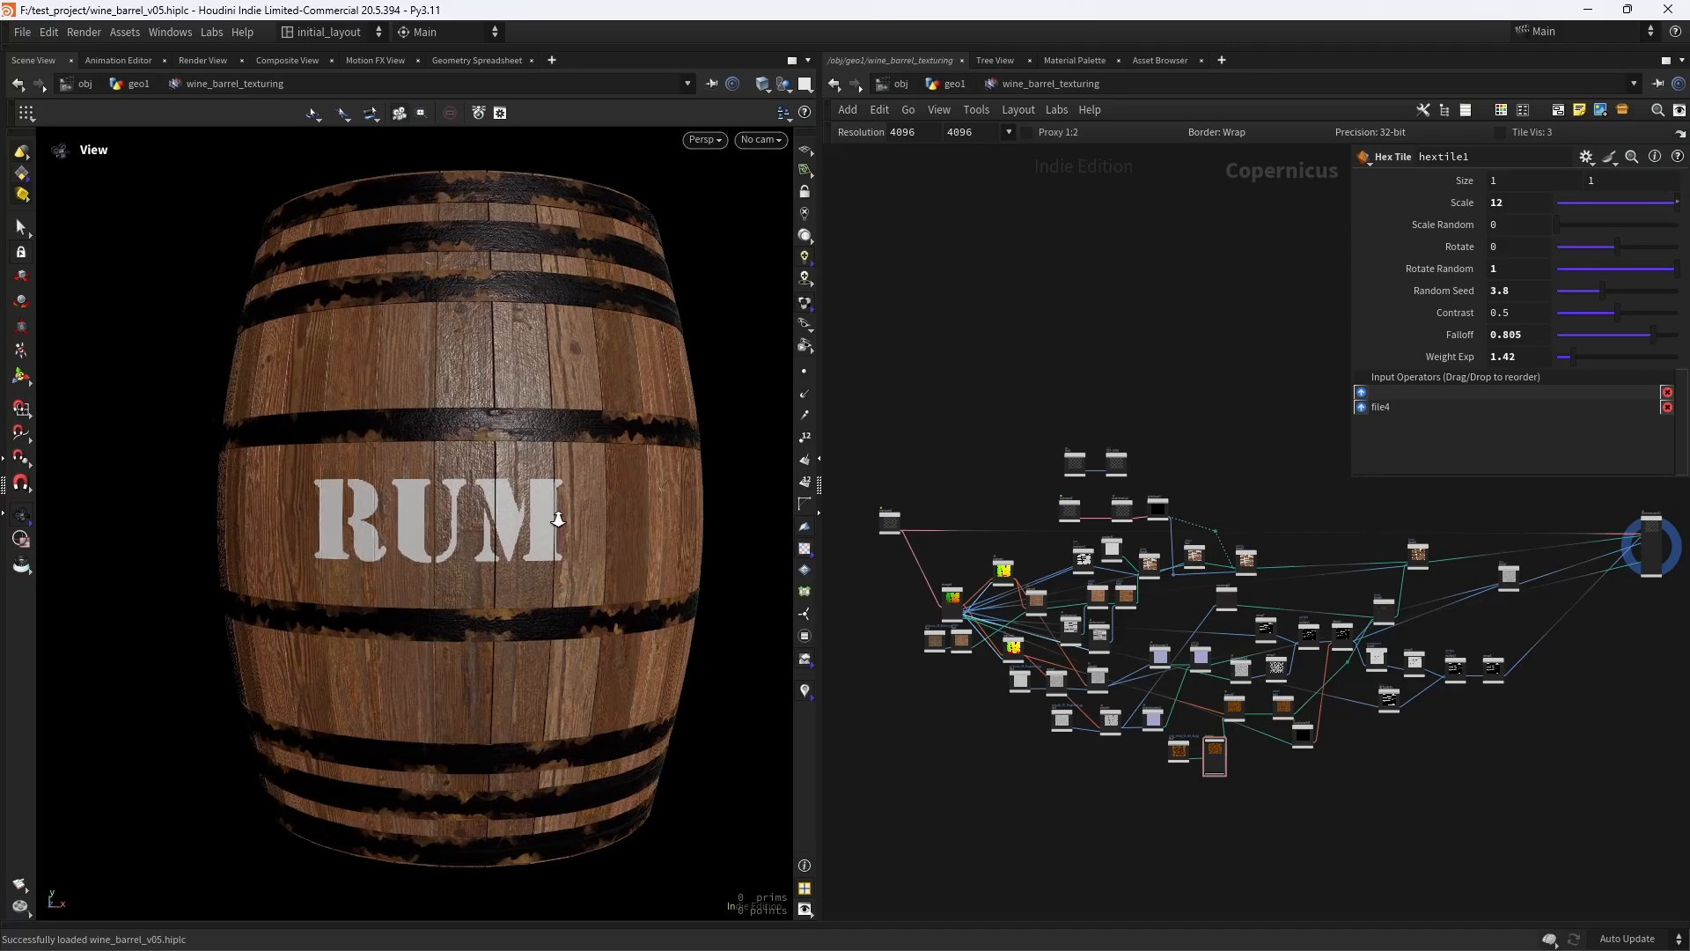
# - Examine the finished RUM barrel from several angles along with its Copernicus texturing network
pyautogui.moveTo(558, 519); pyautogui.dragTo(592, 518, button='right')
pyautogui.scroll(3, 968, 442)
pyautogui.moveTo(997, 440); pyautogui.dragTo(949, 422, button='middle')
pyautogui.scroll(-4, 1018, 393)
pyautogui.scroll(-3, 604, 551)
pyautogui.moveTo(660, 562)
pyautogui.mouseDown(button='middle')
pyautogui.moveTo(622, 569)
pyautogui.moveTo(632, 546)
pyautogui.mouseUp(button='middle')
pyautogui.scroll(2, 568, 563)
pyautogui.moveTo(617, 538); pyautogui.dragTo(577, 531)
pyautogui.scroll(2, 591, 528)
pyautogui.moveTo(616, 522); pyautogui.dragTo(584, 539, button='middle')
pyautogui.scroll(-2, 595, 546)
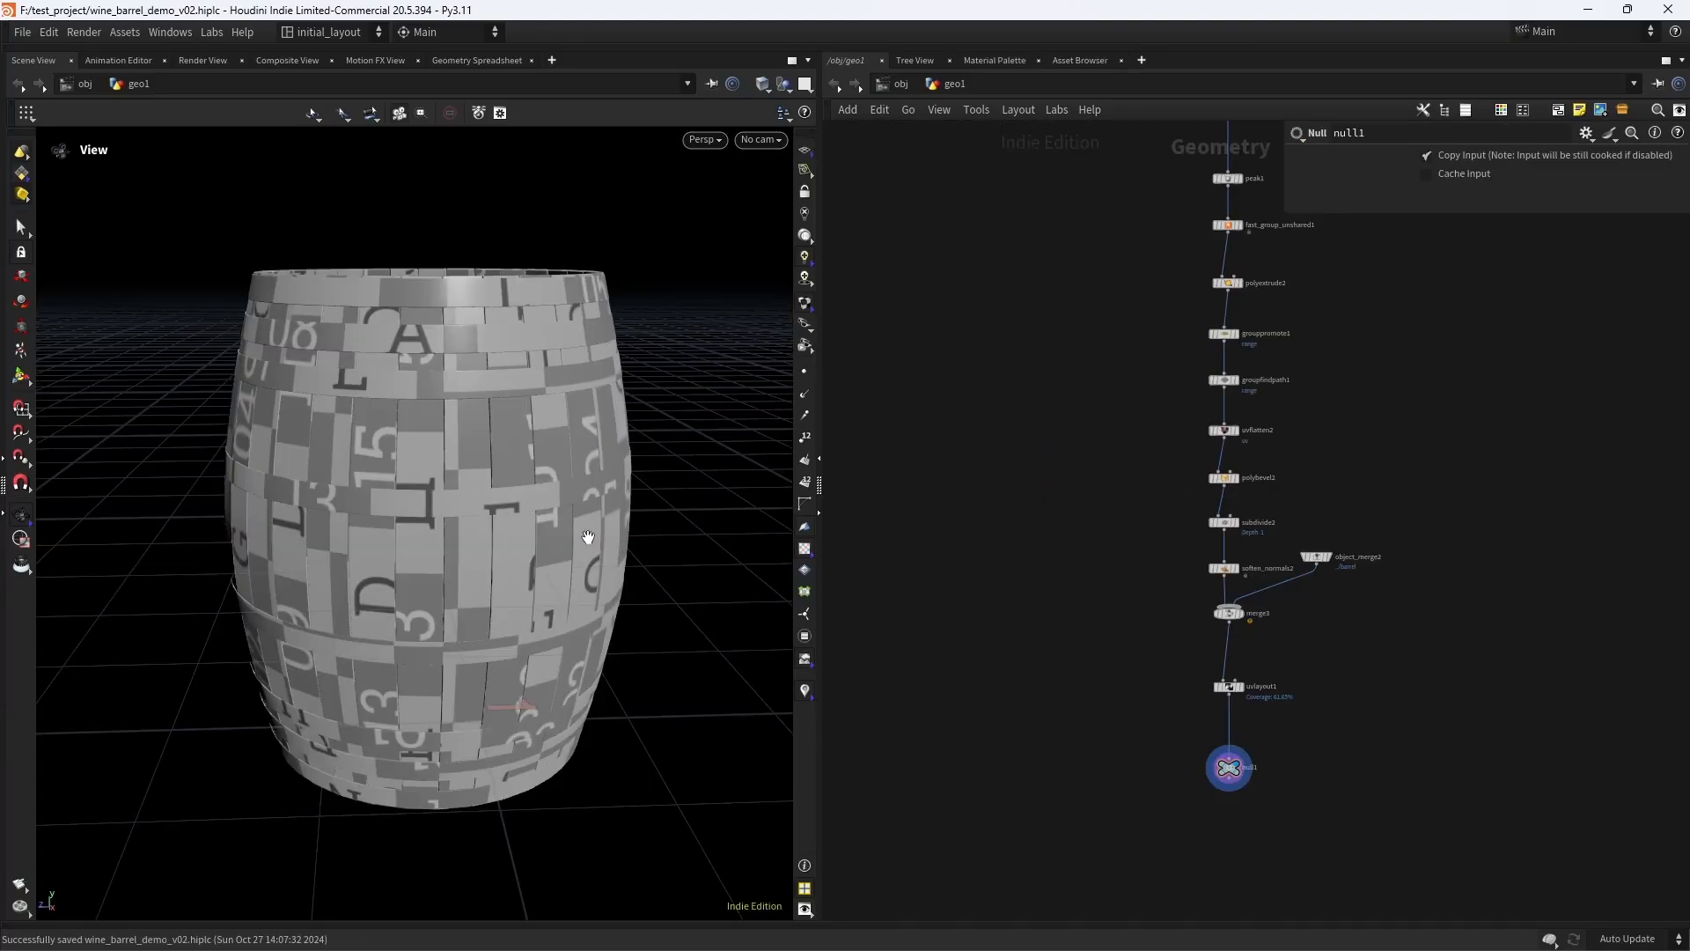
pyautogui.scroll(3, 528, 543)
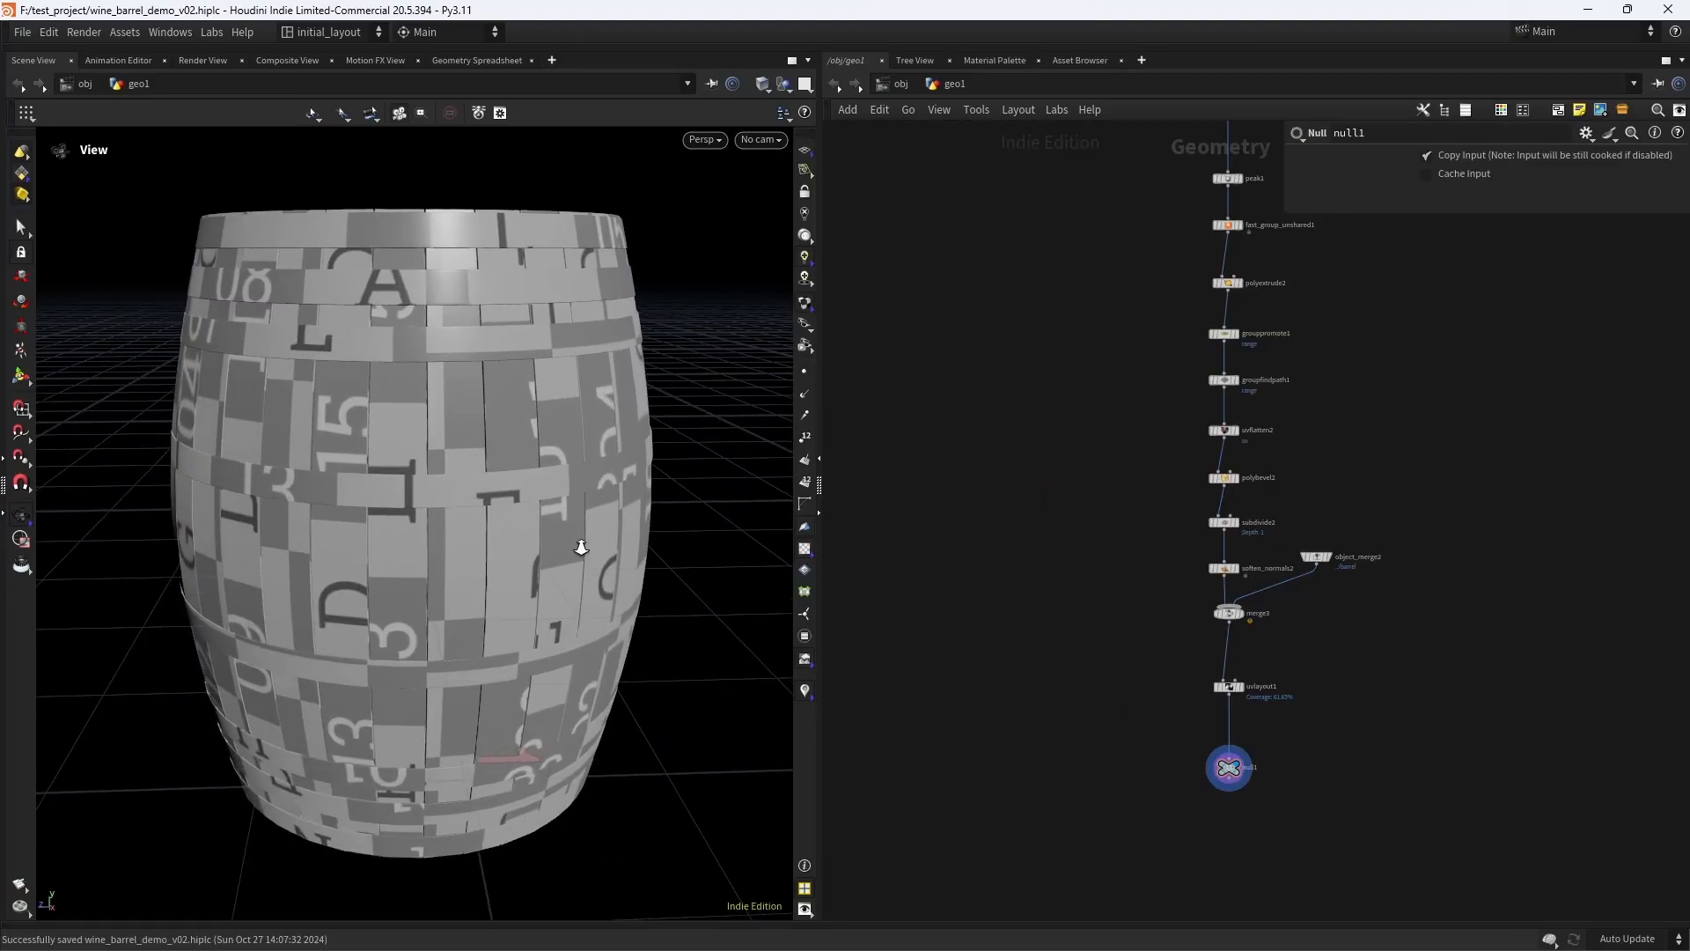
# - Examine the untextured barrel's staves, hoops and lid up close, along with the lower part of its geometry network
pyautogui.scroll(-2, 581, 551)
pyautogui.moveTo(1259, 750); pyautogui.dragTo(1106, 643, button='middle')
pyautogui.scroll(5, 1105, 641)
pyautogui.scroll(-3, 1181, 592)
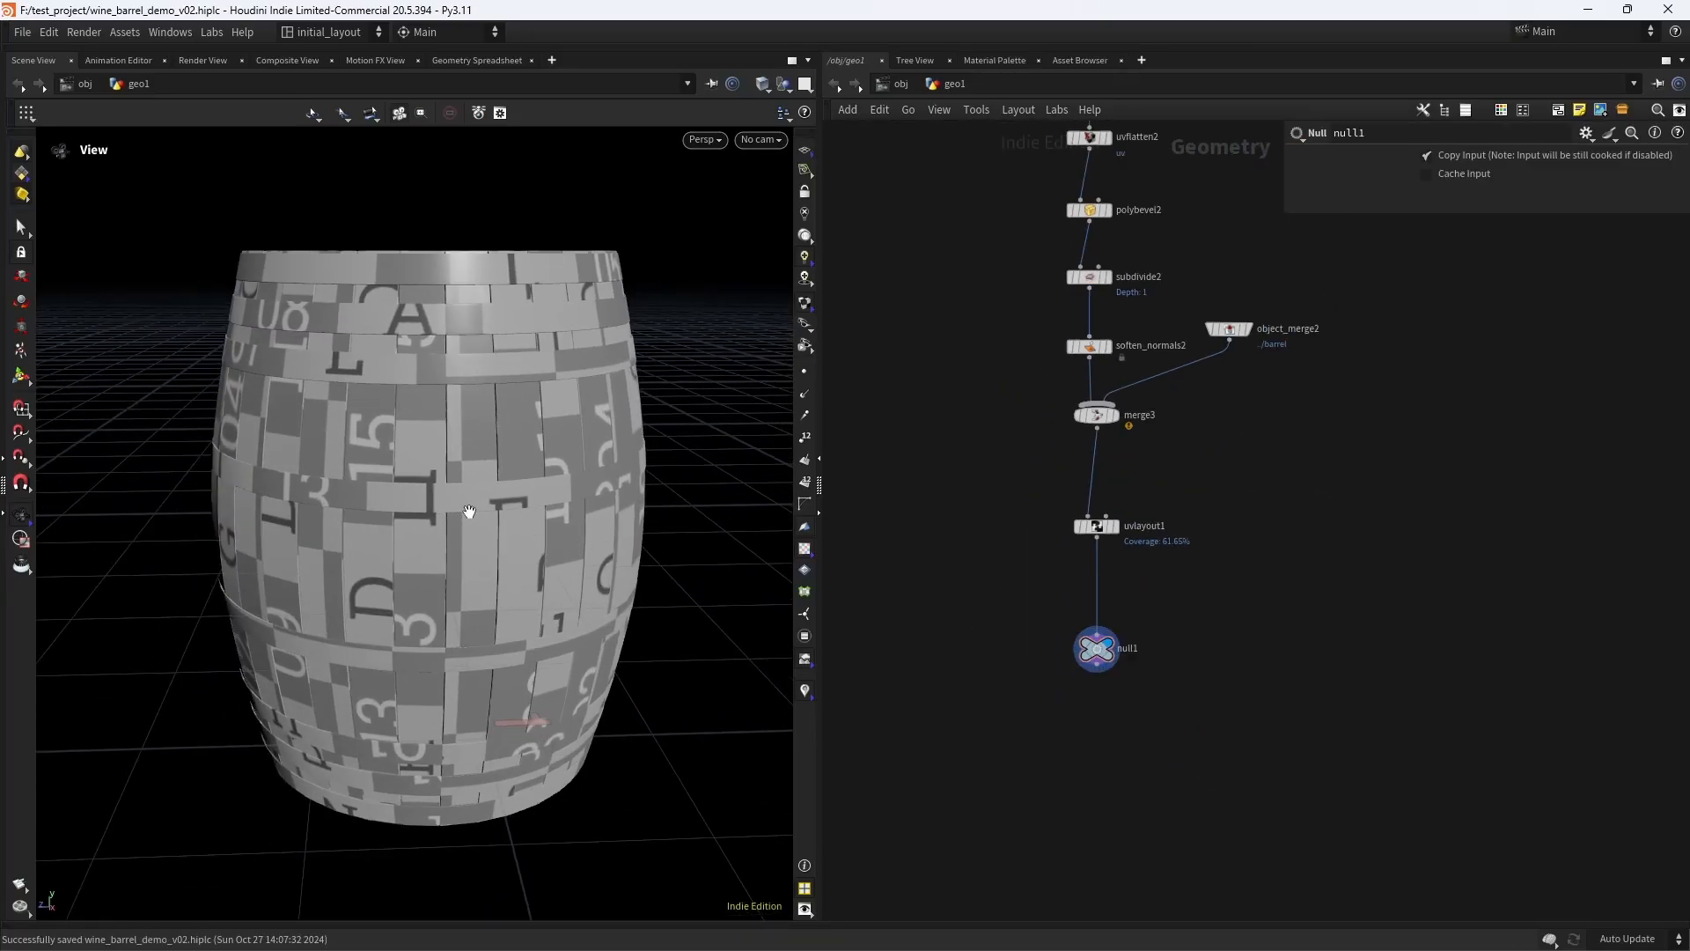
pyautogui.scroll(3, 528, 503)
pyautogui.moveTo(570, 499); pyautogui.dragTo(566, 540)
pyautogui.scroll(-4, 543, 540)
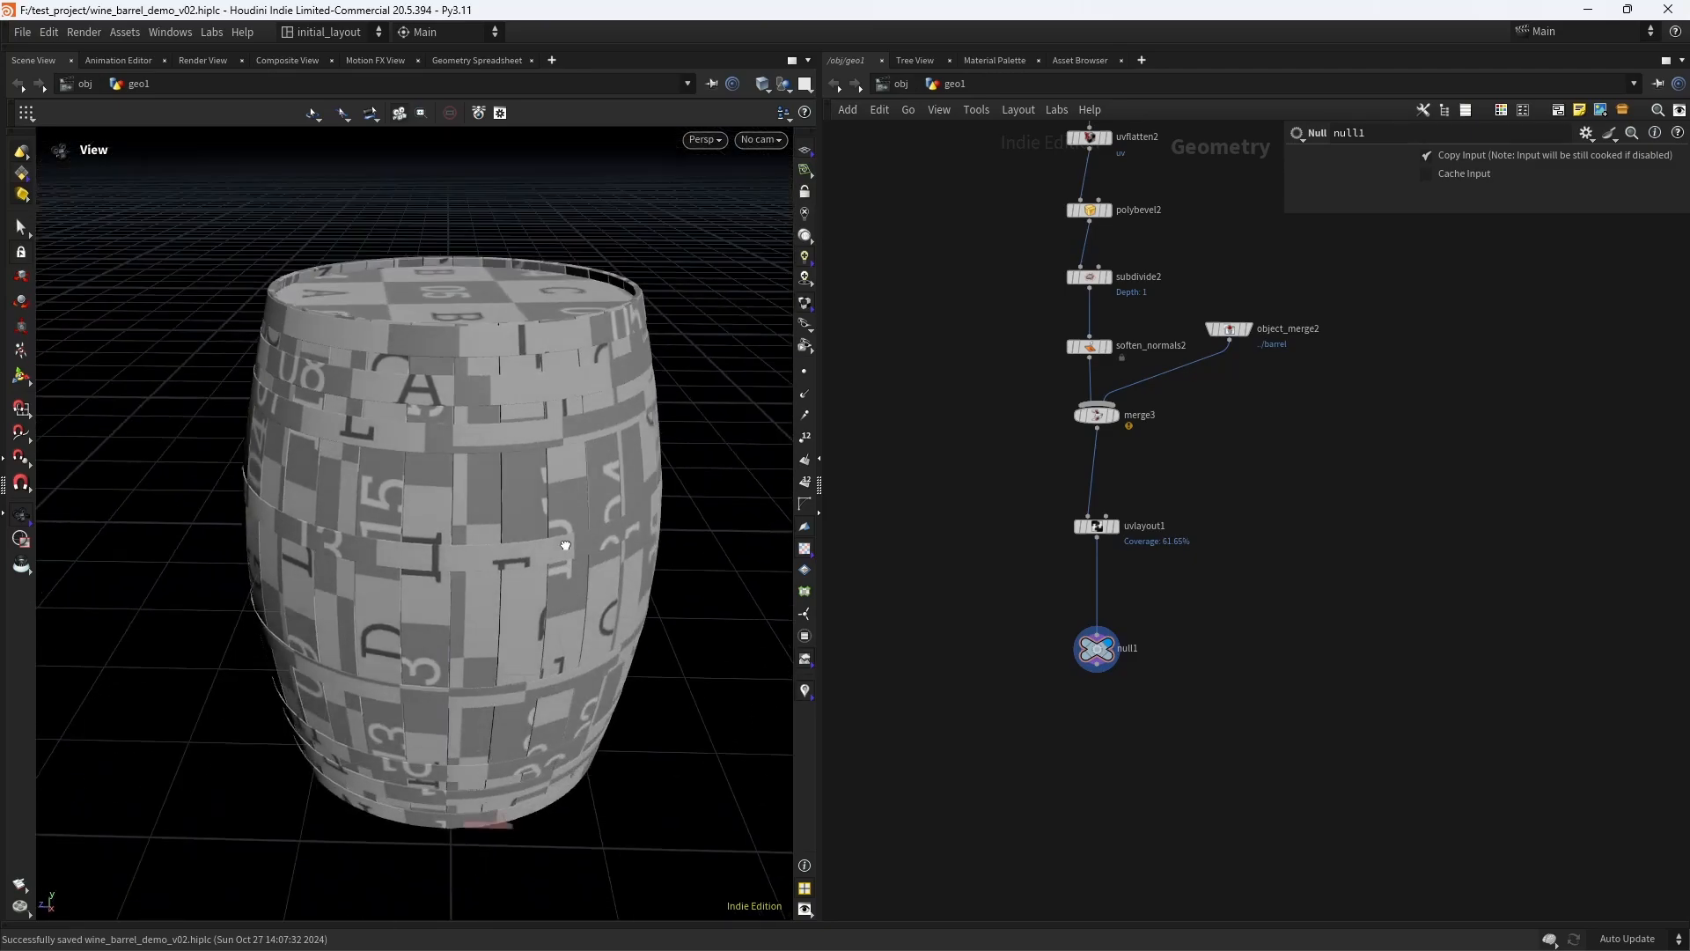
pyautogui.scroll(2, 652, 524)
pyautogui.moveTo(990, 453); pyautogui.dragTo(955, 729, button='middle')
pyautogui.scroll(3, 512, 499)
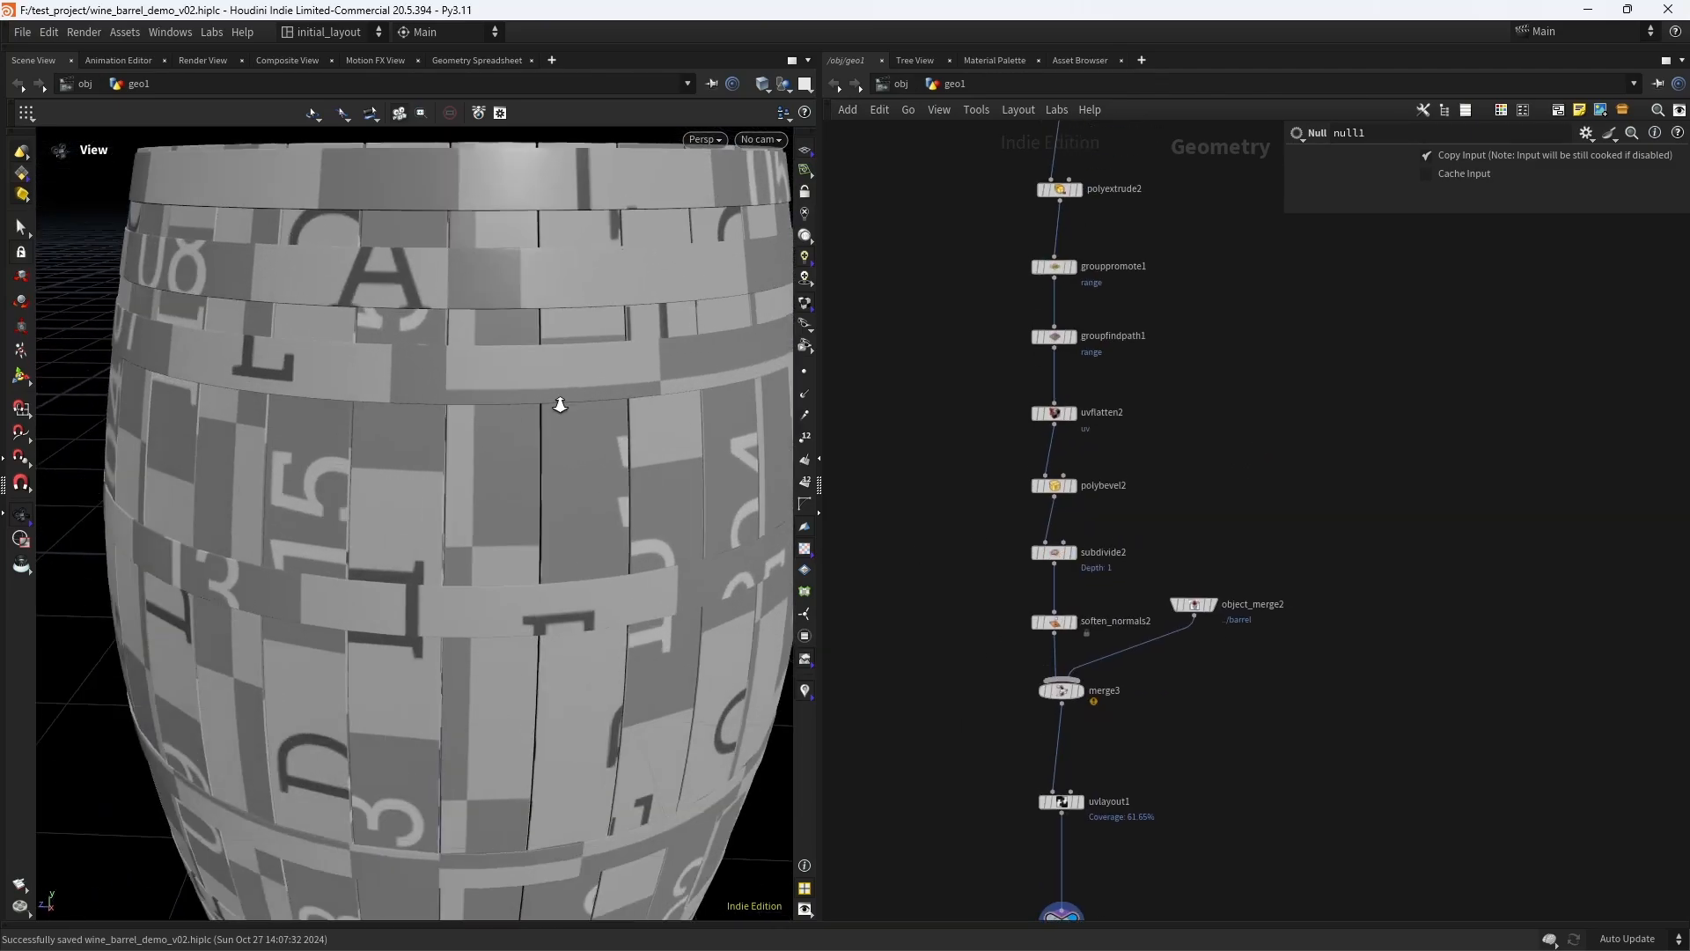
pyautogui.moveTo(556, 379); pyautogui.dragTo(468, 452, button='middle')
pyautogui.scroll(5, 467, 452)
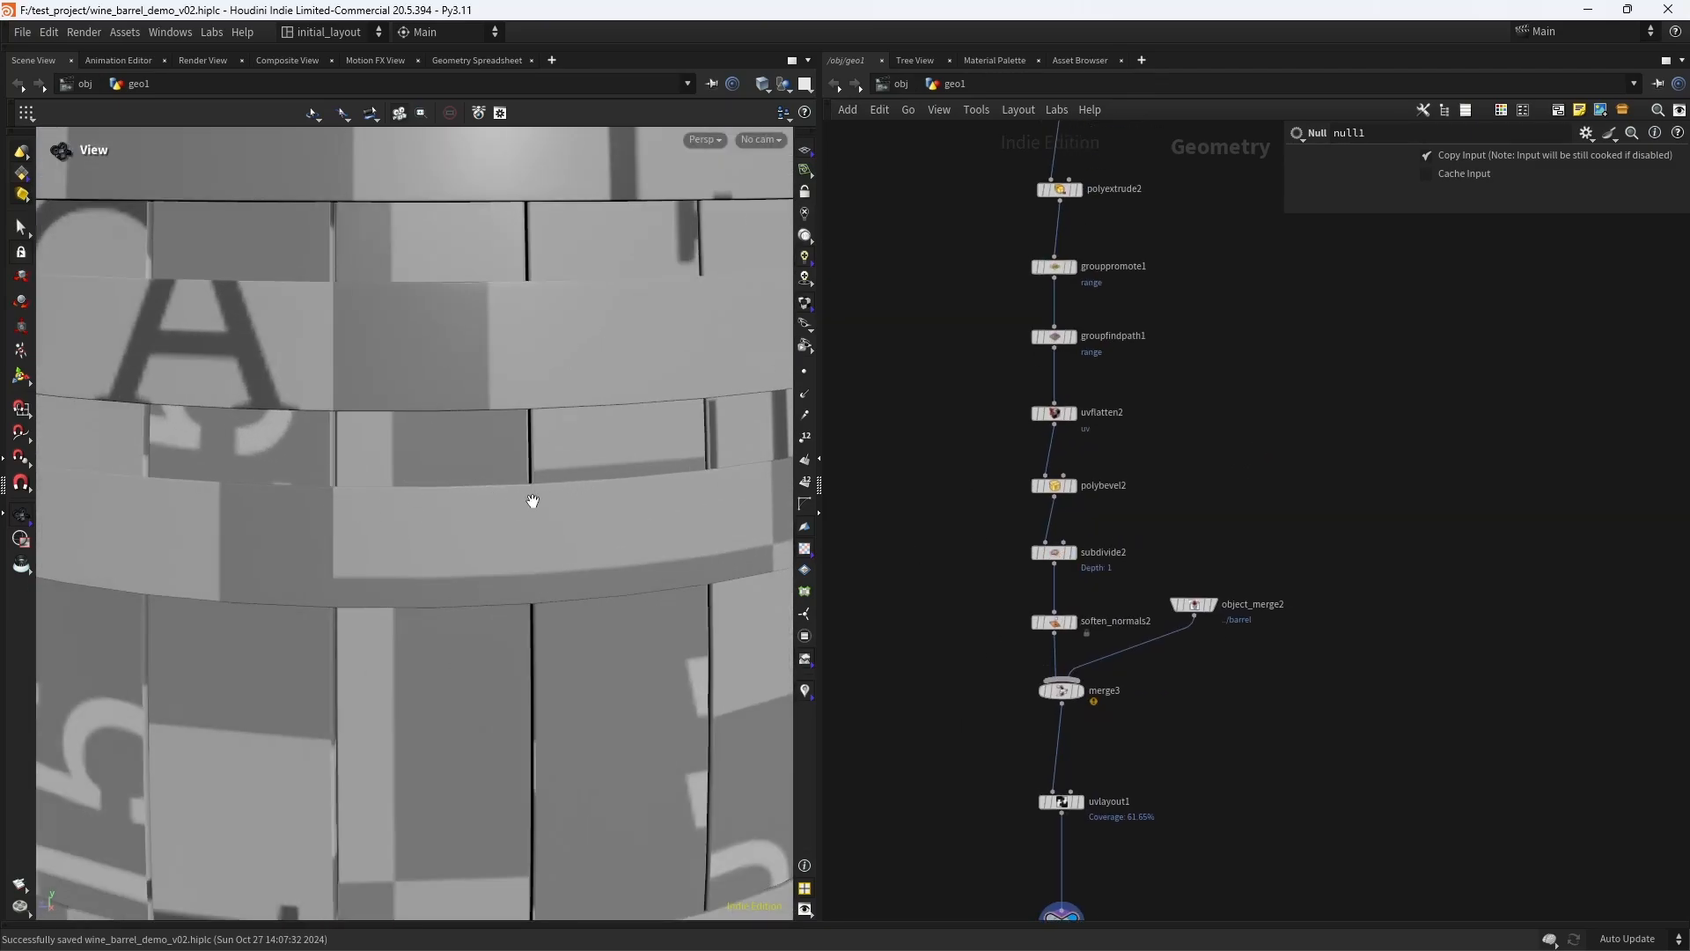
pyautogui.scroll(-5, 597, 493)
pyautogui.moveTo(523, 515); pyautogui.dragTo(488, 541, button='middle')
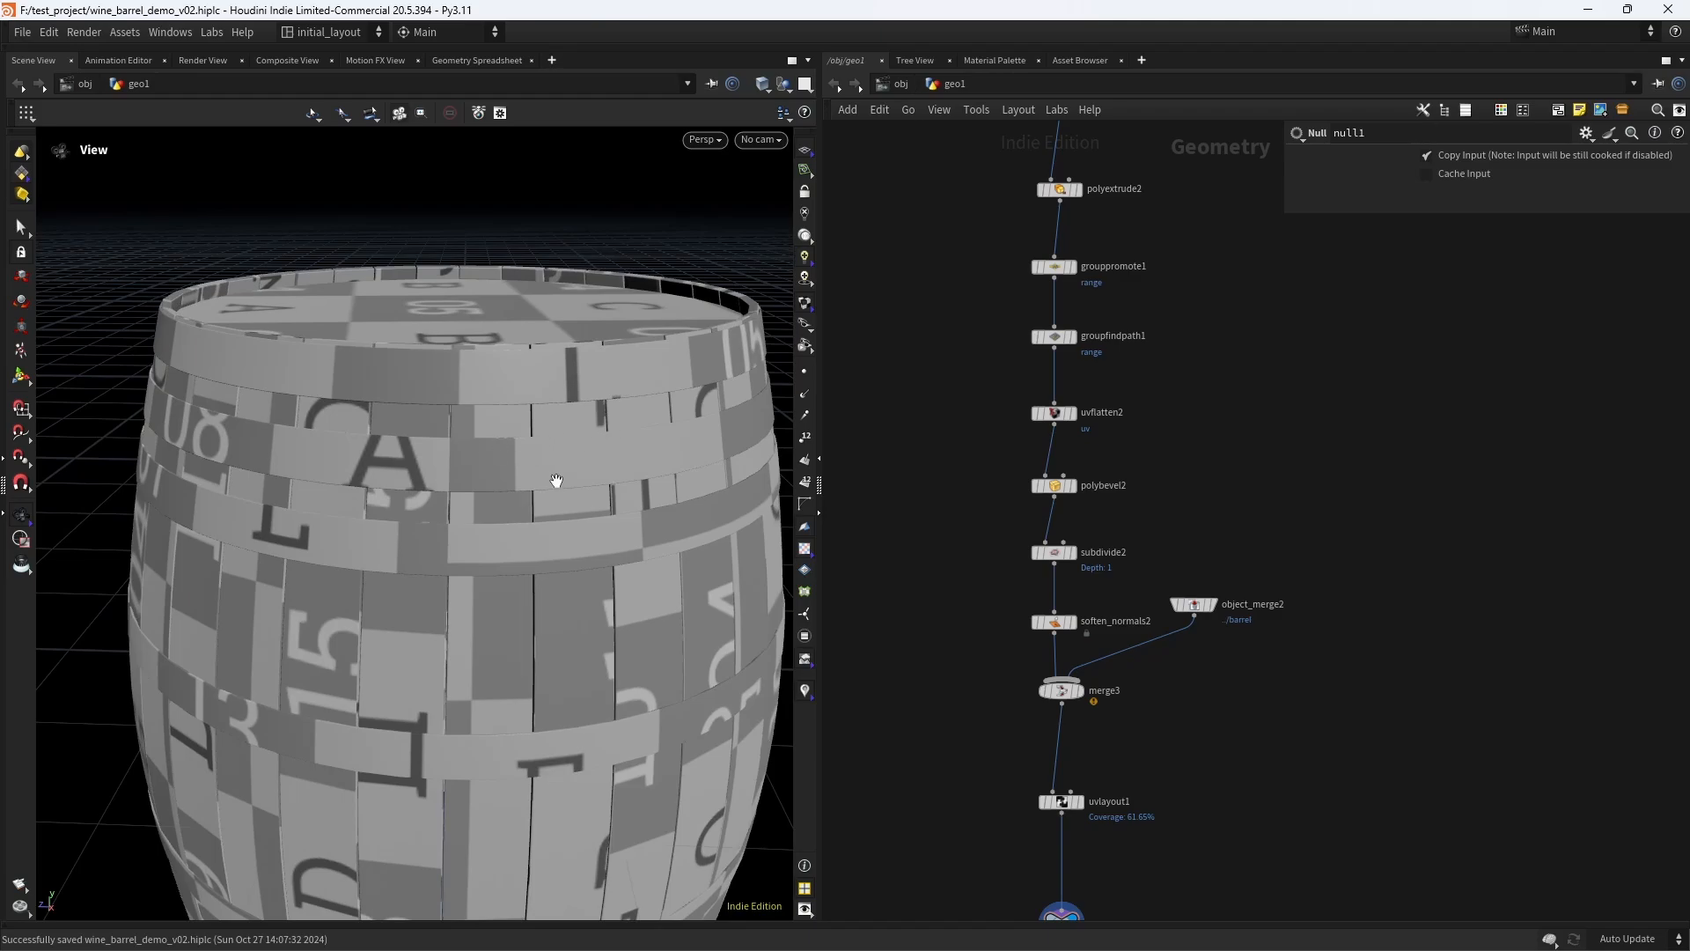
# - Move merge3, uvlayout1 and null1 down to open a gap below soften_normals2, and display soften_normals2
pyautogui.moveTo(1074, 642); pyautogui.dragTo(1068, 679)
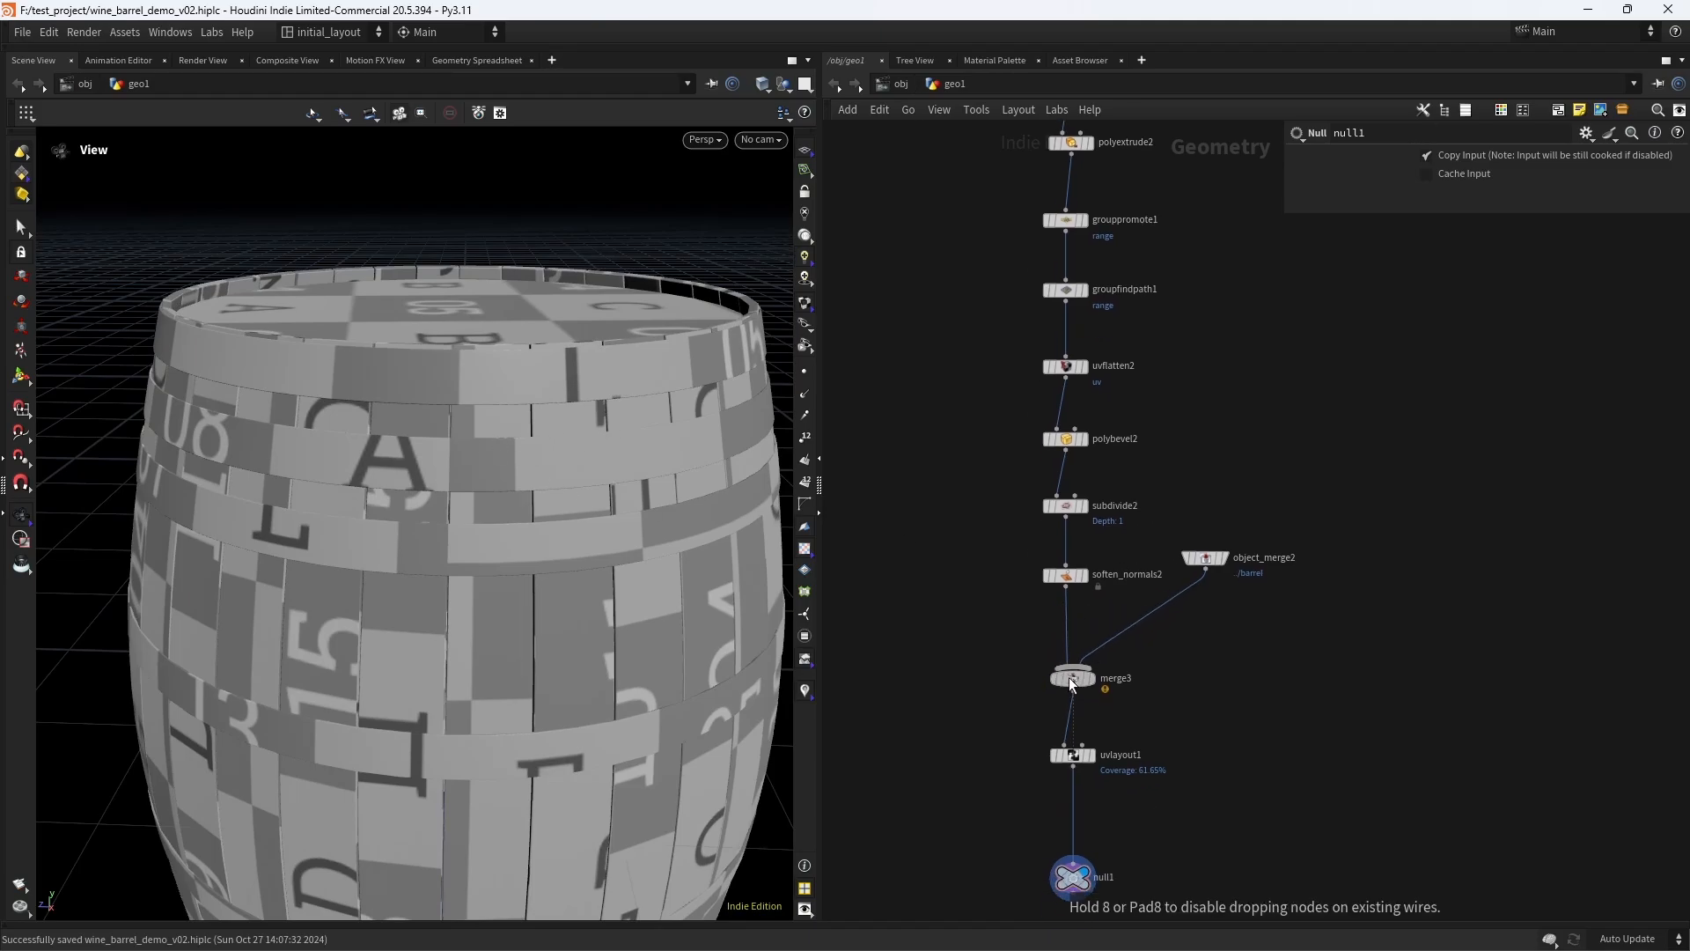
pyautogui.moveTo(1079, 684); pyautogui.dragTo(1075, 425, button='middle')
pyautogui.moveTo(1185, 733); pyautogui.dragTo(968, 373)
pyautogui.moveTo(1071, 424); pyautogui.dragTo(1065, 542)
pyautogui.click(1079, 315)
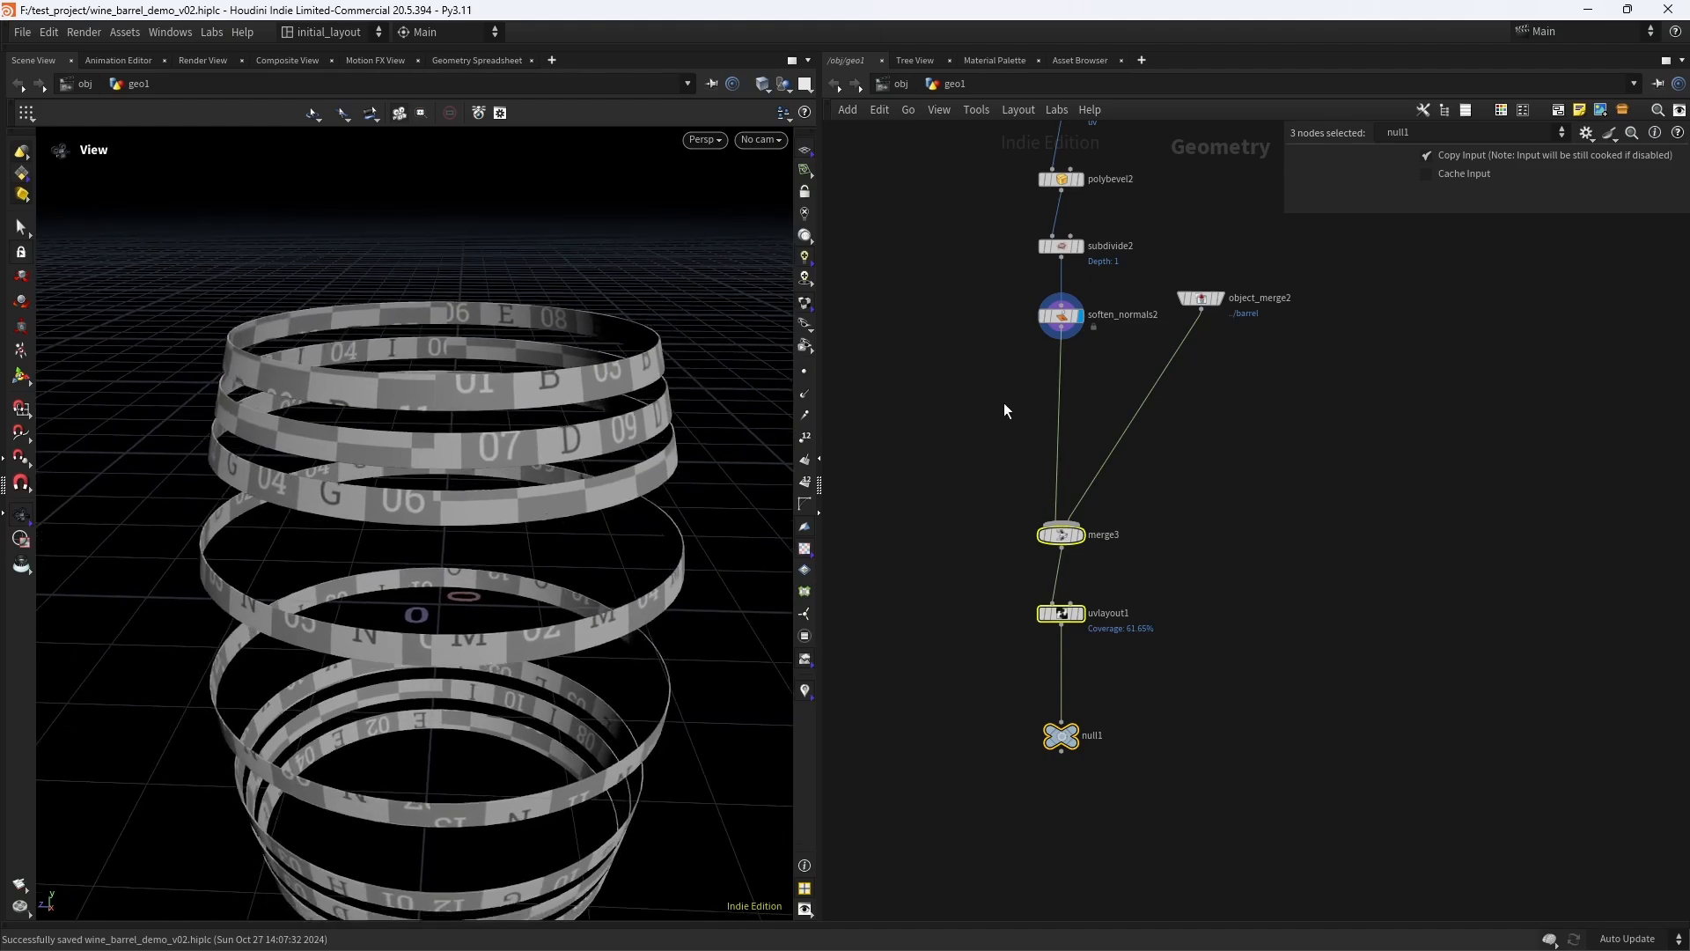
# - Set the subdivision depth of subdivide2 to 2
pyautogui.moveTo(1004, 410); pyautogui.dragTo(972, 518, button='middle')
pyautogui.click(1029, 353)
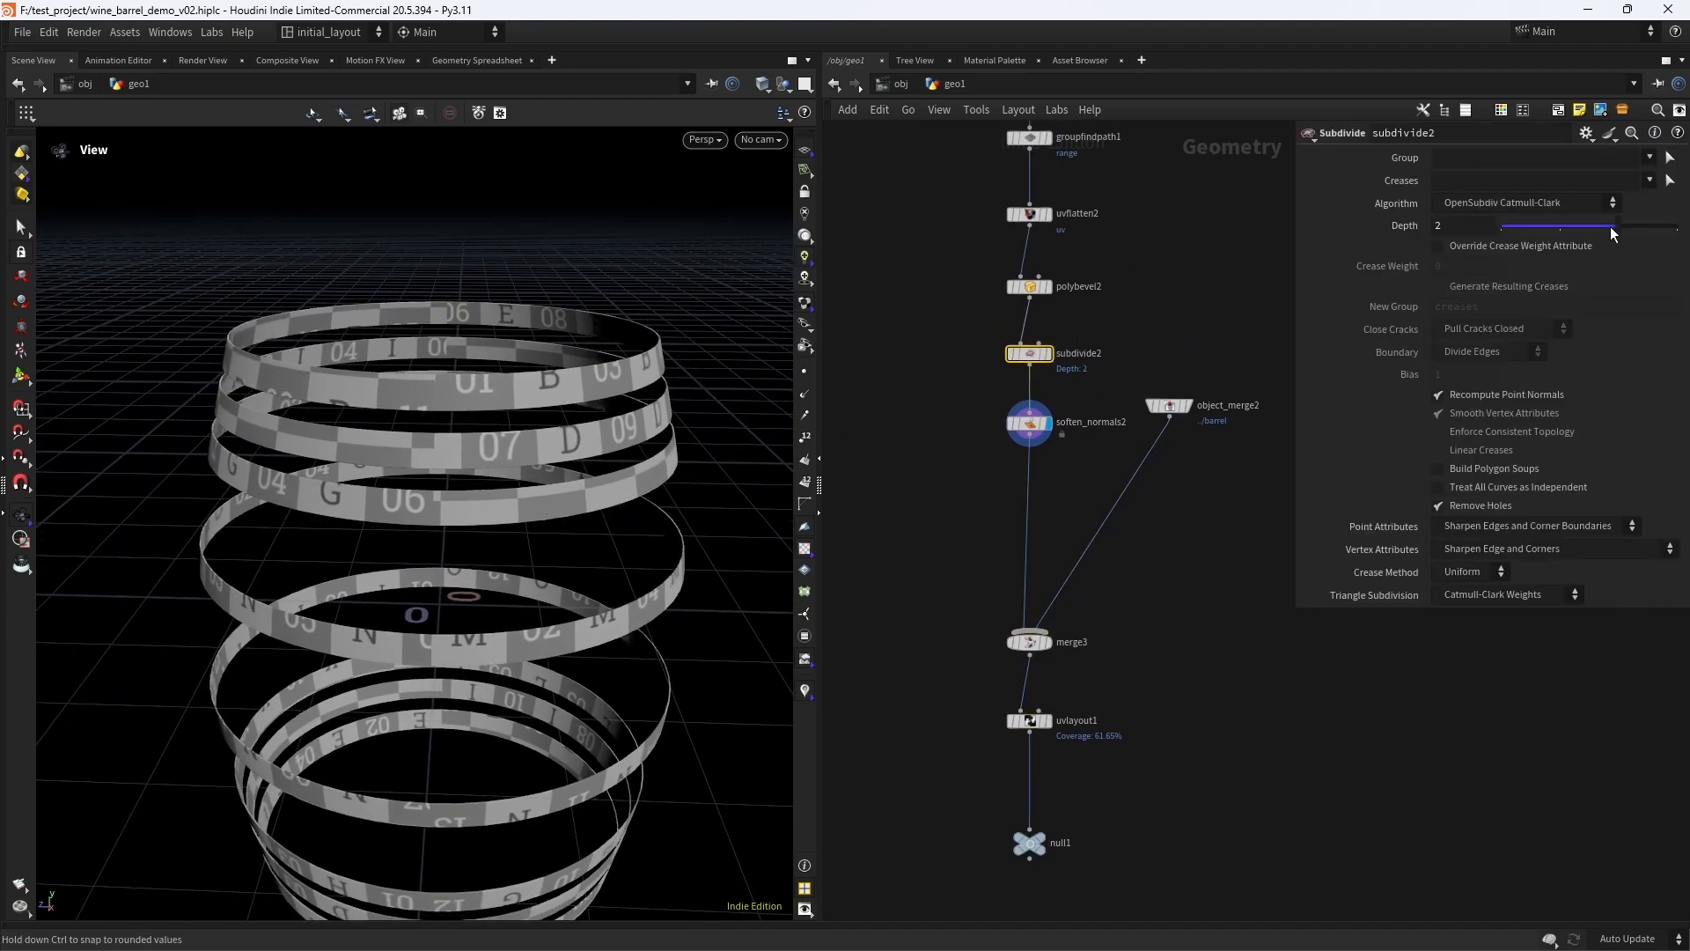
pyautogui.scroll(3, 533, 481)
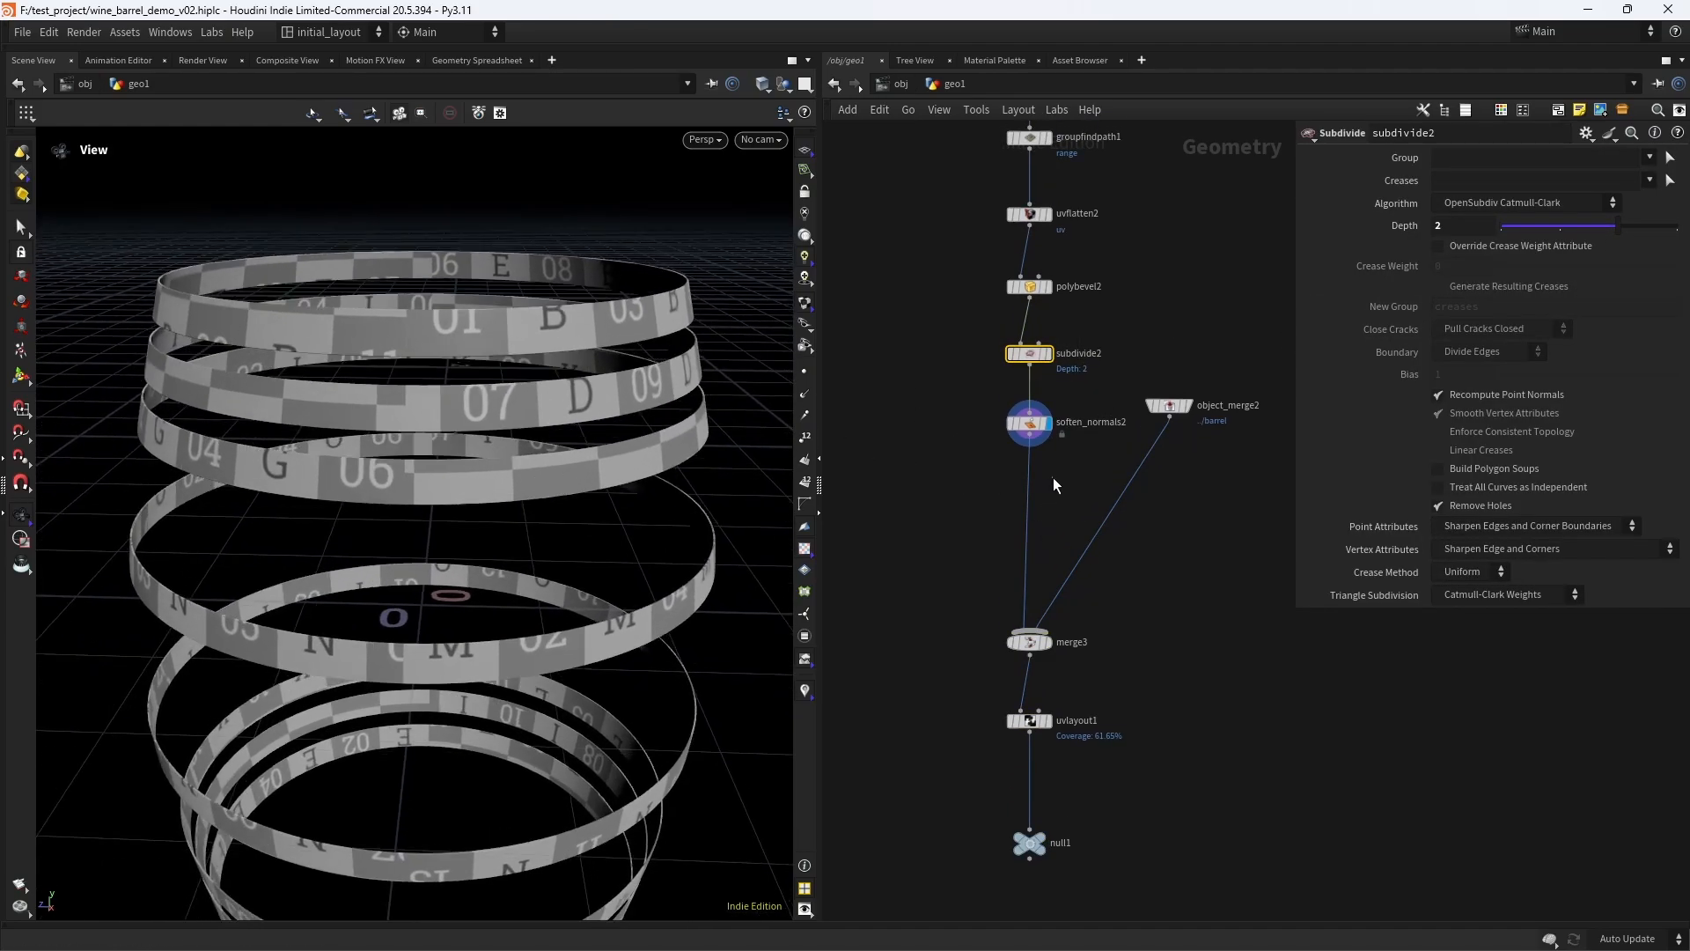
# - Insert a Labs Measure Curvature node between soften_normals2 and merge3, and display its result on the hoops
pyautogui.press('Tab')
pyautogui.write('meas')
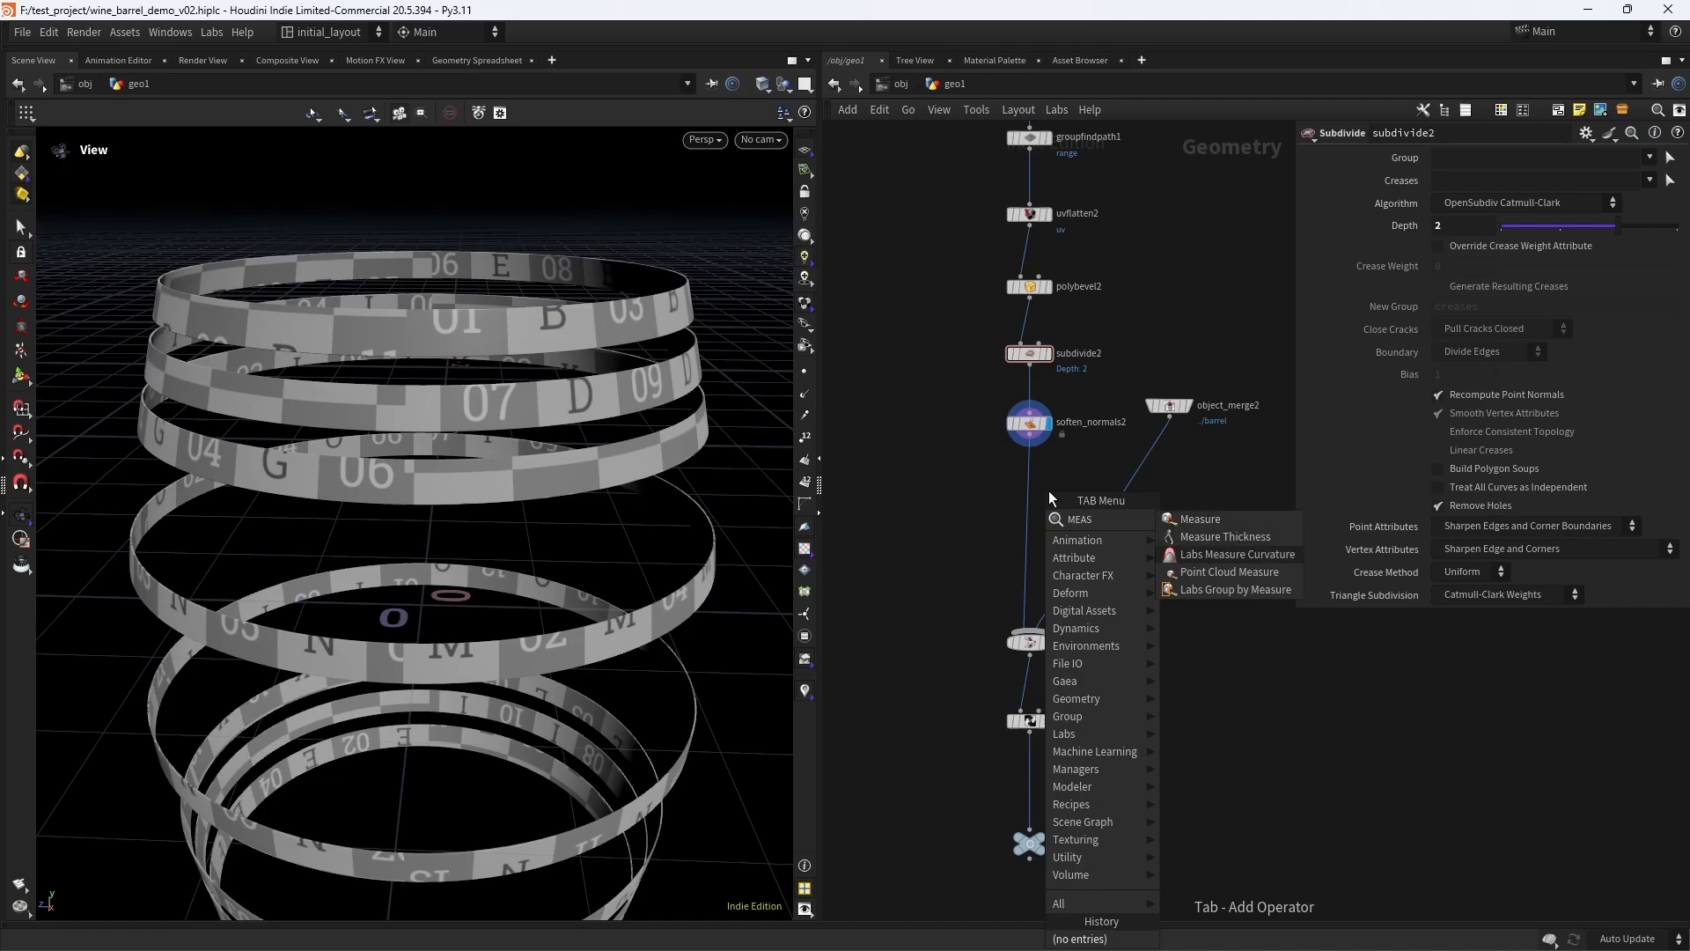
pyautogui.press('Return')
pyautogui.click(1048, 490)
pyautogui.moveTo(1053, 490); pyautogui.dragTo(1029, 485)
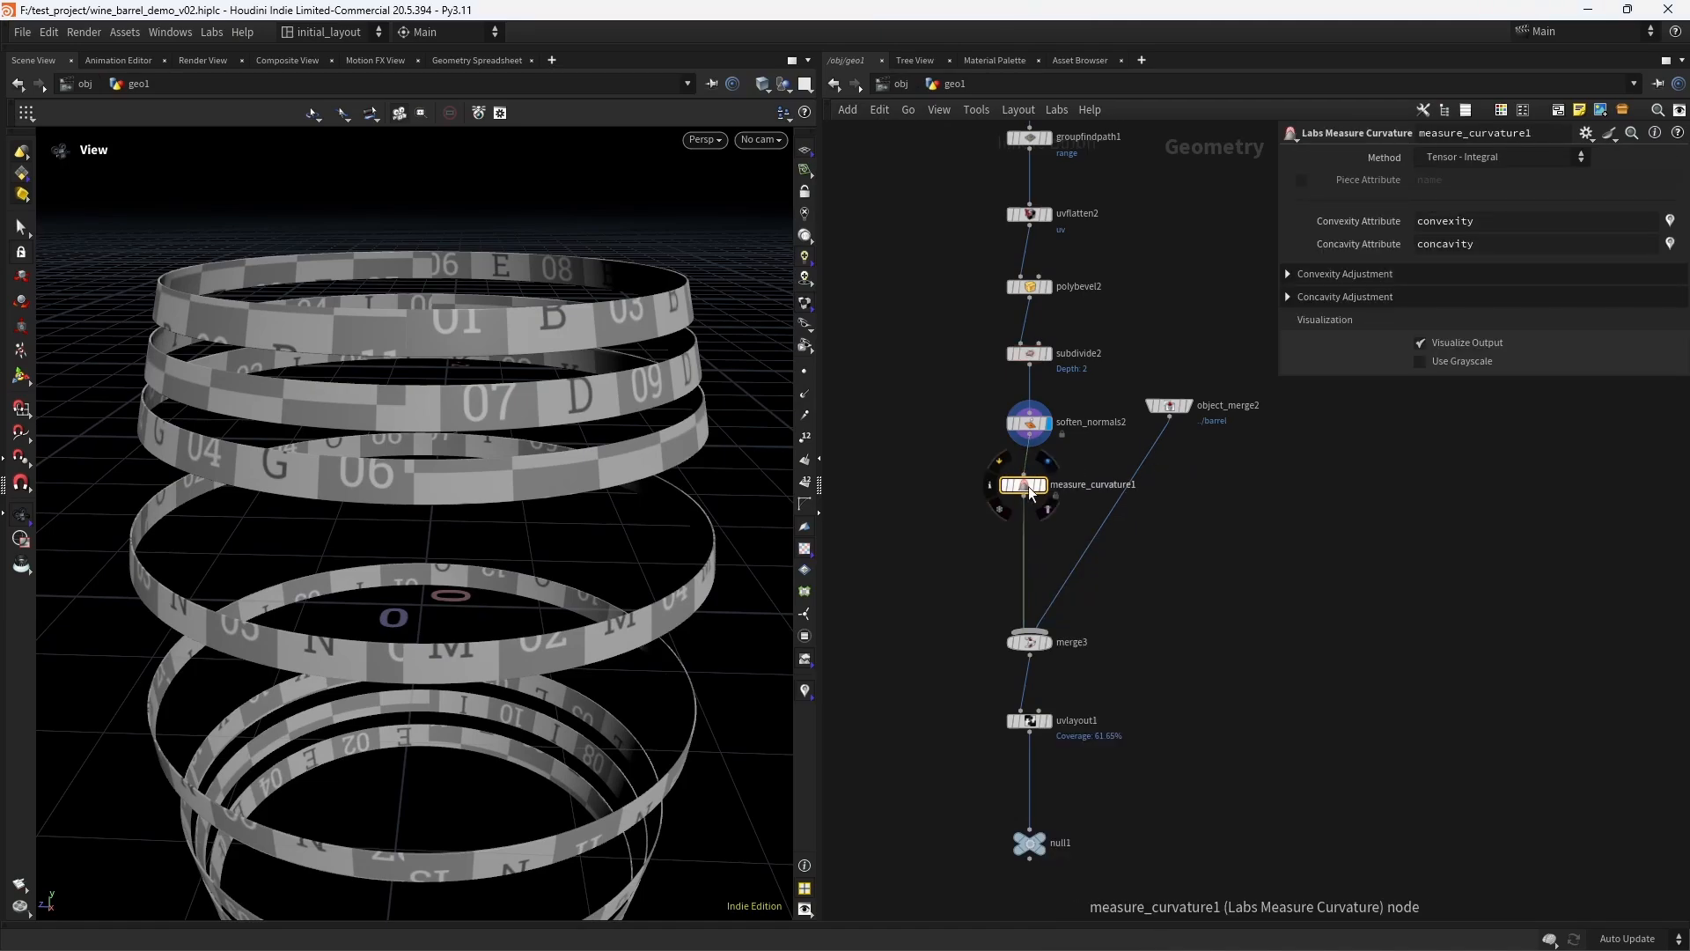
pyautogui.click(1043, 484)
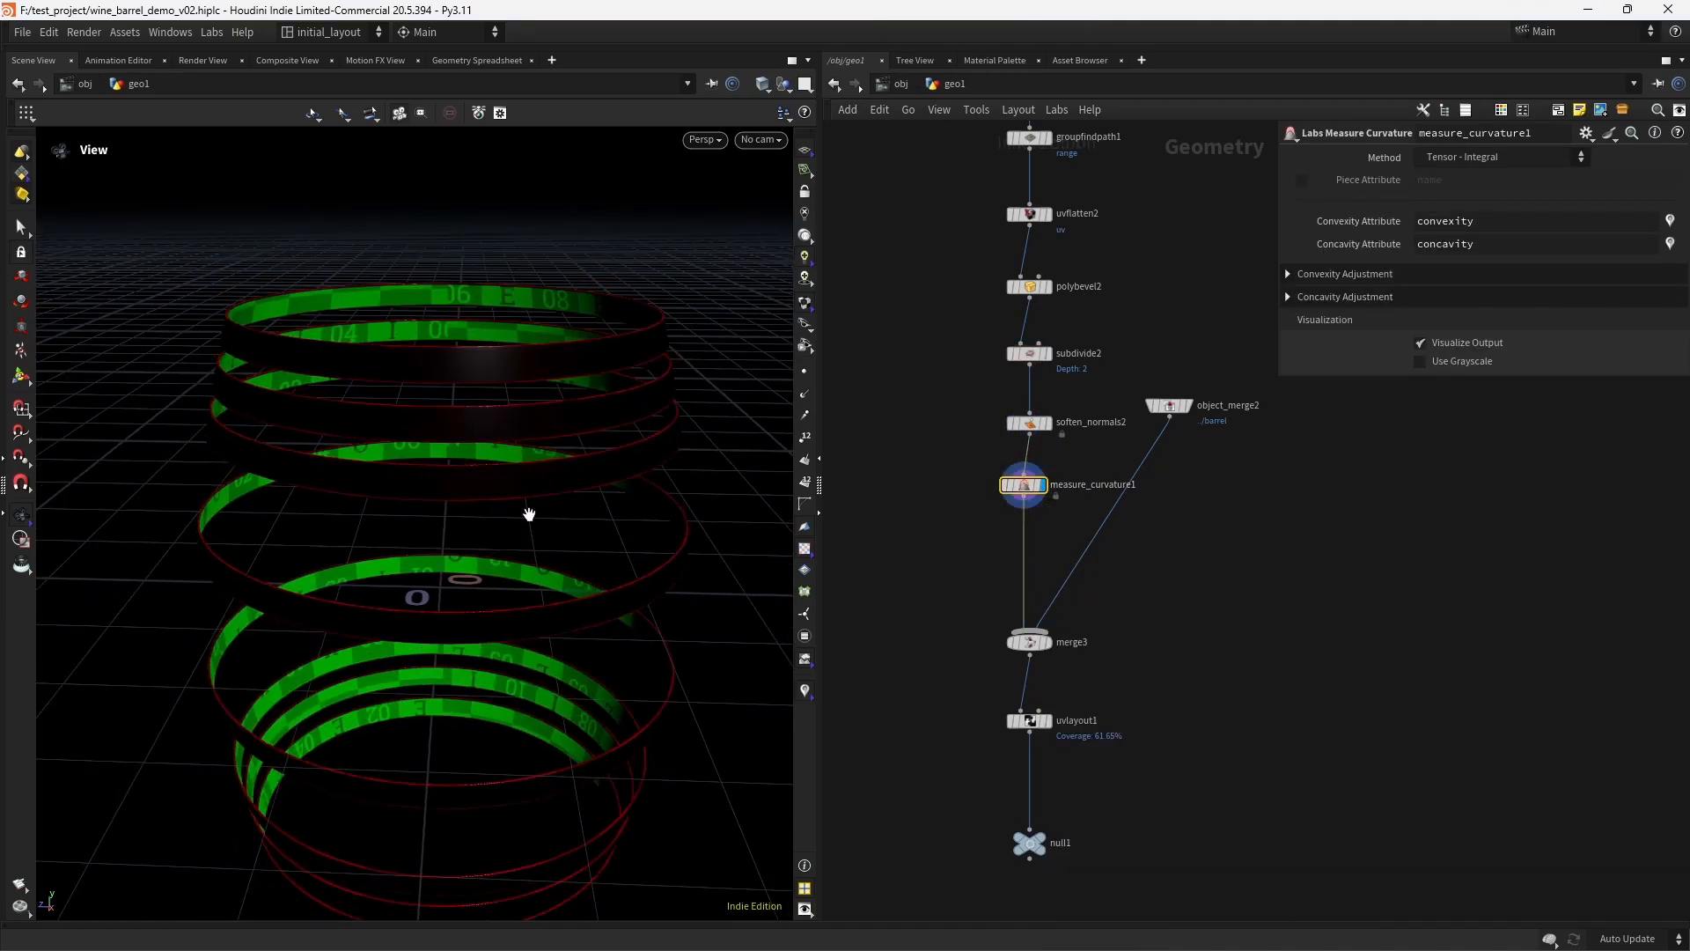
pyautogui.moveTo(529, 514); pyautogui.dragTo(527, 500, button='middle')
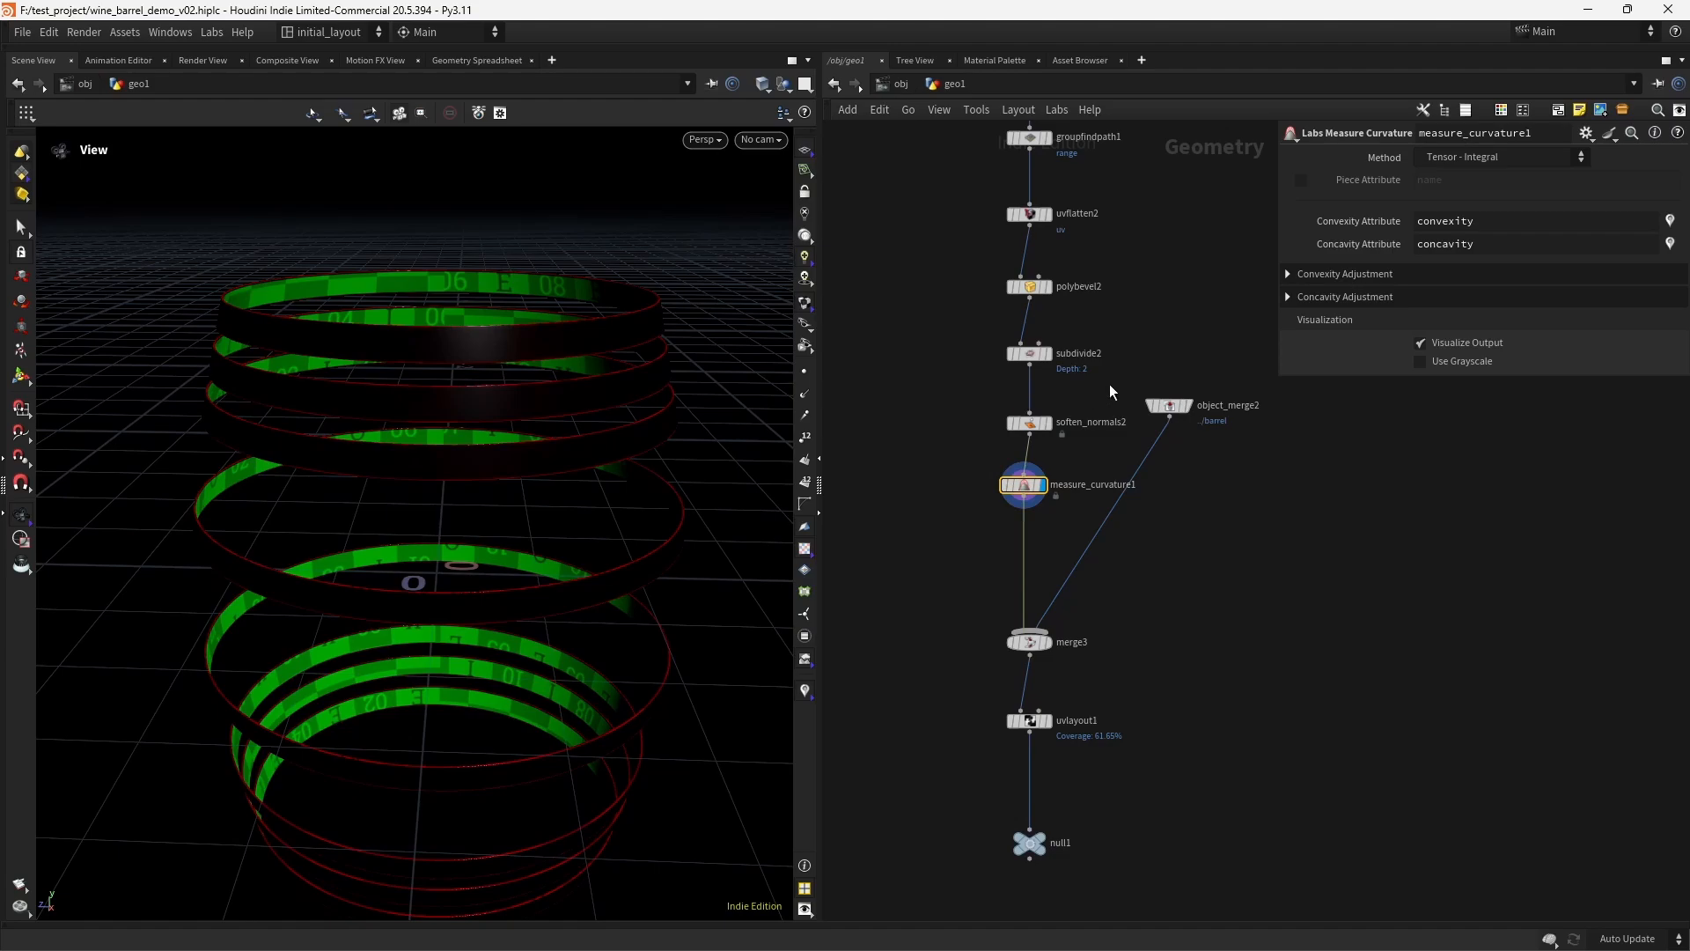
# - Turn off Visualize Output on the curvature node and visualize the convexity attribute instead
pyautogui.click(1671, 247)
pyautogui.click(1671, 248)
pyautogui.click(1460, 346)
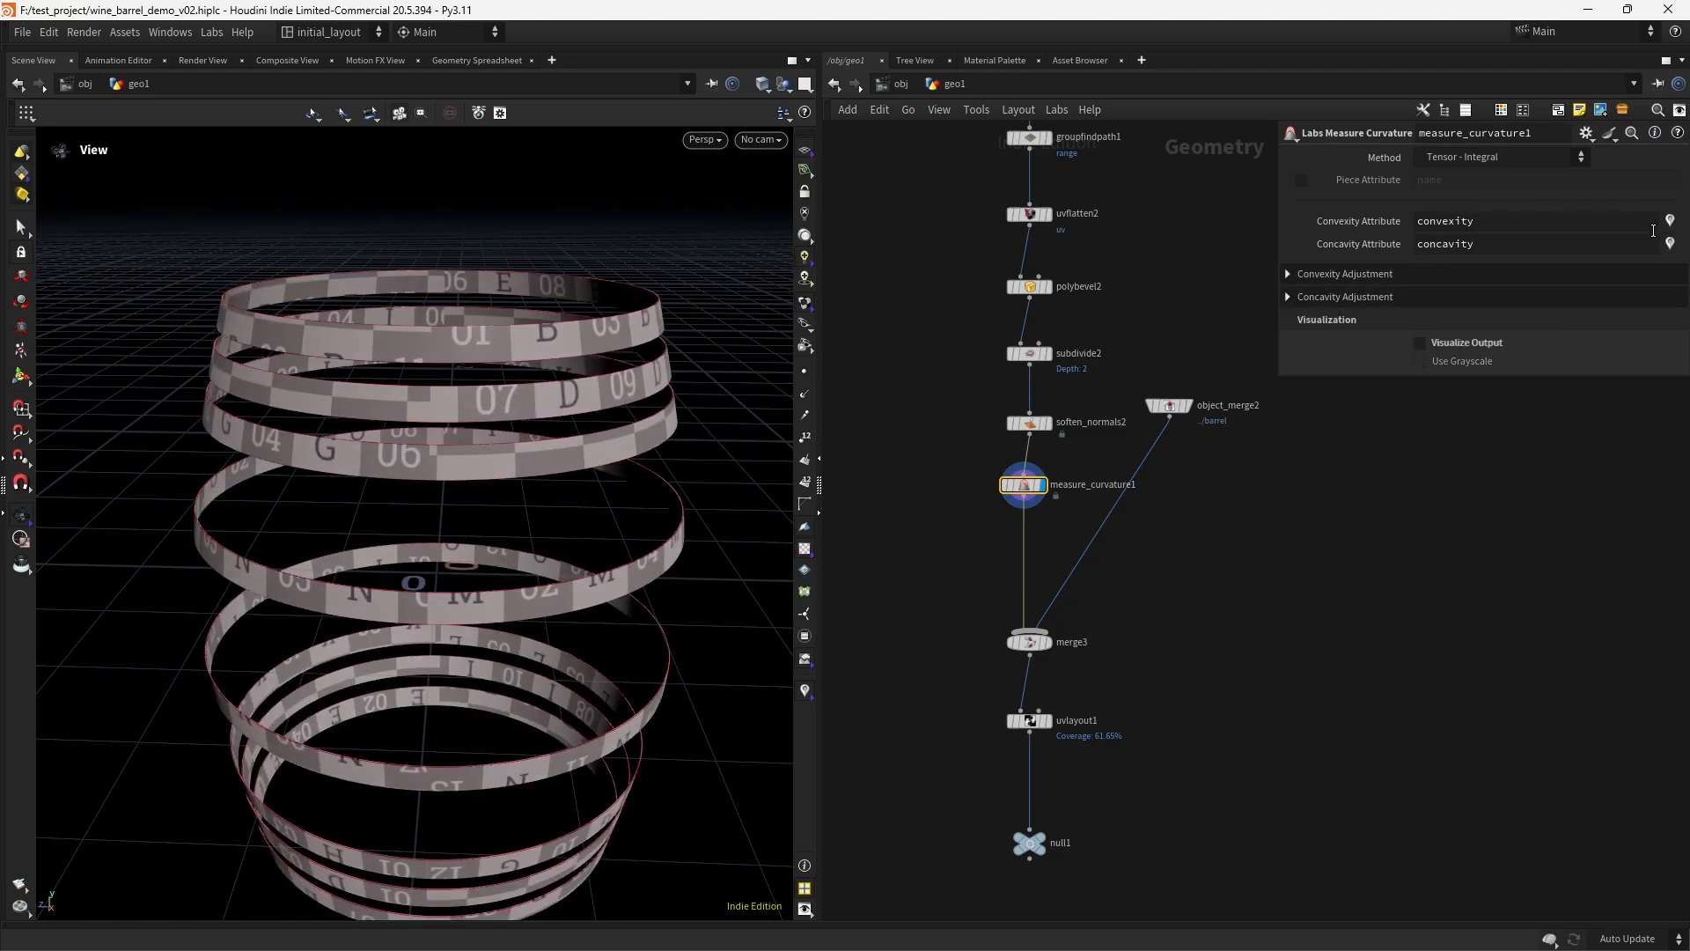
# - Set the convexity adjustment's multiplier to 5 and blur amount to 2, and hide the UV checker texture in the viewport
pyautogui.click(1323, 273)
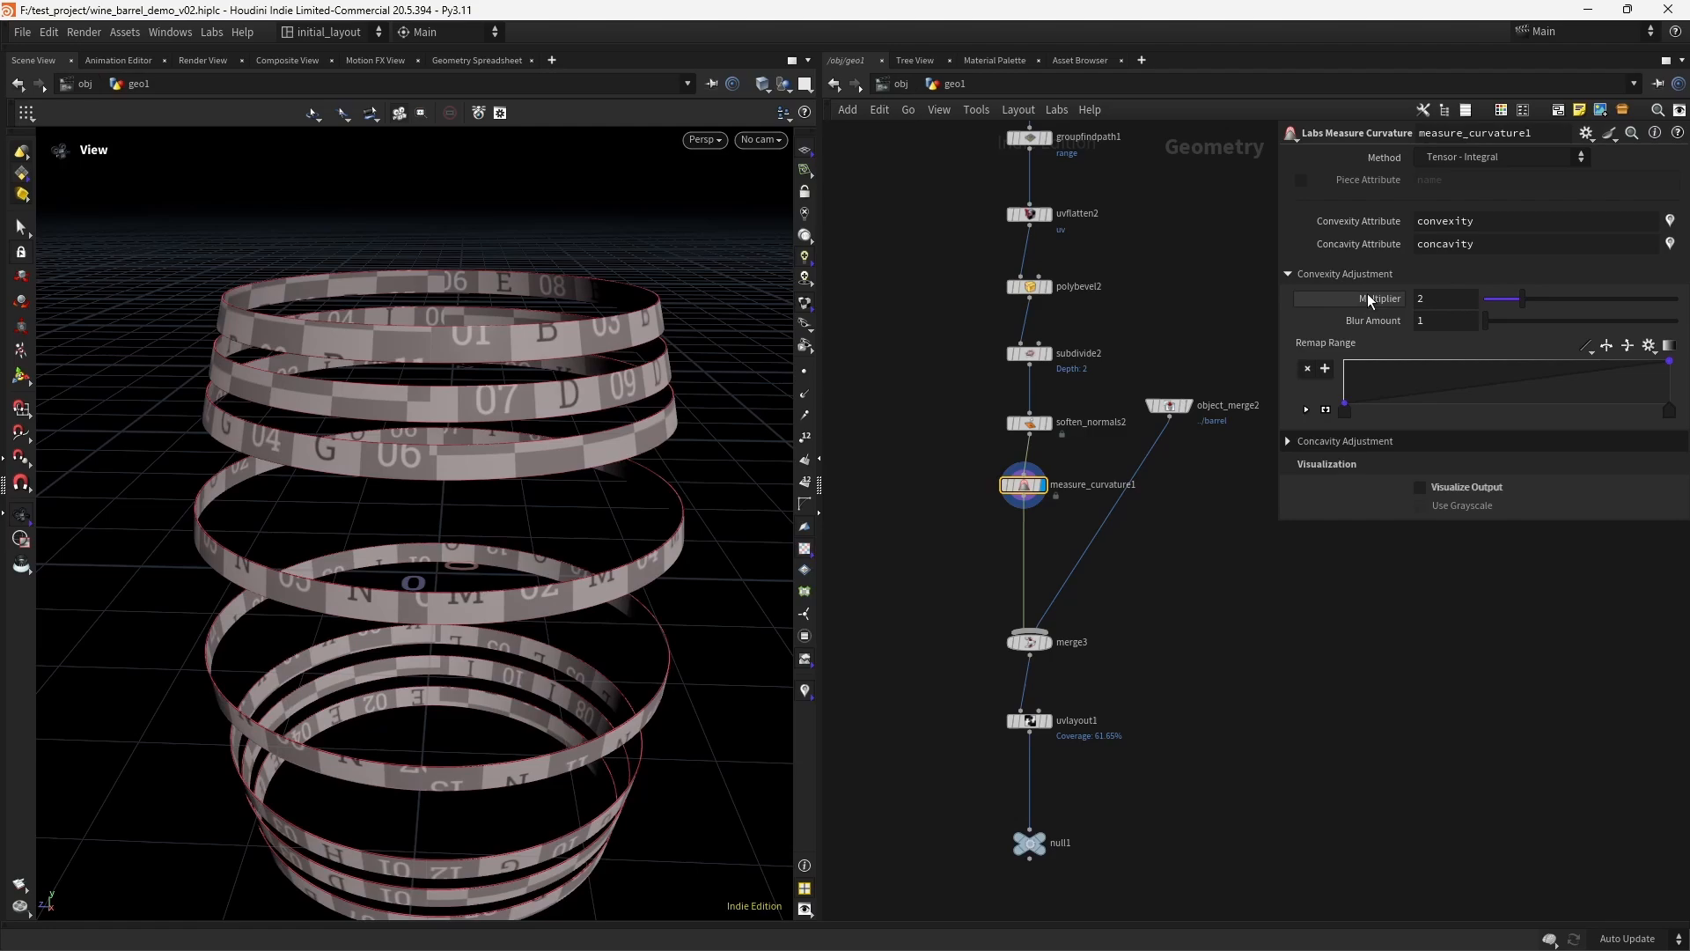
pyautogui.doubleClick(1434, 302)
pyautogui.write('5')
pyautogui.press('Tab')
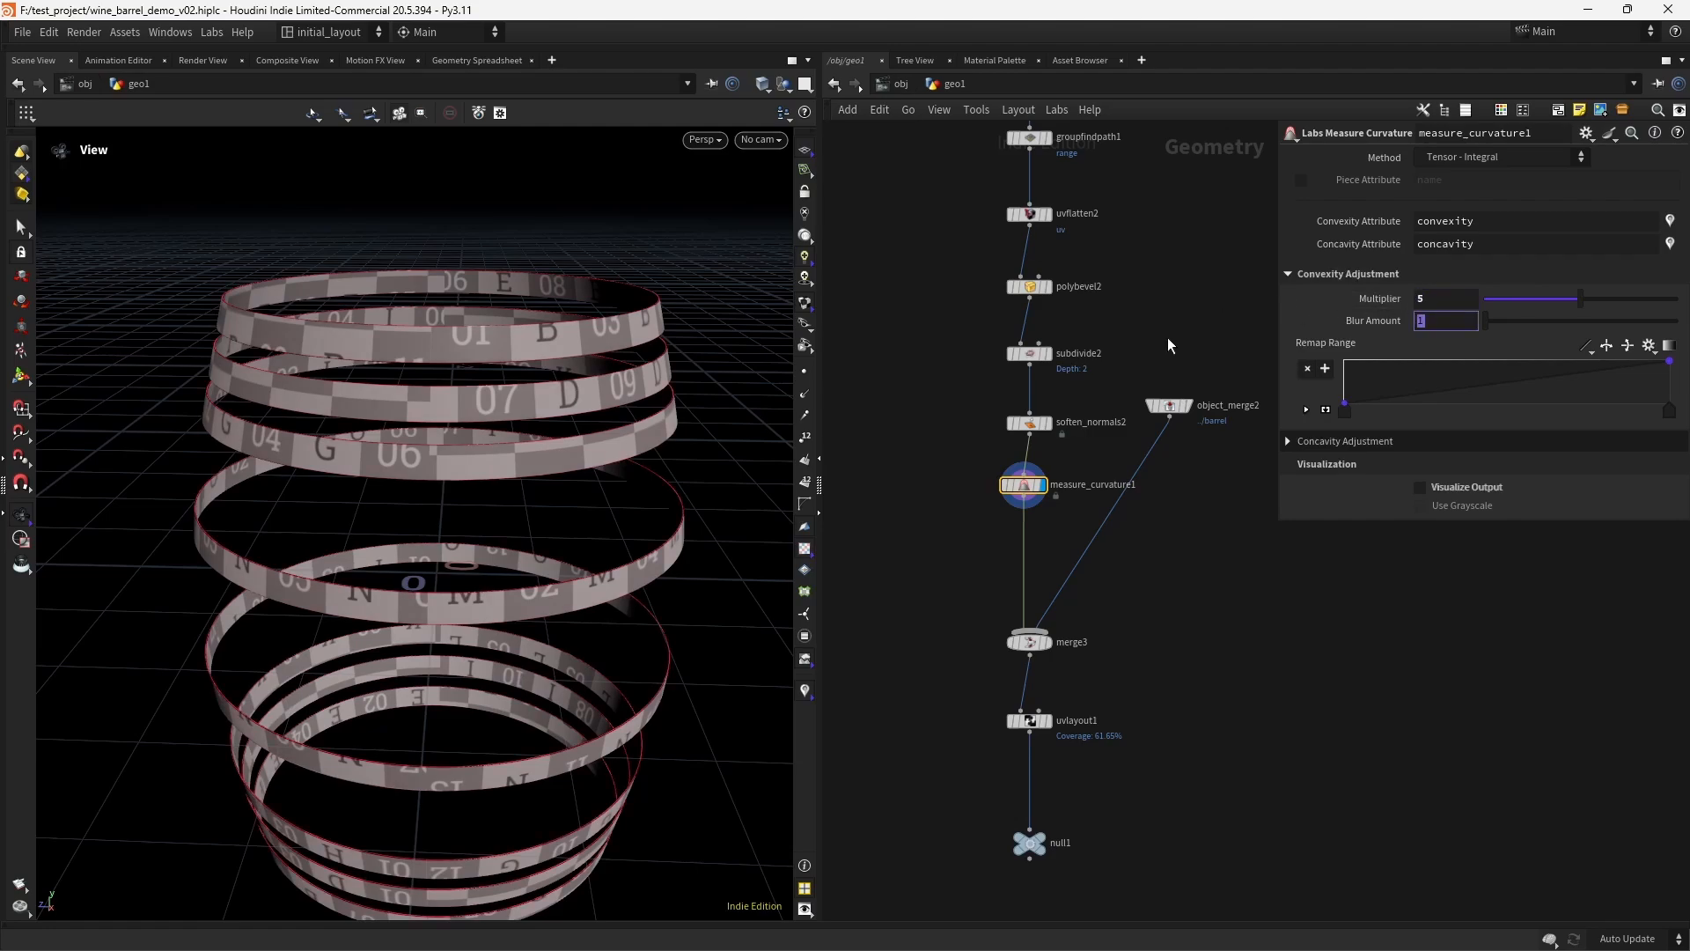
pyautogui.write('2')
pyautogui.press('Tab')
pyautogui.click(804, 549)
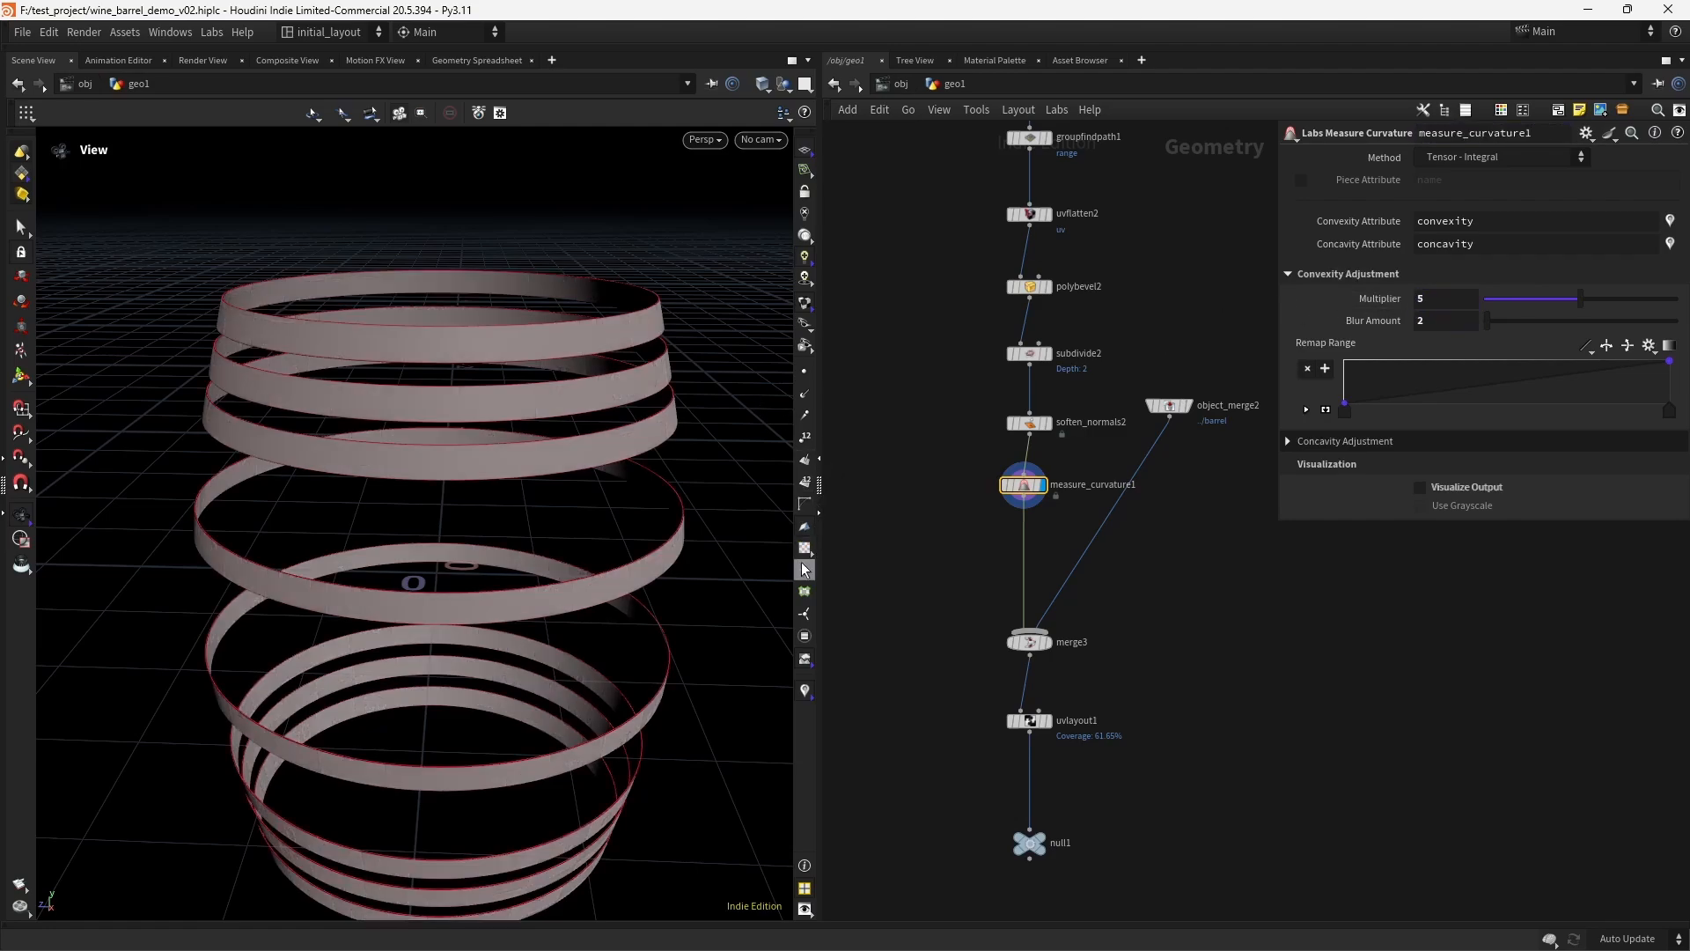
# - Set the convexity visualizer's color ramp to Infra-Red and its ramp range to Min and Max
pyautogui.scroll(5, 555, 452)
pyautogui.moveTo(607, 483); pyautogui.dragTo(649, 452)
pyautogui.click(990, 485)
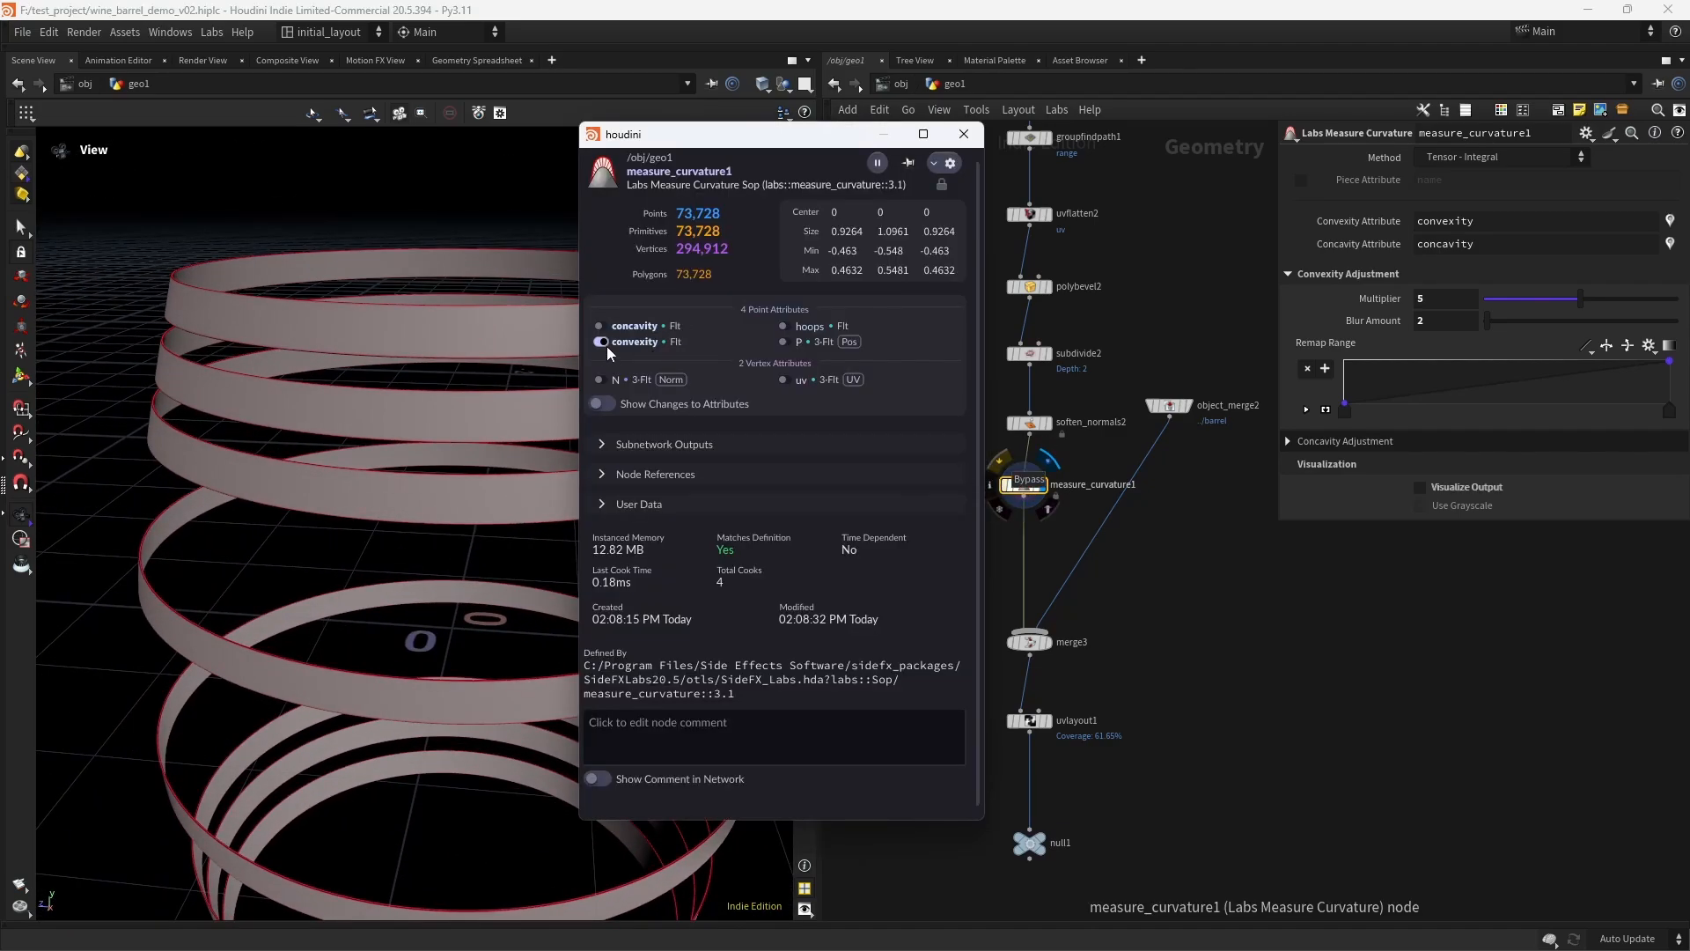
pyautogui.click(604, 342)
pyautogui.click(804, 452)
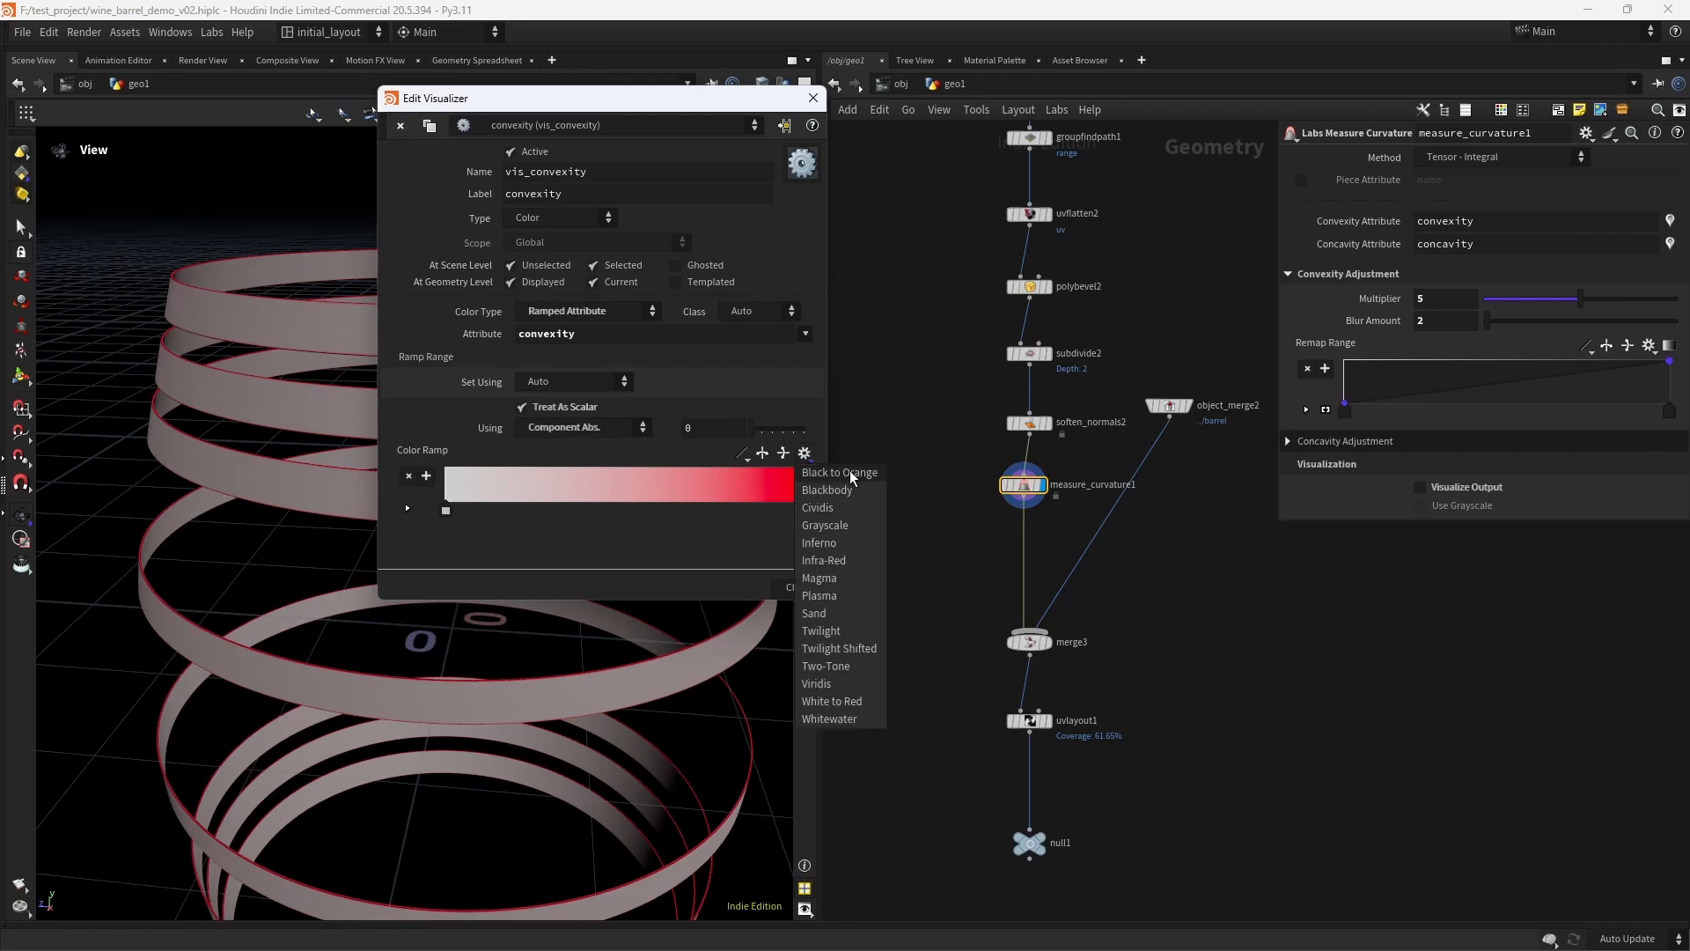
pyautogui.click(847, 559)
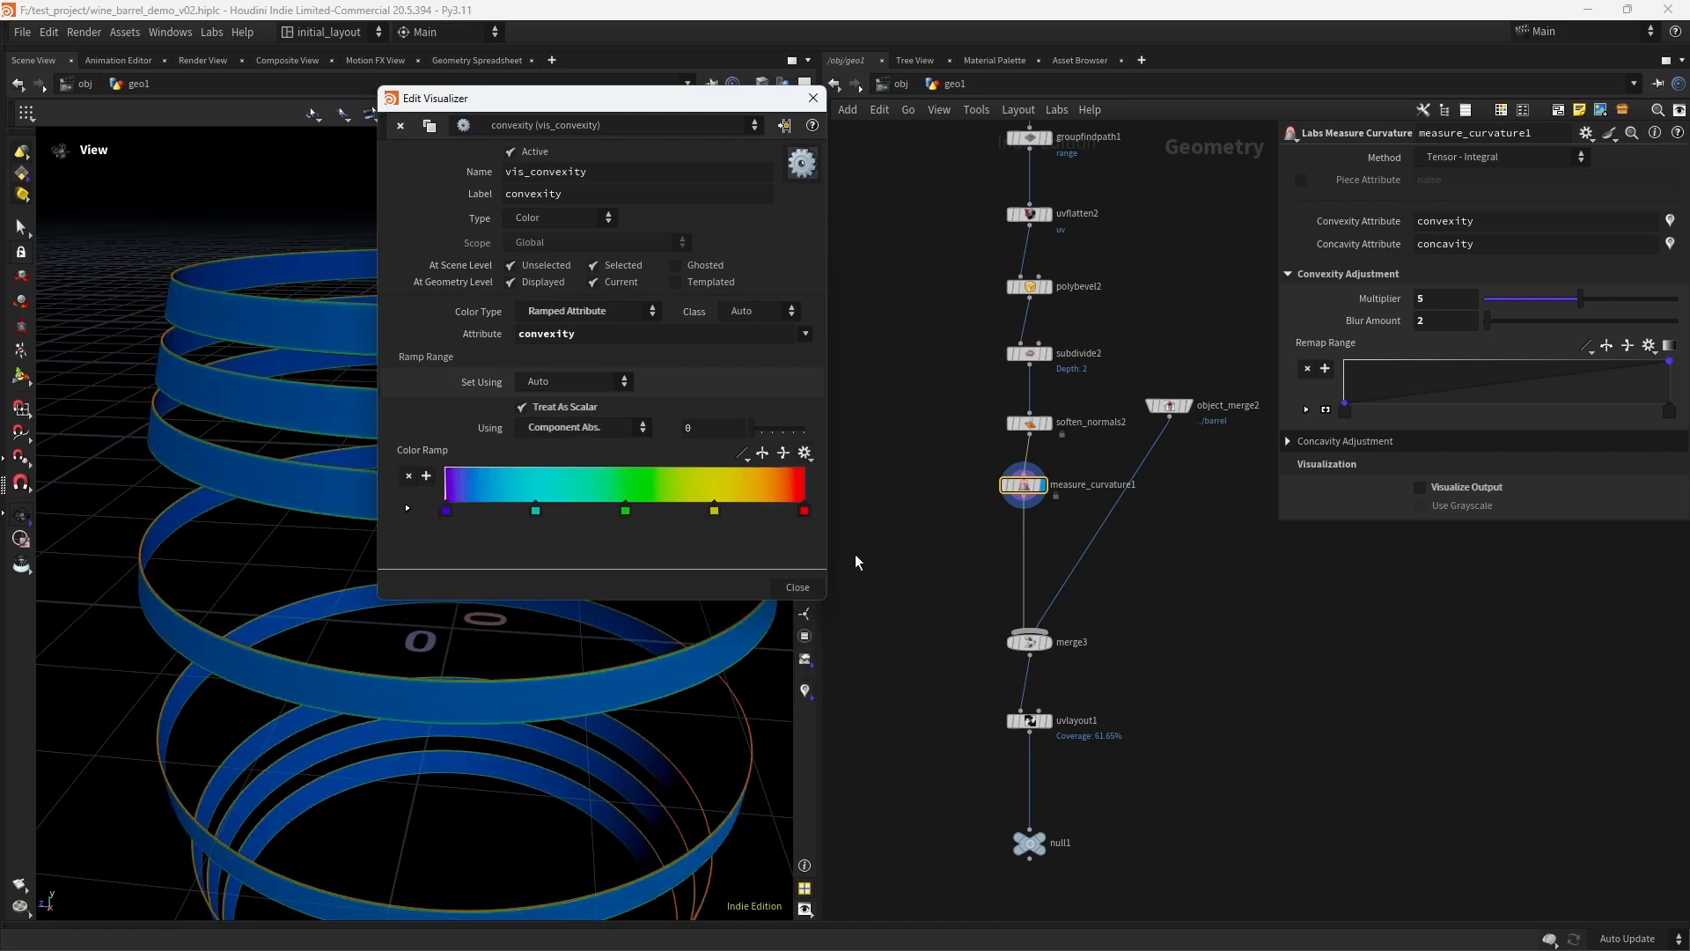
pyautogui.click(588, 382)
pyautogui.click(579, 416)
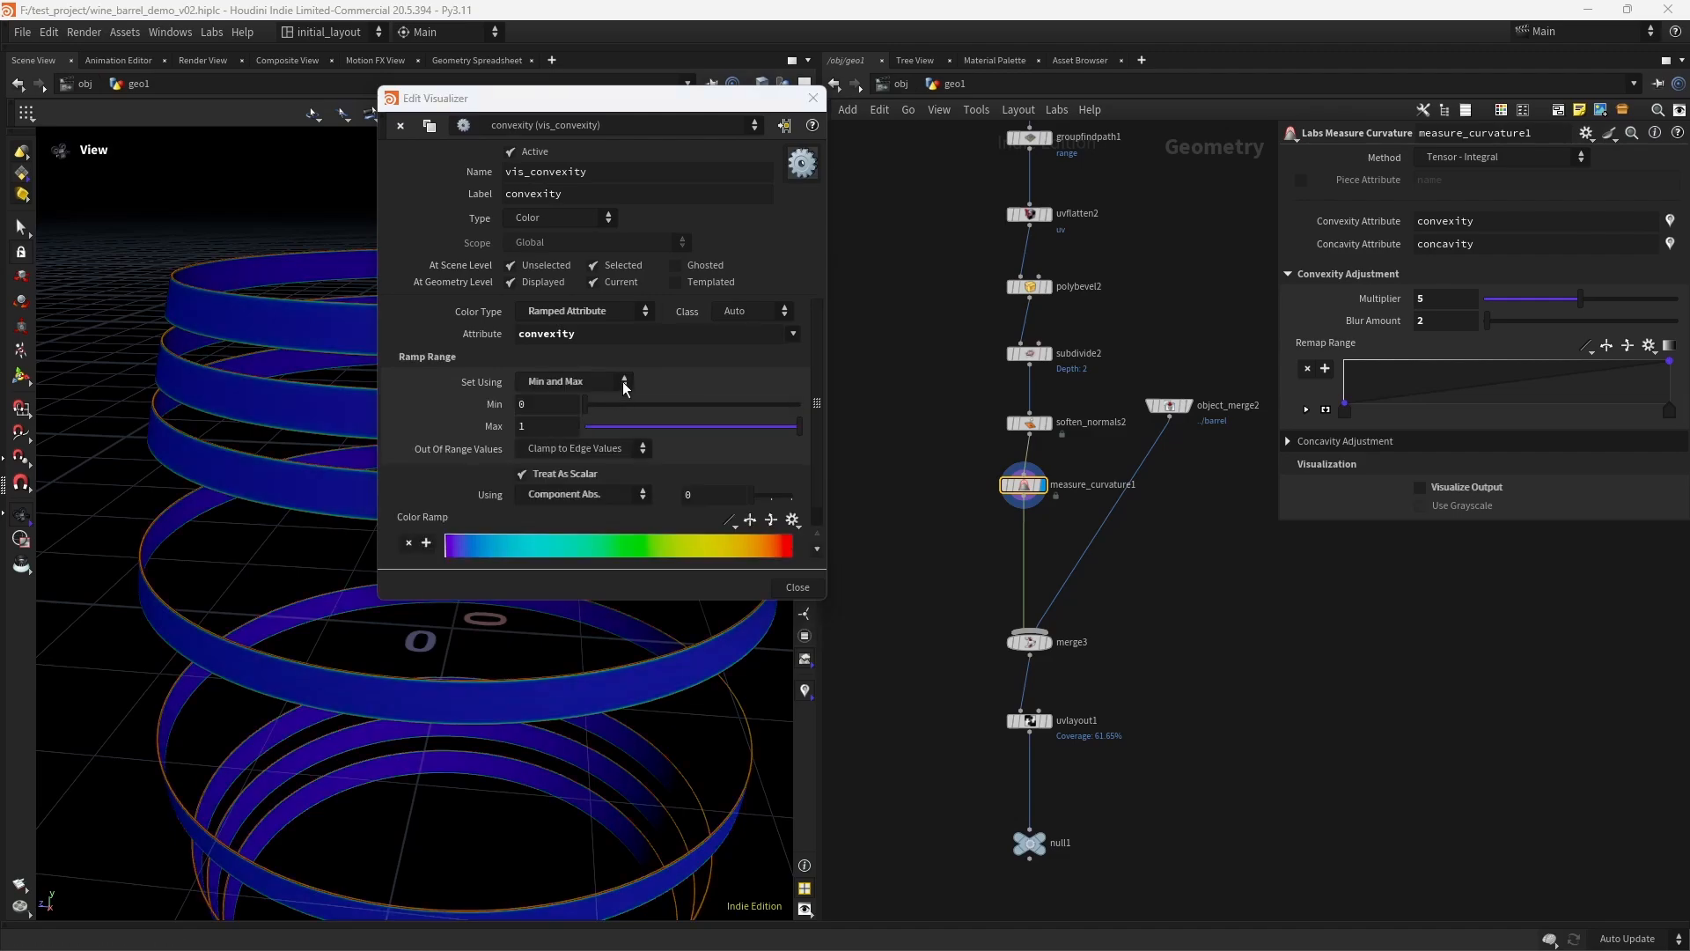
pyautogui.click(812, 98)
# - Insert an Attribute Blur node between measure_curvature1 and merge3, and display it
pyautogui.moveTo(558, 417); pyautogui.dragTo(597, 488)
pyautogui.scroll(-3, 575, 436)
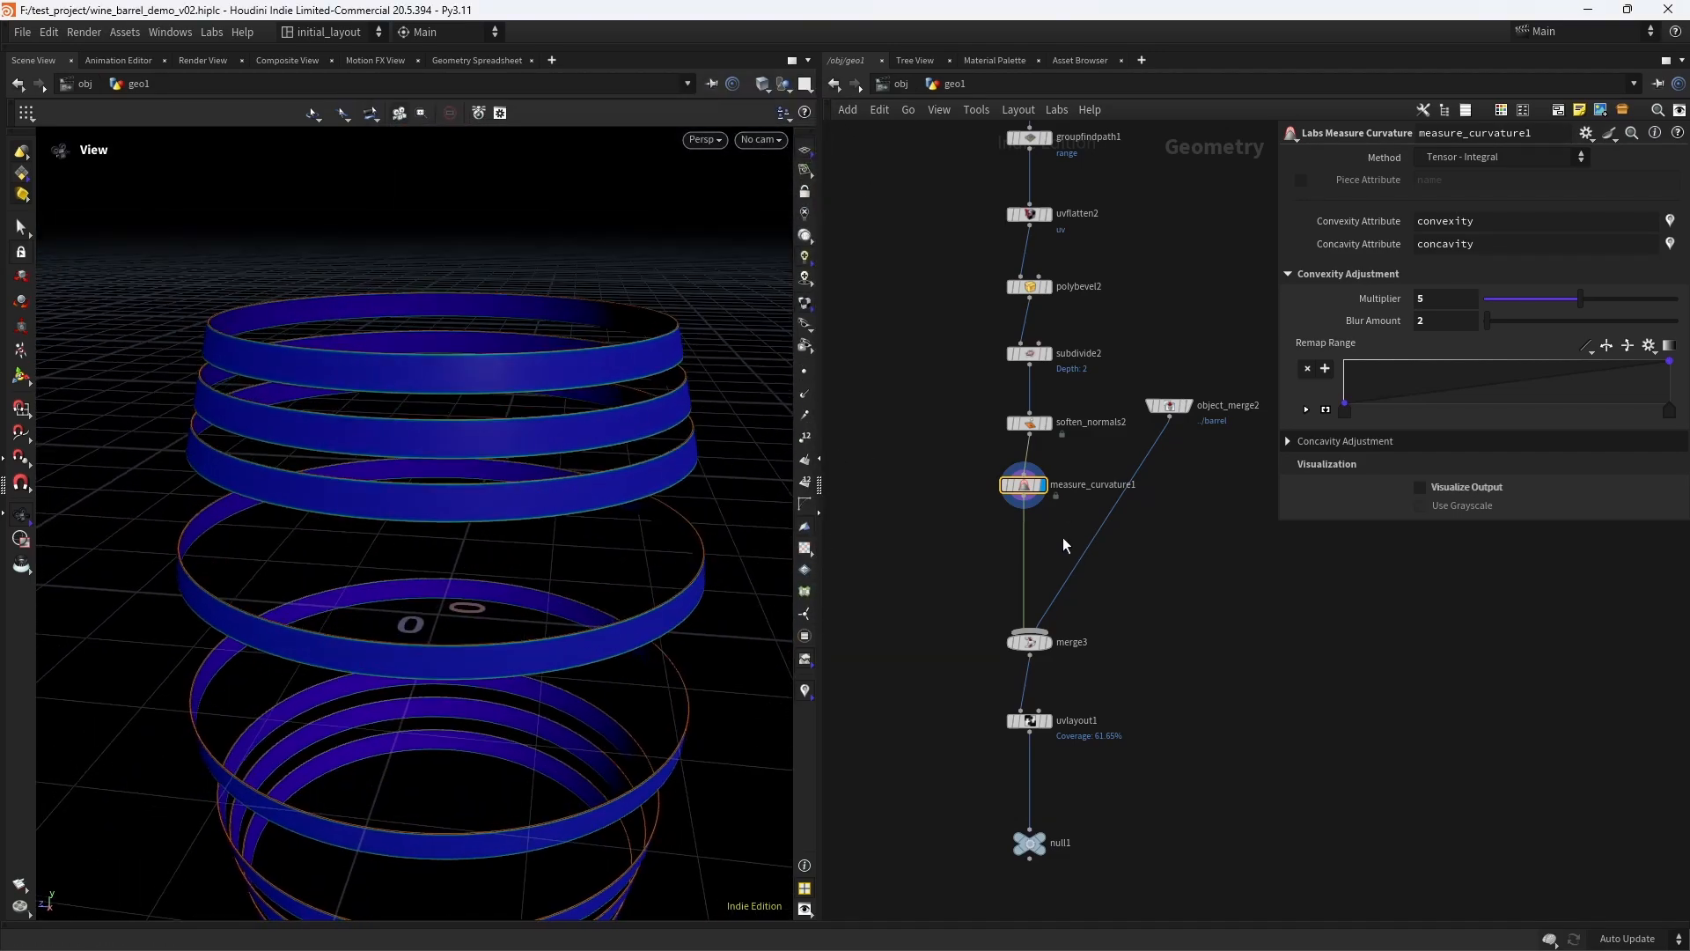
pyautogui.scroll(3, 1067, 528)
pyautogui.scroll(3, 615, 490)
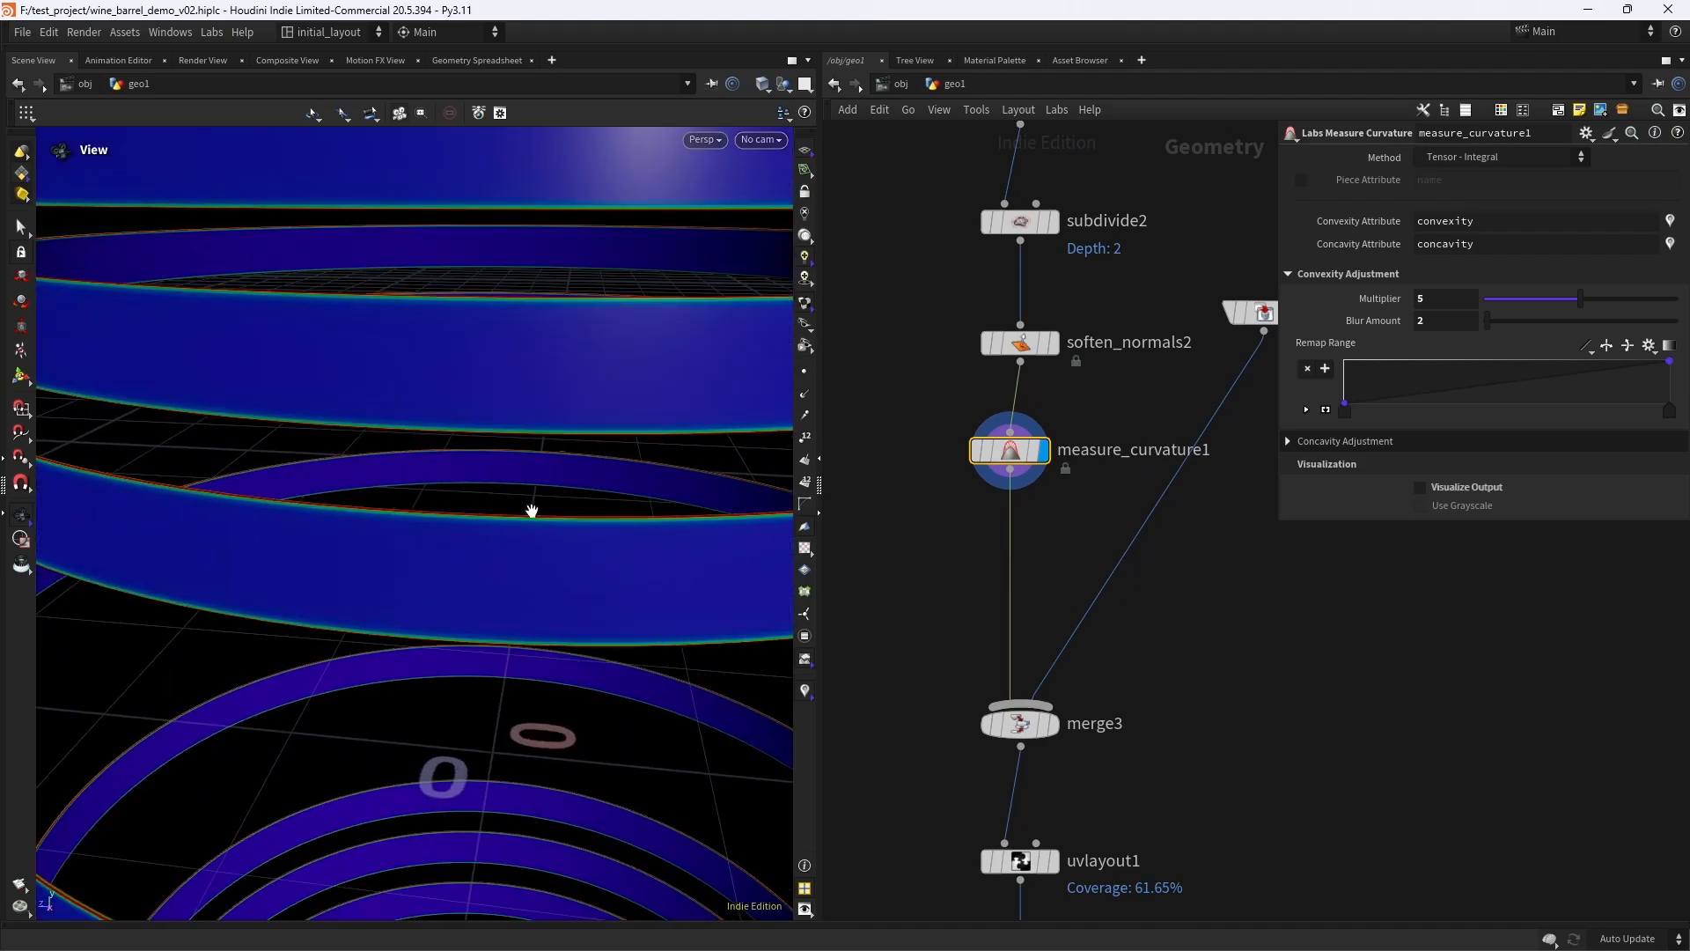
pyautogui.moveTo(532, 505); pyautogui.dragTo(616, 537)
pyautogui.press('Tab')
pyautogui.write('AT')
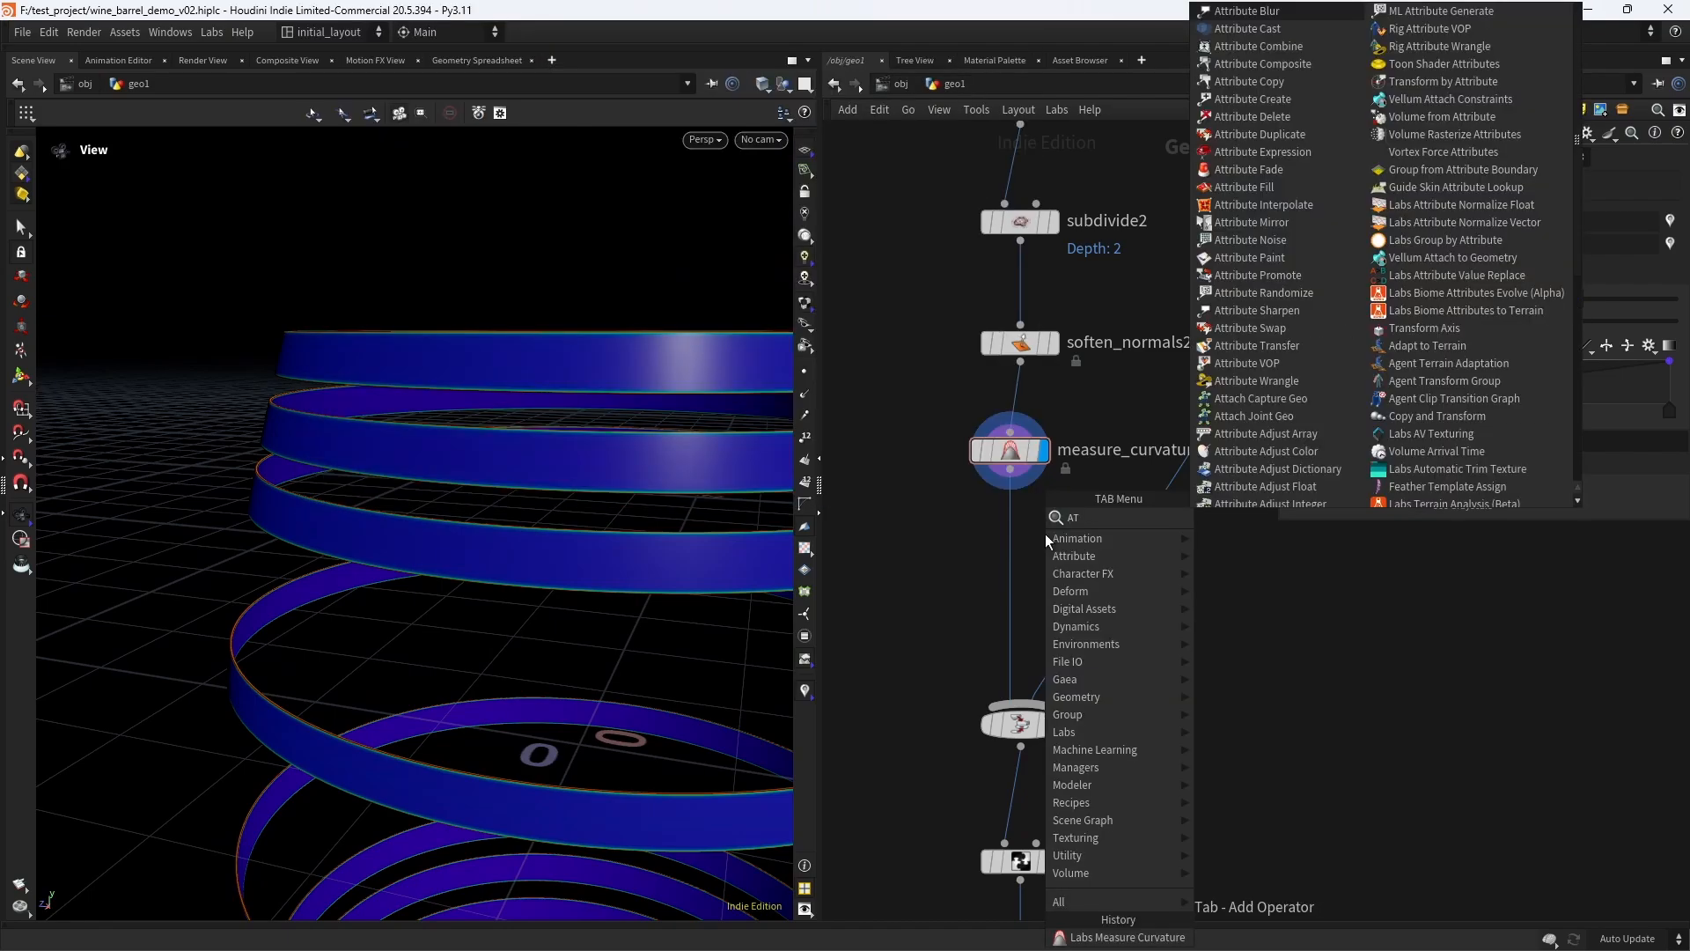
pyautogui.write('TB')
pyautogui.press('Return')
pyautogui.click(1044, 533)
pyautogui.moveTo(1044, 537); pyautogui.dragTo(1020, 538)
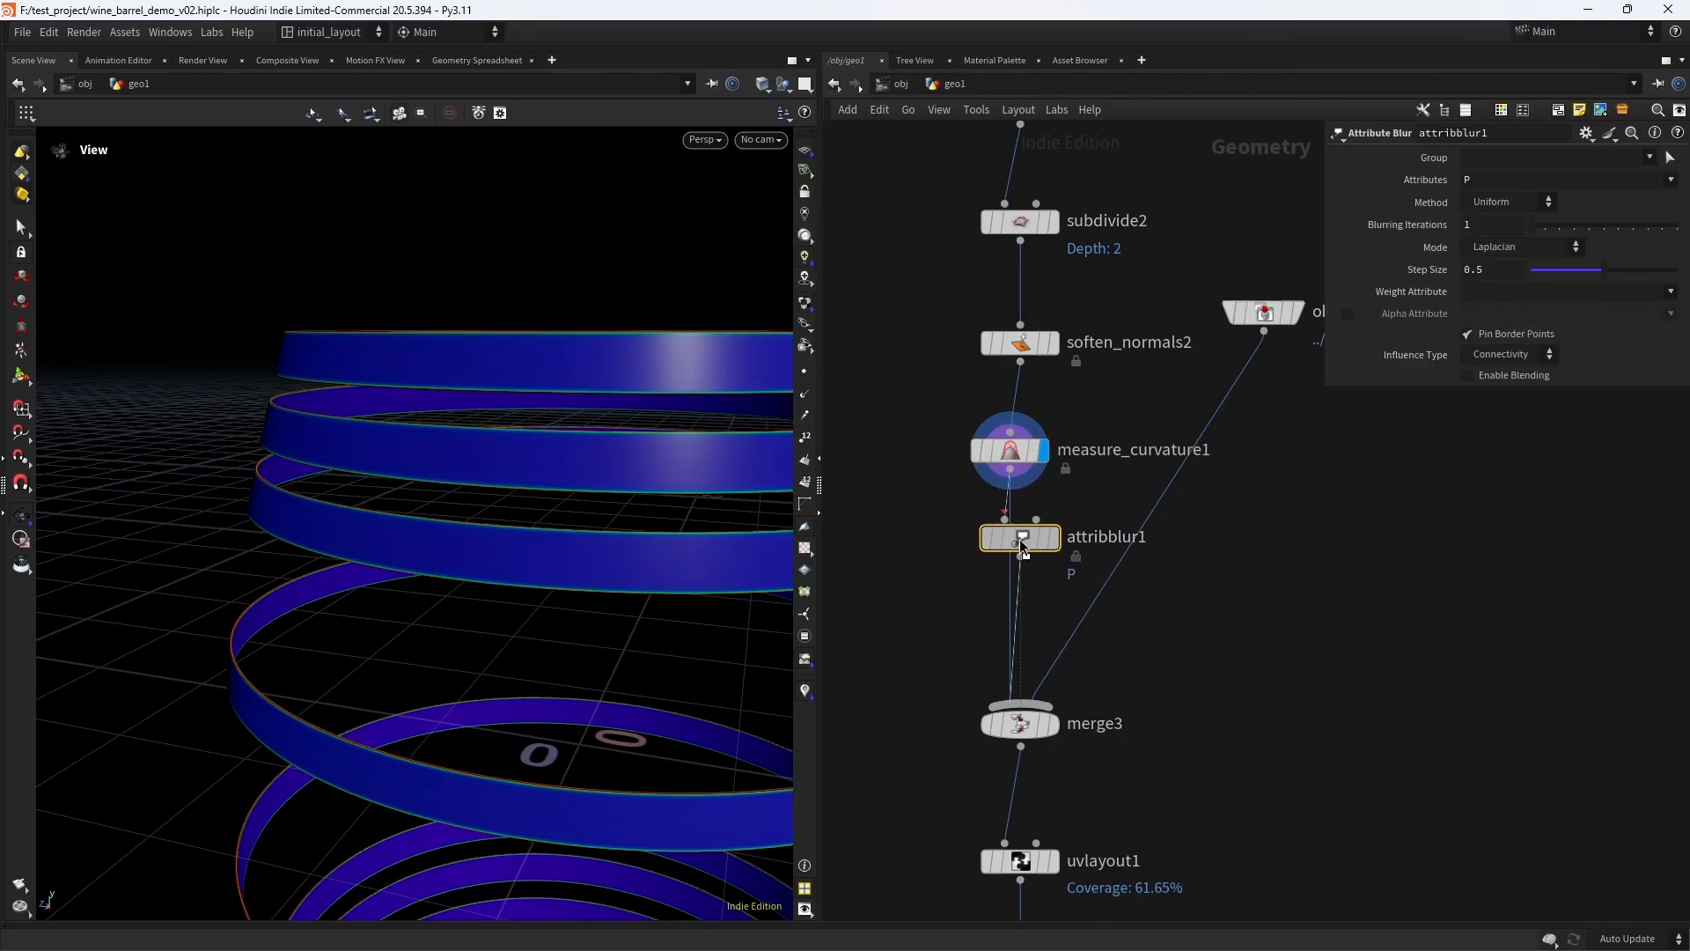
pyautogui.click(1054, 537)
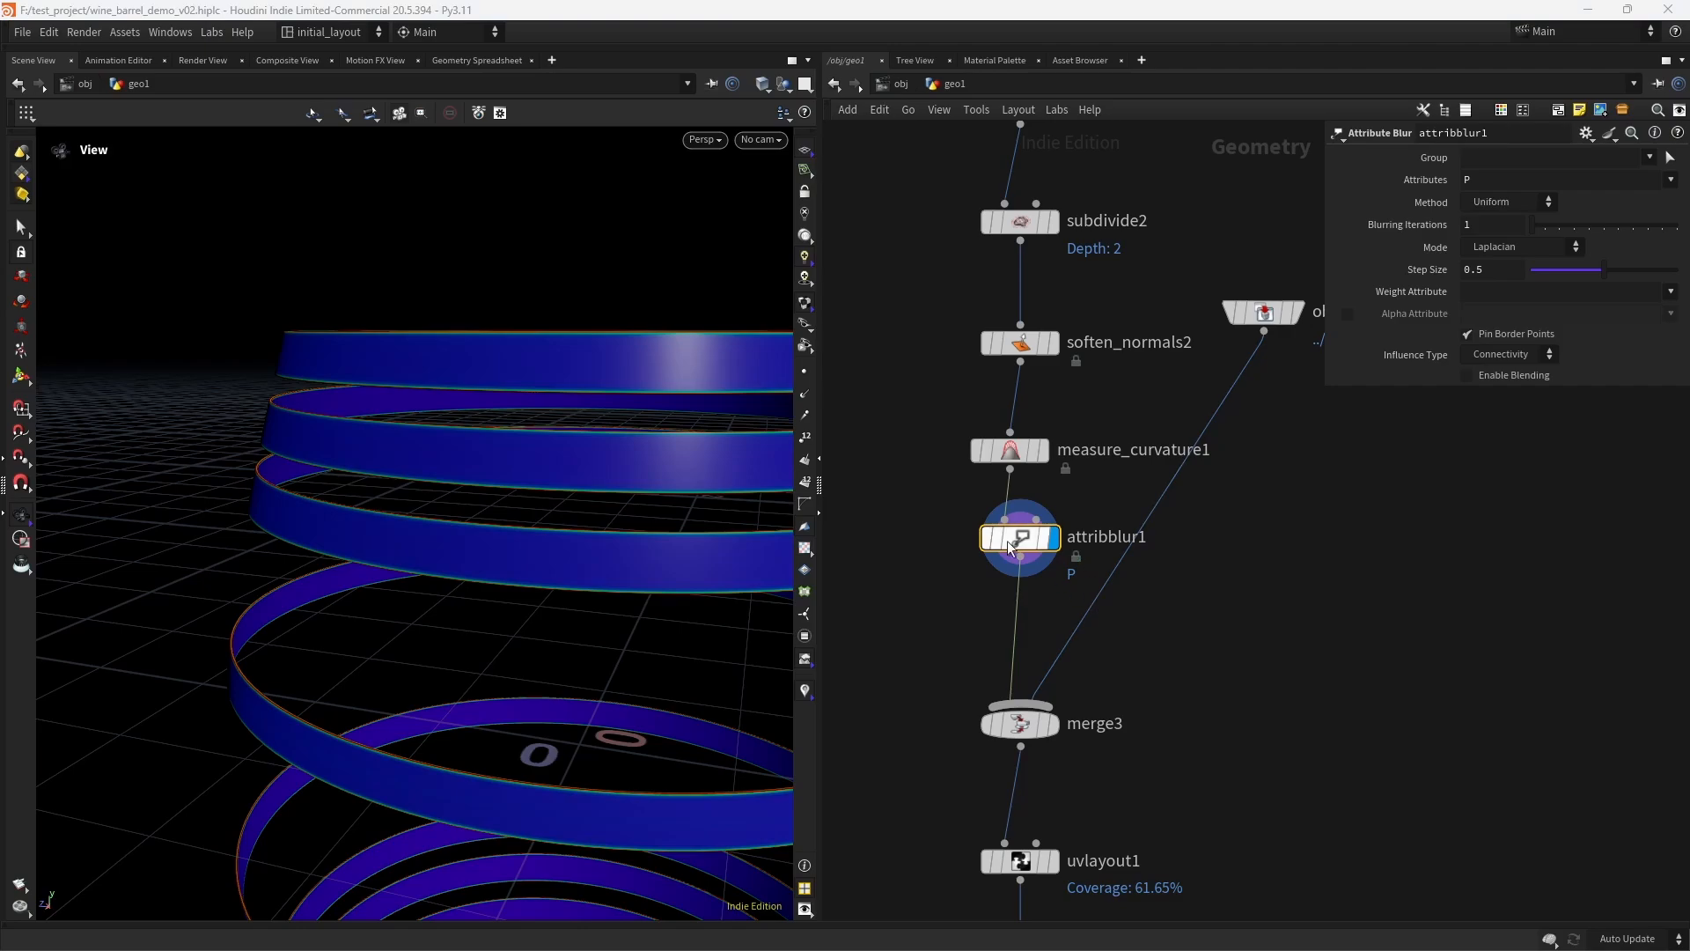
# - Make the Attribute Blur node blur the convexity attribute with 8 blurring iterations
pyautogui.click(1672, 180)
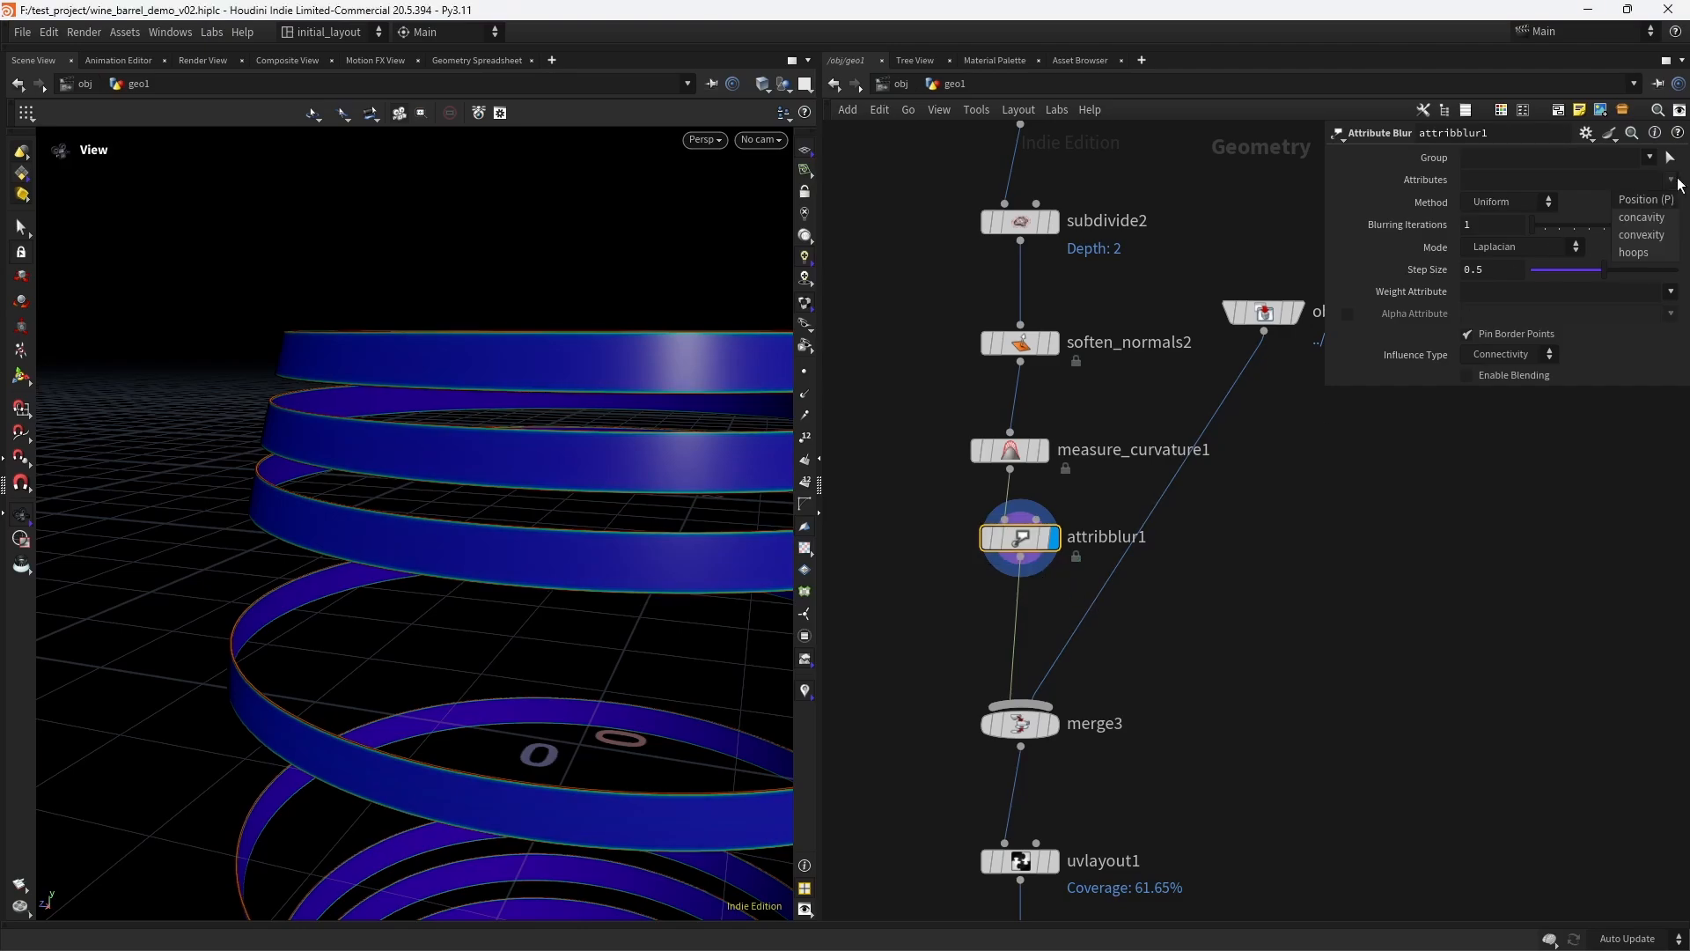
pyautogui.click(1643, 235)
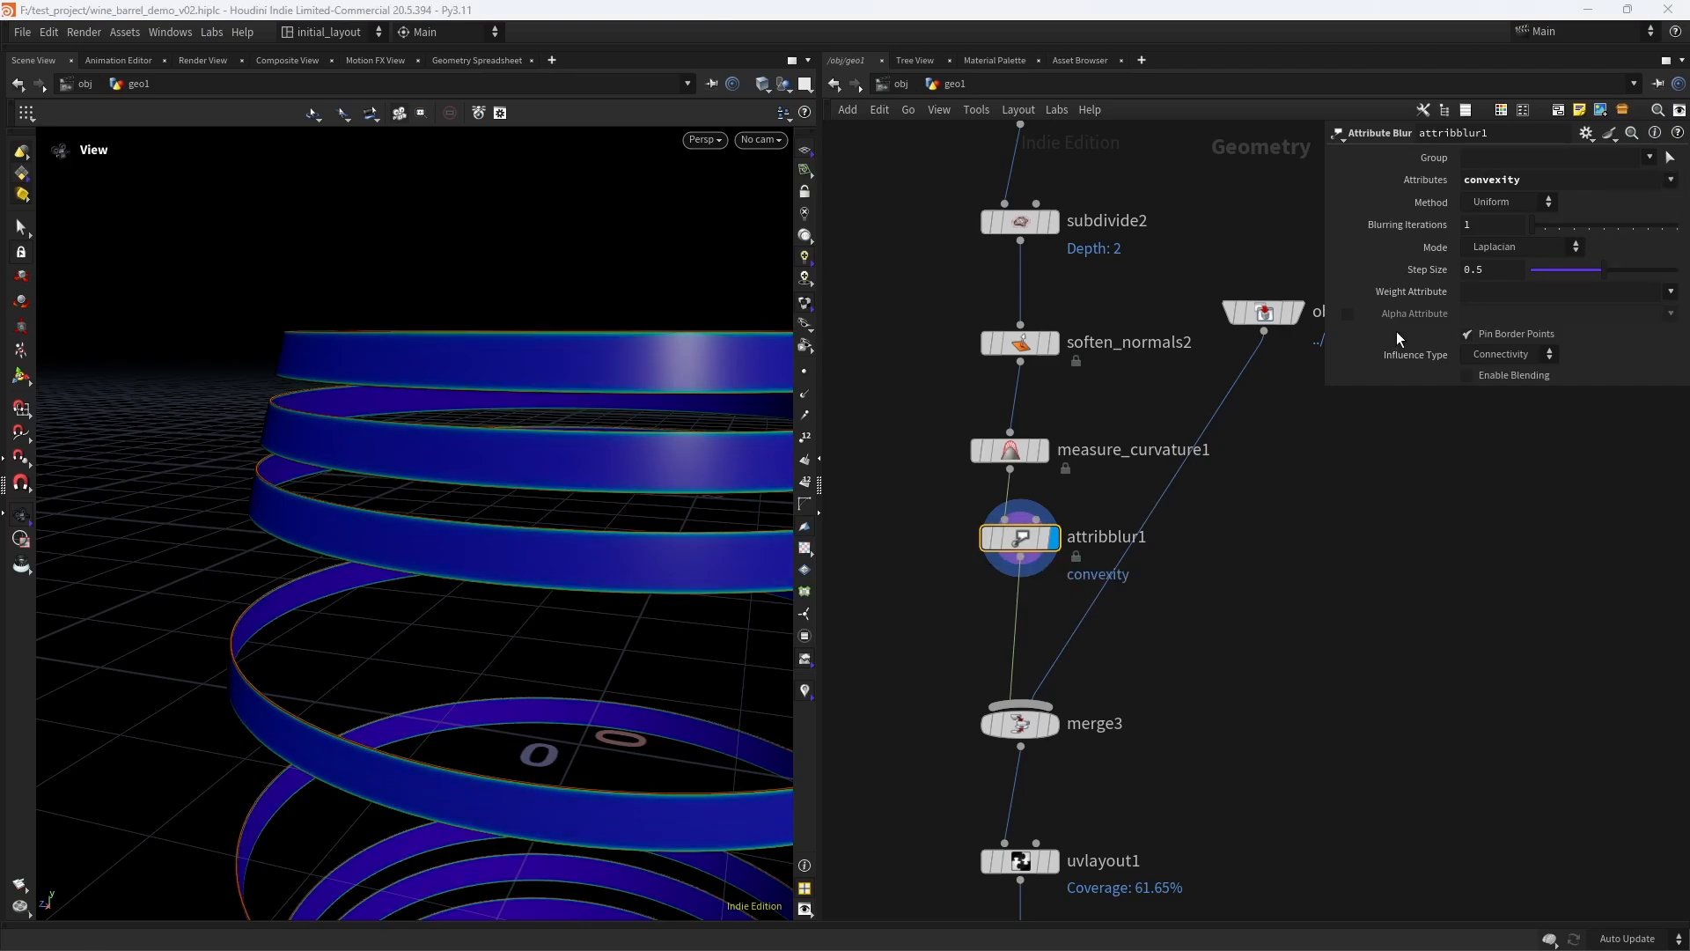
pyautogui.click(1492, 225)
pyautogui.write('8')
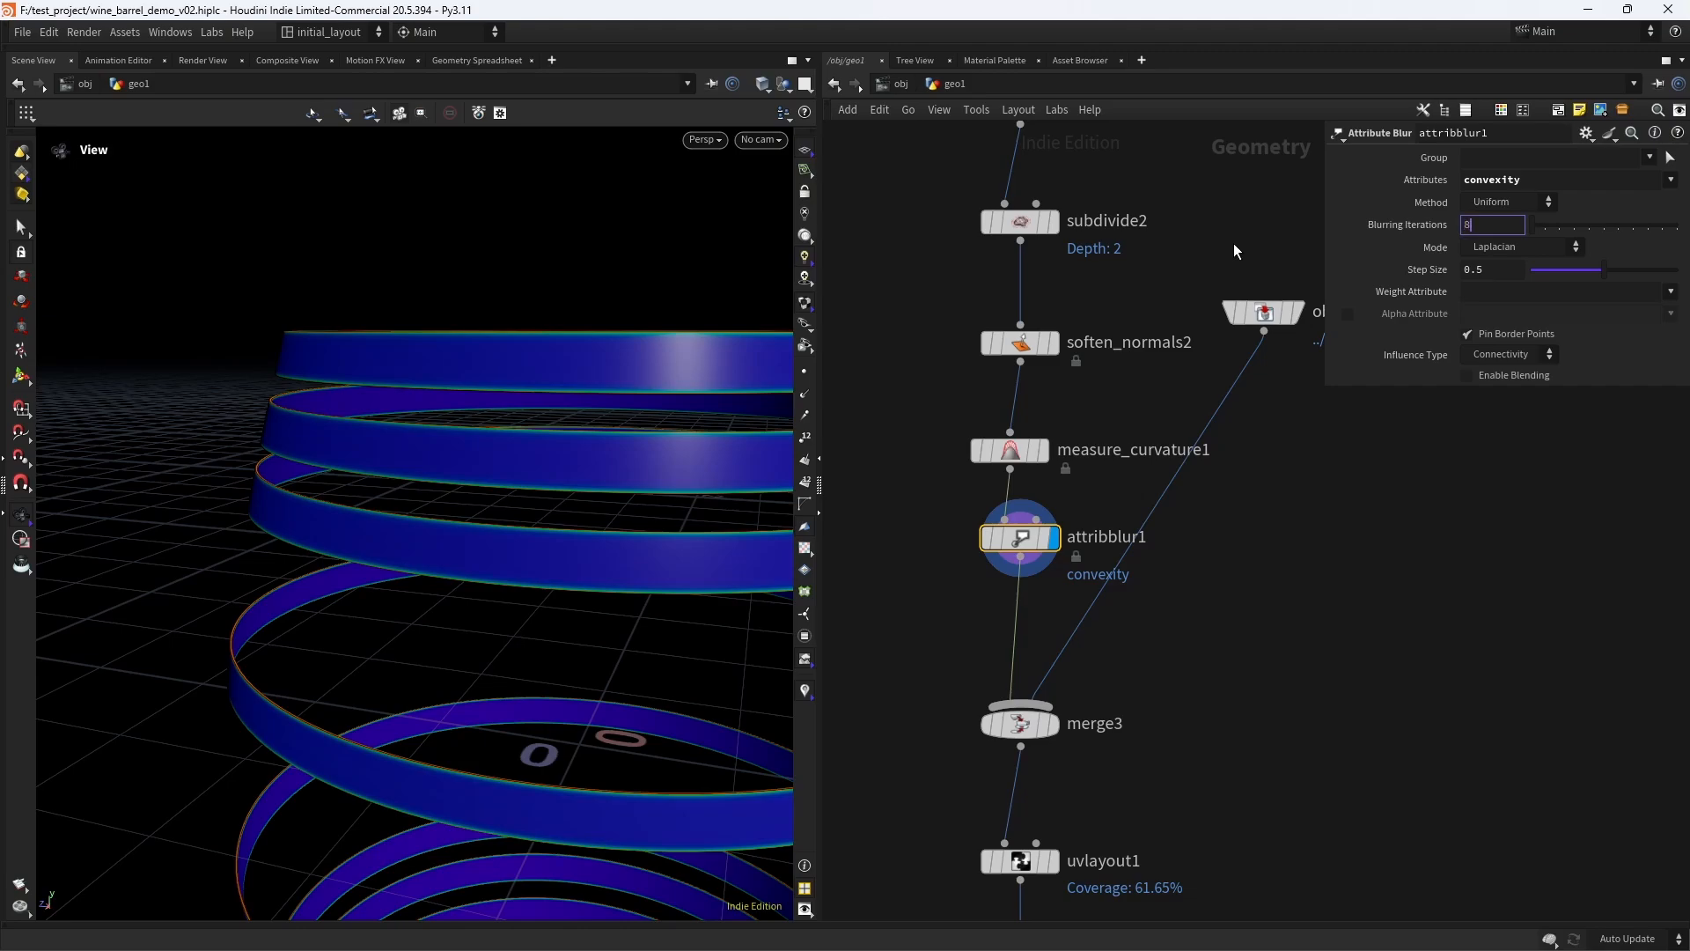
pyautogui.press('Return')
# - Insert an Attribute Adjust Float node between attribblur1 and merge3, and display it
pyautogui.scroll(-1, 605, 489)
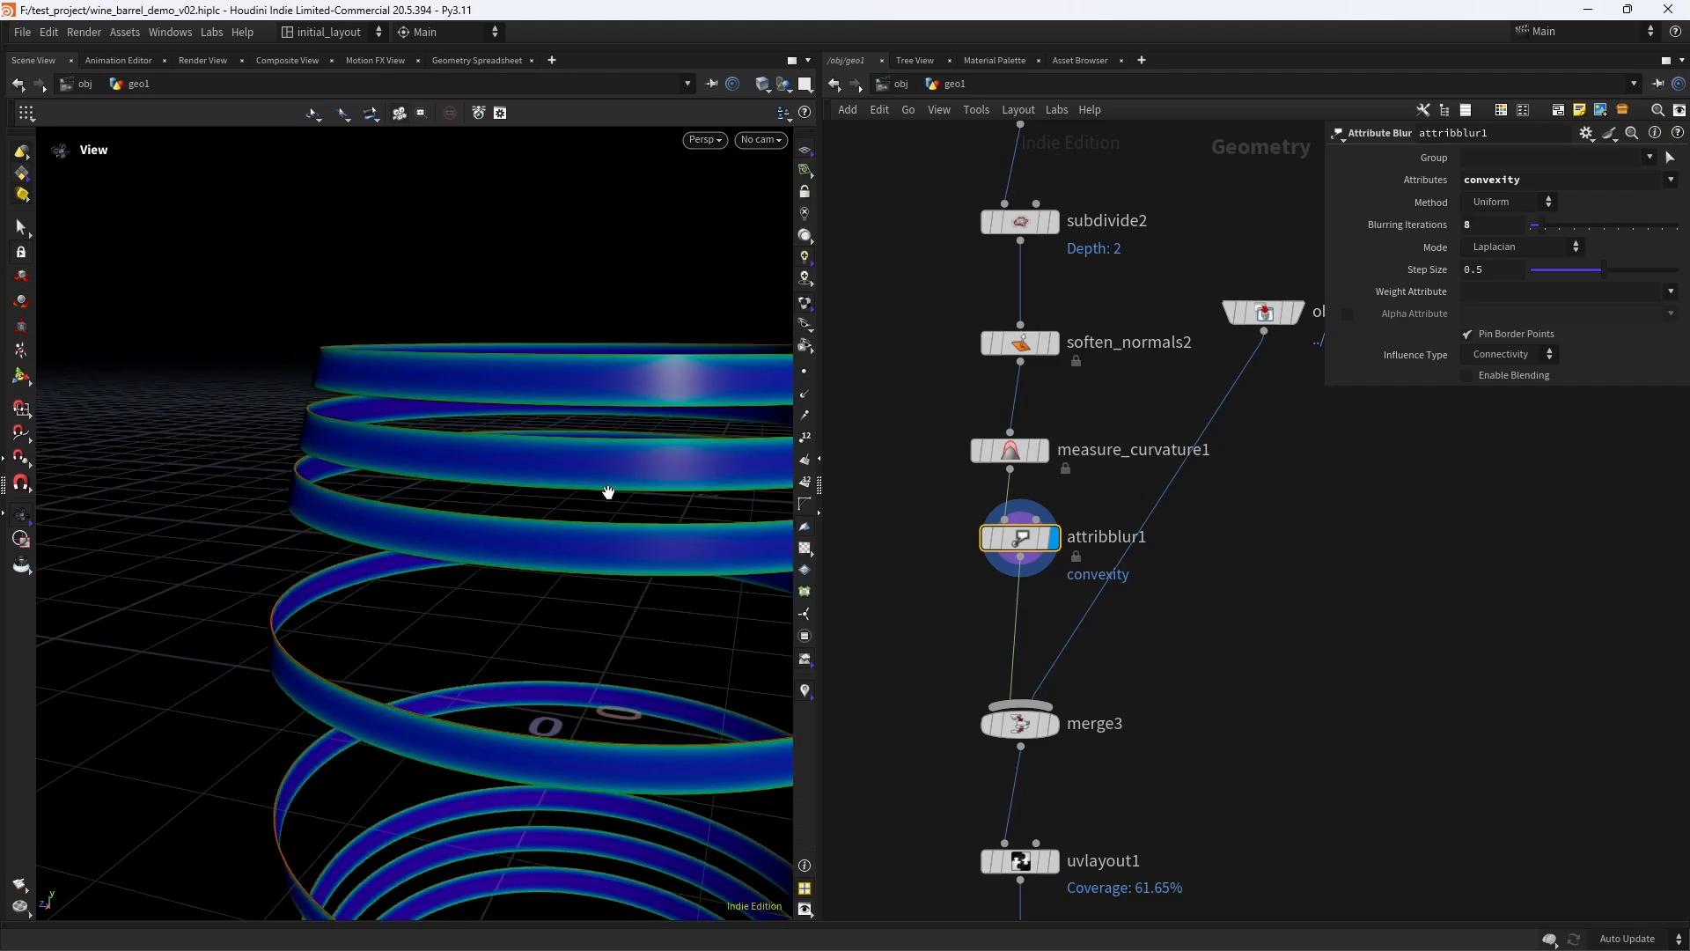
pyautogui.moveTo(607, 490); pyautogui.dragTo(558, 478, button='middle')
pyautogui.click(1028, 627)
pyautogui.press('Tab')
pyautogui.write('adjf')
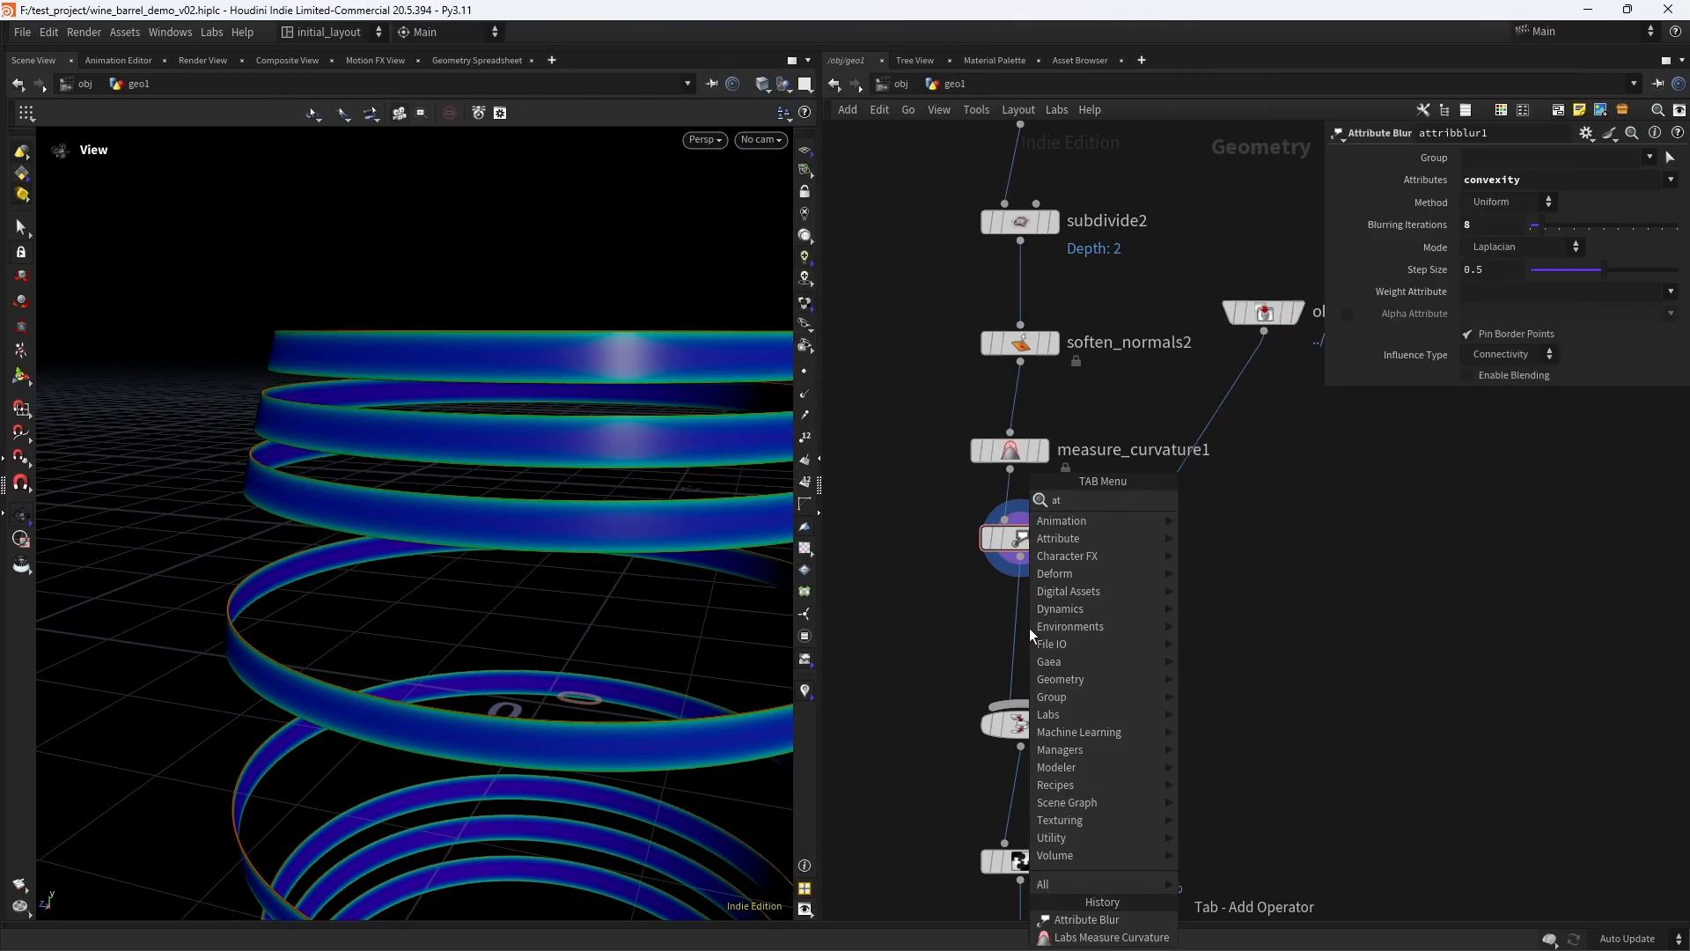
pyautogui.press('Return')
pyautogui.click(1028, 627)
pyautogui.moveTo(1029, 628); pyautogui.dragTo(1020, 622)
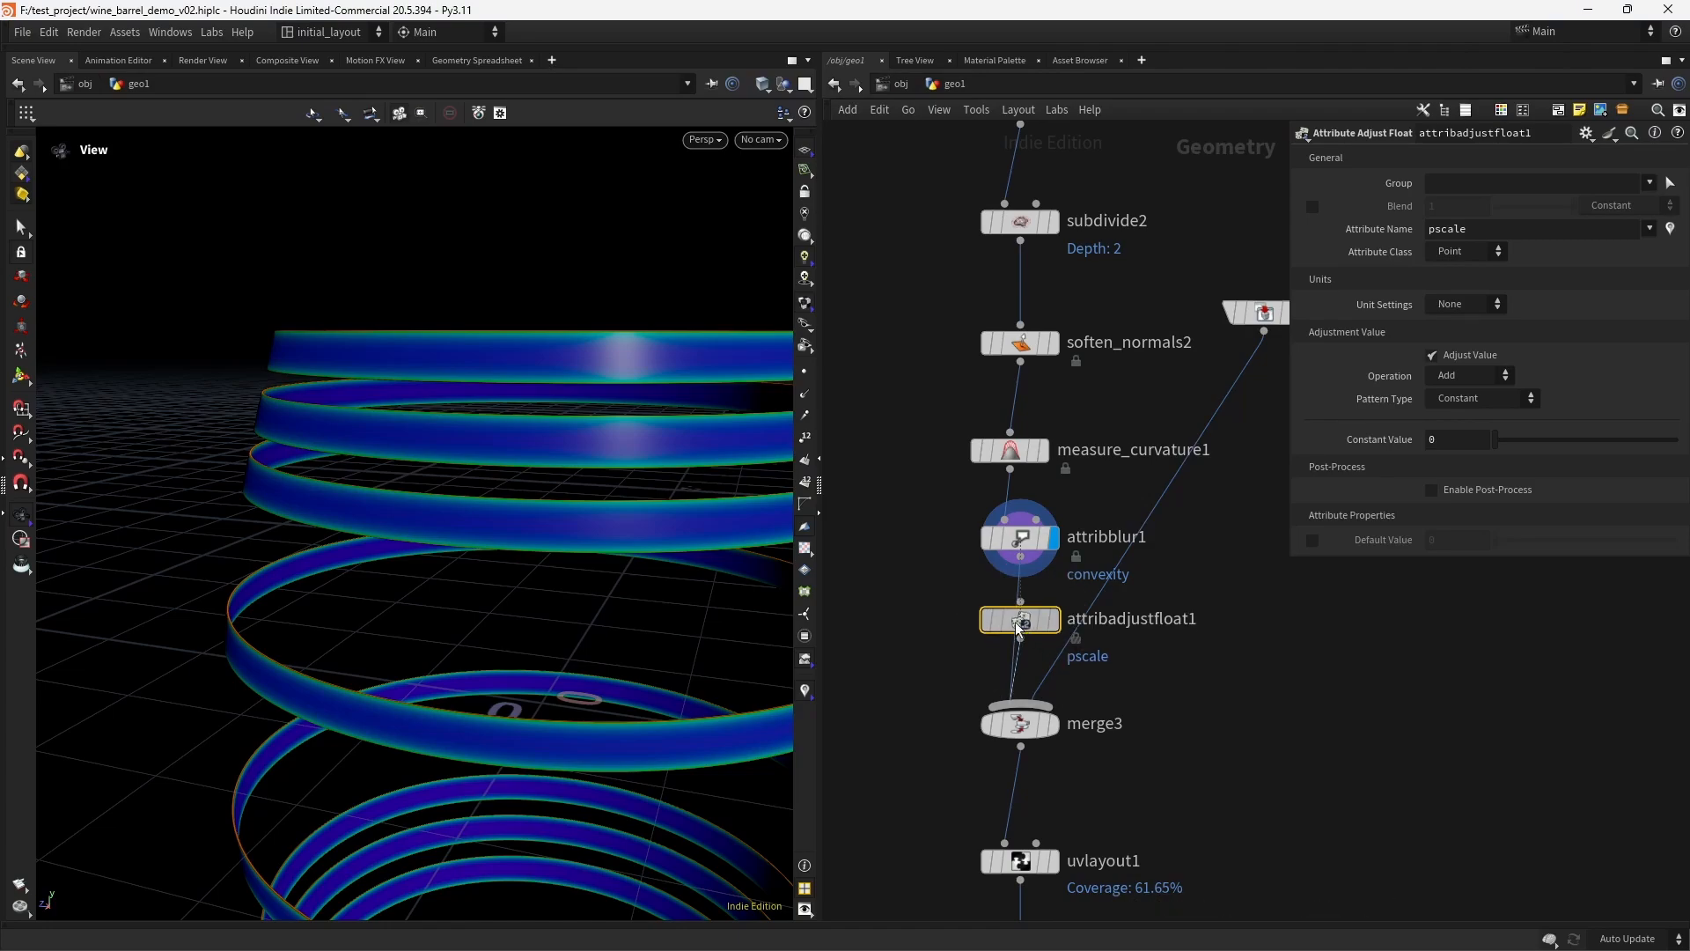
pyautogui.click(1055, 618)
# - Make the Attribute Adjust Float node adjust the convexity attribute with the Multiply operation
pyautogui.click(1649, 229)
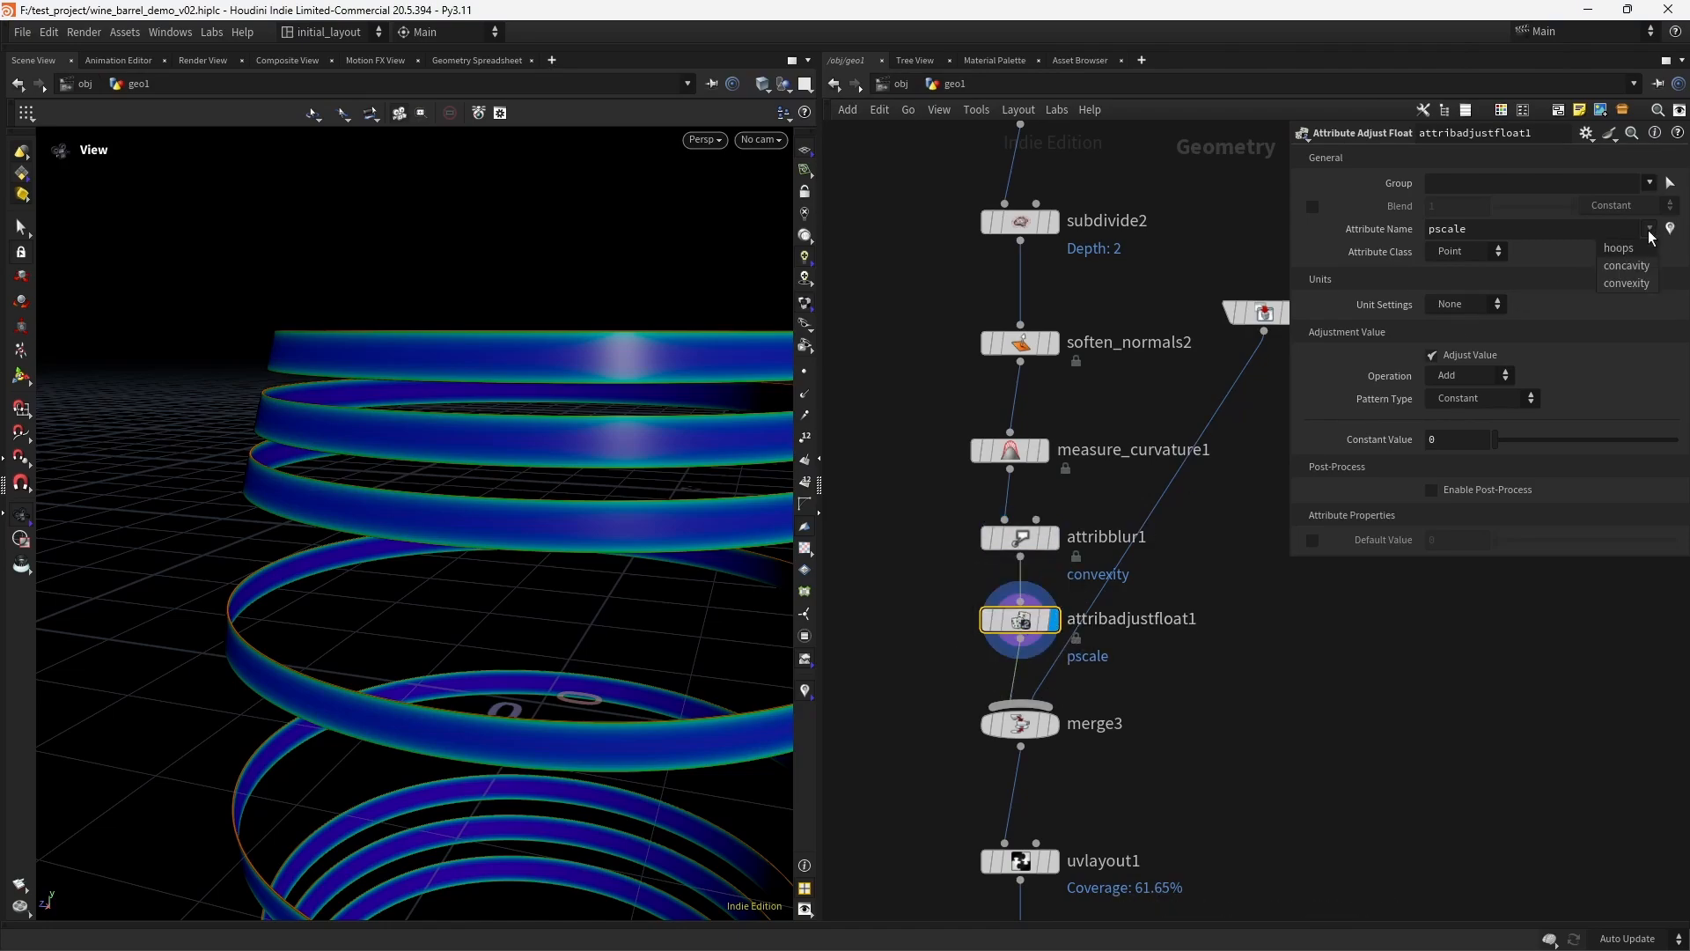
pyautogui.click(1627, 282)
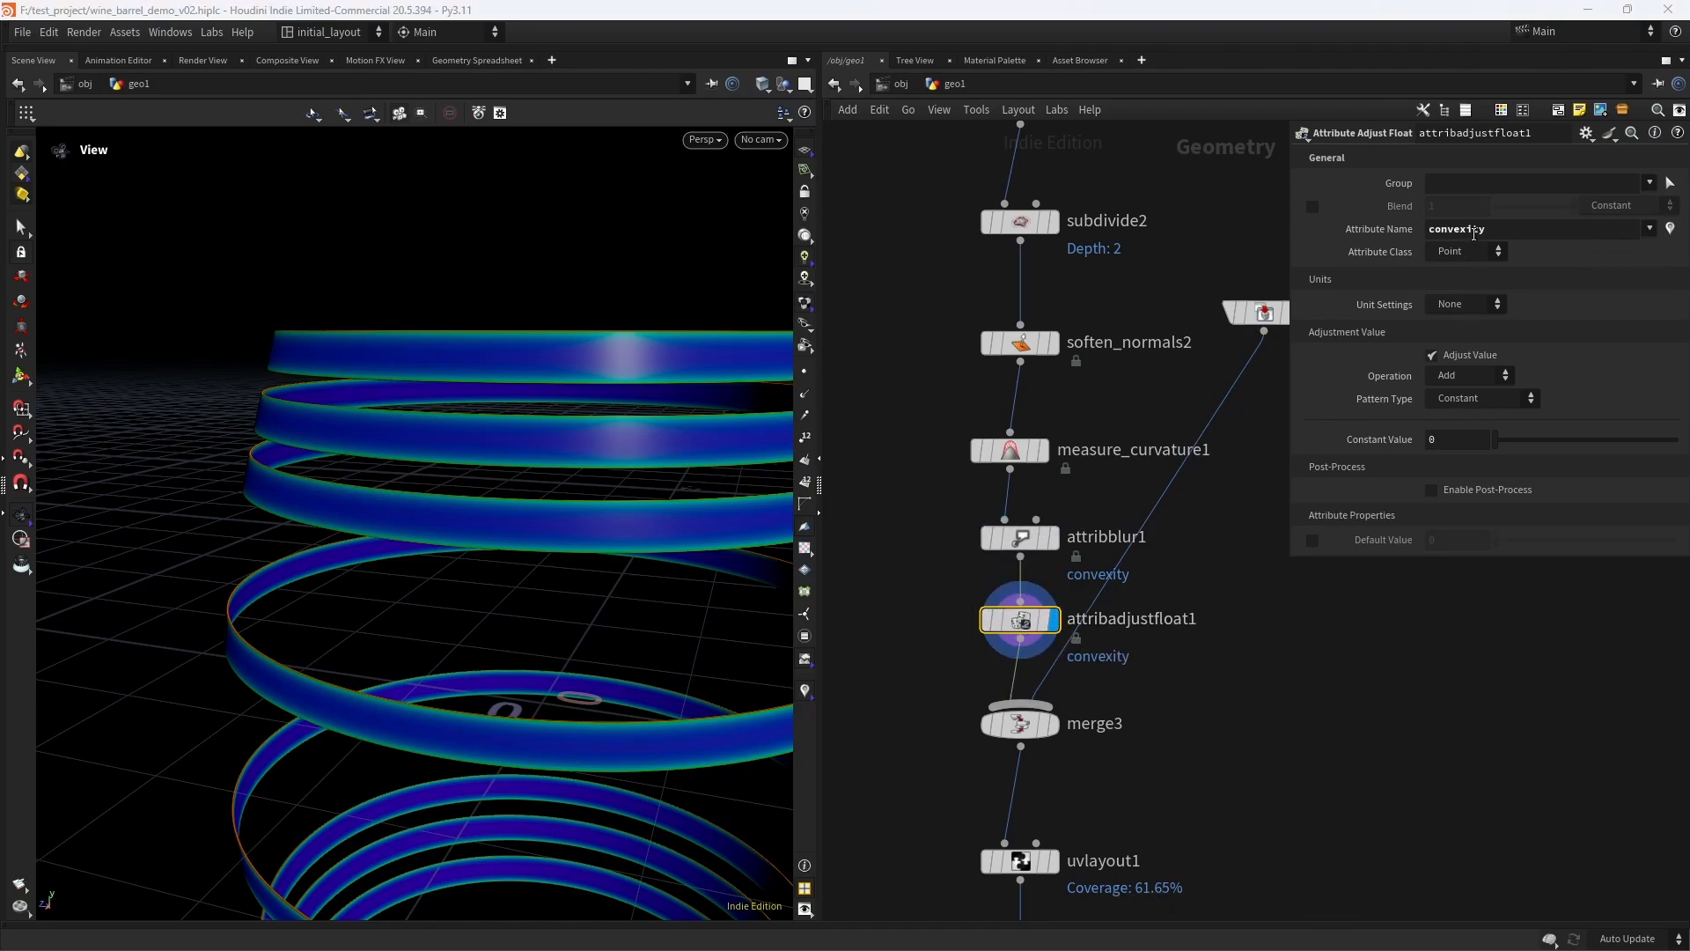
pyautogui.click(1472, 373)
pyautogui.click(1466, 474)
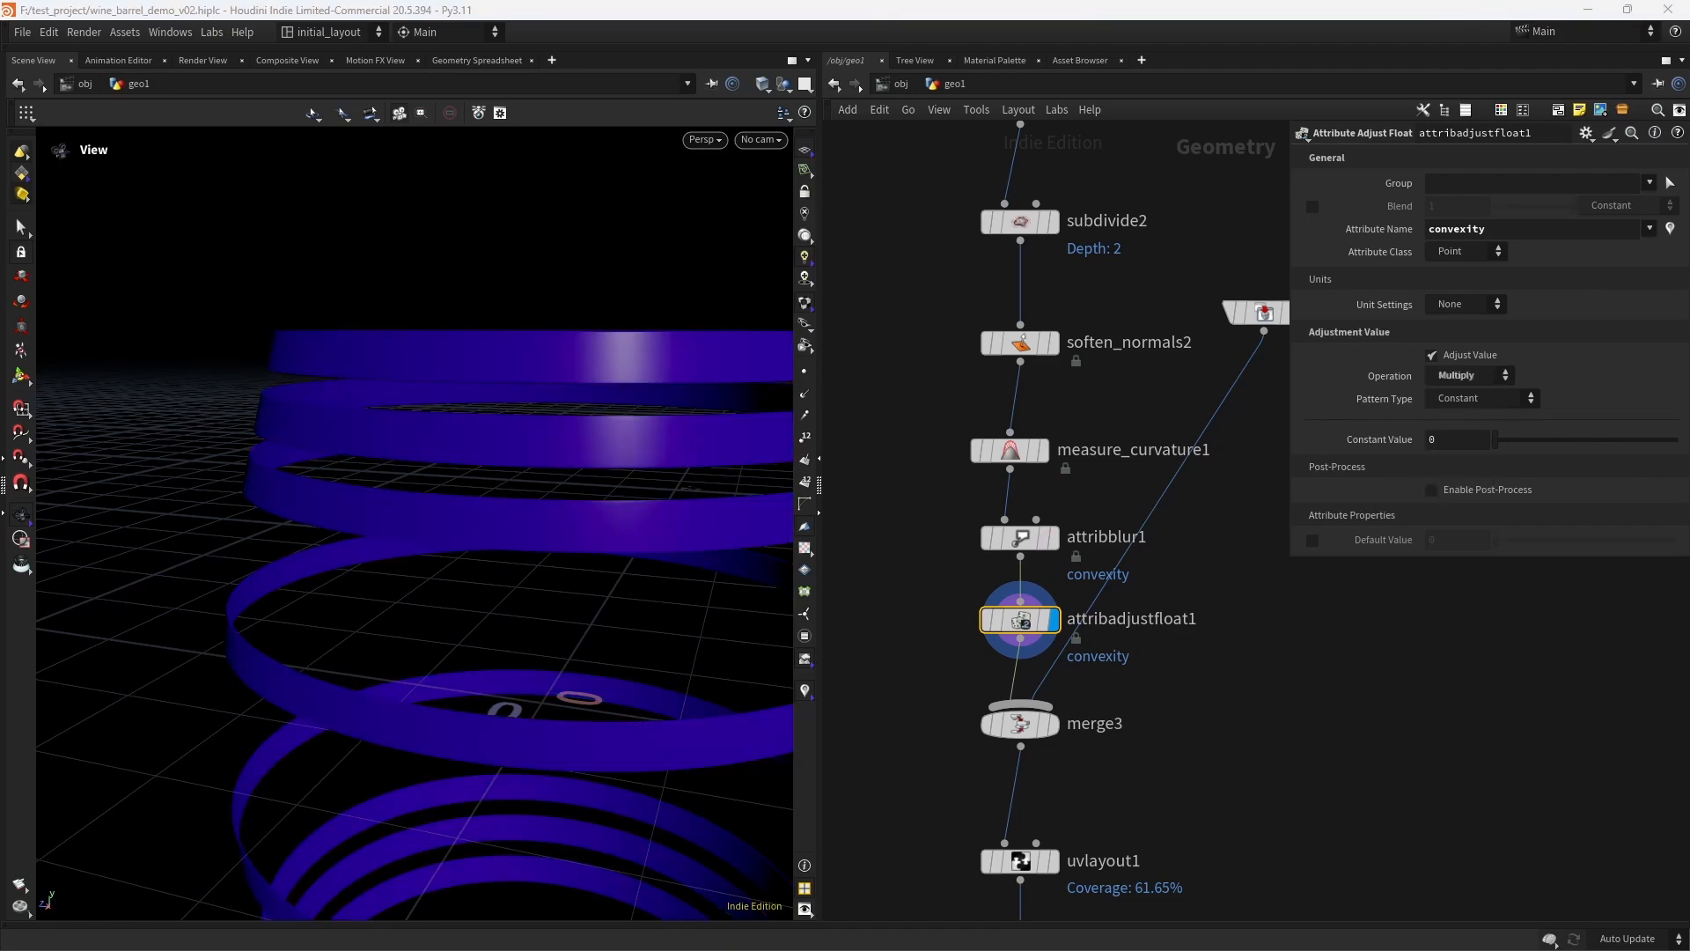
# - Set the convexity adjustment's constant value to 3 and check the hoops
pyautogui.moveTo(1439, 443); pyautogui.dragTo(1266, 438)
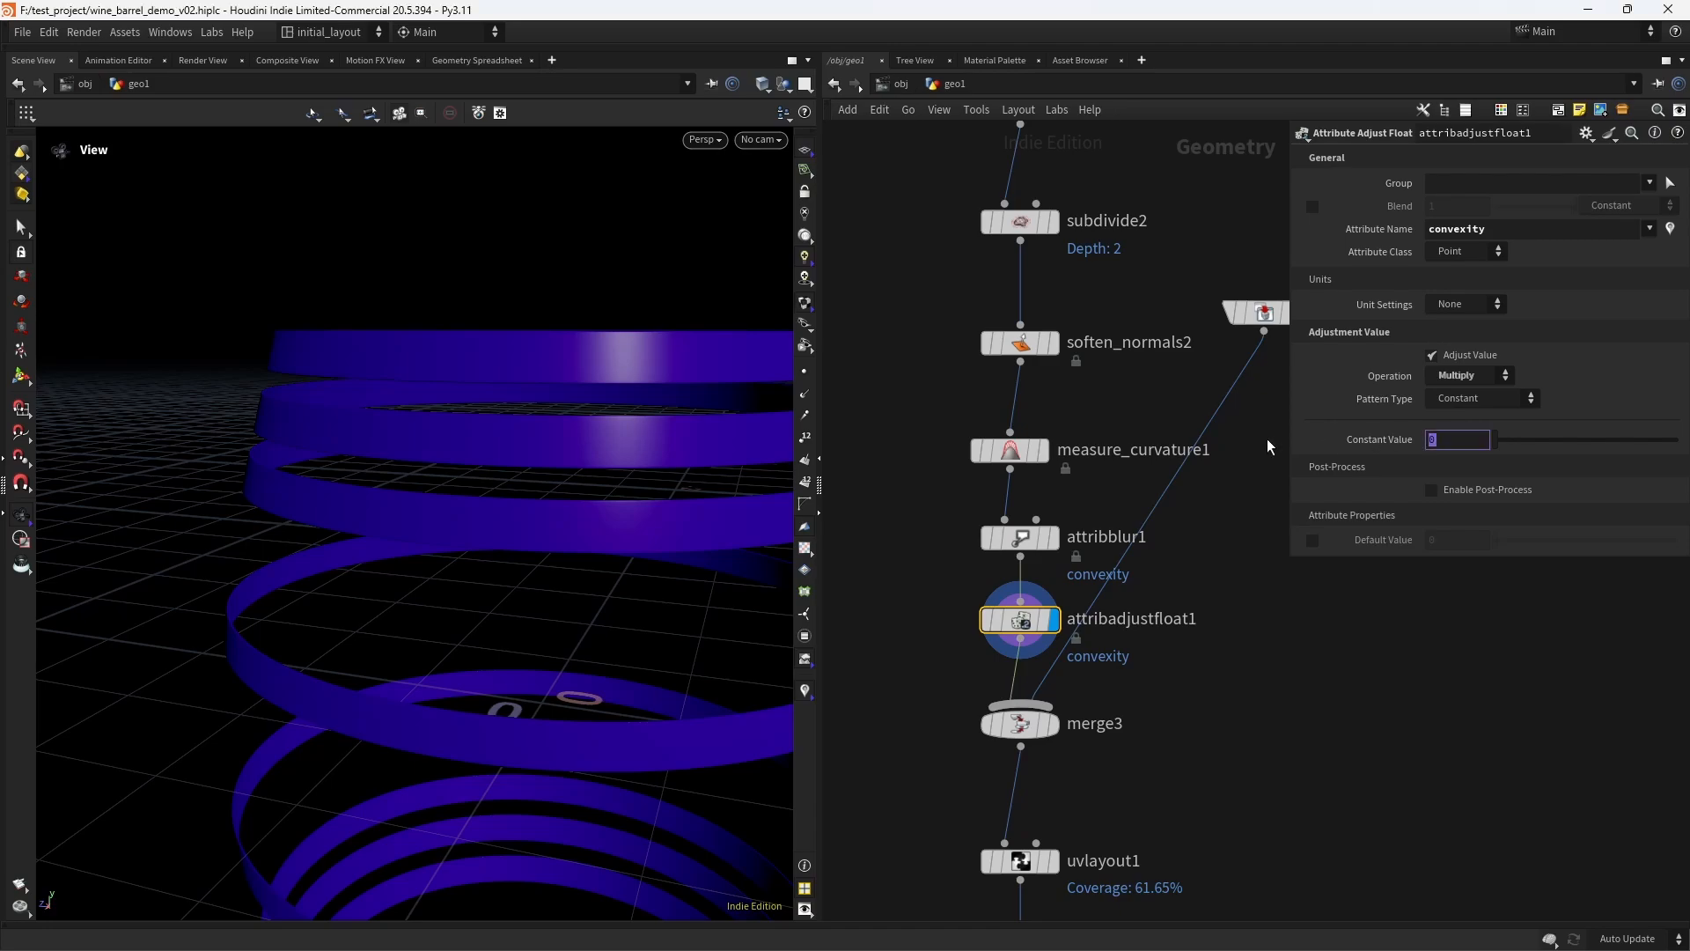
pyautogui.write('3')
pyautogui.press('Return')
pyautogui.moveTo(1550, 438); pyautogui.dragTo(1665, 440)
pyautogui.write('3')
pyautogui.press('Return')
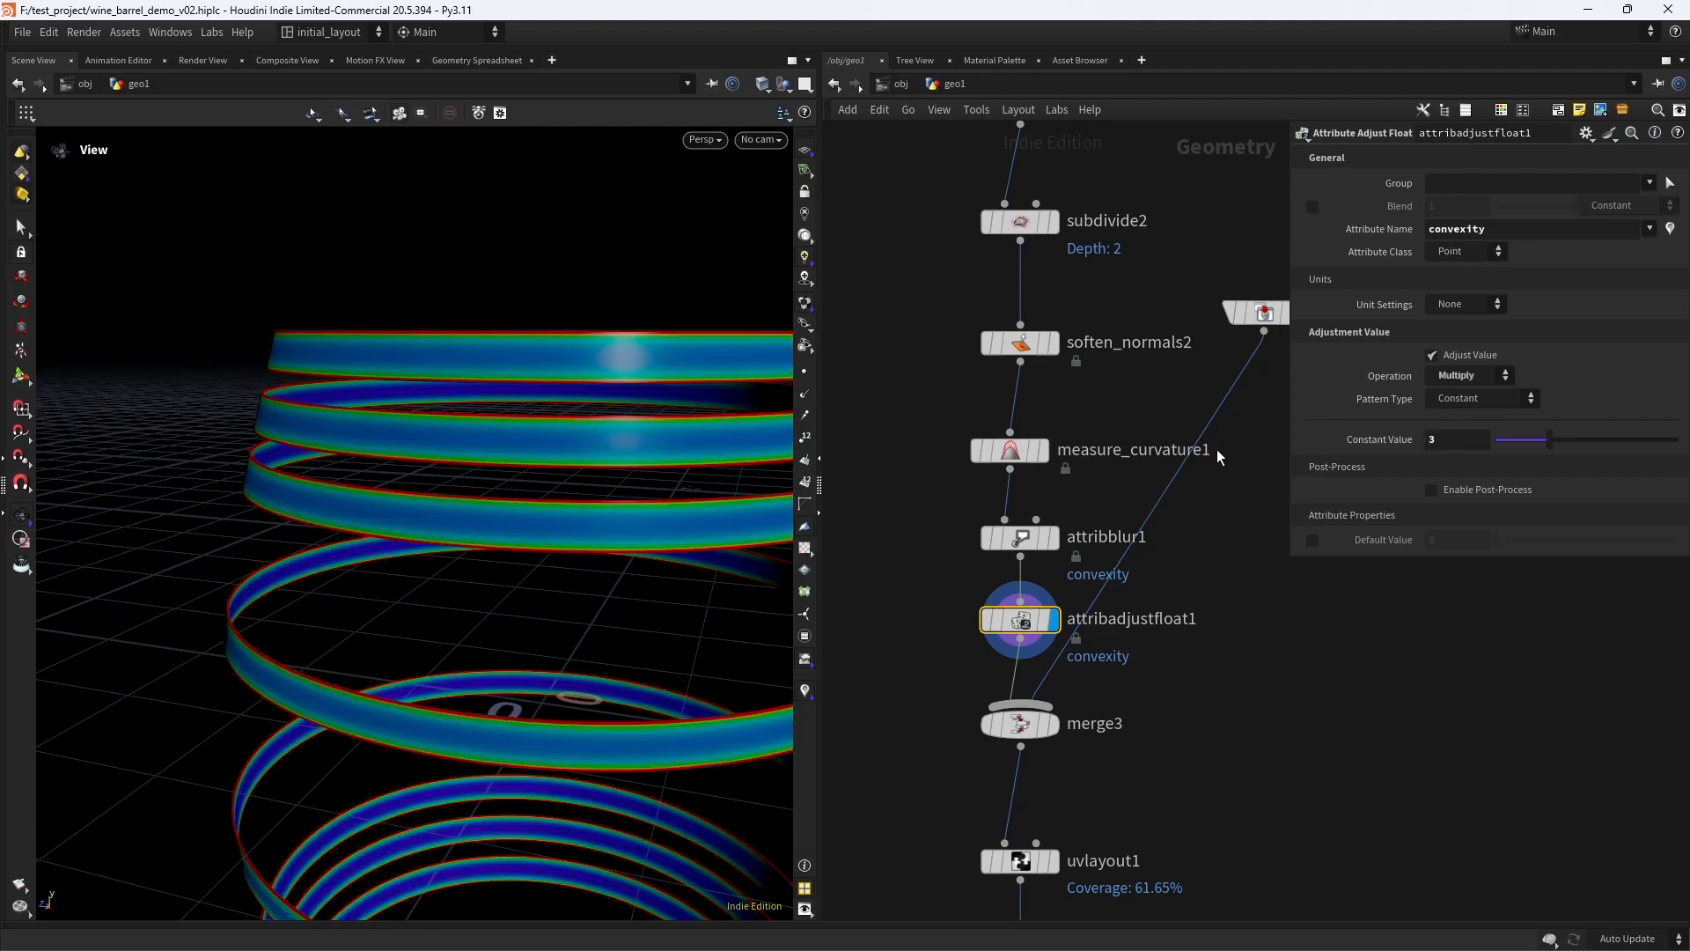
pyautogui.moveTo(597, 553); pyautogui.dragTo(573, 514, button='right')
pyautogui.moveTo(674, 572); pyautogui.dragTo(585, 489, button='middle')
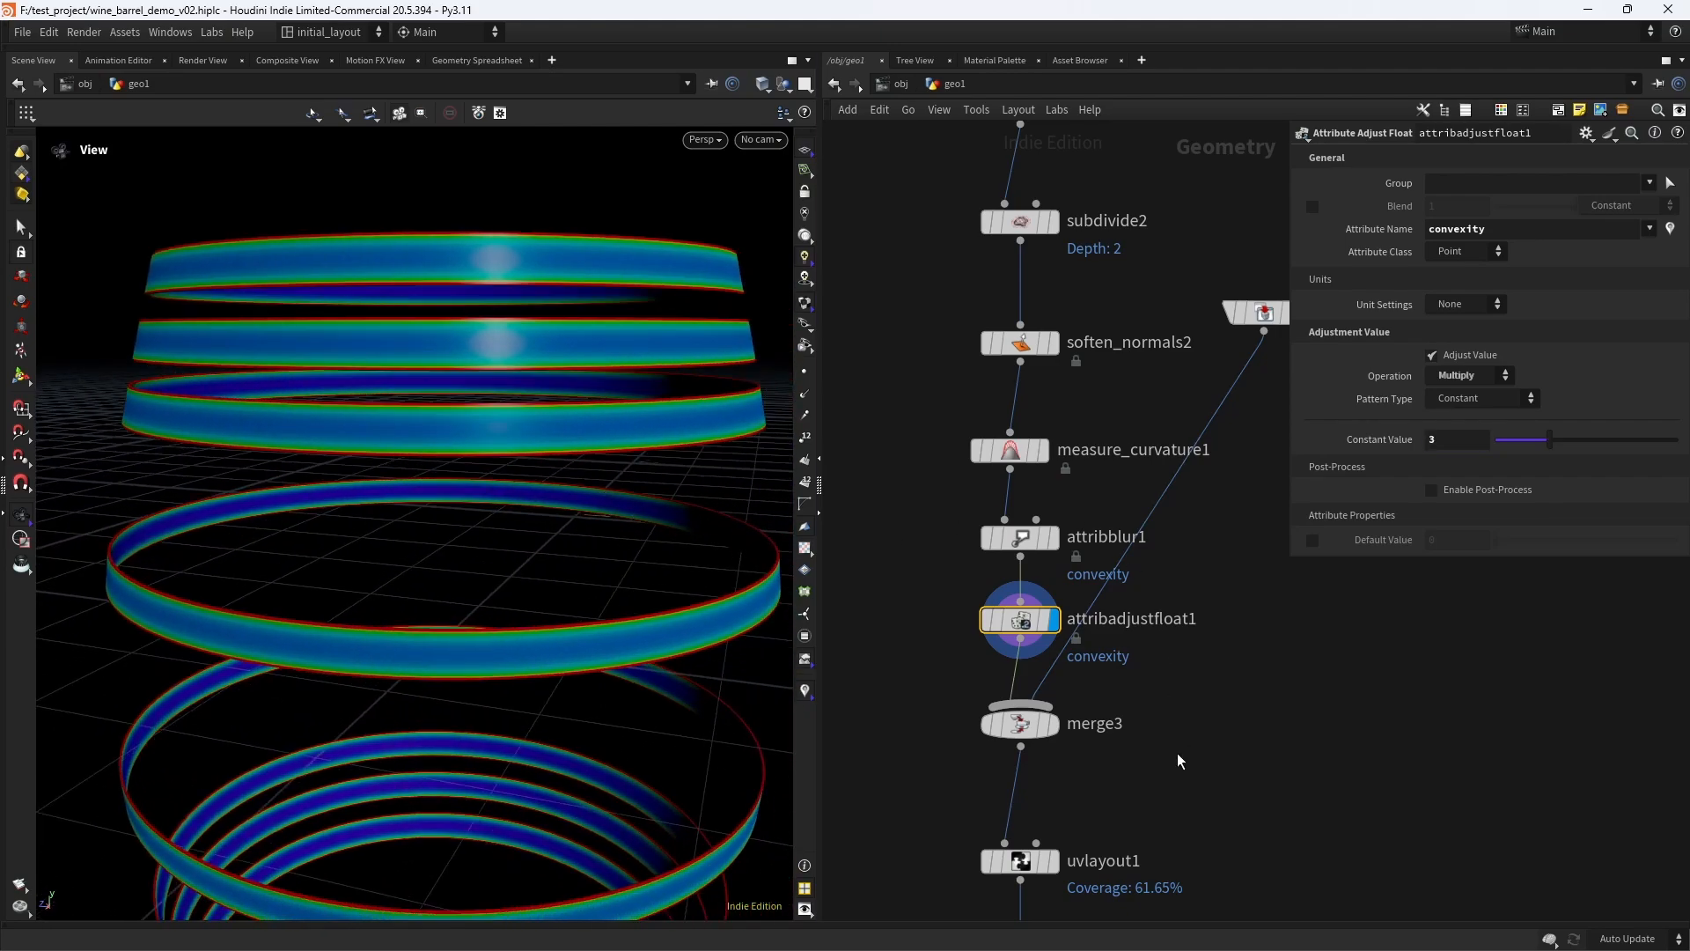
# - Save the scene file
pyautogui.moveTo(1177, 757); pyautogui.dragTo(1168, 494, button='middle')
pyautogui.moveTo(1138, 707); pyautogui.dragTo(1158, 571, button='middle')
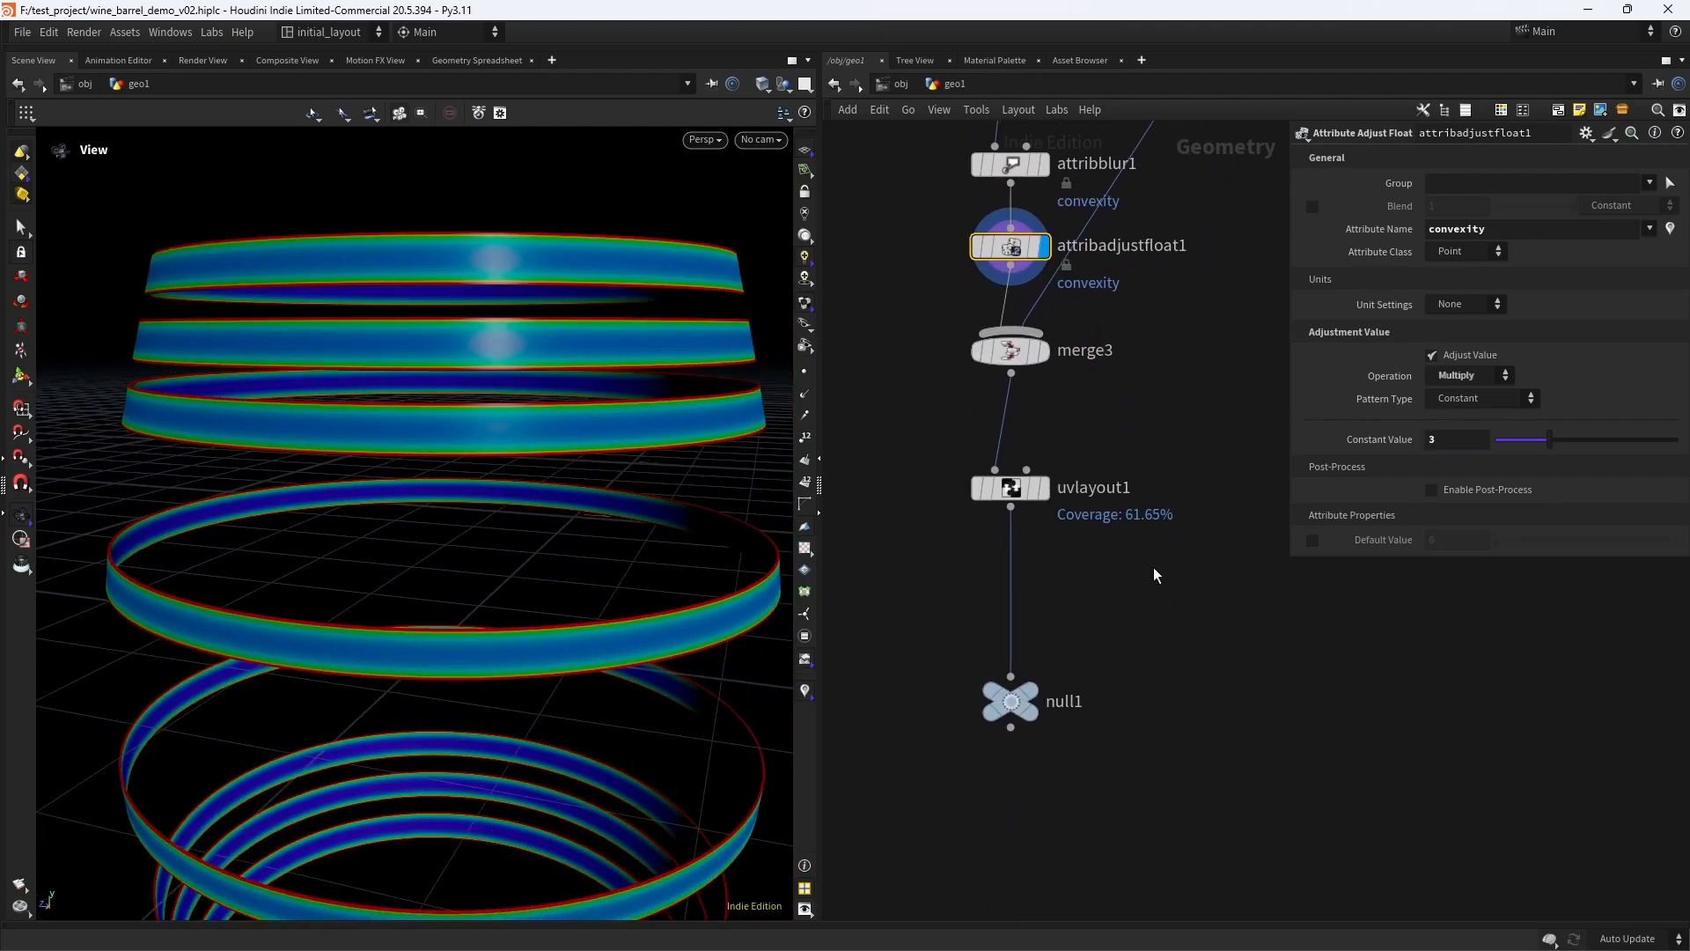
pyautogui.scroll(-5, 1197, 589)
pyautogui.hotkey('ctrl', 's')
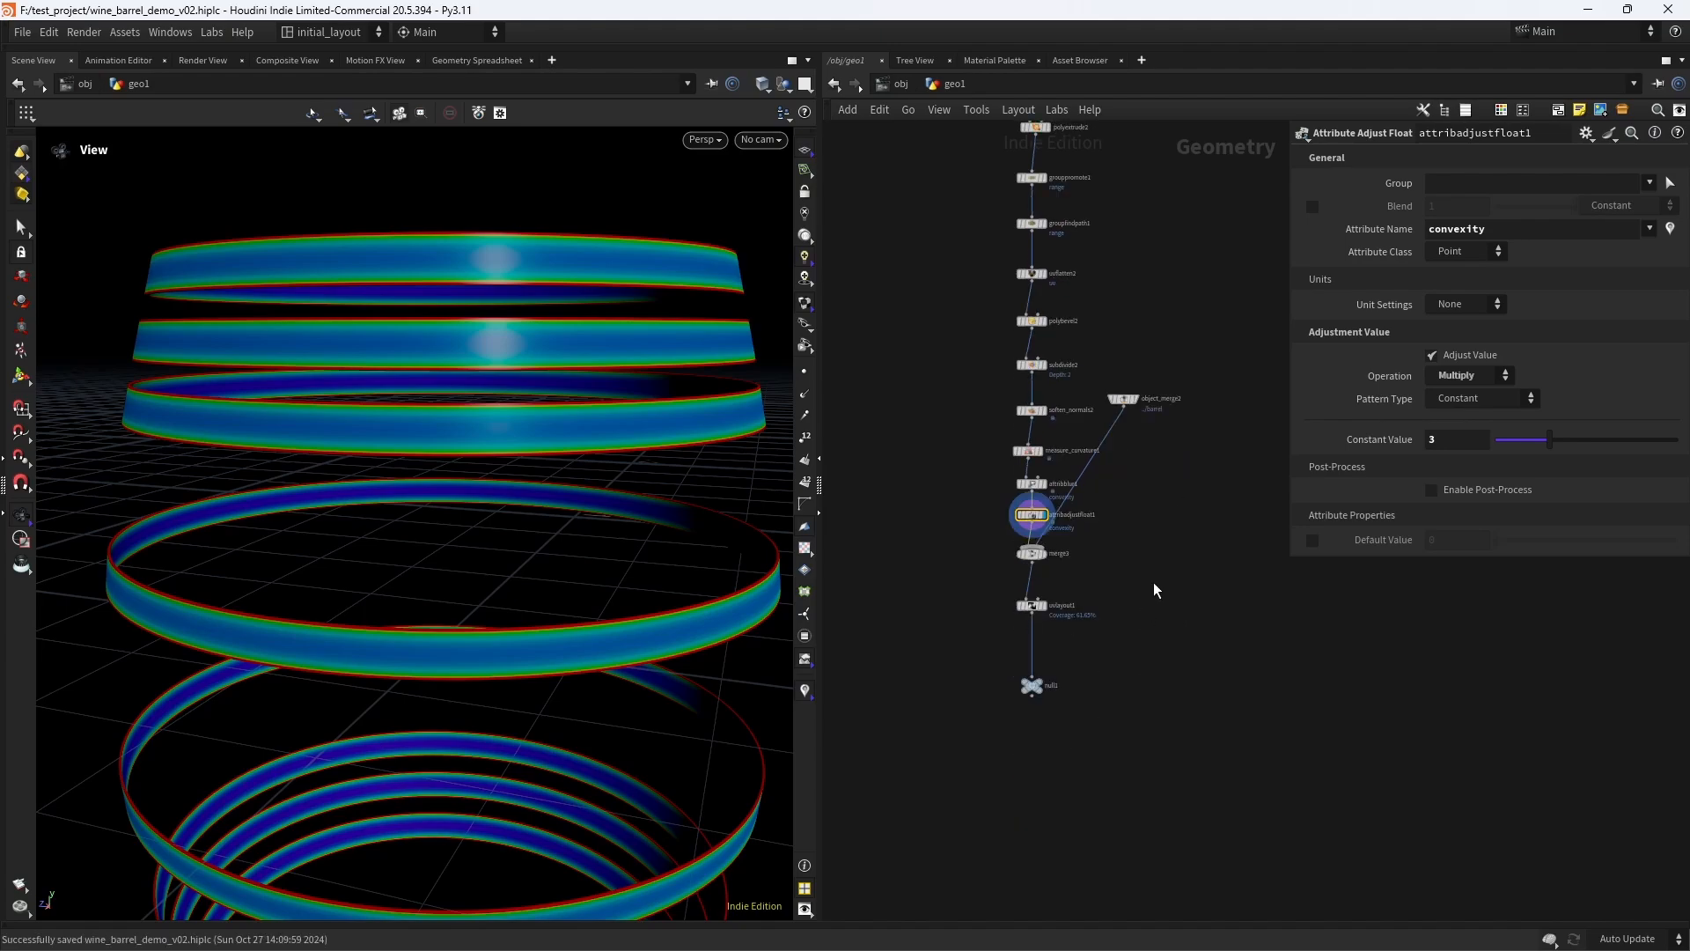
# - Display the null1 node at the end of the network and switch off the convexity visualizer
pyautogui.scroll(5, 1096, 620)
pyautogui.click(993, 742)
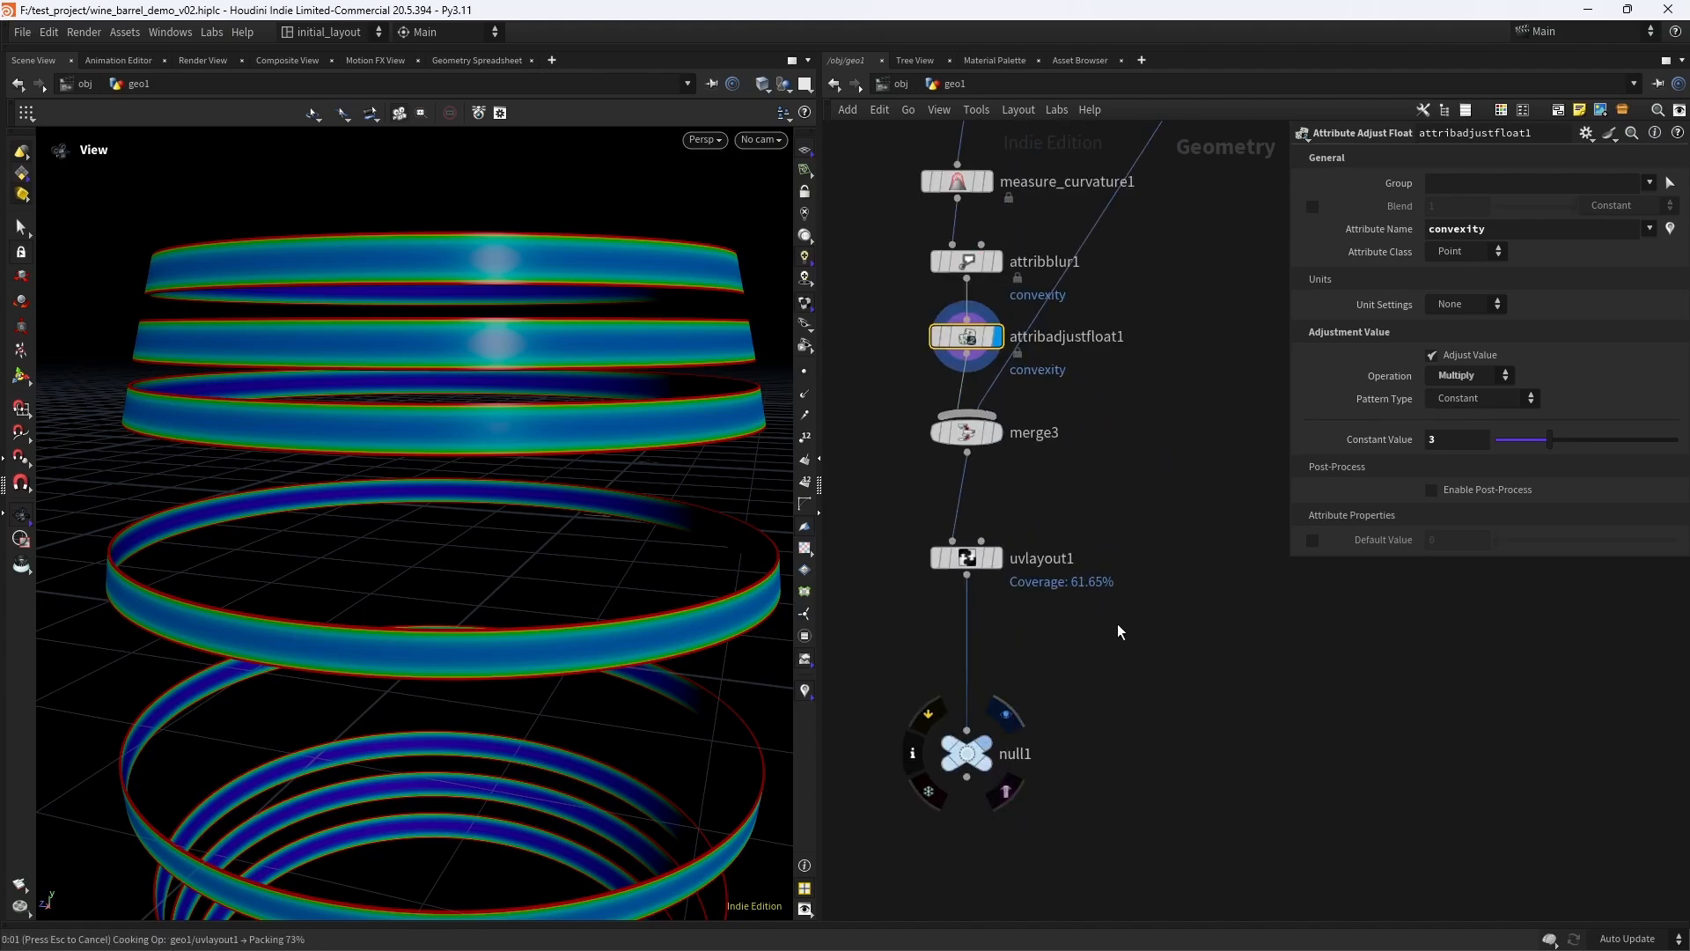
pyautogui.moveTo(1086, 717); pyautogui.dragTo(1090, 608, button='middle')
pyautogui.rightClick(806, 692)
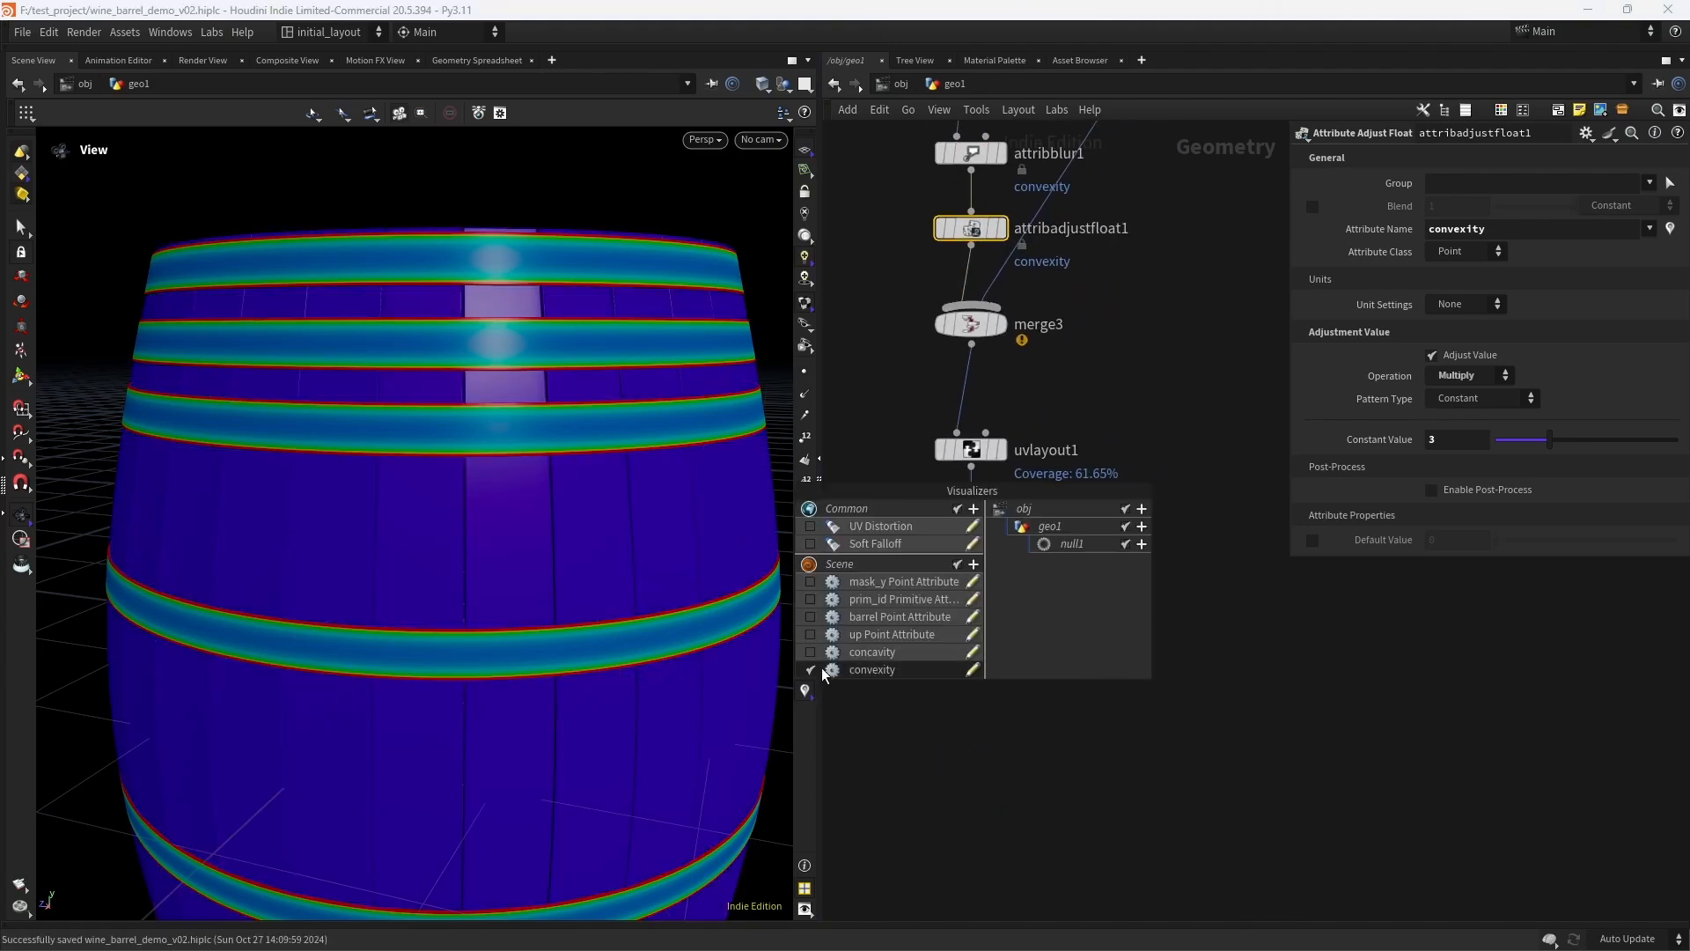
pyautogui.click(814, 669)
# - Rename the null1 node as OUT_BARREL
pyautogui.click(970, 760)
pyautogui.click(1024, 645)
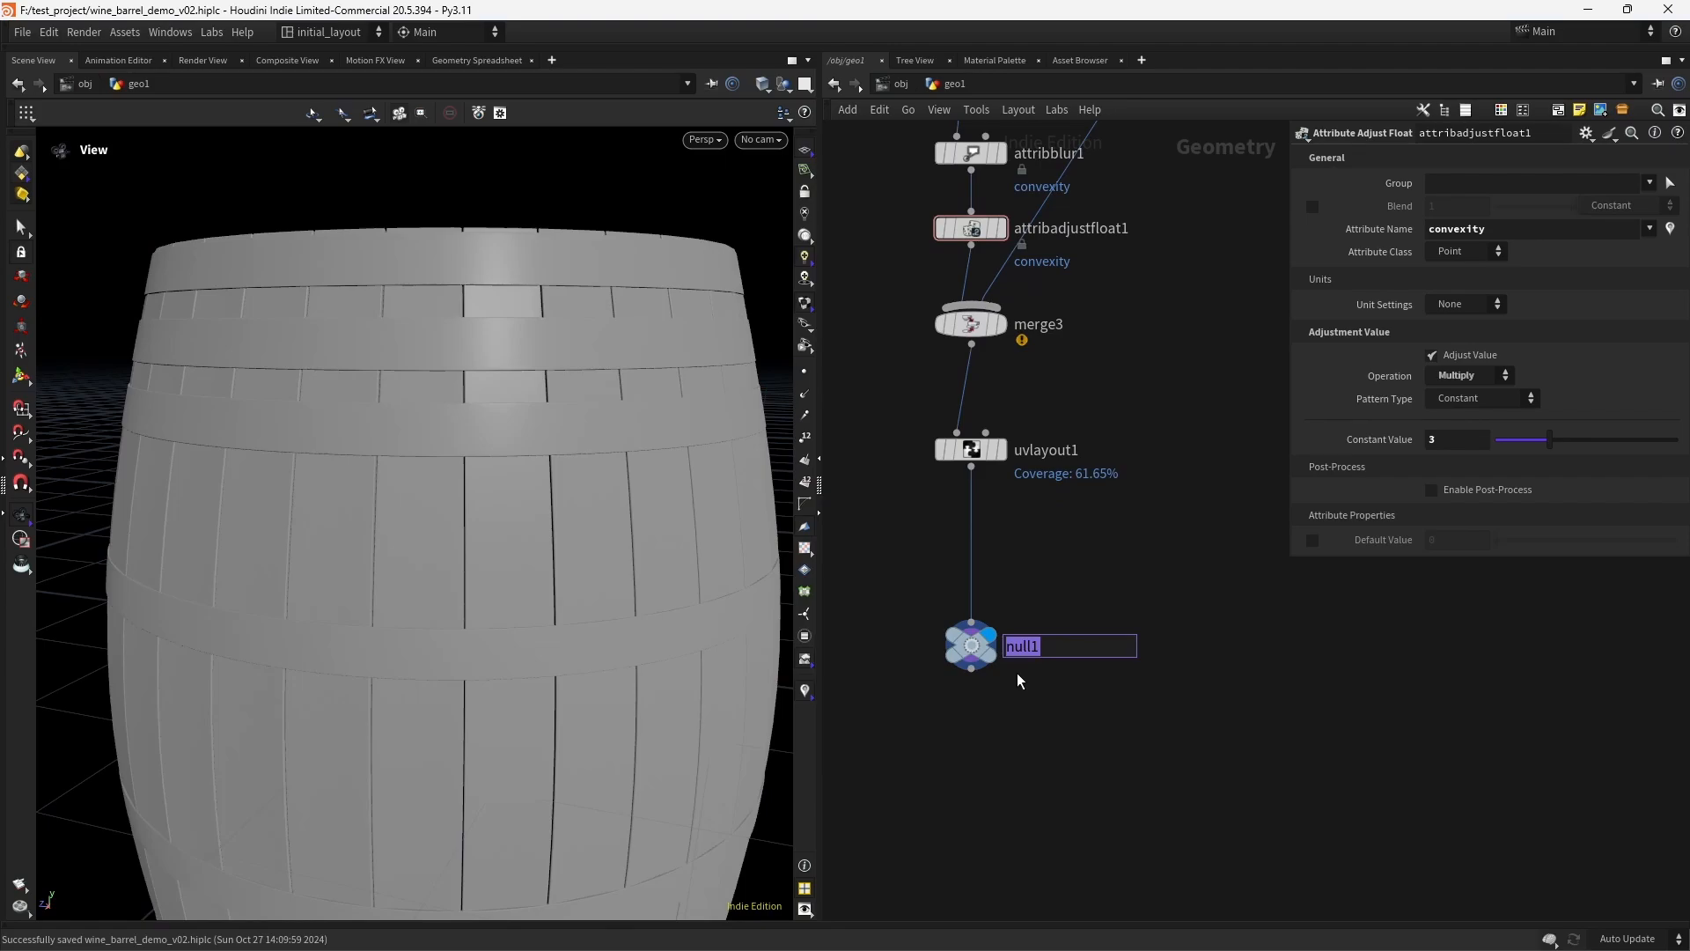
pyautogui.write('OUT_BARREL')
pyautogui.press('Return')
# - Display uvlayout1 and insert a File Cache node between it and OUT_BARREL
pyautogui.click(1008, 412)
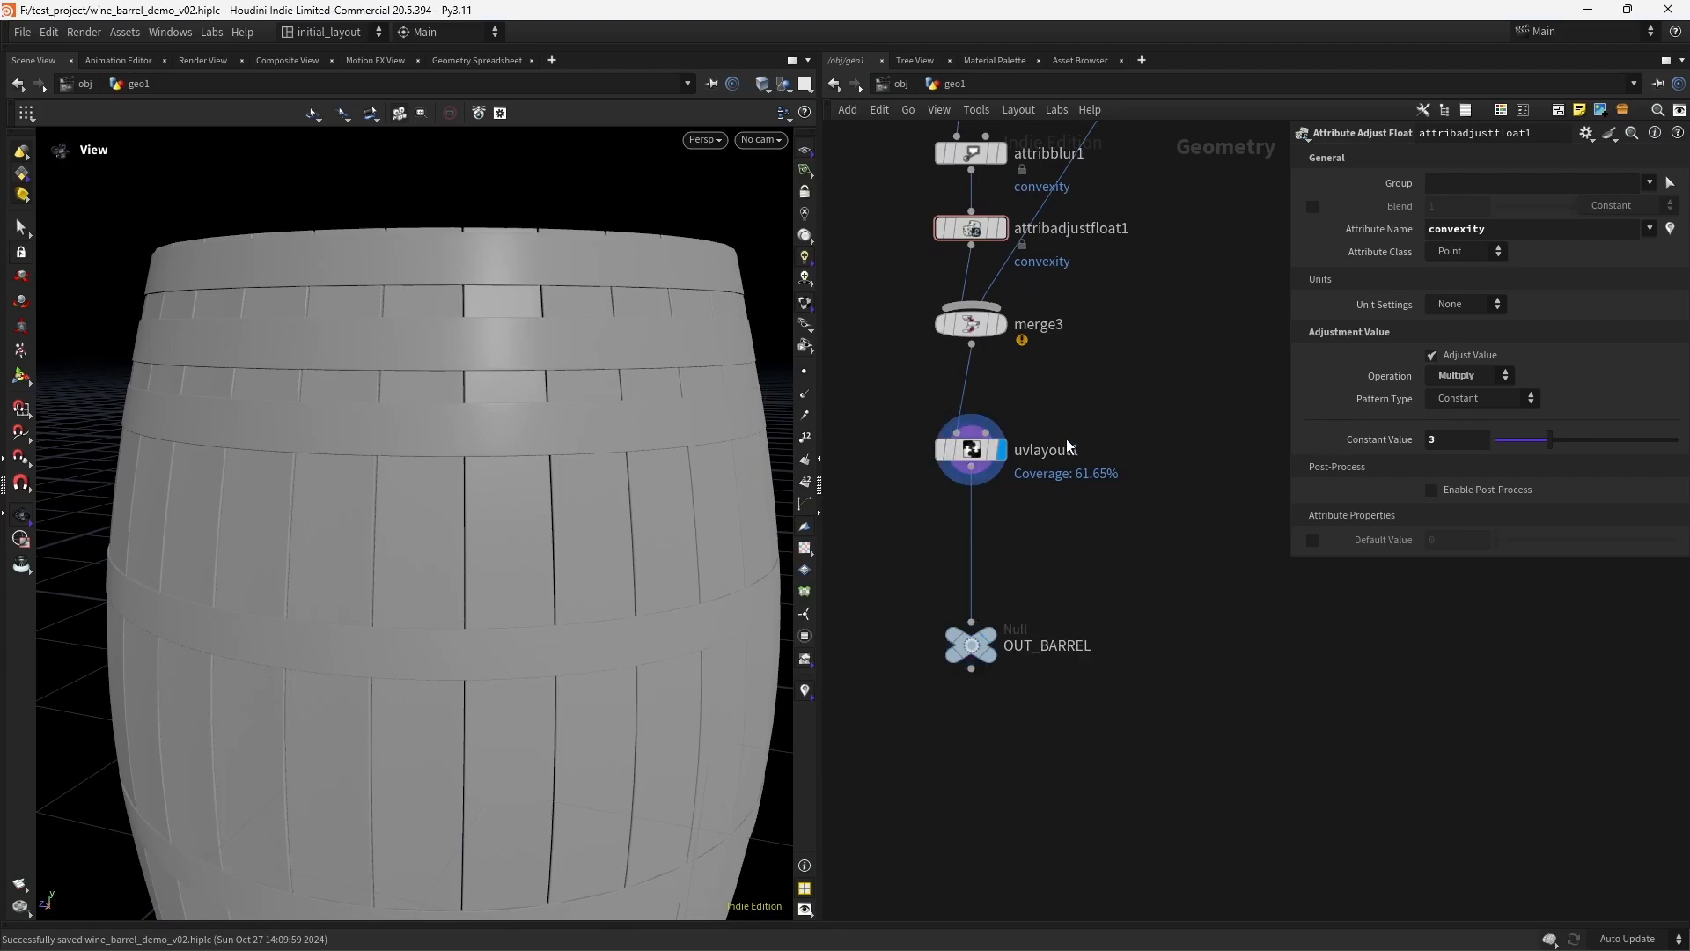
pyautogui.scroll(2, 1021, 521)
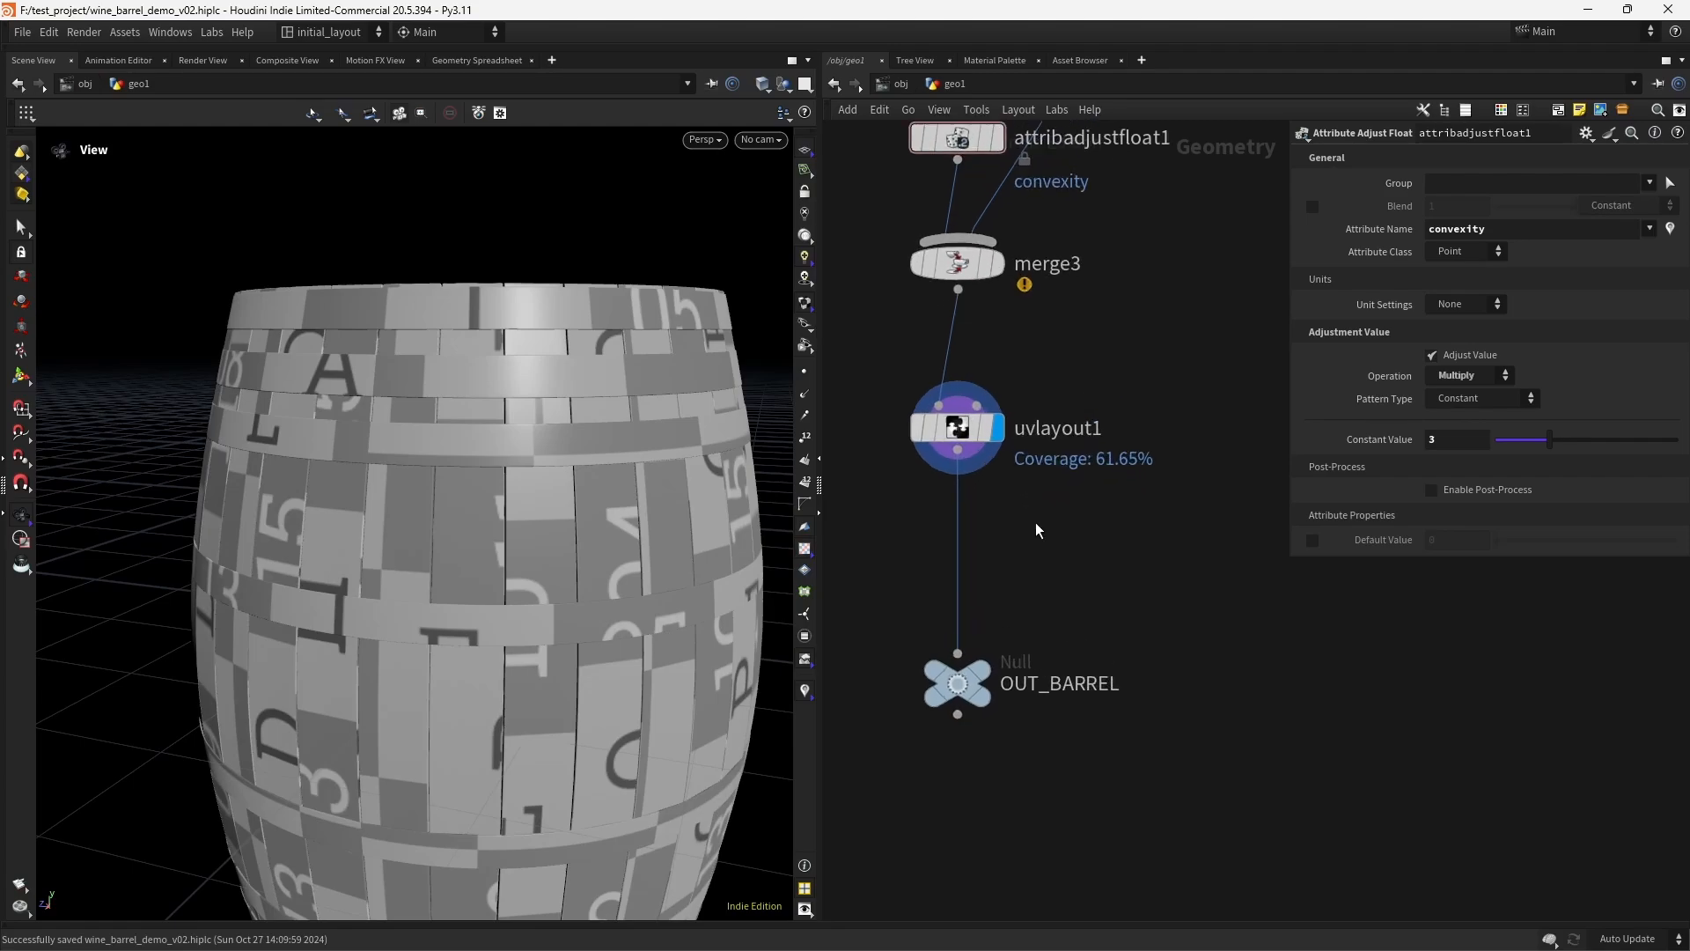
pyautogui.press('Tab')
pyautogui.write('FILEC')
pyautogui.press('Return')
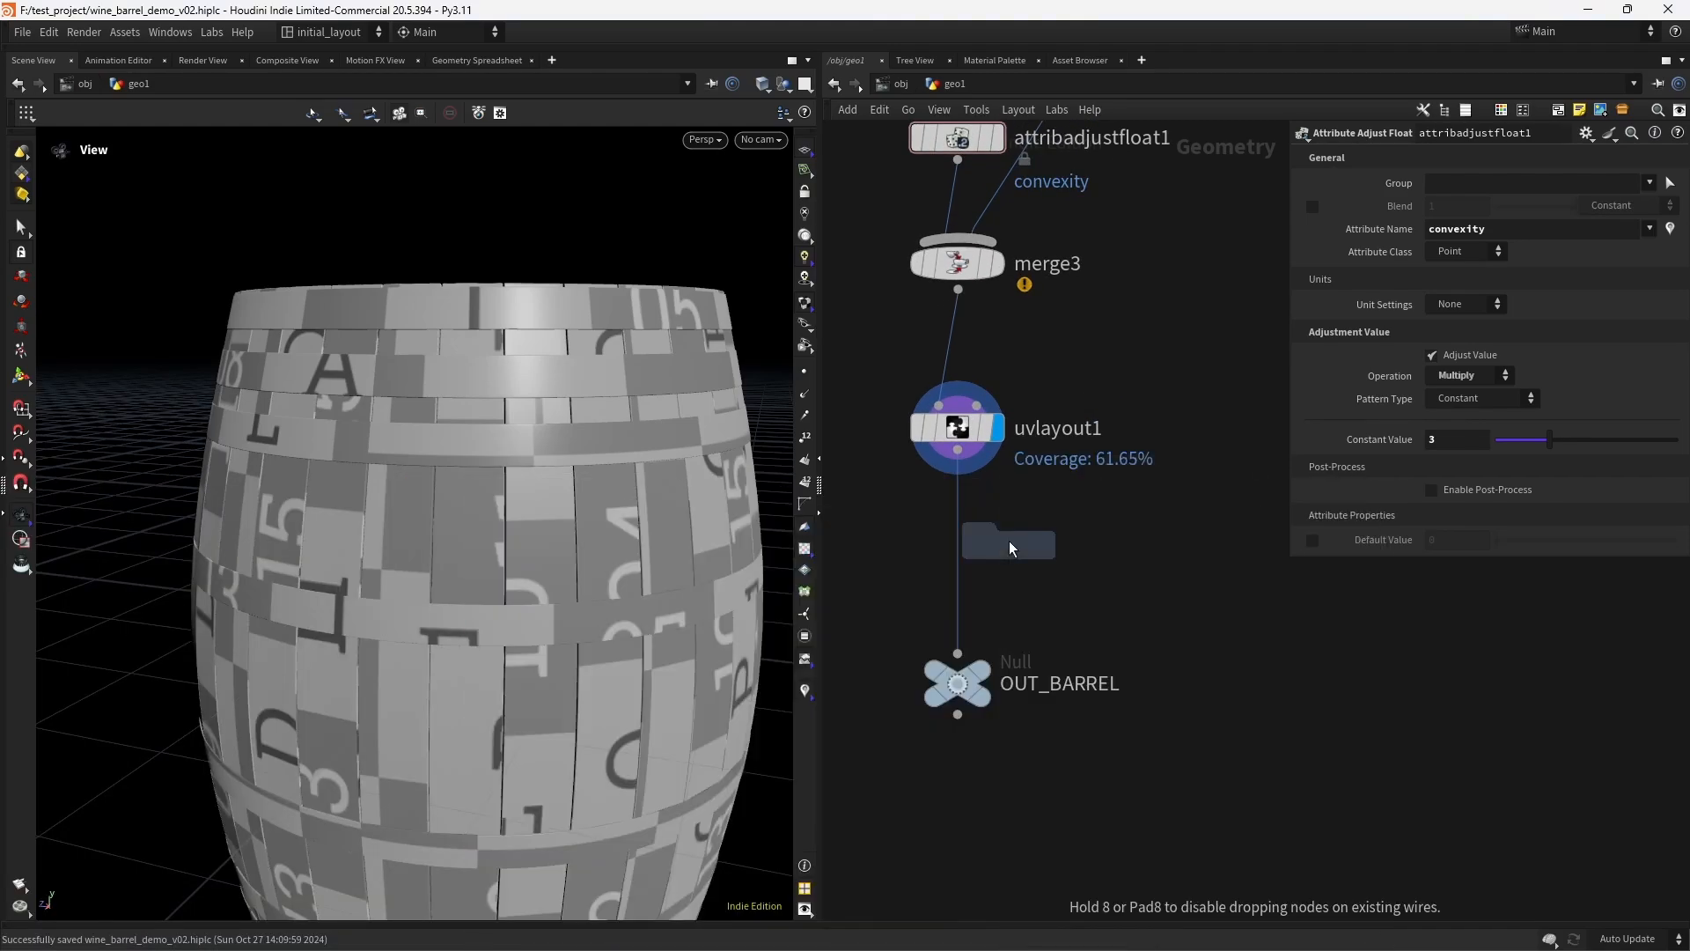
pyautogui.click(1009, 541)
pyautogui.click(1512, 189)
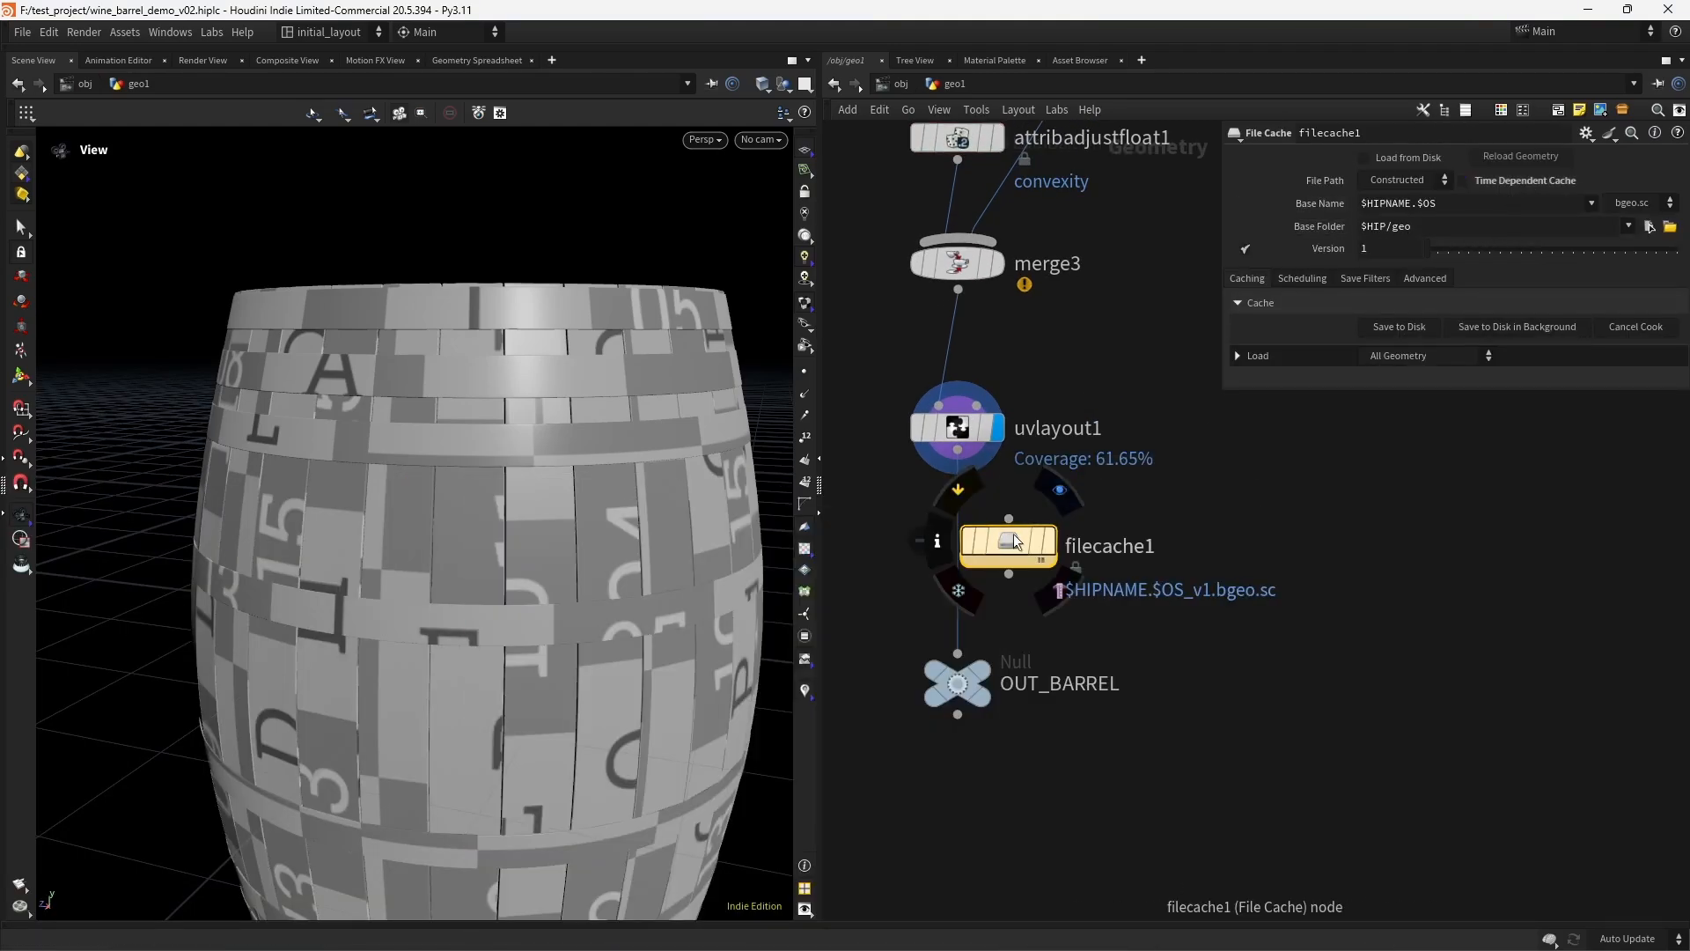
pyautogui.moveTo(1030, 558); pyautogui.dragTo(979, 563)
# - Rename the File Cache node as barrel_cache
pyautogui.doubleClick(1076, 559)
pyautogui.write('B')
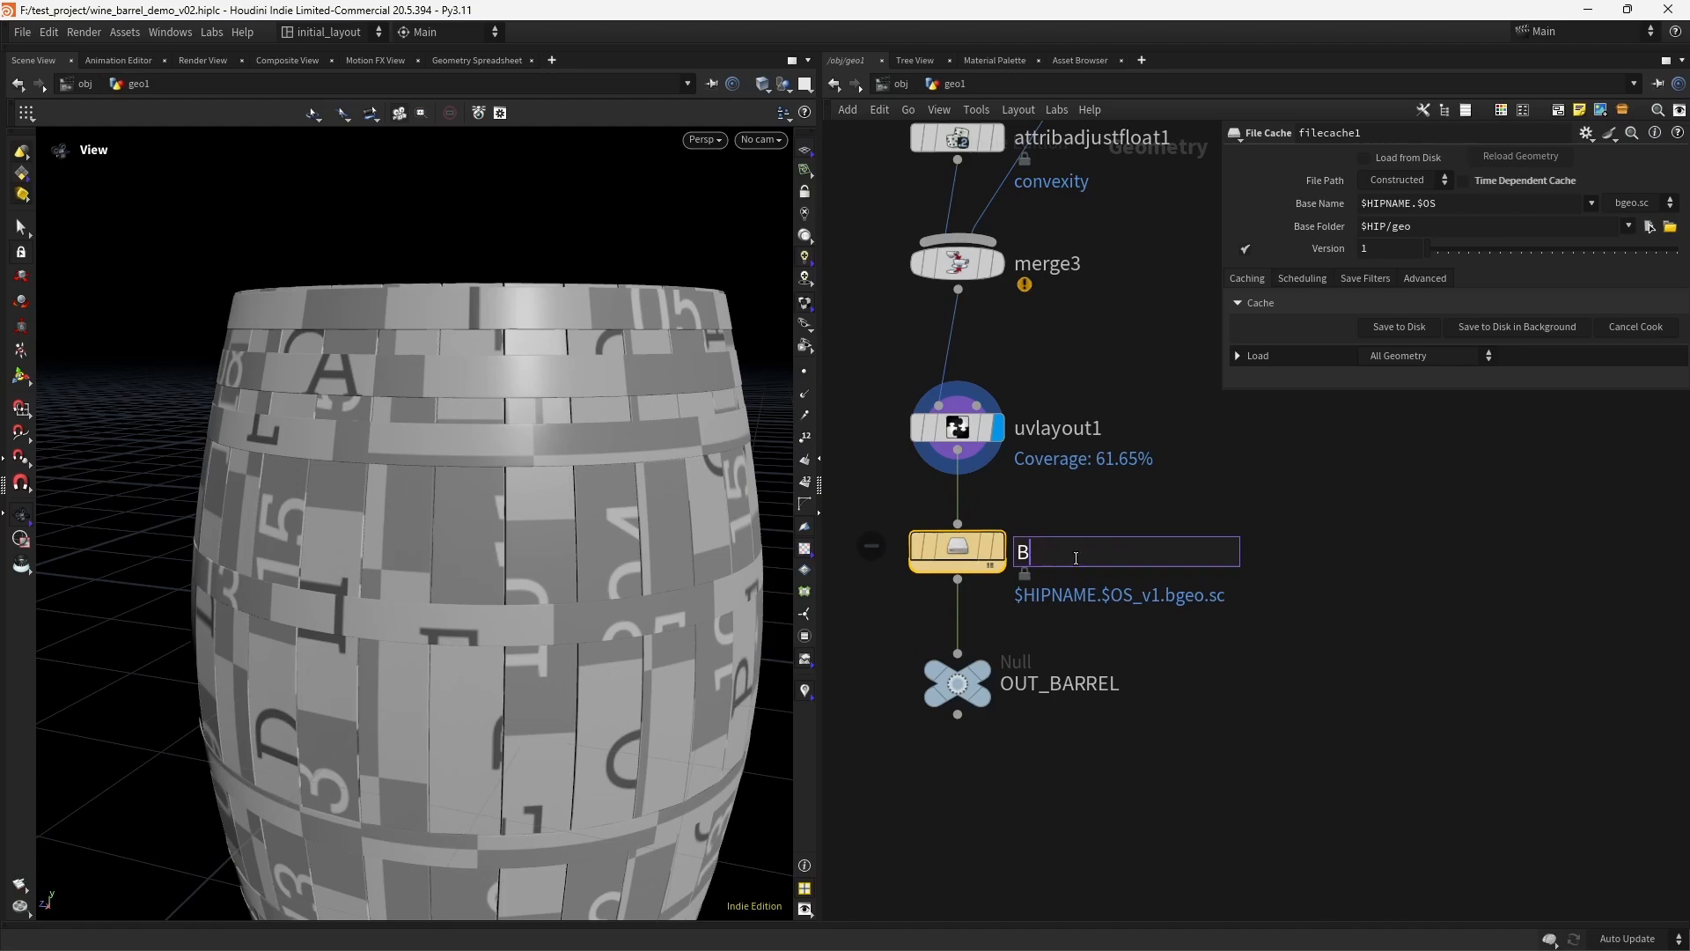
pyautogui.write('ARRE')
pyautogui.press('BackSpace')
pyautogui.press('BackSpace')
pyautogui.press('BackSpace')
pyautogui.press('BackSpace')
pyautogui.press('BackSpace')
pyautogui.write('barrel_cache')
pyautogui.press('Return')
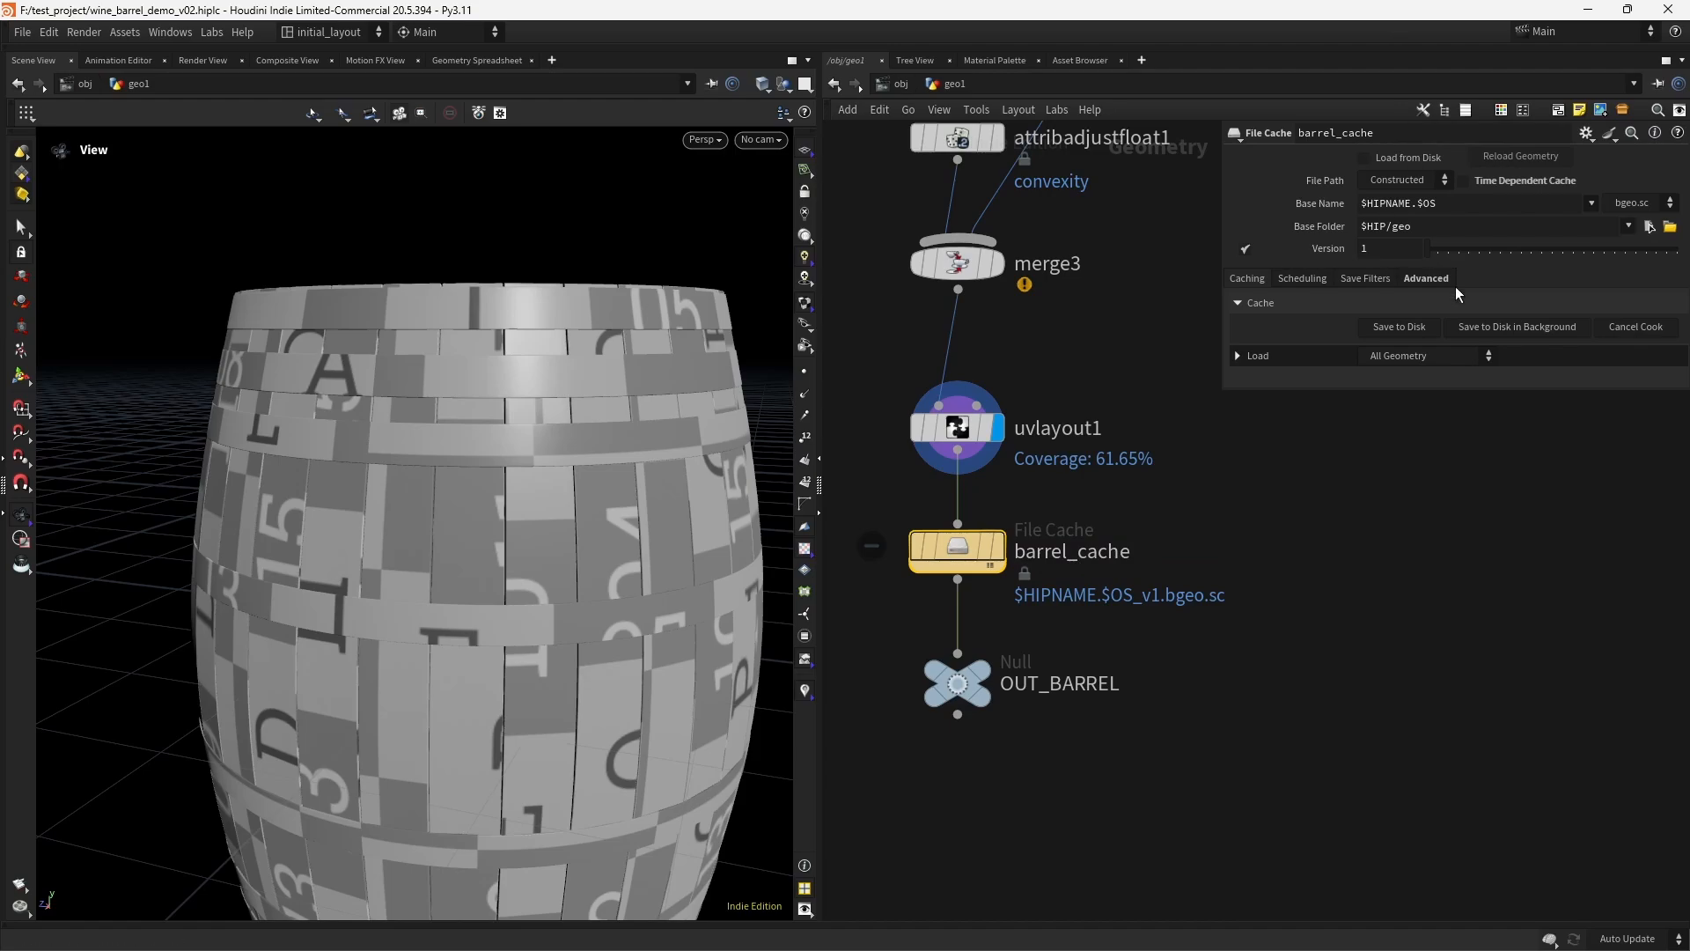
# - Write the barrel_cache geometry to disk and save the scene file
pyautogui.click(1414, 328)
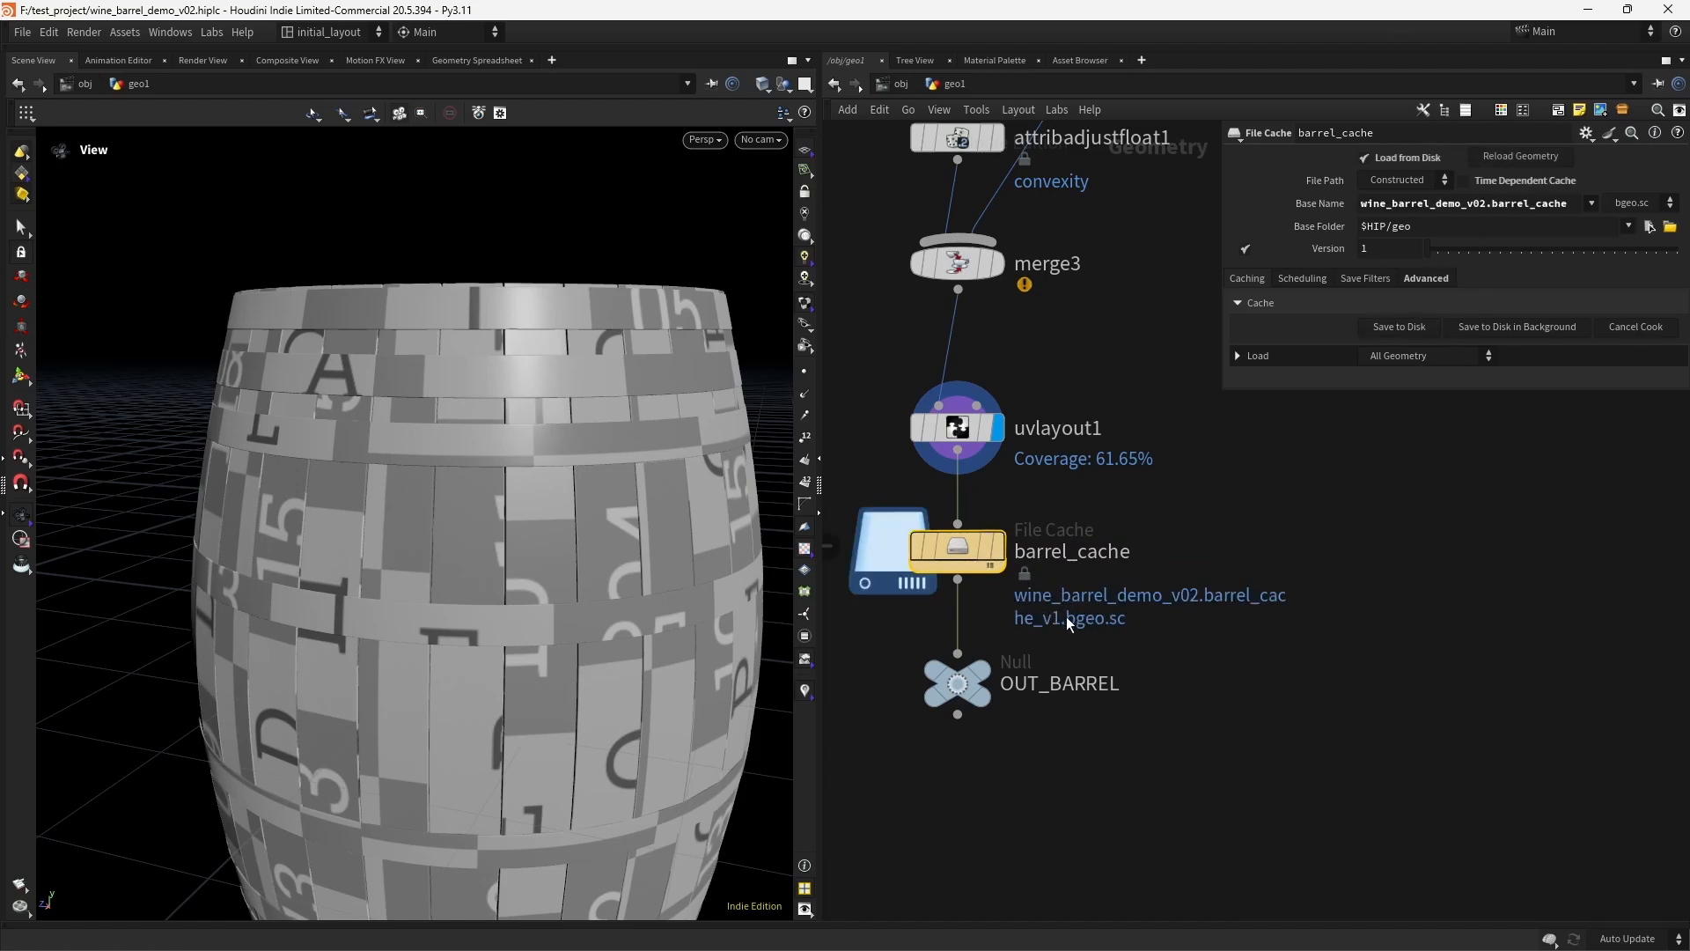
pyautogui.moveTo(1066, 617); pyautogui.dragTo(1070, 558, button='middle')
pyautogui.hotkey('ctrl', 's')
pyautogui.scroll(-4, 1276, 572)
pyautogui.moveTo(1290, 476); pyautogui.dragTo(1065, 704, button='middle')
pyautogui.moveTo(1226, 592); pyautogui.dragTo(1183, 584, button='middle')
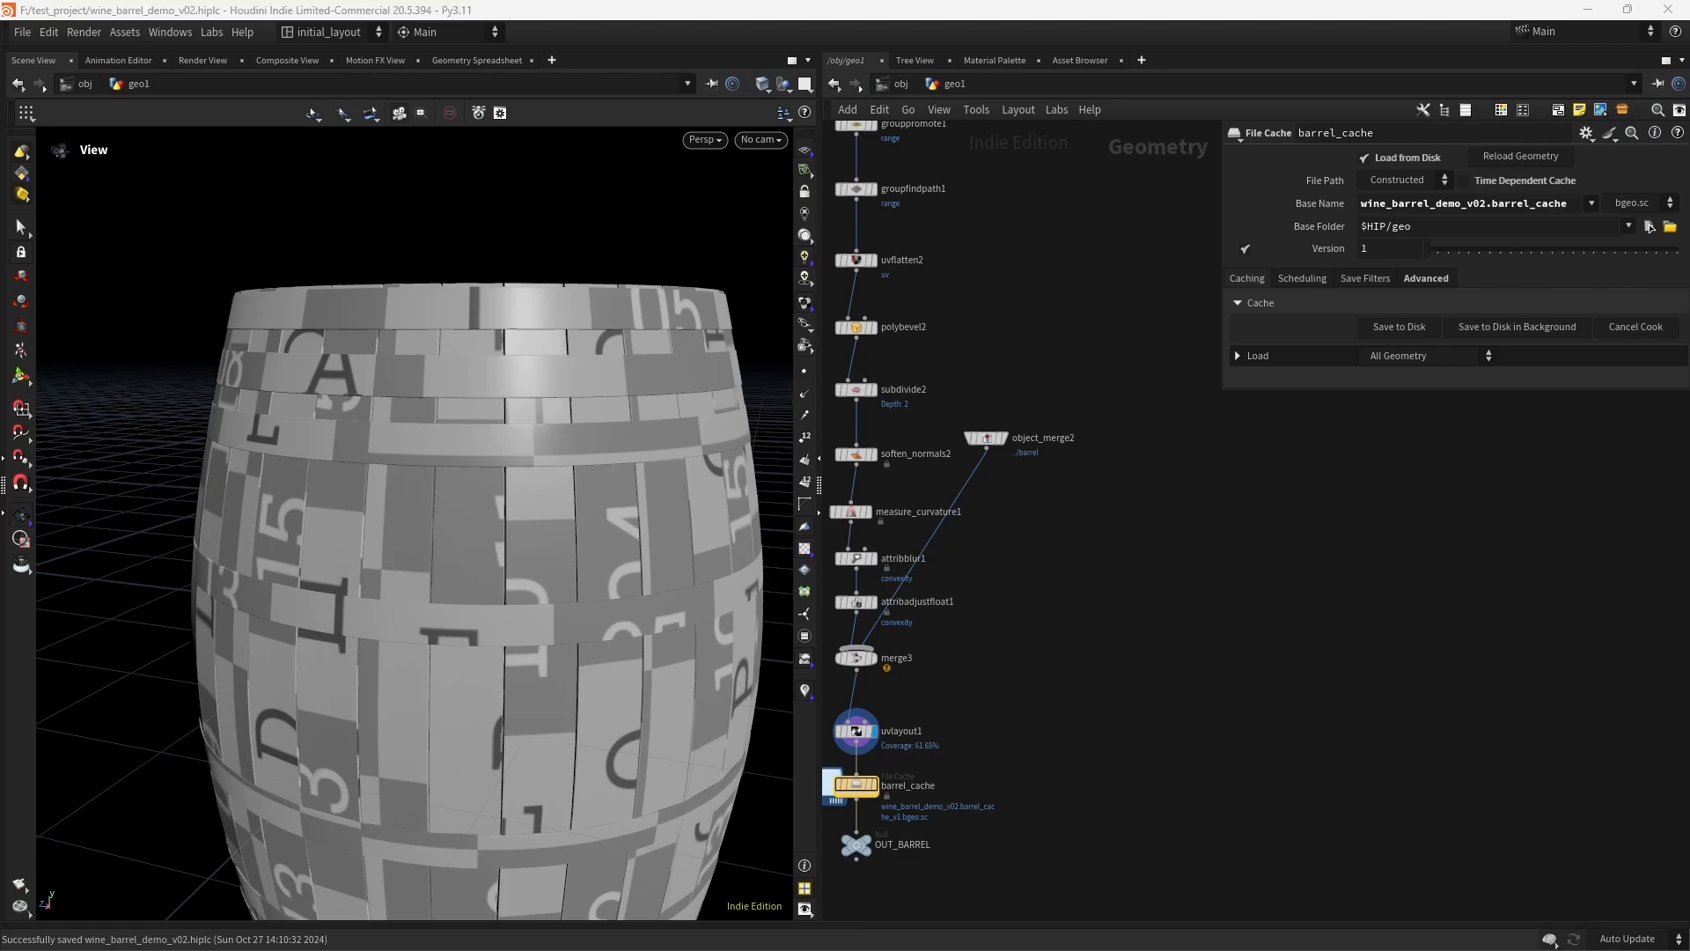
# - Add a COP Network node in an empty area of the geometry network
pyautogui.scroll(2, 1126, 563)
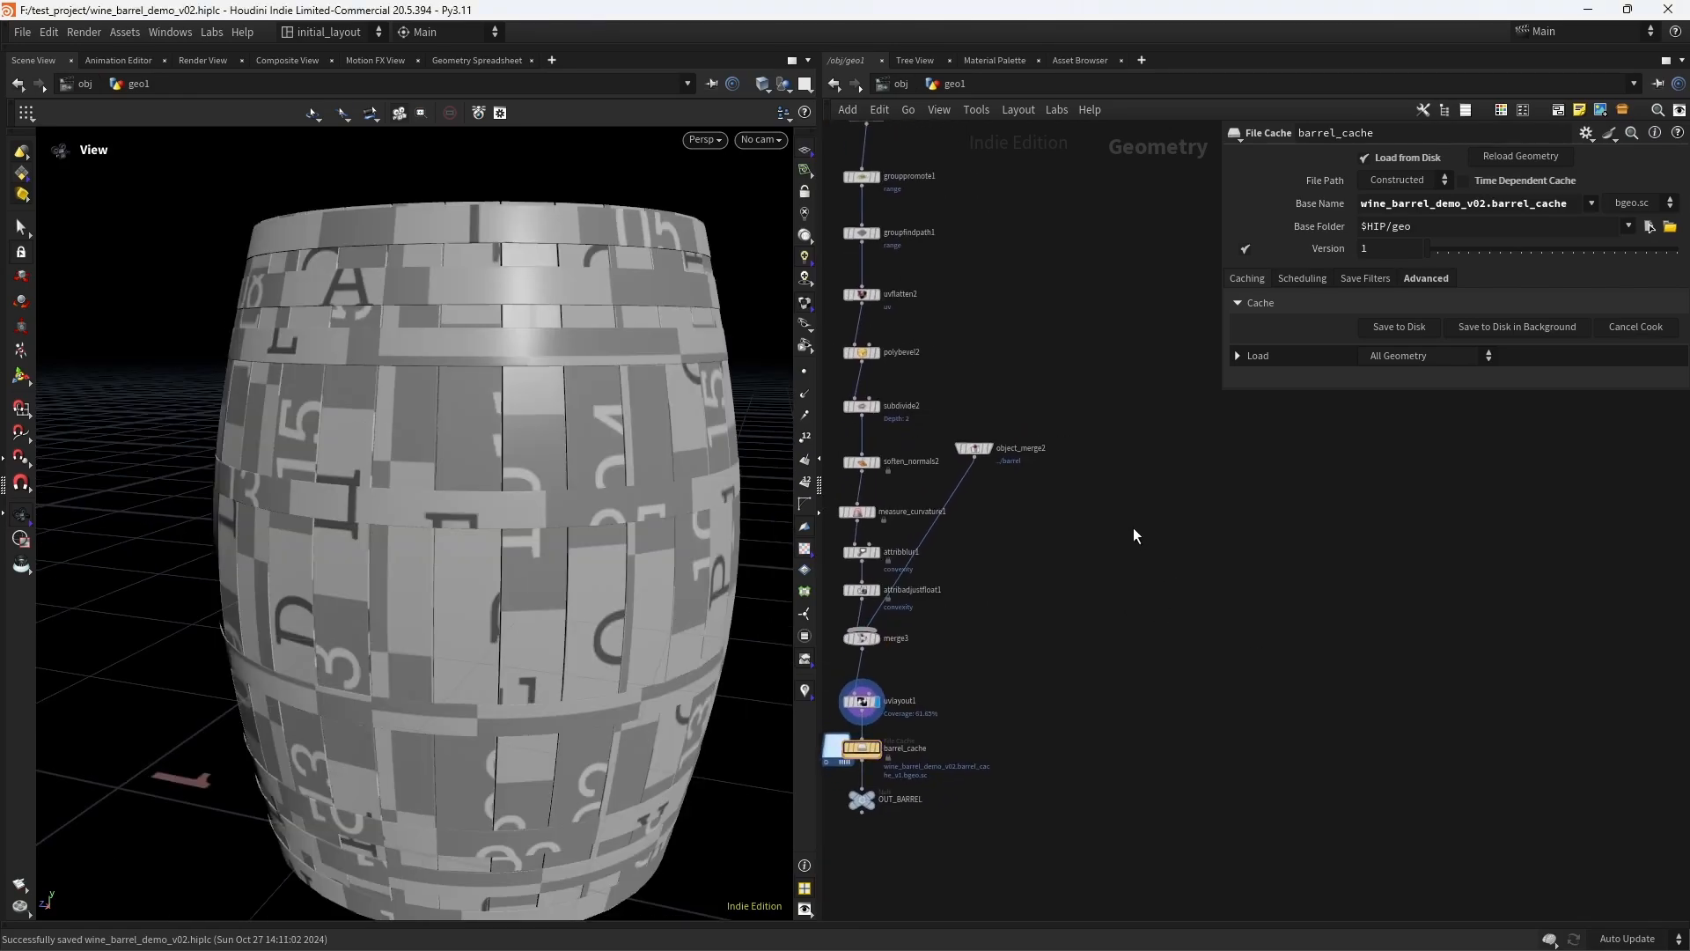
pyautogui.press('Tab')
pyautogui.write('cop')
pyautogui.press('Return')
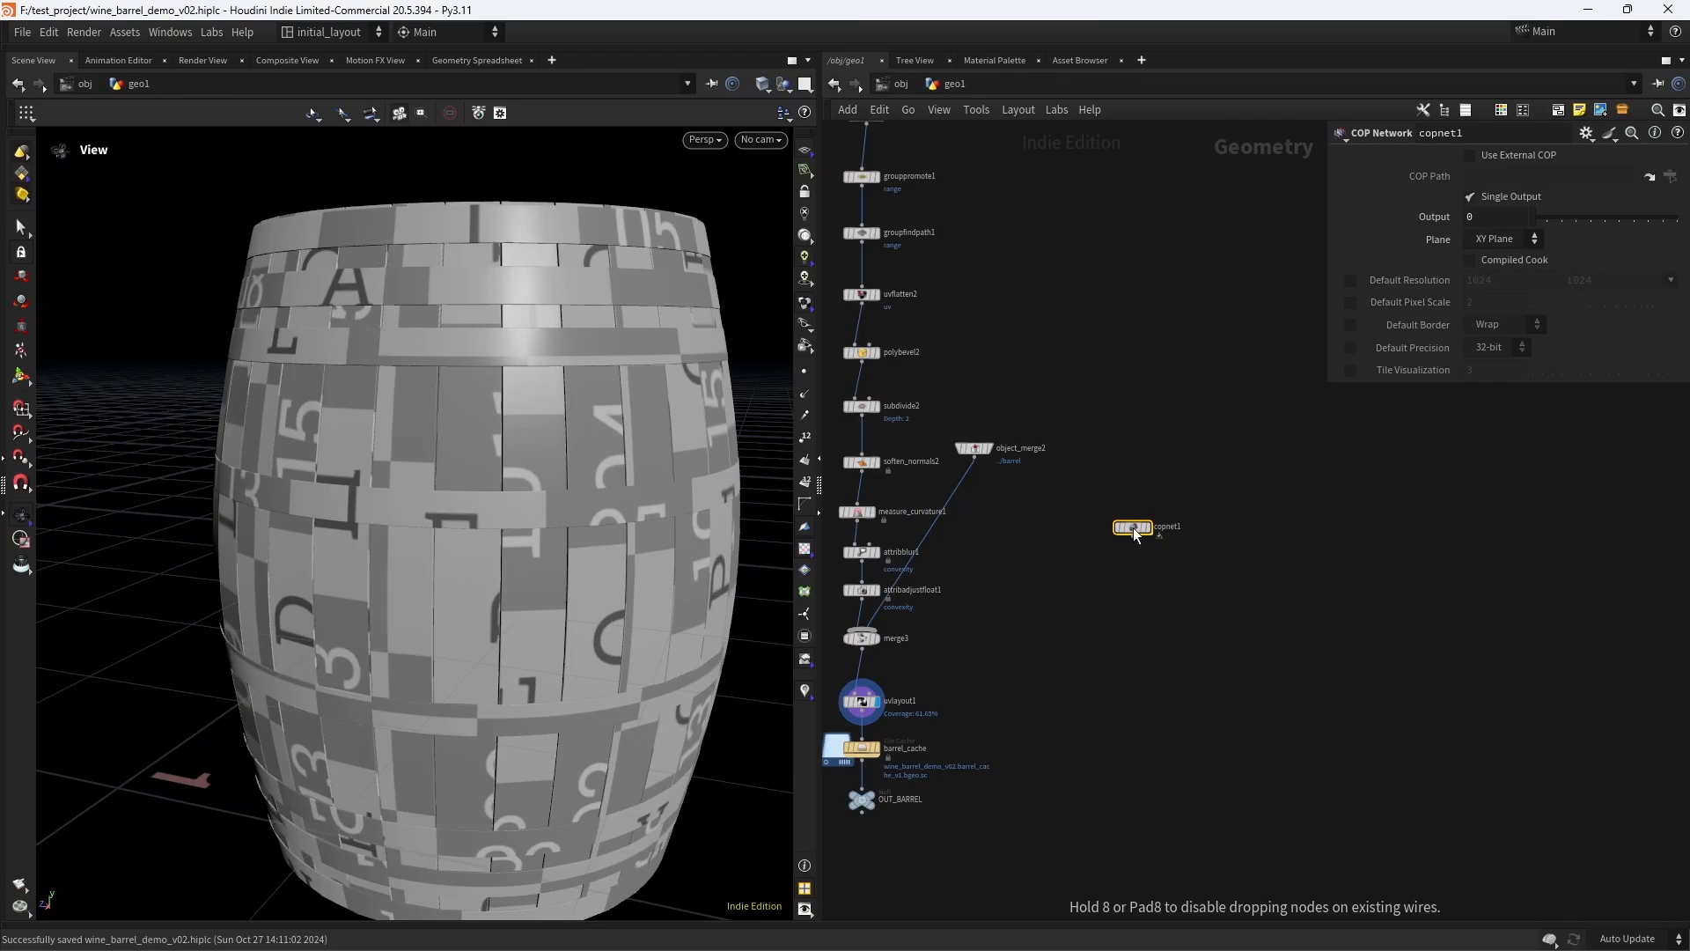
# - Copy the OUT_BARREL node, then add a SOP Import node inside the COP network
pyautogui.moveTo(938, 856); pyautogui.dragTo(839, 780)
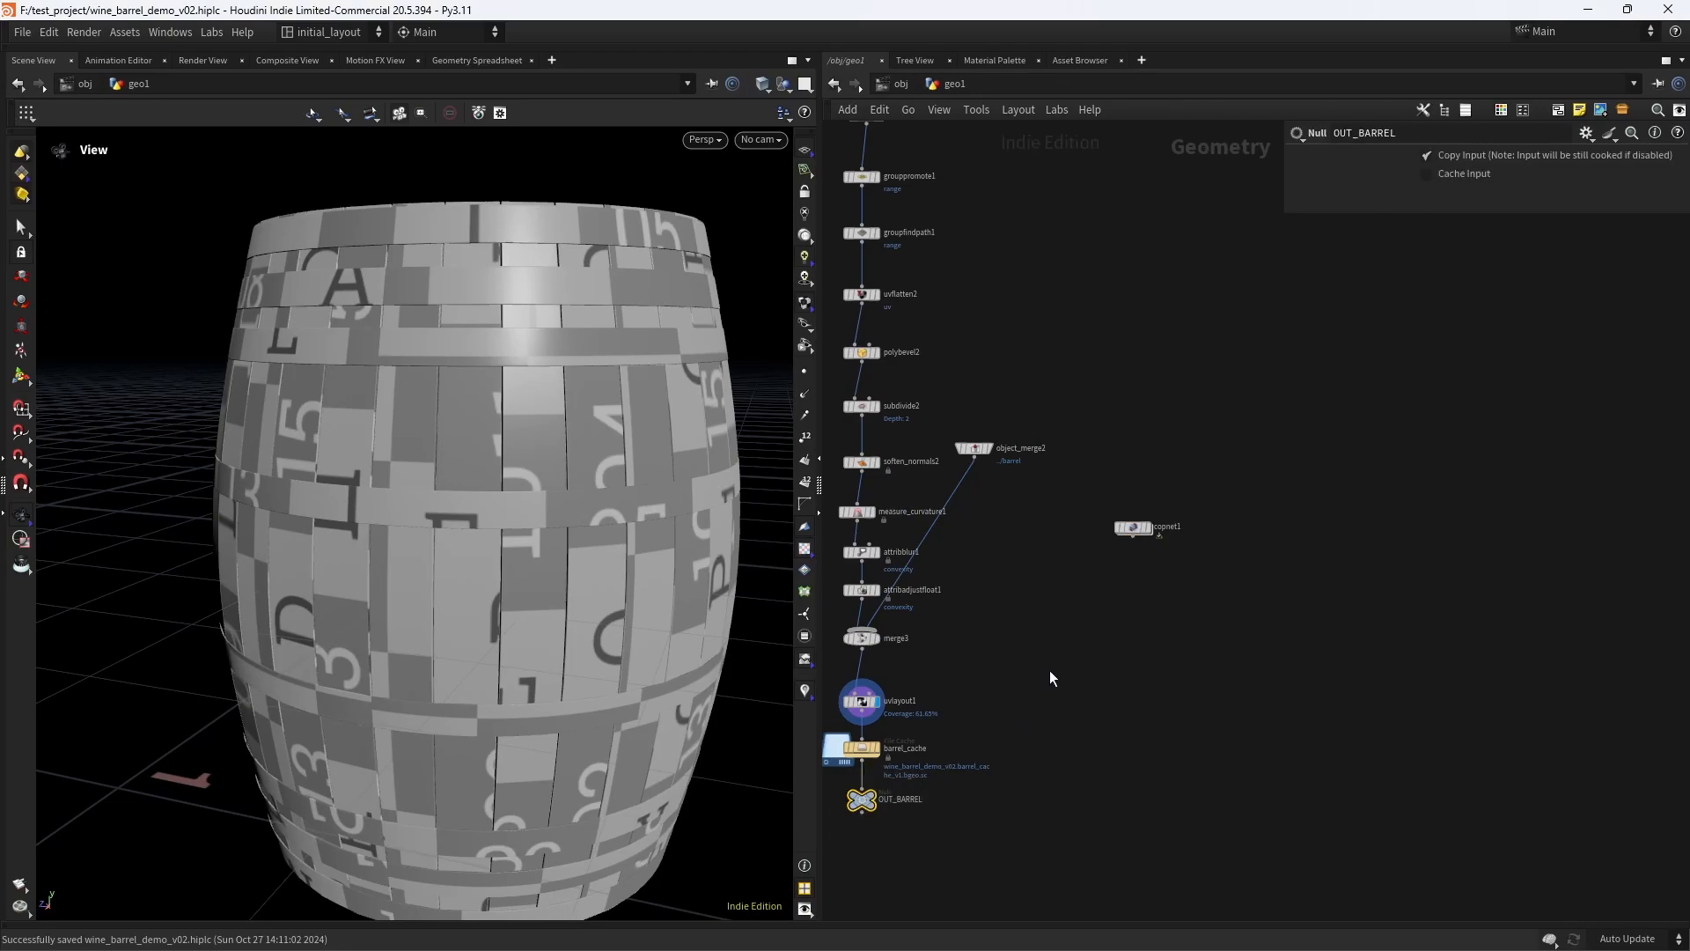
pyautogui.hotkey('ctrl', 'c')
pyautogui.doubleClick(1133, 527)
pyautogui.press('Tab')
pyautogui.write('s')
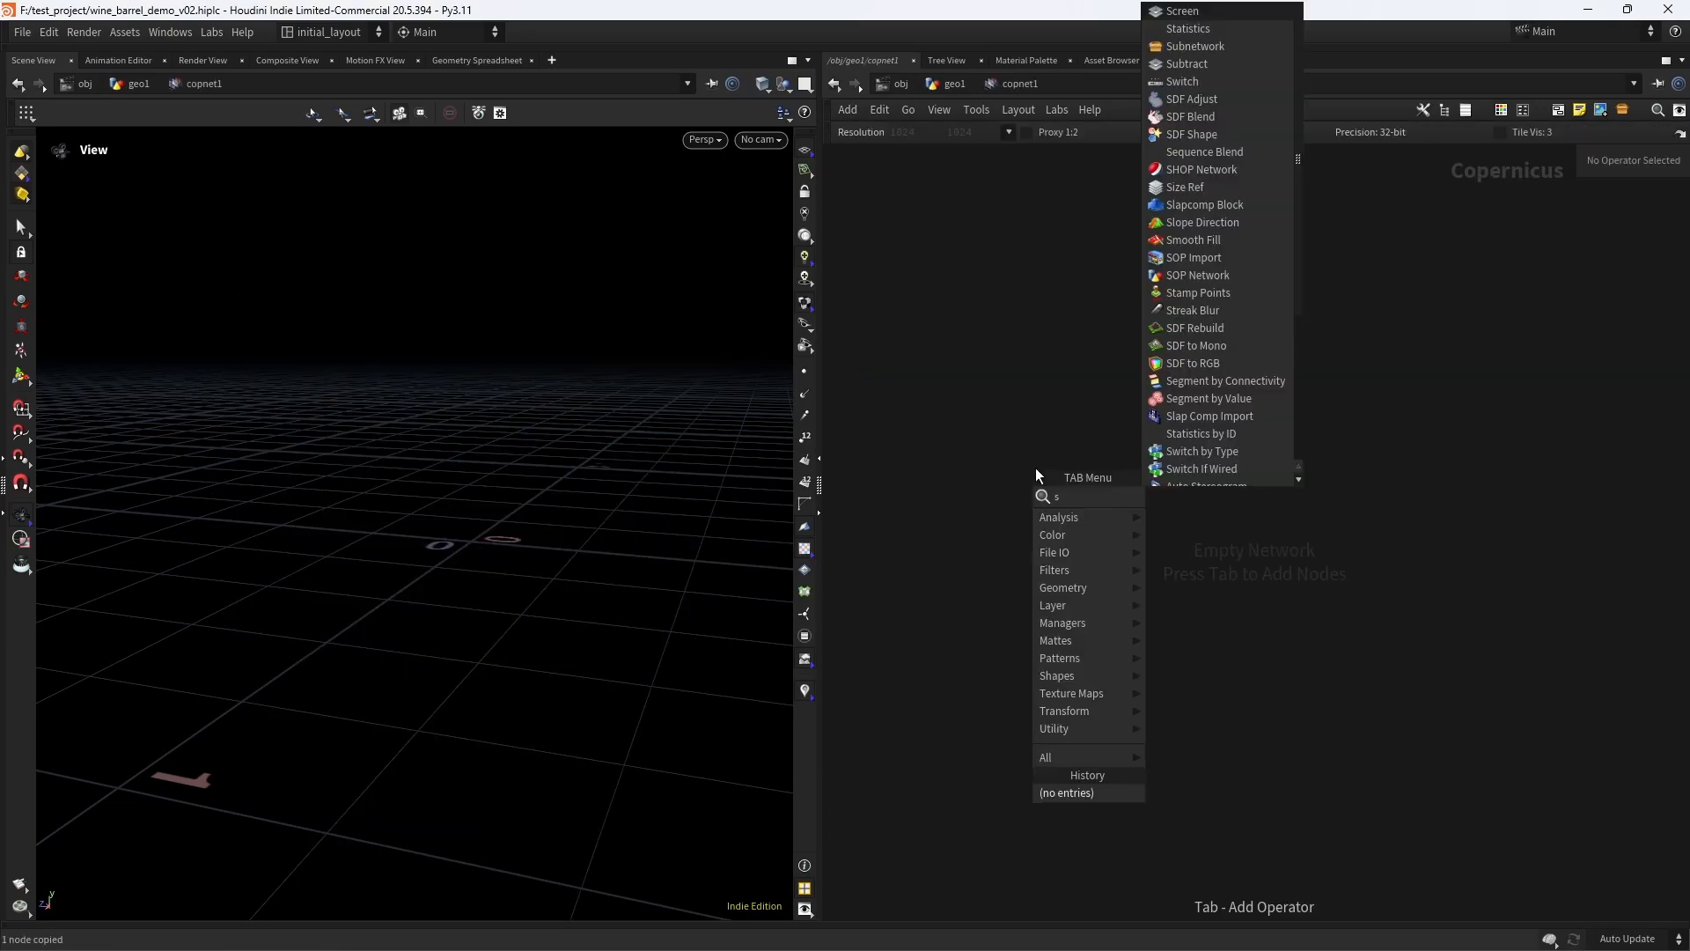
pyautogui.write('opi')
pyautogui.press('Return')
pyautogui.press('Return')
# - Make the SOP Import node use an external SOP with the path /obj/geo1/OUT_BARREL
pyautogui.click(1496, 181)
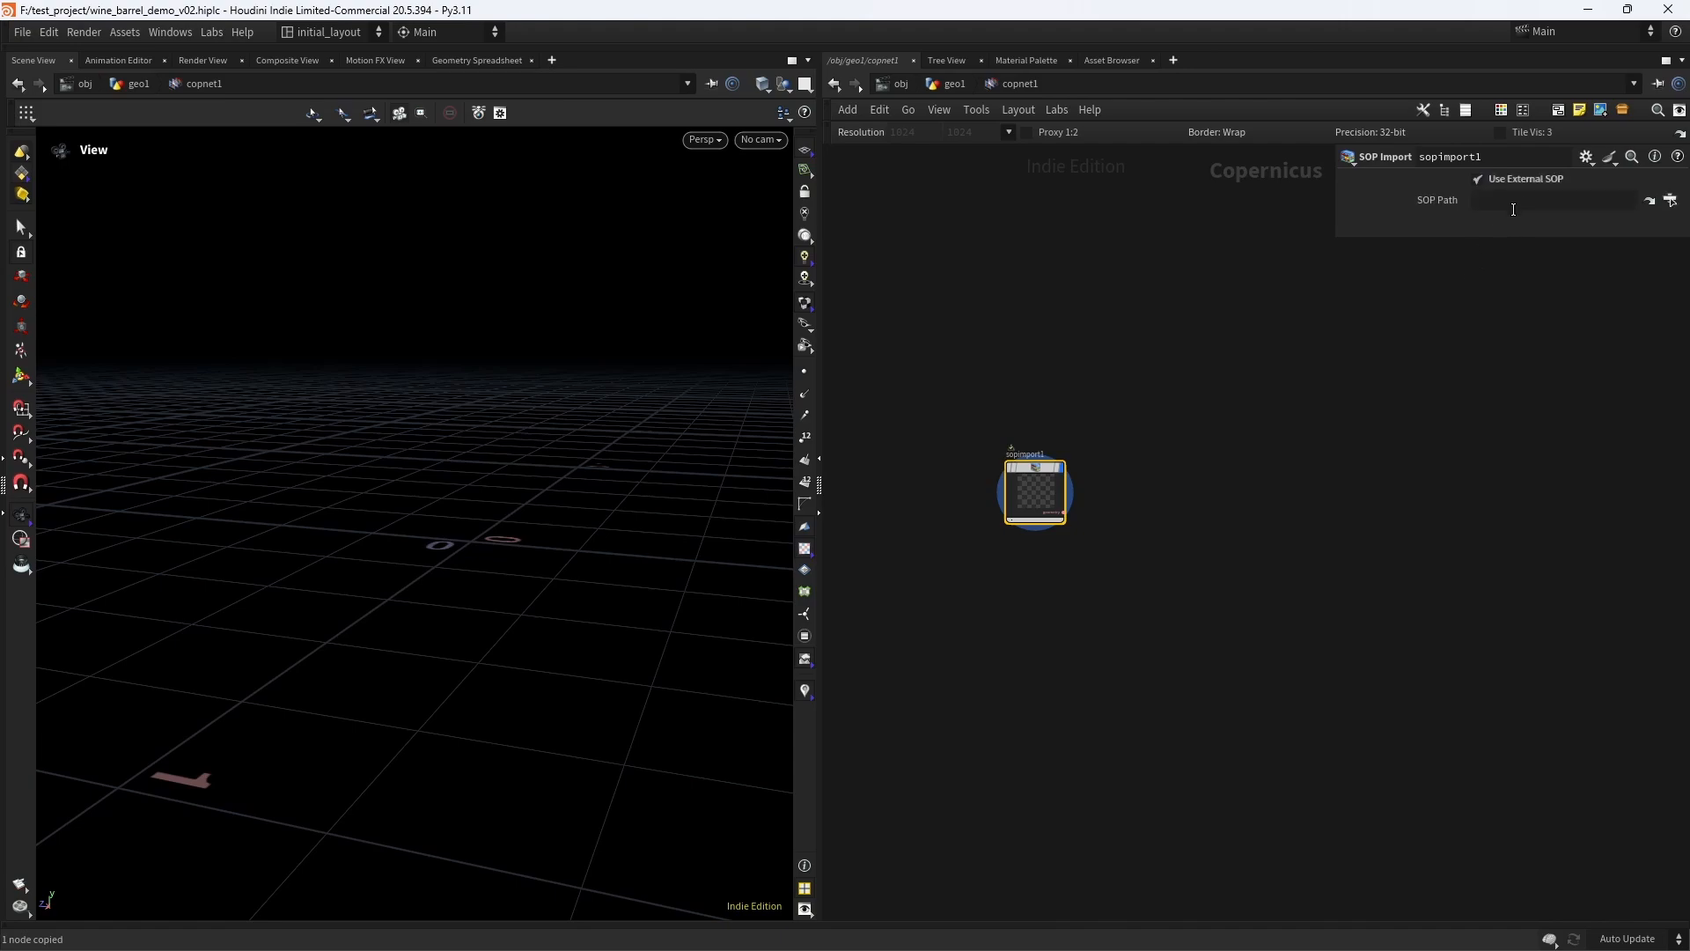
pyautogui.click(1513, 207)
pyautogui.hotkey('ctrl', 'v')
pyautogui.press('Return')
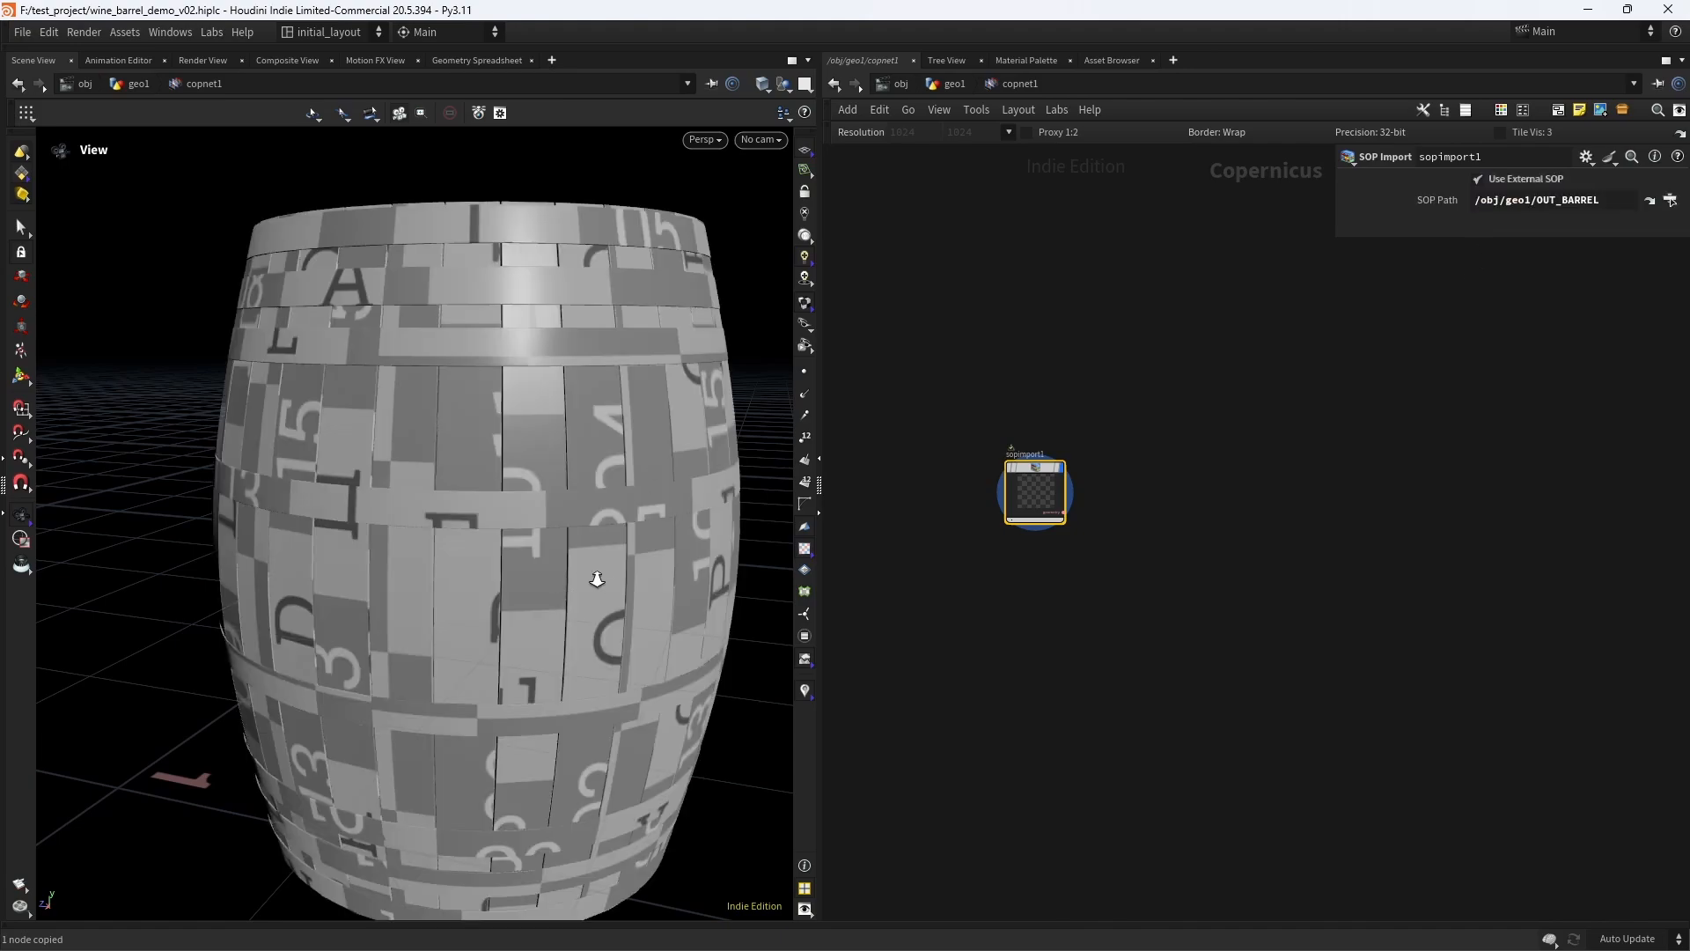
pyautogui.moveTo(597, 579); pyautogui.dragTo(530, 523, button='right')
pyautogui.moveTo(530, 523); pyautogui.dragTo(563, 520)
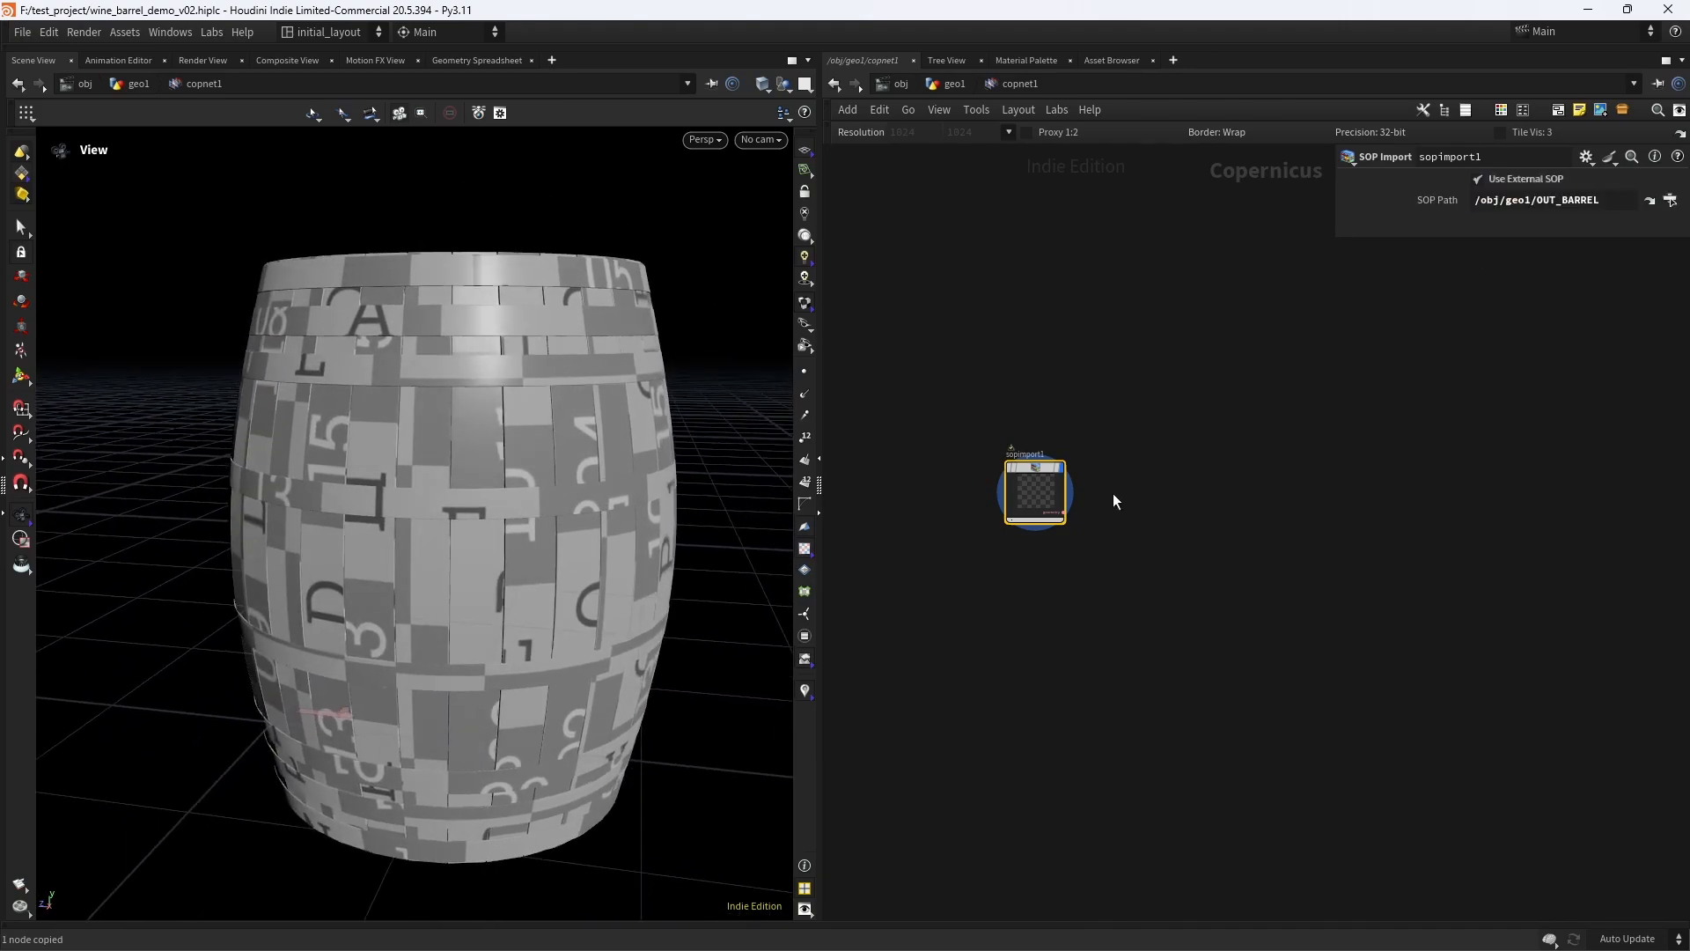
# - Add a Rasterize Setup node and connect the SOP Import's geometry output to its source input
pyautogui.scroll(2, 1111, 487)
pyautogui.press('Tab')
pyautogui.write('rast')
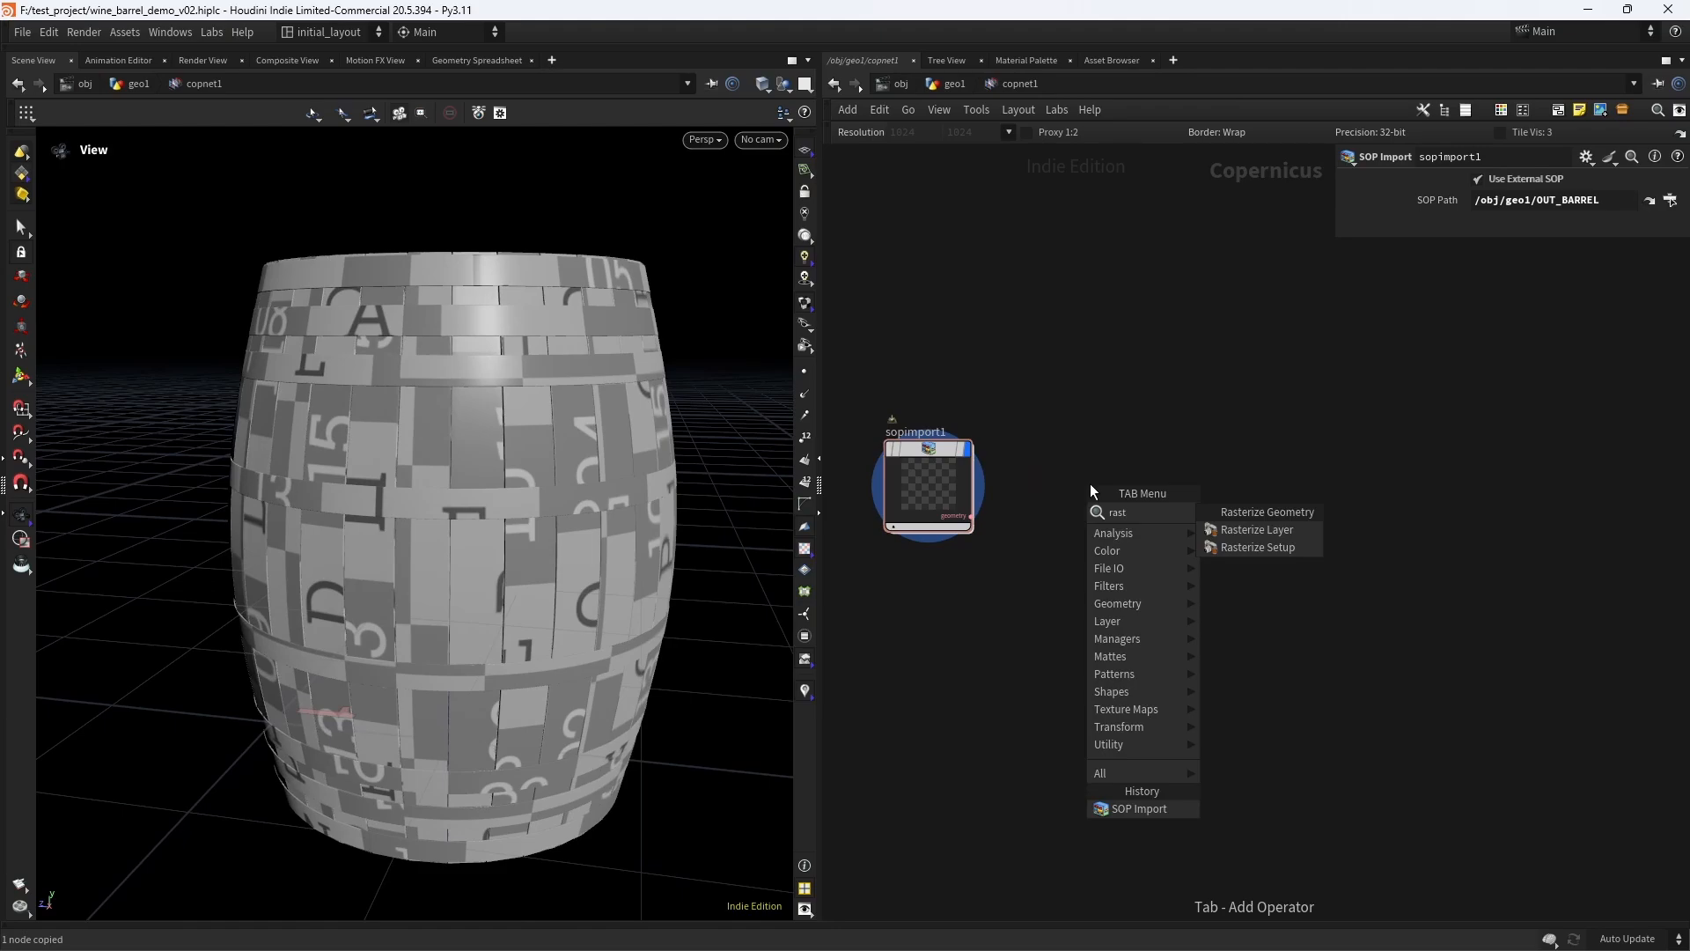
pyautogui.press('Down')
pyautogui.press('Down')
pyautogui.press('Return')
pyautogui.click(1090, 485)
pyautogui.moveTo(971, 518); pyautogui.dragTo(1048, 552)
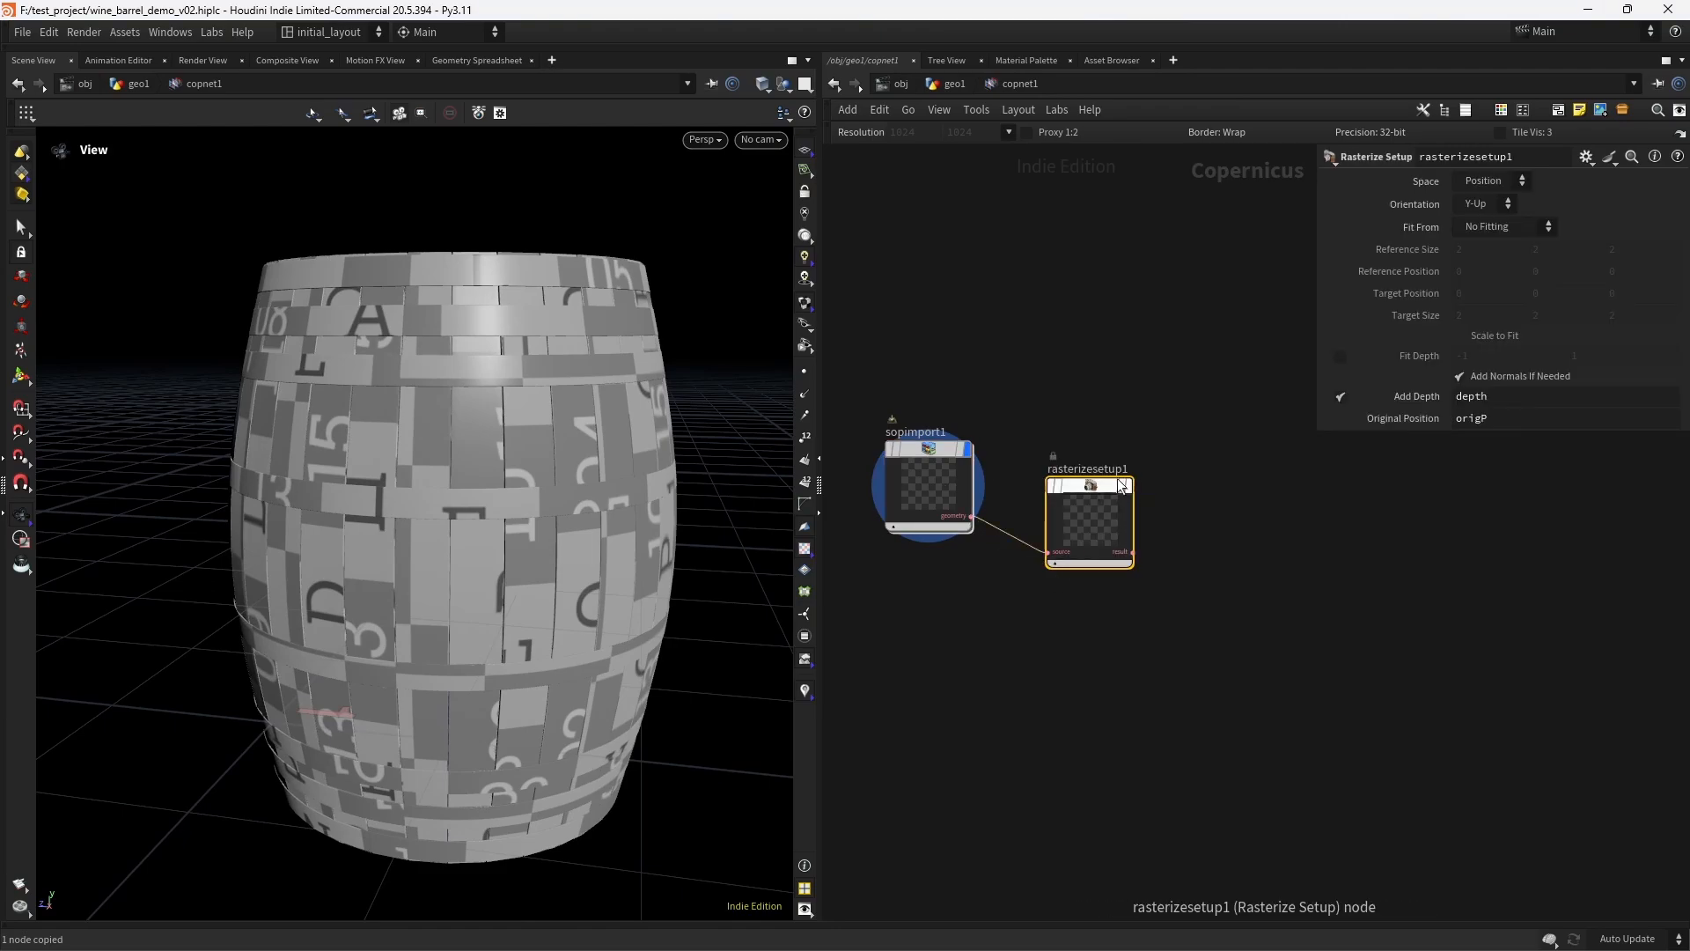
# - Set the Rasterize Setup node's space to UVs, display it, and align it level with the SOP Import node
pyautogui.click(1497, 216)
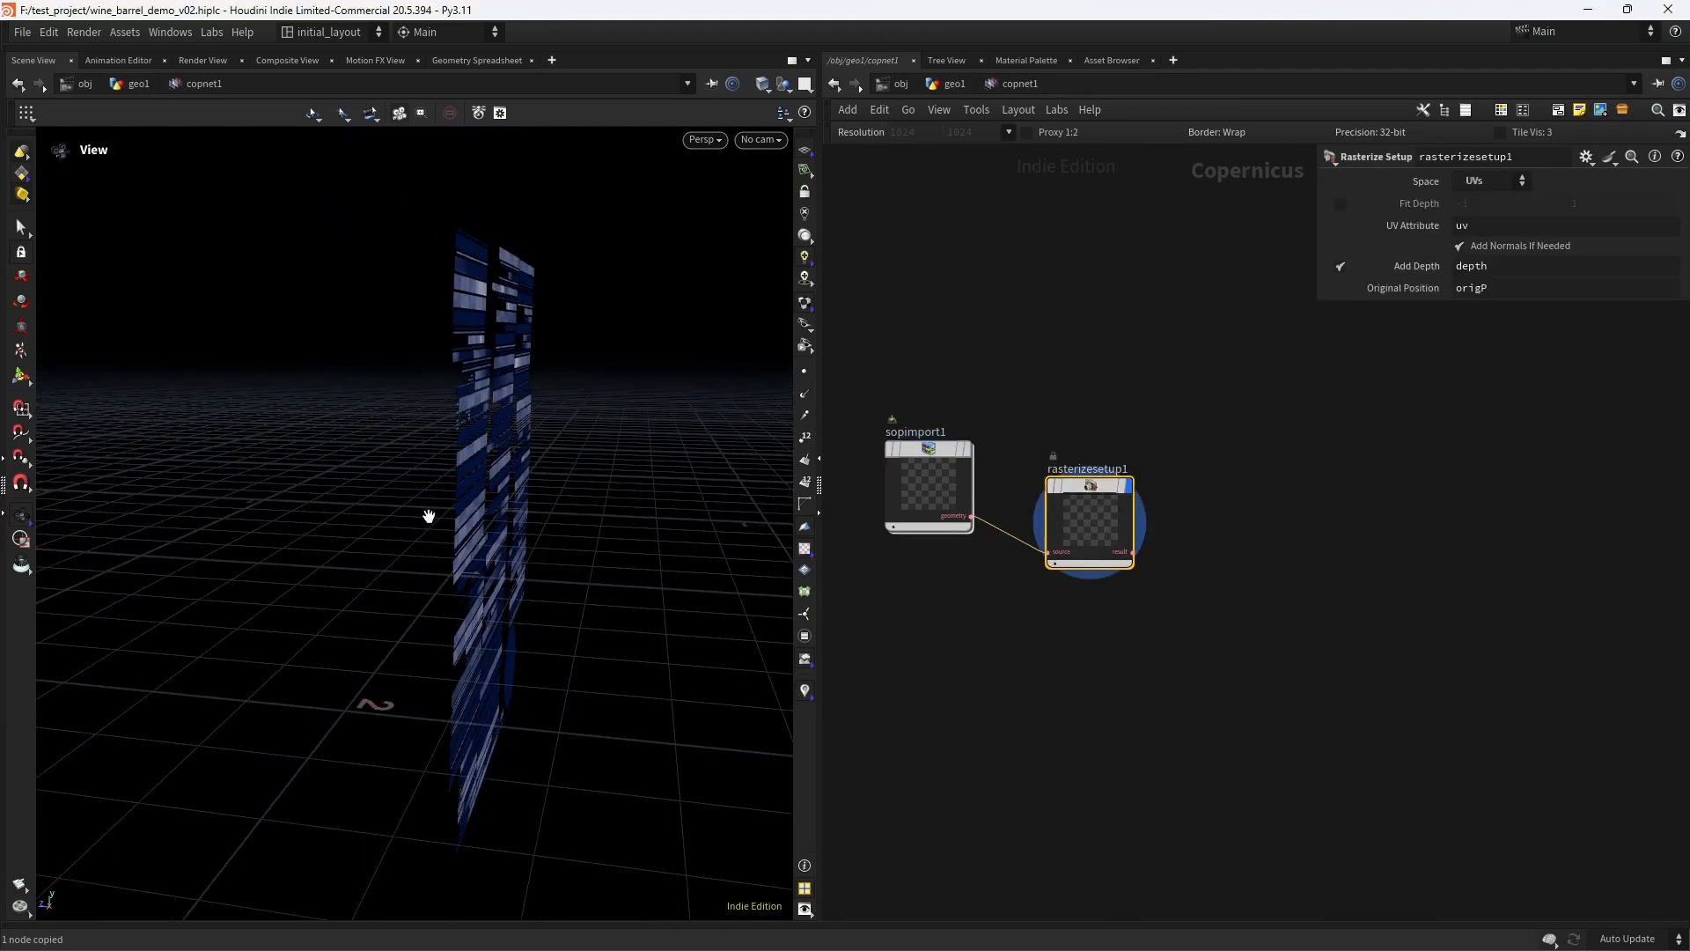
pyautogui.scroll(4, 1228, 486)
pyautogui.scroll(-4, 1232, 480)
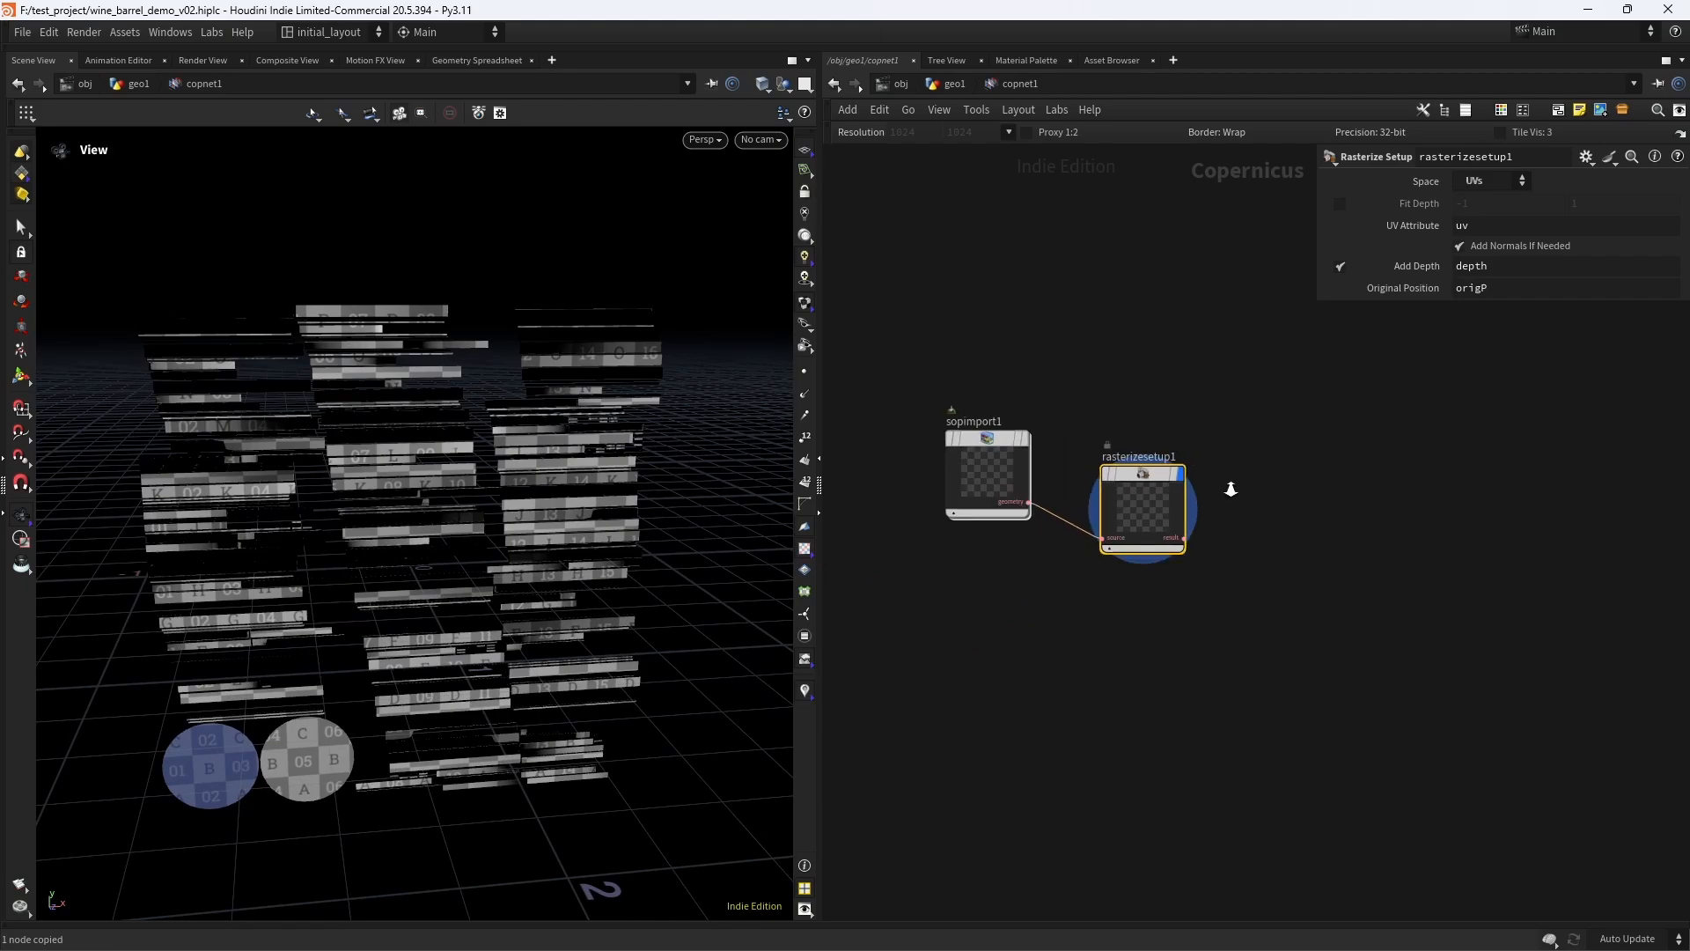
pyautogui.moveTo(1136, 482); pyautogui.dragTo(1181, 443)
pyautogui.scroll(4, 1291, 436)
pyautogui.scroll(-4, 1296, 435)
pyautogui.scroll(5, 1228, 469)
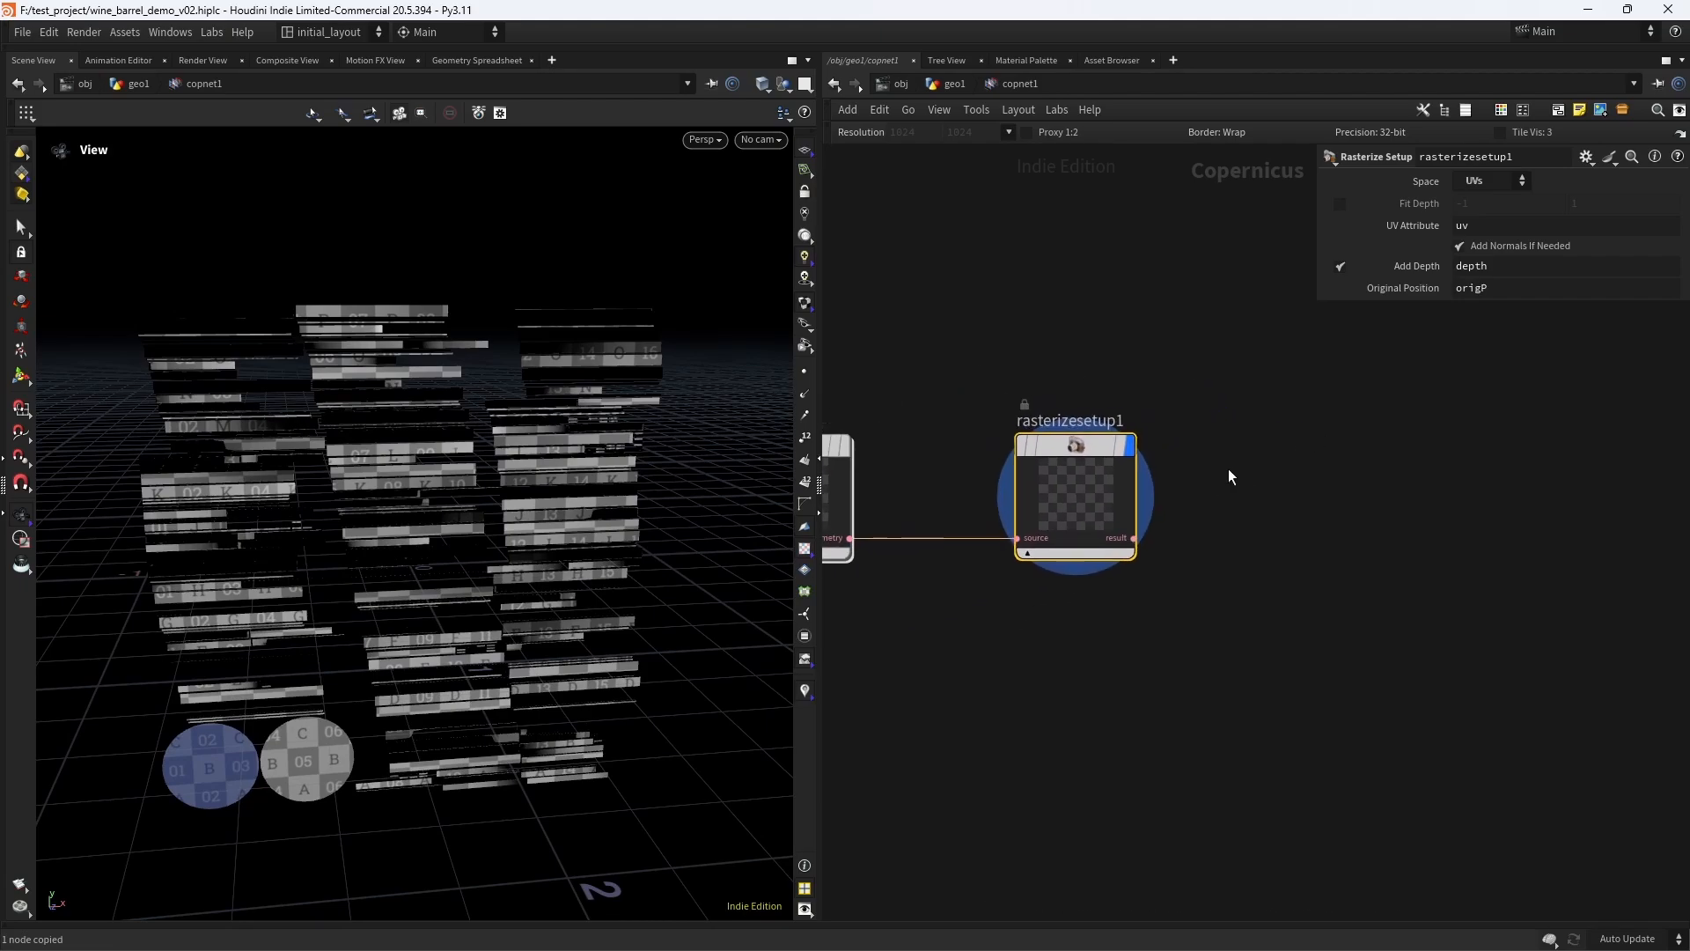
# - Disable the viewport lighting and inspect the barrel's flattened UV islands up close
pyautogui.click(804, 214)
pyautogui.scroll(3, 539, 536)
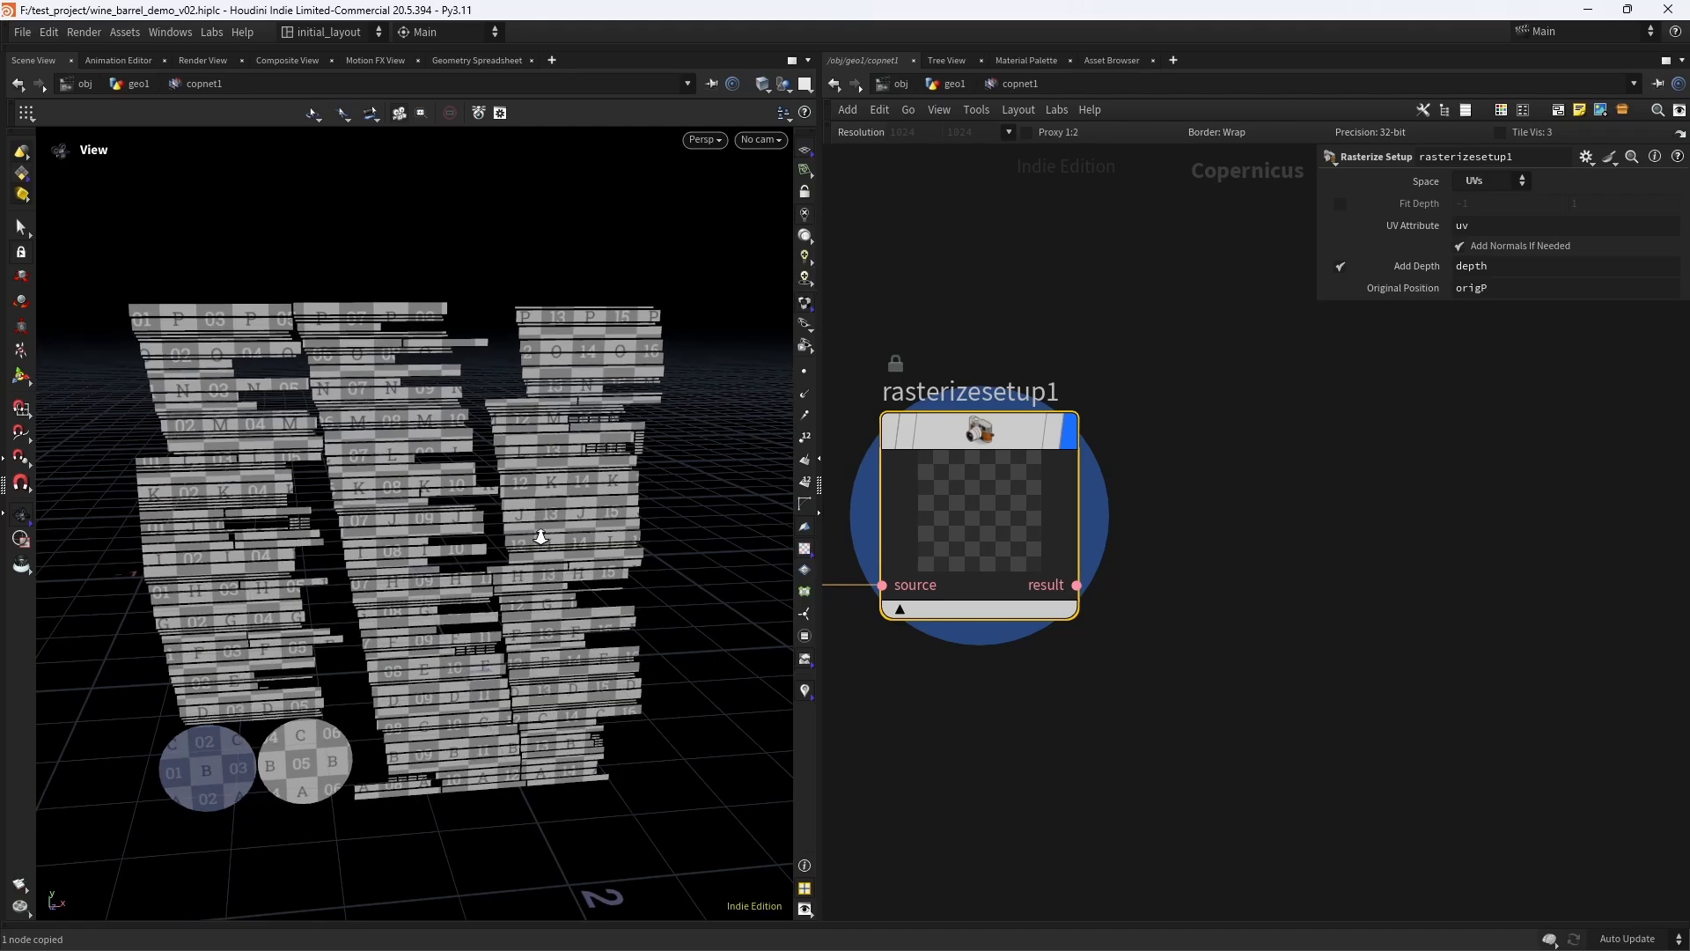
pyautogui.moveTo(564, 535); pyautogui.dragTo(594, 515)
pyautogui.scroll(-3, 625, 554)
pyautogui.scroll(3, 623, 551)
pyautogui.scroll(-3, 611, 558)
pyautogui.scroll(3, 592, 510)
pyautogui.scroll(-3, 1276, 453)
pyautogui.scroll(3, 1226, 449)
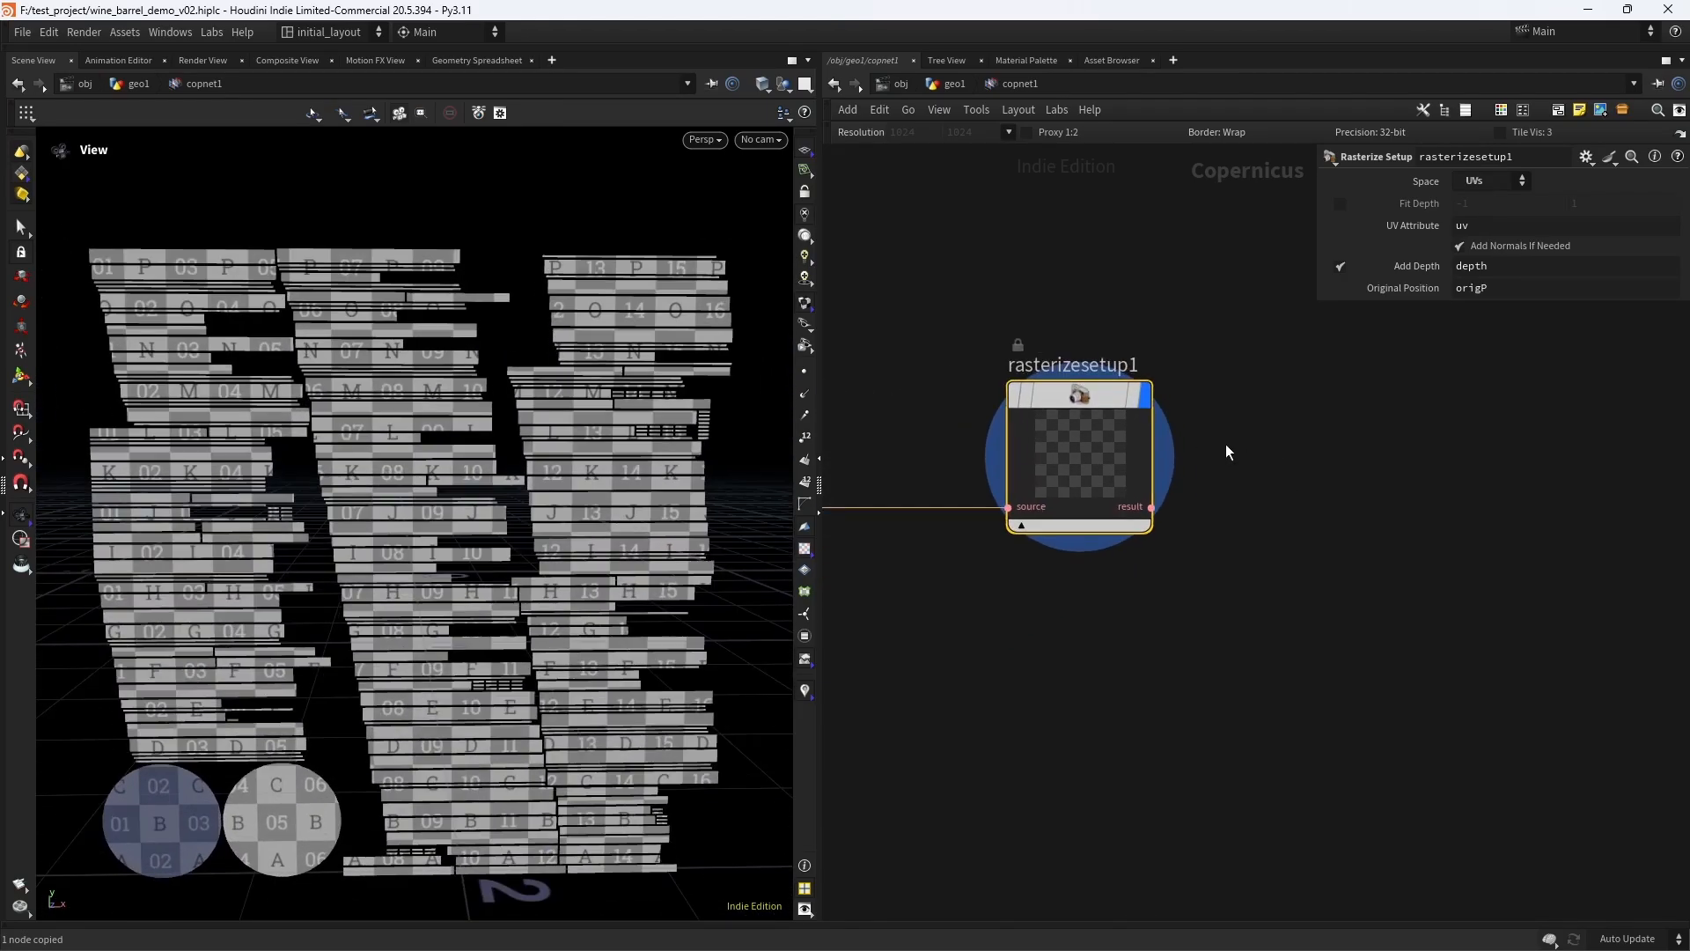
pyautogui.scroll(-3, 1351, 431)
pyautogui.scroll(2, 1233, 423)
pyautogui.scroll(3, 578, 502)
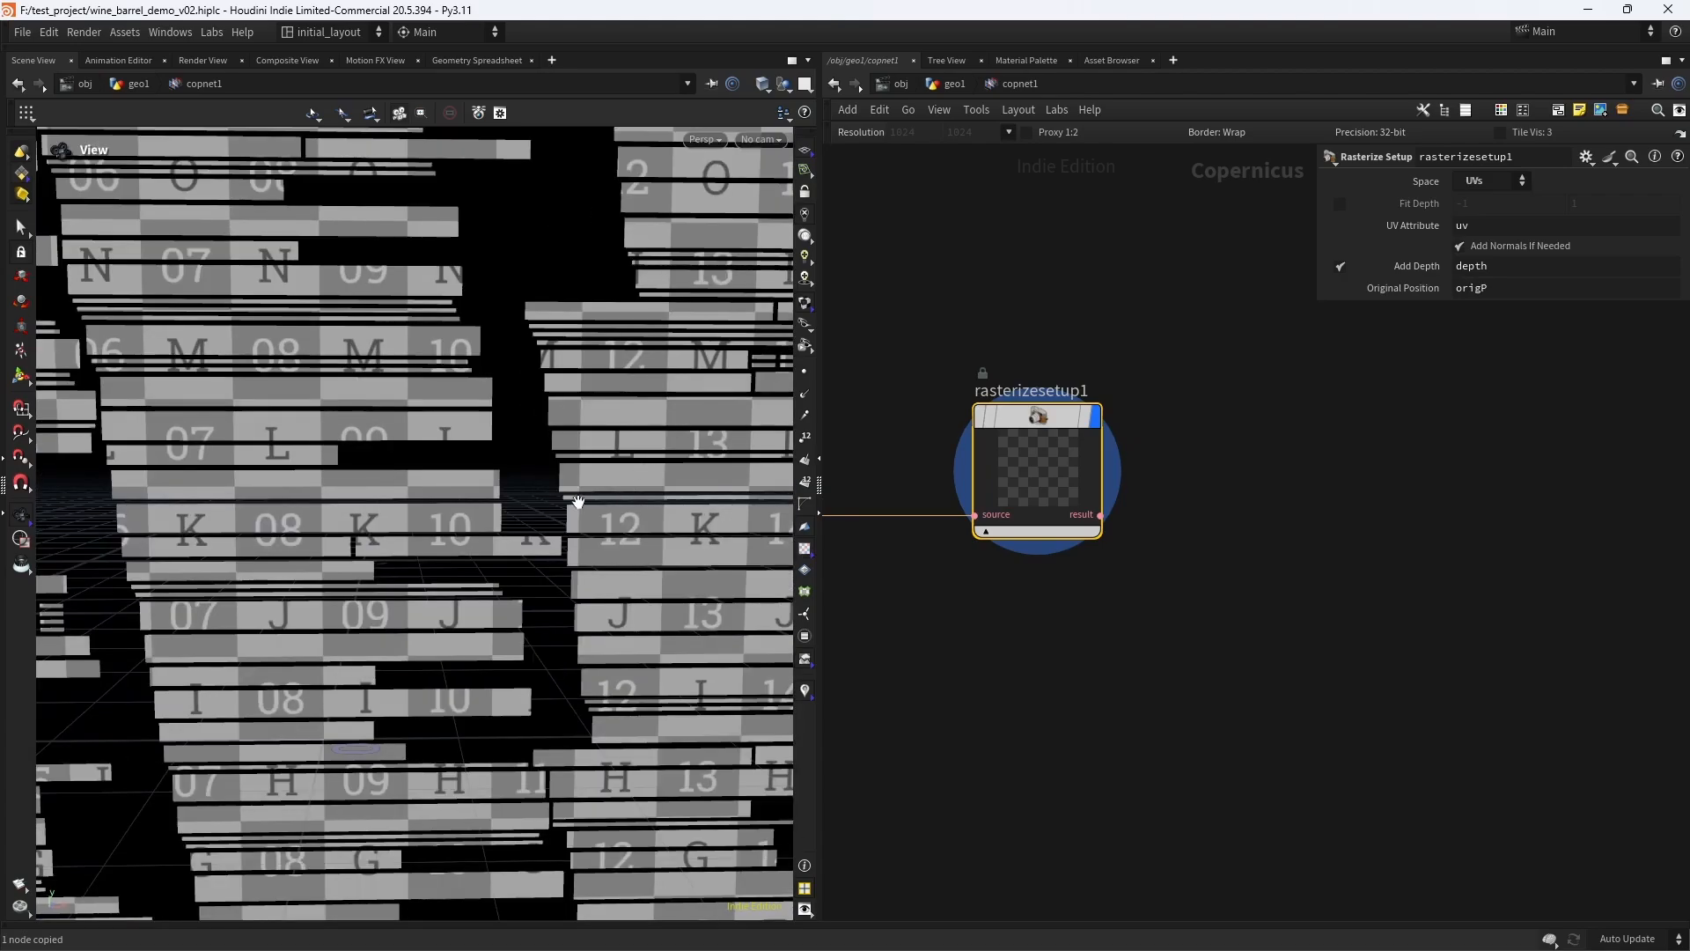
pyautogui.scroll(-5, 566, 526)
pyautogui.moveTo(1177, 624); pyautogui.dragTo(1265, 536, button='middle')
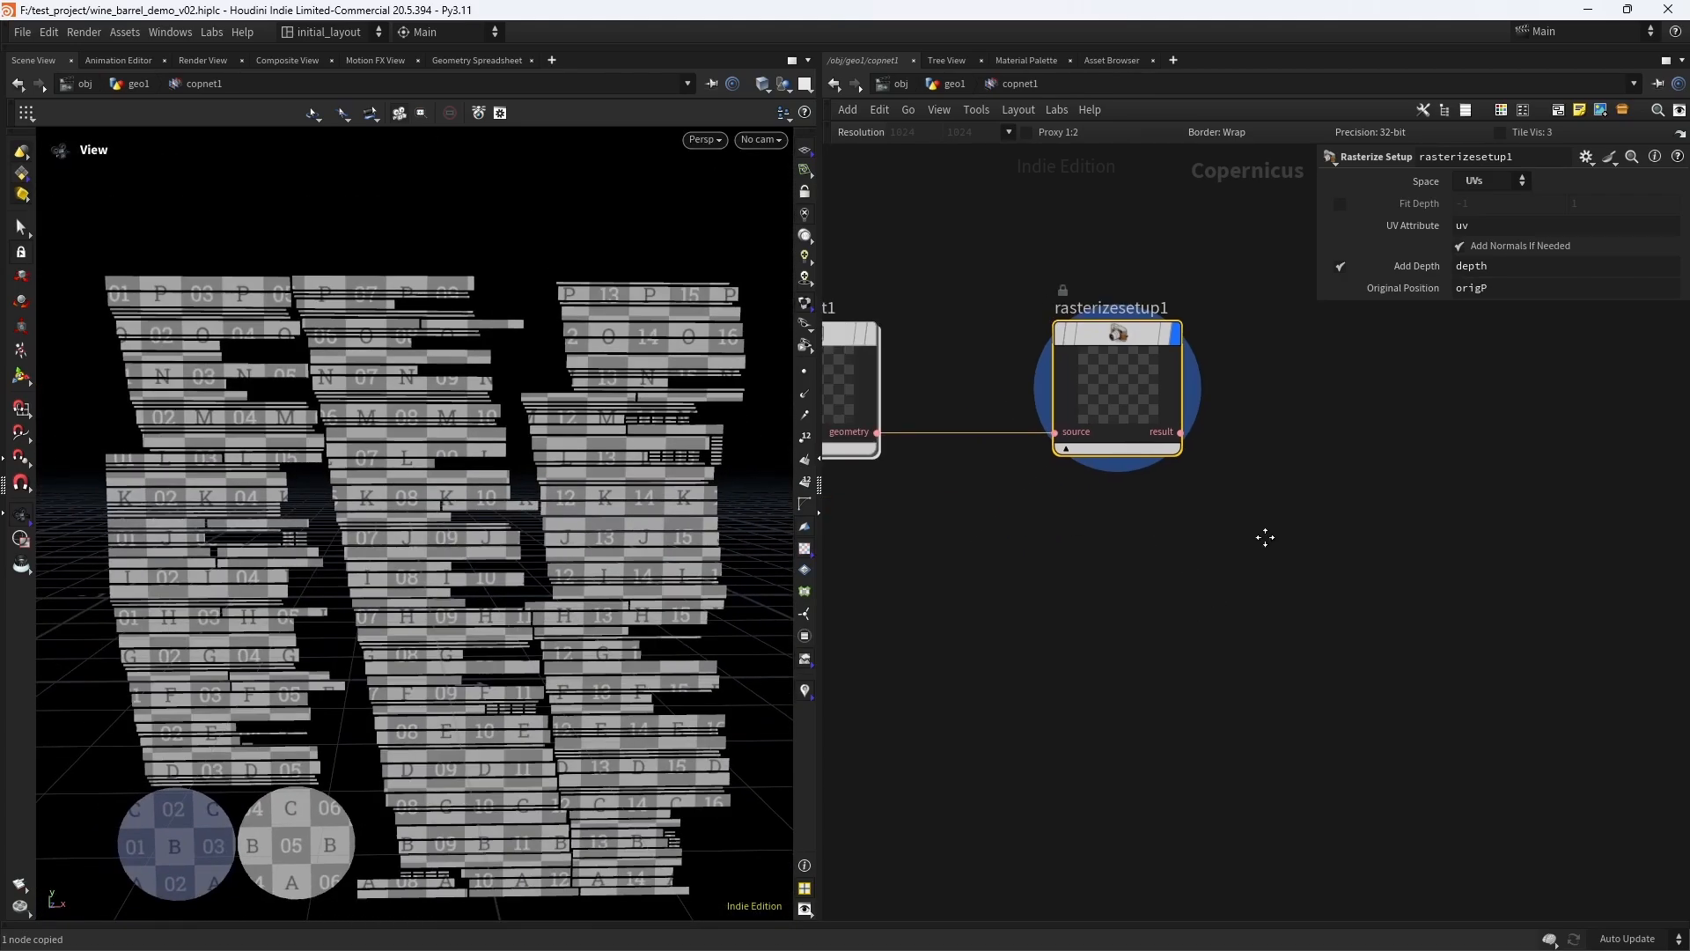
# - Delete the Rasterize Setup node from the Copernicus network
pyautogui.moveTo(1255, 526); pyautogui.dragTo(1024, 266)
pyautogui.press('Delete')
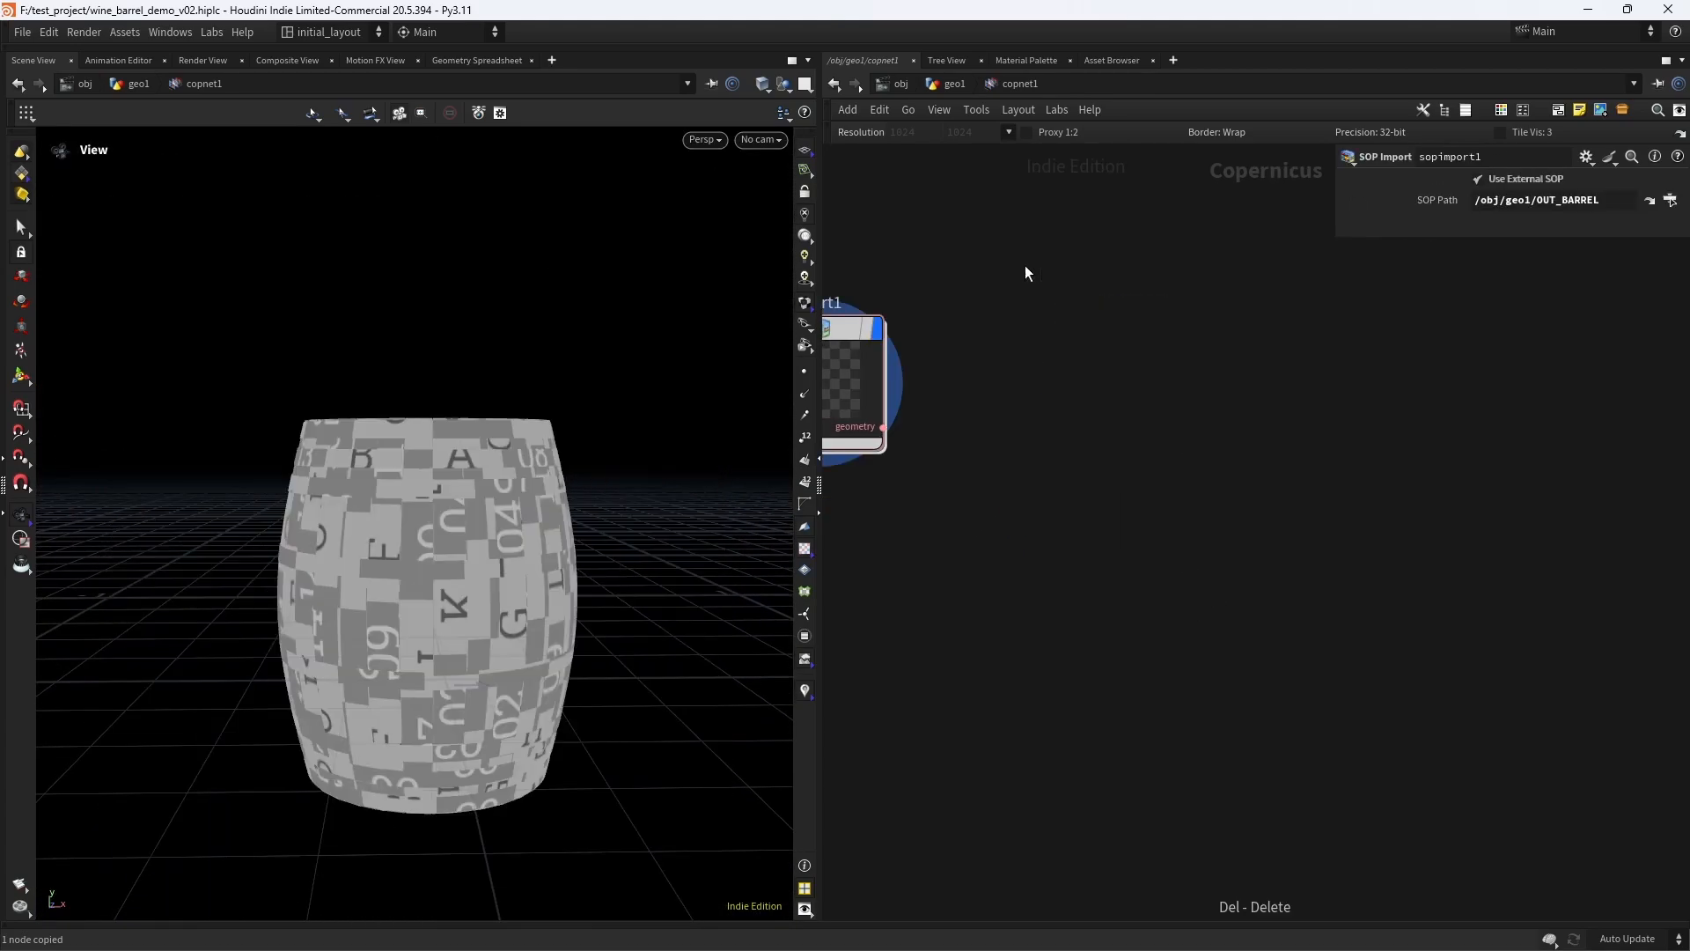
pyautogui.scroll(-2, 1201, 430)
pyautogui.scroll(3, 1148, 434)
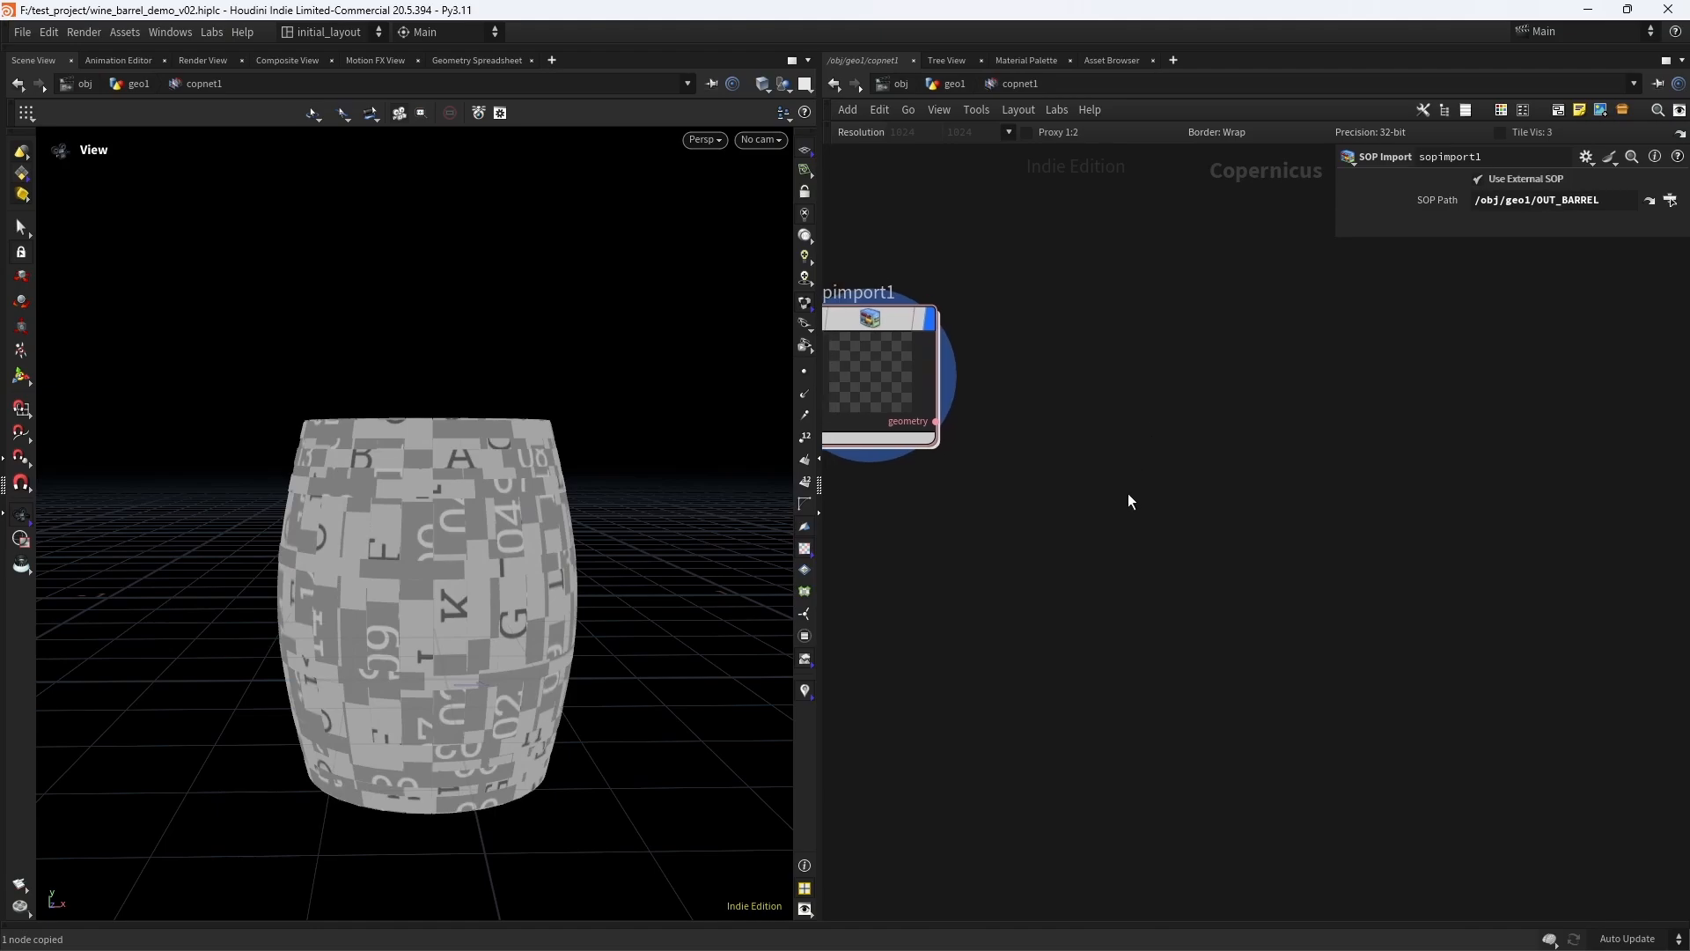
pyautogui.scroll(2, 1106, 497)
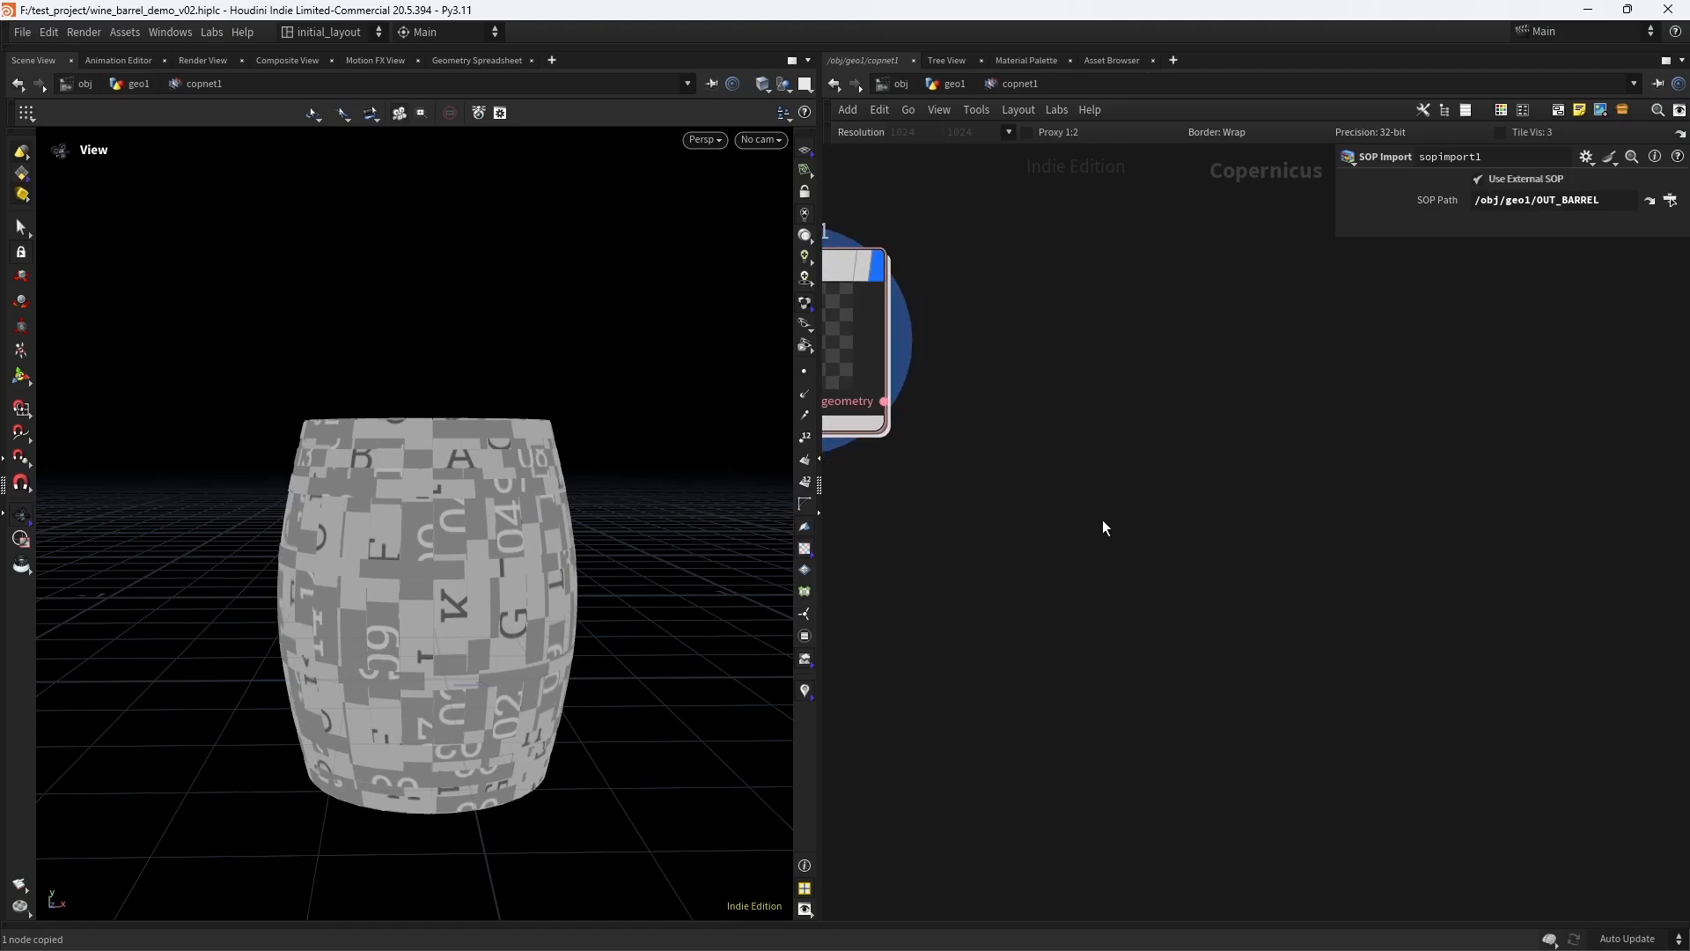
# - Add a Wrangle node and place it below and beside the SOP Import node
pyautogui.press('Tab')
pyautogui.write('att')
pyautogui.press('BackSpace')
pyautogui.press('BackSpace')
pyautogui.press('BackSpace')
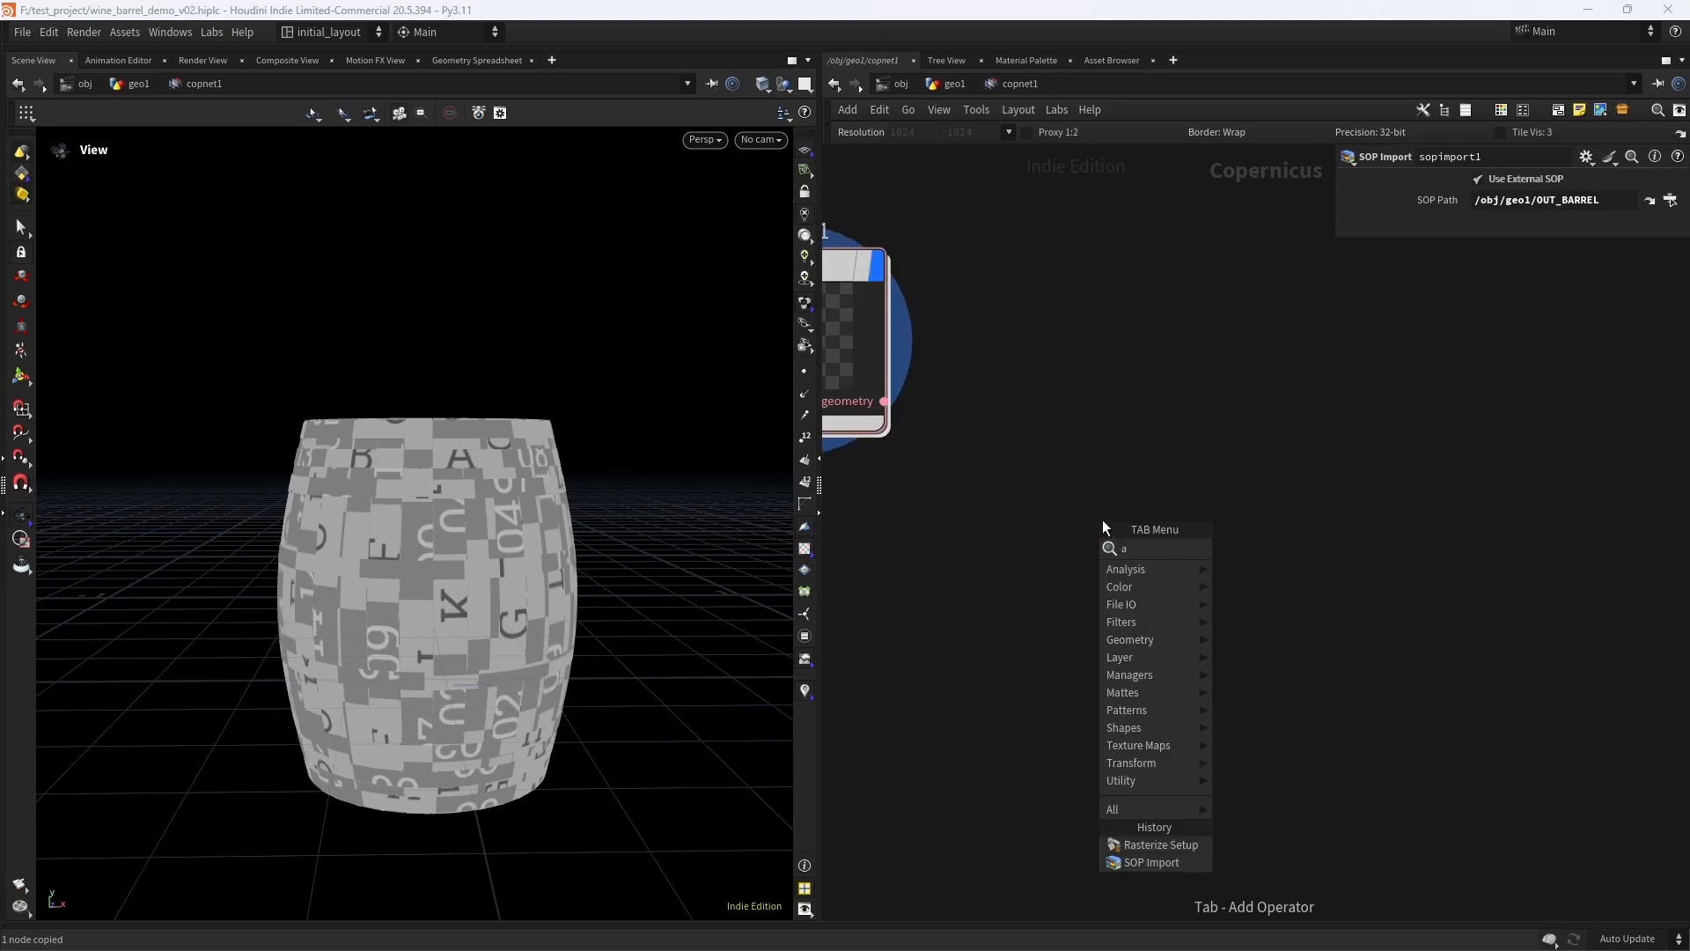
pyautogui.write('wran')
pyautogui.press('Return')
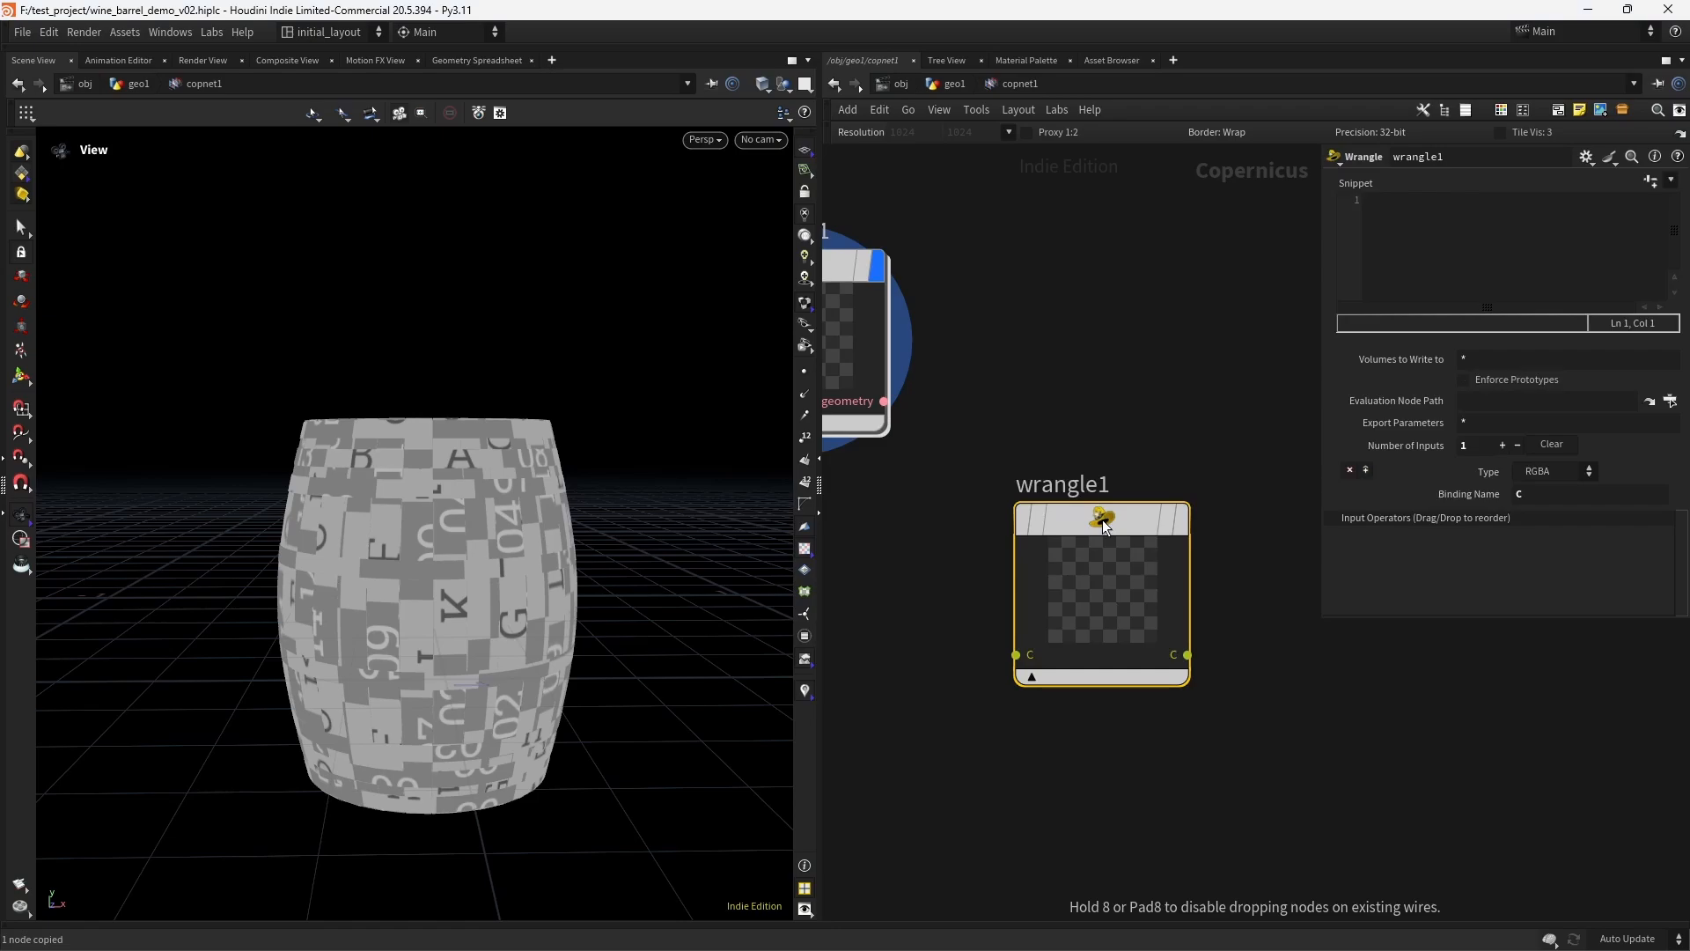
pyautogui.moveTo(936, 579); pyautogui.dragTo(954, 537, button='middle')
pyautogui.scroll(2, 954, 536)
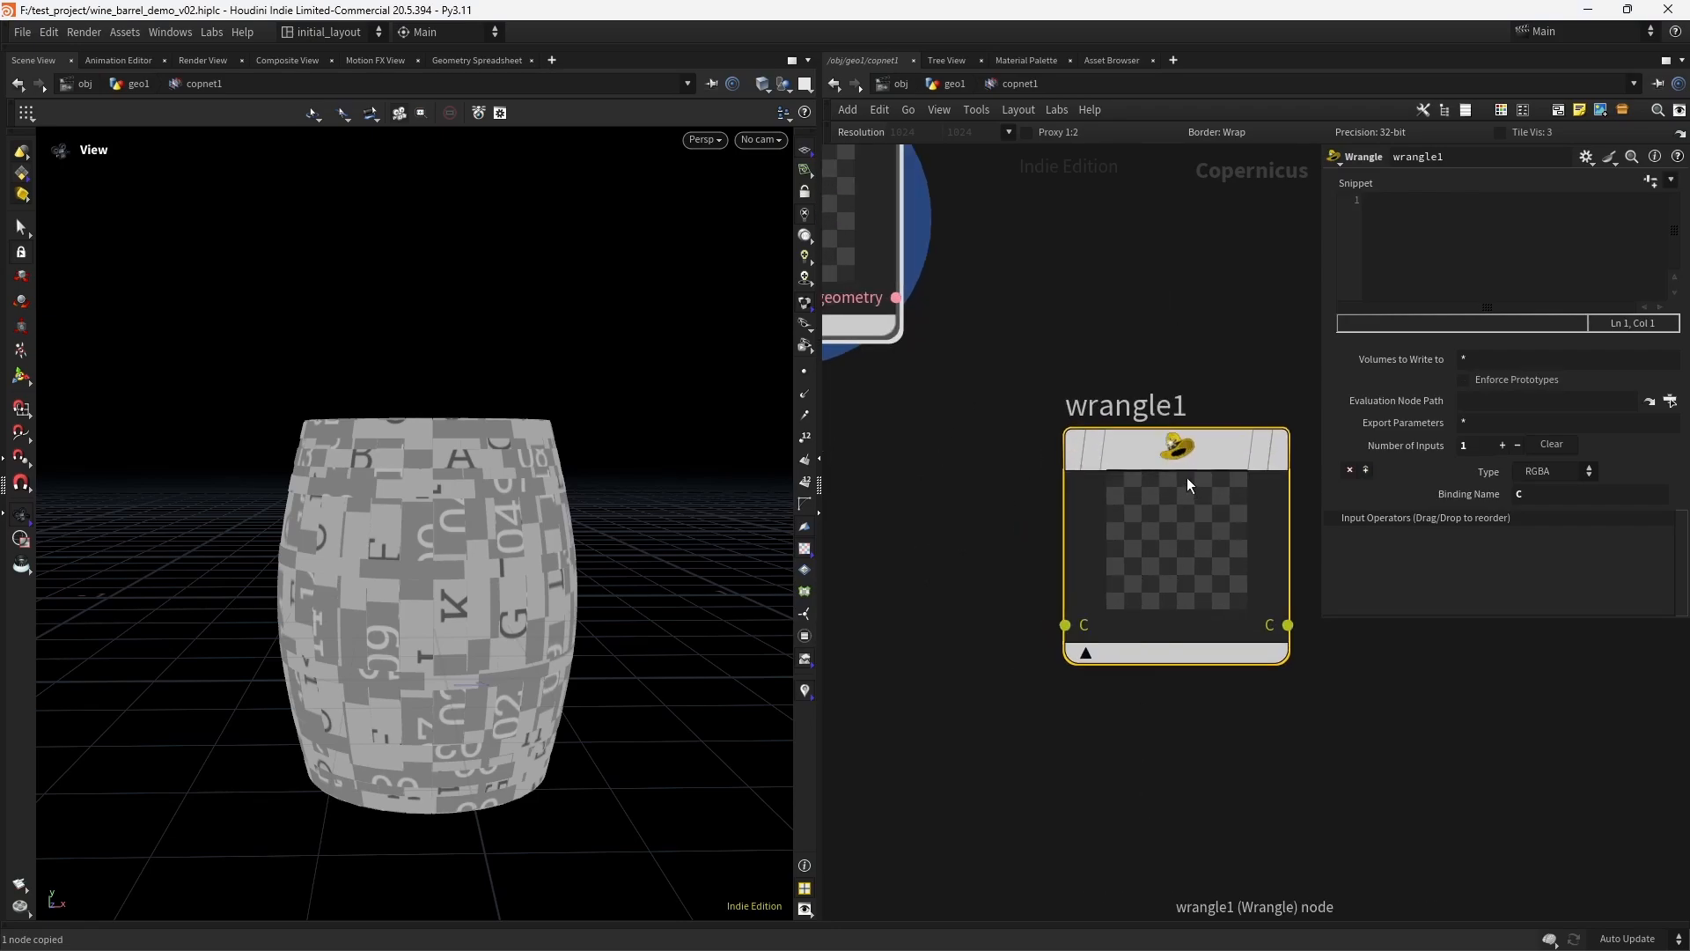
pyautogui.moveTo(1187, 485); pyautogui.dragTo(1090, 488)
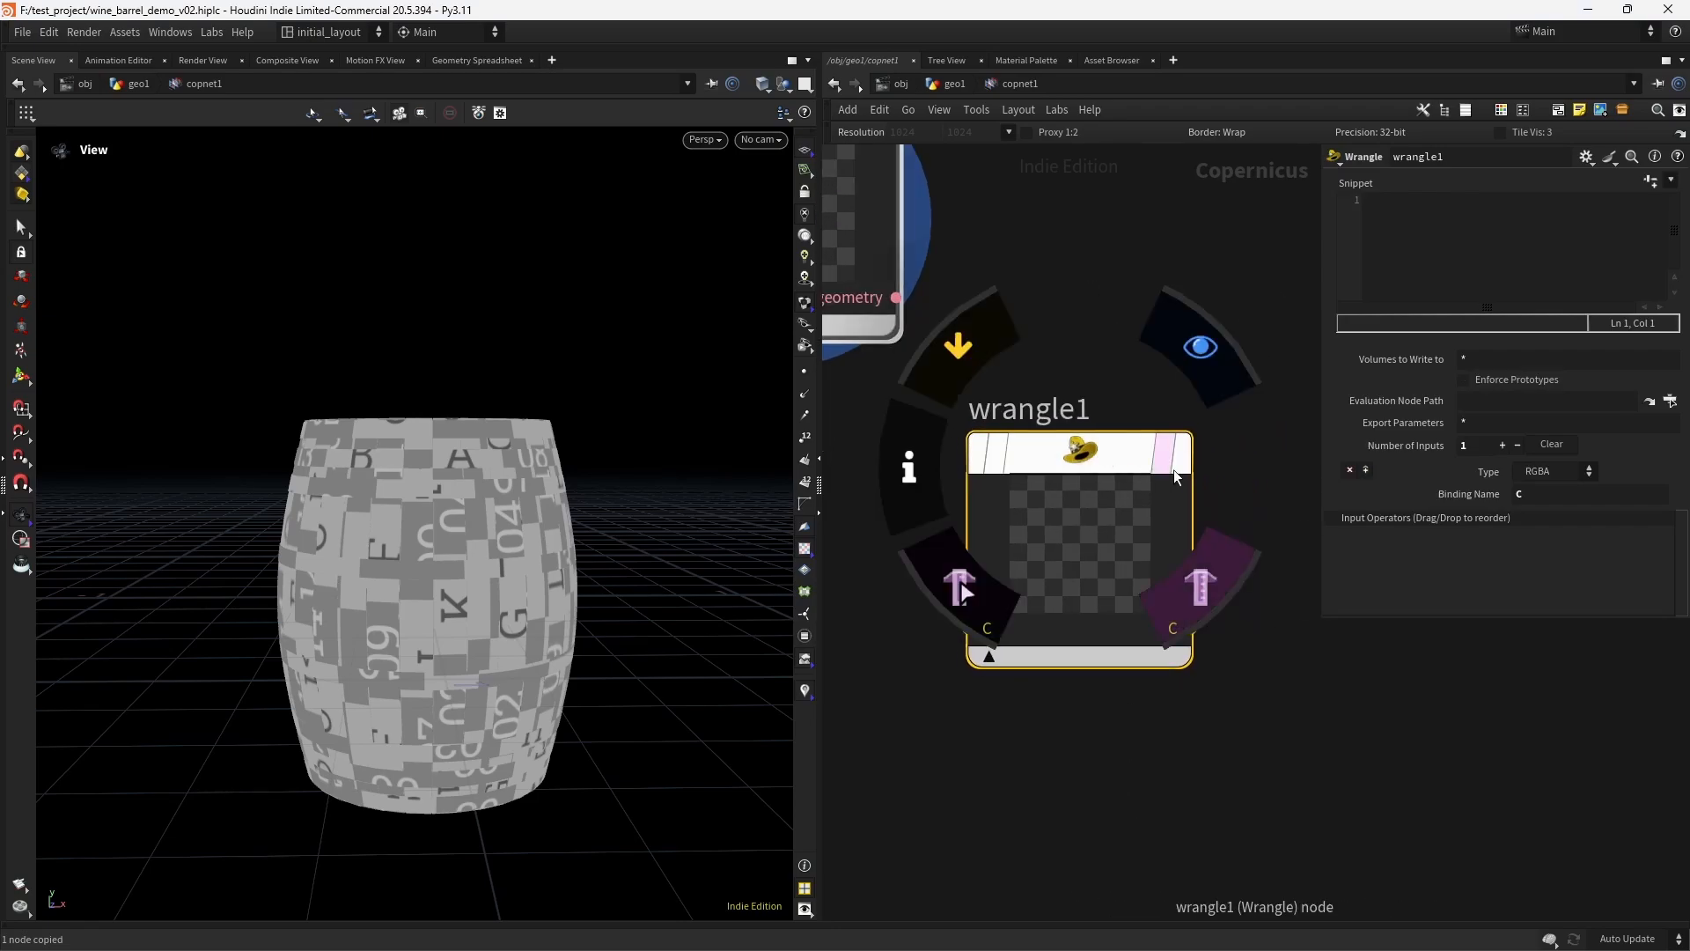
# - Remove the Wrangle node's default C input and save the scene
pyautogui.click(1351, 473)
pyautogui.hotkey('ctrl', 's')
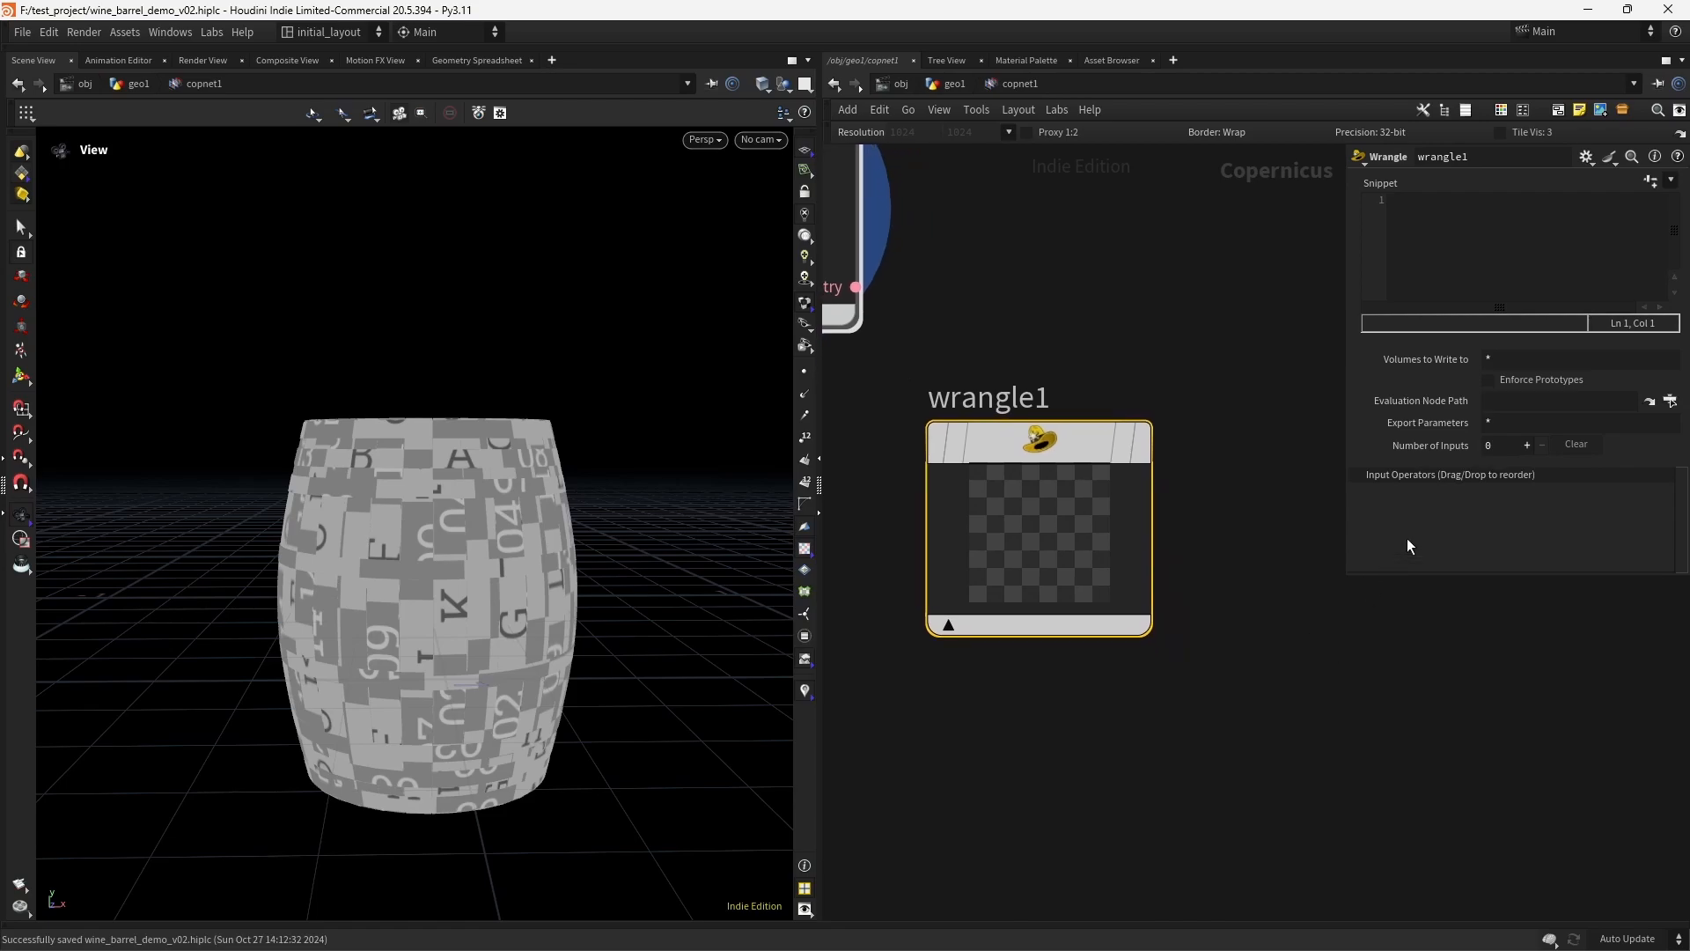
# - Add a Geometry-type input to the Wrangle and connect the SOP Import's geometry output to it
pyautogui.click(1526, 446)
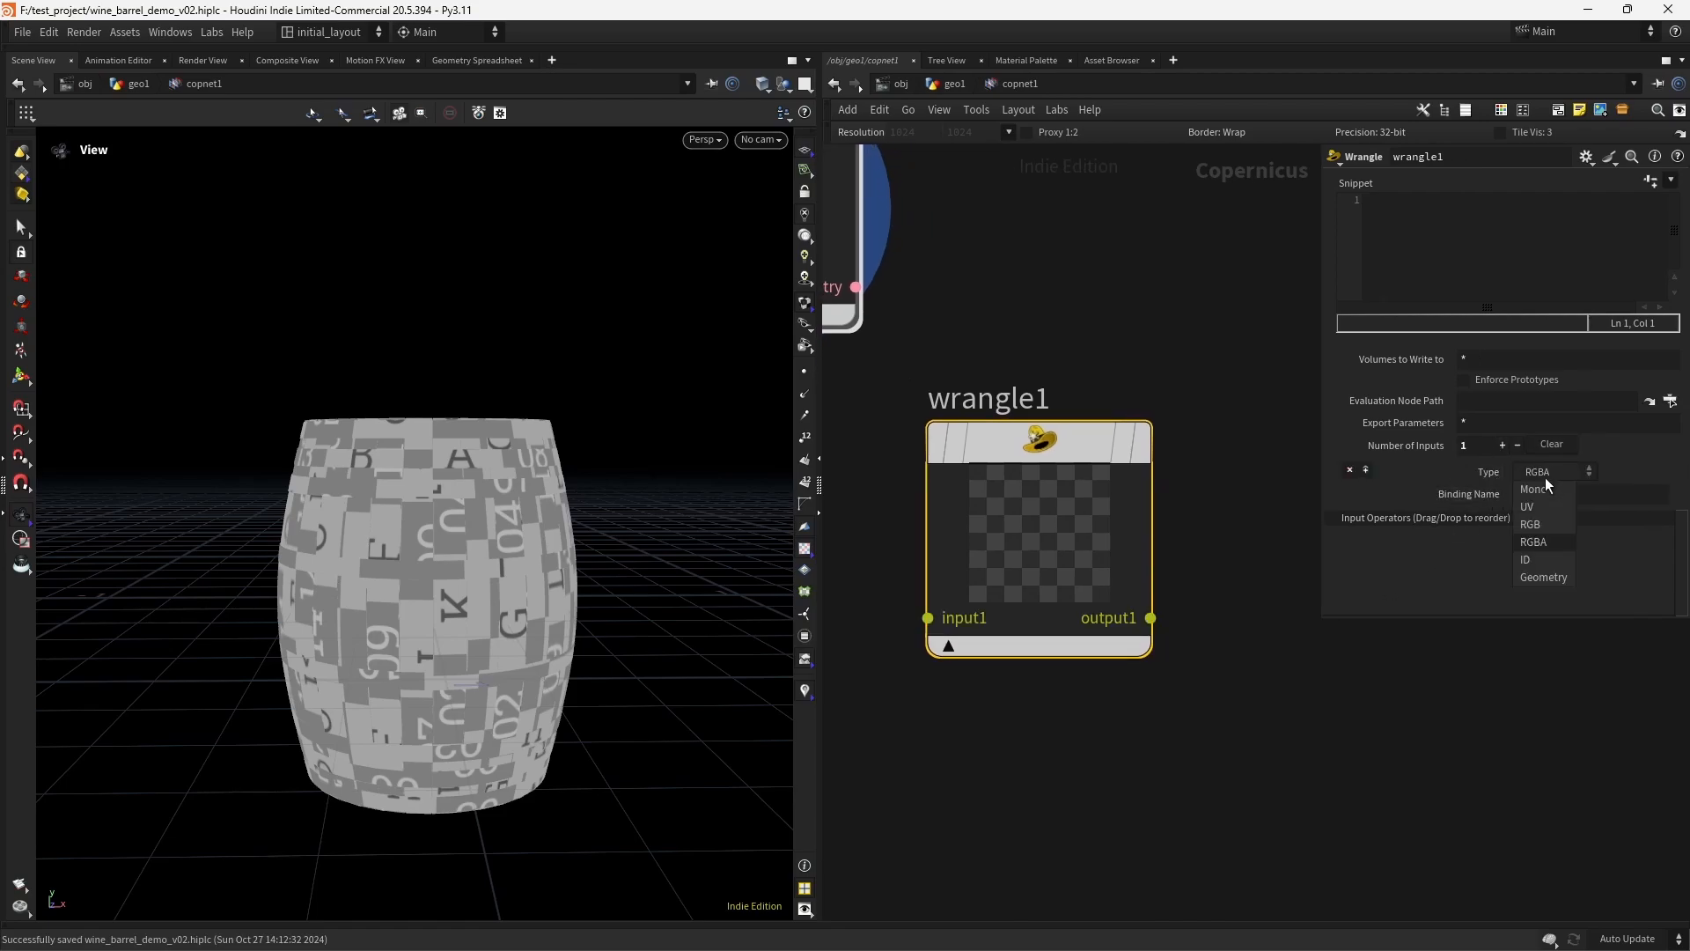
pyautogui.click(1547, 576)
pyautogui.press('h')
pyautogui.moveTo(998, 417); pyautogui.dragTo(1072, 746)
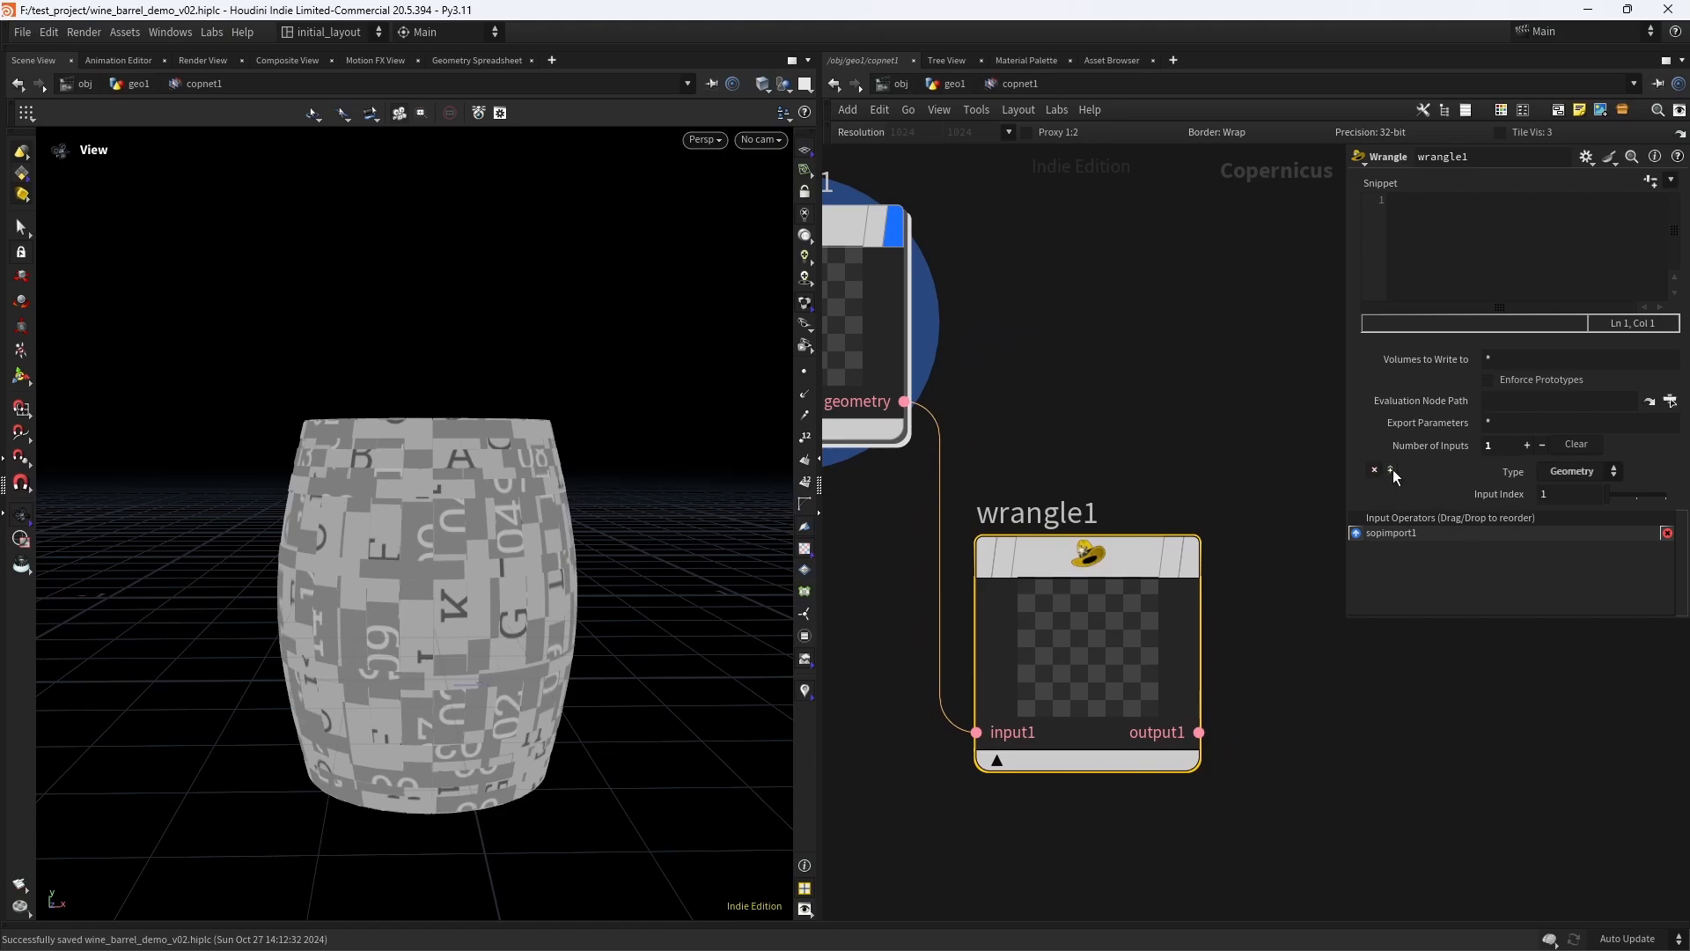
# - Add a second Wrangle input of type UV with the binding name uvs, and widen the parameter area
pyautogui.click(1527, 447)
pyautogui.click(1571, 516)
pyautogui.click(1567, 548)
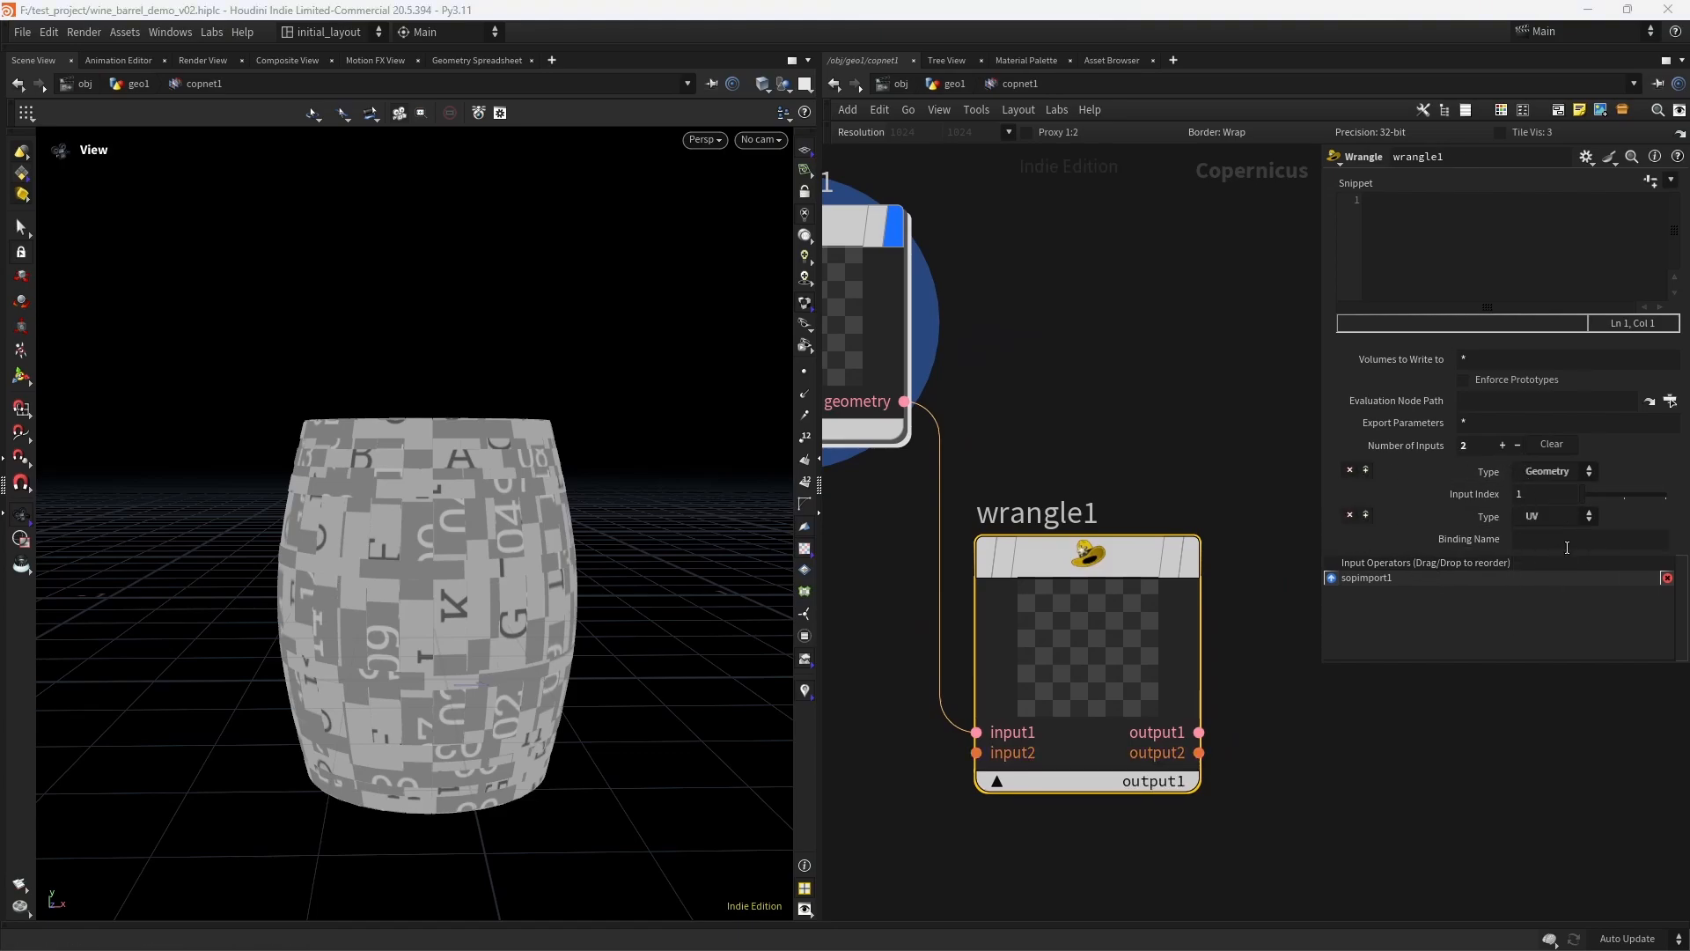
pyautogui.click(1567, 543)
pyautogui.write('u')
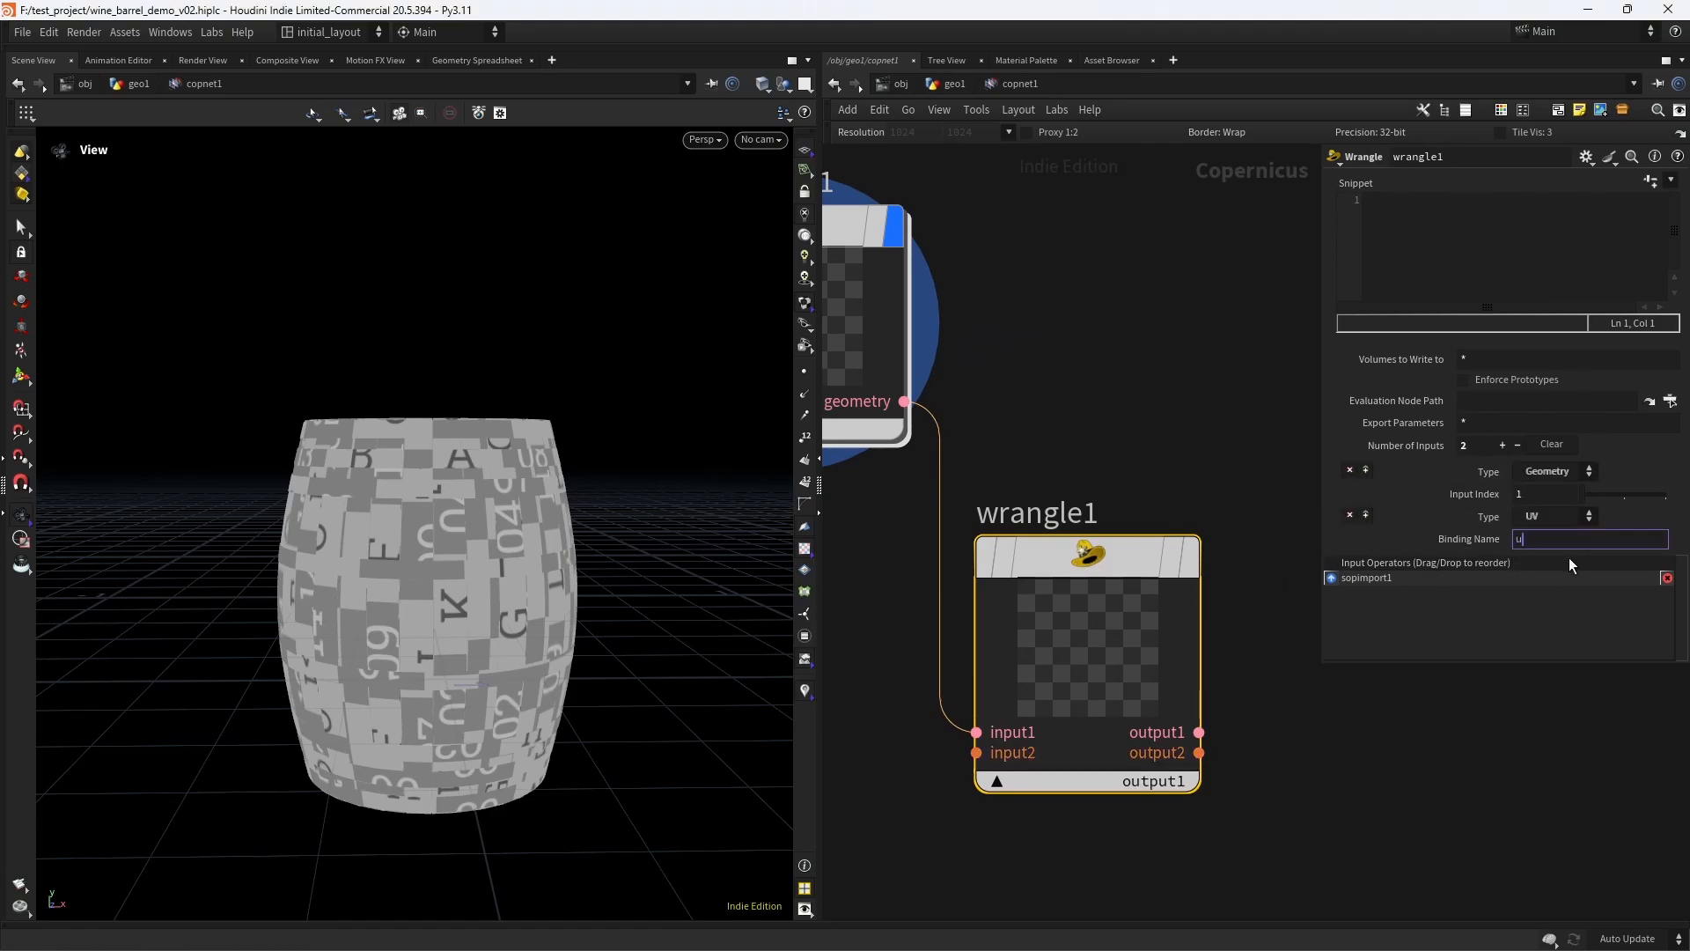
pyautogui.write('vs')
pyautogui.press('Return')
pyautogui.moveTo(1325, 264); pyautogui.dragTo(1206, 276)
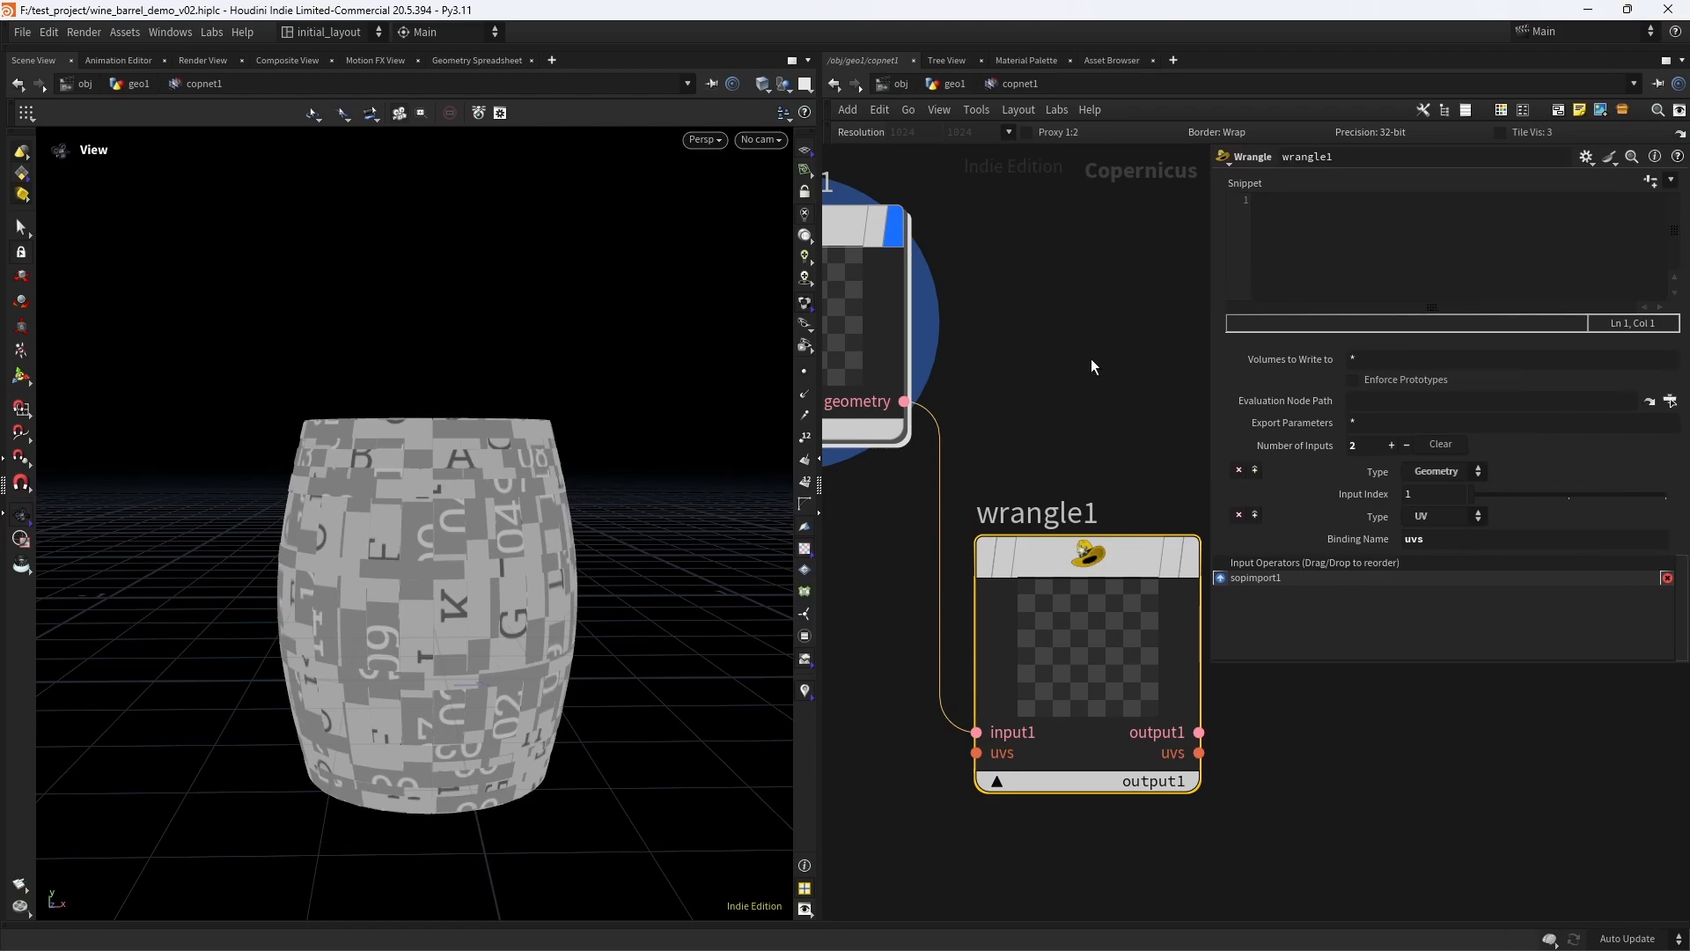
pyautogui.scroll(-3, 1091, 366)
pyautogui.scroll(2, 1091, 423)
pyautogui.moveTo(1052, 604); pyautogui.dragTo(1074, 546)
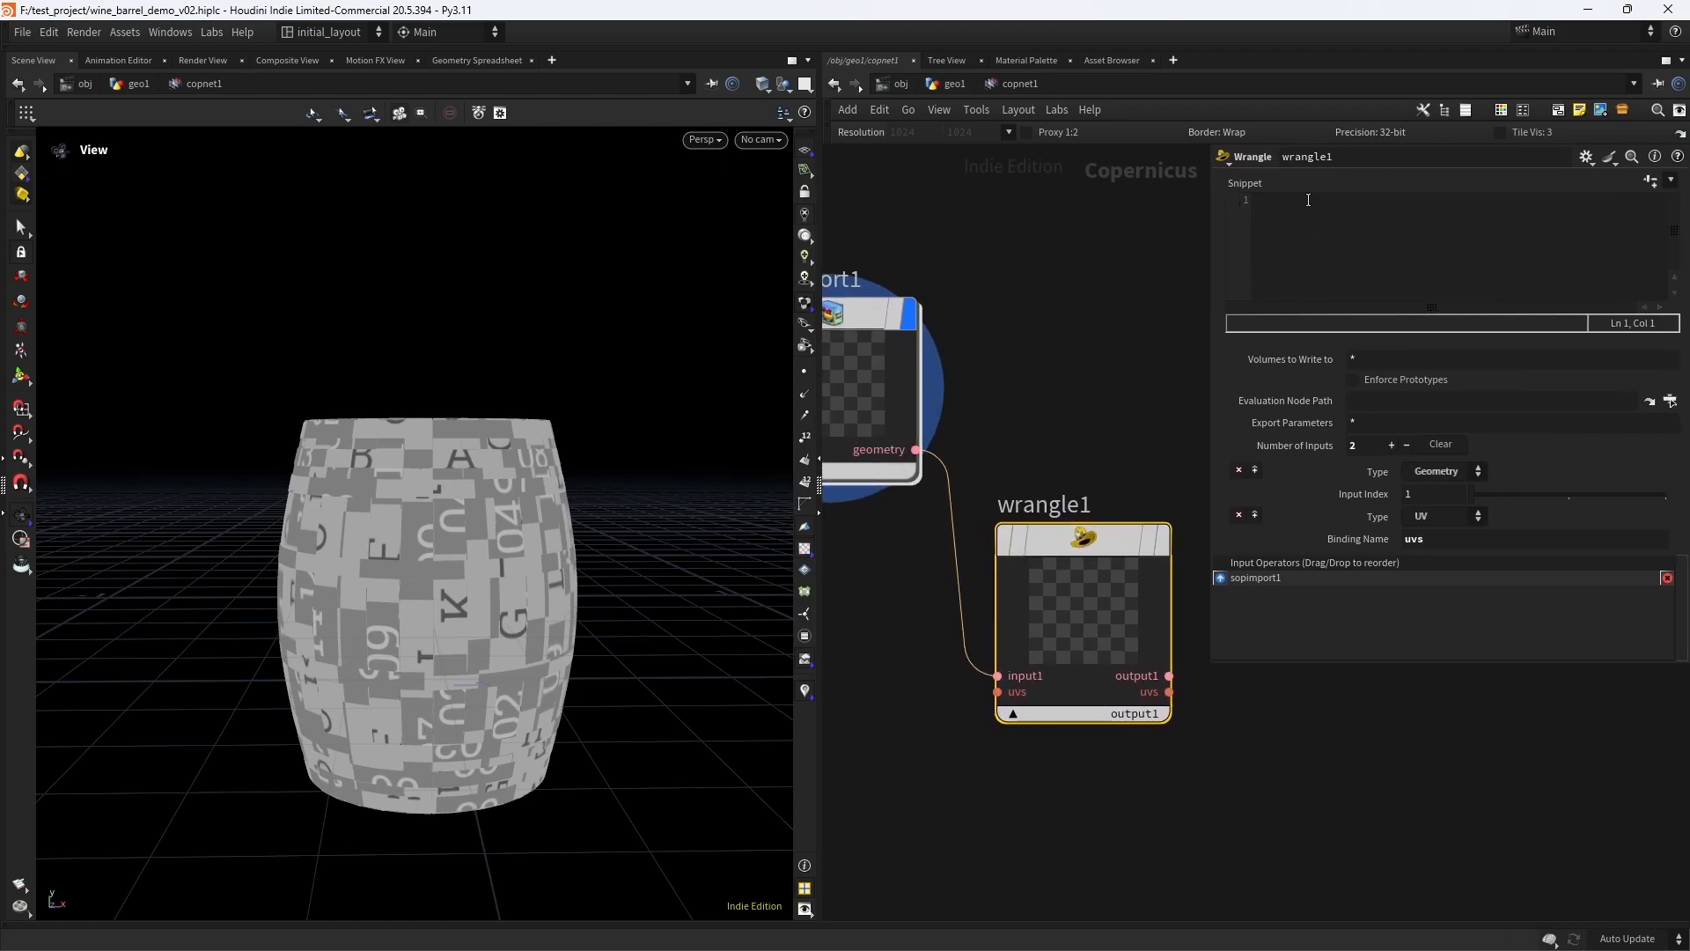
pyautogui.scroll(2, 1067, 377)
pyautogui.scroll(-1, 1106, 417)
pyautogui.moveTo(1105, 420); pyautogui.dragTo(1065, 455, button='middle')
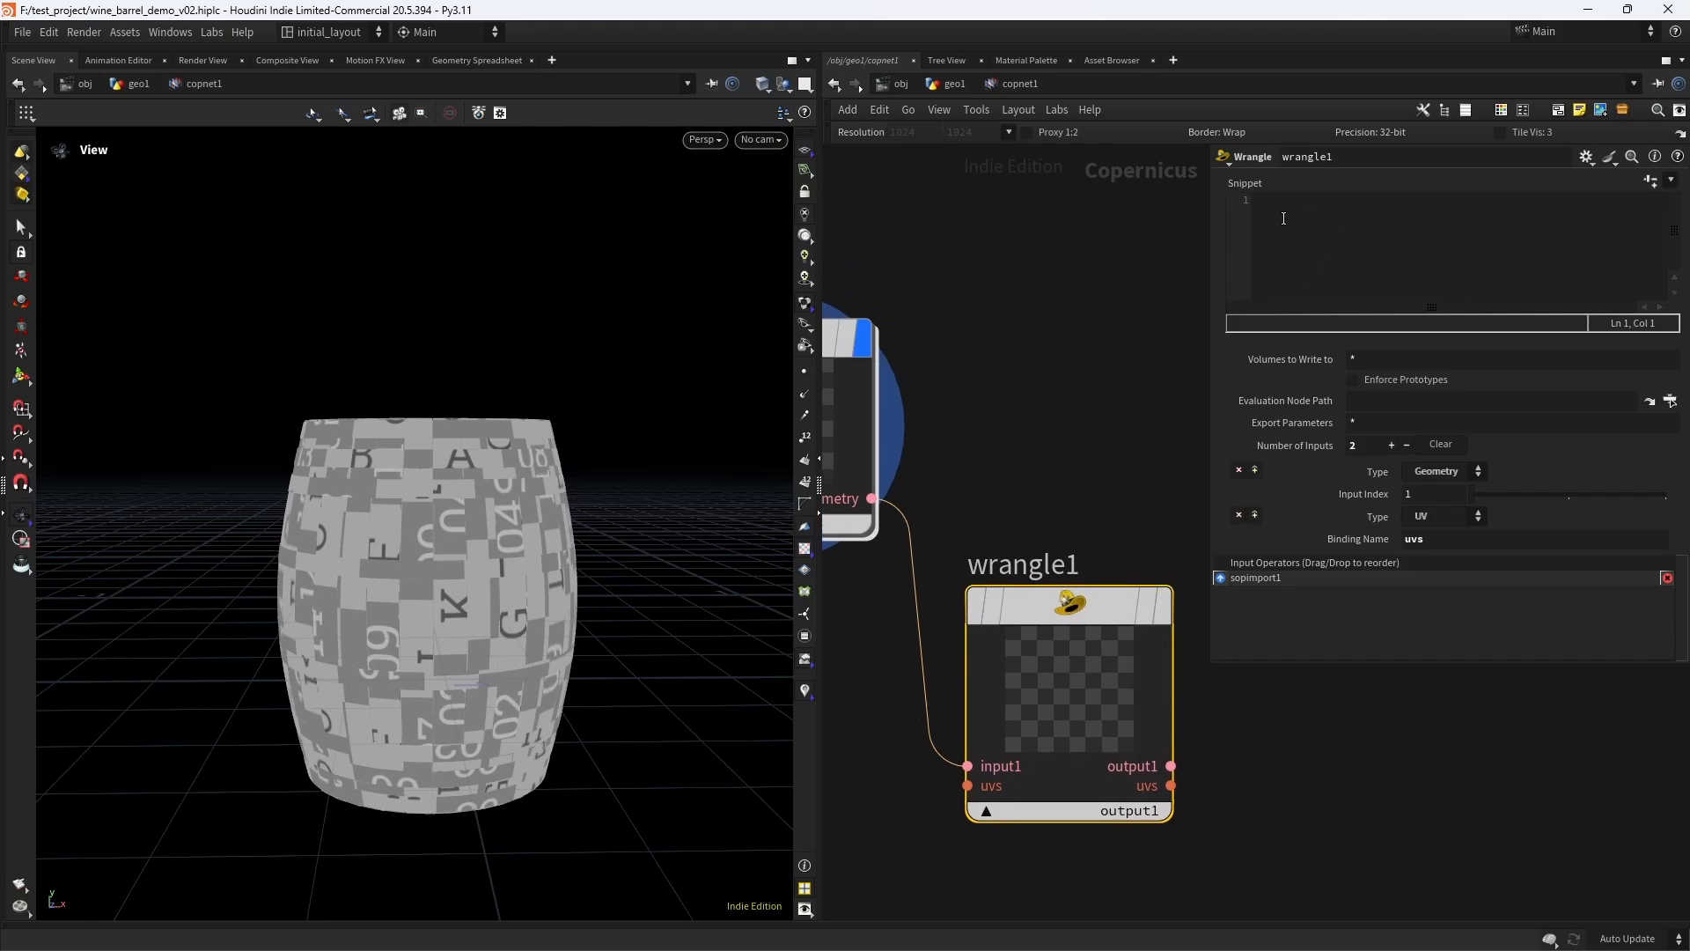
pyautogui.scroll(-3, 1130, 386)
pyautogui.scroll(2, 1116, 391)
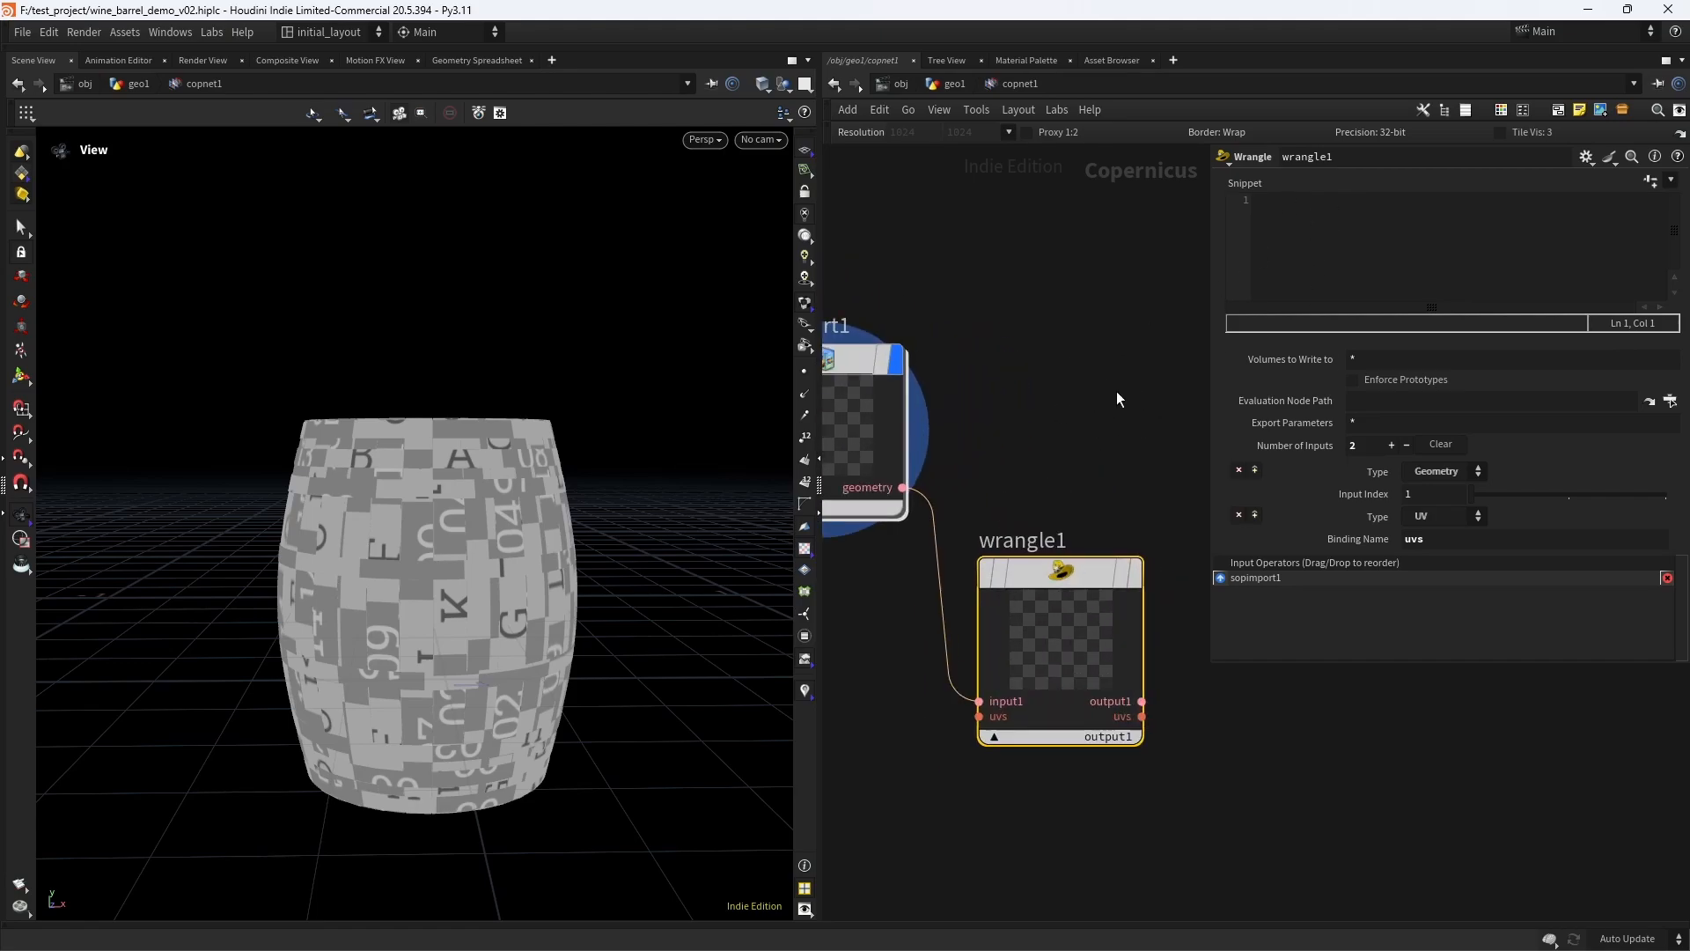
# - Start the Wrangle's snippet with the line vector uv = relbbox(0,v@P);
pyautogui.click(1344, 222)
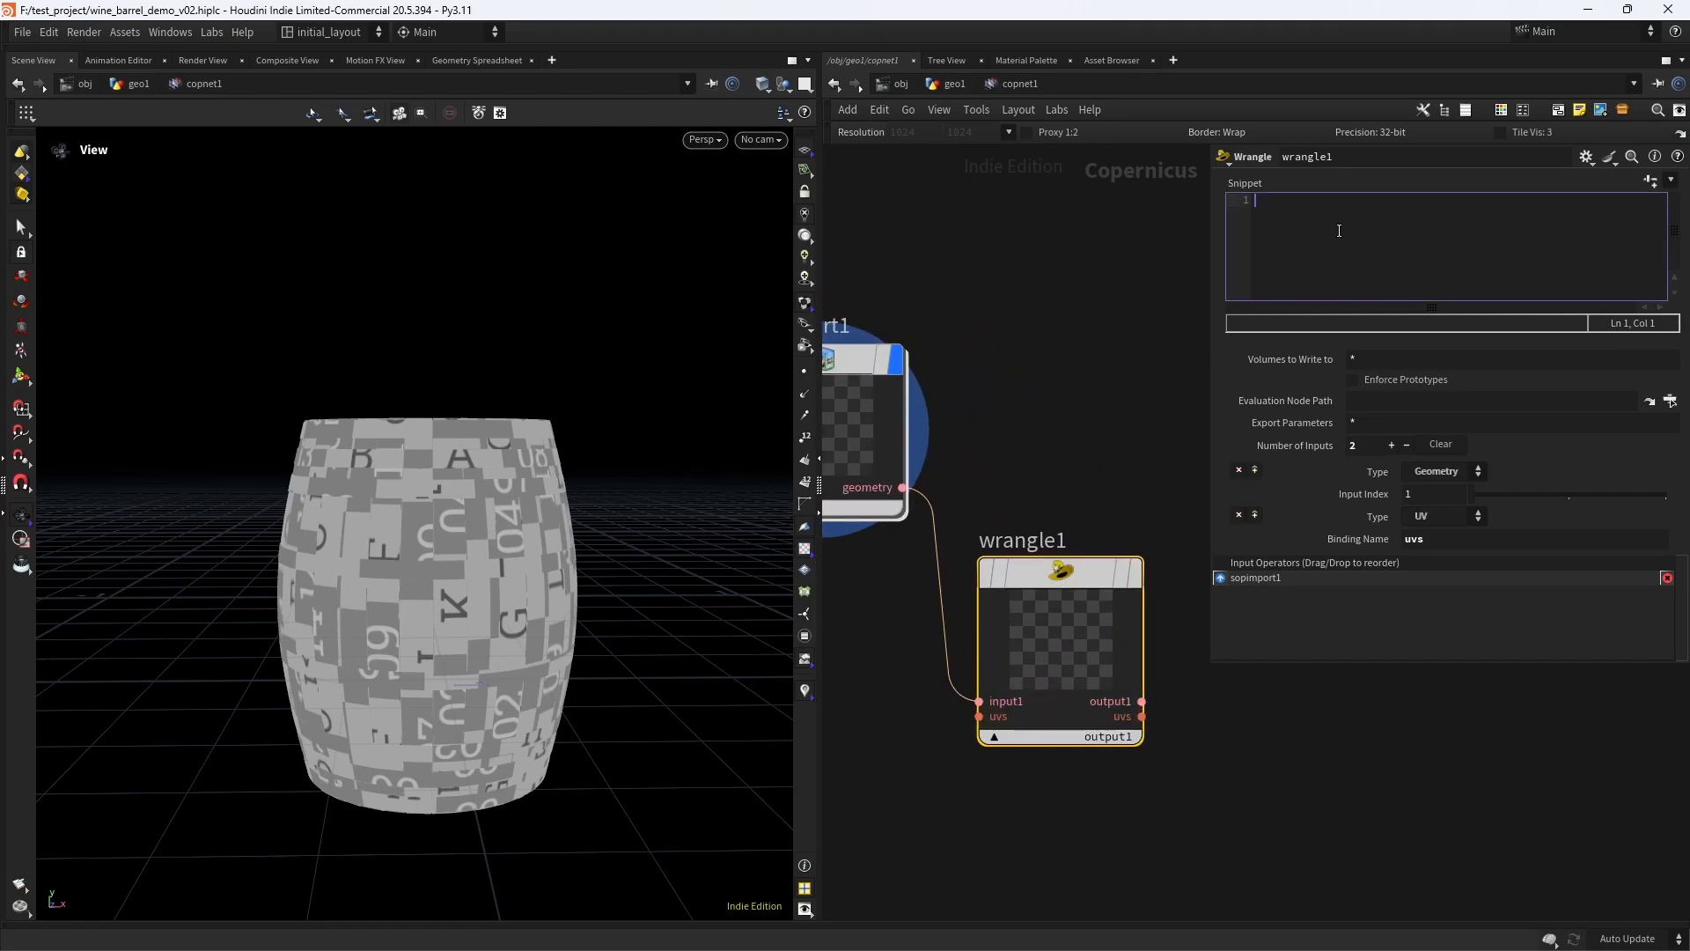
pyautogui.write('vector u')
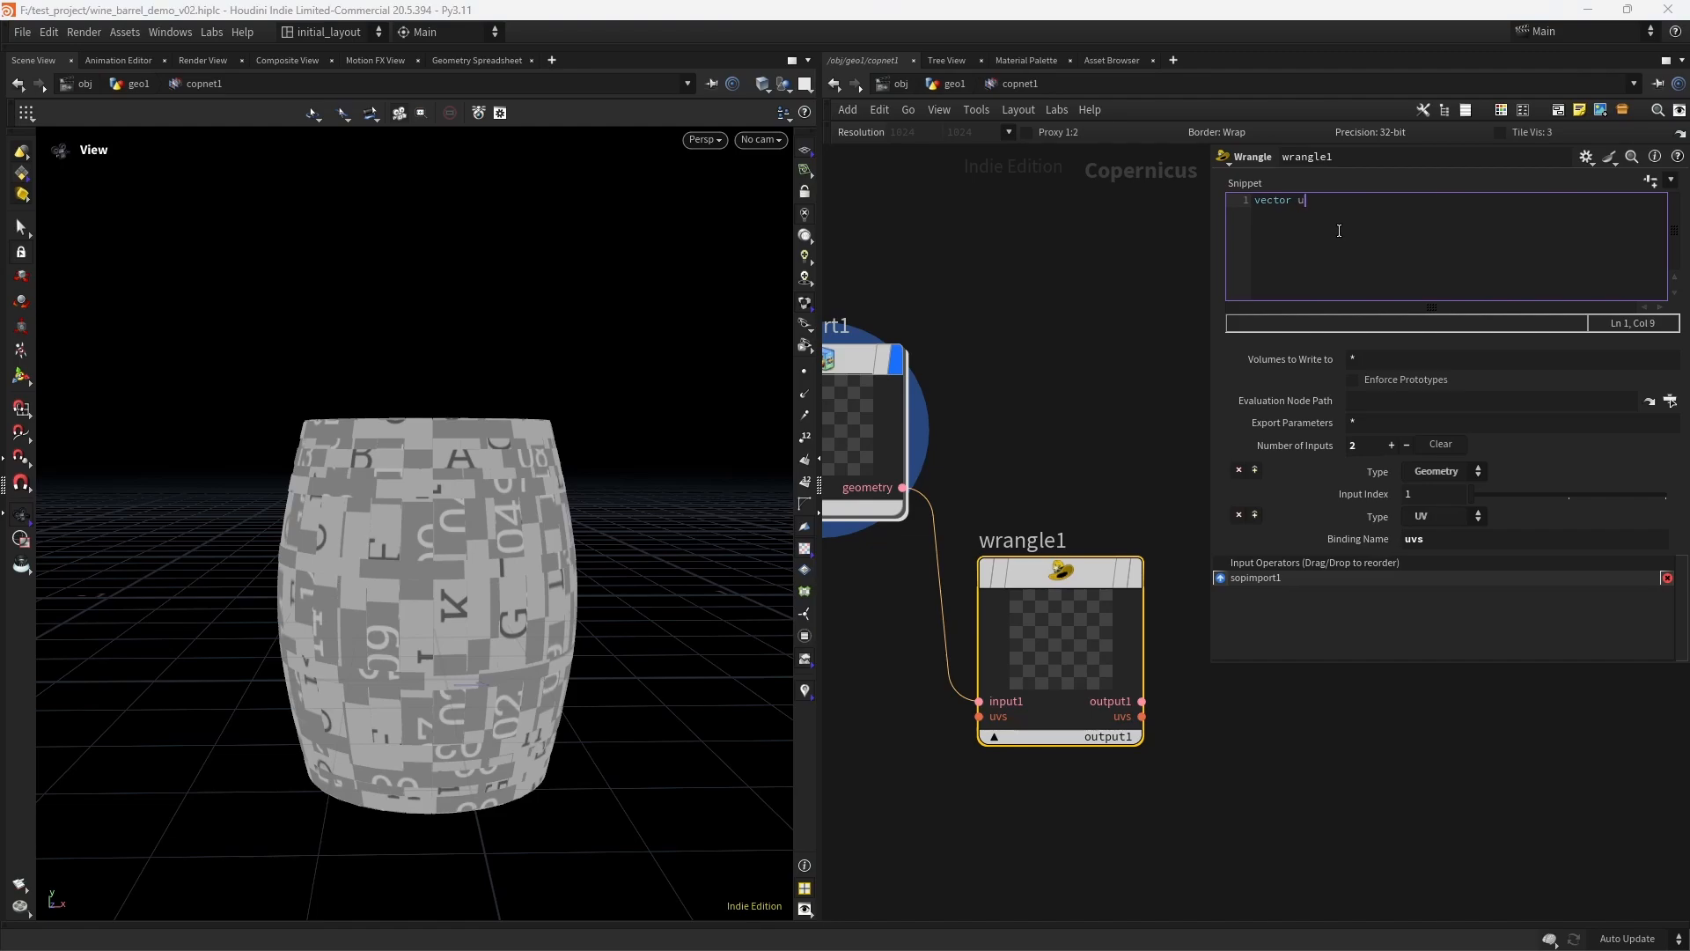
pyautogui.write('v = relbbox(0,v')
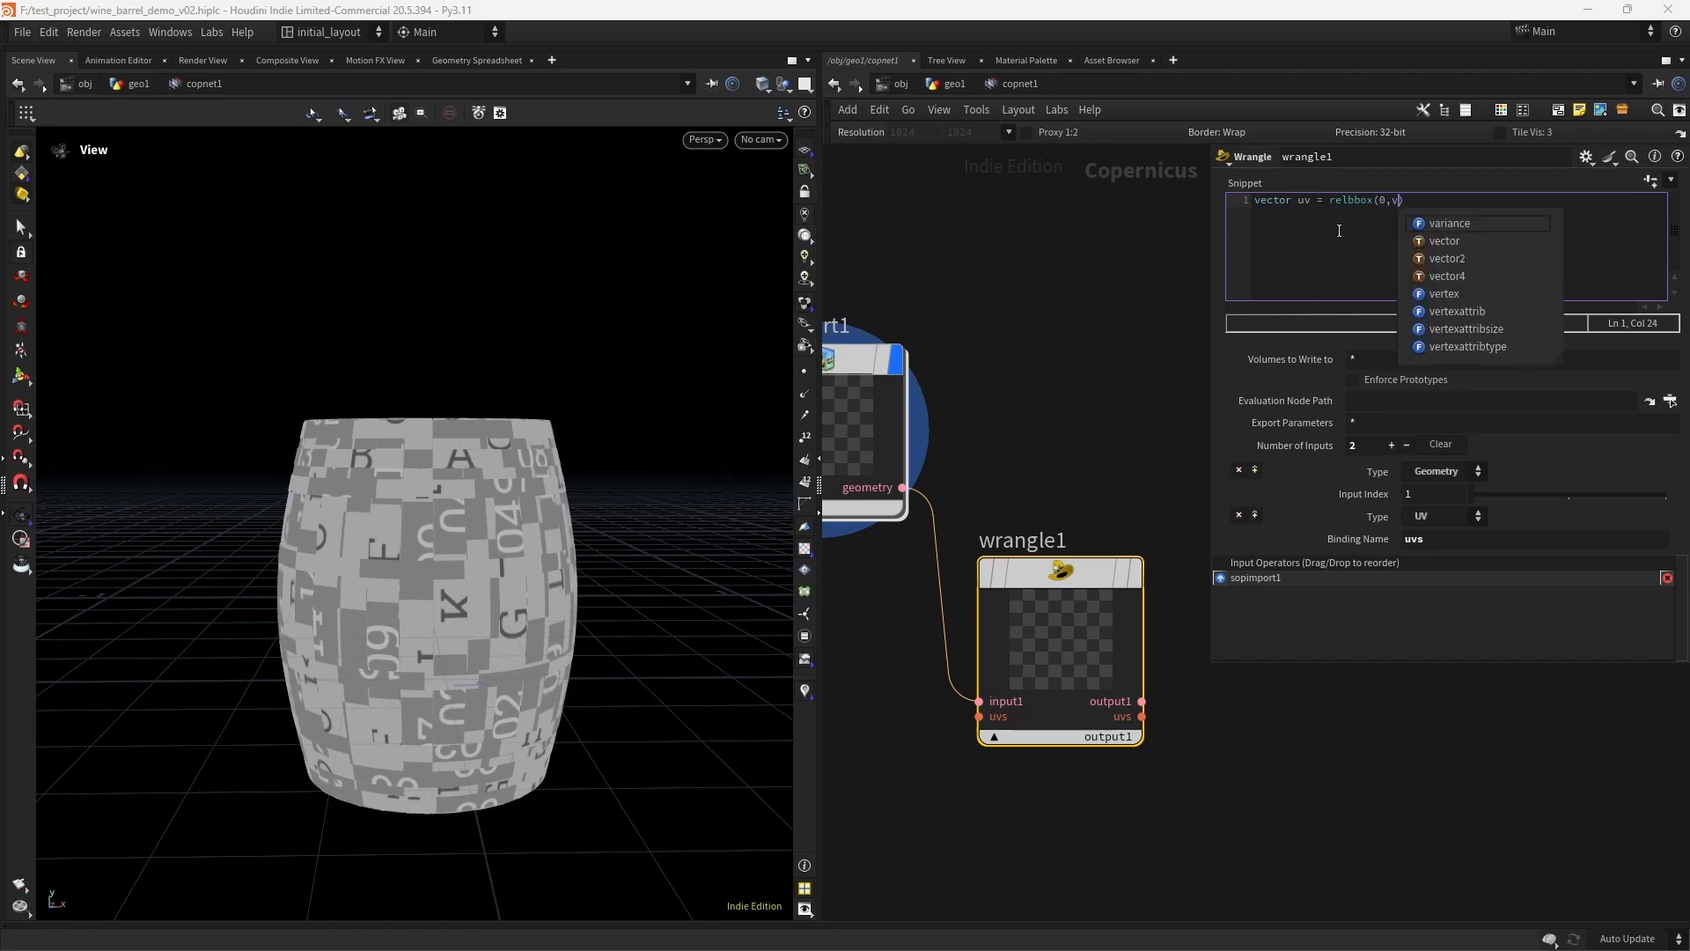
pyautogui.write('@P)')
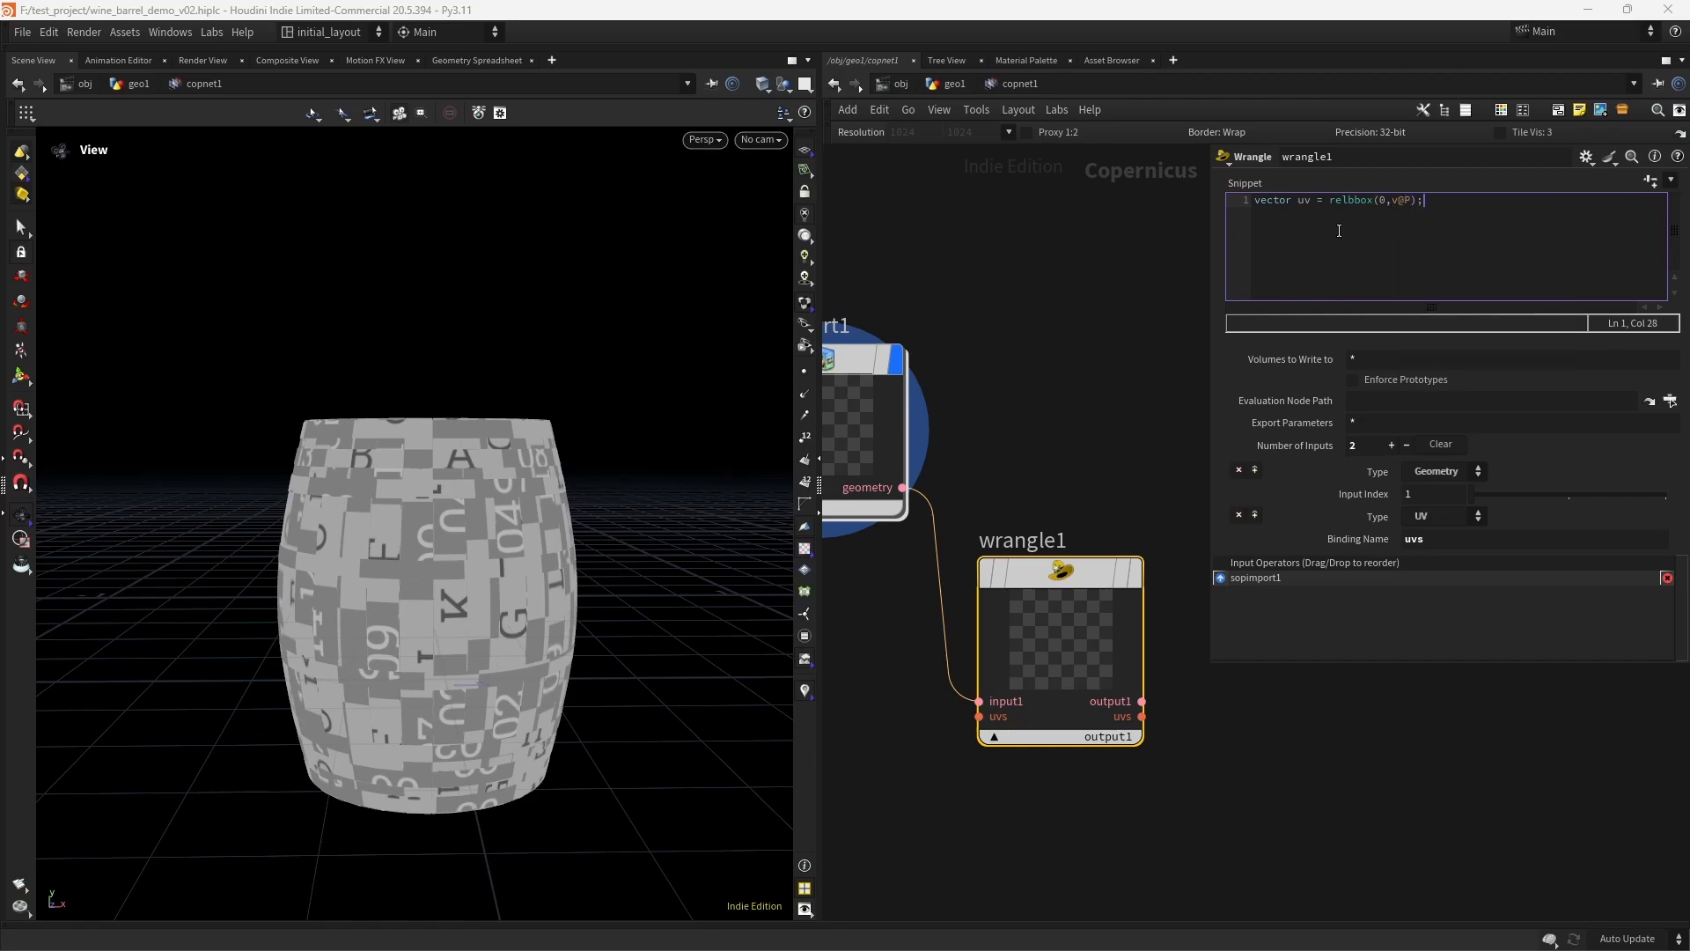
pyautogui.write(';')
pyautogui.press('Return')
# - Zero the vector's third component in the snippet with uv.z = 0.0; followed by a blank line
pyautogui.write('uv.z = 0.0;')
pyautogui.press('Return')
pyautogui.press('Return')
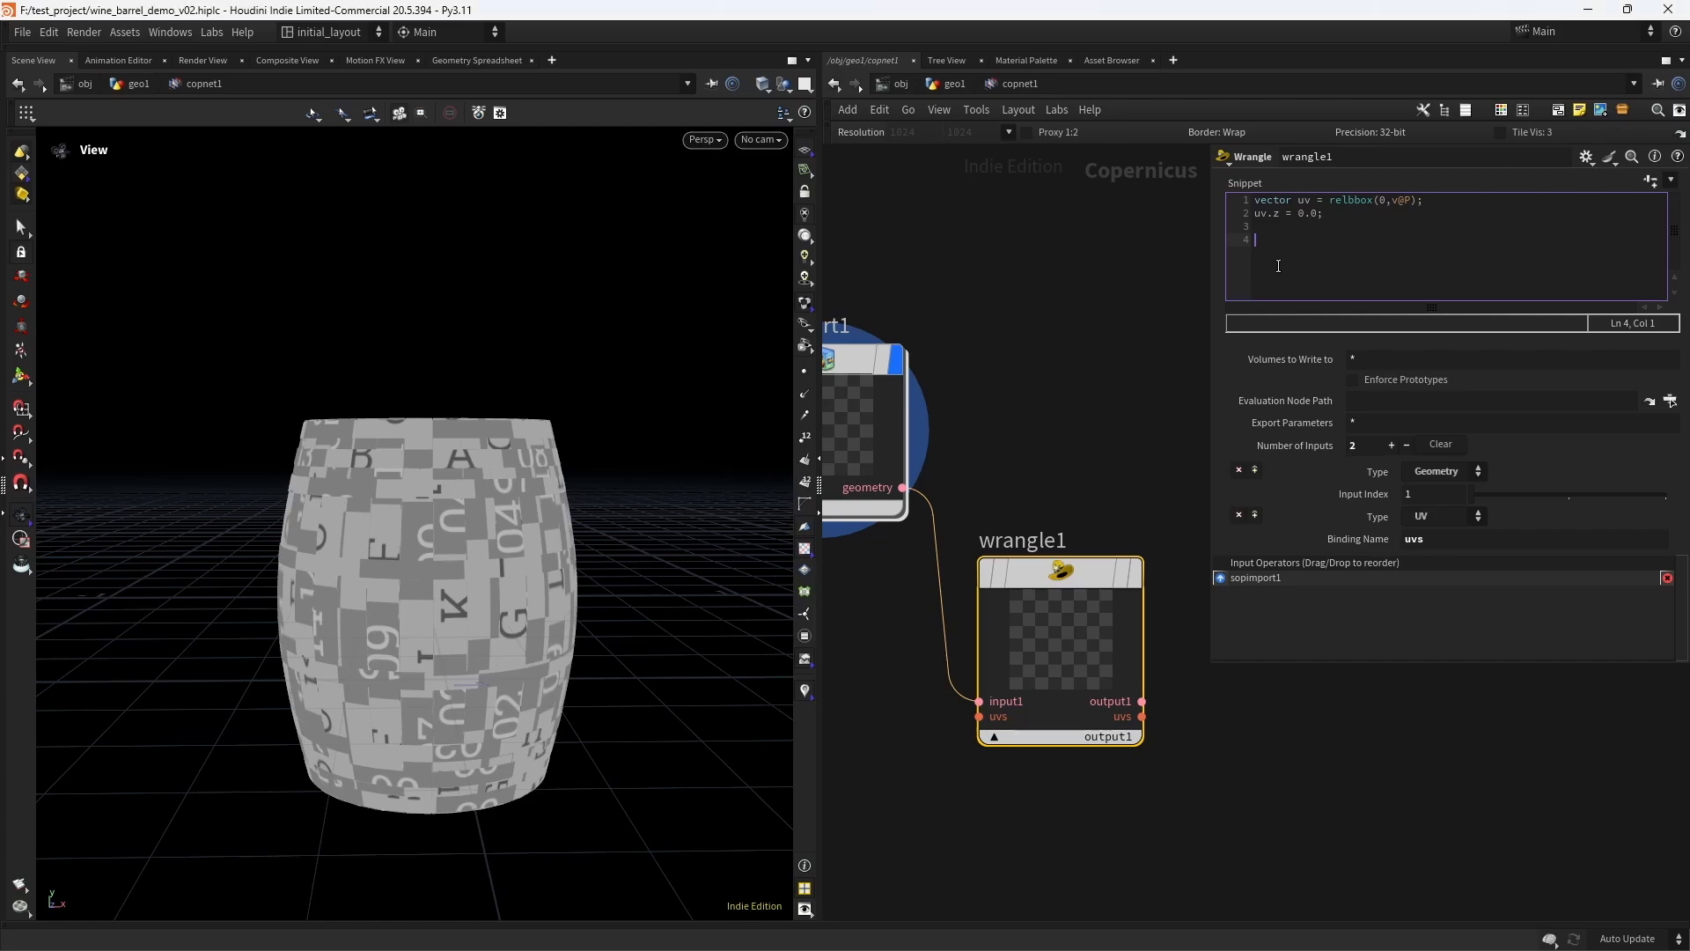
# - Write the vector's first two components to the UV layer with v@uvs = set(uv.x,uv.y); on line 4
pyautogui.write('v@uvs')
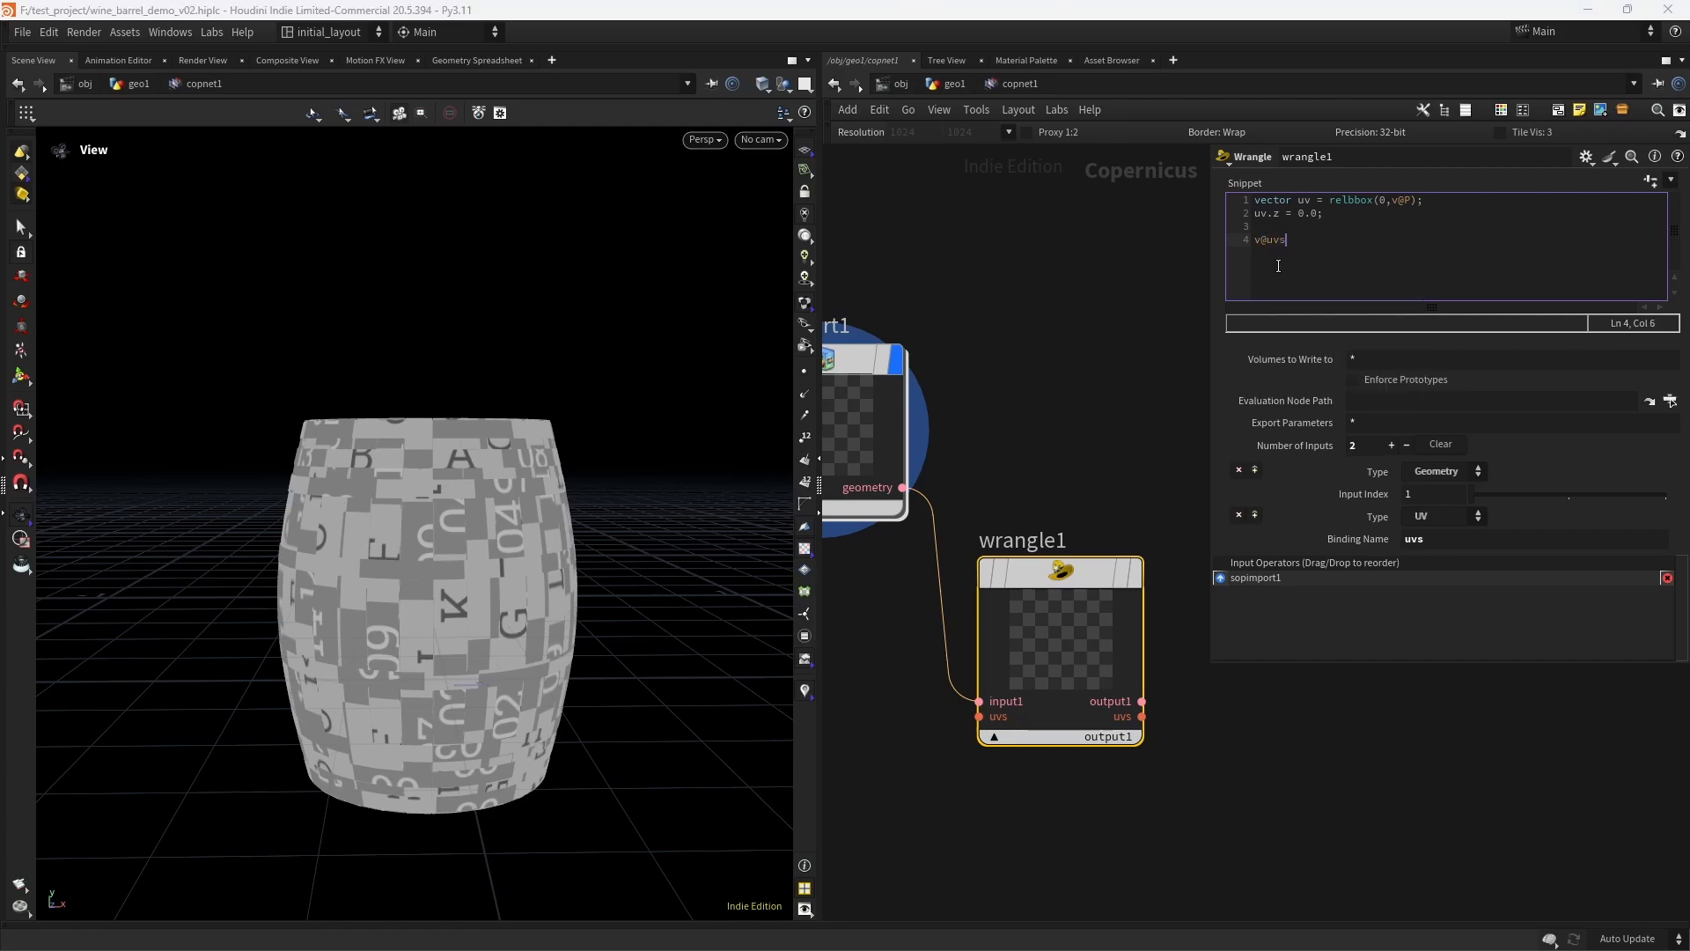
pyautogui.write(' = set()')
pyautogui.press('Left')
pyautogui.write('uv.x')
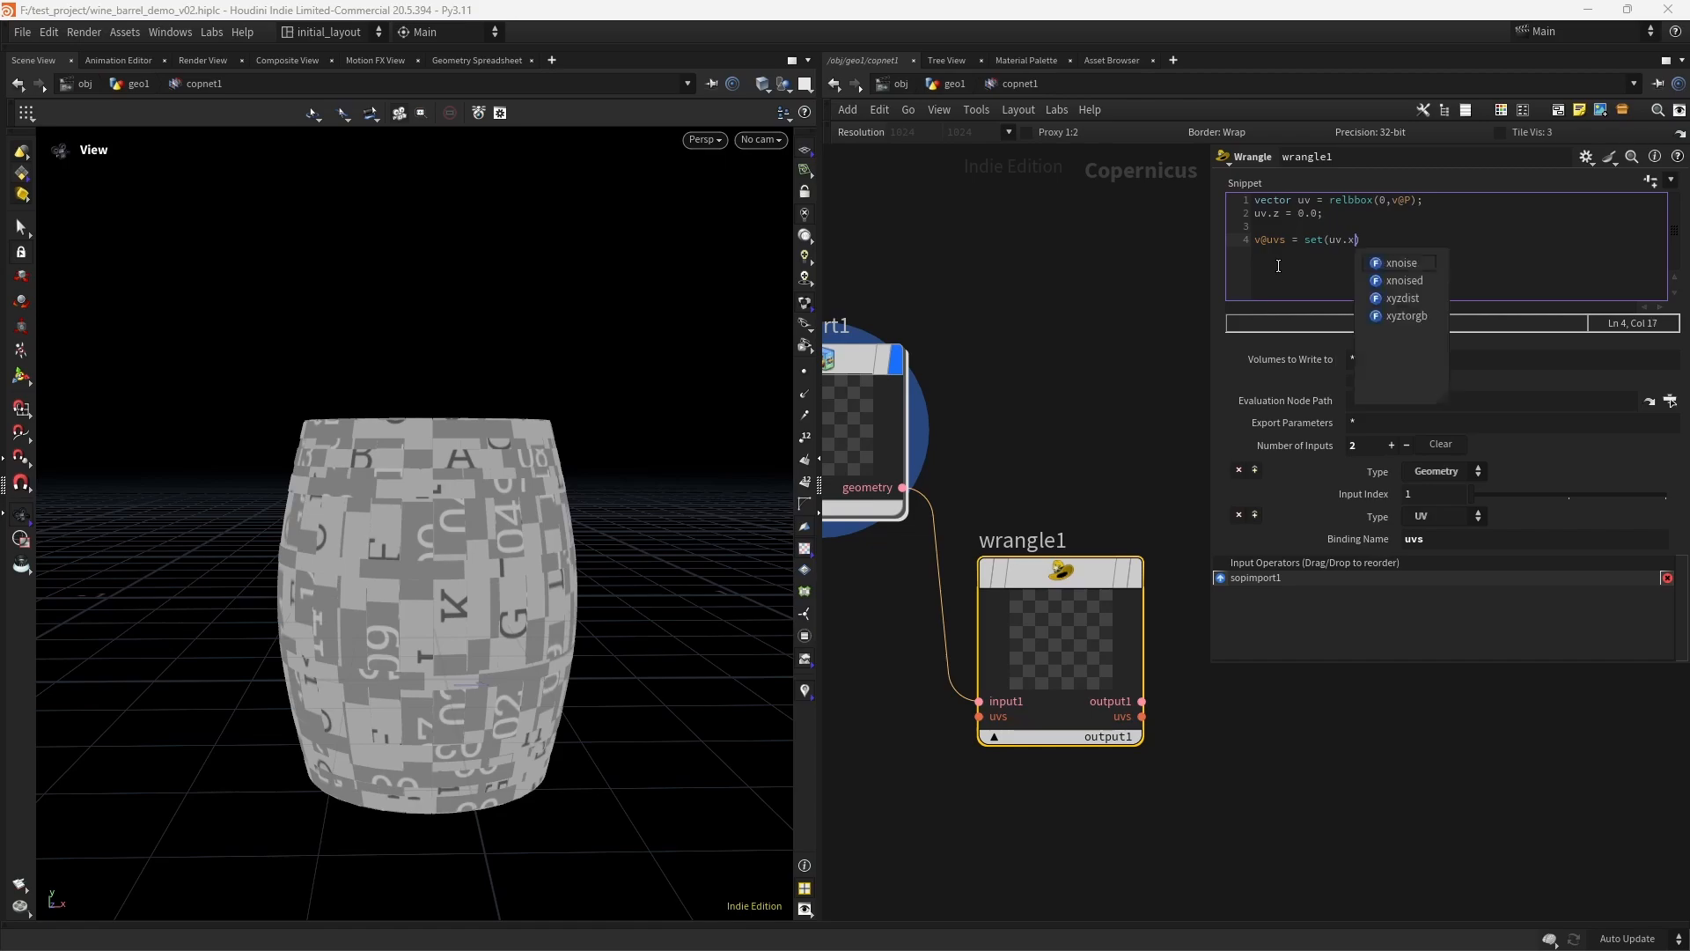
pyautogui.write(',uv.')
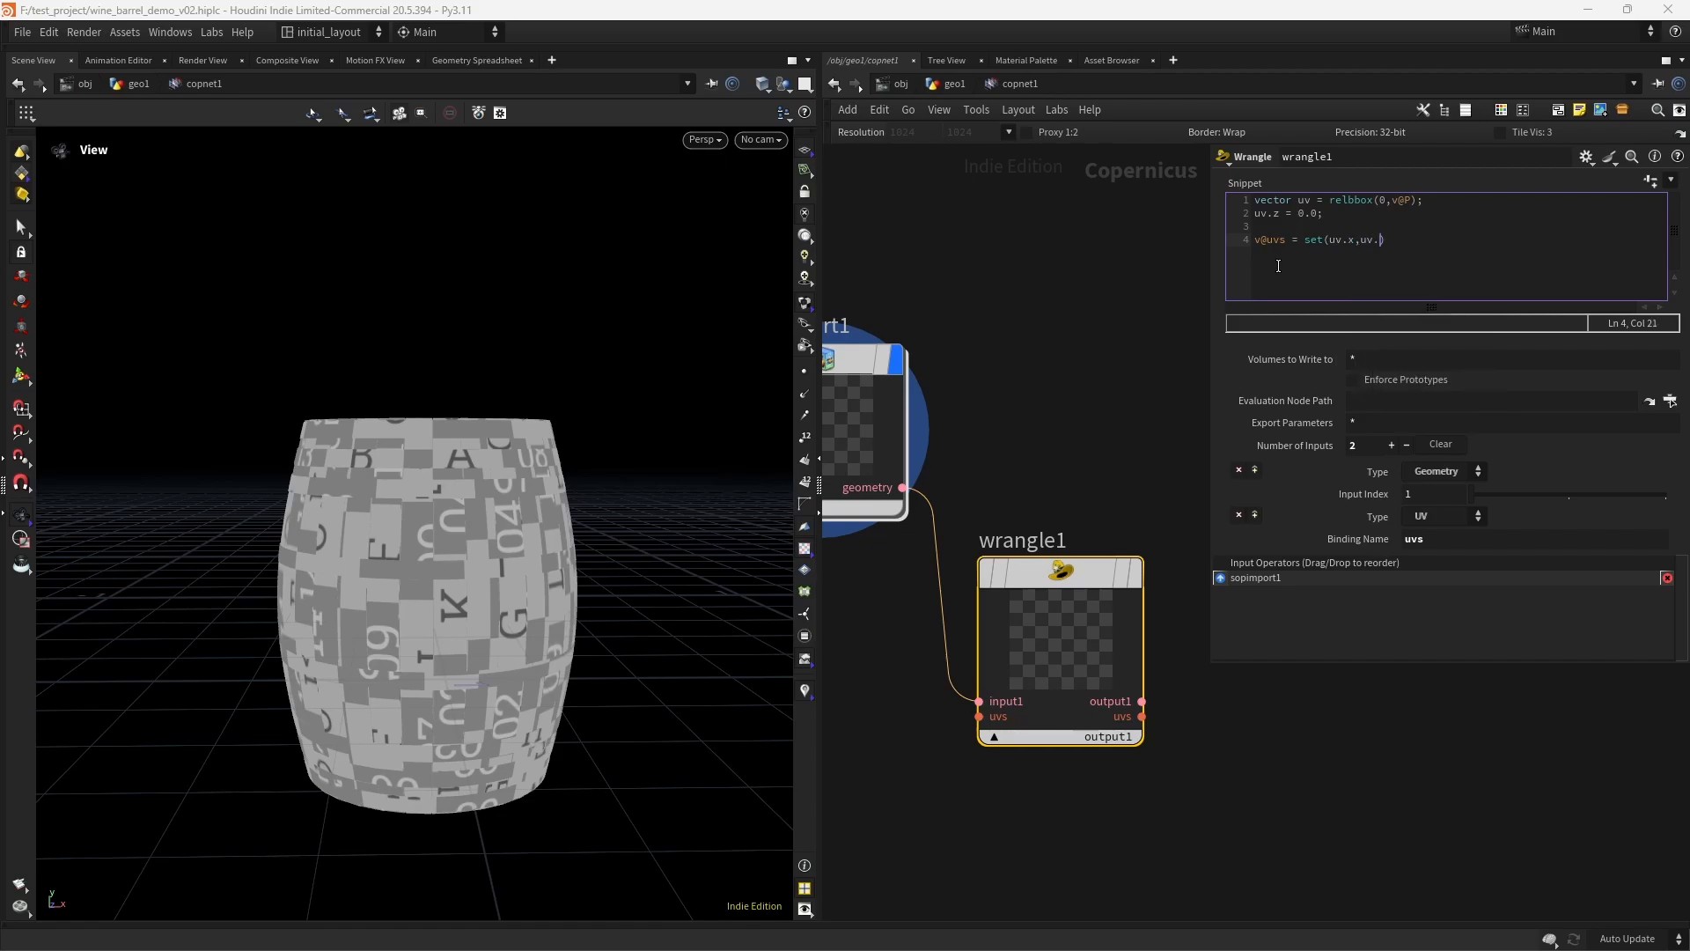
pyautogui.write('y);')
# - Display the Wrangle node with its uvs output in the viewport and save the scene
pyautogui.click(1133, 572)
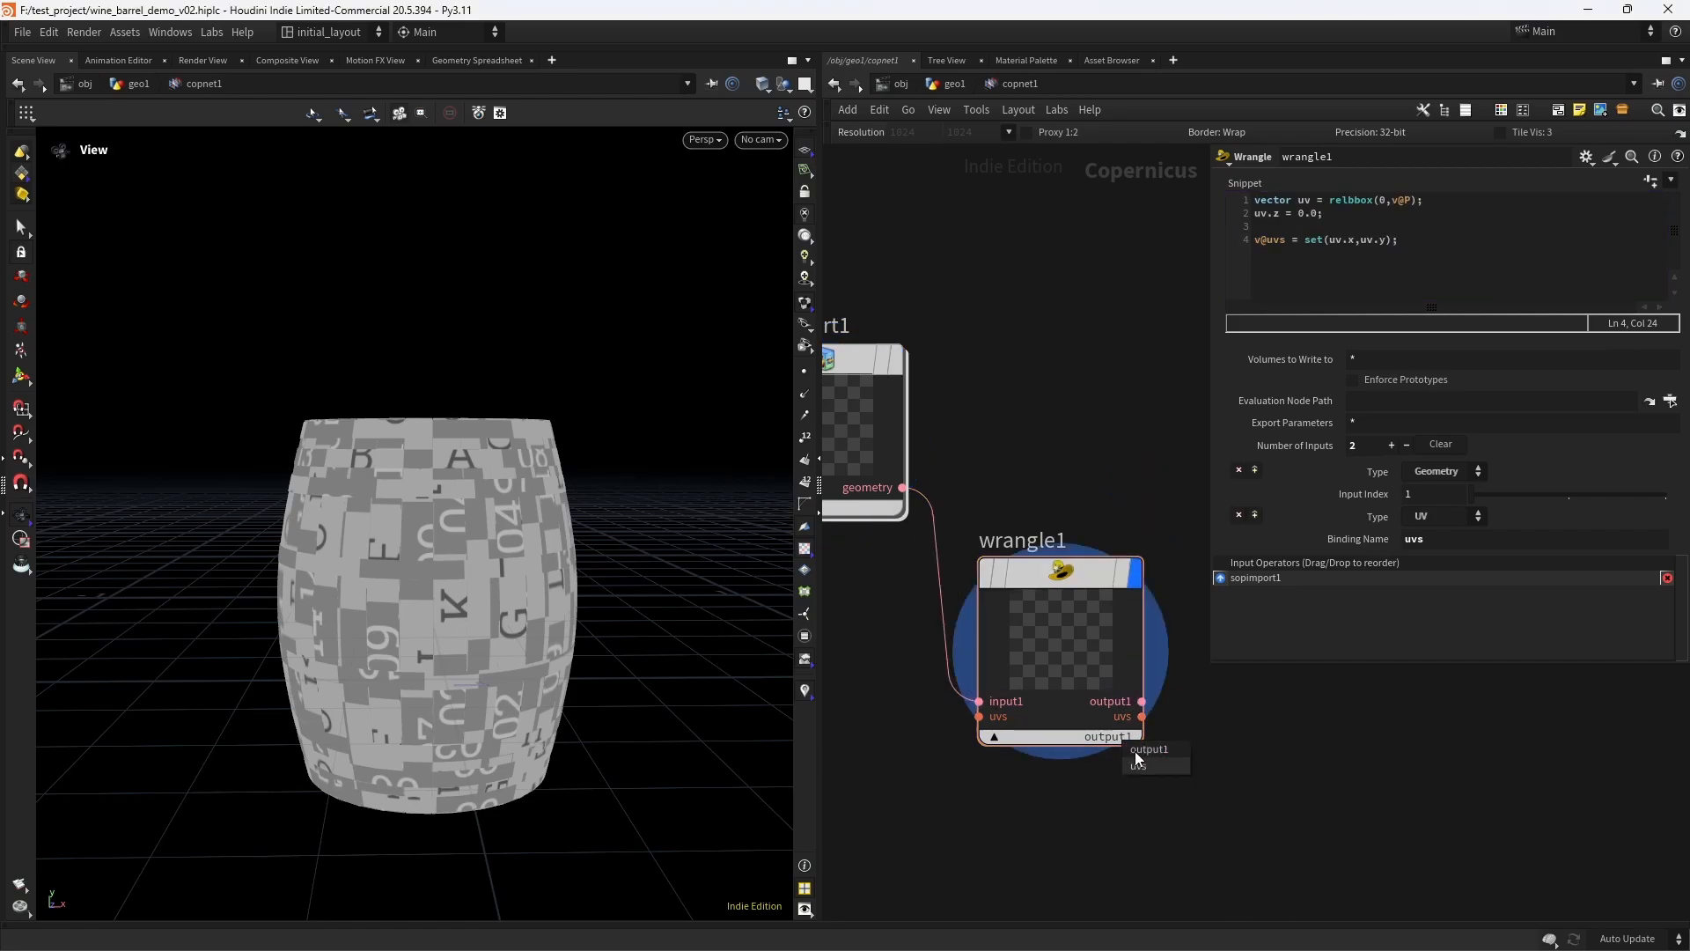
pyautogui.click(1138, 765)
pyautogui.scroll(-3, 558, 571)
pyautogui.scroll(2, 493, 572)
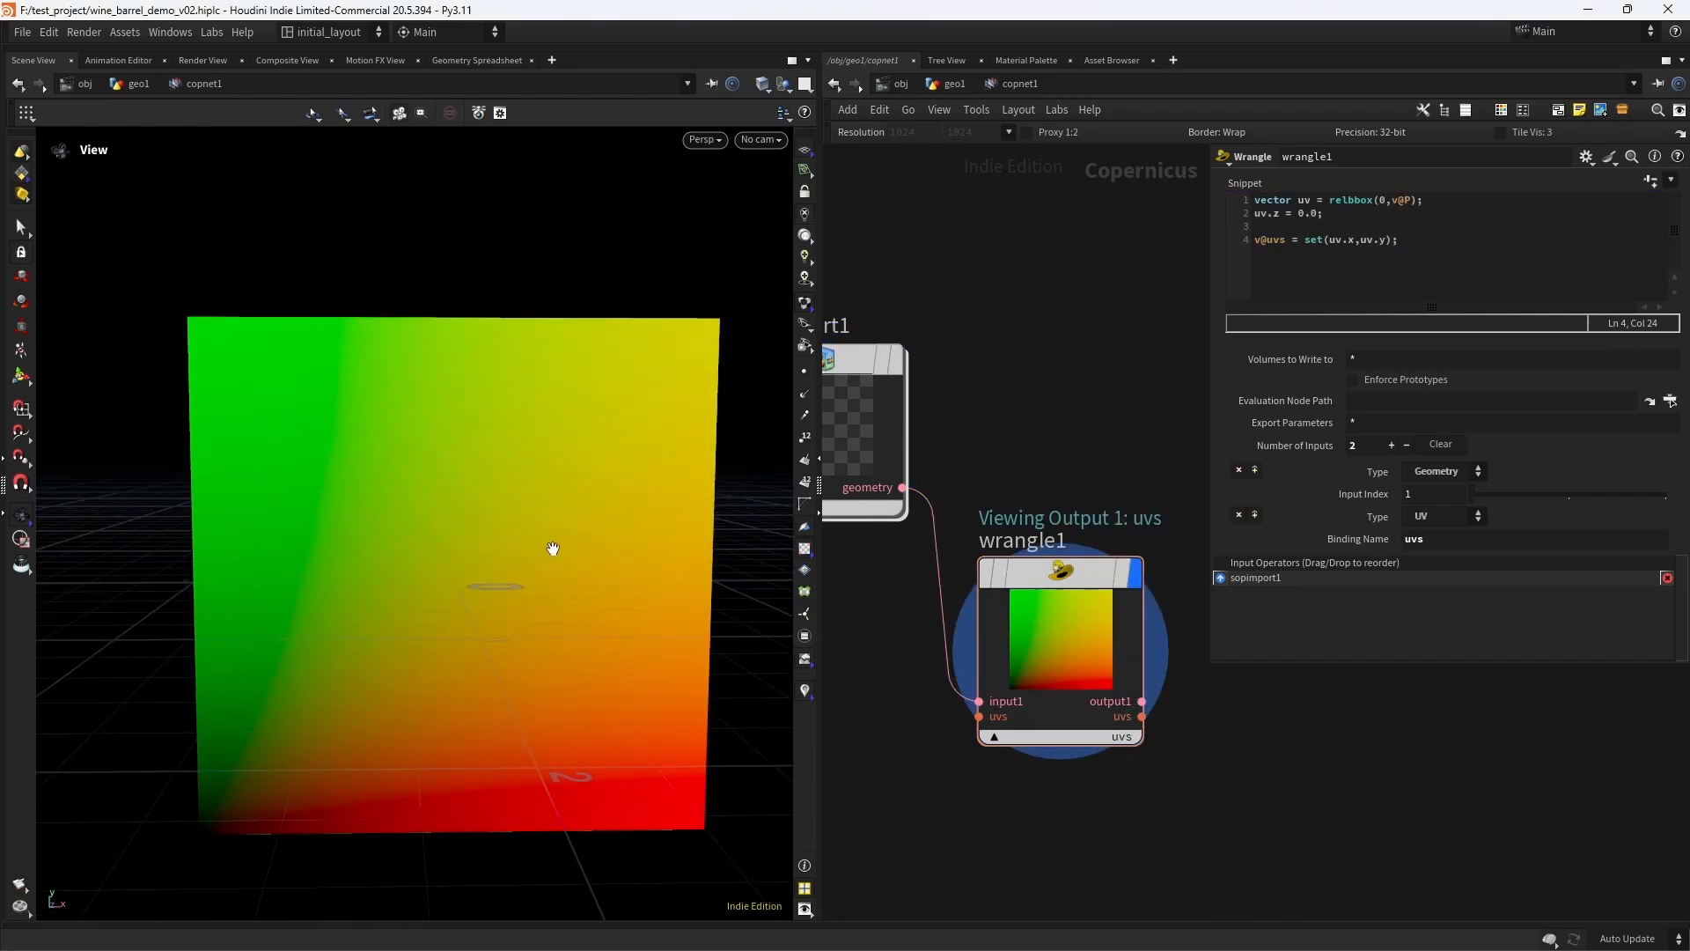
pyautogui.hotkey('ctrl', 's')
pyautogui.scroll(-2, 559, 572)
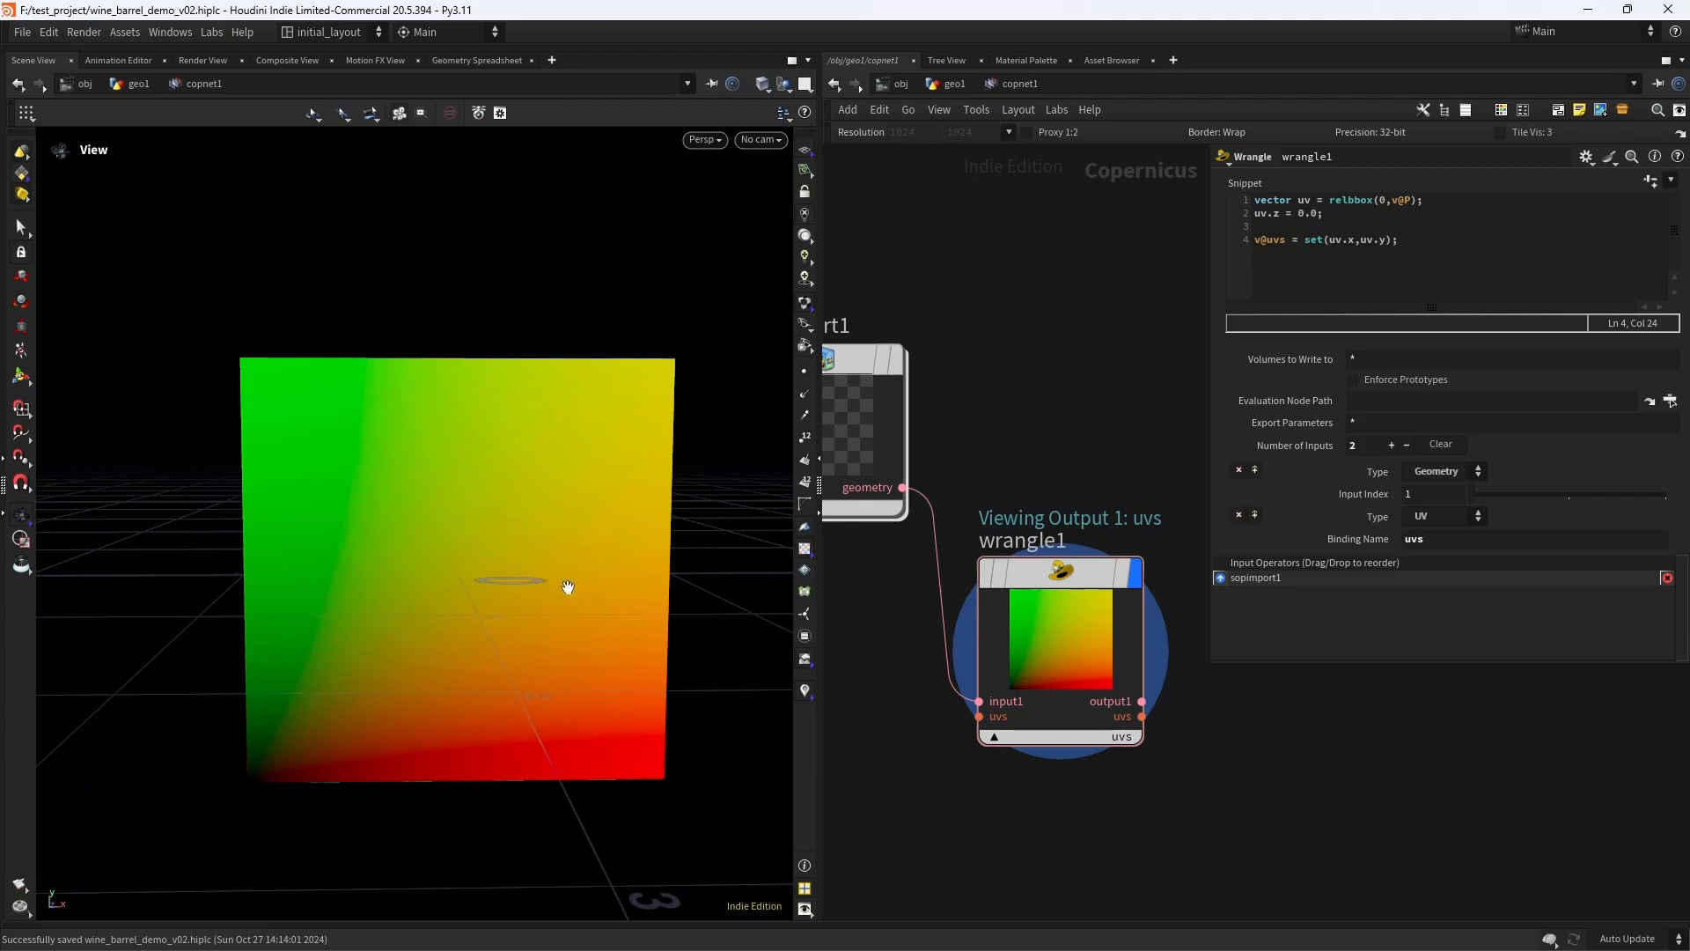
pyautogui.moveTo(487, 553); pyautogui.dragTo(528, 574, button='right')
# - Move the Wrangle node slightly up and farther from the SOP Import node
pyautogui.moveTo(1020, 786); pyautogui.dragTo(968, 764, button='middle')
pyautogui.scroll(-3, 977, 765)
pyautogui.scroll(2, 1017, 777)
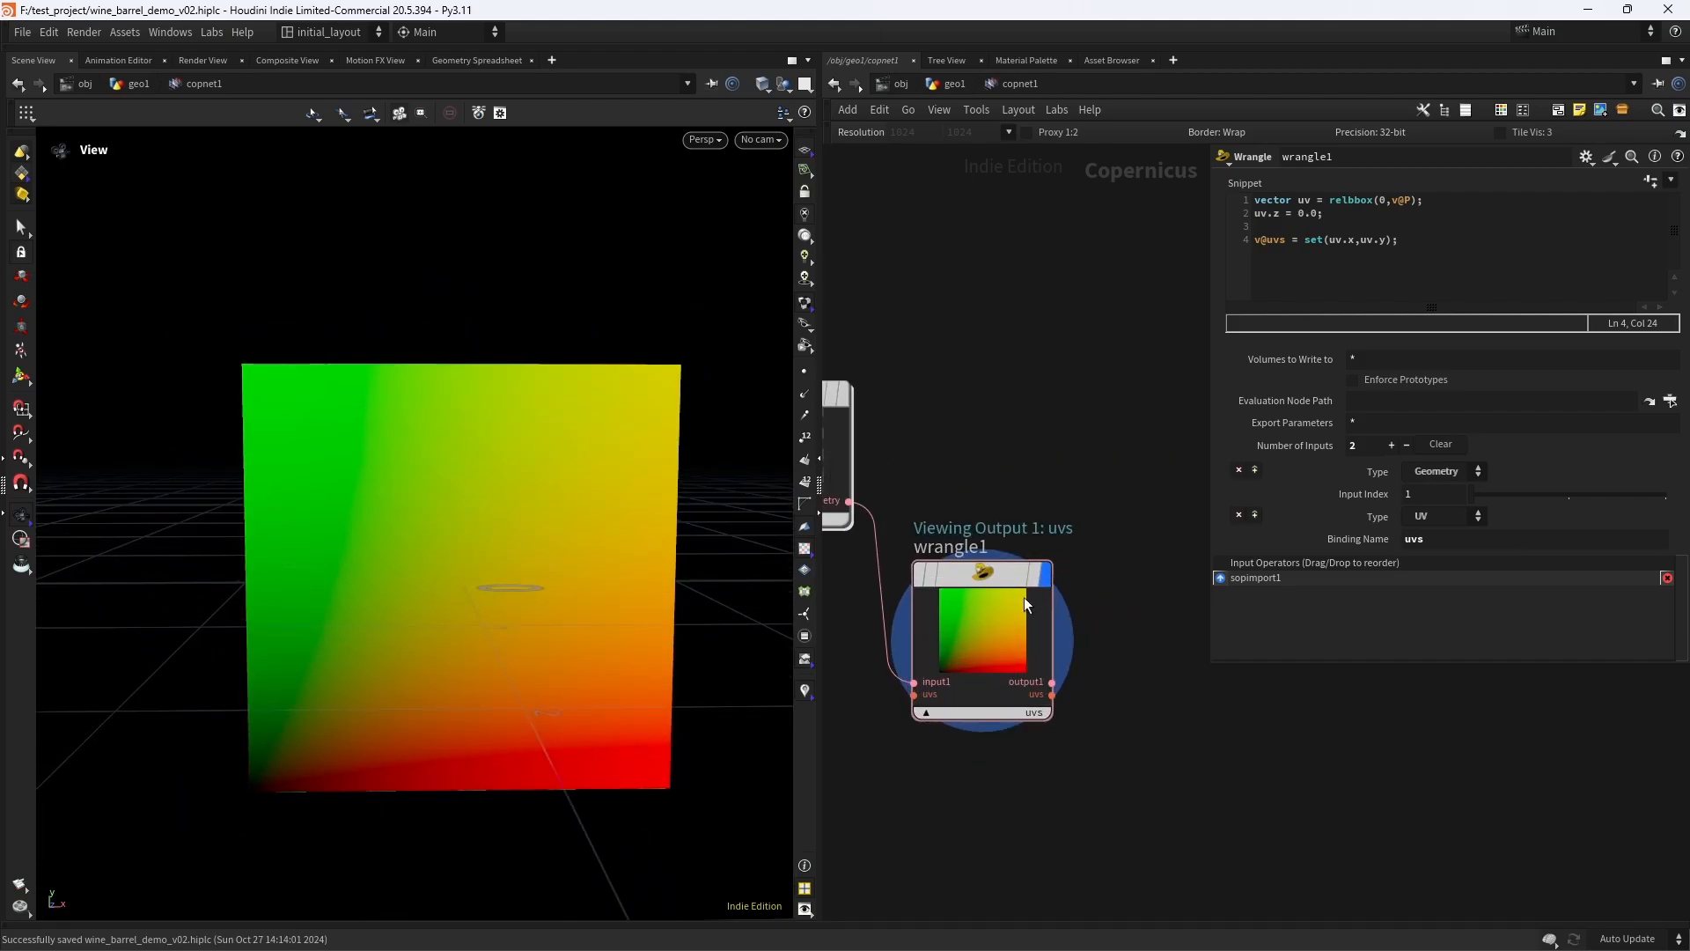
pyautogui.moveTo(1023, 597); pyautogui.dragTo(1065, 579)
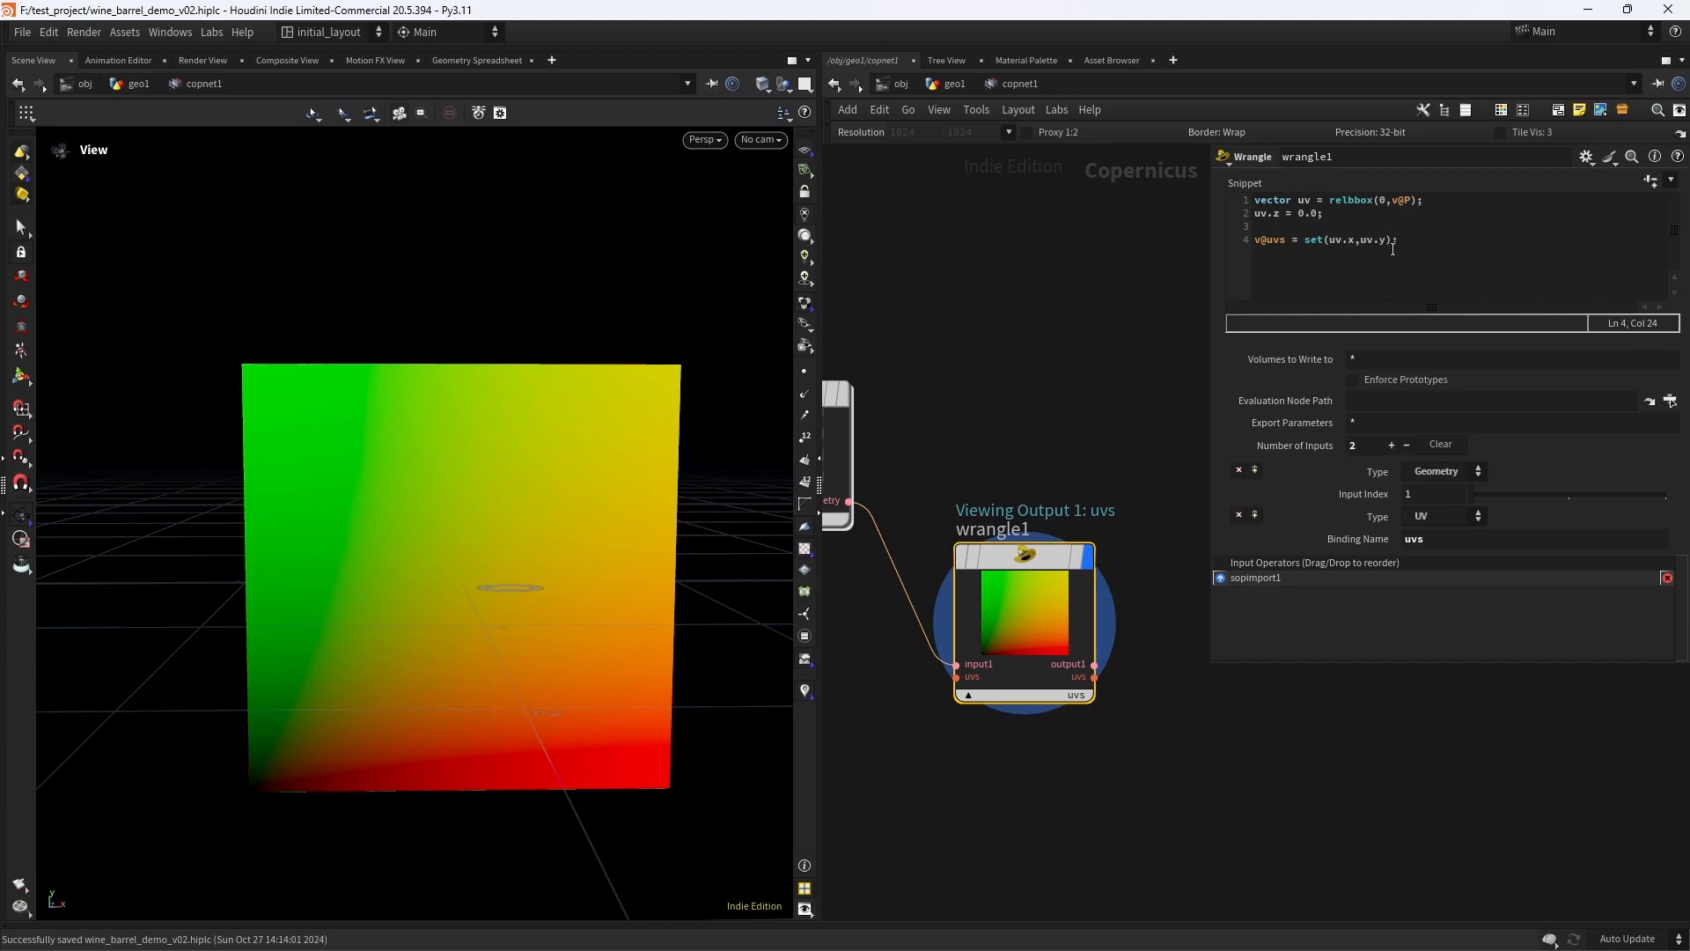
pyautogui.scroll(2, 1071, 407)
pyautogui.scroll(-4, 1088, 407)
pyautogui.moveTo(1095, 409)
pyautogui.mouseDown(button='middle')
pyautogui.moveTo(1048, 435)
pyautogui.moveTo(1097, 417)
pyautogui.mouseUp(button='middle')
pyautogui.scroll(3, 1070, 392)
pyautogui.scroll(-2, 1074, 393)
pyautogui.scroll(3, 1074, 418)
pyautogui.scroll(-3, 1103, 399)
pyautogui.scroll(3, 1104, 396)
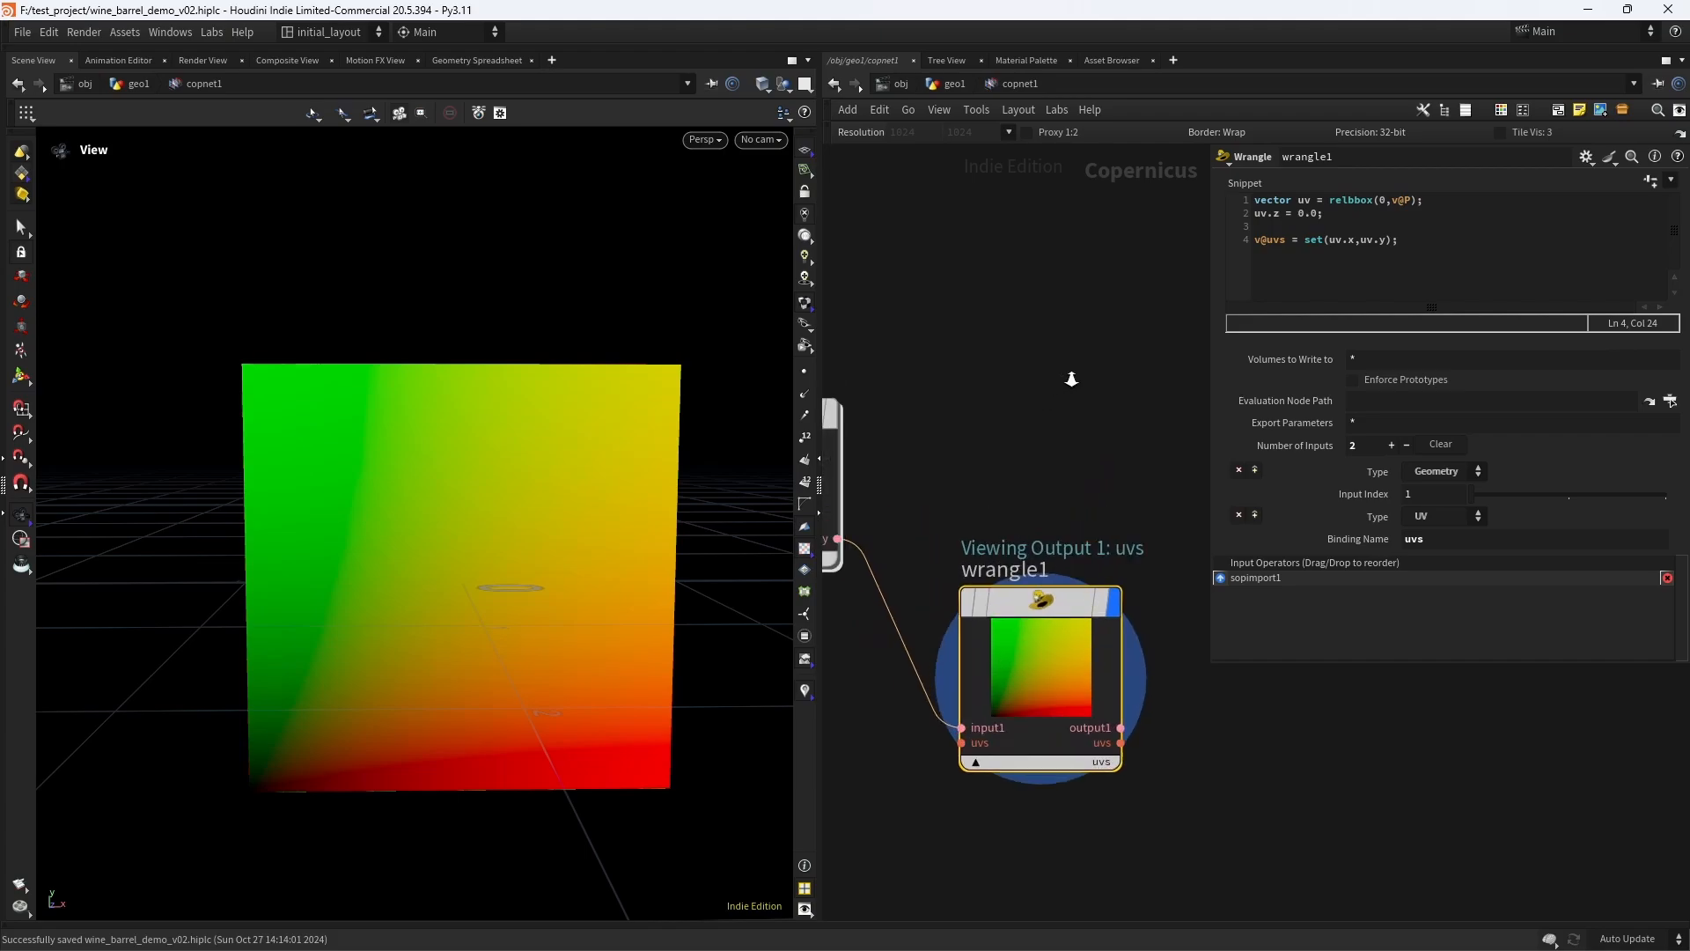
pyautogui.scroll(-3, 1104, 393)
pyautogui.scroll(2, 1127, 361)
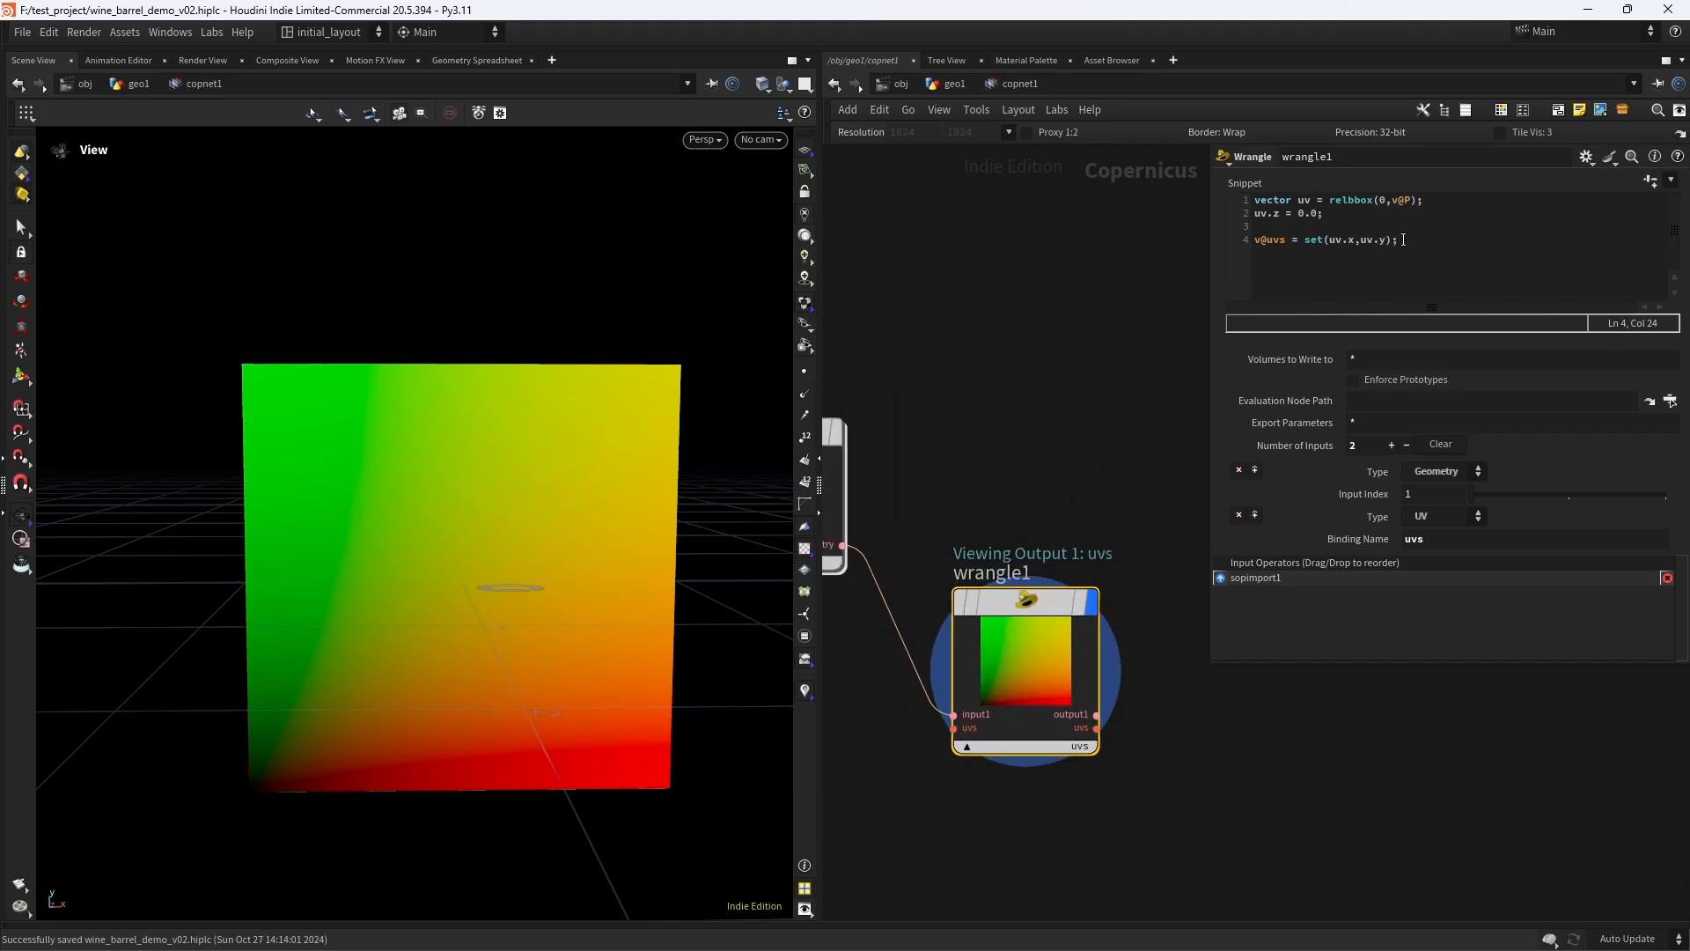
# - Replace the v@uvs line in the Wrangle's snippet with the declaration int uprim;
pyautogui.moveTo(1403, 238); pyautogui.dragTo(1231, 286)
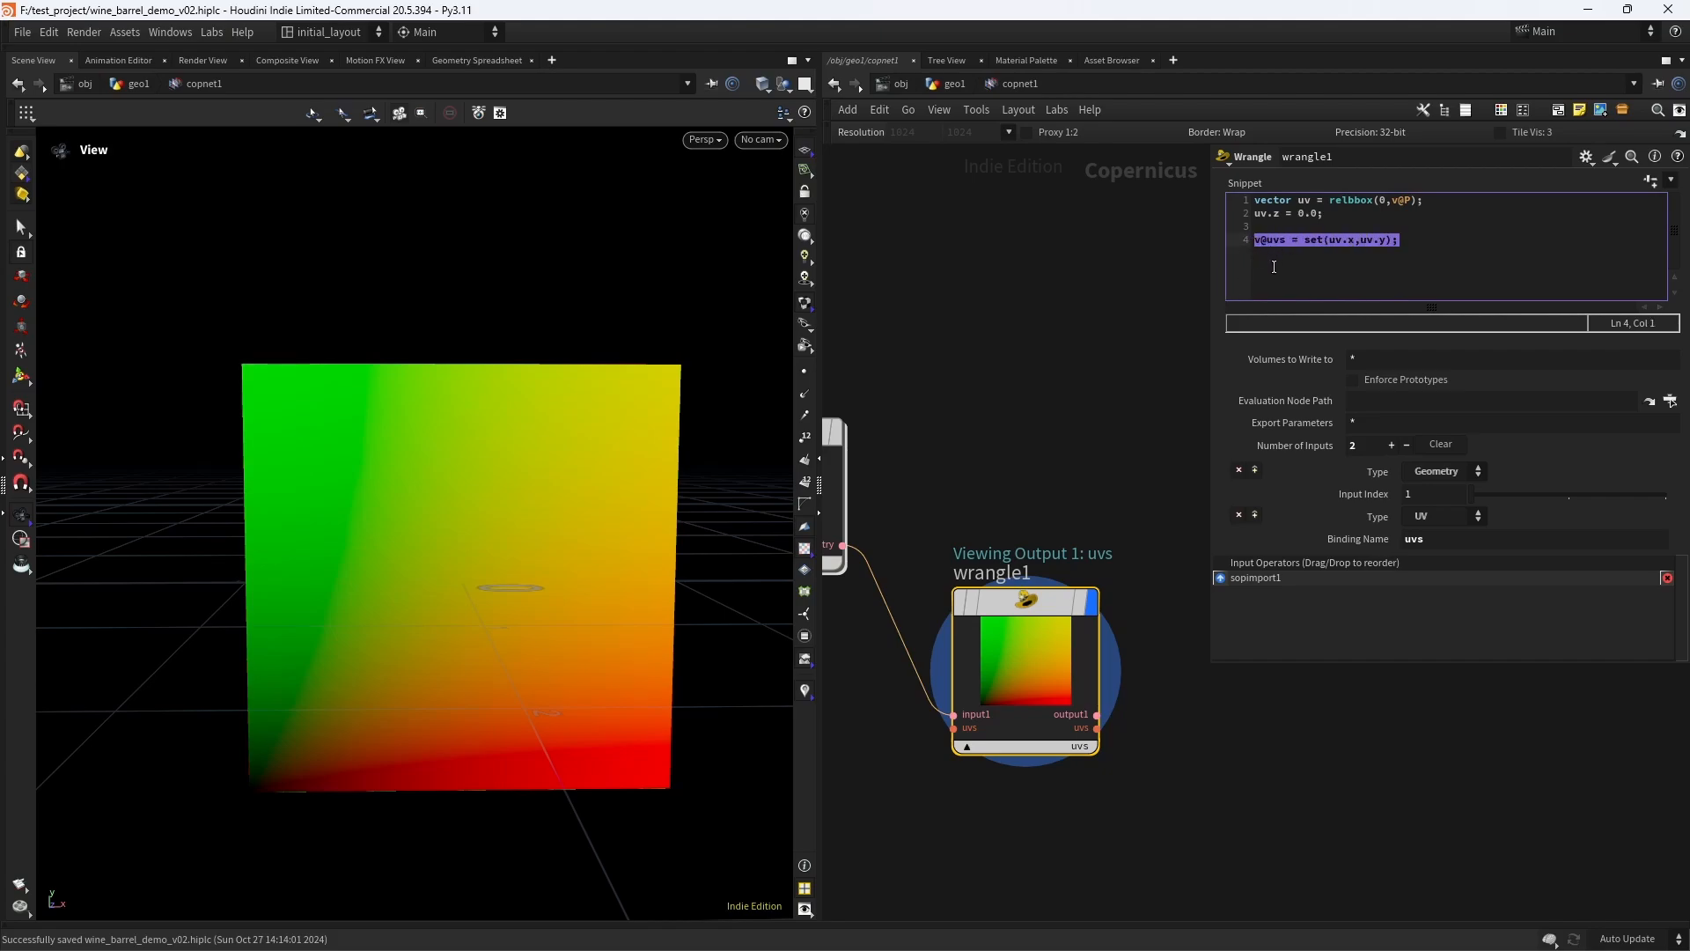
pyautogui.write('int')
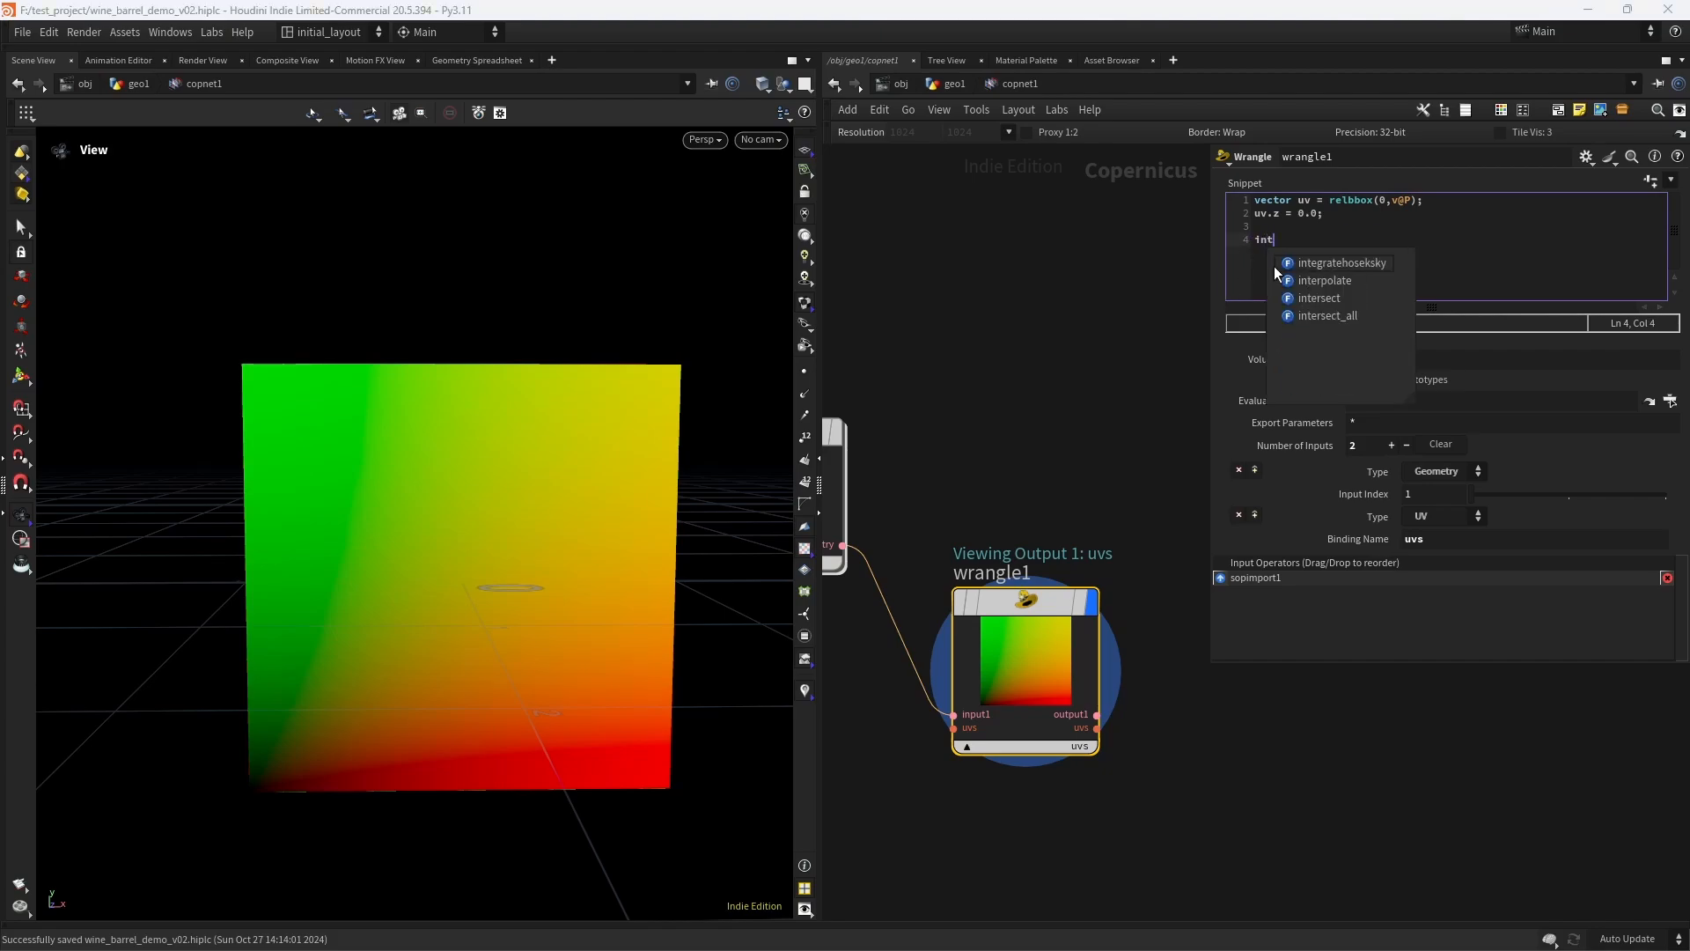
pyautogui.write(' up')
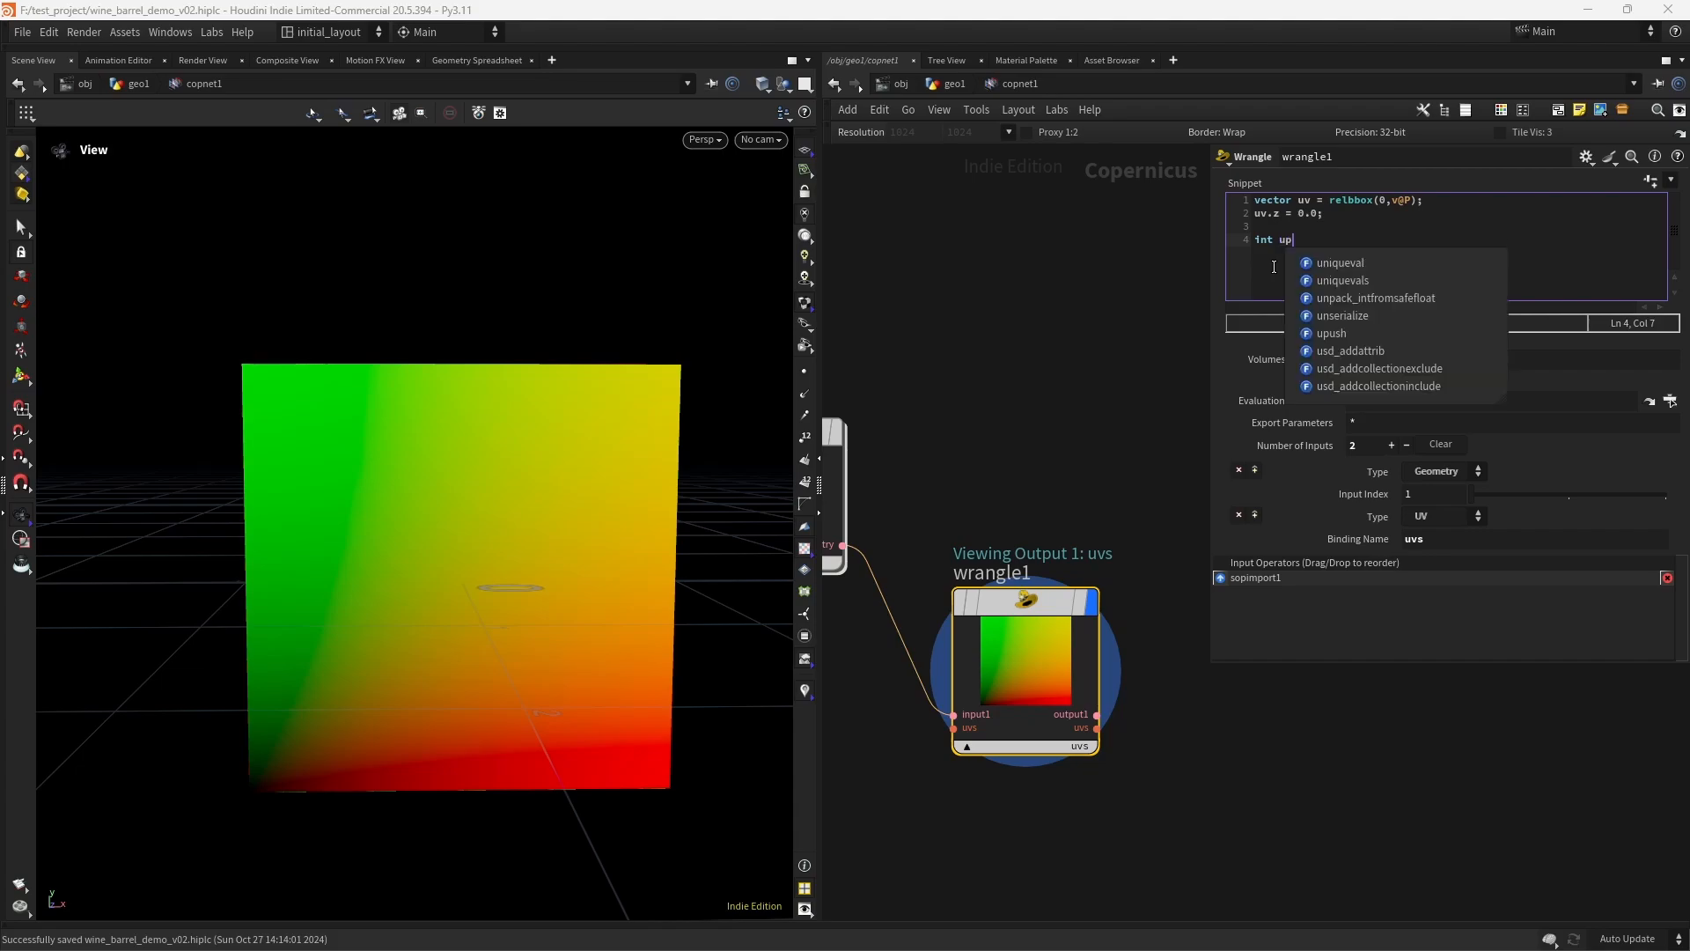
pyautogui.write('rim;')
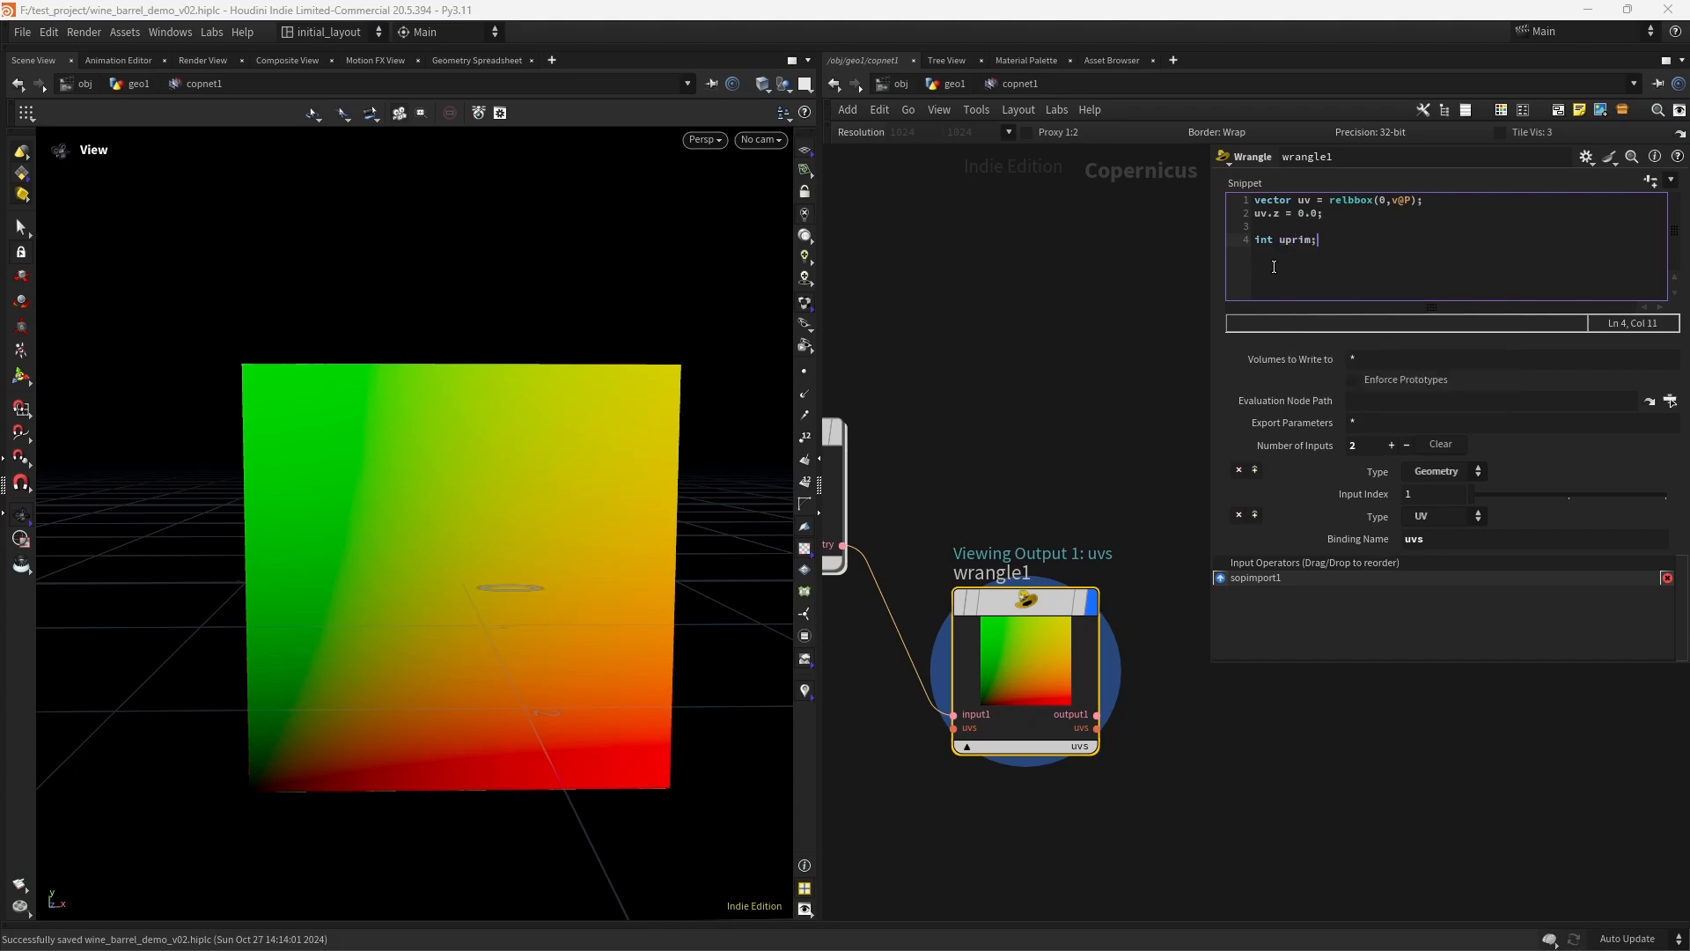
pyautogui.write(' vector')
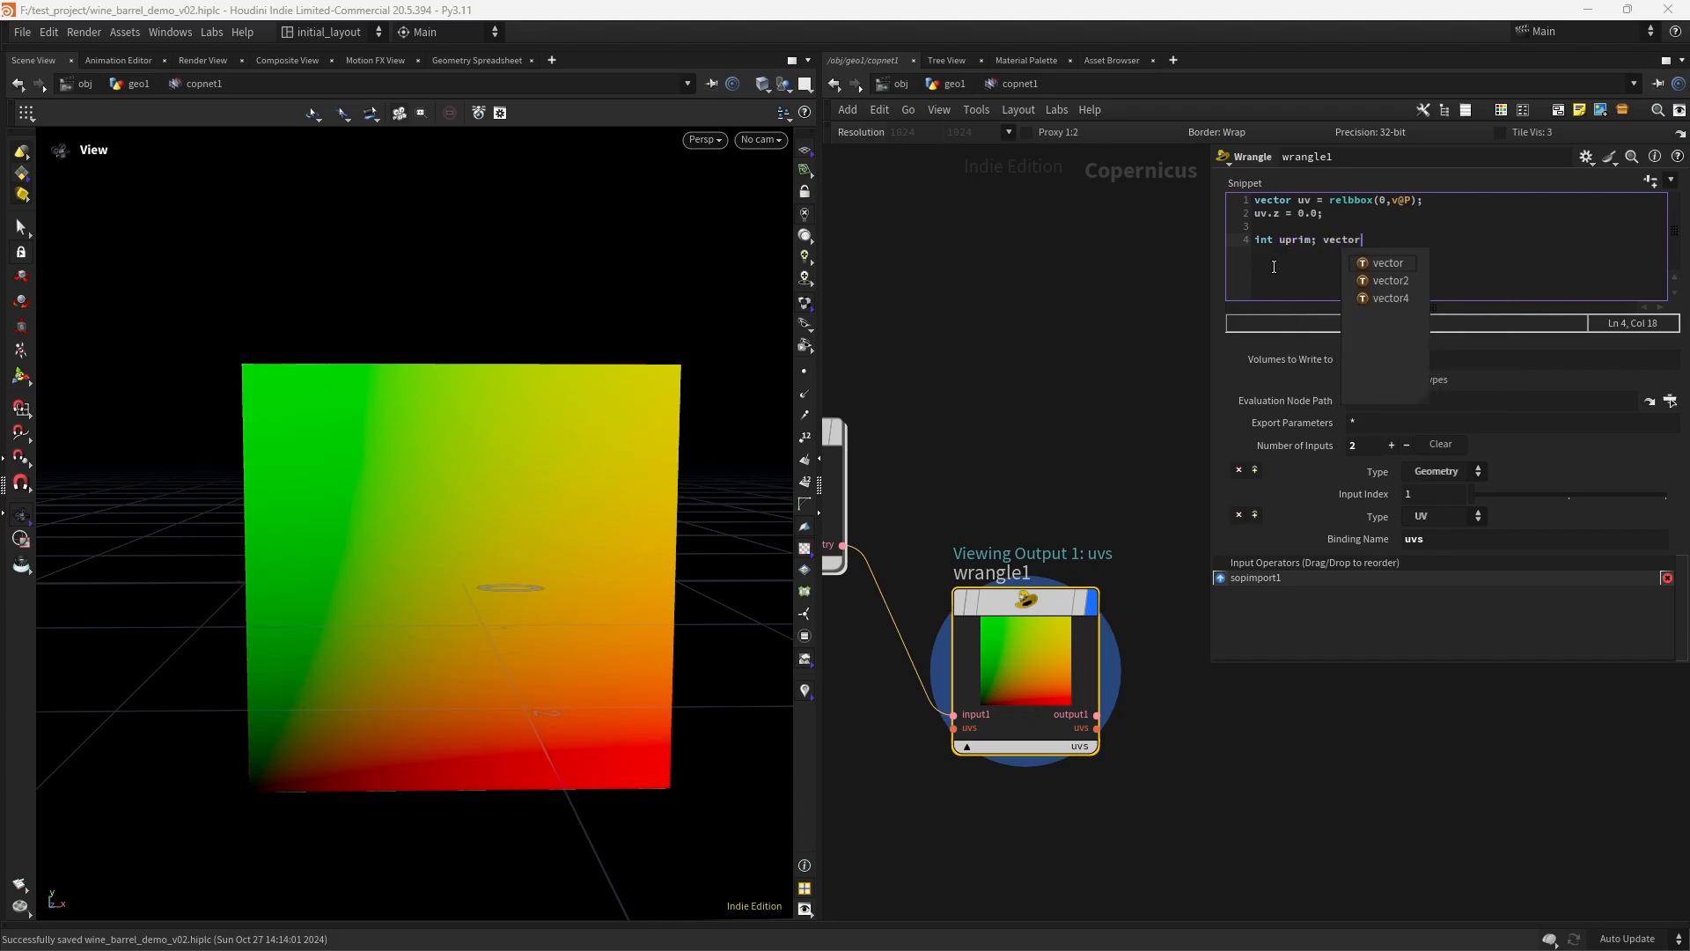
pyautogui.write(' uvw;')
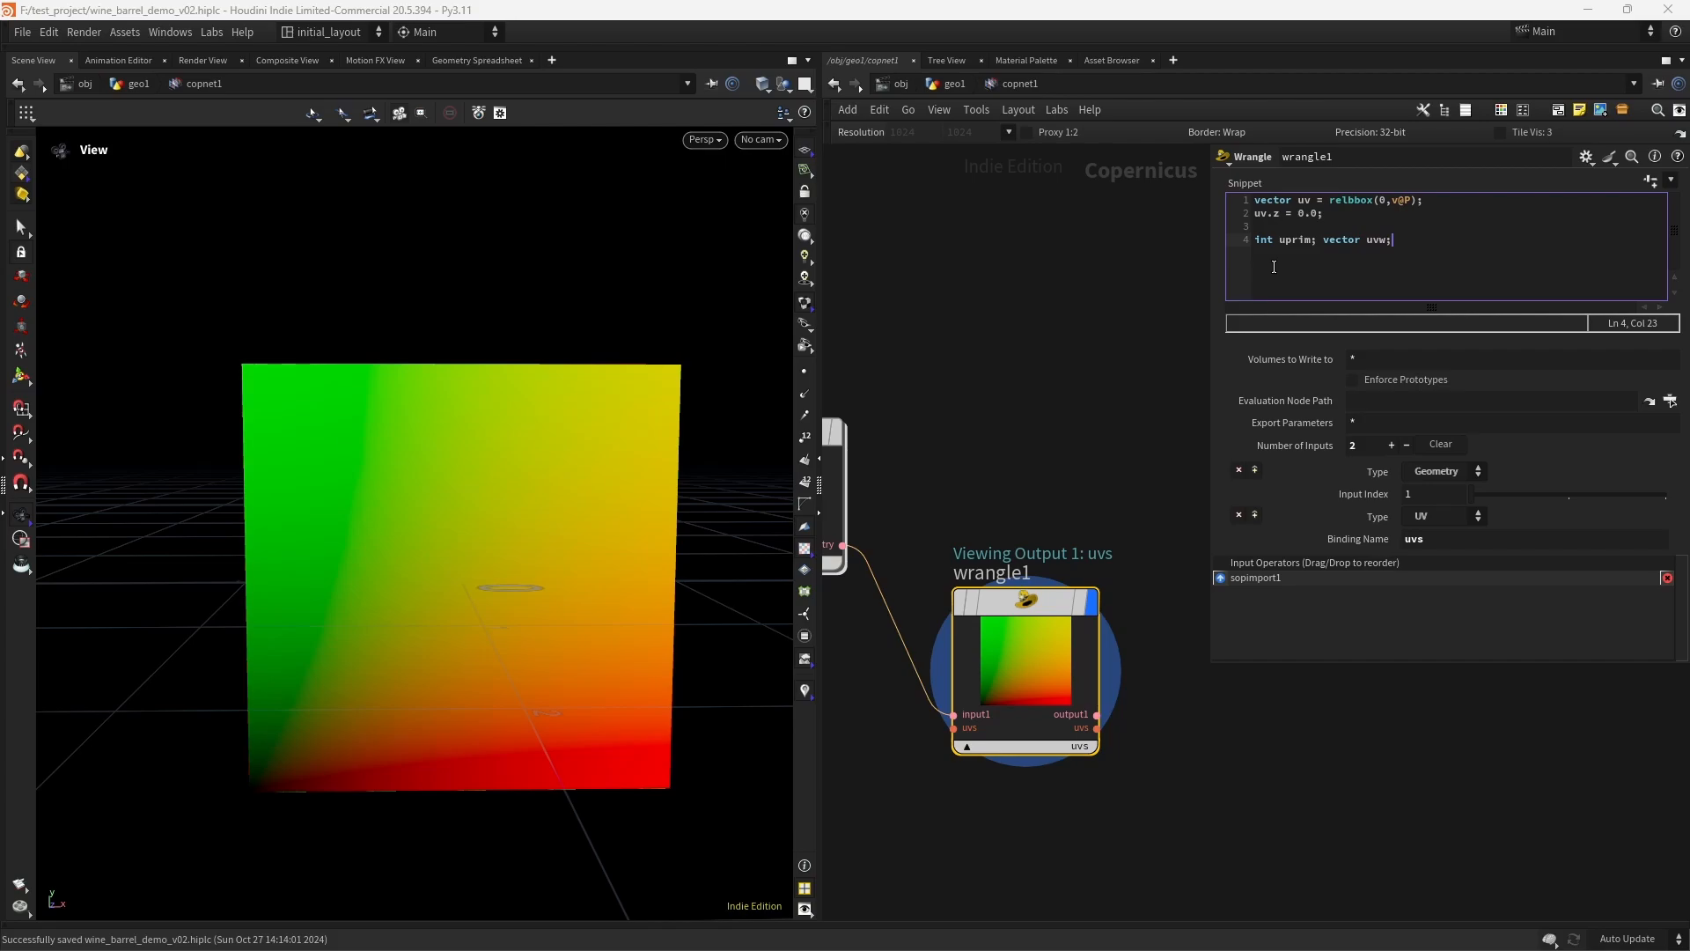
# - Declare vector uvw; after int uprim; in the Wrangle snippet and begin line 5 with float udist = uvdist()
pyautogui.press('Return')
pyautogui.write('float udist = uvdis')
pyautogui.press('Return')
pyautogui.write('()')
pyautogui.write('1')
pyautogui.write(',')
pyautogui.write('"')
pyautogui.write('u')
pyautogui.write('v')
pyautogui.write(',uv')
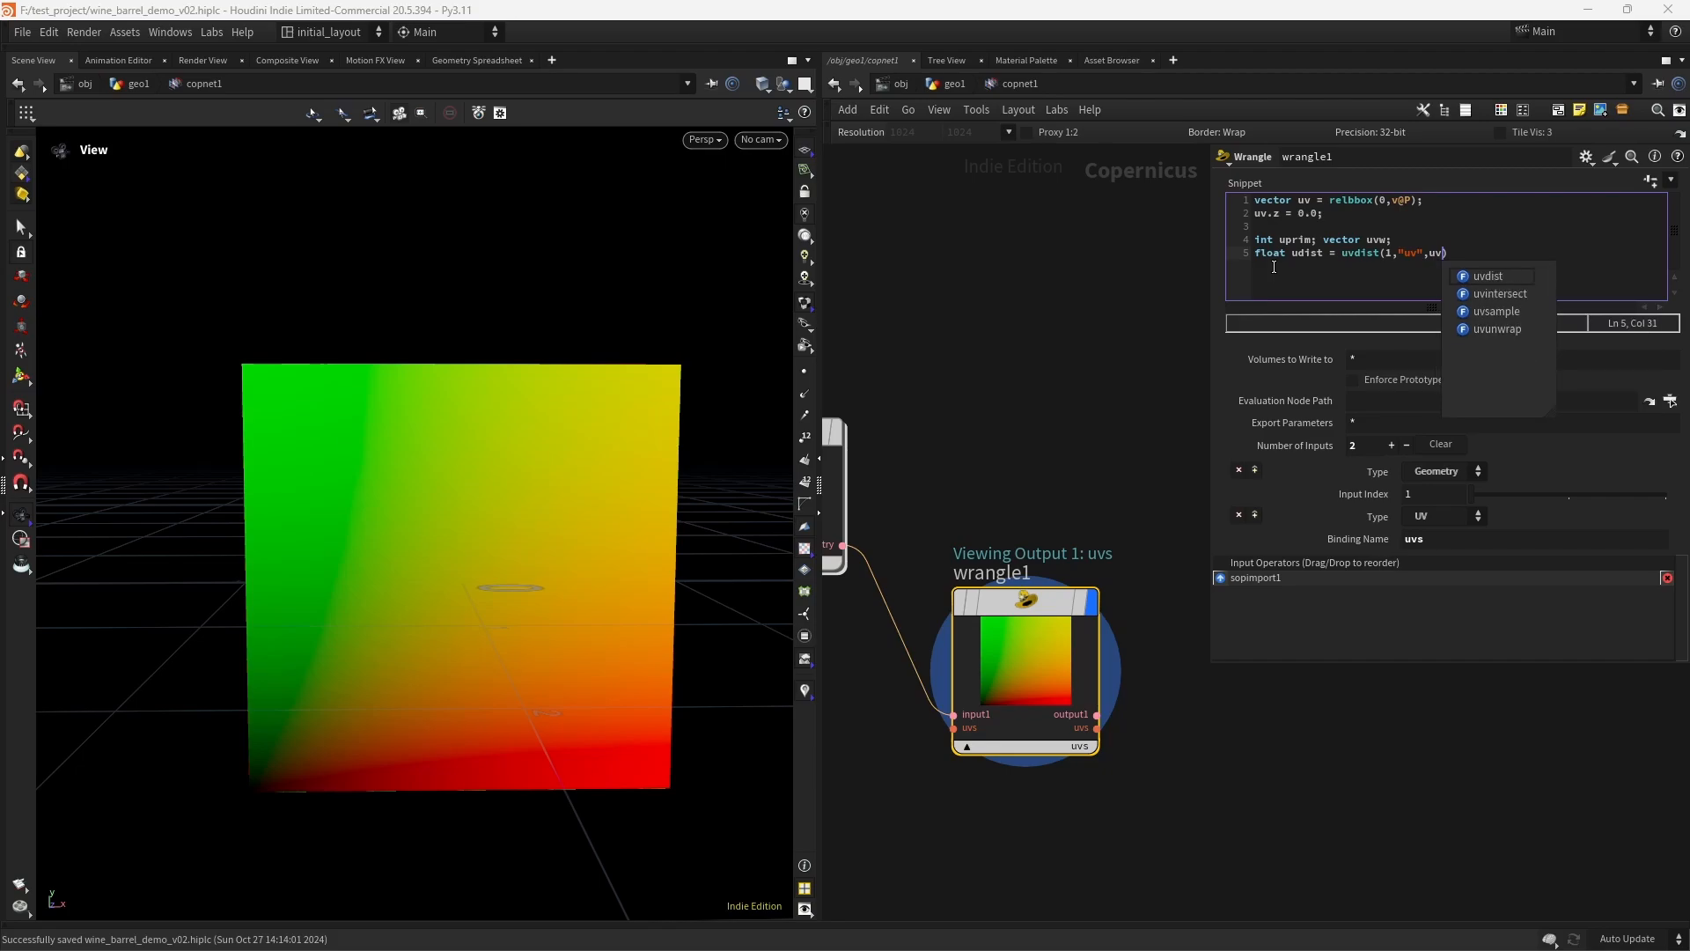
pyautogui.write(',upri')
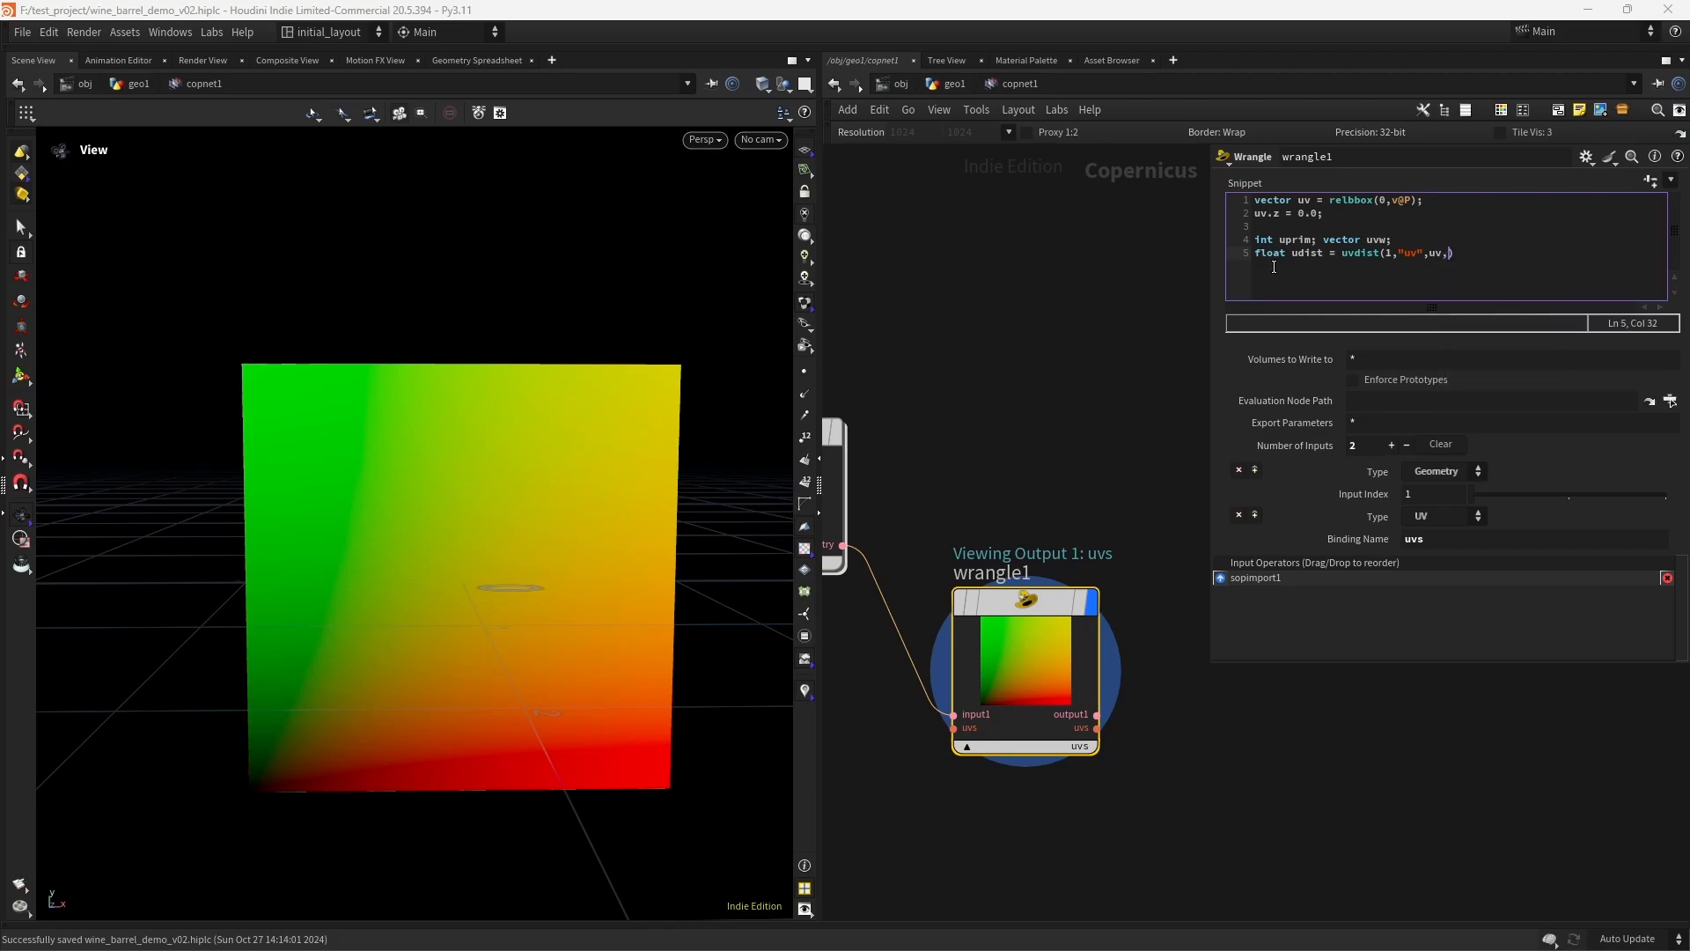
pyautogui.write('m,uvw, chf("padding')
pyautogui.write(';')
# - Complete the uvdist call with the arguments 1,"uv",uv,uprim,uvw, chf("padding"), end the statement with a semicolon, and commit the snippet
pyautogui.click(1062, 361)
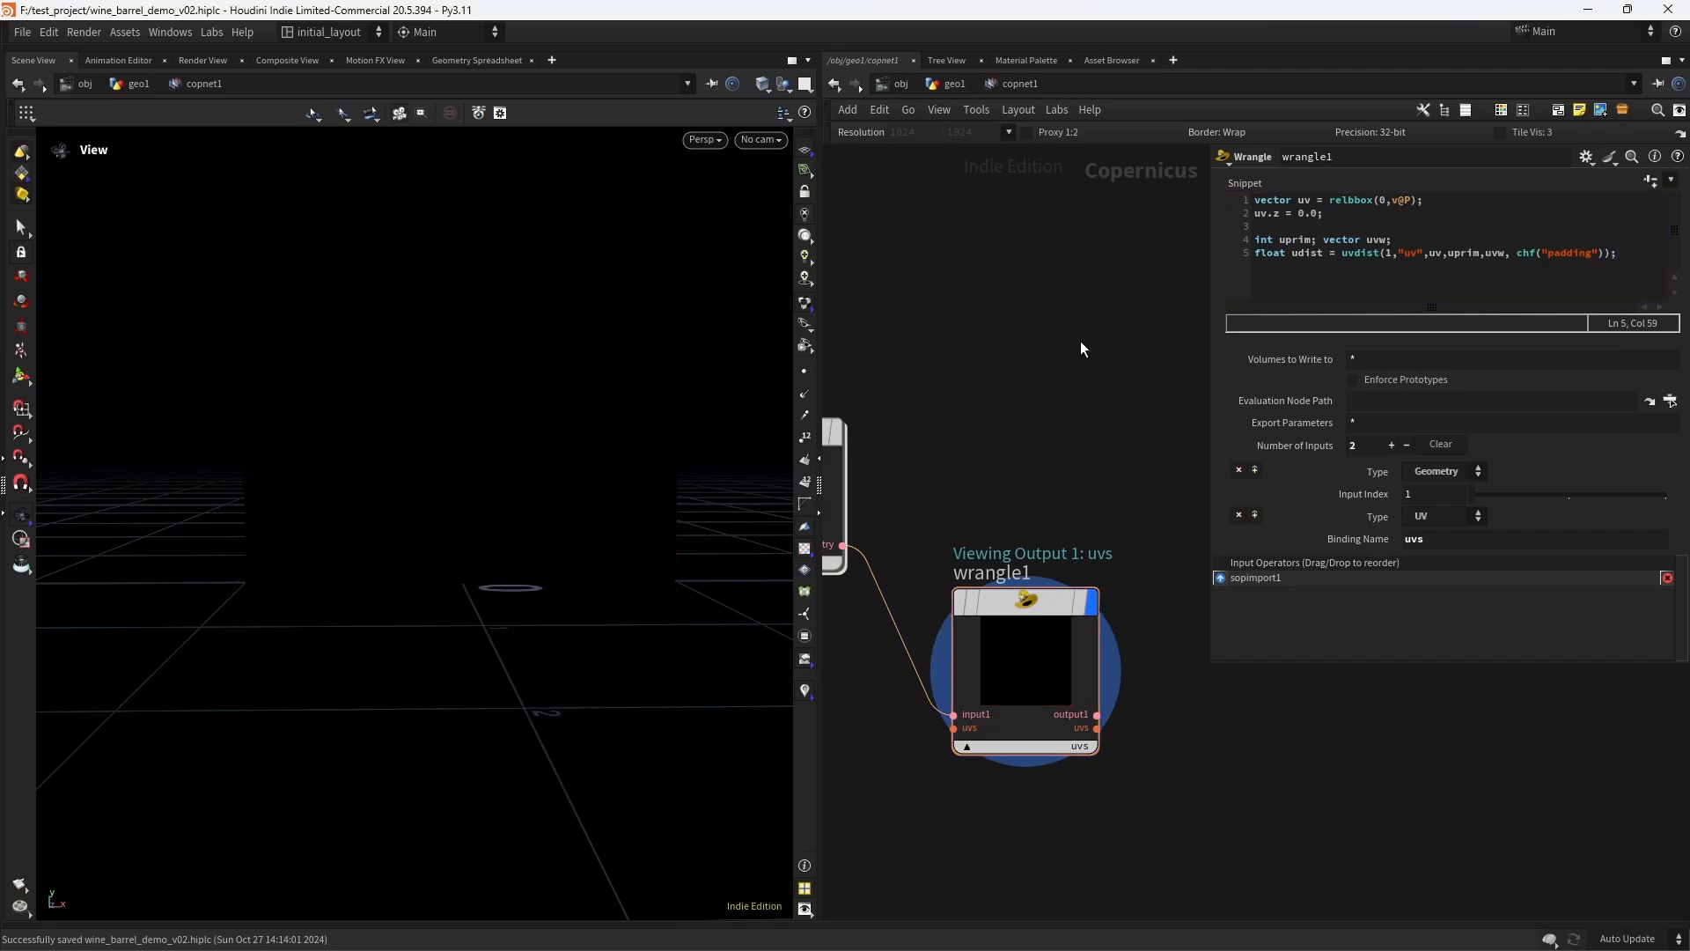
# - Look up the geometry's UVs on line 7 with vector uvs = primuv(1,"uv", uprim, uvw);
pyautogui.click(1630, 292)
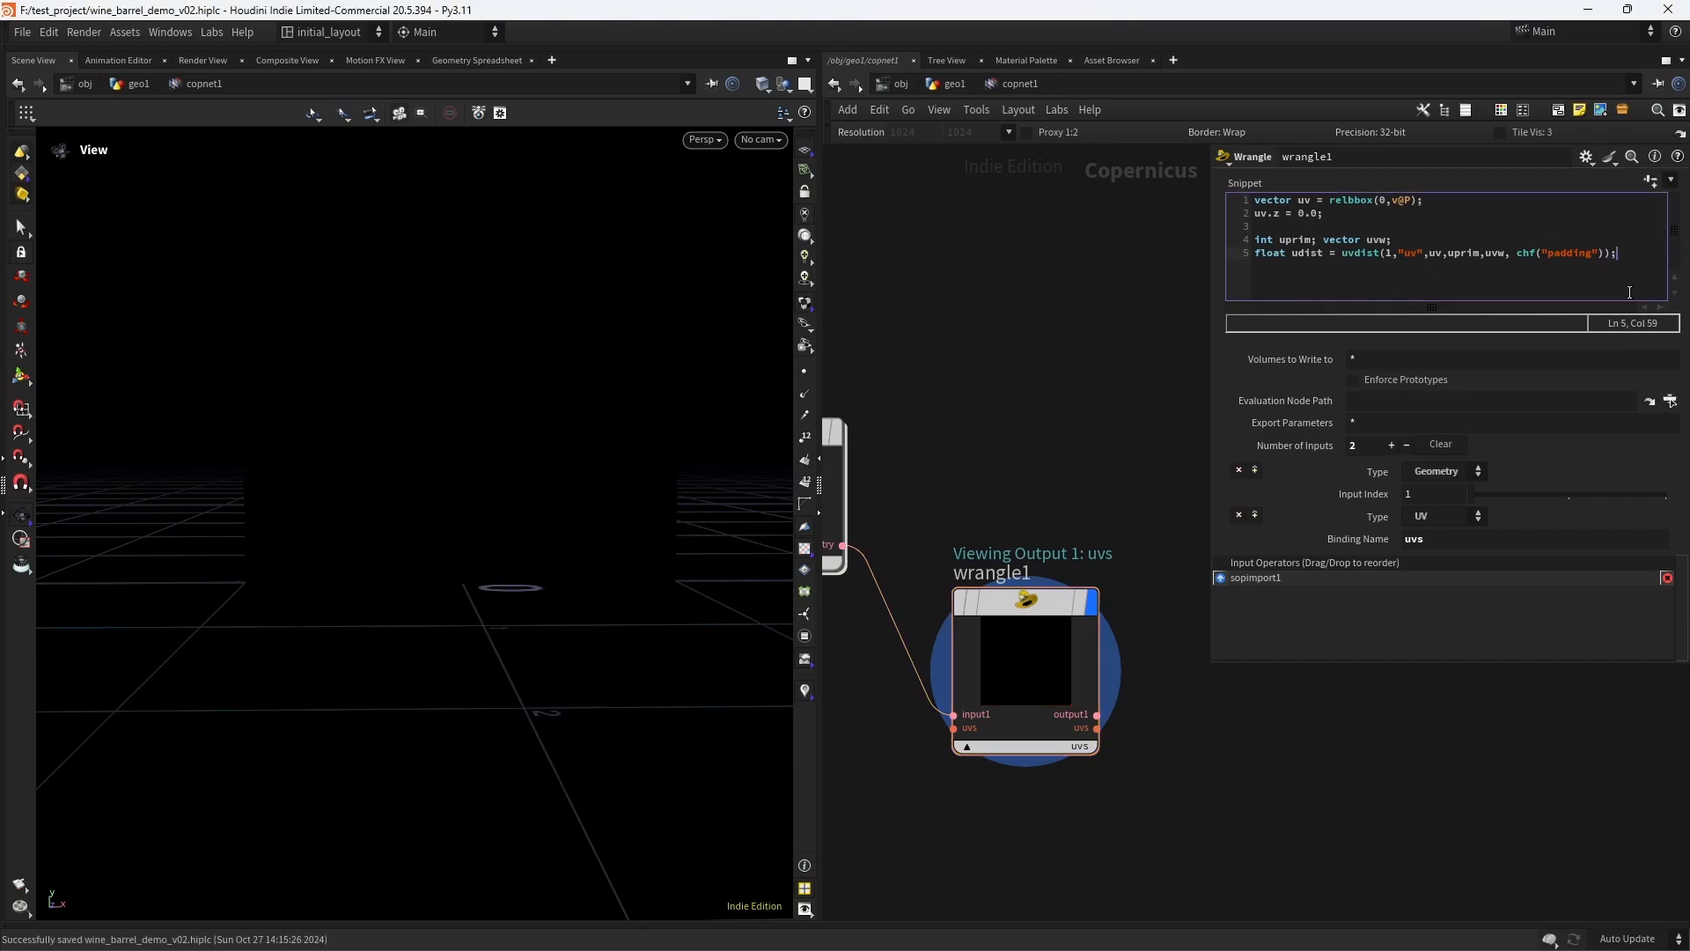
pyautogui.press('Return')
pyautogui.press('Return')
pyautogui.write('vector')
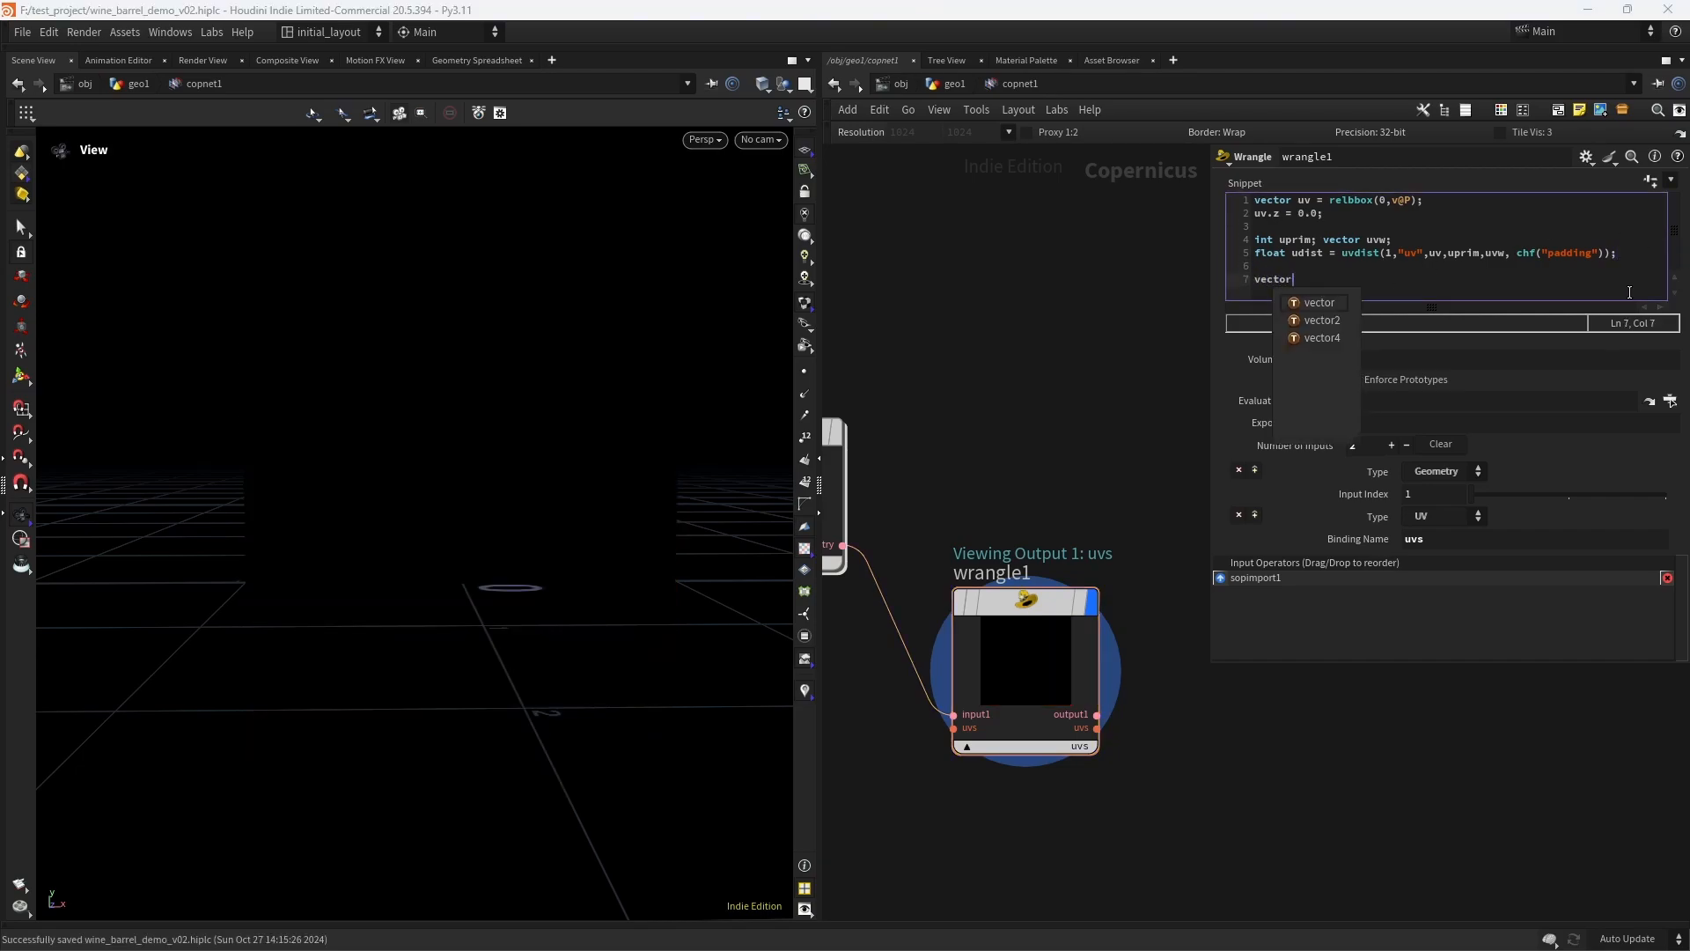
pyautogui.write(' uvs = ')
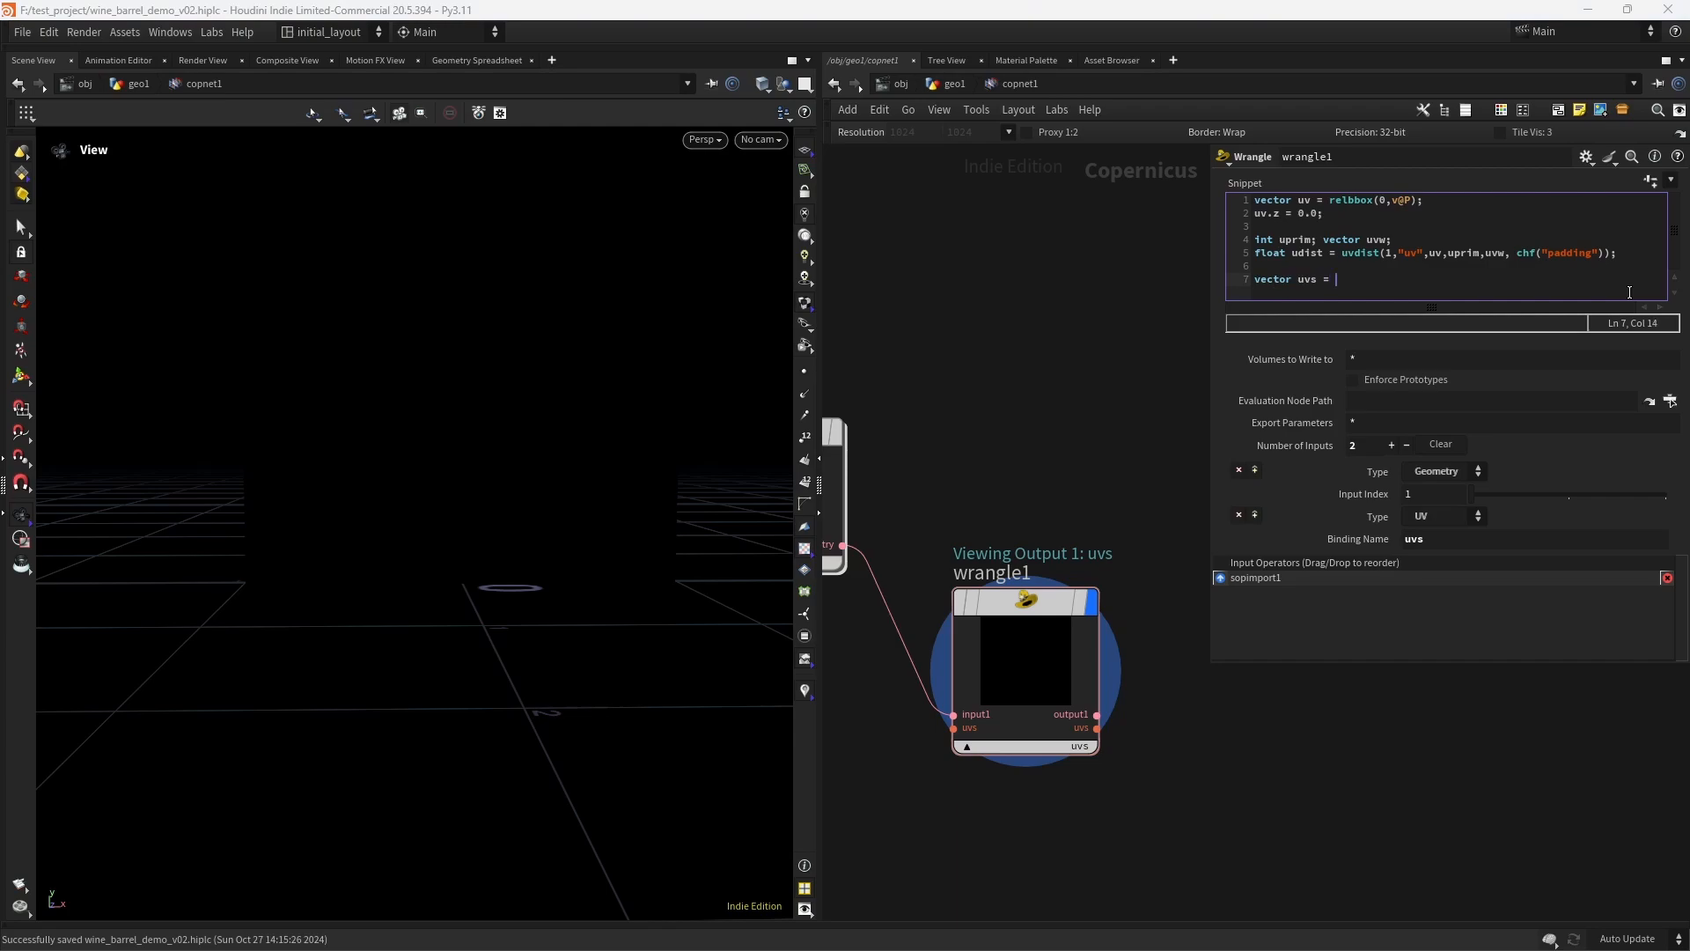
pyautogui.write('primuv()1,"uv", uprim, uvw')
pyautogui.write(';')
# - Write the sampled coordinates to the UV layer on line 9 with v@uvs = set(uvs.x, uvs.y); and commit the snippet
pyautogui.press('Return')
pyautogui.press('Return')
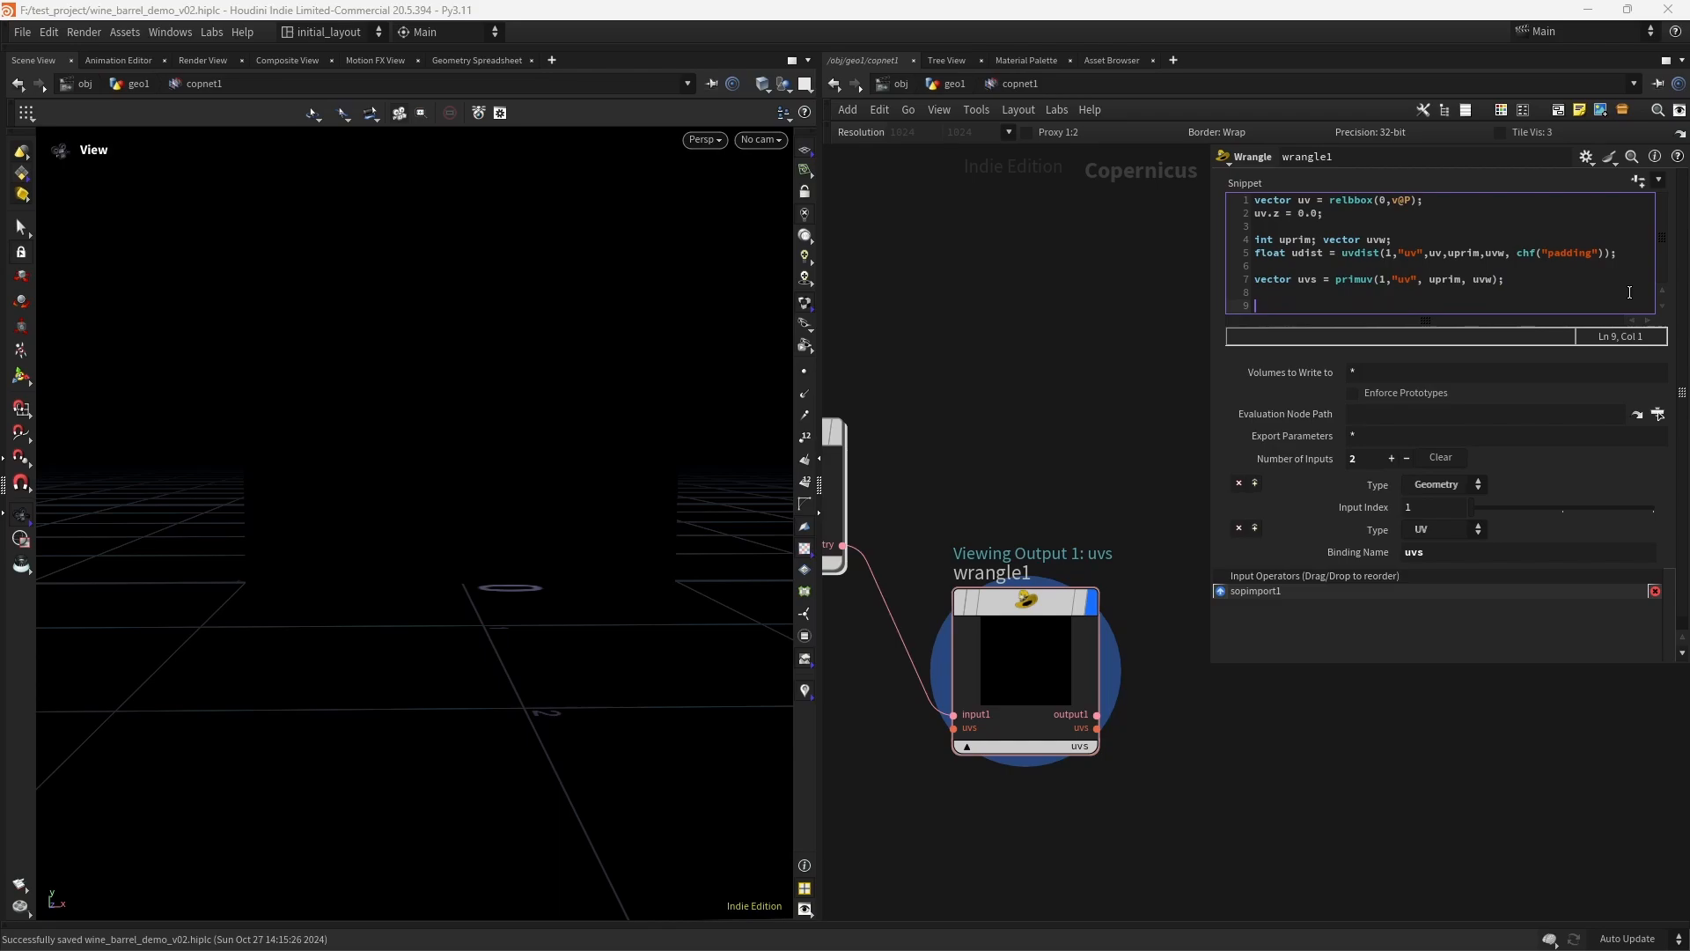
pyautogui.write('v@uvs')
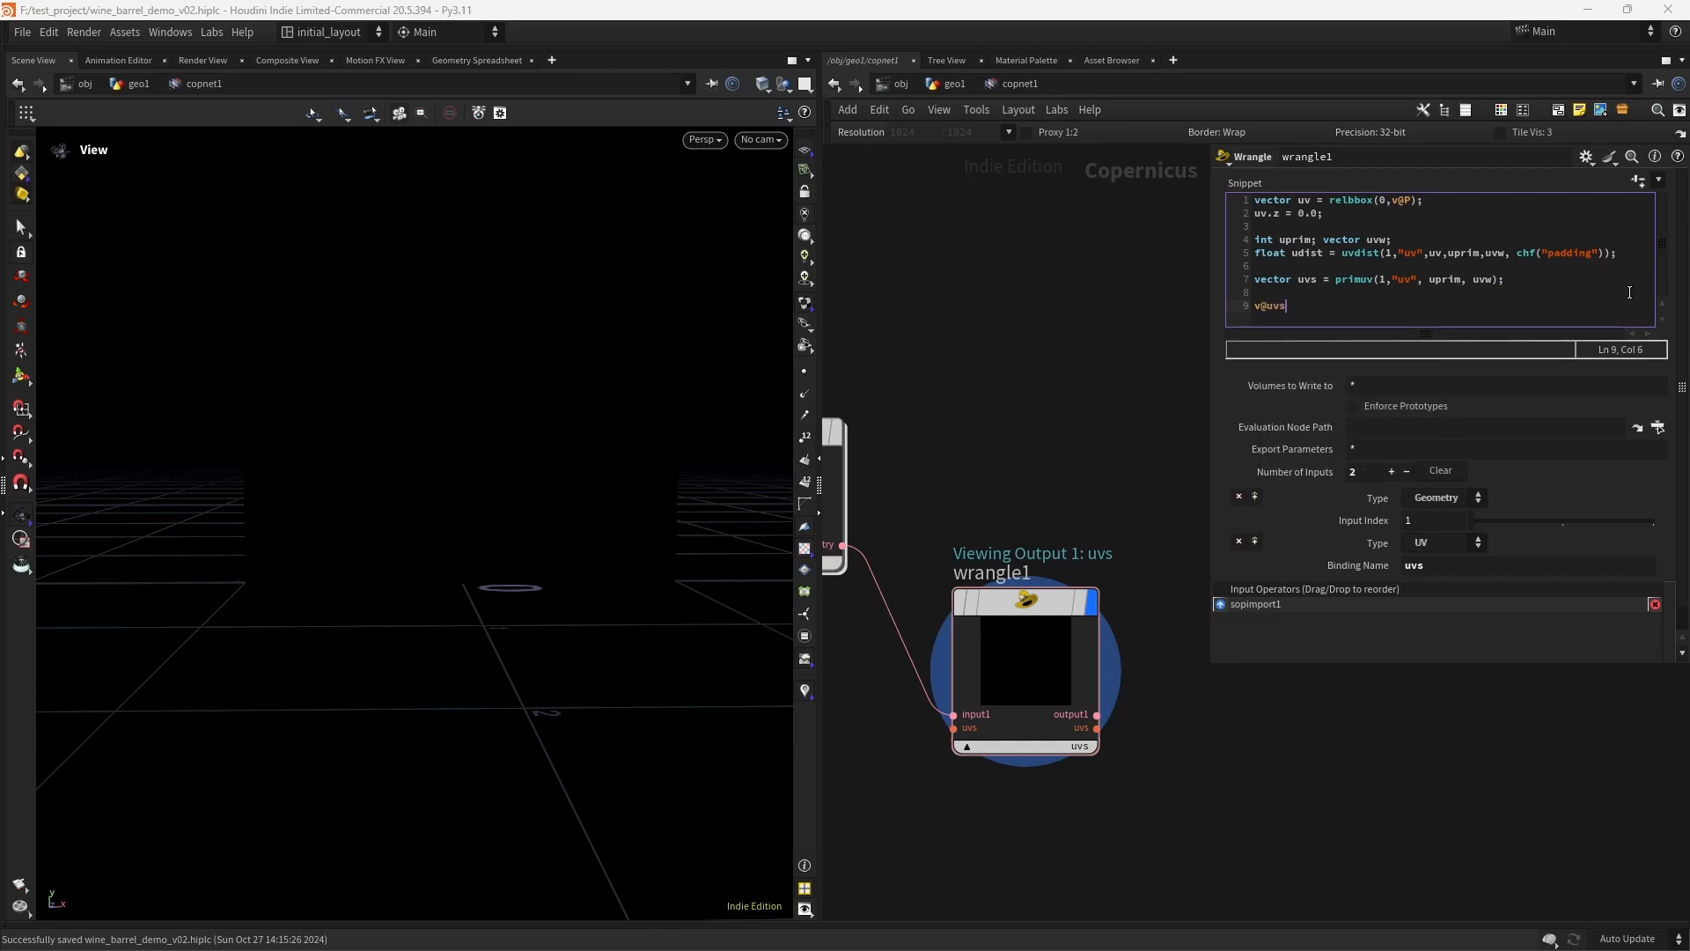
pyautogui.write(' = set(uvs.x, uvs.y);')
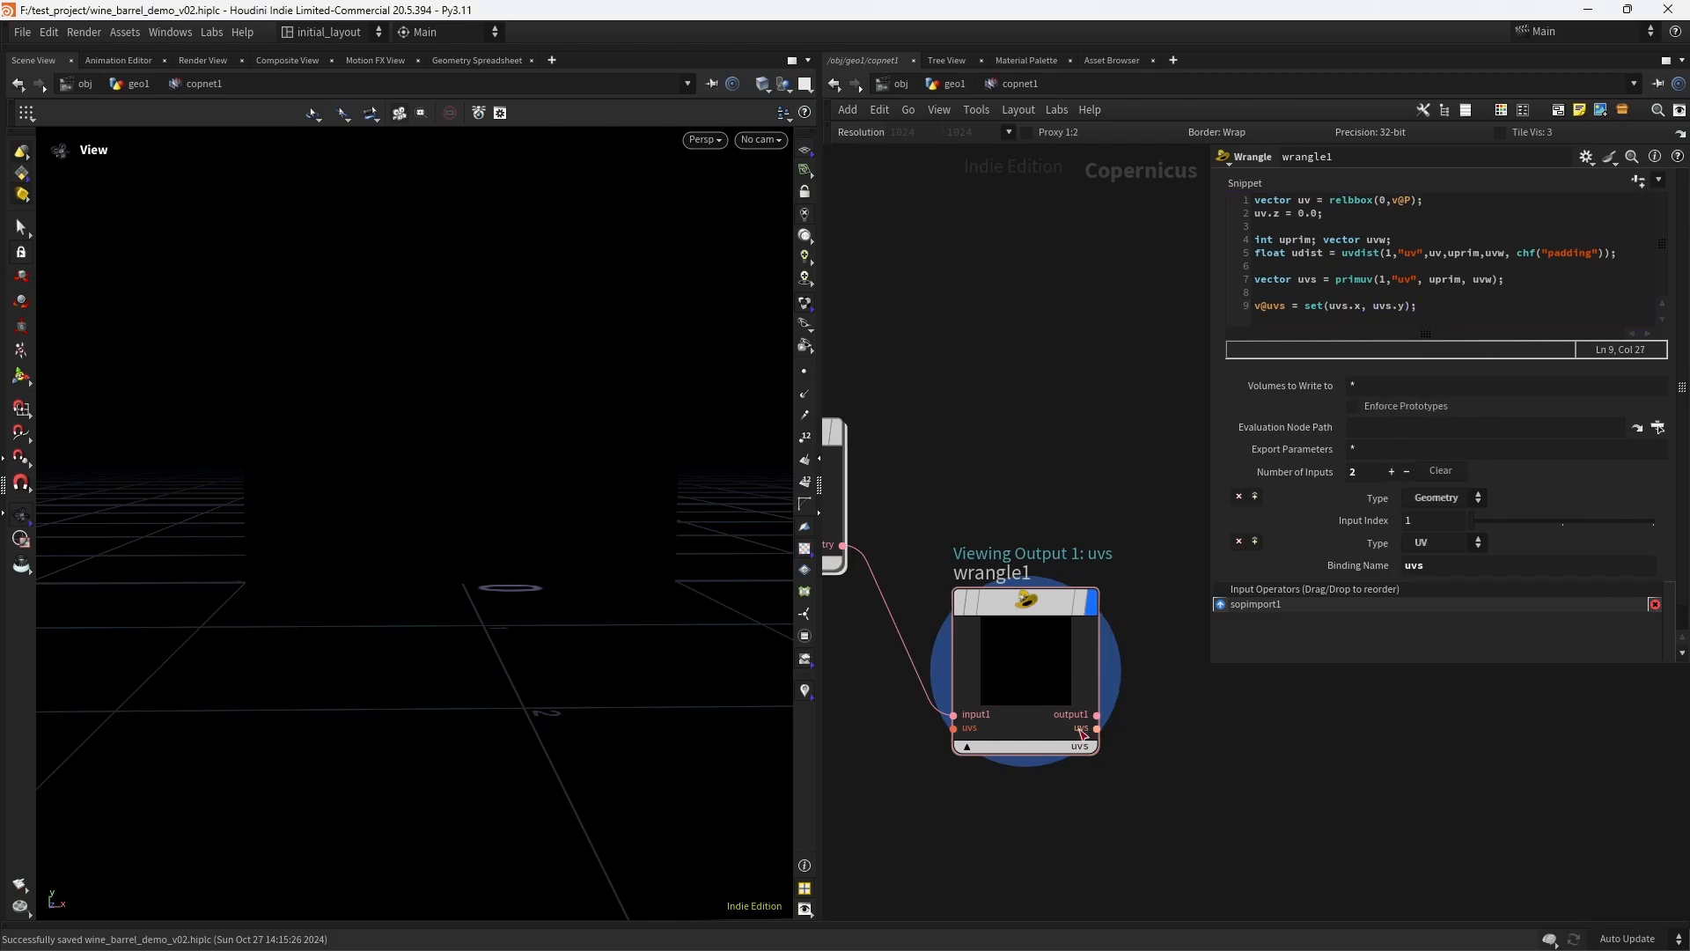
pyautogui.click(1102, 771)
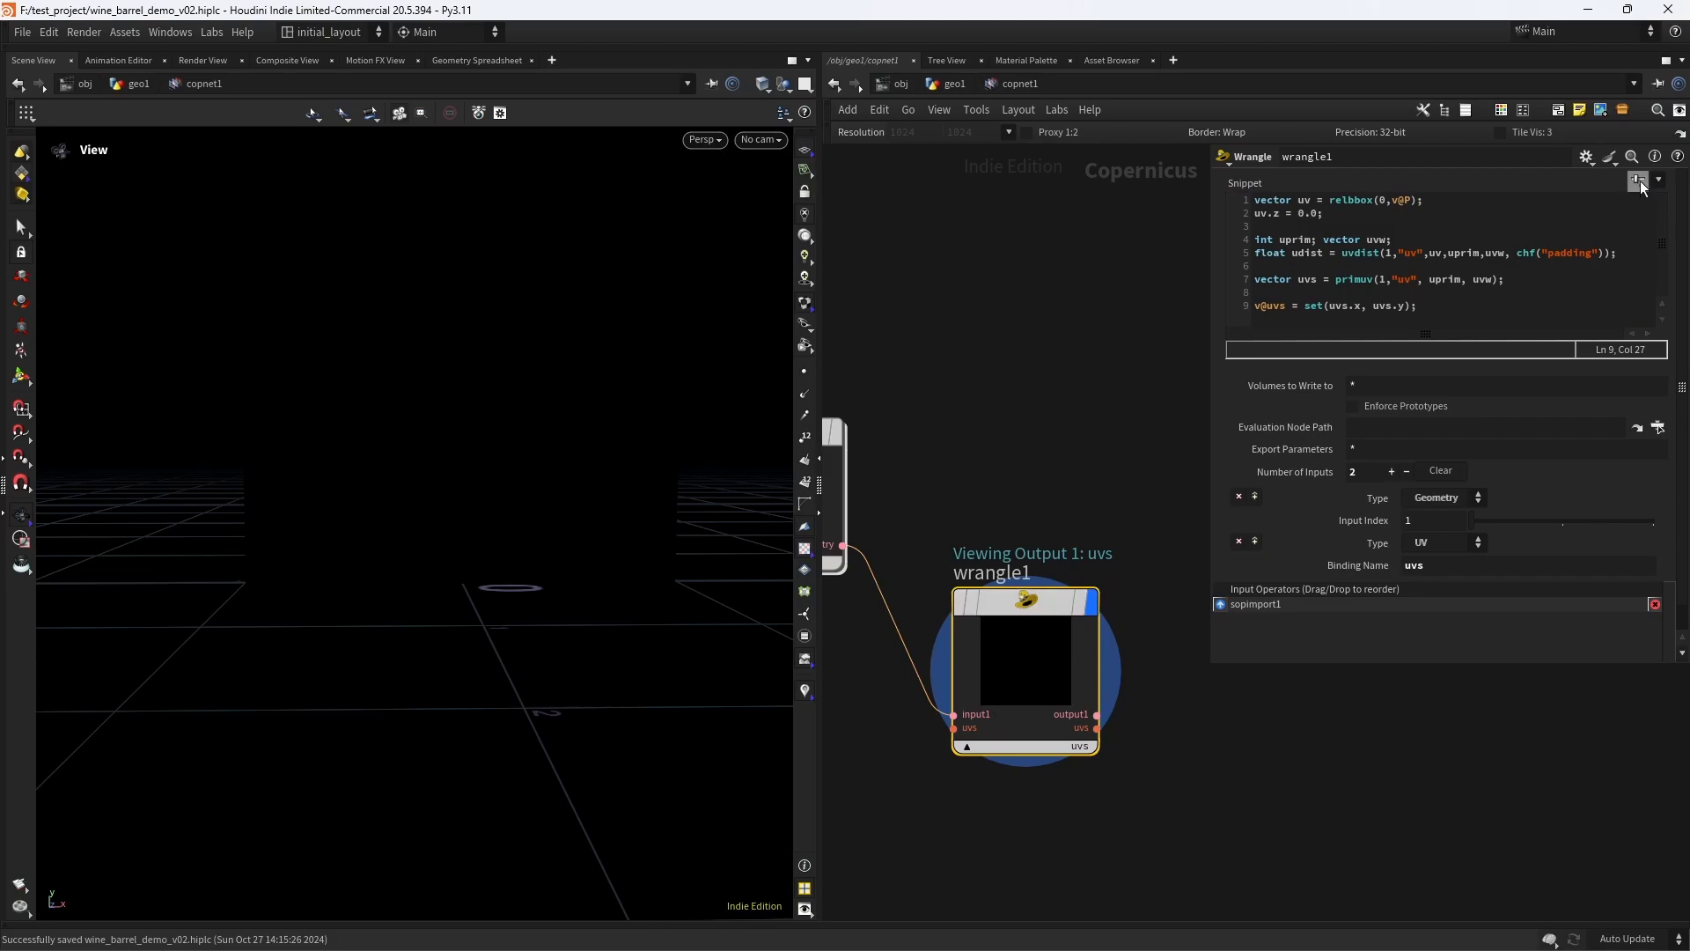
# - Create the Wrangle's Padding parameter from the chf reference and set it to 0.01
pyautogui.moveTo(1372, 182); pyautogui.dragTo(1176, 220)
pyautogui.write('.01')
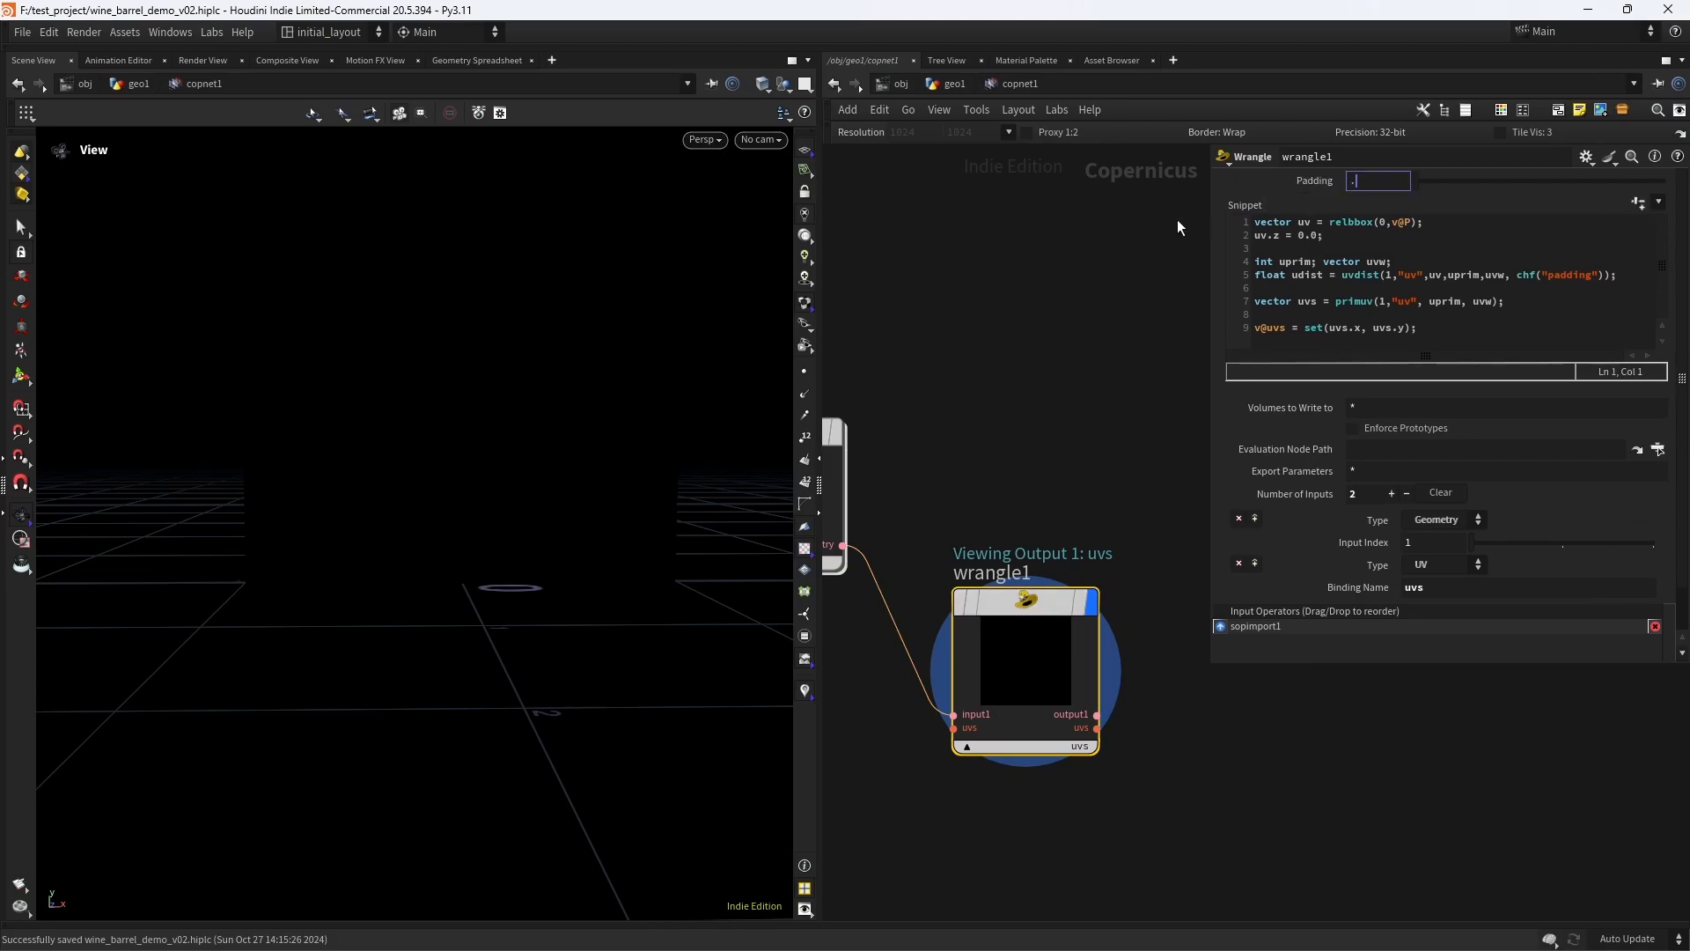
pyautogui.press('Return')
# - Try other Padding values, including 0.001, and inspect the edges of the UV islands
pyautogui.moveTo(1457, 182); pyautogui.dragTo(1425, 178)
pyautogui.moveTo(1388, 185); pyautogui.dragTo(1369, 188)
pyautogui.doubleClick(1370, 188)
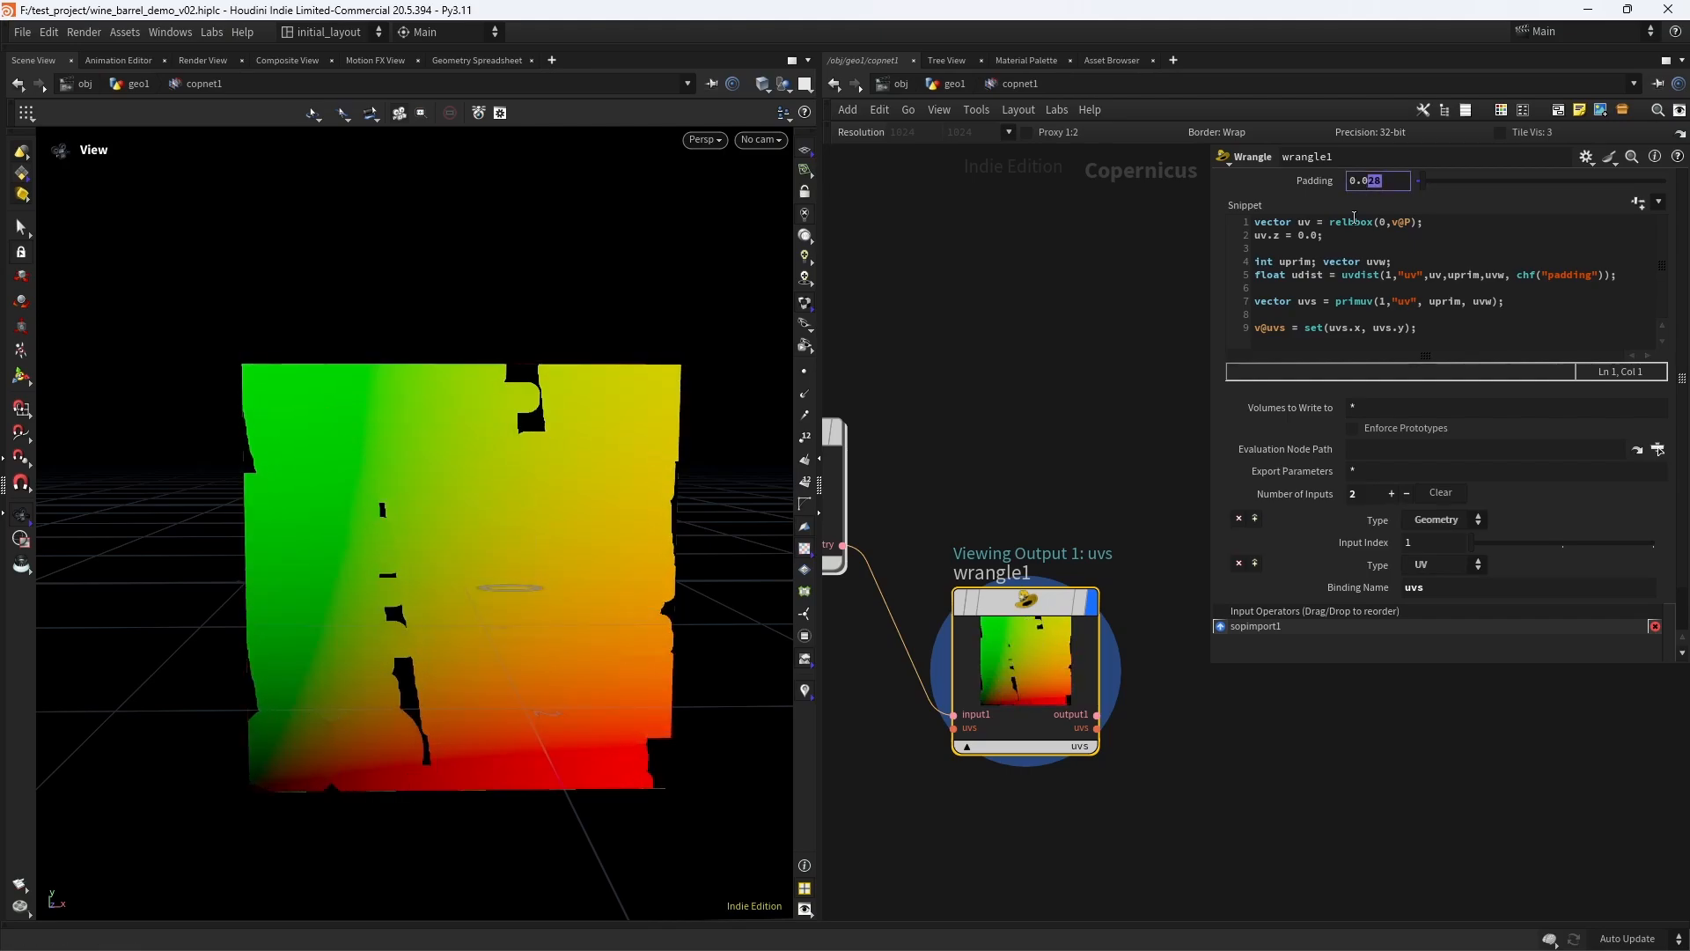
pyautogui.write('0.001')
pyautogui.press('Return')
pyautogui.scroll(10, 581, 414)
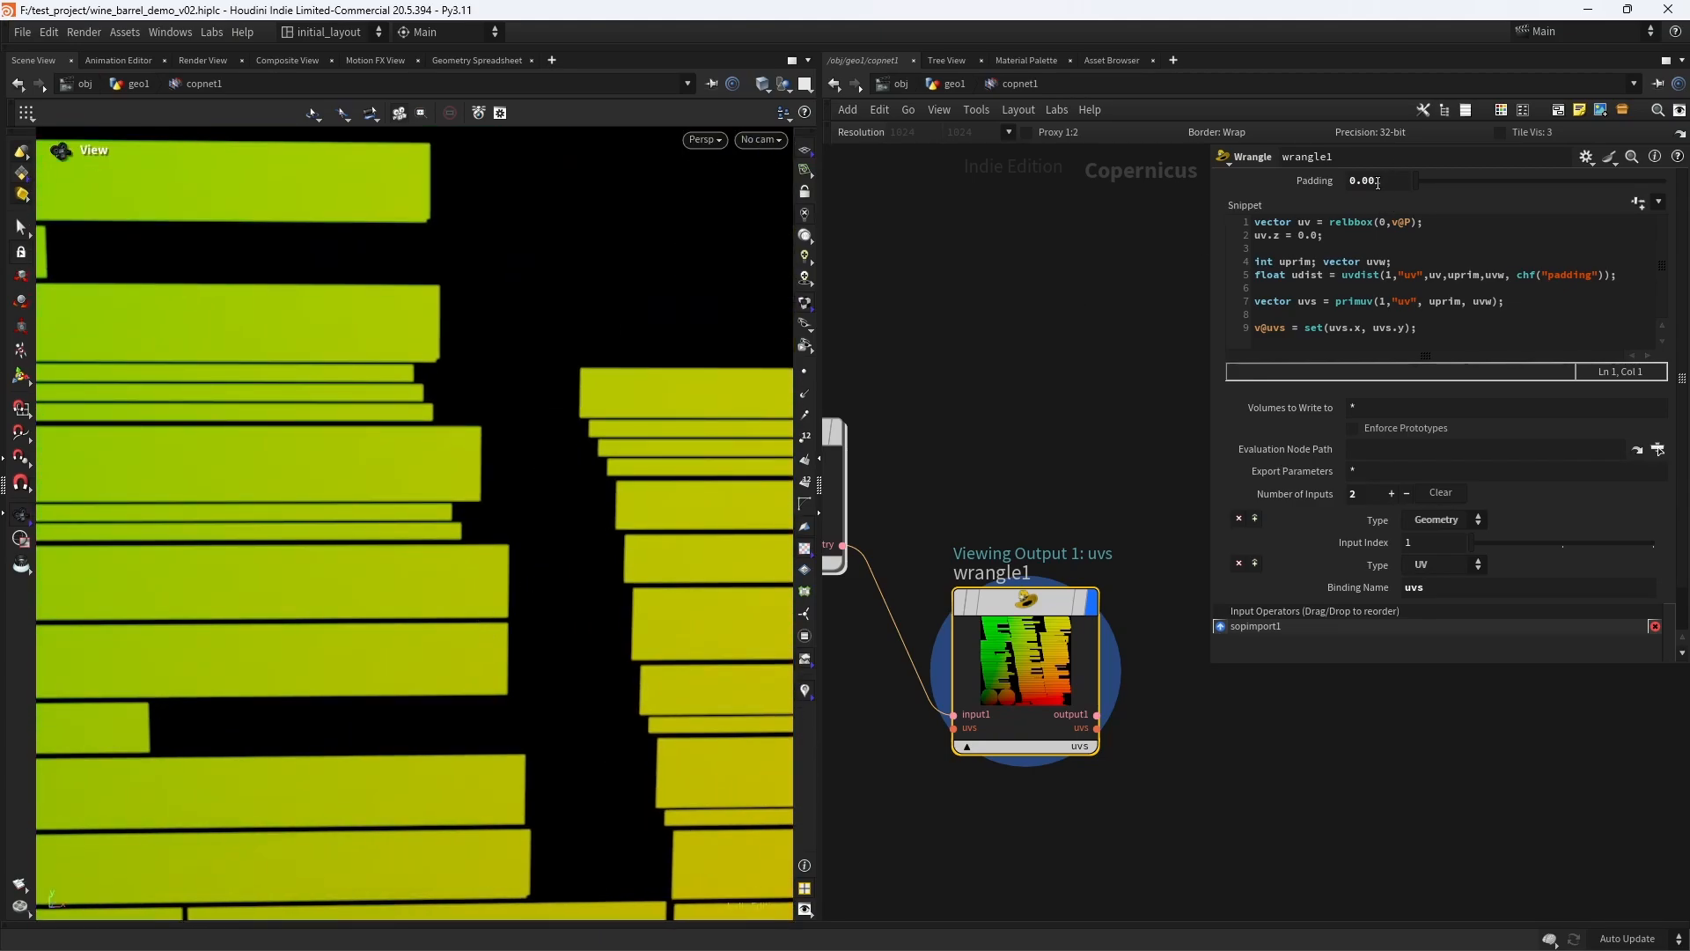
# - Set the Padding to 0.01, check the whole UV layout in the viewport, and save the scene
pyautogui.moveTo(1384, 182); pyautogui.dragTo(1369, 186)
pyautogui.press('Return')
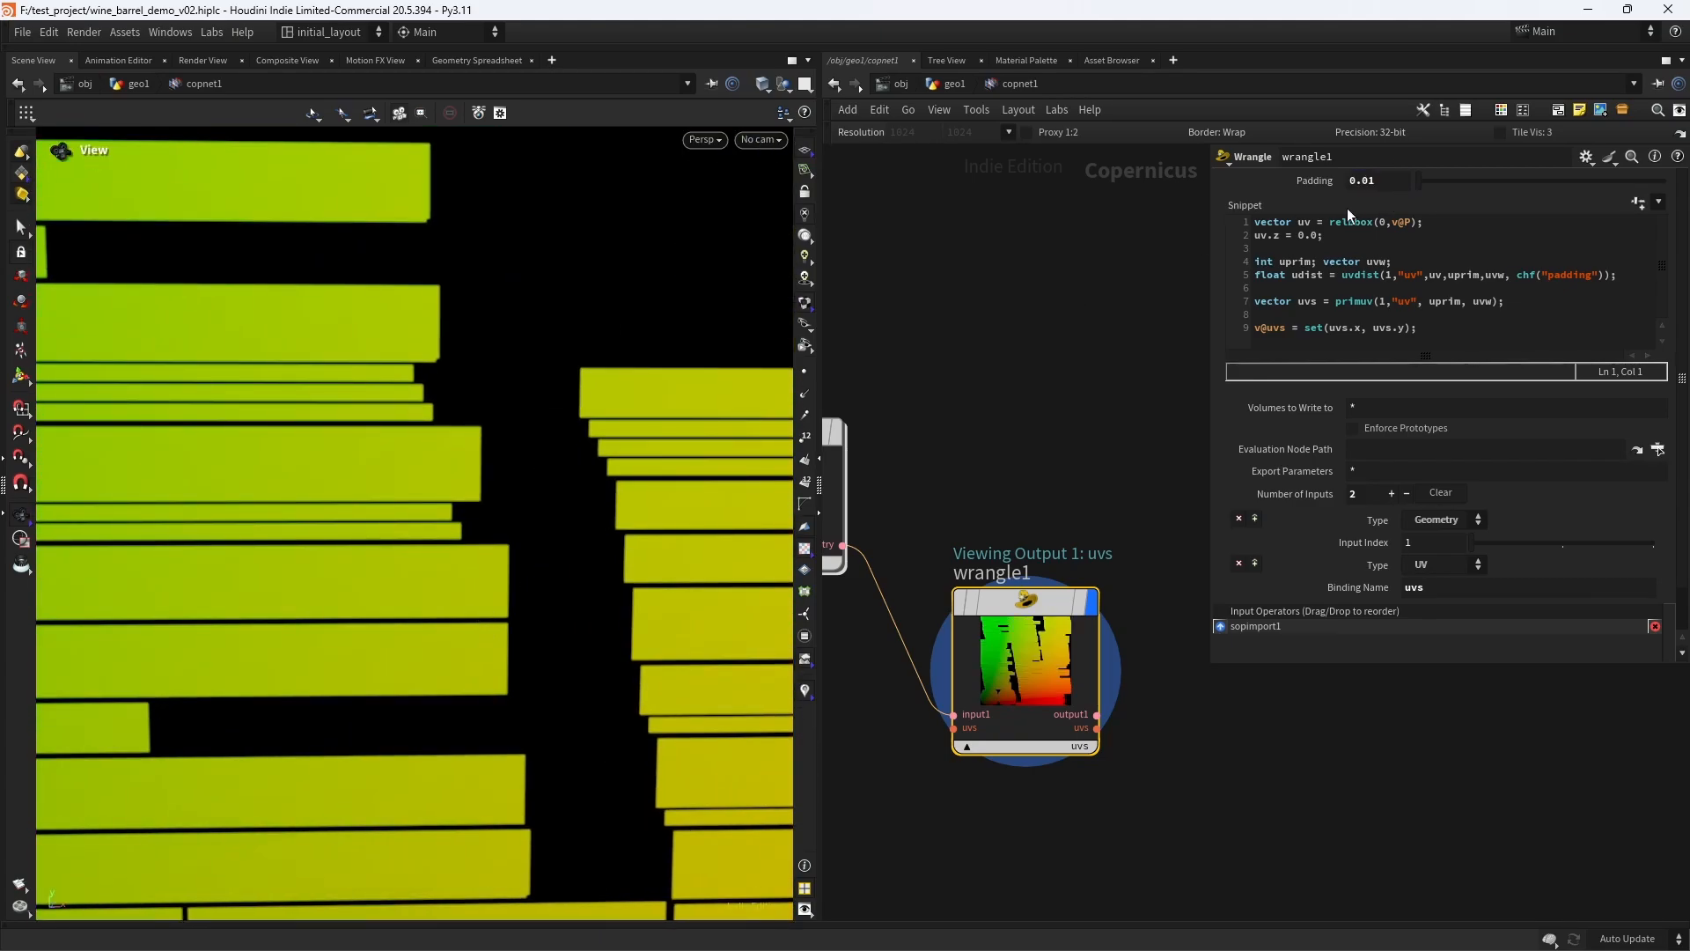
pyautogui.scroll(-10, 564, 480)
pyautogui.scroll(-3, 585, 491)
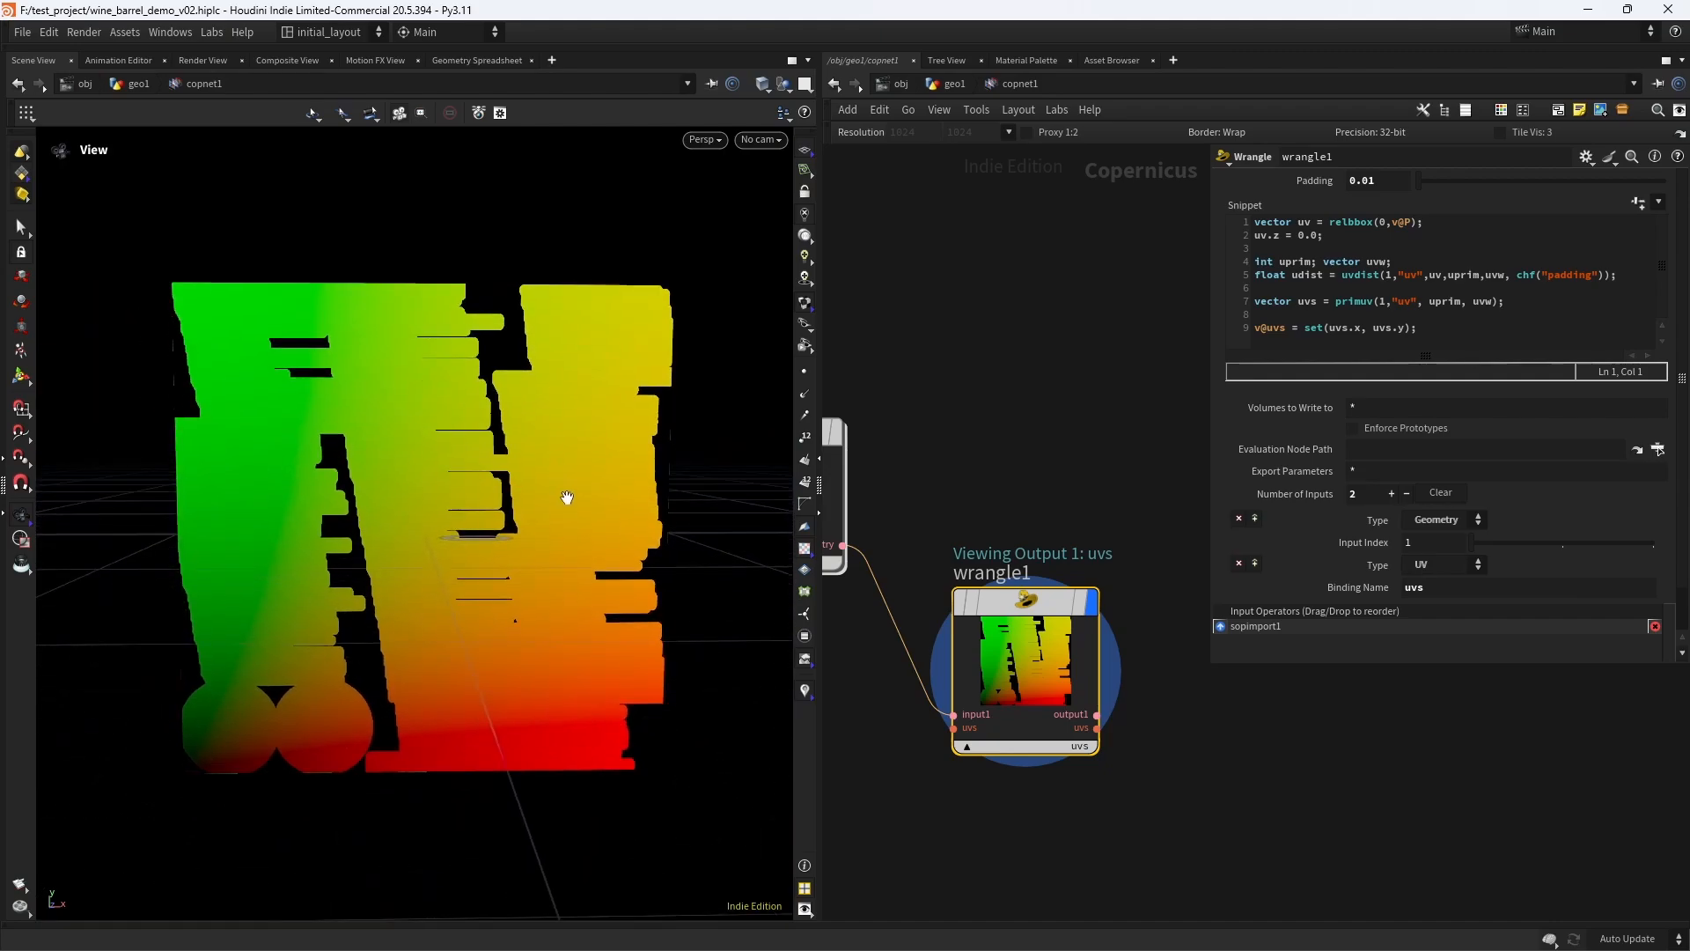
pyautogui.hotkey('ctrl', 's')
pyautogui.scroll(4, 572, 477)
pyautogui.scroll(-4, 588, 473)
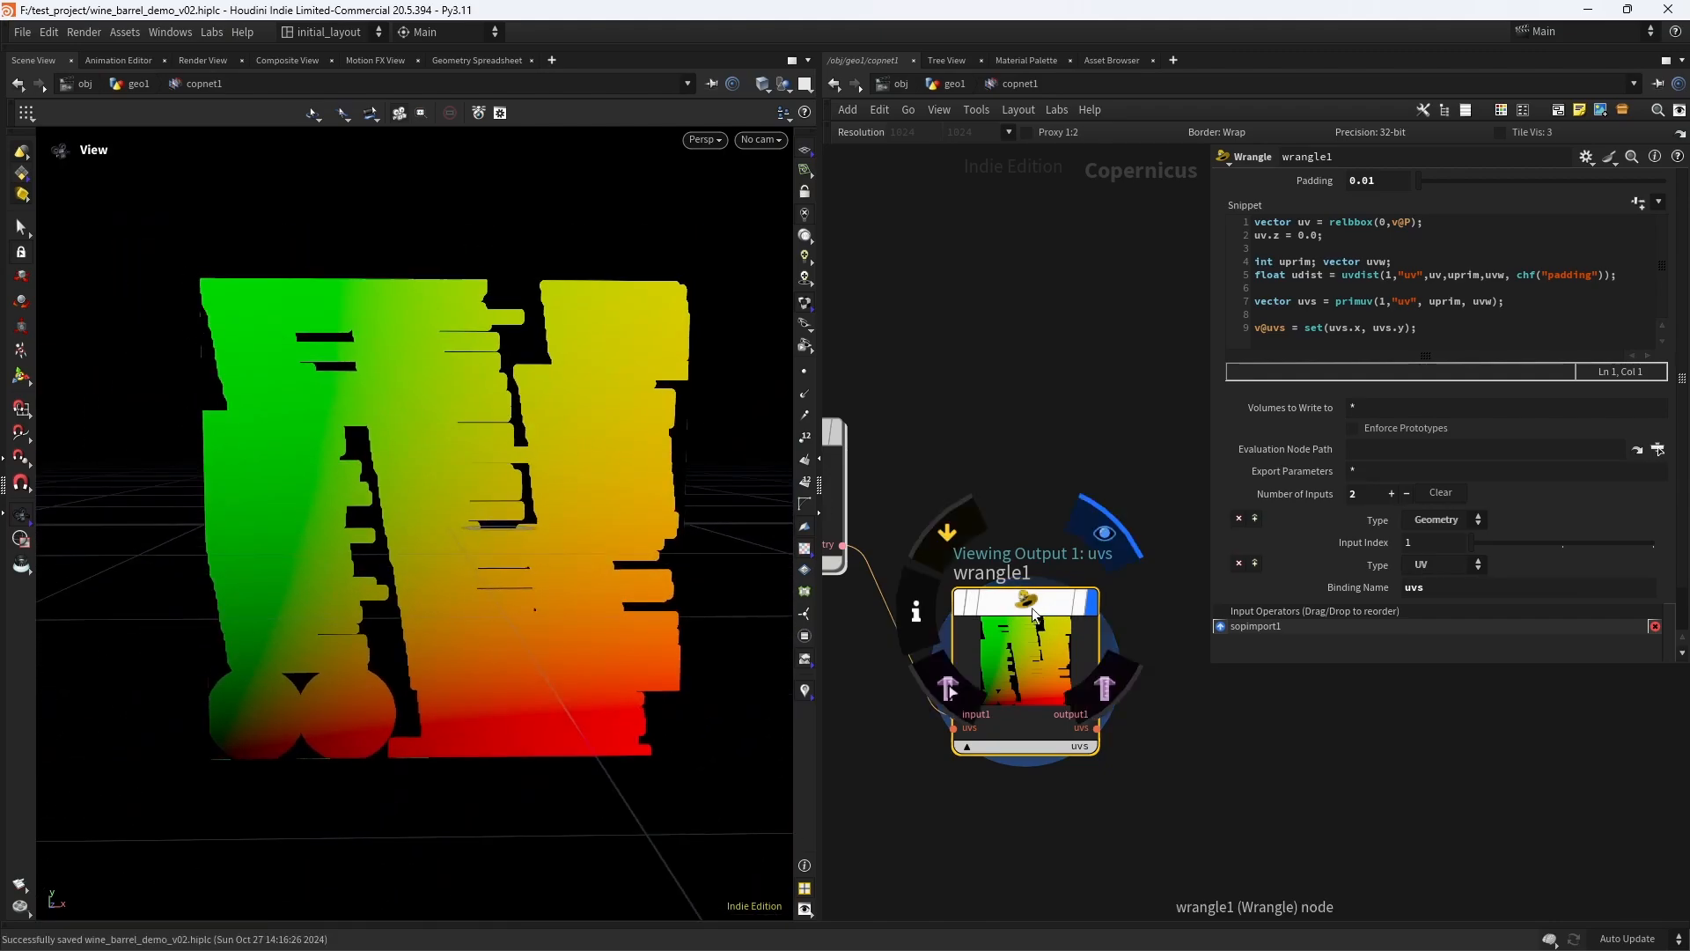
# - Add a third input of type Mono to the Wrangle with the binding name barrel
pyautogui.moveTo(1029, 604); pyautogui.dragTo(1038, 584)
pyautogui.moveTo(1050, 438); pyautogui.dragTo(1015, 414, button='middle')
pyautogui.moveTo(1015, 414); pyautogui.dragTo(1010, 412, button='right')
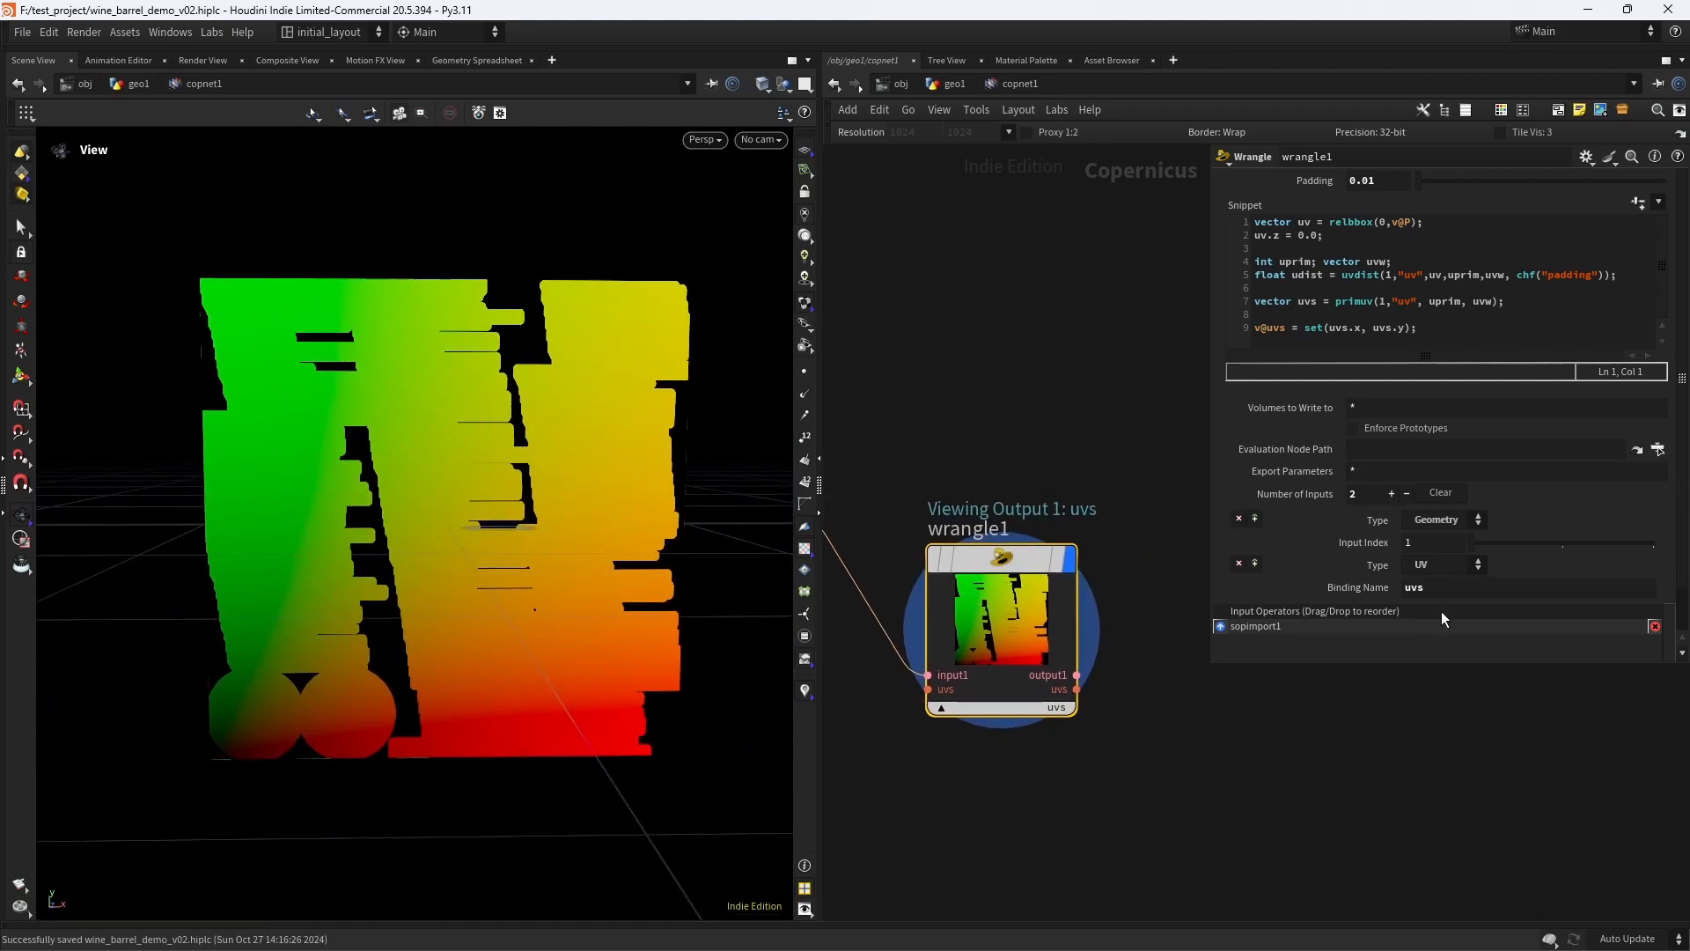
pyautogui.click(1391, 493)
pyautogui.click(1448, 609)
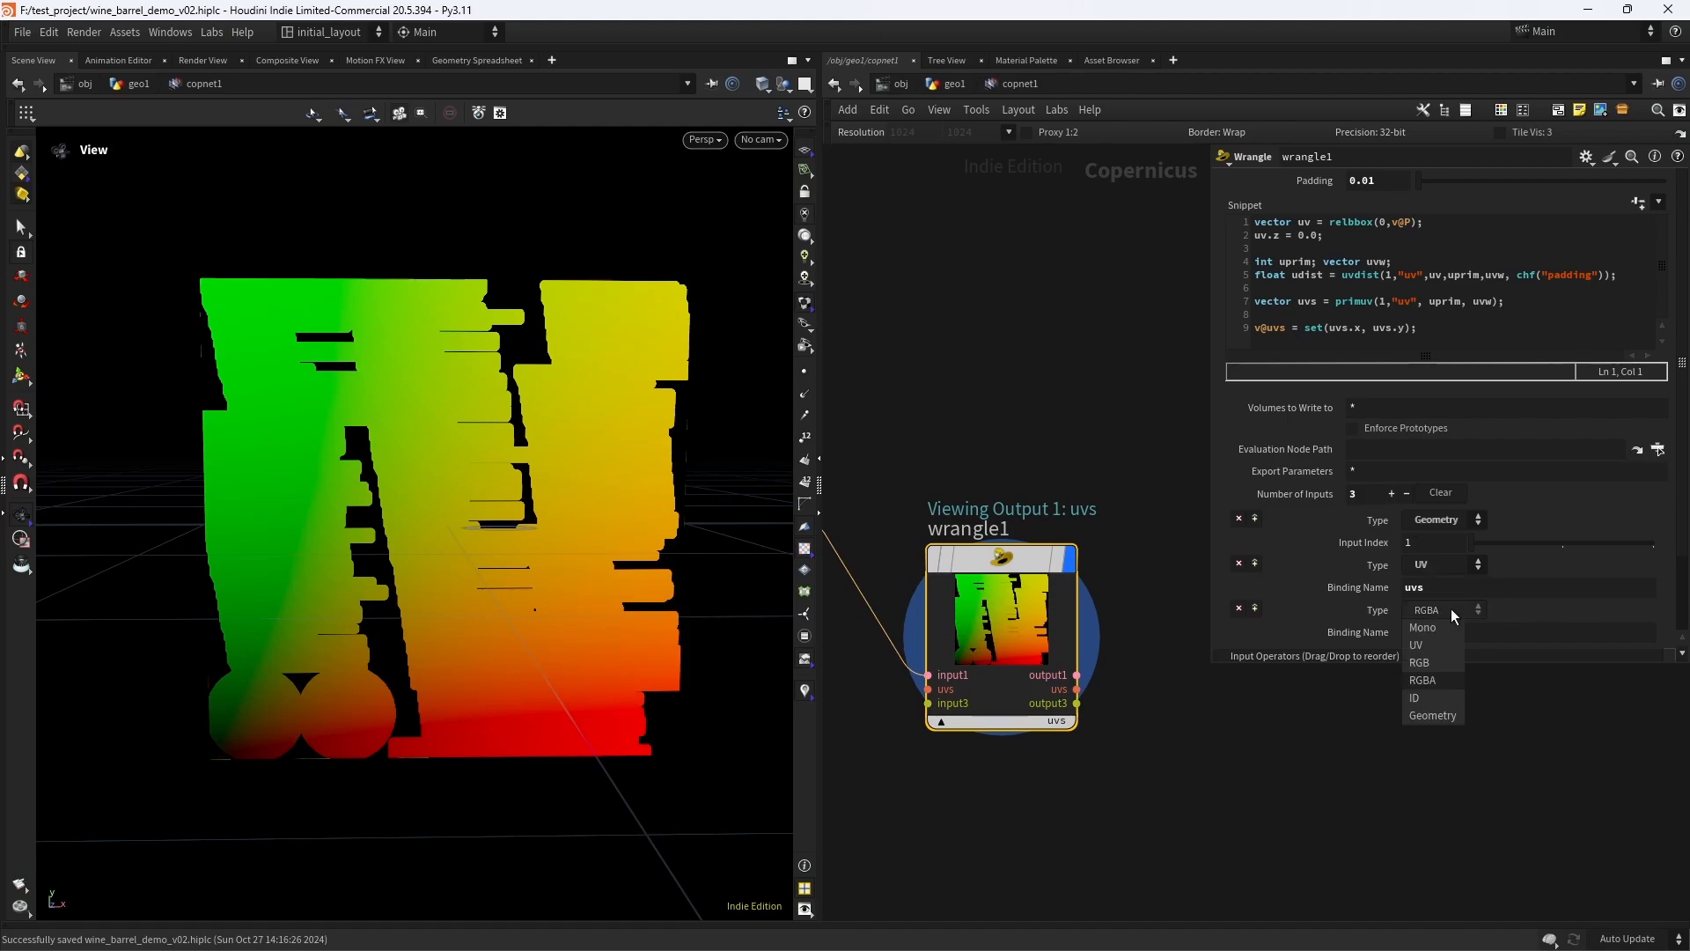
pyautogui.click(1426, 627)
pyautogui.click(1412, 633)
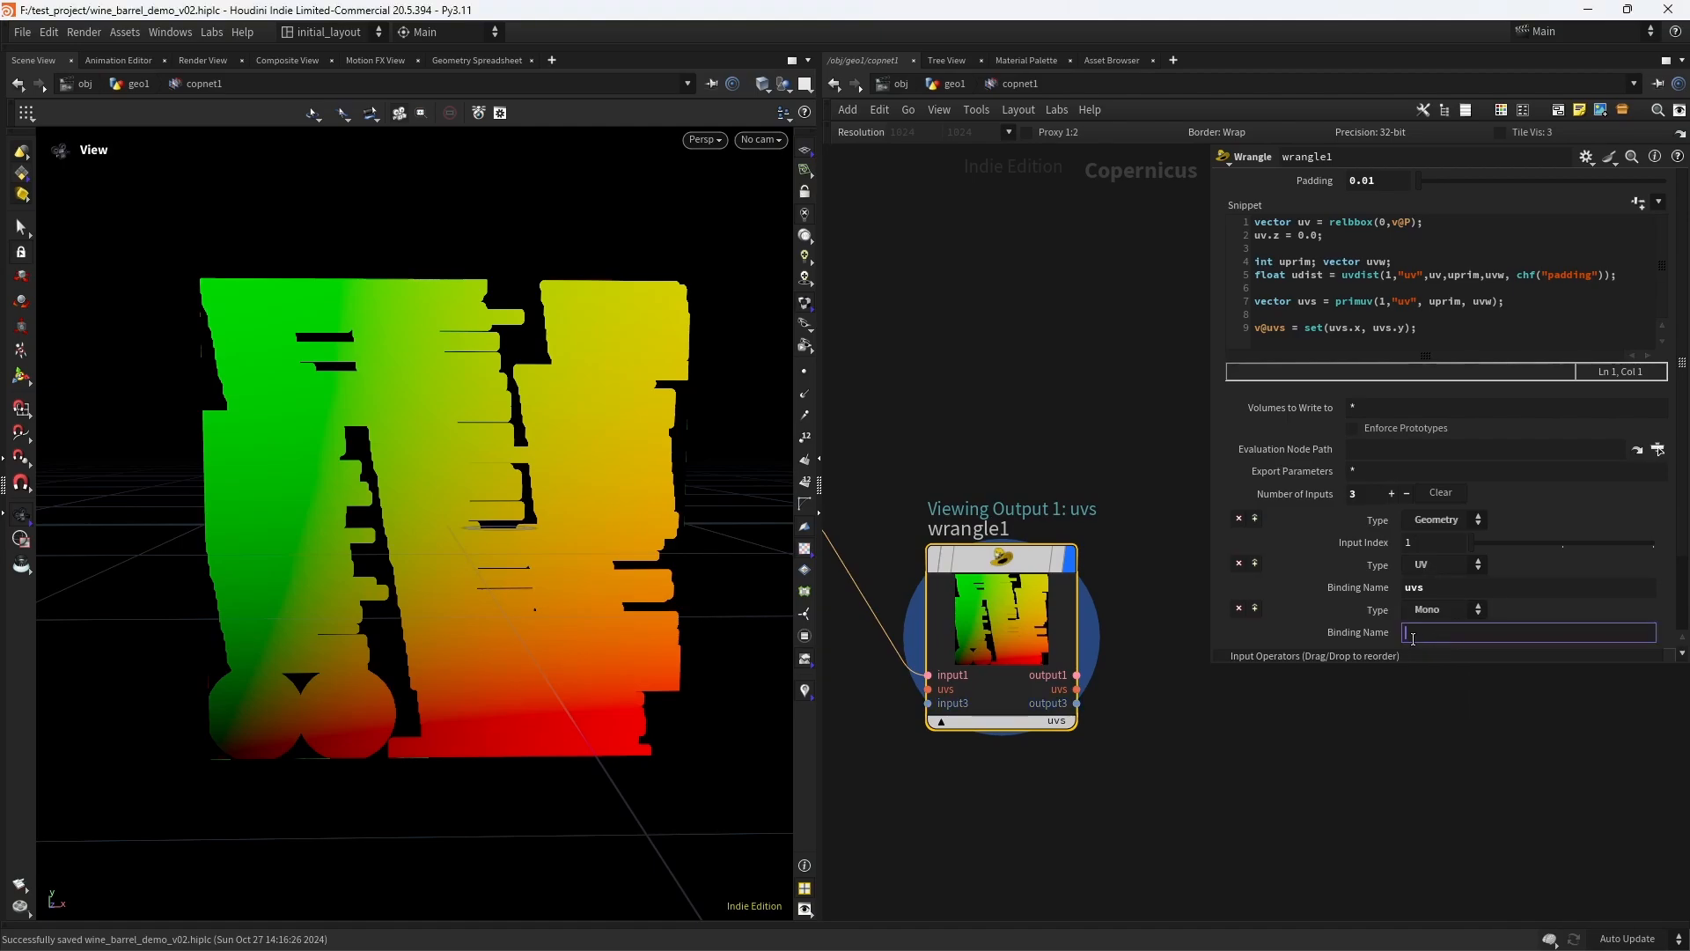
pyautogui.write('barrel')
pyautogui.click(1256, 608)
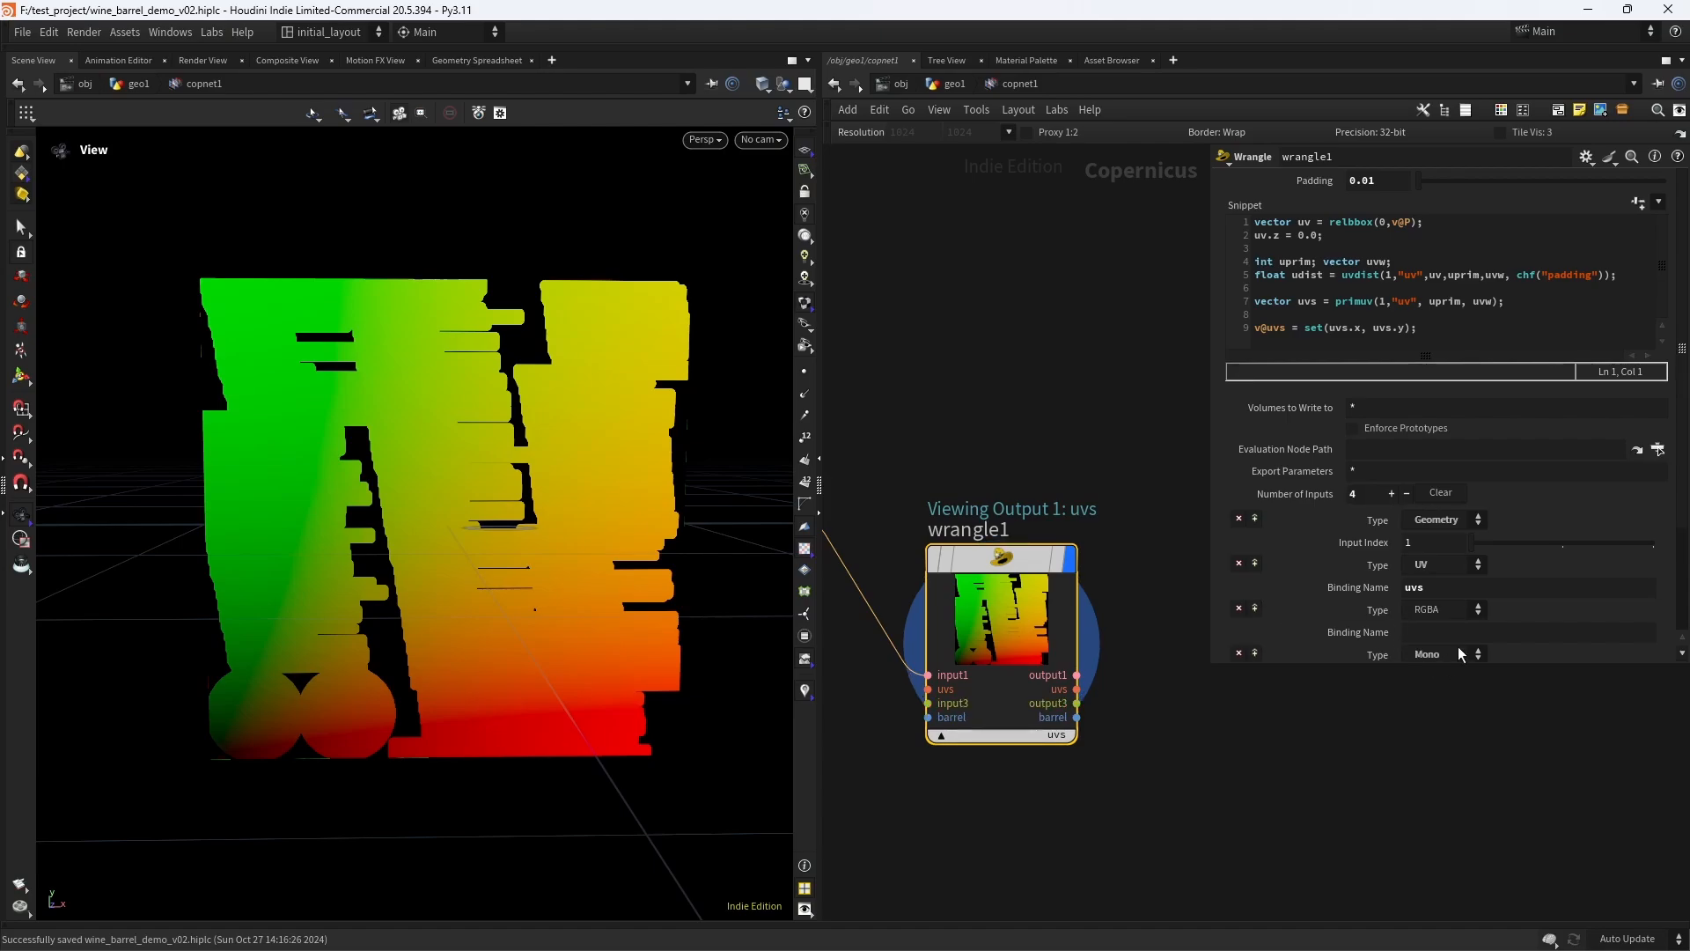
pyautogui.click(1238, 607)
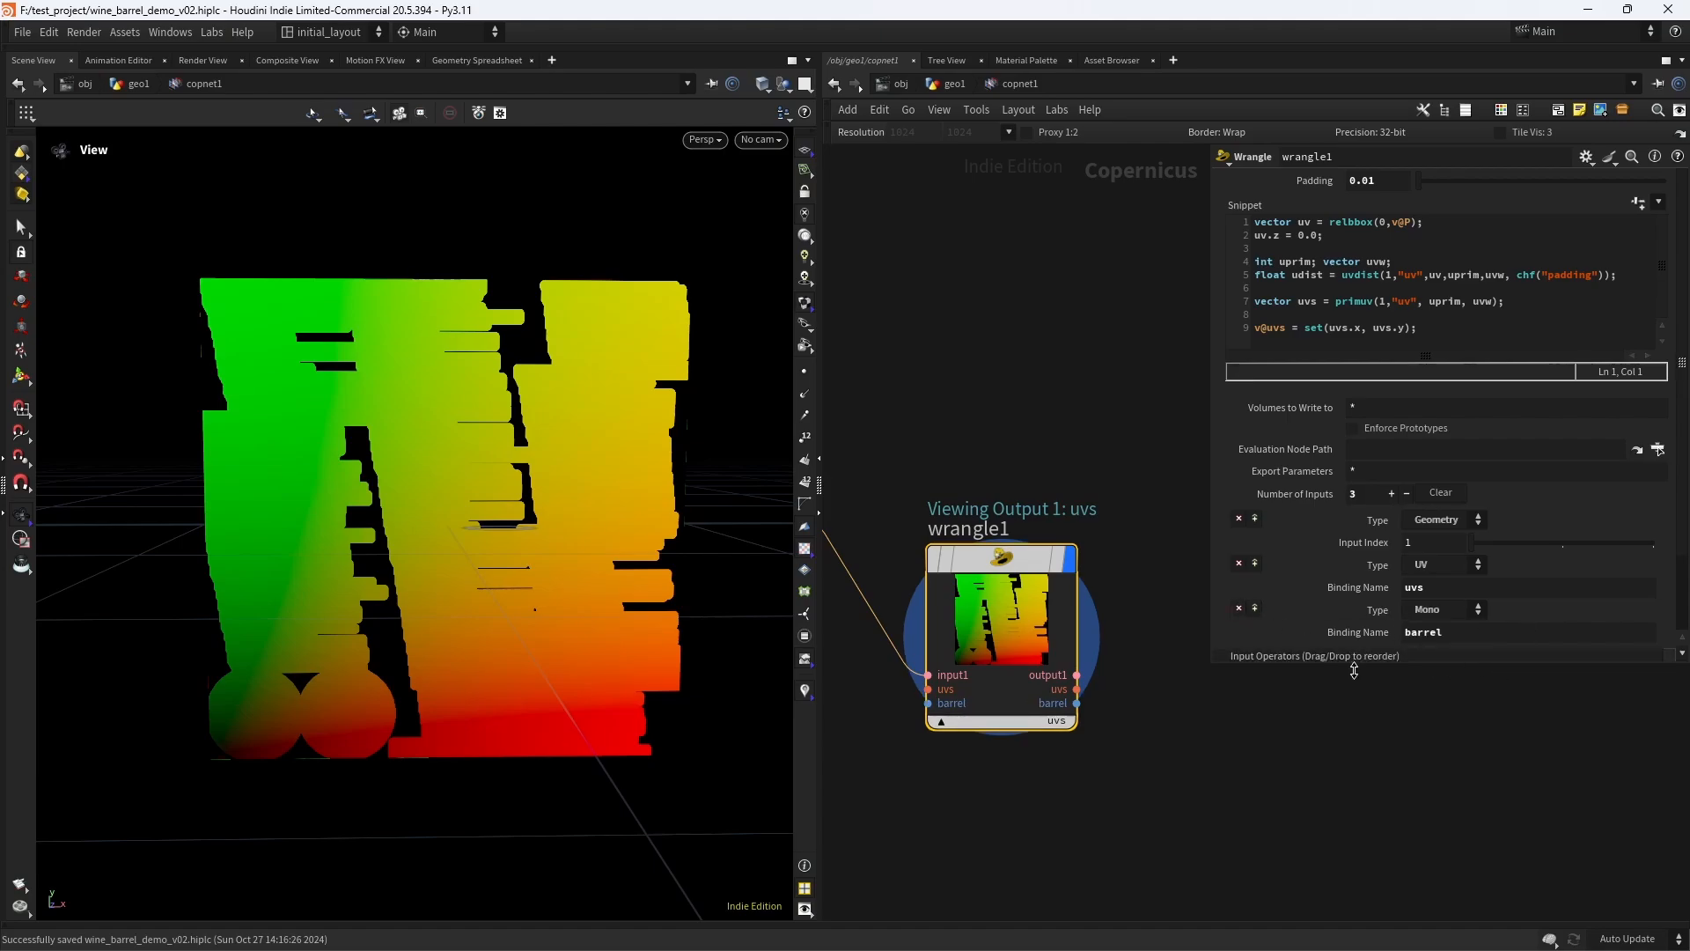
# - Add a fourth Wrangle input of type Mono with the binding name hoops
pyautogui.click(1391, 493)
pyautogui.click(1443, 655)
pyautogui.click(1419, 676)
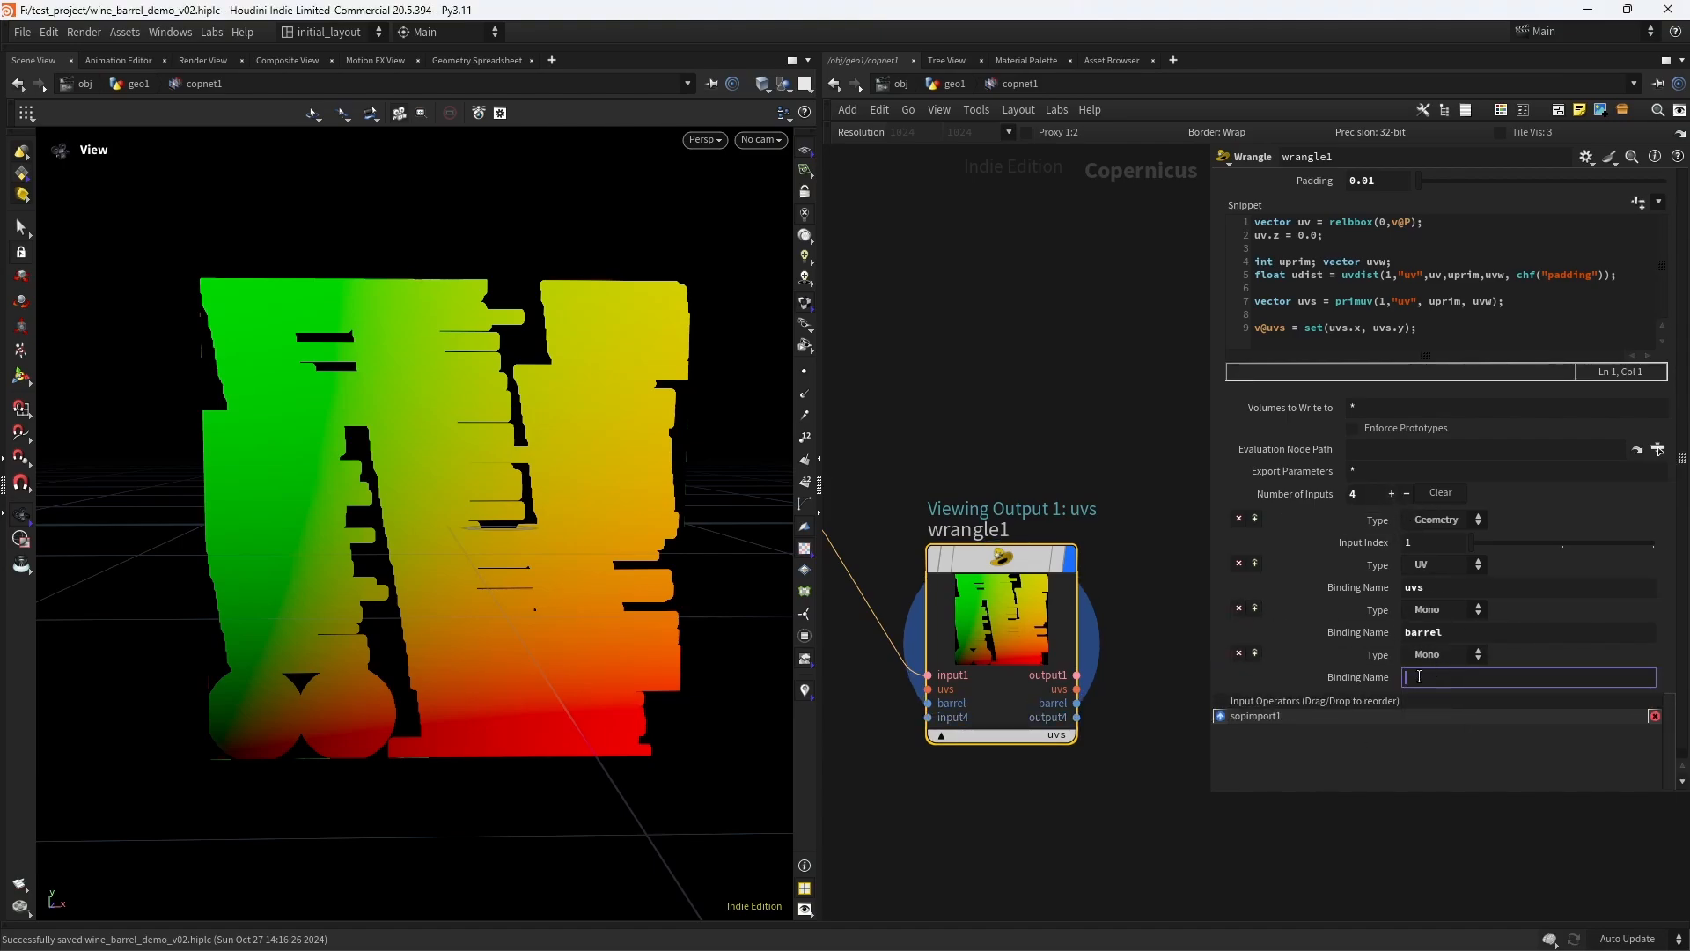
pyautogui.write('hoops')
pyautogui.press('Return')
# - Add a fifth Wrangle input of type Mono with the binding name barrel_tops
pyautogui.click(1392, 493)
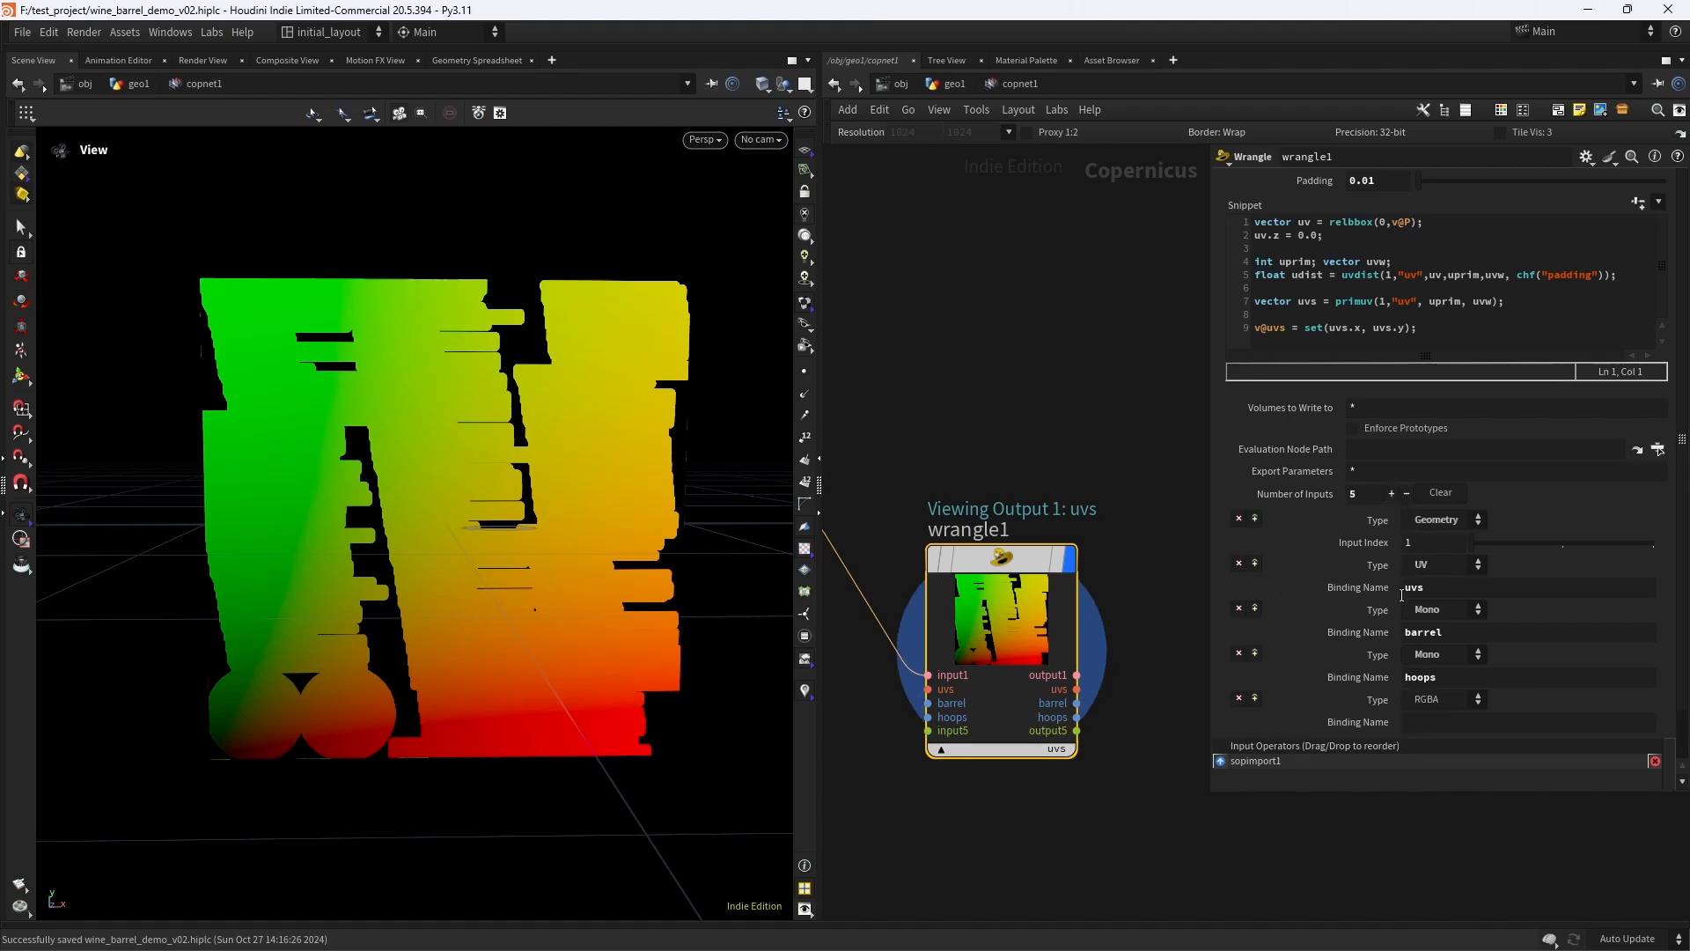
pyautogui.click(1435, 700)
pyautogui.click(1426, 718)
pyautogui.click(1436, 722)
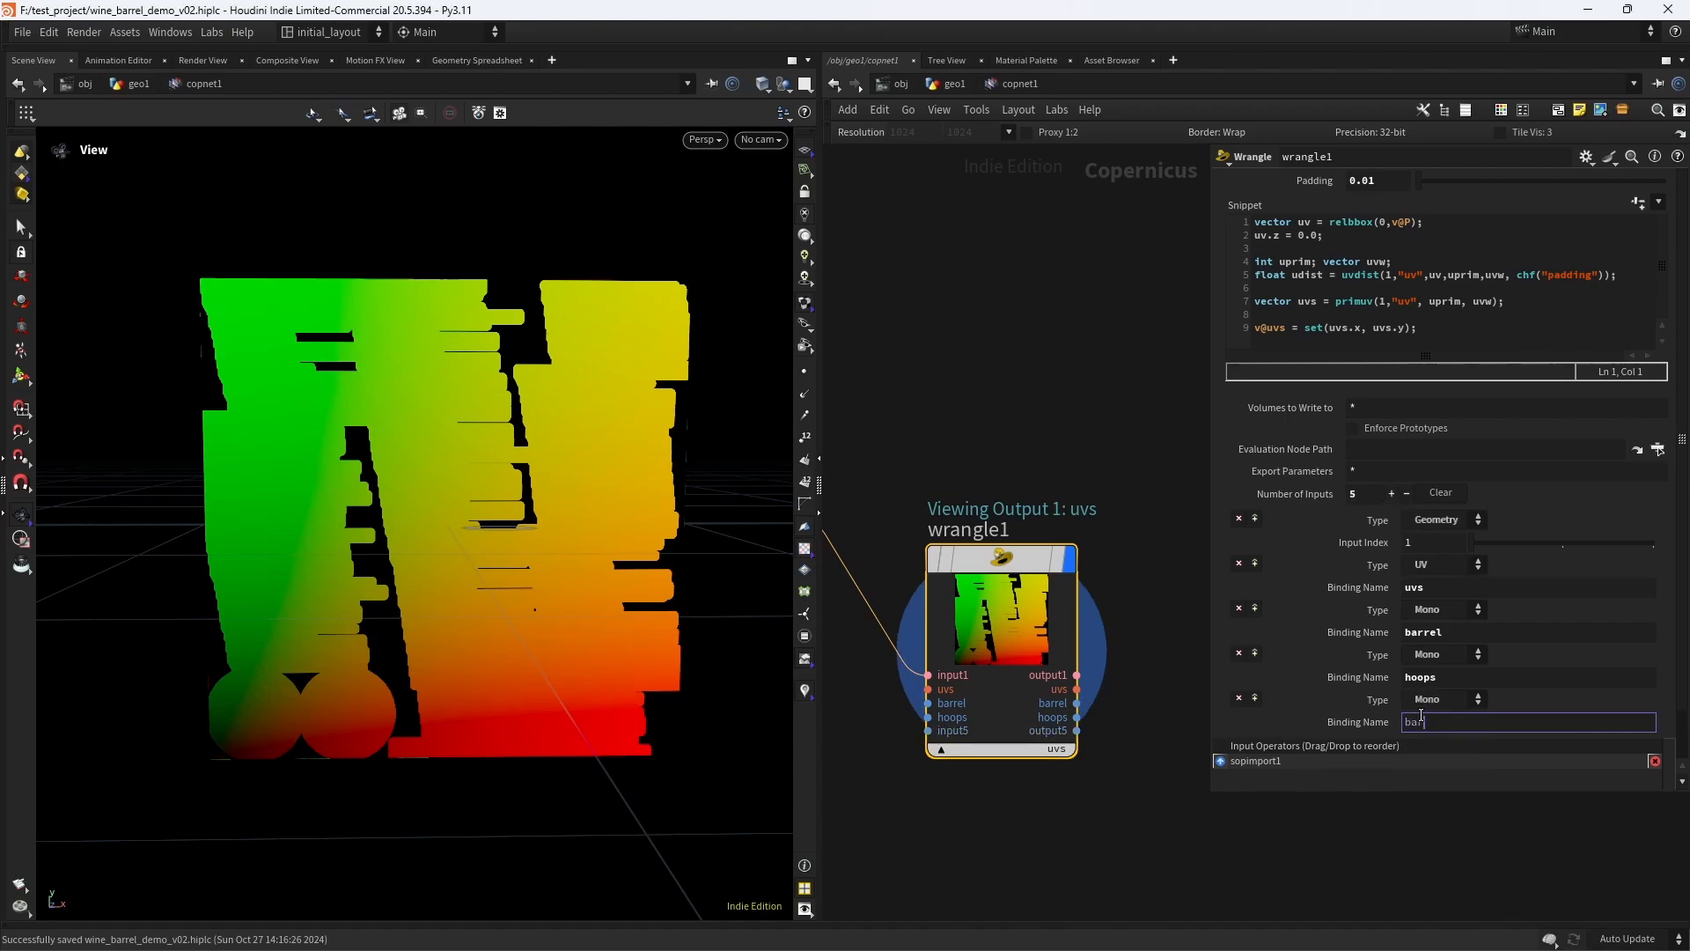
pyautogui.write('barrel_tops')
pyautogui.press('Return')
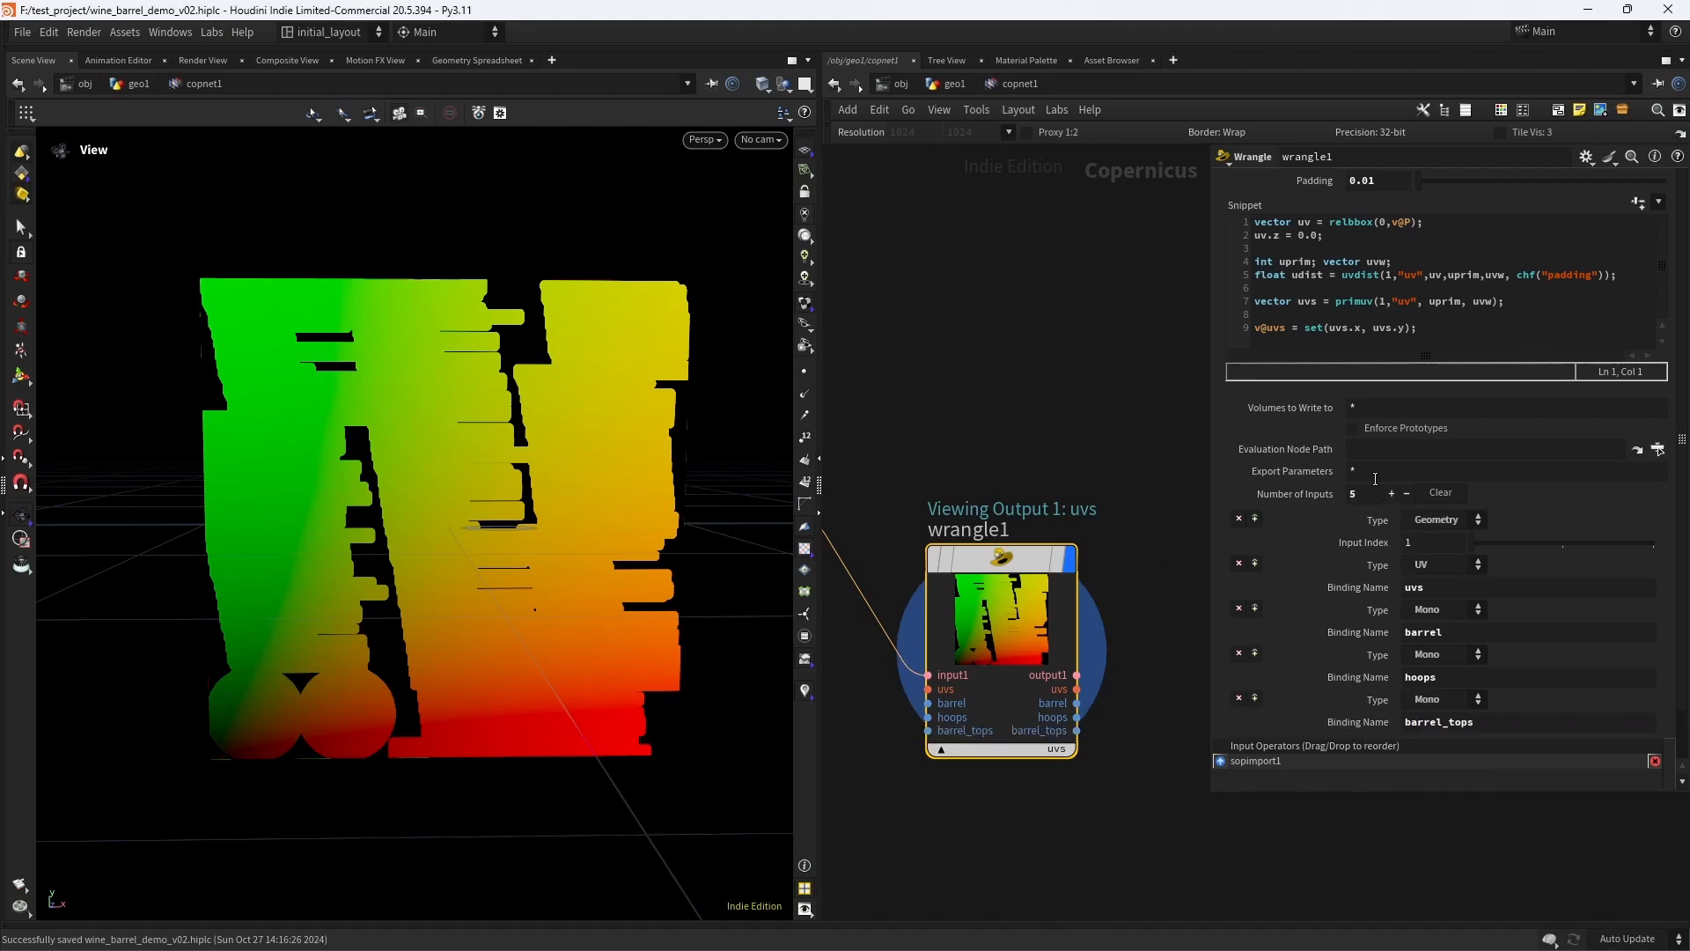
# - Add a sixth Wrangle input of type ID with the binding name prim_id
pyautogui.click(1391, 493)
pyautogui.click(1448, 744)
pyautogui.click(1435, 841)
pyautogui.click(1444, 766)
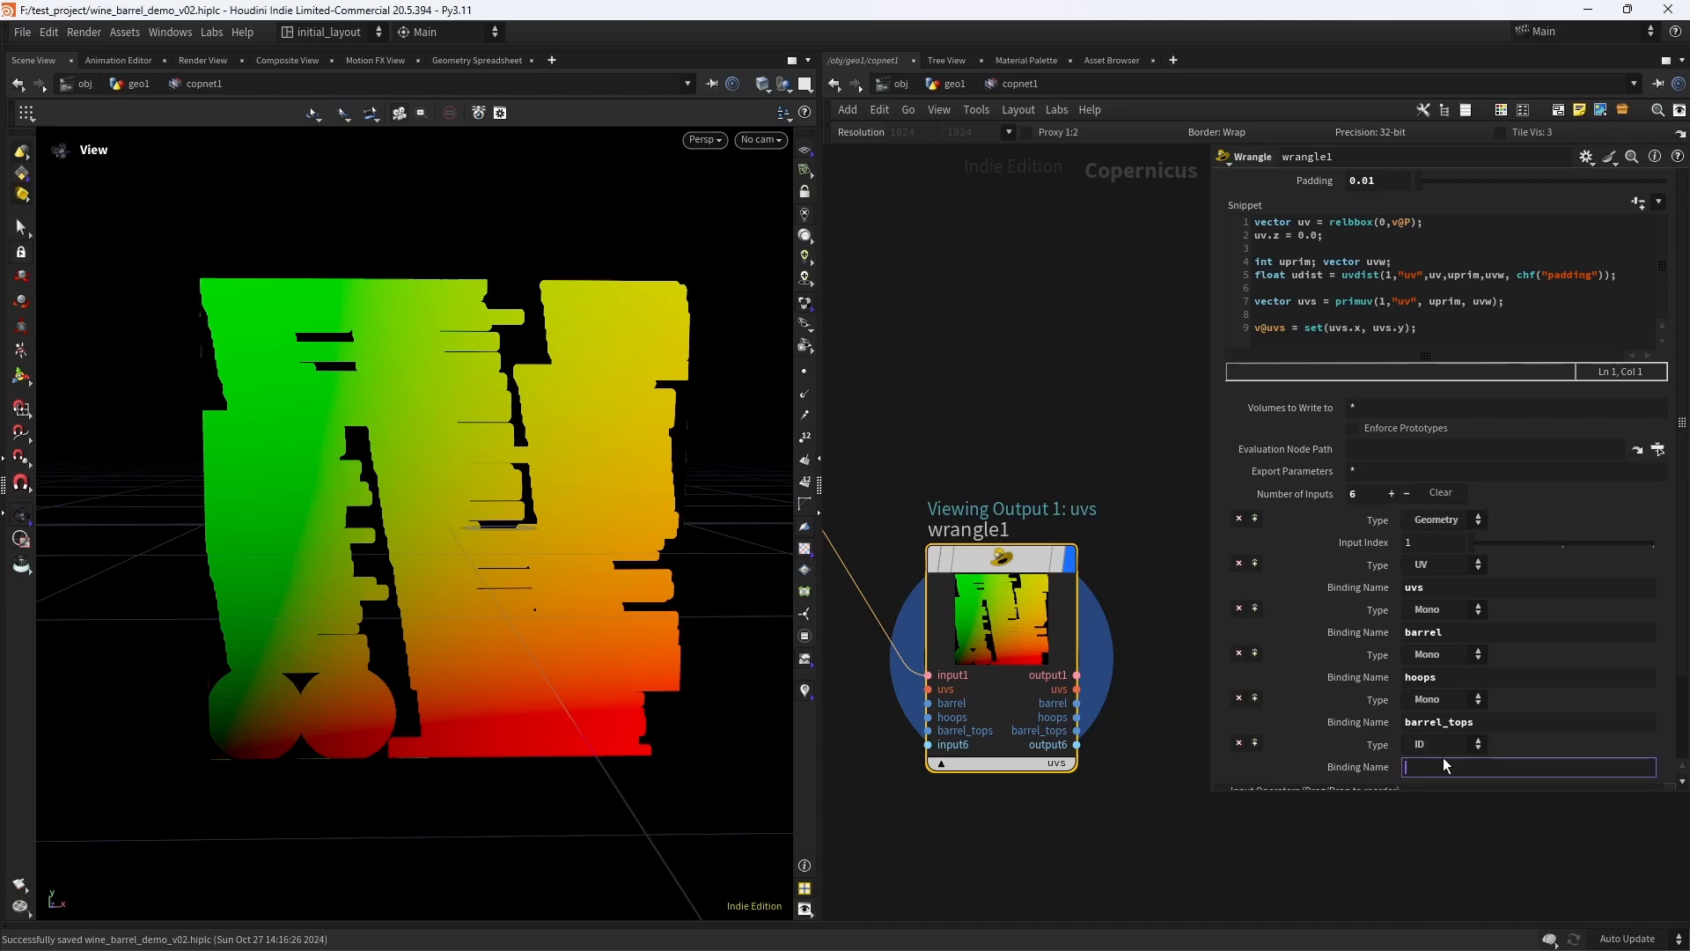
pyautogui.write('prim_i')
pyautogui.press('Return')
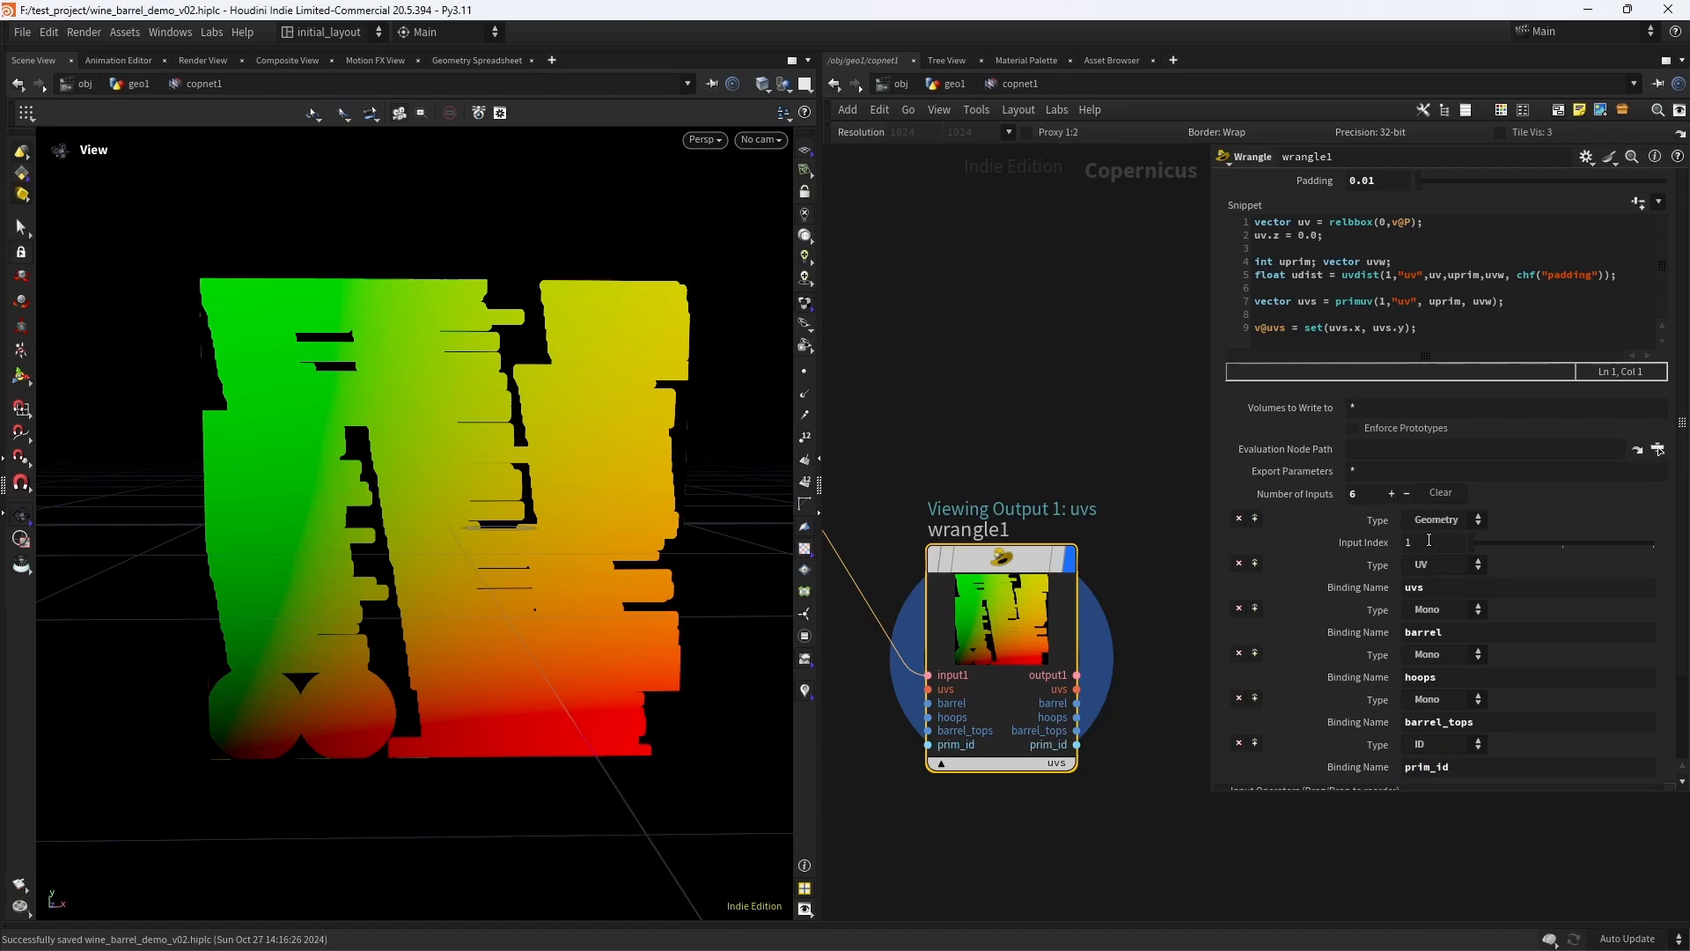
# - Add a seventh Wrangle input of type RGB with the binding name origP
pyautogui.click(1391, 493)
pyautogui.moveTo(1683, 423); pyautogui.dragTo(1683, 539)
pyautogui.click(1449, 647)
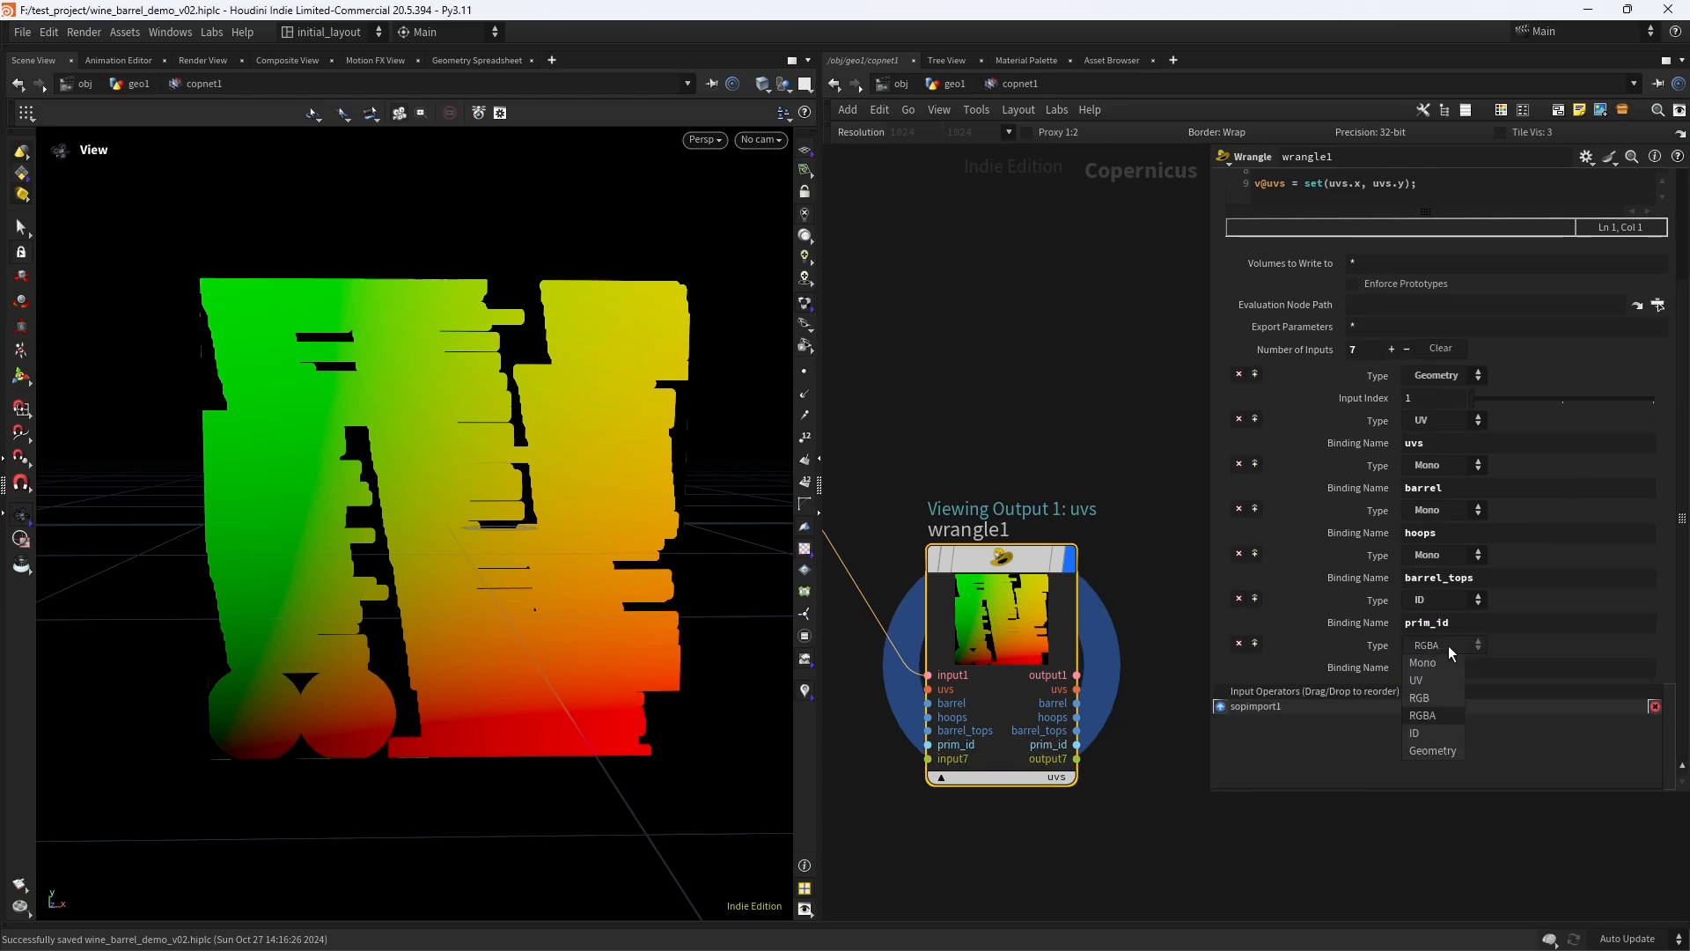
pyautogui.click(1445, 697)
pyautogui.click(1443, 666)
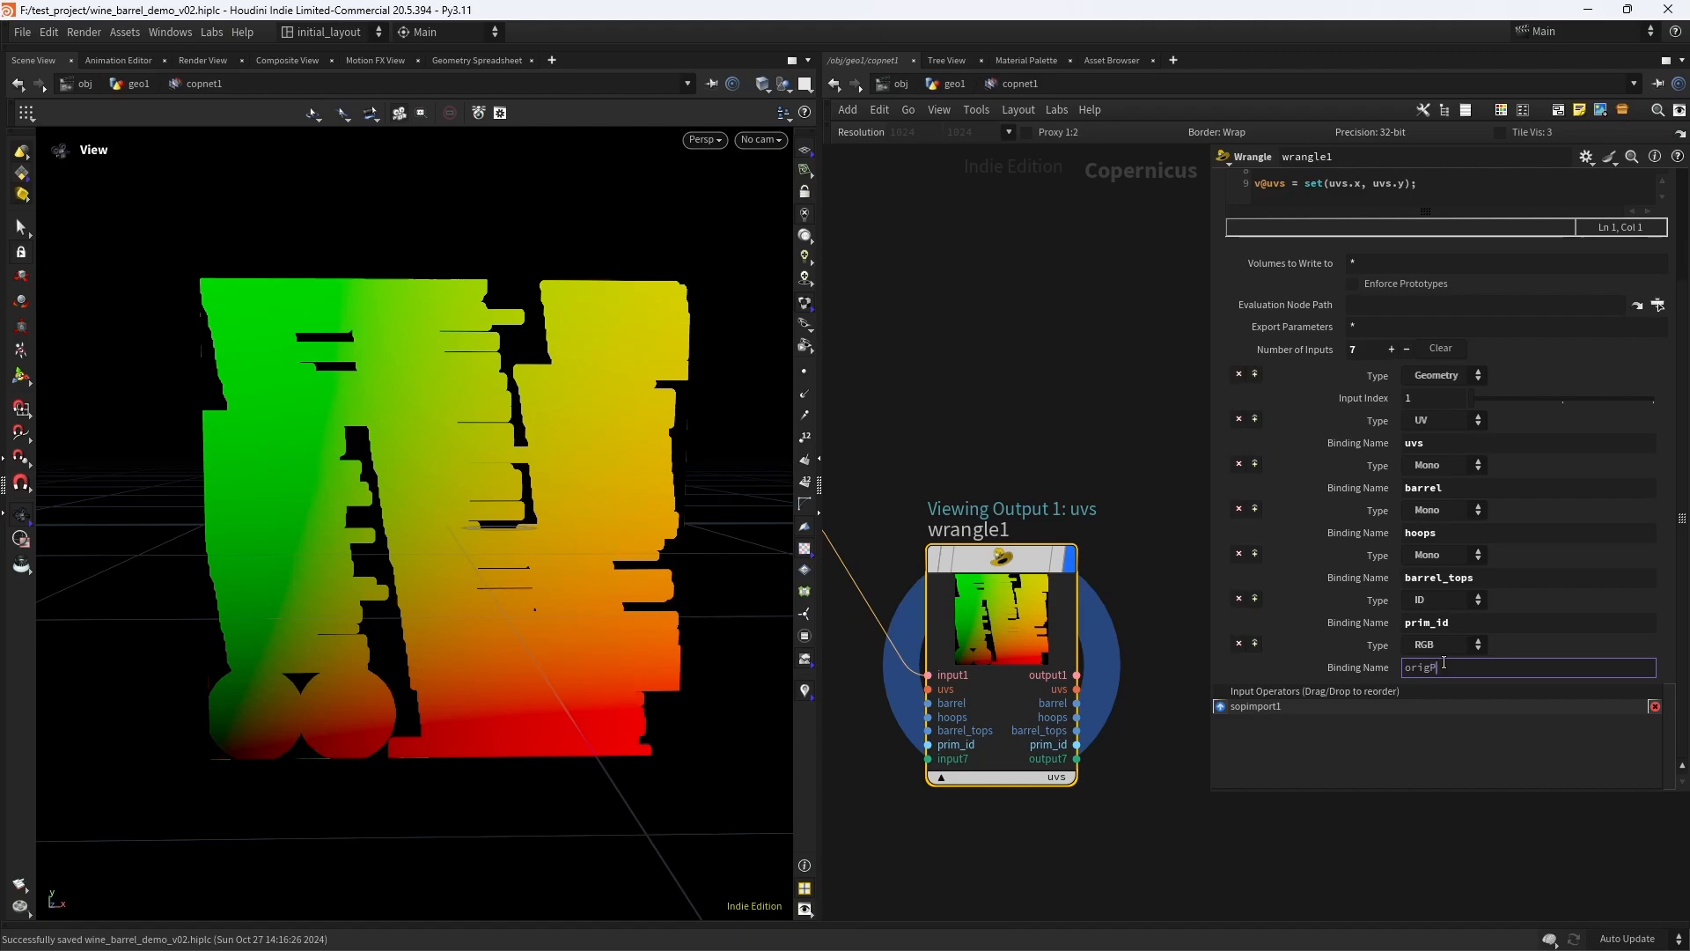
pyautogui.write('origP')
pyautogui.press('Return')
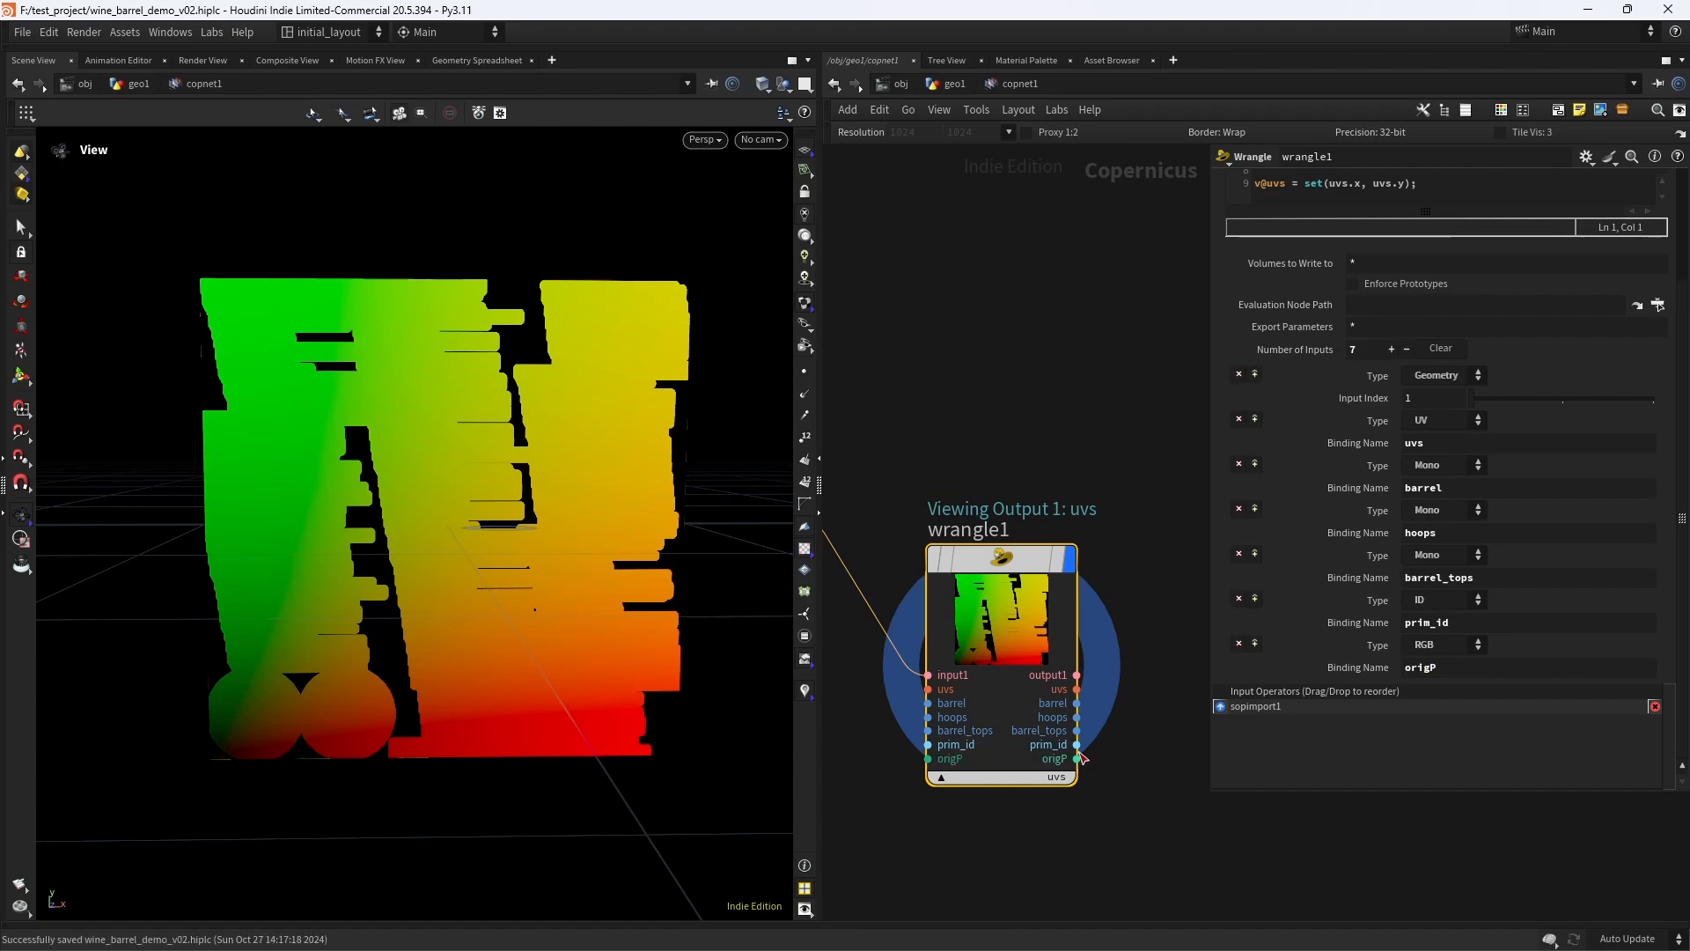
# - Add the line f@barrel = primuv(1,"barrel", uprim, uvw); to the Wrangle snippet and display the node's barrel output
pyautogui.scroll(3, 1670, 412)
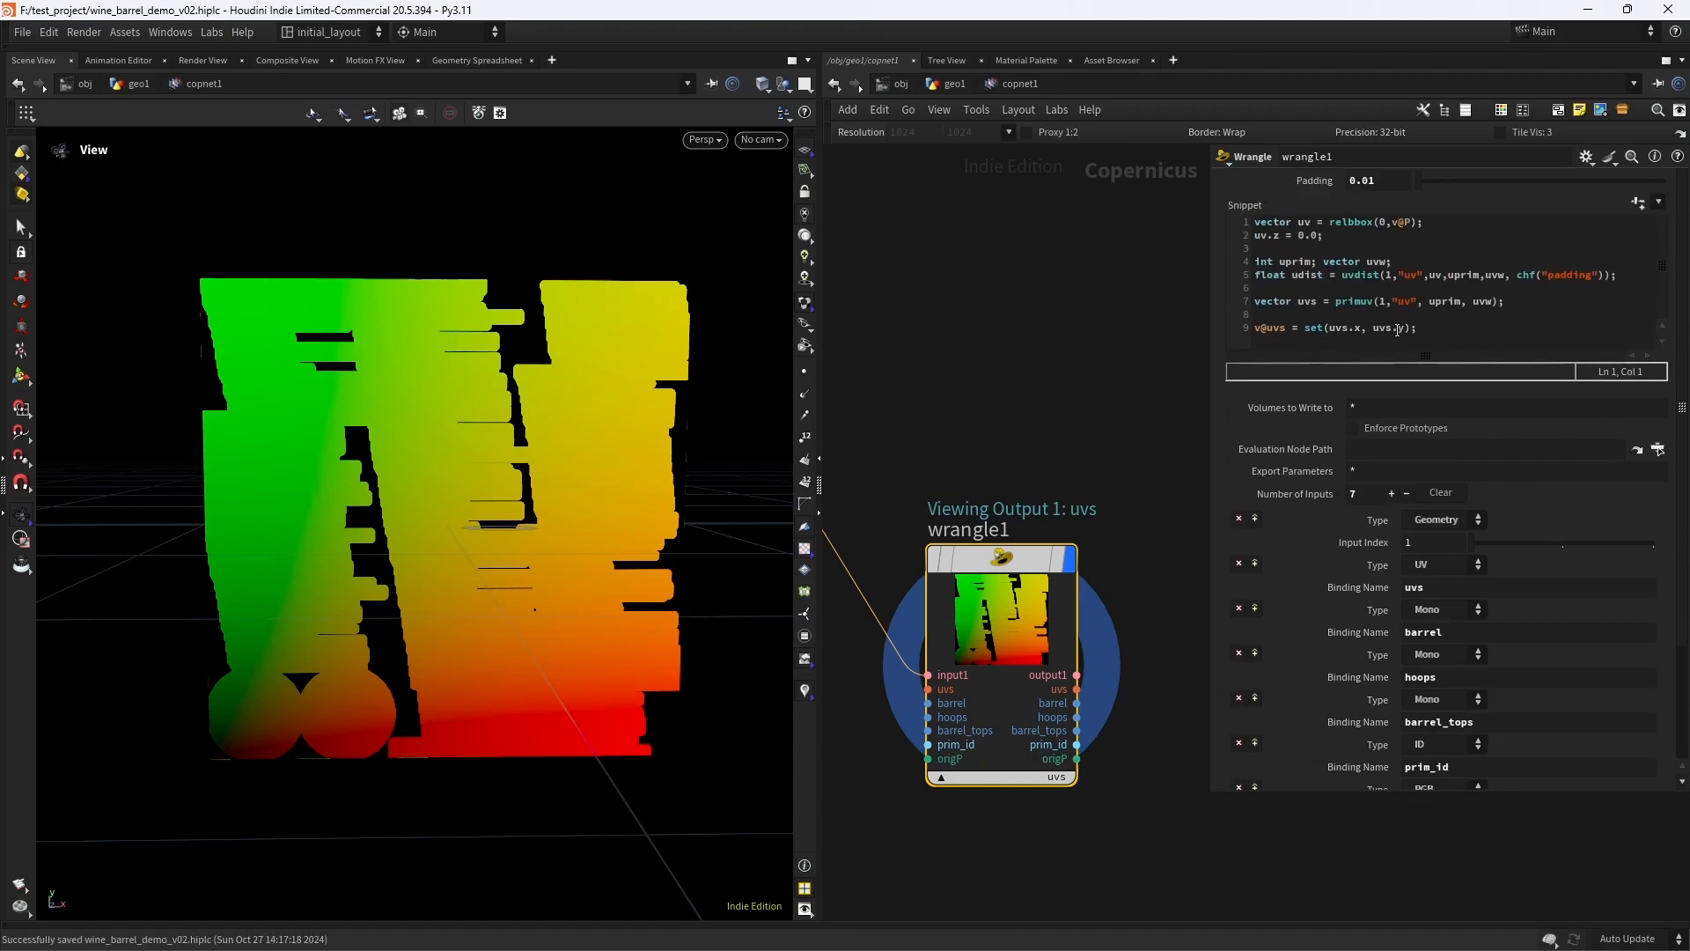
pyautogui.moveTo(1524, 300); pyautogui.dragTo(1207, 302)
pyautogui.hotkey('ctrl', 'c')
pyautogui.click(1421, 345)
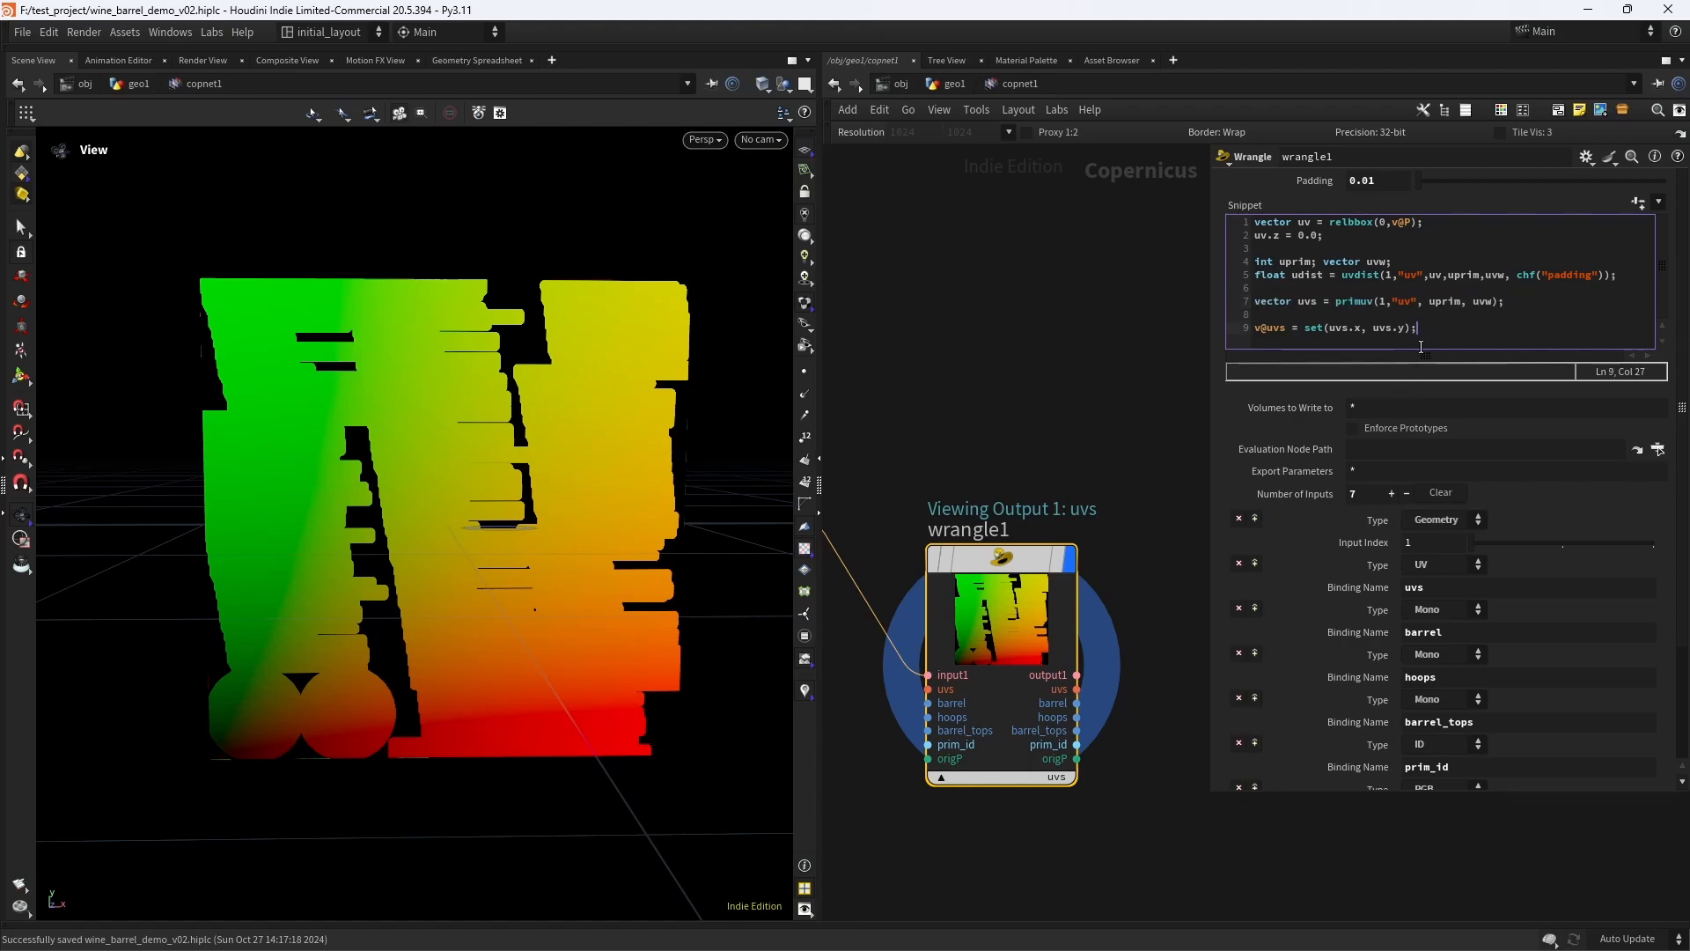
pyautogui.press('Return')
pyautogui.press('Return')
pyautogui.hotkey('ctrl', 'v')
pyautogui.moveTo(1318, 354); pyautogui.dragTo(1234, 360)
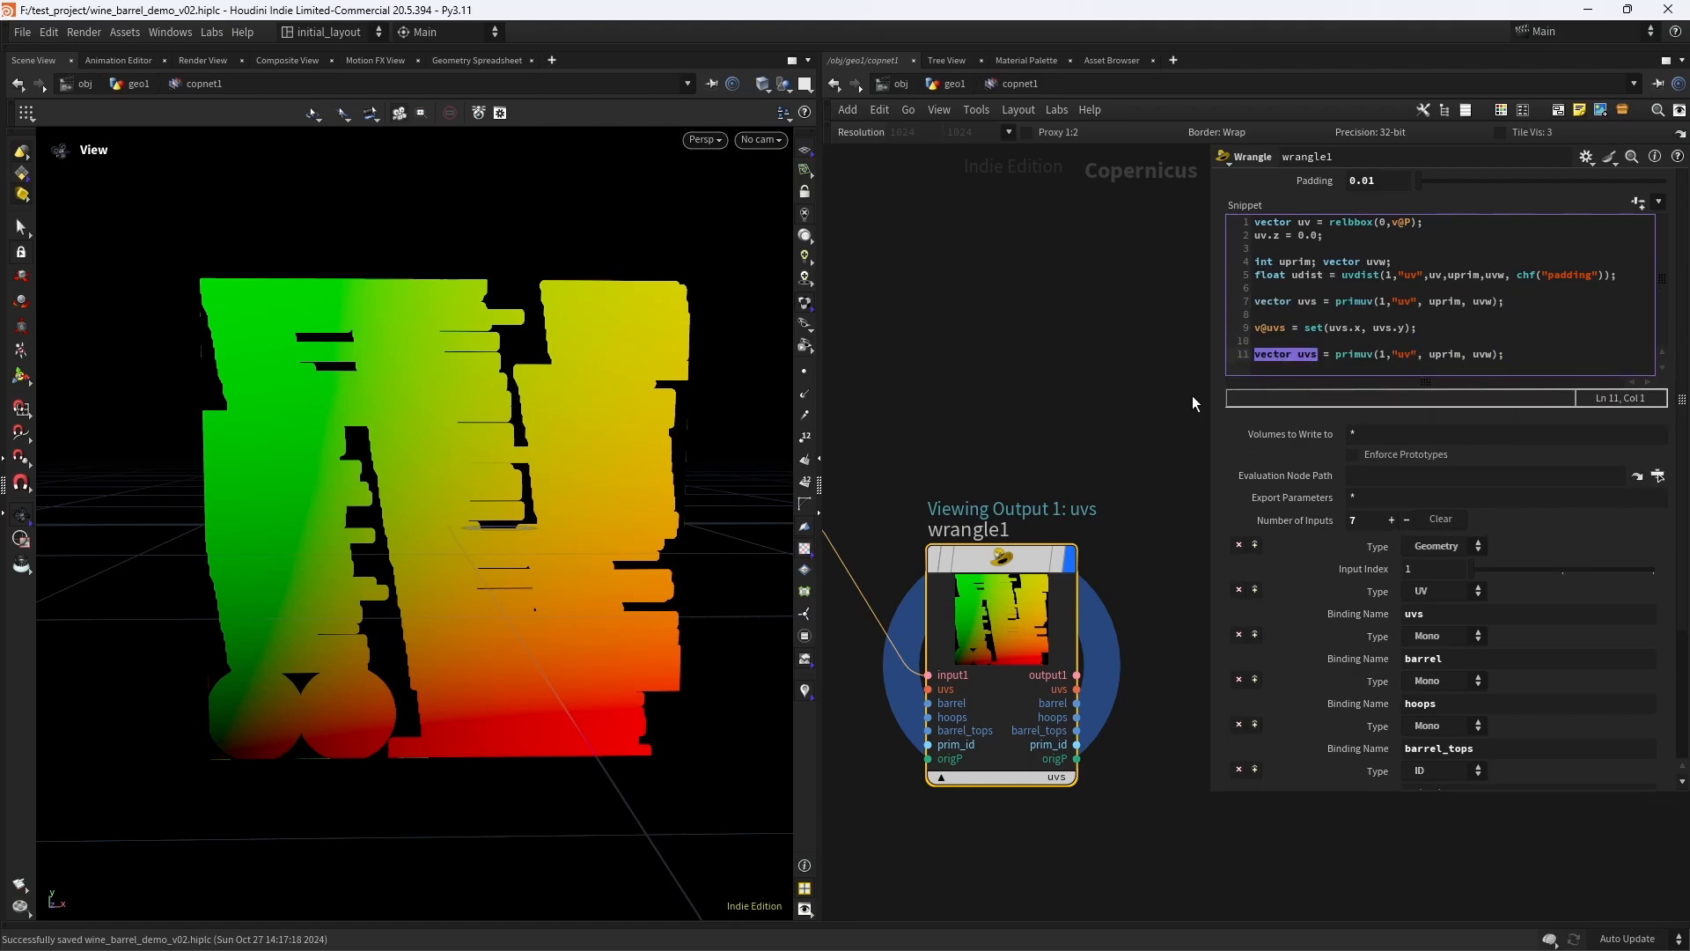
pyautogui.write('f@barrel')
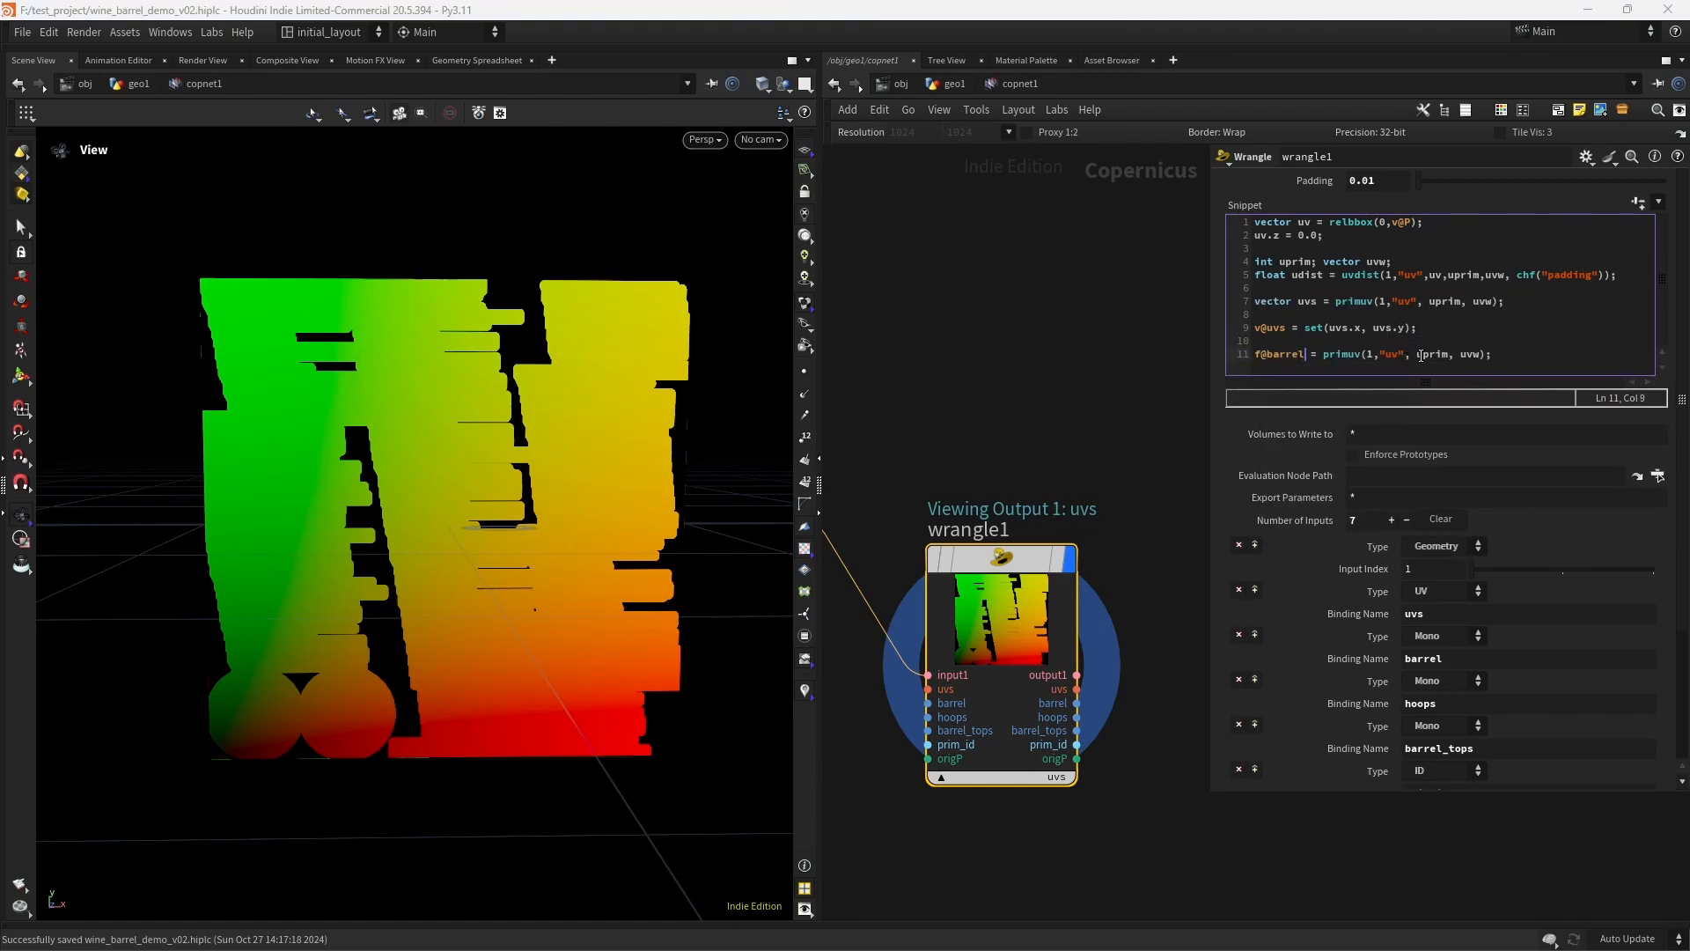
pyautogui.click(1394, 356)
pyautogui.write('barrel')
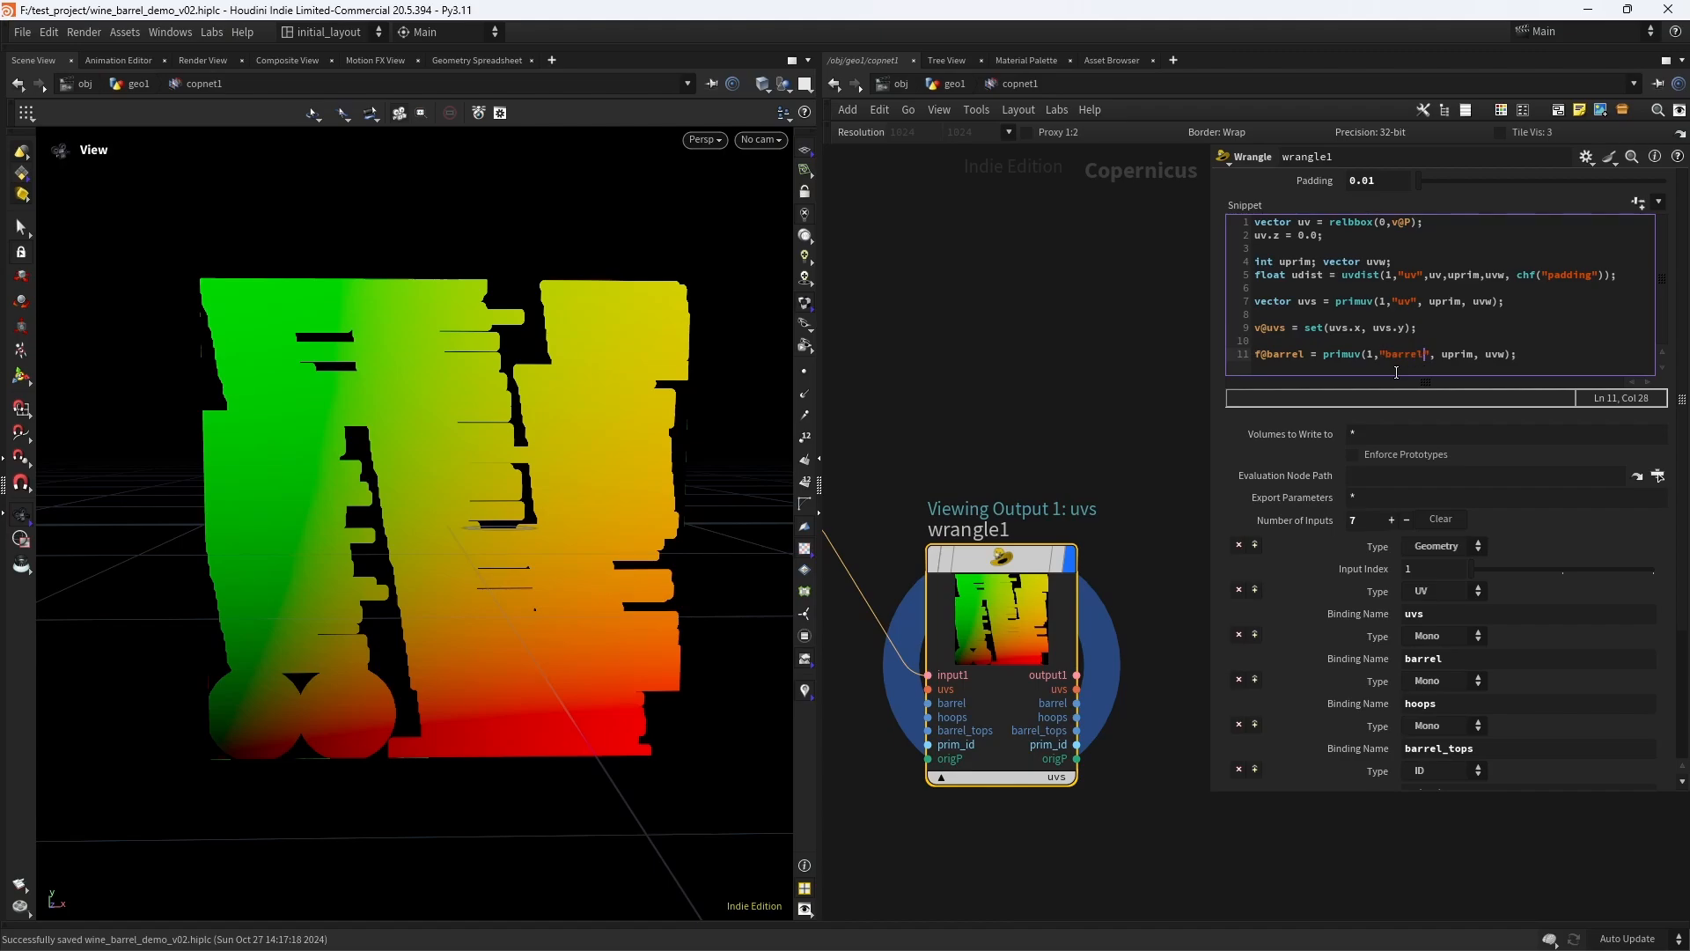
pyautogui.click(1057, 776)
pyautogui.click(1118, 831)
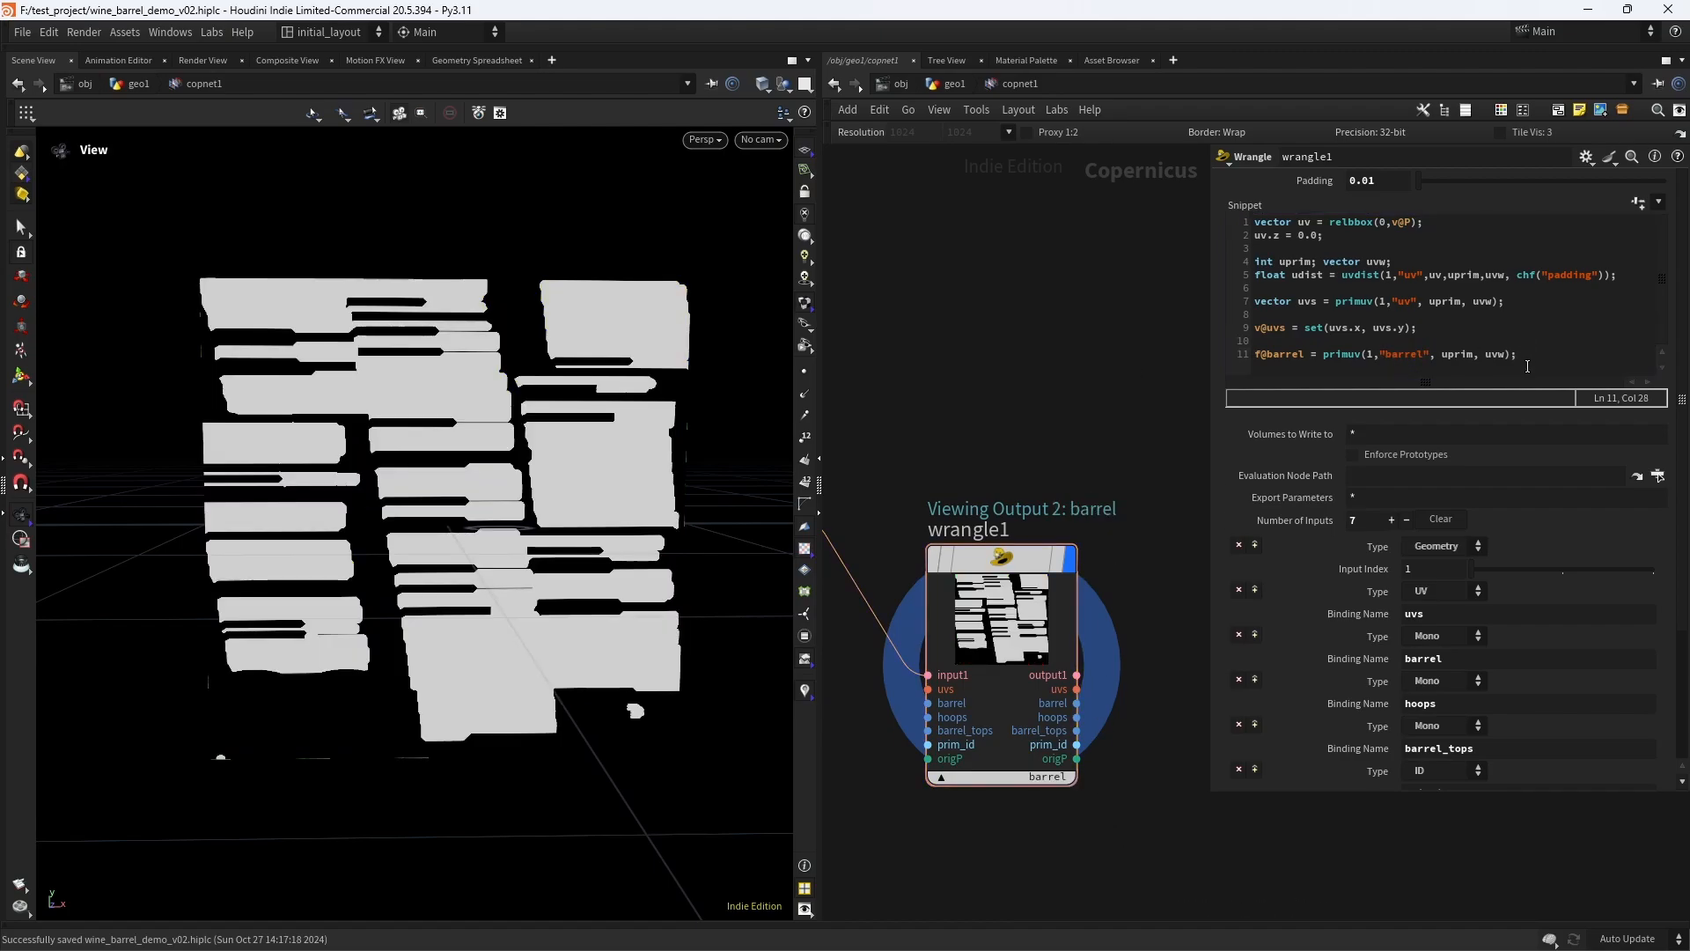
# - Duplicate the barrel line in the snippet and change the copy to f@hoops = primuv(1,"hoops", uprim, uvw);
pyautogui.moveTo(1521, 355); pyautogui.dragTo(1196, 382)
pyautogui.hotkey('ctrl', 'c')
pyautogui.press('End')
pyautogui.press('Return')
pyautogui.hotkey('ctrl', 'v')
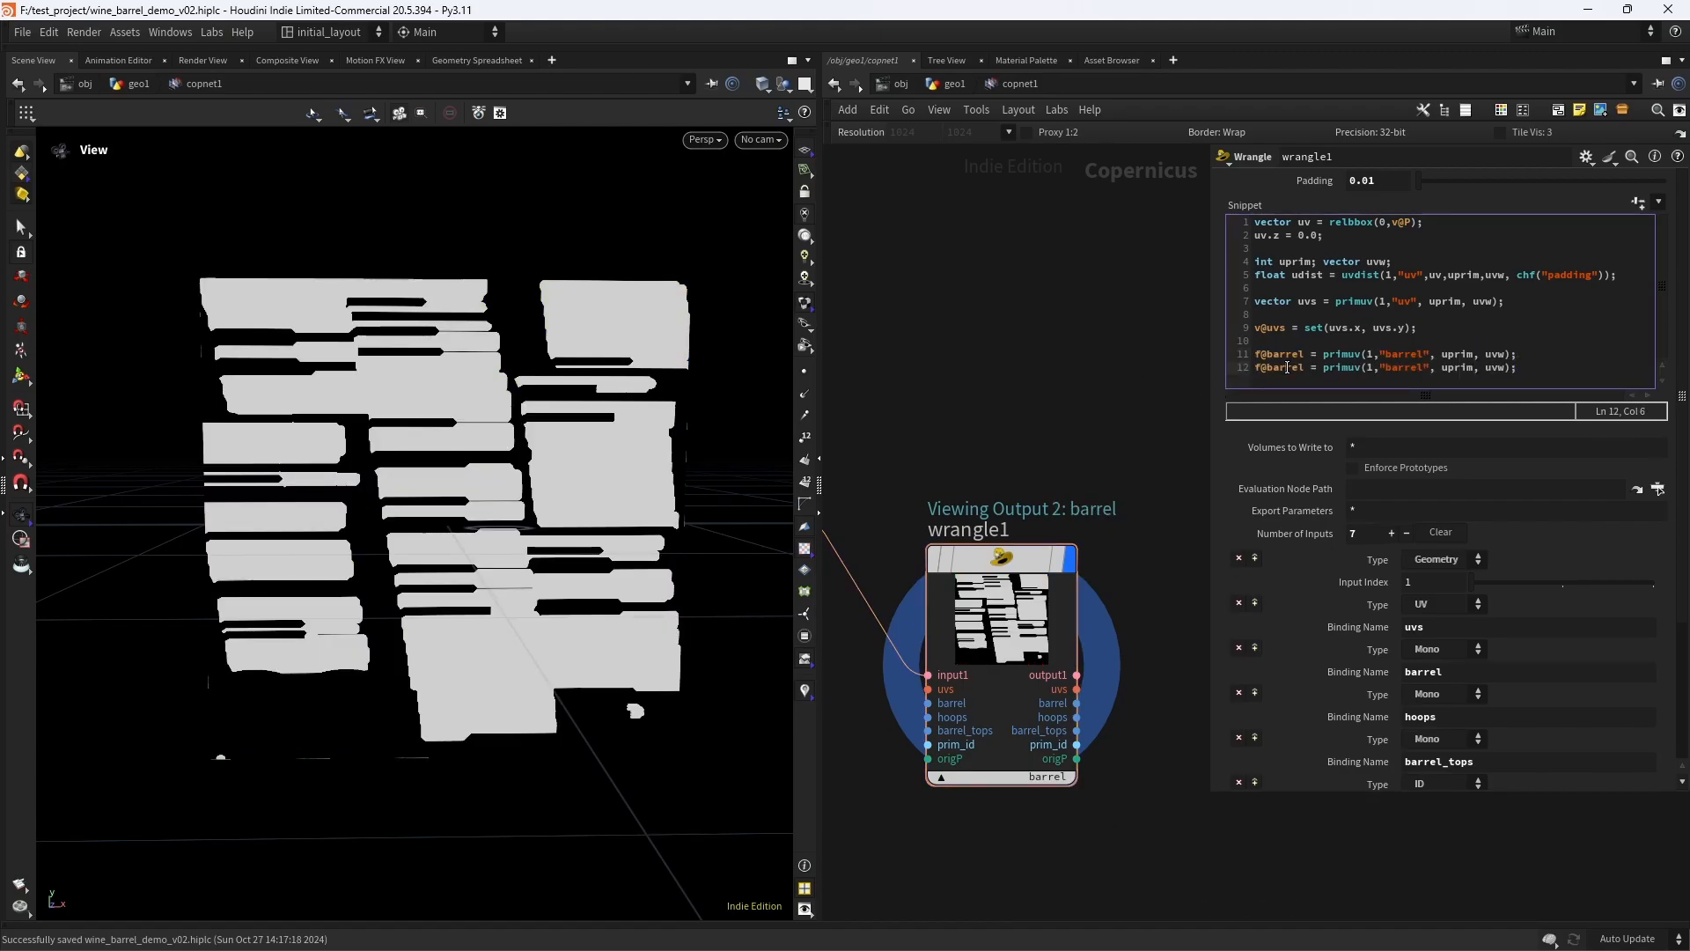
pyautogui.tripleClick(1287, 367)
pyautogui.moveTo(1304, 367); pyautogui.dragTo(1270, 370)
pyautogui.write('ho')
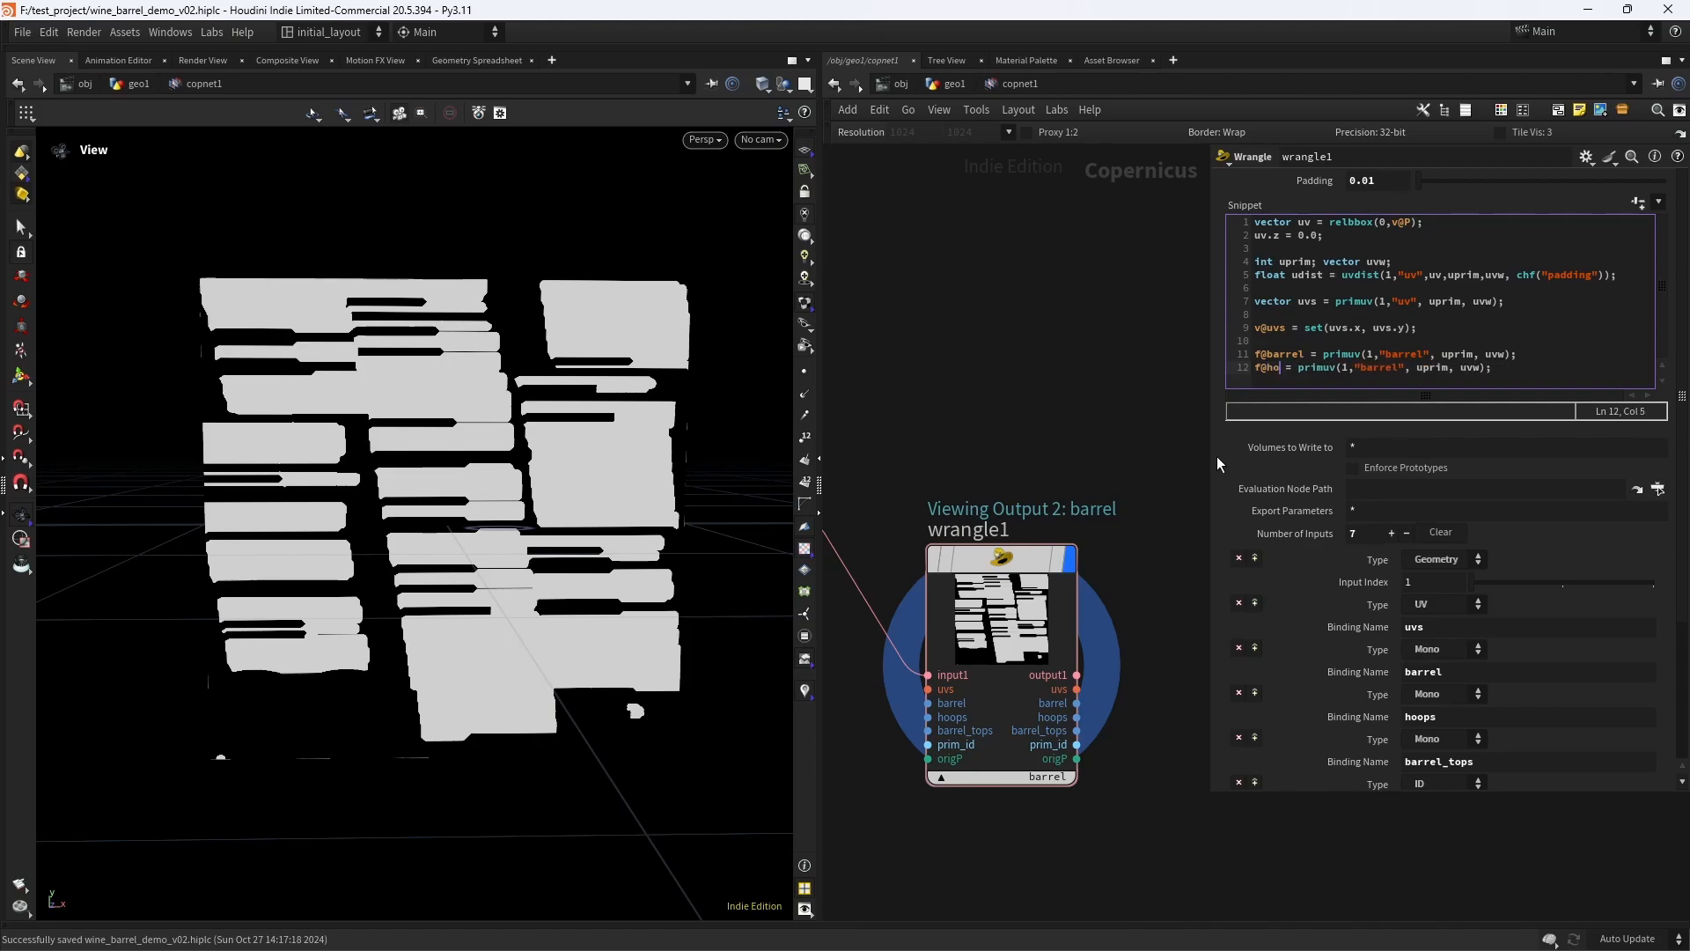
pyautogui.write('ops')
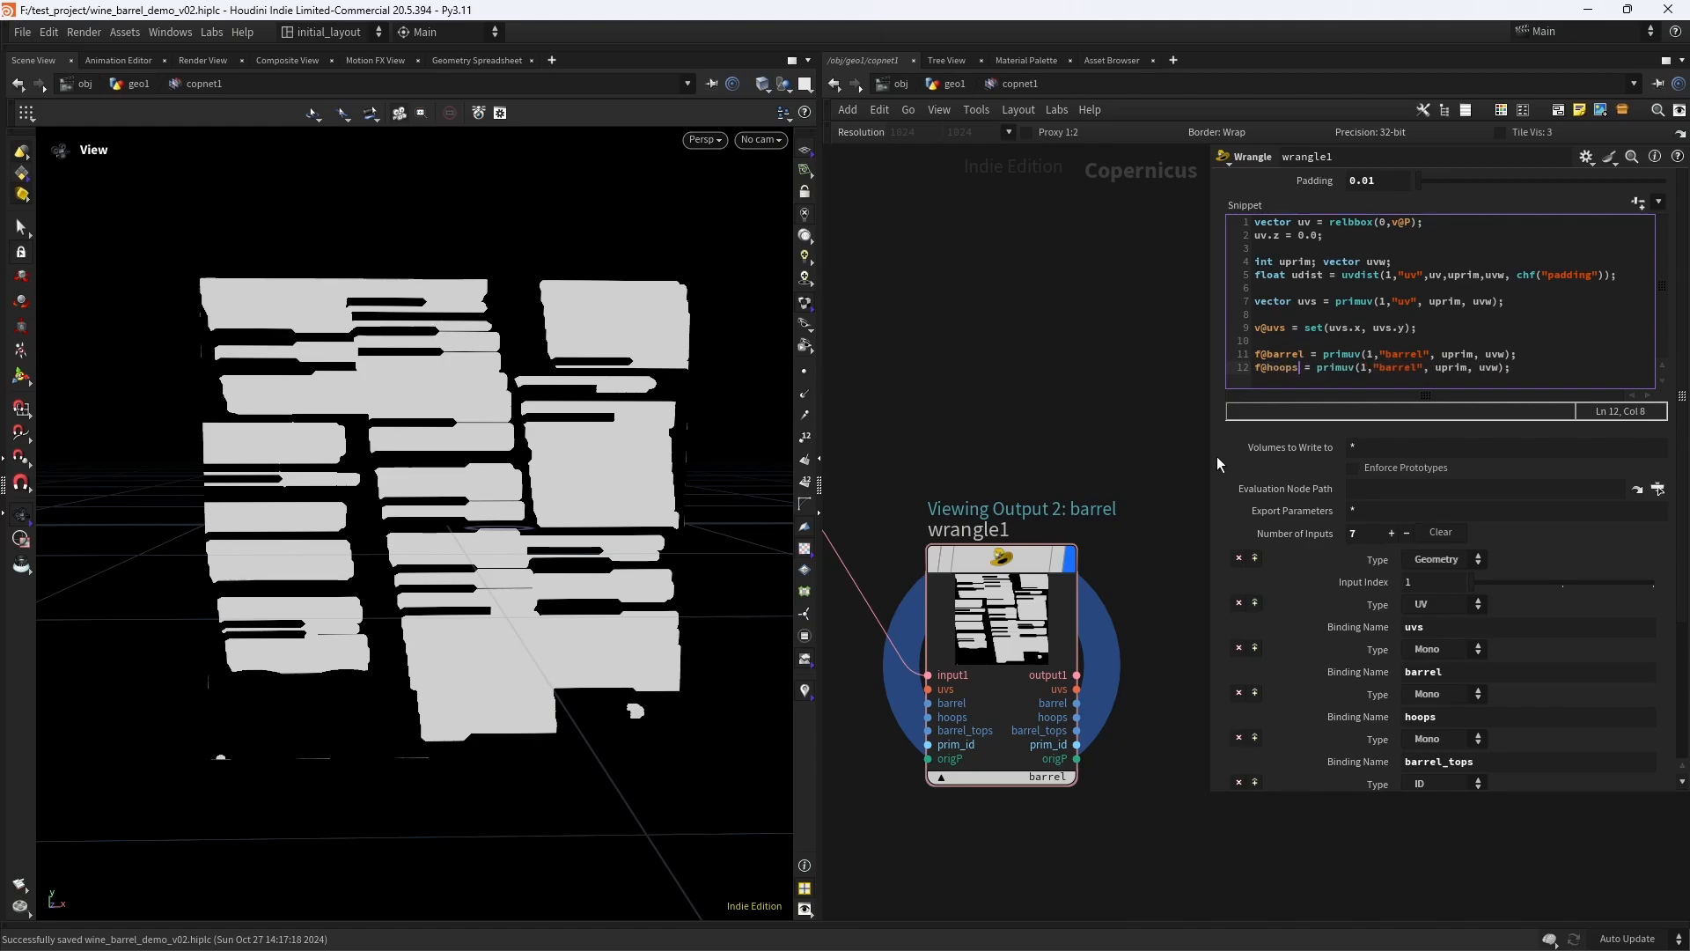
pyautogui.doubleClick(1294, 367)
pyautogui.doubleClick(1382, 370)
pyautogui.hotkey('ctrl', 'v')
# - Duplicate the hoops line and change the copy to f@barrel_tops = primuv(1,"barrel_tops", uprim, uvw);
pyautogui.moveTo(1506, 371); pyautogui.dragTo(1212, 380)
pyautogui.hotkey('ctrl', 'c')
pyautogui.press('End')
pyautogui.press('Return')
pyautogui.hotkey('ctrl', 'v')
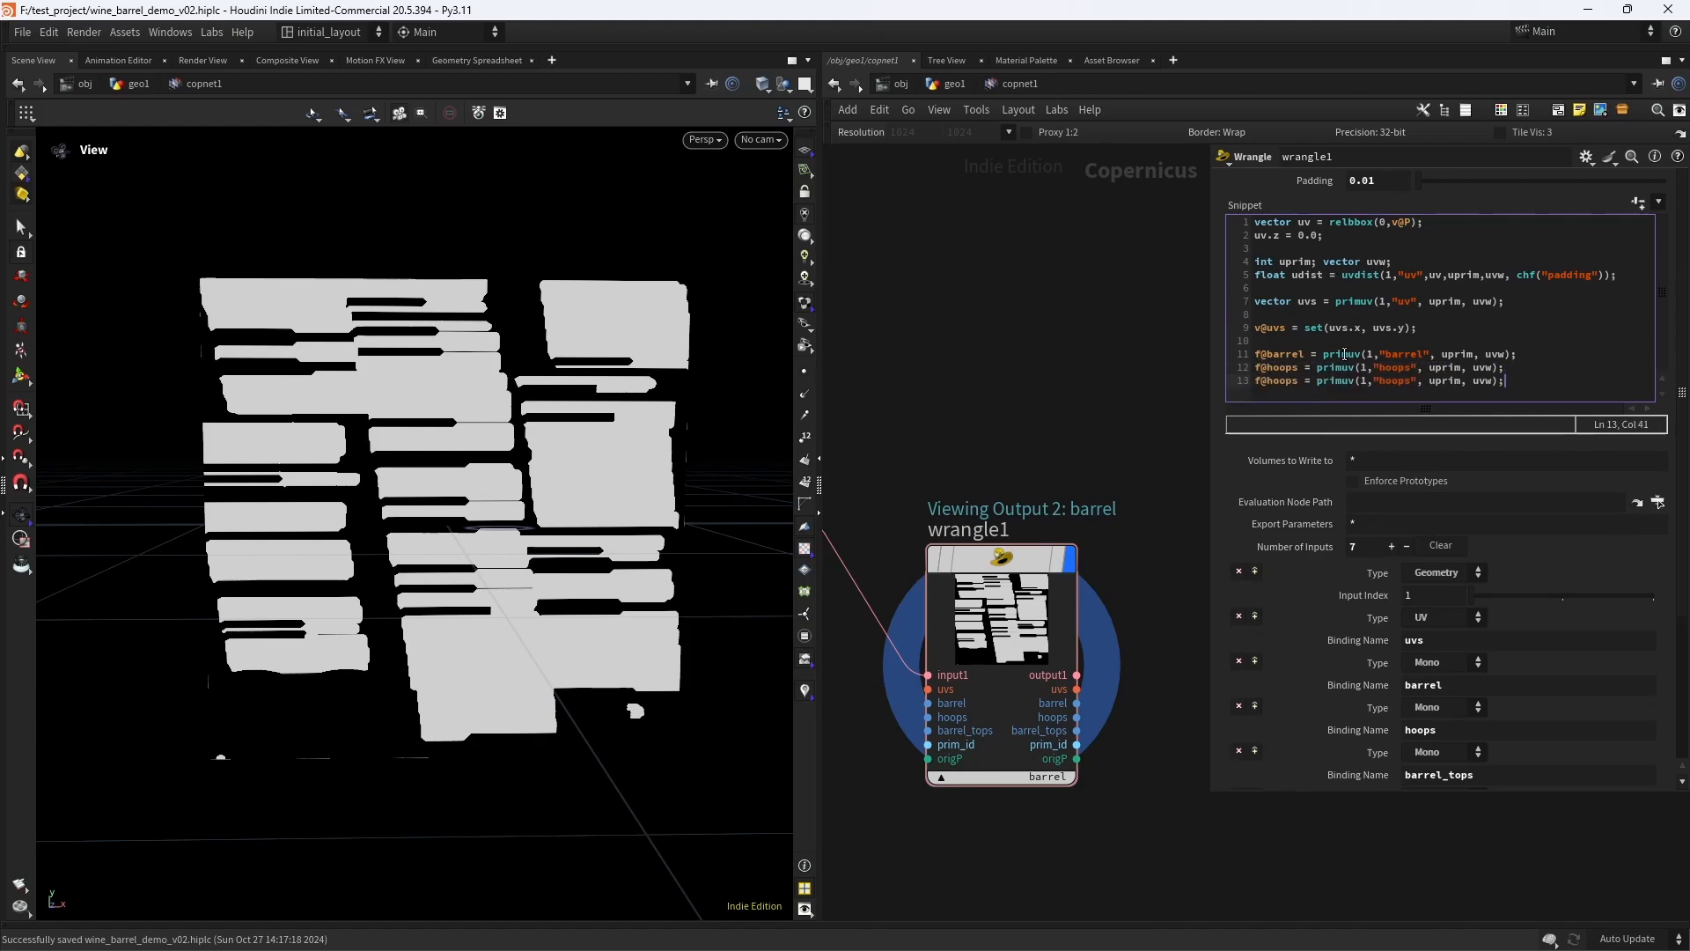
pyautogui.doubleClick(1268, 382)
pyautogui.write('barrel_tops')
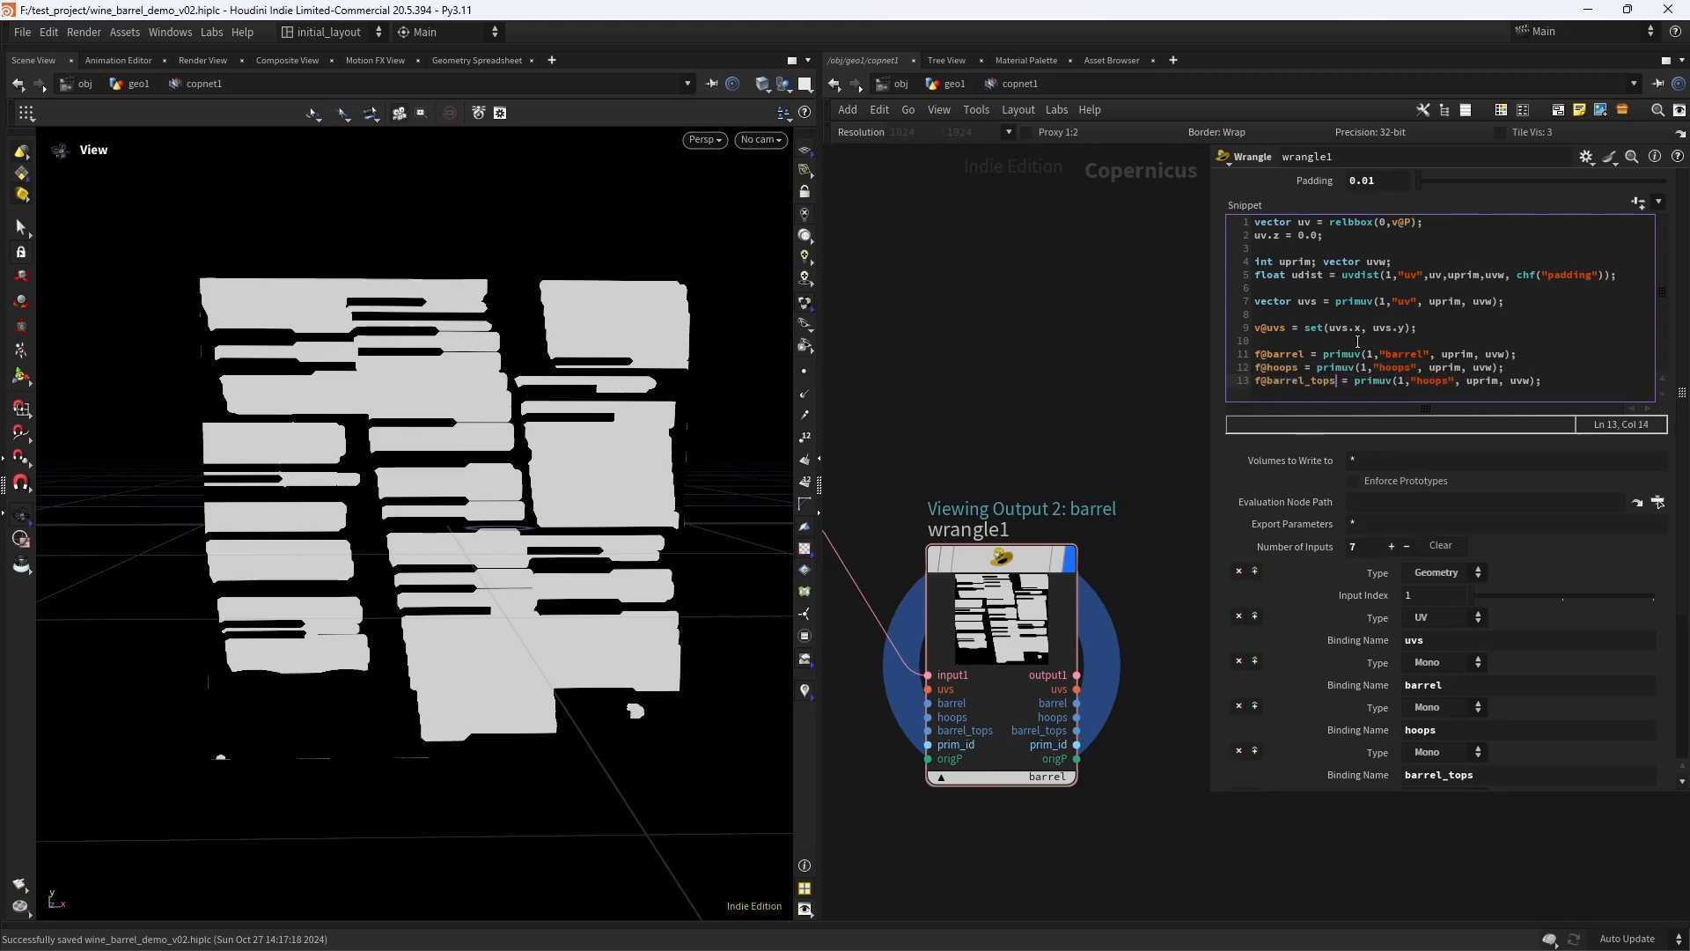
pyautogui.doubleClick(1433, 380)
pyautogui.write('barrel_tops')
# - Duplicate the barrel_tops line at the end of the Wrangle snippet
pyautogui.moveTo(1581, 380); pyautogui.dragTo(1226, 388)
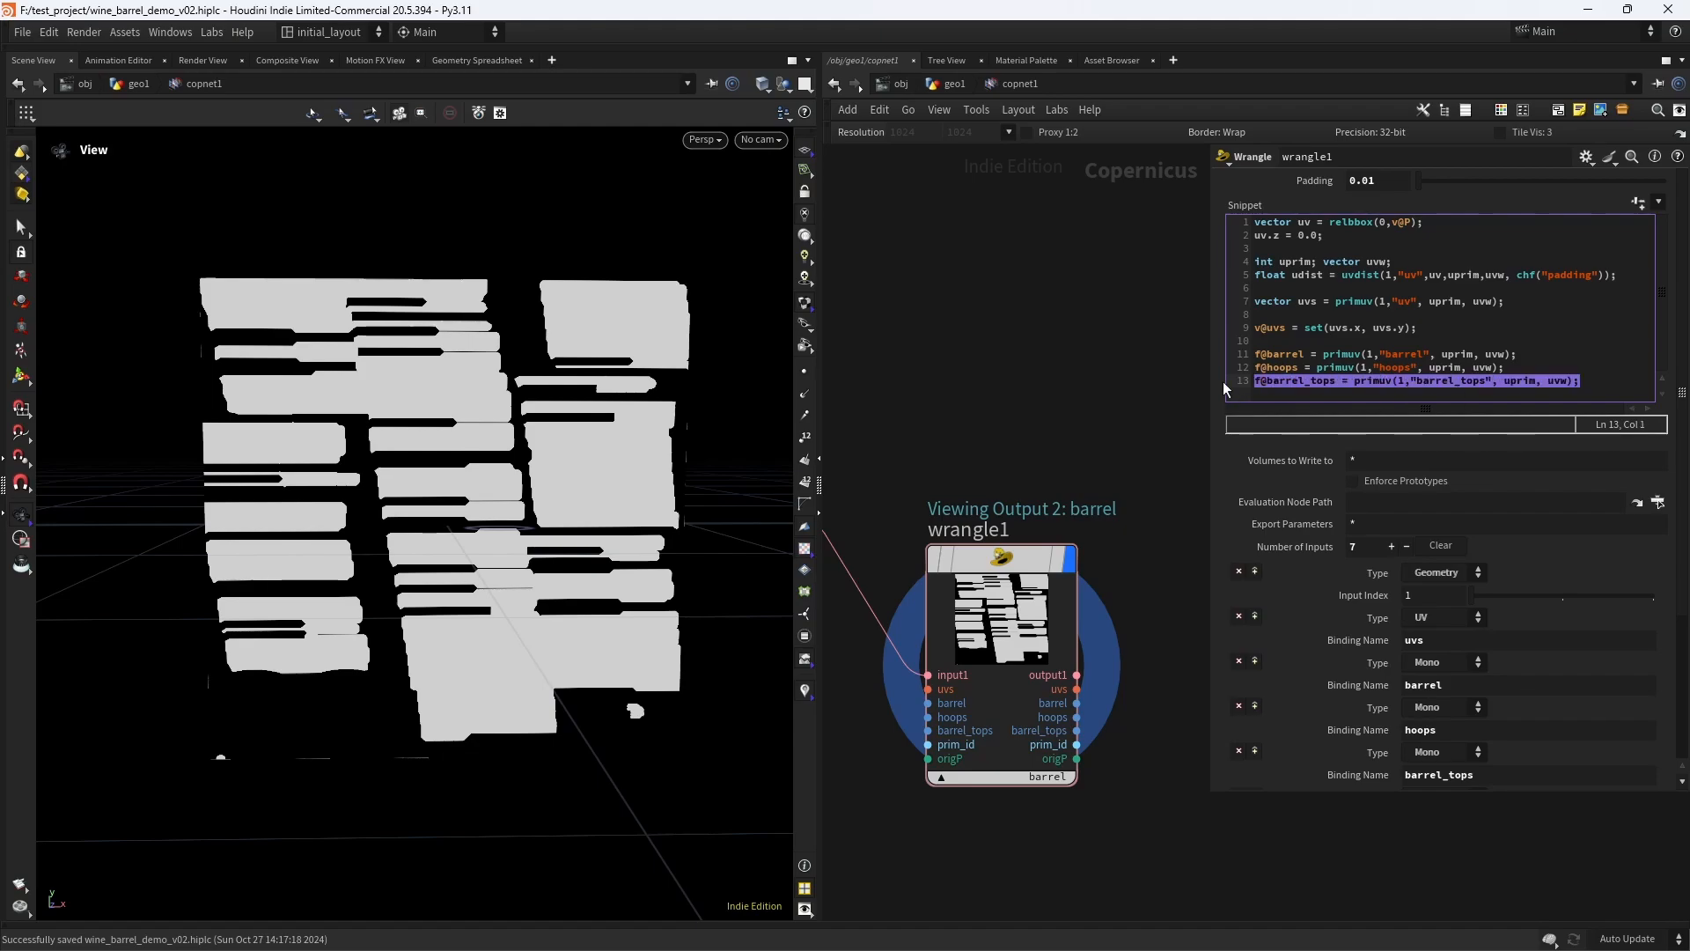
pyautogui.hotkey('ctrl', 'c')
pyautogui.press('End')
pyautogui.press('Return')
pyautogui.hotkey('ctrl', 'v')
# - Insert a Mono input before barrel_tops on the Wrangle with the binding name convexity
pyautogui.click(1254, 764)
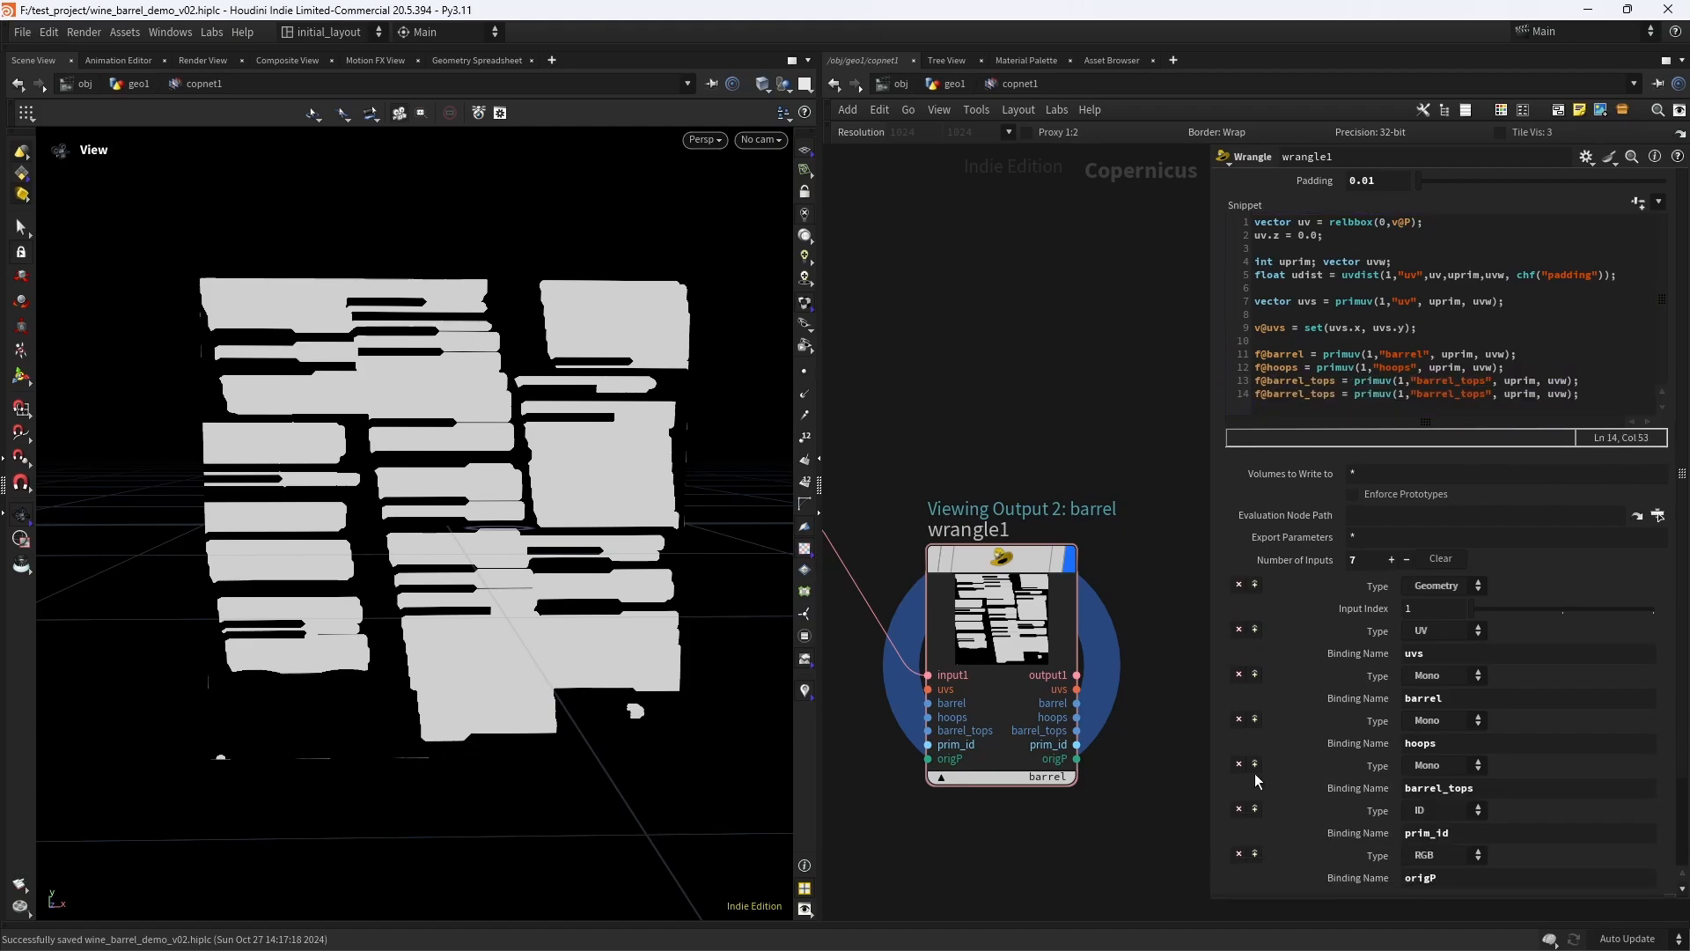
pyautogui.click(1444, 787)
pyautogui.write('convexity')
pyautogui.press('Return')
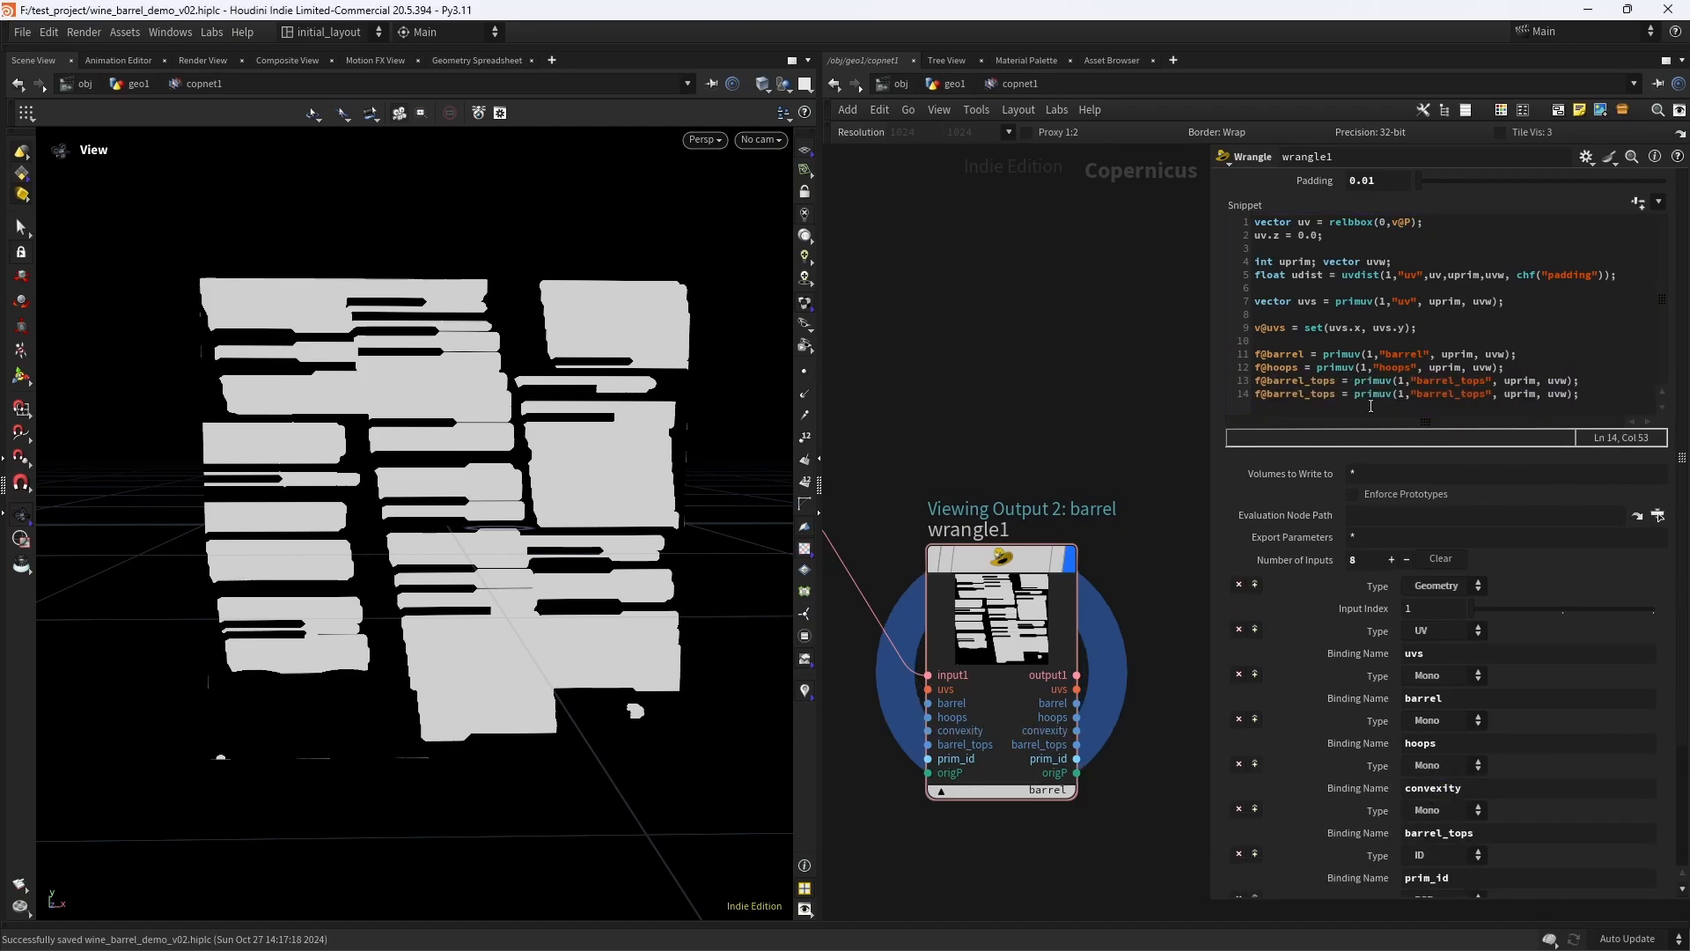
# - Change the duplicated last snippet line to f@convexity = primuv(1,"convexity", uprim, uvw);
pyautogui.doubleClick(1303, 394)
pyautogui.write('convexity')
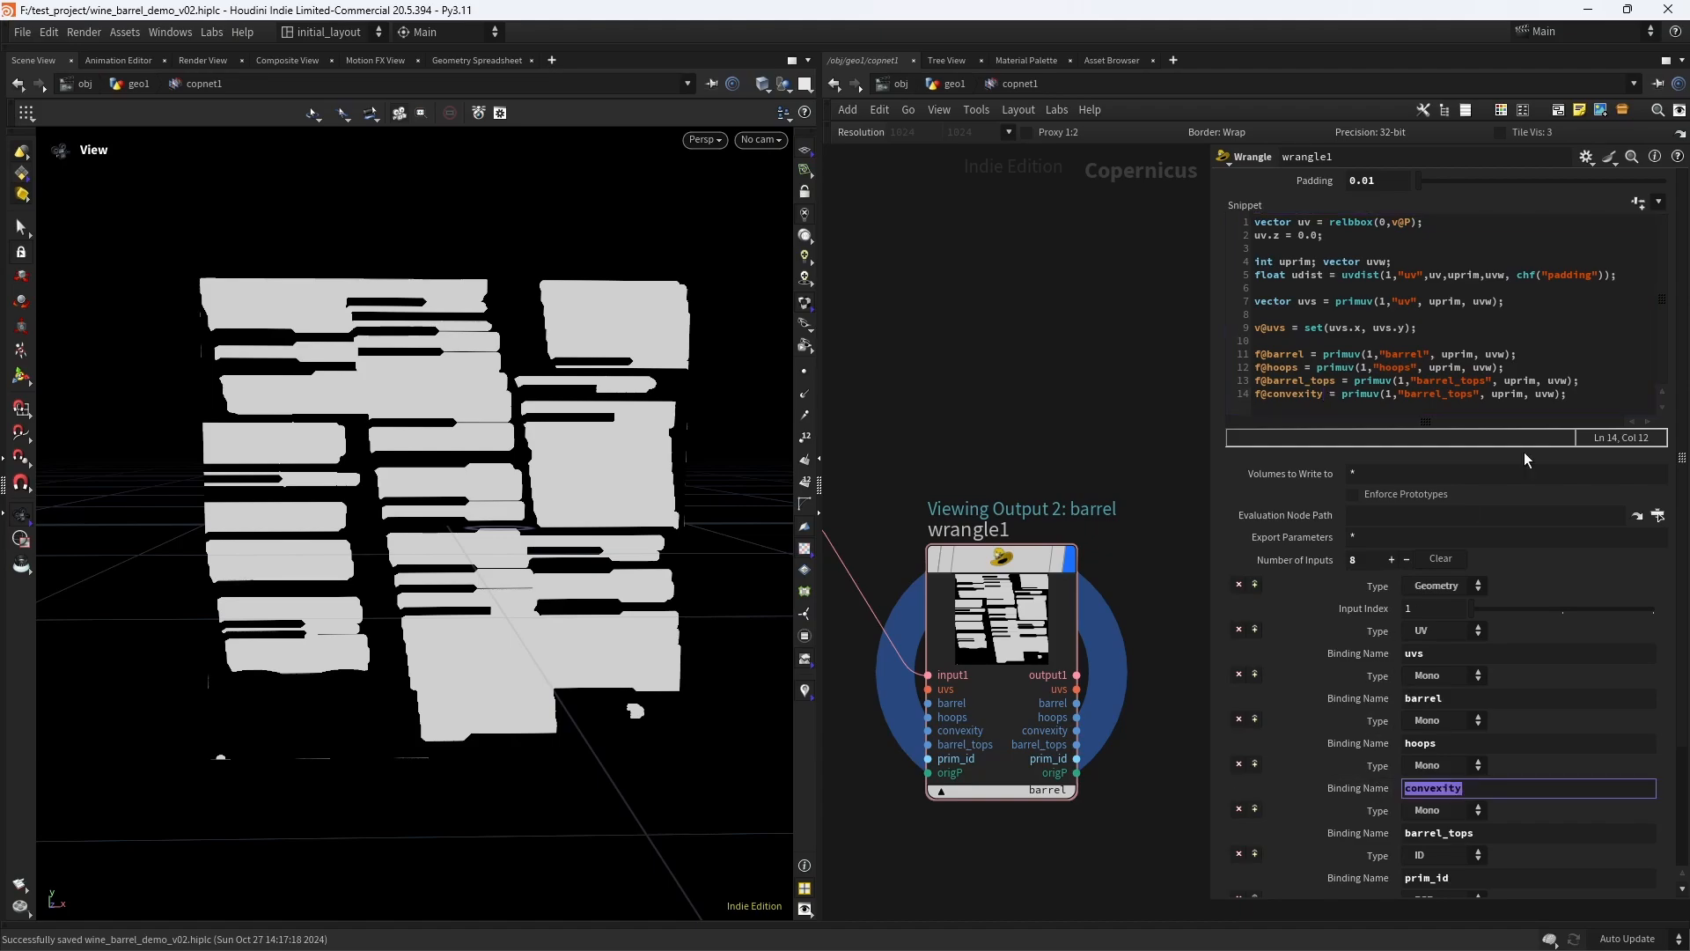
pyautogui.doubleClick(1439, 394)
pyautogui.hotkey('ctrl', 'v')
# - Duplicate the convexity line and change the copy to the integer output i@prim_id = primuv(1,"prim_id", uprim, uvw);
pyautogui.moveTo(1560, 395); pyautogui.dragTo(1248, 441)
pyautogui.hotkey('ctrl', 'c')
pyautogui.press('End')
pyautogui.press('Return')
pyautogui.hotkey('ctrl', 'v')
pyautogui.doubleClick(1428, 891)
pyautogui.hotkey('ctrl', 'c')
pyautogui.write('i')
pyautogui.doubleClick(1303, 408)
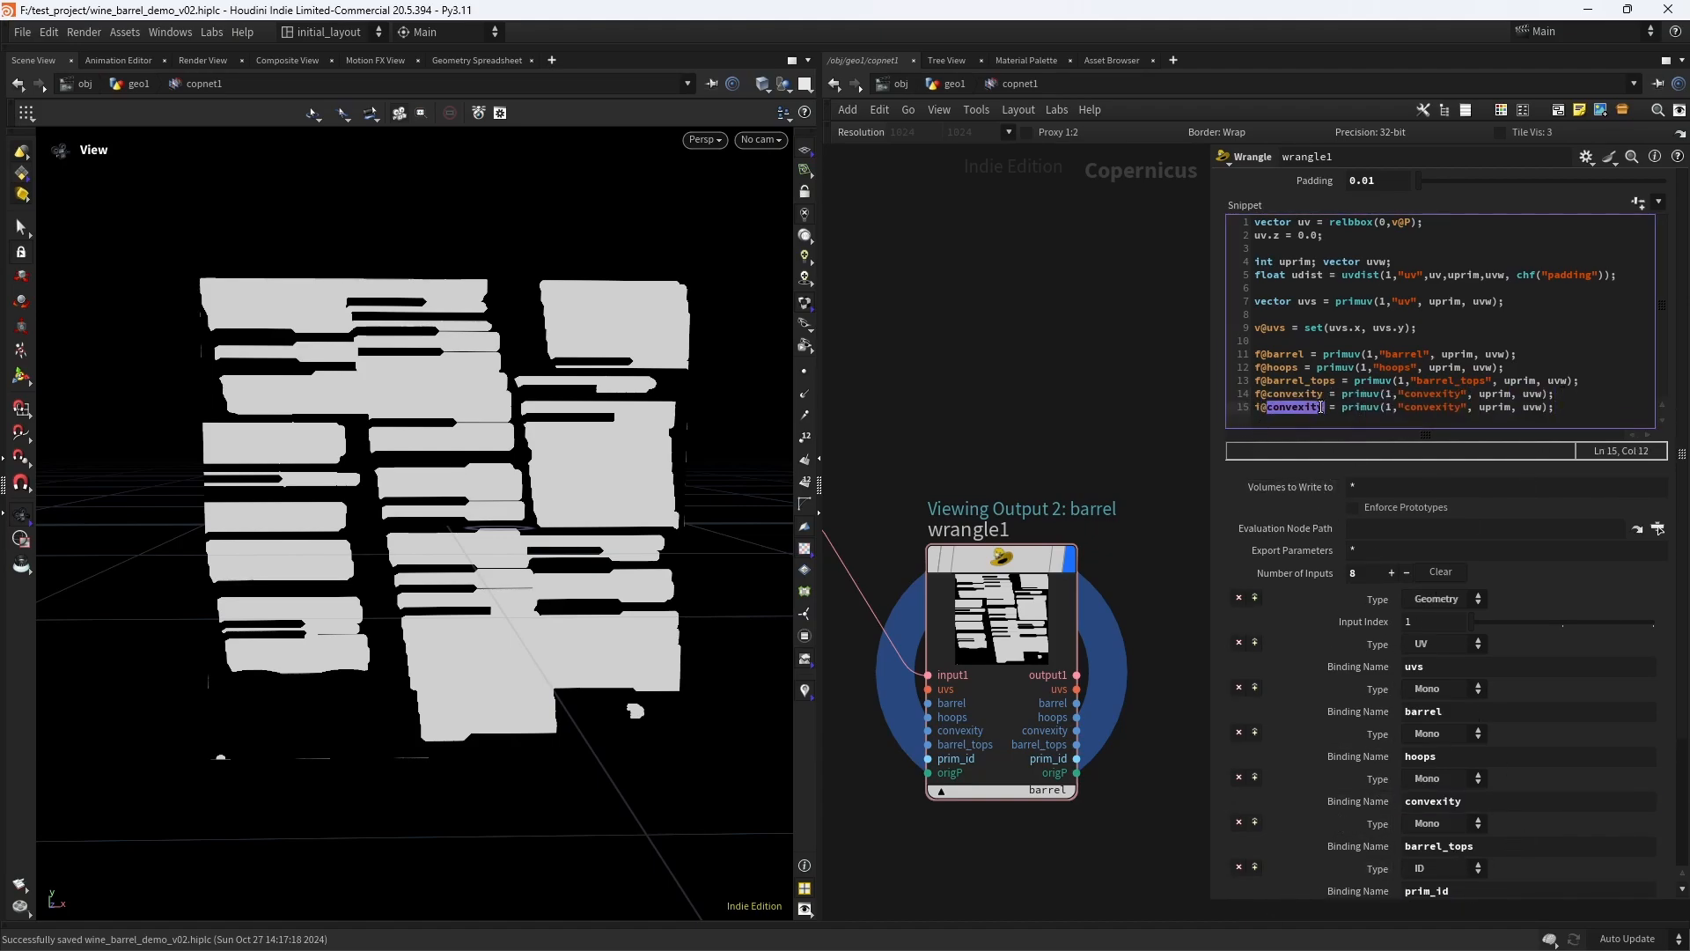
pyautogui.hotkey('ctrl', 'v')
pyautogui.moveTo(1393, 409); pyautogui.dragTo(1449, 409)
pyautogui.hotkey('ctrl', 'v')
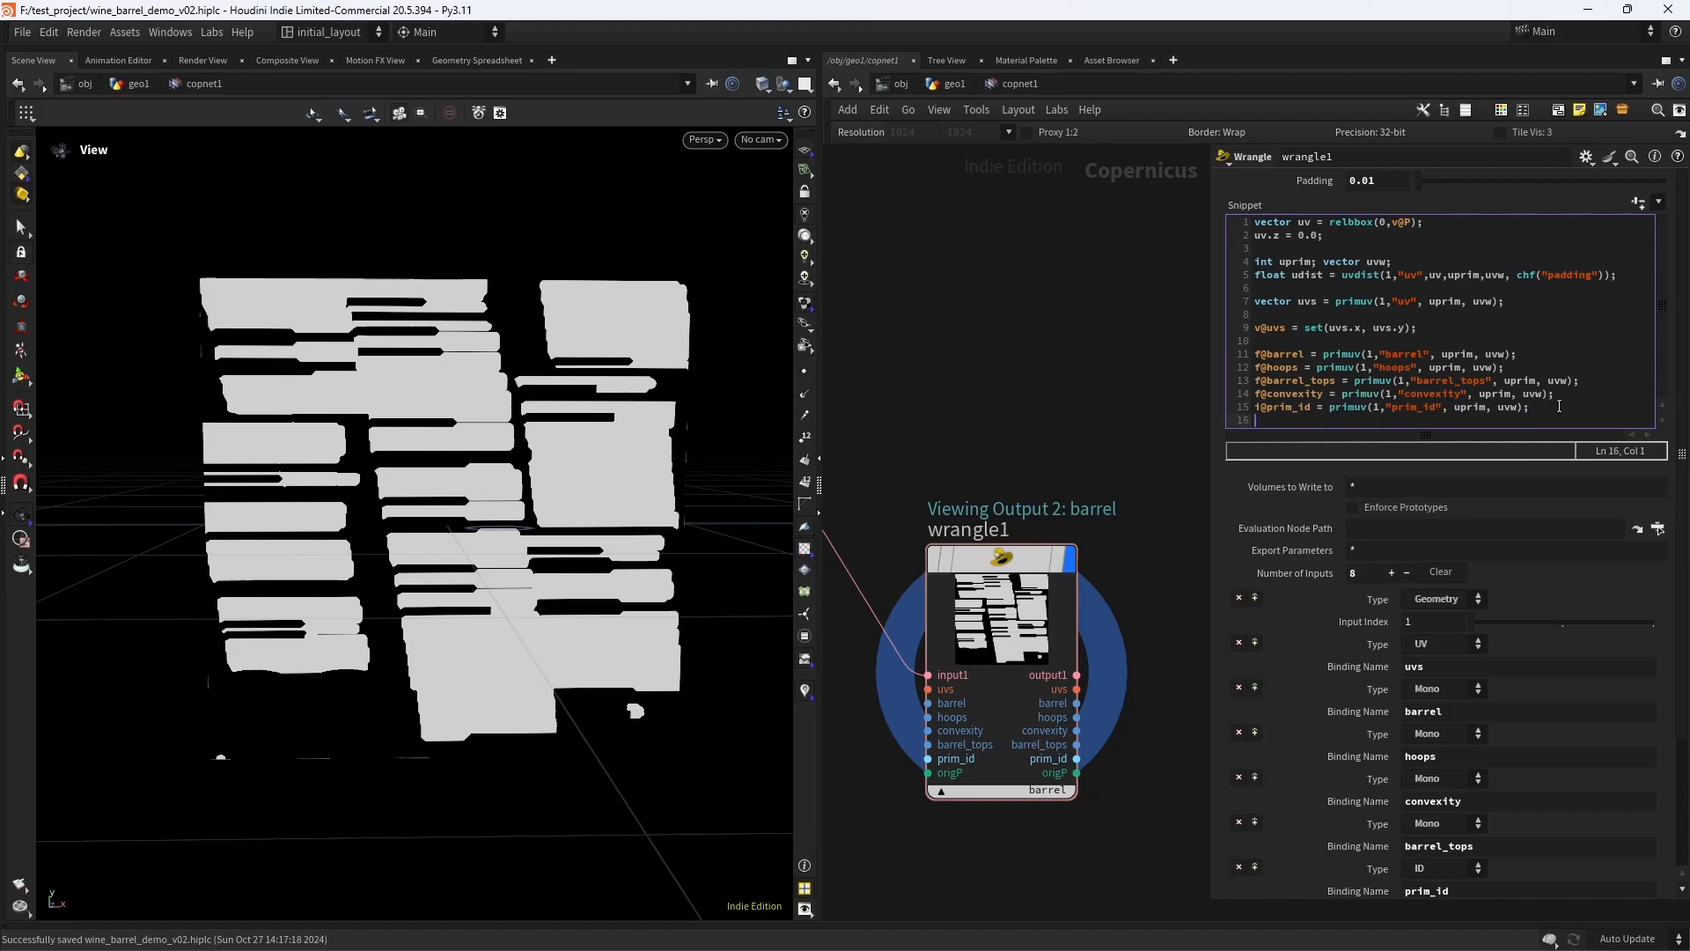
# - Add a final snippet line v@origP = primuv(1,"P", uprim, uvw); from a copy of the convexity line
pyautogui.moveTo(1559, 395); pyautogui.dragTo(1204, 396)
pyautogui.hotkey('ctrl', 'c')
pyautogui.click(1343, 421)
pyautogui.hotkey('ctrl', 'v')
pyautogui.click(1259, 420)
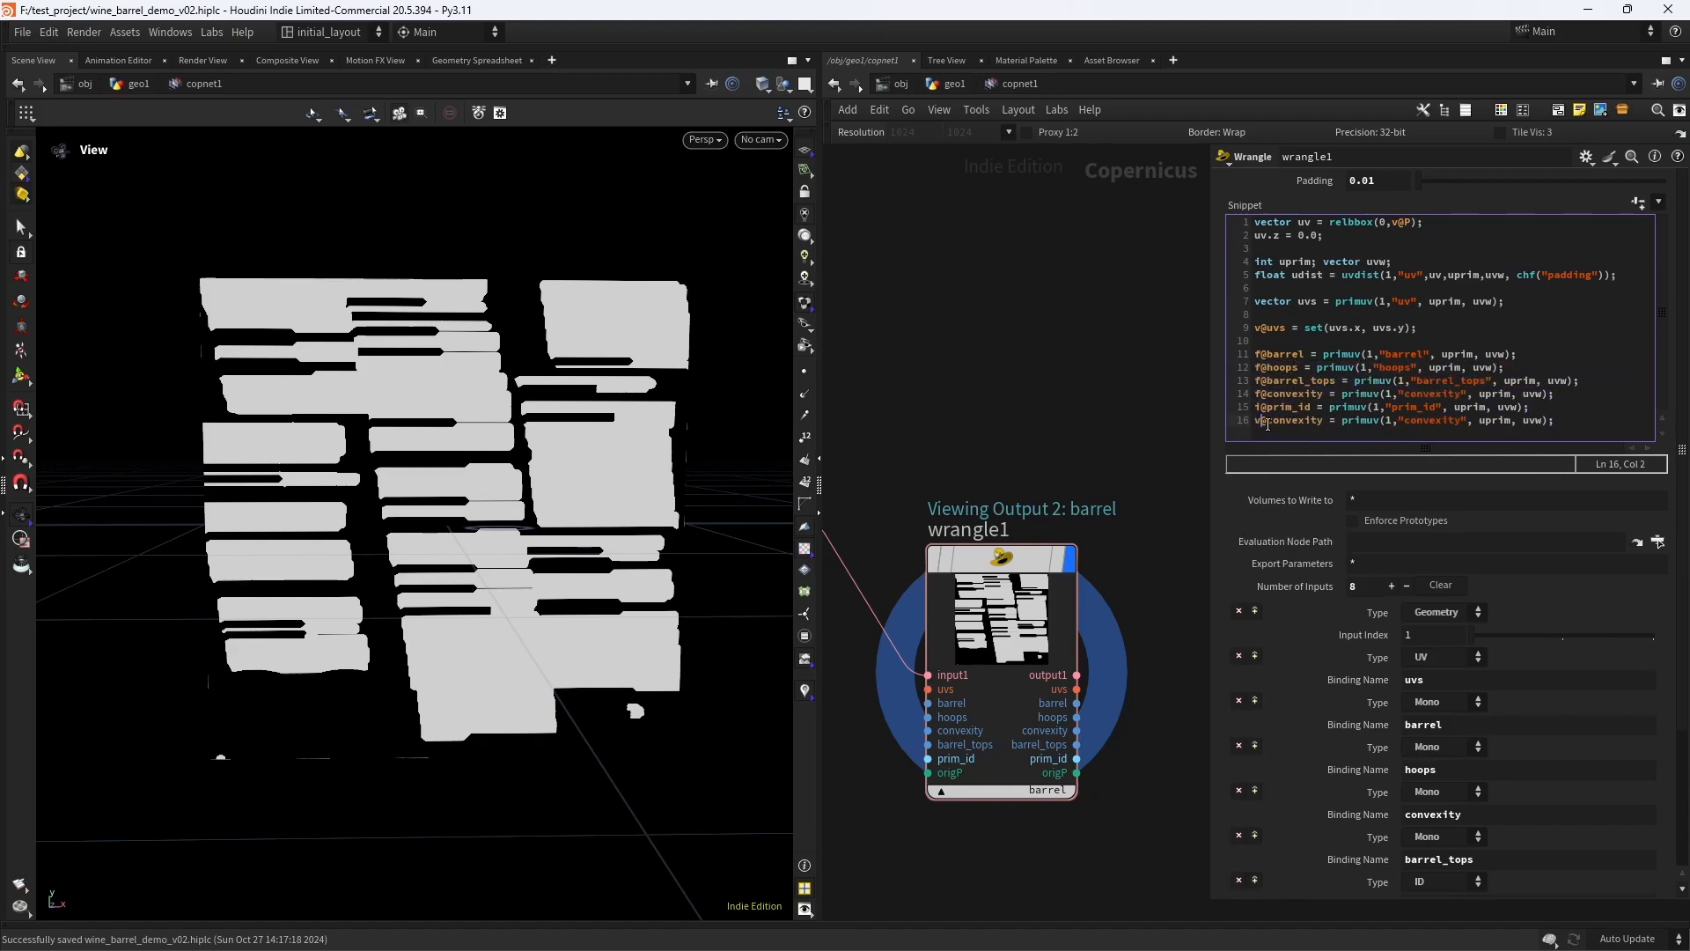
pyautogui.doubleClick(1287, 423)
pyautogui.write('origP')
pyautogui.moveTo(1380, 422); pyautogui.dragTo(1437, 423)
pyautogui.write('P')
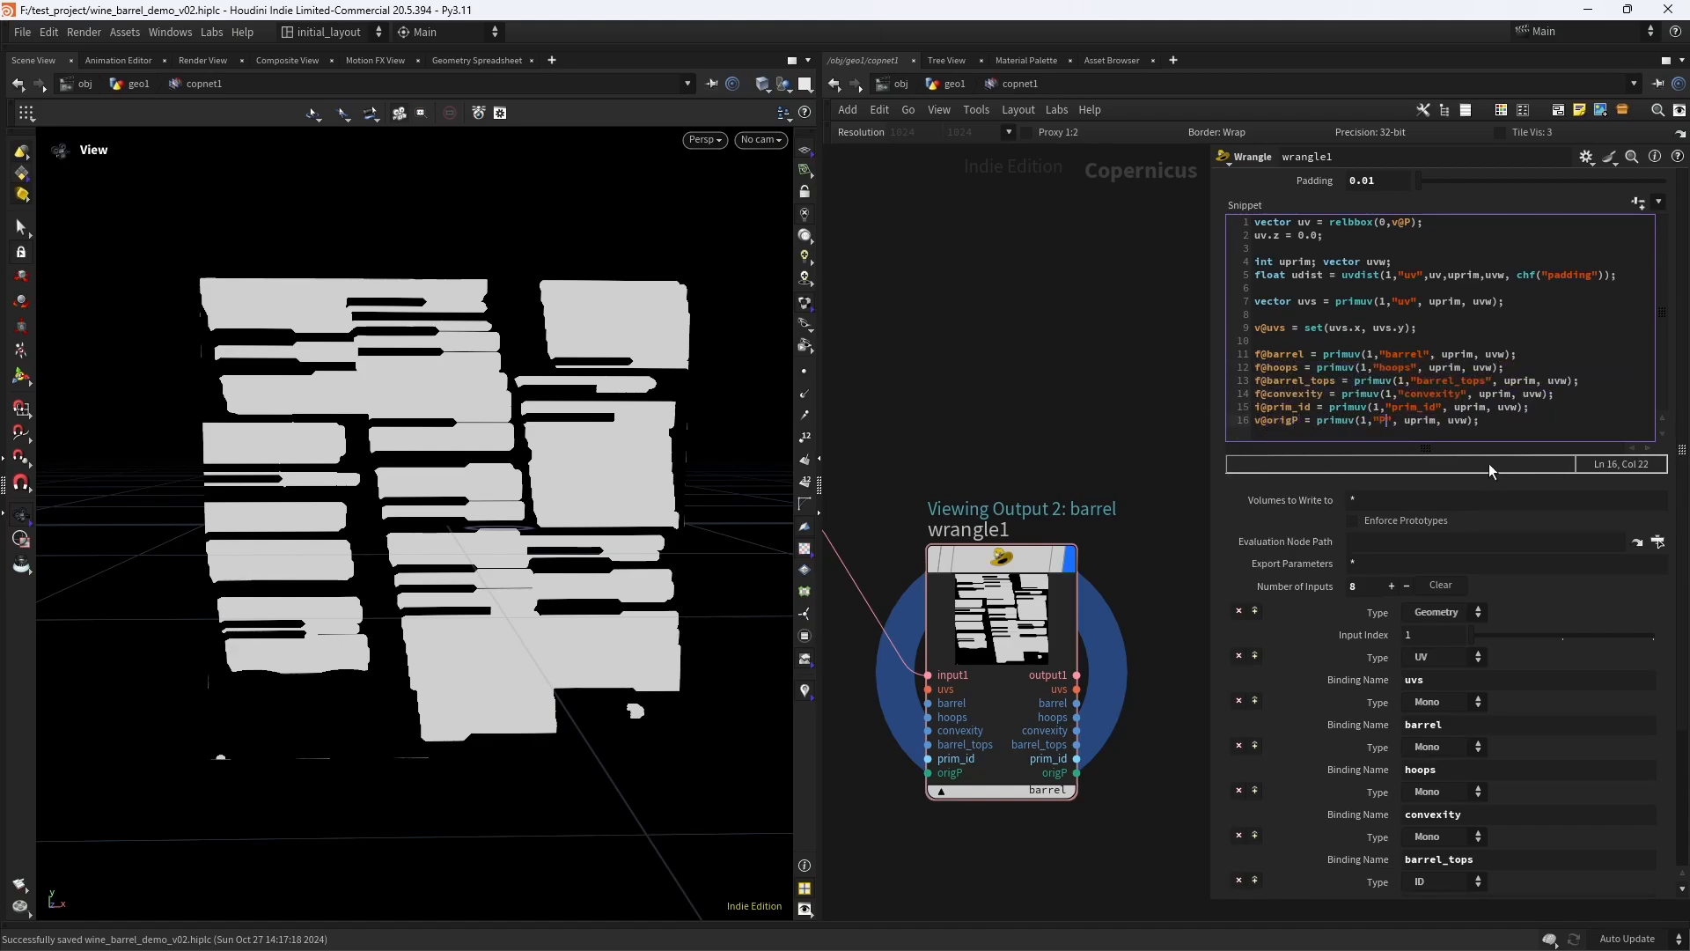
# - Preview the Wrangle's hoops, convexity, barrel_tops, prim_id and origP outputs one after another
pyautogui.moveTo(1169, 643); pyautogui.dragTo(1121, 484, button='middle')
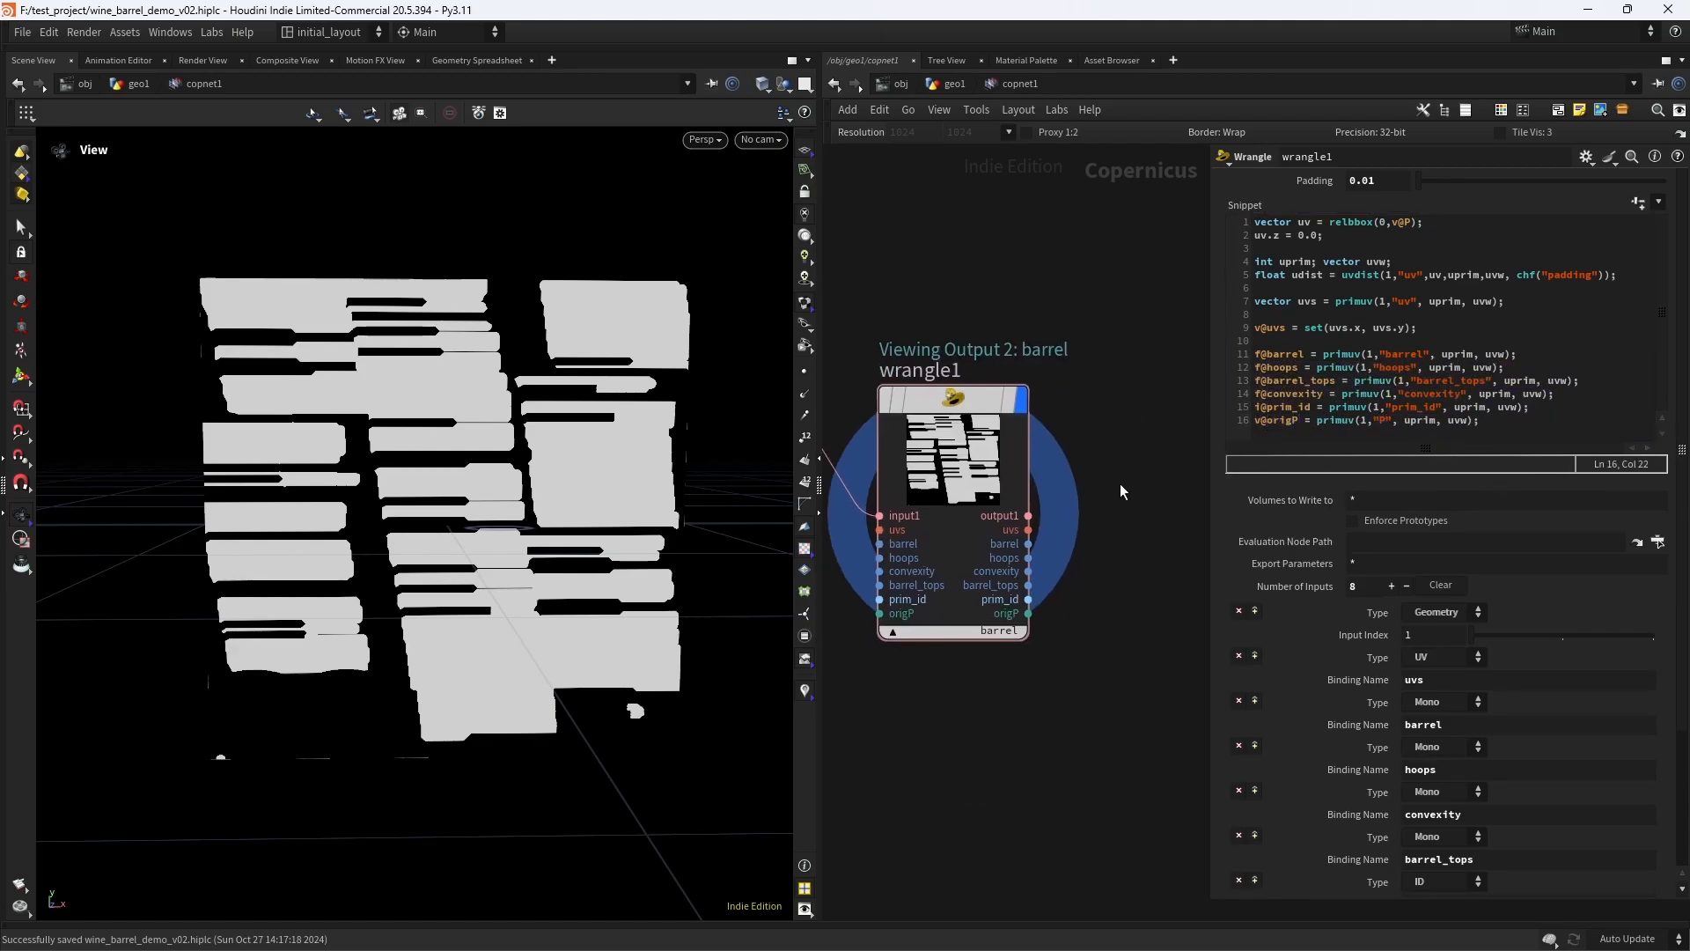
pyautogui.click(1017, 632)
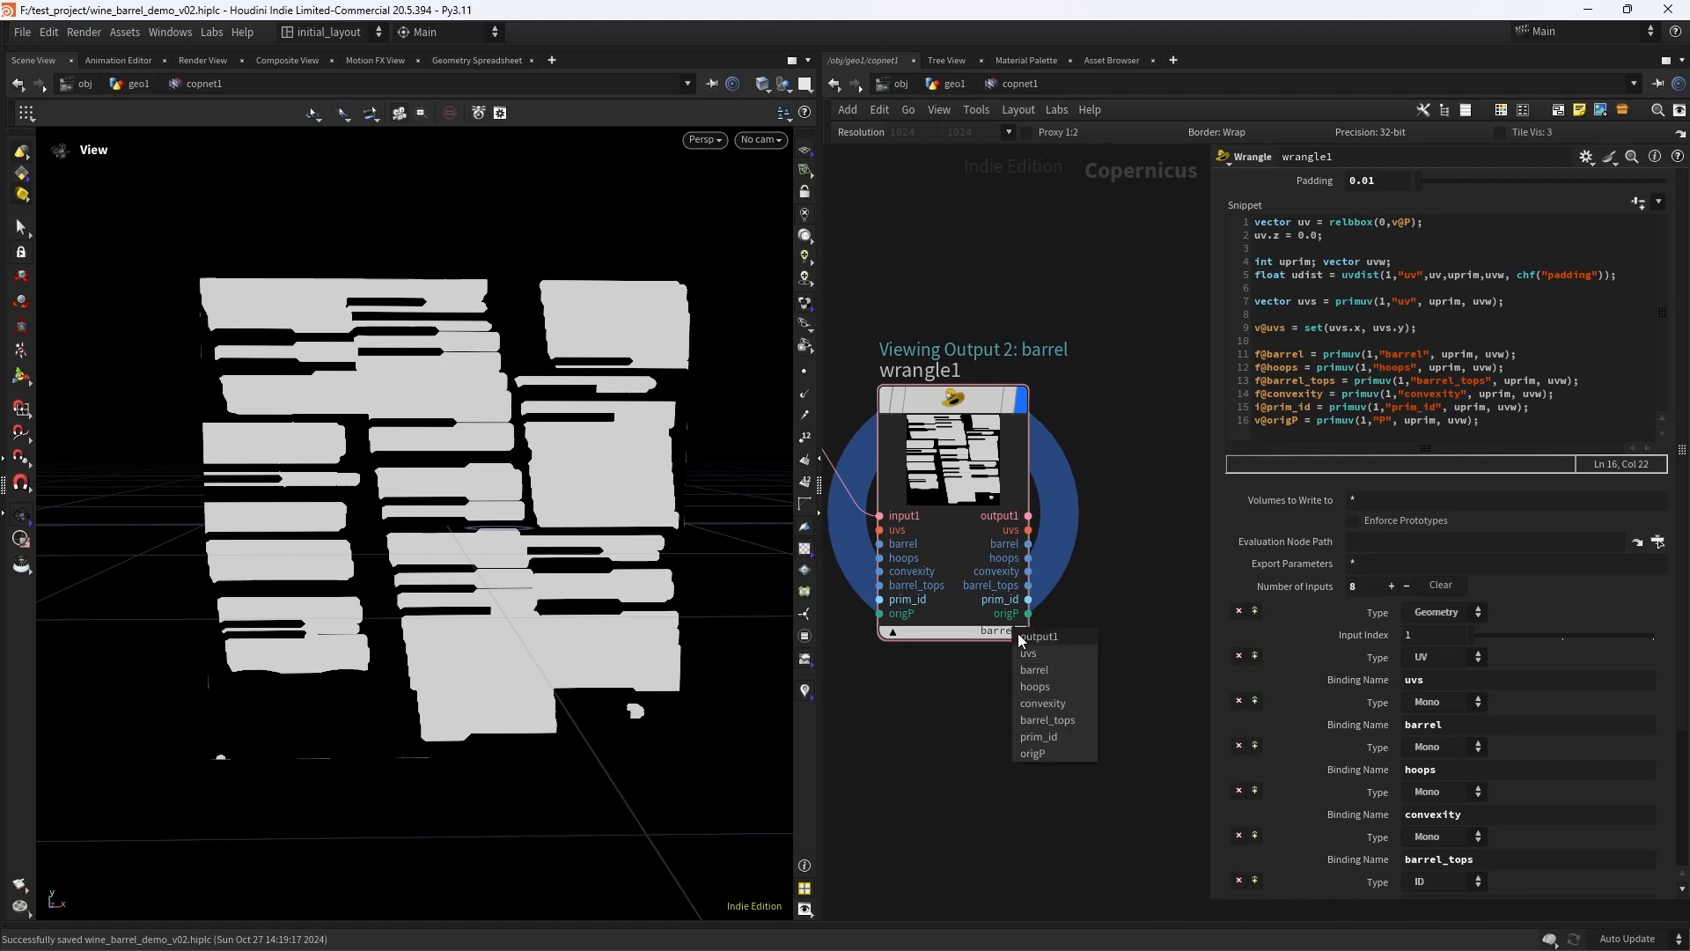
pyautogui.click(1042, 688)
pyautogui.click(1009, 632)
pyautogui.click(1043, 703)
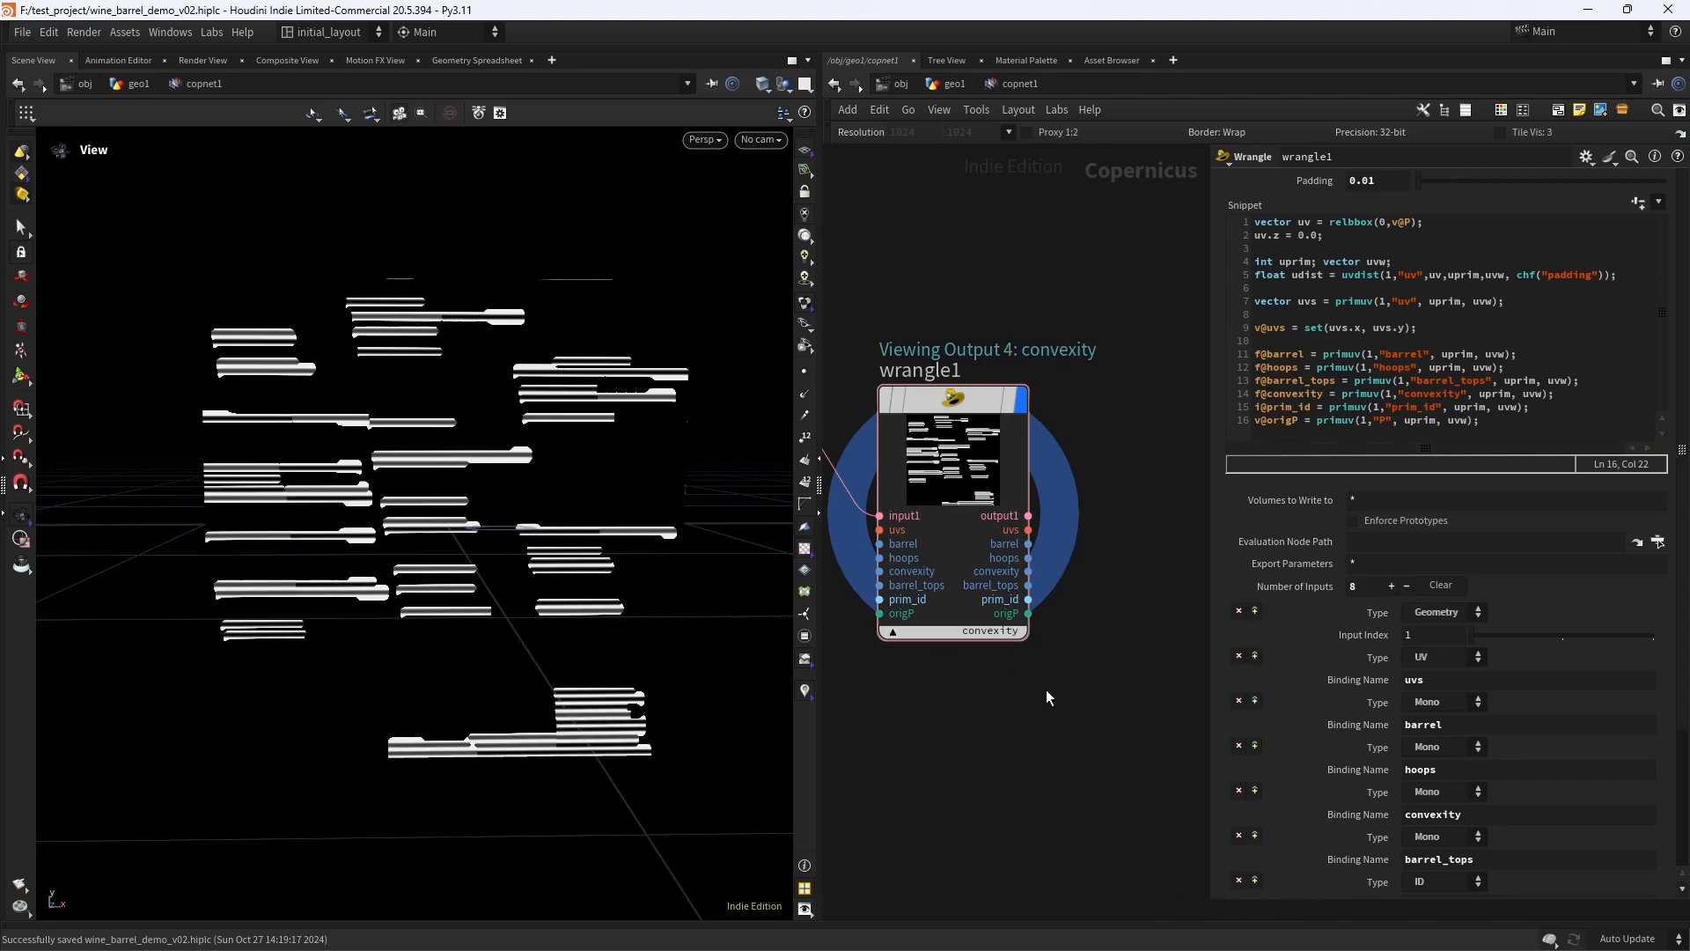
pyautogui.click(1010, 631)
pyautogui.click(1048, 725)
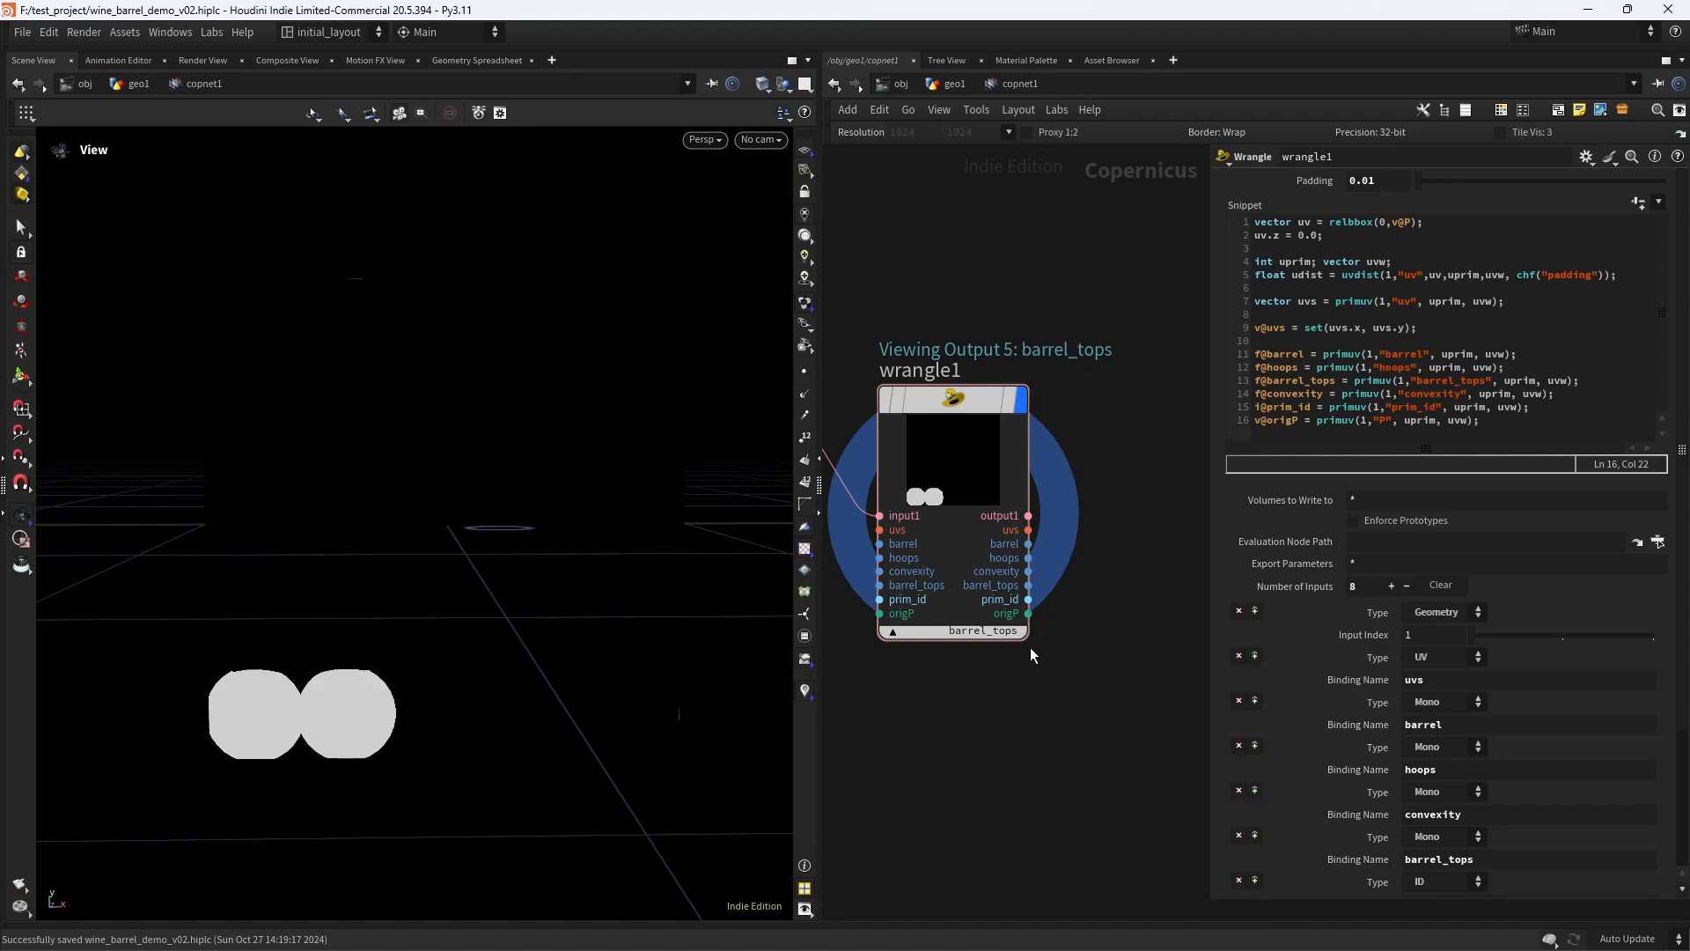
pyautogui.click(1000, 633)
pyautogui.click(1044, 741)
pyautogui.click(1012, 631)
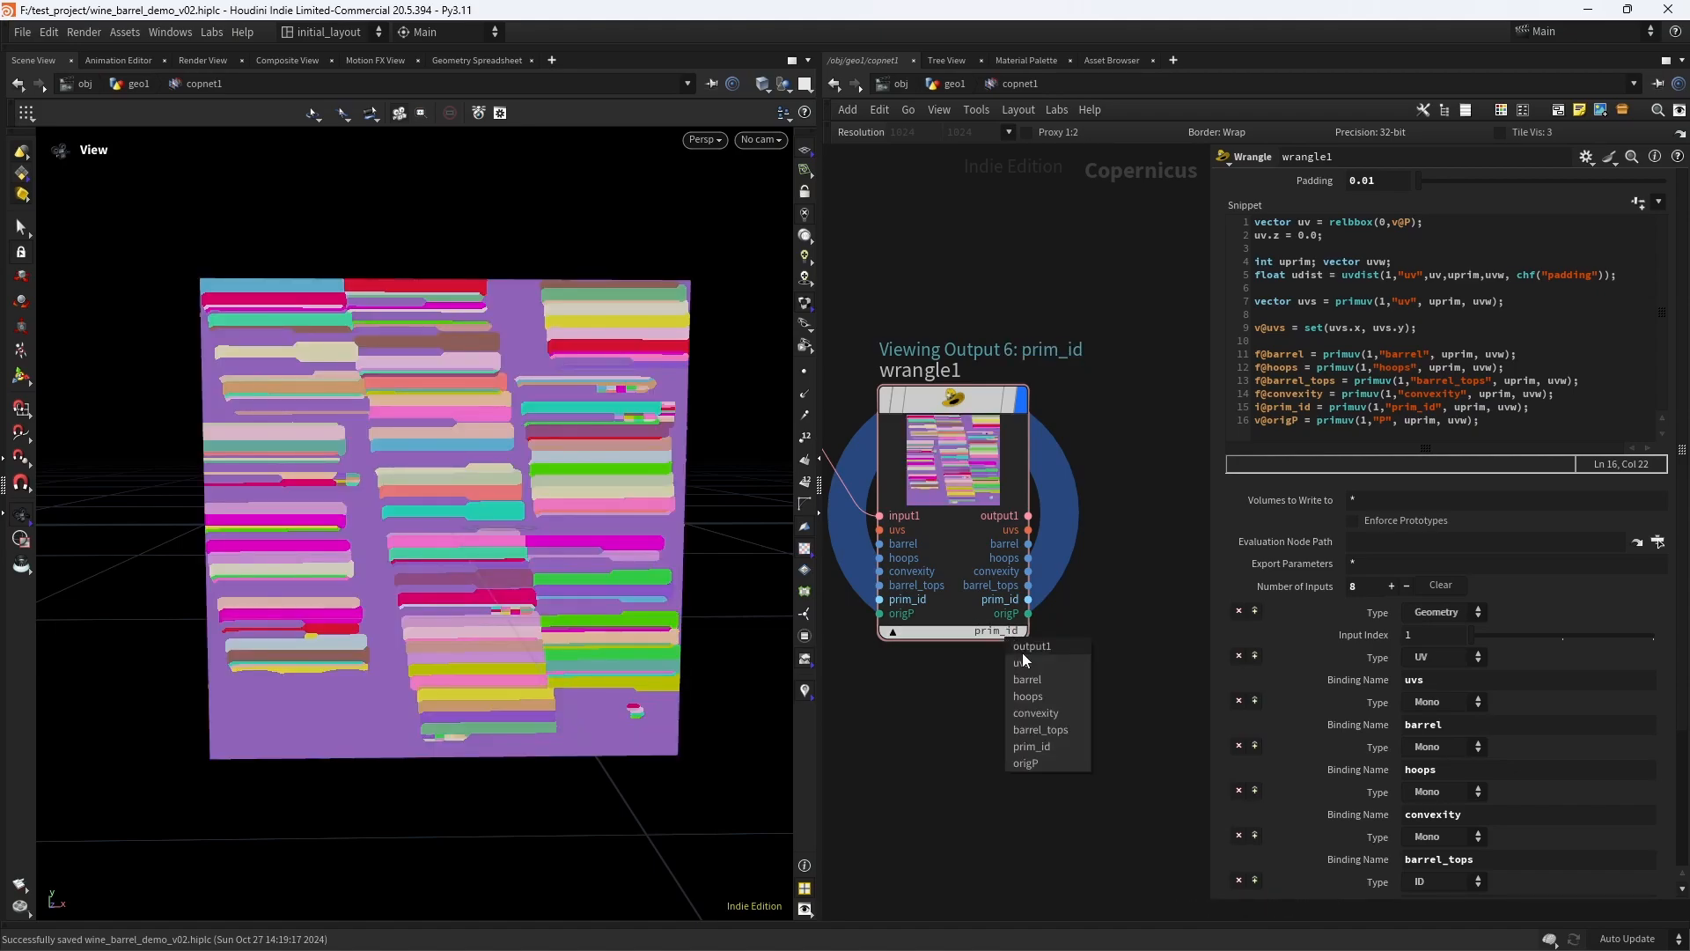
pyautogui.click(1042, 759)
pyautogui.scroll(-3, 1033, 700)
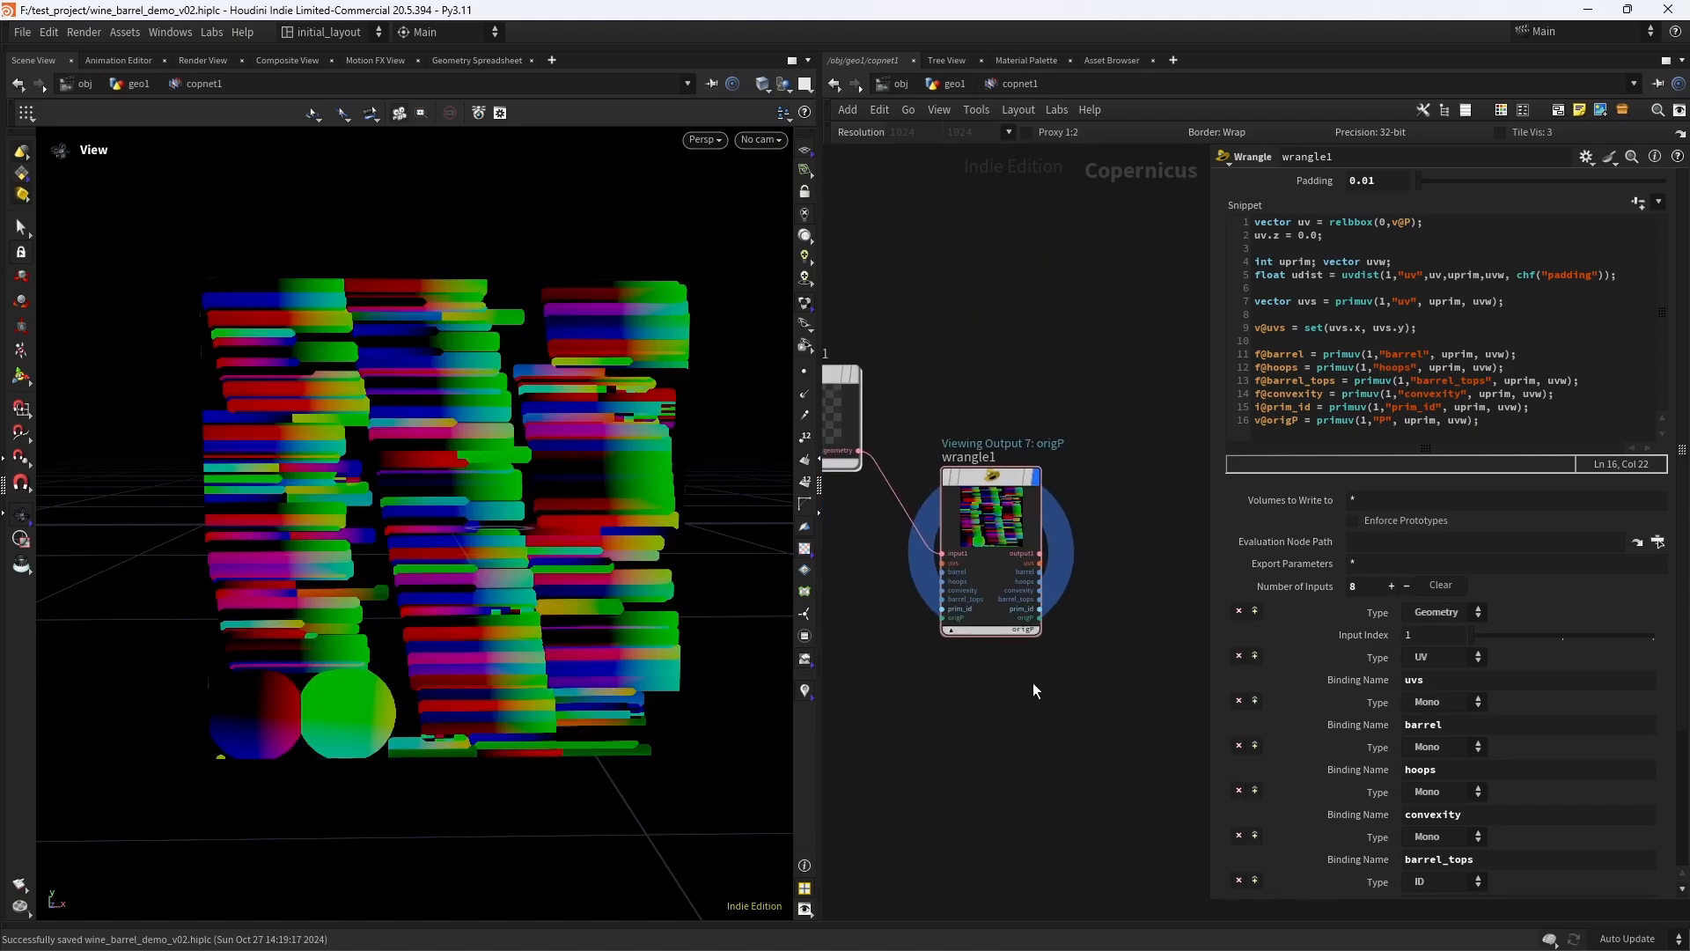
pyautogui.scroll(-4, 1119, 540)
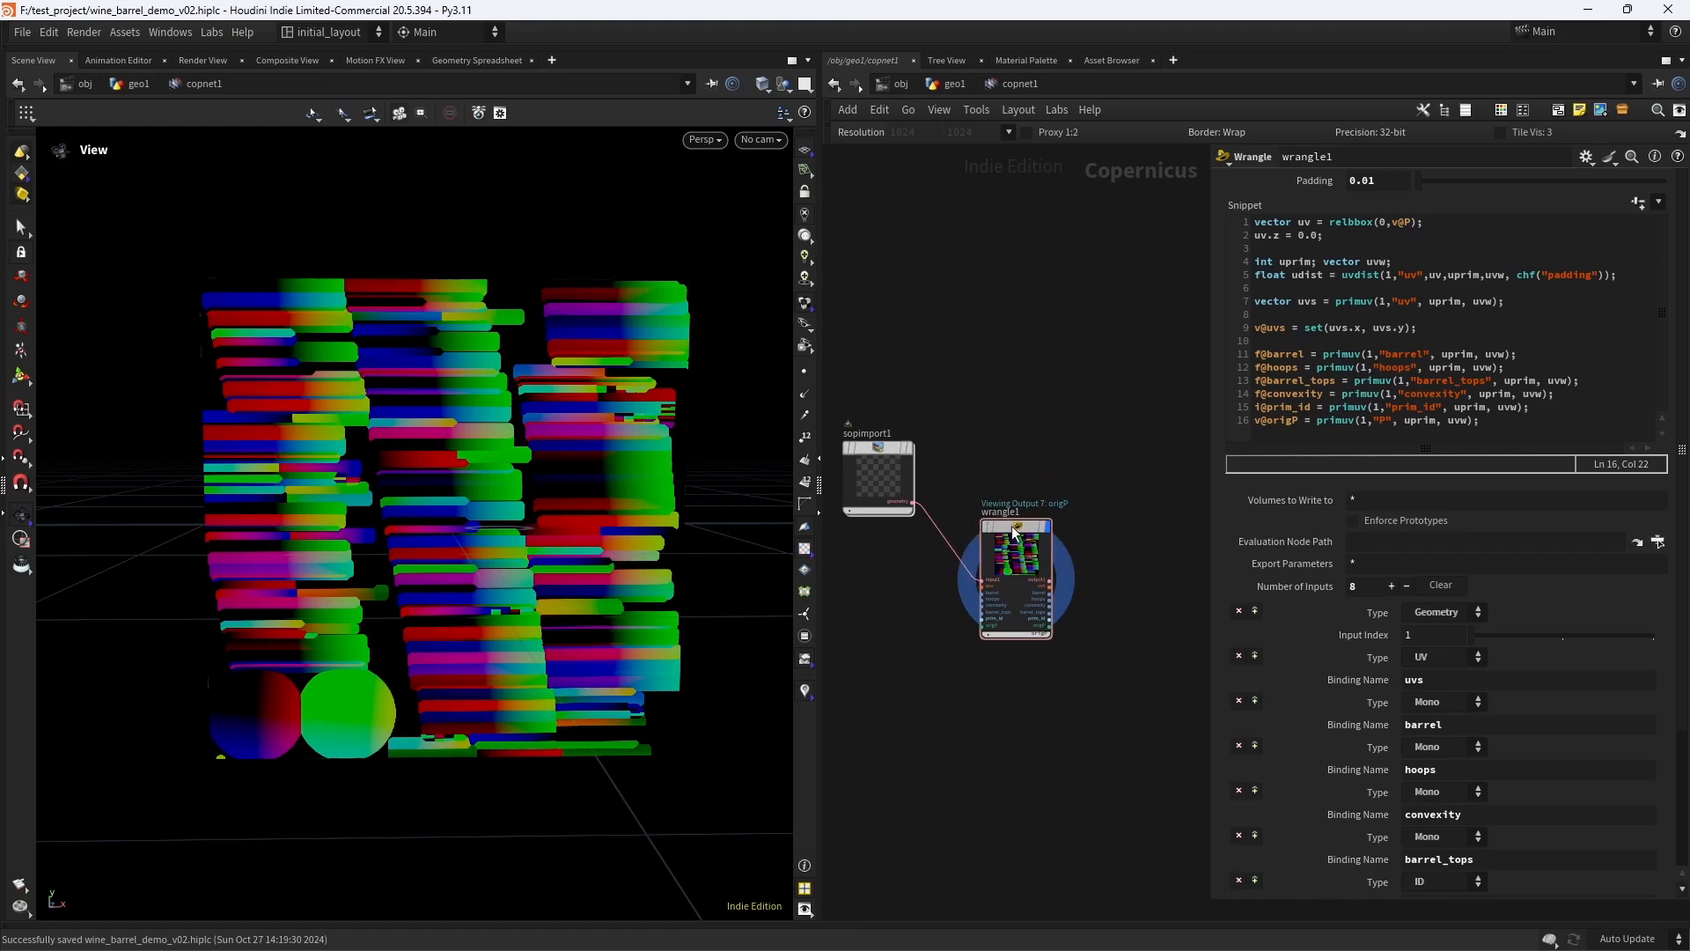
pyautogui.scroll(4, 1130, 584)
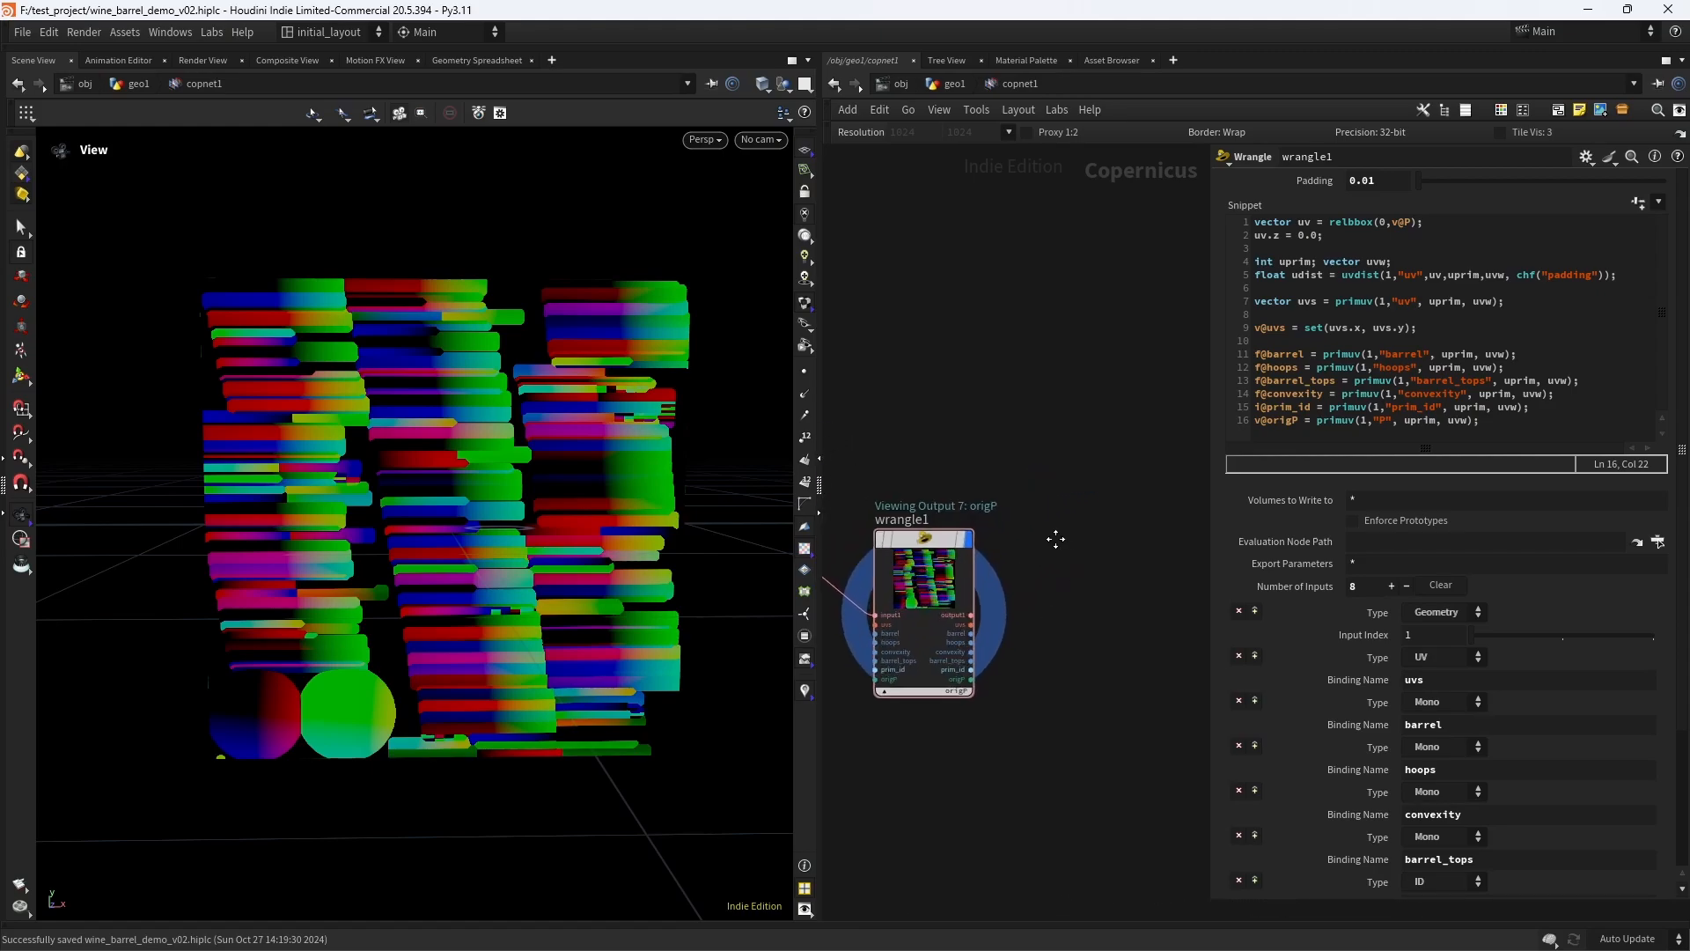
pyautogui.scroll(-2, 690, 602)
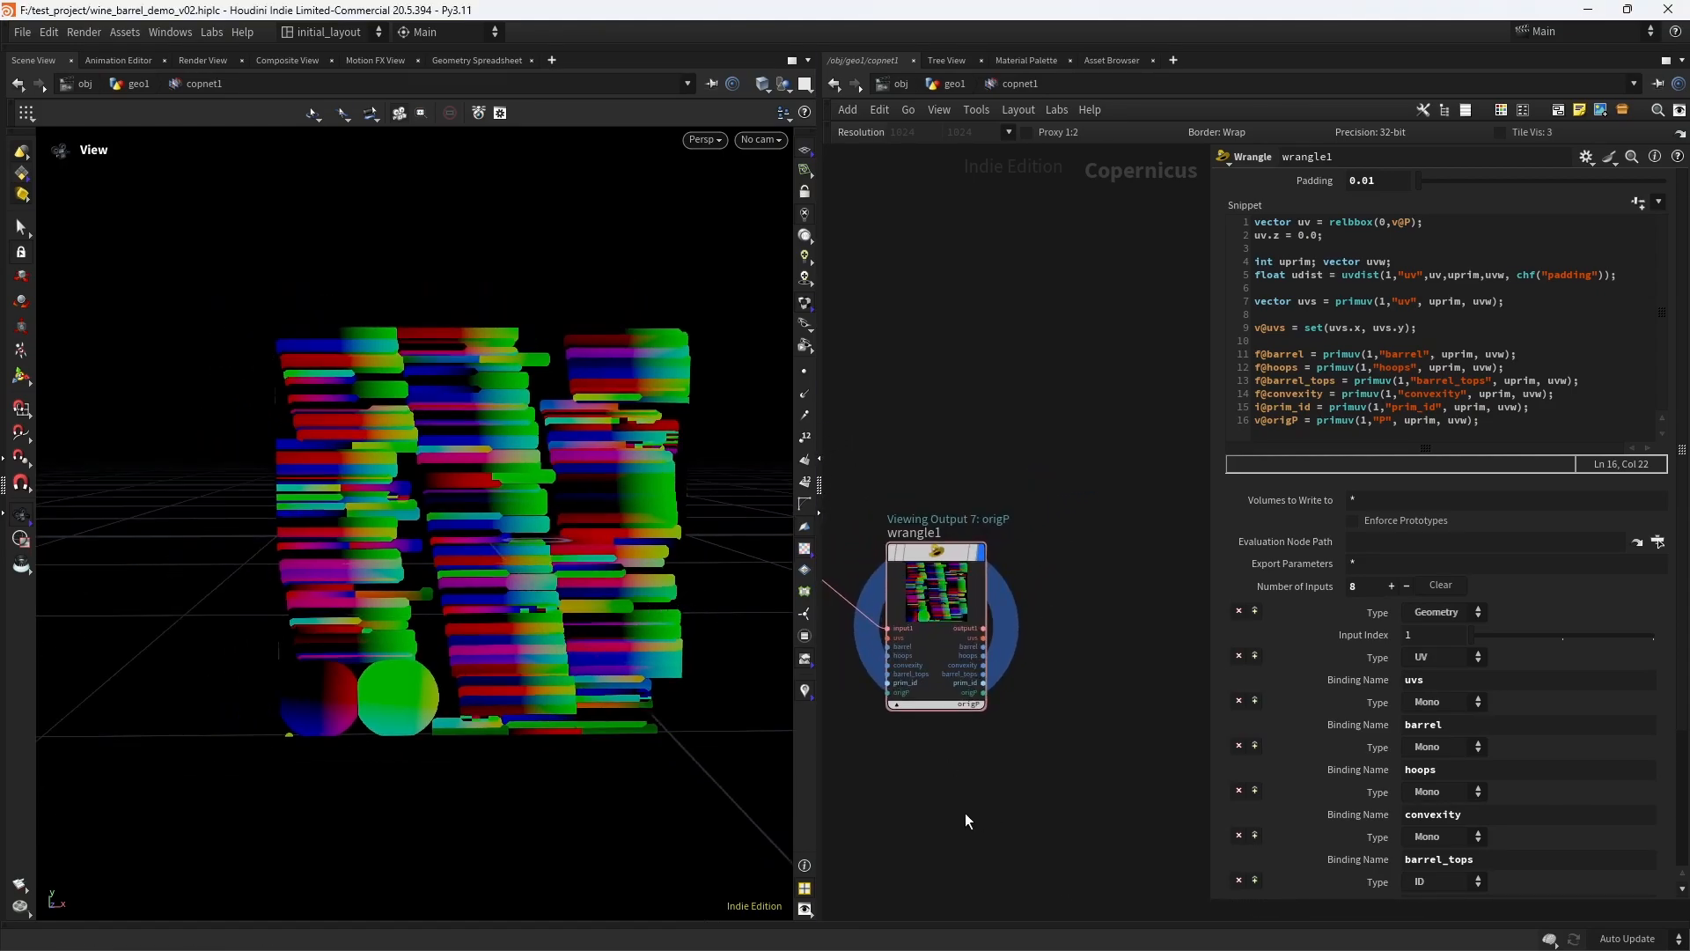
# - Add a File node below the Wrangle and load the wood plank texture ui2leaxlw_4K_Albedo.jpg from F:/TEXTURES
pyautogui.moveTo(965, 812); pyautogui.dragTo(1081, 618, button='middle')
pyautogui.scroll(2, 941, 660)
pyautogui.moveTo(971, 645); pyautogui.dragTo(955, 602, button='middle')
pyautogui.press('Tab')
pyautogui.write('file')
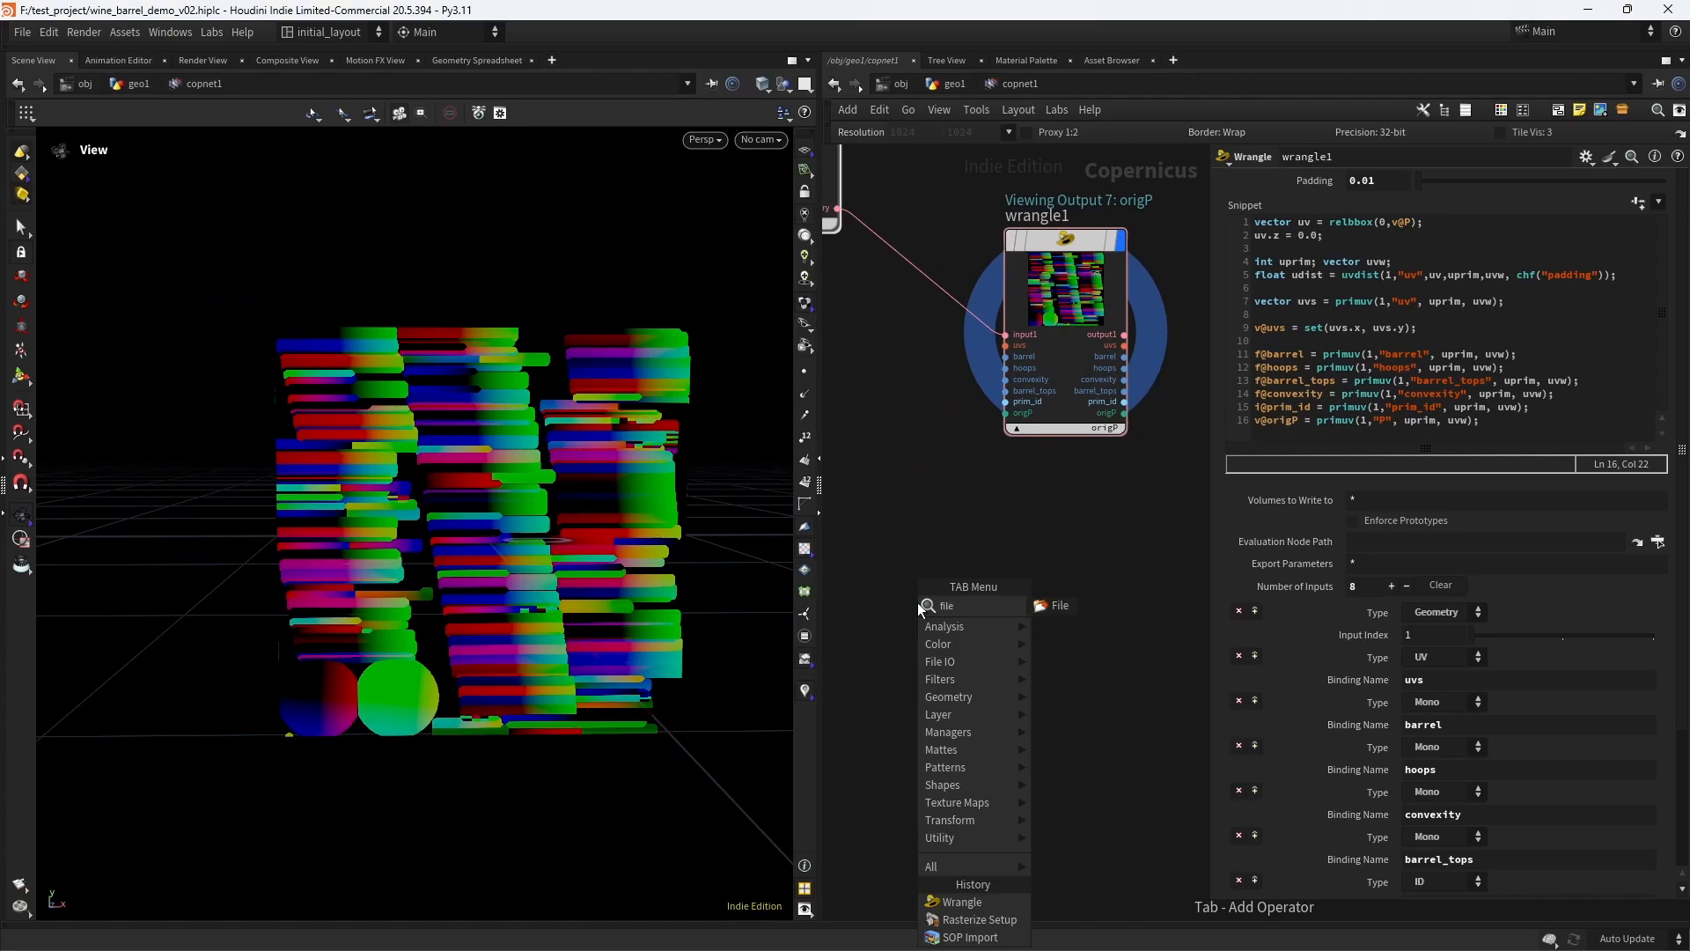
pyautogui.press('Return')
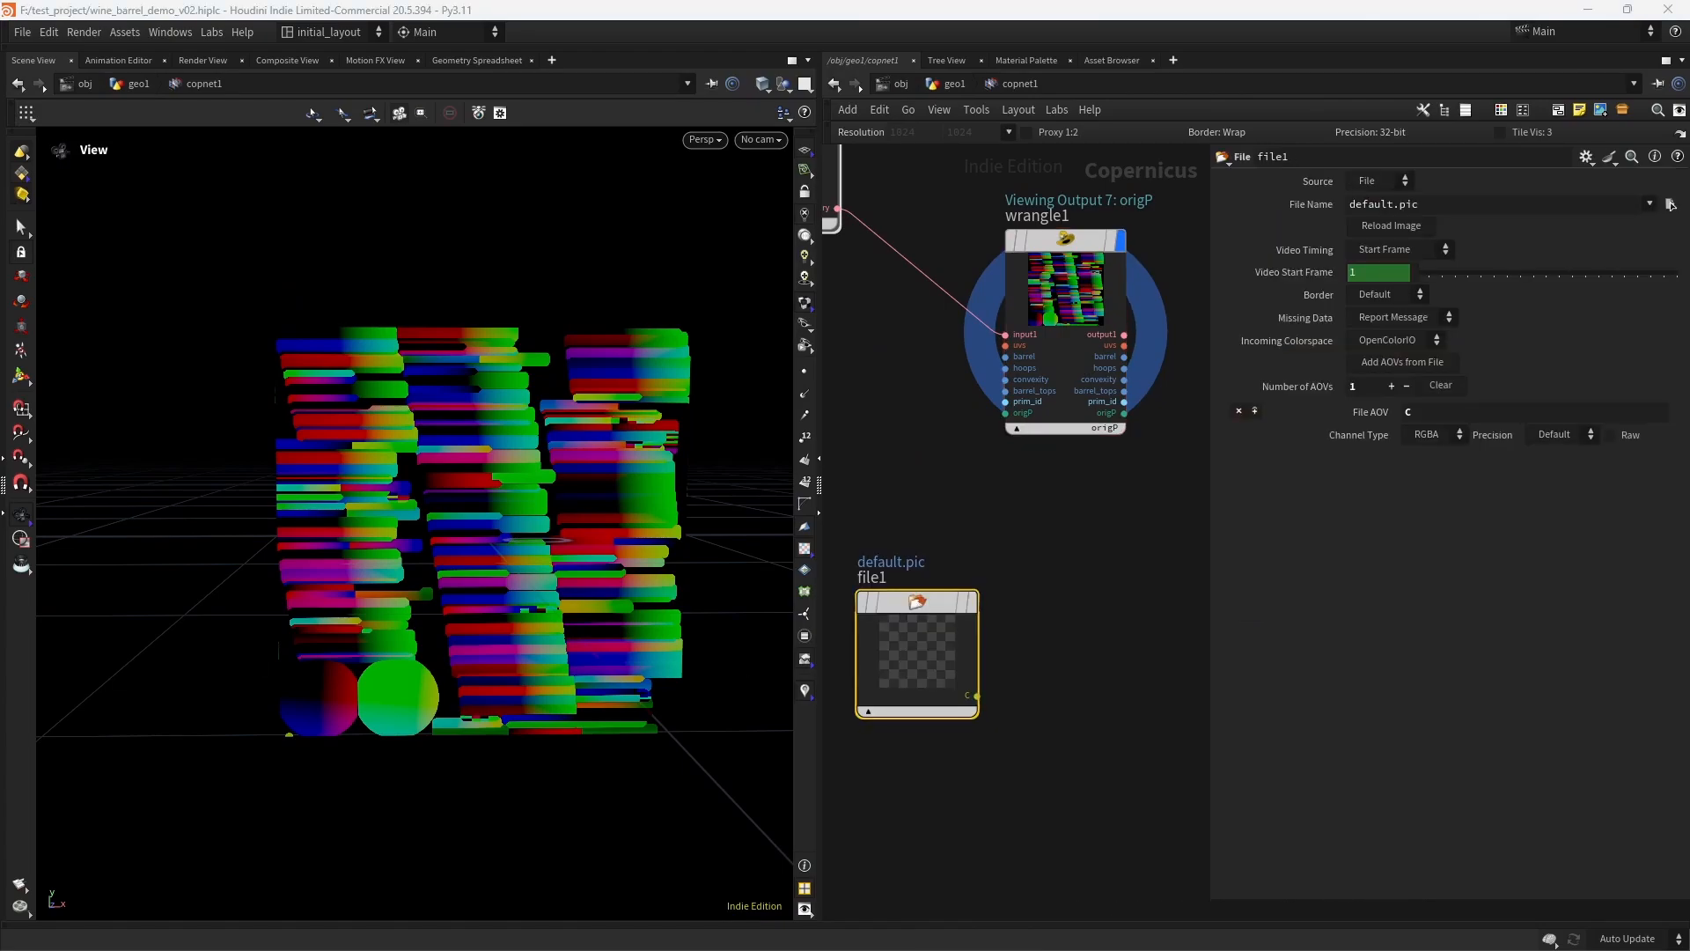
pyautogui.tripleClick(1396, 205)
pyautogui.hotkey('ctrl', 'v')
pyautogui.press('Return')
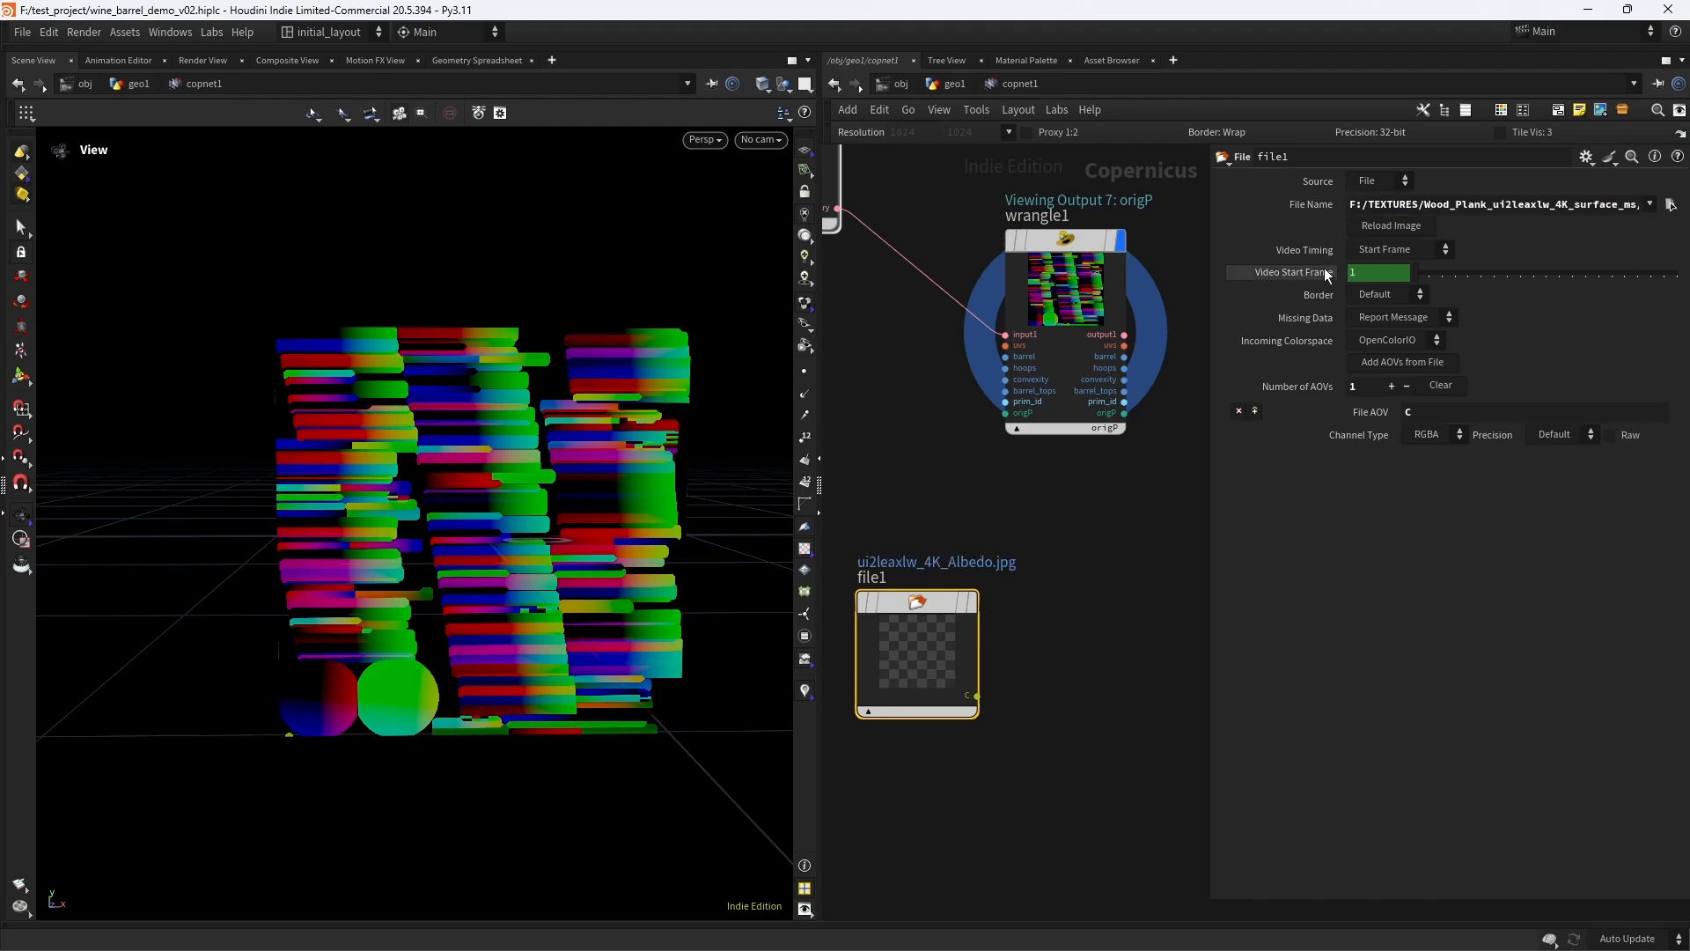
# - Display the wood plank File node in the viewport and set its channel type to RGB
pyautogui.click(973, 602)
pyautogui.moveTo(528, 528); pyautogui.dragTo(626, 528, button='right')
pyautogui.moveTo(626, 529); pyautogui.dragTo(620, 523)
pyautogui.press('f')
pyautogui.moveTo(553, 515); pyautogui.dragTo(503, 591, button='right')
pyautogui.moveTo(504, 537)
pyautogui.mouseDown()
pyautogui.moveTo(494, 520)
pyautogui.moveTo(475, 539)
pyautogui.mouseUp()
pyautogui.moveTo(475, 538)
pyautogui.mouseDown(button='right')
pyautogui.moveTo(534, 506)
pyautogui.moveTo(482, 544)
pyautogui.mouseUp(button='right')
pyautogui.moveTo(482, 544)
pyautogui.mouseDown()
pyautogui.moveTo(528, 536)
pyautogui.moveTo(498, 528)
pyautogui.mouseUp()
pyautogui.click(1425, 435)
pyautogui.click(1419, 487)
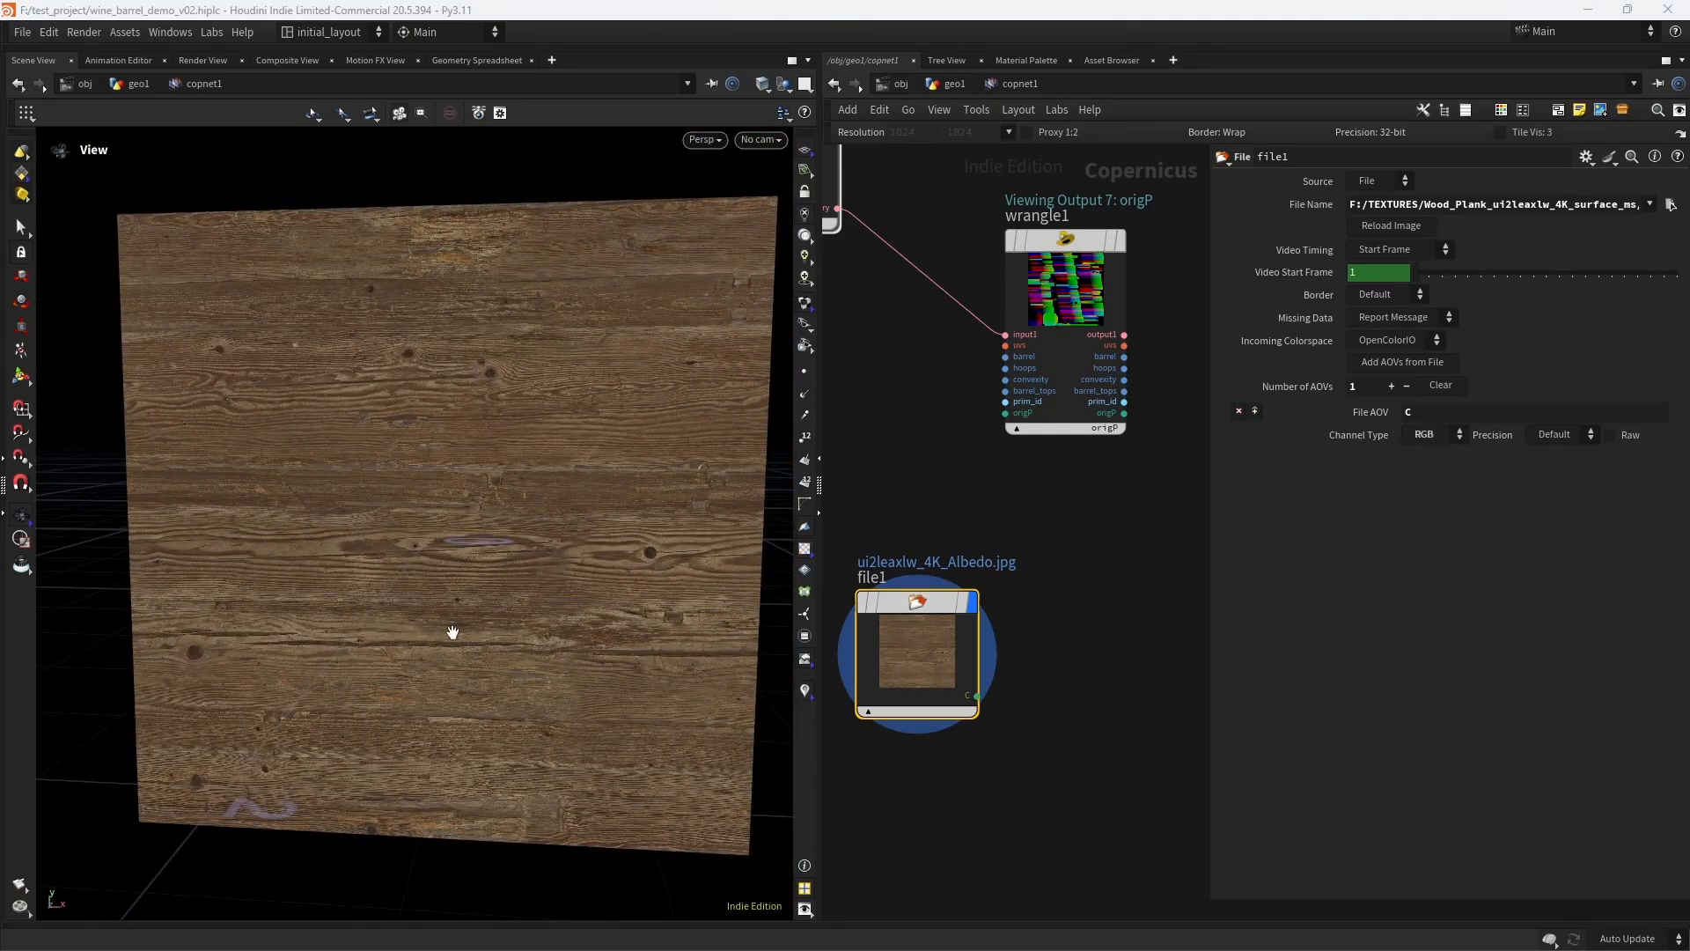
pyautogui.moveTo(452, 630); pyautogui.dragTo(467, 622)
# - Add an HSV Adjust node beside the File node and connect the wood texture's C output to its source input
pyautogui.moveTo(1052, 654); pyautogui.dragTo(959, 588, button='middle')
pyautogui.press('Tab')
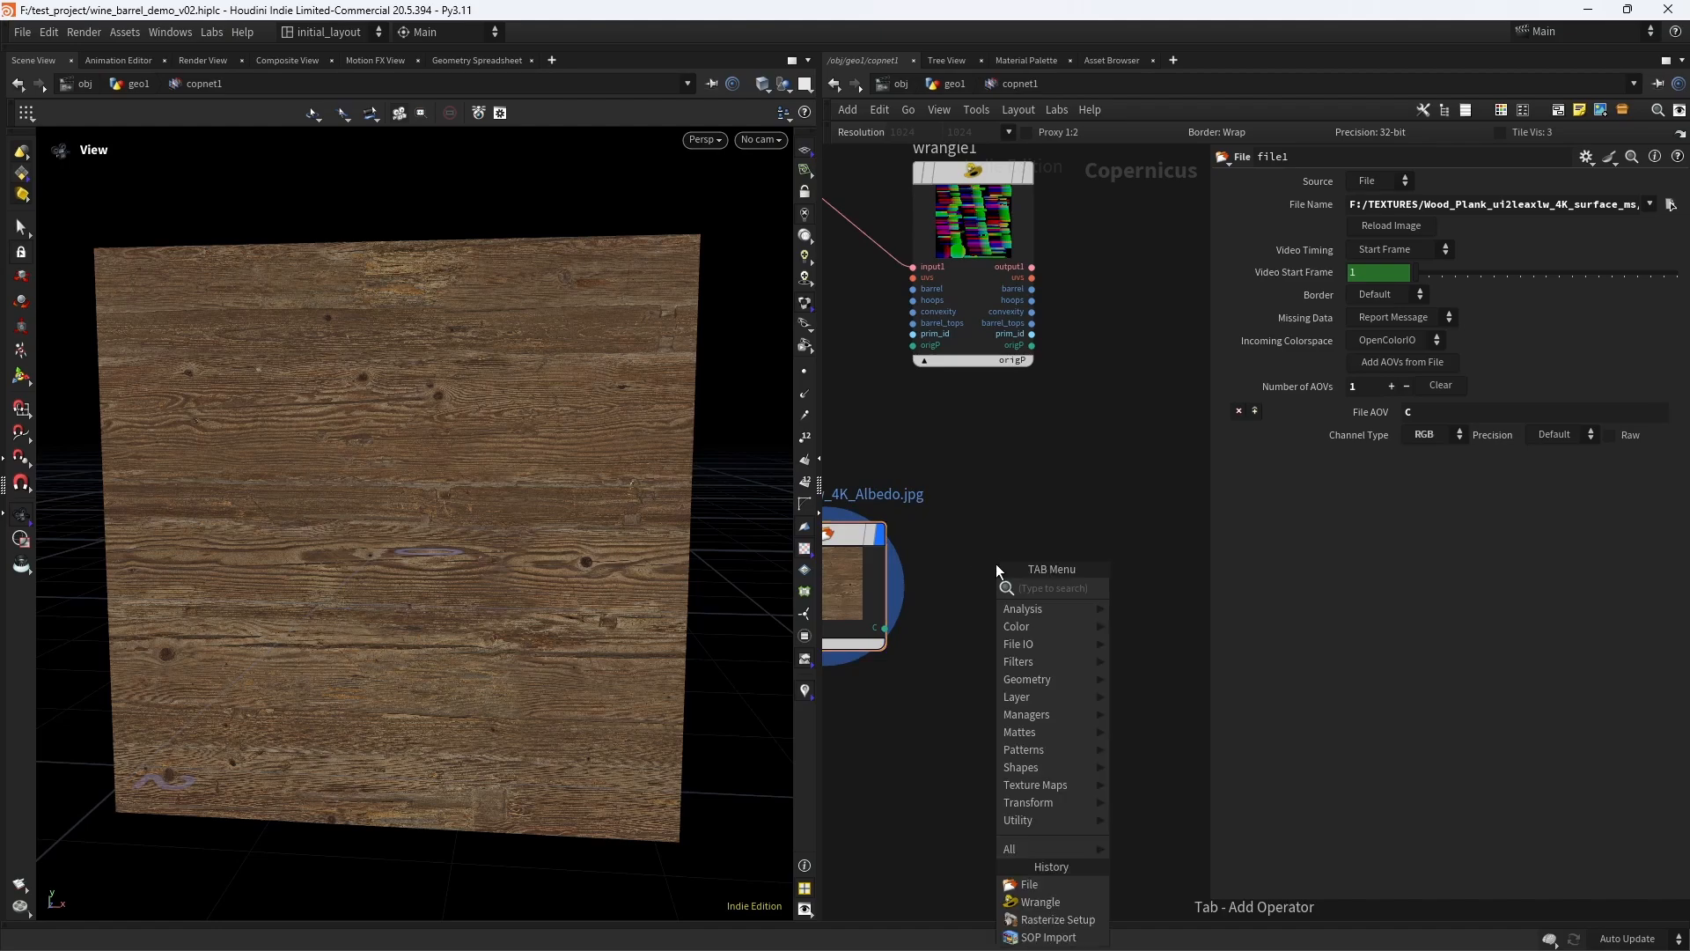
pyautogui.write('hsv')
pyautogui.press('Return')
pyautogui.press('Return')
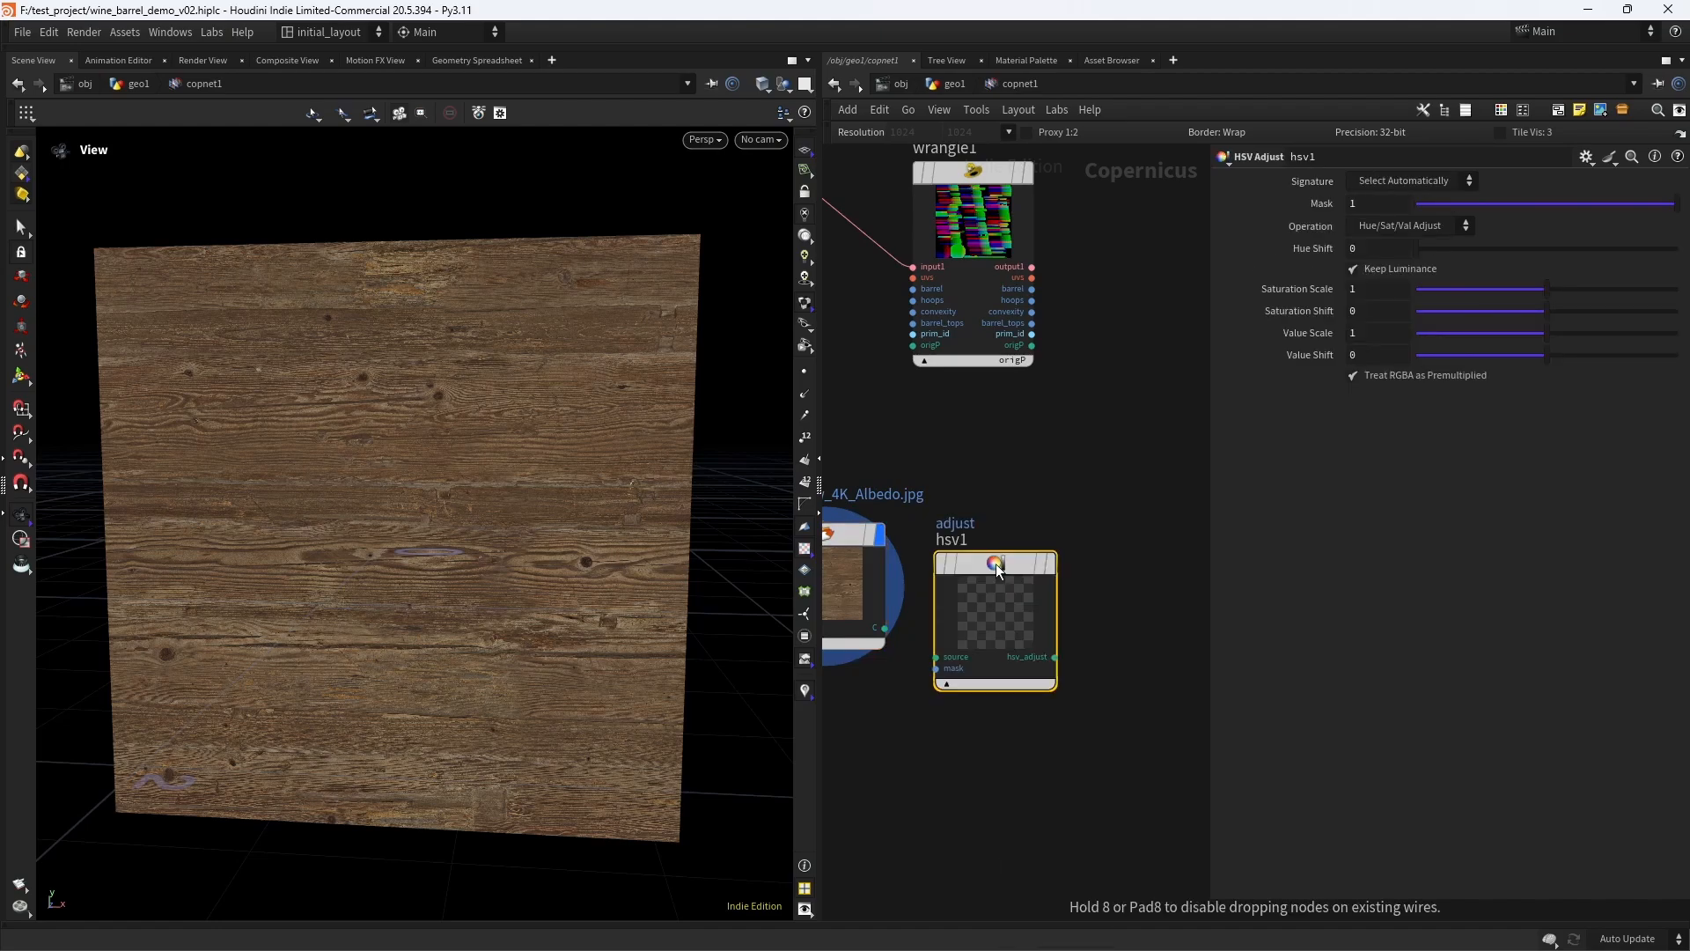
pyautogui.moveTo(974, 579); pyautogui.dragTo(1011, 551)
pyautogui.moveTo(884, 628); pyautogui.dragTo(972, 628)
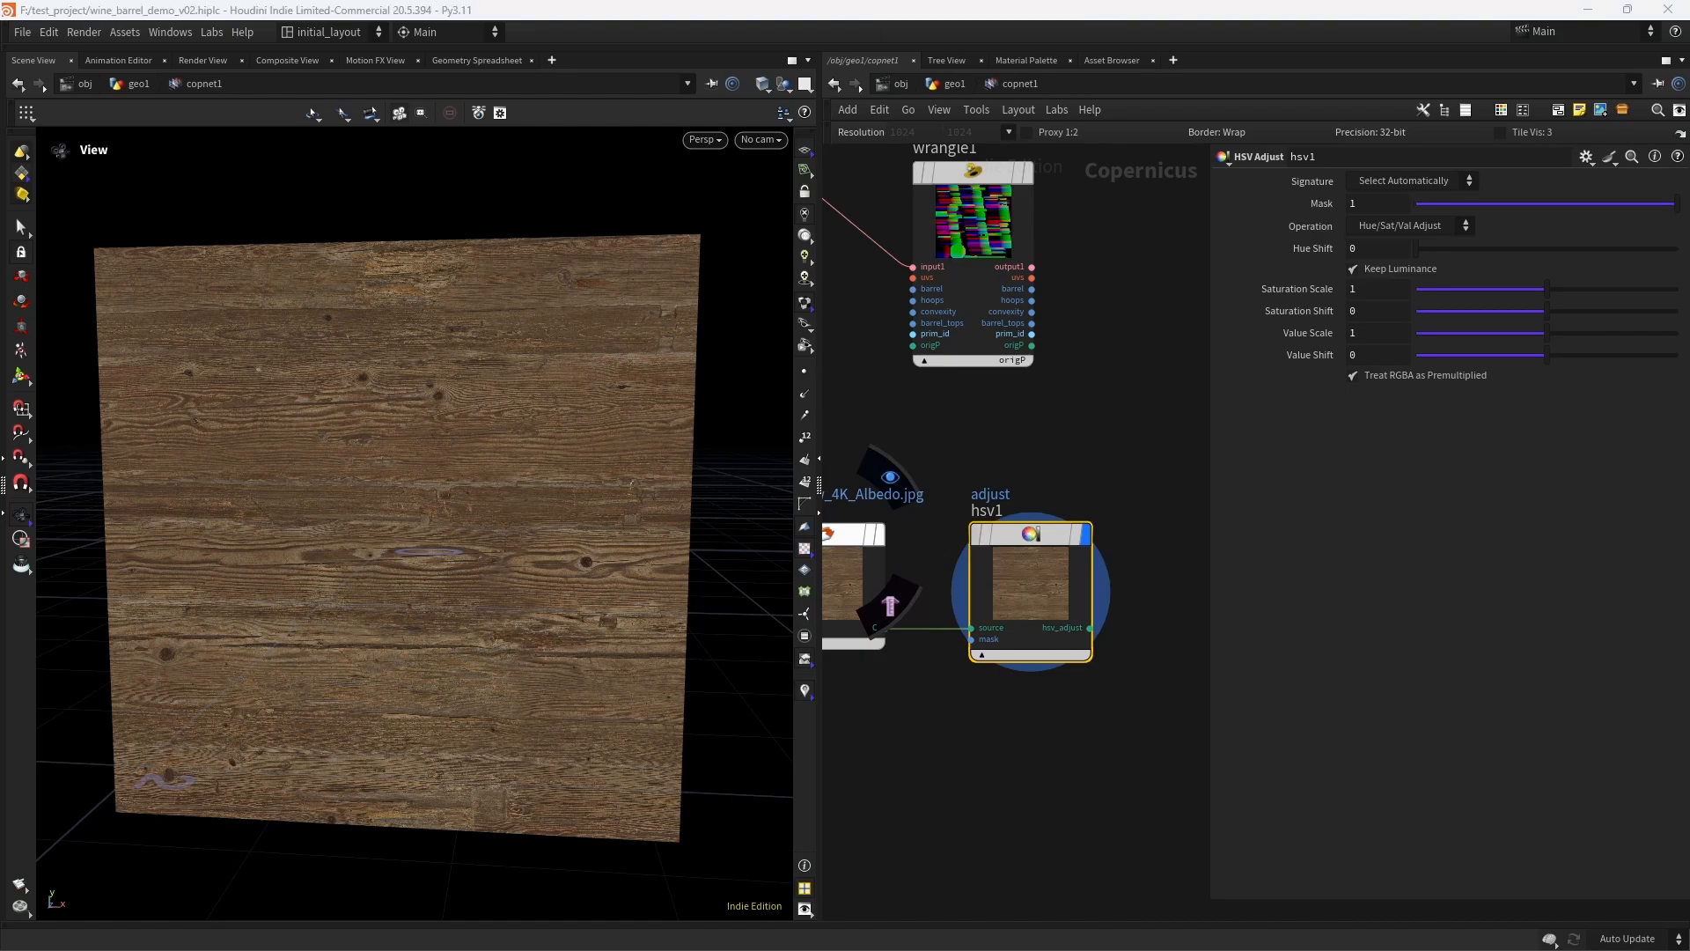
# - Set the HSV Adjust node's hue shift to 353
pyautogui.moveTo(1465, 246); pyautogui.dragTo(1651, 250)
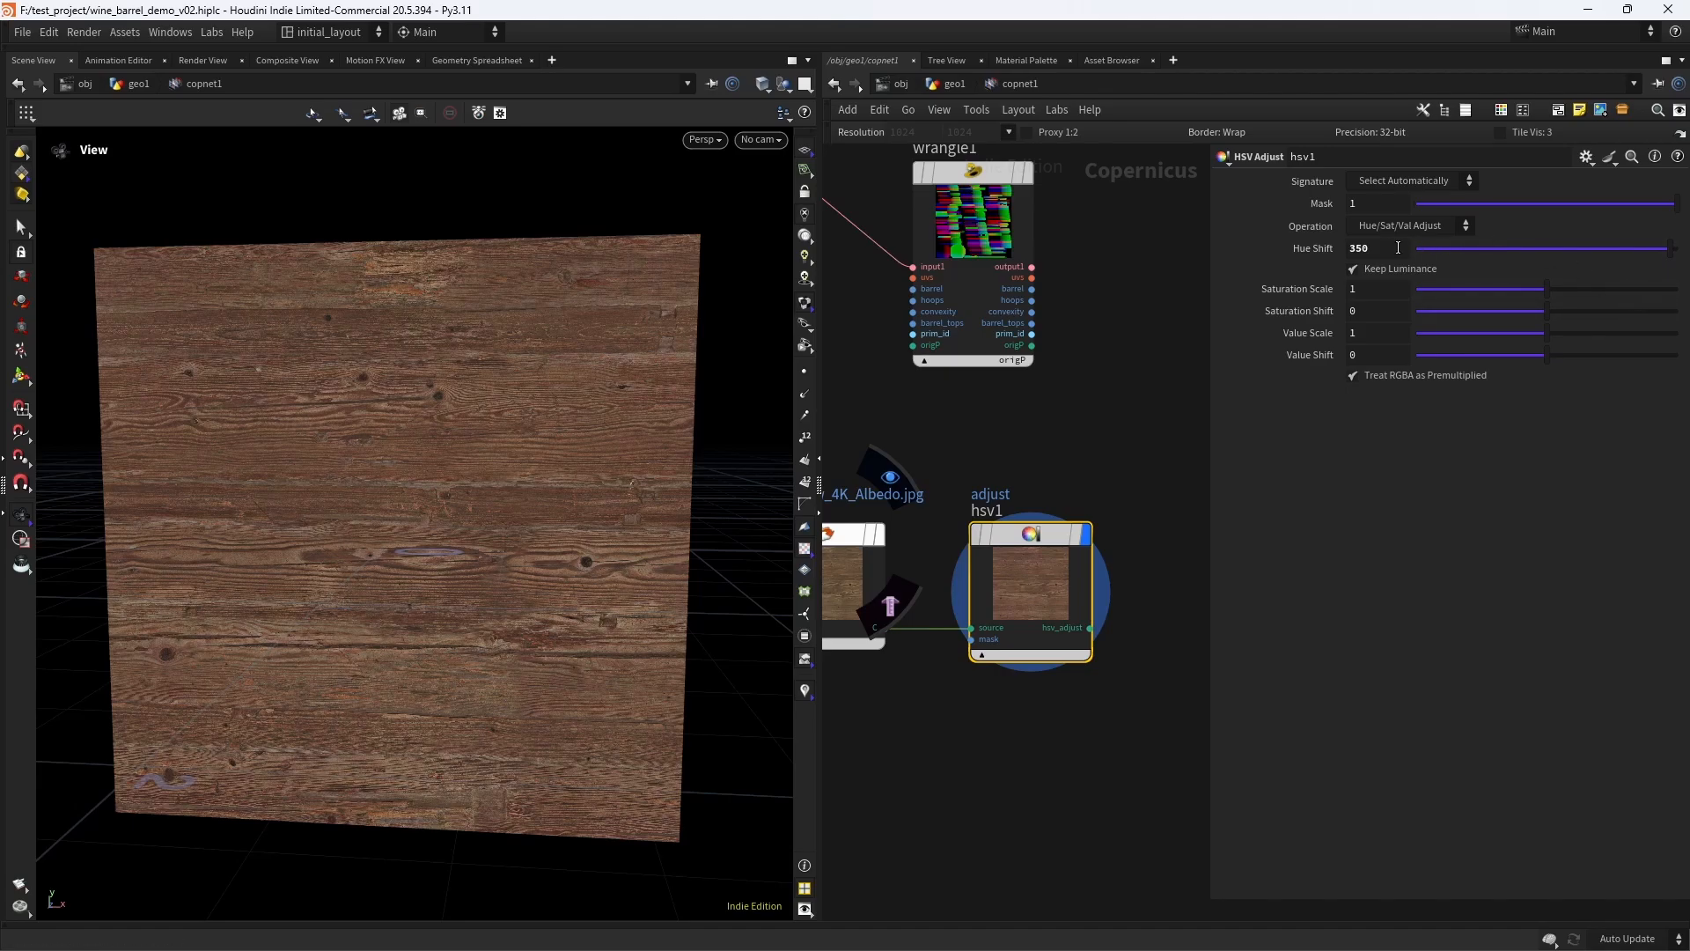
pyautogui.write('3')
pyautogui.press('Return')
pyautogui.moveTo(493, 521); pyautogui.dragTo(539, 538)
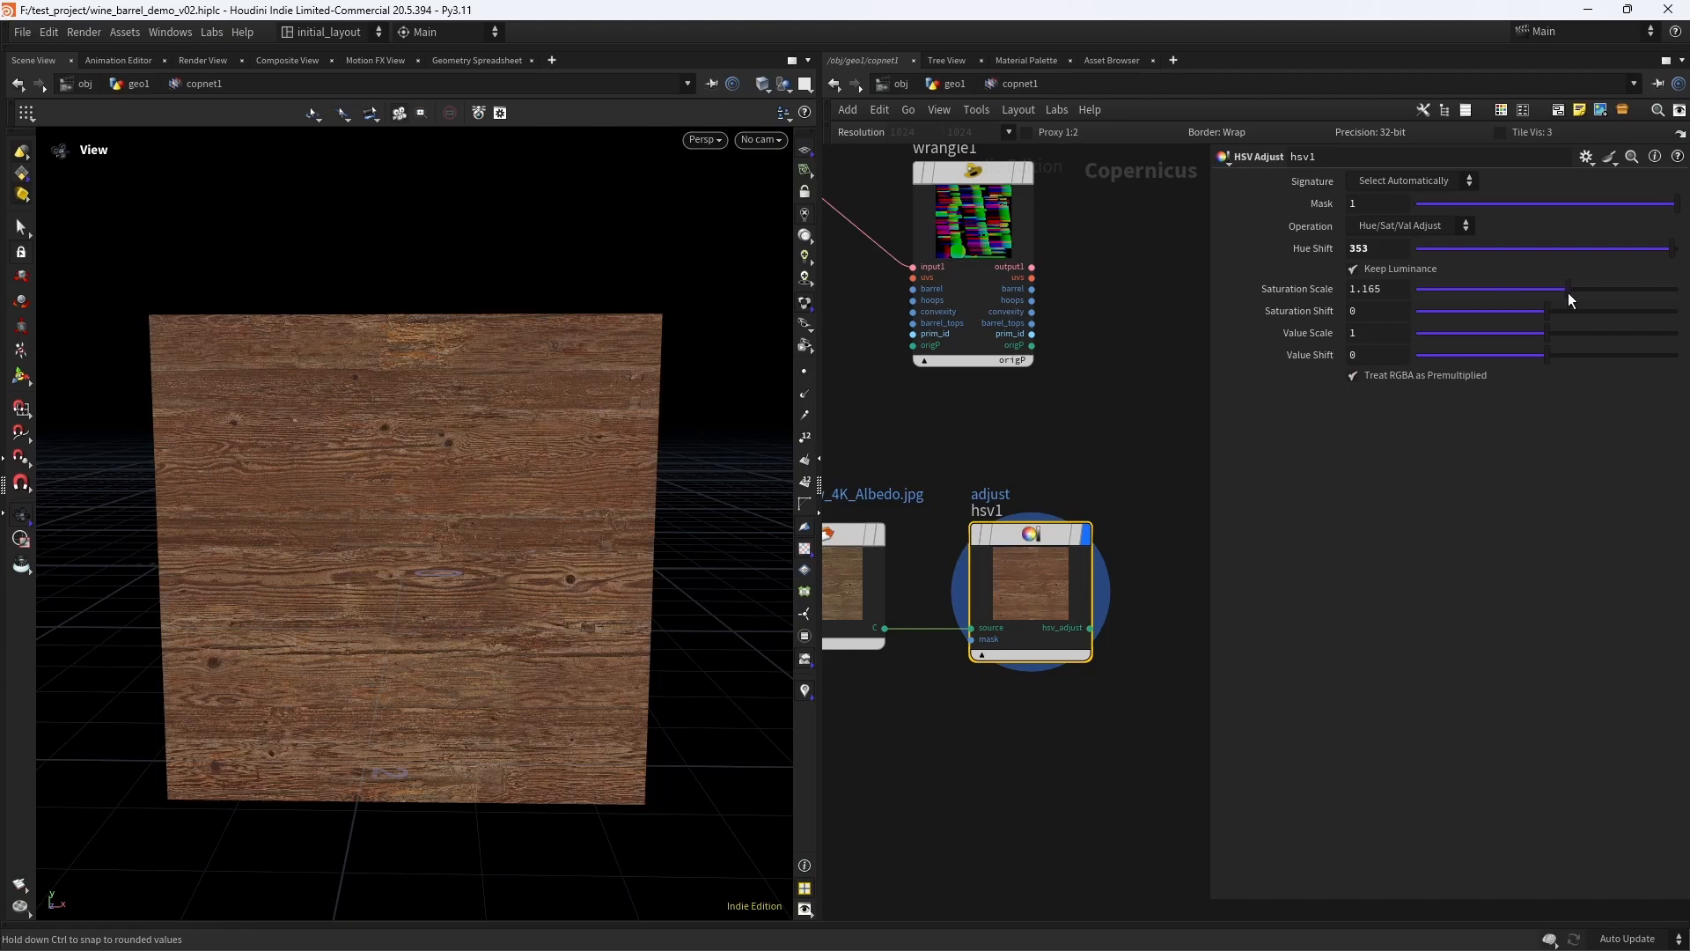
# - Set the HSV Adjust node's saturation scale to 1.145 and value scale to 1.306, and save the scene
pyautogui.moveTo(1566, 294); pyautogui.dragTo(1564, 299)
pyautogui.moveTo(1546, 338); pyautogui.dragTo(1590, 366)
pyautogui.moveTo(987, 478)
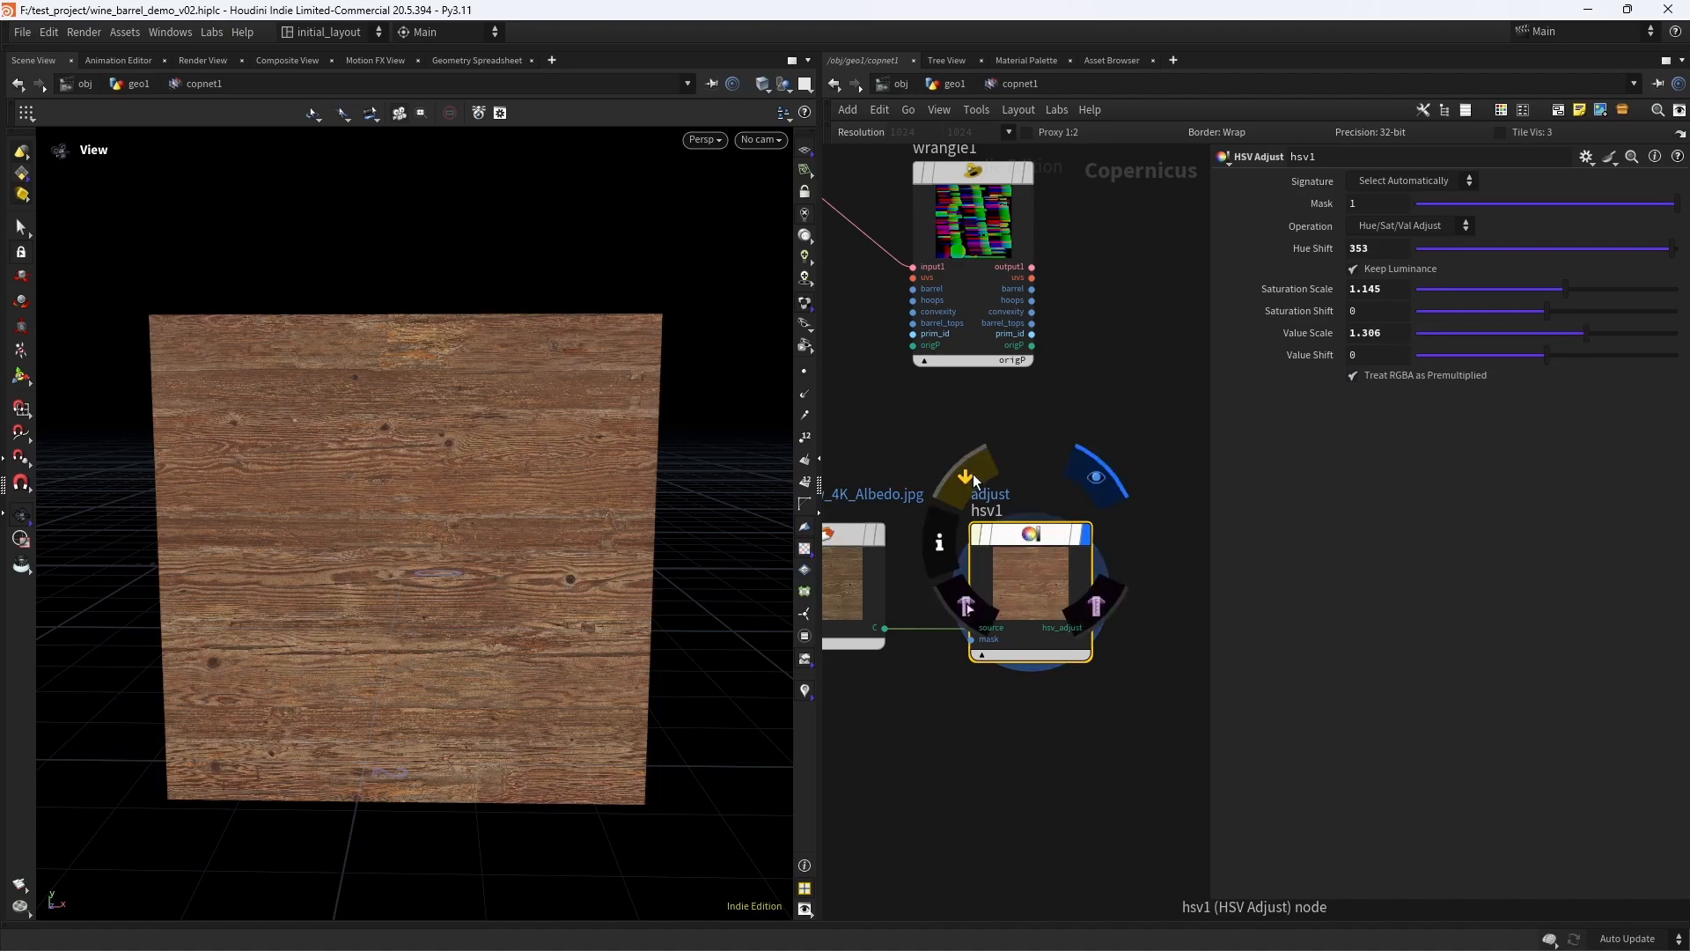
pyautogui.moveTo(570, 536); pyautogui.dragTo(570, 577, button='right')
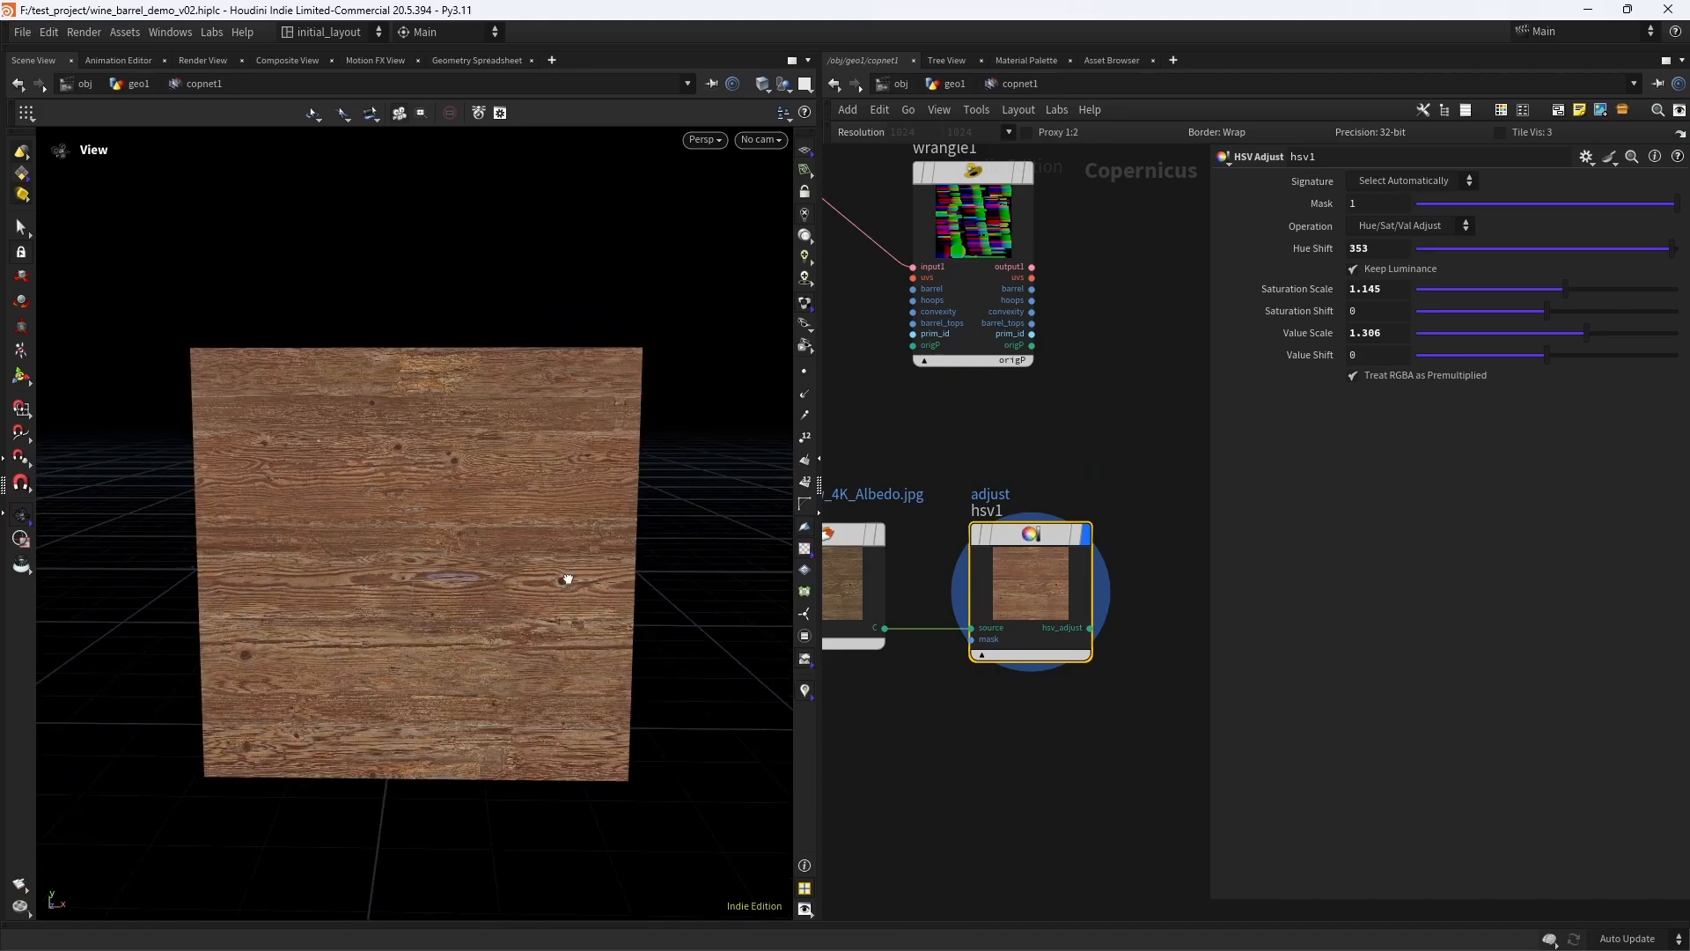
pyautogui.moveTo(570, 577); pyautogui.dragTo(547, 578)
pyautogui.moveTo(546, 578); pyautogui.dragTo(620, 521, button='right')
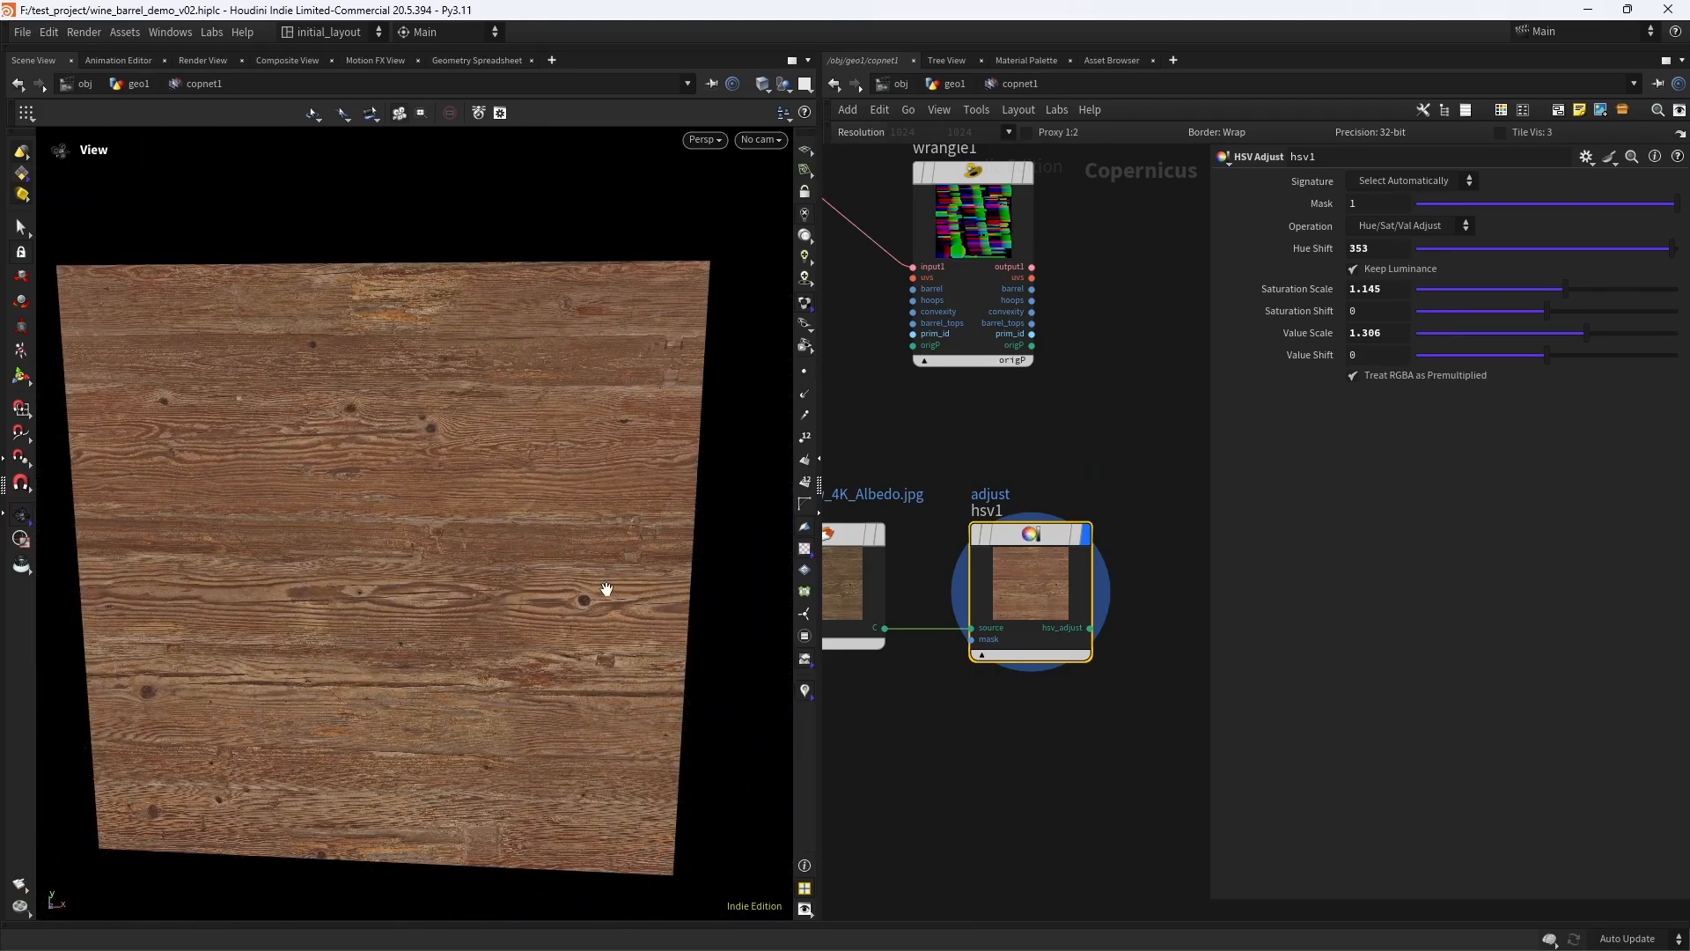
pyautogui.scroll(-3, 604, 581)
pyautogui.hotkey('ctrl', 's')
# - Add a Texture Sample node in the free space beside the Wrangle and HSV Adjust nodes
pyautogui.moveTo(1142, 424); pyautogui.dragTo(936, 546, button='middle')
pyautogui.scroll(-3, 1047, 489)
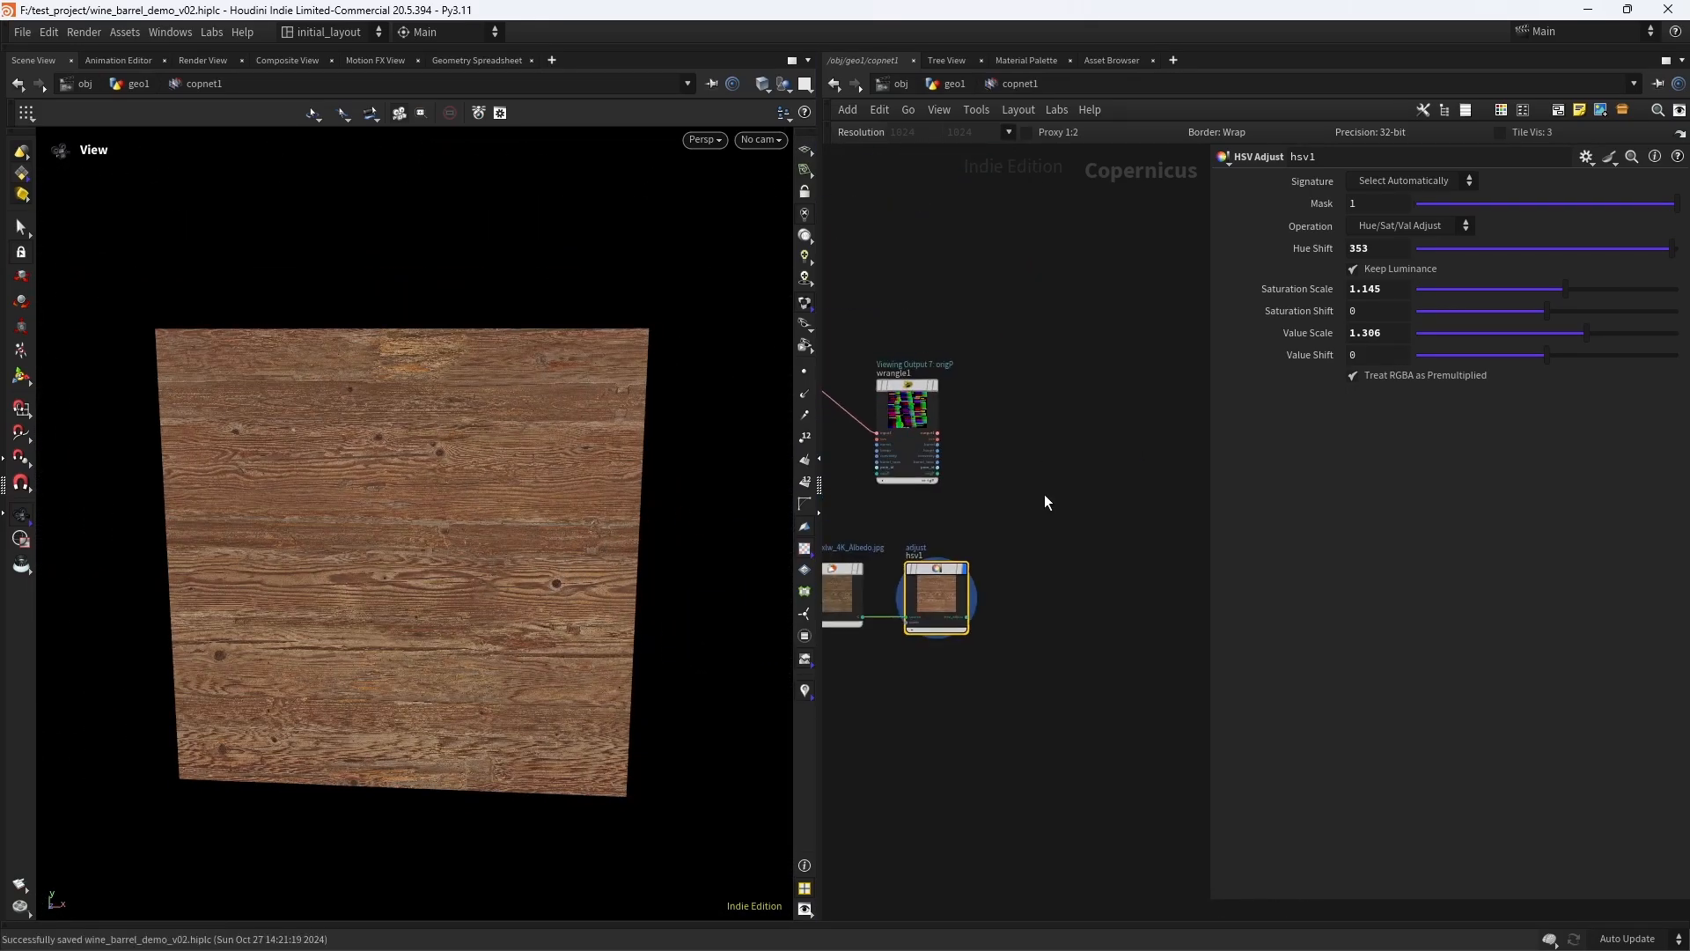
pyautogui.moveTo(1044, 494); pyautogui.dragTo(961, 503, button='middle')
pyautogui.press('Tab')
pyautogui.write('sa')
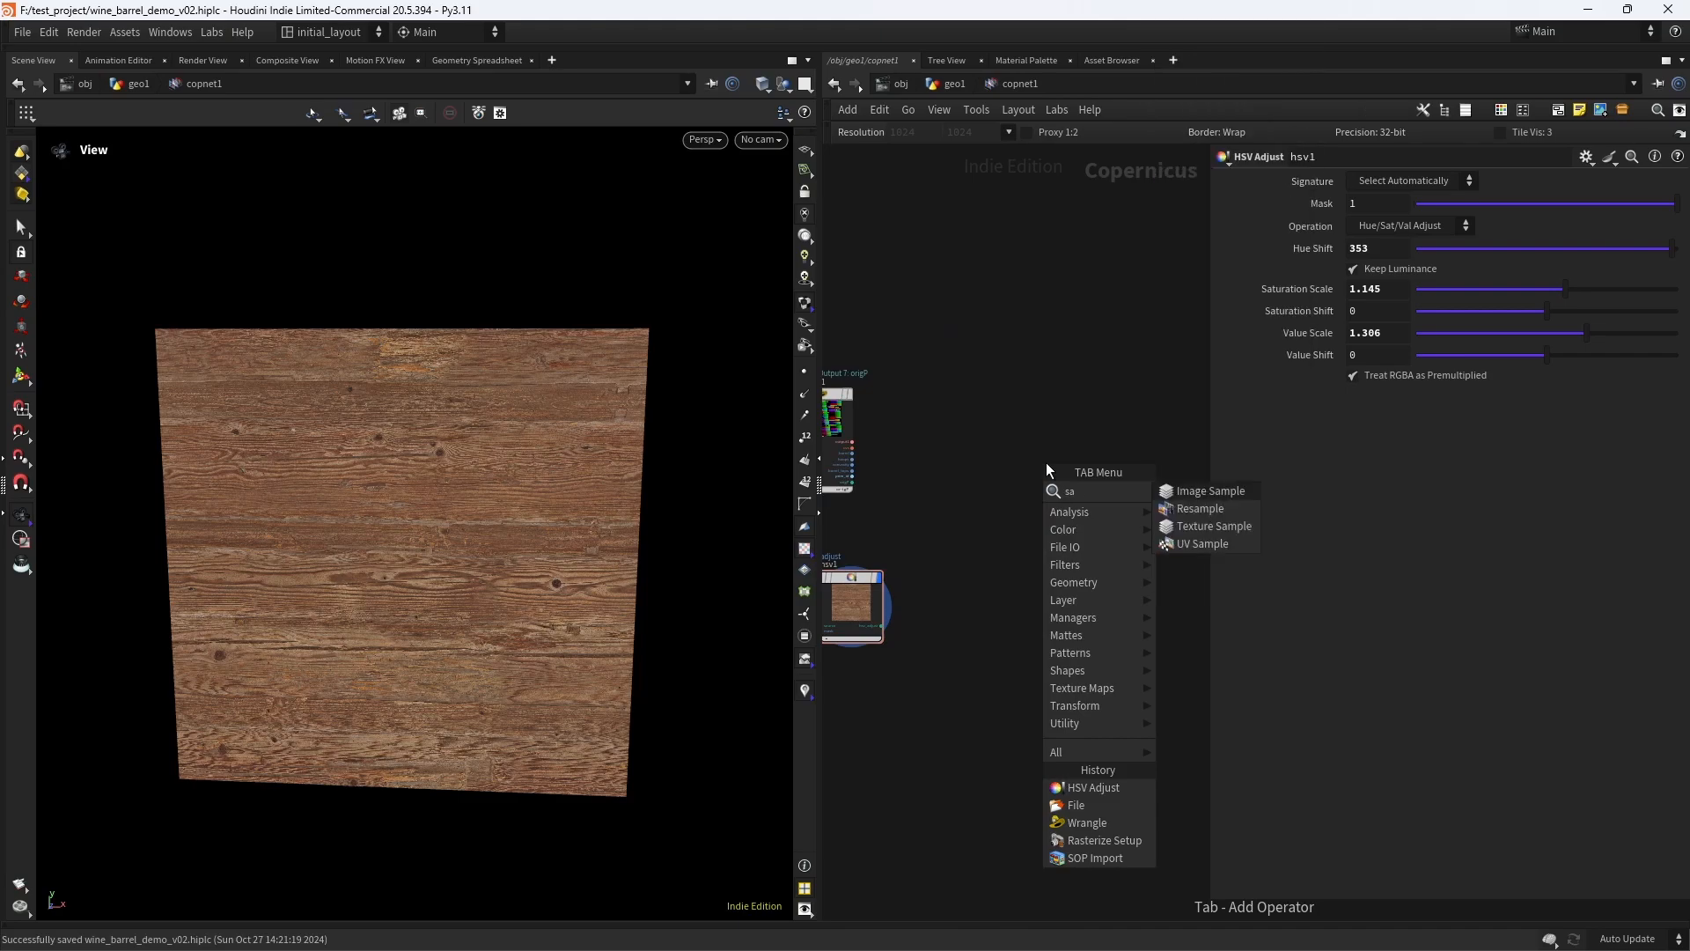
pyautogui.press('Down')
pyautogui.press('Down')
pyautogui.press('Down')
pyautogui.press('Return')
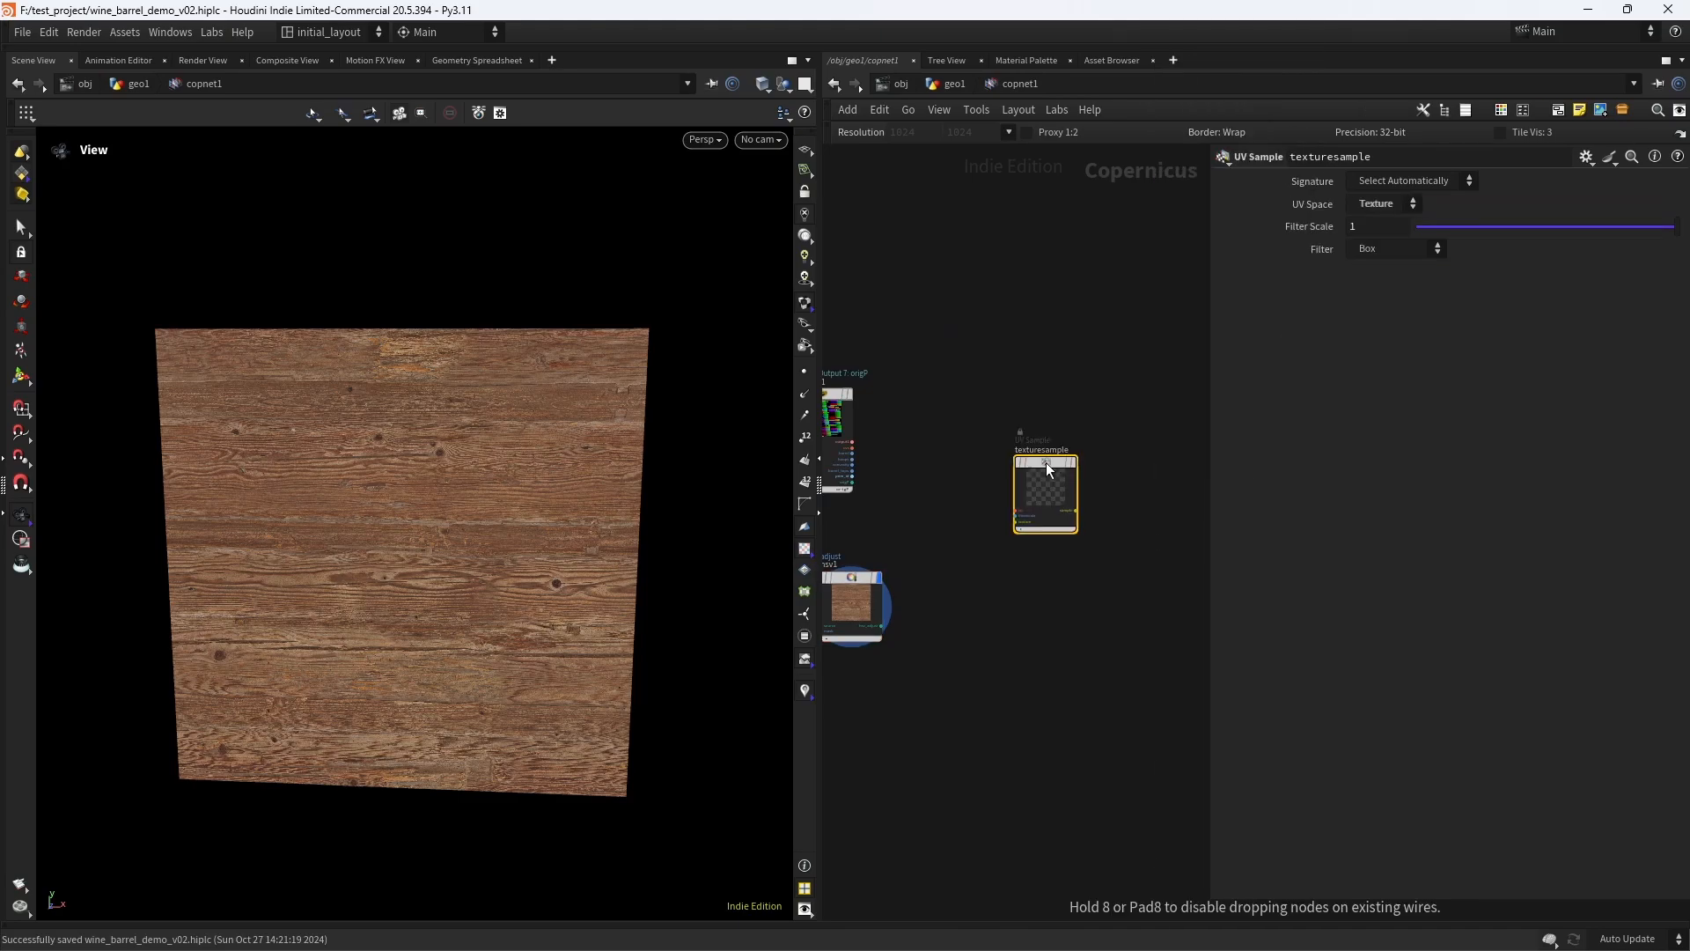
pyautogui.click(1046, 462)
# - Preview the Wrangle's uvs output in the viewport
pyautogui.scroll(4, 900, 461)
pyautogui.moveTo(900, 460); pyautogui.dragTo(983, 467, button='middle')
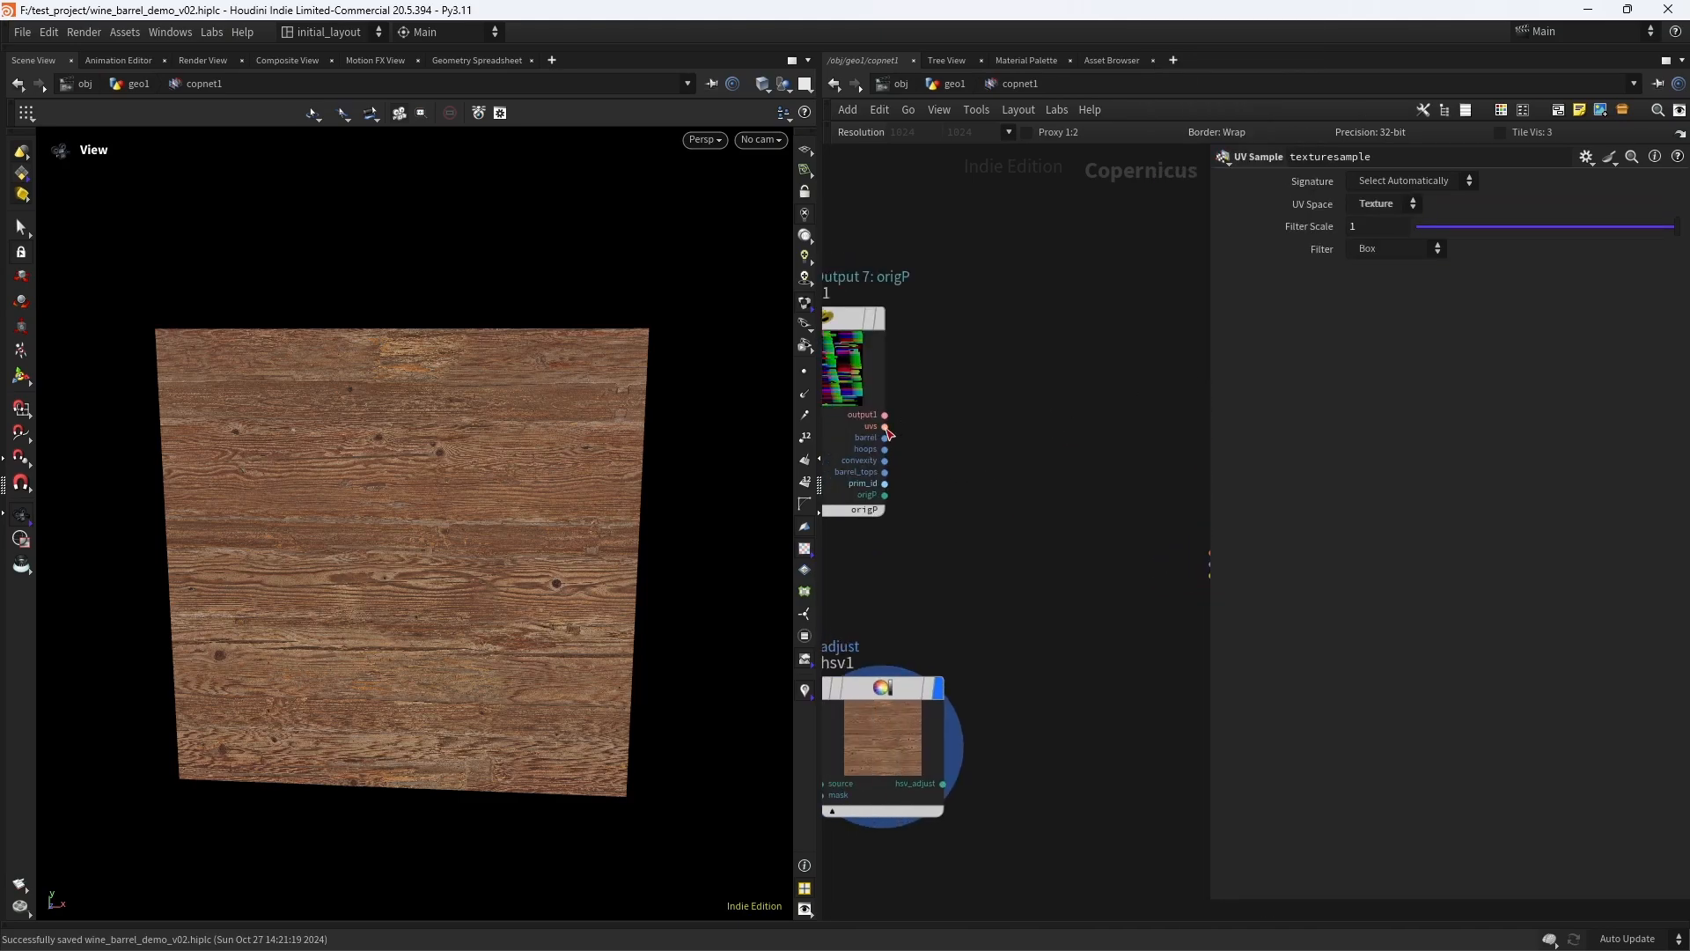
pyautogui.click(870, 509)
pyautogui.click(900, 537)
pyautogui.click(878, 319)
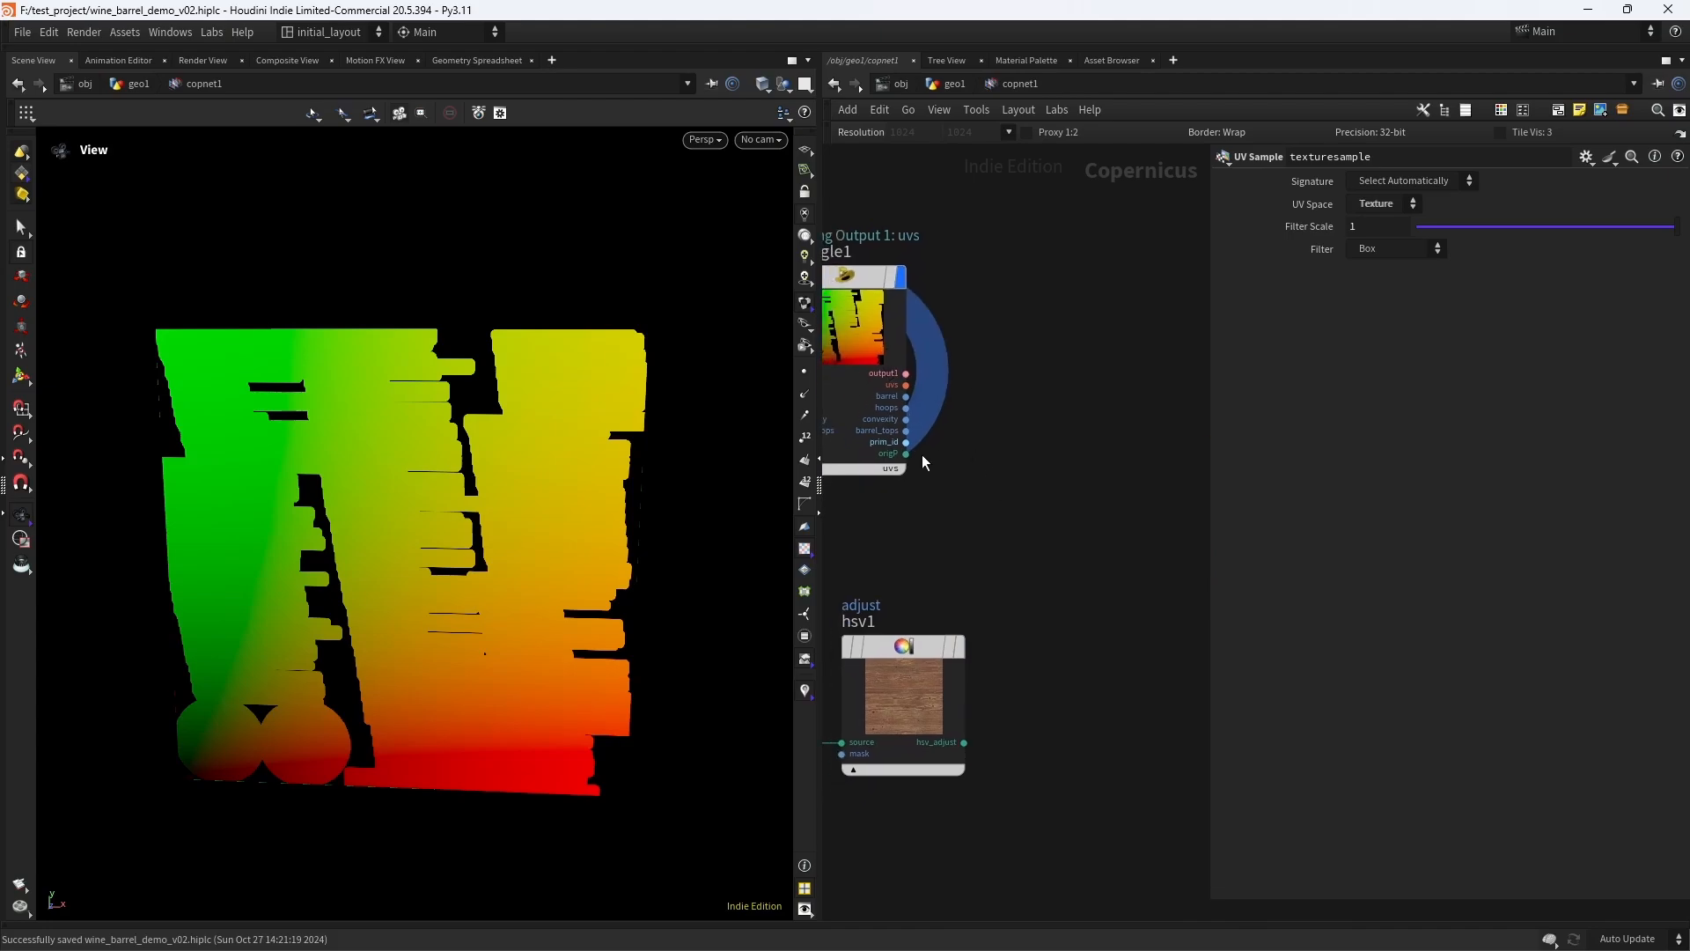
# - Connect the Wrangle's uvs output to the texturesample node's uv input and the HSV Adjust output to its texture input
pyautogui.click(905, 386)
pyautogui.moveTo(1139, 485); pyautogui.dragTo(869, 446, button='middle')
pyautogui.click(947, 471)
pyautogui.moveTo(874, 540); pyautogui.dragTo(1119, 408, button='middle')
pyautogui.click(942, 571)
pyautogui.moveTo(959, 564); pyautogui.dragTo(753, 678, button='middle')
pyautogui.click(1003, 476)
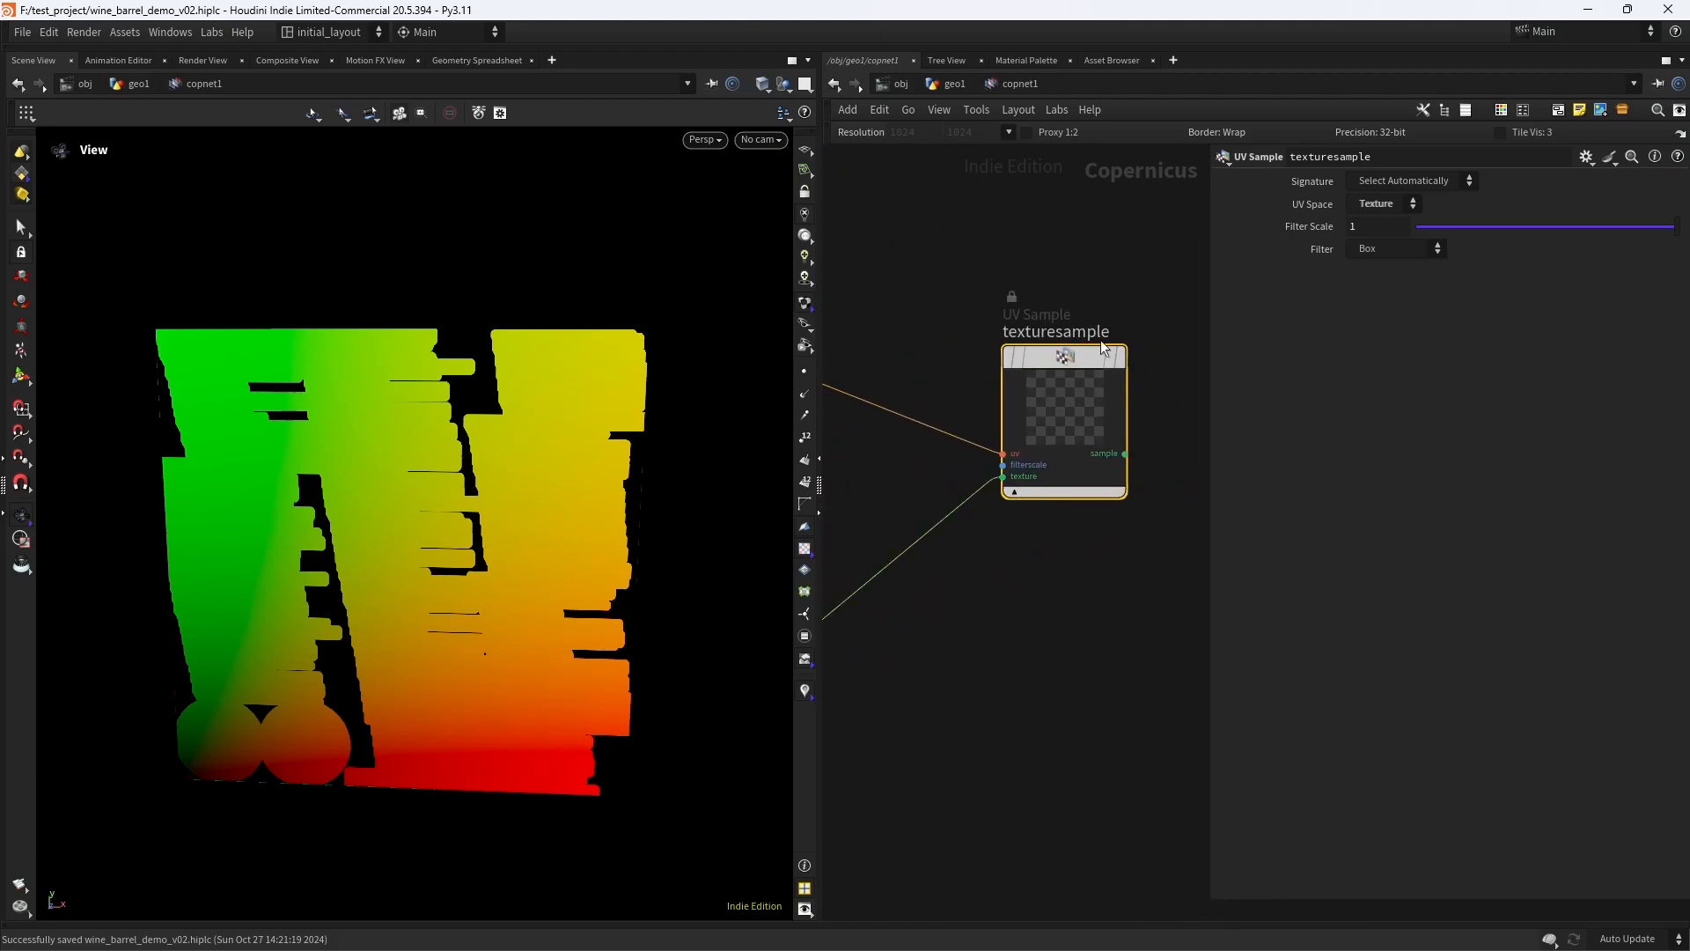
# - Display the texturesample node and inspect the wood sampled across the barrel's UV layout
pyautogui.click(1119, 356)
pyautogui.scroll(4, 427, 526)
pyautogui.scroll(-2, 616, 475)
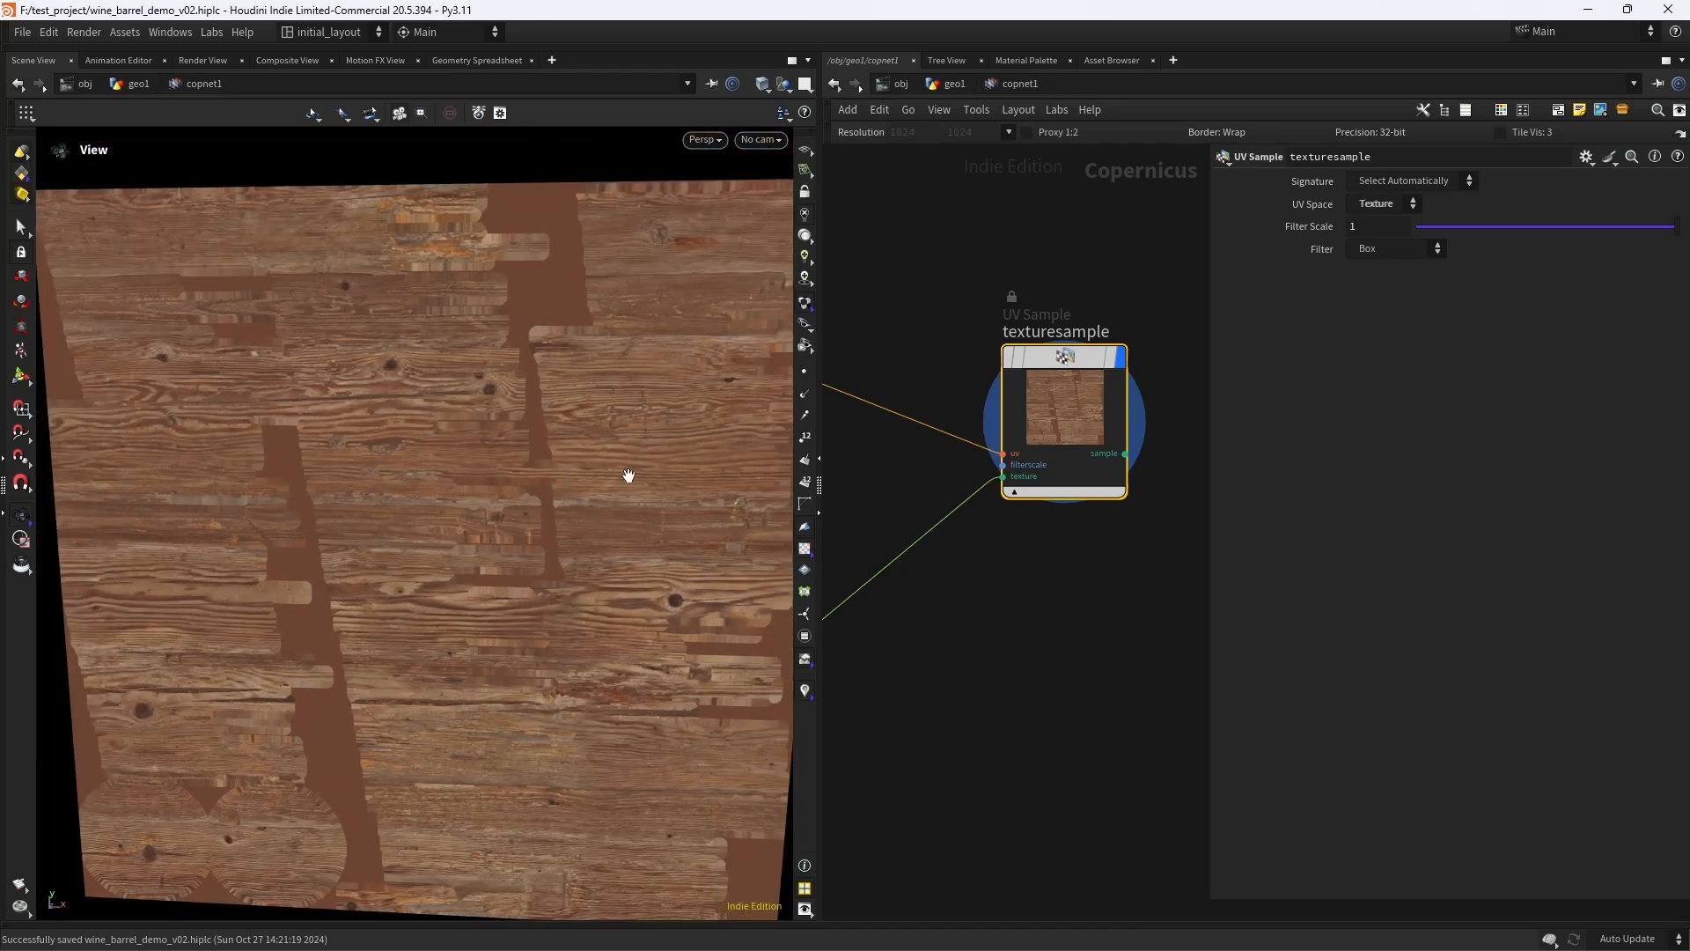
# - Try the Image UV space on the texturesample node and return it to Texture
pyautogui.click(1400, 212)
pyautogui.click(1381, 235)
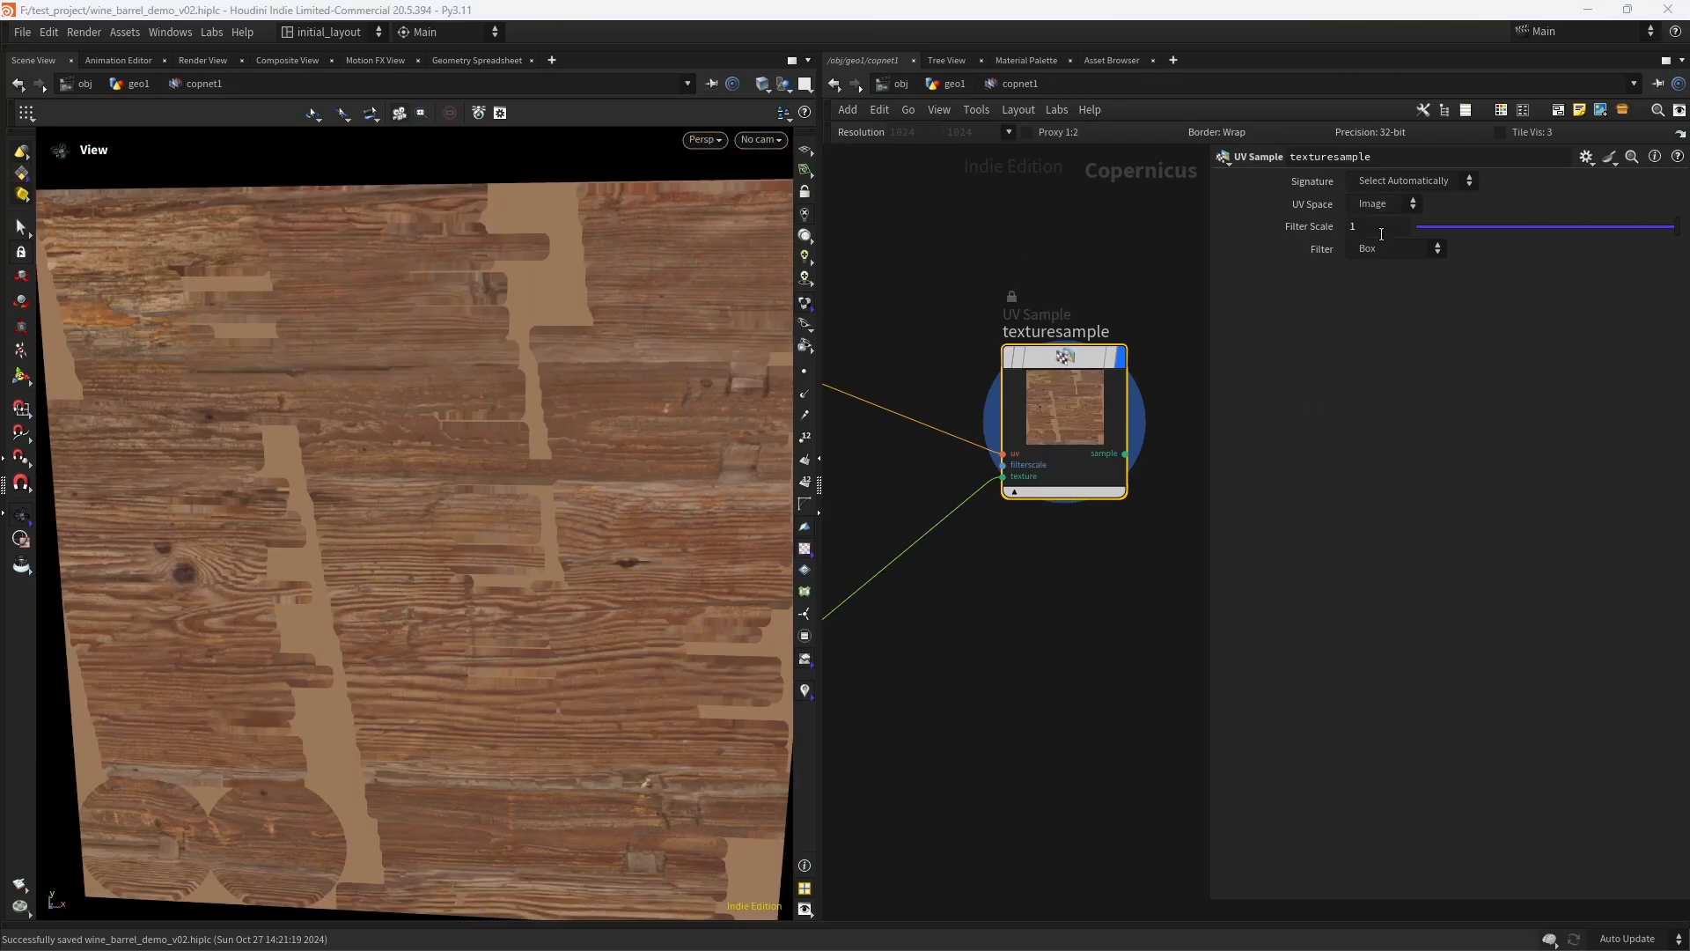
pyautogui.click(1400, 203)
pyautogui.click(1378, 215)
# - Add a Preview Material node downstream of the texturesample node
pyautogui.scroll(-4, 970, 642)
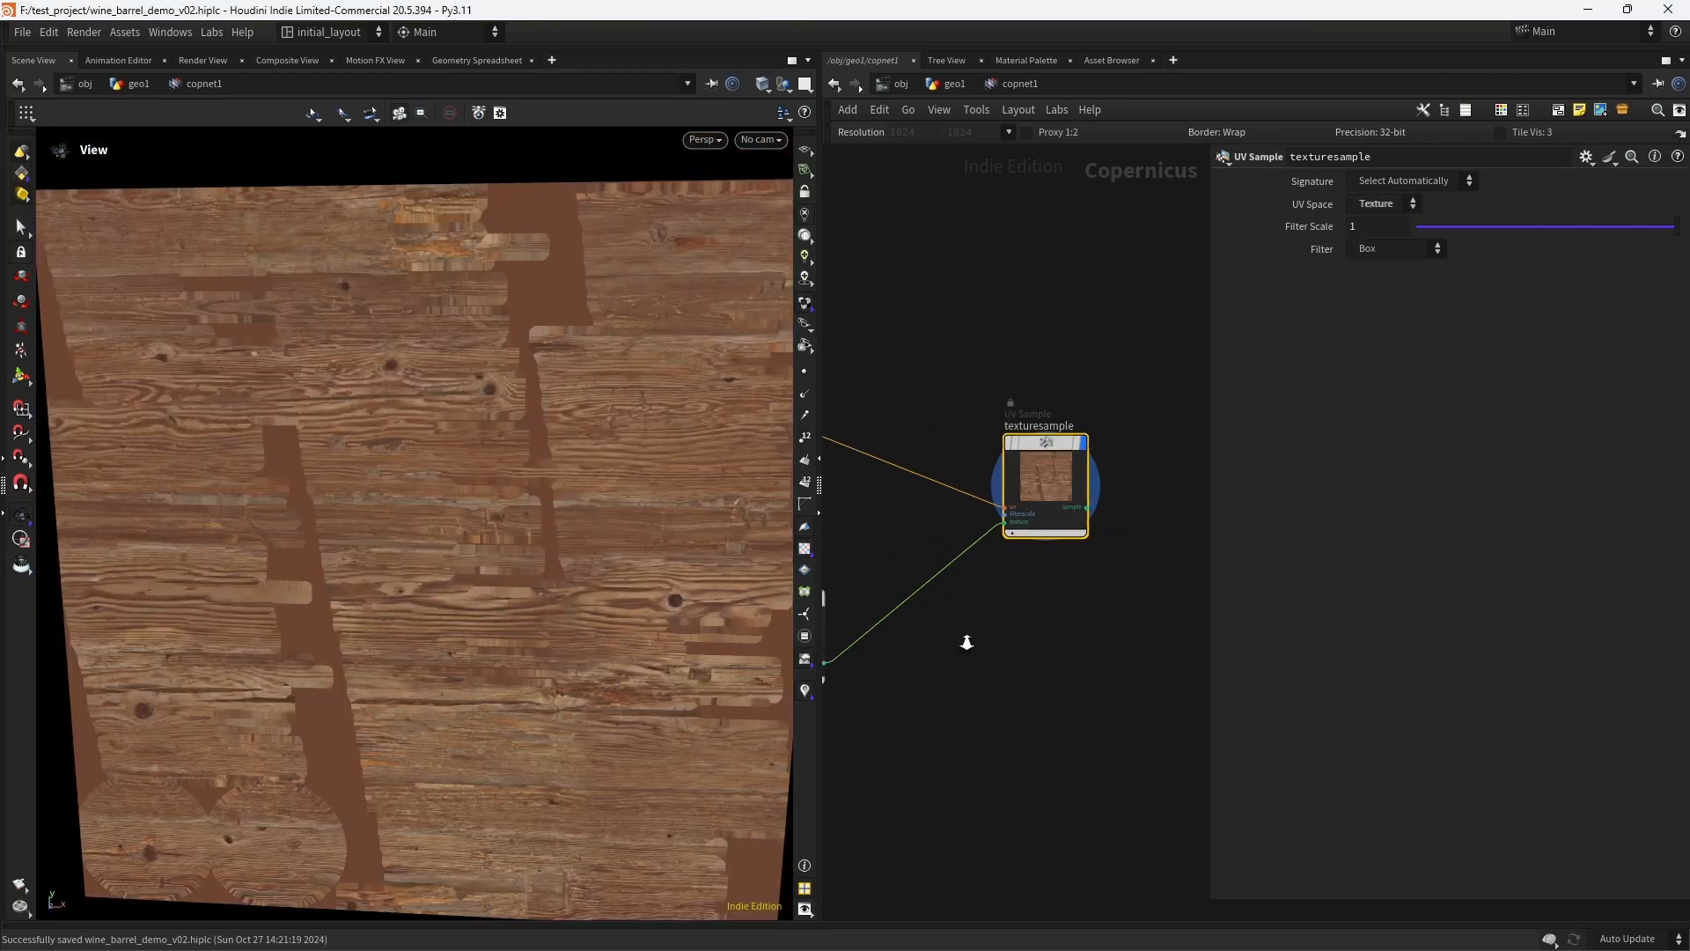
pyautogui.moveTo(969, 642); pyautogui.dragTo(1021, 576, button='middle')
pyautogui.scroll(2, 1021, 572)
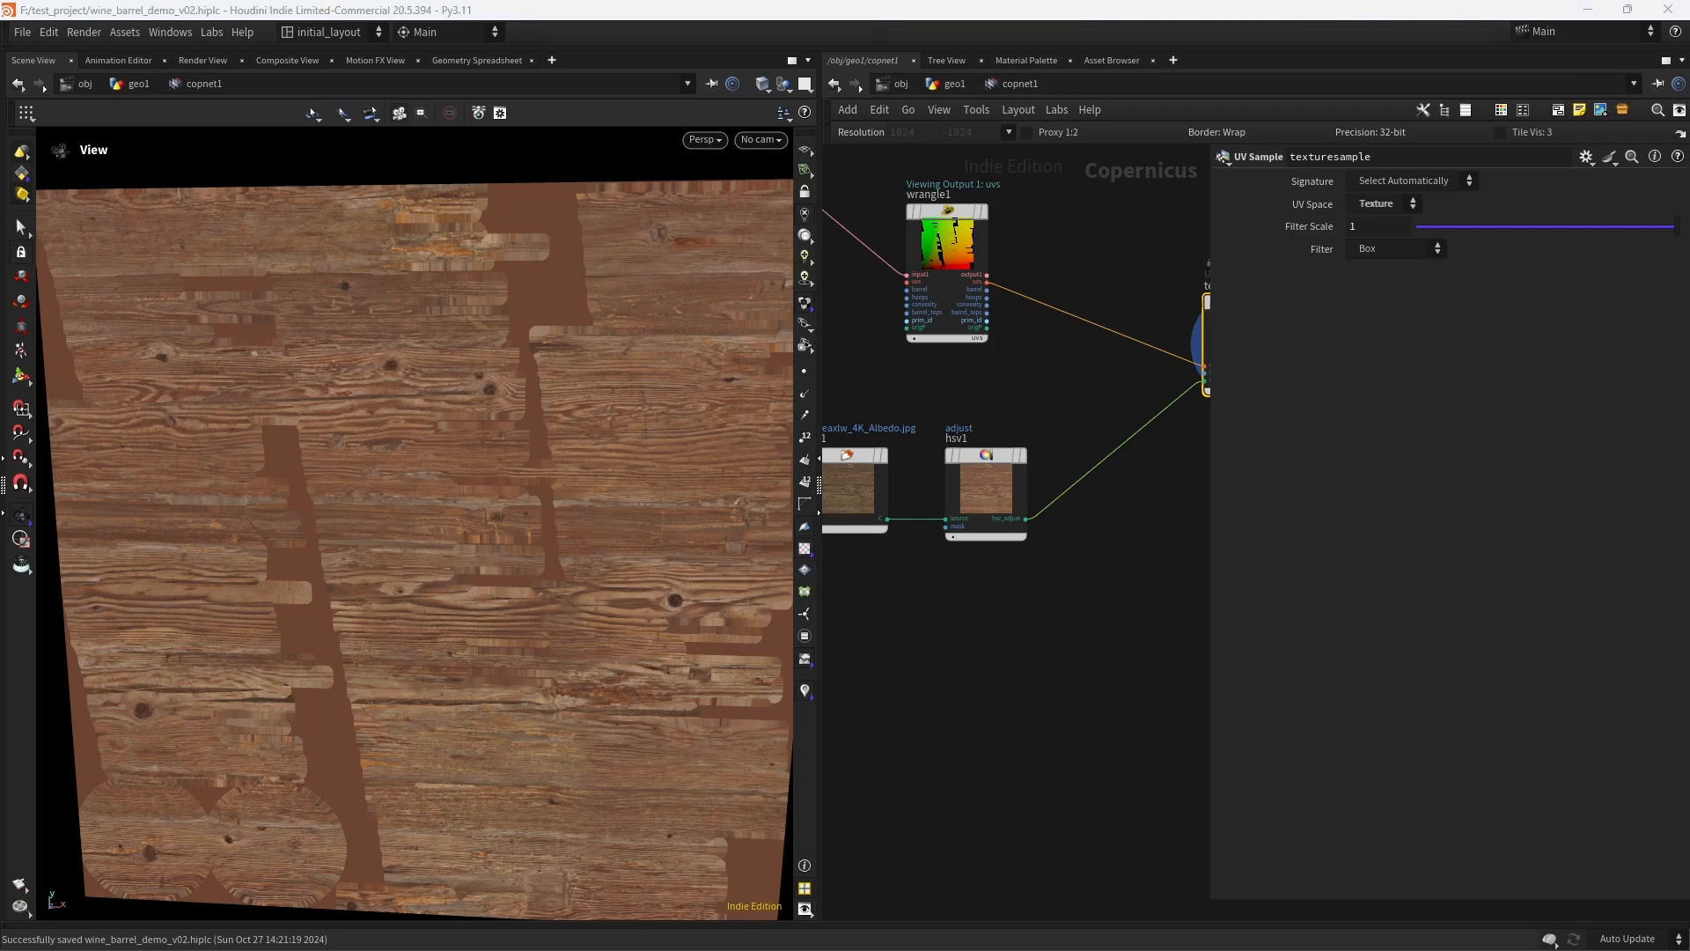
pyautogui.moveTo(1106, 384); pyautogui.dragTo(825, 502, button='middle')
pyautogui.scroll(-4, 1063, 433)
pyautogui.moveTo(1142, 375); pyautogui.dragTo(1091, 403, button='middle')
pyautogui.press('Tab')
pyautogui.write('prev')
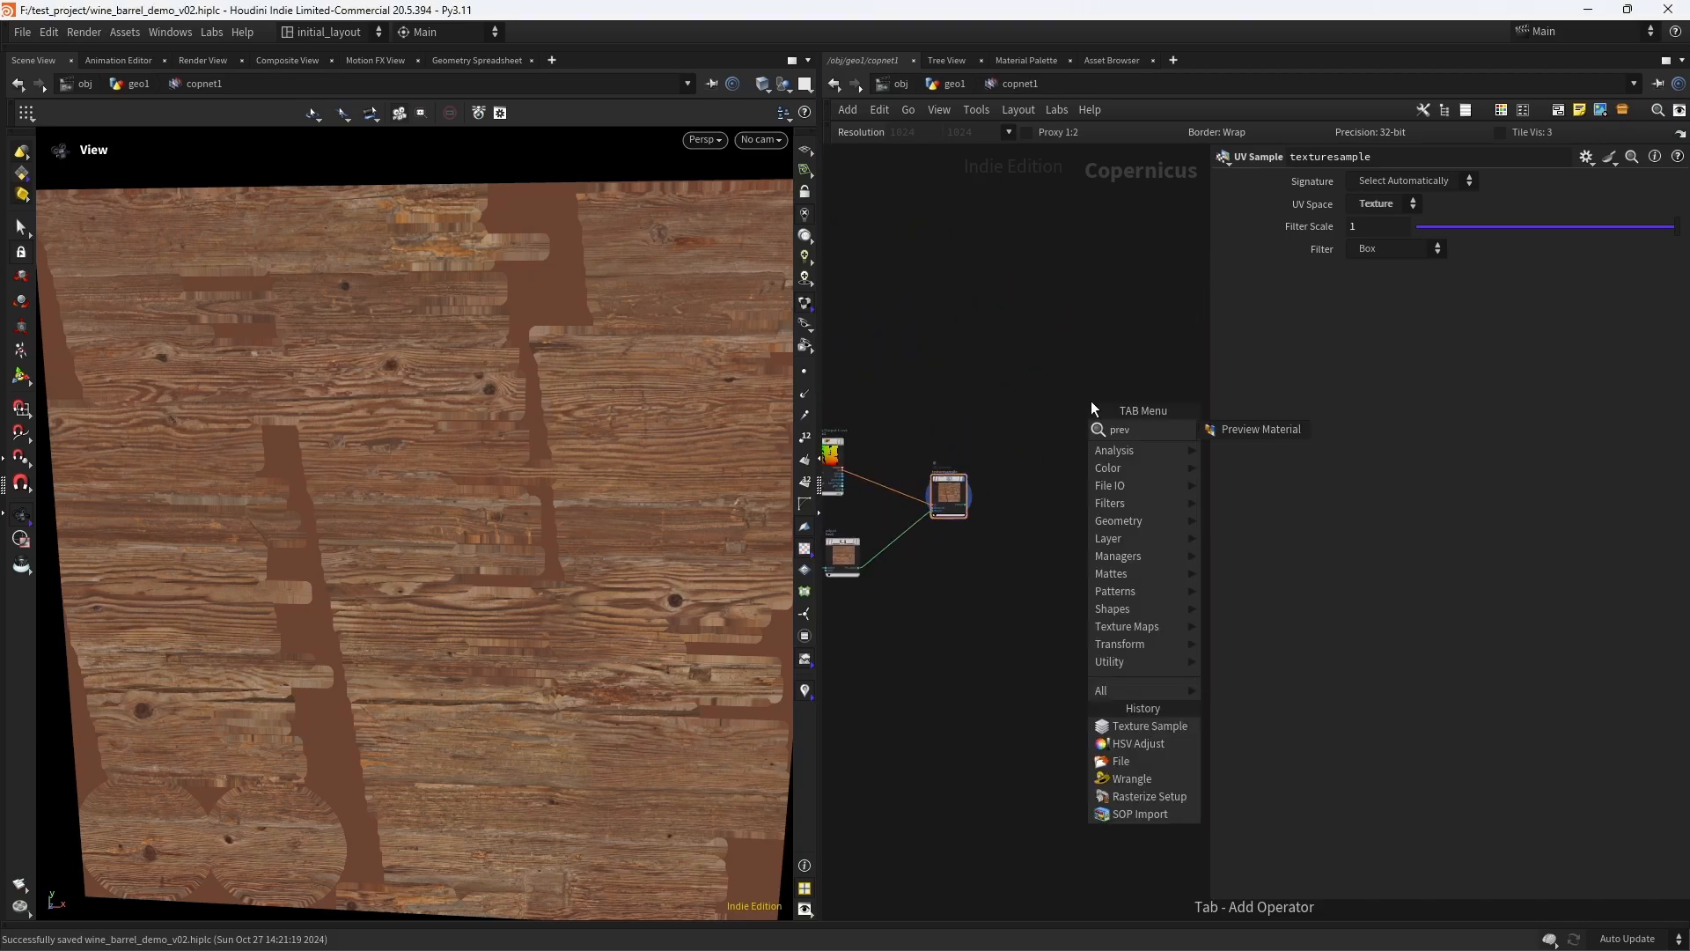
pyautogui.press('Return')
pyautogui.click(1090, 402)
# - Connect the barrel geometry to the Preview Material's geo input and the texturesample output to its basecolor input
pyautogui.moveTo(982, 396); pyautogui.dragTo(833, 438, button='middle')
pyautogui.scroll(4, 986, 376)
pyautogui.click(882, 506)
pyautogui.moveTo(1016, 465); pyautogui.dragTo(850, 504, button='middle')
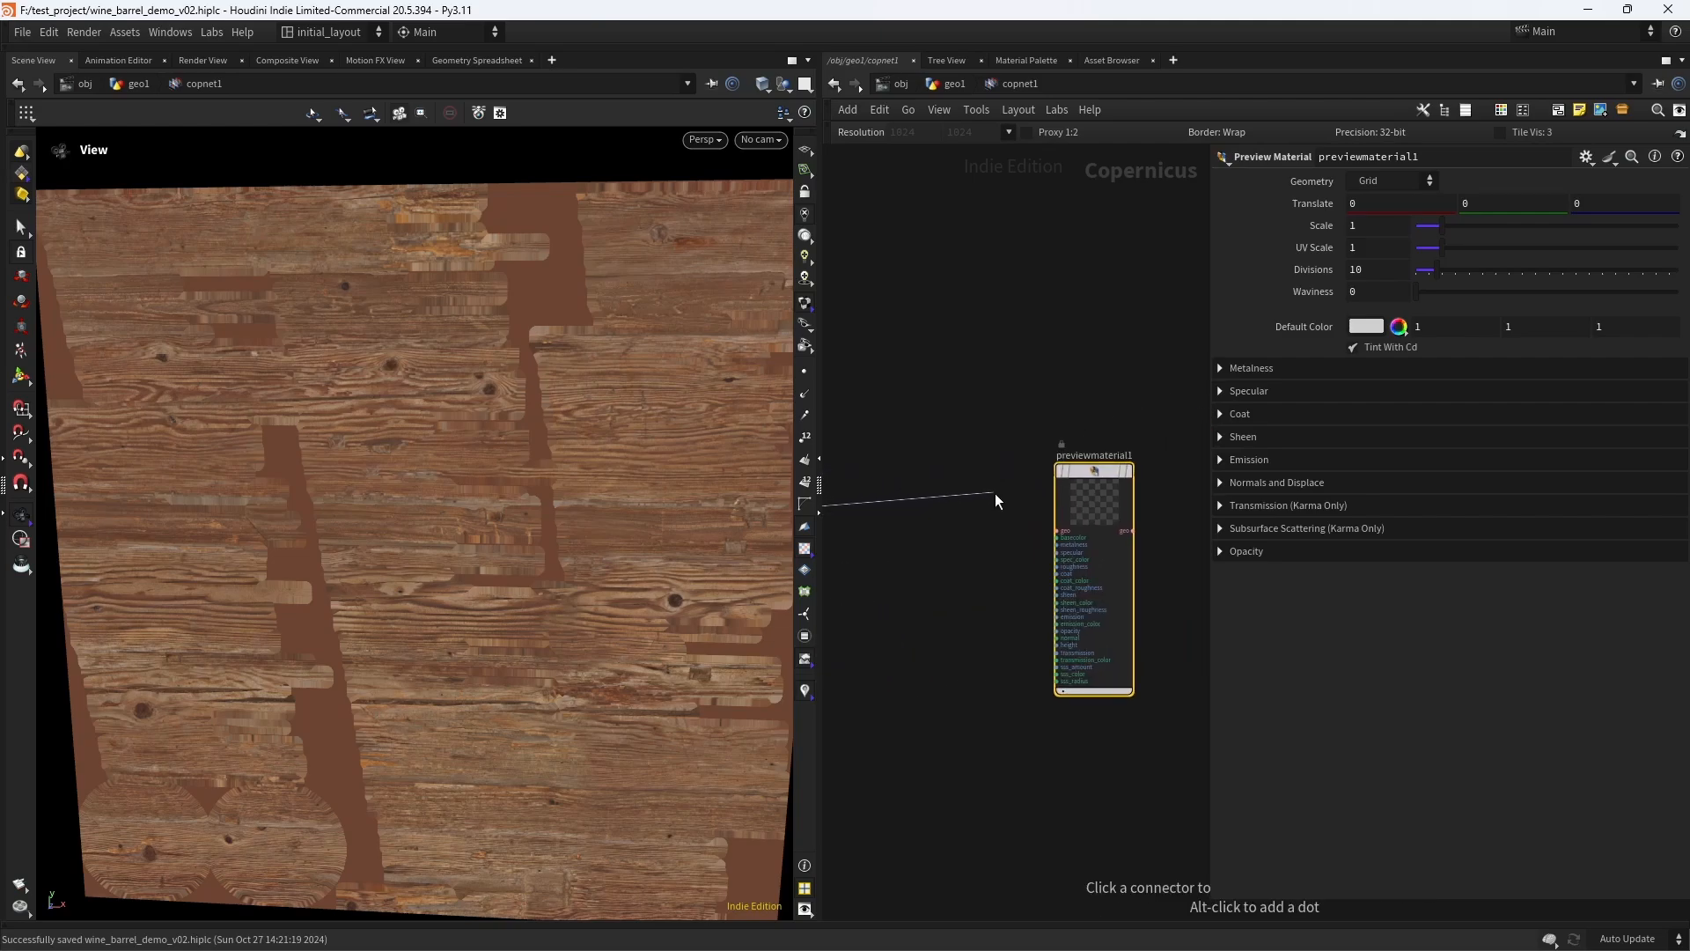
pyautogui.click(1056, 529)
pyautogui.moveTo(826, 678); pyautogui.dragTo(980, 574, button='middle')
pyautogui.click(982, 599)
pyautogui.moveTo(1127, 486); pyautogui.dragTo(875, 619, button='middle')
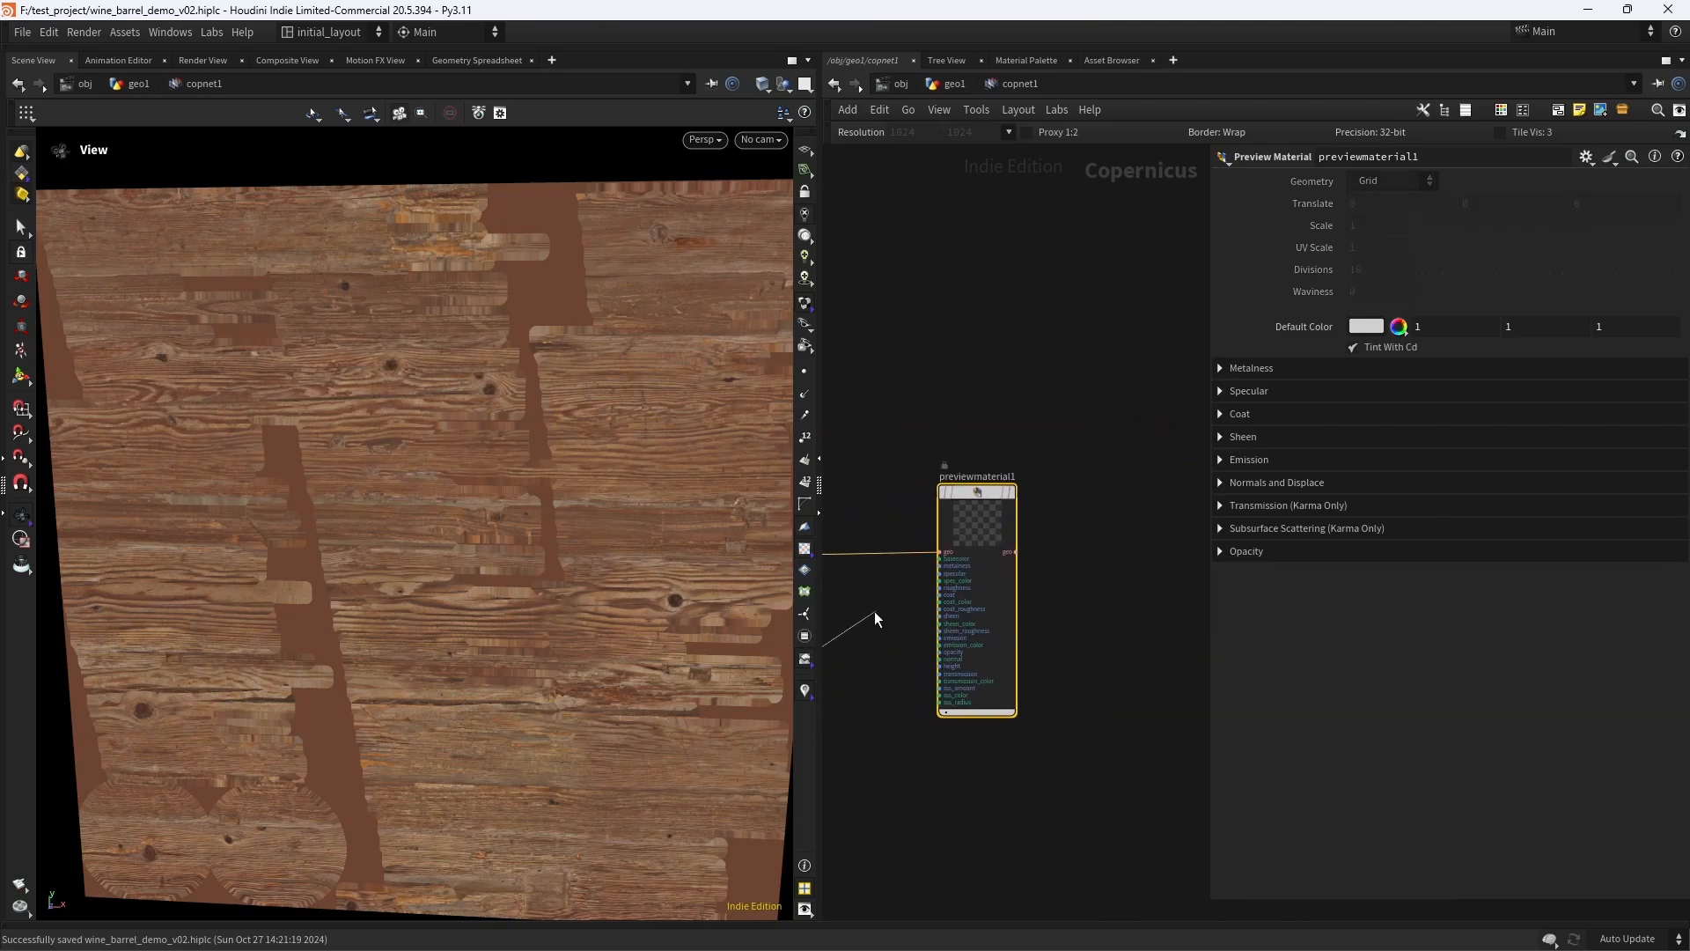
pyautogui.scroll(4, 867, 617)
pyautogui.click(1015, 521)
# - Display the Preview Material node and inspect the wood texture on the barrel up close
pyautogui.moveTo(1096, 444)
pyautogui.click(1173, 317)
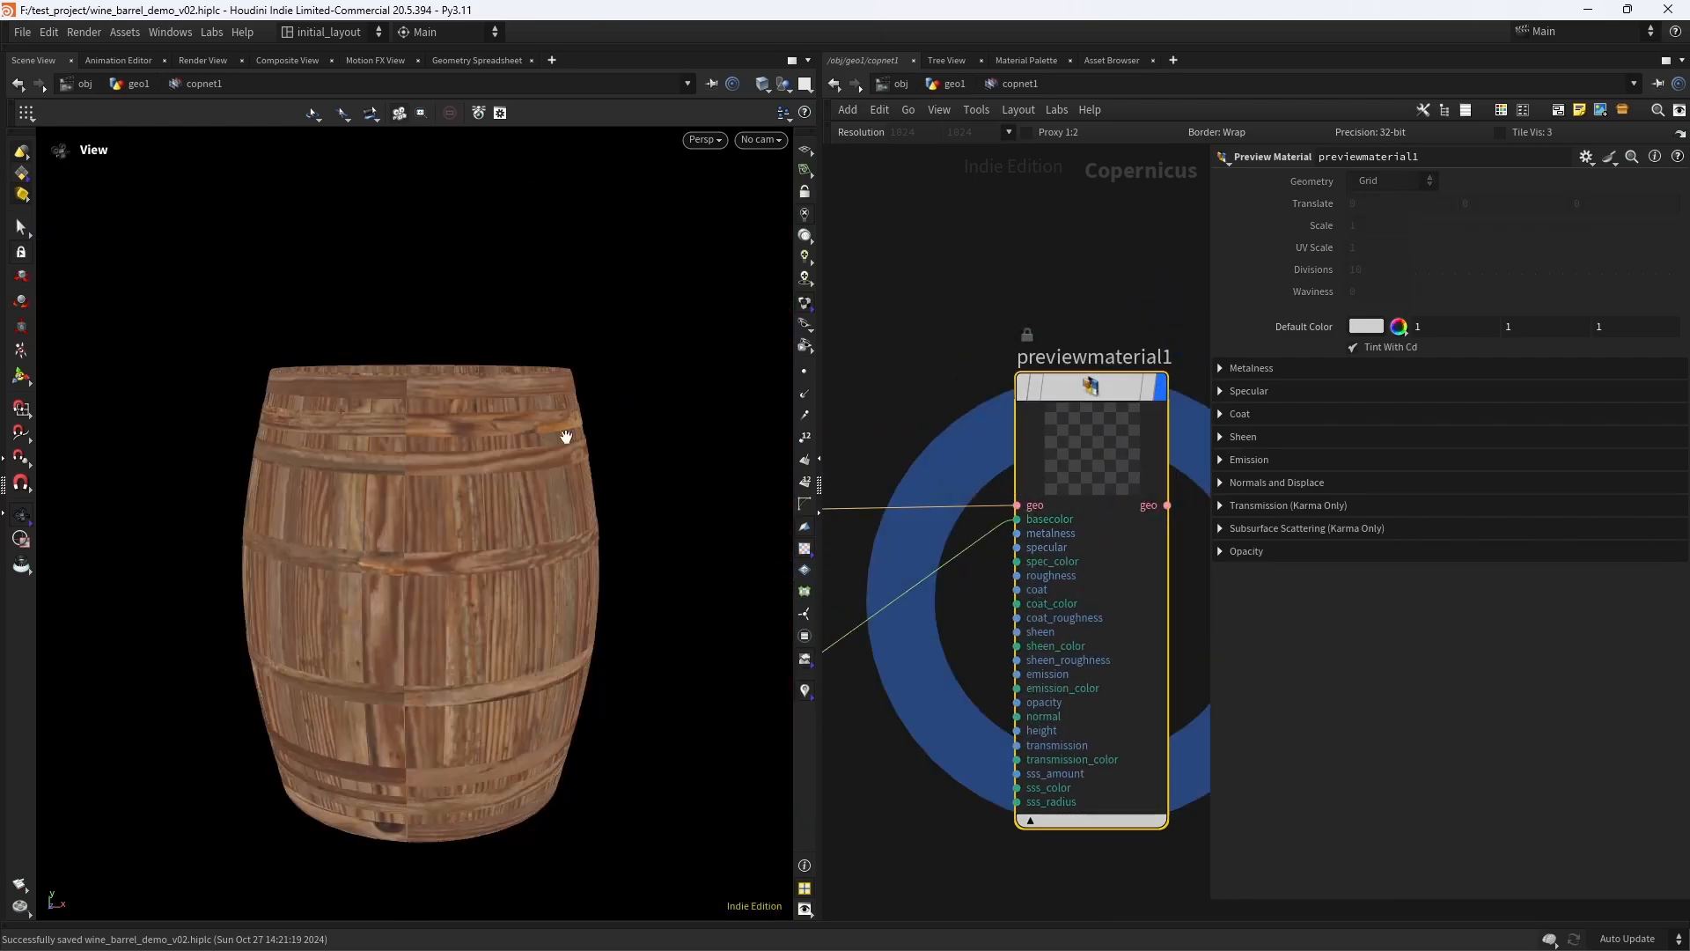
pyautogui.moveTo(566, 434); pyautogui.dragTo(538, 529)
pyautogui.scroll(3, 517, 543)
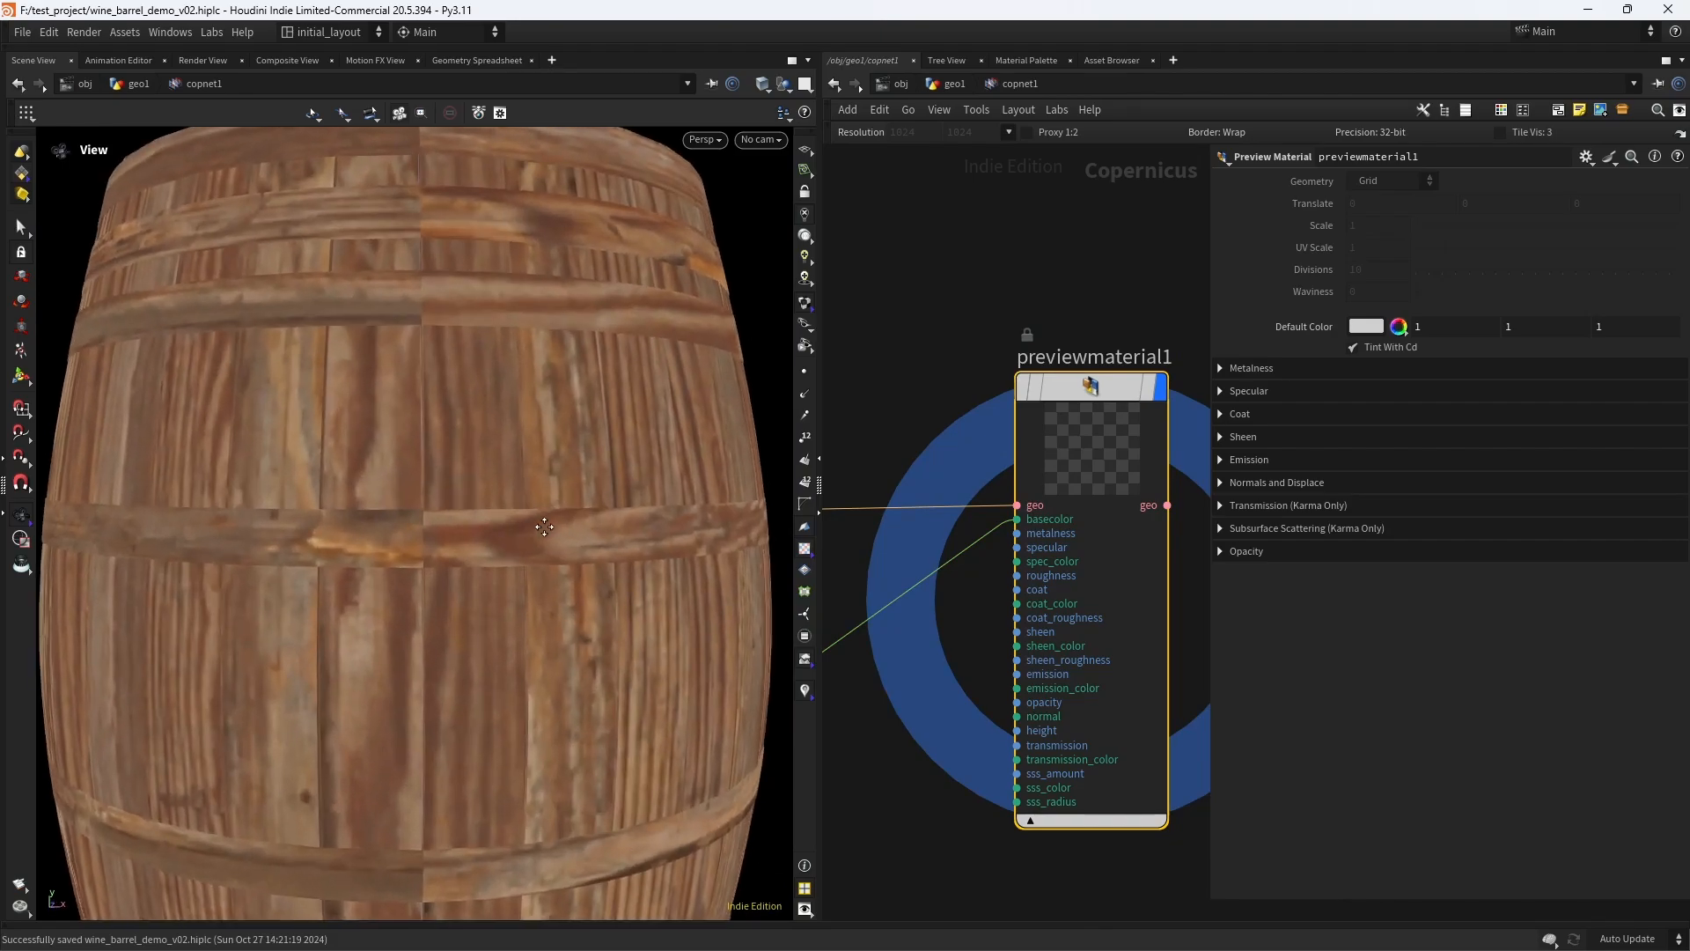
pyautogui.scroll(-5, 538, 528)
pyautogui.scroll(5, 521, 539)
# - Insert a UV Transform node on the wire between the Wrangle's uvs output and the texturesample node, and display the sampled texture
pyautogui.moveTo(916, 373); pyautogui.dragTo(910, 619, button='right')
pyautogui.moveTo(909, 619); pyautogui.dragTo(1019, 631, button='middle')
pyautogui.scroll(5, 995, 617)
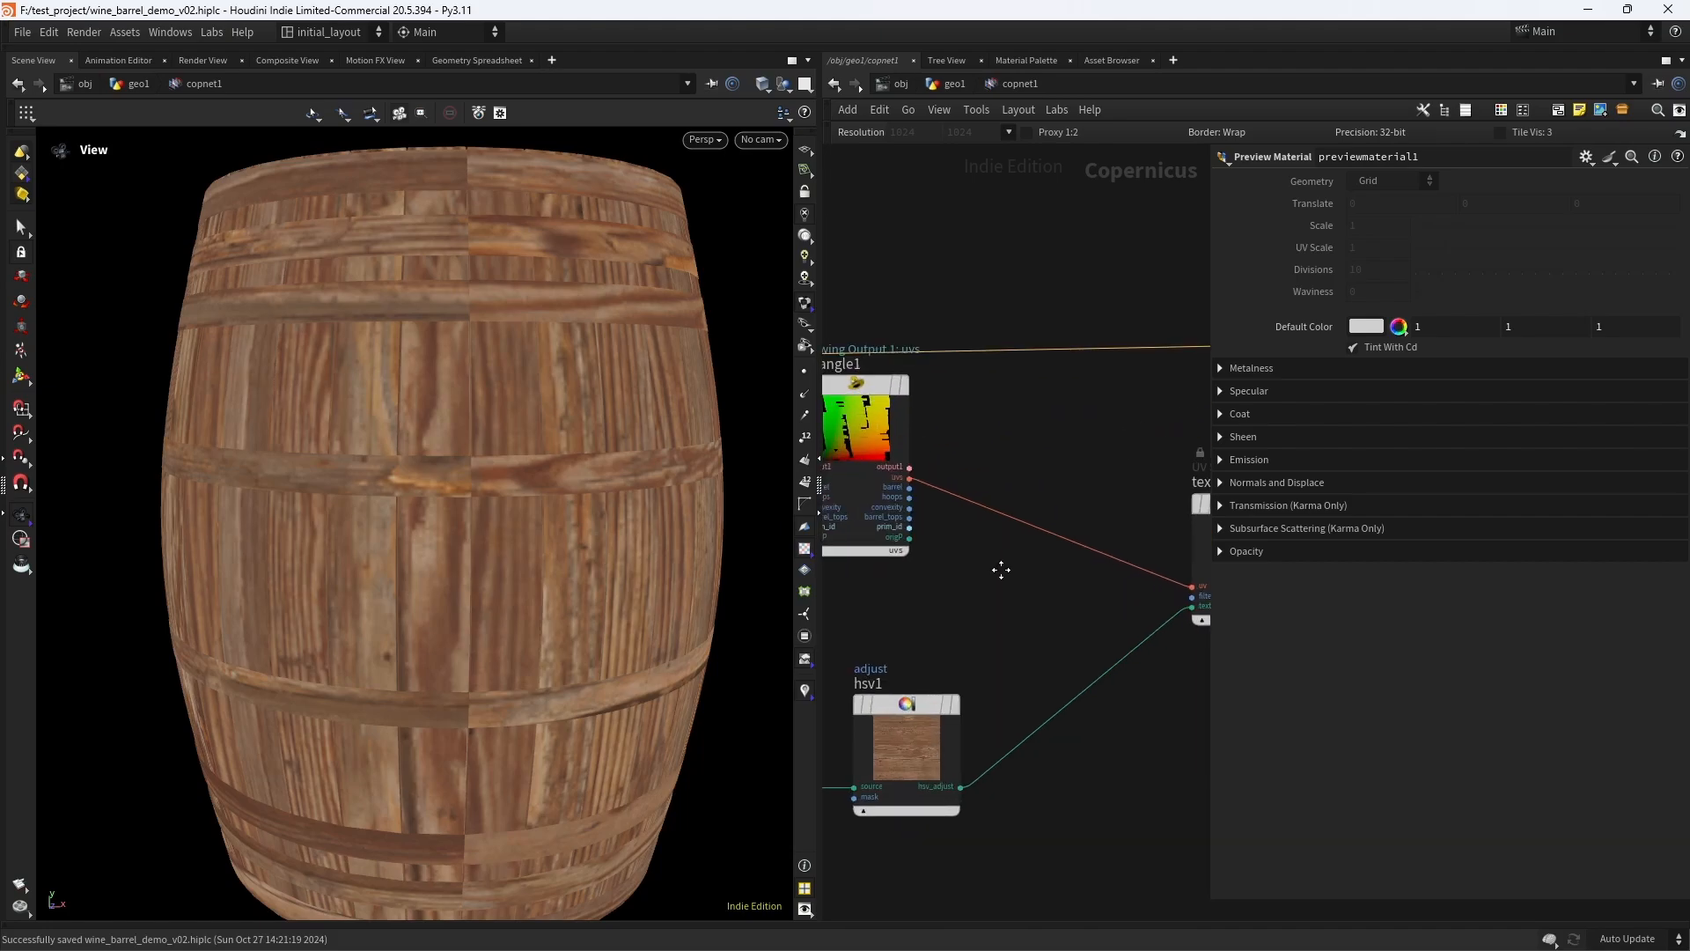
pyautogui.press('Tab')
pyautogui.write('uv tr')
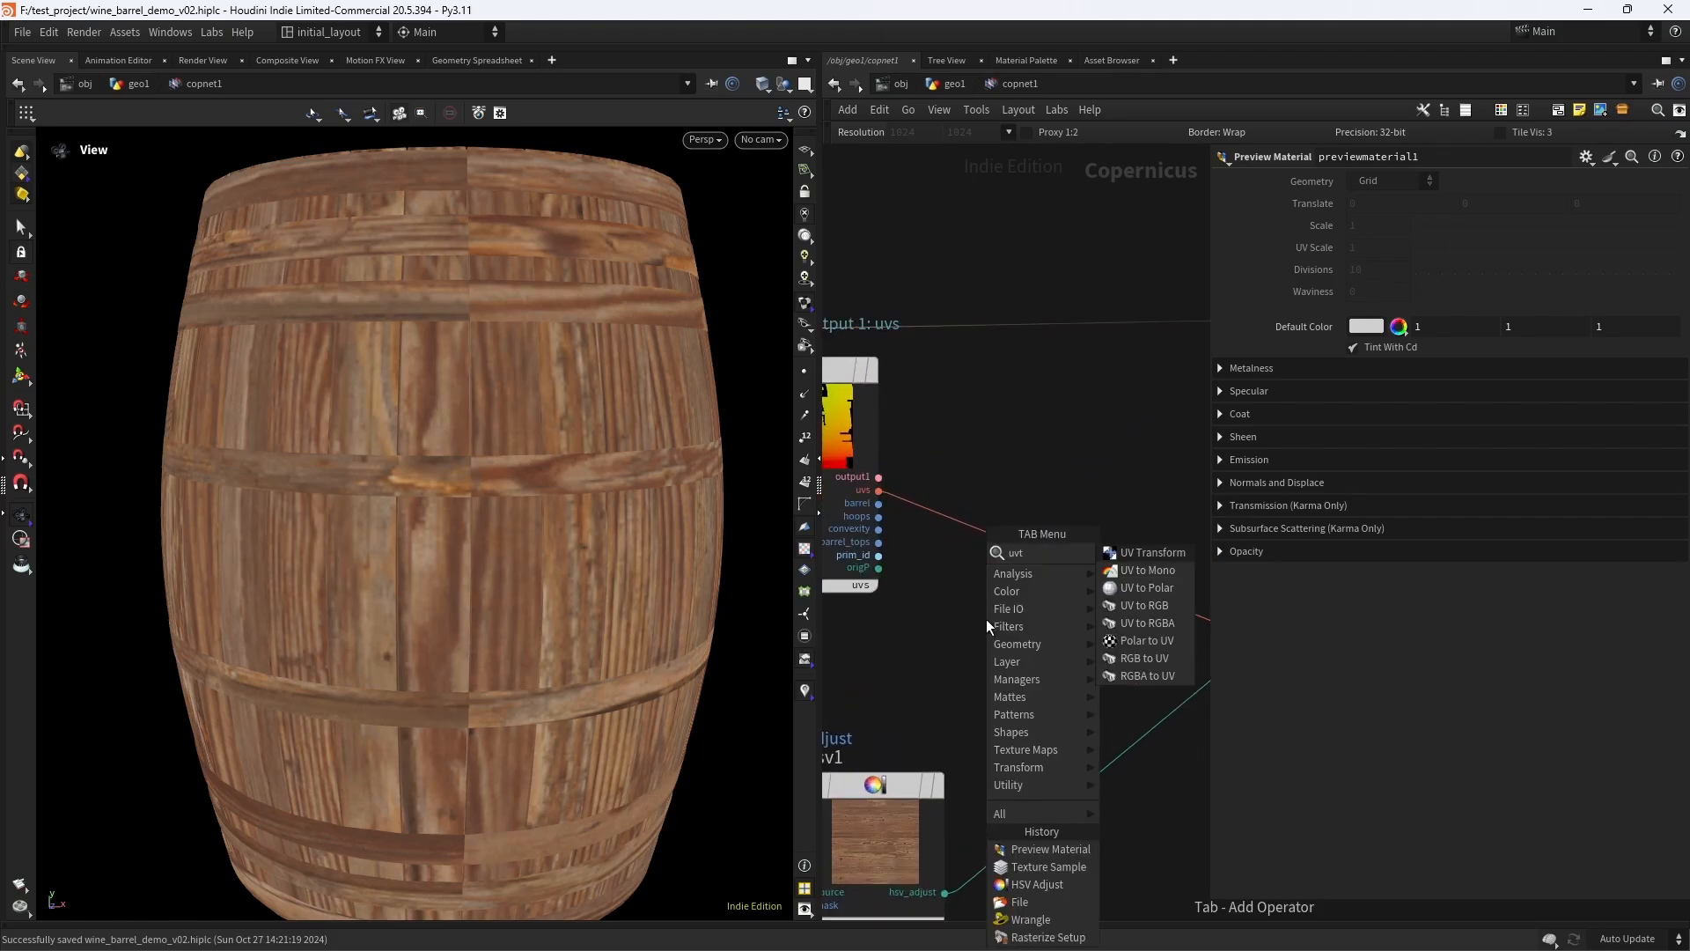
pyautogui.press('Return')
pyautogui.click(986, 620)
pyautogui.moveTo(1002, 673); pyautogui.dragTo(1080, 558)
pyautogui.moveTo(1108, 432); pyautogui.dragTo(991, 426, button='middle')
pyautogui.moveTo(1148, 532)
pyautogui.click(1142, 450)
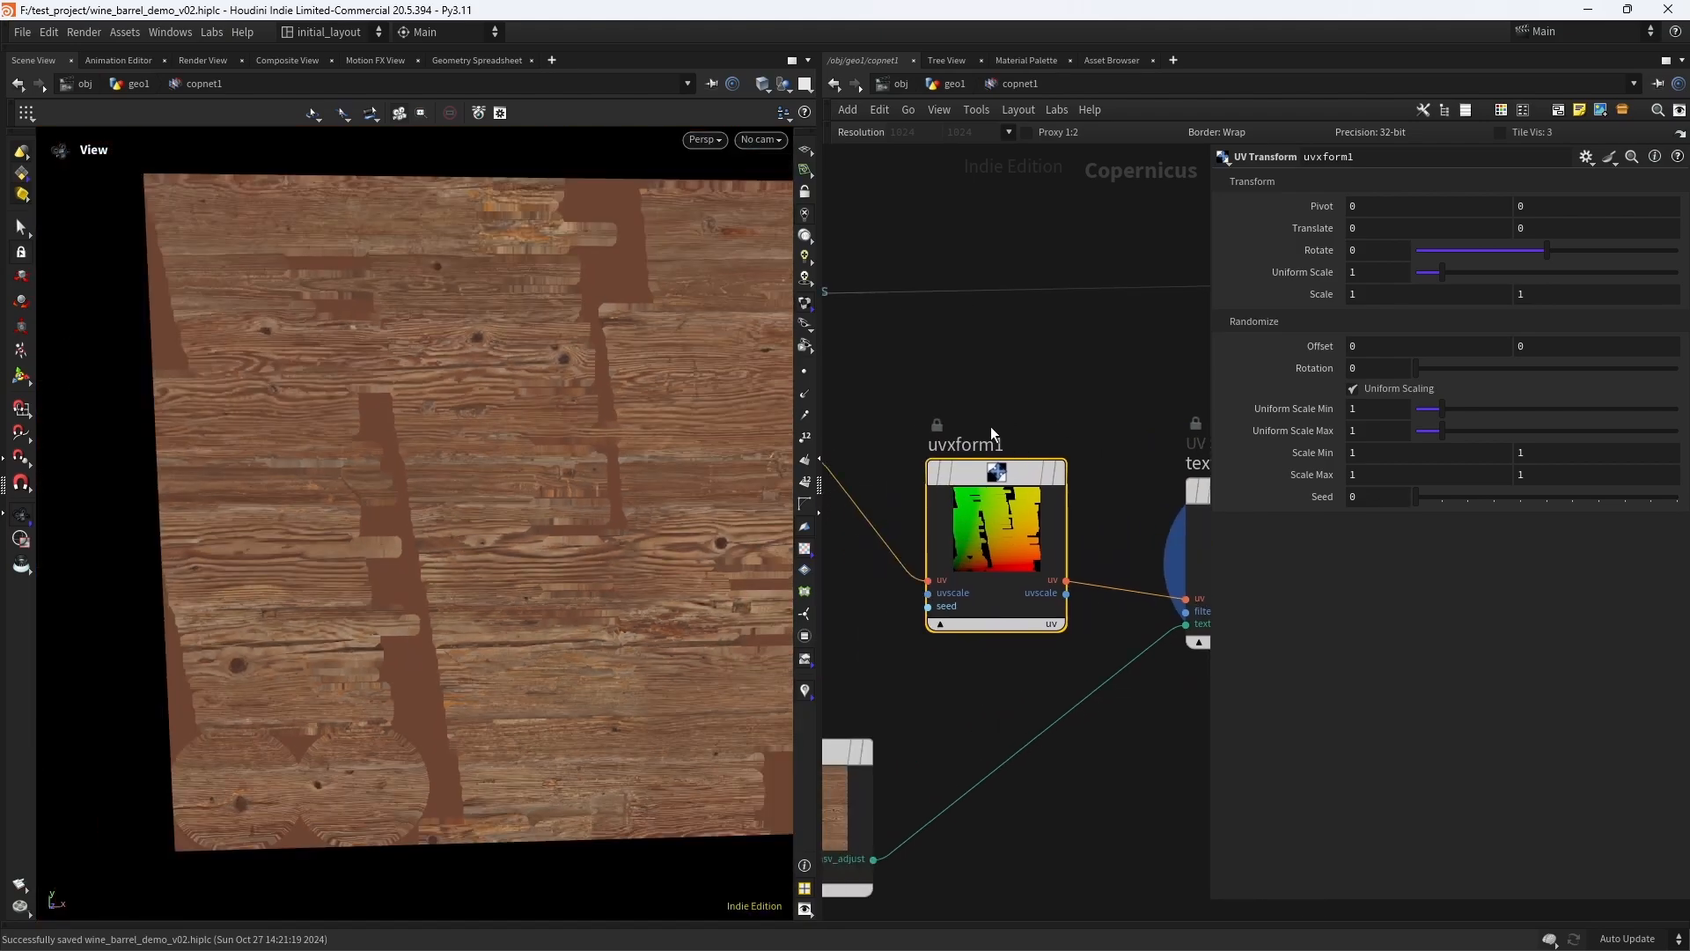
# - Set the UV Transform's uniform scale to 5 and check the tiled wood texture
pyautogui.doubleClick(1372, 270)
pyautogui.write('5')
pyautogui.press('Return')
pyautogui.moveTo(535, 440); pyautogui.dragTo(460, 493, button='right')
pyautogui.moveTo(460, 494); pyautogui.dragTo(388, 491, button='middle')
pyautogui.moveTo(1073, 396); pyautogui.dragTo(1028, 377, button='middle')
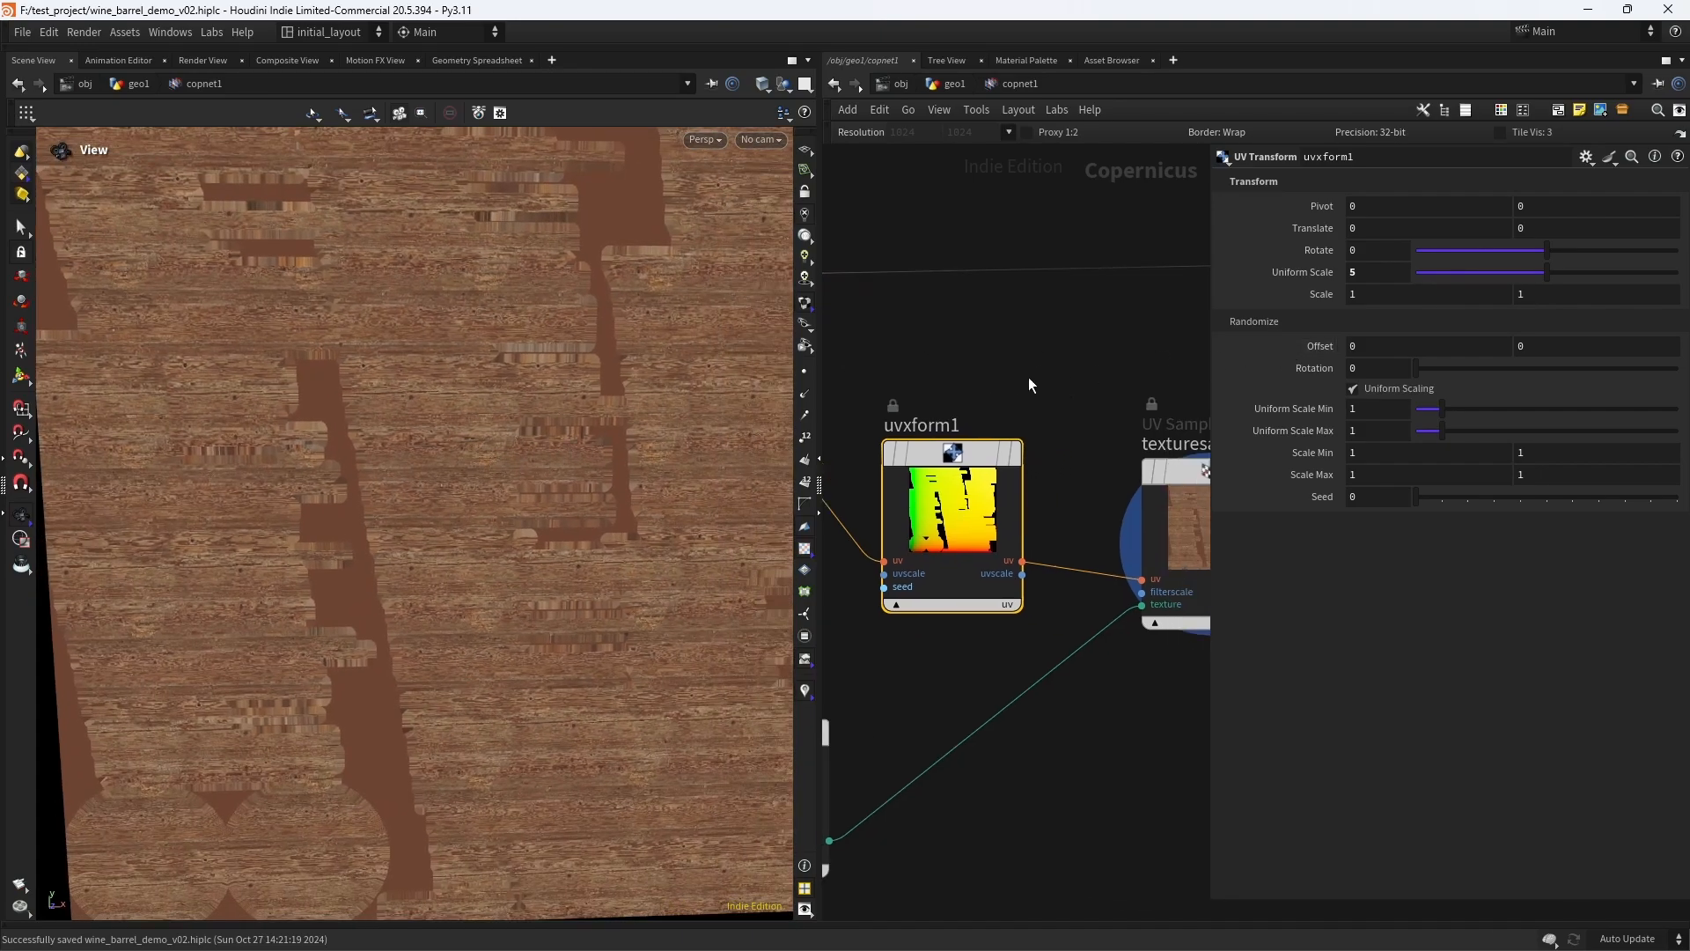
# - Set the UV Transform's second randomize offset value to 1 and its seed to 6
pyautogui.doubleClick(1540, 346)
pyautogui.write('1')
pyautogui.press('Return')
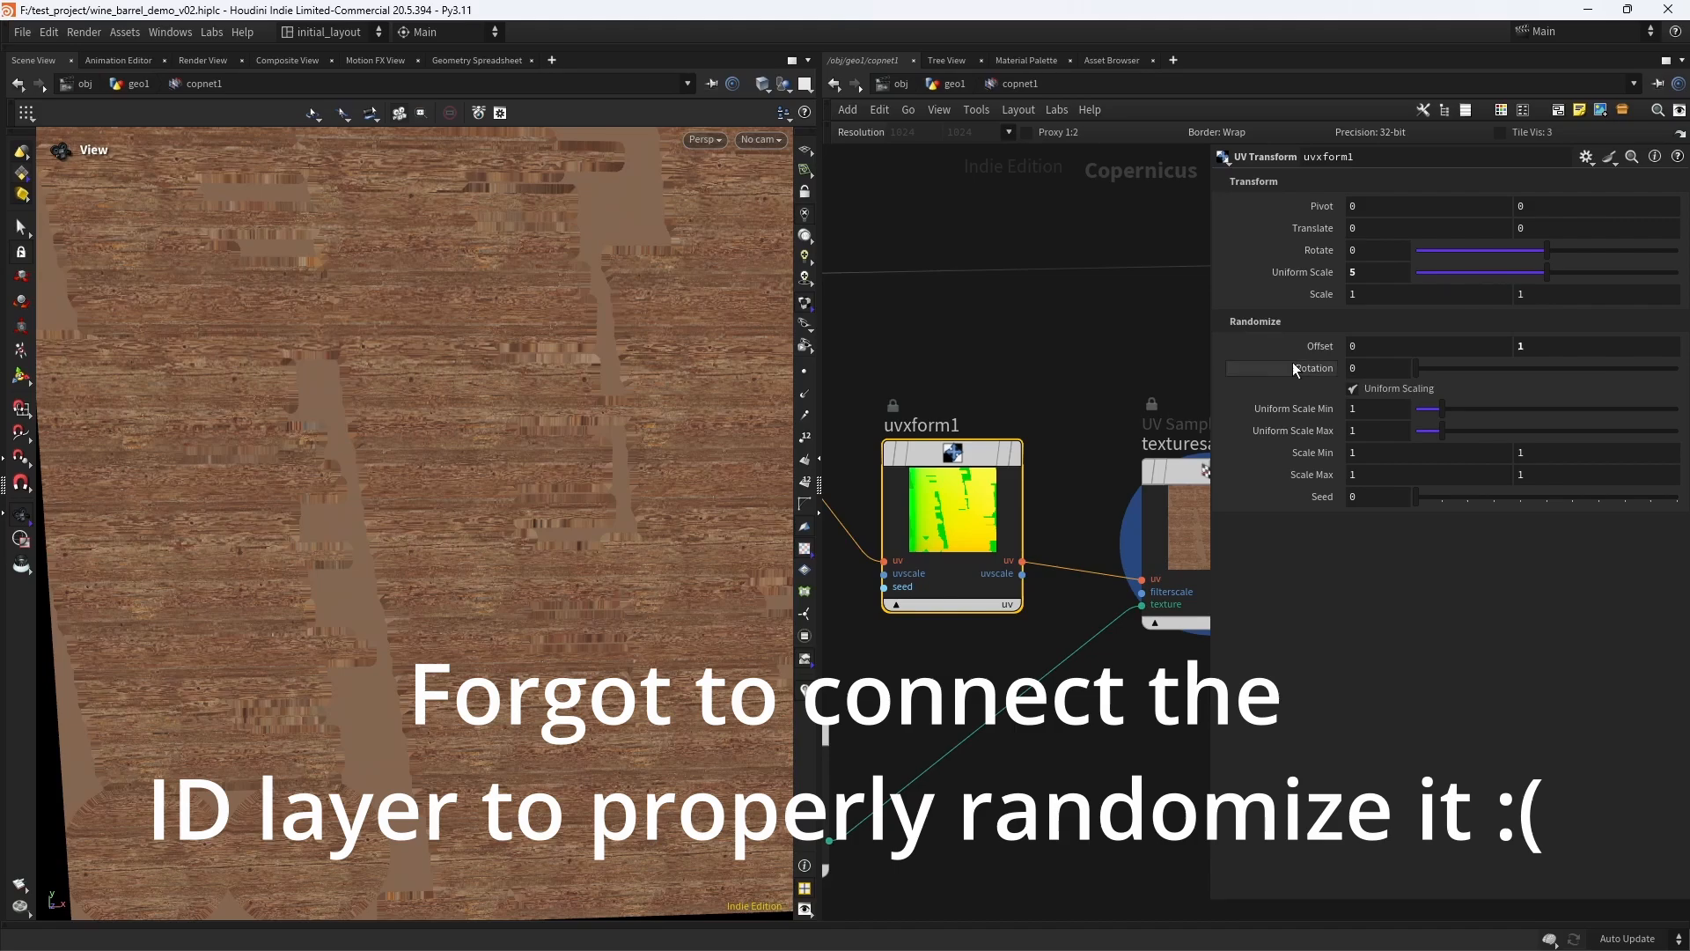
pyautogui.doubleClick(1373, 500)
pyautogui.write('6')
pyautogui.press('Return')
pyautogui.moveTo(579, 487); pyautogui.dragTo(440, 572, button='right')
# - Display the Preview Material node to view the rescaled wood on the barrel
pyautogui.moveTo(1100, 713); pyautogui.dragTo(784, 774, button='middle')
pyautogui.moveTo(1184, 467); pyautogui.dragTo(854, 610, button='middle')
pyautogui.moveTo(1151, 239); pyautogui.dragTo(994, 303, button='middle')
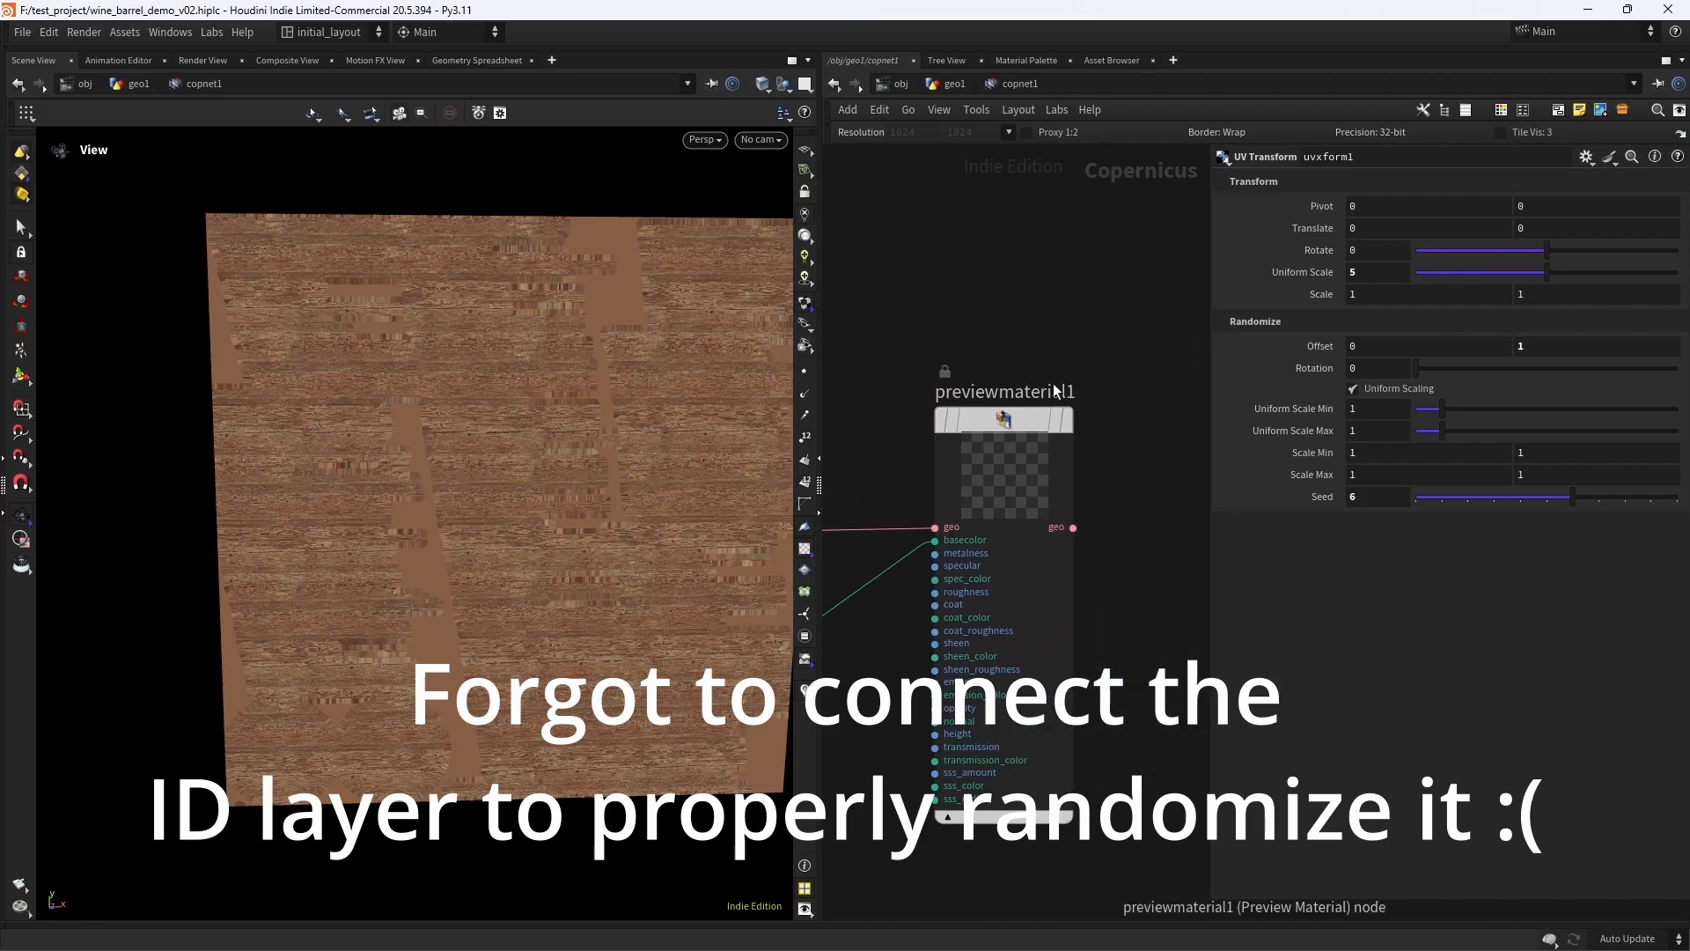
pyautogui.click(1067, 419)
pyautogui.moveTo(612, 490)
pyautogui.mouseDown(button='middle')
pyautogui.moveTo(593, 472)
pyautogui.moveTo(622, 472)
pyautogui.mouseUp(button='middle')
pyautogui.scroll(2, 525, 488)
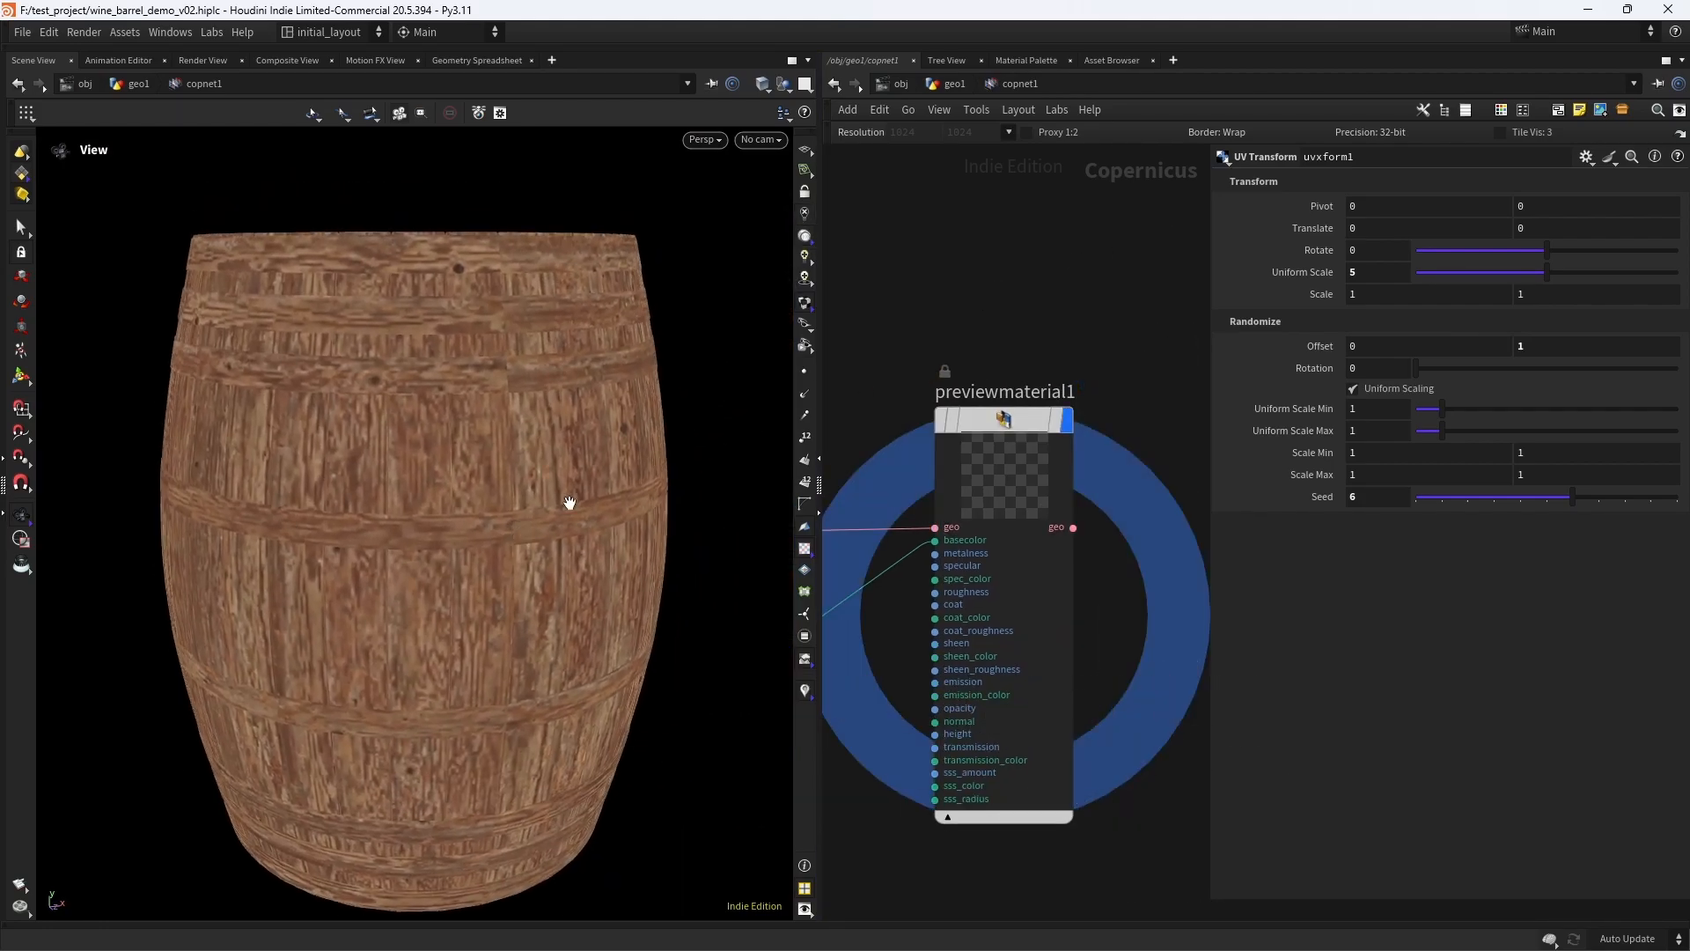
# - Save the scene and set the Copernicus network's resolution to 2048 × 2048
pyautogui.hotkey('ctrl', 's')
pyautogui.click(1005, 134)
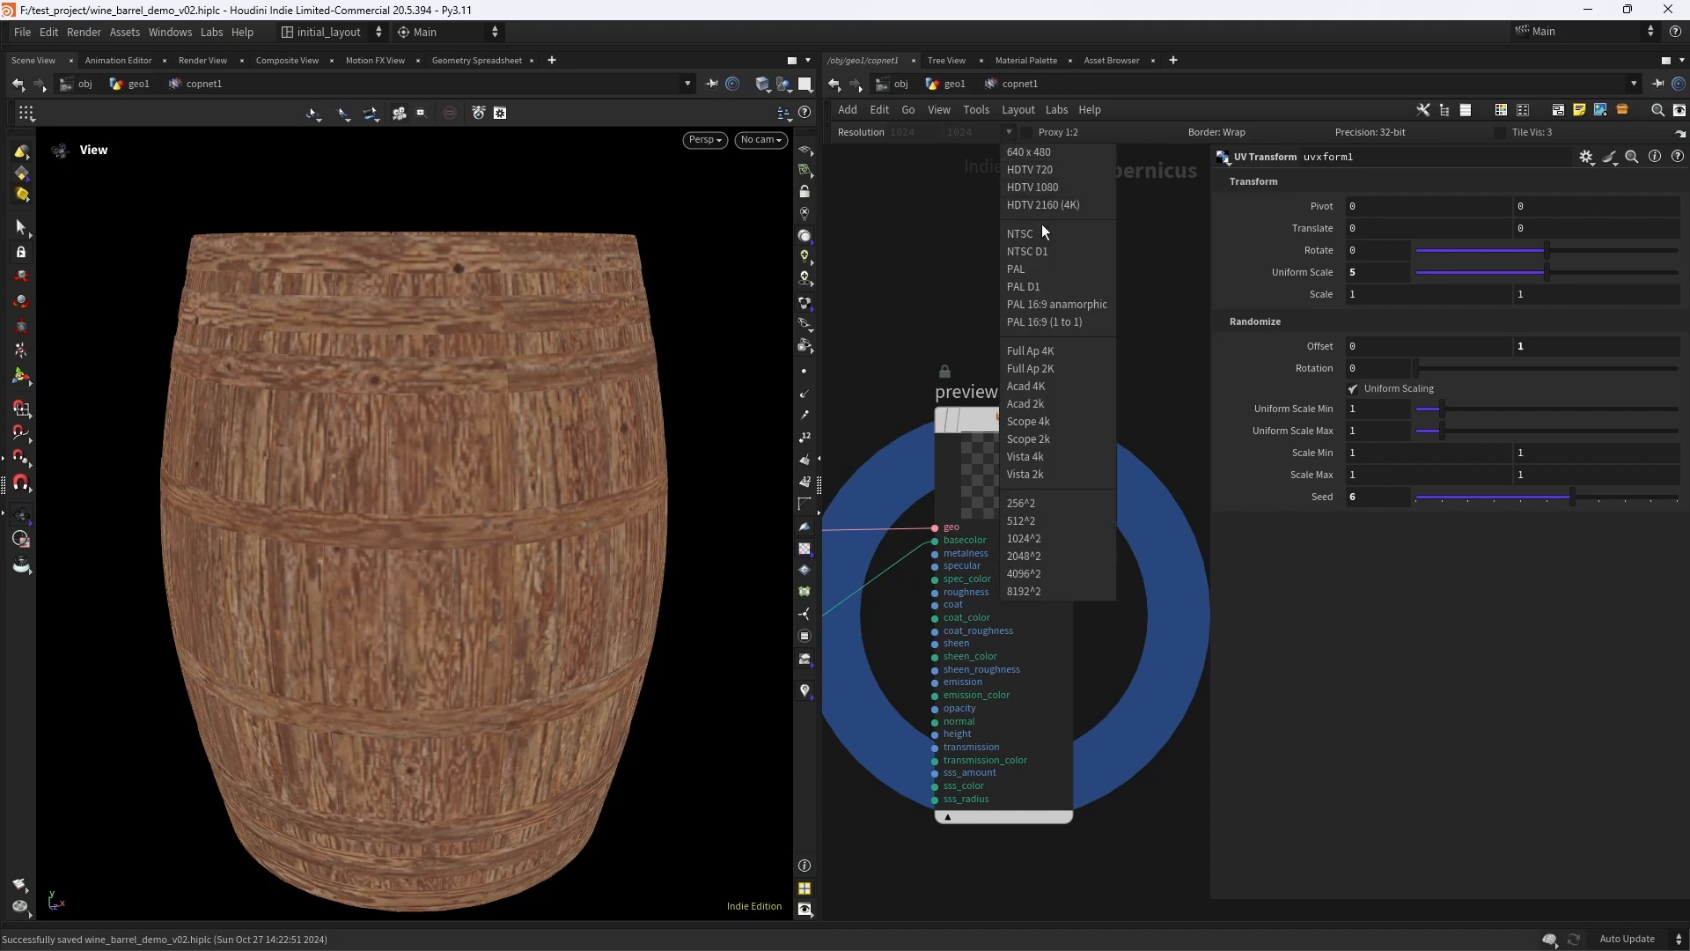
pyautogui.click(1053, 561)
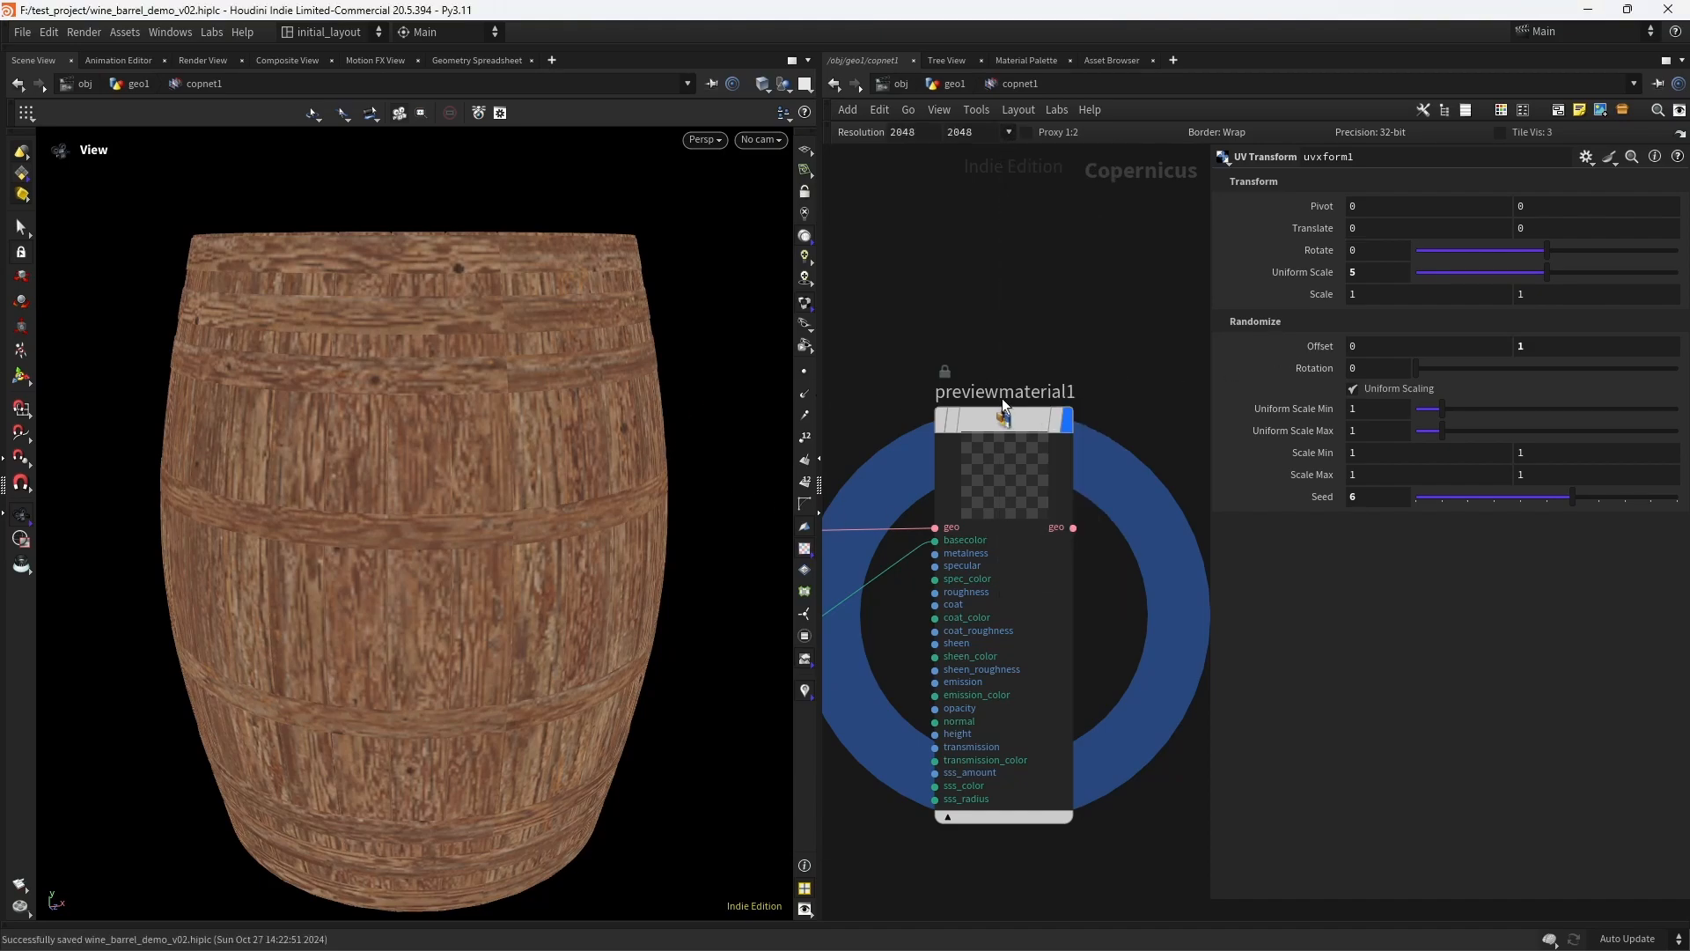
# - Bypass and re-enable the texturesample node to refresh the barrel's material
pyautogui.moveTo(1004, 408); pyautogui.dragTo(1136, 432, button='middle')
pyautogui.moveTo(890, 419)
pyautogui.mouseDown(button='middle')
pyautogui.moveTo(1060, 352)
pyautogui.moveTo(1179, 356)
pyautogui.mouseUp(button='middle')
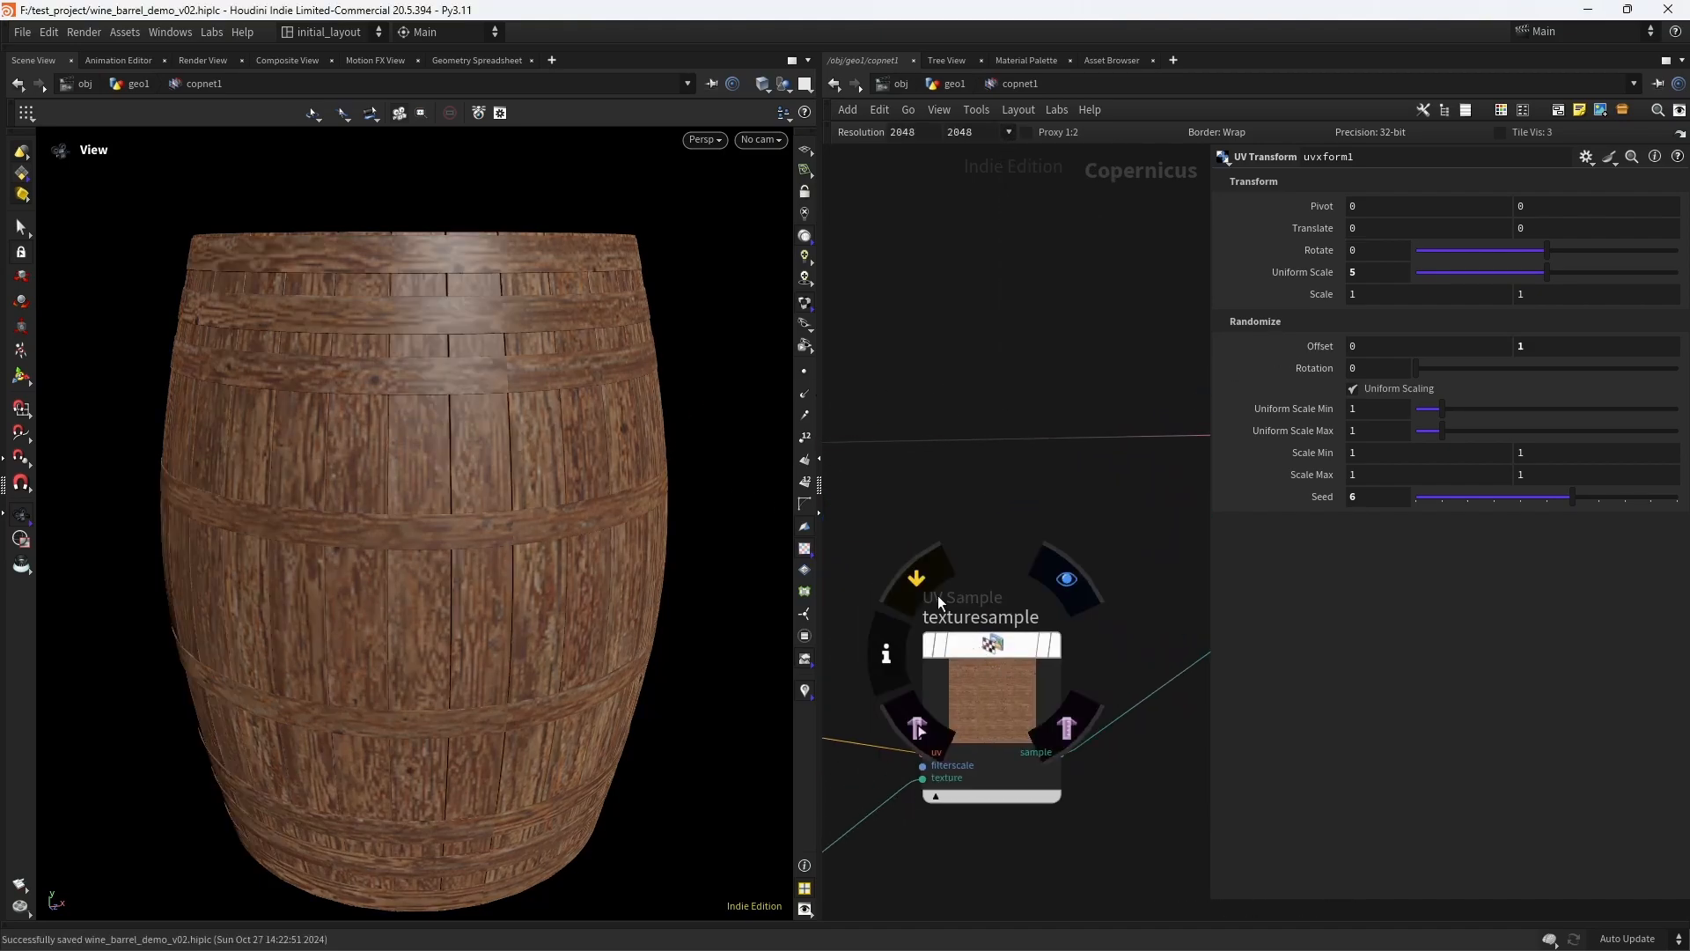
pyautogui.click(922, 578)
pyautogui.click(922, 576)
pyautogui.moveTo(485, 606); pyautogui.dragTo(523, 510)
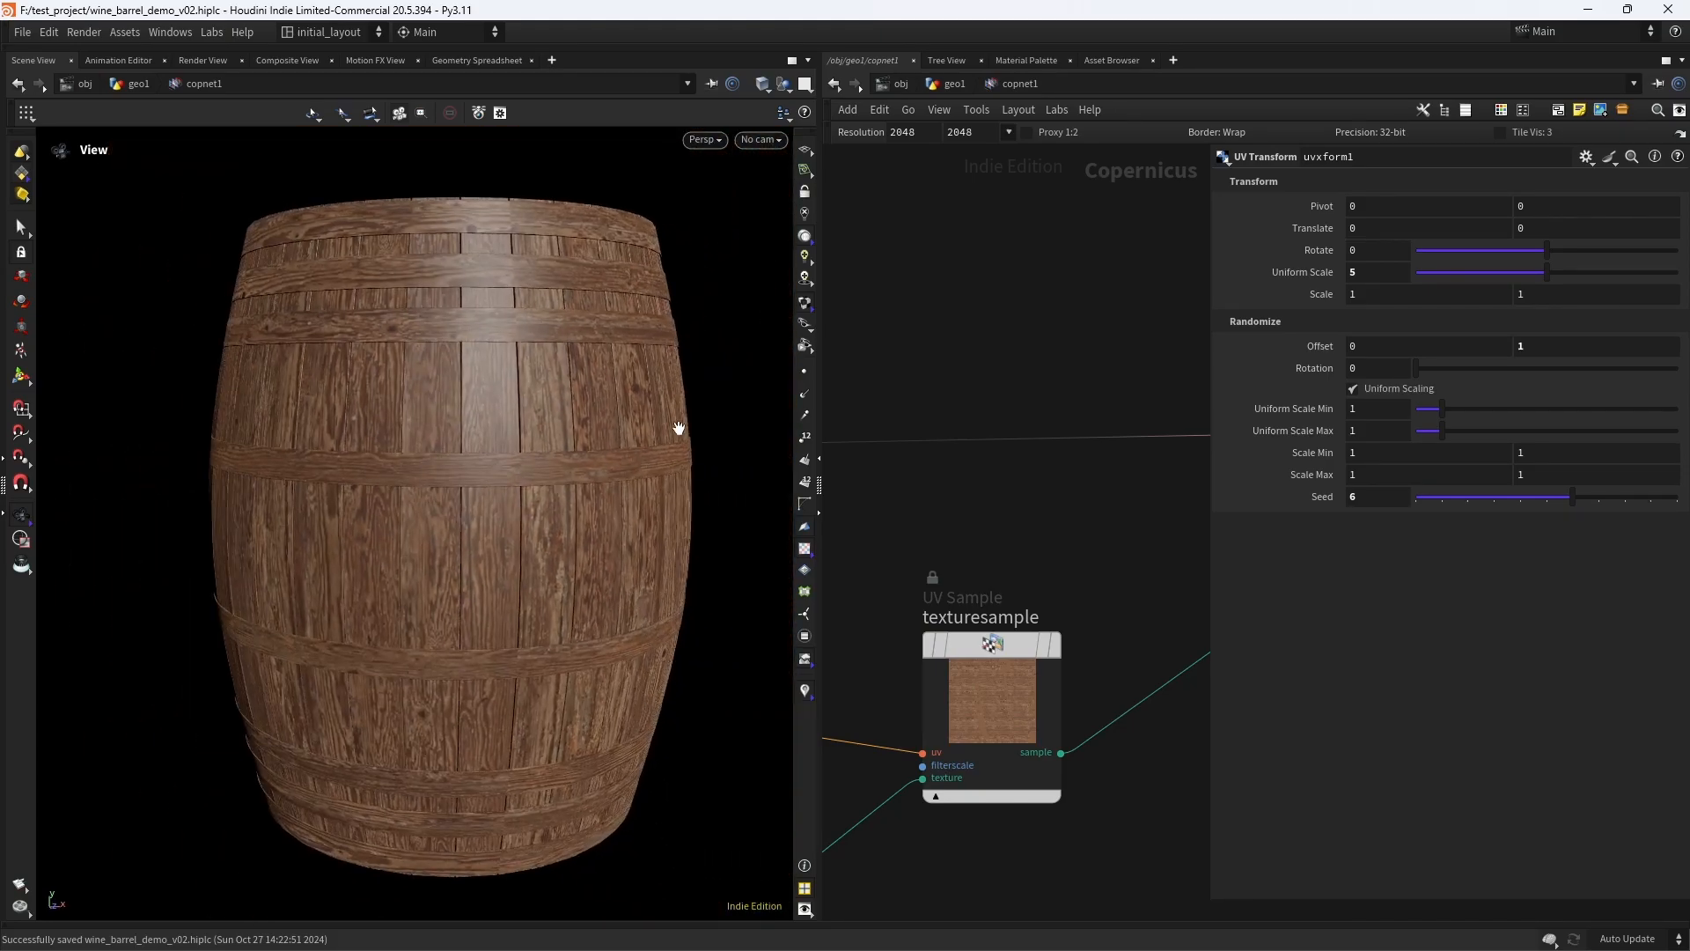
# - Raise the network resolution to 4096 × 4096, save the scene, and refresh the texturesample node by toggling its bypass
pyautogui.click(1009, 133)
pyautogui.click(1041, 572)
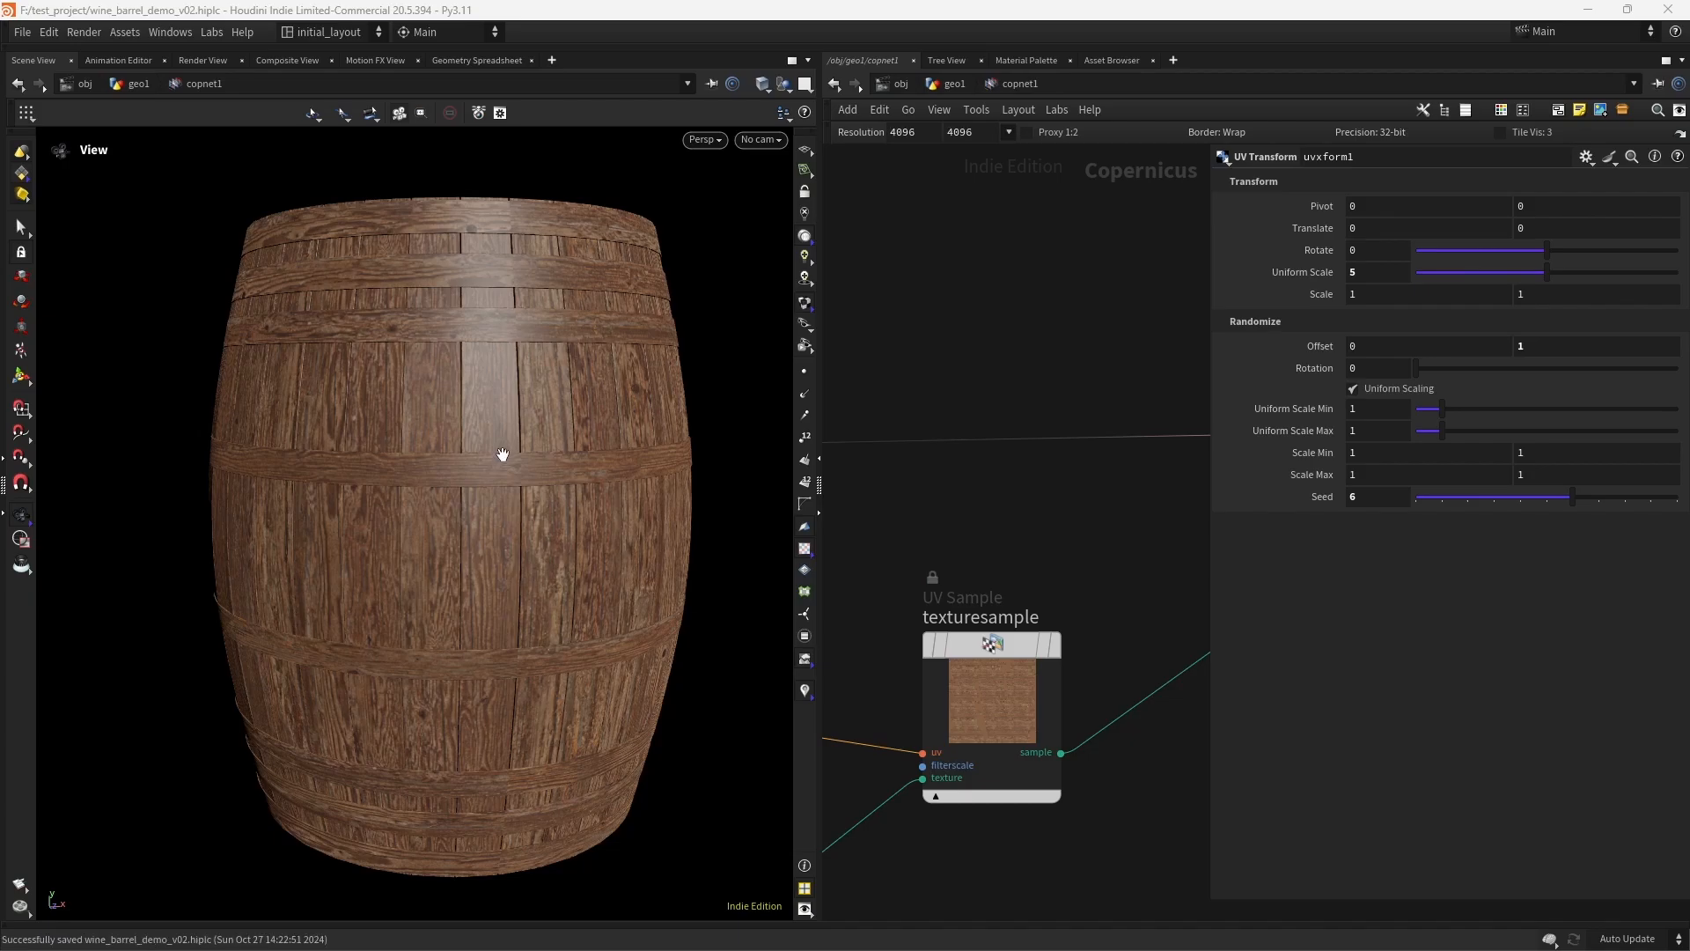
pyautogui.hotkey('ctrl', 's')
pyautogui.moveTo(943, 616)
pyautogui.click(923, 579)
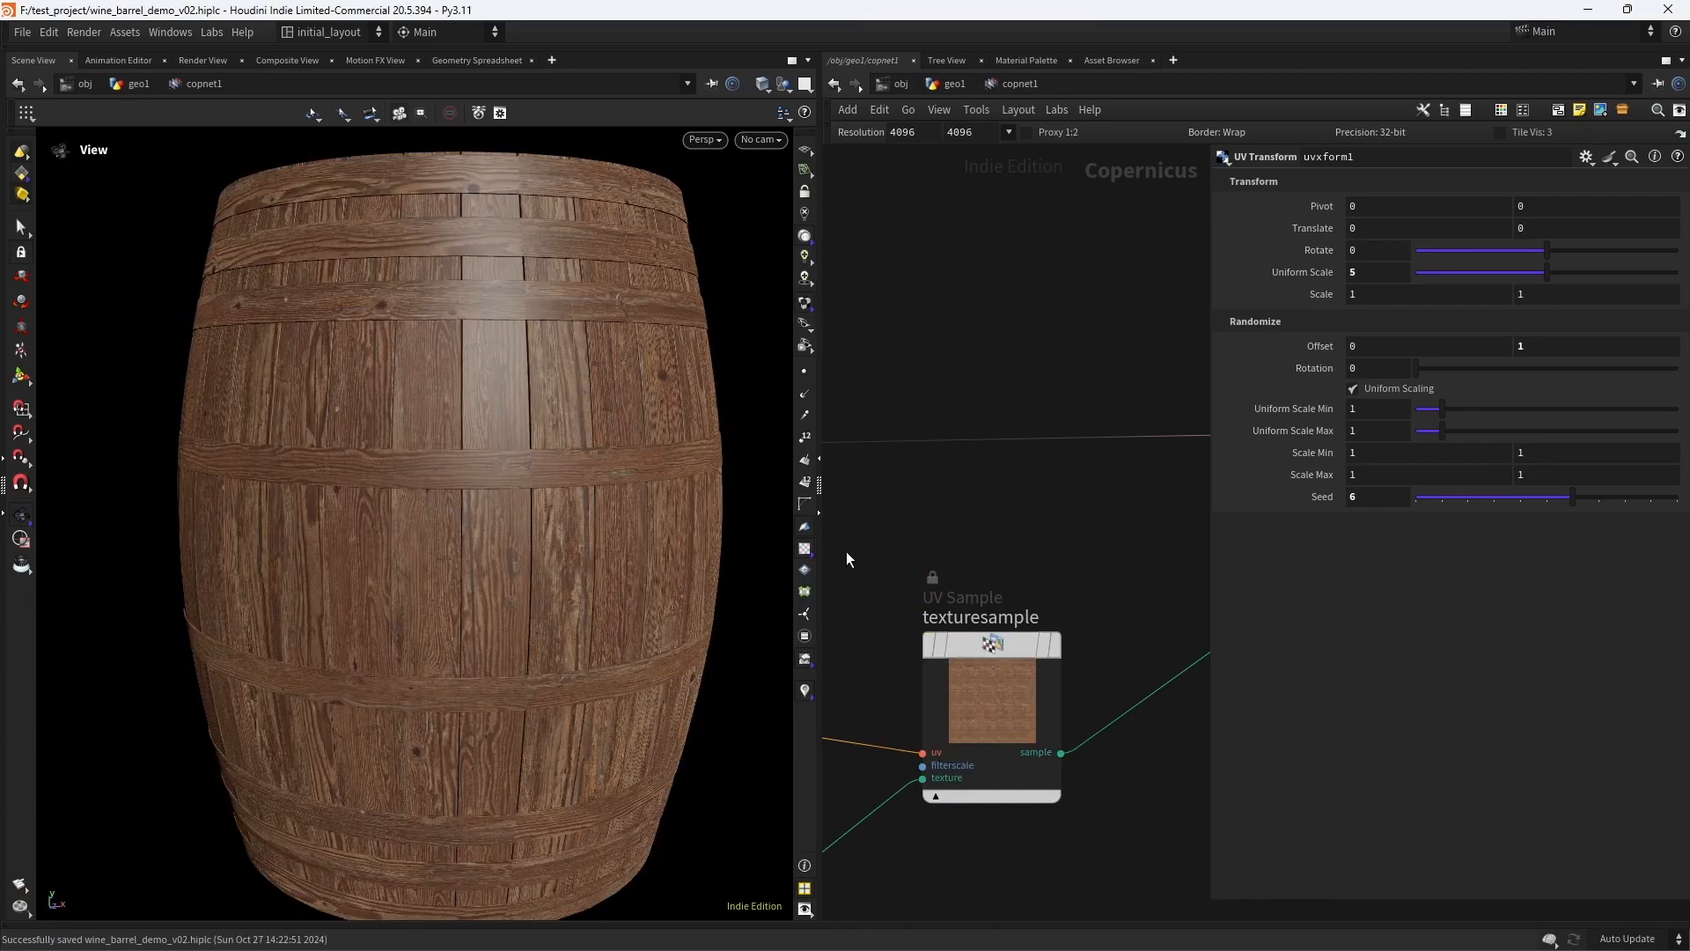
# - Examine the barrel's wood grain from several angles and distances
pyautogui.moveTo(531, 499); pyautogui.dragTo(592, 449, button='right')
pyautogui.moveTo(478, 534); pyautogui.dragTo(540, 510)
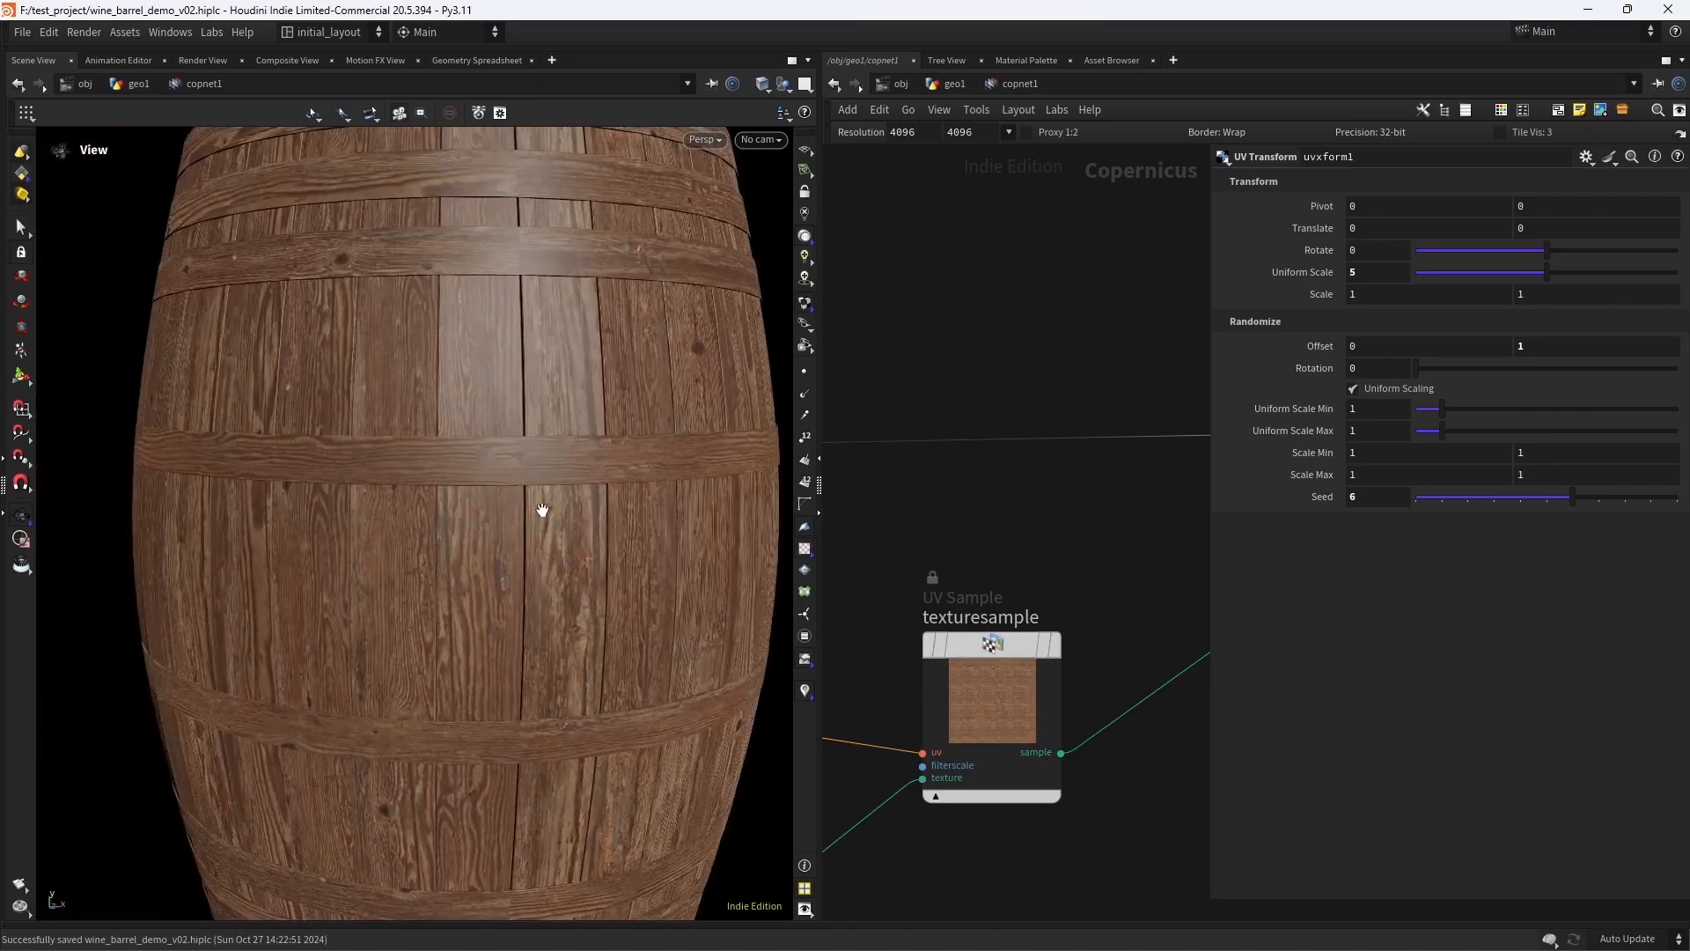
pyautogui.moveTo(540, 509); pyautogui.dragTo(524, 550, button='right')
pyautogui.moveTo(523, 550)
pyautogui.mouseDown()
pyautogui.moveTo(566, 559)
pyautogui.moveTo(545, 533)
pyautogui.mouseUp()
pyautogui.moveTo(545, 533); pyautogui.dragTo(581, 441, button='right')
pyautogui.moveTo(581, 441); pyautogui.dragTo(506, 525, button='middle')
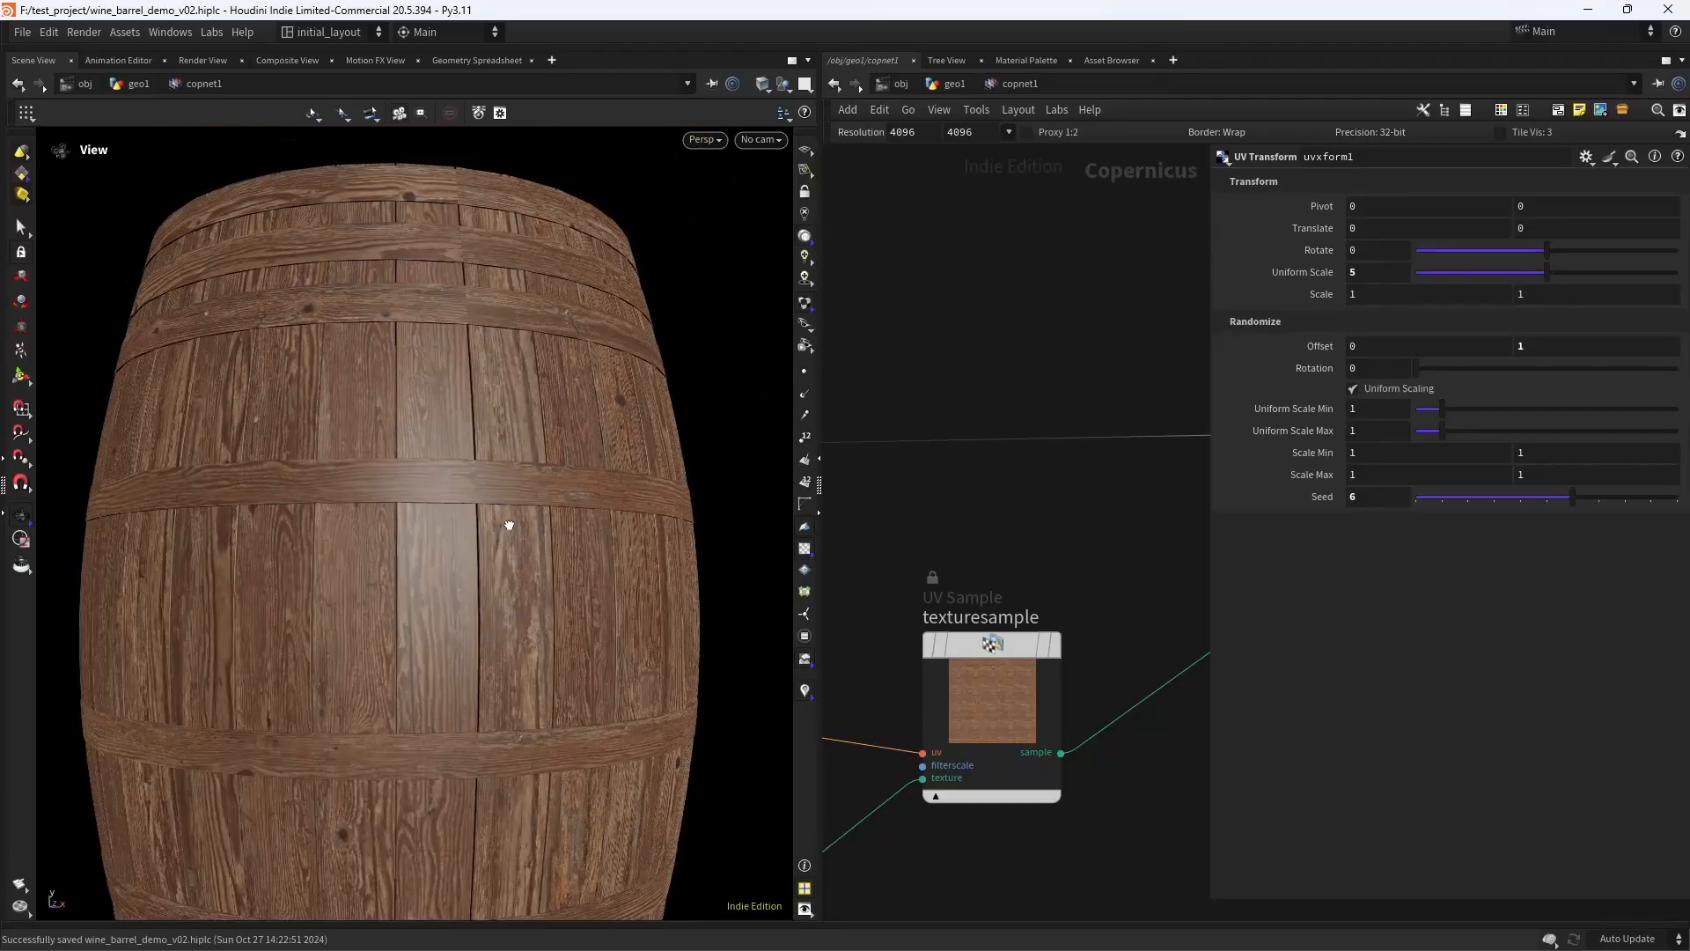
pyautogui.moveTo(505, 525); pyautogui.dragTo(691, 330)
pyautogui.moveTo(691, 330); pyautogui.dragTo(676, 388, button='right')
# - Set the network resolution to 2048 × 2048 and refresh the material by toggling the texturesample node's bypass
pyautogui.click(1007, 134)
pyautogui.click(1049, 561)
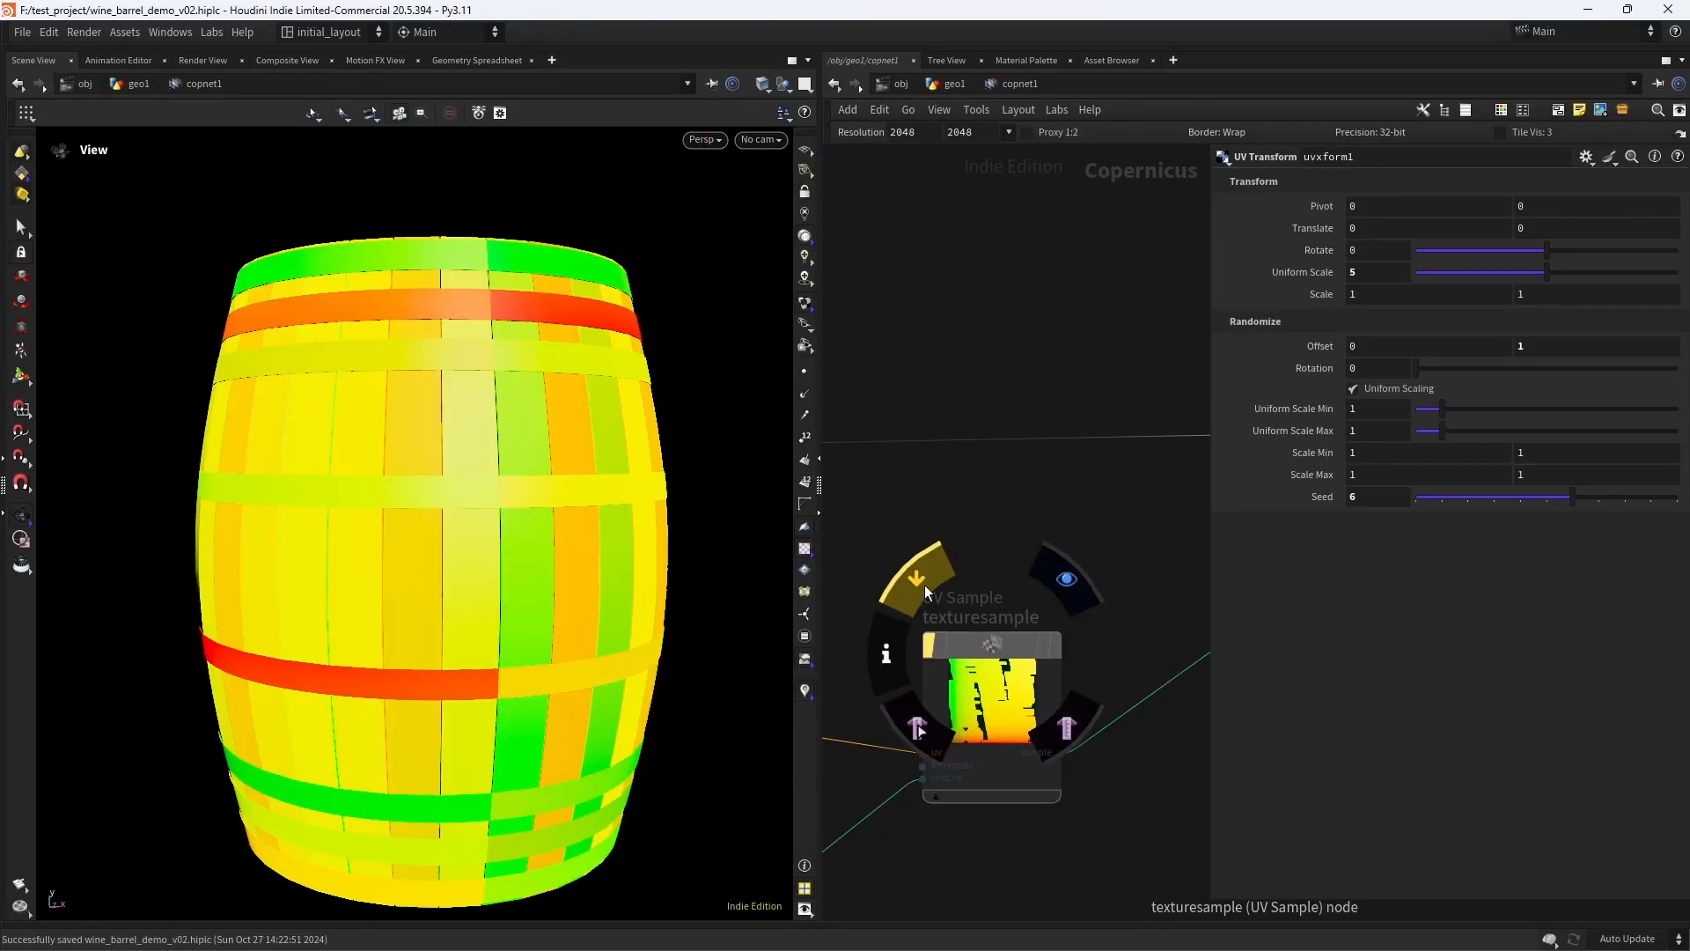
pyautogui.moveTo(425, 512); pyautogui.dragTo(484, 504, button='right')
pyautogui.moveTo(484, 504); pyautogui.dragTo(445, 463, button='middle')
pyautogui.moveTo(1055, 497); pyautogui.dragTo(958, 532, button='right')
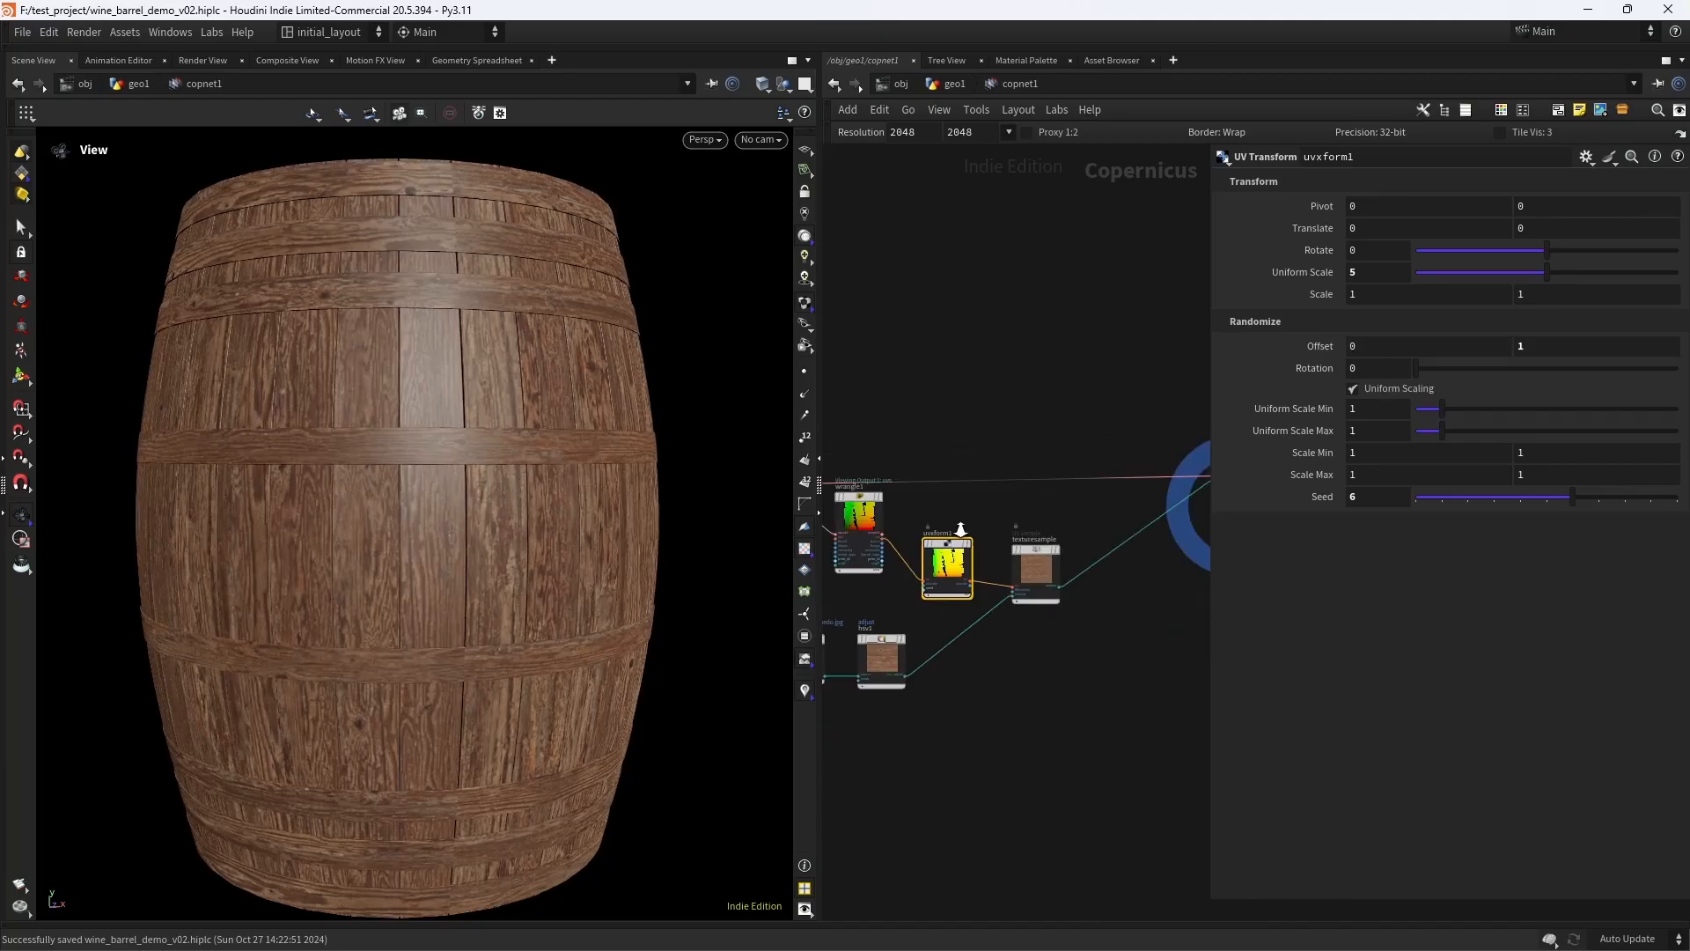
pyautogui.moveTo(1070, 508); pyautogui.dragTo(977, 520, button='middle')
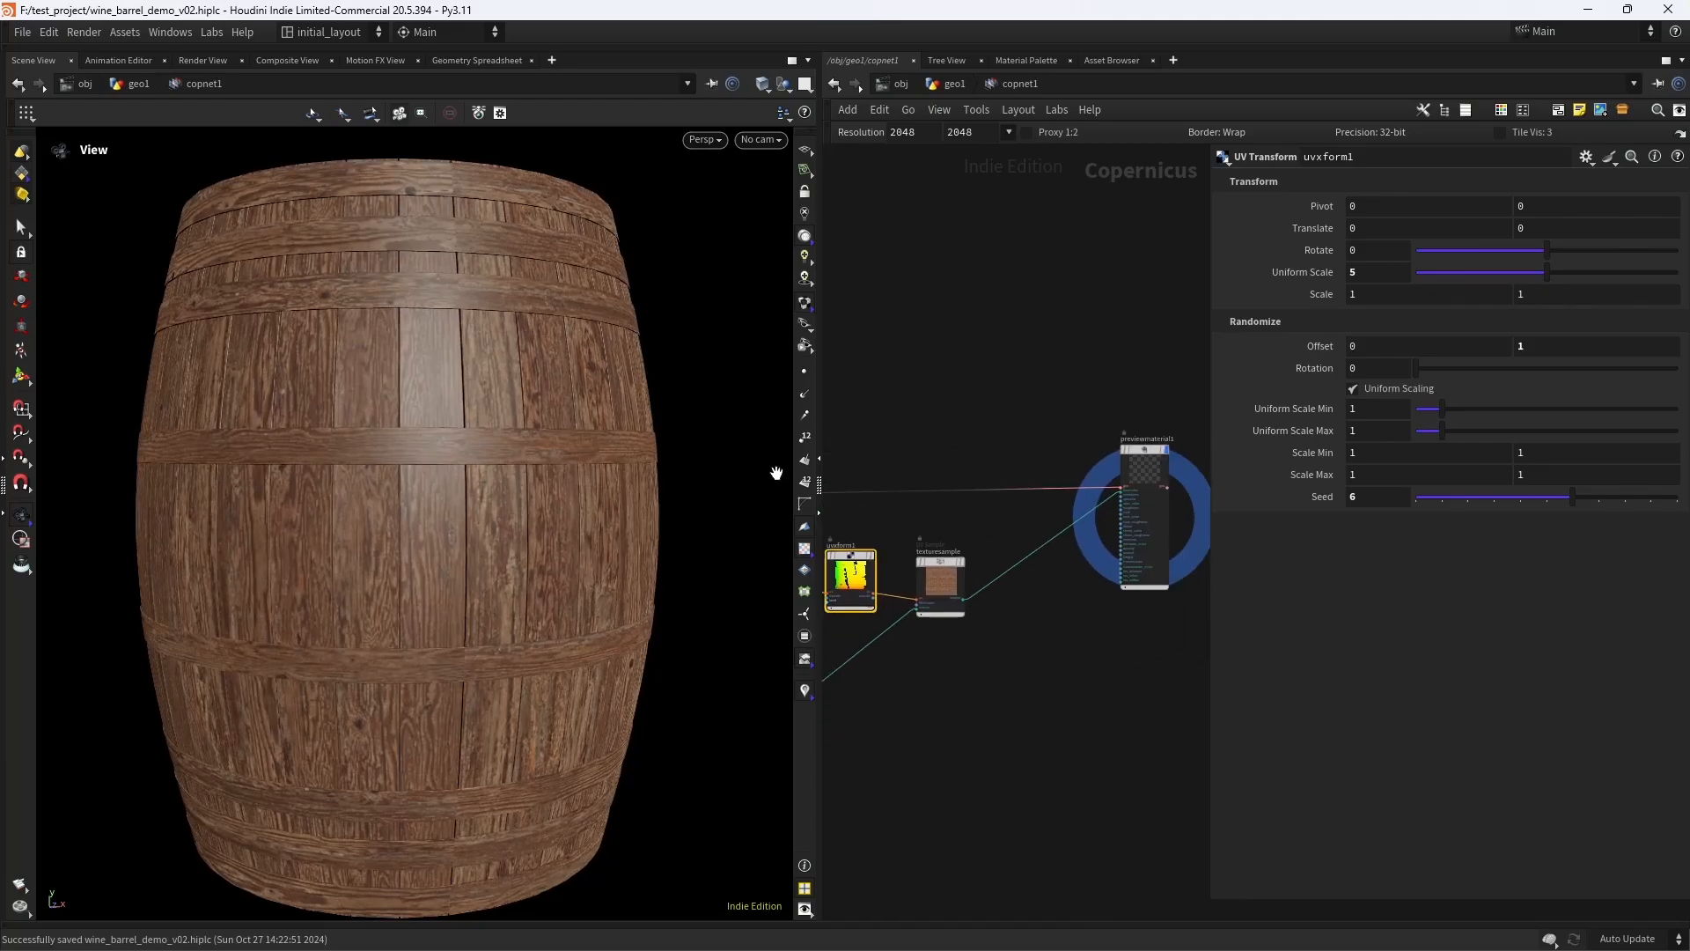
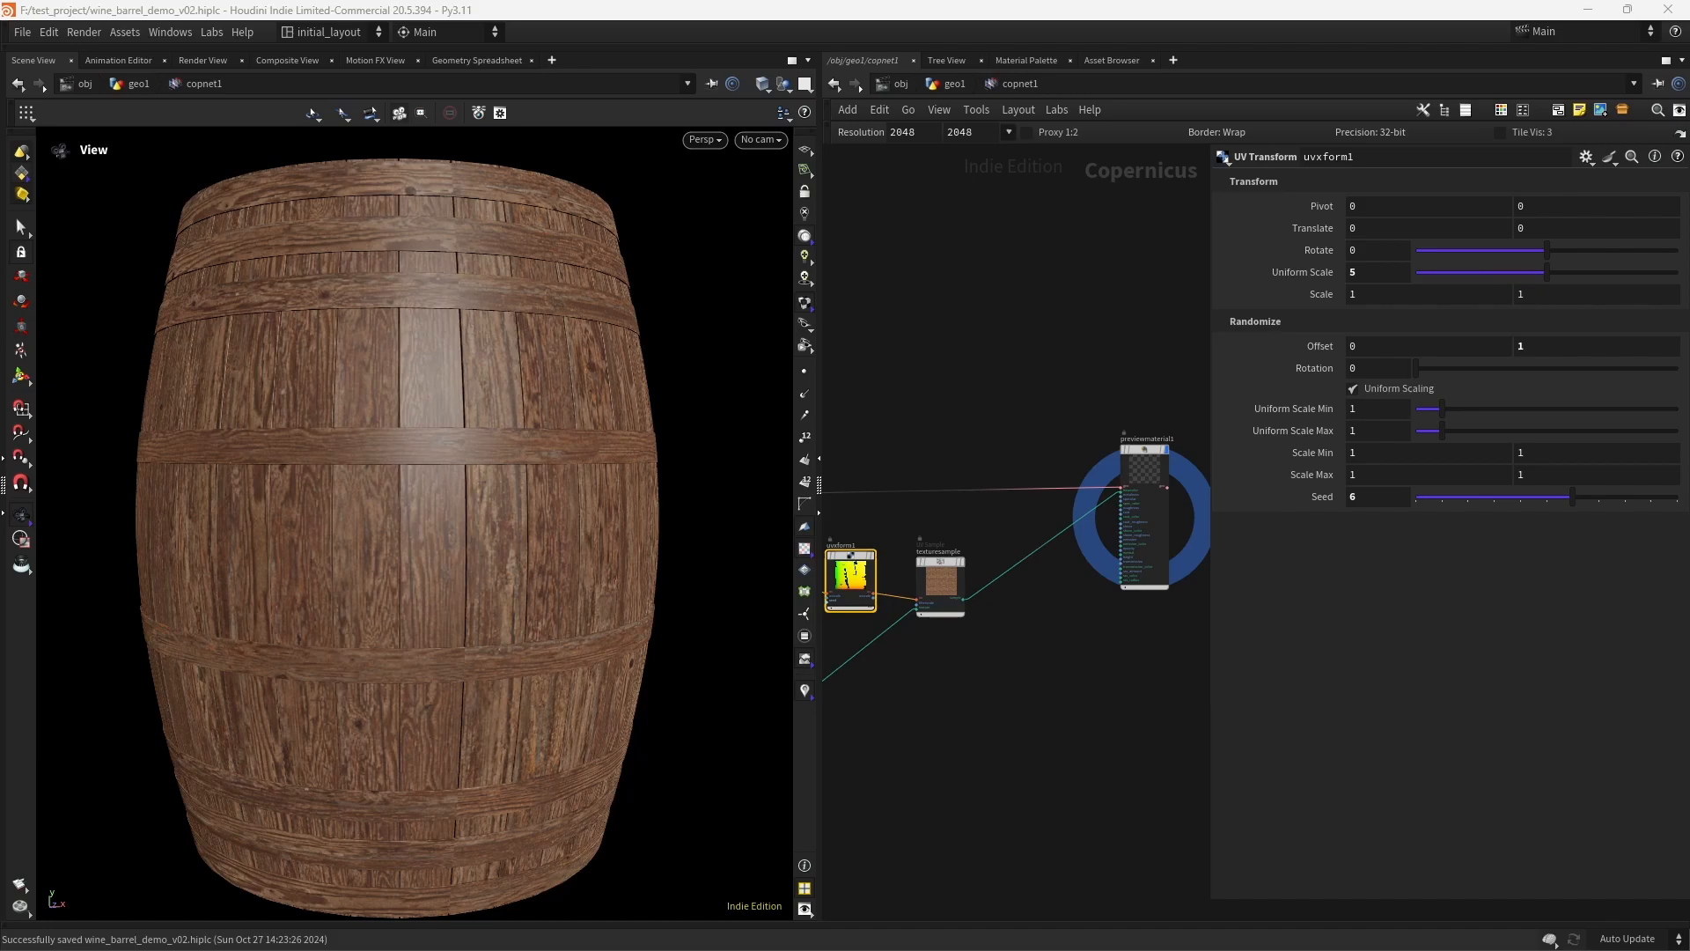
# - Display texturesample and insert a new HSV Adjust node between it and previewmaterial1's base colour input
pyautogui.scroll(3, 1066, 581)
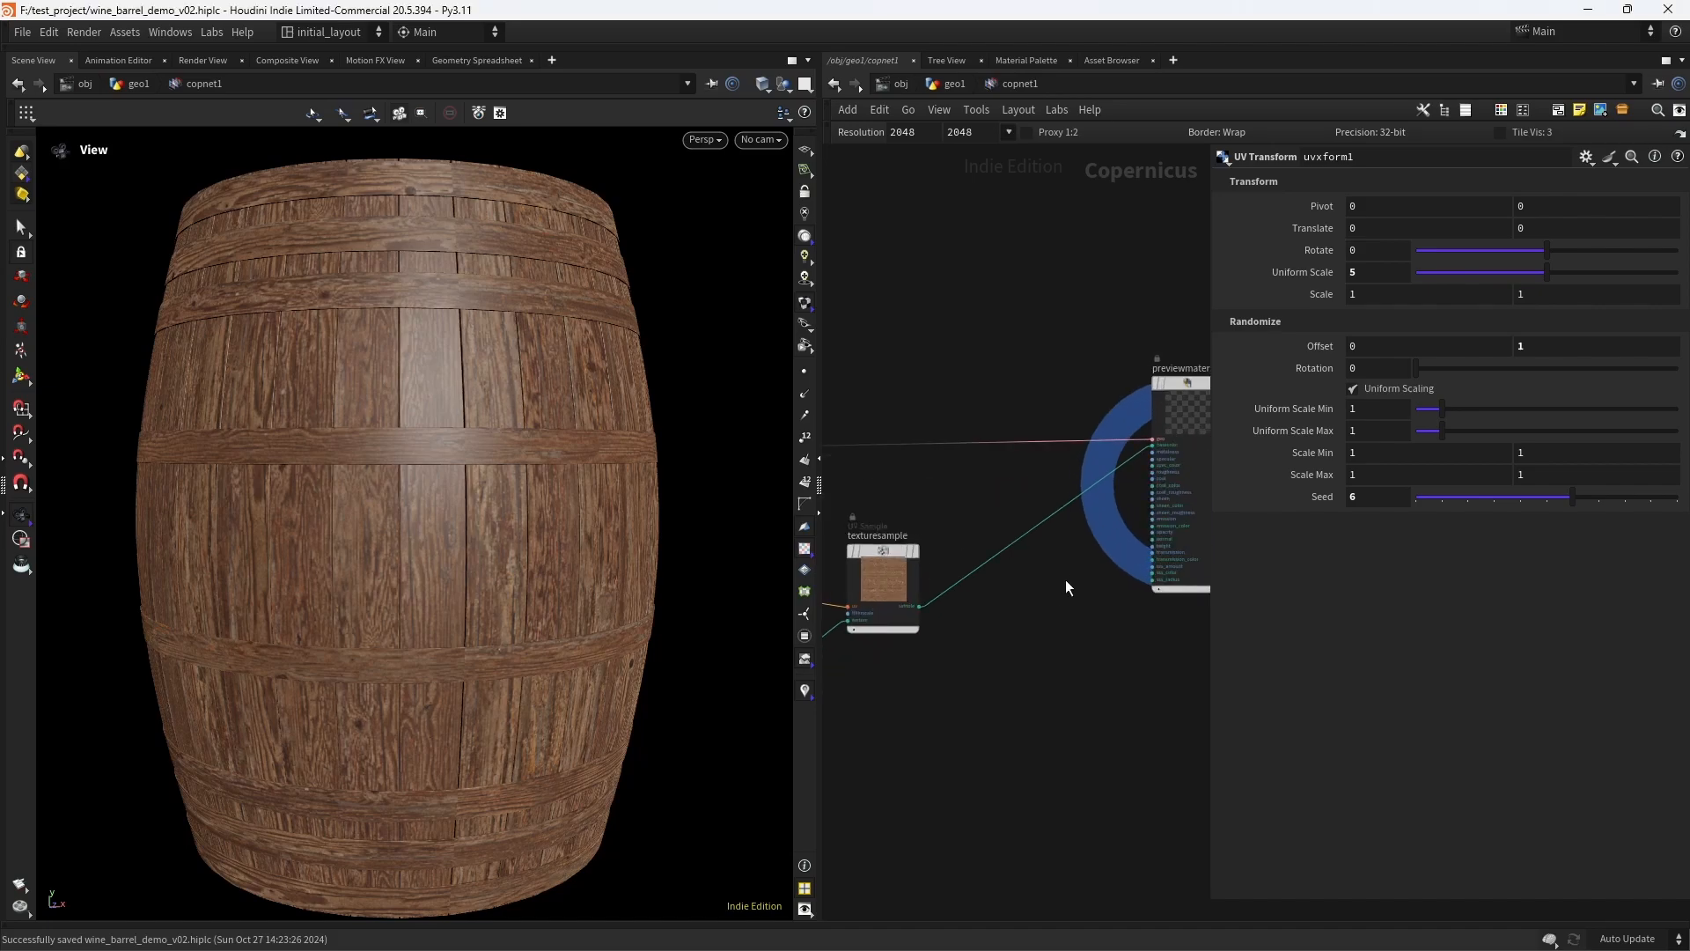
pyautogui.moveTo(1065, 579); pyautogui.dragTo(1049, 544, button='middle')
pyautogui.click(940, 513)
pyautogui.scroll(3, 1035, 563)
pyautogui.press('Tab')
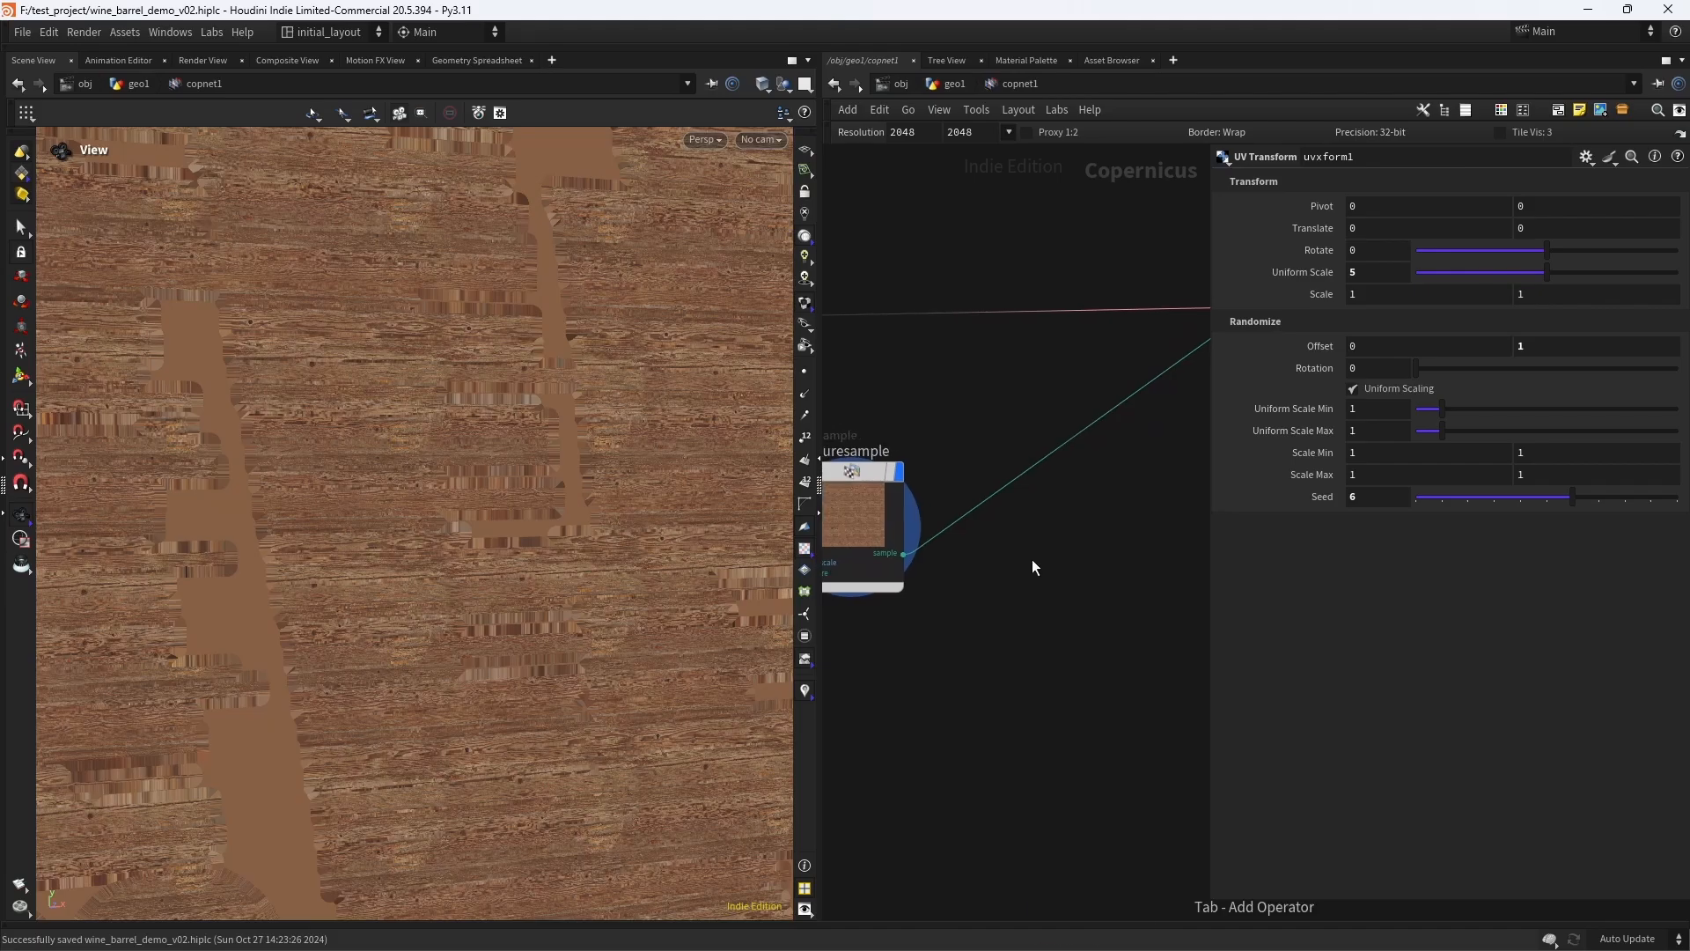
pyautogui.write('hsv')
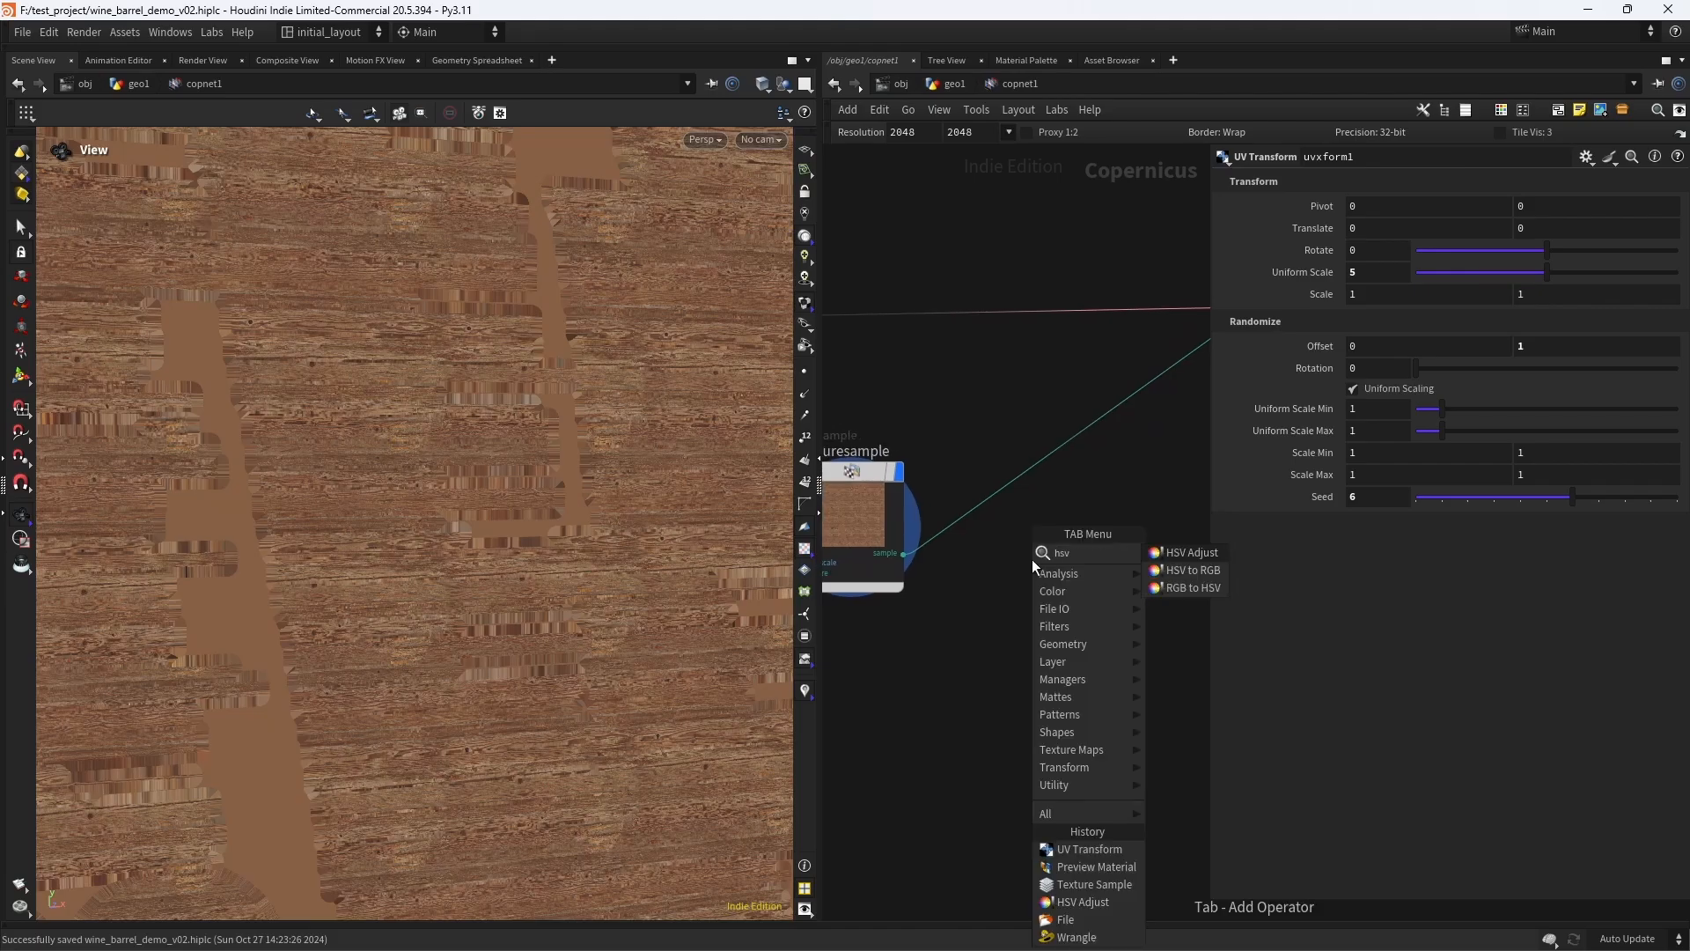
pyautogui.press('Return')
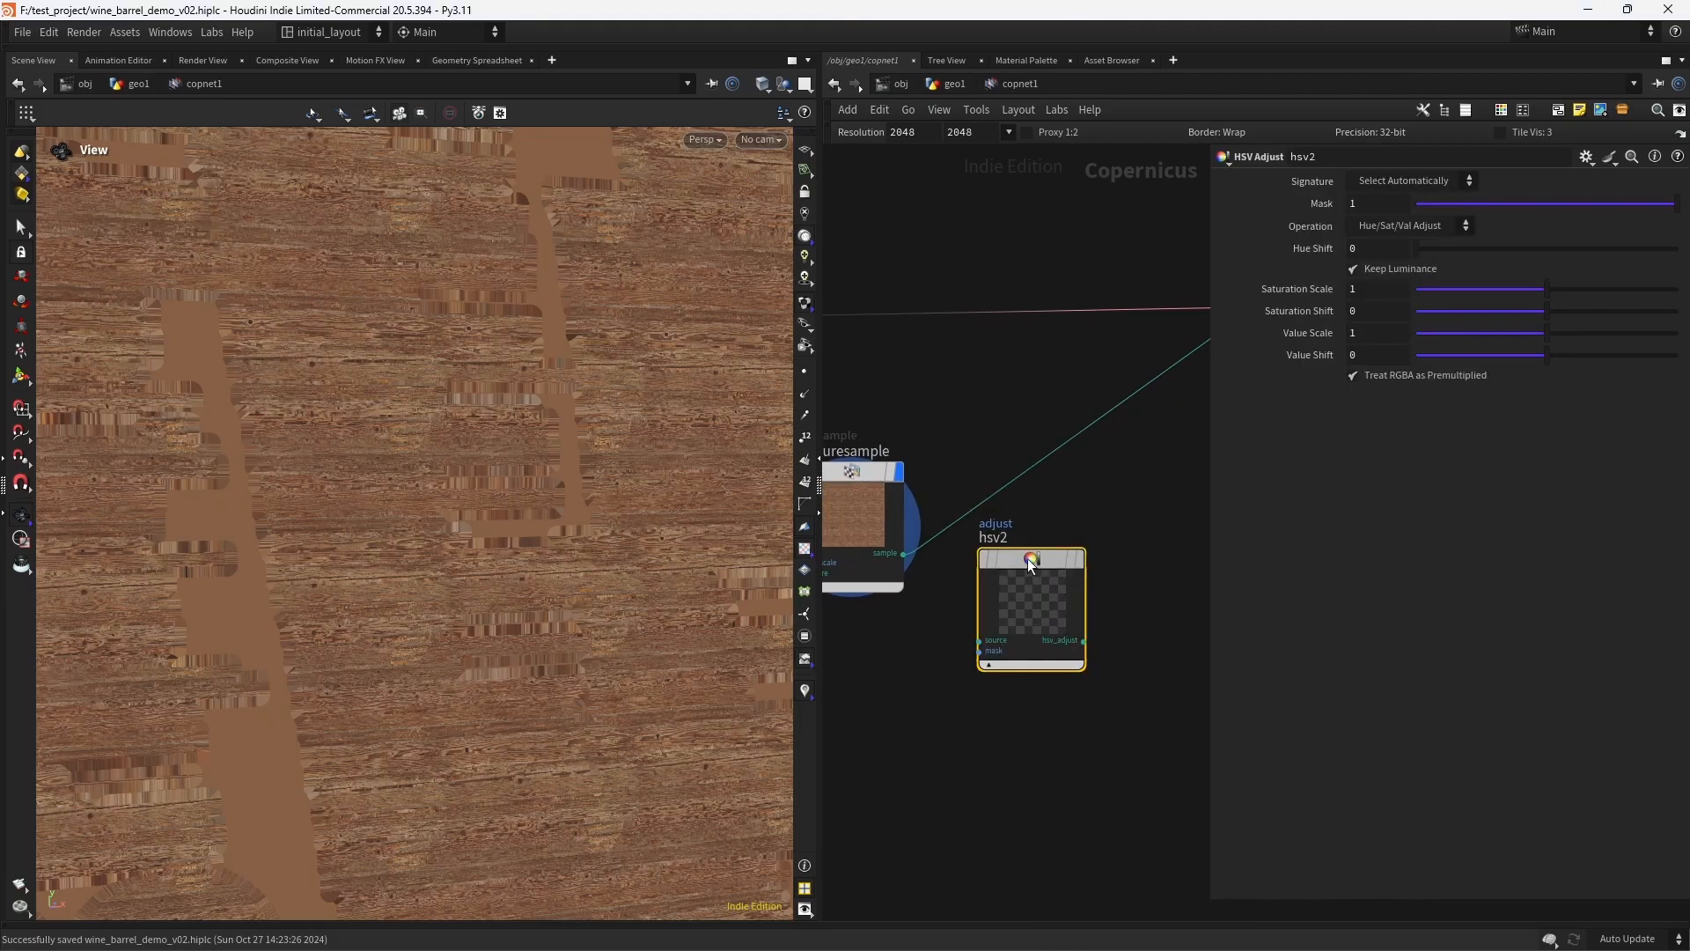
pyautogui.click(1097, 491)
pyautogui.click(1106, 400)
pyautogui.moveTo(966, 633); pyautogui.dragTo(1051, 594, button='middle')
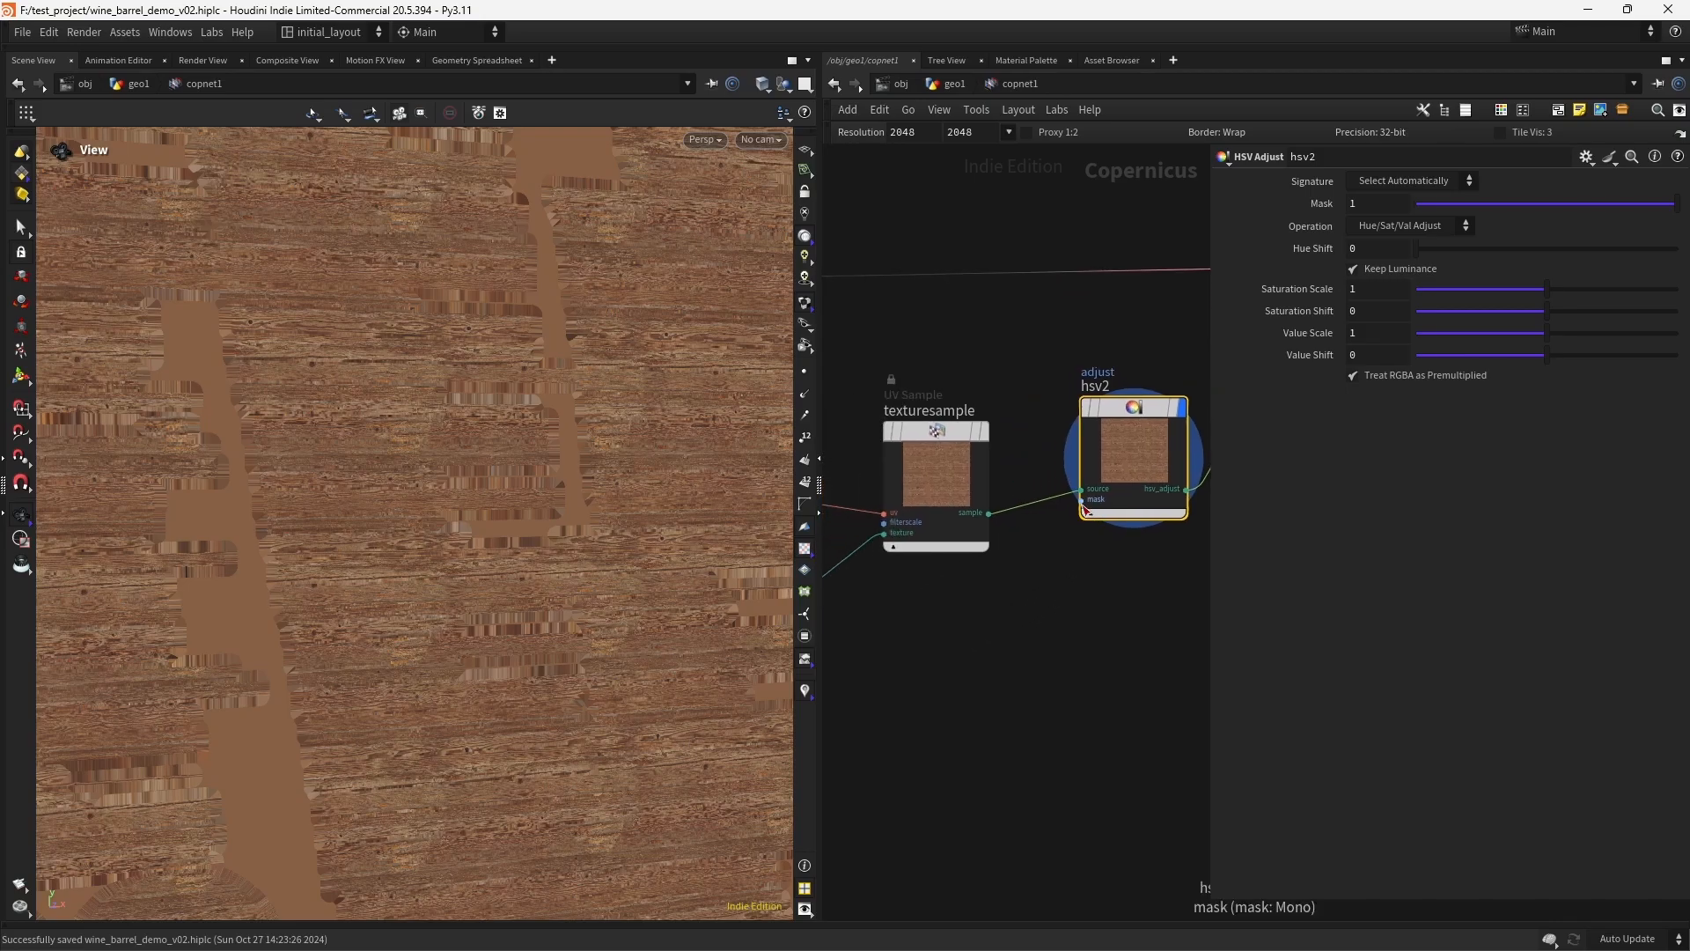
# - Preview the prim_id output of the wrangle1 node
pyautogui.scroll(-3, 1077, 605)
pyautogui.moveTo(1014, 662); pyautogui.dragTo(1020, 601, button='middle')
pyautogui.scroll(5, 927, 514)
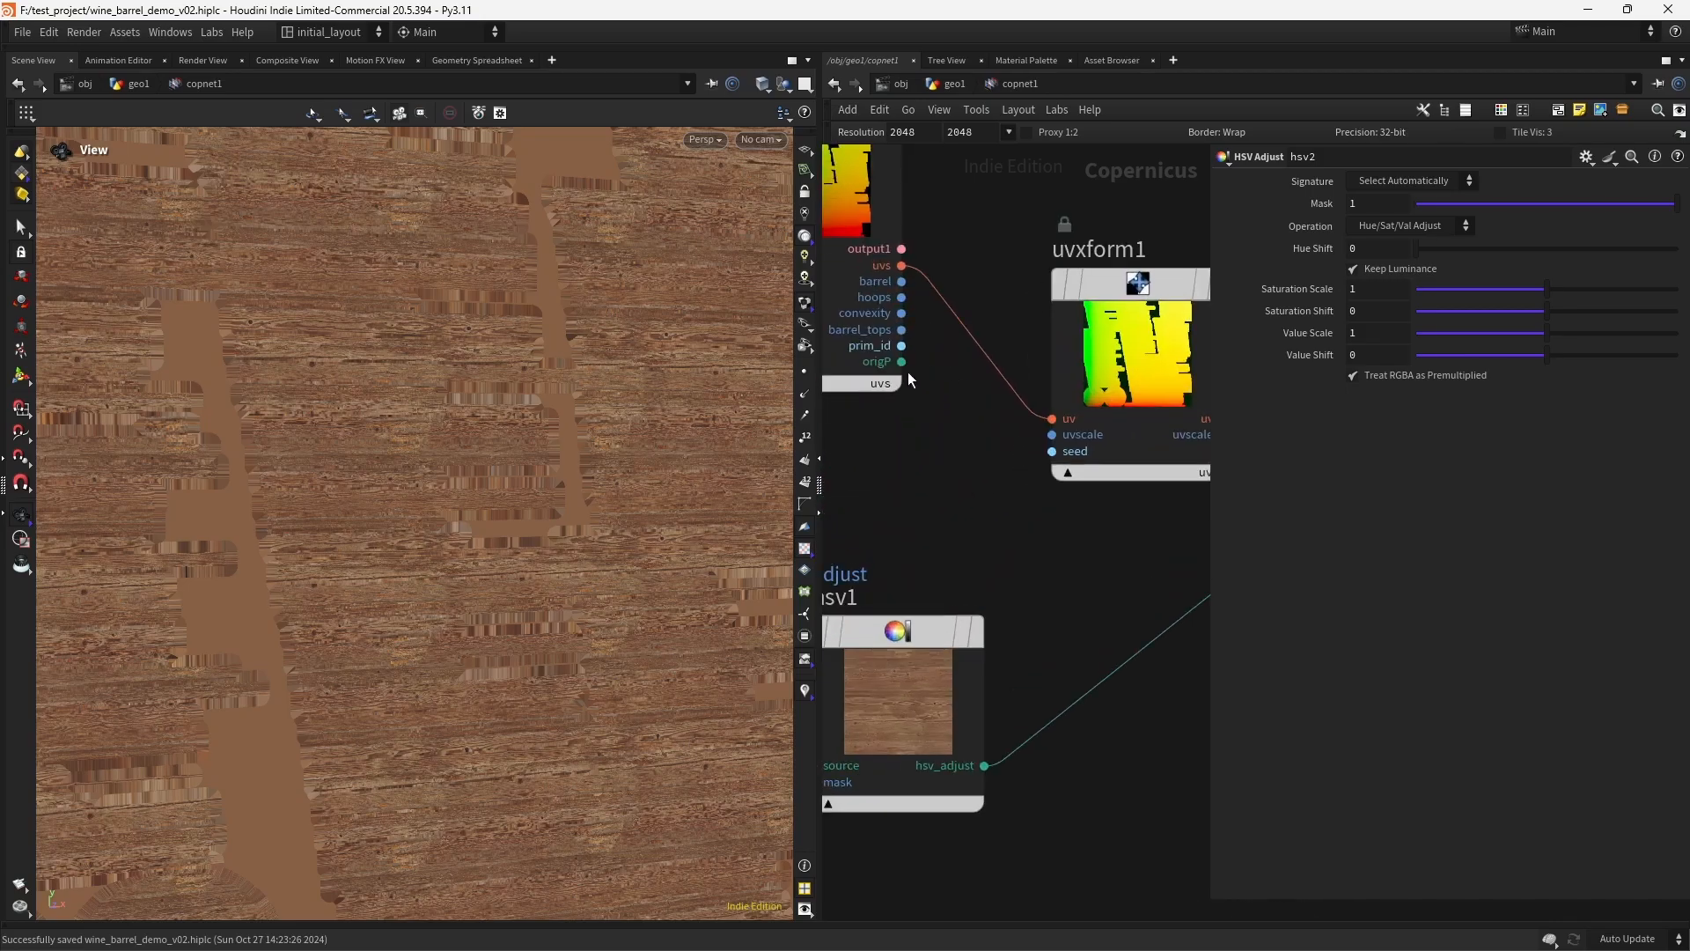
pyautogui.moveTo(965, 219); pyautogui.dragTo(1065, 428, button='middle')
pyautogui.click(1011, 249)
pyautogui.click(986, 593)
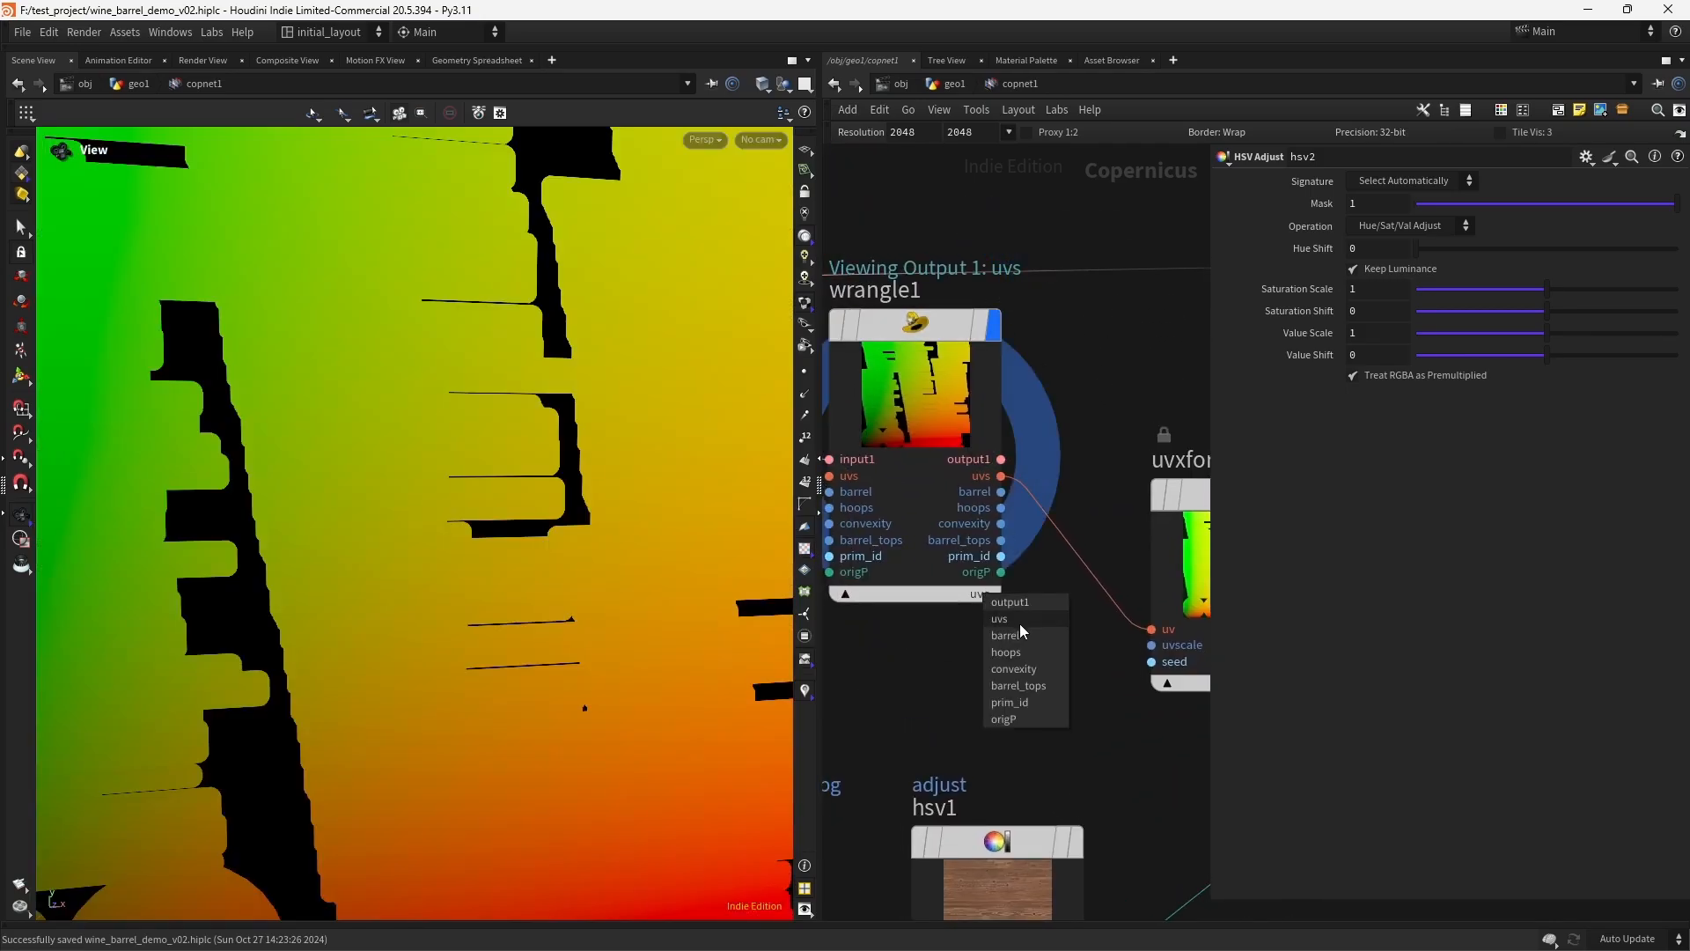
pyautogui.click(1026, 702)
# - Add a Random Mono node and connect wrangle1's prim_id output to its seed input
pyautogui.click(1001, 557)
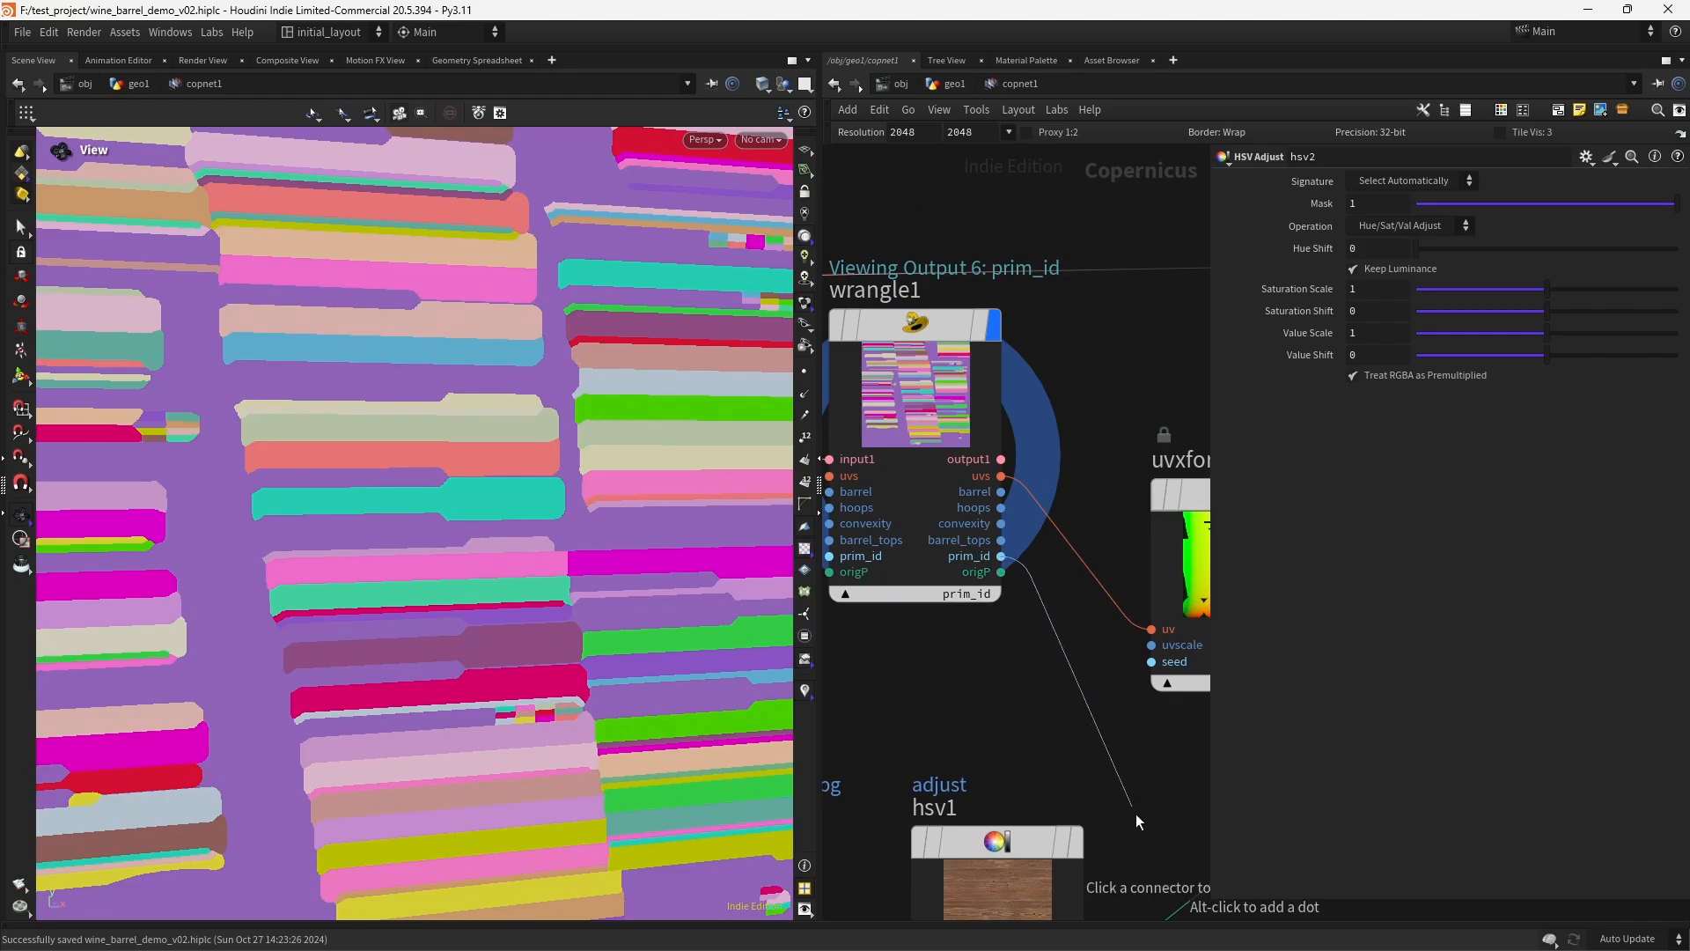
pyautogui.moveTo(1170, 867); pyautogui.dragTo(866, 470, button='middle')
pyautogui.moveTo(1101, 586); pyautogui.dragTo(1011, 559, button='middle')
pyautogui.press('Tab')
pyautogui.write('rand')
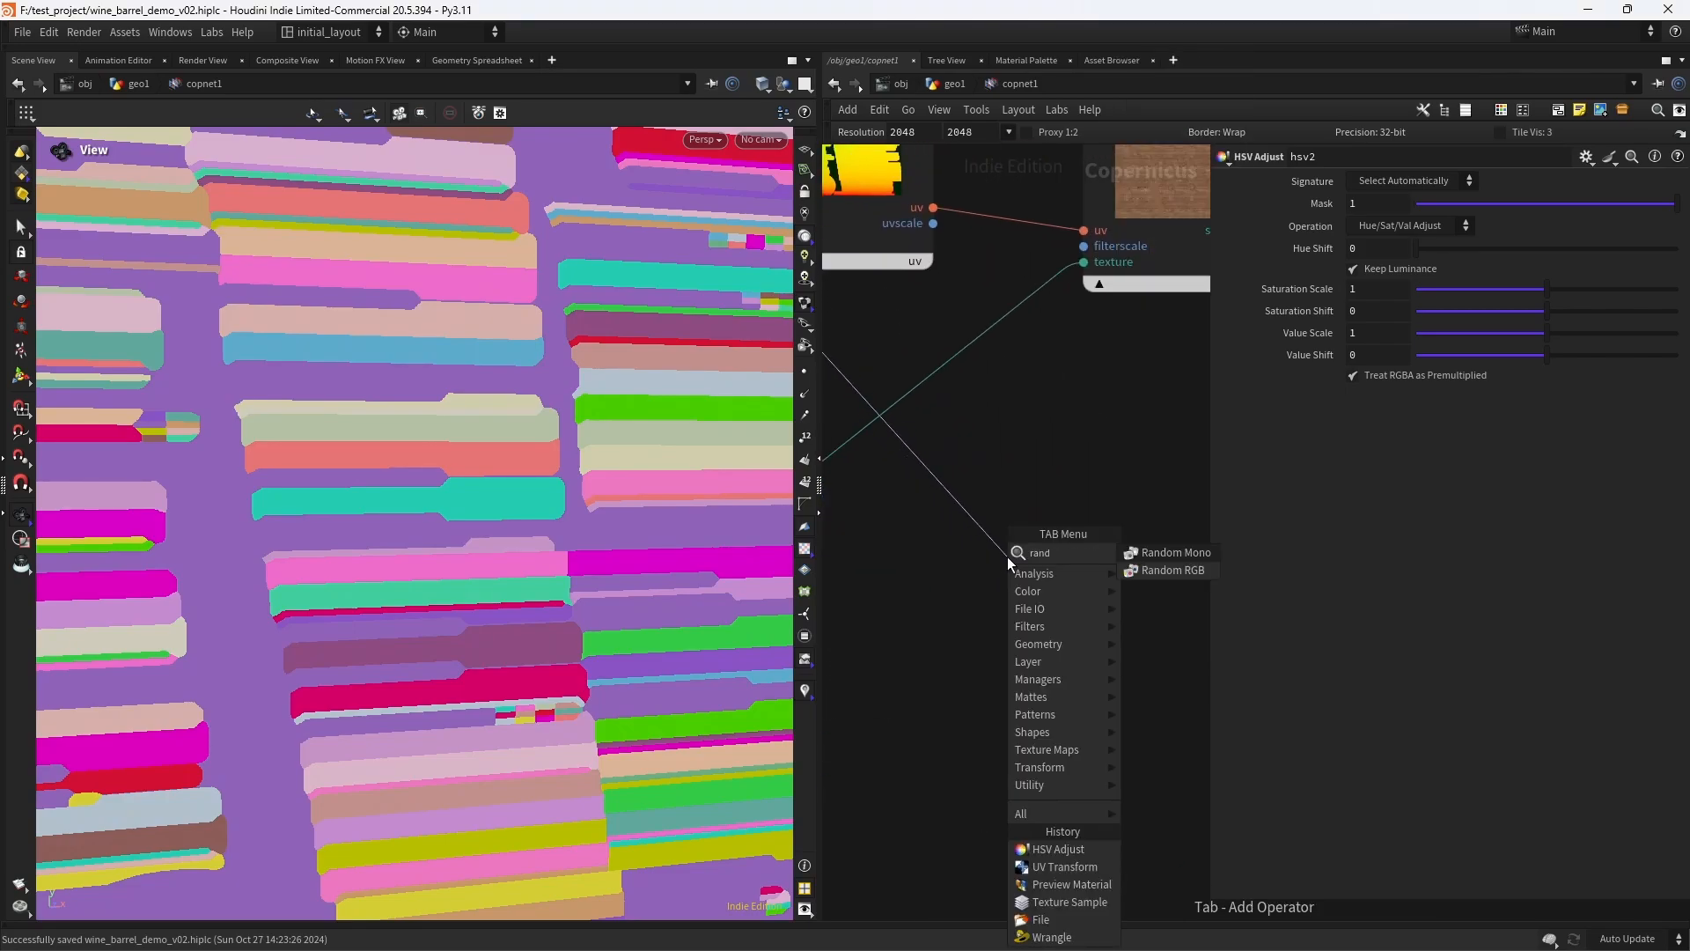
pyautogui.press('Return')
pyautogui.click(1007, 556)
pyautogui.moveTo(908, 686); pyautogui.dragTo(921, 755)
# - Display randommono1 and set its seed to 51
pyautogui.click(1093, 491)
pyautogui.scroll(-4, 598, 556)
pyautogui.moveTo(525, 618); pyautogui.dragTo(480, 590, button='middle')
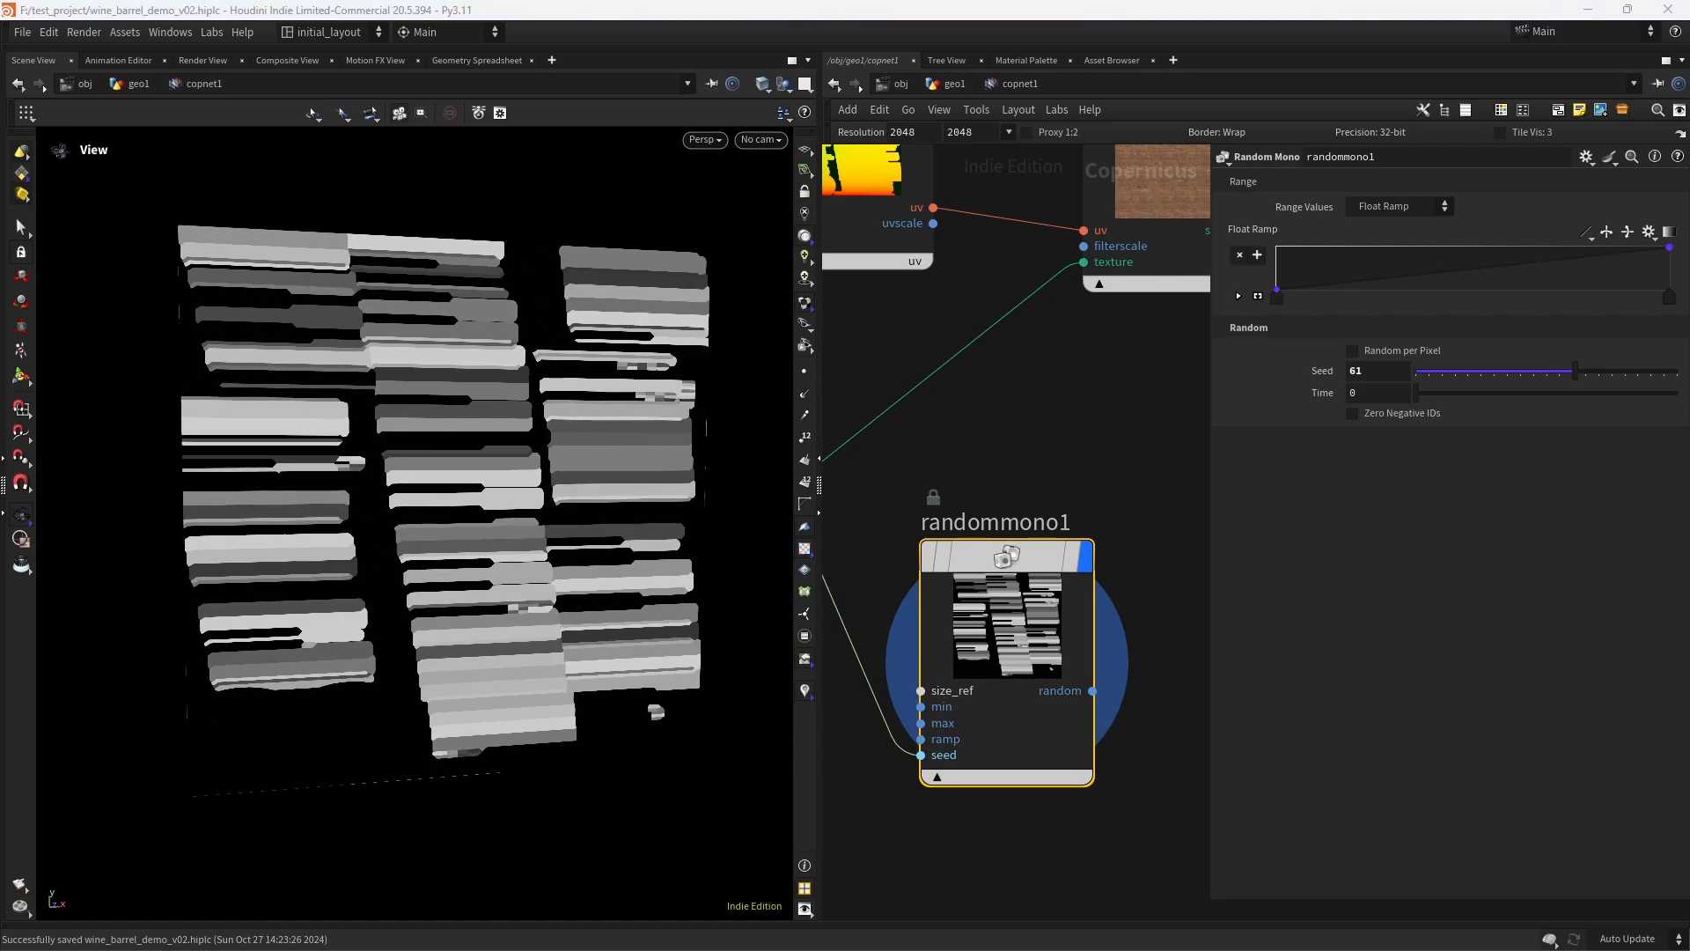
pyautogui.moveTo(1377, 372); pyautogui.dragTo(1132, 379)
pyautogui.write('51')
pyautogui.press('Return')
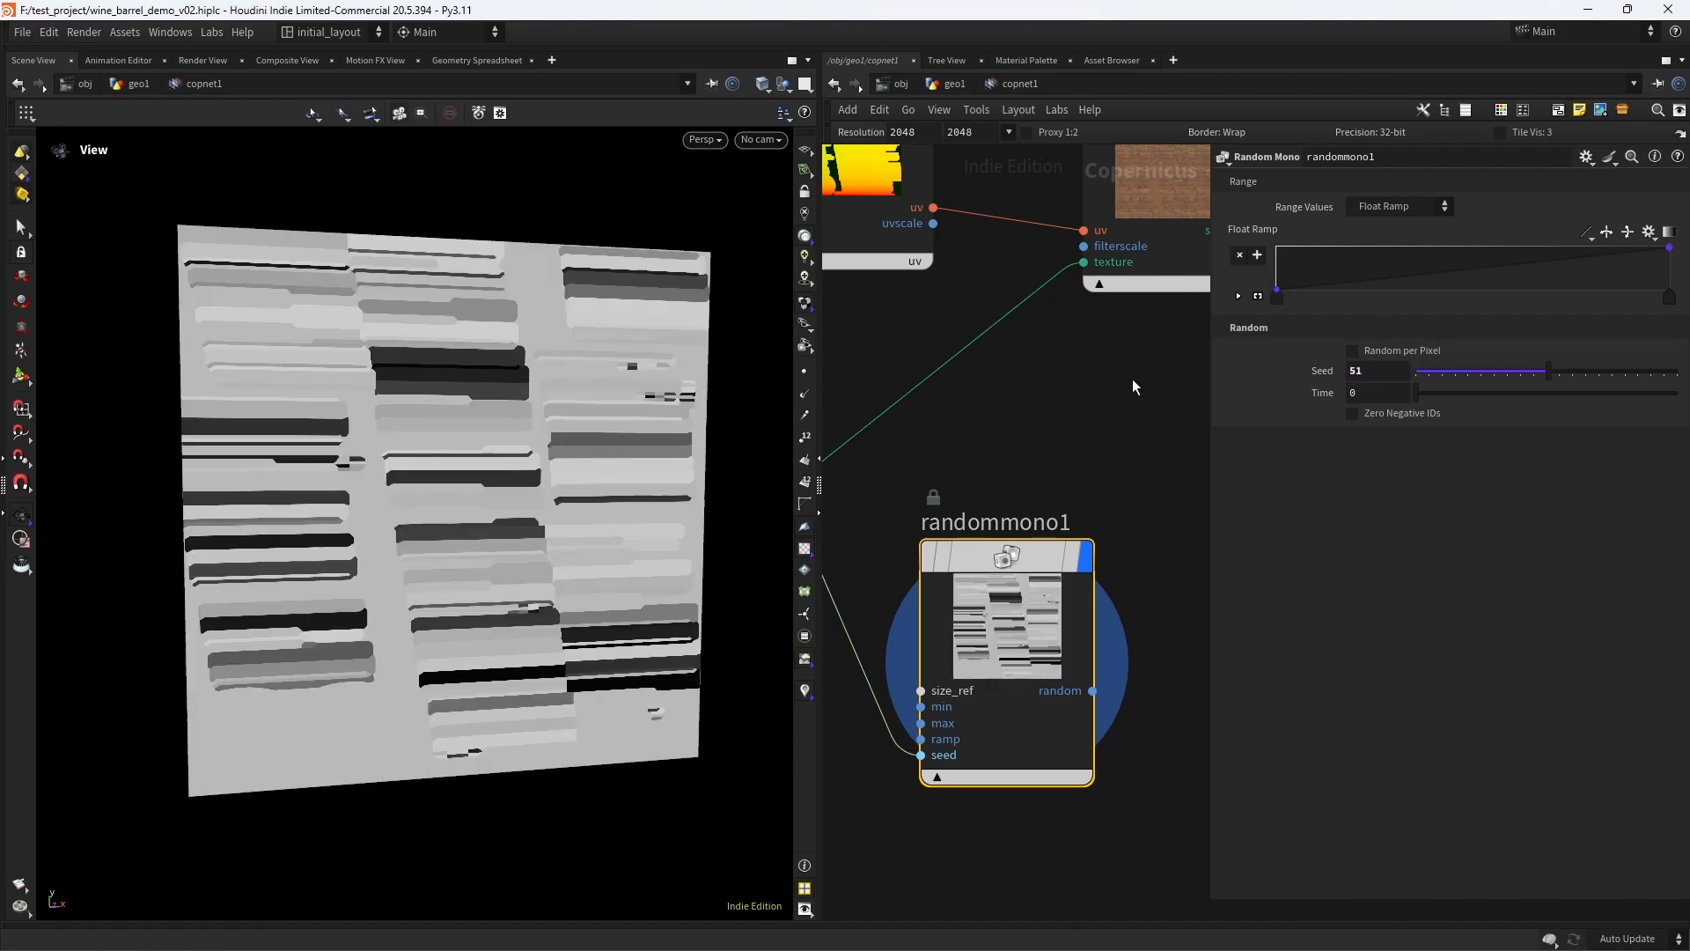
# - Connect randommono1's random output to the mask input of hsv2
pyautogui.moveTo(1138, 471); pyautogui.dragTo(1004, 516, button='middle')
pyautogui.scroll(-3, 1048, 480)
pyautogui.click(896, 689)
pyautogui.click(1100, 371)
pyautogui.moveTo(1101, 377); pyautogui.dragTo(981, 530, button='middle')
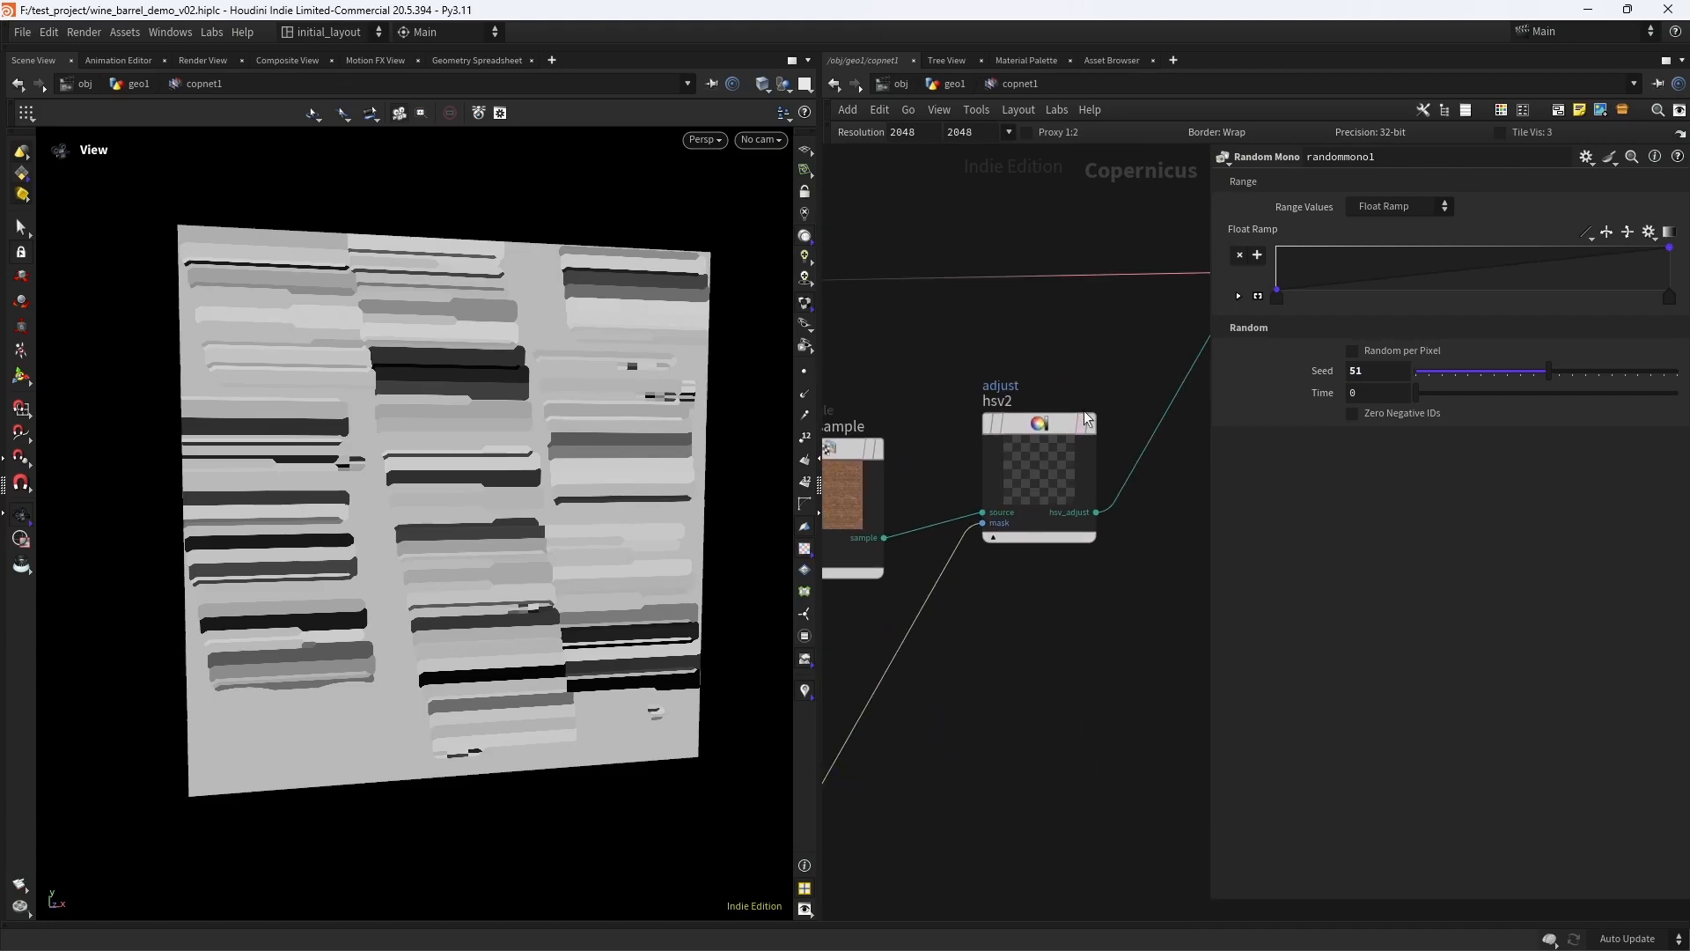
# - Set hsv2's Saturation Scale to 1.158 and Value Scale to 1.239, comparing the result by toggling the node's bypass
pyautogui.click(1095, 386)
pyautogui.click(1045, 427)
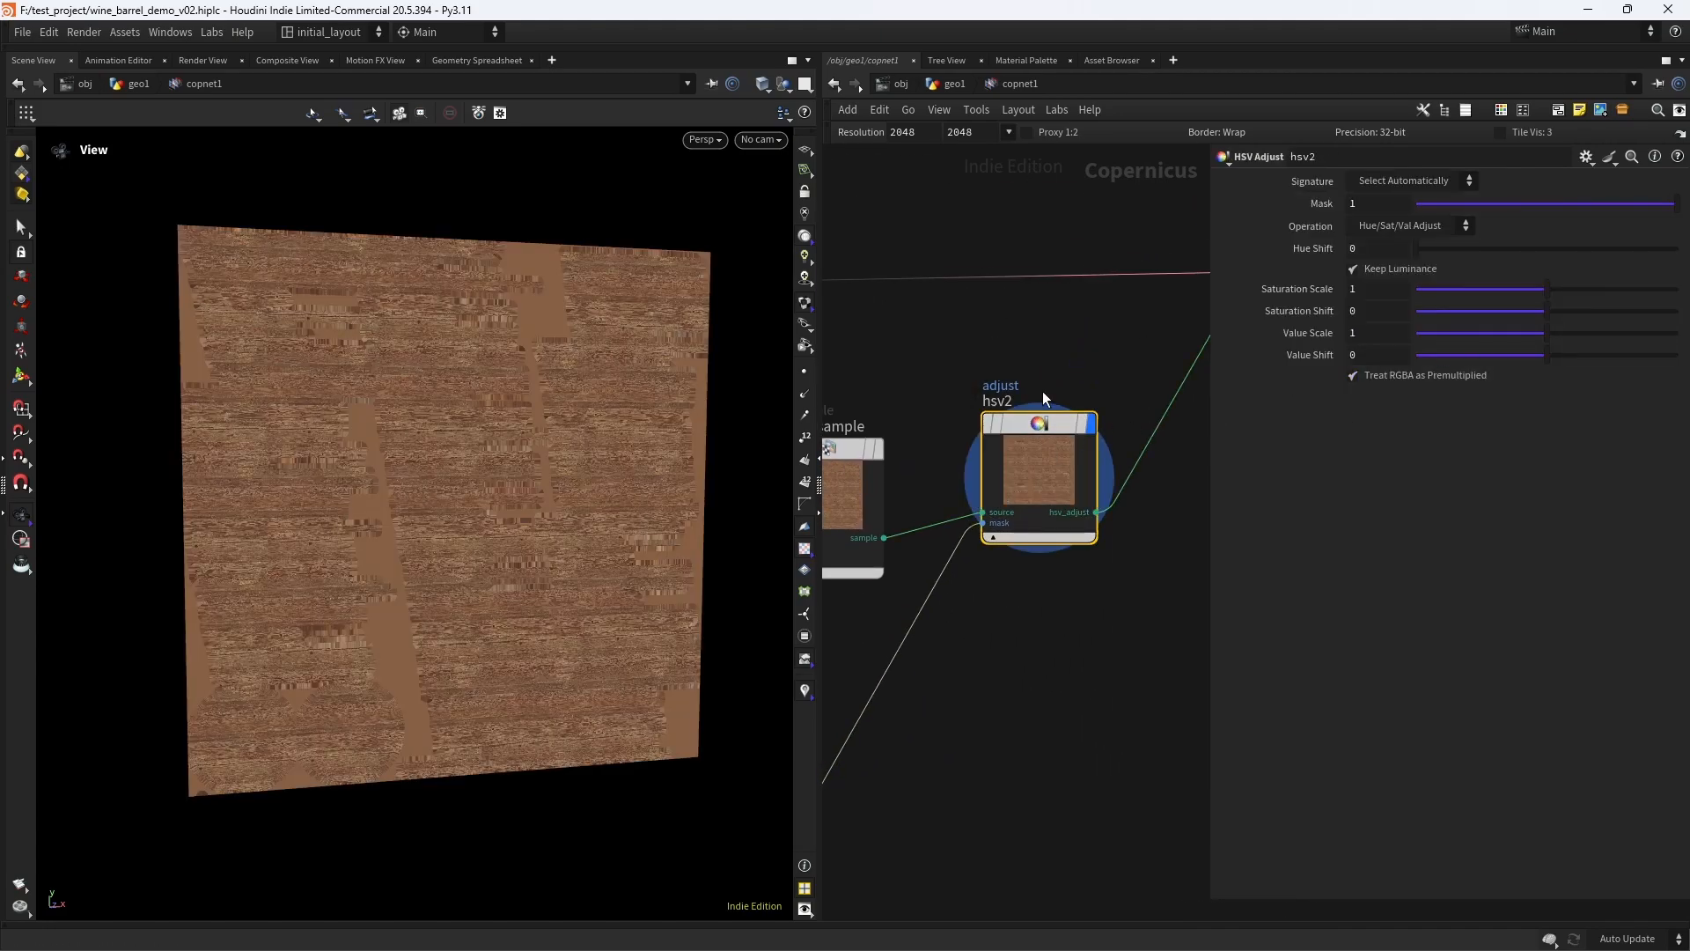
pyautogui.moveTo(1180, 264); pyautogui.dragTo(954, 468, button='middle')
pyautogui.moveTo(1058, 431); pyautogui.dragTo(1169, 311, button='middle')
pyautogui.moveTo(1545, 333); pyautogui.dragTo(1473, 334)
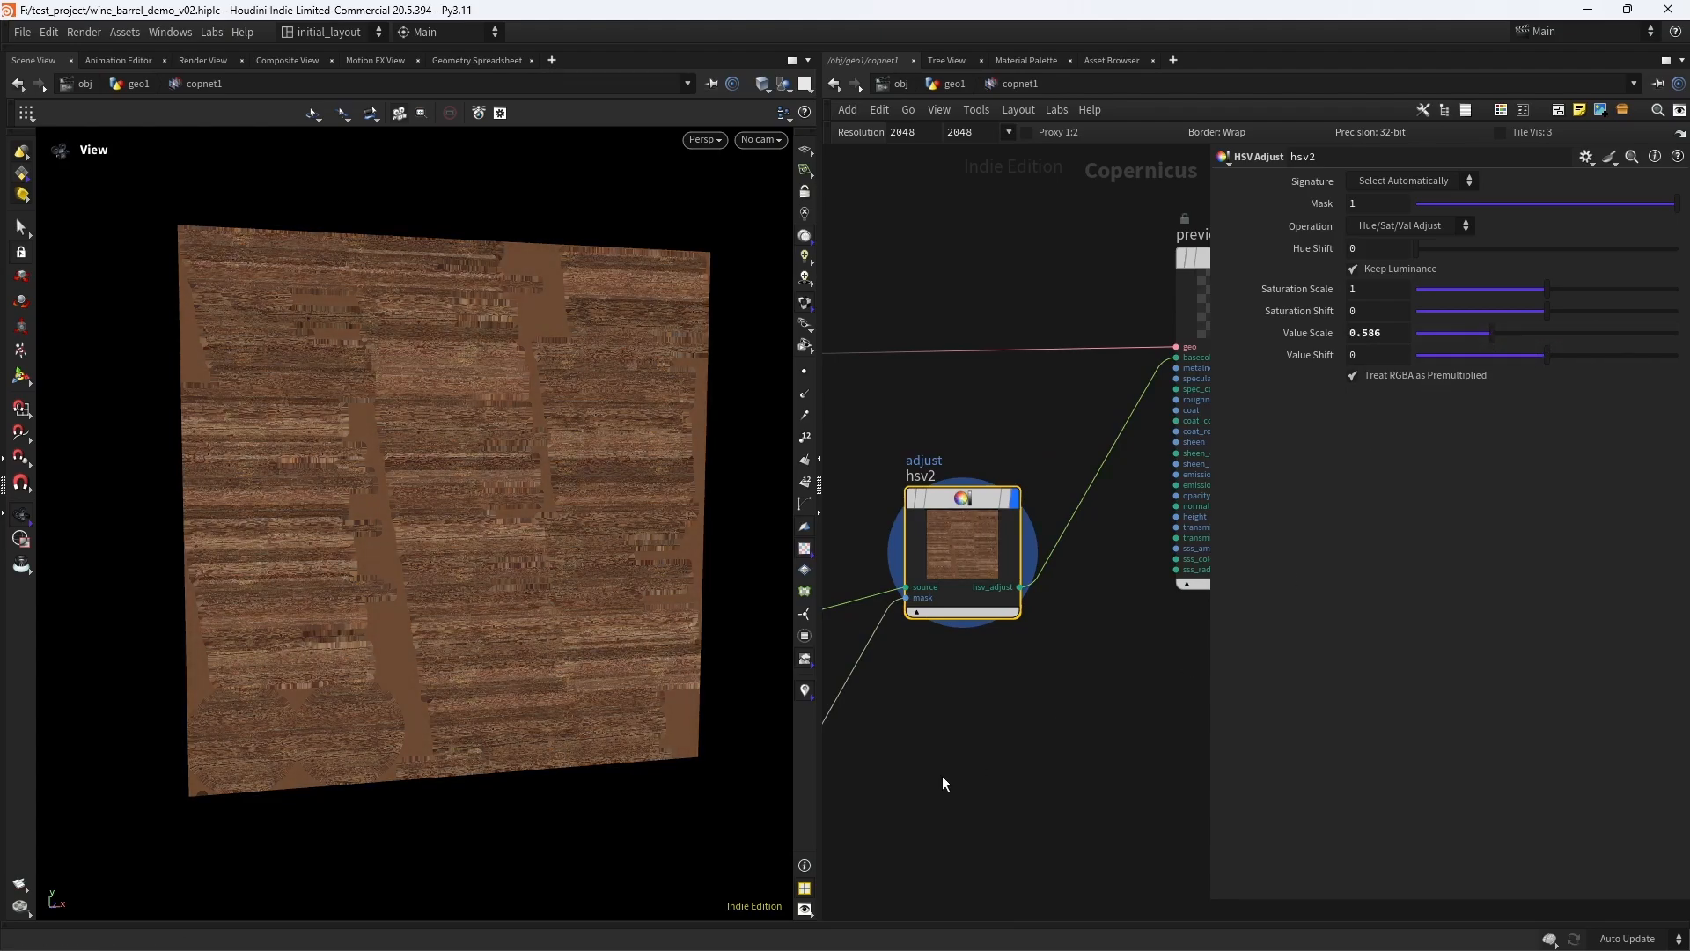
pyautogui.moveTo(943, 890); pyautogui.dragTo(952, 626, button='middle')
pyautogui.press('f')
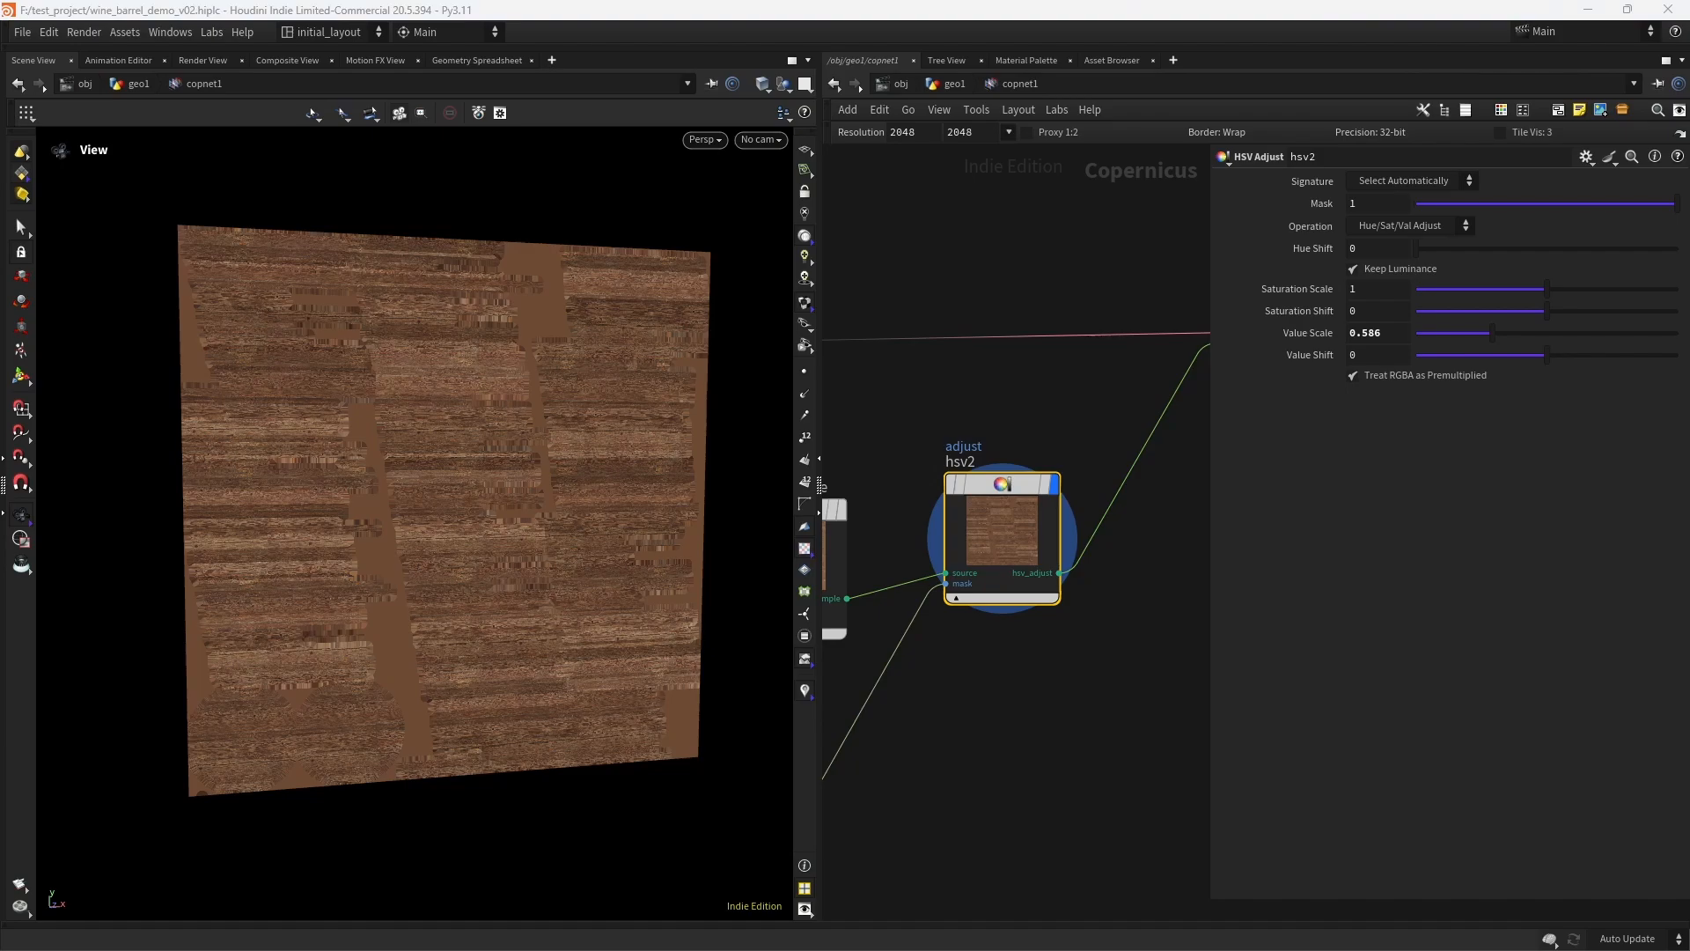
pyautogui.moveTo(1546, 289); pyautogui.dragTo(1564, 292)
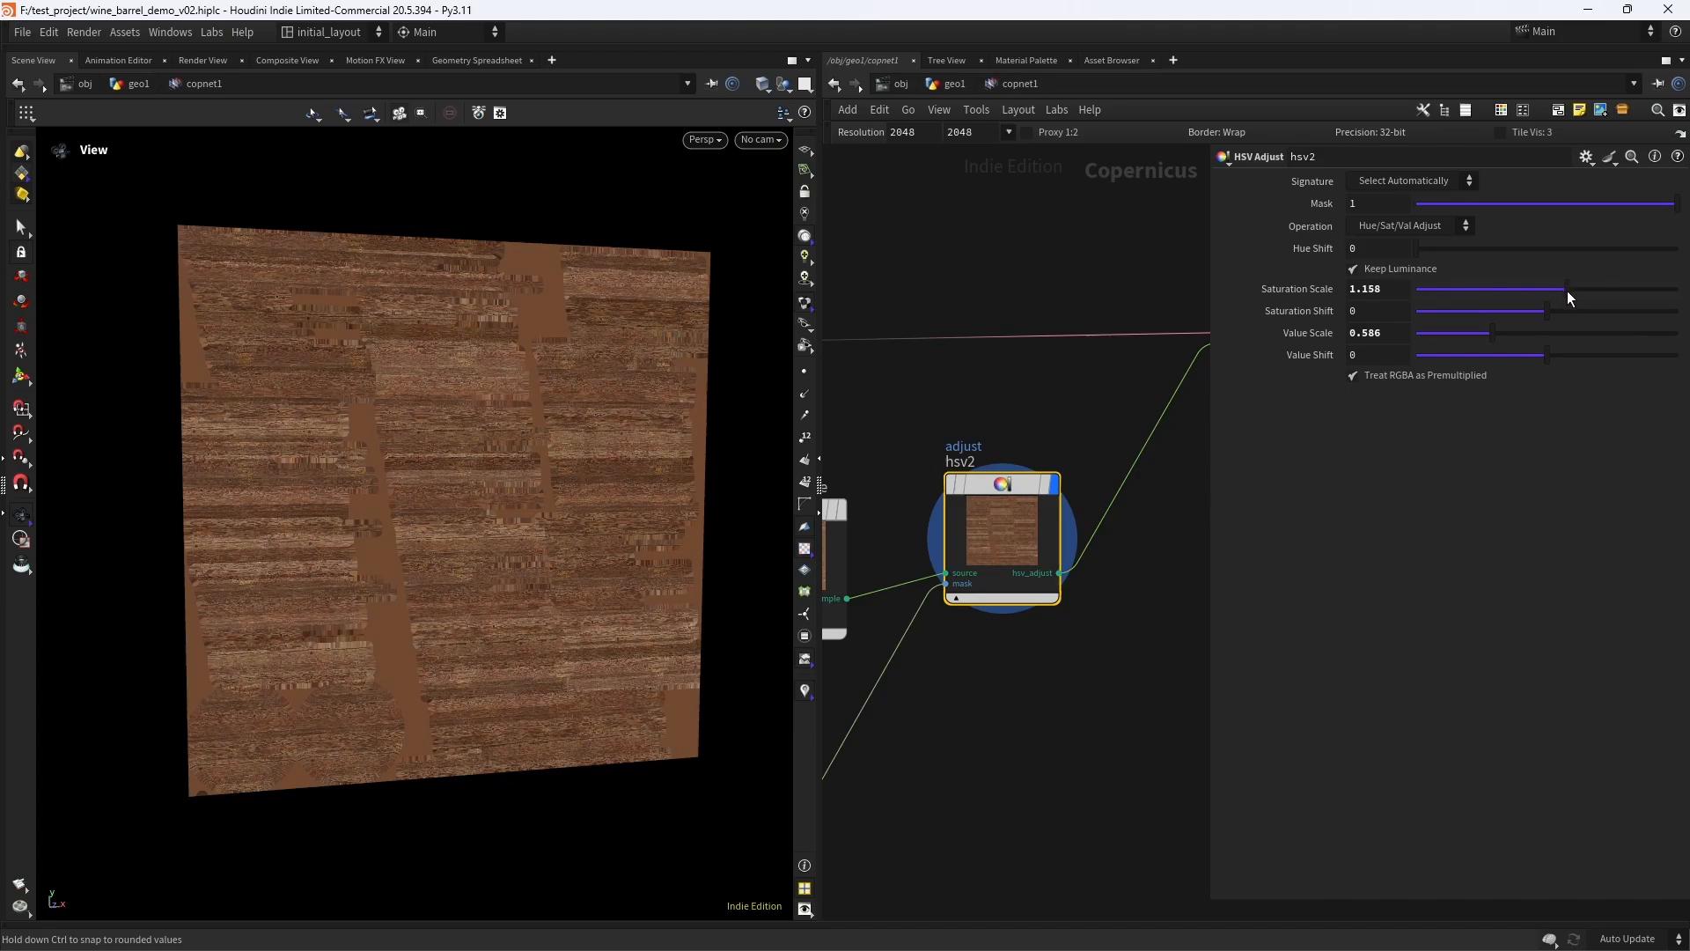
pyautogui.moveTo(1494, 334); pyautogui.dragTo(1576, 336)
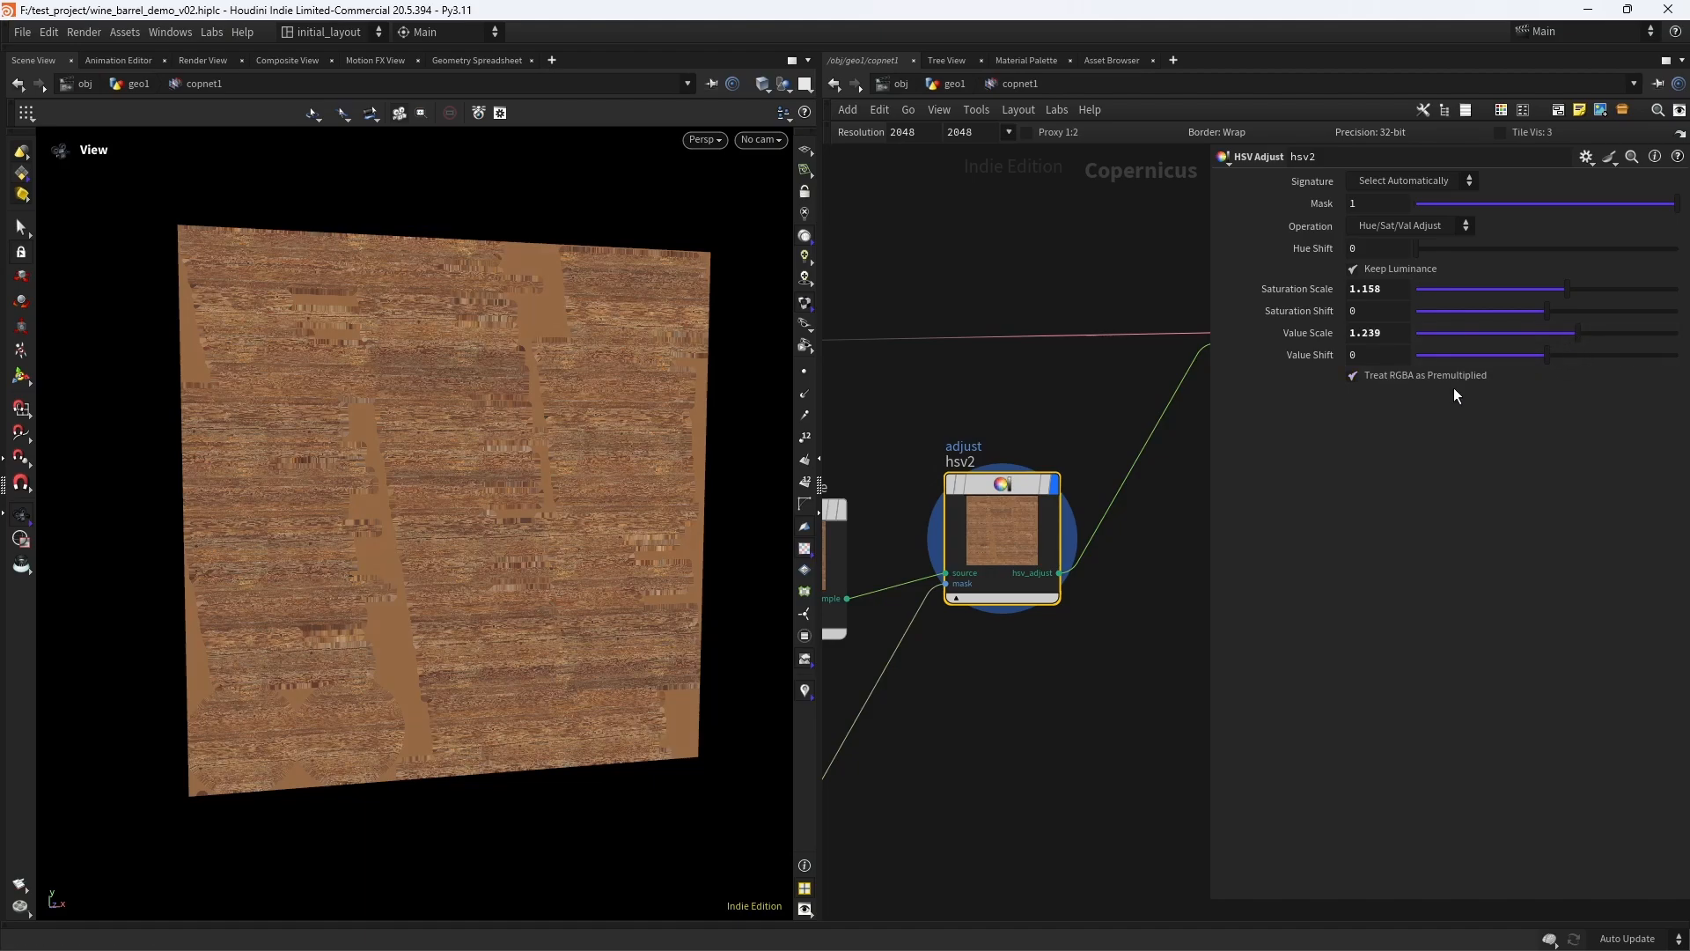
pyautogui.click(942, 431)
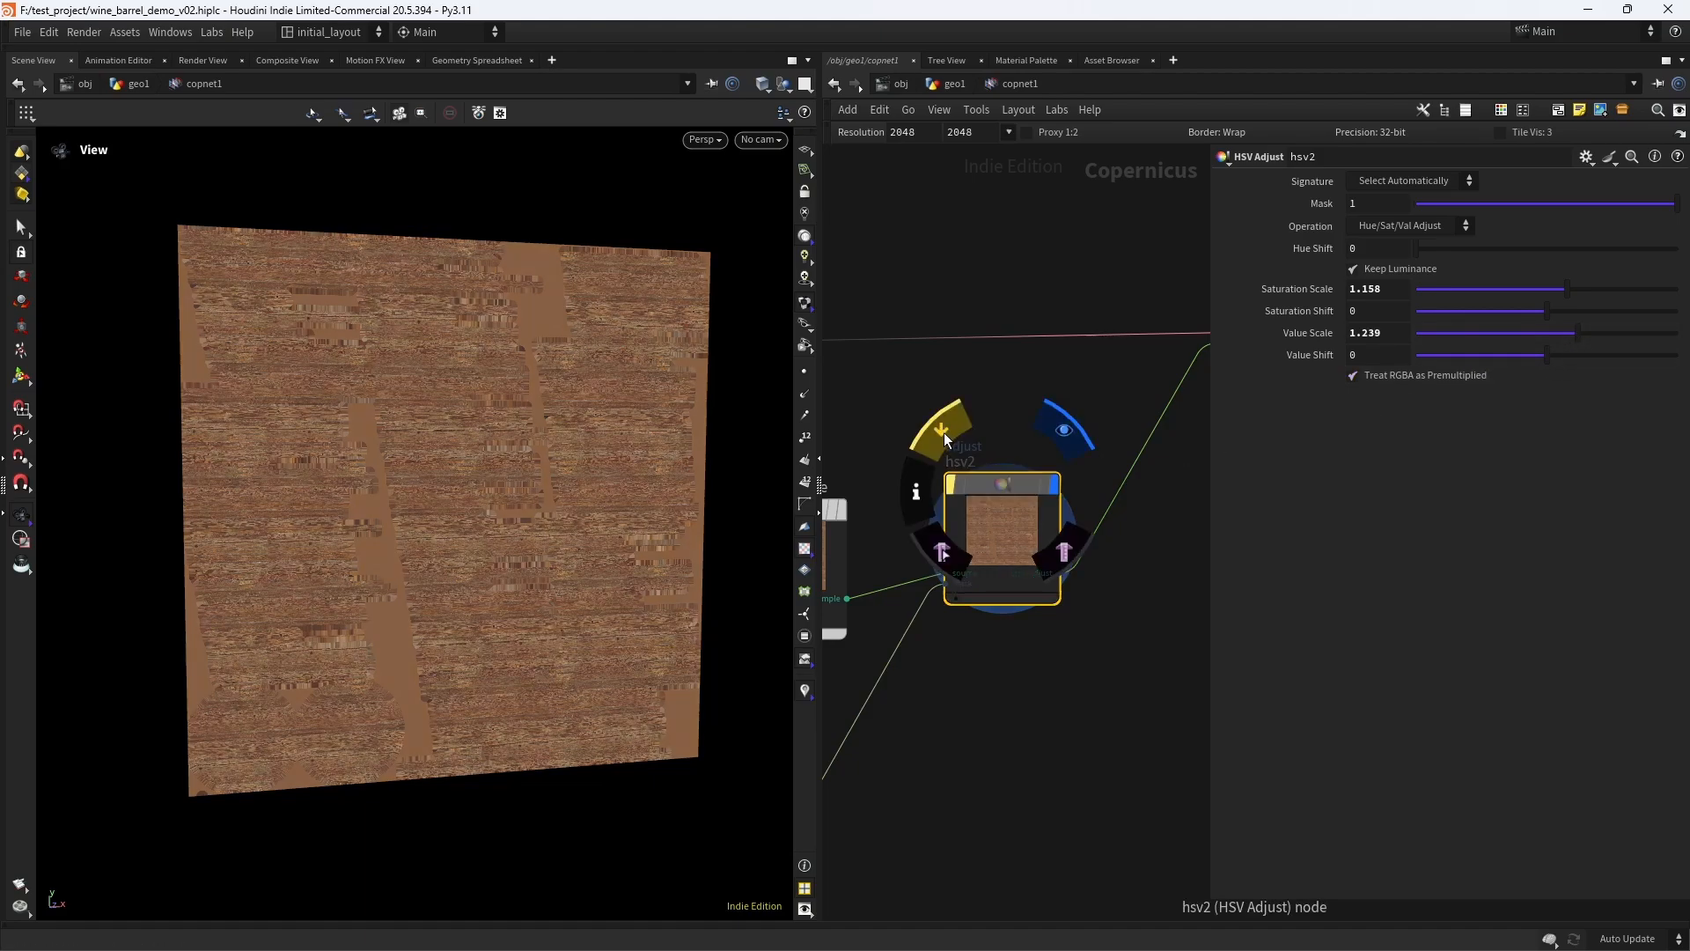
pyautogui.click(942, 432)
# - Duplicate the hsv2 node and place the copy between hsv2 and previewmaterial1
pyautogui.scroll(-3, 990, 463)
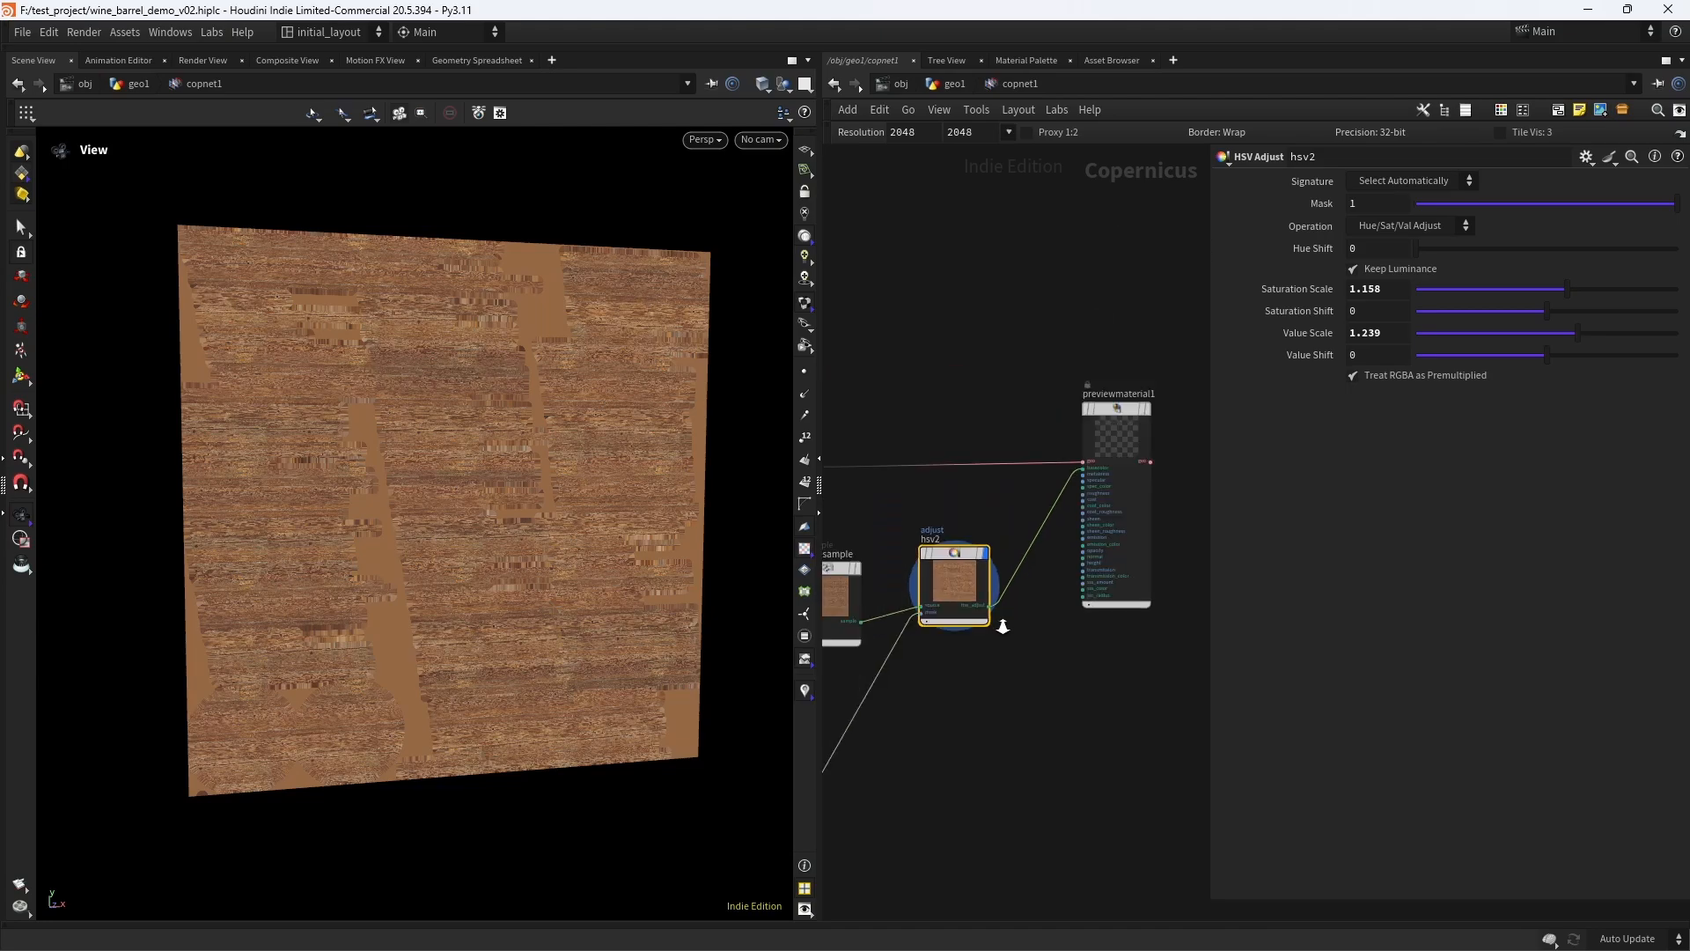
pyautogui.moveTo(1003, 626); pyautogui.dragTo(910, 622, button='middle')
pyautogui.moveTo(1009, 413); pyautogui.dragTo(1135, 407)
pyautogui.scroll(3, 929, 525)
pyautogui.moveTo(927, 523); pyautogui.dragTo(987, 482, button='middle')
pyautogui.scroll(2, 990, 499)
pyautogui.keyDown('alt'); pyautogui.moveTo(900, 515); pyautogui.dragTo(1140, 587); pyautogui.keyUp('alt')
pyautogui.moveTo(1039, 611); pyautogui.dragTo(970, 624, button='middle')
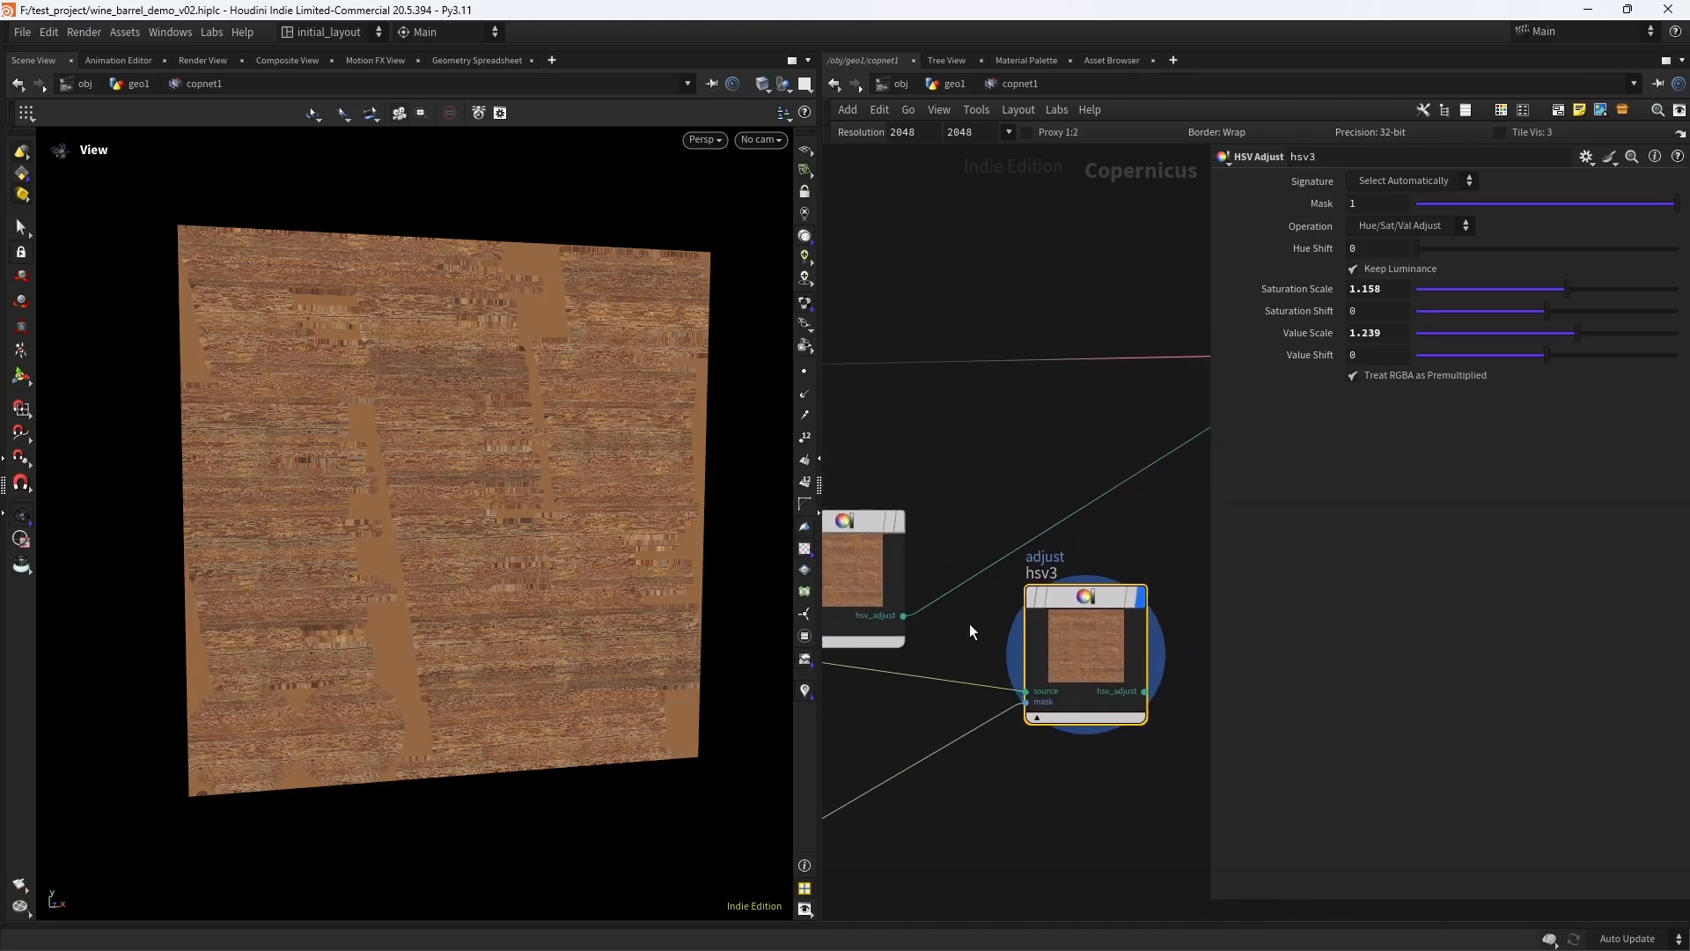
# - Feed hsv2's output into hsv3's source and connect hsv3's output to previewmaterial1's basecolor
pyautogui.moveTo(904, 615); pyautogui.dragTo(1026, 691)
pyautogui.moveTo(1026, 691); pyautogui.dragTo(891, 702, button='middle')
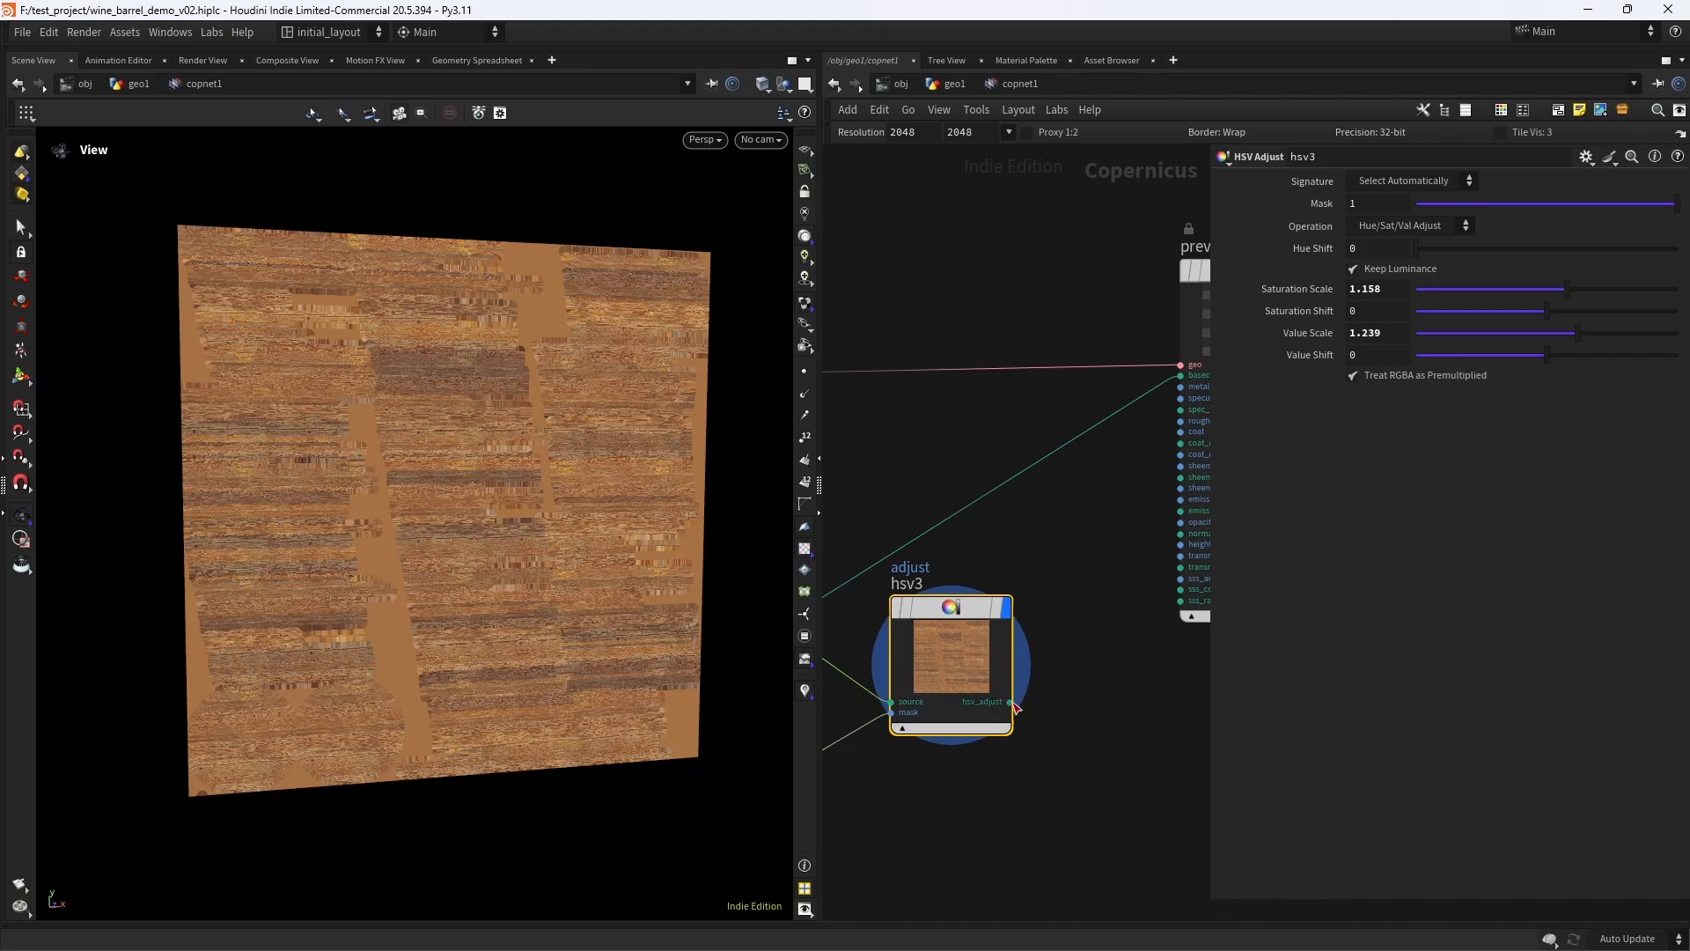
pyautogui.click(1011, 703)
pyautogui.click(1171, 377)
# - Duplicate the randommono1 node and place the copy beside it
pyautogui.moveTo(867, 563); pyautogui.dragTo(1197, 390, button='middle')
pyautogui.moveTo(916, 660); pyautogui.dragTo(1184, 424, button='middle')
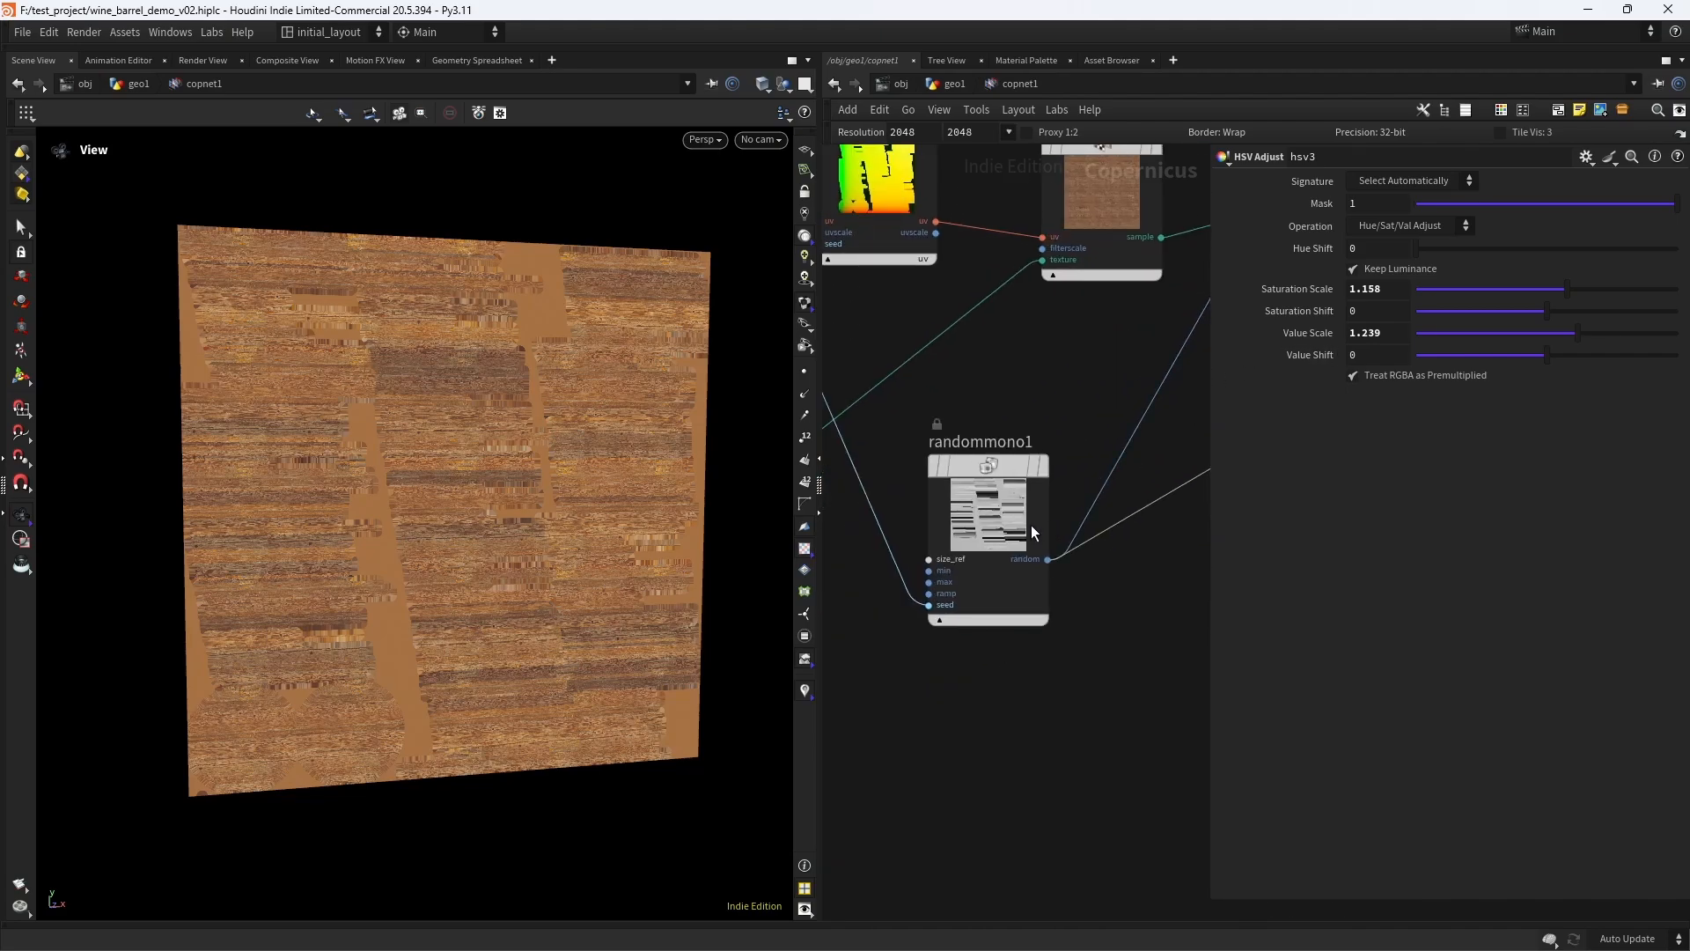
pyautogui.keyDown('alt'); pyautogui.moveTo(1032, 532); pyautogui.dragTo(1114, 621); pyautogui.keyUp('alt')
pyautogui.moveTo(968, 709); pyautogui.dragTo(833, 689, button='middle')
pyautogui.moveTo(971, 610); pyautogui.dragTo(1102, 568)
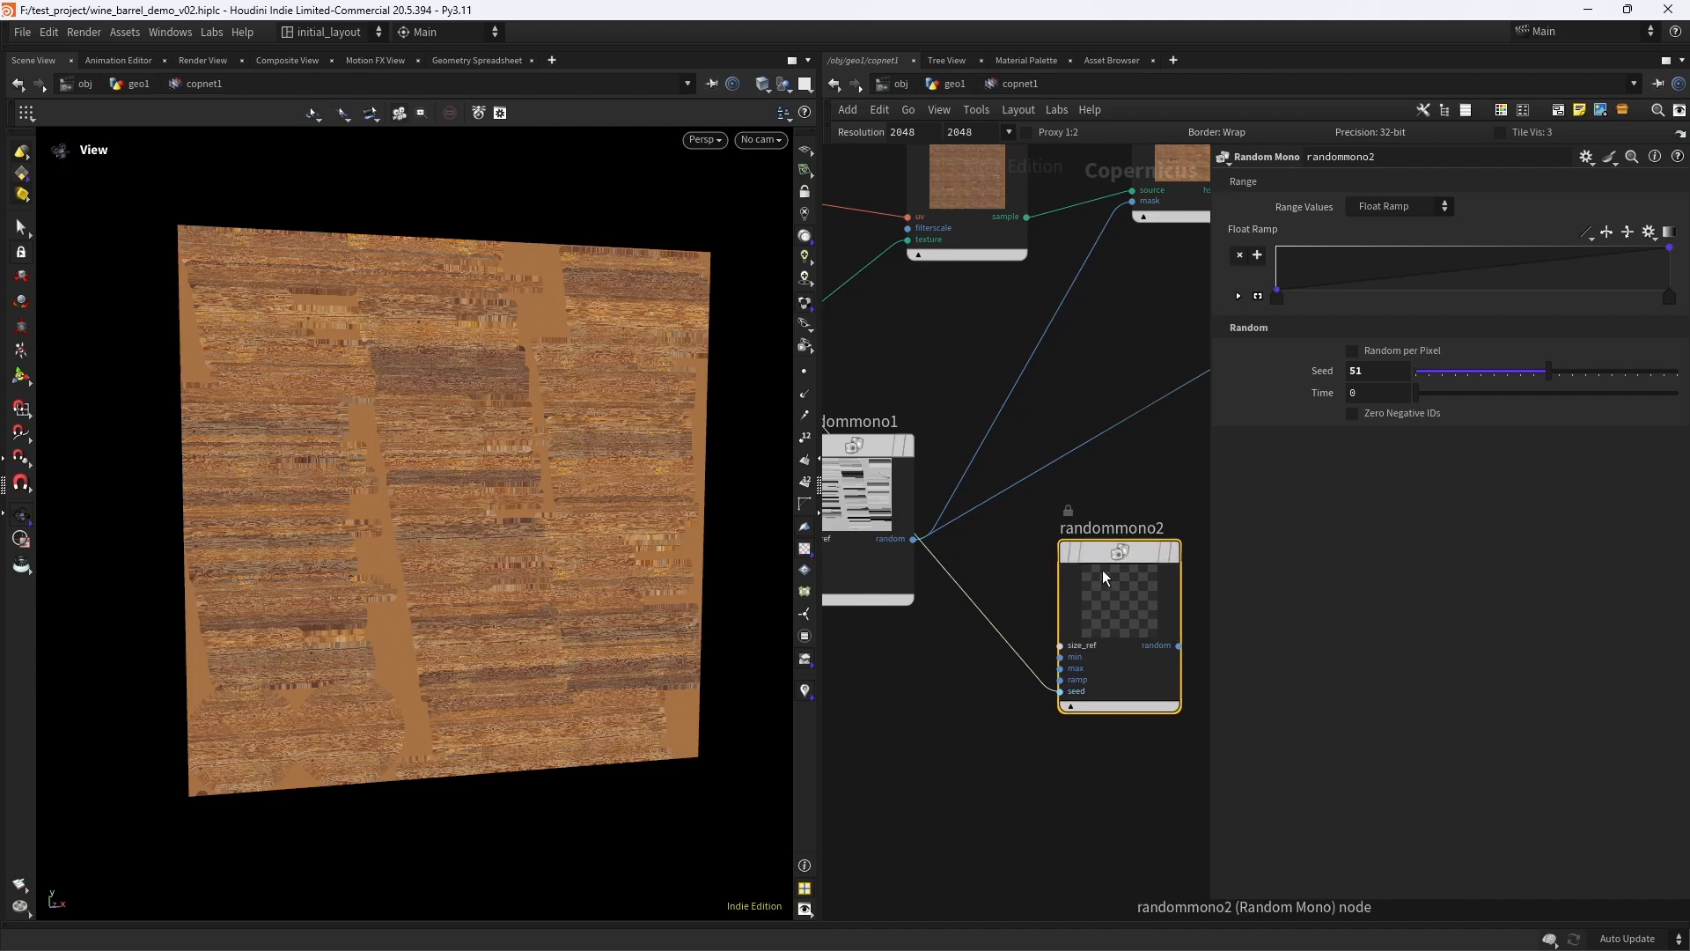
# - Display randommono2 and set its seed to 47
pyautogui.click(1174, 552)
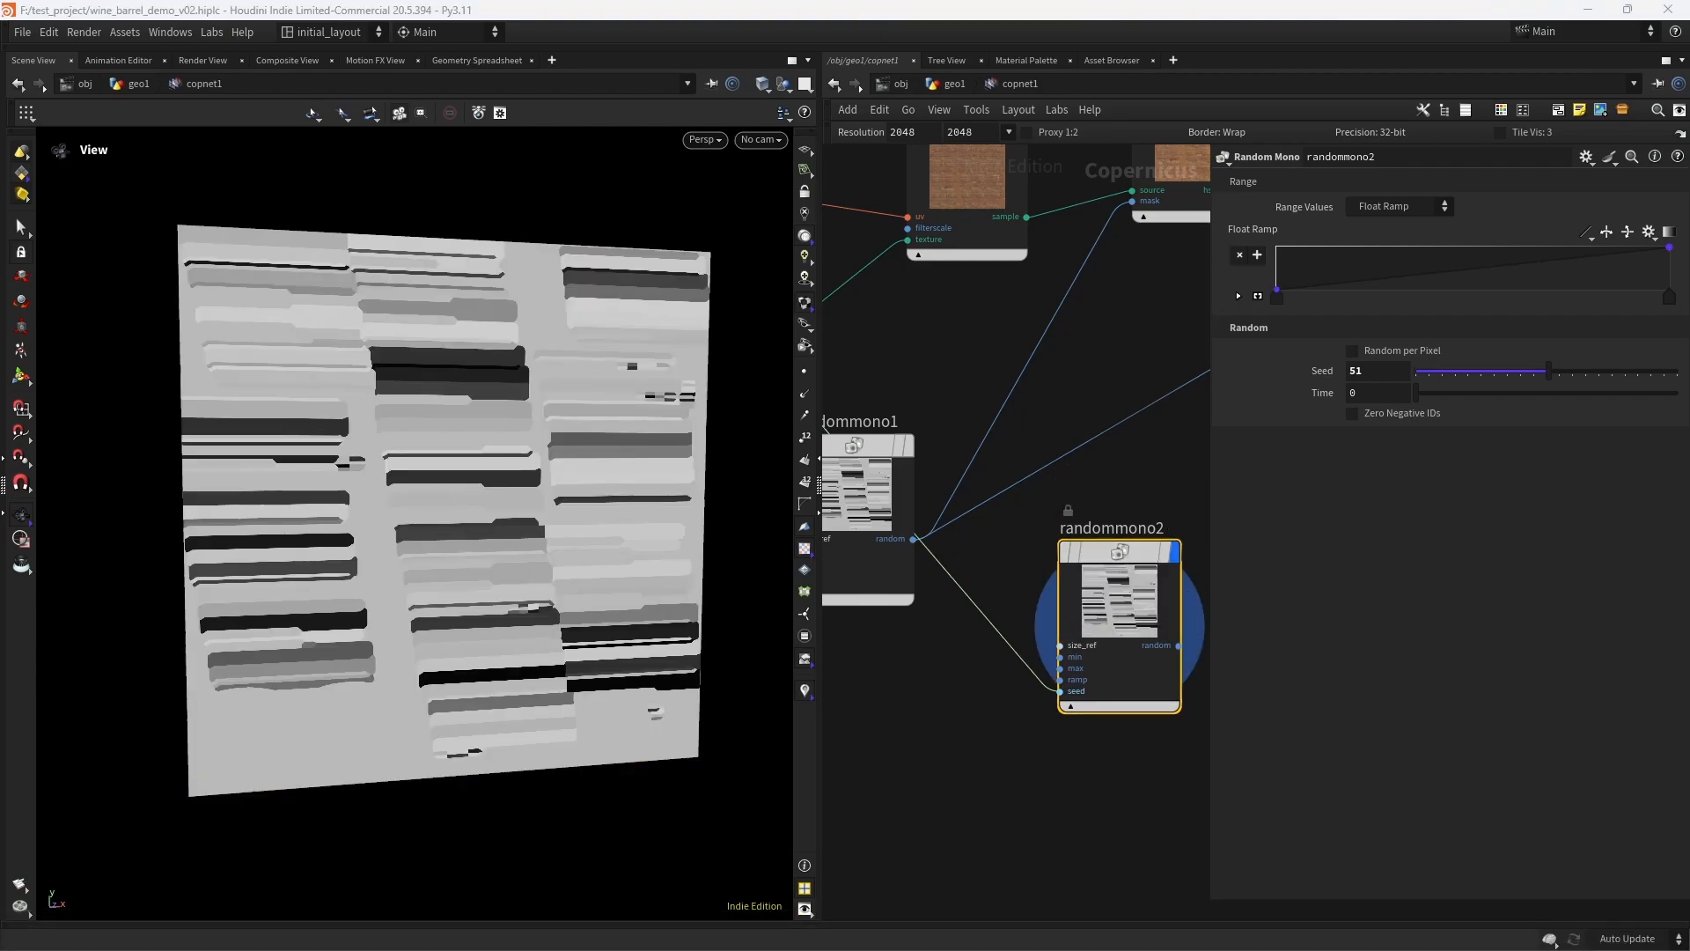
pyautogui.moveTo(1382, 372); pyautogui.dragTo(1164, 383)
pyautogui.write('47')
pyautogui.press('Return')
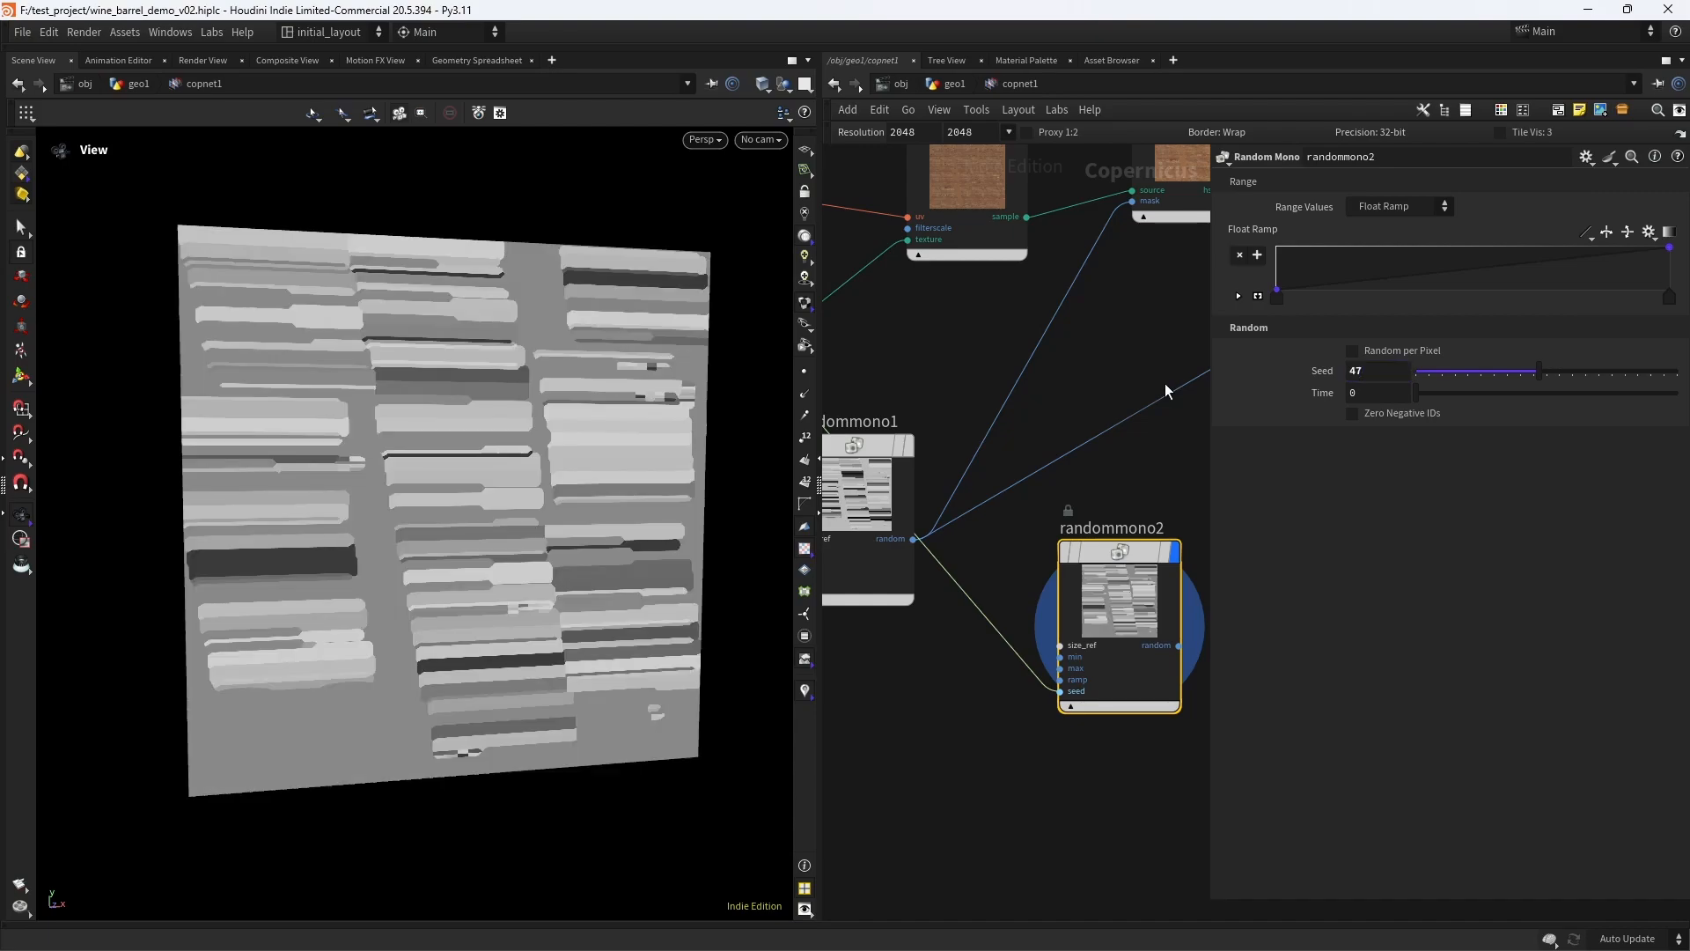
# - Connect randommono2's random output to the mask input of hsv3
pyautogui.scroll(-5, 1133, 486)
pyautogui.moveTo(1145, 482); pyautogui.dragTo(957, 543, button='middle')
pyautogui.scroll(5, 982, 547)
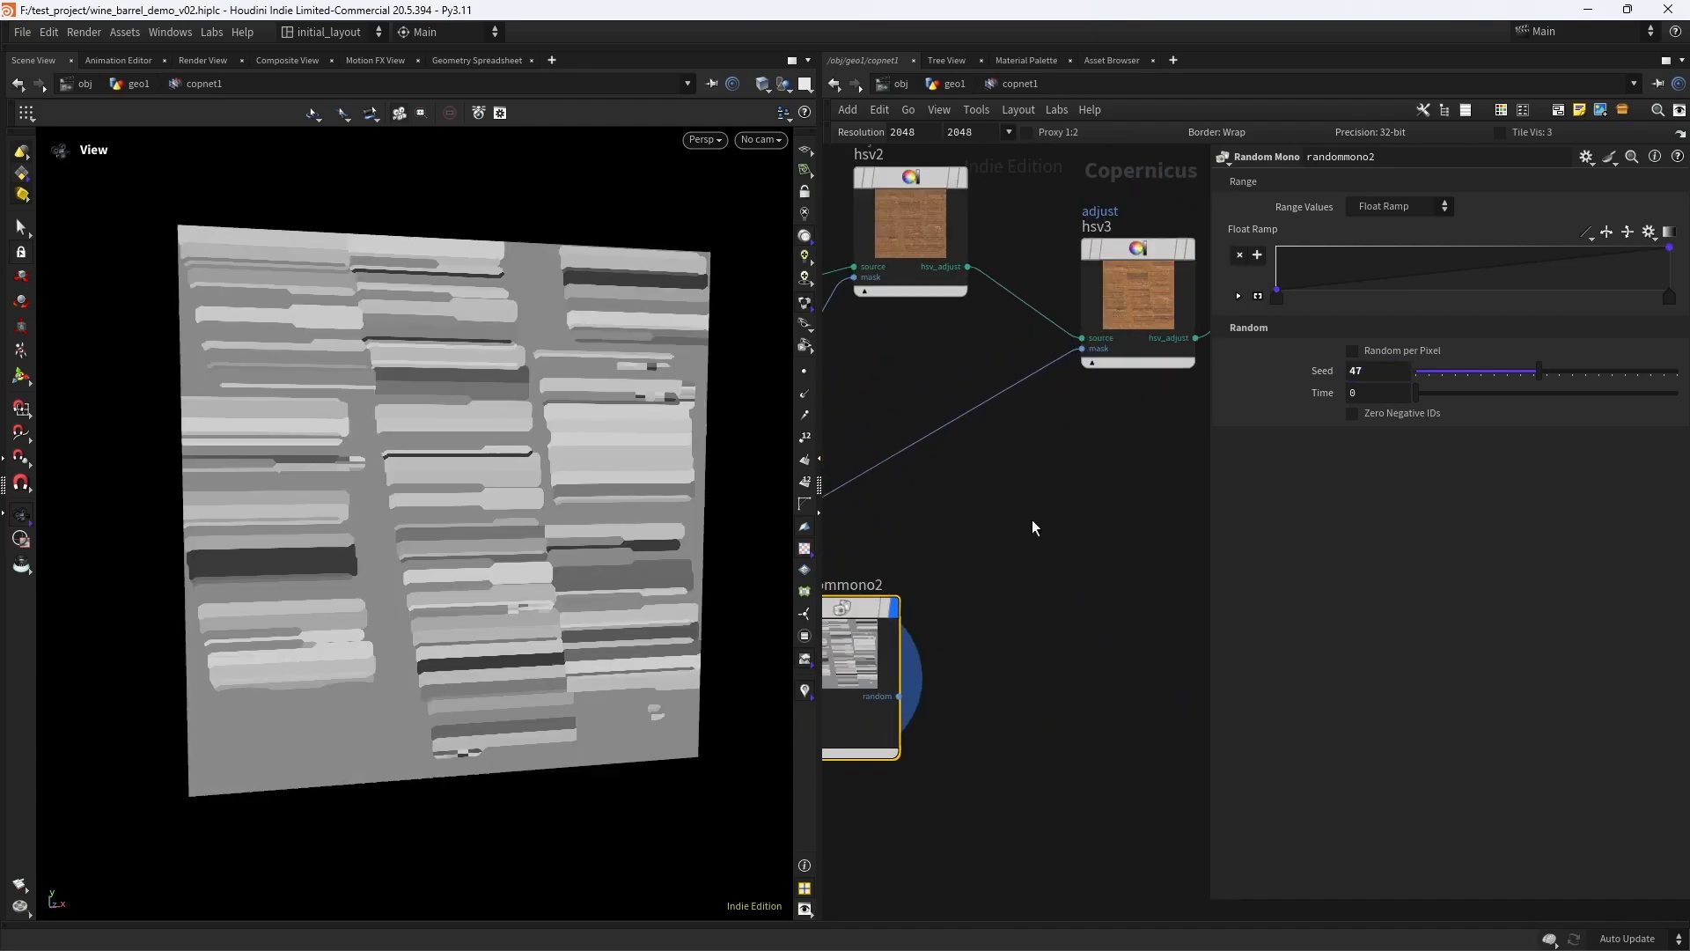
pyautogui.click(899, 696)
pyautogui.click(1077, 390)
# - Display previewmaterial1 and set hsv3's Value Scale to 0.586
pyautogui.moveTo(1112, 450); pyautogui.dragTo(856, 702, button='middle')
pyautogui.moveTo(1037, 233); pyautogui.dragTo(941, 319, button='middle')
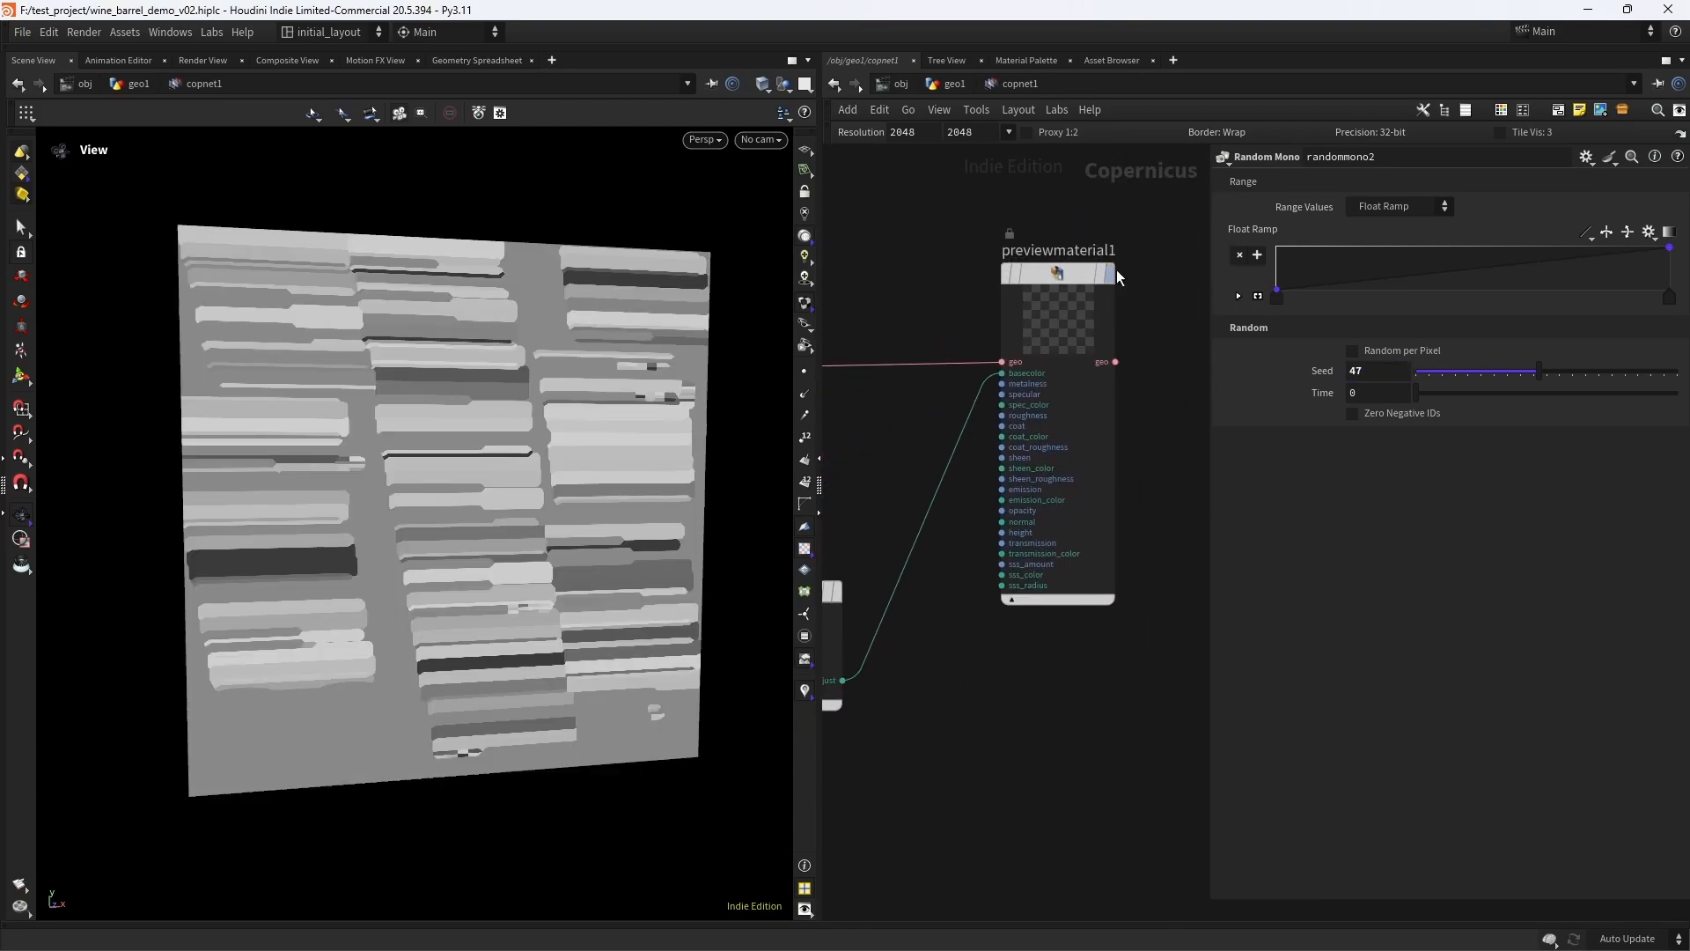
pyautogui.click(1113, 272)
pyautogui.scroll(4, 449, 531)
pyautogui.moveTo(939, 717); pyautogui.dragTo(1196, 516, button='middle')
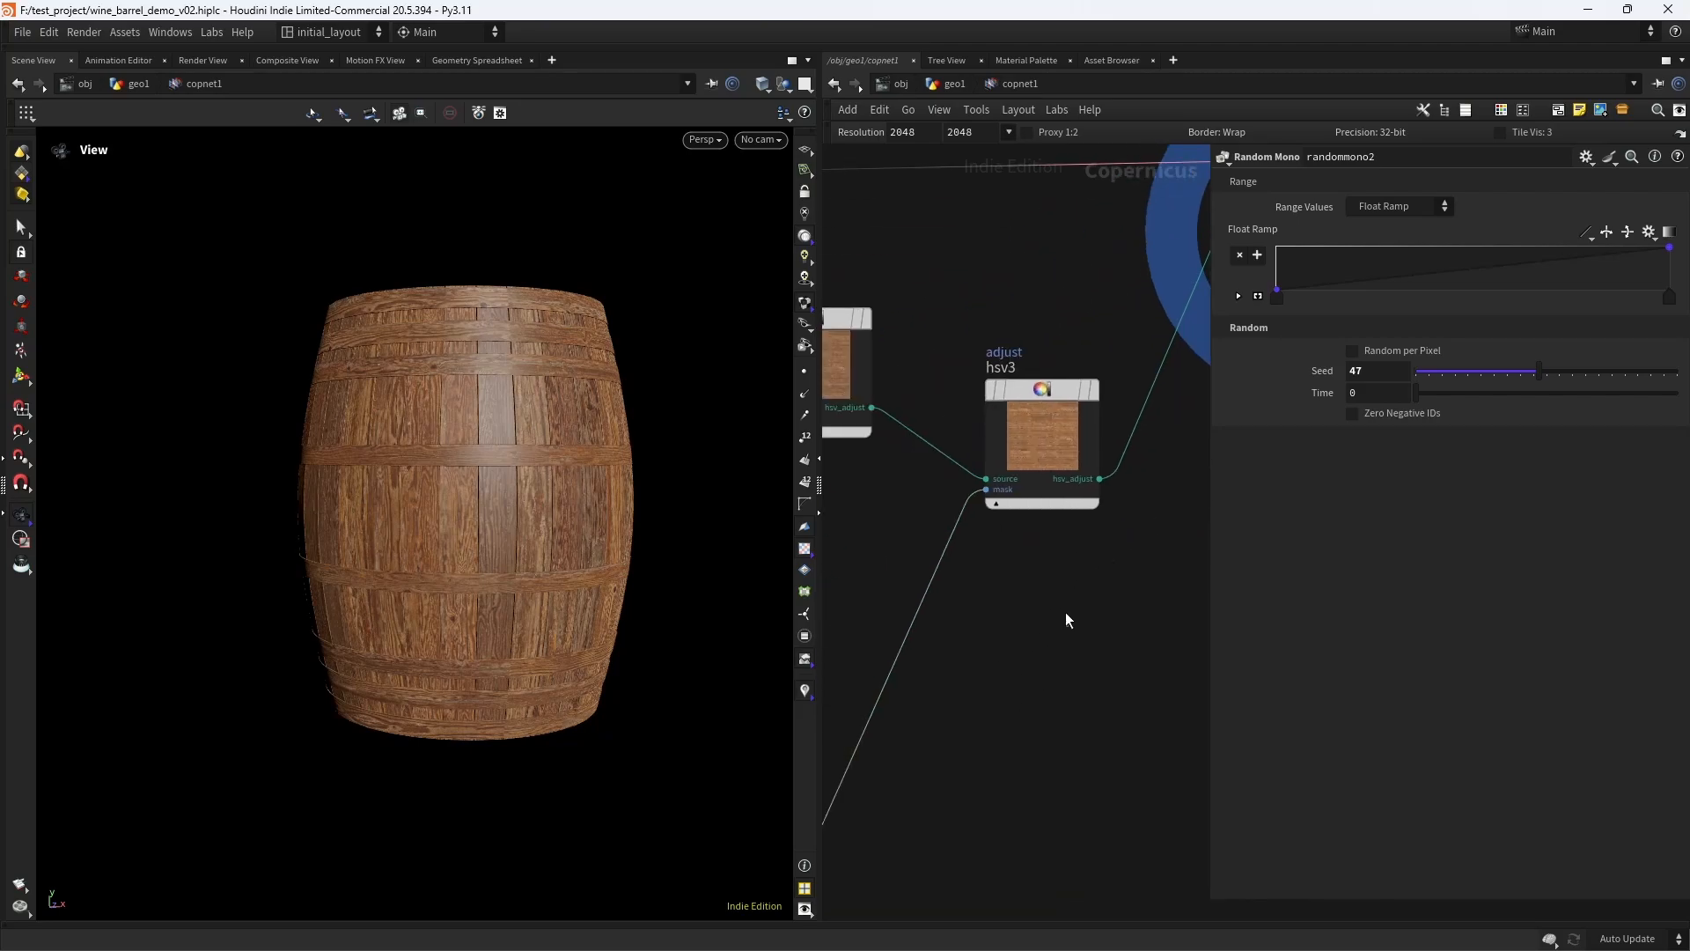
pyautogui.click(1037, 442)
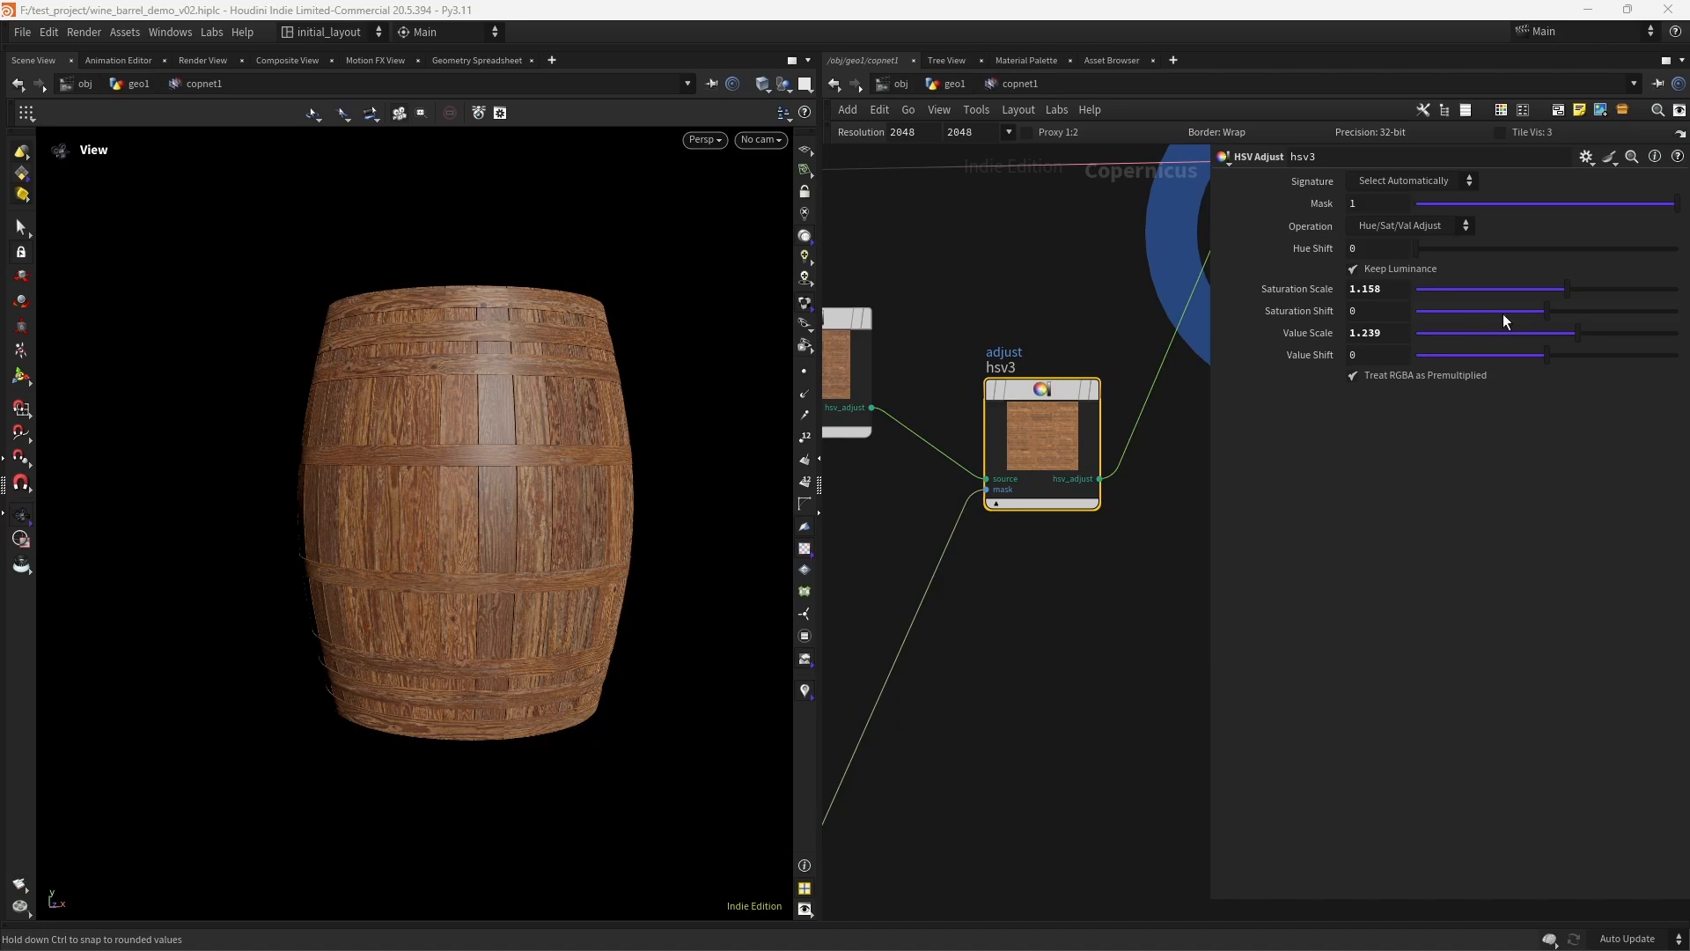
pyautogui.moveTo(1526, 333); pyautogui.dragTo(1492, 340)
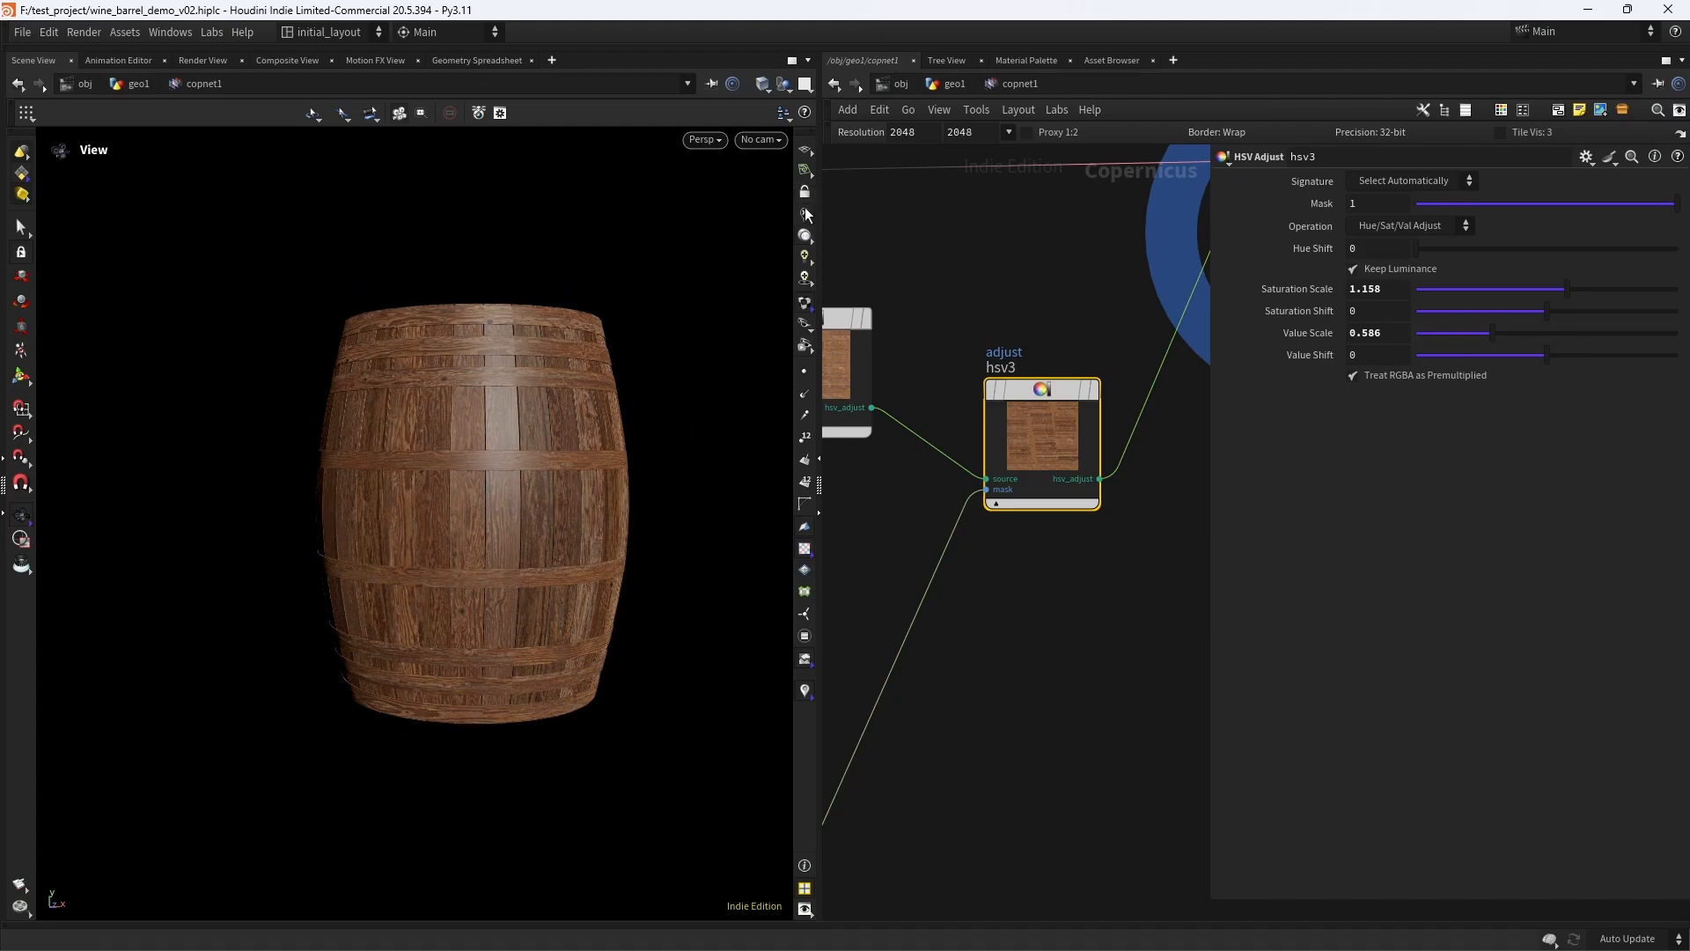
# - Compare the barrel's plank colours by bypassing hsv3, toggling hsv2's bypass, and re-enabling both nodes
pyautogui.scroll(2, 514, 519)
pyautogui.moveTo(514, 519); pyautogui.dragTo(549, 511)
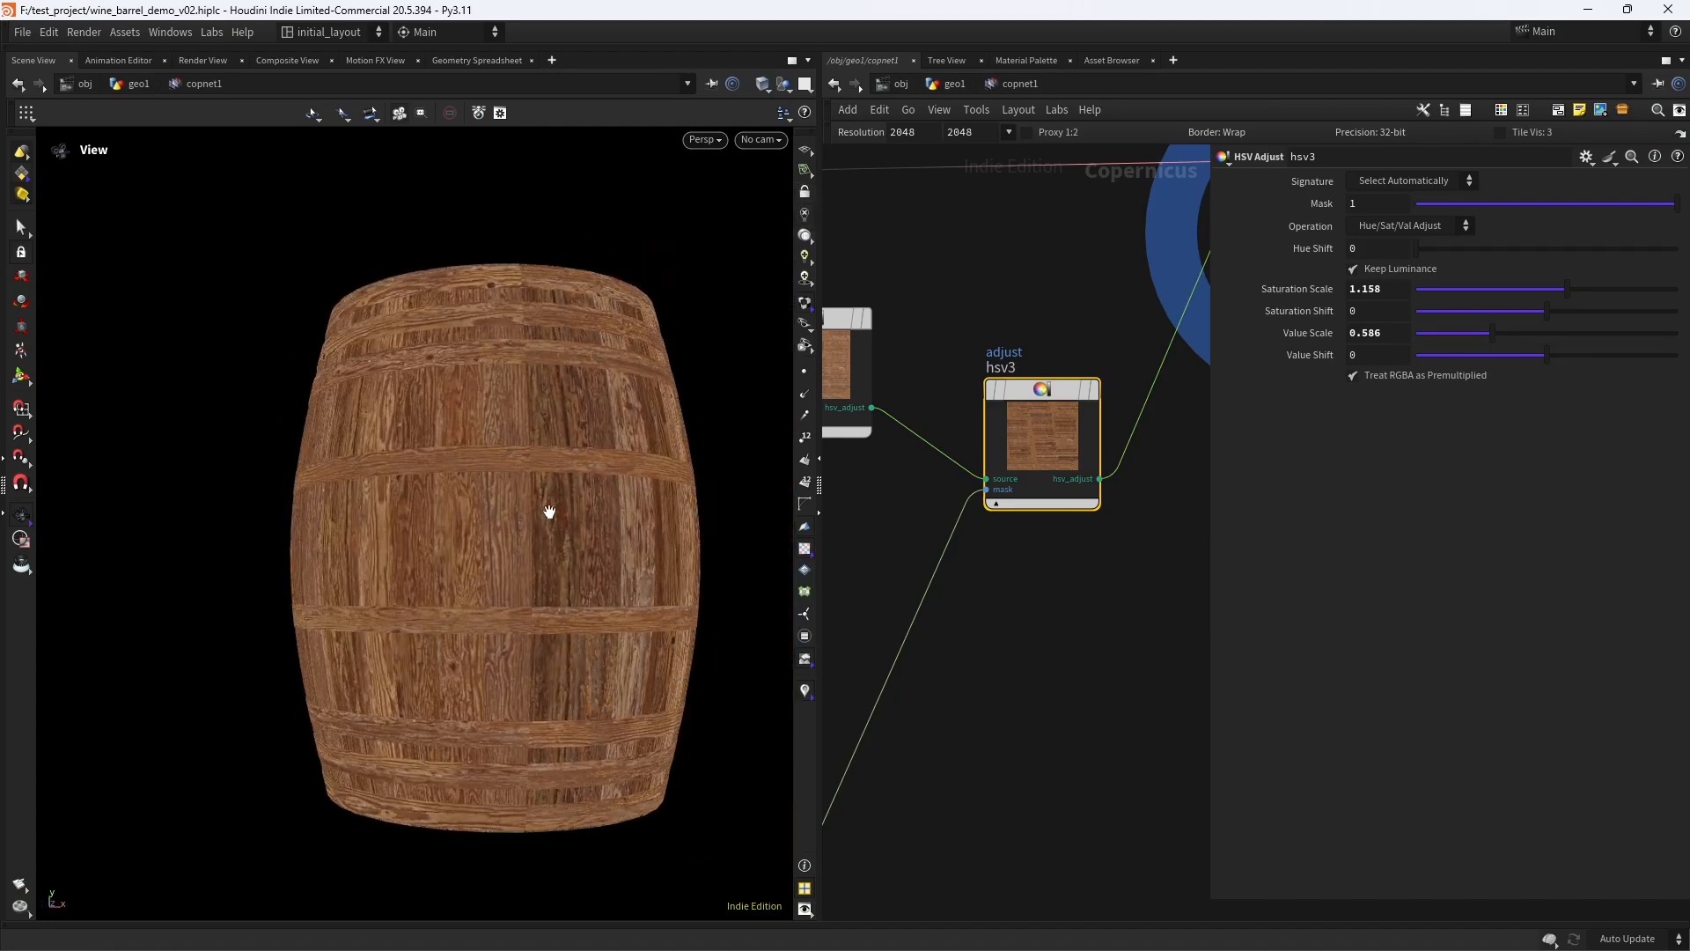
pyautogui.moveTo(1032, 504); pyautogui.dragTo(1063, 547, button='middle')
pyautogui.click(1020, 368)
pyautogui.moveTo(873, 524); pyautogui.dragTo(1049, 588, button='middle')
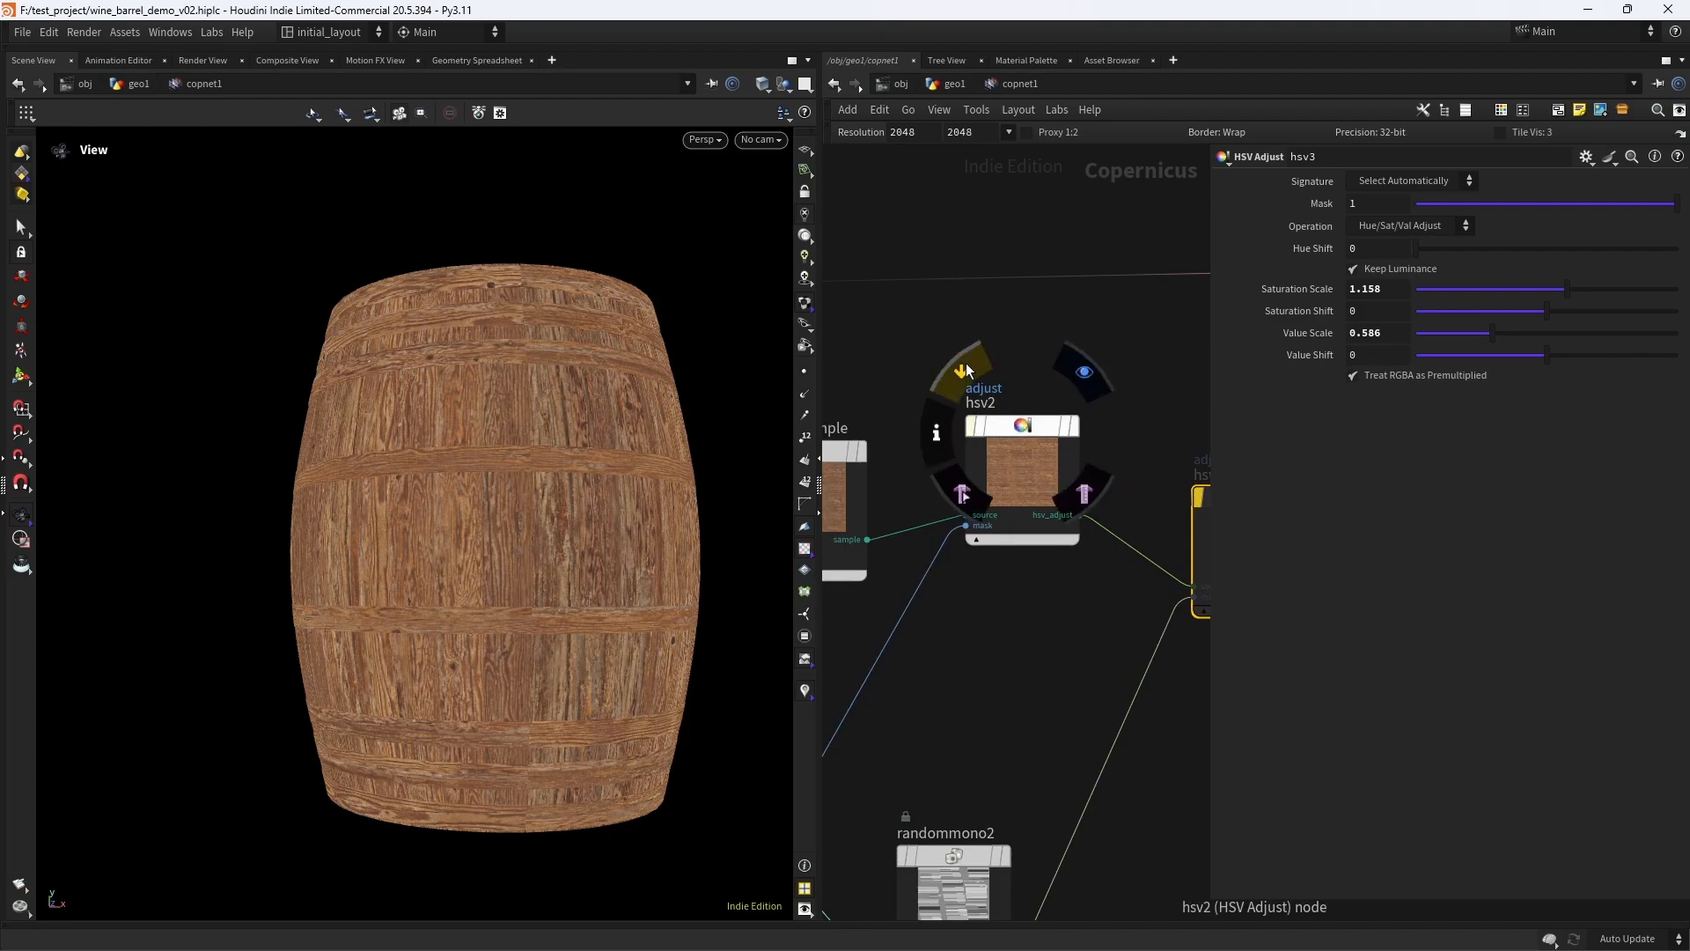
pyautogui.click(959, 364)
pyautogui.click(958, 364)
pyautogui.click(961, 364)
pyautogui.click(967, 368)
pyautogui.moveTo(980, 615); pyautogui.dragTo(786, 659, button='middle')
pyautogui.moveTo(953, 490); pyautogui.dragTo(874, 469, button='middle')
pyautogui.moveTo(958, 516)
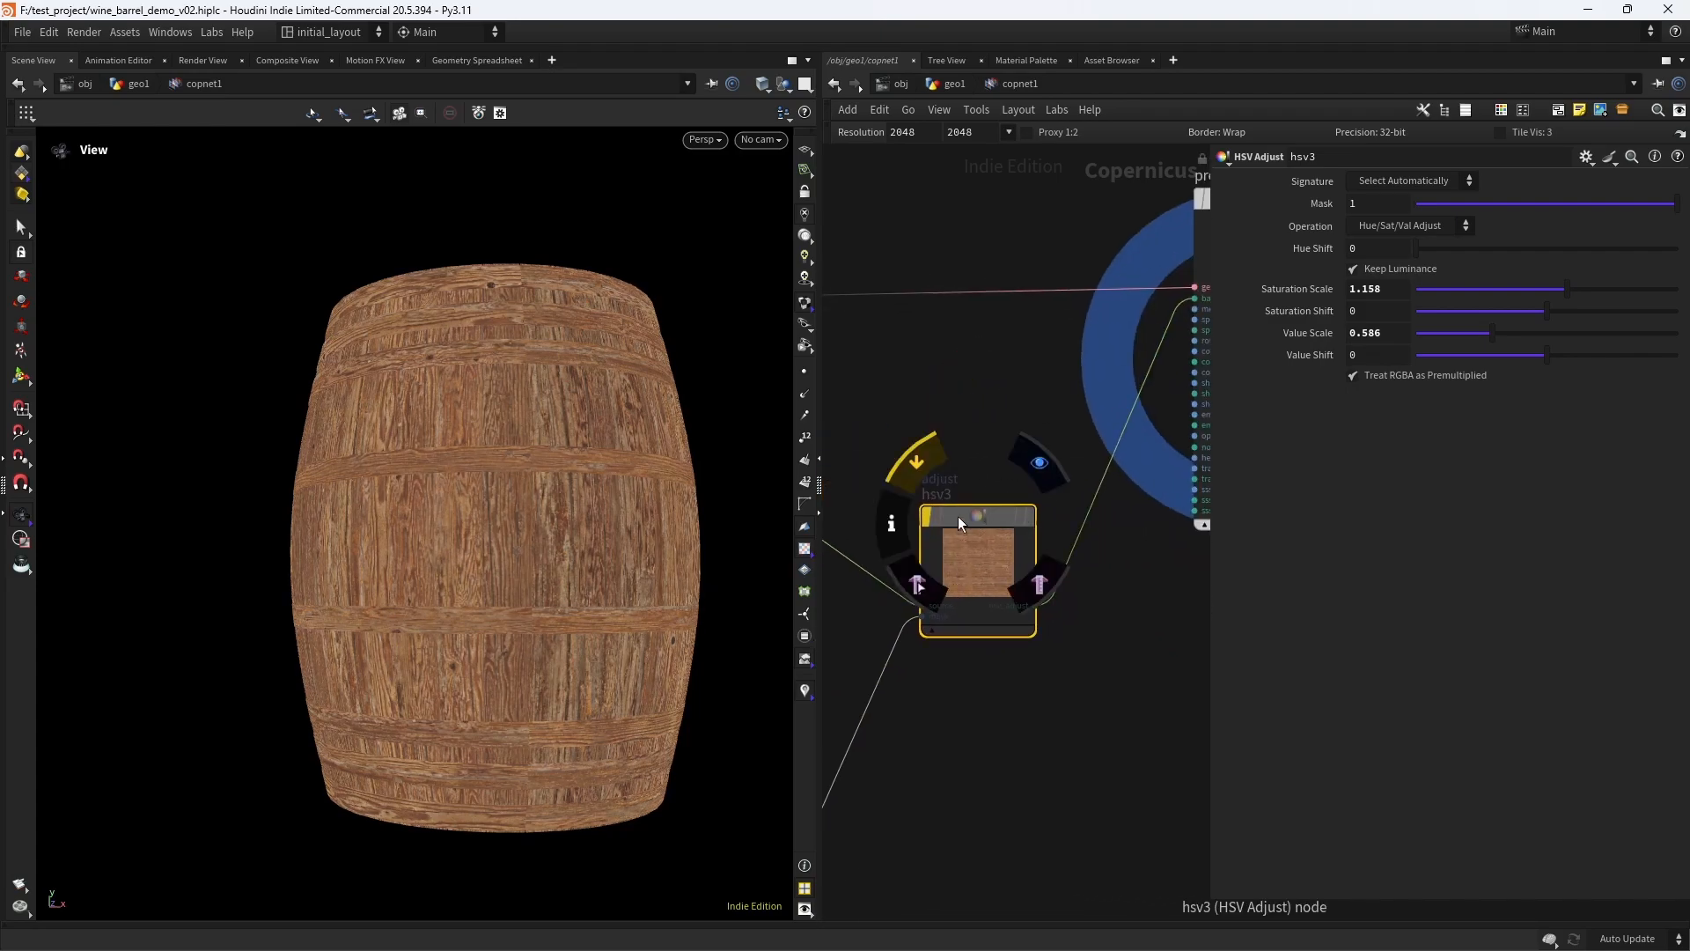
pyautogui.click(932, 456)
# - Display randommono2 and examine its per-plank mask values
pyautogui.scroll(-1, 530, 580)
pyautogui.moveTo(532, 580)
pyautogui.mouseDown()
pyautogui.moveTo(569, 579)
pyautogui.moveTo(518, 560)
pyautogui.mouseUp()
pyautogui.scroll(-4, 893, 764)
pyautogui.moveTo(882, 798); pyautogui.dragTo(1047, 636, button='middle')
pyautogui.click(990, 623)
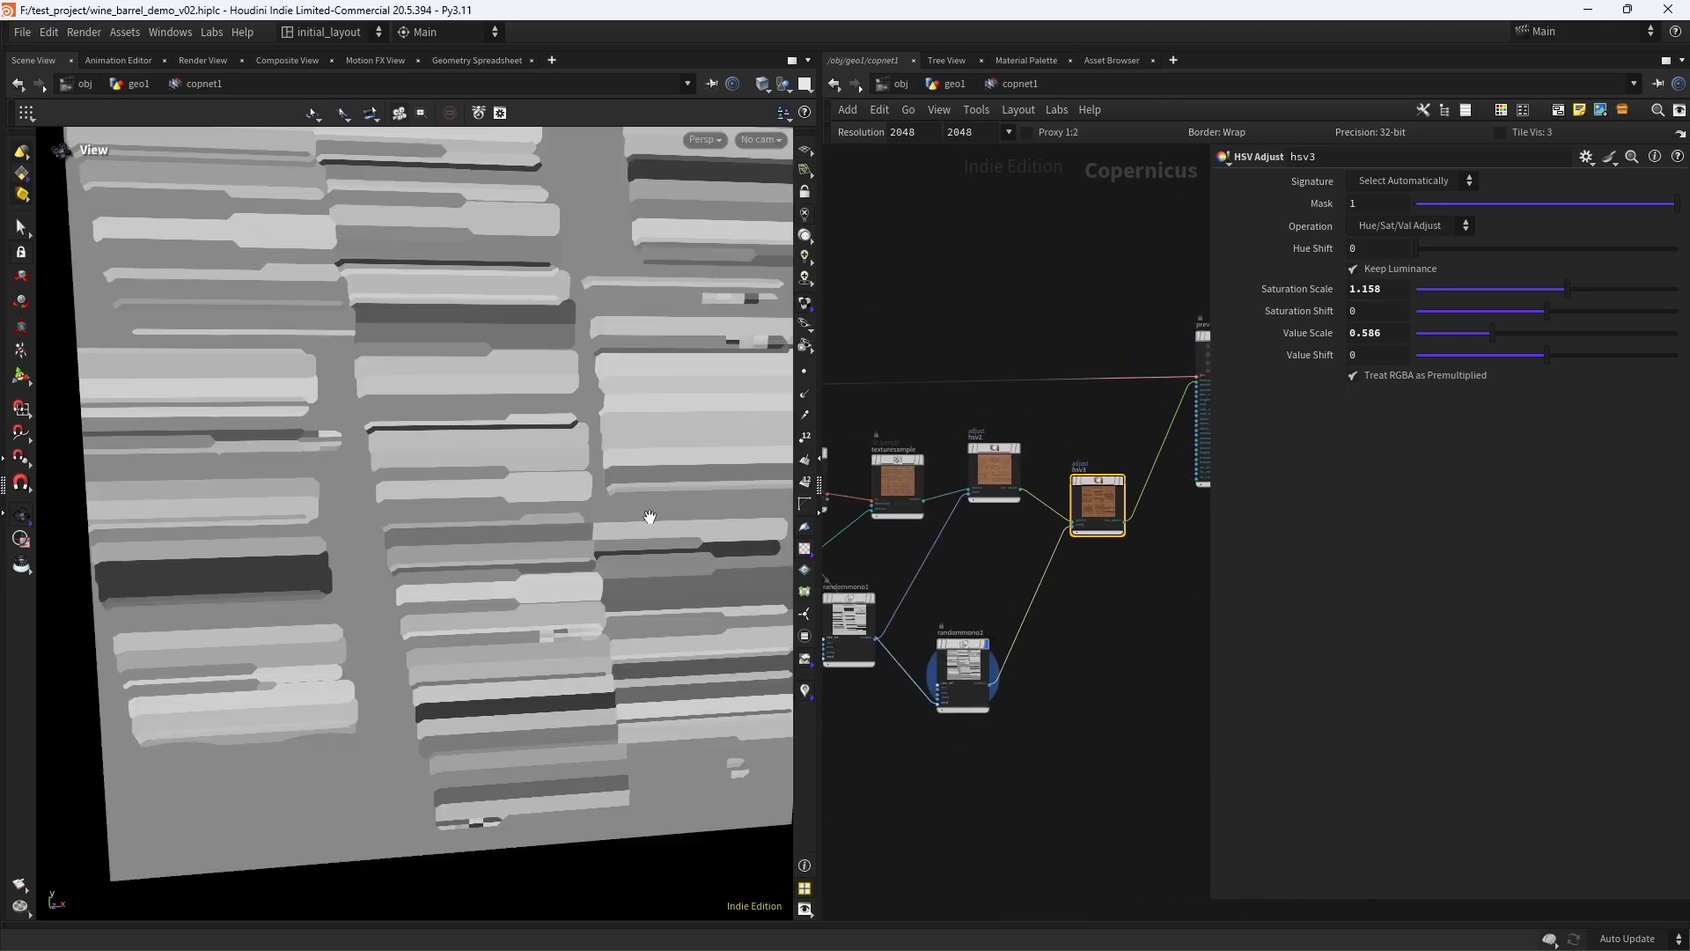
pyautogui.scroll(-4, 649, 517)
pyautogui.moveTo(608, 694); pyautogui.dragTo(470, 570)
pyautogui.moveTo(470, 570); pyautogui.dragTo(668, 510, button='right')
pyautogui.moveTo(668, 509); pyautogui.dragTo(626, 544, button='middle')
# - Display previewmaterial1 again to show the textured barrel
pyautogui.moveTo(1002, 550); pyautogui.dragTo(897, 609, button='middle')
pyautogui.click(1016, 538)
pyautogui.click(1139, 392)
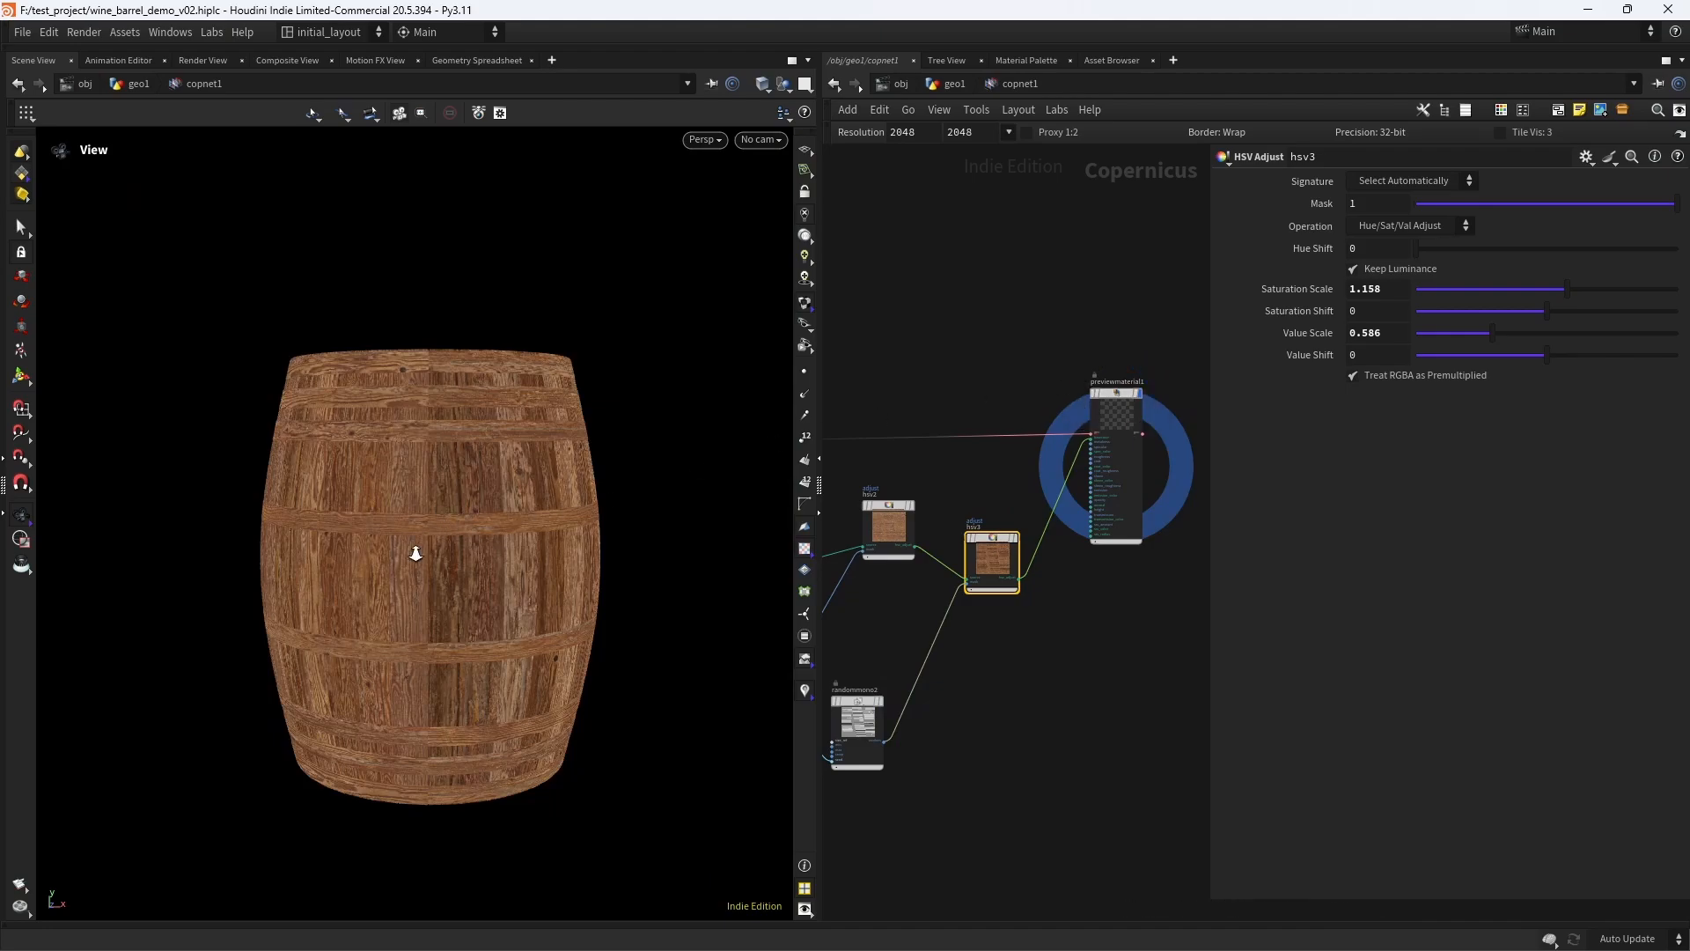
# - Switch the viewport to lit shading for the textured barrel and save the scene
pyautogui.scroll(2, 414, 554)
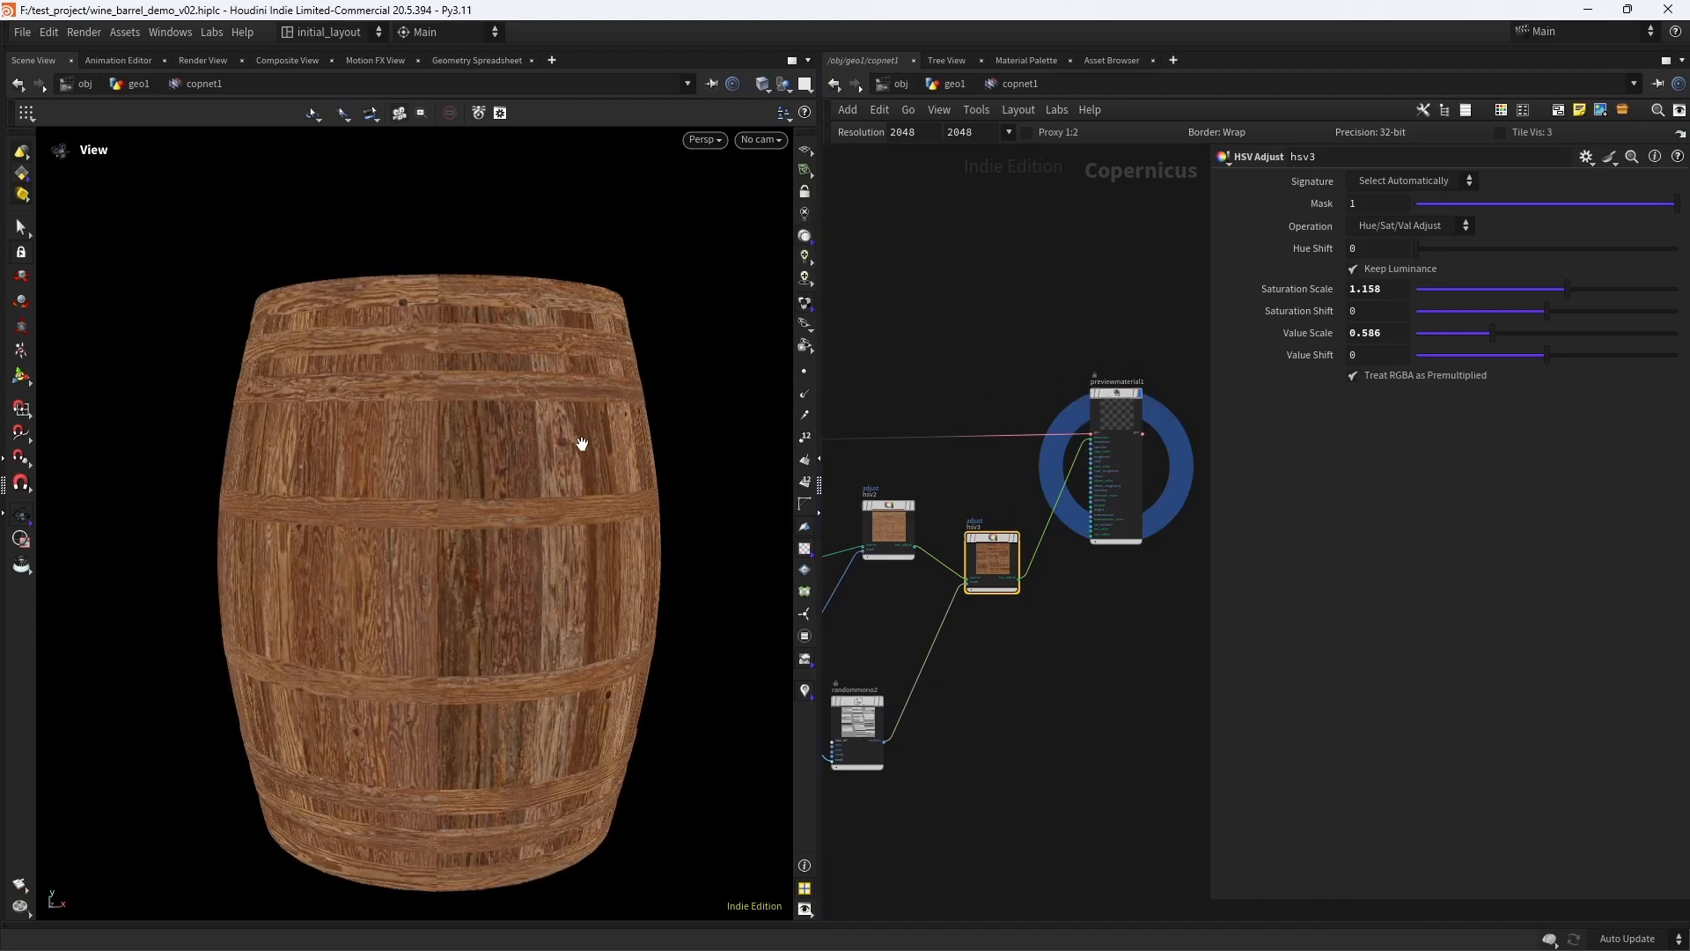
pyautogui.hotkey('shift', 'w')
pyautogui.hotkey('shift', 'w')
pyautogui.moveTo(605, 530); pyautogui.dragTo(539, 575, button='right')
pyautogui.moveTo(539, 575); pyautogui.dragTo(582, 532)
pyautogui.hotkey('ctrl', 's')
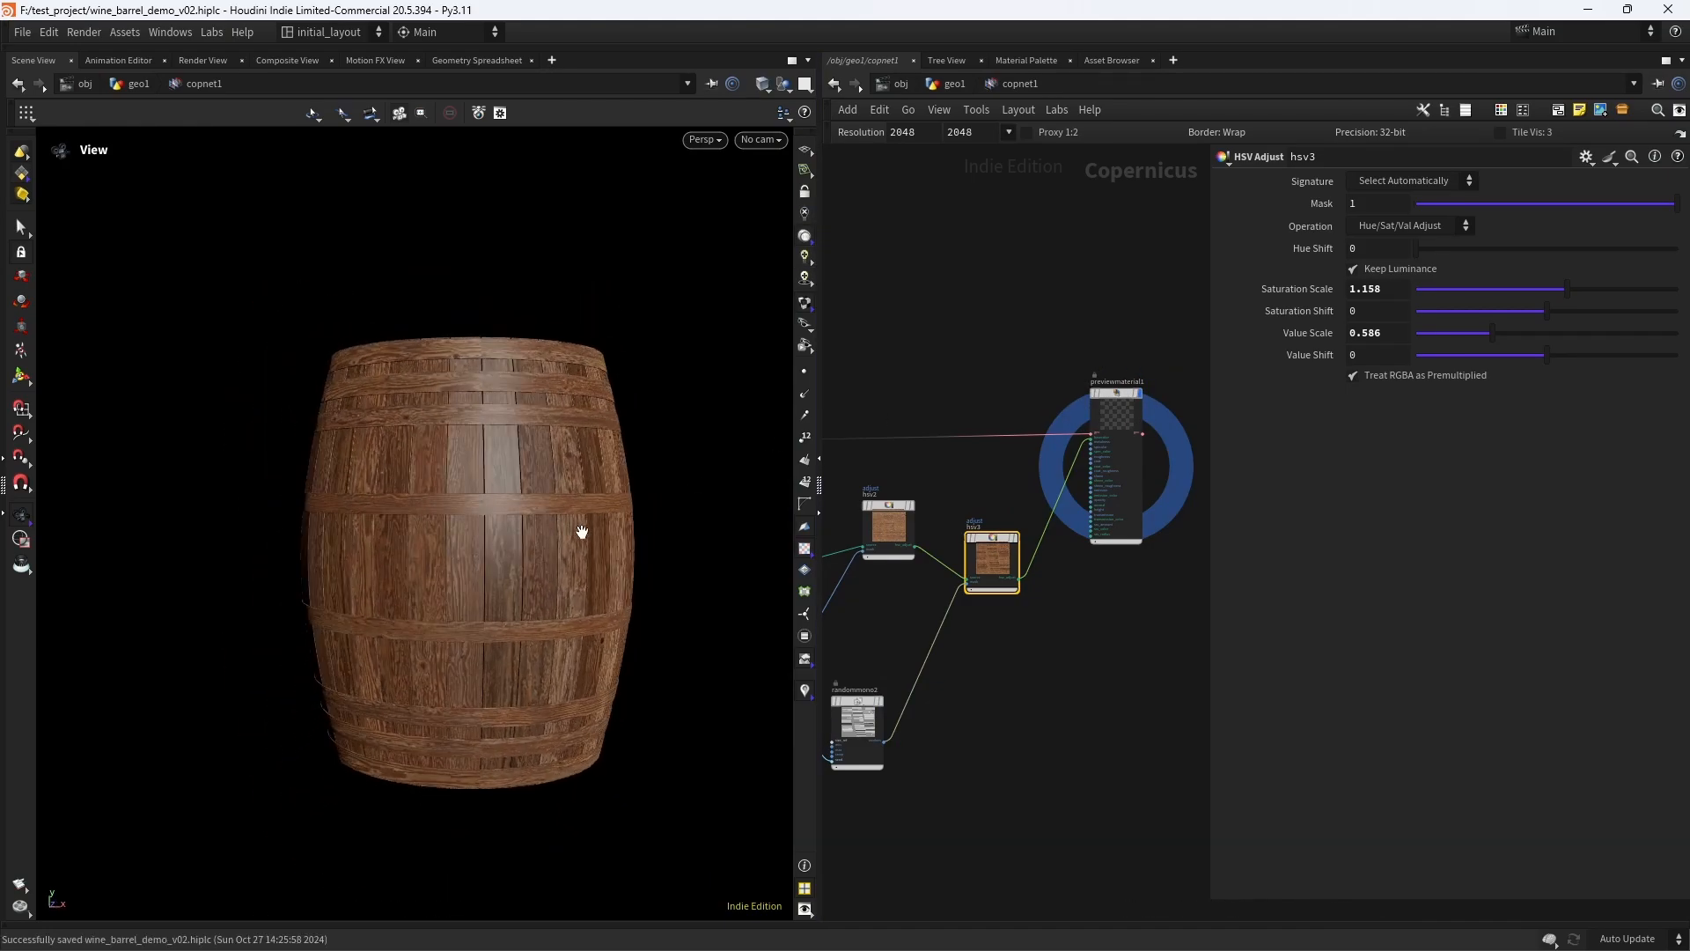
# - Examine the lit barrel's planks and hoops up close and from several angles
pyautogui.scroll(3, 1041, 694)
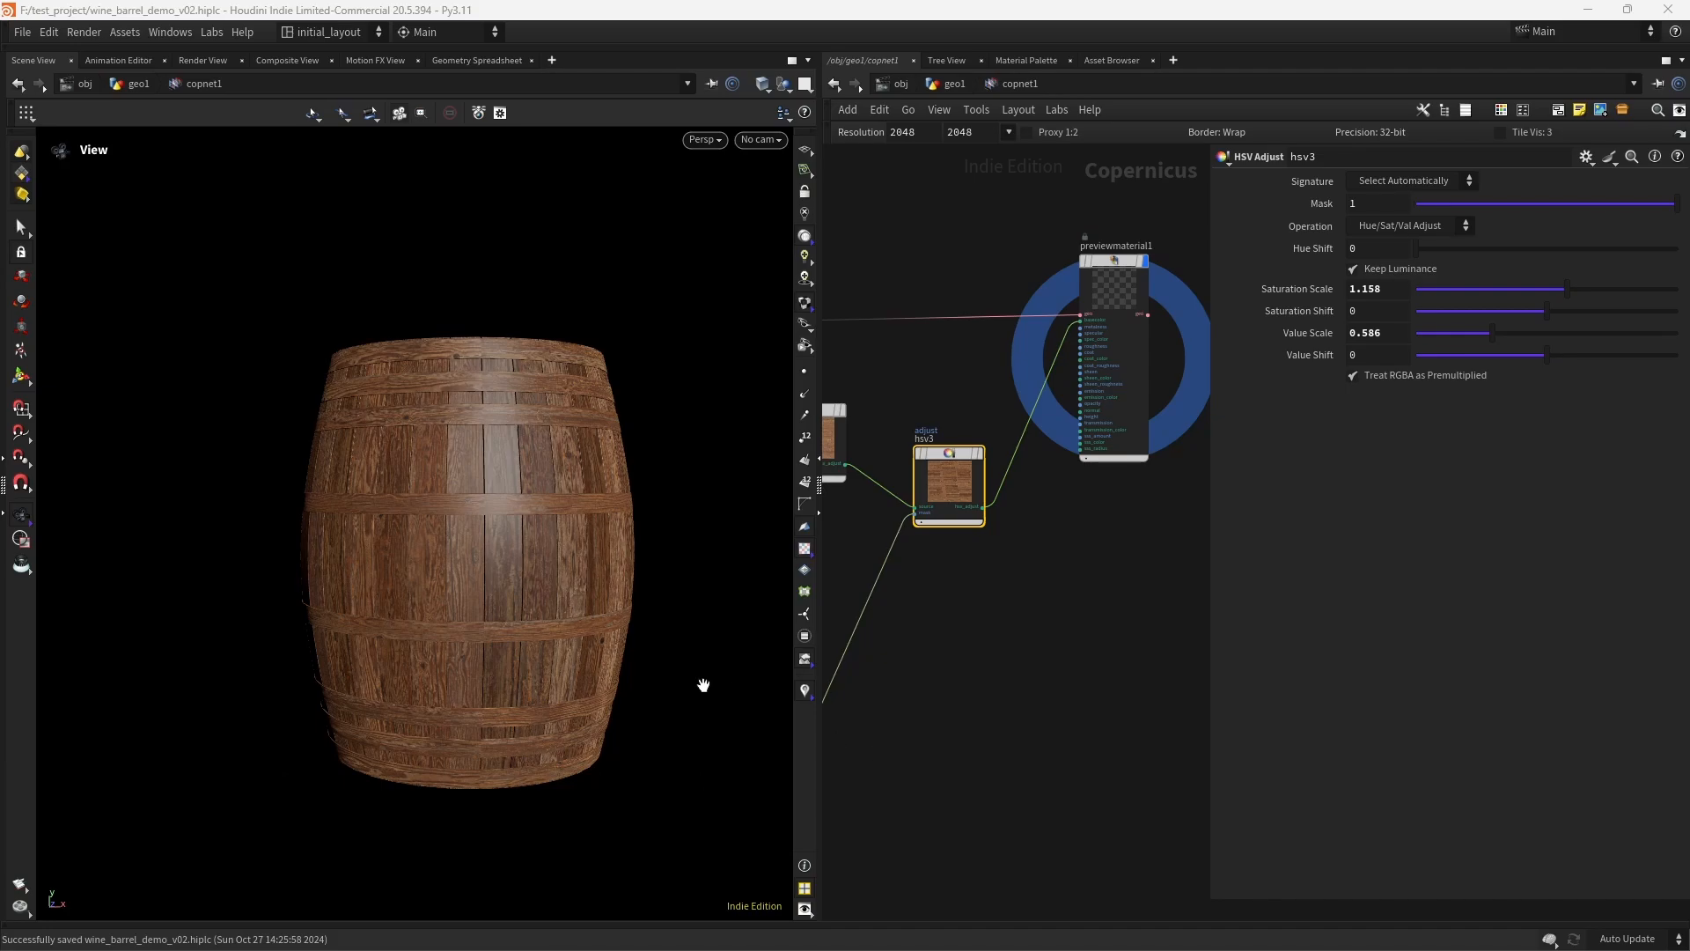
pyautogui.moveTo(676, 484); pyautogui.dragTo(607, 530)
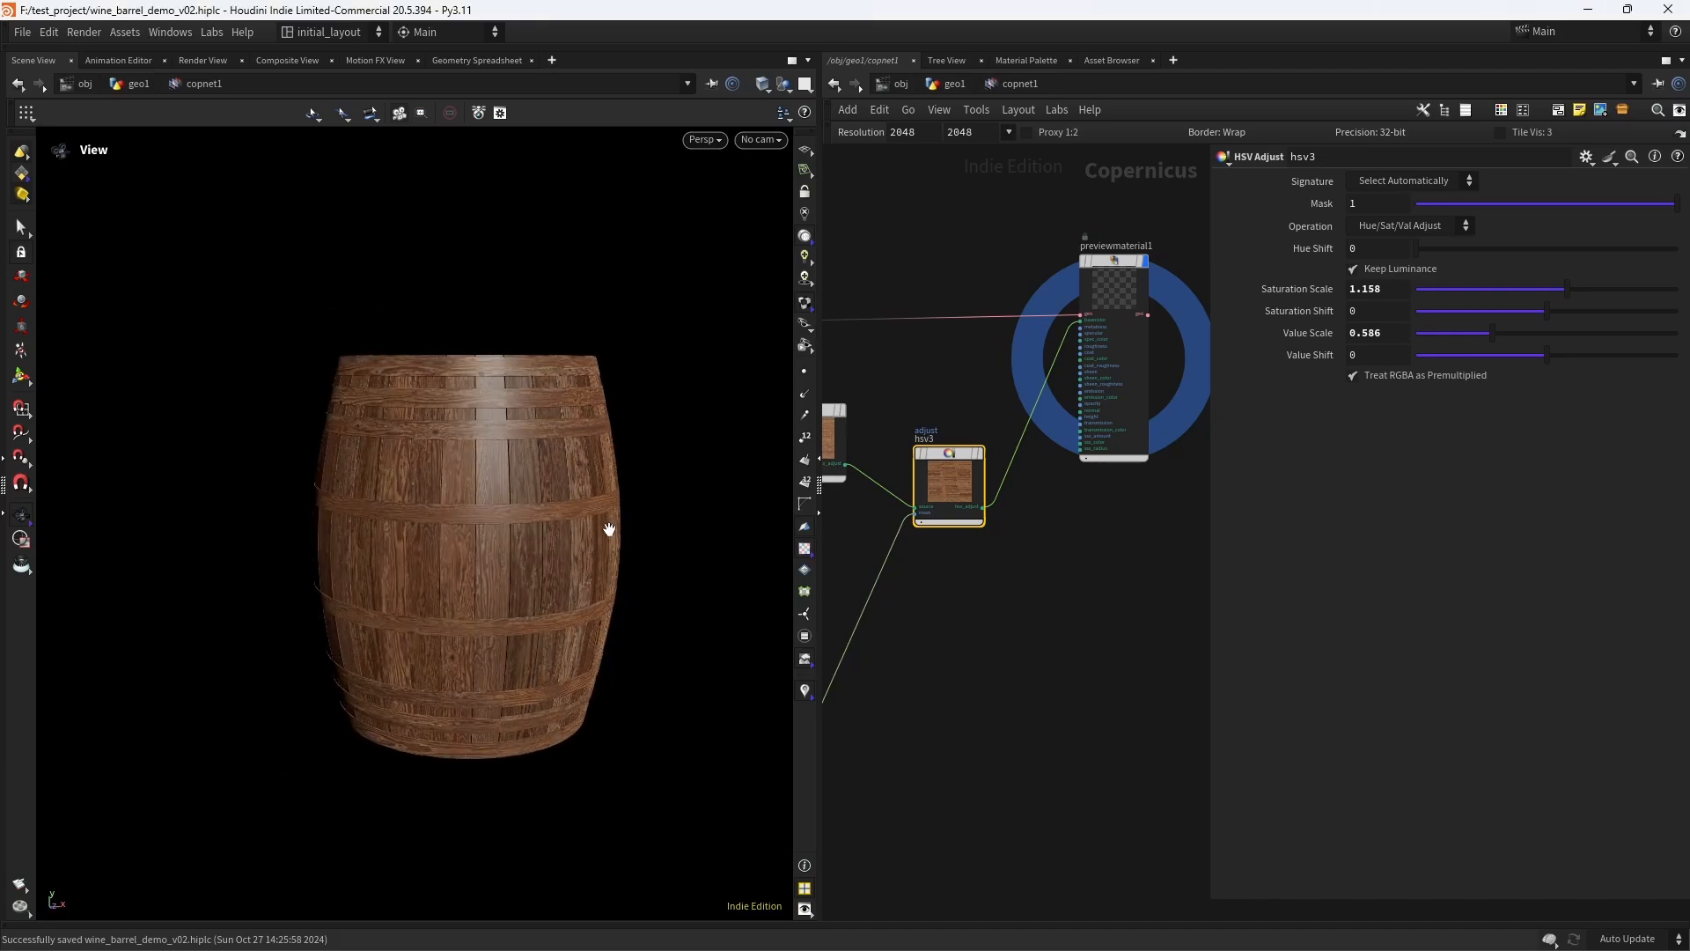
pyautogui.scroll(3, 585, 492)
pyautogui.scroll(-3, 551, 555)
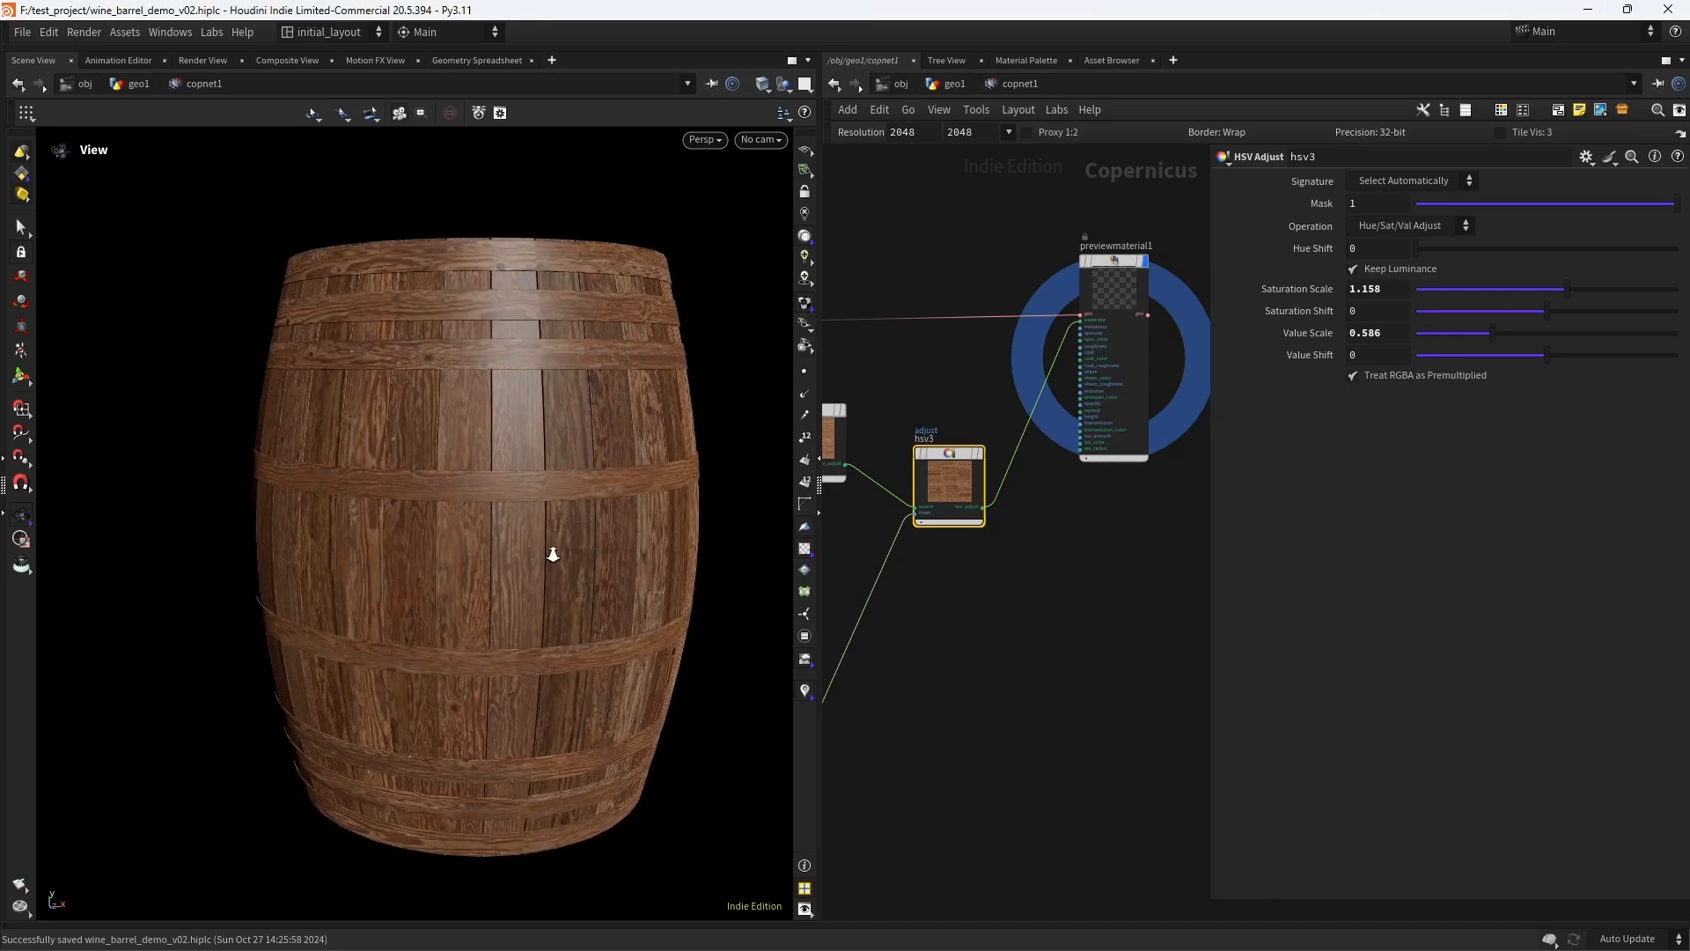
pyautogui.scroll(4, 520, 568)
pyautogui.moveTo(559, 568); pyautogui.dragTo(493, 579, button='middle')
pyautogui.scroll(-2, 529, 579)
pyautogui.scroll(-5, 1034, 595)
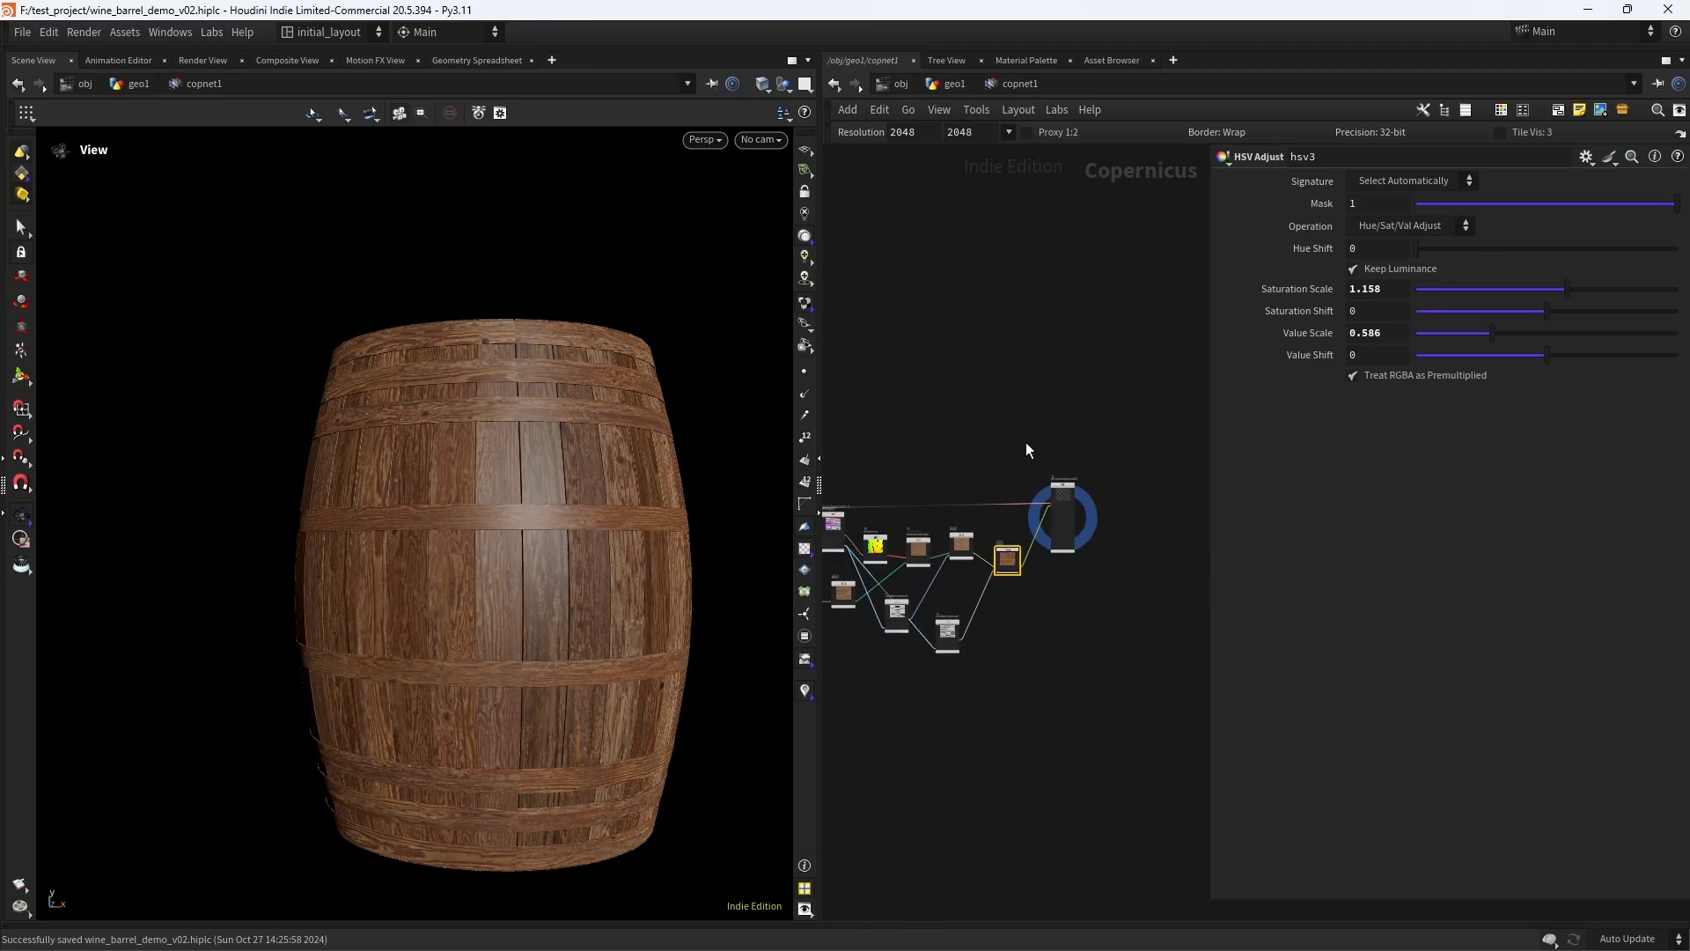
# - Add a Font node in the empty area above the wrangle1 node chain
pyautogui.moveTo(832, 431); pyautogui.dragTo(956, 454, button='middle')
pyautogui.scroll(4, 966, 451)
pyautogui.press('Tab')
pyautogui.write('fi')
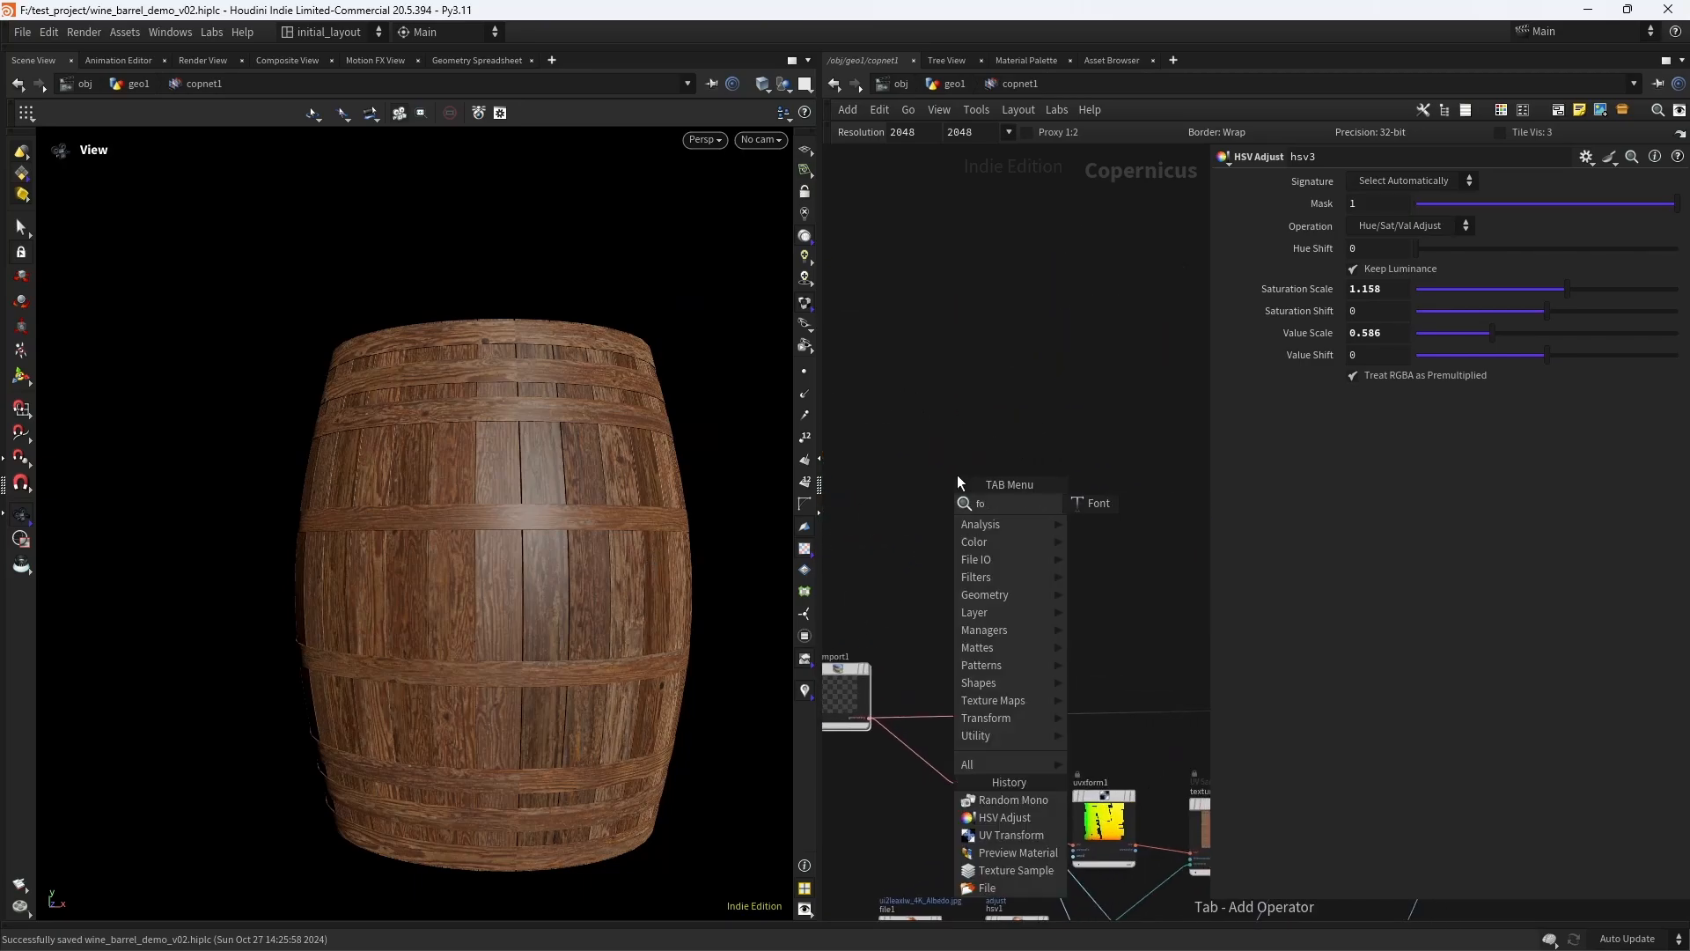
pyautogui.press('Return')
pyautogui.click(958, 474)
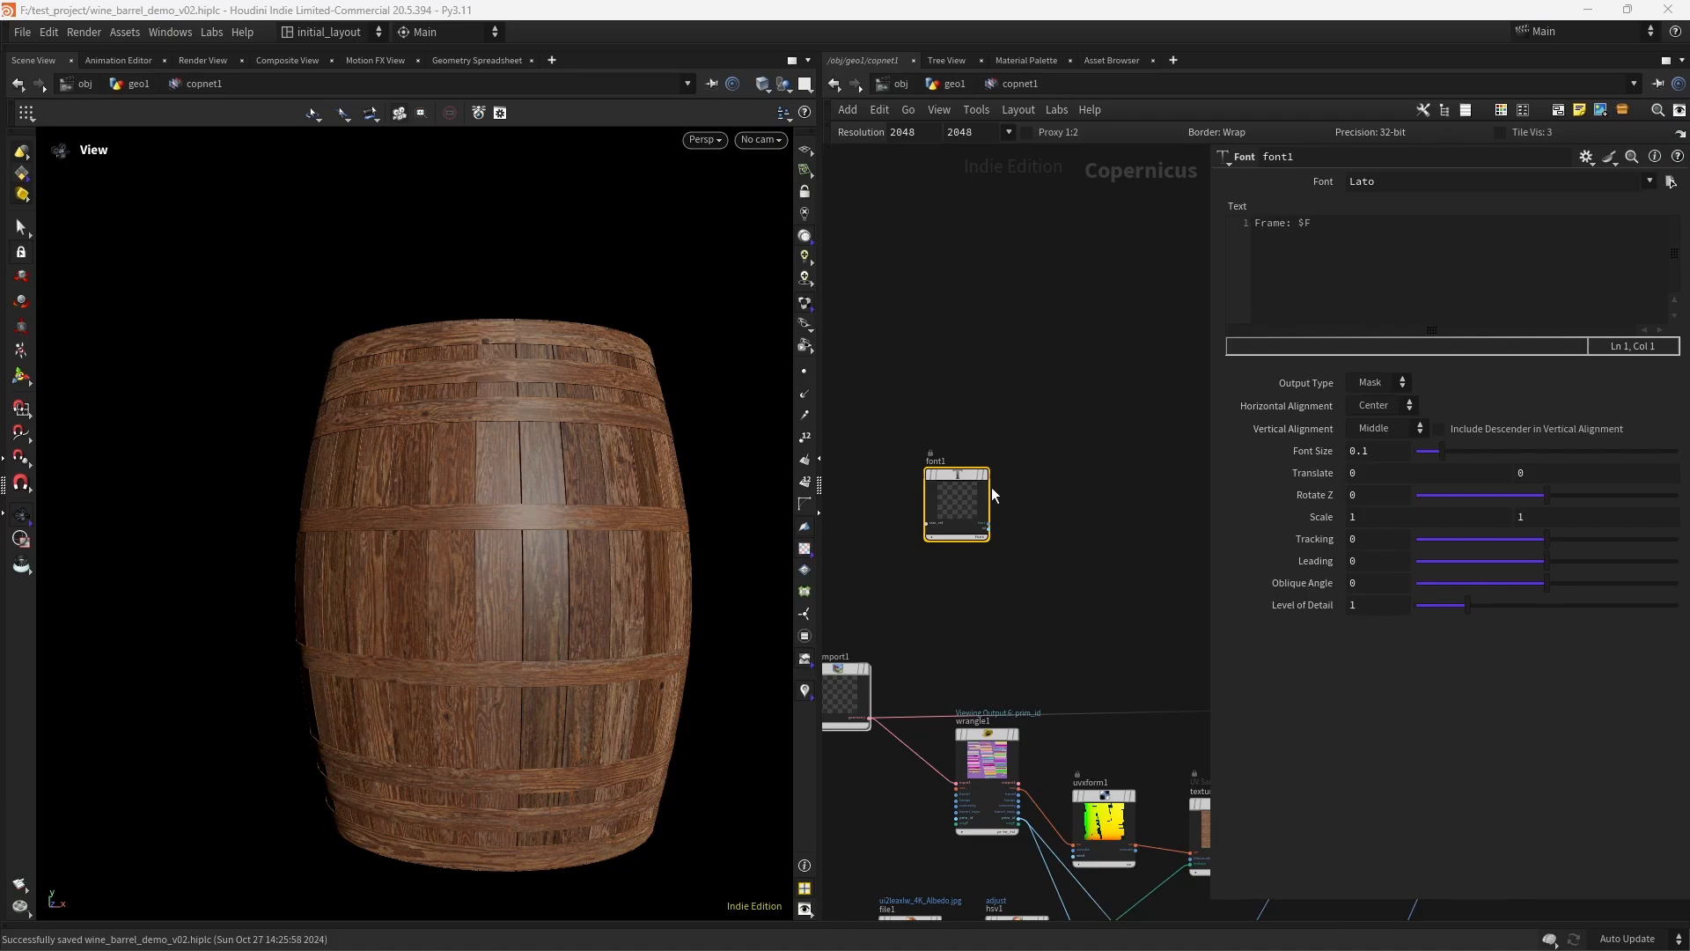
# - Set the Font node's typeface to the Stencil Std Bold.ttf file path and display the node
pyautogui.click(1380, 181)
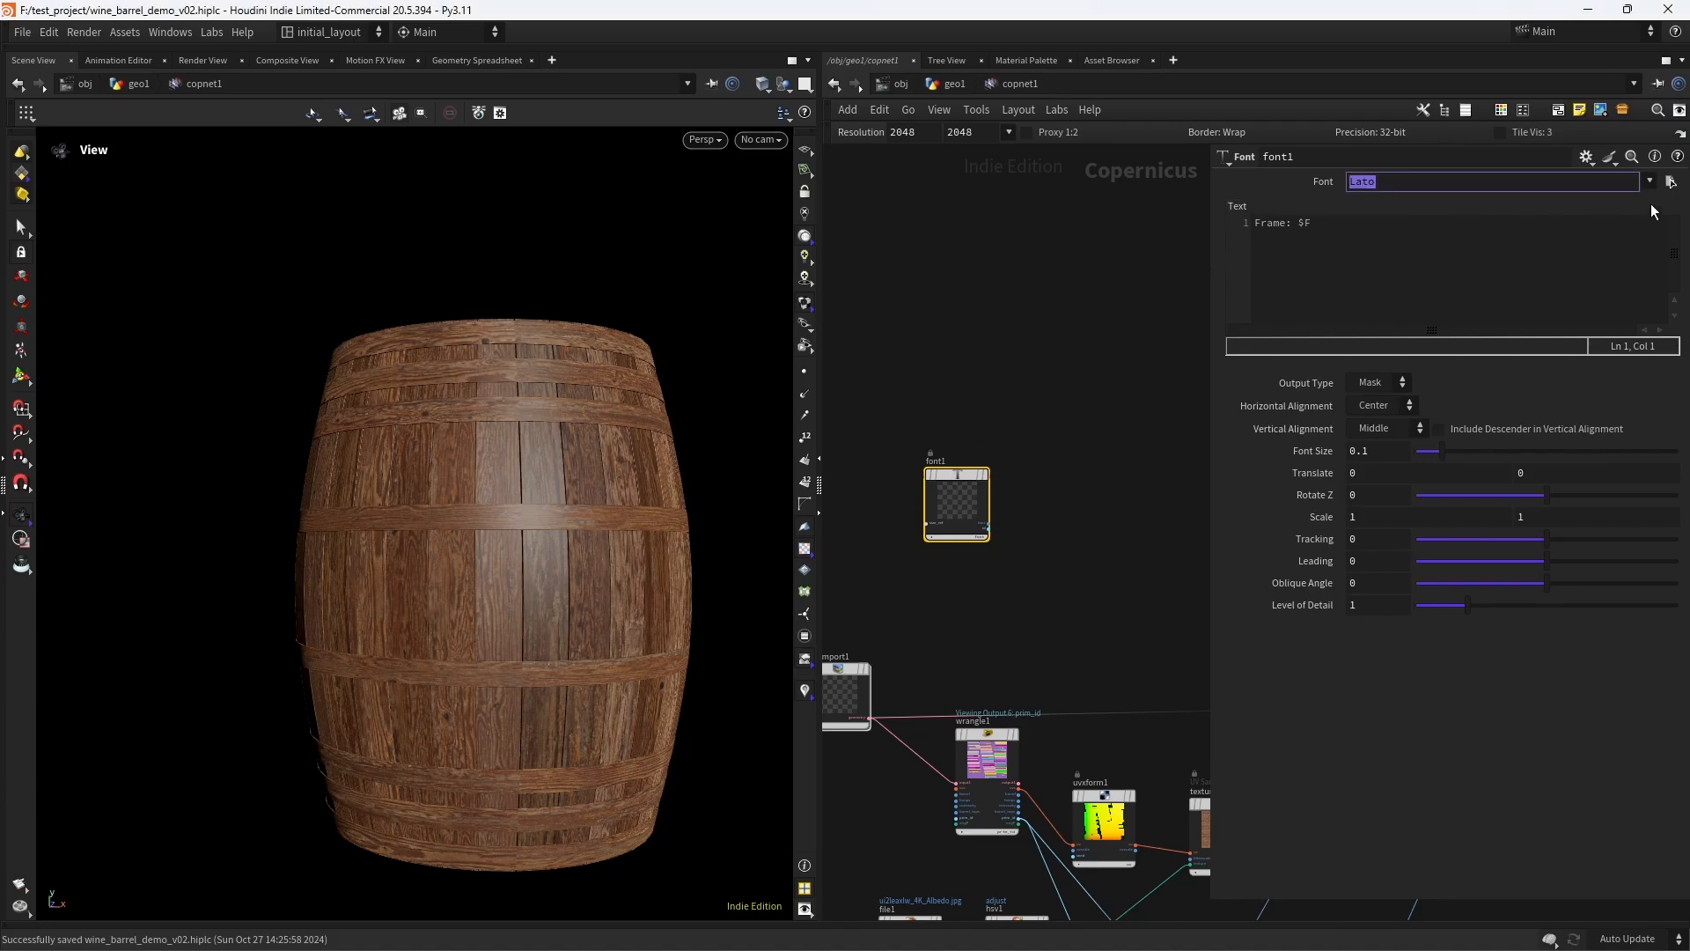
pyautogui.hotkey('ctrl', 'v')
pyautogui.press('Return')
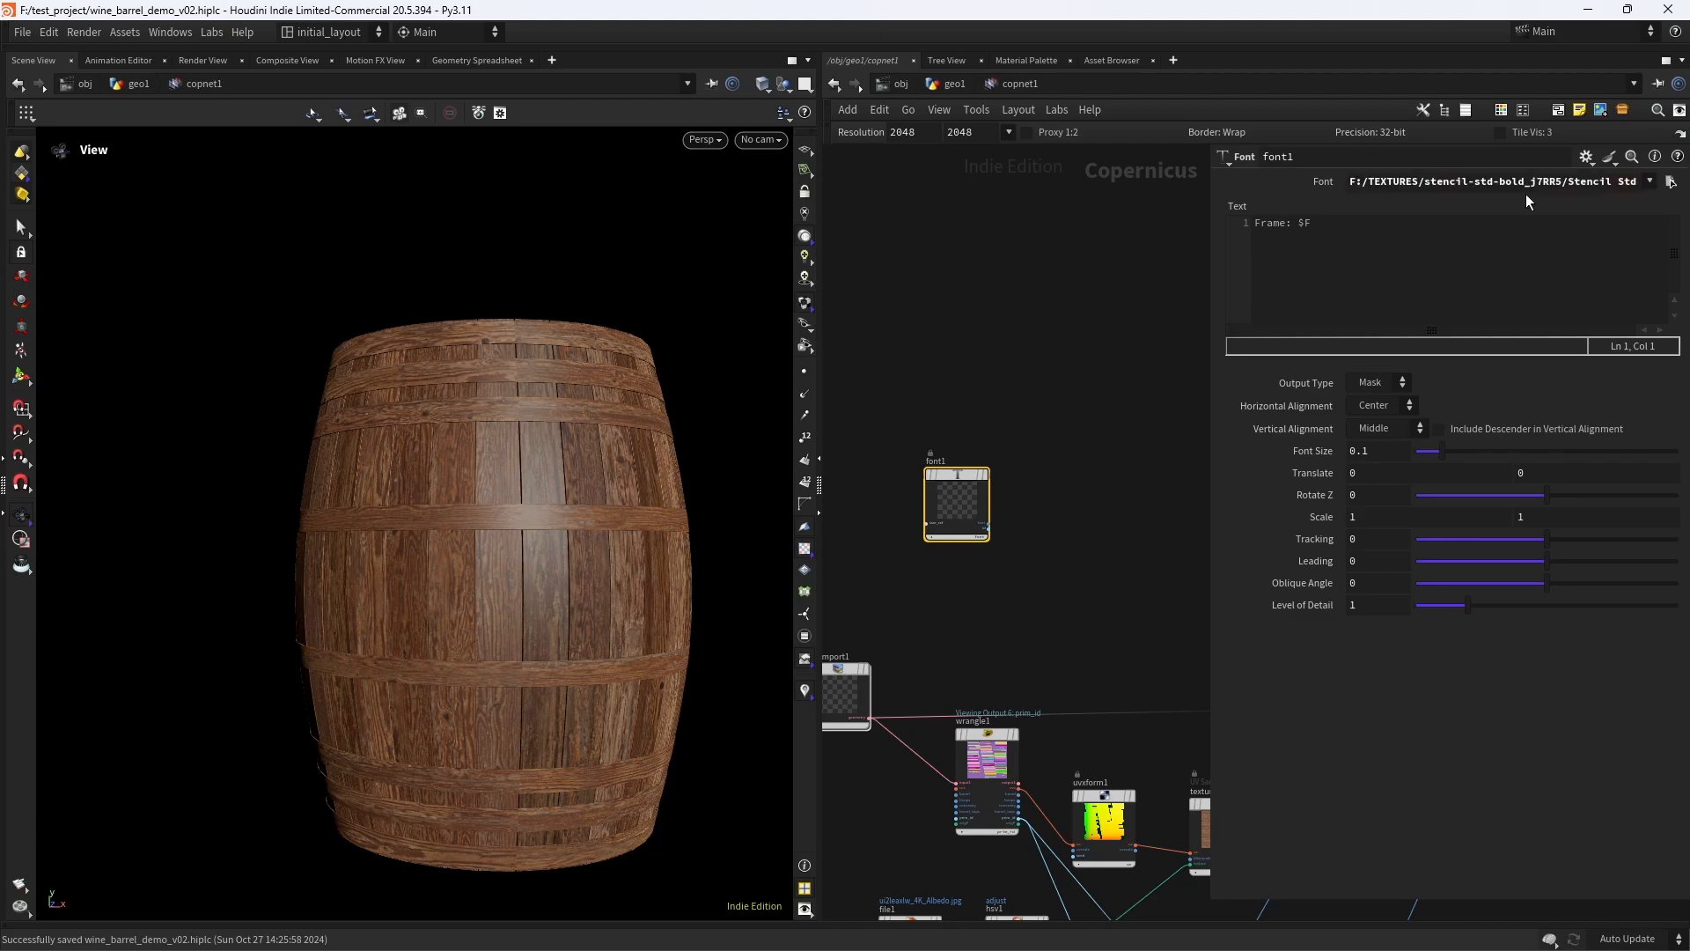
pyautogui.click(986, 475)
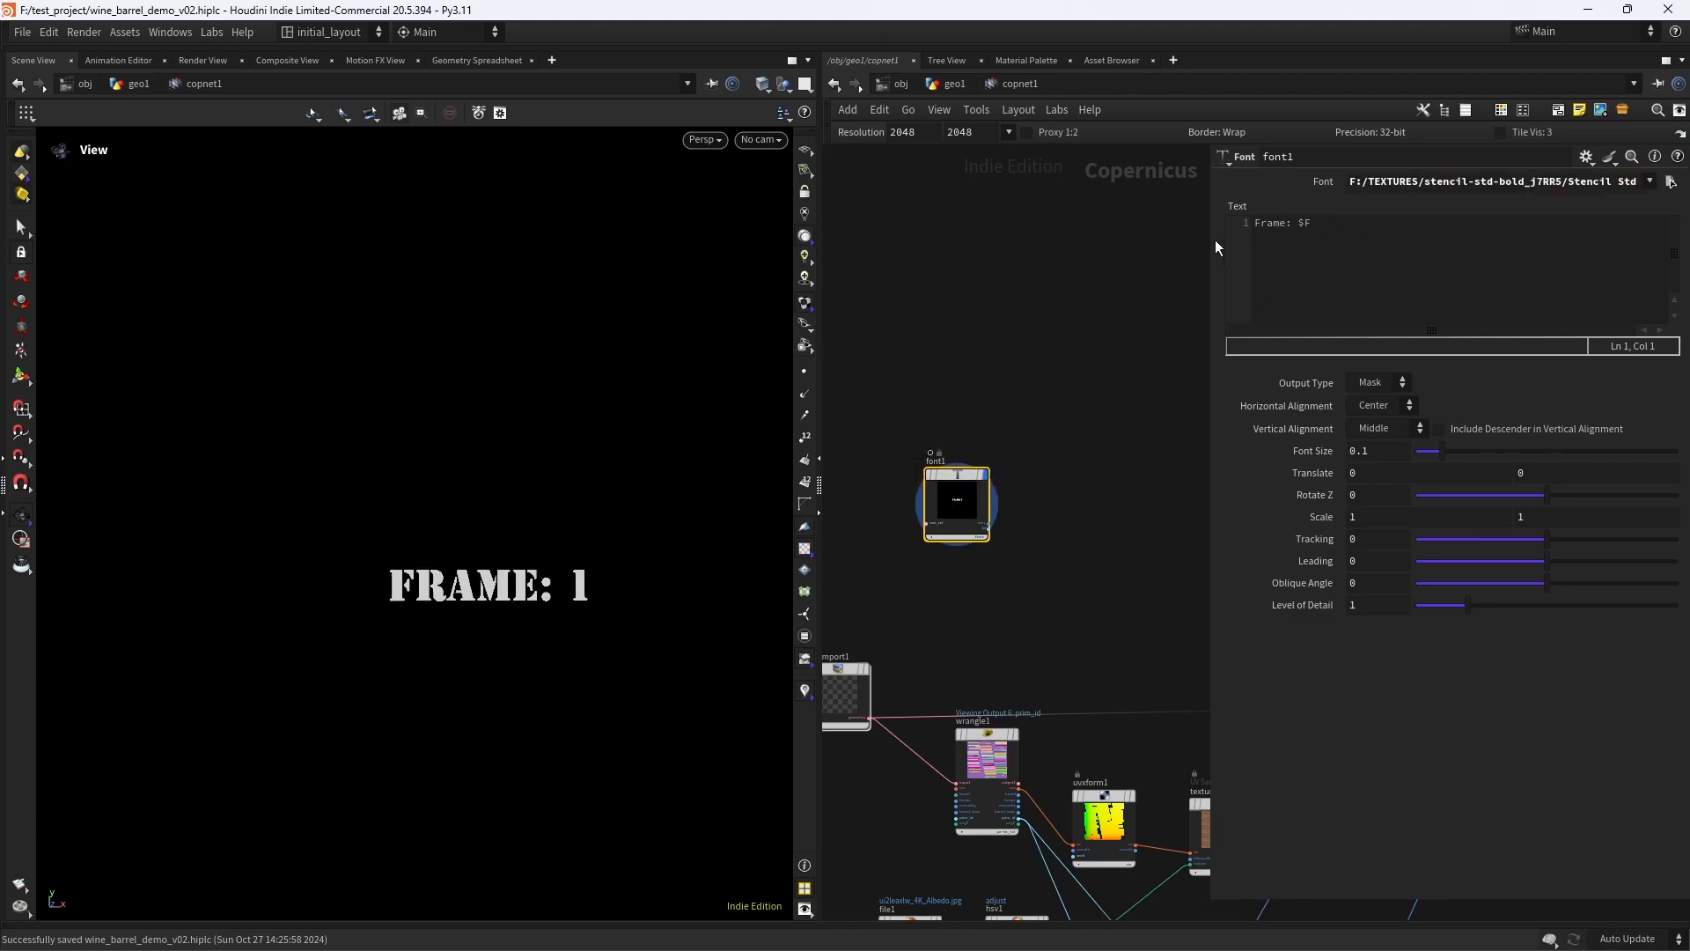
# - Replace the Font node's text with "RUM", widening the parameter area for editing
pyautogui.moveTo(1217, 246); pyautogui.dragTo(1004, 254)
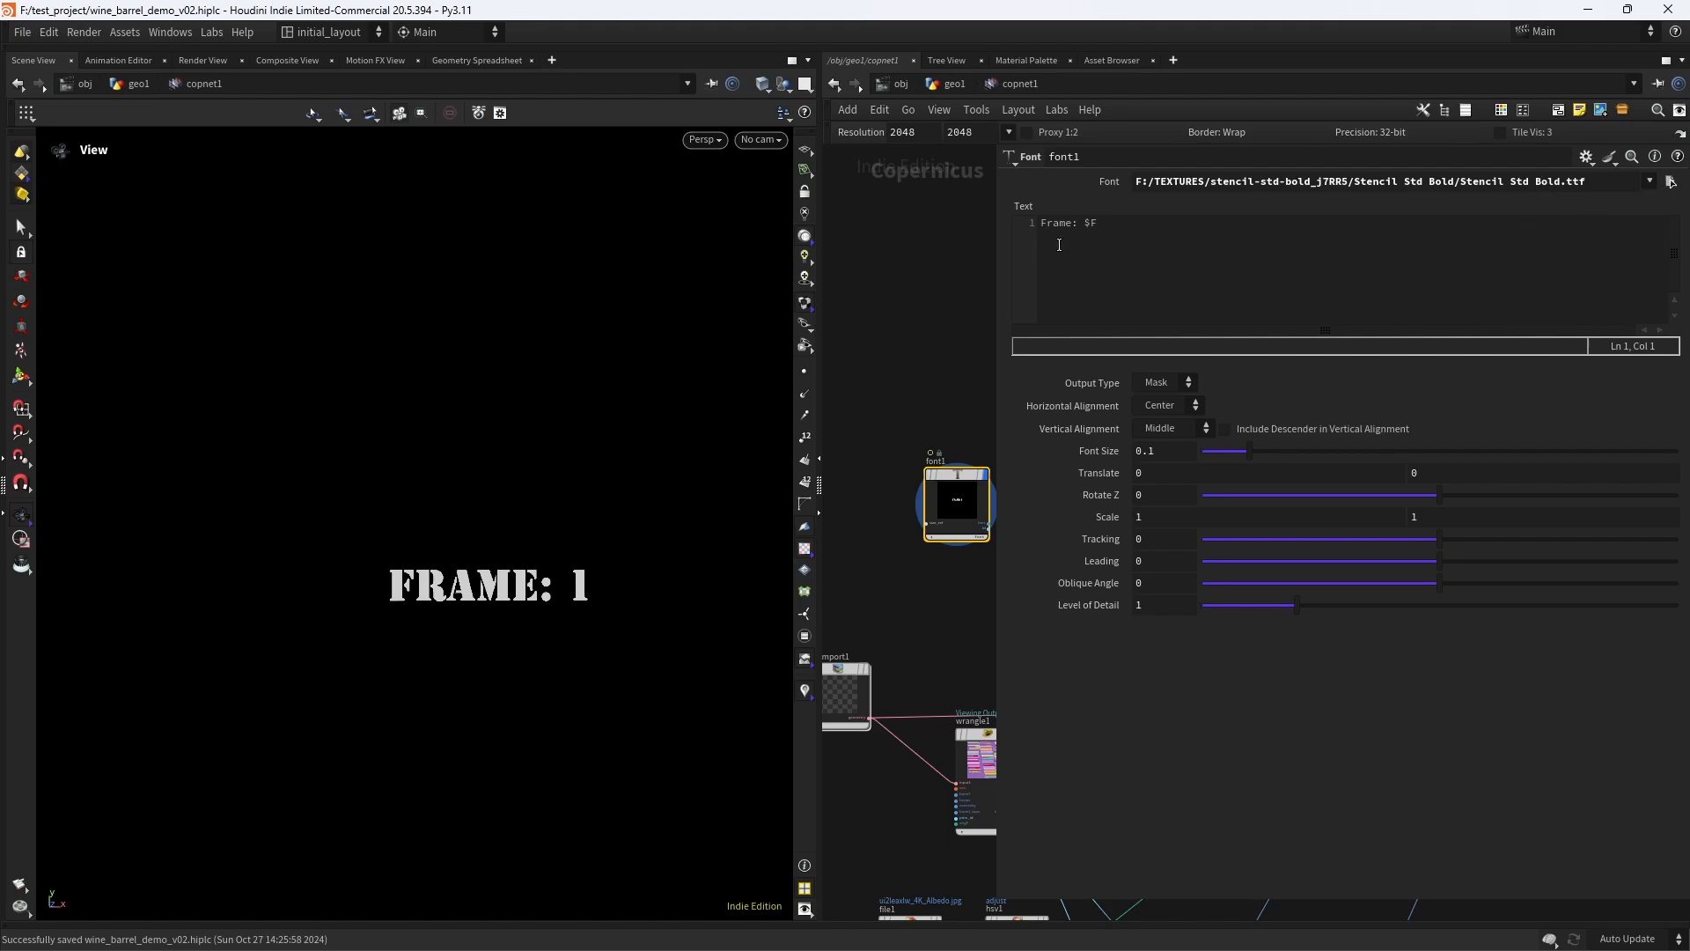
pyautogui.tripleClick(1115, 235)
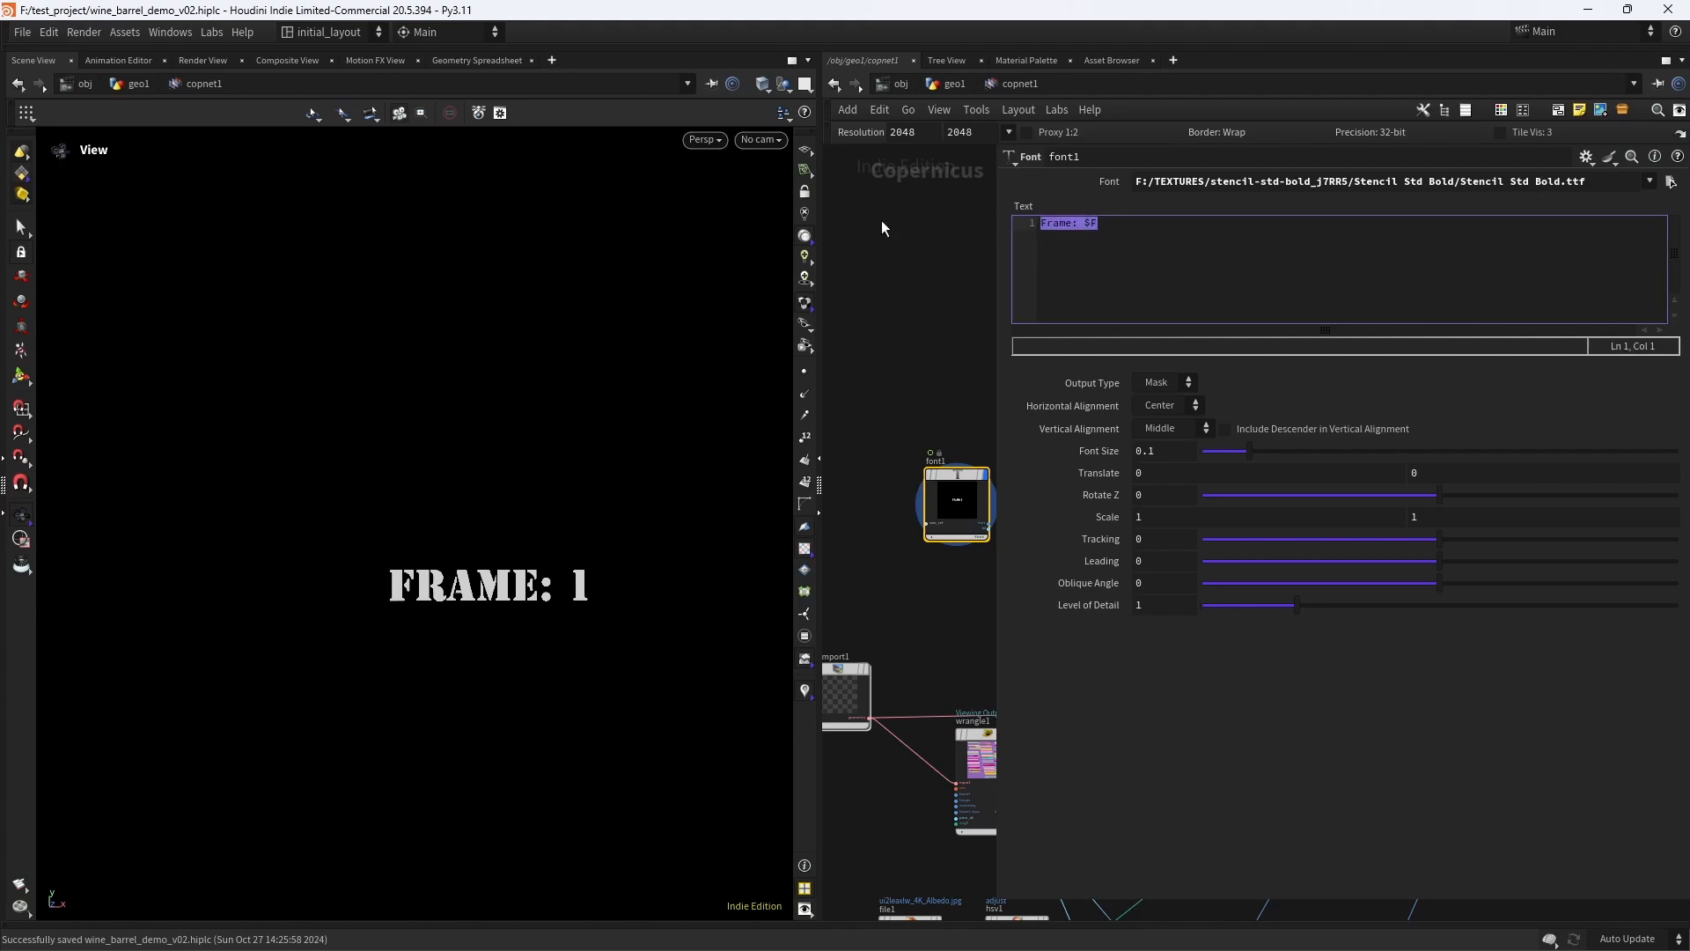
pyautogui.write('RUM')
pyautogui.click(900, 327)
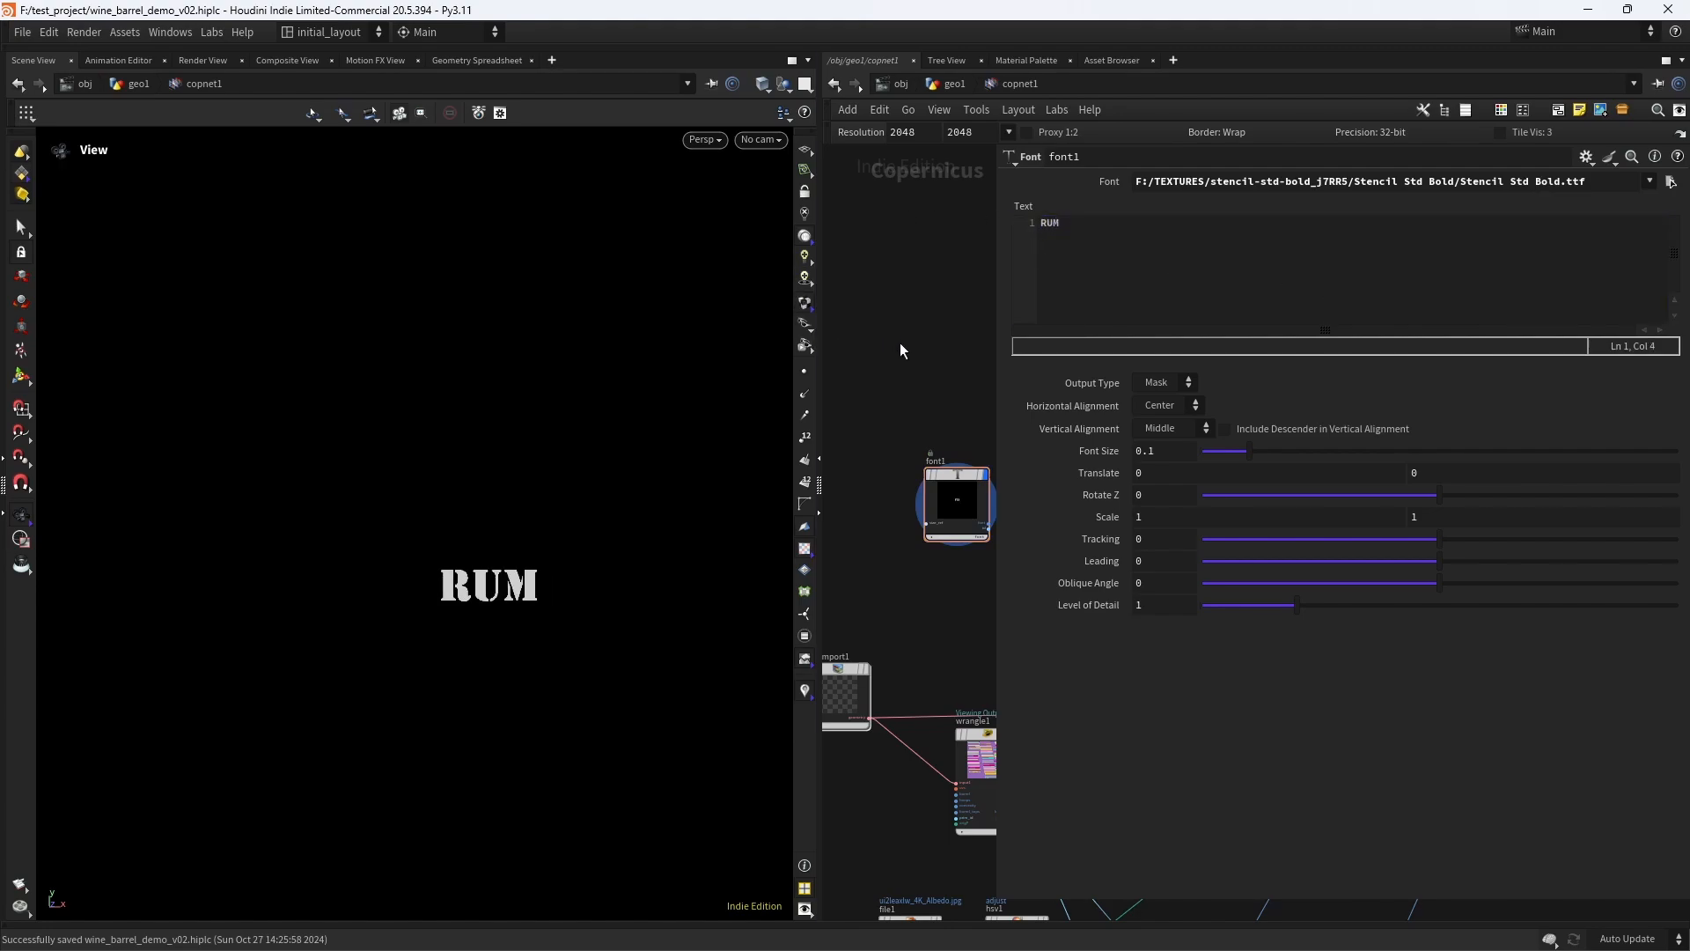
# - Set the RUM text's Font Size to 0.535
pyautogui.moveTo(944, 346); pyautogui.dragTo(895, 308, button='middle')
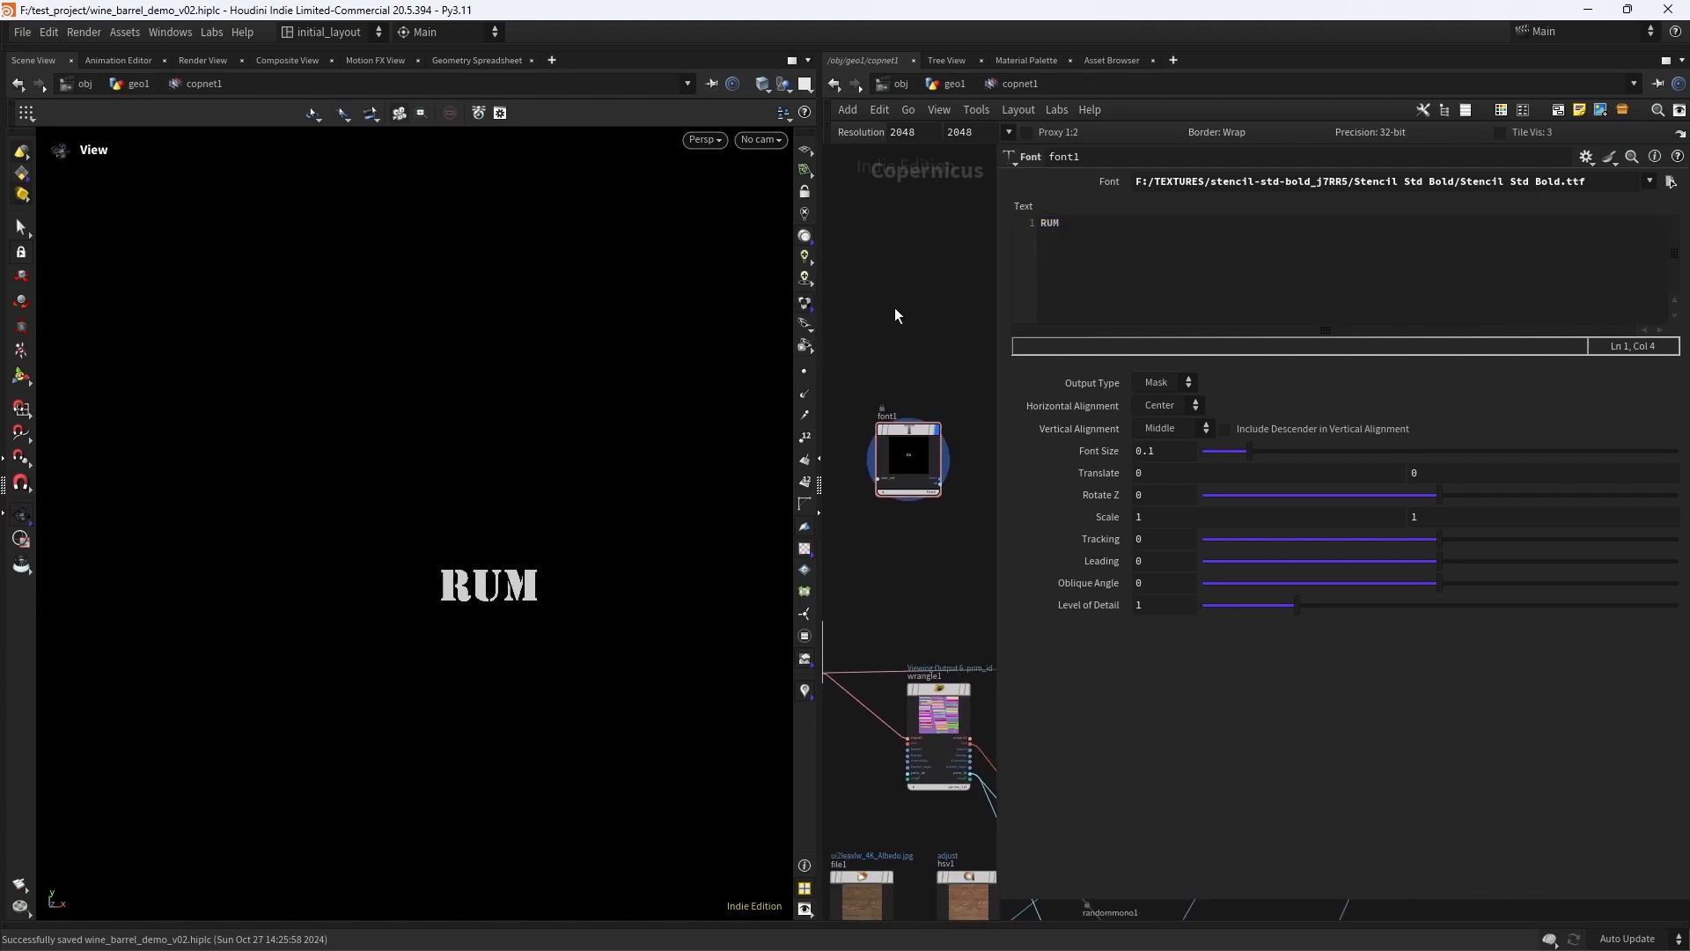
pyautogui.doubleClick(1149, 451)
pyautogui.press('Return')
pyautogui.scroll(-3, 521, 523)
pyautogui.moveTo(542, 543); pyautogui.dragTo(532, 524, button='middle')
pyautogui.moveTo(938, 565); pyautogui.dragTo(941, 552, button='middle')
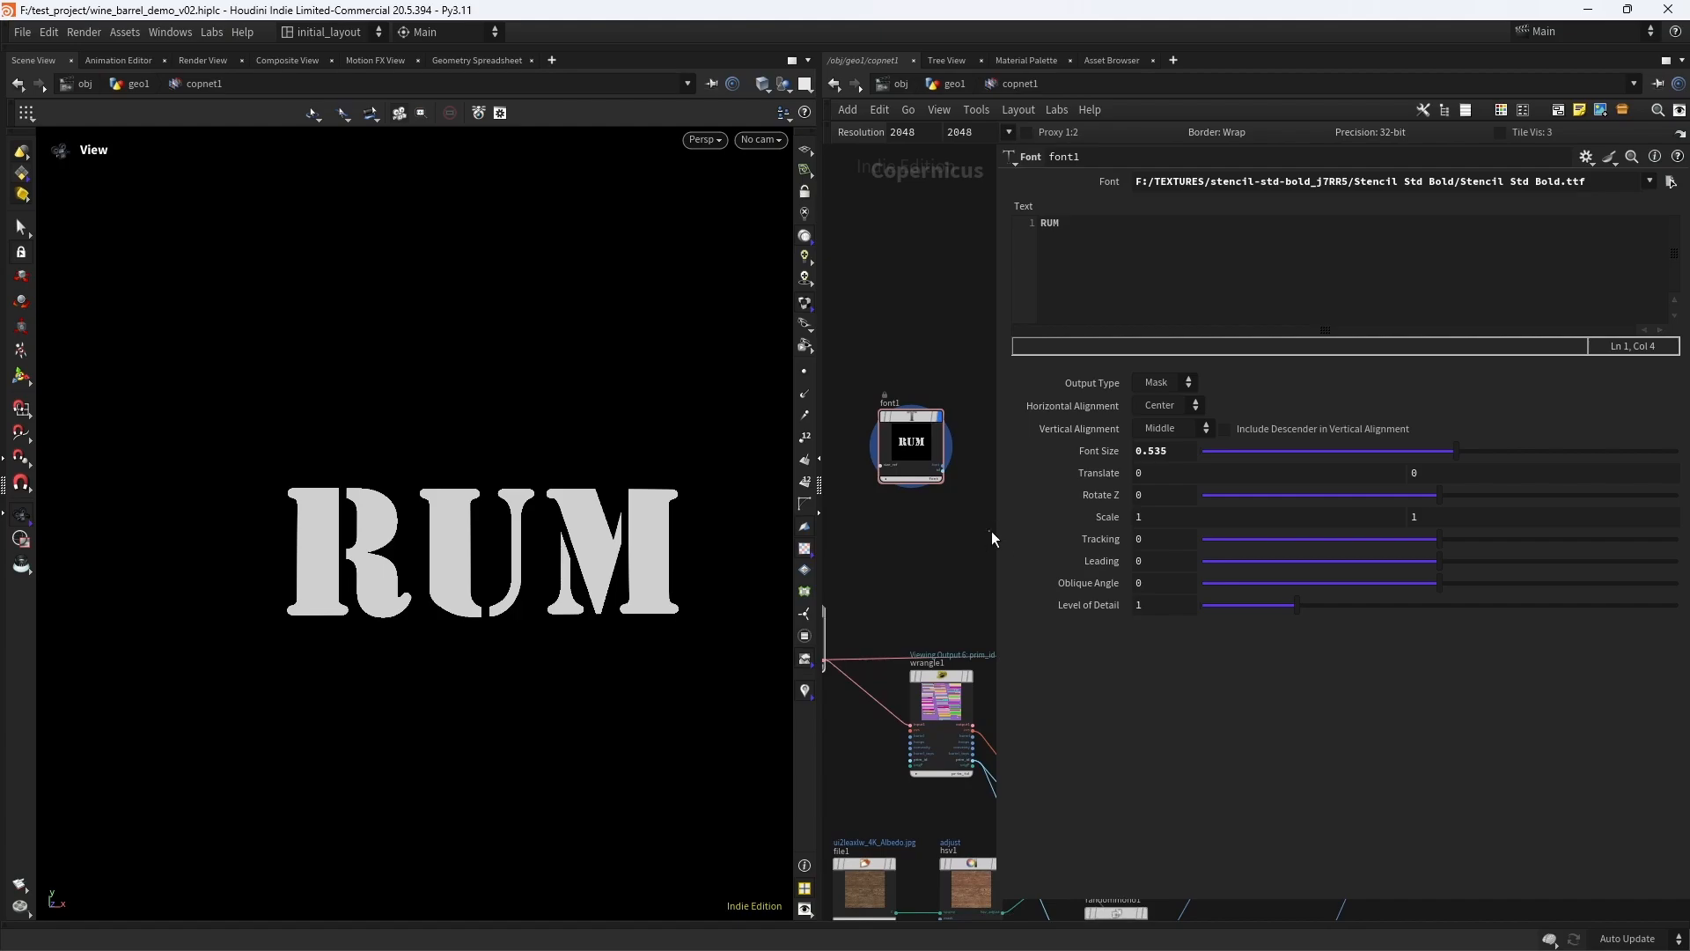
# - Add a Null node beside font1 and connect font1's font output to its first input
pyautogui.moveTo(992, 508); pyautogui.dragTo(1303, 506)
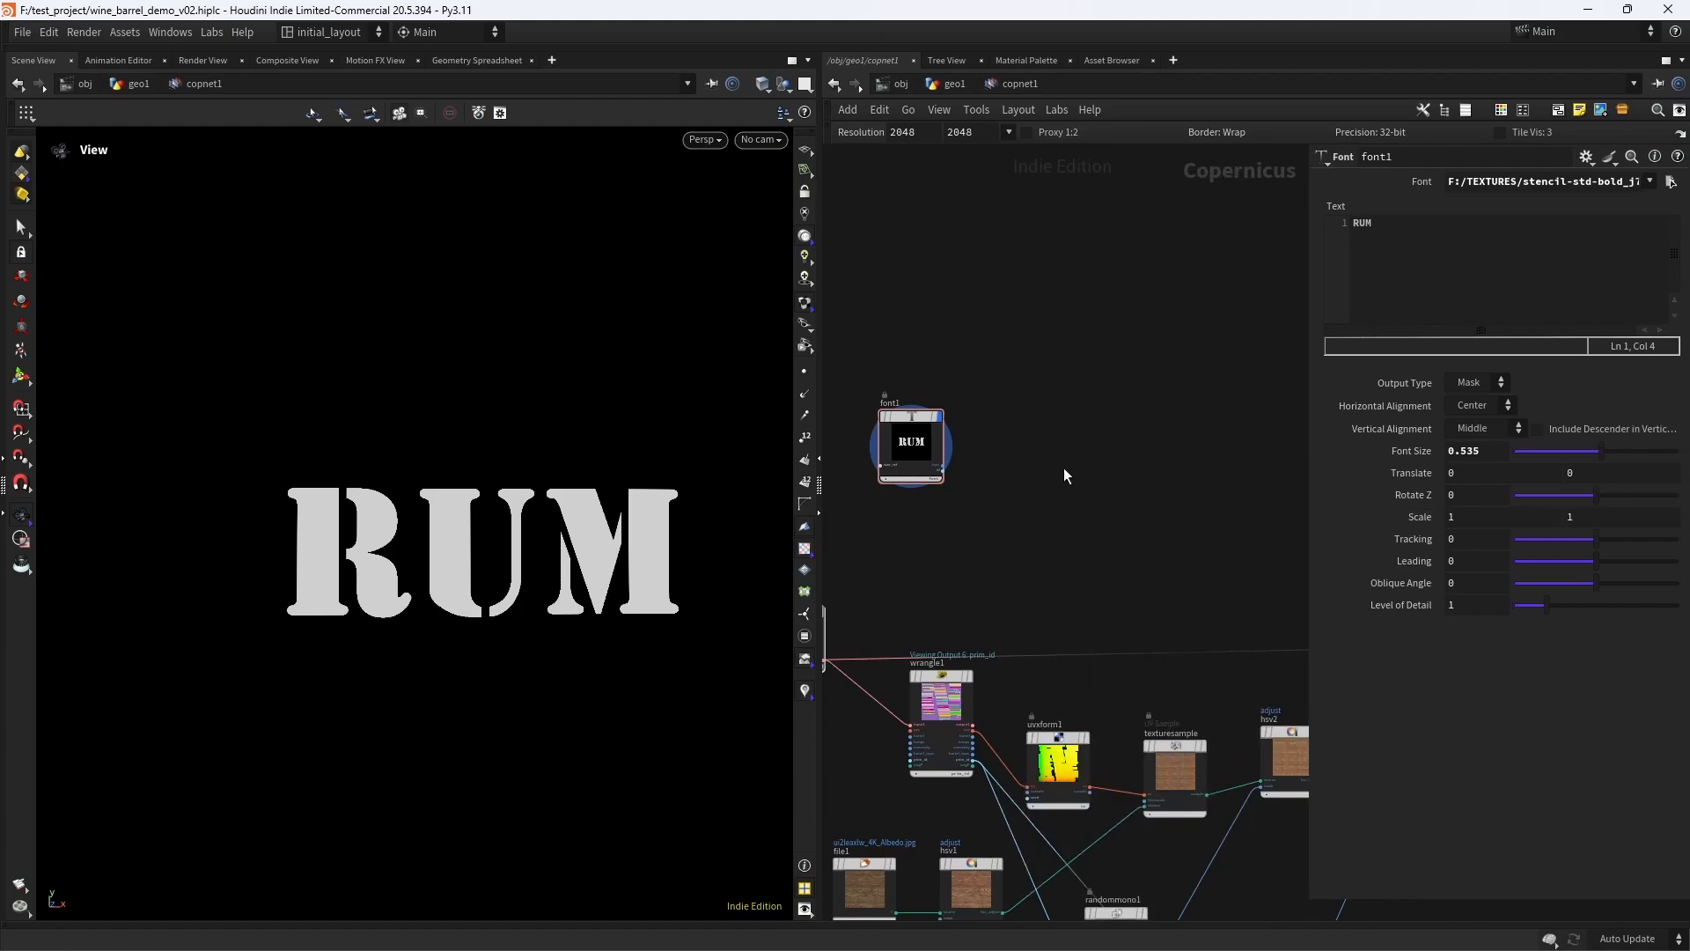
pyautogui.press('Tab')
pyautogui.write('null')
pyautogui.press('Return')
pyautogui.click(1044, 468)
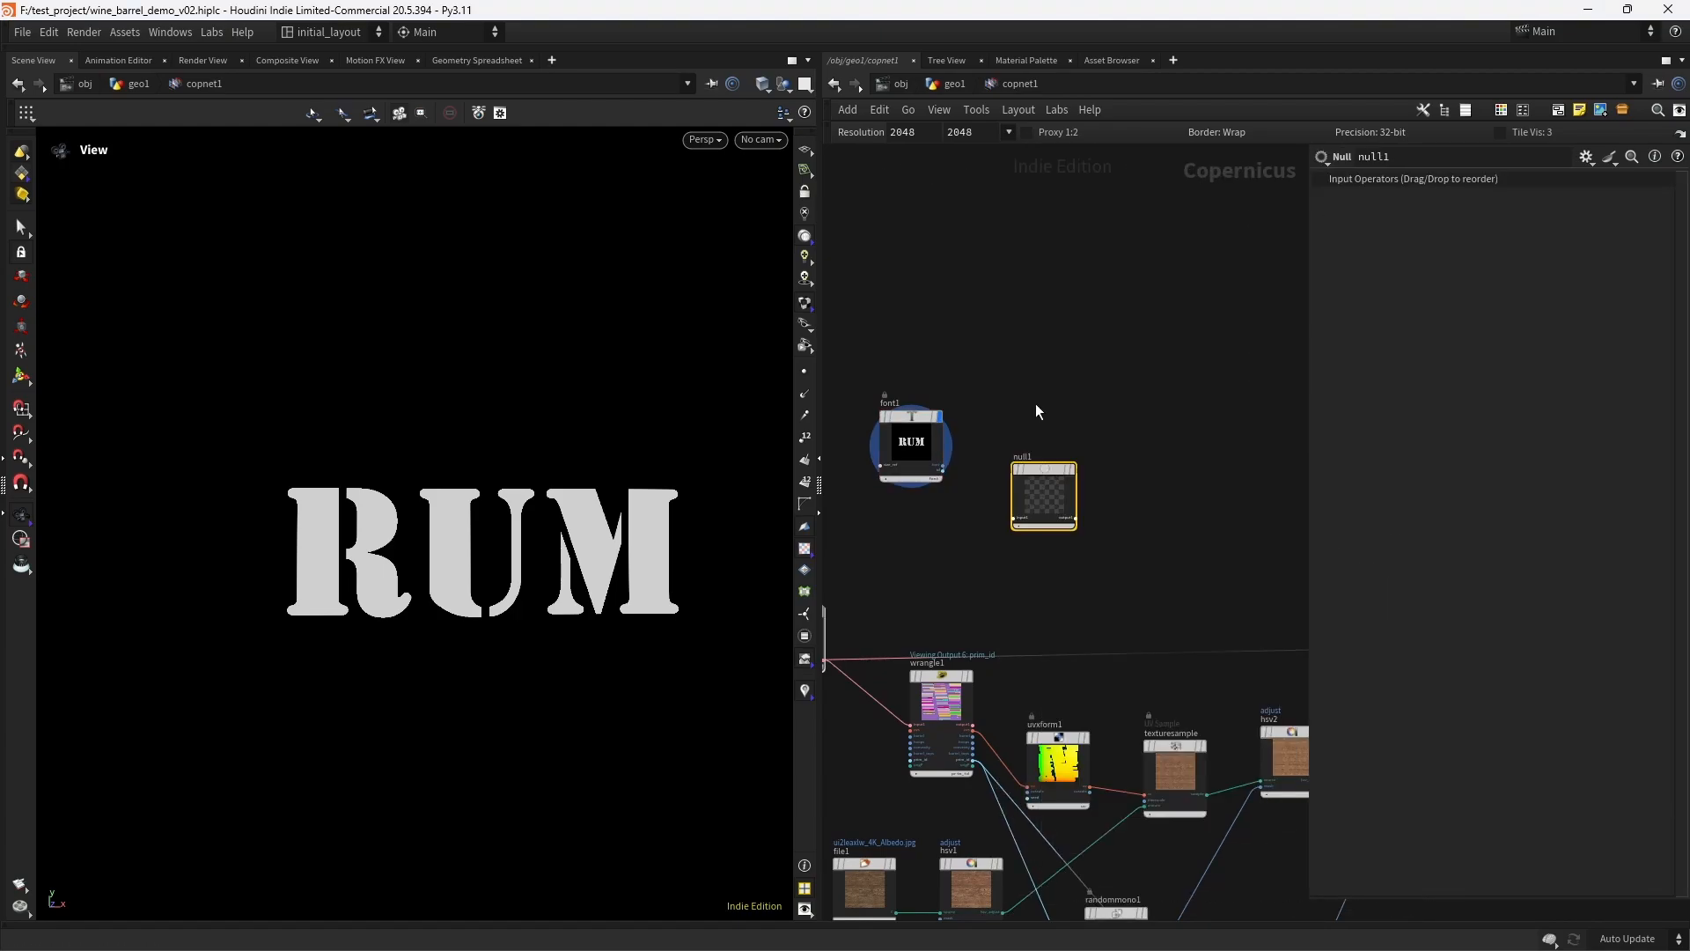
pyautogui.scroll(4, 933, 466)
pyautogui.moveTo(926, 461); pyautogui.dragTo(1097, 462)
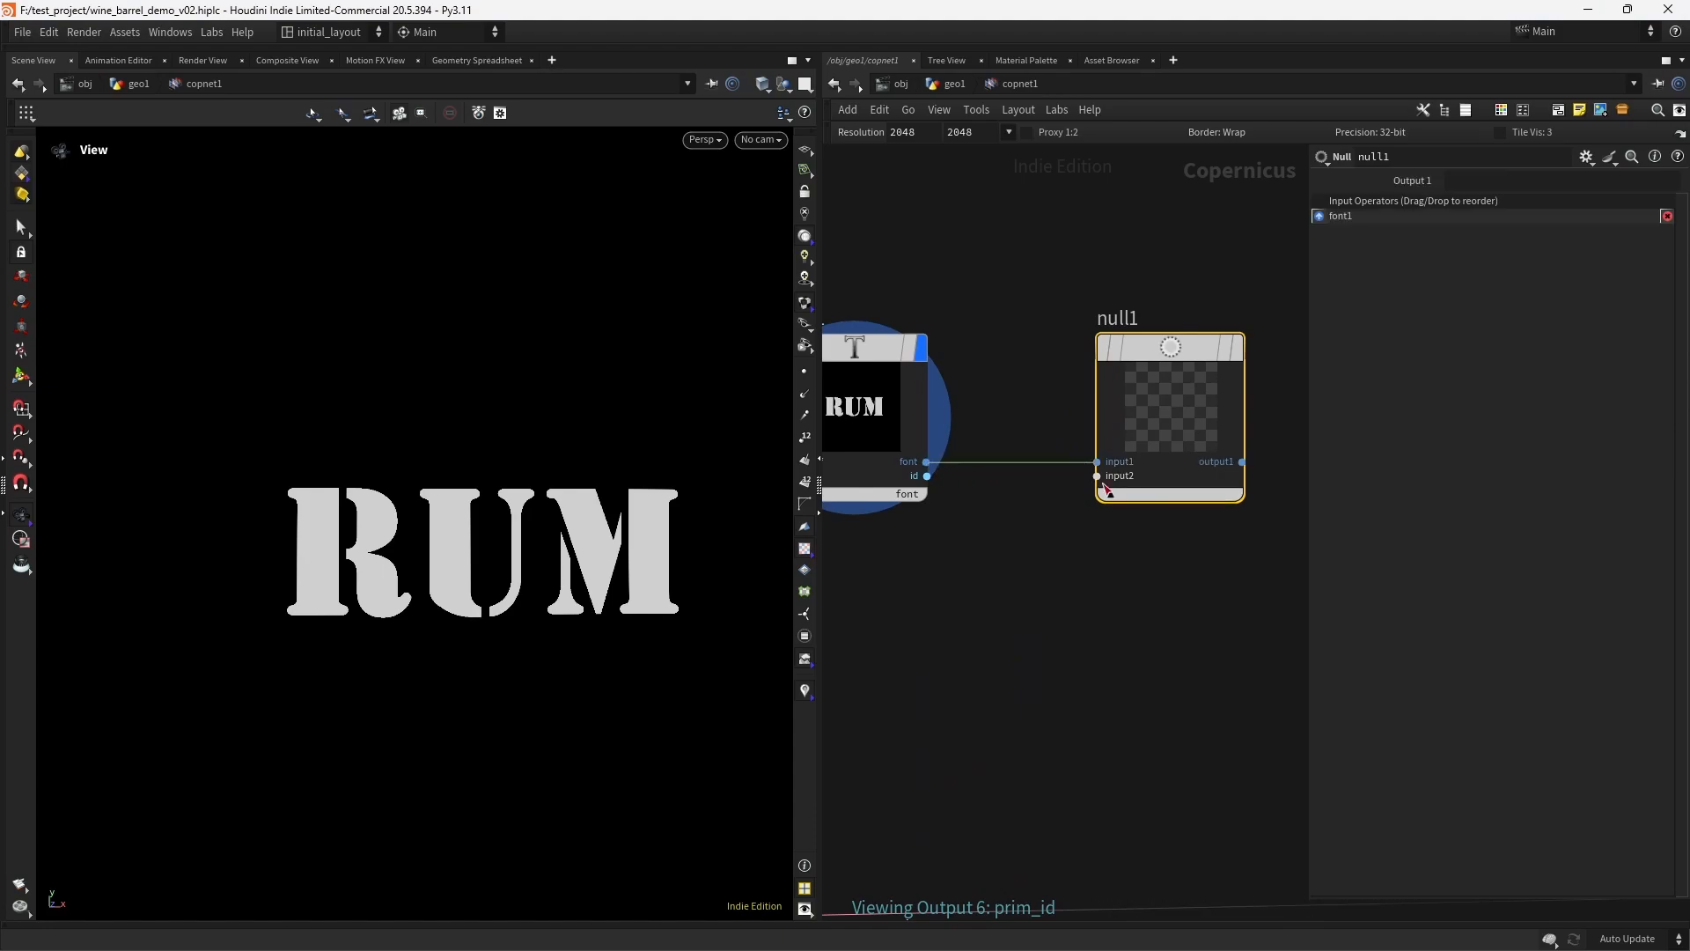
# - Rename the Null node connected to font1 as OUT_LOGO in capitals
pyautogui.moveTo(1158, 328); pyautogui.dragTo(1059, 391, button='middle')
pyautogui.click(1032, 391)
pyautogui.write('out_logo')
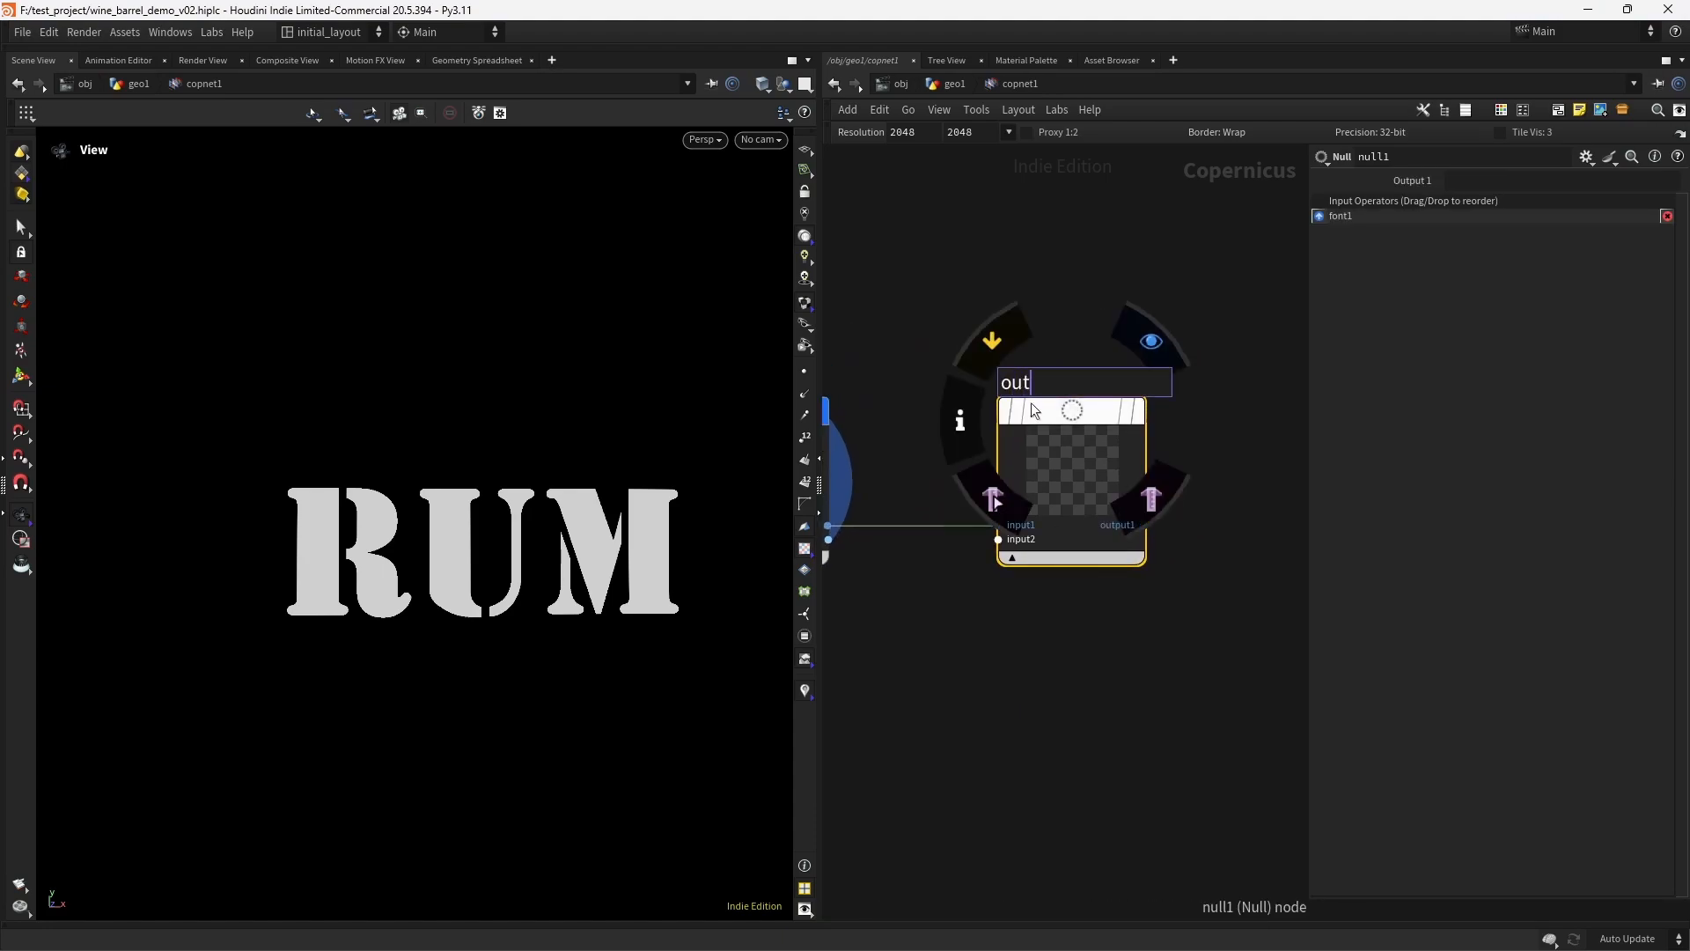
pyautogui.press('Return')
pyautogui.click(1041, 382)
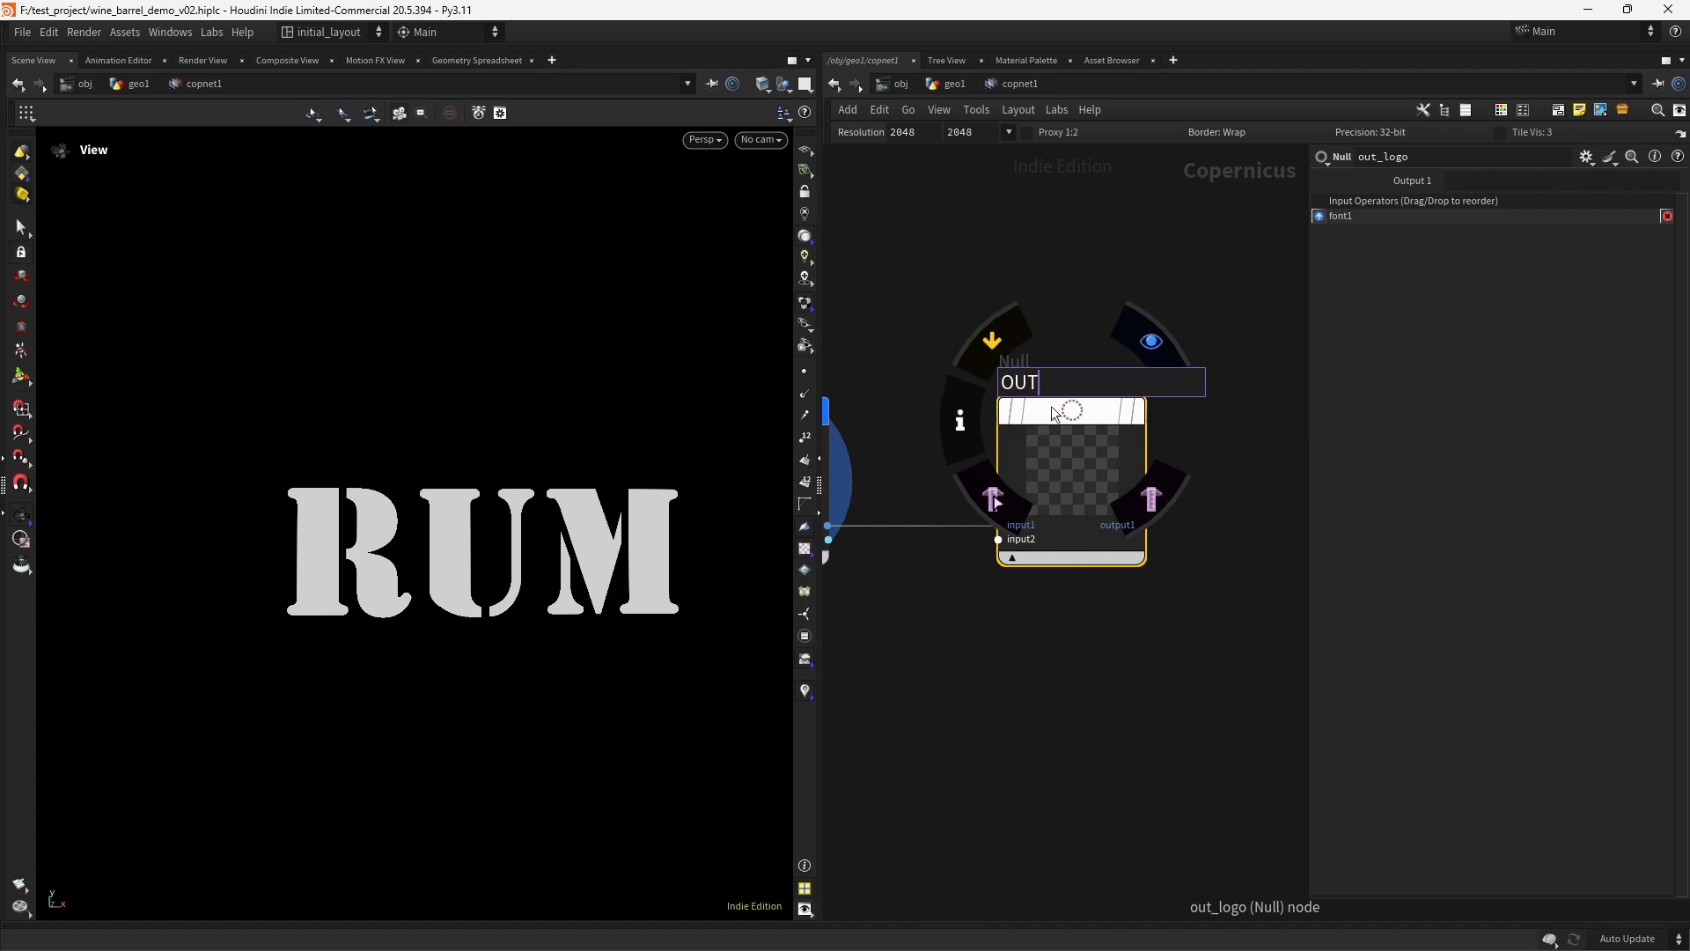
pyautogui.write('OUT_LOGO')
pyautogui.press('Return')
pyautogui.scroll(-8, 1107, 647)
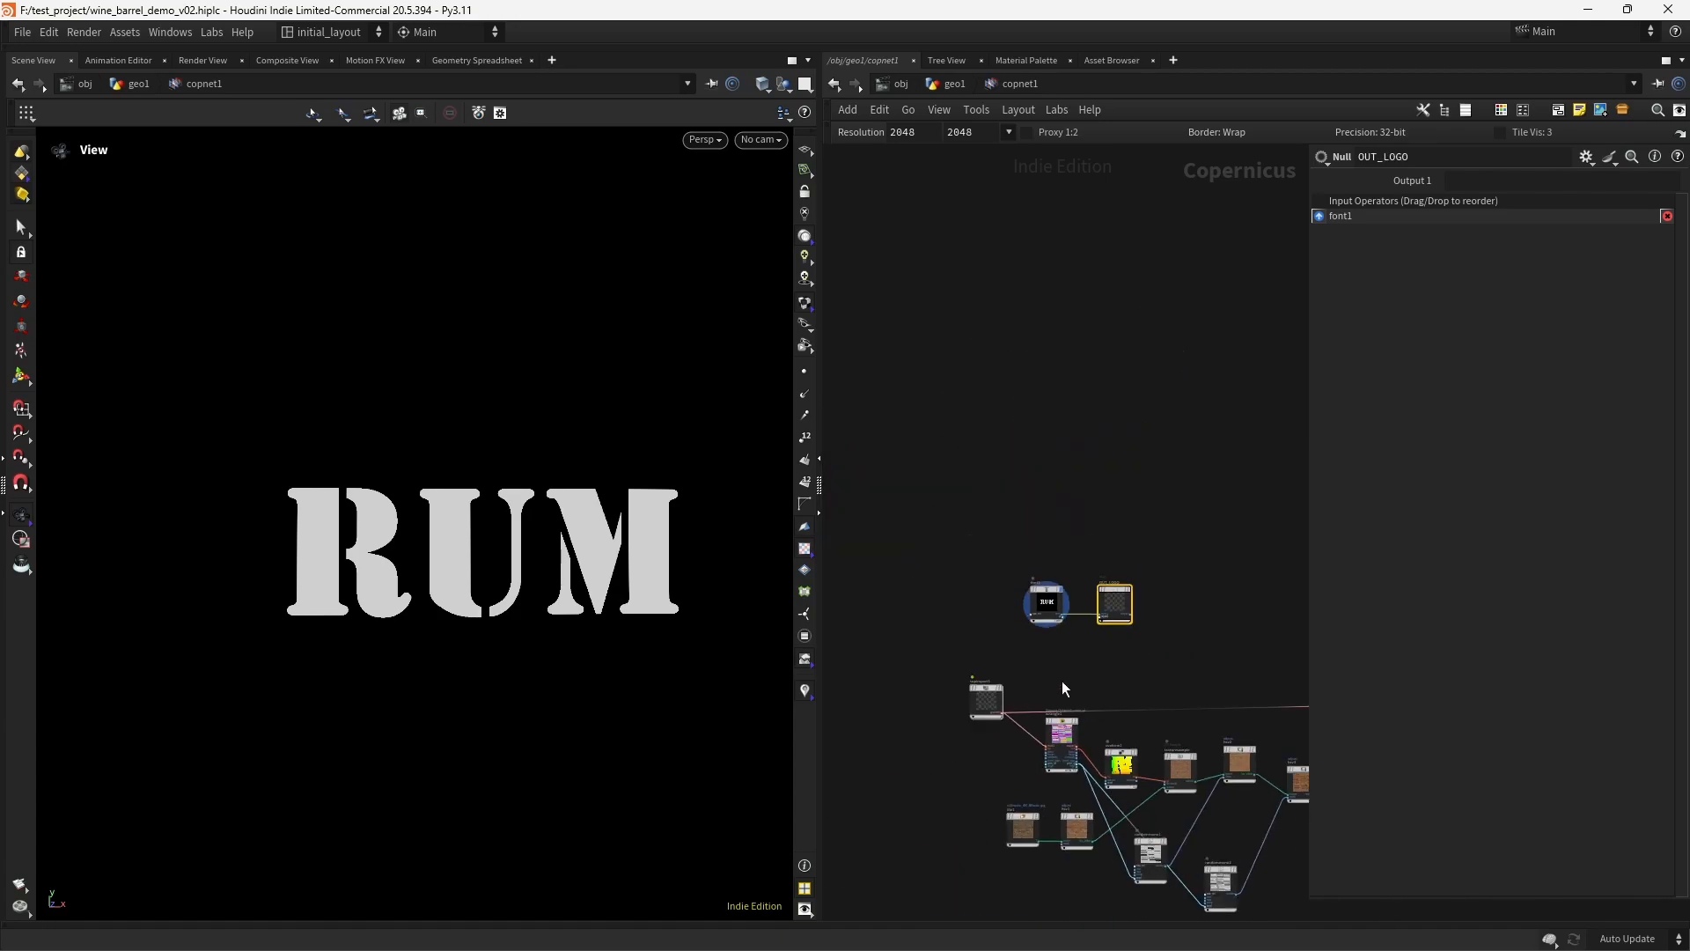
# - Display wrangle1's uvs output and examine the barrel's UV layout
pyautogui.moveTo(1106, 688); pyautogui.dragTo(1021, 557, button='middle')
pyautogui.scroll(5, 990, 551)
pyautogui.moveTo(1045, 679); pyautogui.dragTo(1030, 552, button='middle')
pyautogui.scroll(4, 1018, 572)
pyautogui.click(973, 493)
pyautogui.click(959, 655)
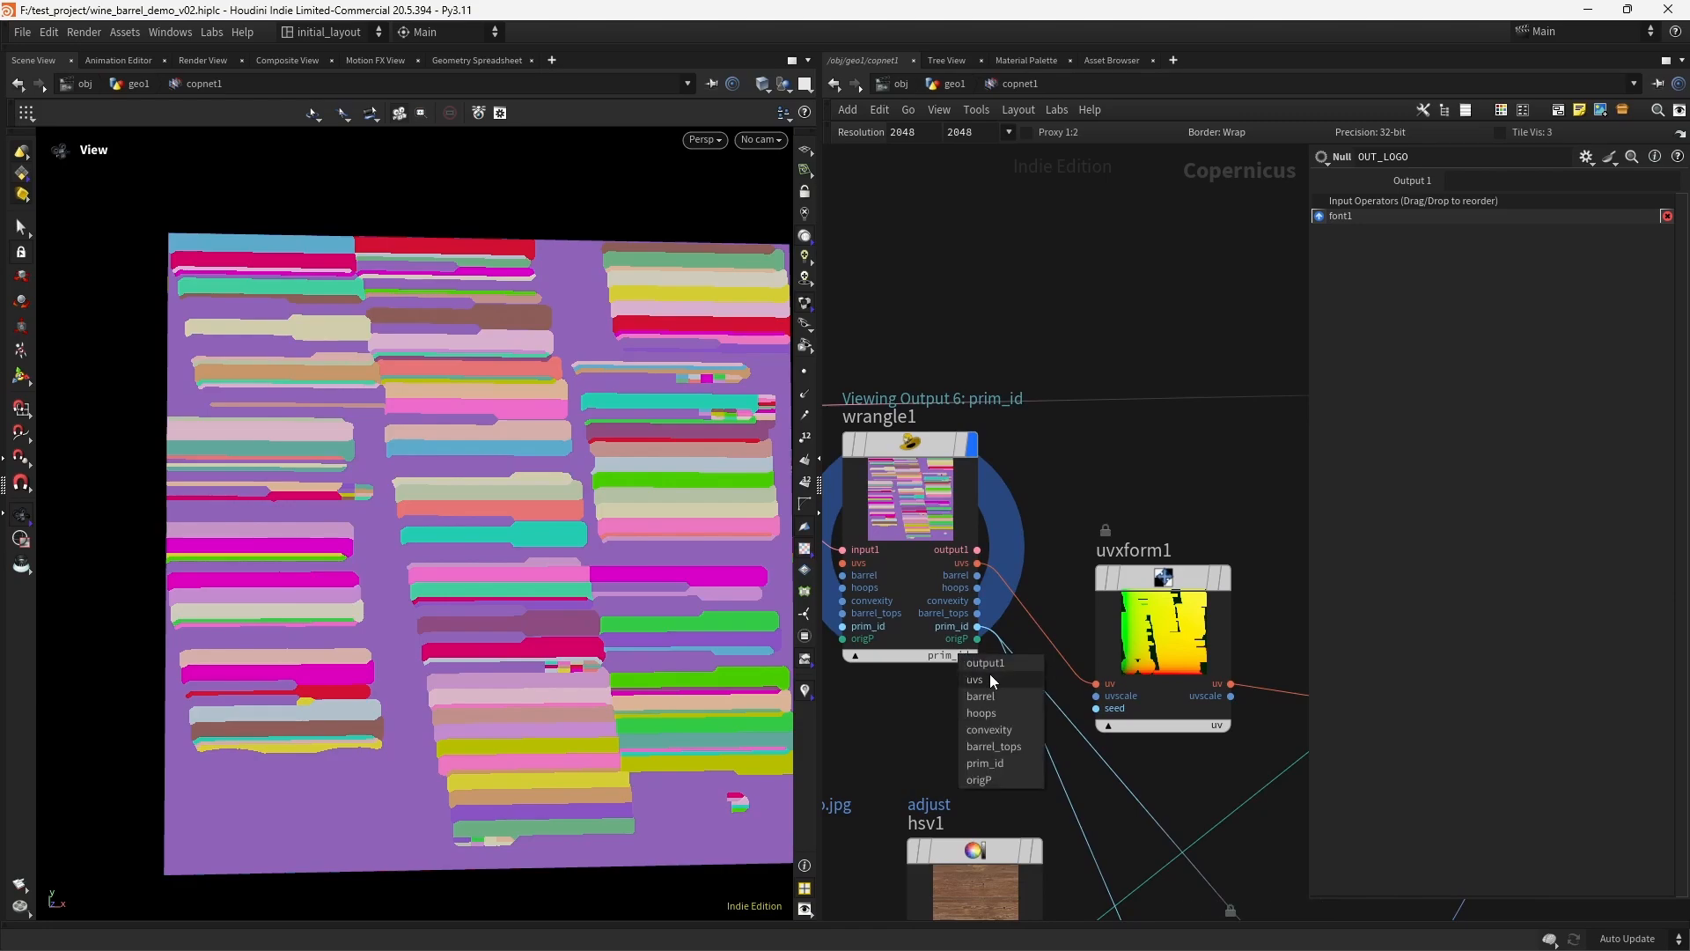
pyautogui.click(985, 685)
pyautogui.scroll(4, 641, 521)
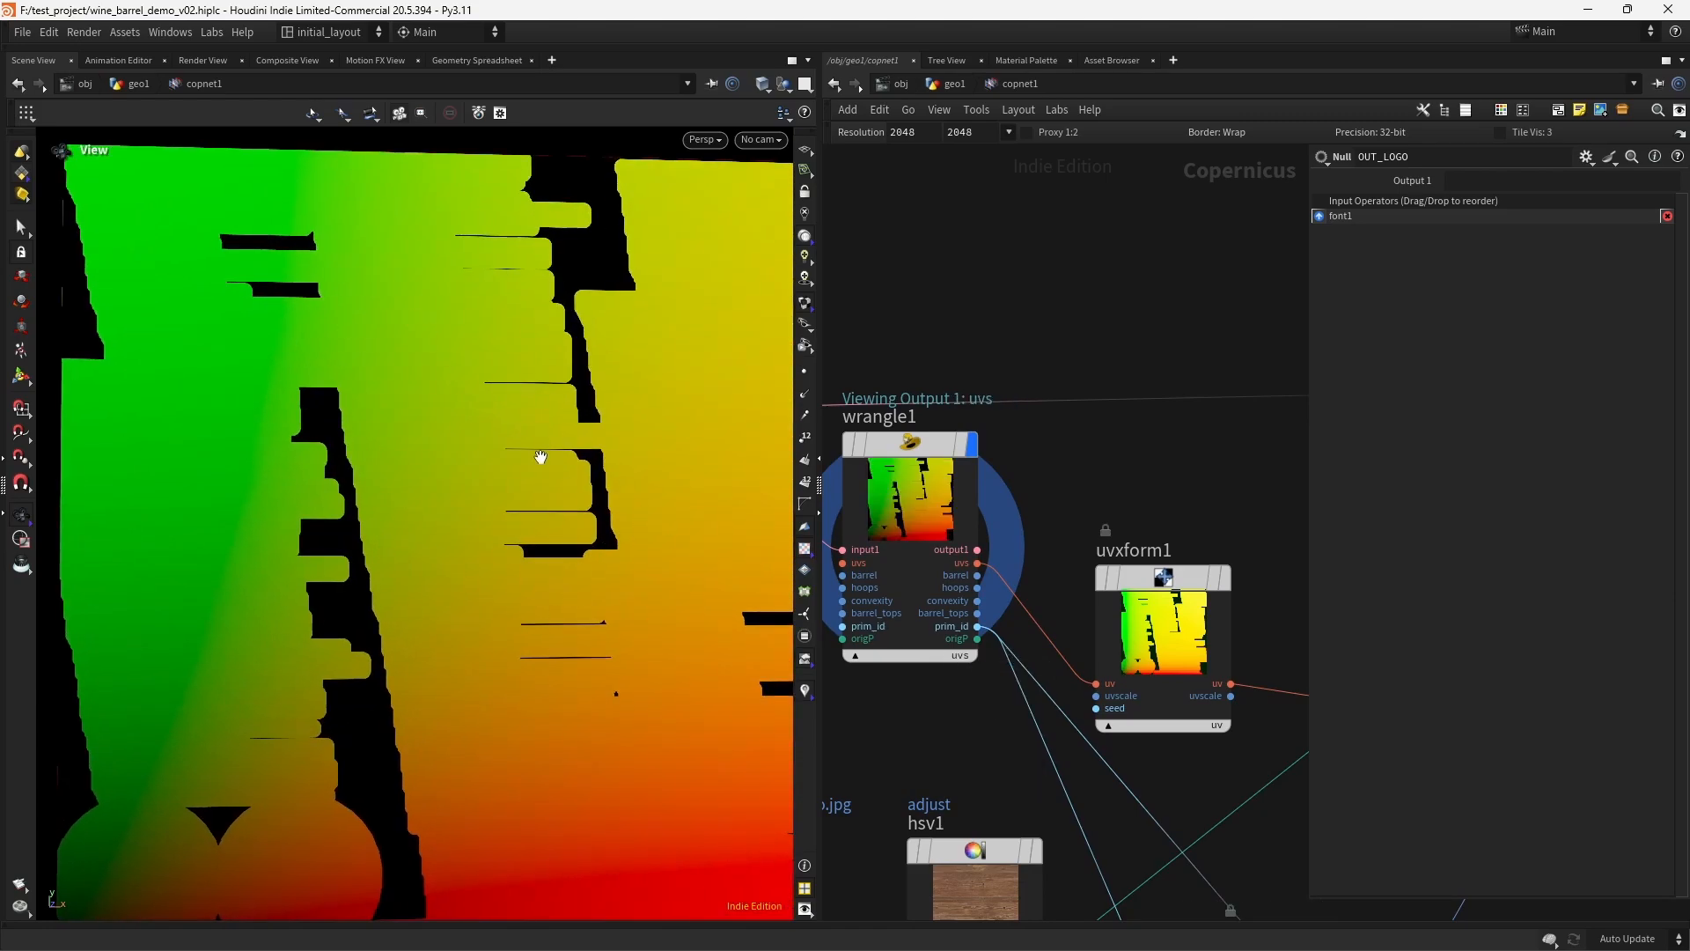
pyautogui.scroll(-5, 1064, 328)
# - Display OUT_LOGO to check the RUM mask and save the scene
pyautogui.moveTo(1064, 328); pyautogui.dragTo(977, 581, button='middle')
pyautogui.click(1010, 429)
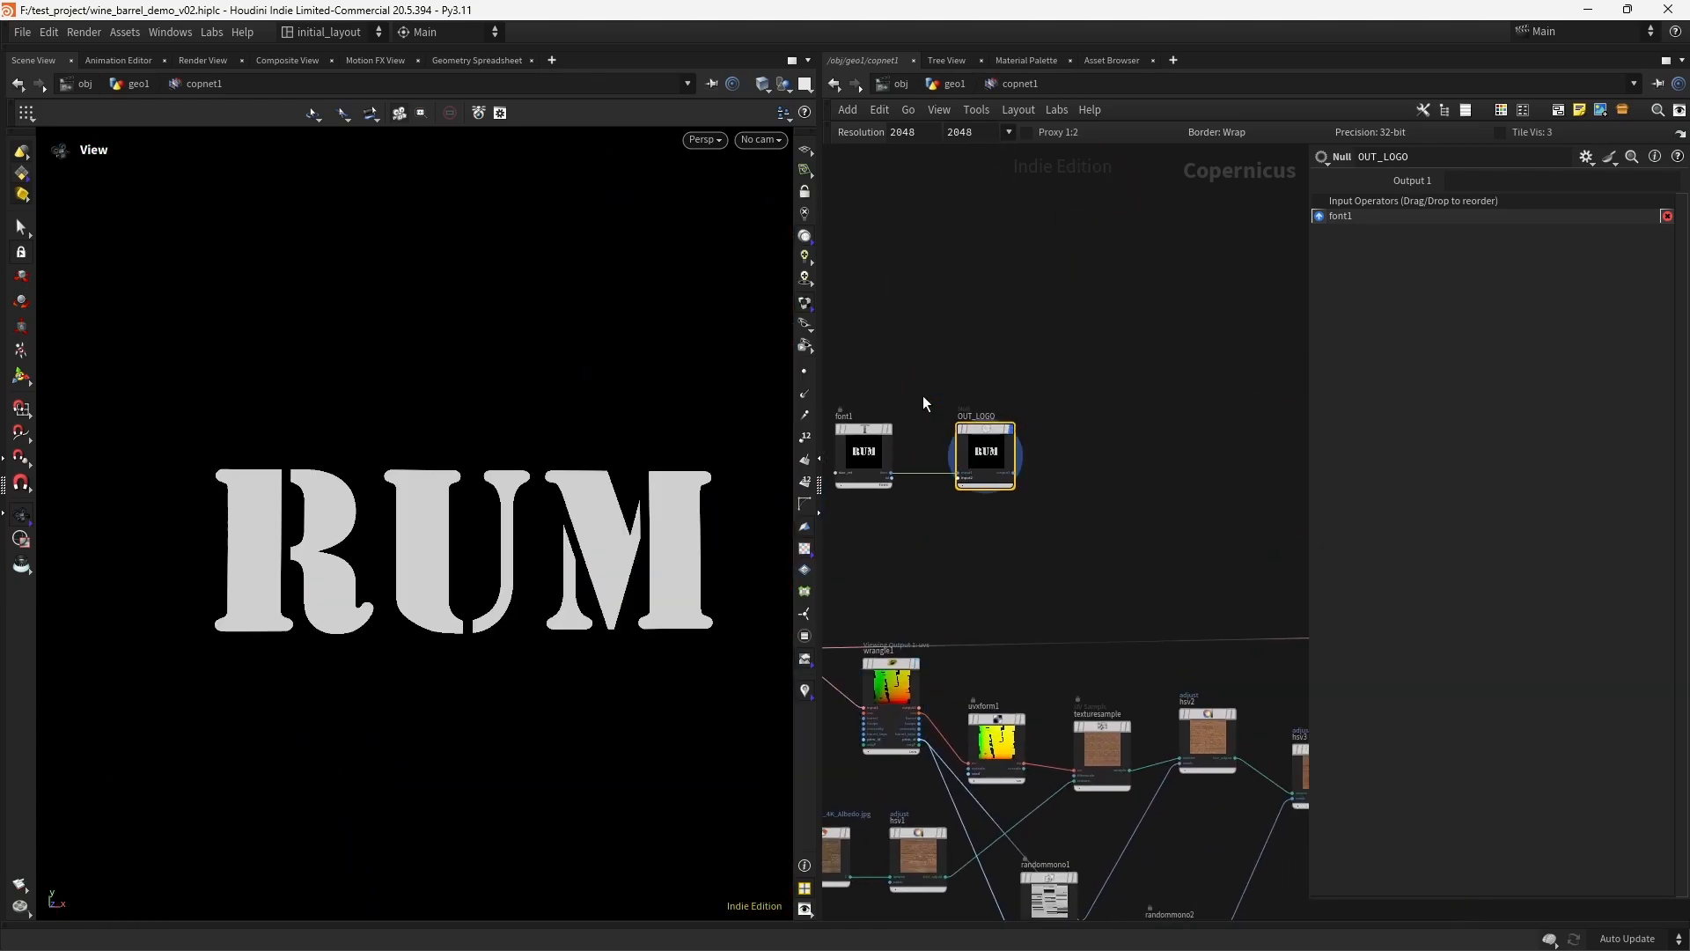
pyautogui.scroll(2, 484, 518)
pyautogui.scroll(-3, 559, 493)
pyautogui.moveTo(592, 508); pyautogui.dragTo(561, 509, button='middle')
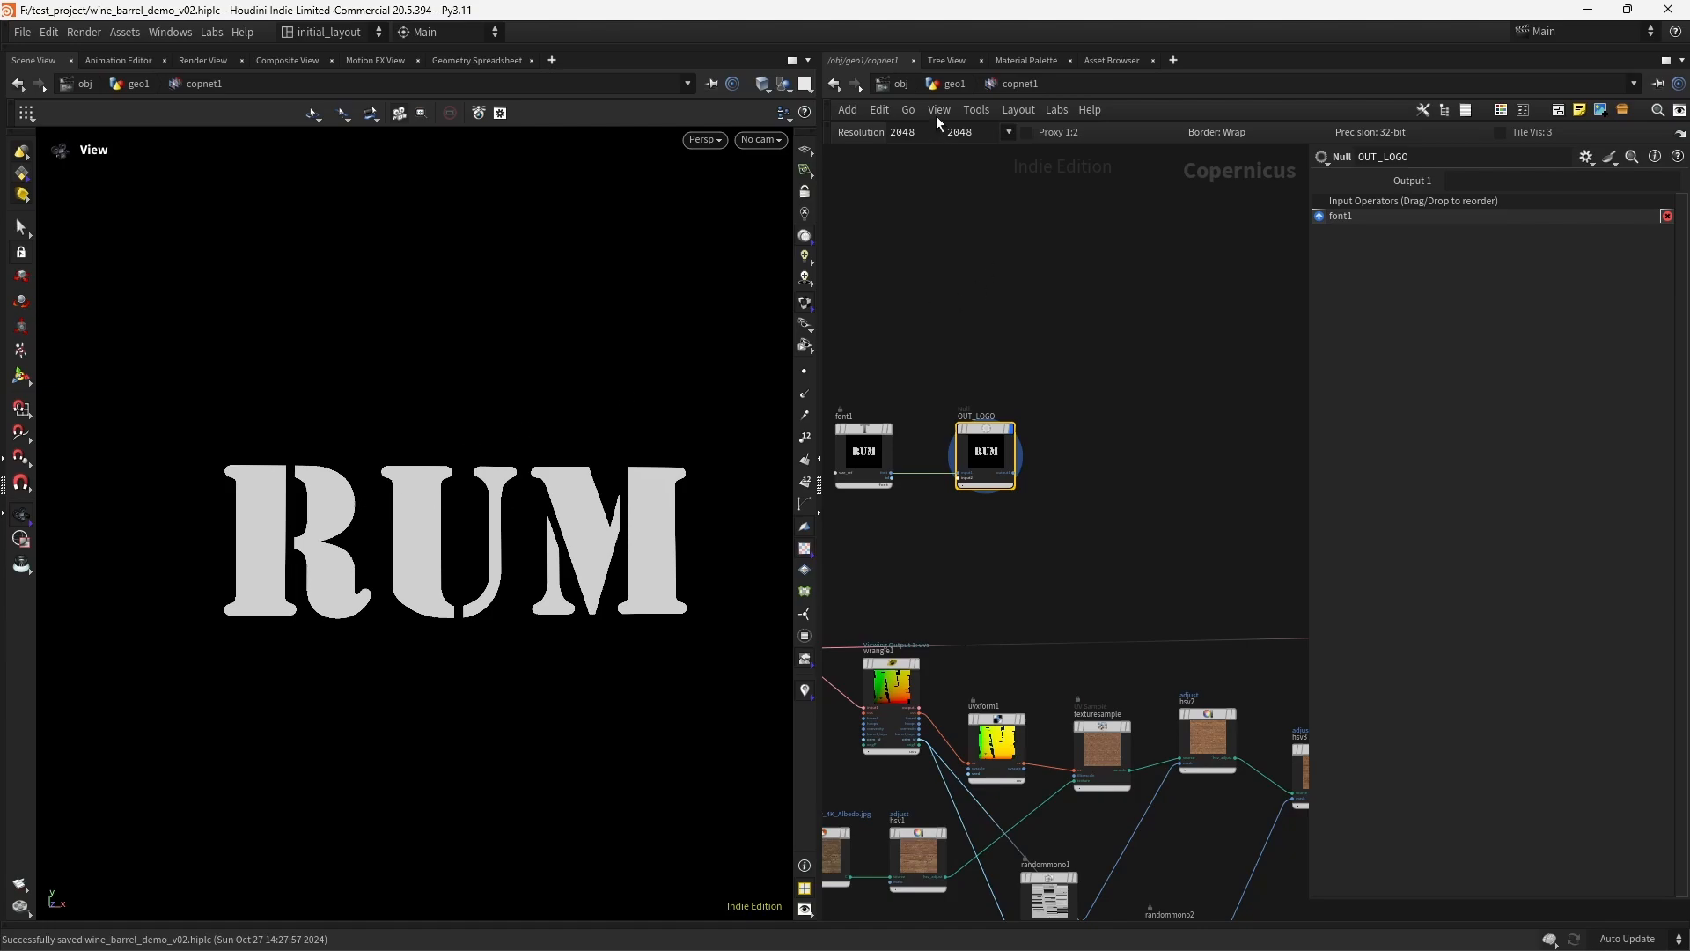
# - Go back up to the geo1 network and display the OUT_BARREL node
pyautogui.press('u')
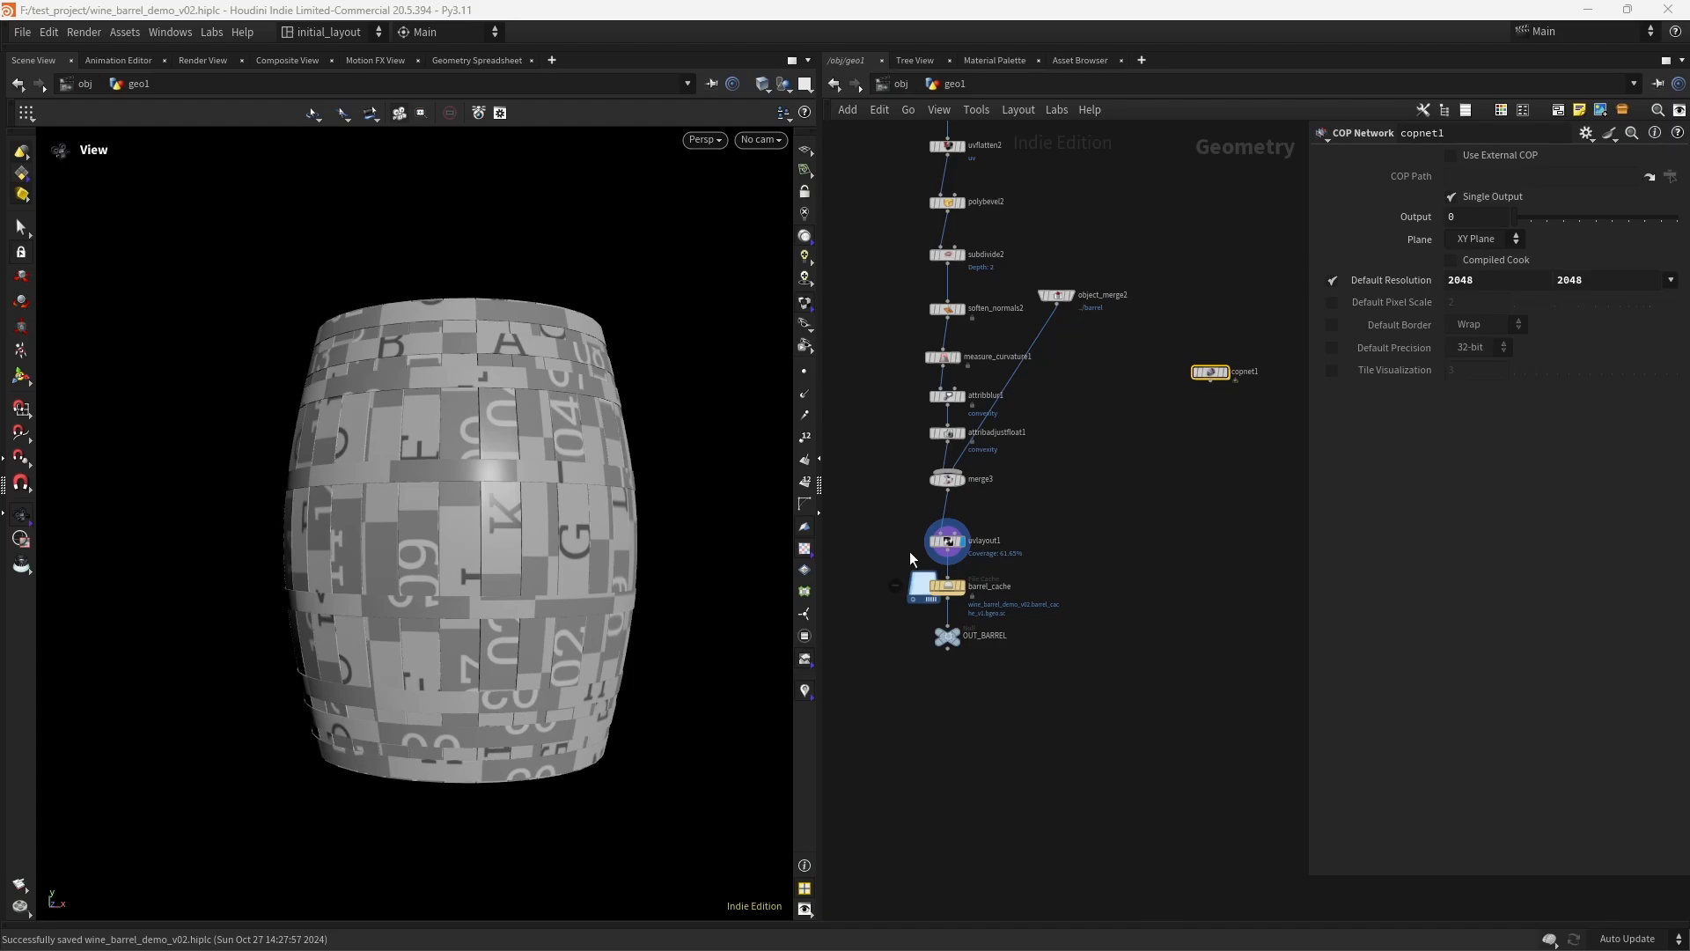
pyautogui.moveTo(1000, 718); pyautogui.dragTo(981, 588, button='middle')
pyautogui.scroll(3, 967, 572)
pyautogui.click(983, 527)
pyautogui.scroll(3, 979, 581)
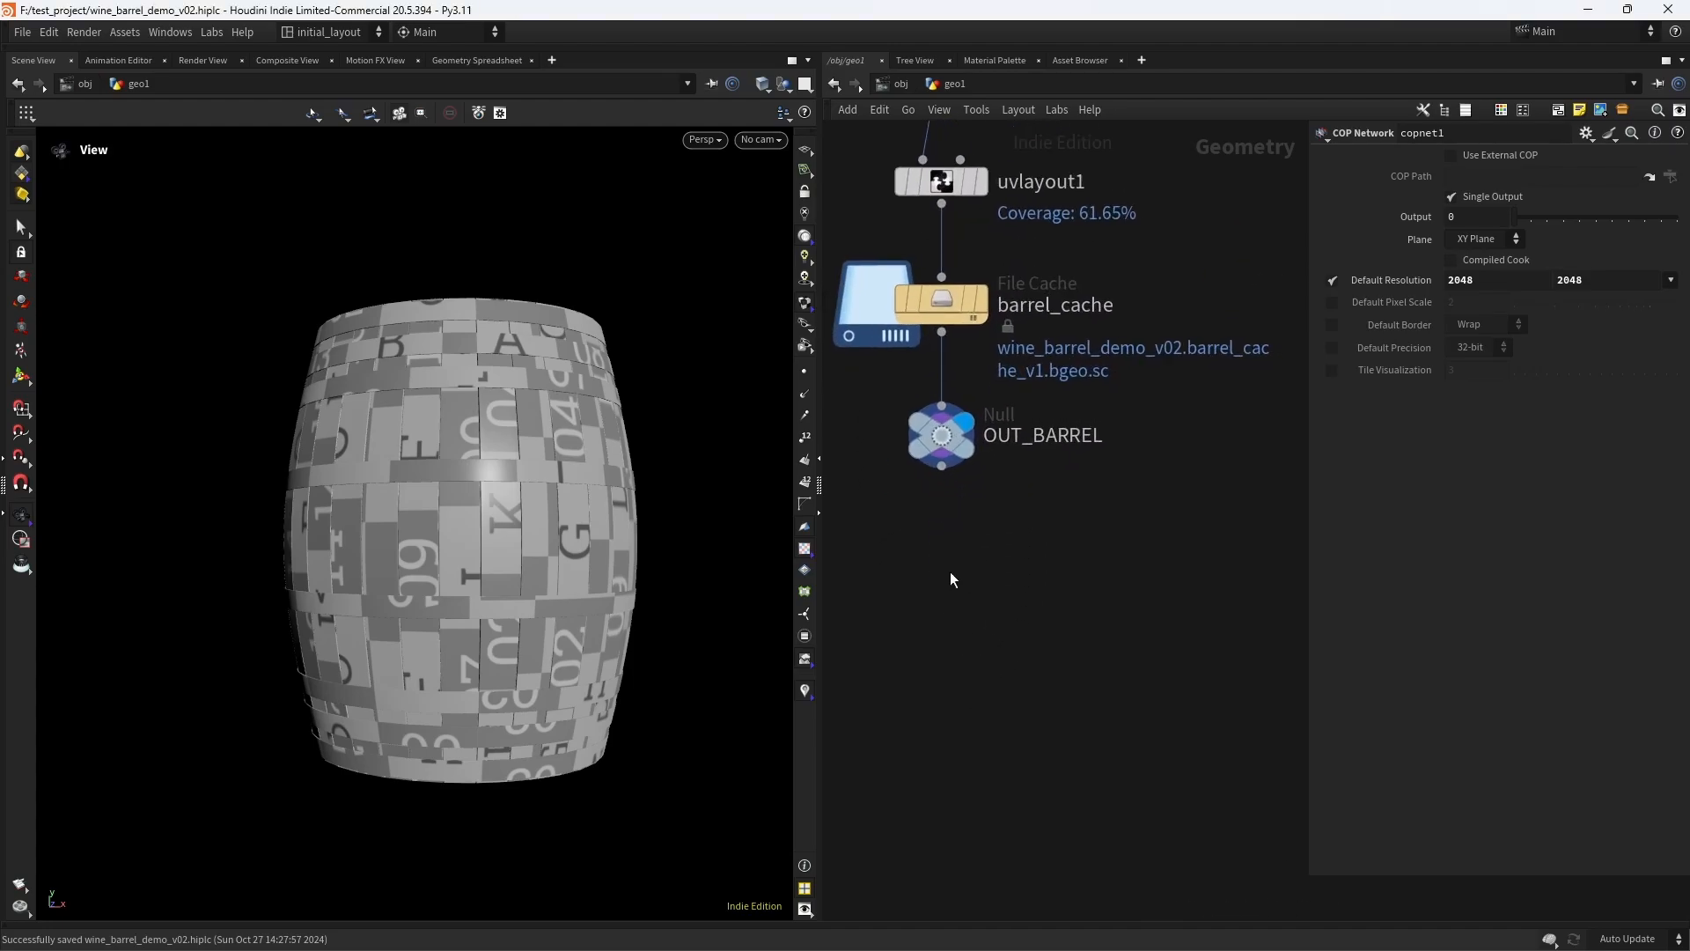
# - Add a Texture Mask Paint node below OUT_BARREL, connect OUT_BARREL to its first input, and display it
pyautogui.press('Tab')
pyautogui.write('text')
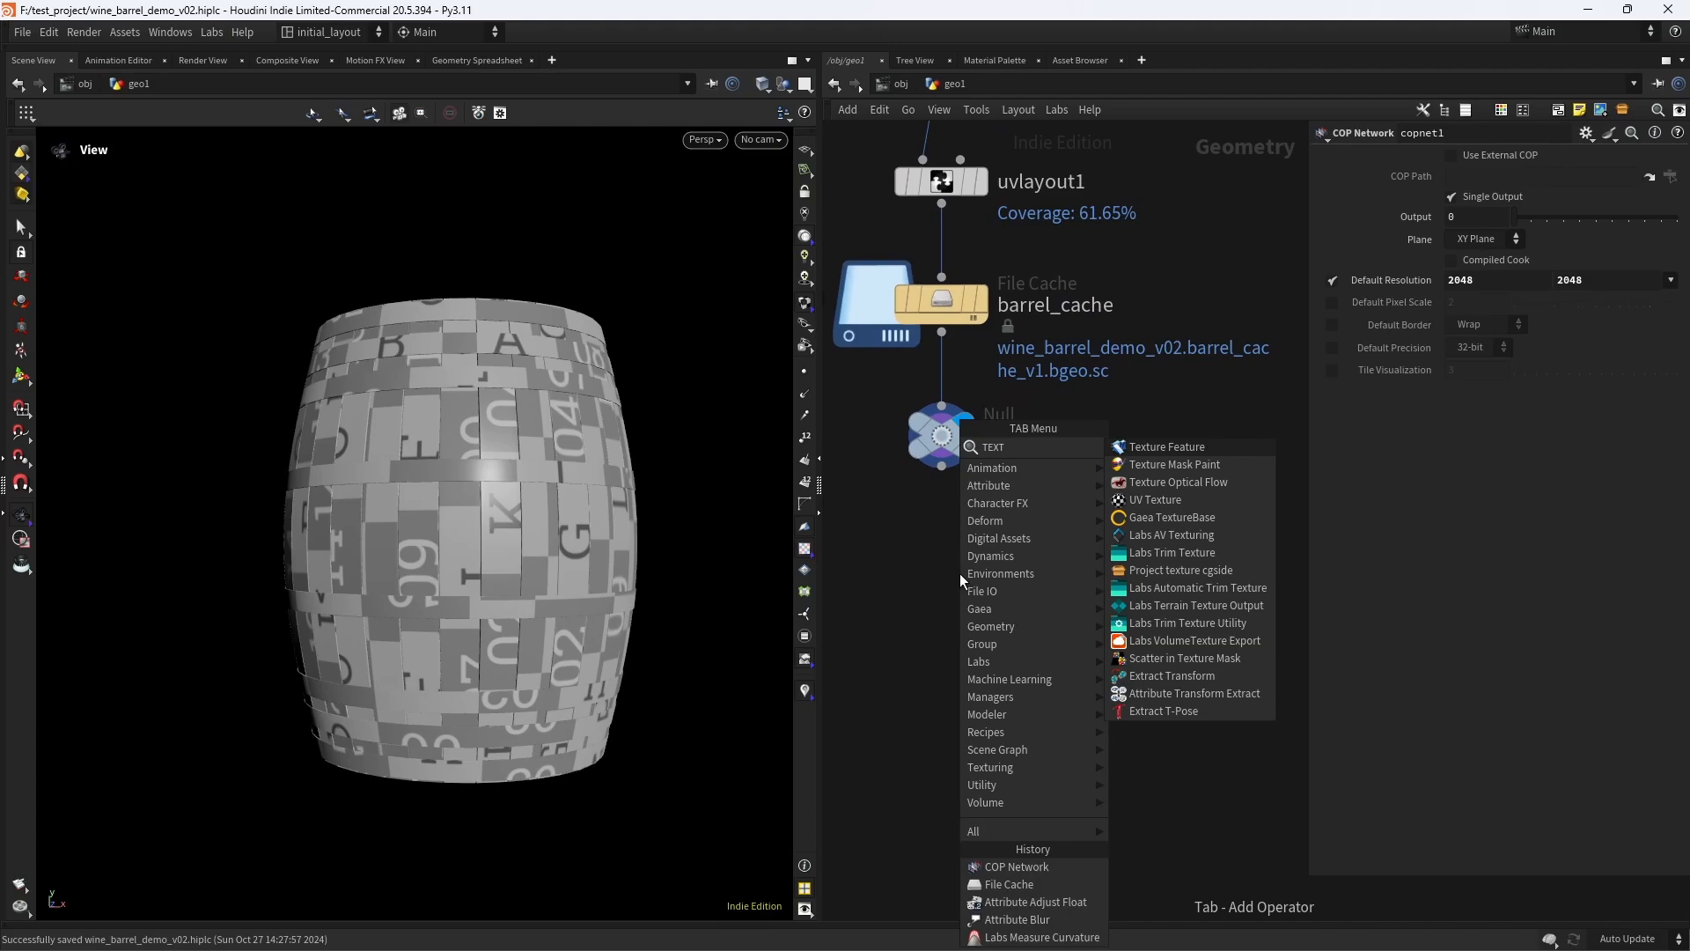
pyautogui.press('Down')
pyautogui.press('Return')
pyautogui.click(957, 623)
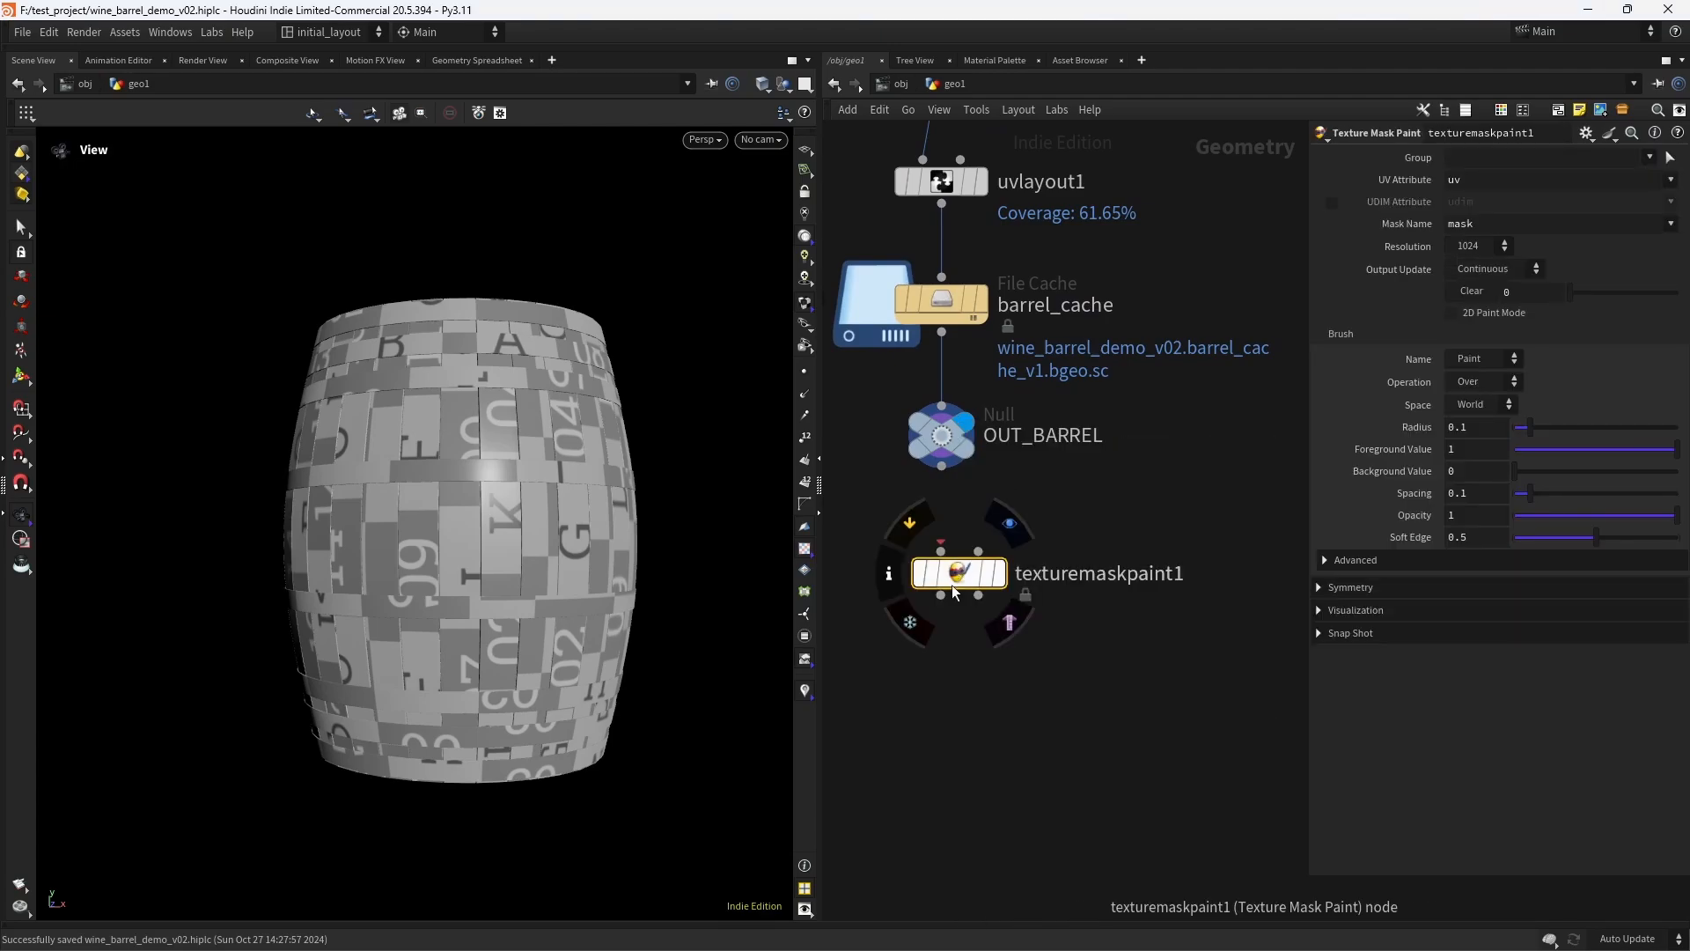
pyautogui.moveTo(941, 467); pyautogui.dragTo(936, 586)
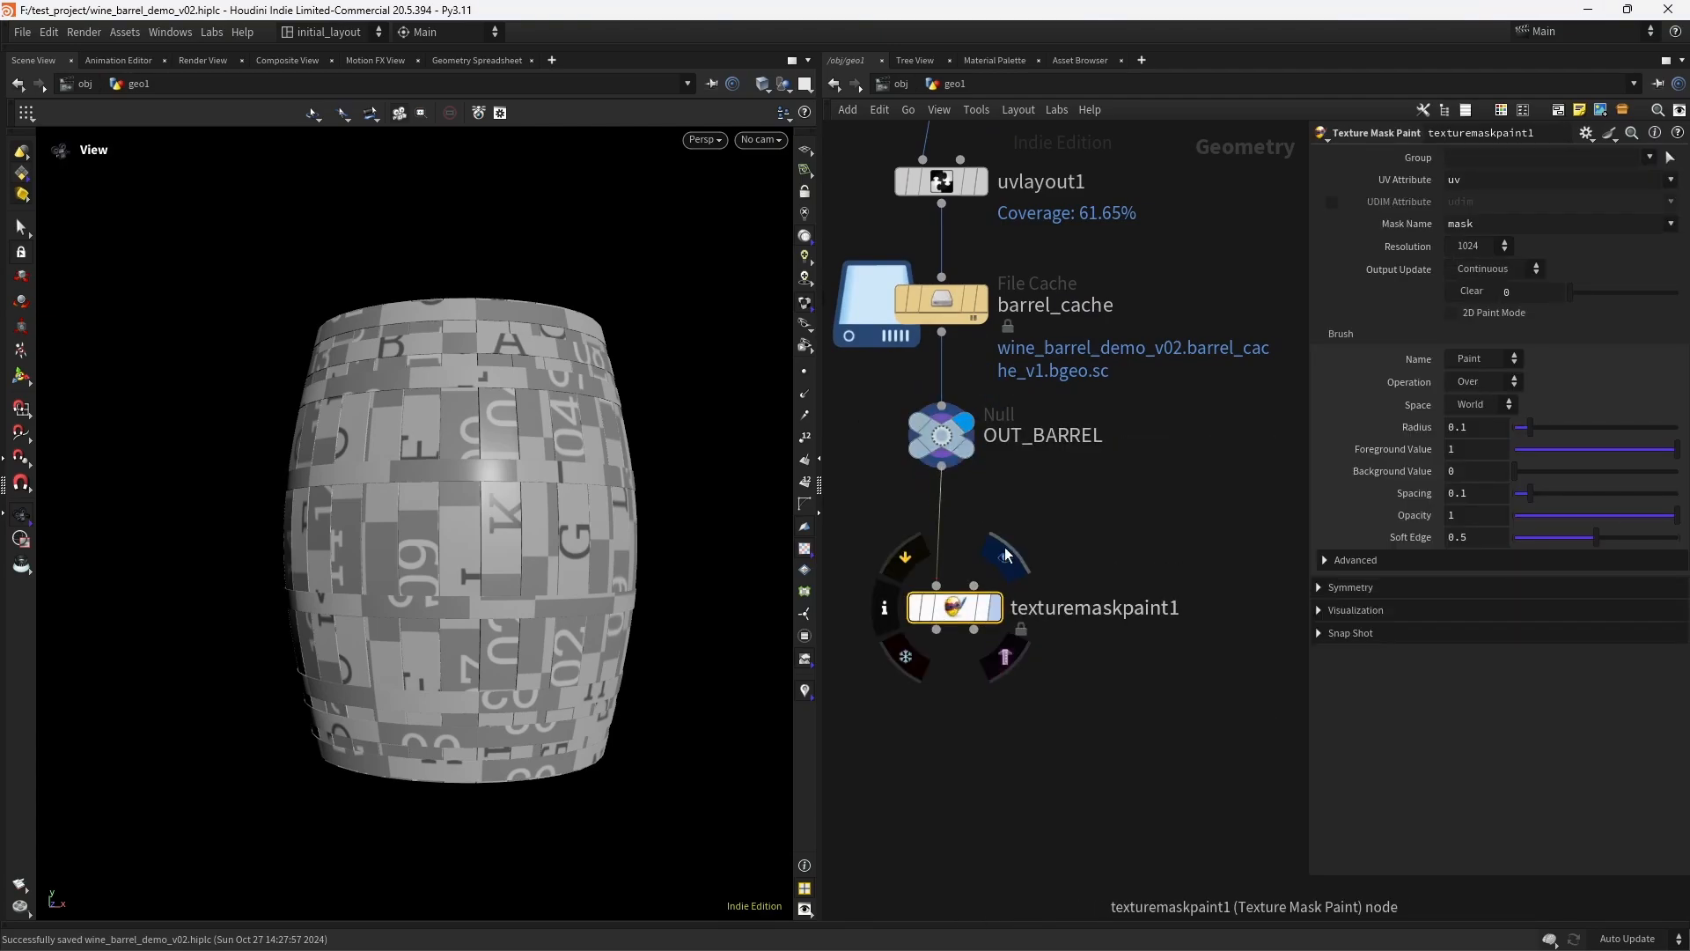
pyautogui.click(1004, 559)
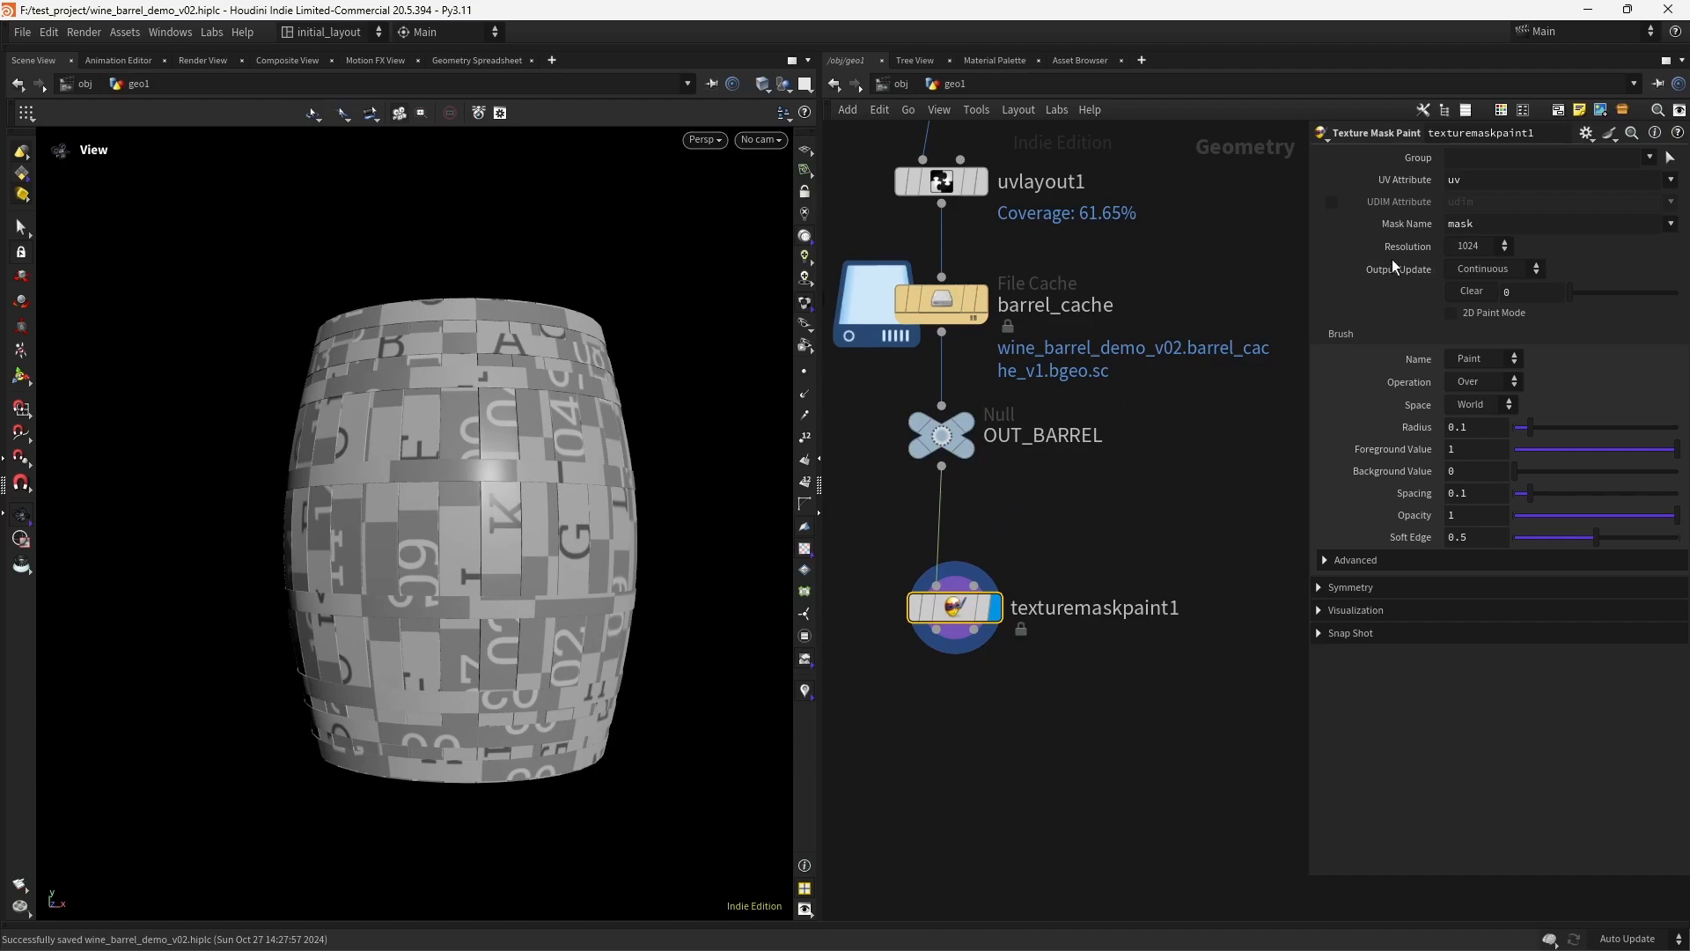
# - Set texturemaskpaint1's Resolution to 4096 and its brush to Stamp
pyautogui.click(1475, 248)
pyautogui.click(1465, 335)
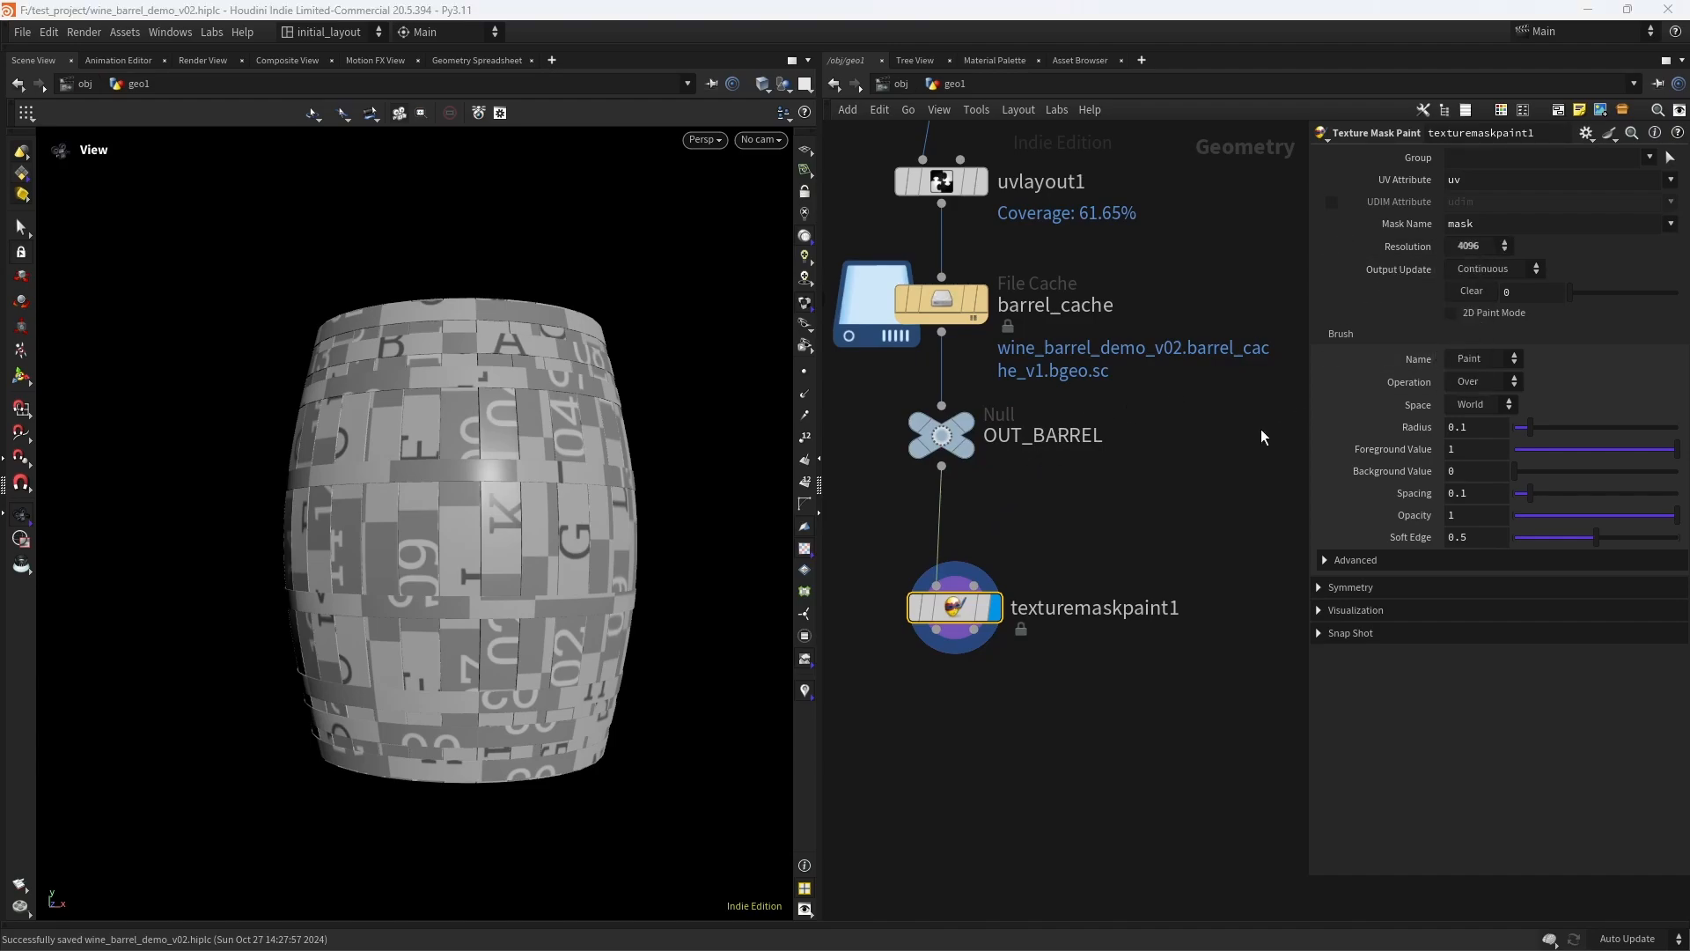
pyautogui.moveTo(1110, 499); pyautogui.dragTo(1082, 470, button='middle')
pyautogui.click(1469, 358)
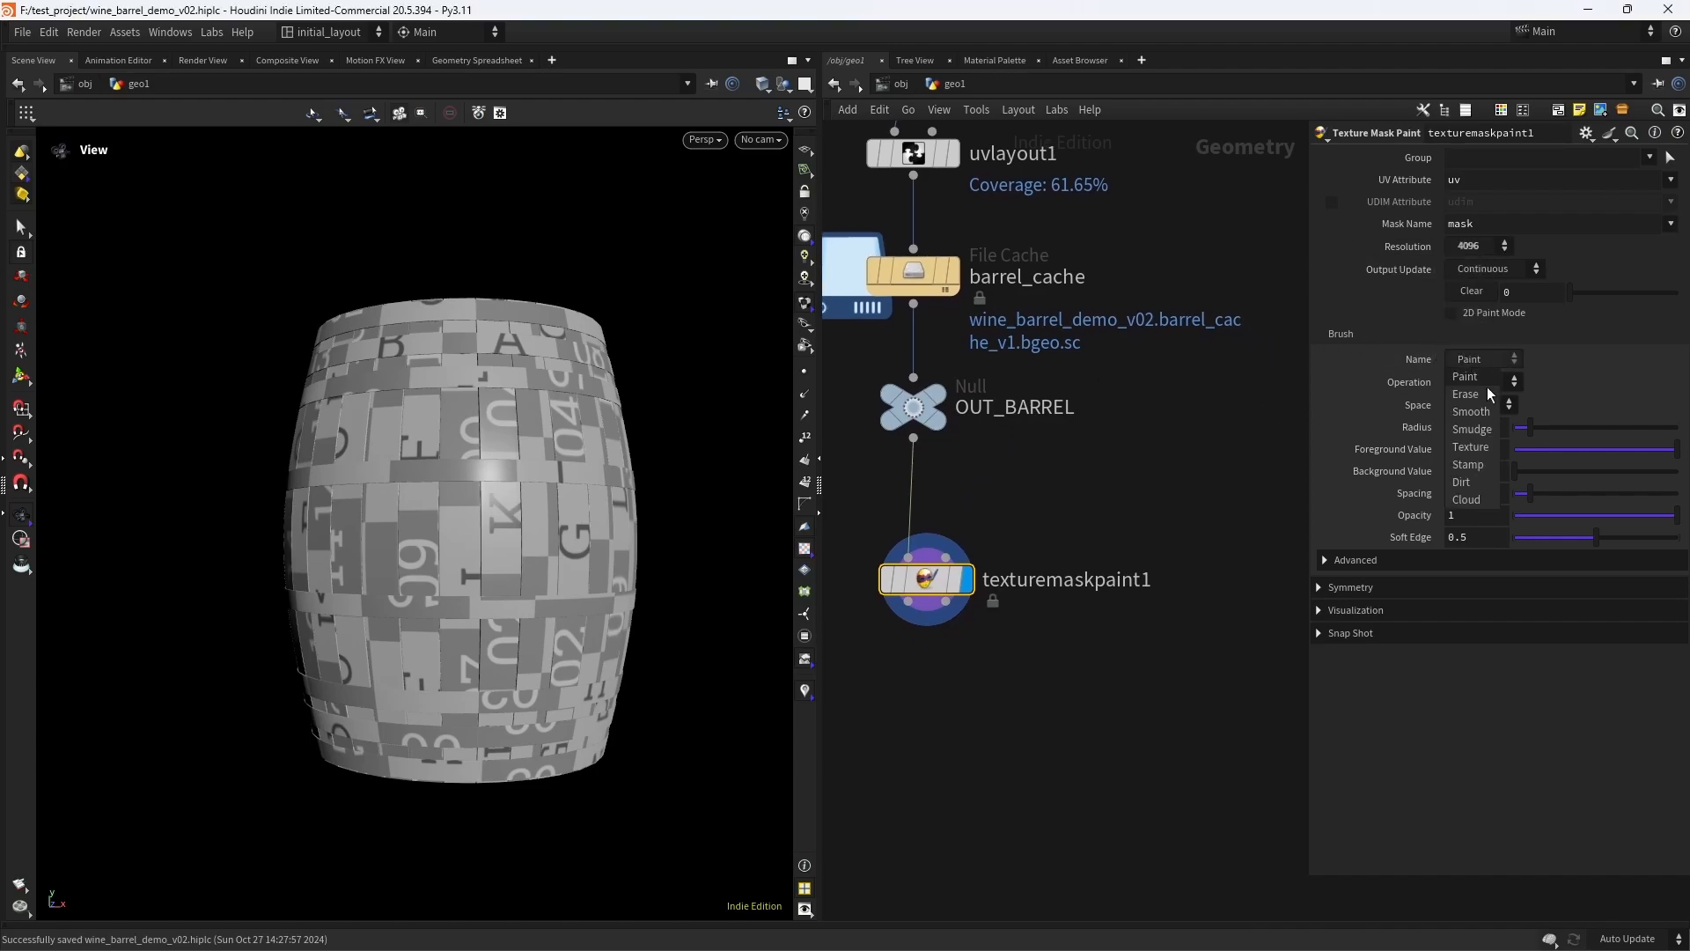
pyautogui.click(1469, 464)
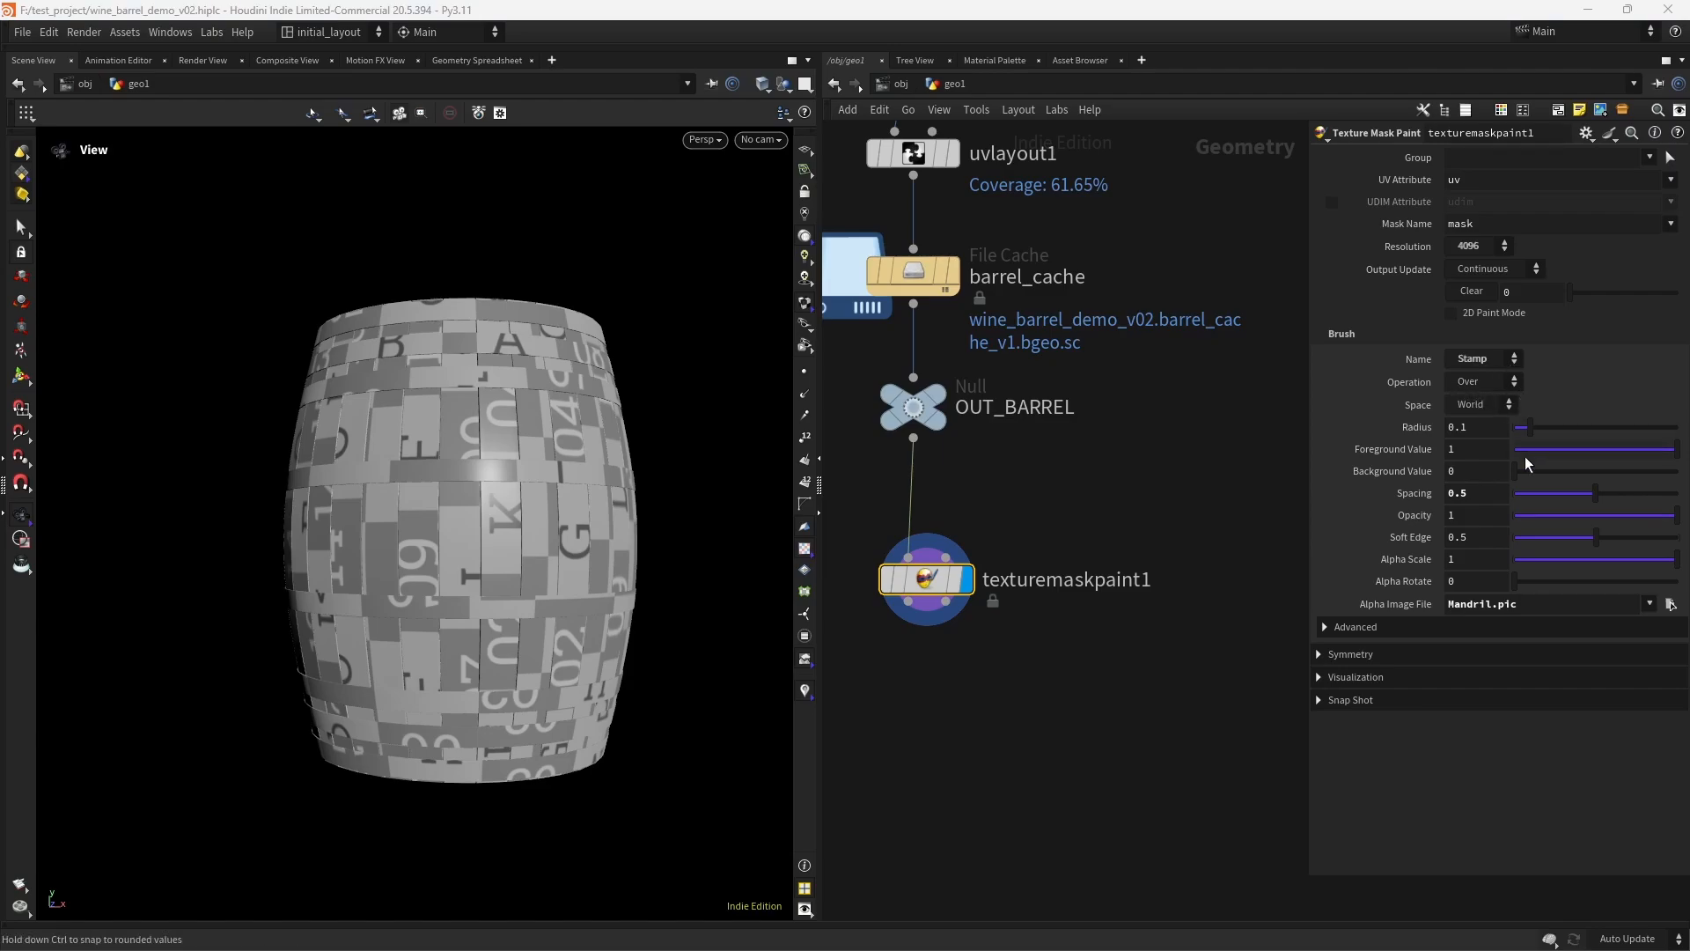
# - Set the stamp brush's Soft Edge to 0 and copy the OUT_LOGO node inside copnet1
pyautogui.moveTo(1537, 533); pyautogui.dragTo(1502, 544)
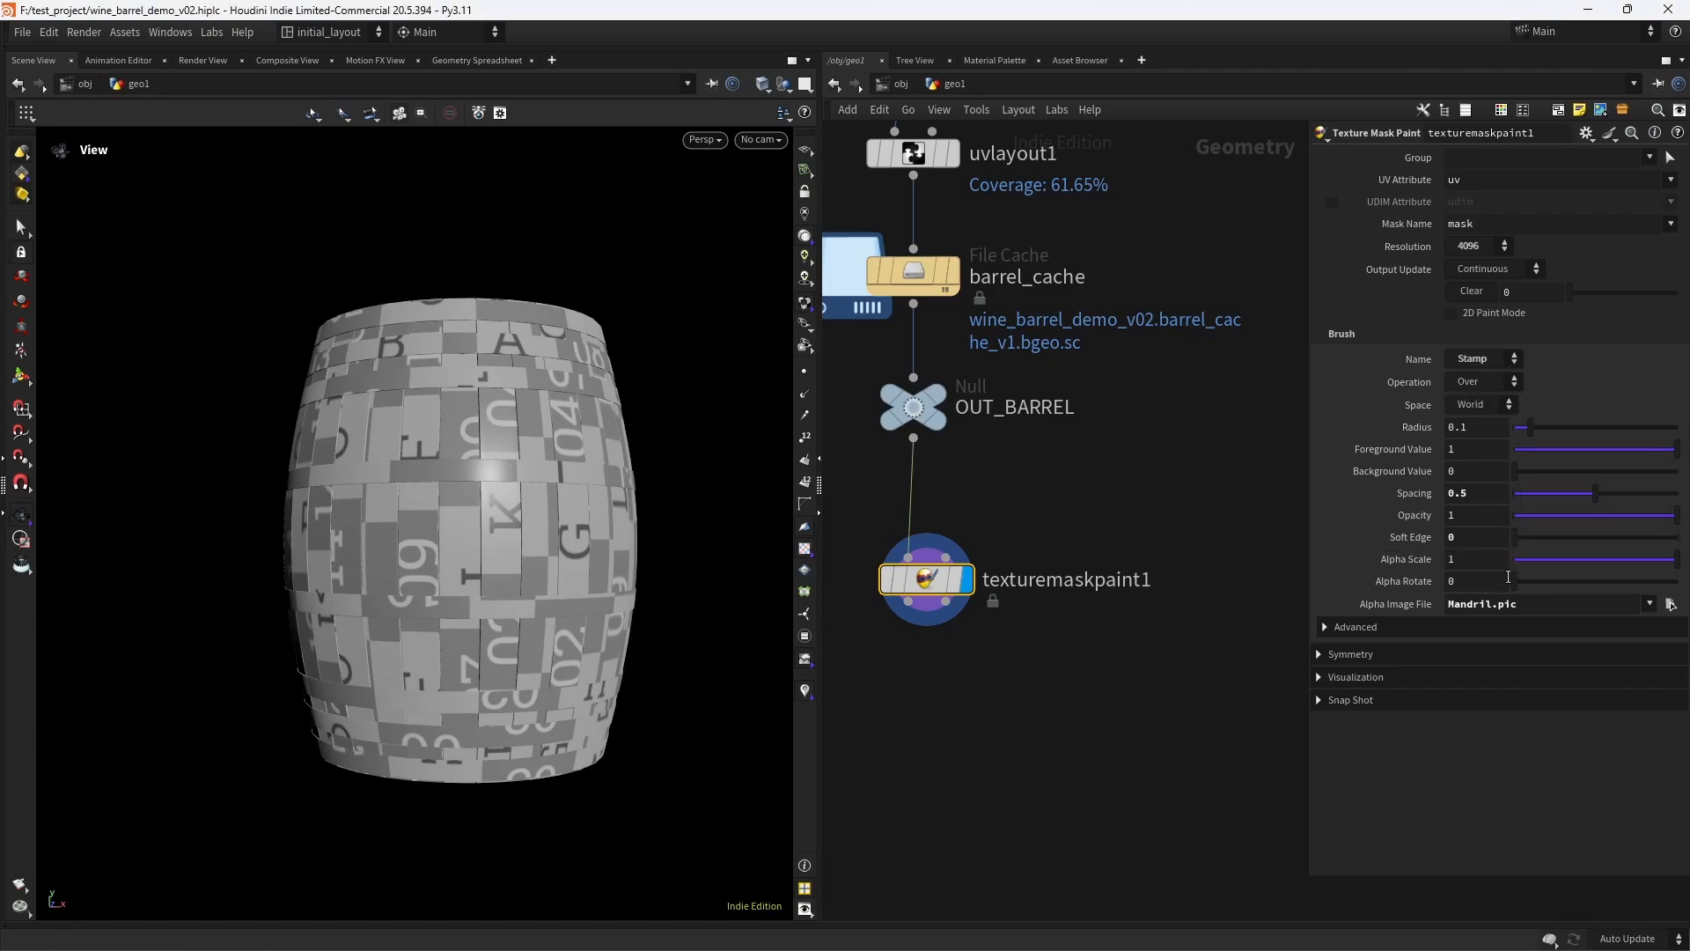
pyautogui.moveTo(1012, 452); pyautogui.dragTo(863, 755, button='middle')
pyautogui.moveTo(1150, 400); pyautogui.dragTo(1083, 788, button='middle')
pyautogui.scroll(-5, 1118, 462)
pyautogui.moveTo(1120, 471); pyautogui.dragTo(1021, 508, button='middle')
pyautogui.scroll(4, 1034, 515)
pyautogui.doubleClick(1169, 377)
pyautogui.moveTo(1090, 349); pyautogui.dragTo(960, 519)
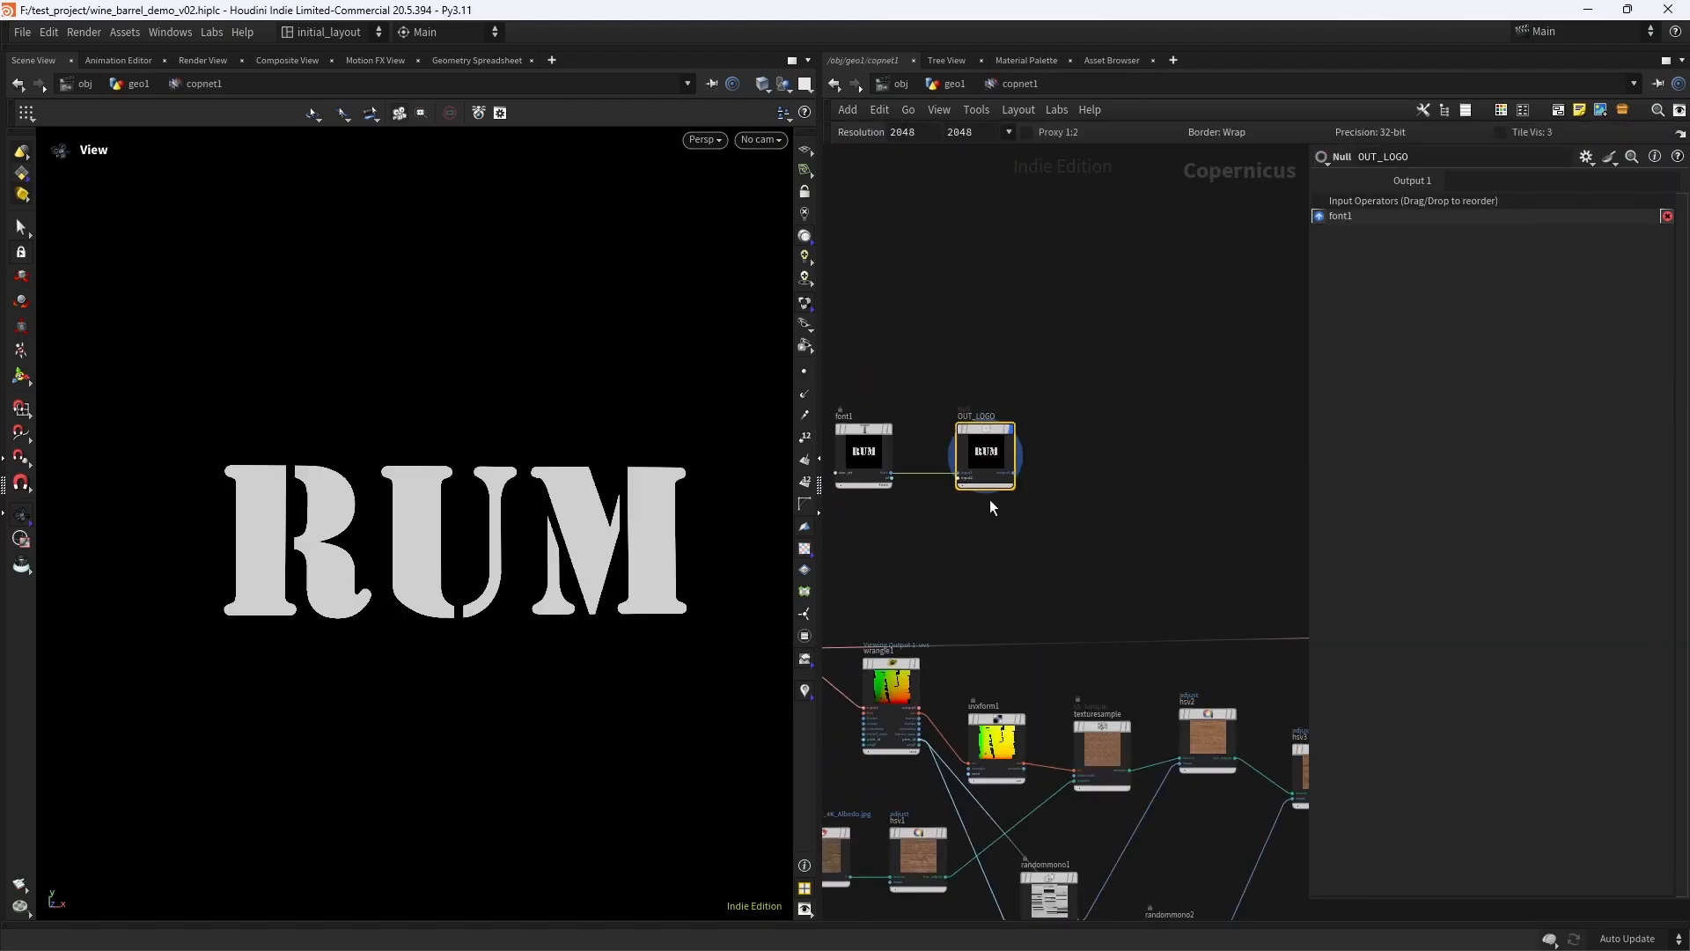
# - Return to geo1 and set texturemaskpaint1's Alpha Image File to the copied node path /obj/geo1/copnet1/OUT_LOGO
pyautogui.click(951, 83)
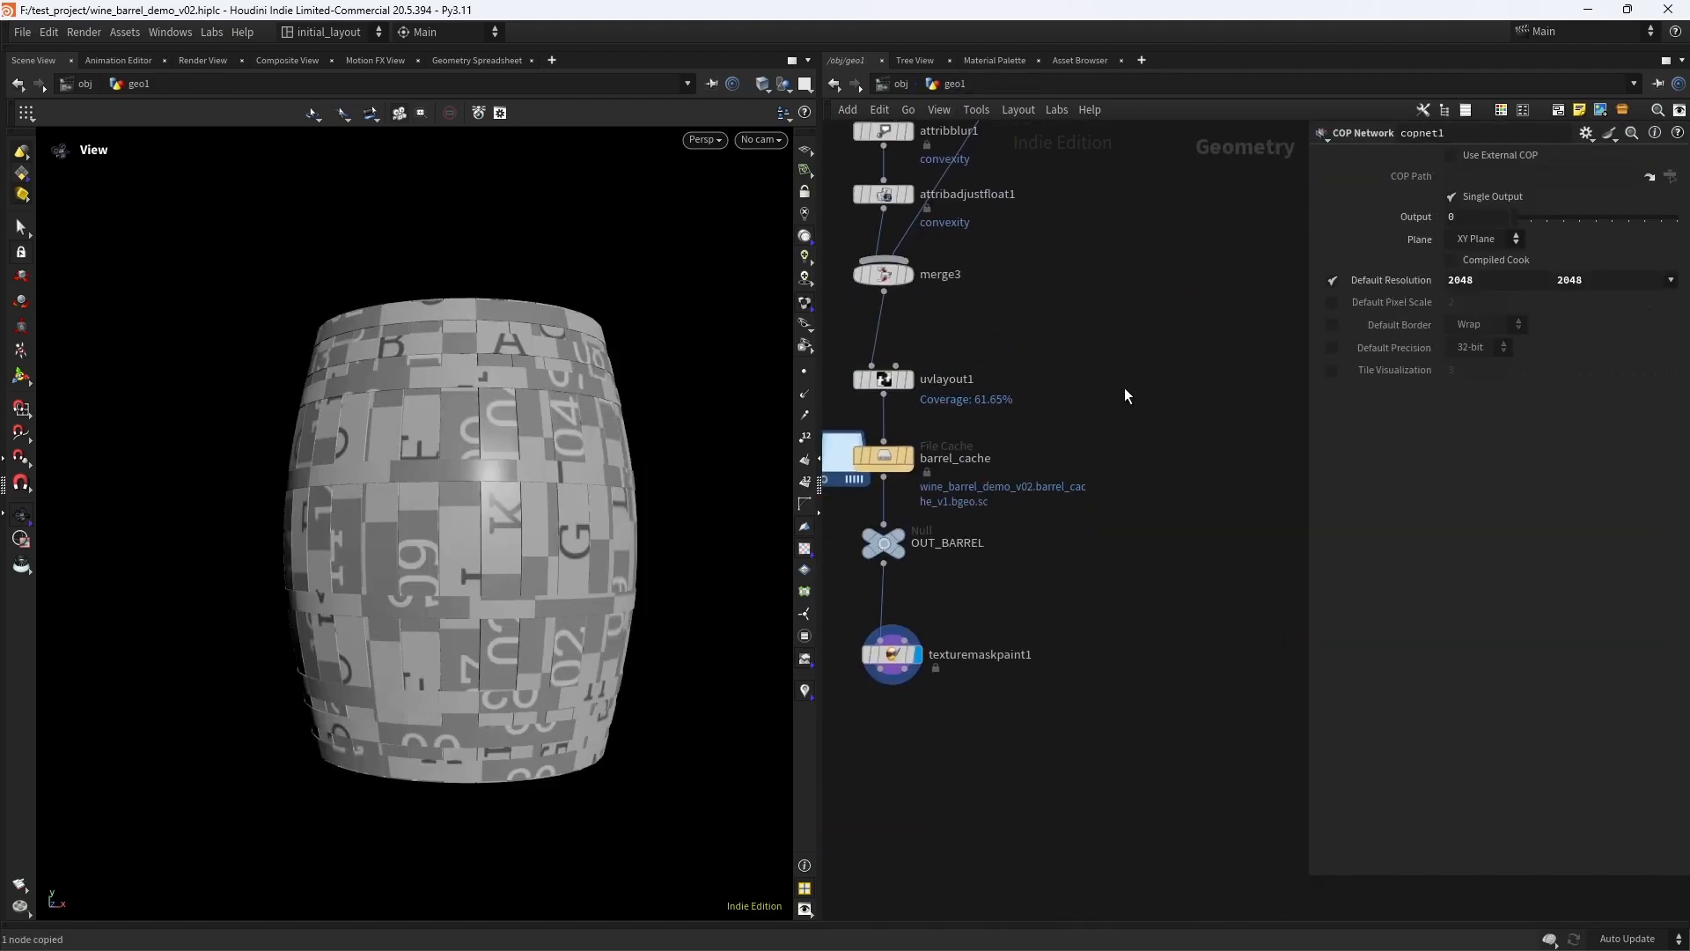
pyautogui.tripleClick(1537, 603)
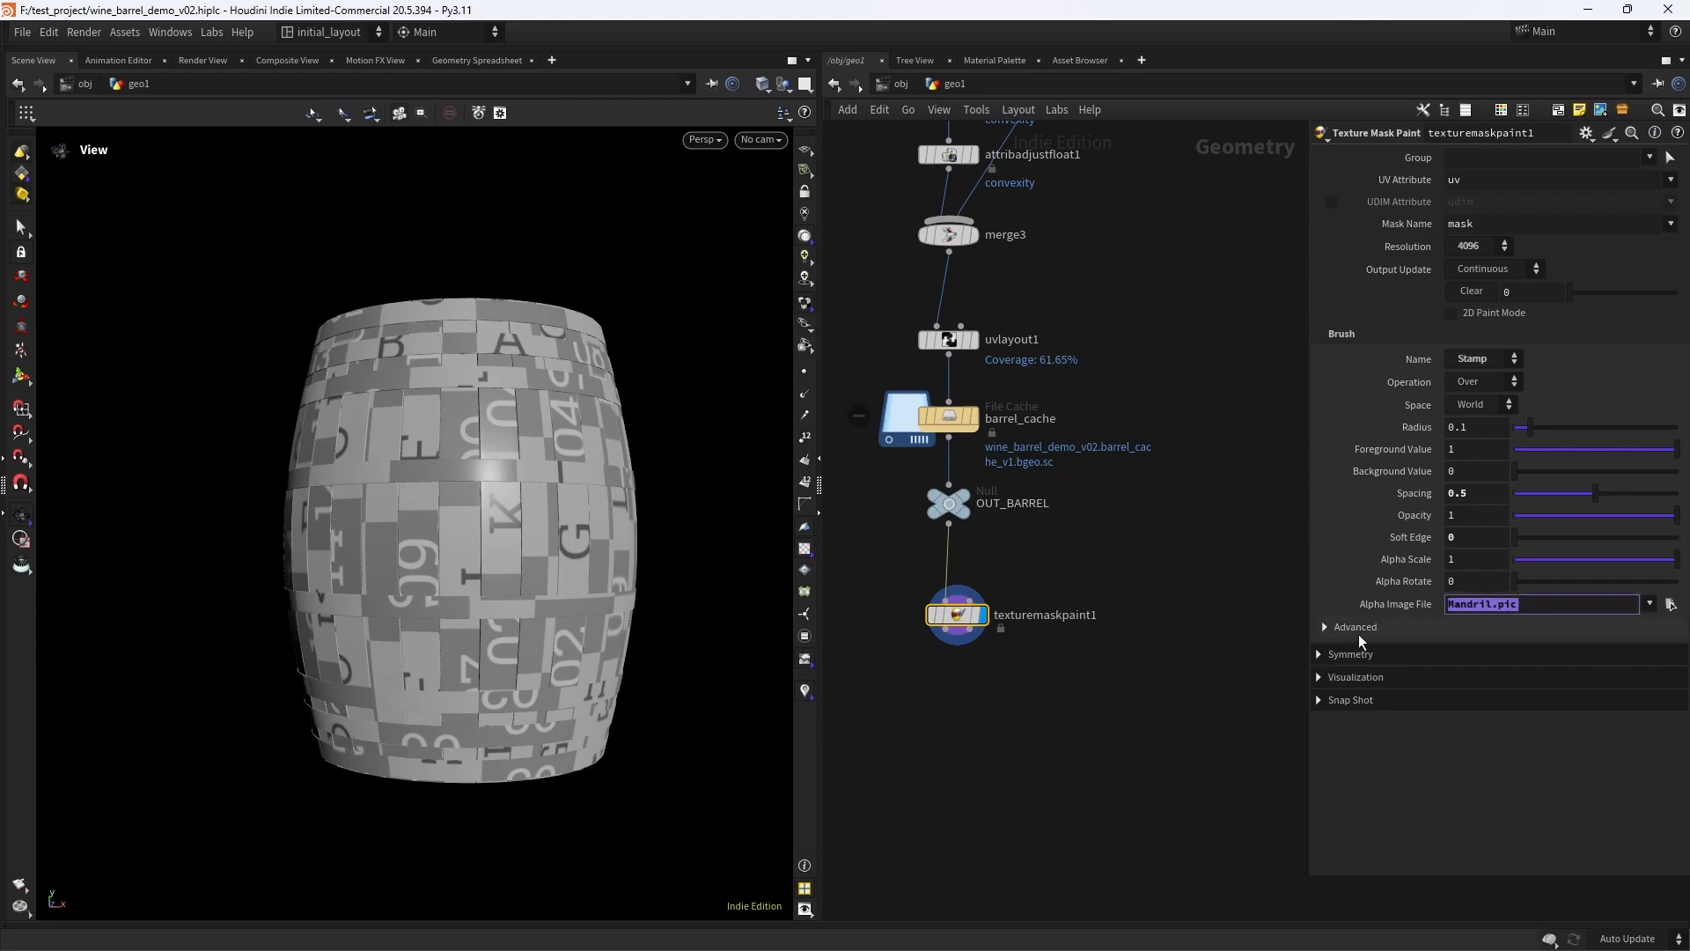
pyautogui.write('/obj/geo1/copnet1/OUT_LOGO')
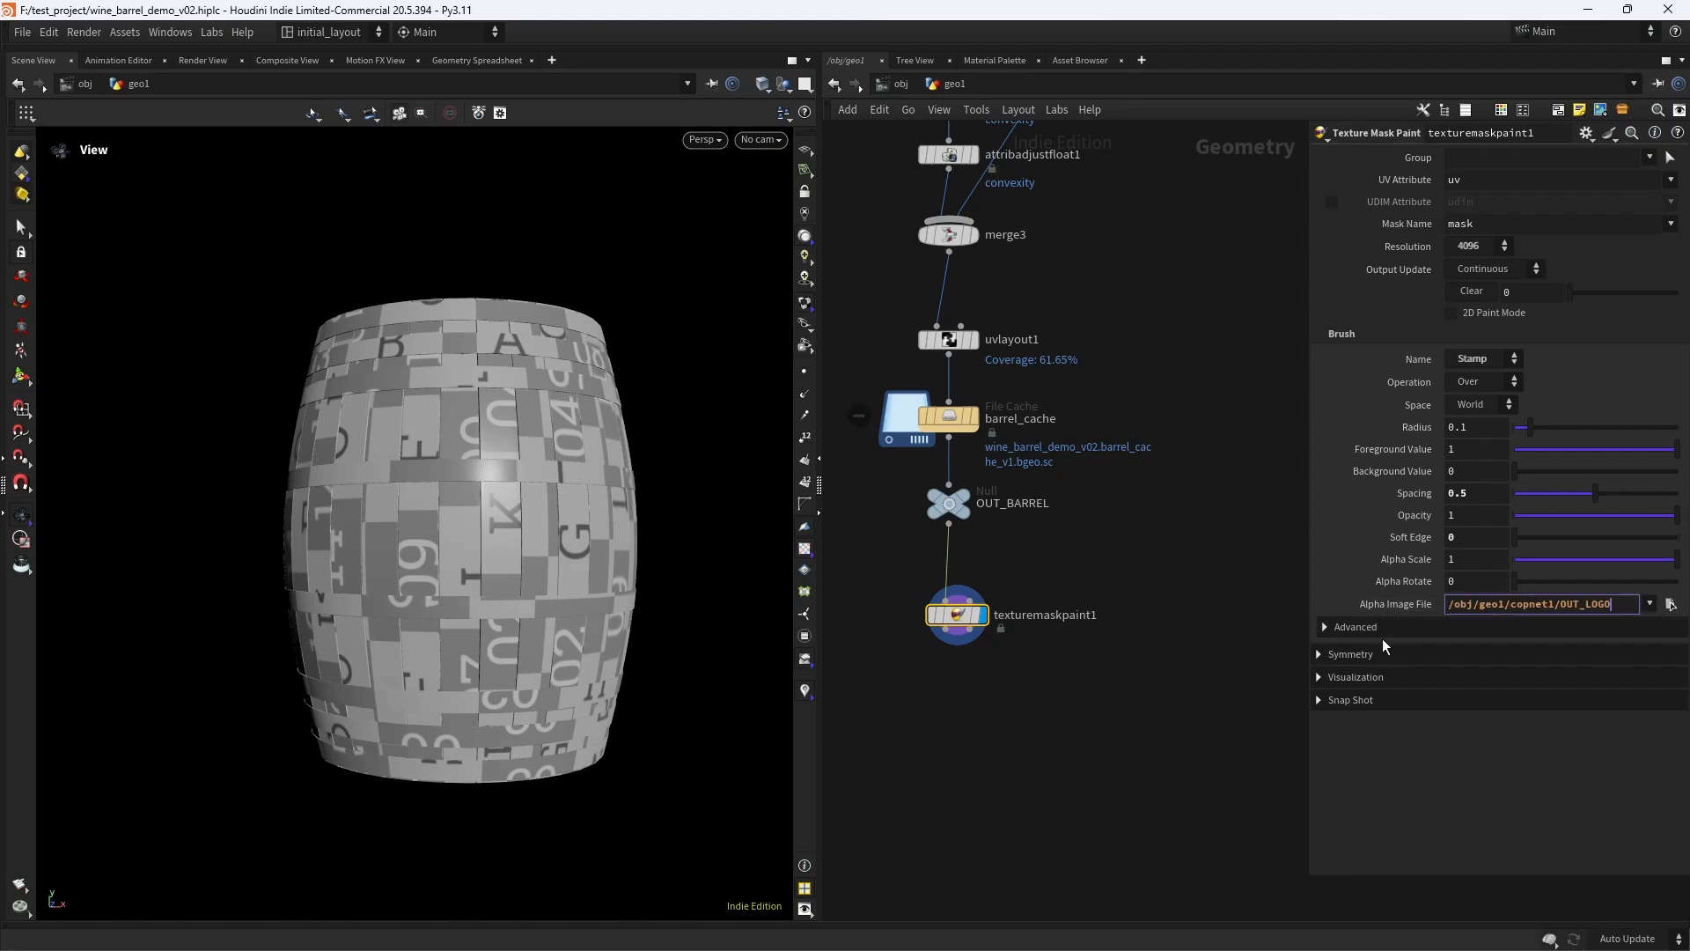
pyautogui.press('Return')
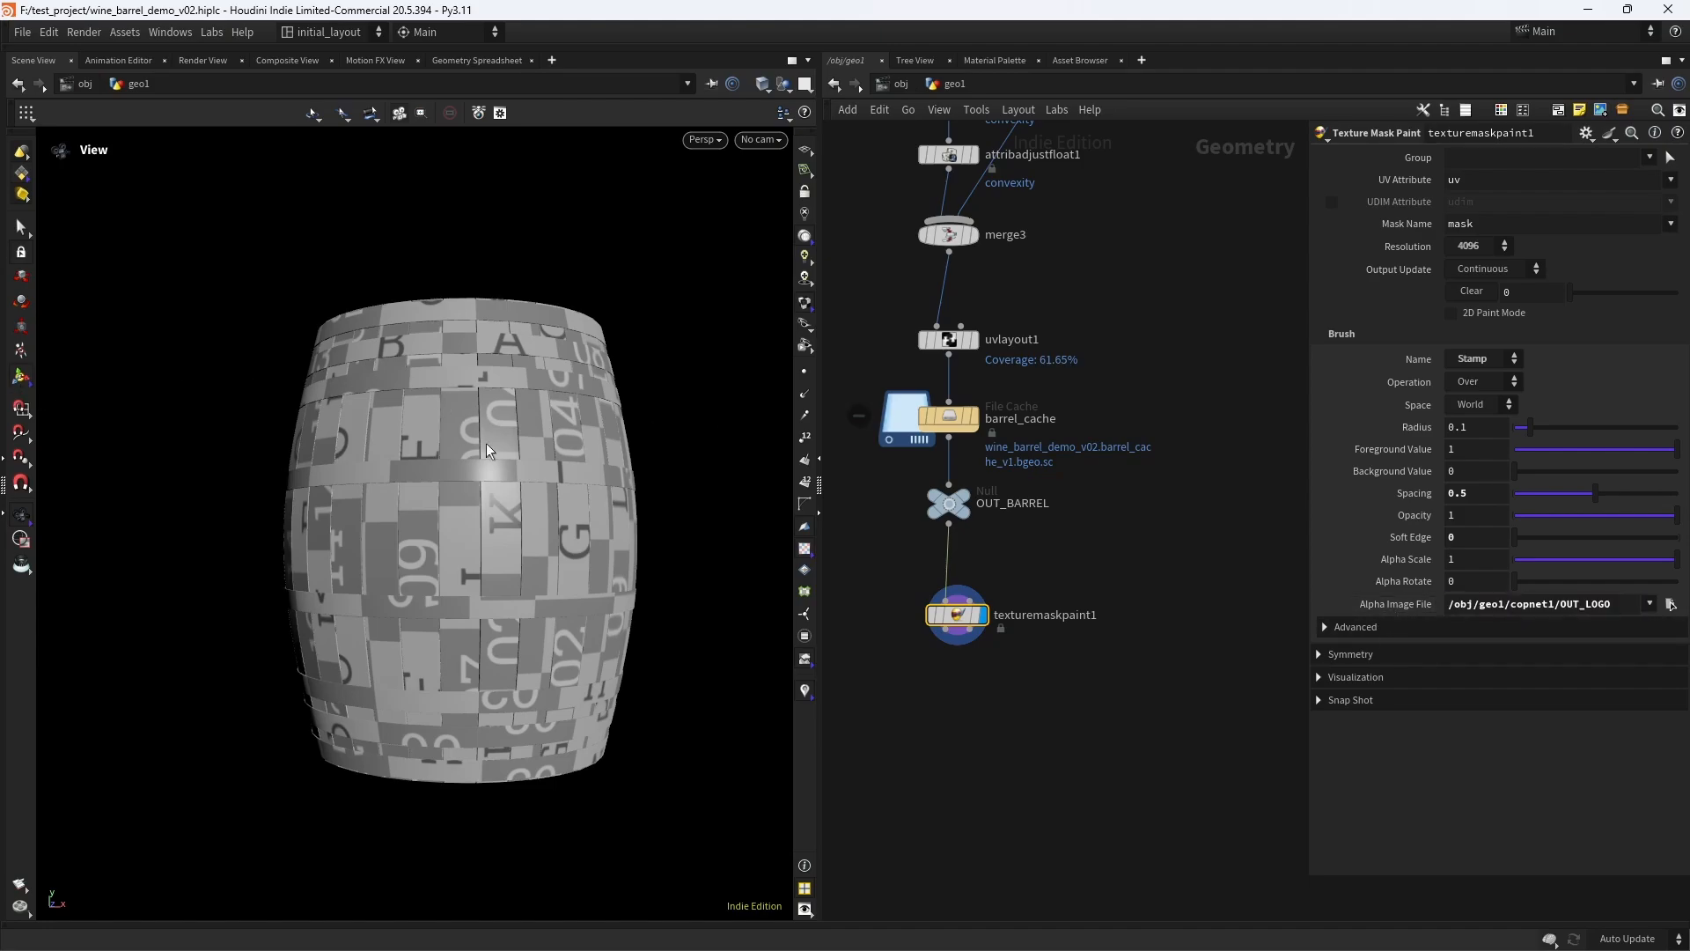
# - Start painting on the barrel, undo a test stamp, and change the Alpha Image File to op:/obj/geo1/copnet1/OUT_LOGO
pyautogui.click(21, 377)
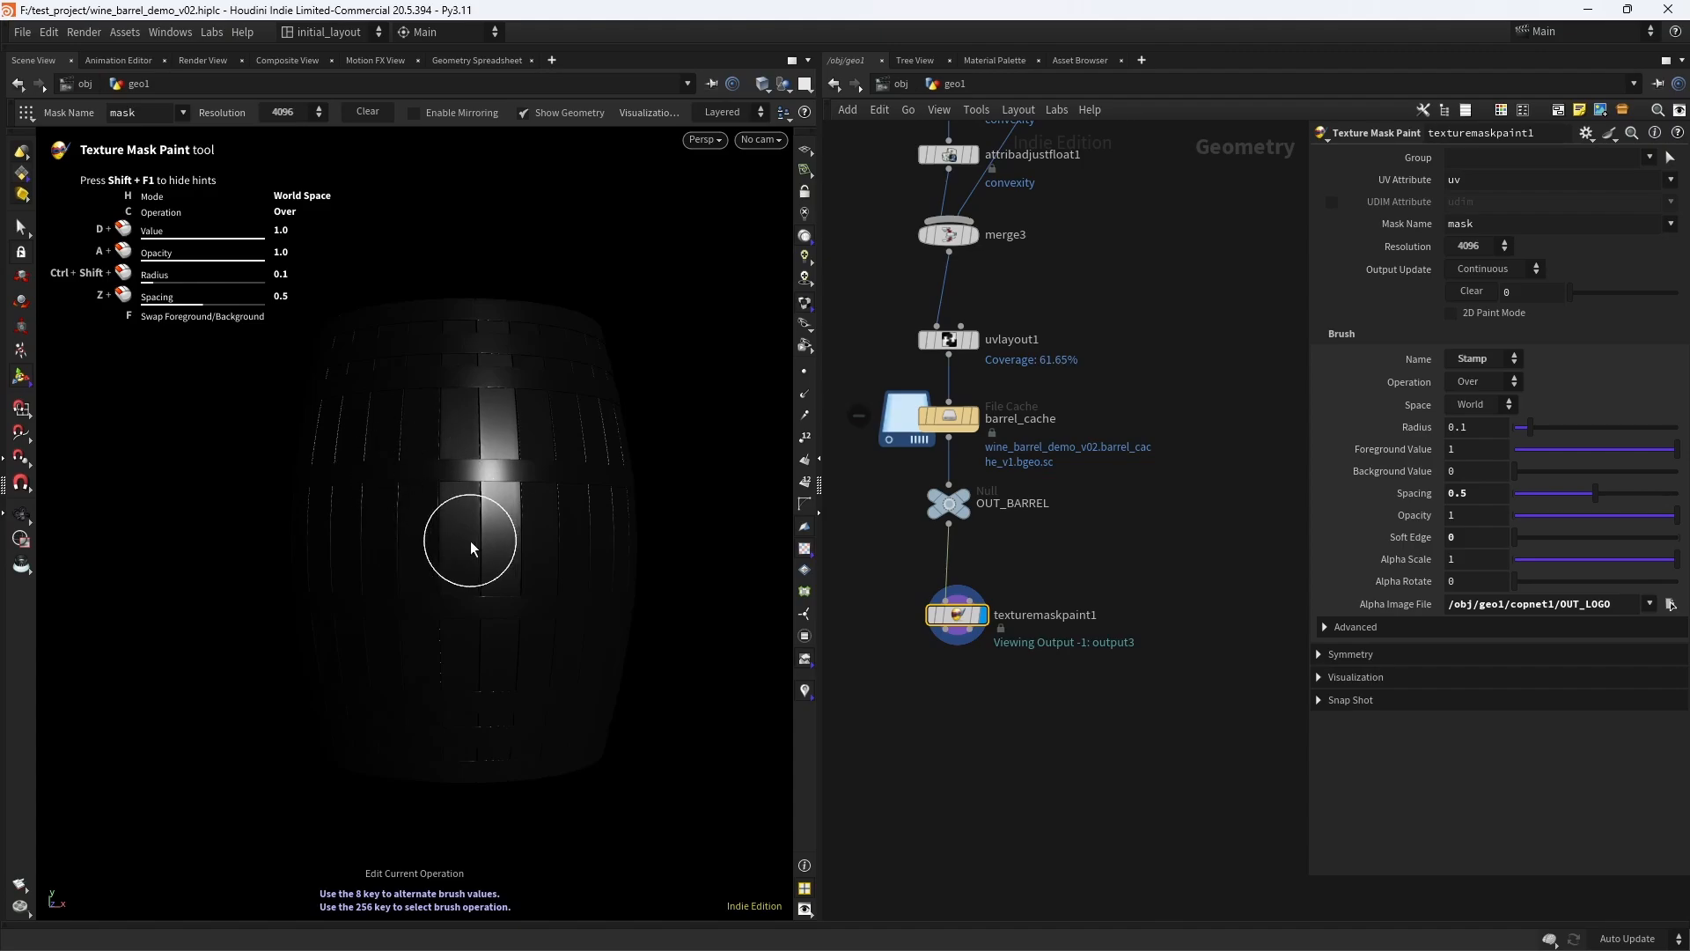
pyautogui.click(453, 524)
pyautogui.hotkey('ctrl', 'z')
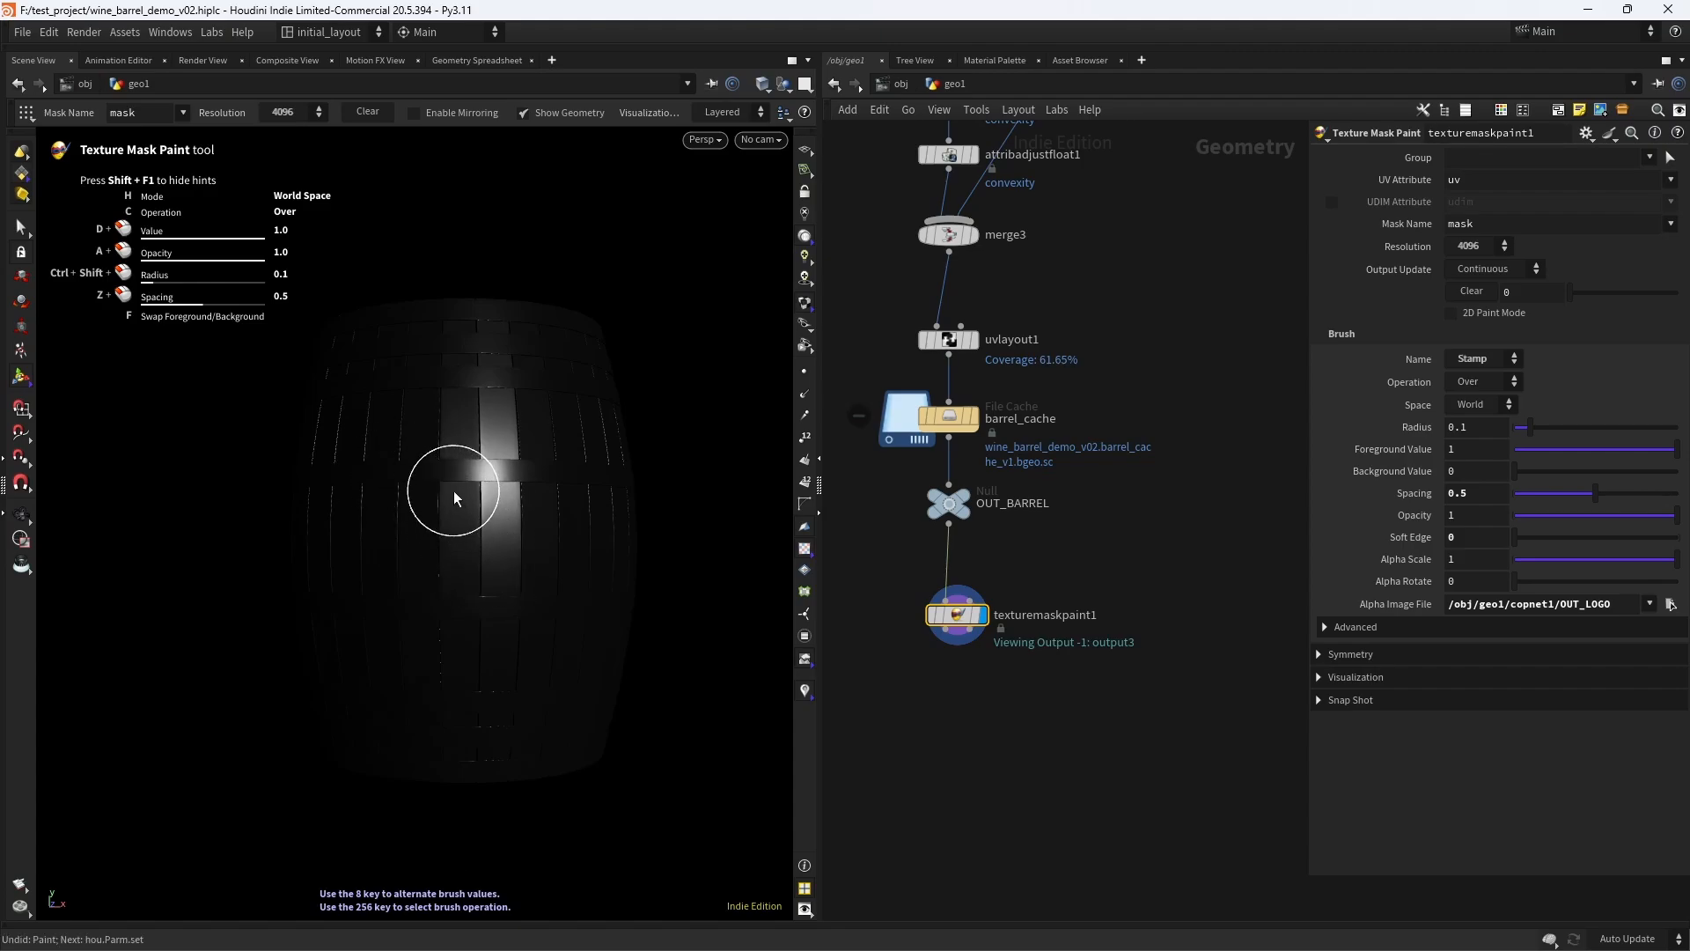
pyautogui.click(1448, 604)
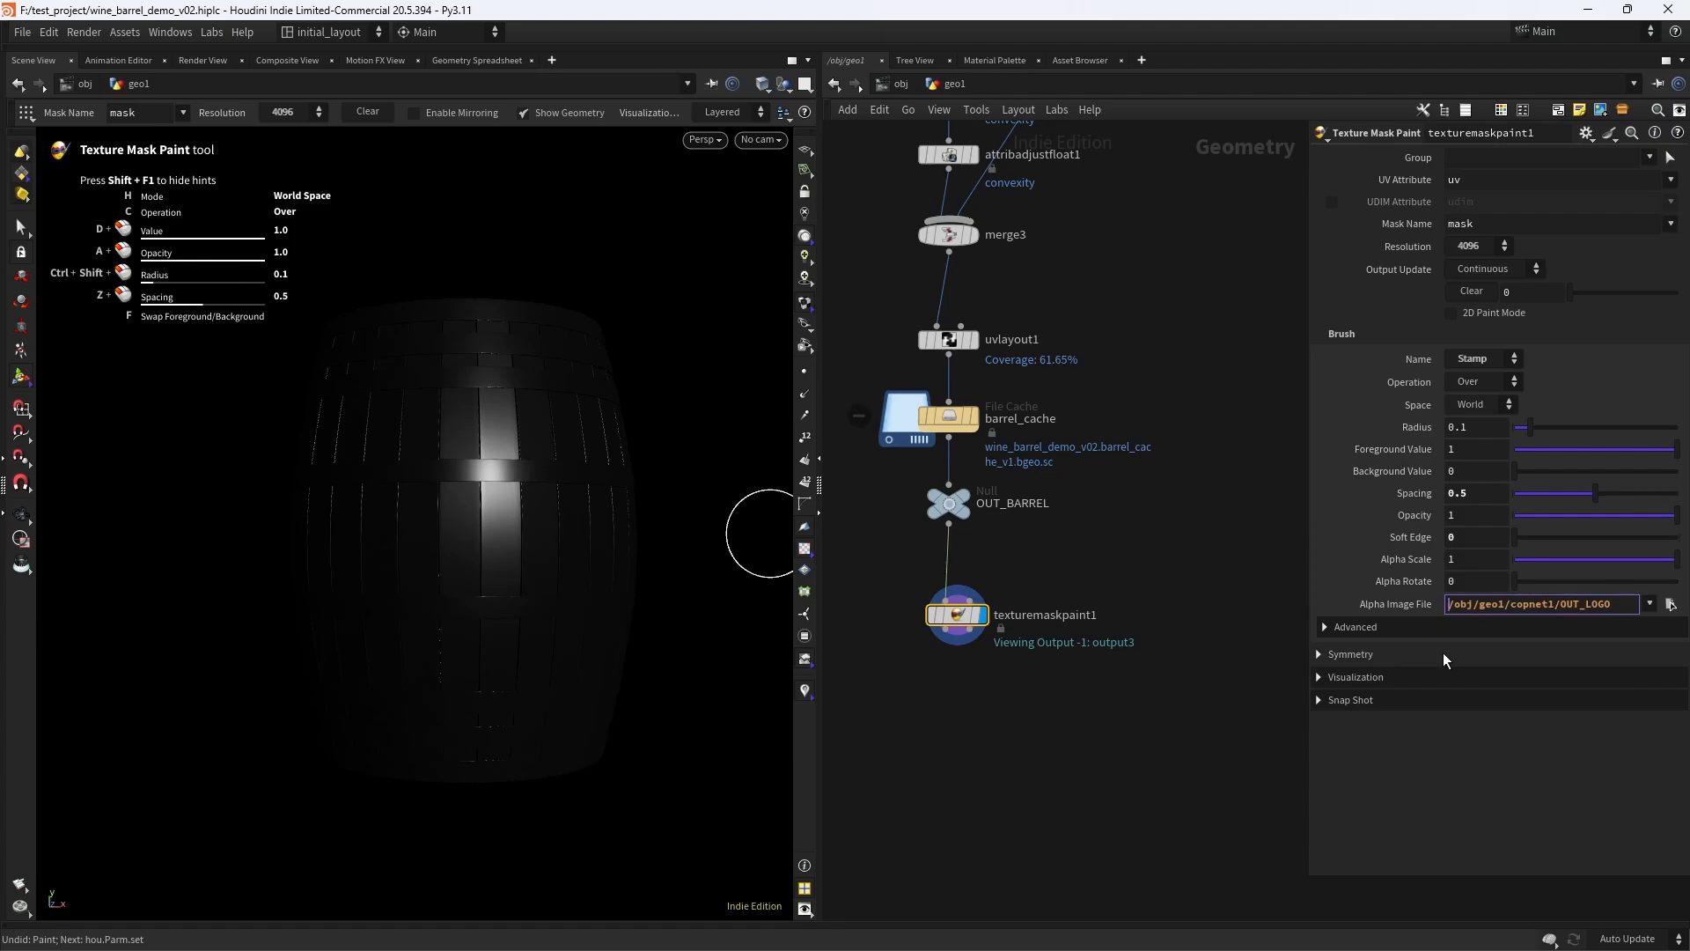
pyautogui.press('Return')
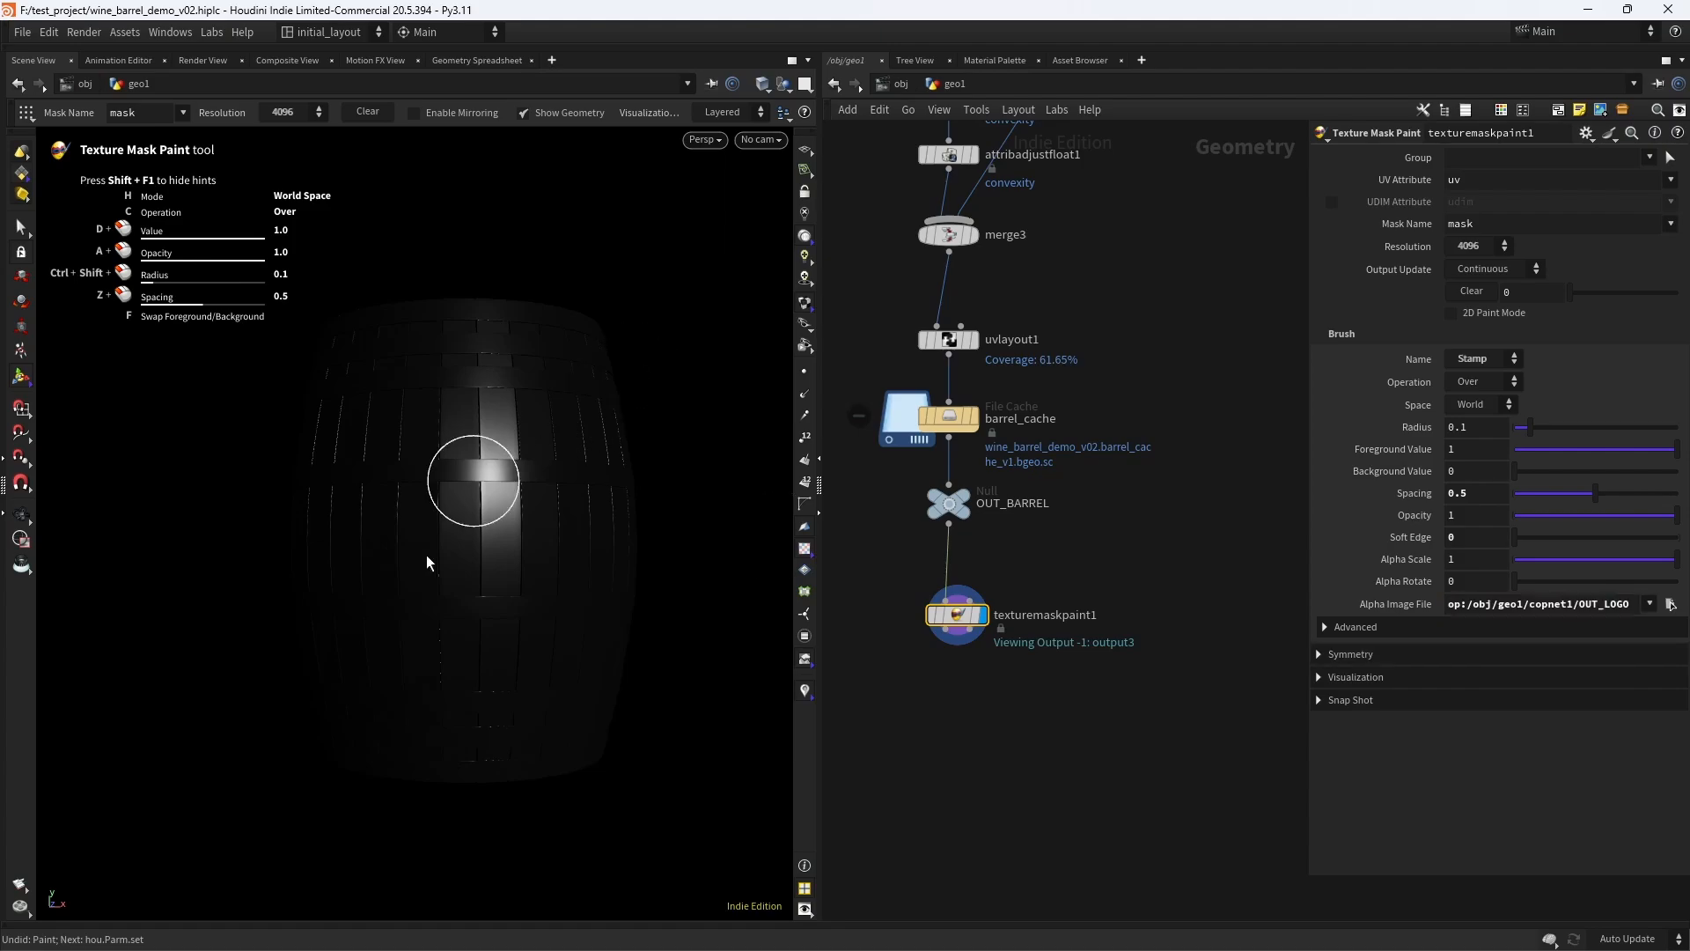
# - Try stamping RUM on the barrel in World space, enlarging the brush radius to about 0.351, and undo the stamps
pyautogui.click(469, 532)
pyautogui.hotkey('ctrl', 'z')
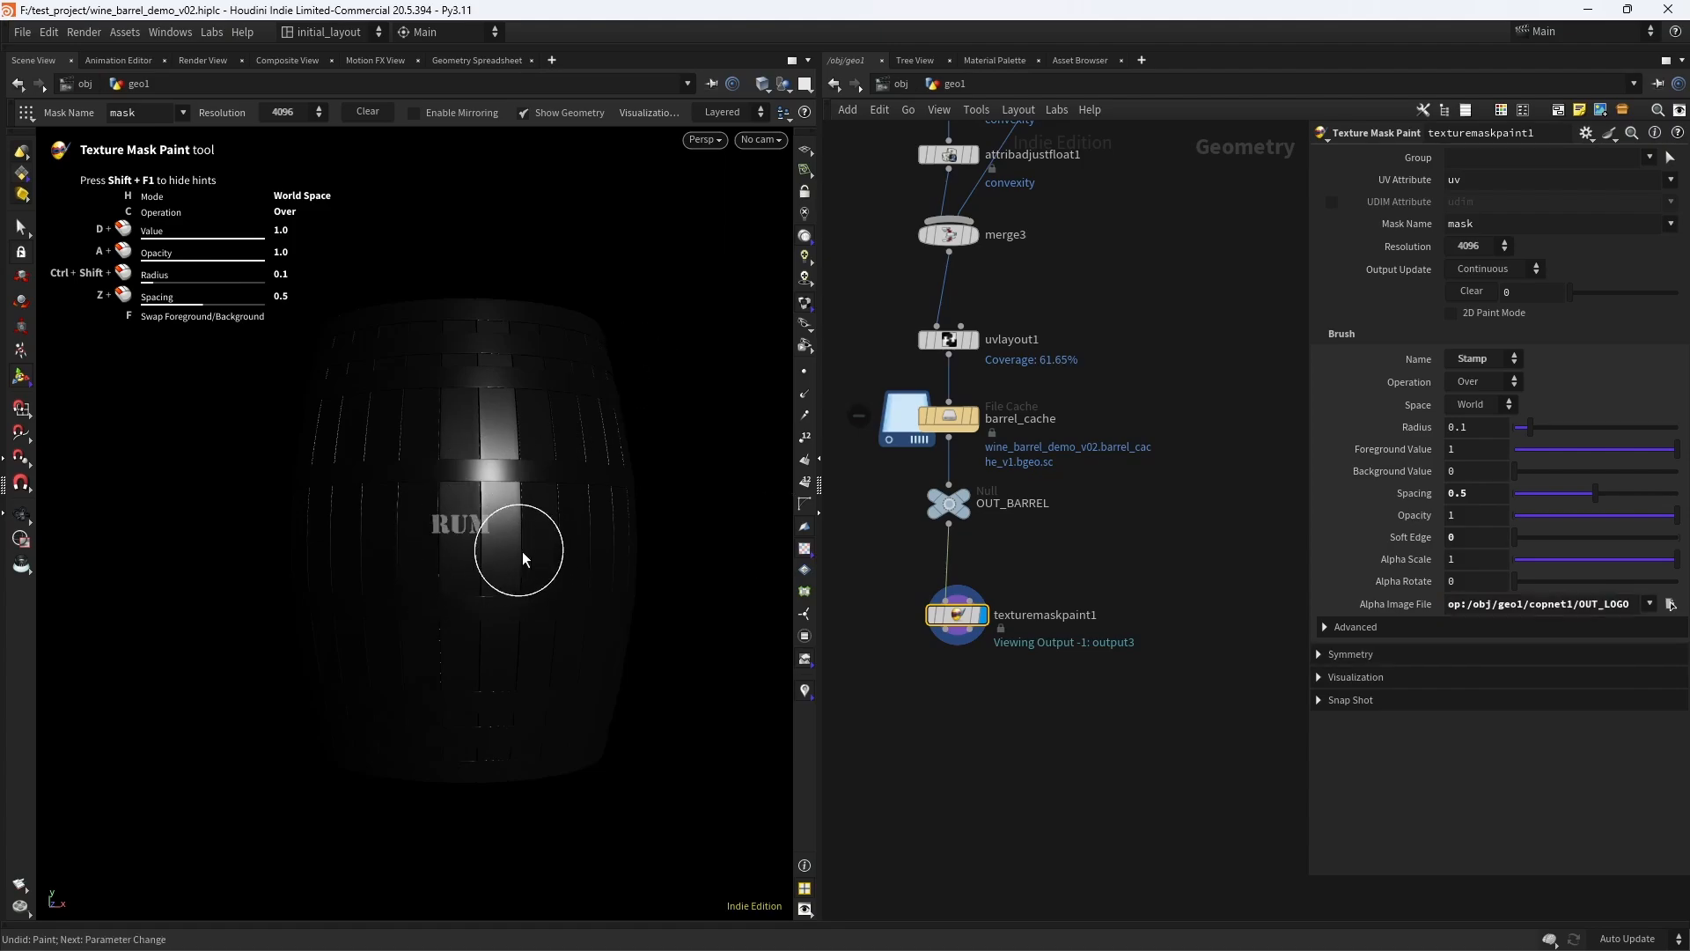
pyautogui.moveTo(460, 540)
pyautogui.keyDown('ctrl'); pyautogui.keyDown('shift'); pyautogui.mouseDown()
pyautogui.moveTo(555, 517)
pyautogui.moveTo(467, 548)
pyautogui.mouseUp(); pyautogui.keyUp('shift'); pyautogui.keyUp('ctrl')
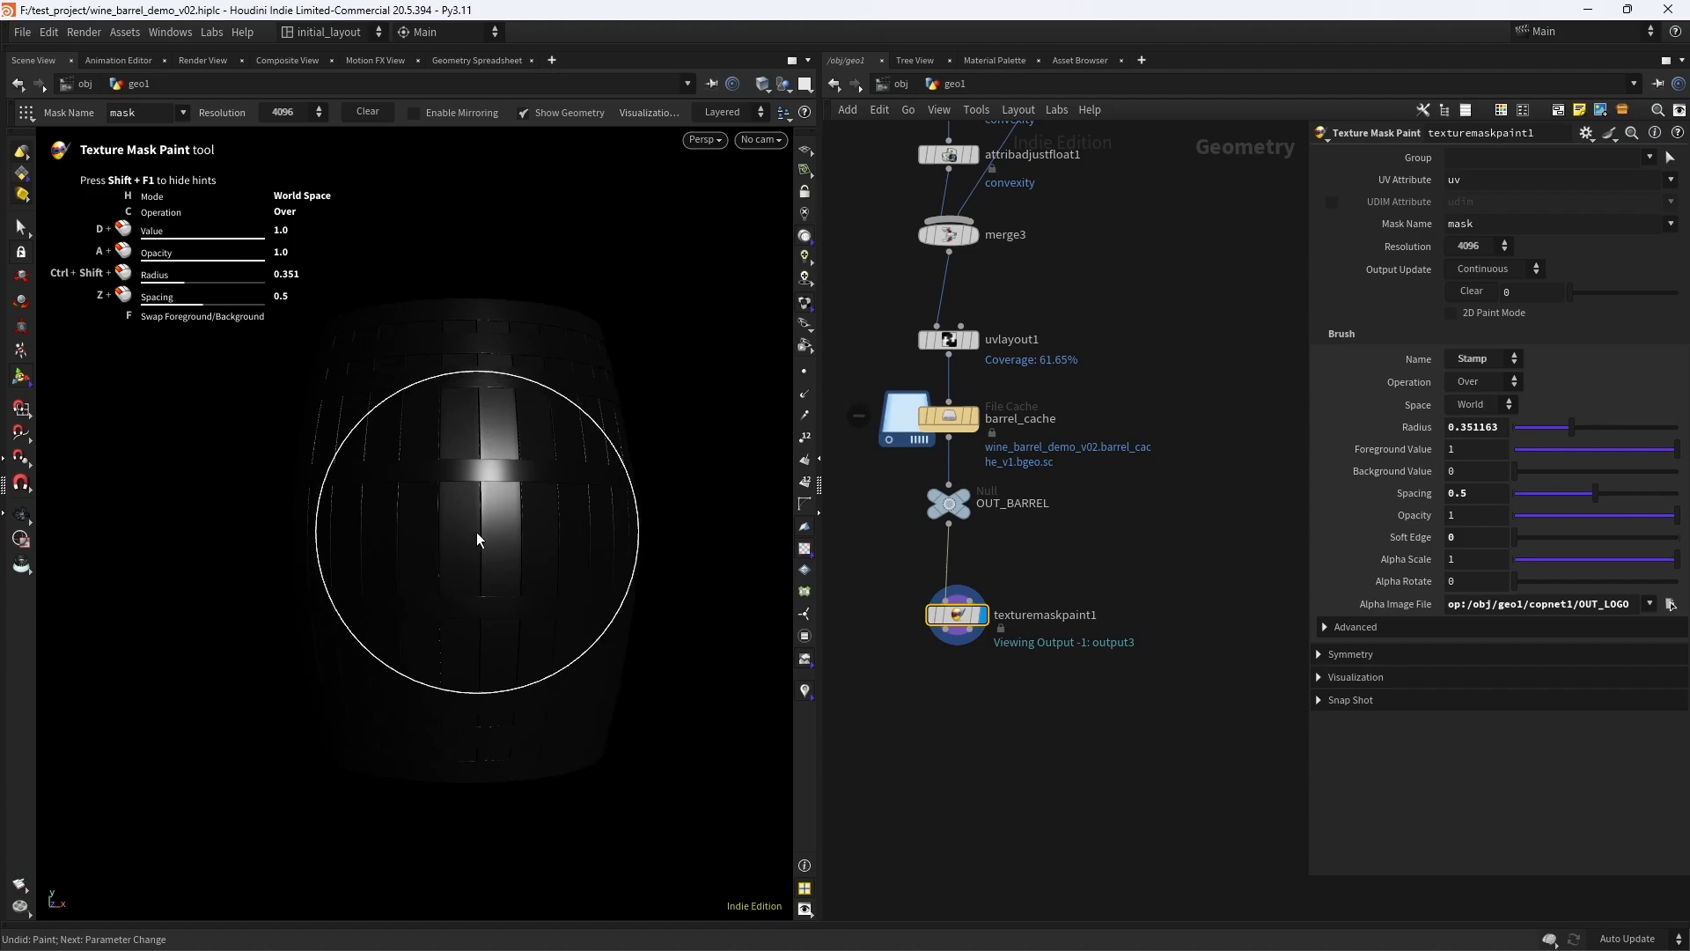
pyautogui.click(470, 538)
pyautogui.keyDown('alt'); pyautogui.moveTo(486, 550); pyautogui.dragTo(509, 529, button='right'); pyautogui.keyUp('alt')
pyautogui.keyDown('alt'); pyautogui.moveTo(510, 529); pyautogui.dragTo(540, 573); pyautogui.keyUp('alt')
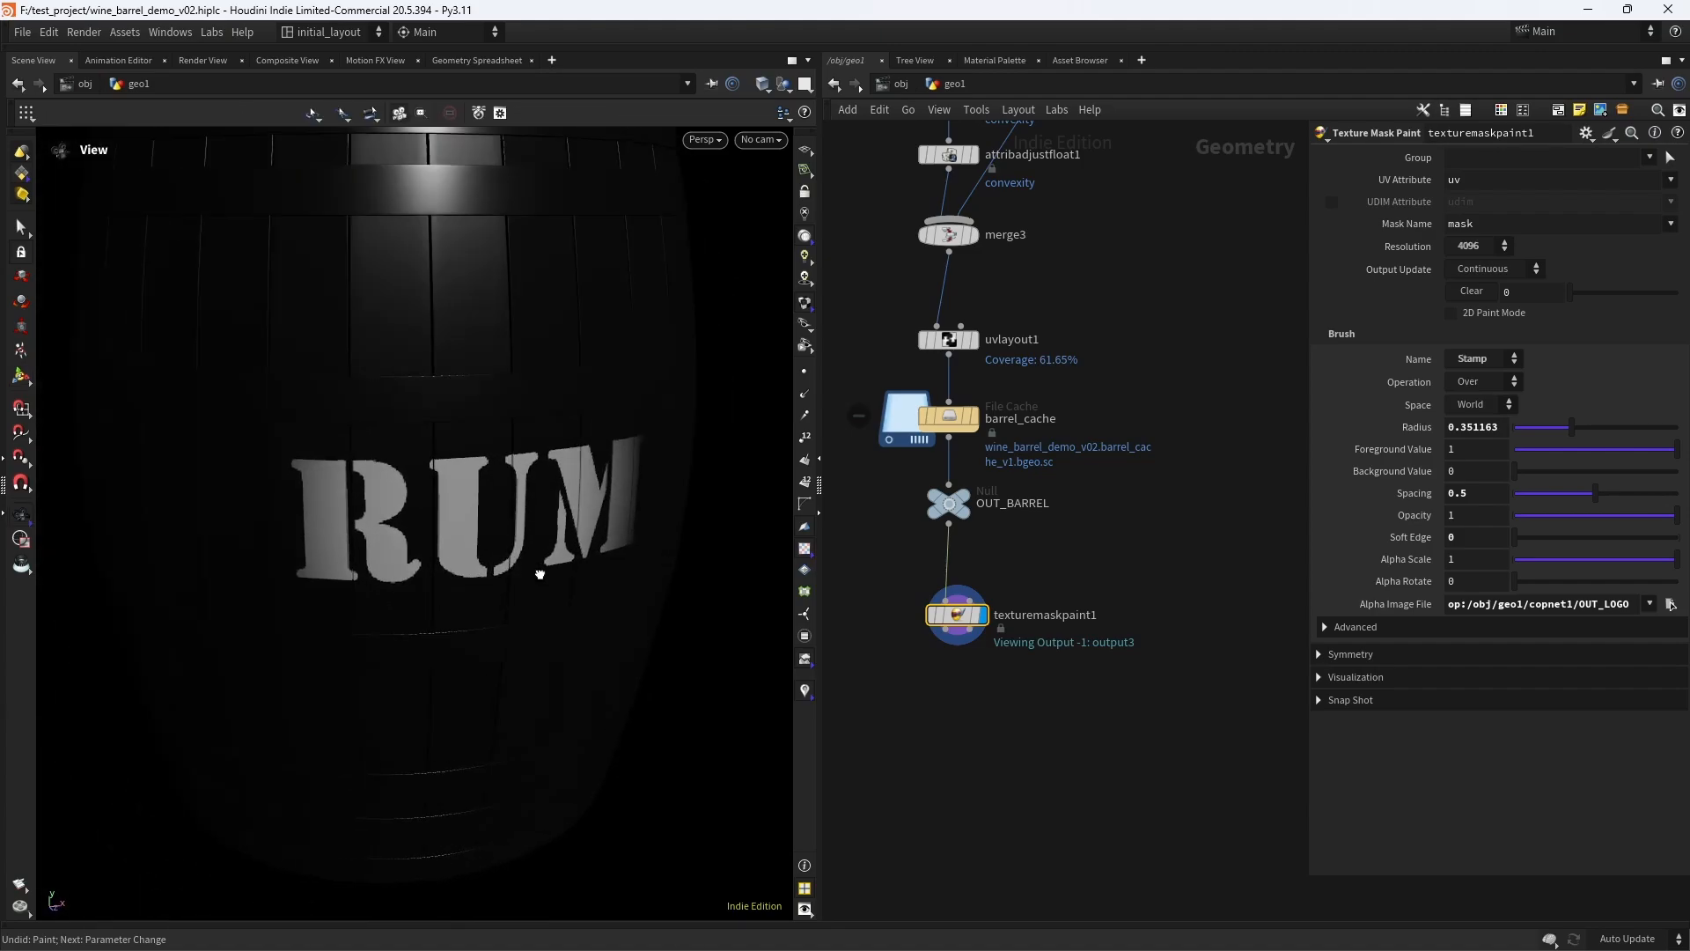
pyautogui.keyDown('alt'); pyautogui.moveTo(540, 573); pyautogui.dragTo(506, 547, button='right'); pyautogui.keyUp('alt')
pyautogui.moveTo(506, 548)
pyautogui.keyDown('alt'); pyautogui.mouseDown()
pyautogui.moveTo(403, 570)
pyautogui.moveTo(520, 543)
pyautogui.mouseUp(); pyautogui.keyUp('alt')
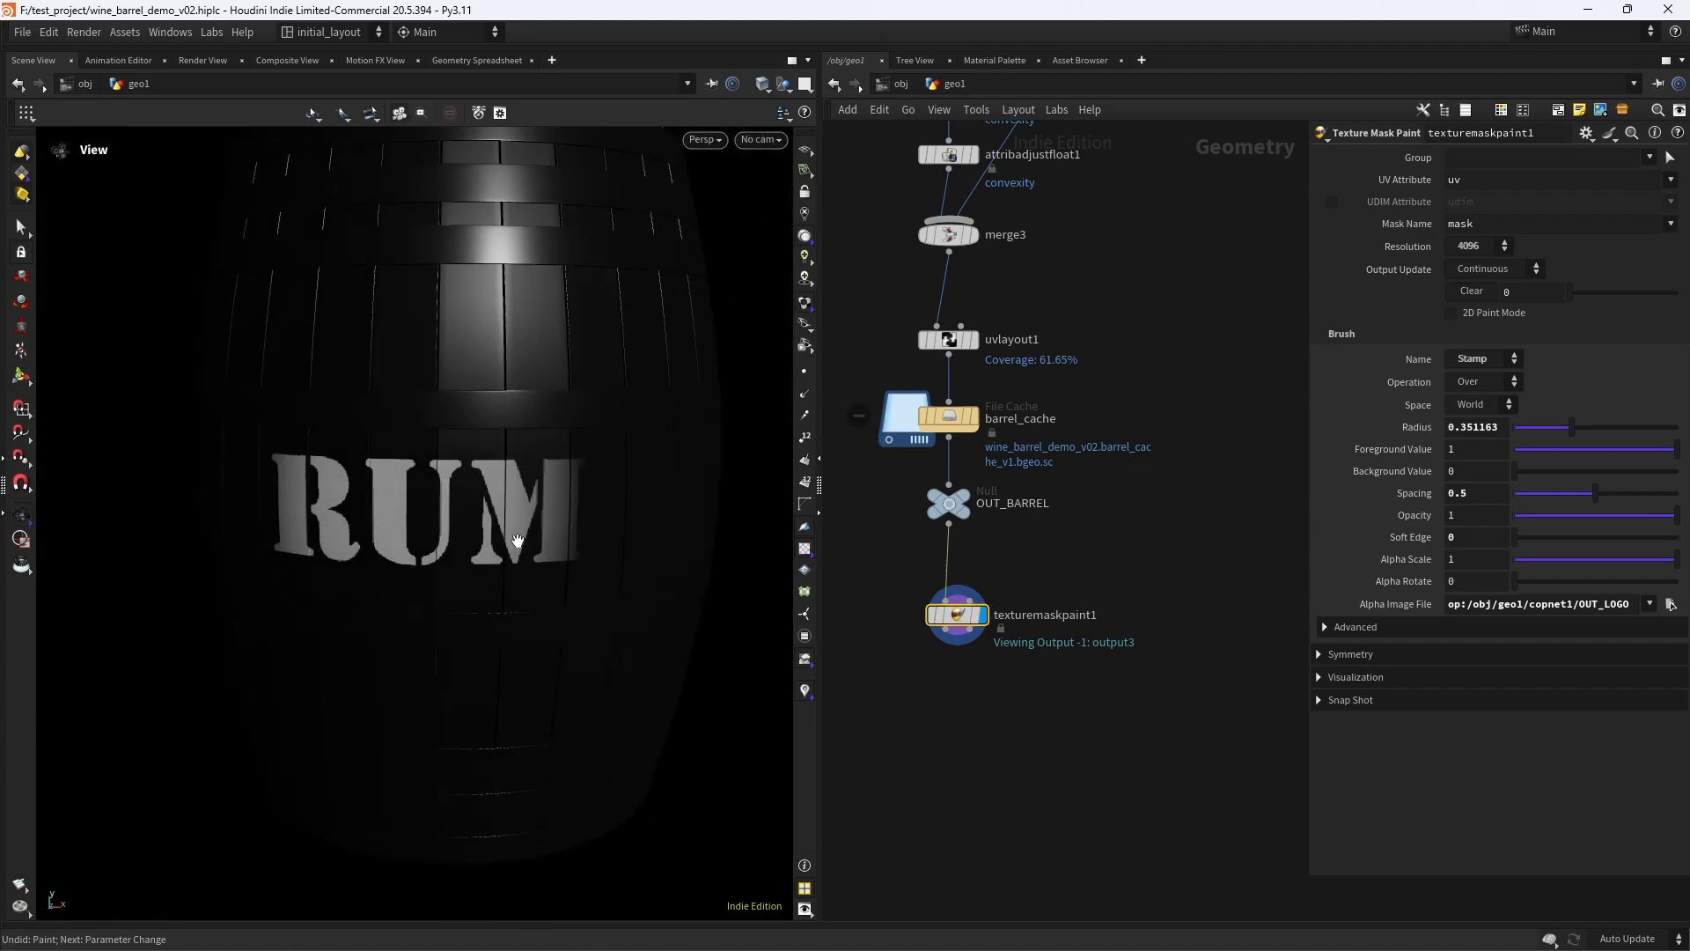
pyautogui.keyDown('alt'); pyautogui.moveTo(571, 541); pyautogui.dragTo(526, 533, button='right'); pyautogui.keyUp('alt')
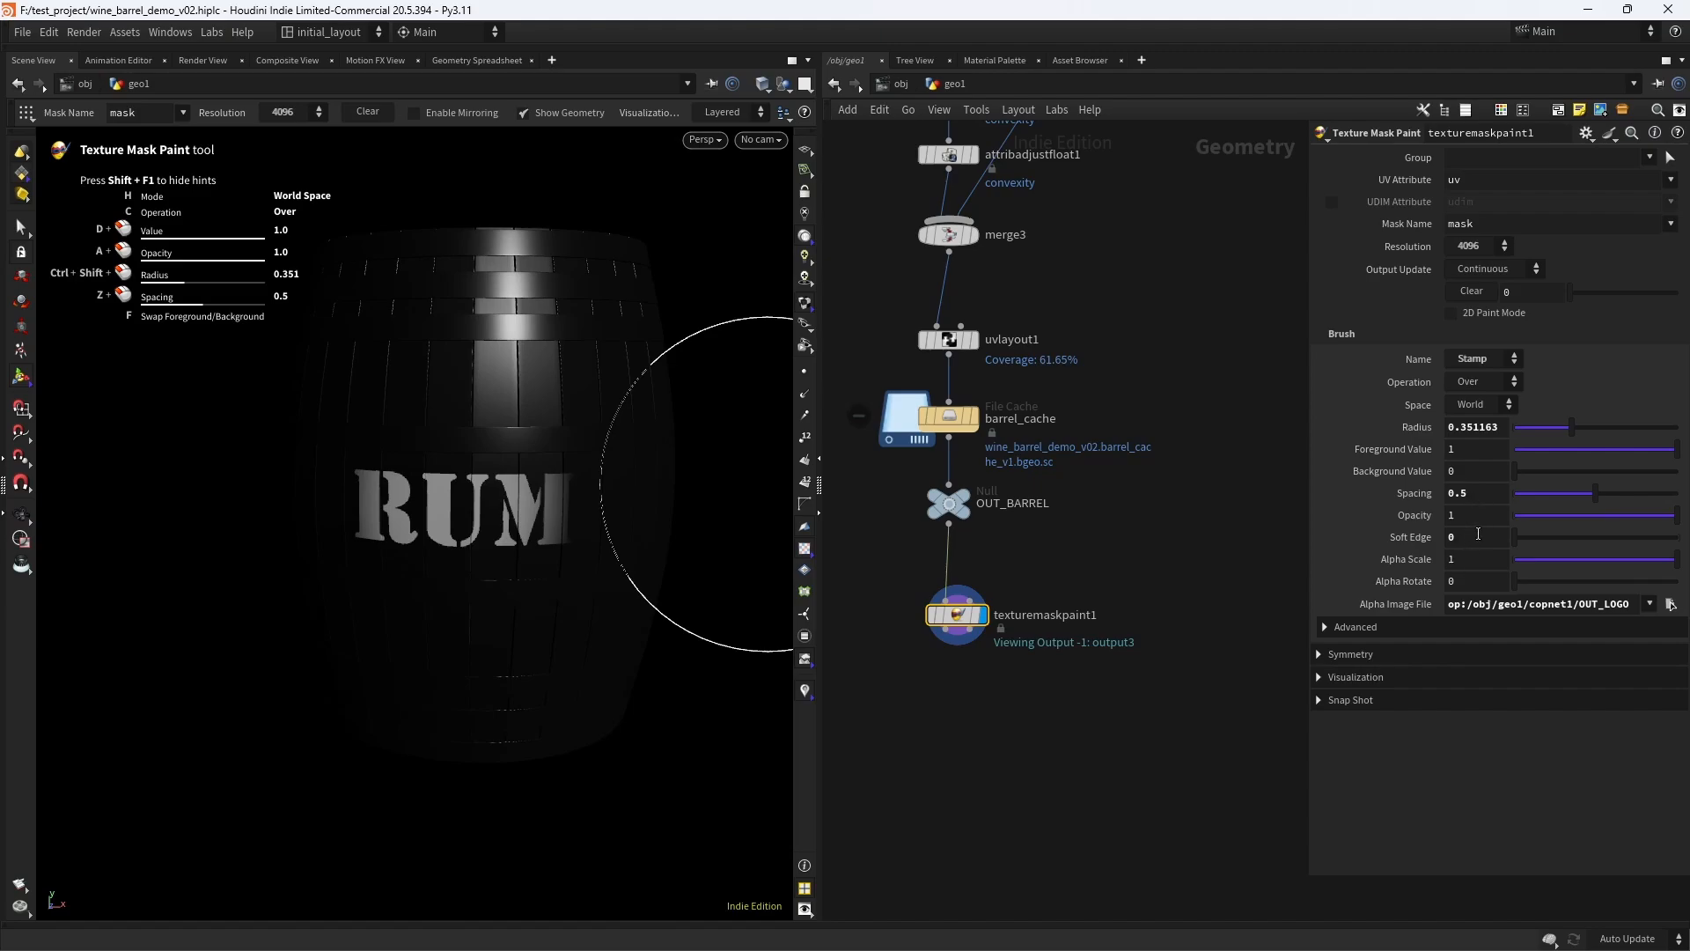
pyautogui.keyDown('alt'); pyautogui.moveTo(447, 490); pyautogui.dragTo(526, 496, button='right'); pyautogui.keyUp('alt')
pyautogui.keyDown('alt'); pyautogui.moveTo(526, 495); pyautogui.dragTo(515, 536); pyautogui.keyUp('alt')
pyautogui.hotkey('ctrl', 'z')
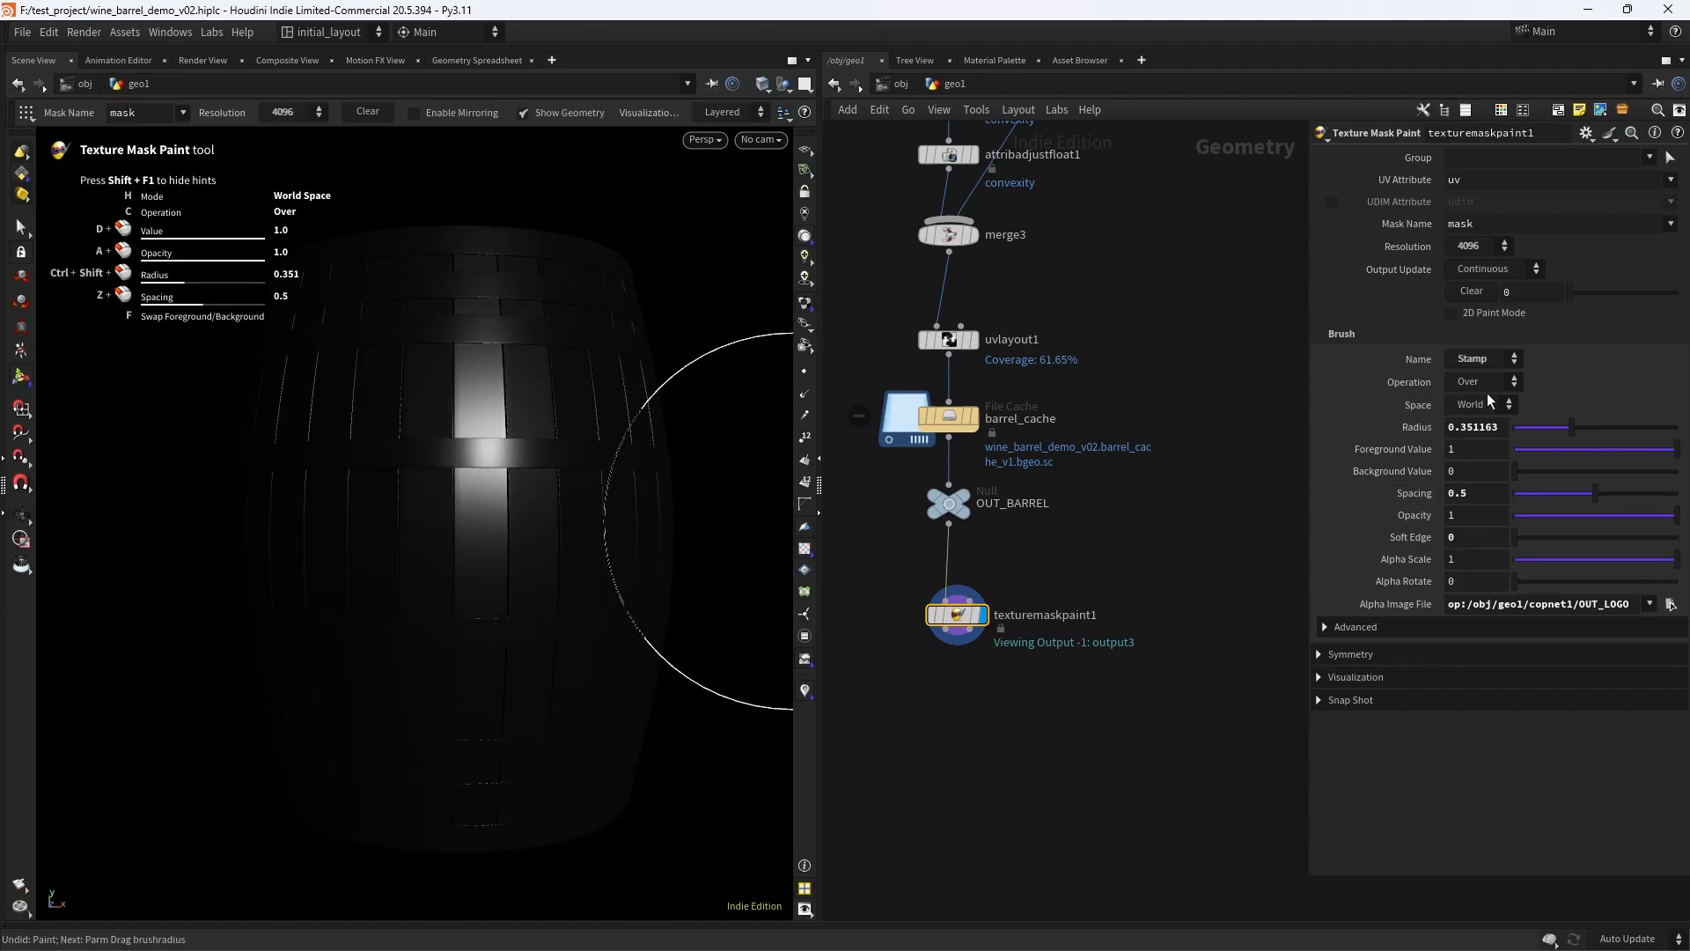
# - Set the brush Space to Screen and try stamping RUM on the barrel from different angles, undoing each stamp
pyautogui.click(1468, 439)
pyautogui.click(464, 529)
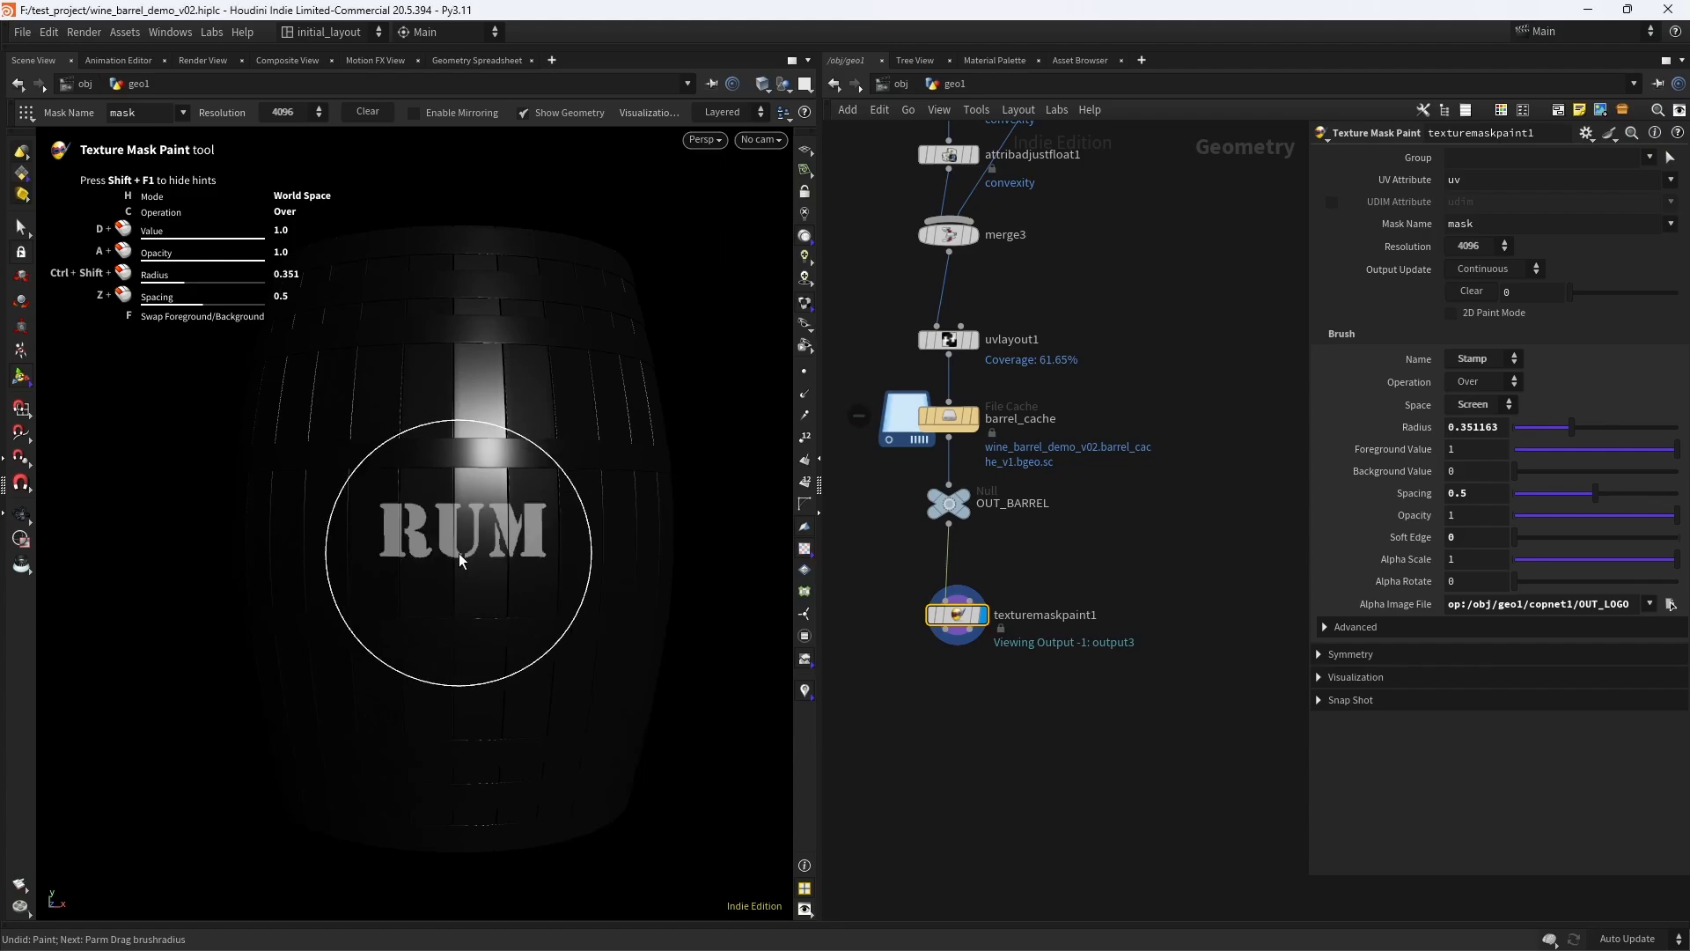
pyautogui.press('Escape')
pyautogui.keyDown('alt'); pyautogui.moveTo(455, 550); pyautogui.dragTo(548, 539, button='right'); pyautogui.keyUp('alt')
pyautogui.moveTo(547, 539)
pyautogui.keyDown('alt'); pyautogui.mouseDown()
pyautogui.moveTo(493, 532)
pyautogui.moveTo(556, 523)
pyautogui.mouseUp(); pyautogui.keyUp('alt')
pyautogui.hotkey('ctrl', 'z')
pyautogui.keyDown('alt'); pyautogui.moveTo(555, 523); pyautogui.dragTo(437, 554, button='right'); pyautogui.keyUp('alt')
pyautogui.click(376, 530)
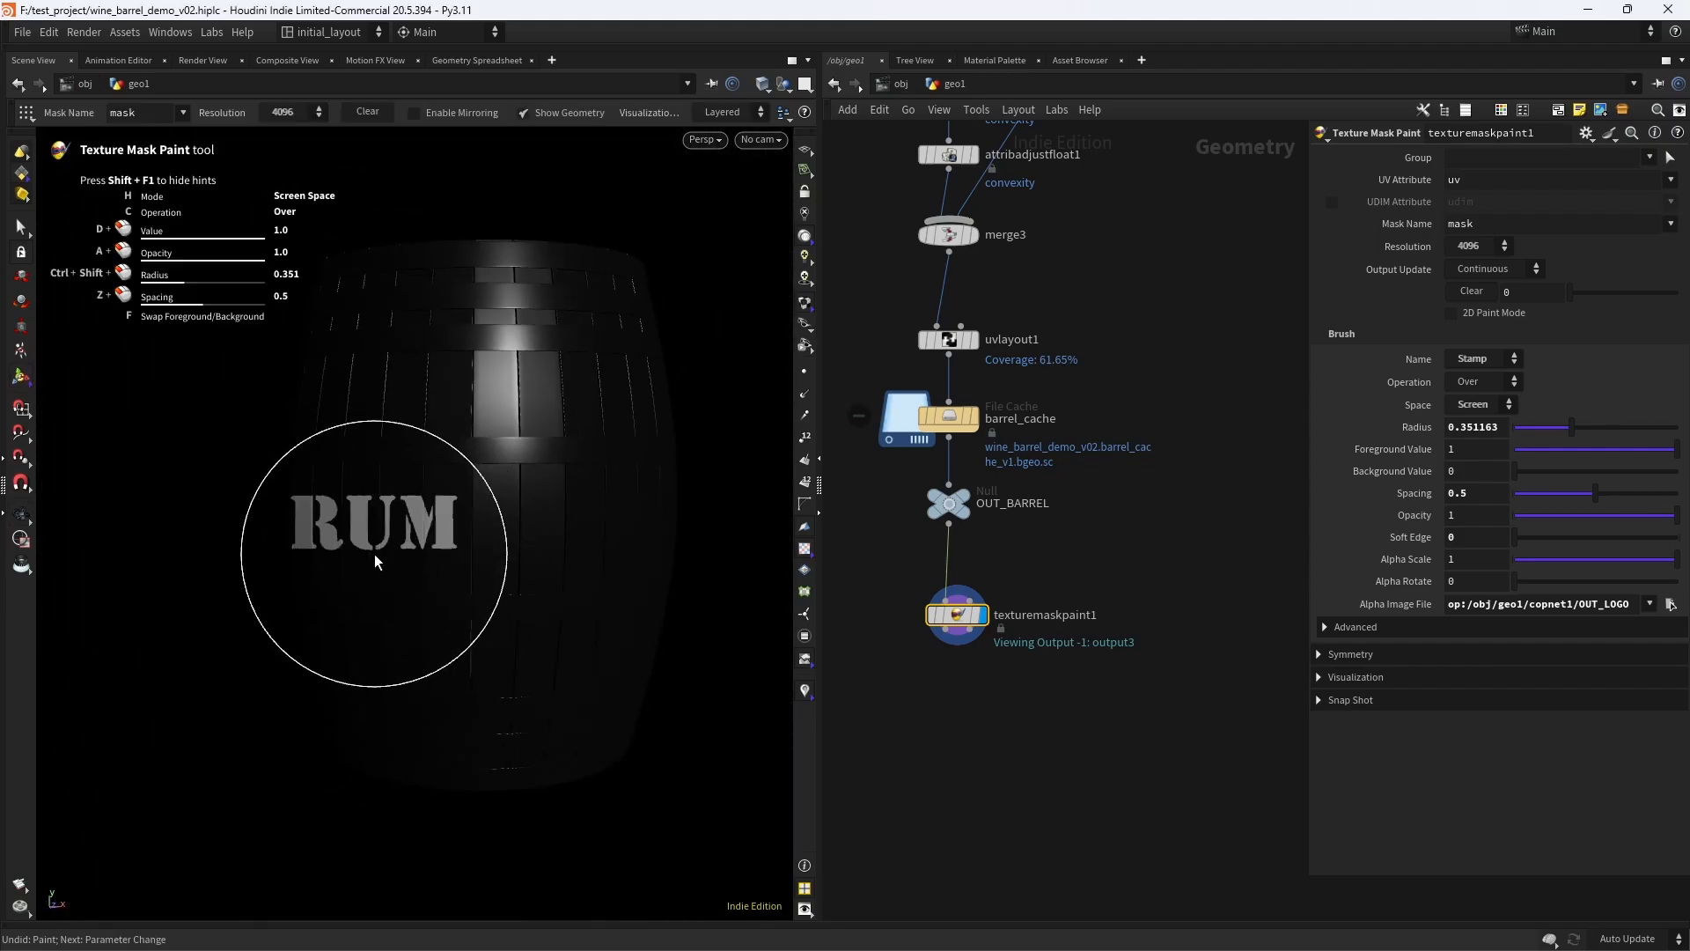
pyautogui.keyDown('alt'); pyautogui.moveTo(373, 554); pyautogui.dragTo(300, 546); pyautogui.keyUp('alt')
pyautogui.hotkey('ctrl', 'z')
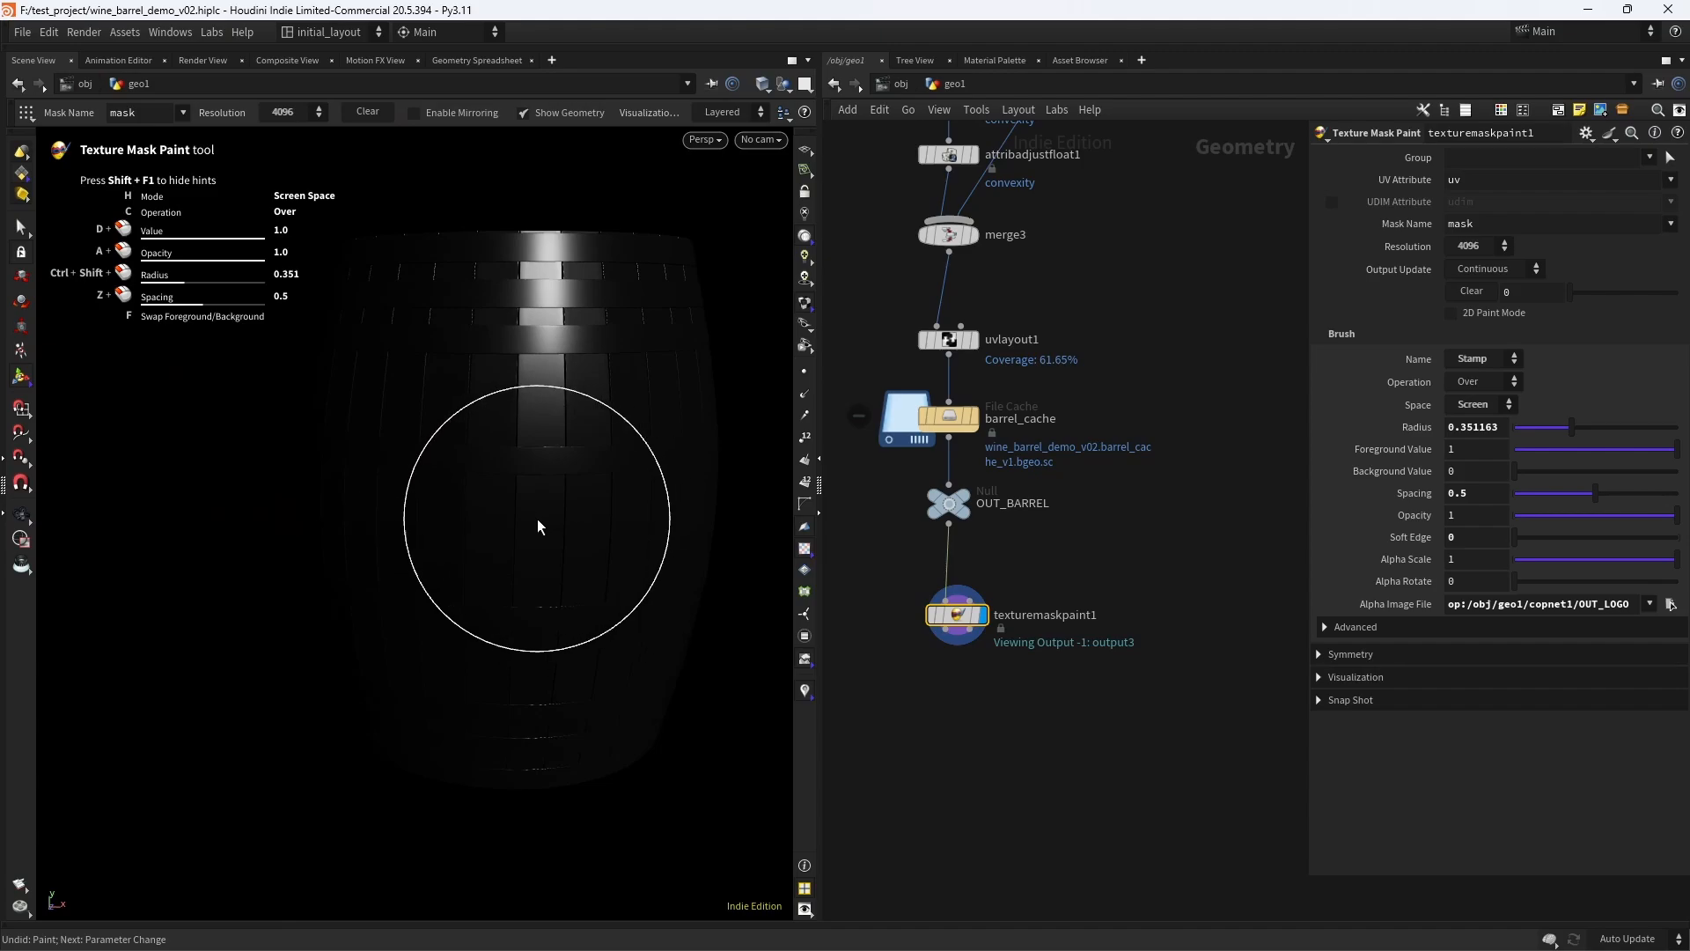
# - Switch to the Front view and enlarge the brush radius to about 0.512, undoing the trial stamps
pyautogui.hotkey('space', '3')
pyautogui.keyDown('alt'); pyautogui.moveTo(530, 520); pyautogui.dragTo(464, 513, button='right'); pyautogui.keyUp('alt')
pyautogui.keyDown('ctrl'); pyautogui.keyDown('shift'); pyautogui.moveTo(446, 529); pyautogui.dragTo(475, 518); pyautogui.keyUp('shift'); pyautogui.keyUp('ctrl')
pyautogui.click(435, 531)
pyautogui.hotkey('ctrl', 'z')
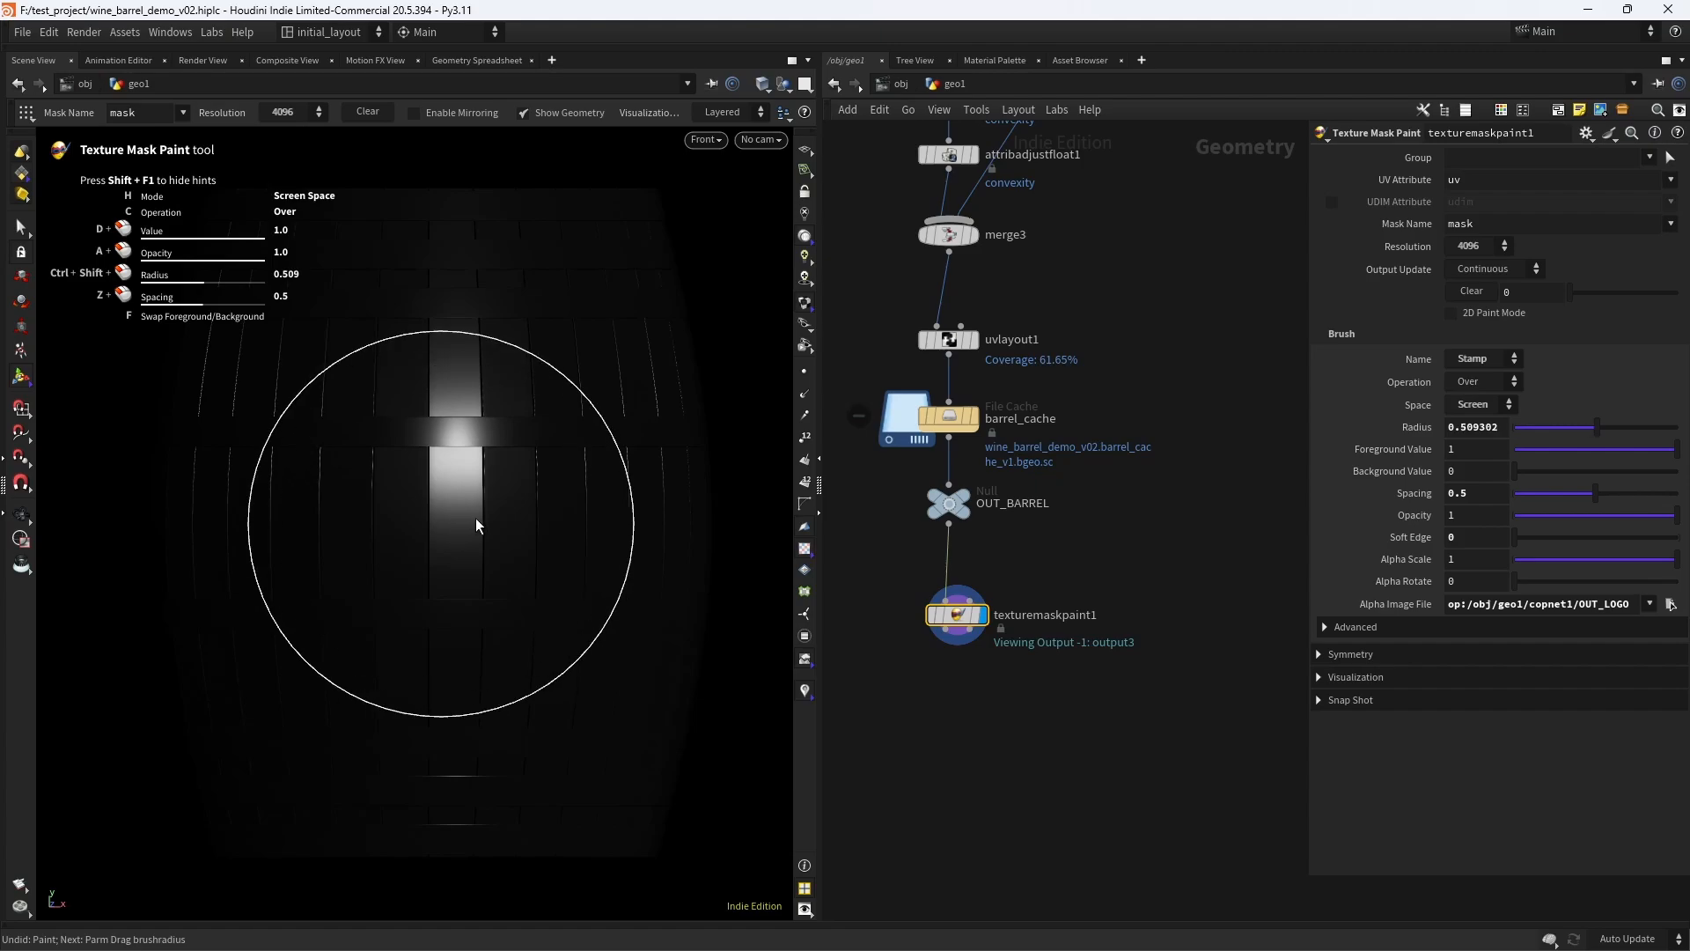
pyautogui.click(449, 525)
pyautogui.hotkey('ctrl', 'z')
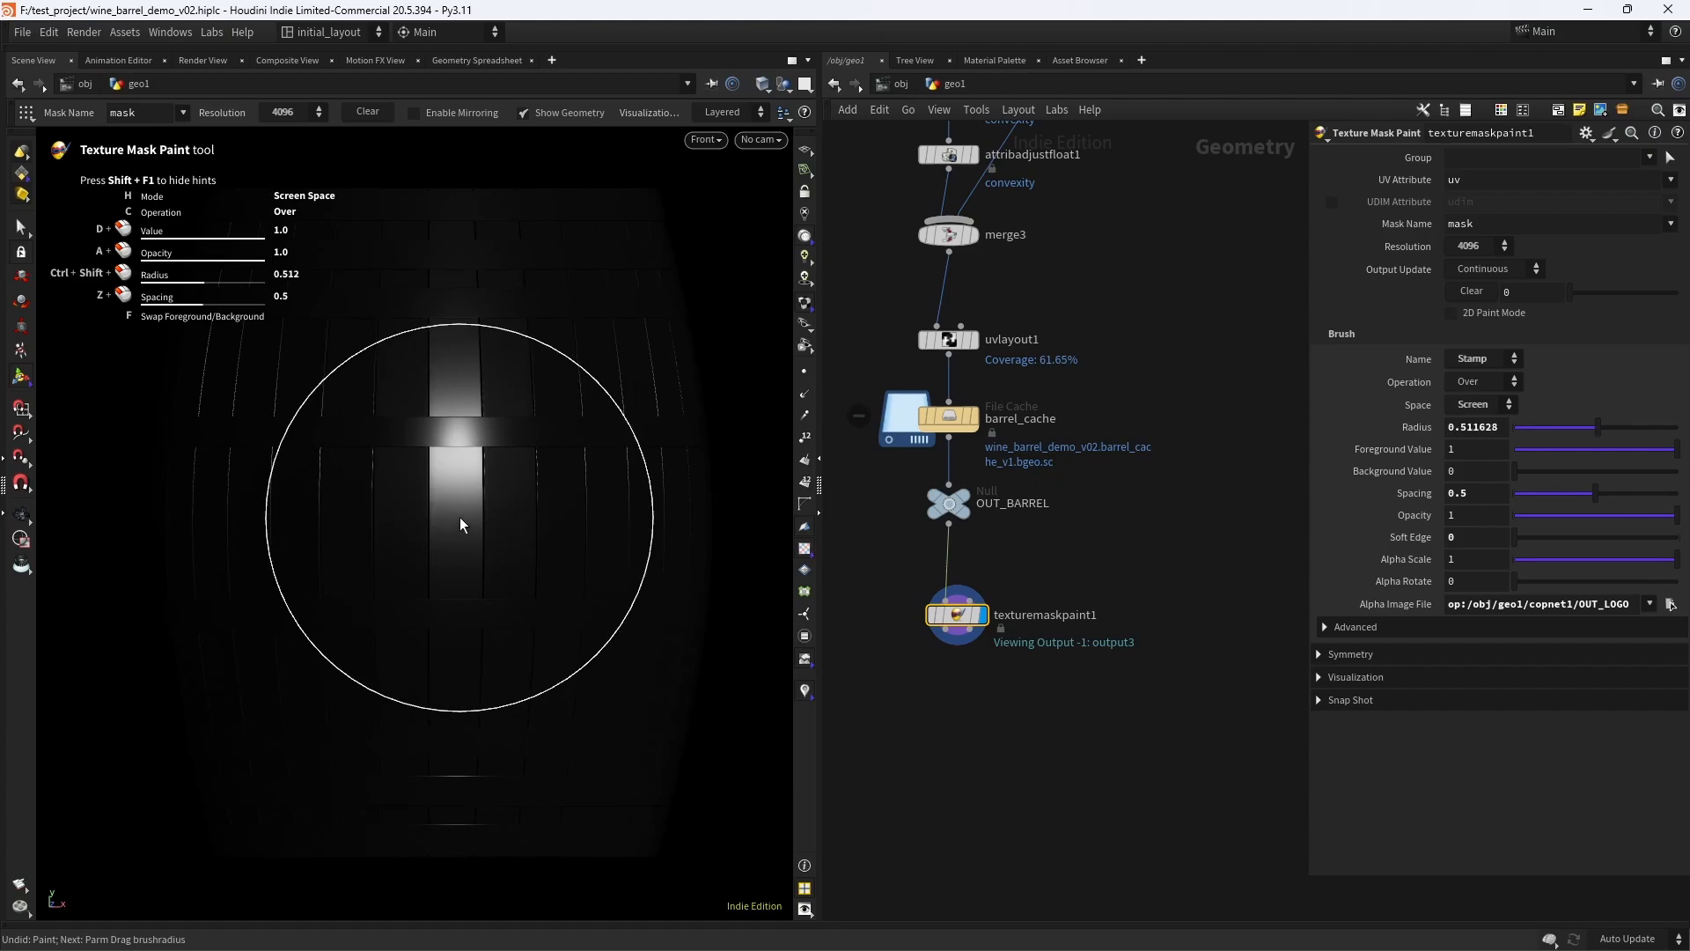
# - Stamp the RUM logo centred on the barrel's front just below the middle hoop, undoing each misplaced attempt
pyautogui.click(460, 515)
pyautogui.hotkey('ctrl', 'z')
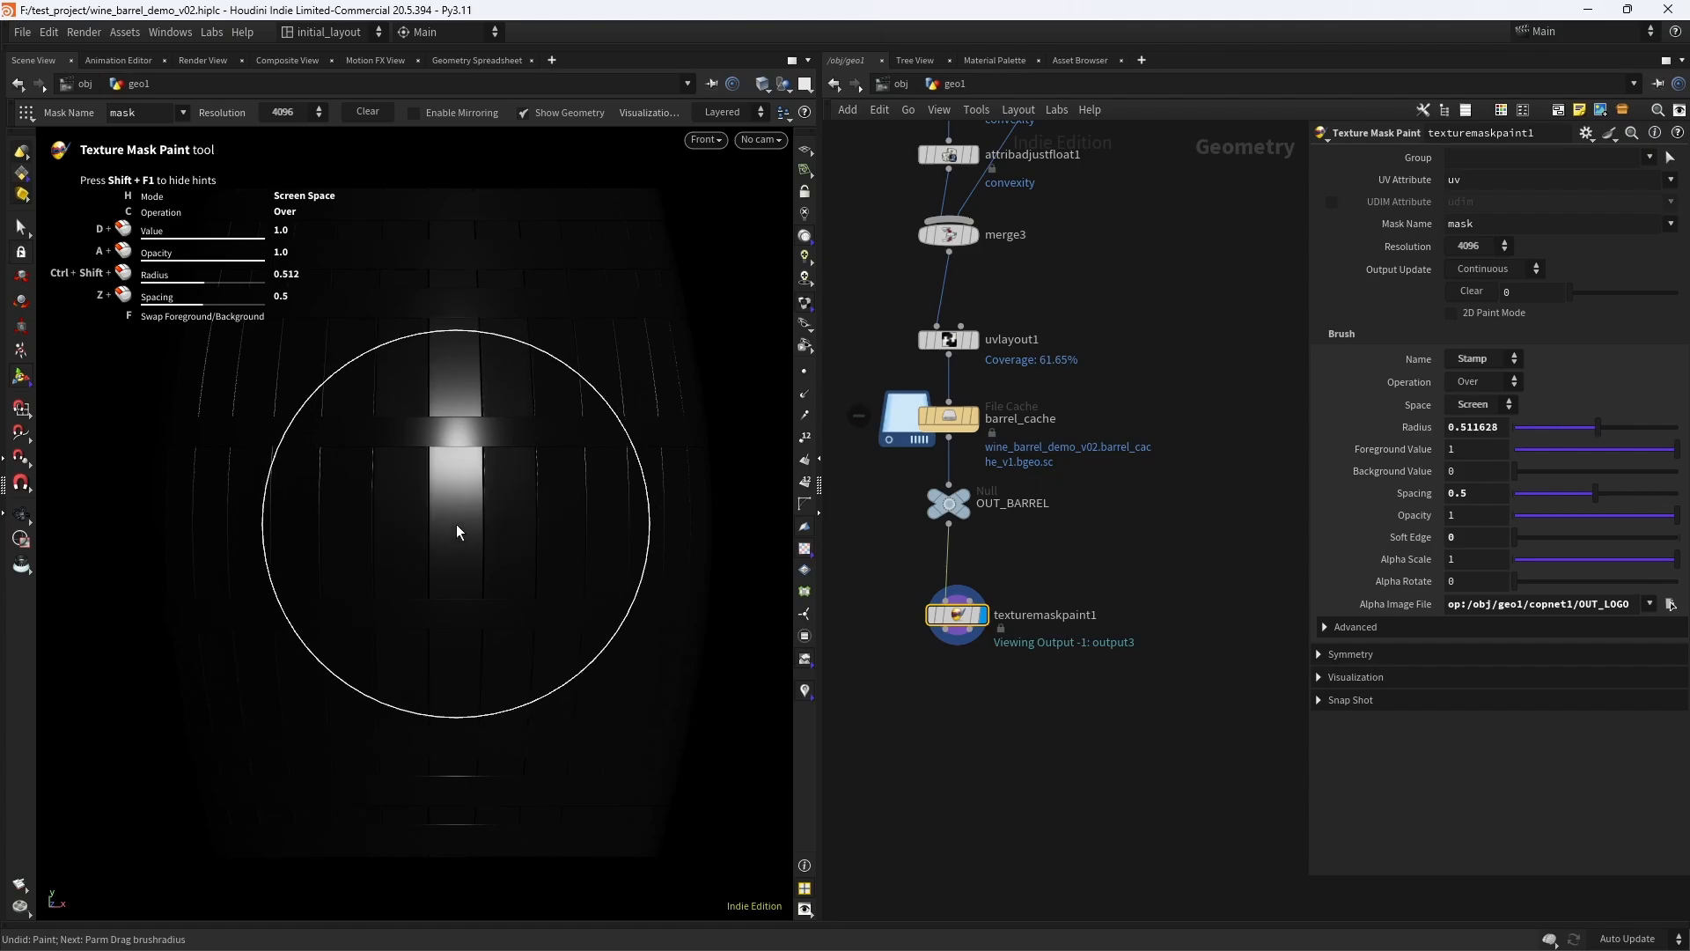
pyautogui.click(455, 526)
pyautogui.hotkey('ctrl', 'z')
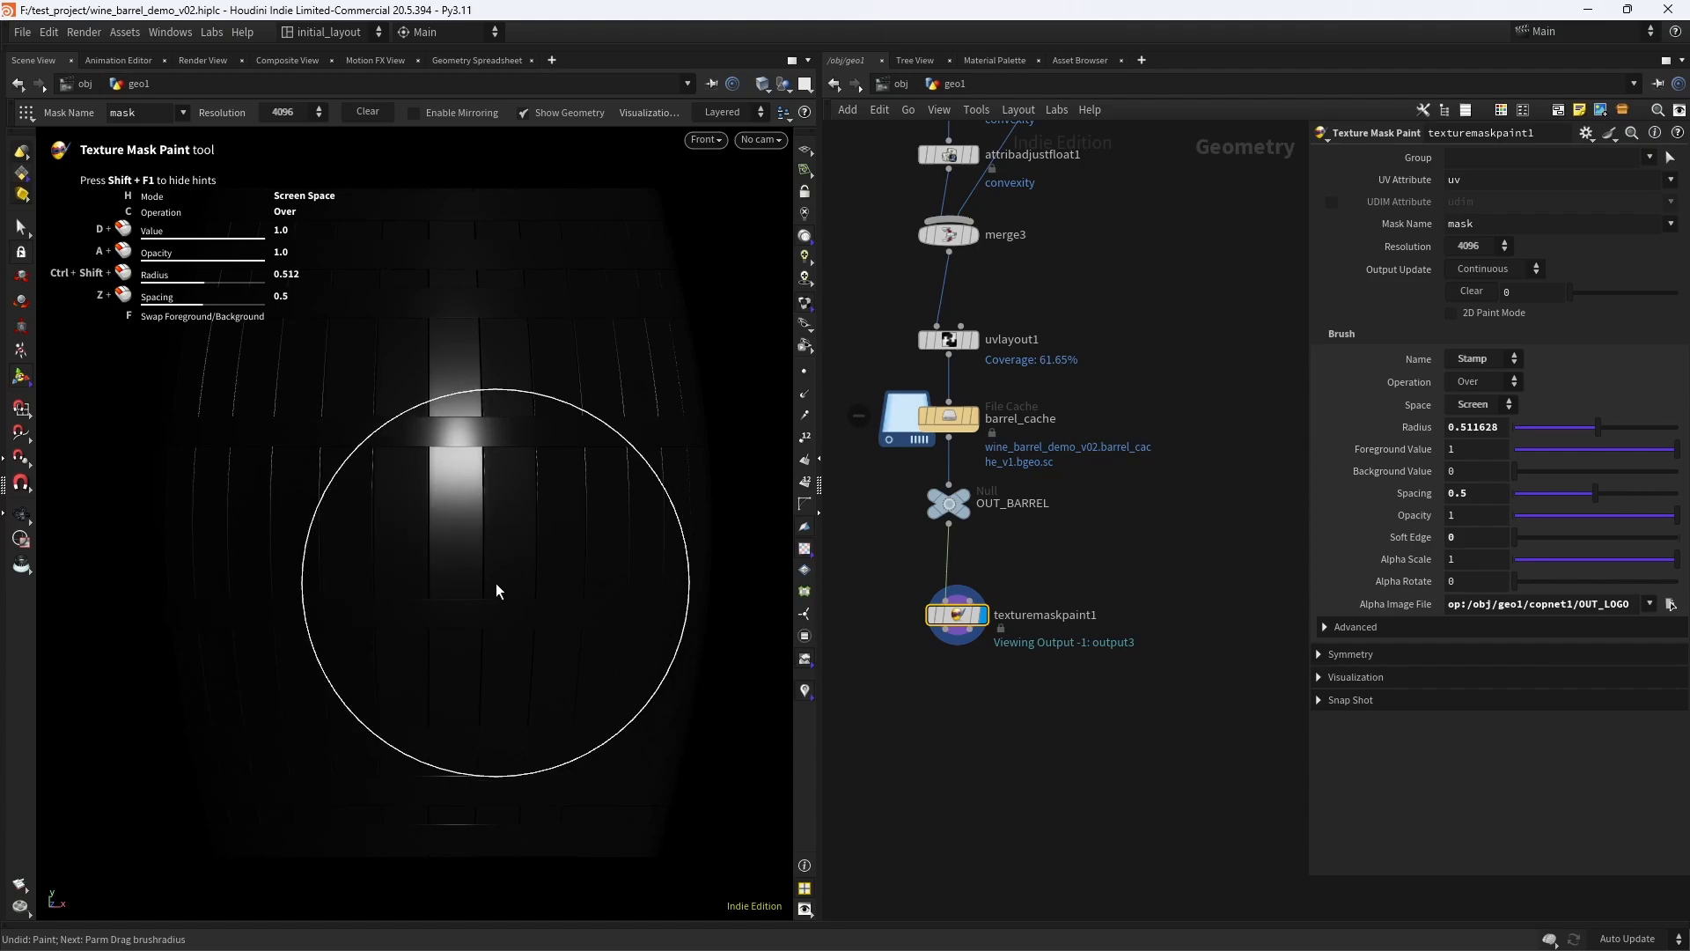
pyautogui.click(457, 526)
pyautogui.hotkey('ctrl', 'z')
pyautogui.click(458, 525)
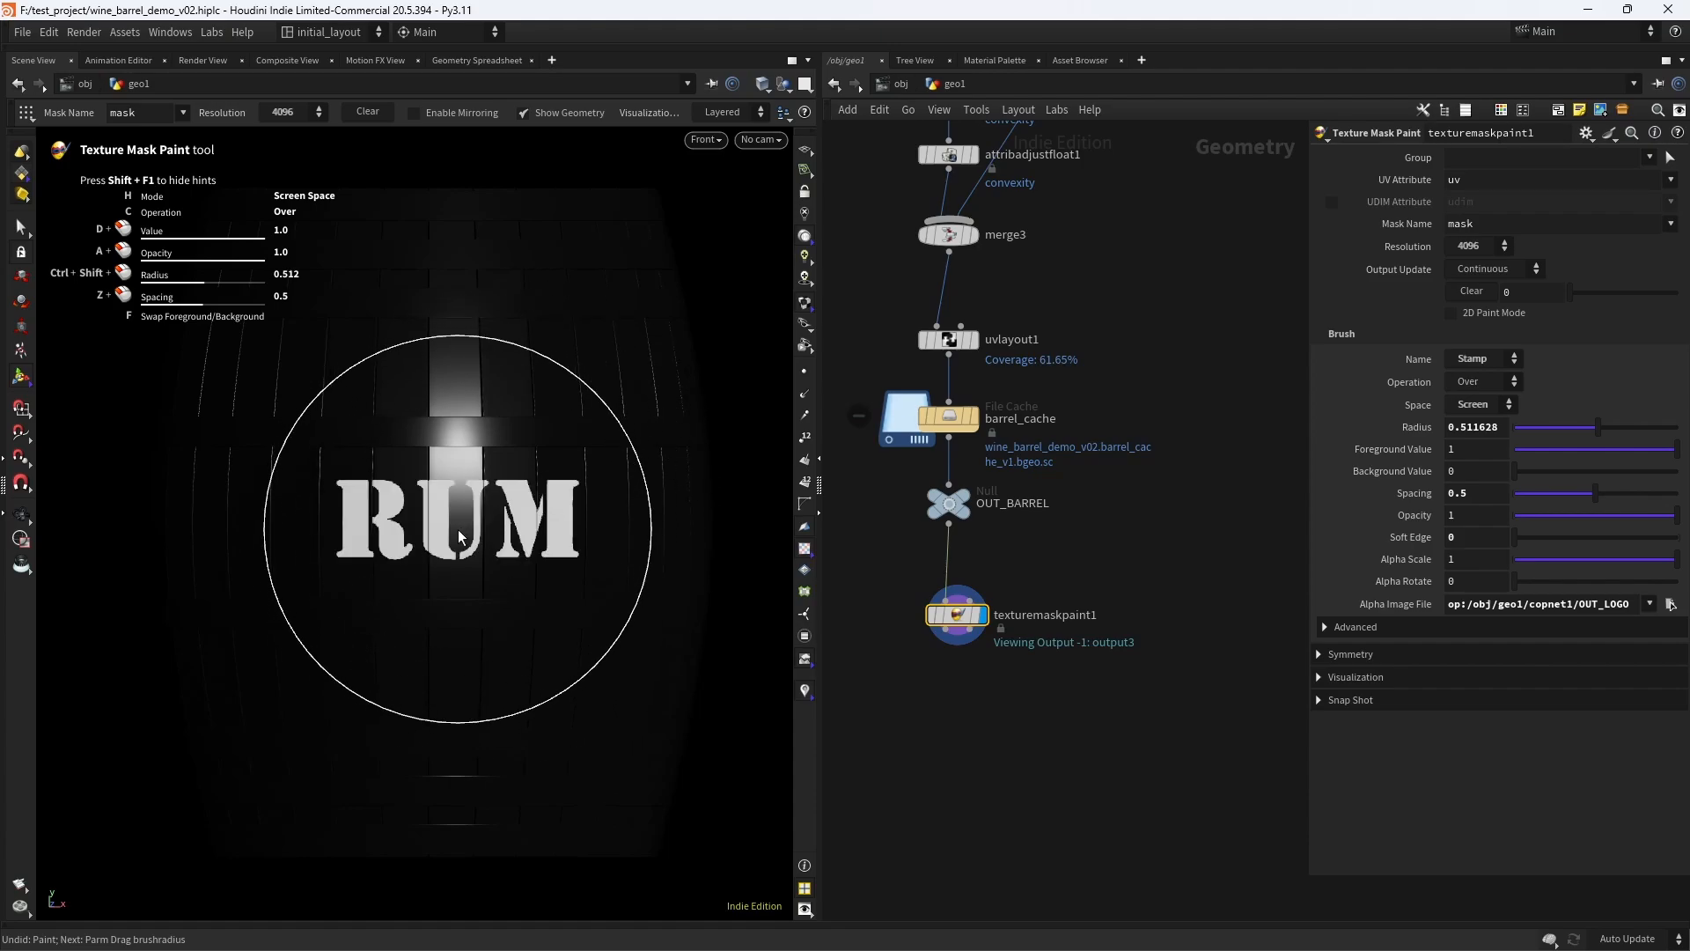
pyautogui.hotkey('ctrl', 'z')
pyautogui.click(458, 531)
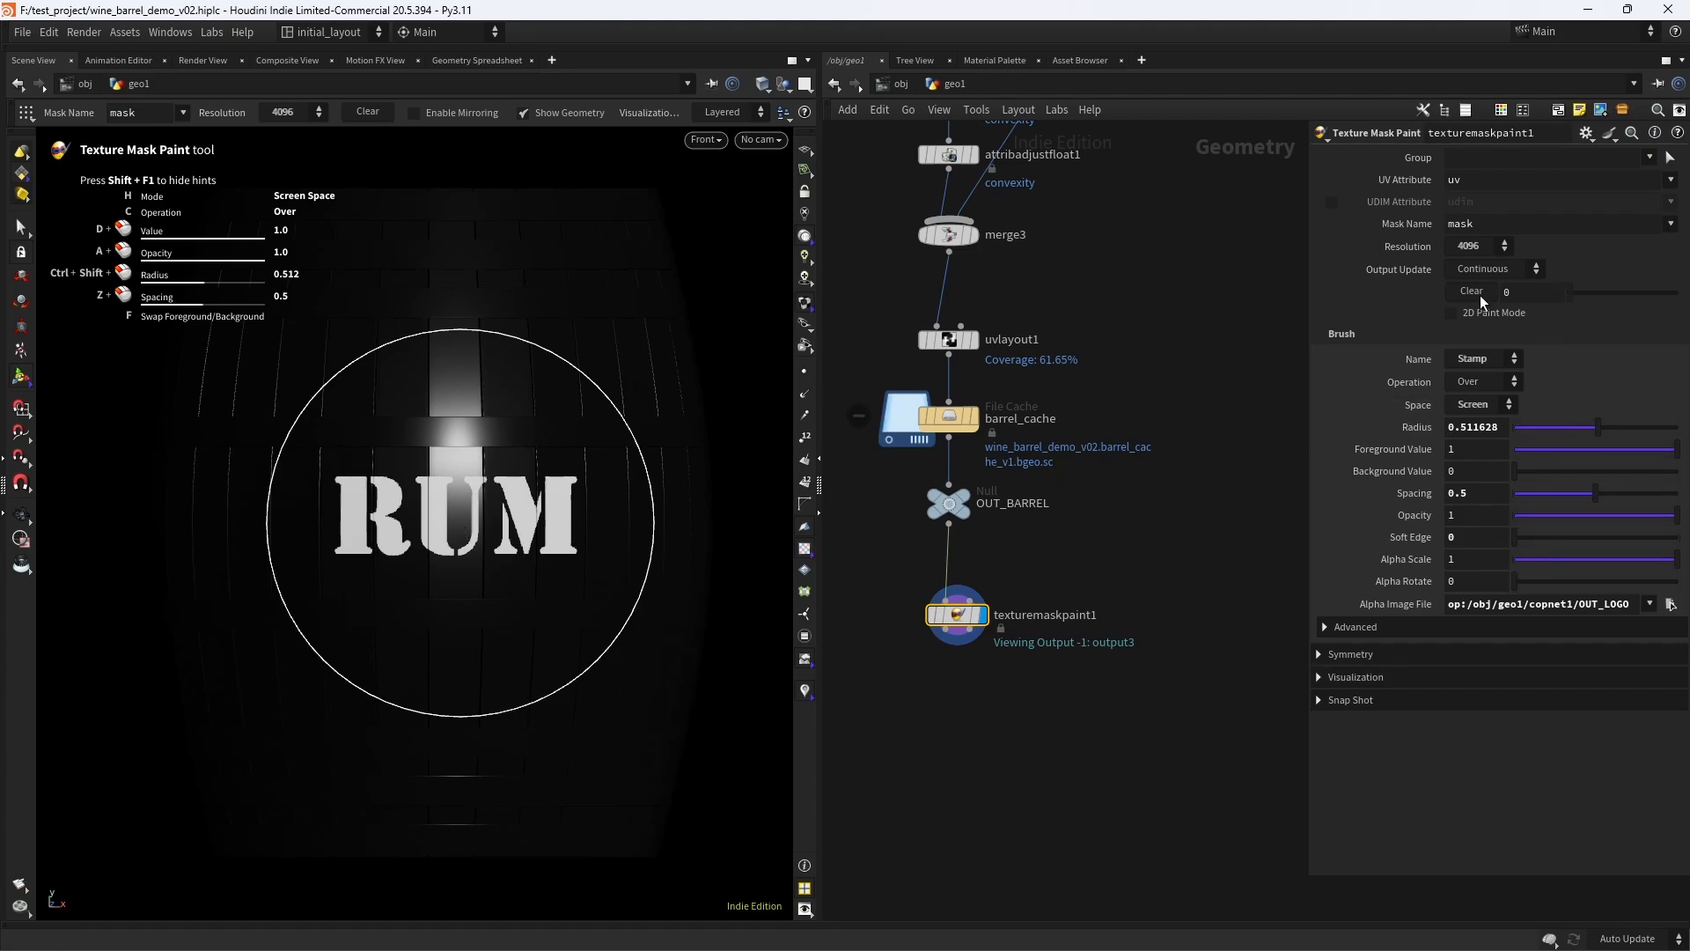
# - Leave the paint tool, re-enter it to check the painted RUM mask, exit again, and save the scene
pyautogui.press('Escape')
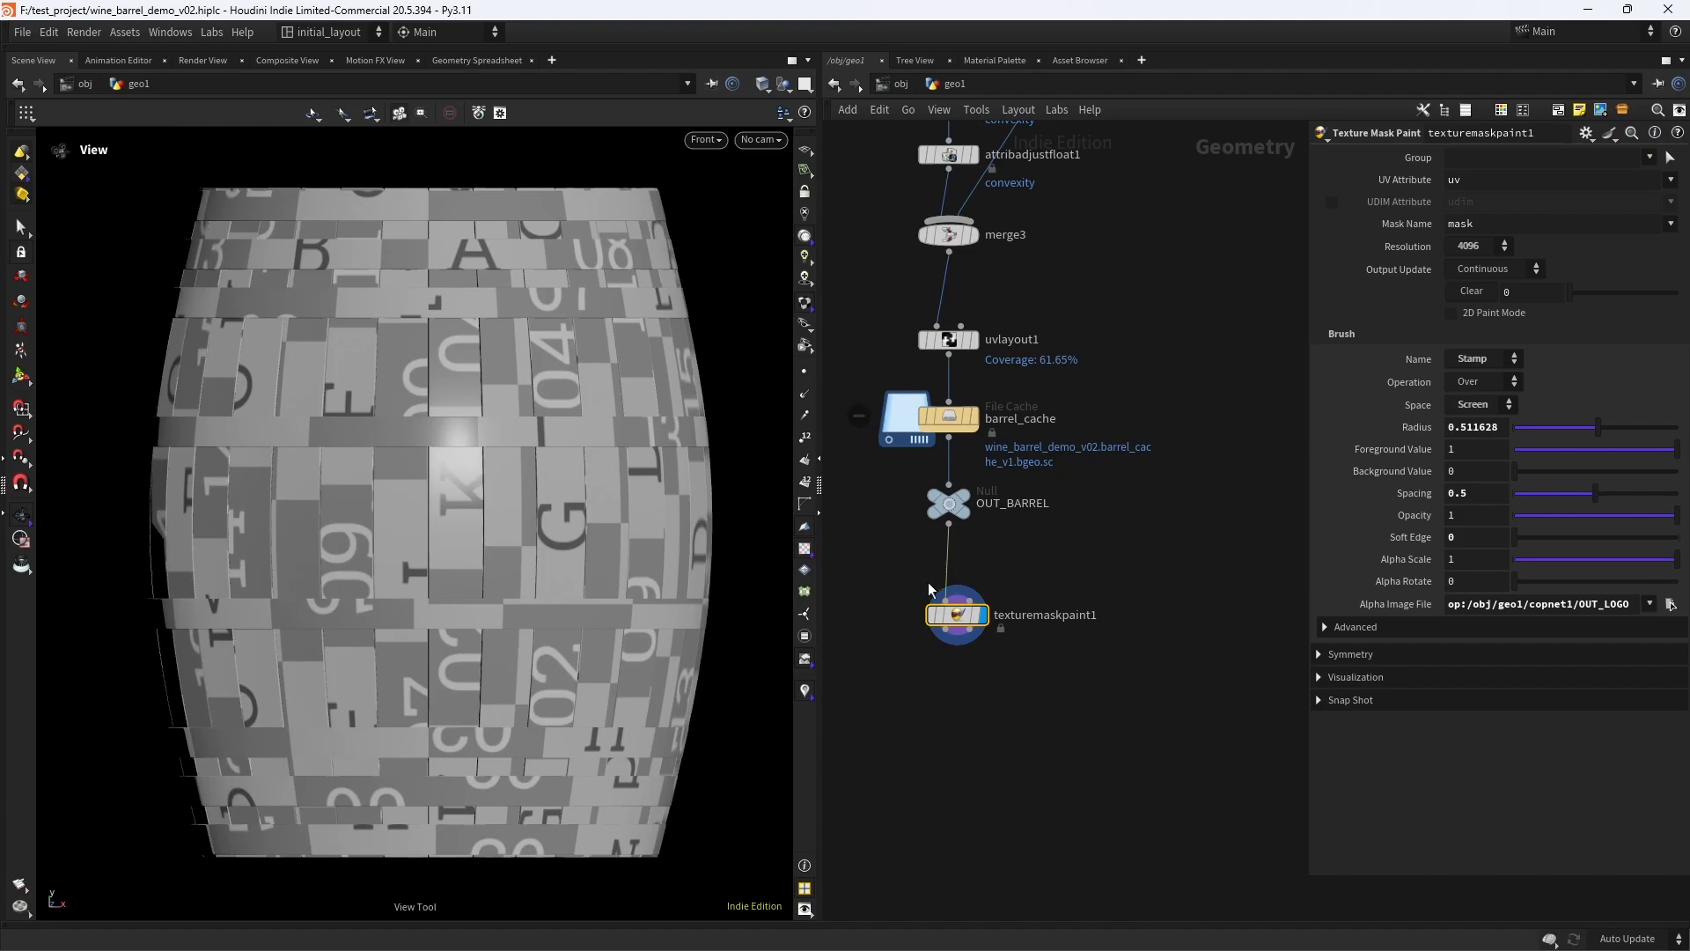
pyautogui.click(21, 383)
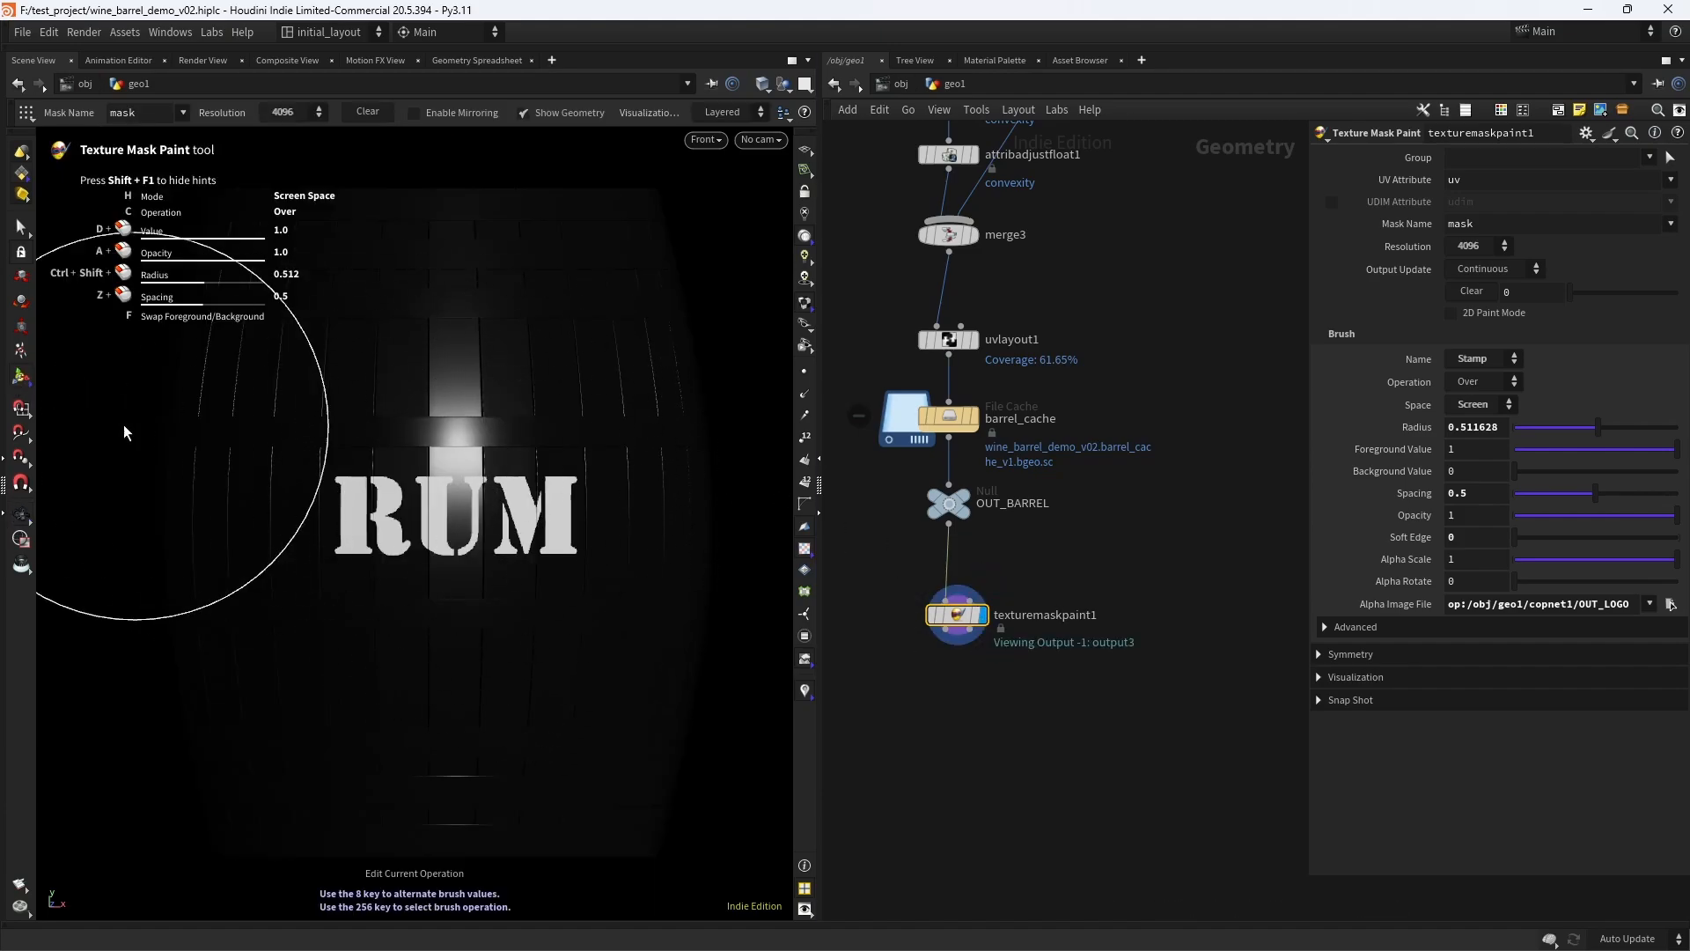
pyautogui.click(22, 517)
pyautogui.hotkey('ctrl', 's')
# - Add a Null below texturemaskpaint1, connect it to the node's second output, and display it
pyautogui.moveTo(981, 723); pyautogui.dragTo(964, 657, button='middle')
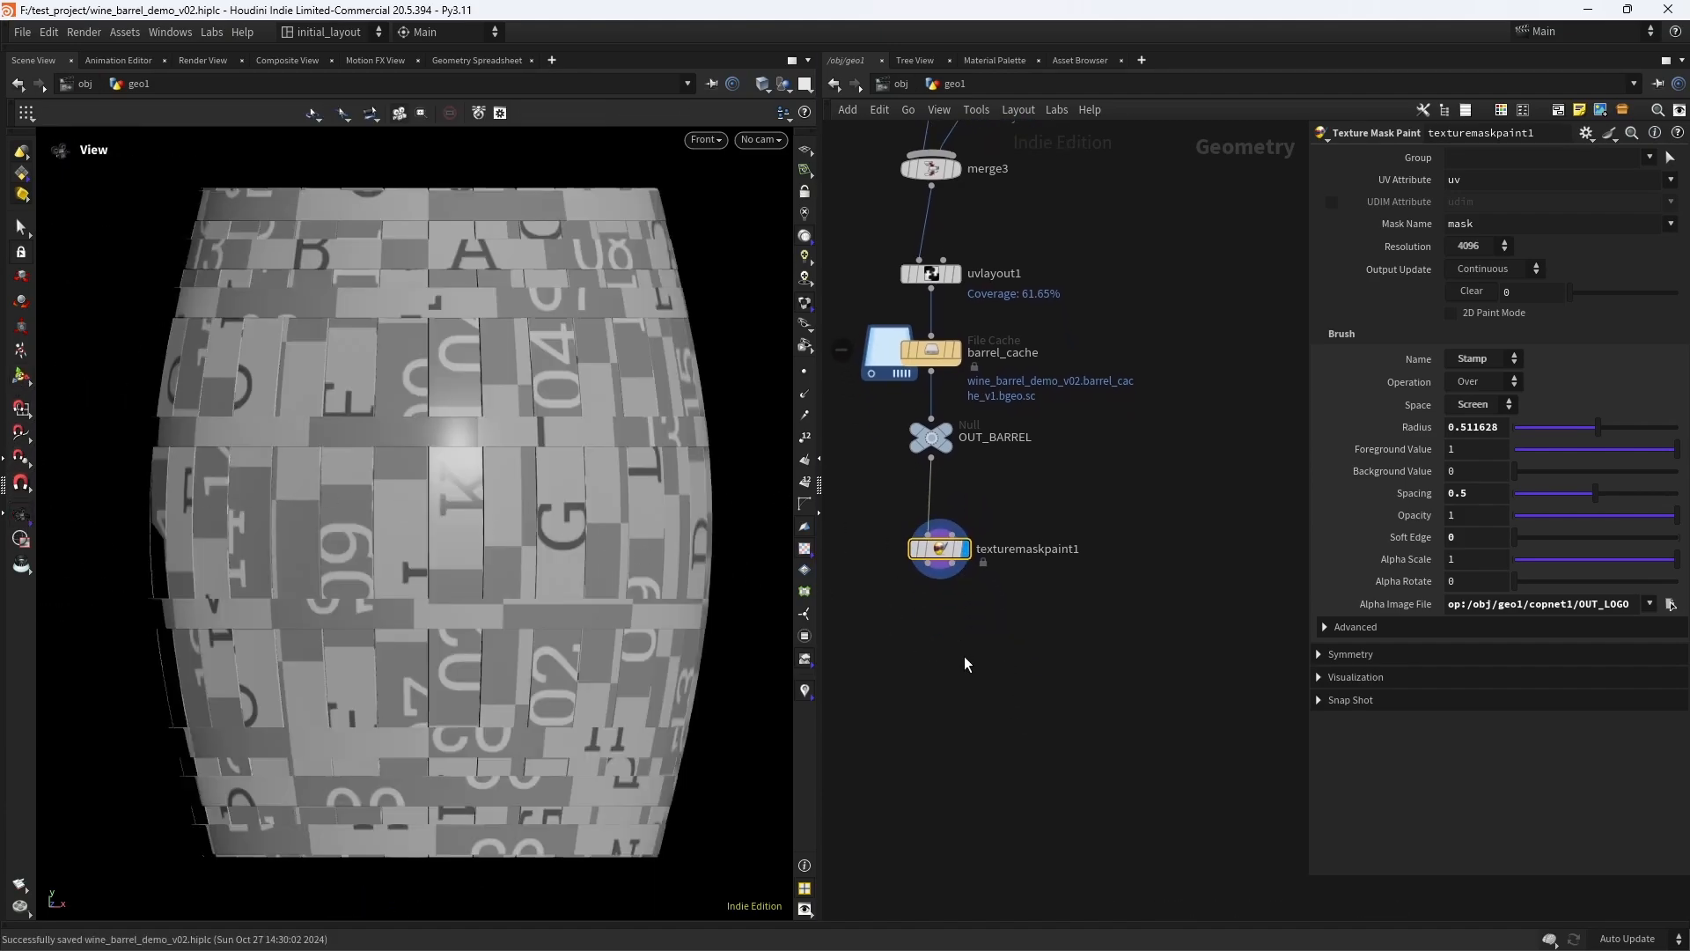
pyautogui.press('Tab')
pyautogui.write('null')
pyautogui.press('Return')
pyautogui.click(963, 701)
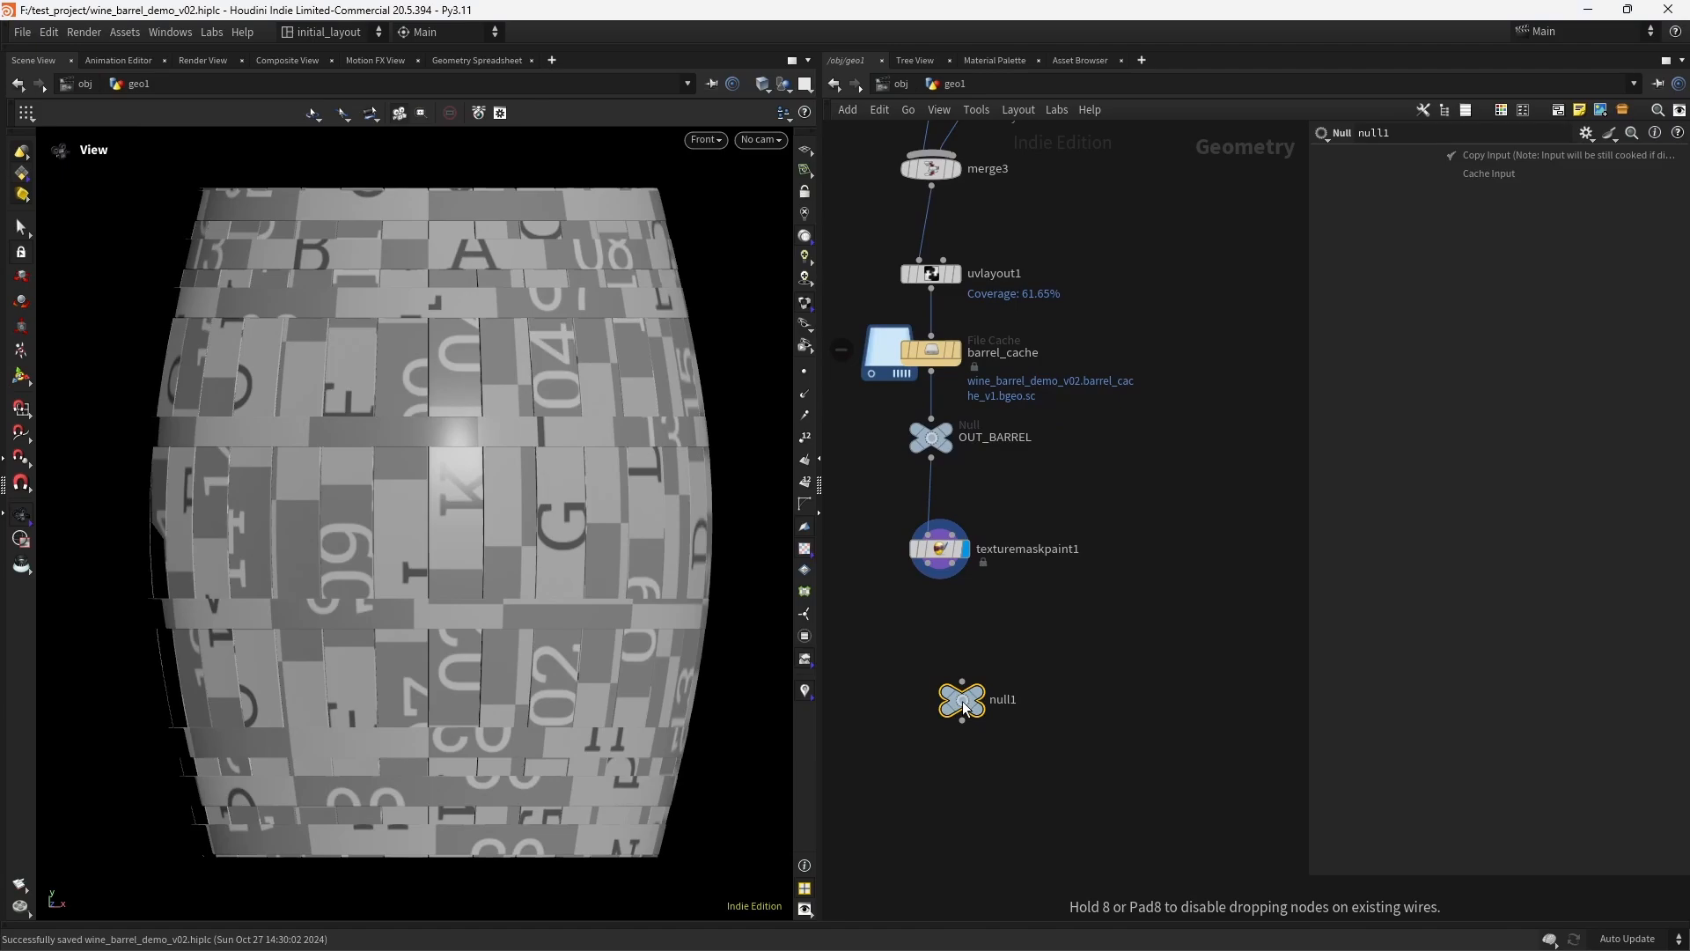
pyautogui.moveTo(951, 563); pyautogui.dragTo(962, 695)
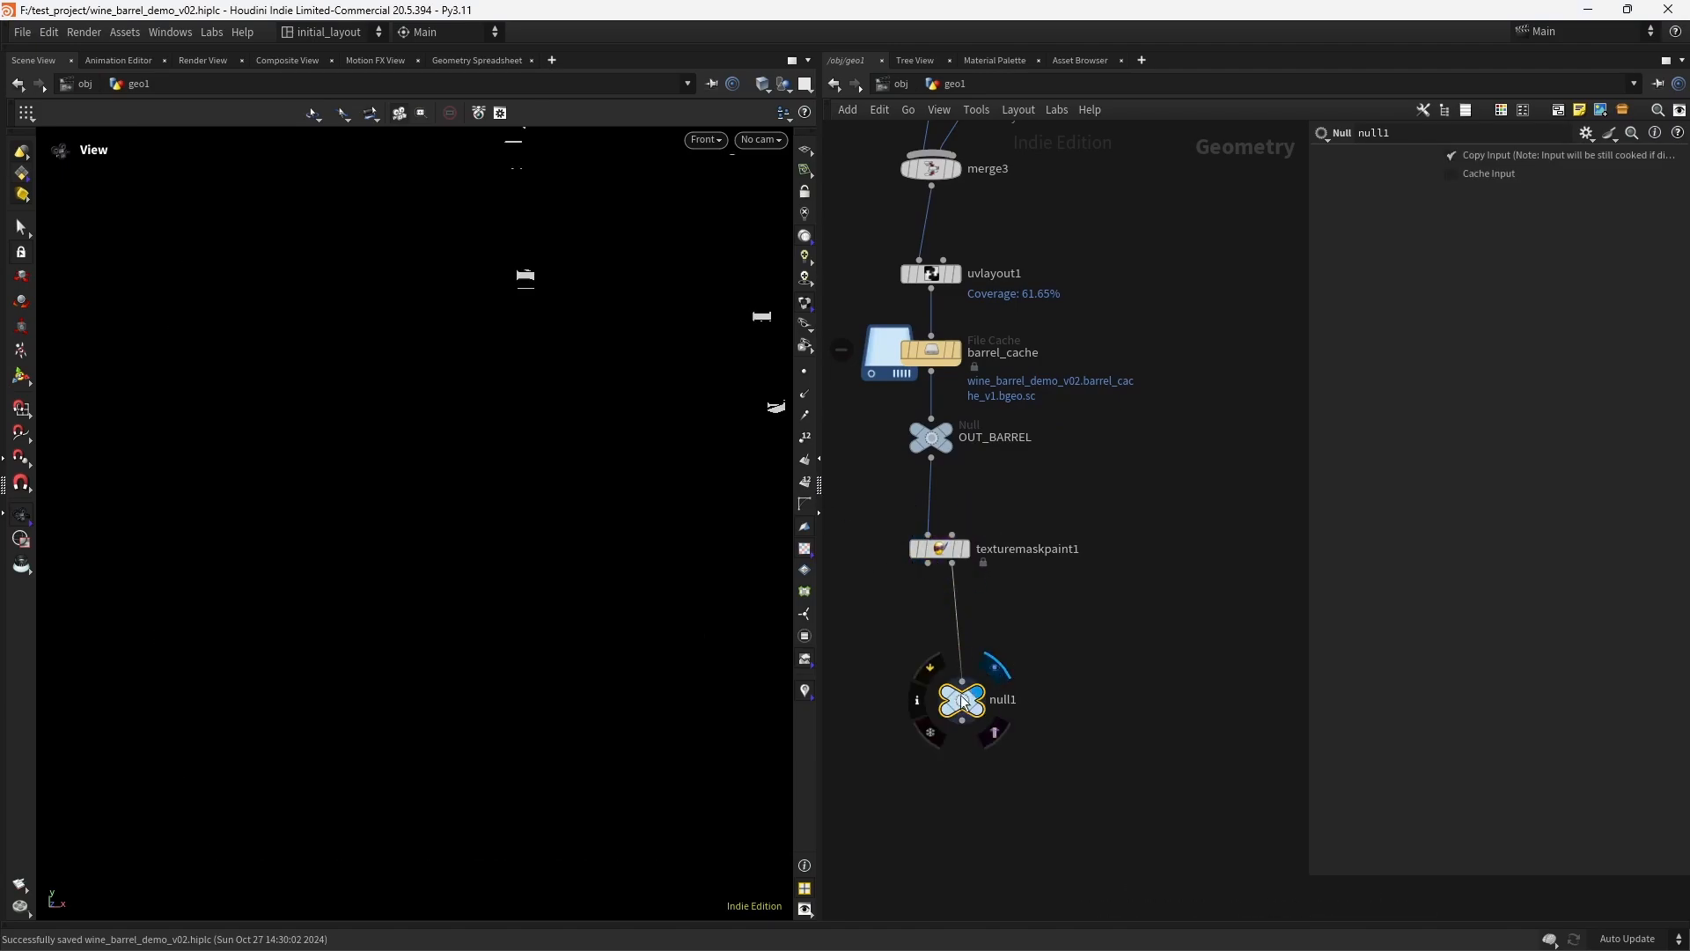
# - Examine the painted RUM mask as laid out across the barrel's UV islands
pyautogui.scroll(1, 617, 516)
pyautogui.moveTo(565, 392); pyautogui.dragTo(593, 372, button='right')
pyautogui.moveTo(593, 373); pyautogui.dragTo(576, 468, button='middle')
pyautogui.moveTo(577, 468); pyautogui.dragTo(490, 496, button='right')
pyautogui.moveTo(490, 496); pyautogui.dragTo(499, 468, button='middle')
pyautogui.moveTo(498, 467); pyautogui.dragTo(573, 434, button='right')
pyautogui.moveTo(573, 434); pyautogui.dragTo(550, 496, button='middle')
pyautogui.moveTo(550, 497); pyautogui.dragTo(480, 519, button='right')
pyautogui.moveTo(480, 519); pyautogui.dragTo(438, 487, button='middle')
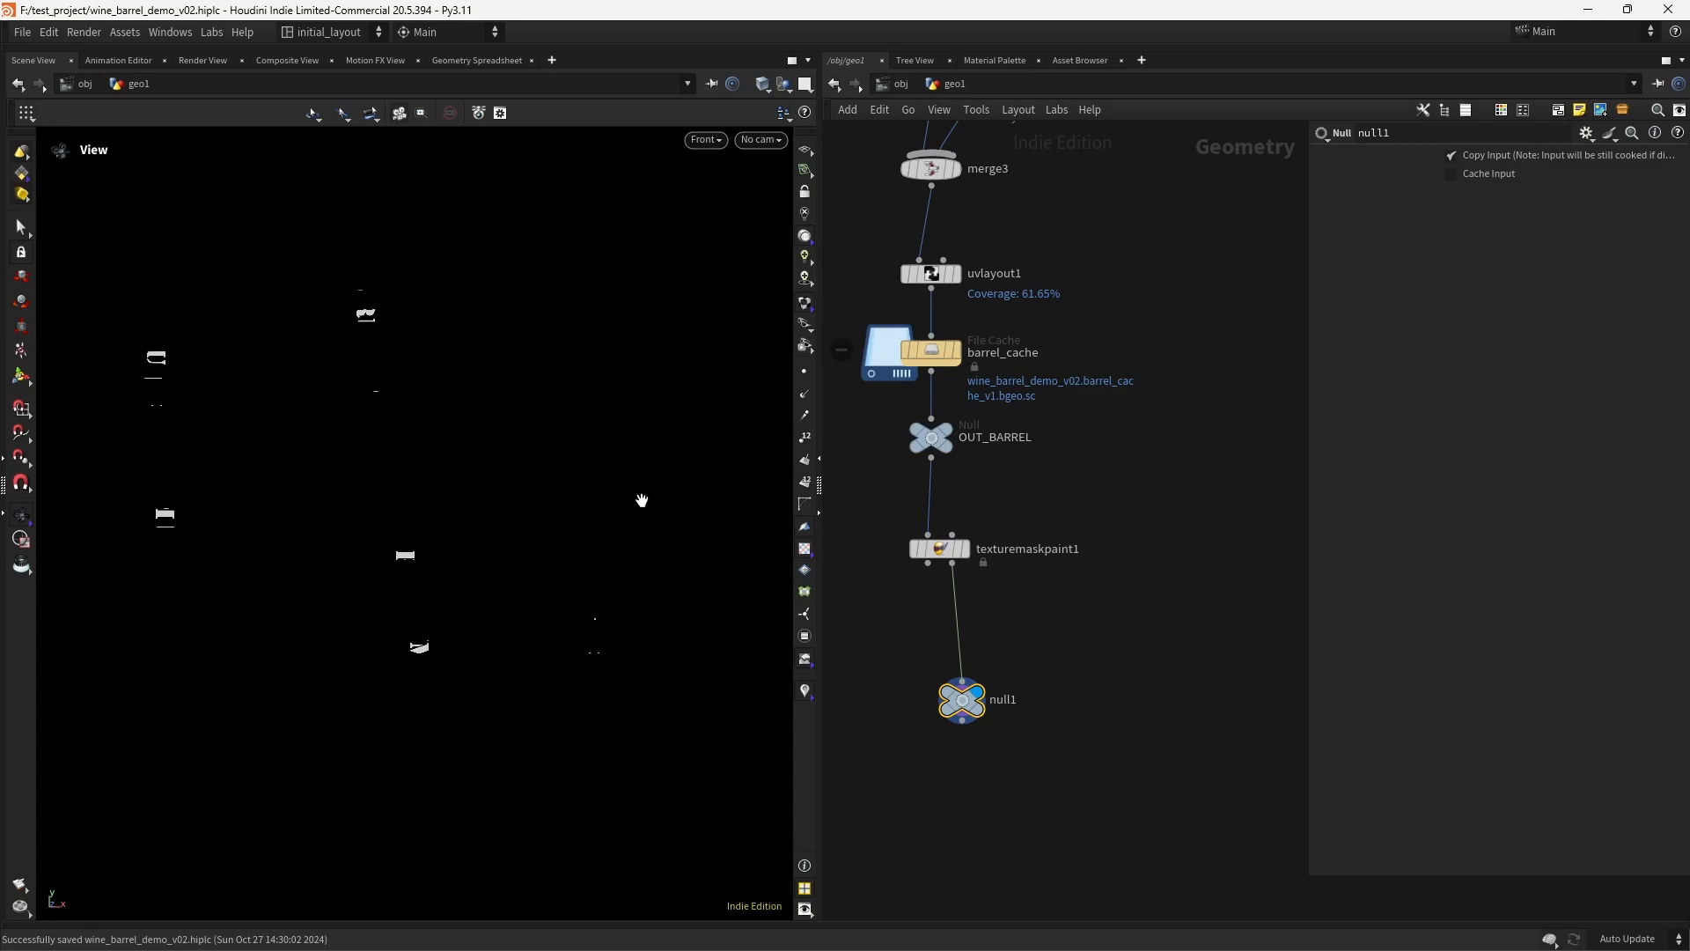
# - Align the new Null under texturemaskpaint1's second output and rename it rum_projection
pyautogui.moveTo(968, 703); pyautogui.dragTo(954, 702)
pyautogui.doubleClick(987, 701)
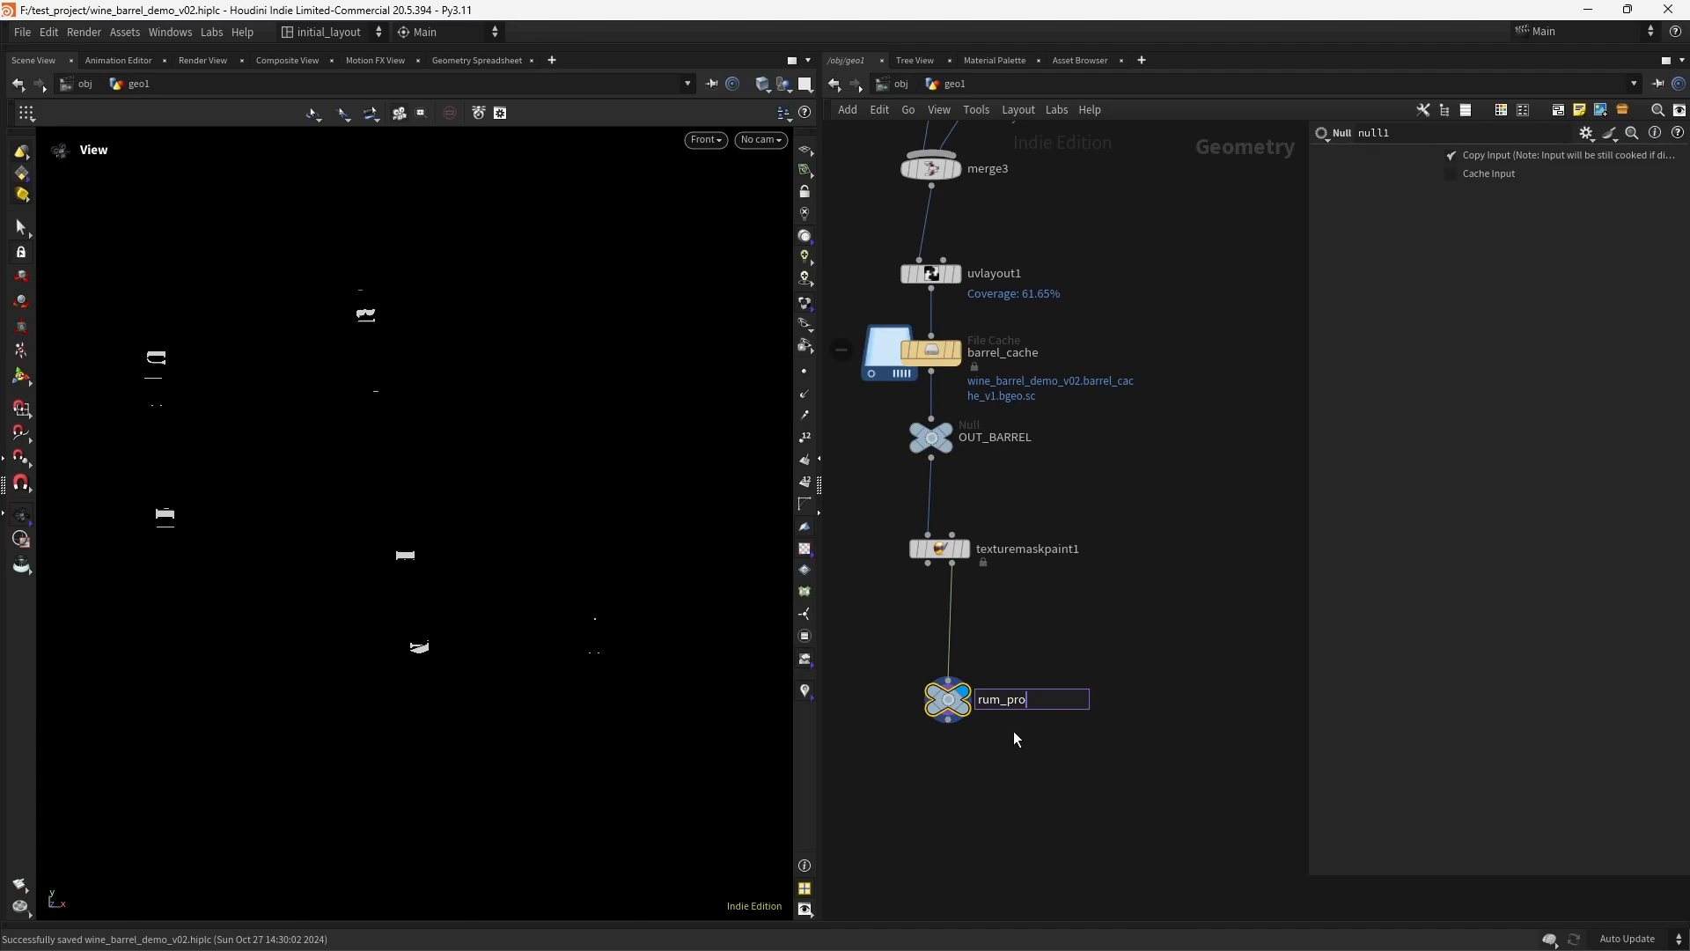
pyautogui.write('rum_projection')
pyautogui.press('Return')
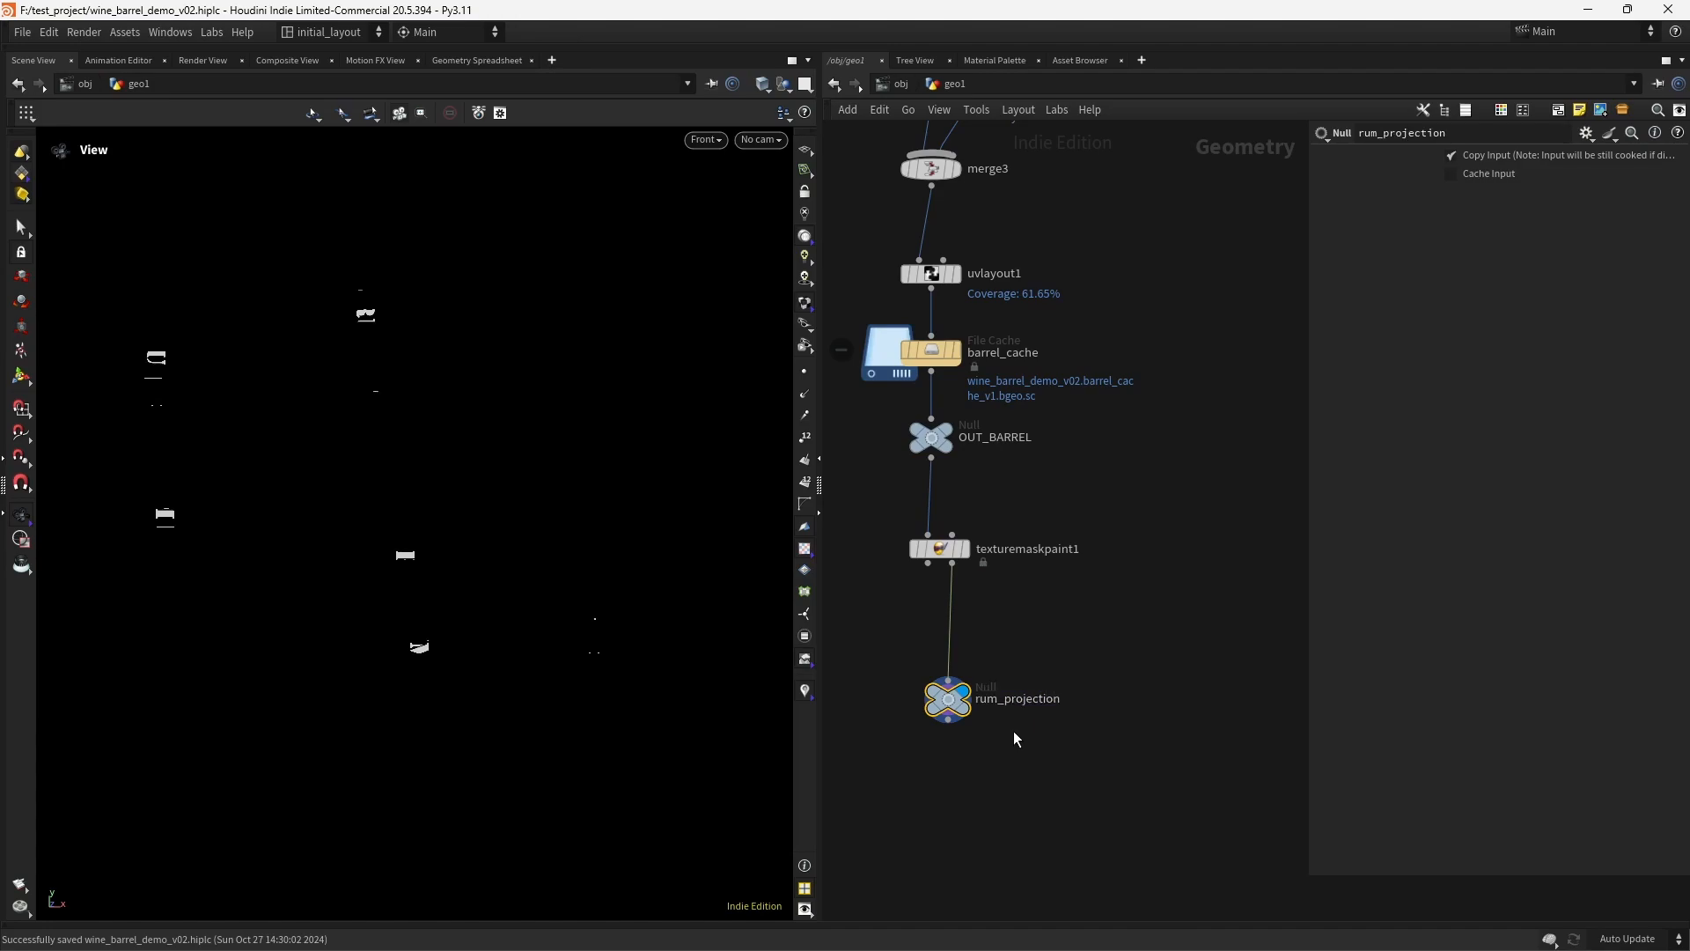
# - Go back inside the copnet1 Copernicus network
pyautogui.press('h')
pyautogui.scroll(5, 1043, 499)
pyautogui.doubleClick(1132, 381)
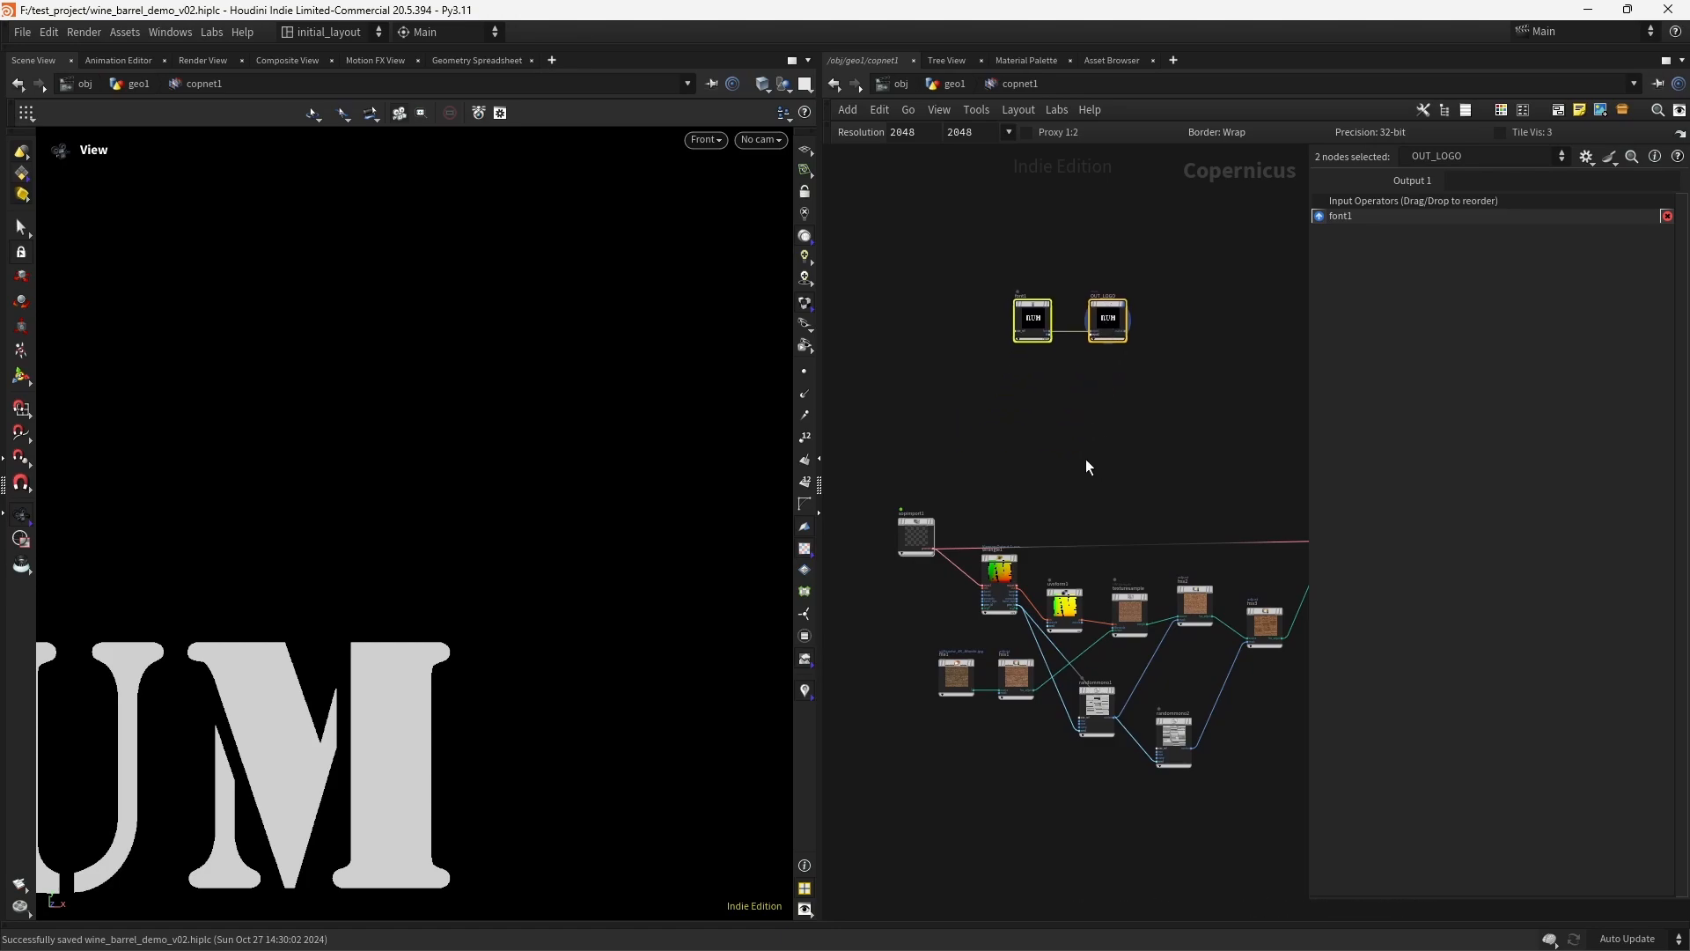
pyautogui.scroll(3, 1092, 432)
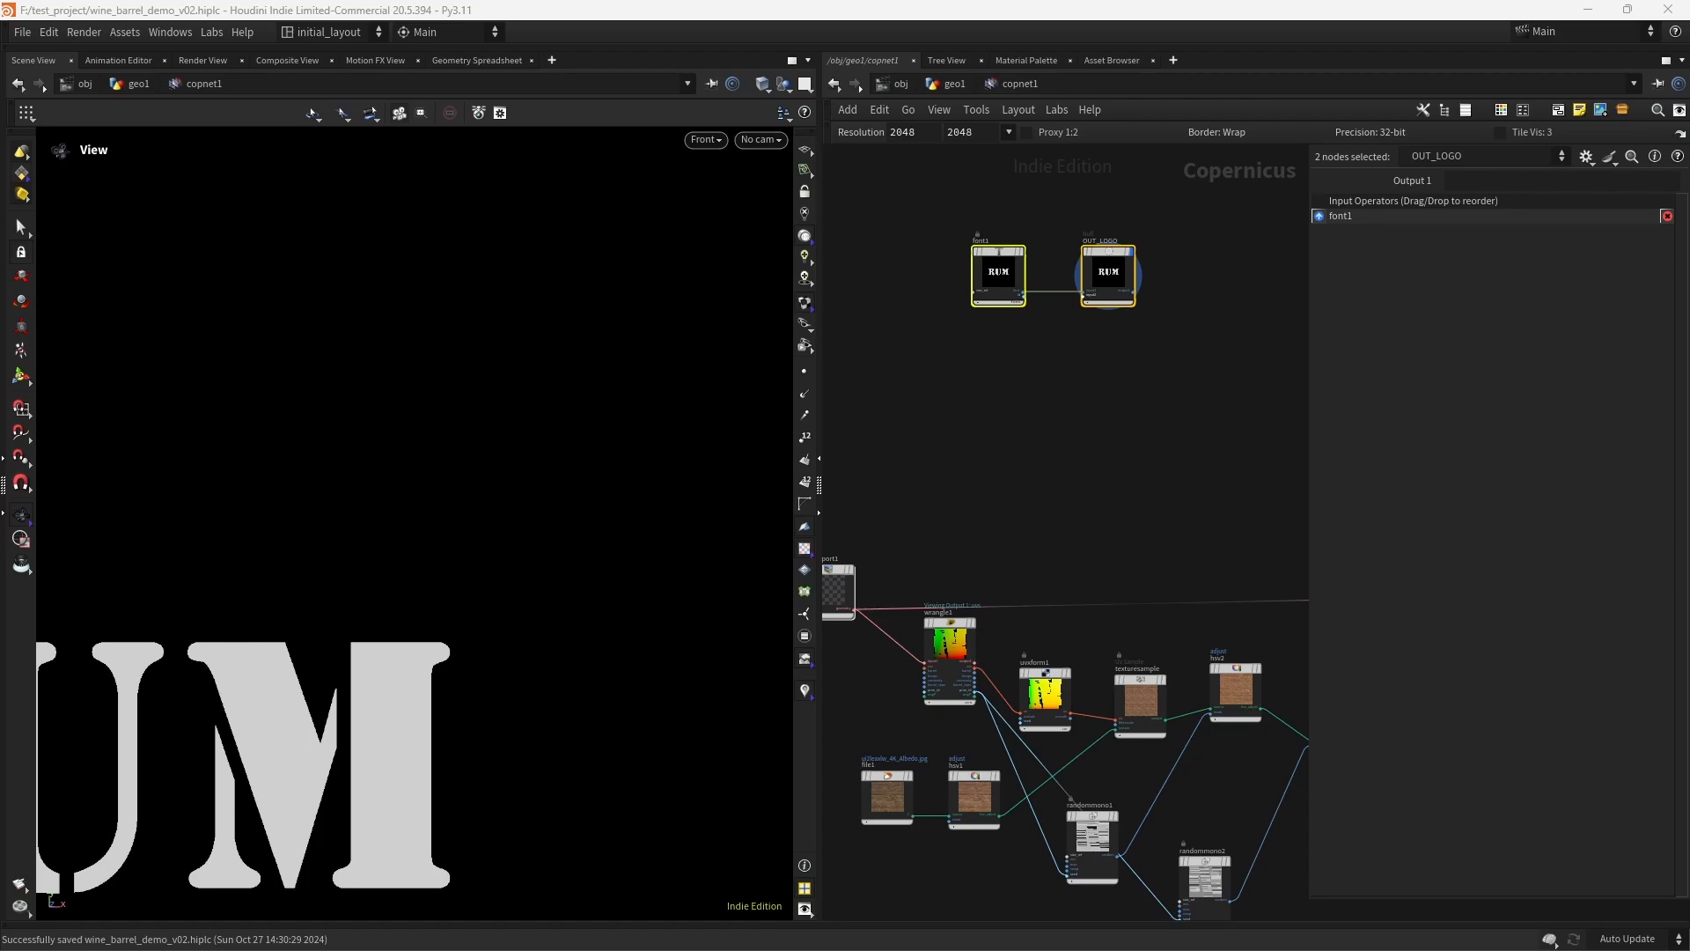
# - Add a SOP Import node below the logo nodes, set its external SOP path to /obj/geo1/copnet1/OUT_LOGO, and display it
pyautogui.click(1113, 478)
pyautogui.press('Tab')
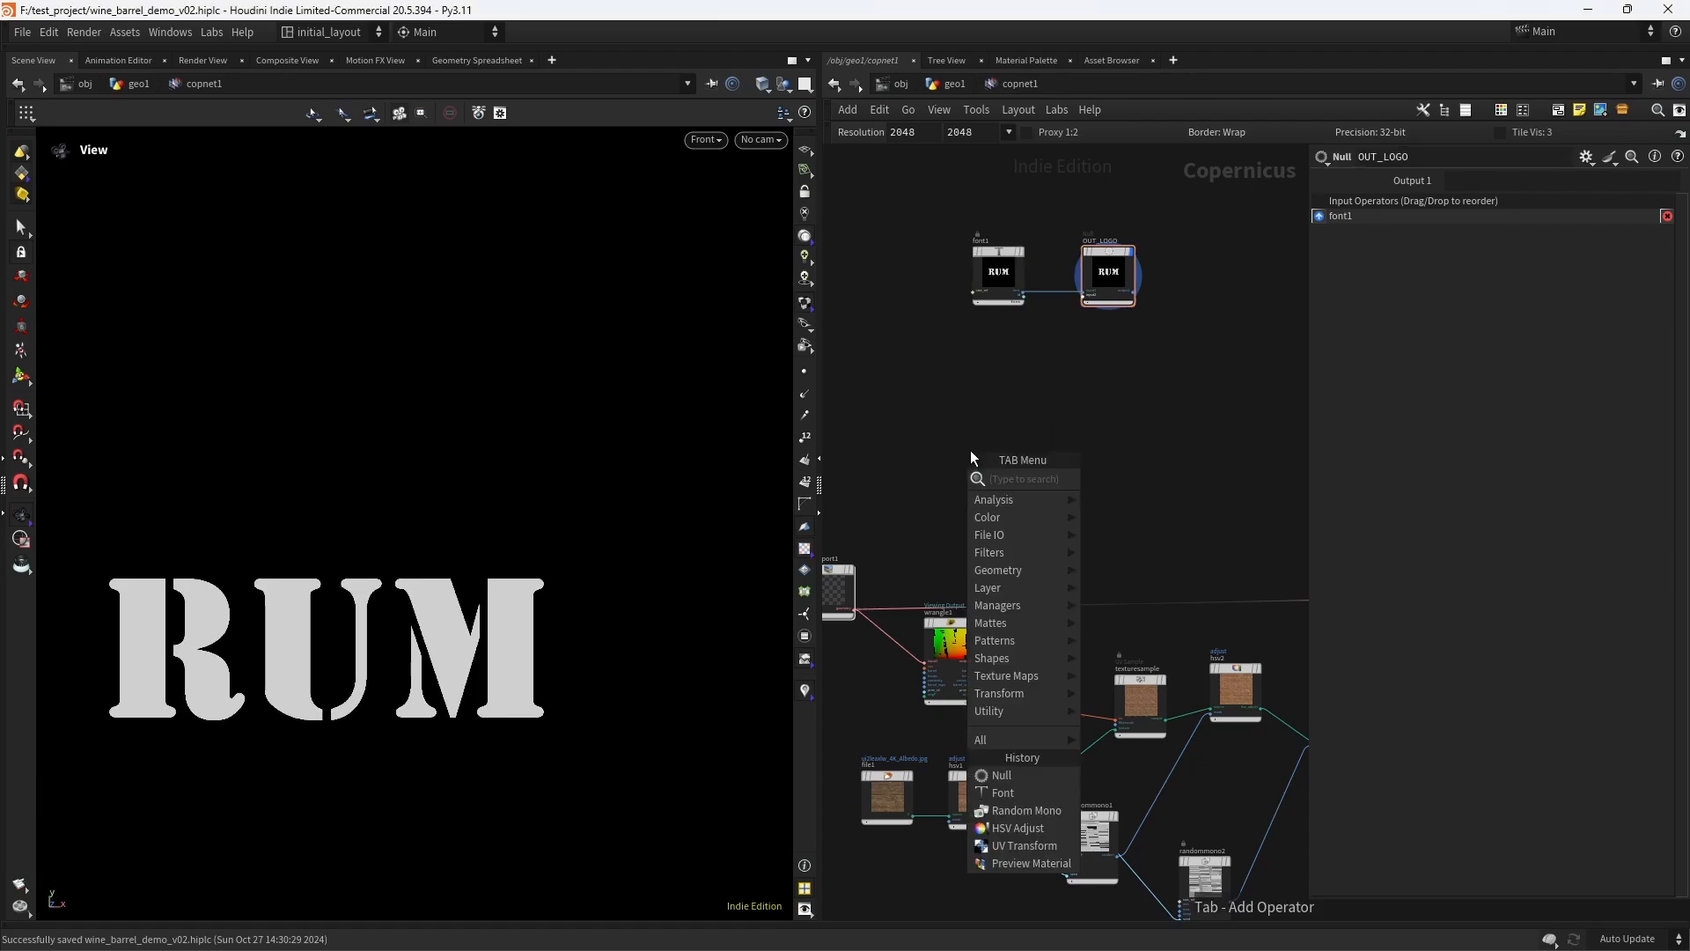
pyautogui.write('sop')
pyautogui.press('Return')
pyautogui.click(970, 451)
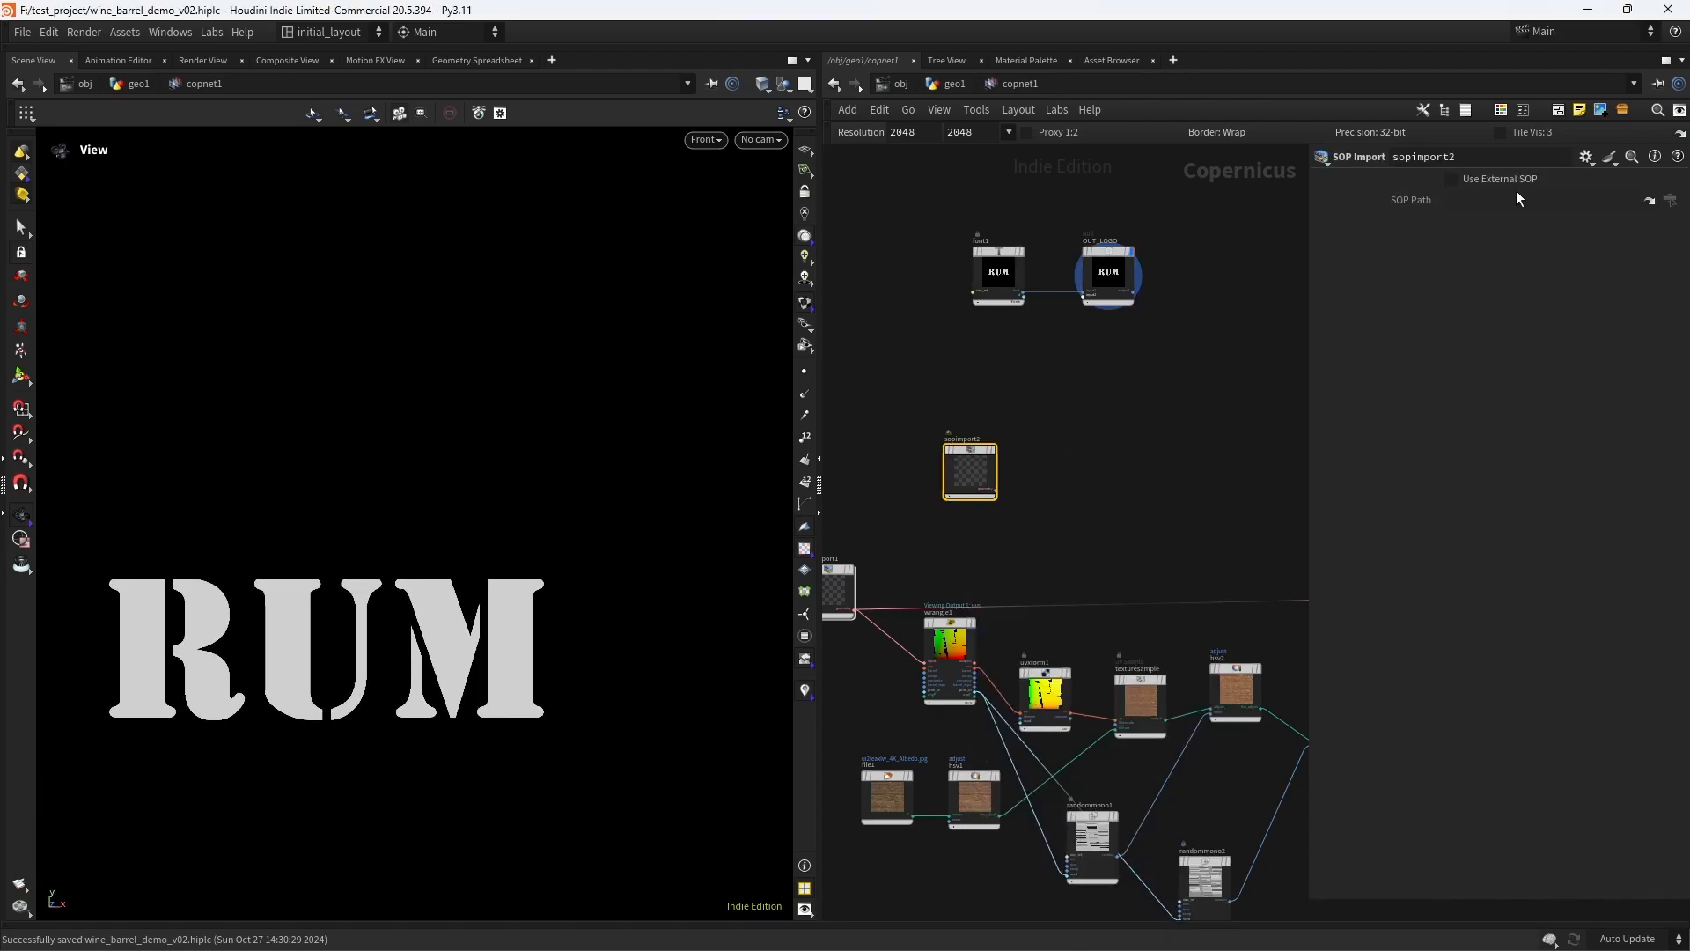
pyautogui.press('Return')
pyautogui.scroll(-2, 585, 474)
pyautogui.click(1000, 434)
pyautogui.press('f')
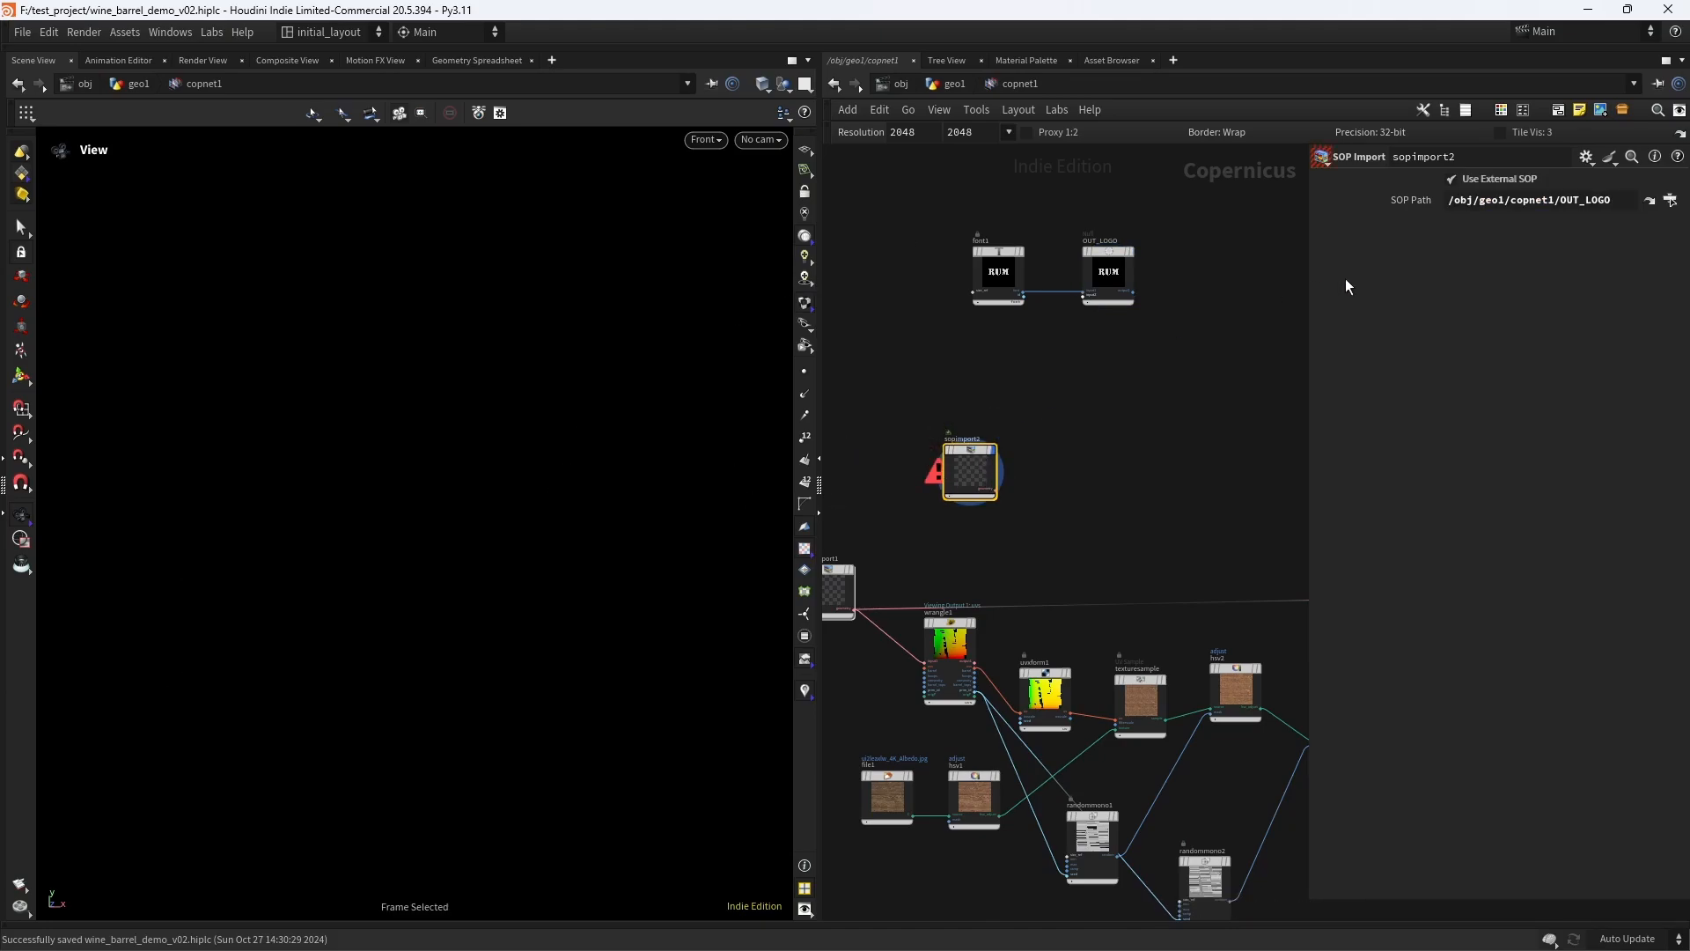
# - Return to the parent geo1 network and copy the rum_projection null
pyautogui.click(954, 85)
pyautogui.moveTo(951, 577); pyautogui.dragTo(1101, 330, button='middle')
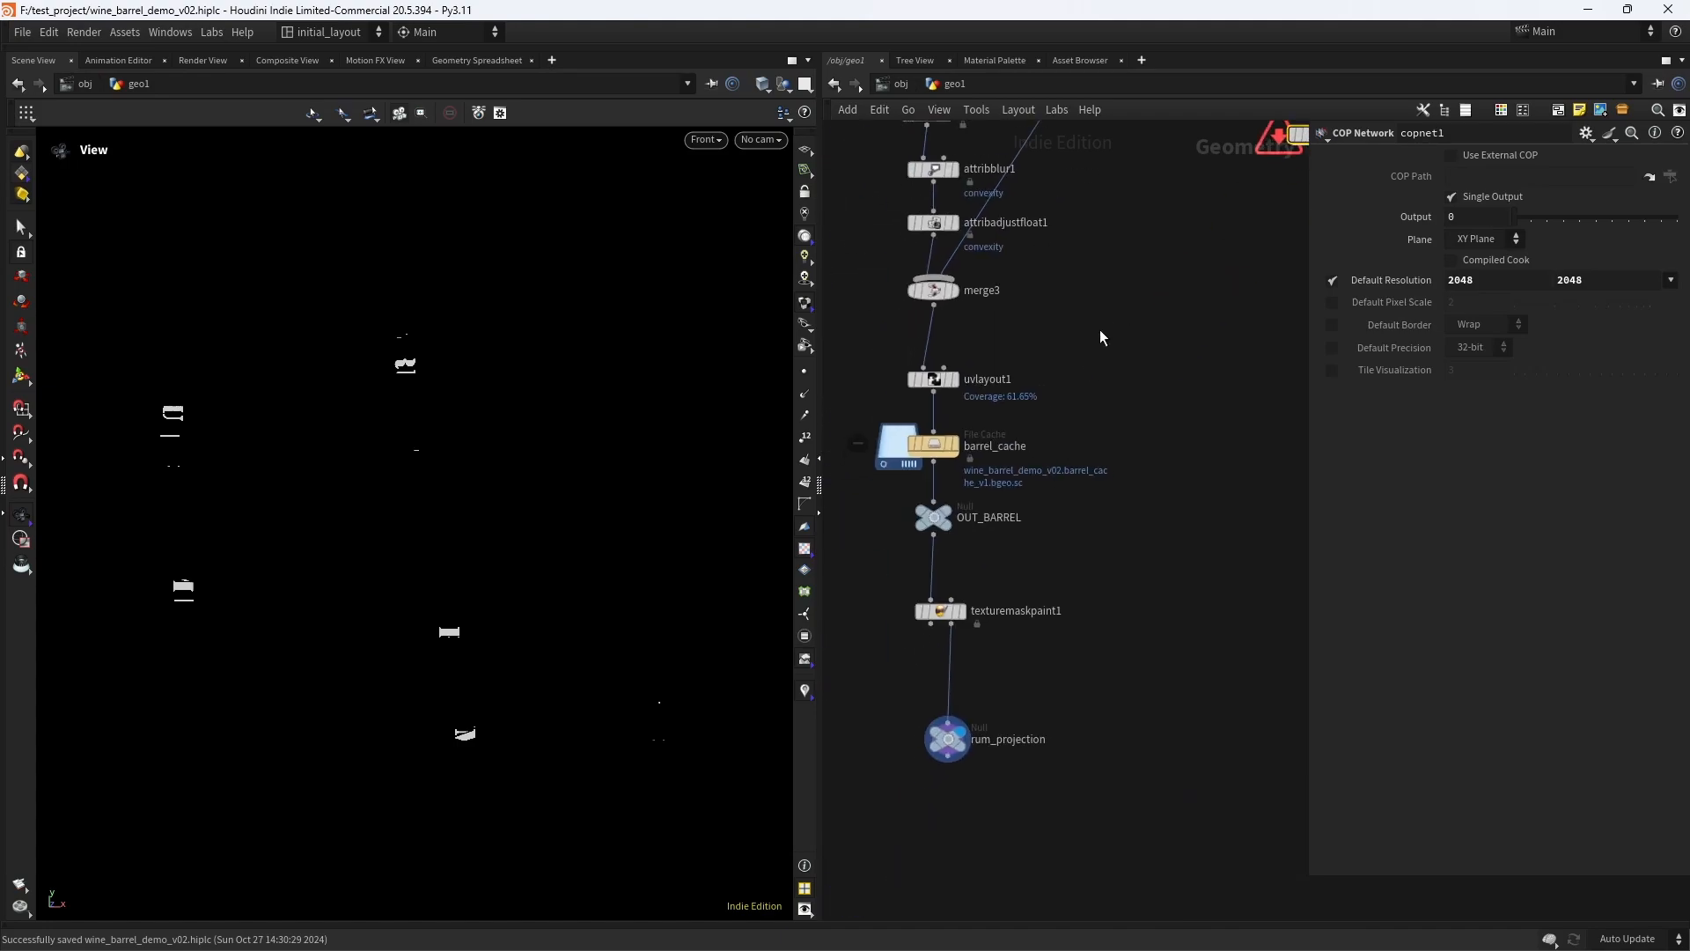
pyautogui.moveTo(1049, 805); pyautogui.dragTo(904, 700)
pyautogui.hotkey('ctrl', 'c')
pyautogui.moveTo(1182, 303); pyautogui.dragTo(966, 568, button='middle')
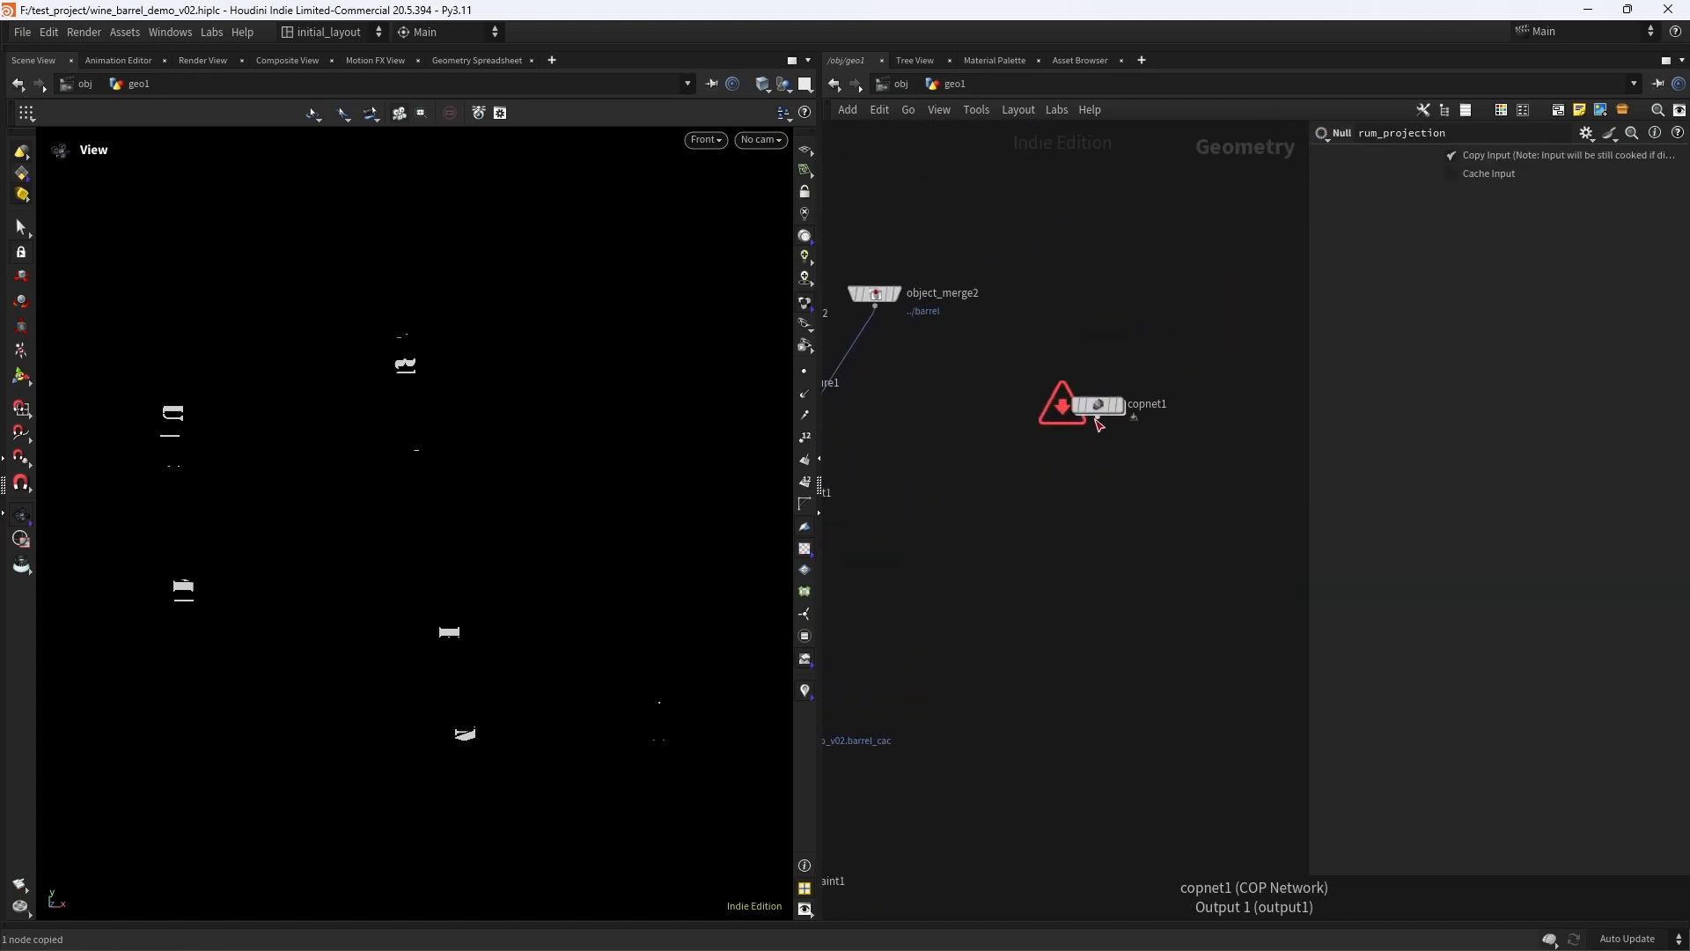
# - Back inside copnet1, set the new SOP Import's SOP path to /obj/geo1/rum_projection
pyautogui.doubleClick(1097, 409)
pyautogui.hotkey('ctrl', 'a')
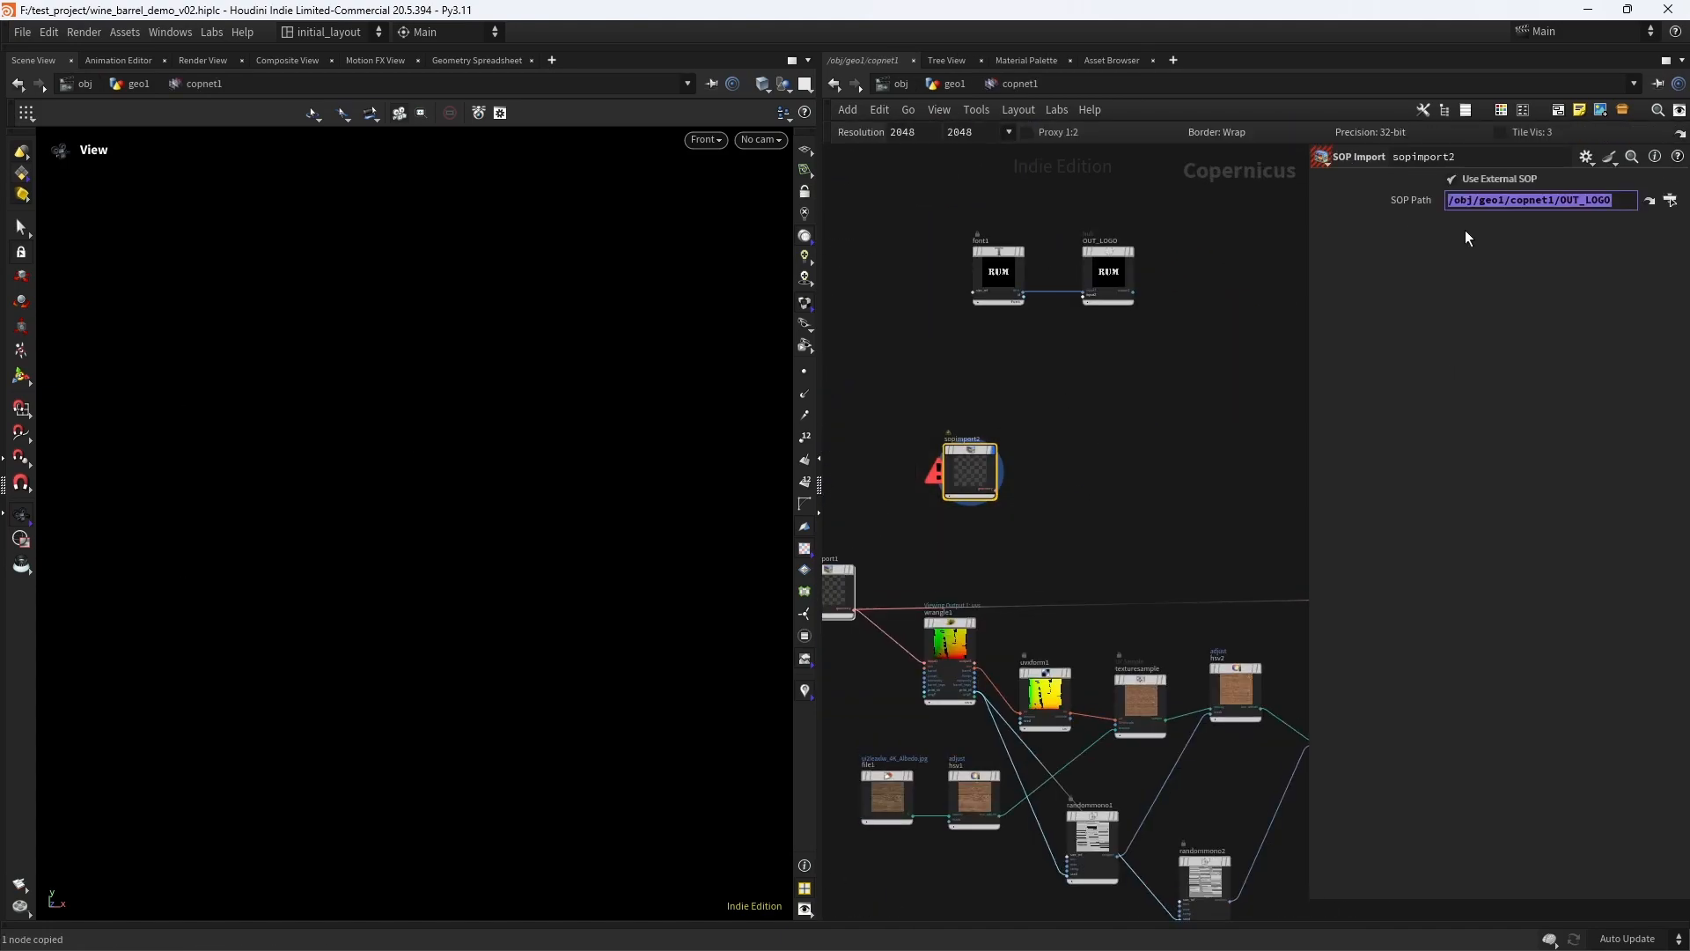
pyautogui.hotkey('ctrl', 'v')
pyautogui.press('Return')
pyautogui.scroll(-3, 460, 484)
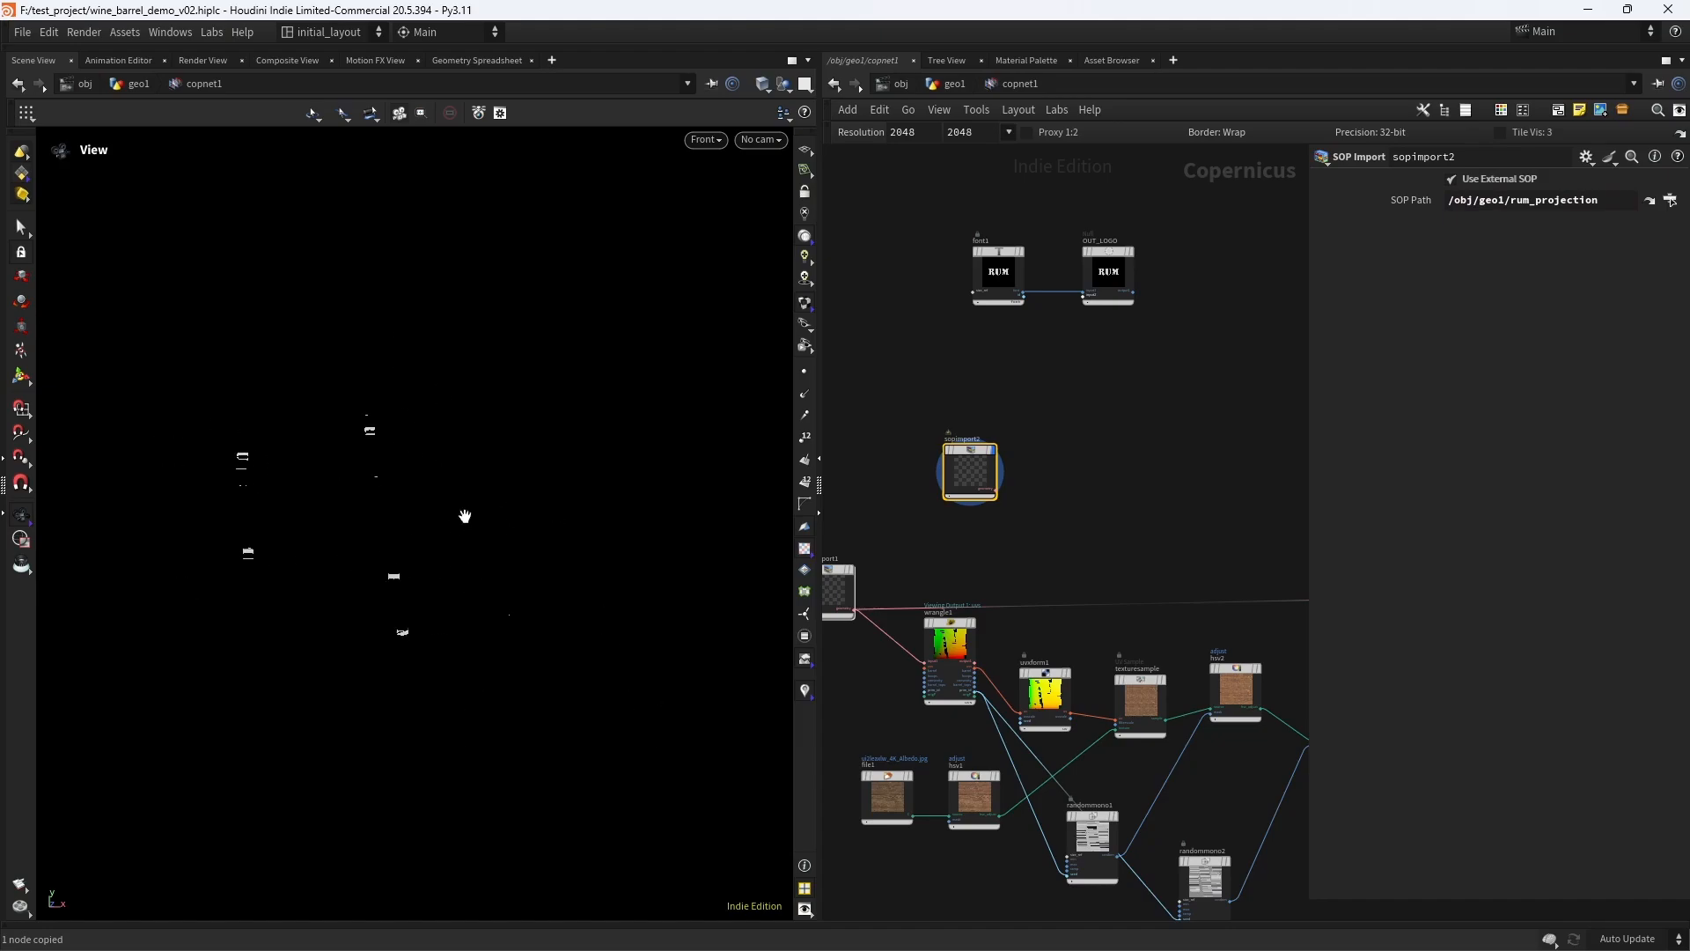
# - Turn on the reference grid and examine the imported RUM mask pieces in the perspective view
pyautogui.click(804, 151)
pyautogui.scroll(-5, 635, 506)
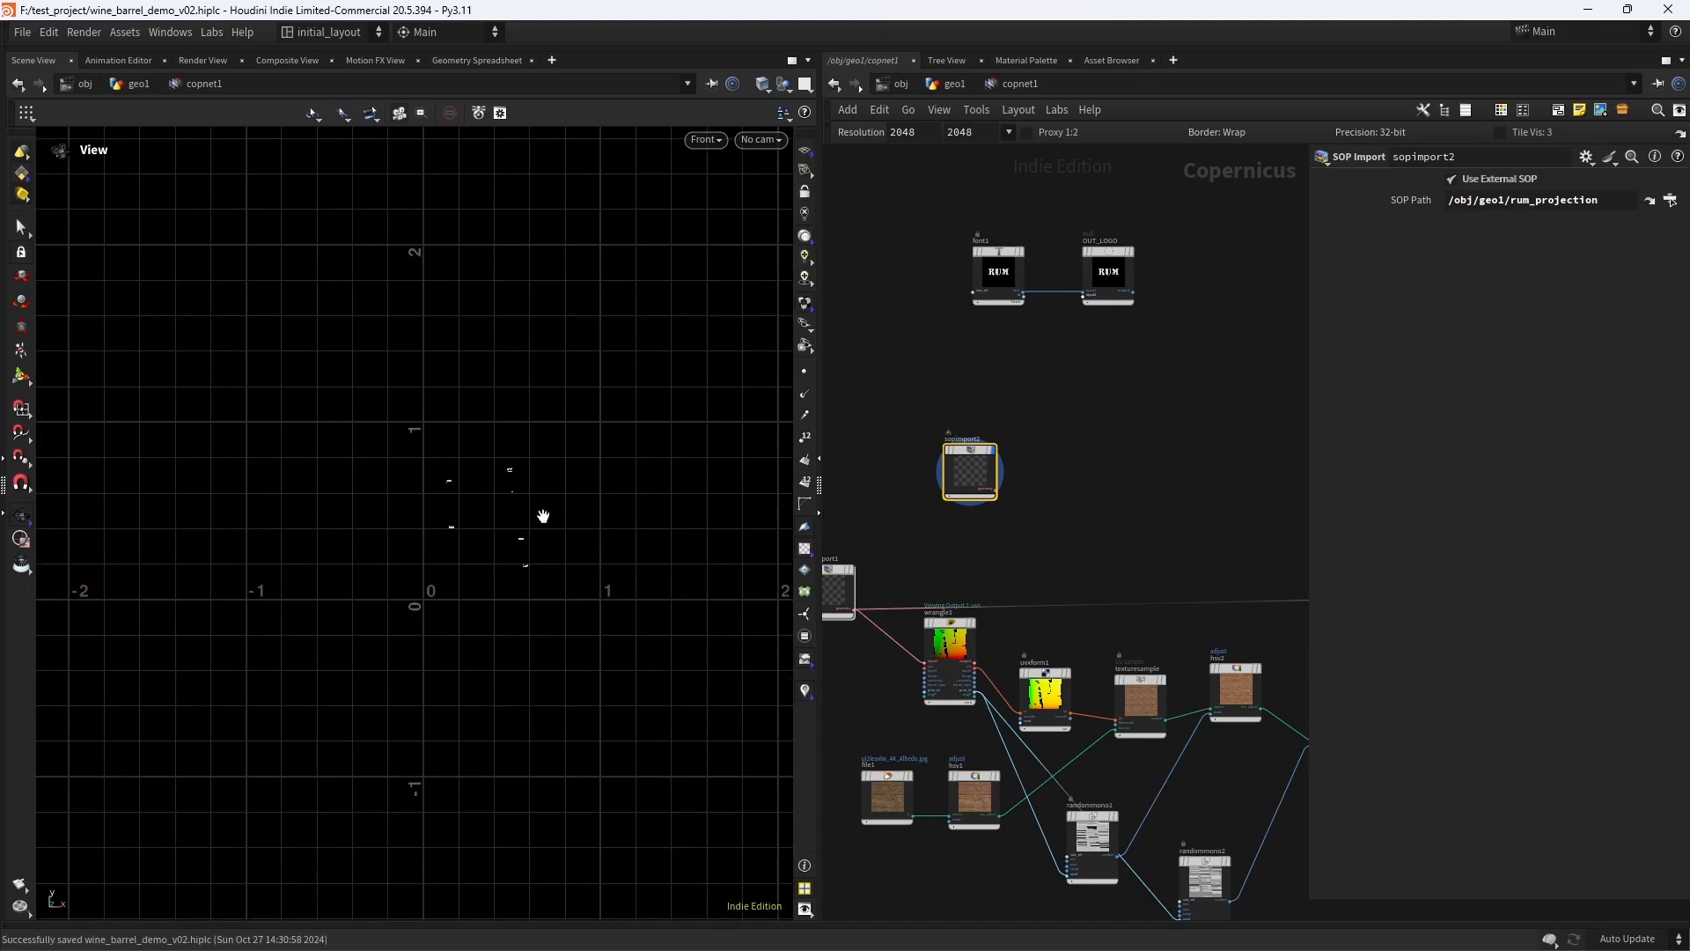
pyautogui.hotkey('space', '1')
pyautogui.scroll(-5, 536, 514)
pyautogui.moveTo(536, 513)
pyautogui.mouseDown(button='middle')
pyautogui.moveTo(639, 469)
pyautogui.moveTo(521, 542)
pyautogui.mouseUp(button='middle')
pyautogui.moveTo(521, 542)
pyautogui.mouseDown()
pyautogui.moveTo(434, 531)
pyautogui.moveTo(510, 518)
pyautogui.mouseUp()
pyautogui.scroll(3, 517, 521)
pyautogui.scroll(-1, 1059, 449)
pyautogui.scroll(4, 1007, 434)
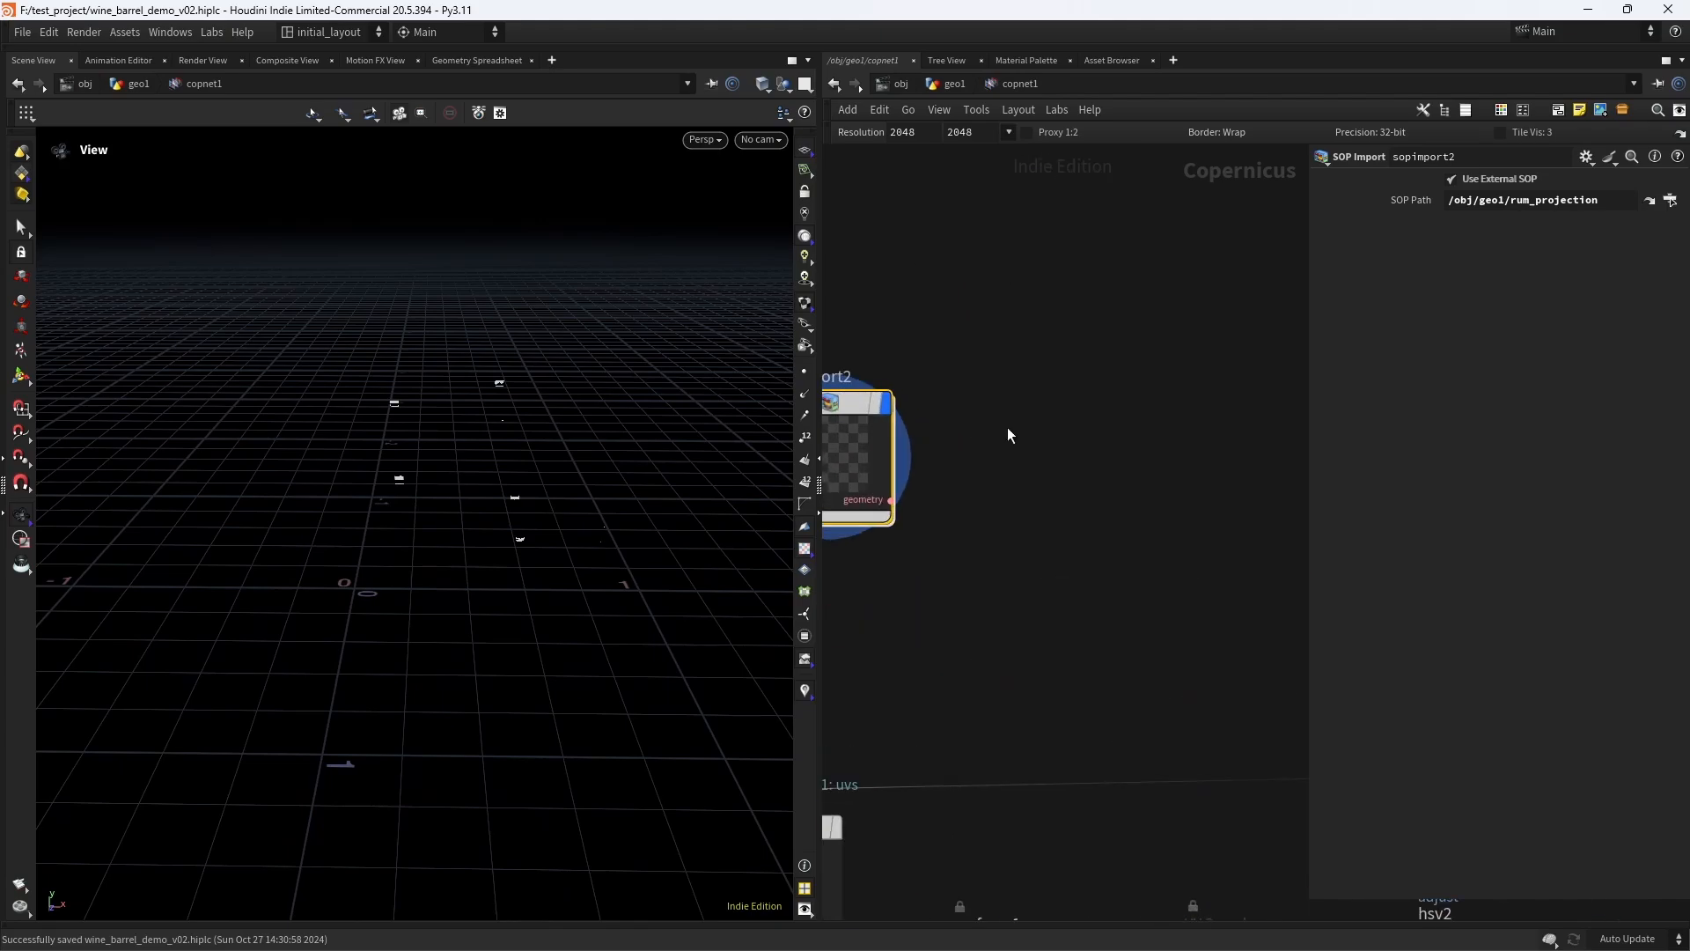
# - Add a Rasterize Setup node and connect the new SOP Import's geometry output to its source input
pyautogui.press('Tab')
pyautogui.write('rast')
pyautogui.press('Down')
pyautogui.press('Down')
pyautogui.press('Down')
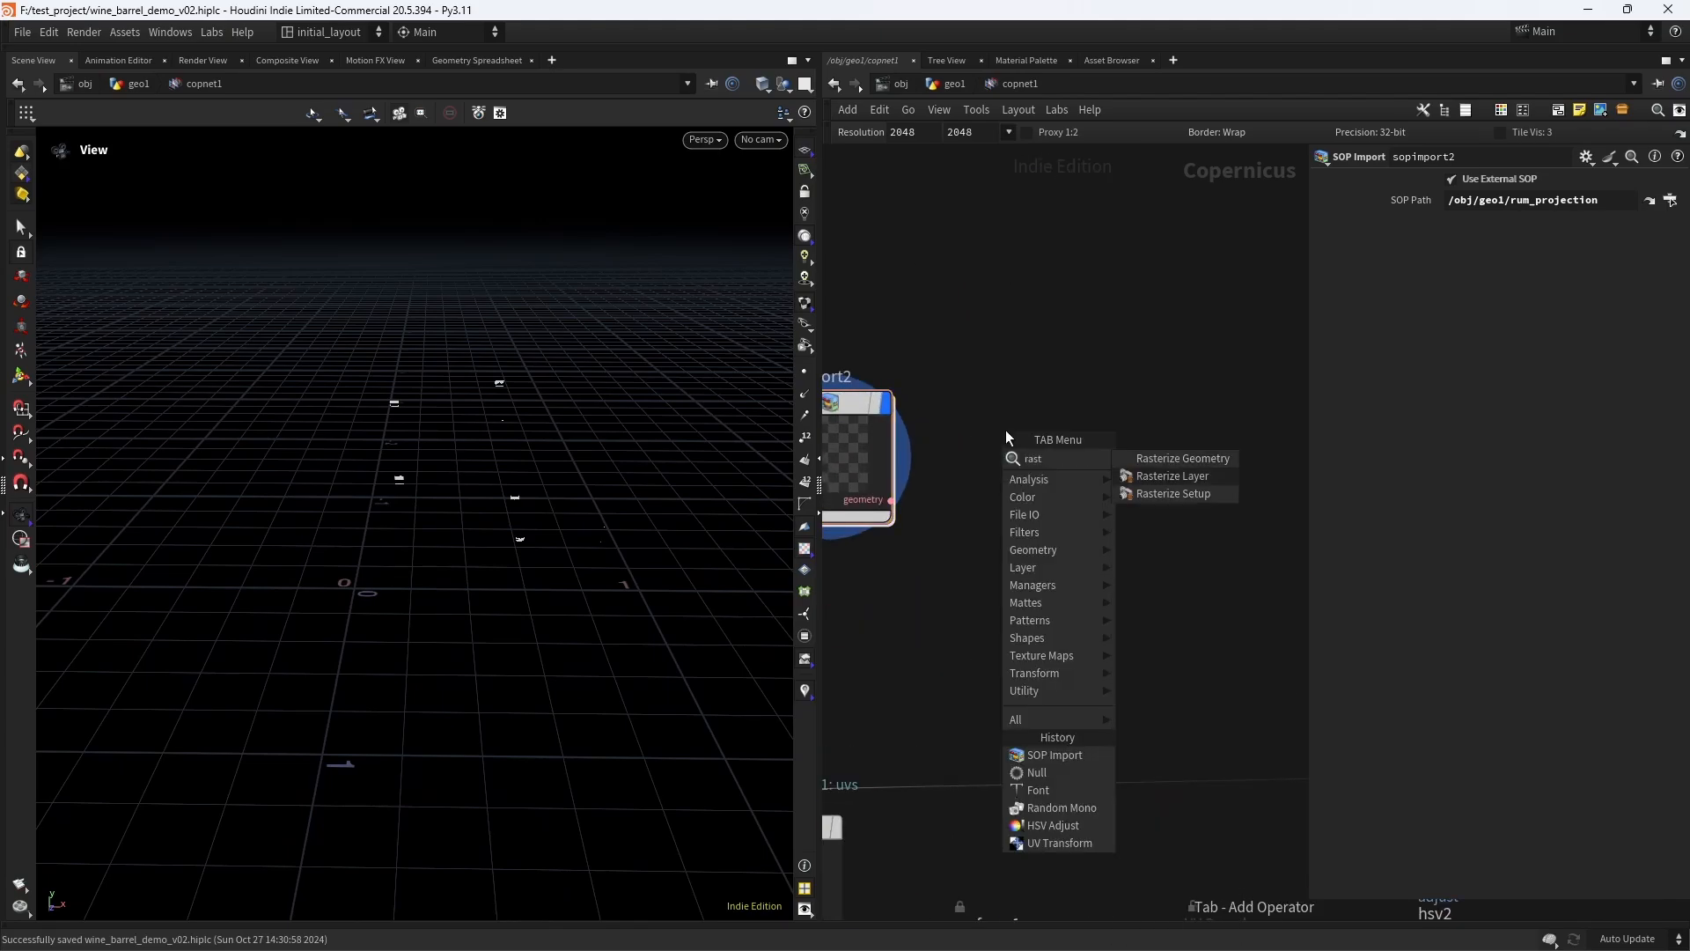
pyautogui.press('Return')
pyautogui.click(1008, 414)
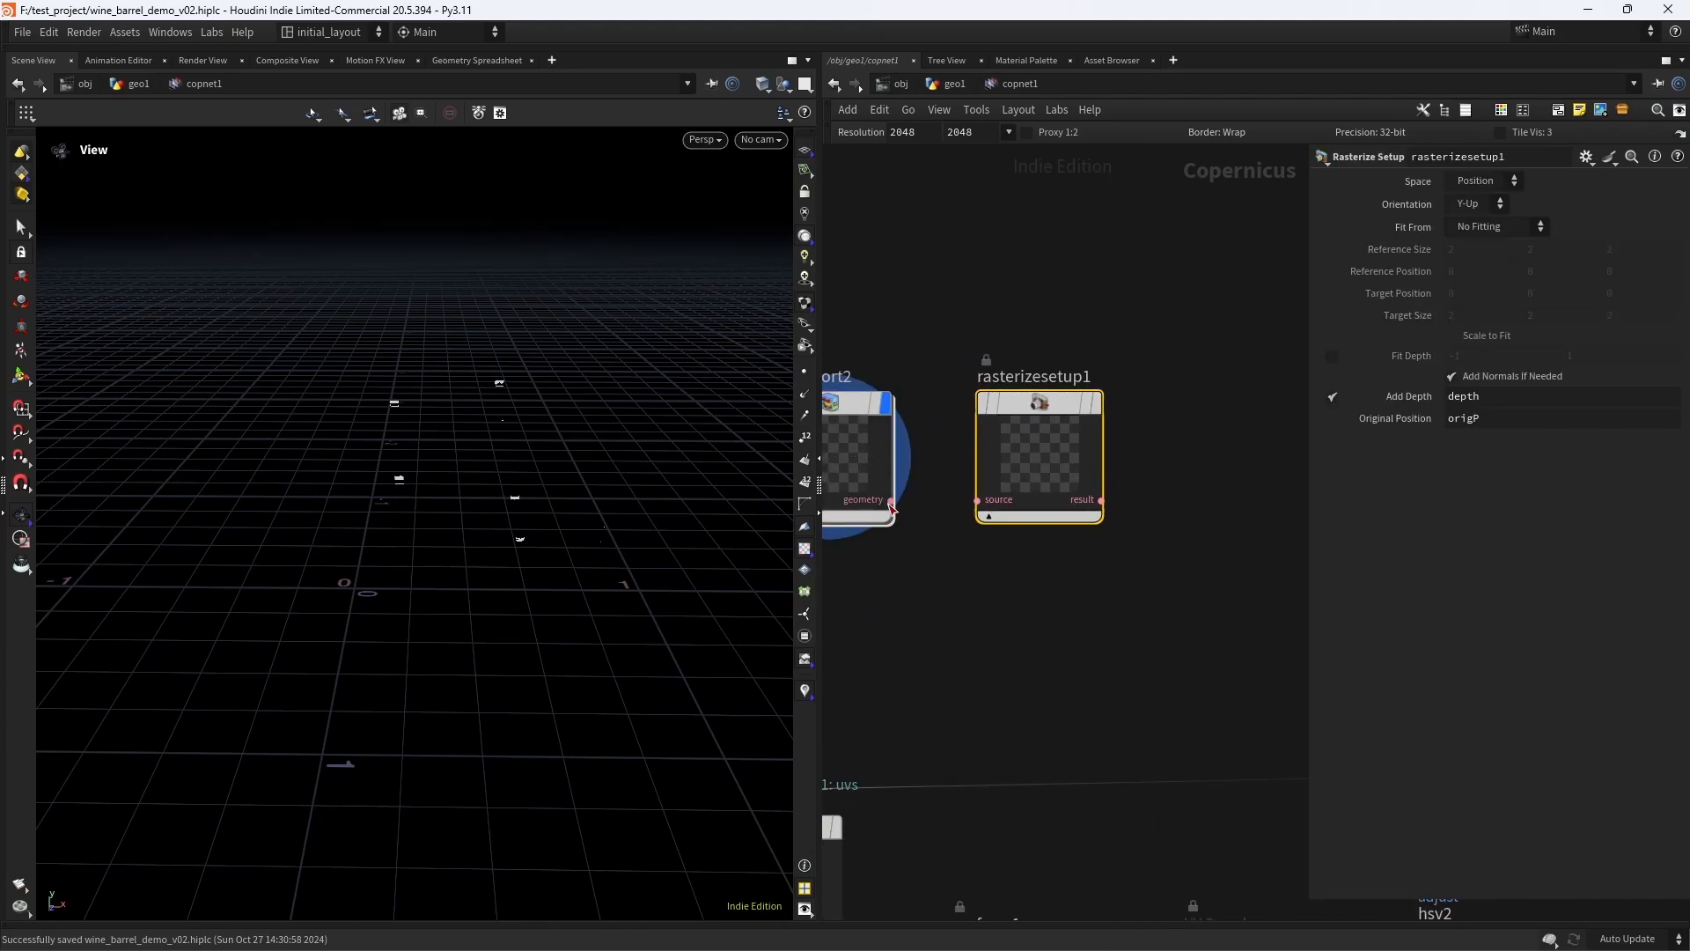
pyautogui.moveTo(890, 500); pyautogui.dragTo(978, 500)
# - Display the Rasterize Setup node and set its Space to UVs
pyautogui.click(1108, 342)
pyautogui.click(1483, 183)
pyautogui.click(1468, 204)
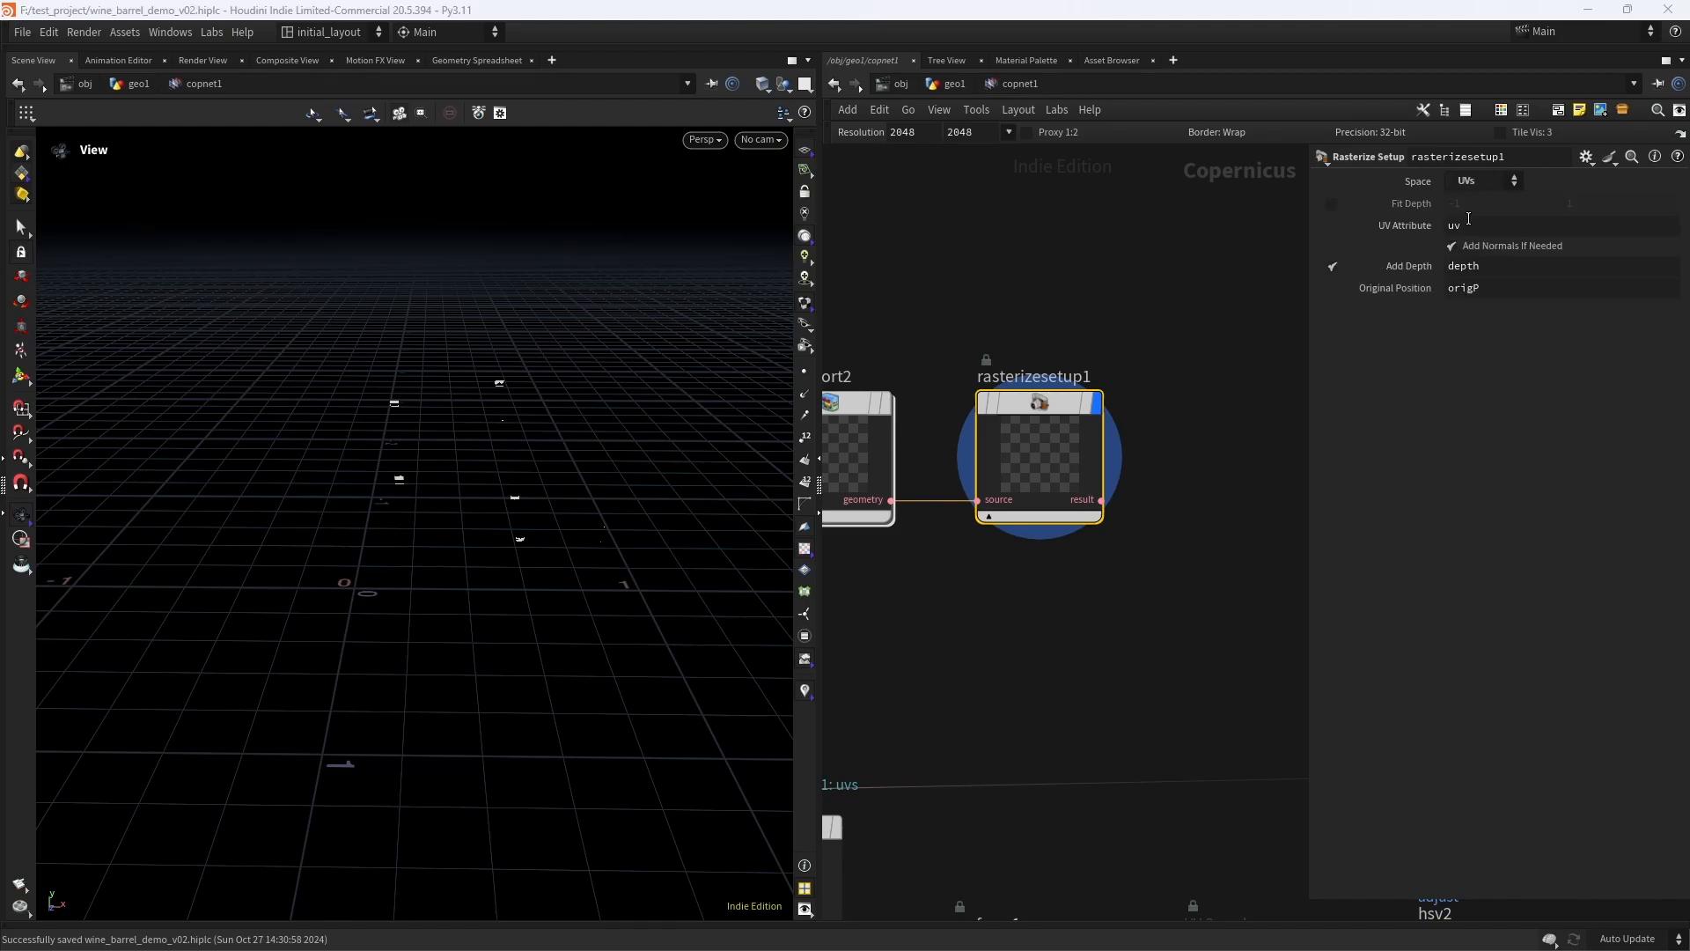
pyautogui.moveTo(740, 460); pyautogui.dragTo(577, 549)
pyautogui.moveTo(577, 550); pyautogui.dragTo(684, 543, button='middle')
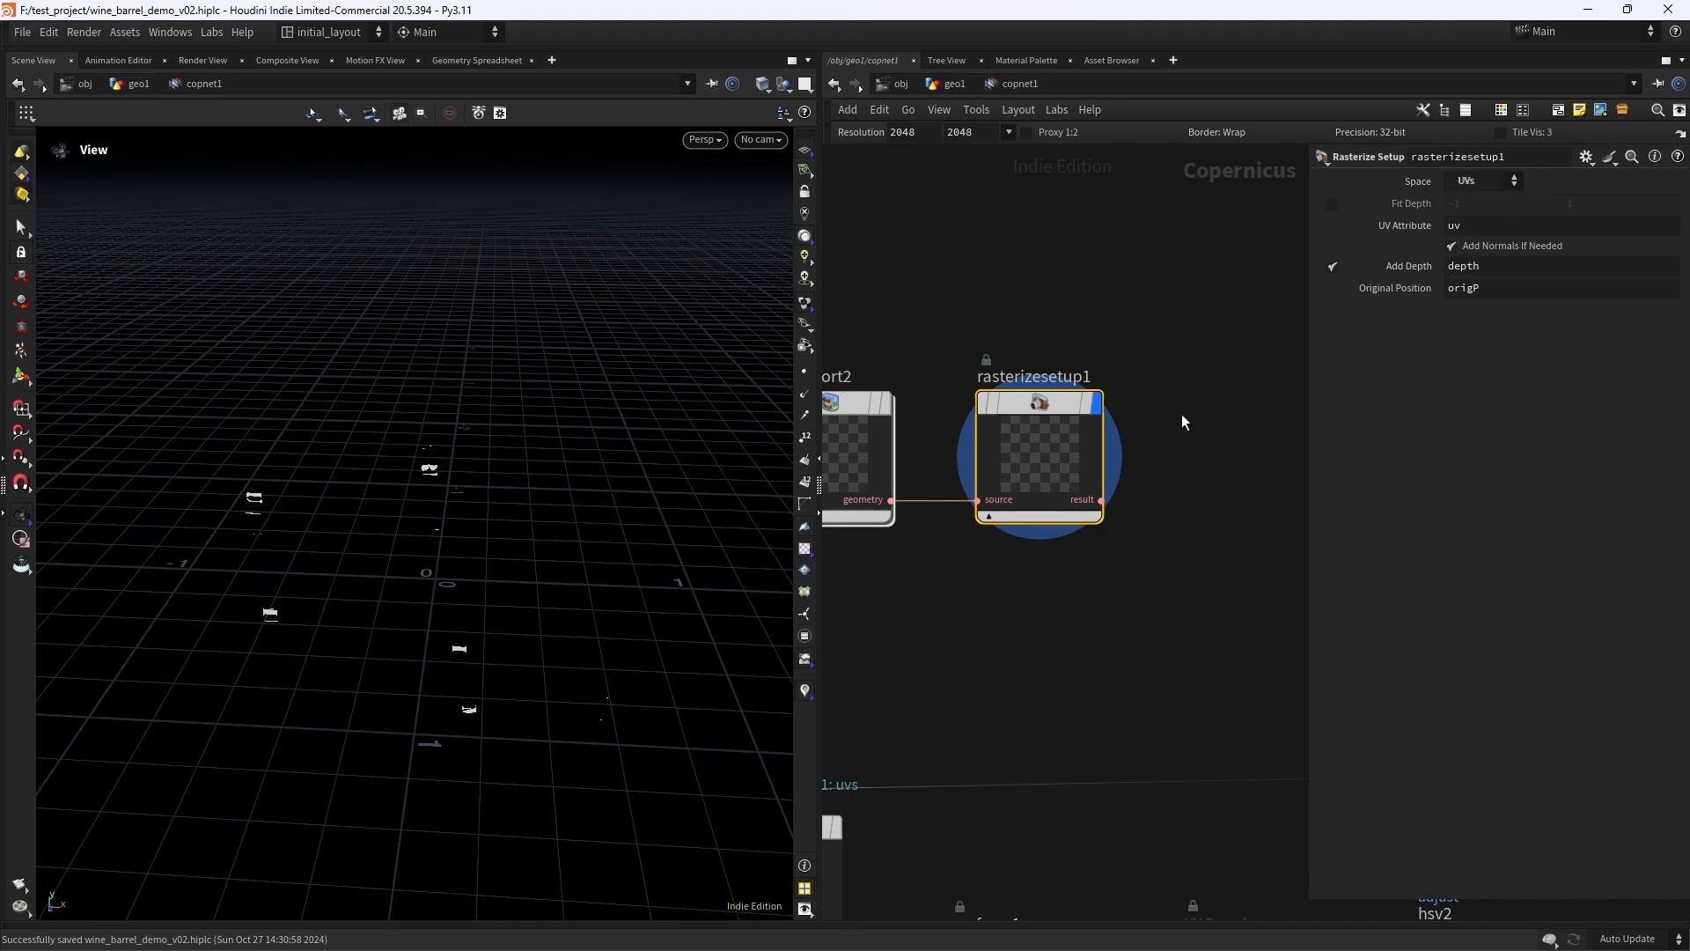
pyautogui.moveTo(1241, 496); pyautogui.dragTo(1130, 481, button='middle')
pyautogui.moveTo(1130, 480); pyautogui.dragTo(1143, 502, button='right')
pyautogui.moveTo(1143, 502); pyautogui.dragTo(1108, 479, button='middle')
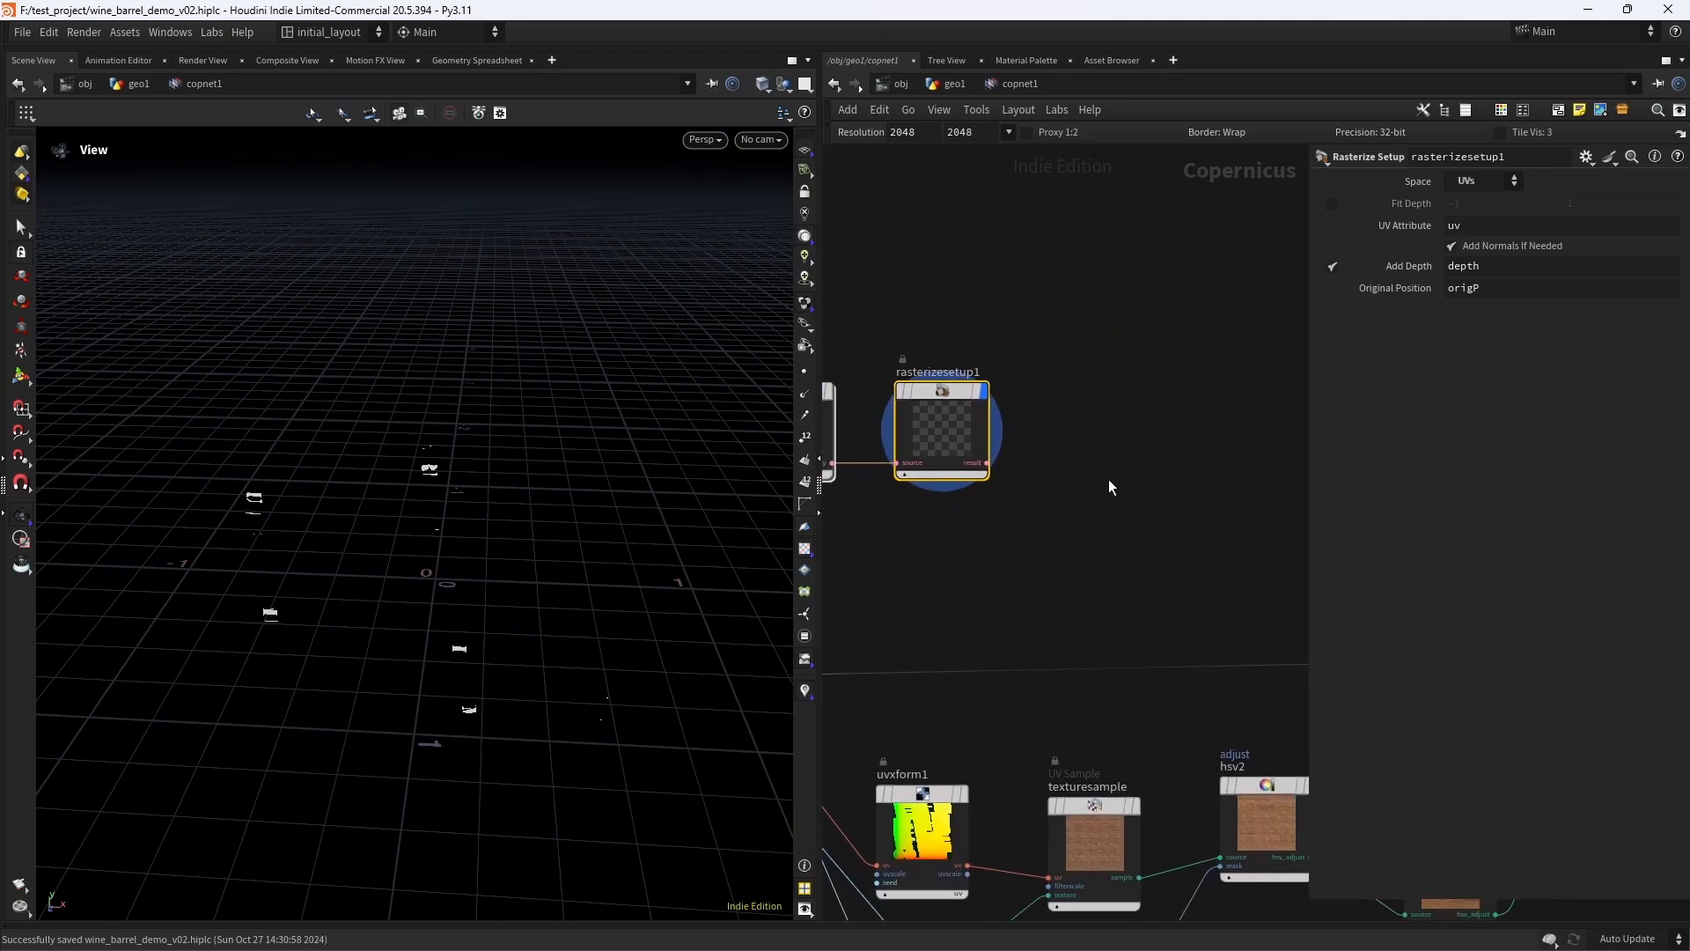
pyautogui.moveTo(1081, 442); pyautogui.dragTo(1092, 398, button='right')
pyautogui.moveTo(1092, 398); pyautogui.dragTo(1108, 438, button='middle')
pyautogui.moveTo(1108, 437); pyautogui.dragTo(1067, 486, button='right')
pyautogui.moveTo(1067, 486); pyautogui.dragTo(1075, 476, button='middle')
pyautogui.moveTo(970, 417); pyautogui.dragTo(995, 408)
pyautogui.moveTo(1098, 457); pyautogui.dragTo(1172, 429, button='right')
pyautogui.moveTo(1173, 429); pyautogui.dragTo(1155, 407, button='middle')
pyautogui.moveTo(1155, 406); pyautogui.dragTo(1087, 392, button='right')
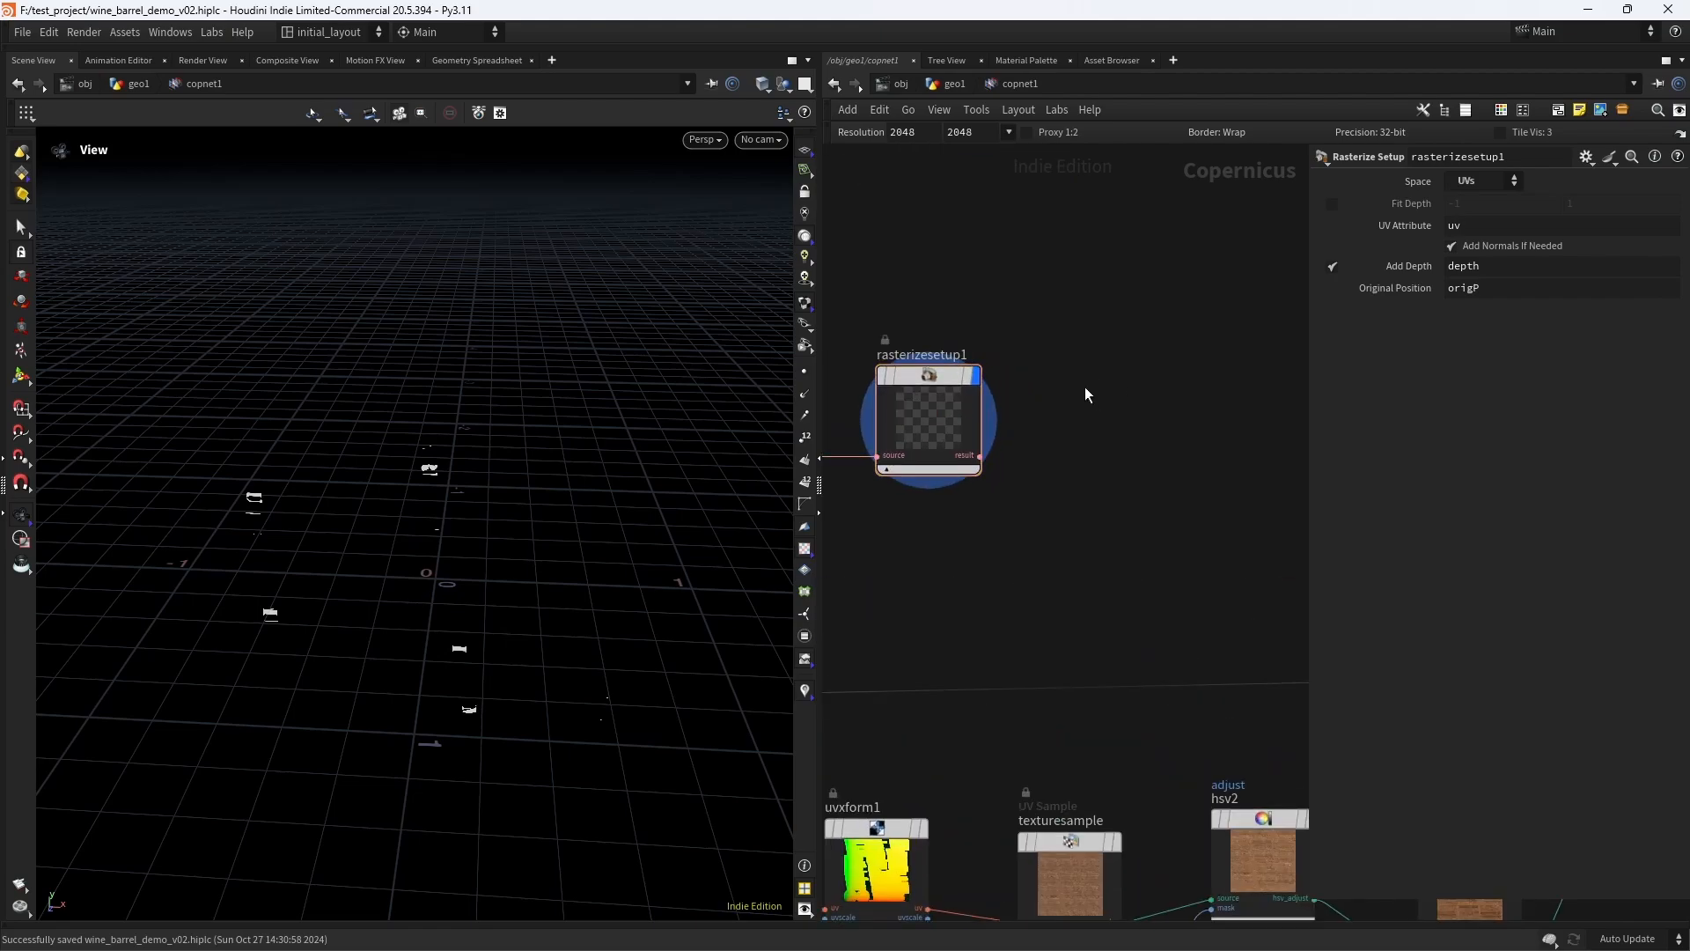
# - Add a Geometry to Layer node, connect rasterizesetup1's result to its geometry input, and display it
pyautogui.press('Tab')
pyautogui.write('ras')
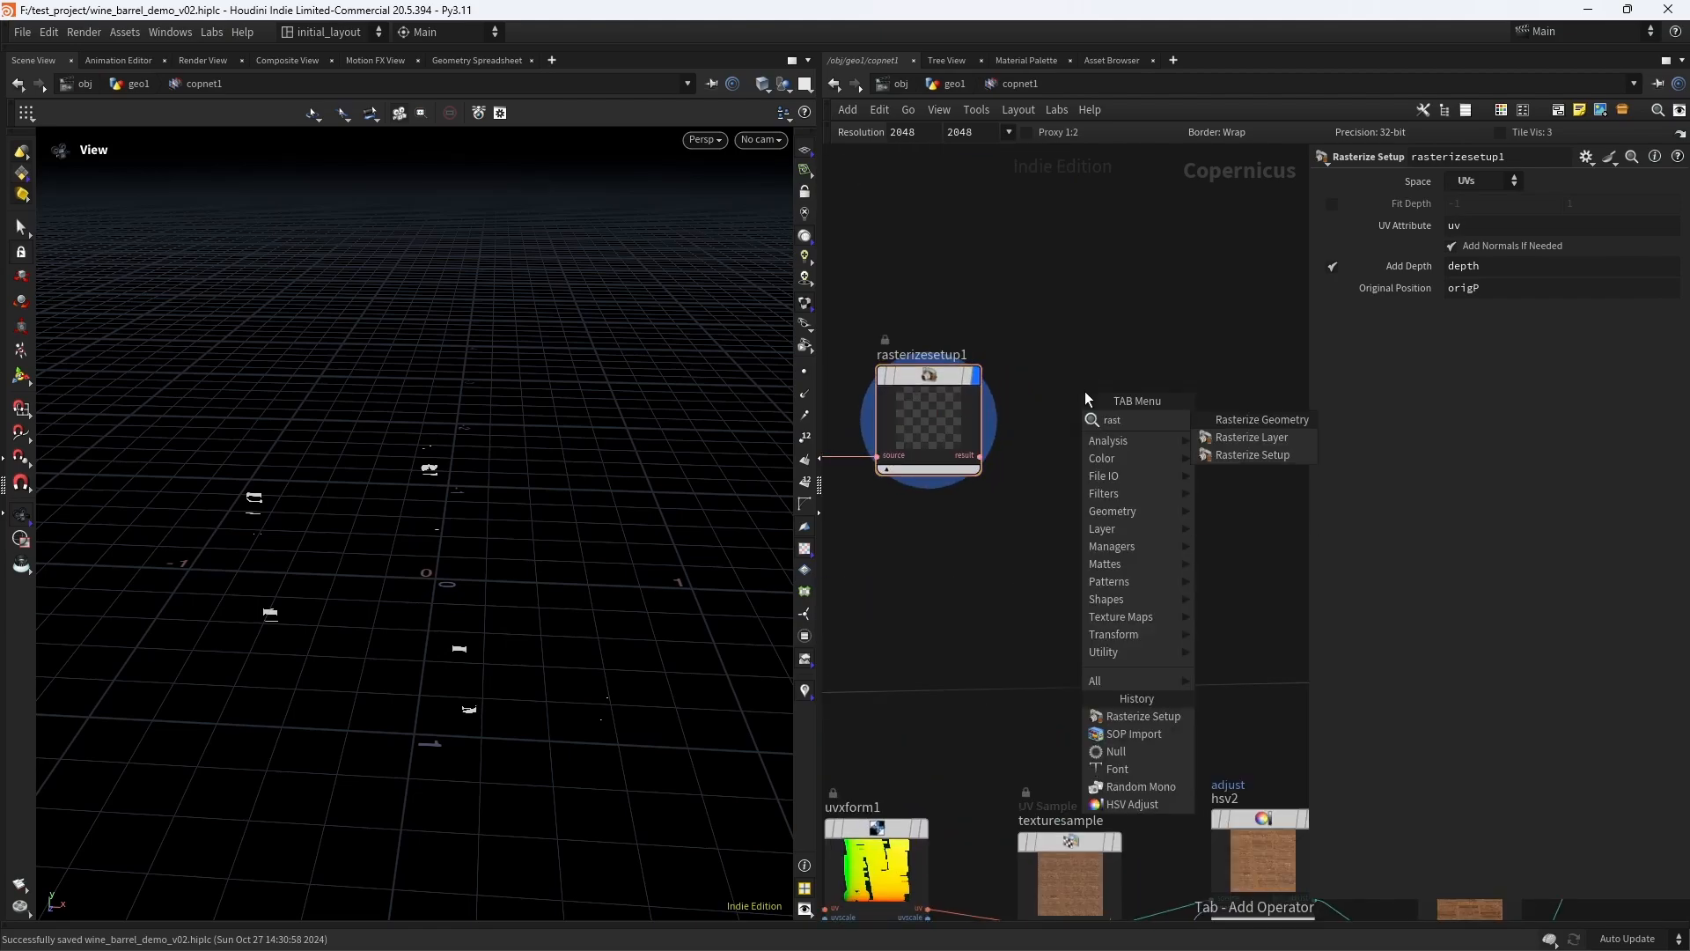
pyautogui.write('t')
pyautogui.press('BackSpace')
pyautogui.press('BackSpace')
pyautogui.press('BackSpace')
pyautogui.press('BackSpace')
pyautogui.write('geo')
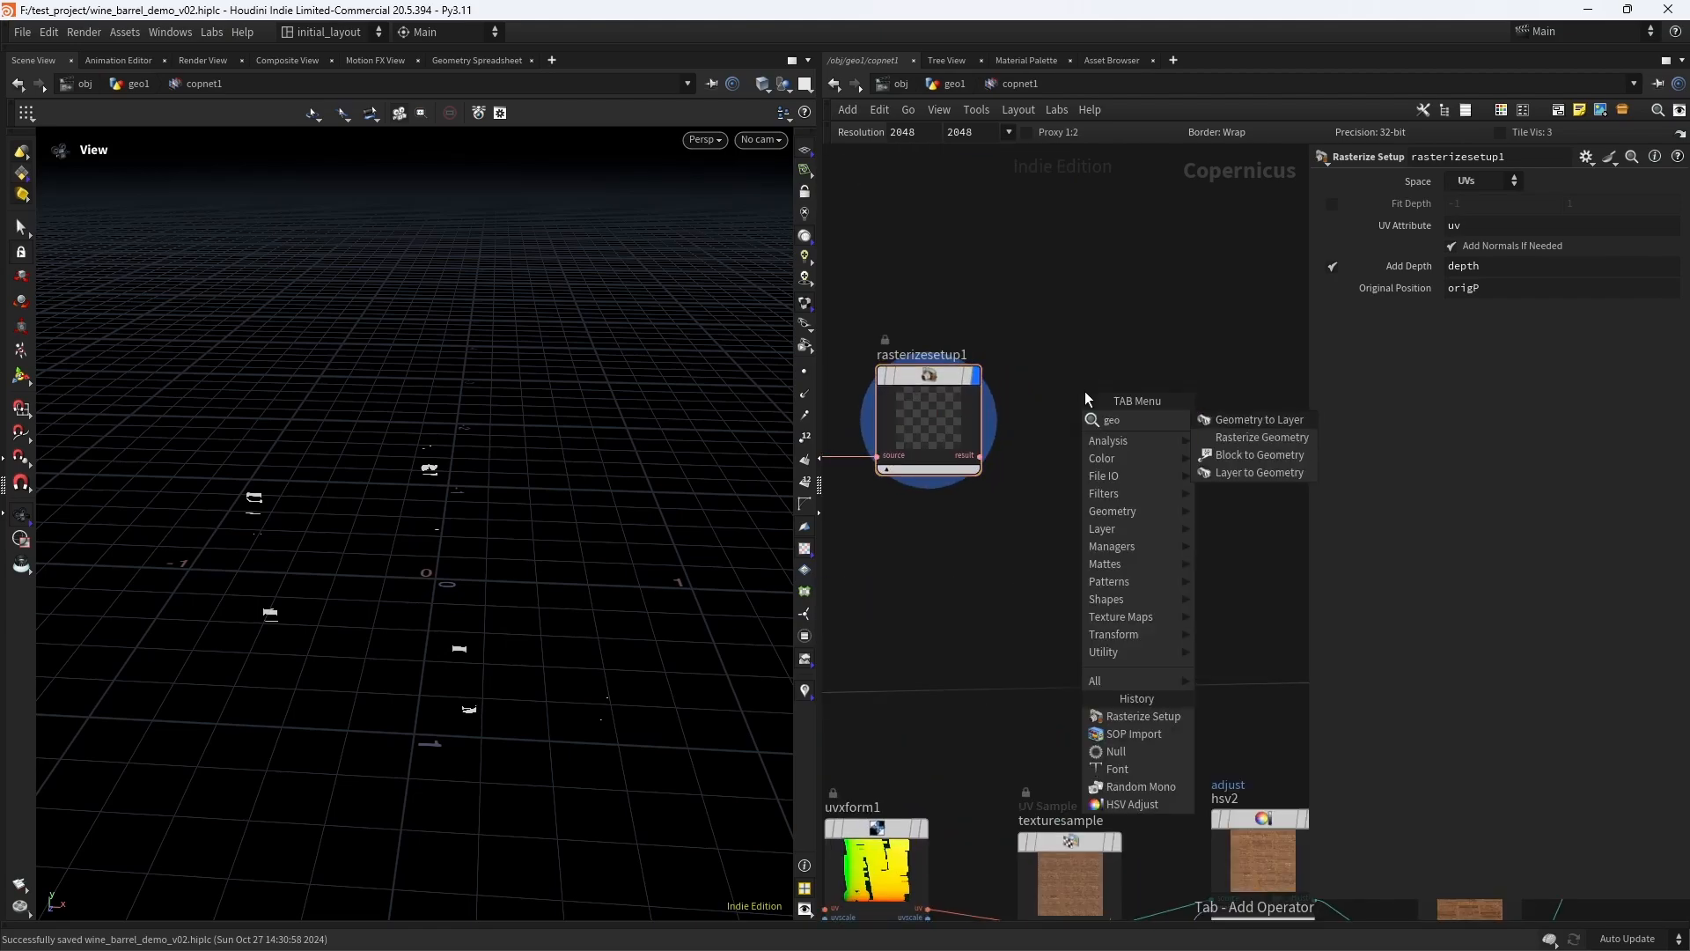
pyautogui.press('Return')
pyautogui.click(1084, 391)
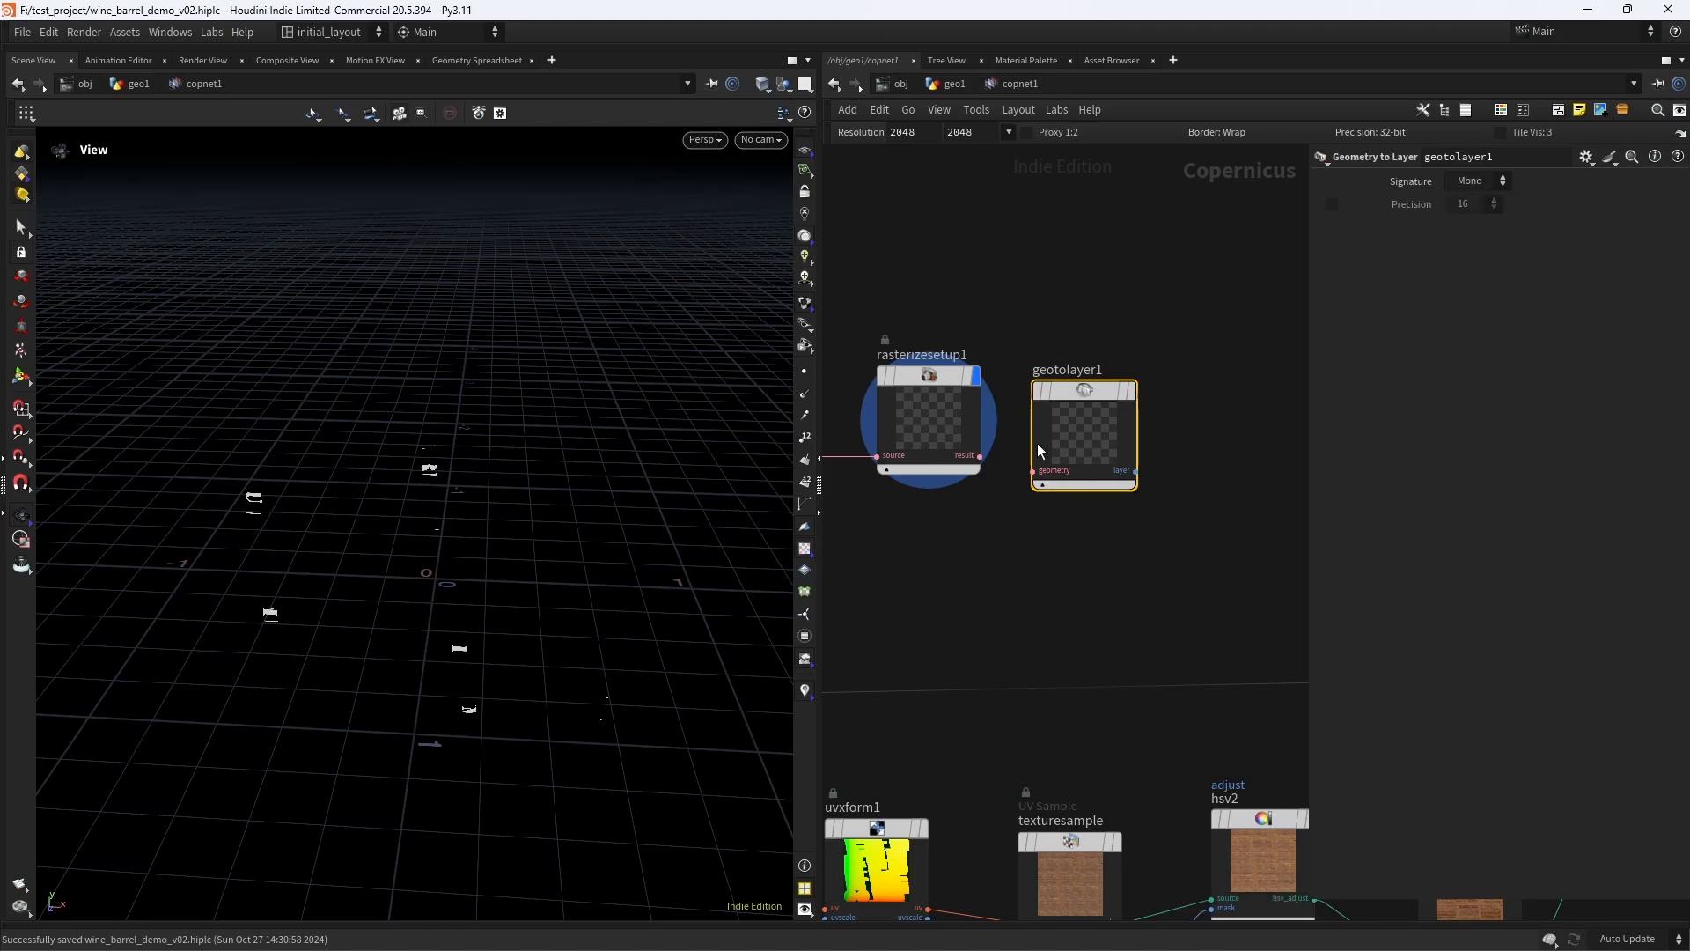
pyautogui.moveTo(1093, 390); pyautogui.dragTo(1103, 398)
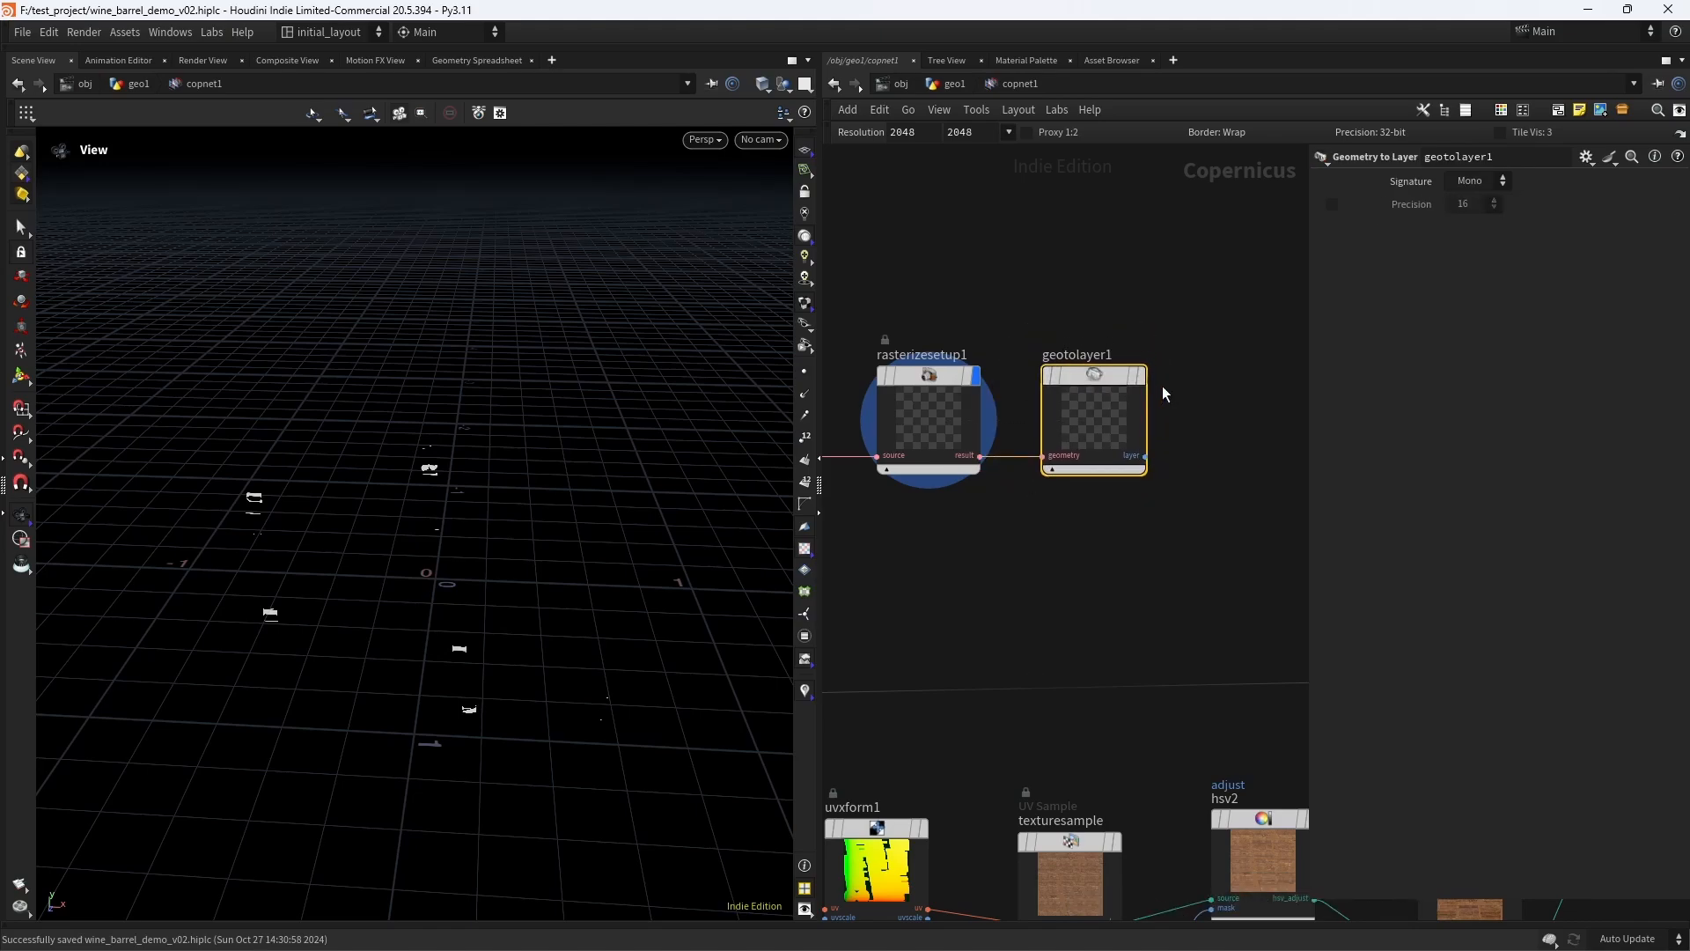
pyautogui.click(1141, 375)
# - Align hsv3 with hsv2 and move previewmaterial1 farther away to make room for another node between them
pyautogui.scroll(-5, 1195, 551)
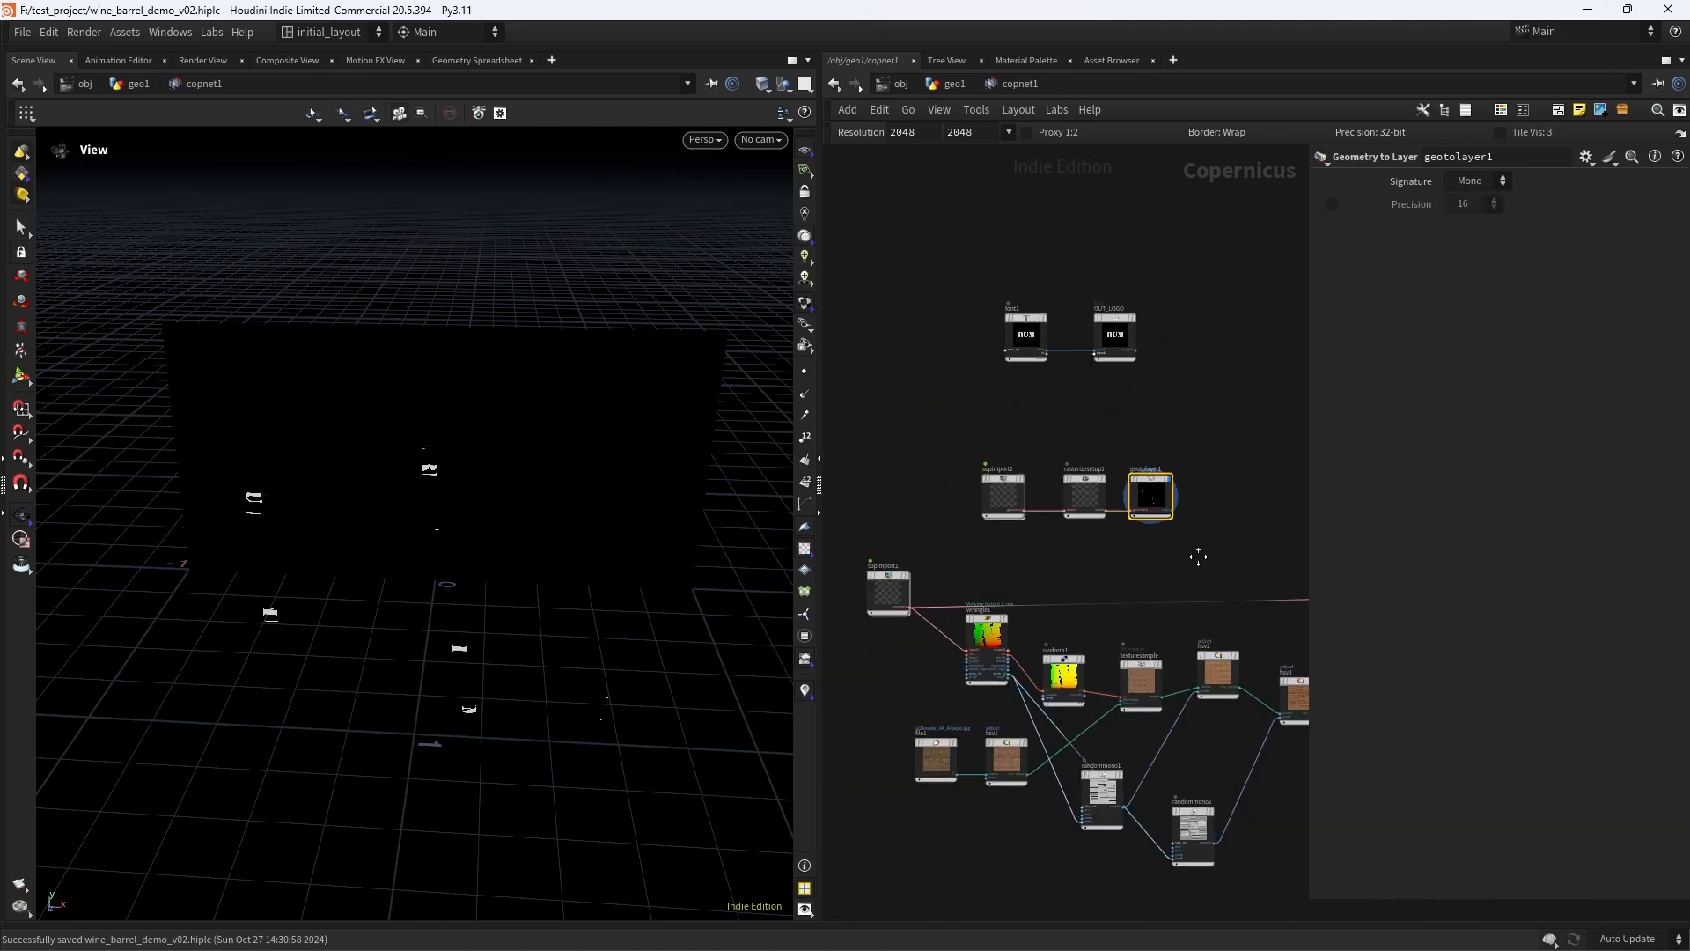
pyautogui.moveTo(1196, 554); pyautogui.dragTo(1064, 546, button='middle')
pyautogui.moveTo(1233, 506); pyautogui.dragTo(1131, 491, button='middle')
pyautogui.scroll(2, 1121, 471)
pyautogui.moveTo(1220, 458); pyautogui.dragTo(1141, 435, button='middle')
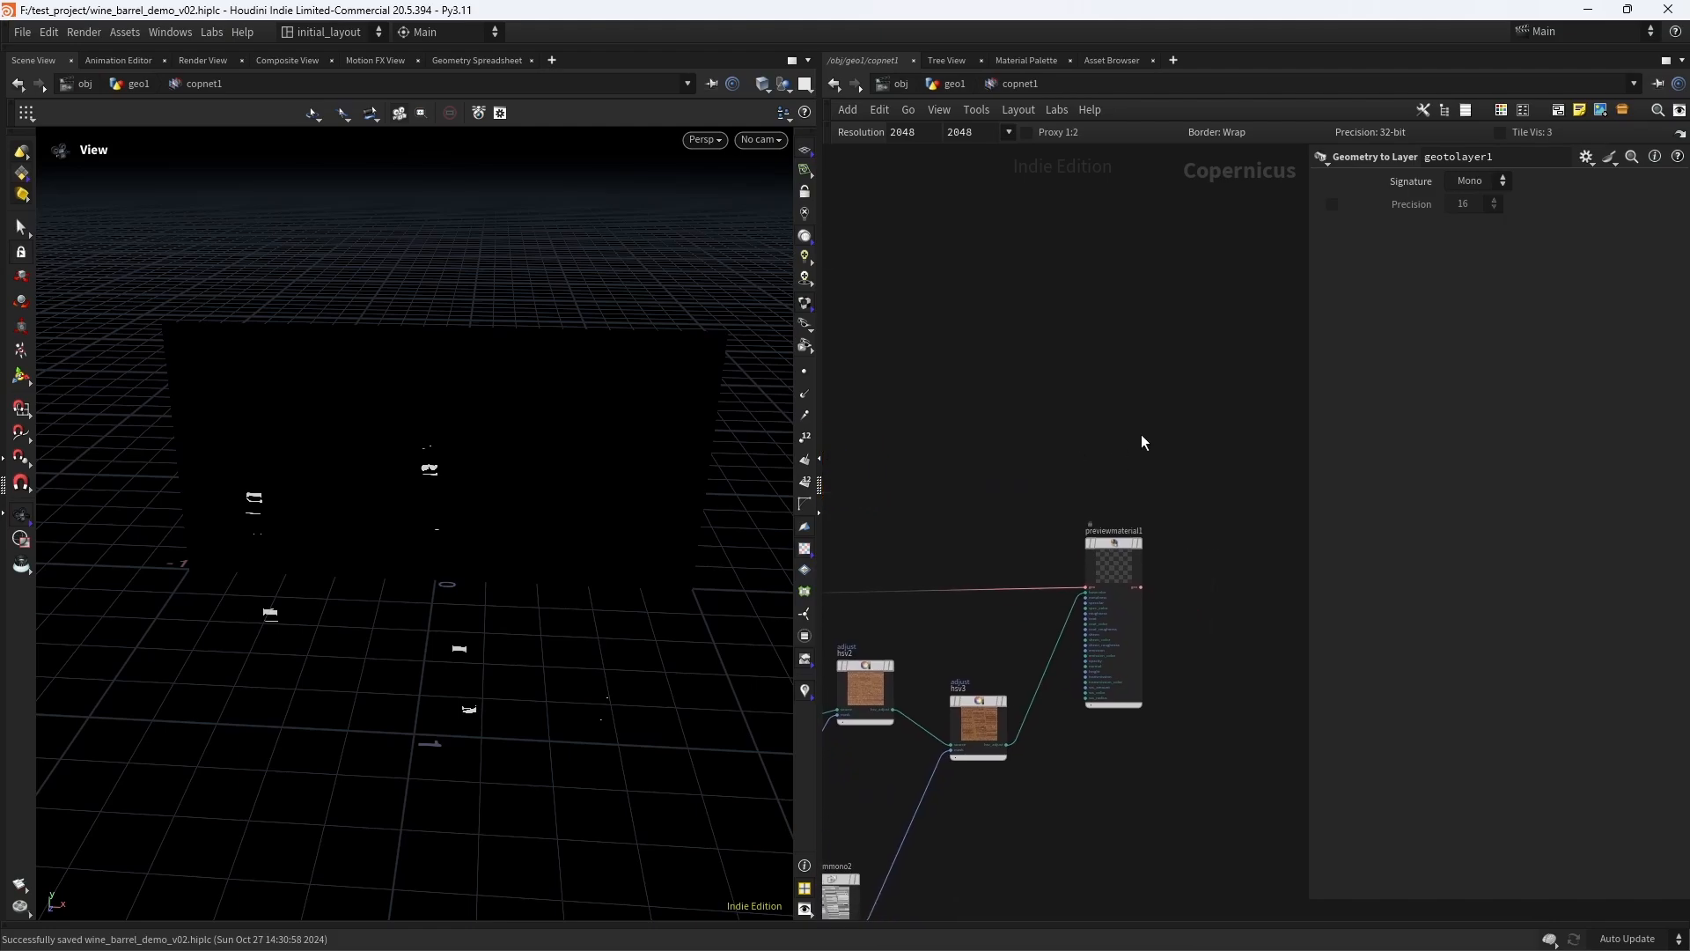
pyautogui.moveTo(1218, 593); pyautogui.dragTo(1358, 544, button='middle')
pyautogui.moveTo(985, 487); pyautogui.dragTo(996, 426, button='middle')
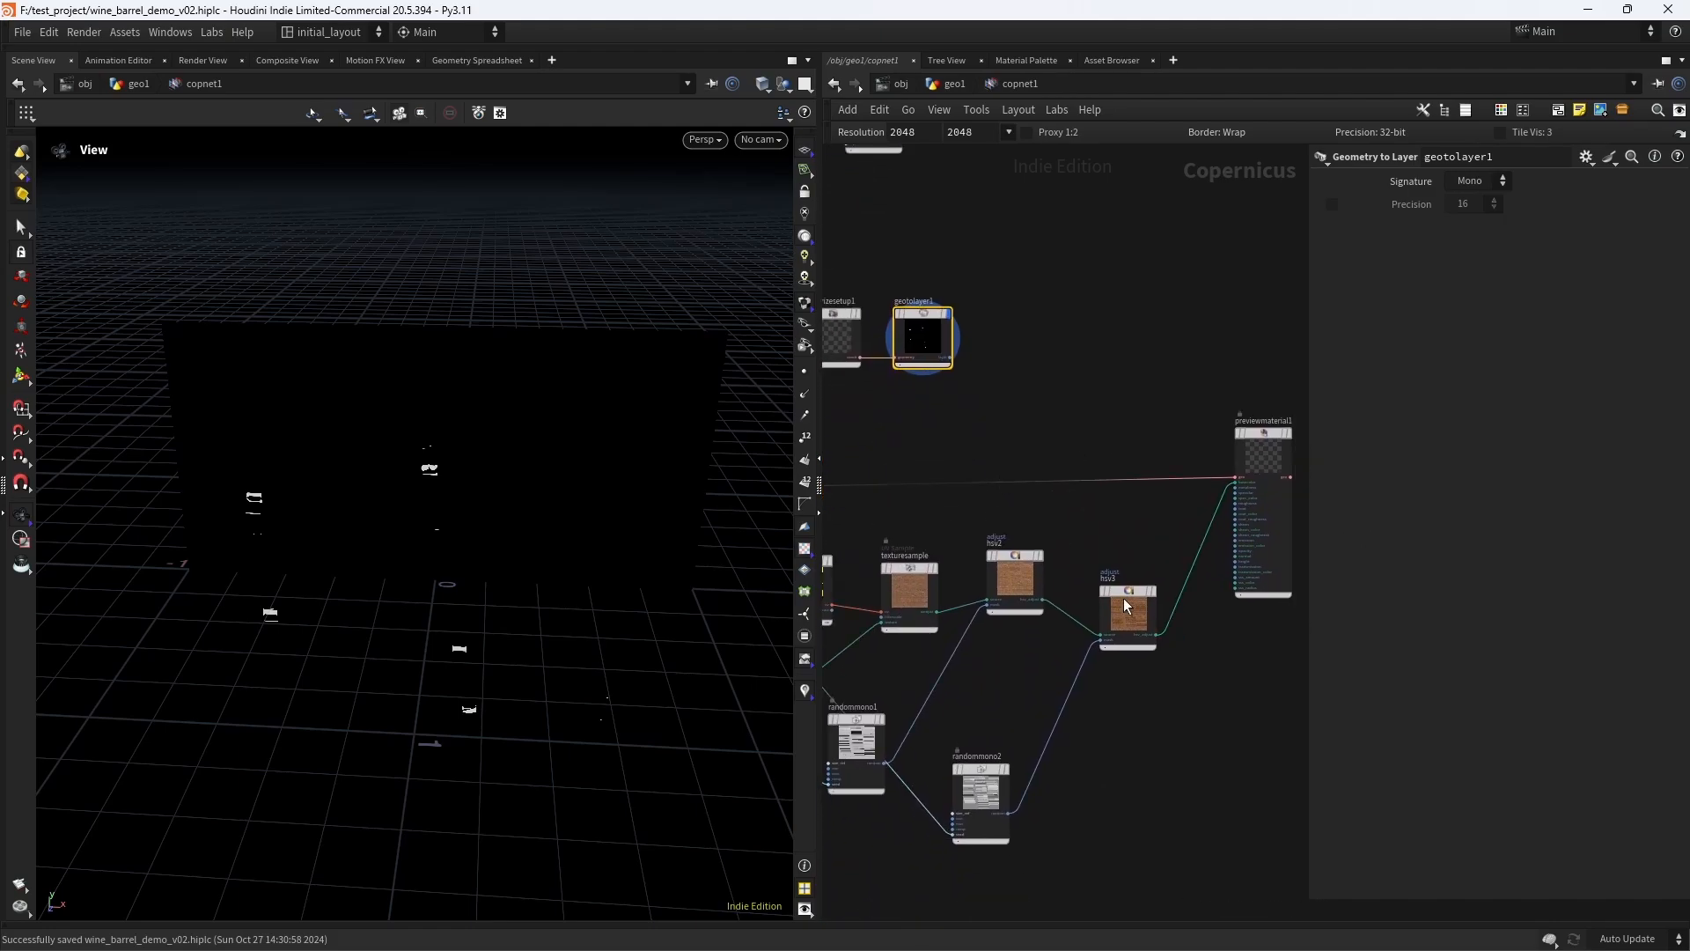
pyautogui.moveTo(1125, 601); pyautogui.dragTo(1119, 559)
pyautogui.moveTo(1180, 621); pyautogui.dragTo(1040, 606, button='middle')
pyautogui.moveTo(1128, 435); pyautogui.dragTo(1244, 412)
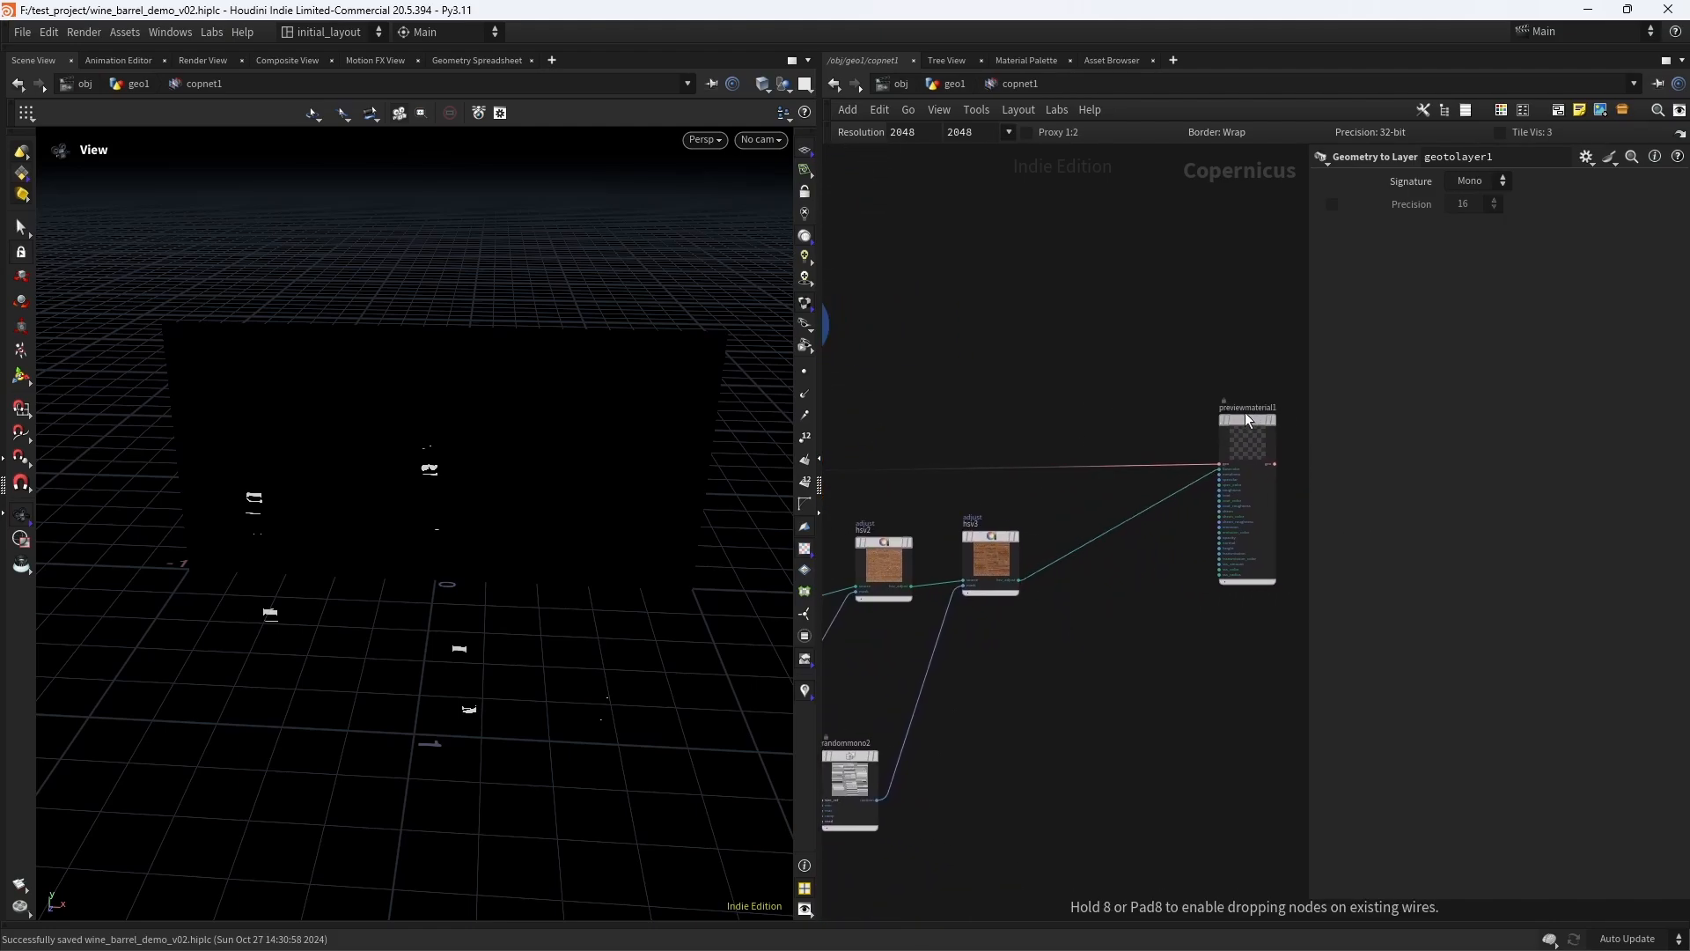
# - Add a Blend node and insert it into the wire between hsv3 and previewmaterial1
pyautogui.press('Tab')
pyautogui.write('blend')
pyautogui.press('Return')
pyautogui.click(1072, 514)
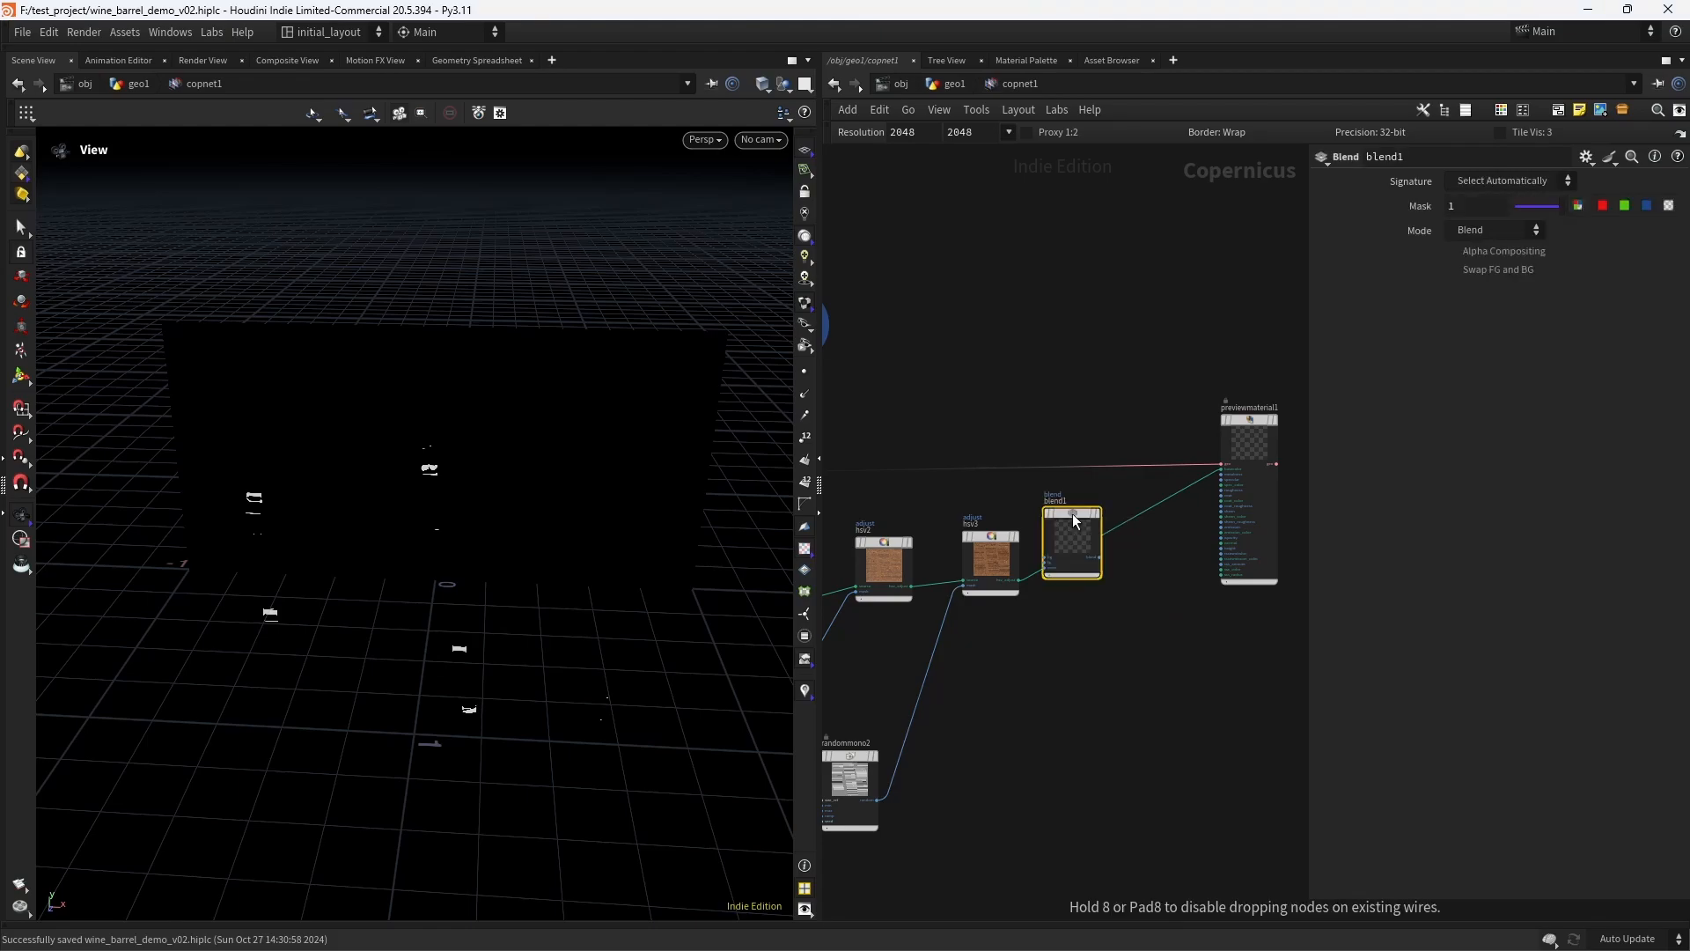
pyautogui.moveTo(1070, 521); pyautogui.dragTo(1102, 523)
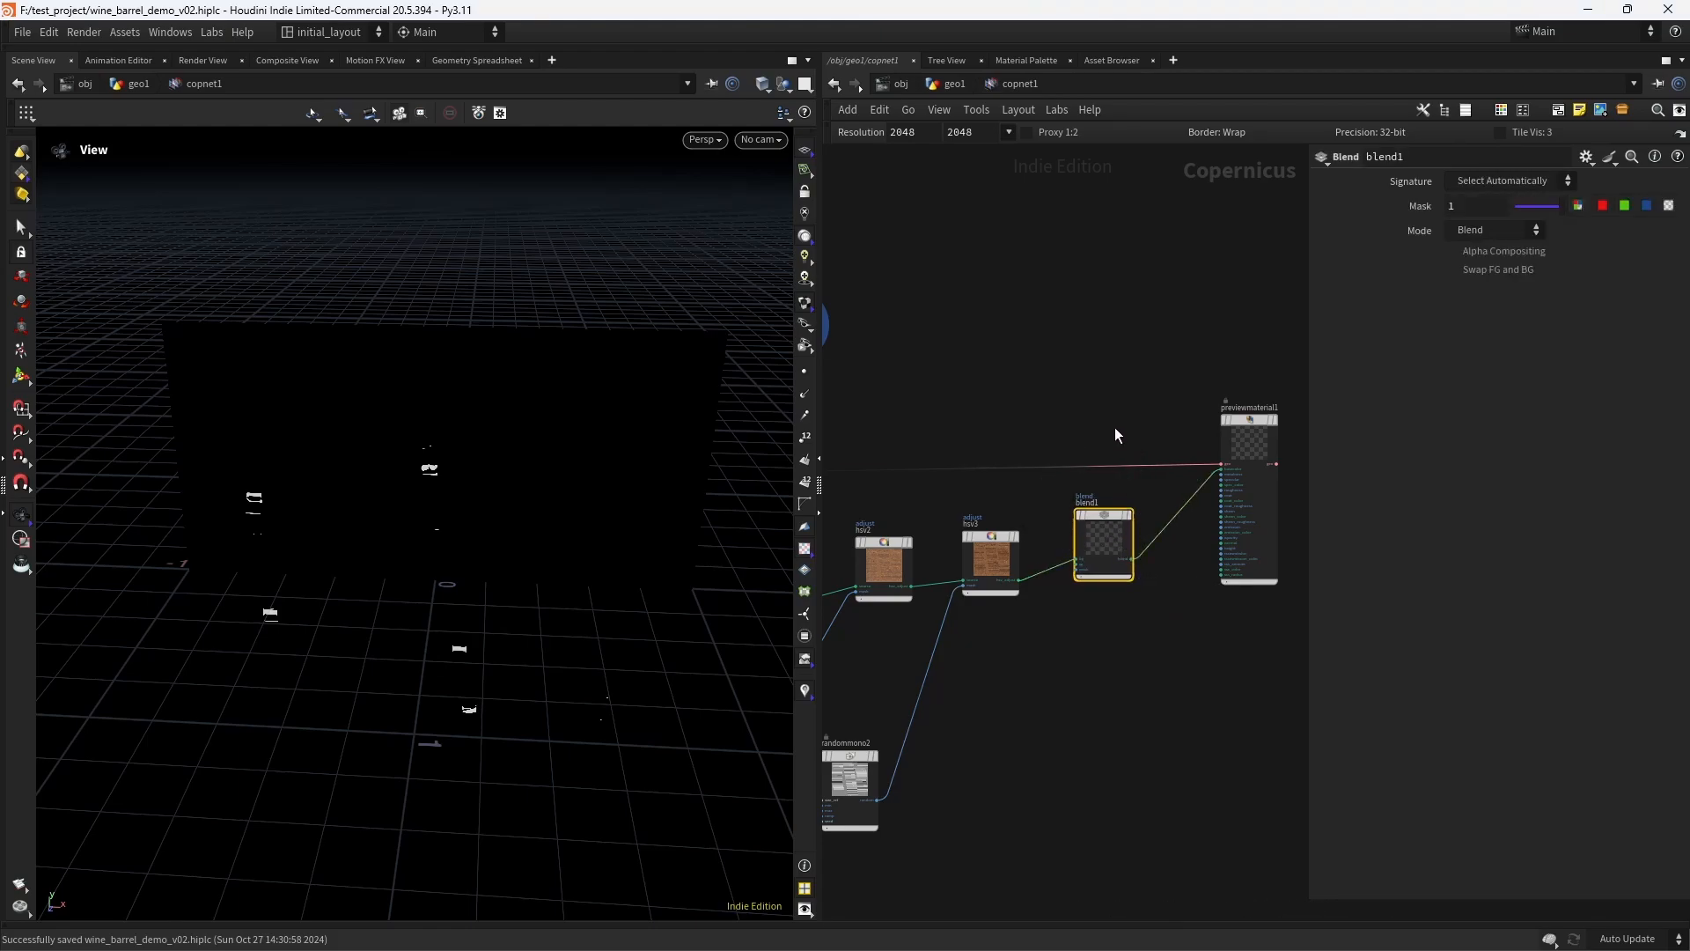
# - Connect geotolayer1's layer output to blend1's fg input and display blend1
pyautogui.moveTo(837, 398); pyautogui.dragTo(1007, 438, button='middle')
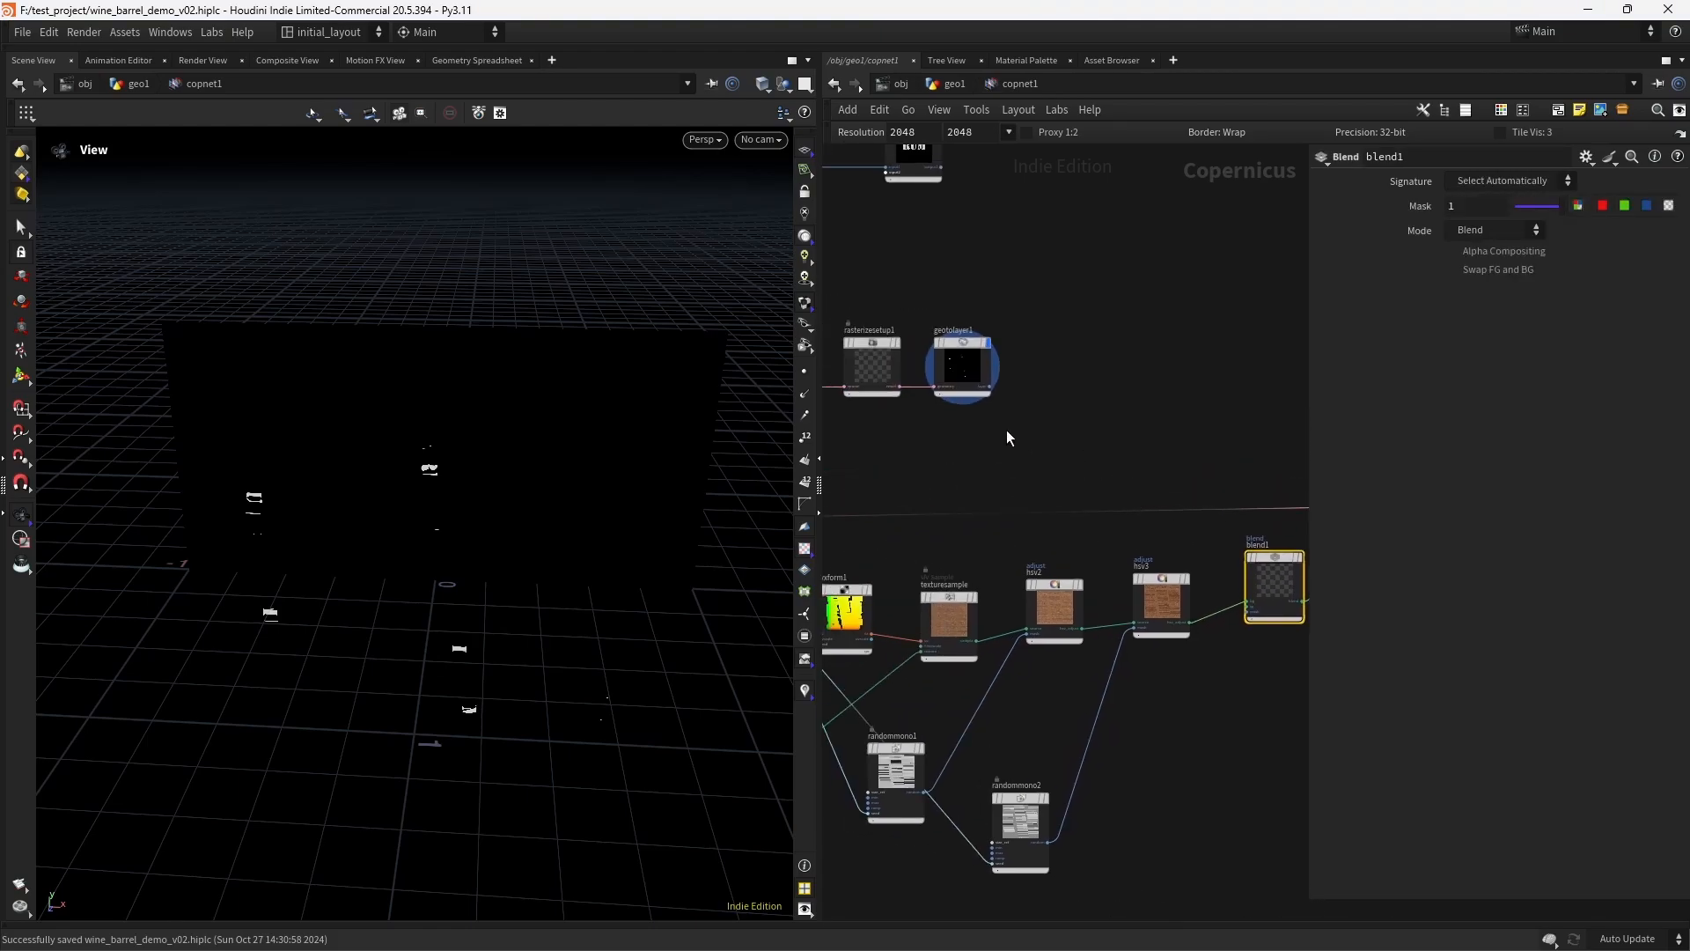
pyautogui.scroll(4, 1009, 436)
pyautogui.click(979, 331)
pyautogui.moveTo(1224, 453); pyautogui.dragTo(915, 252, button='middle')
pyautogui.moveTo(1196, 533); pyautogui.dragTo(969, 455, button='middle')
pyautogui.click(1073, 529)
pyautogui.moveTo(1159, 450)
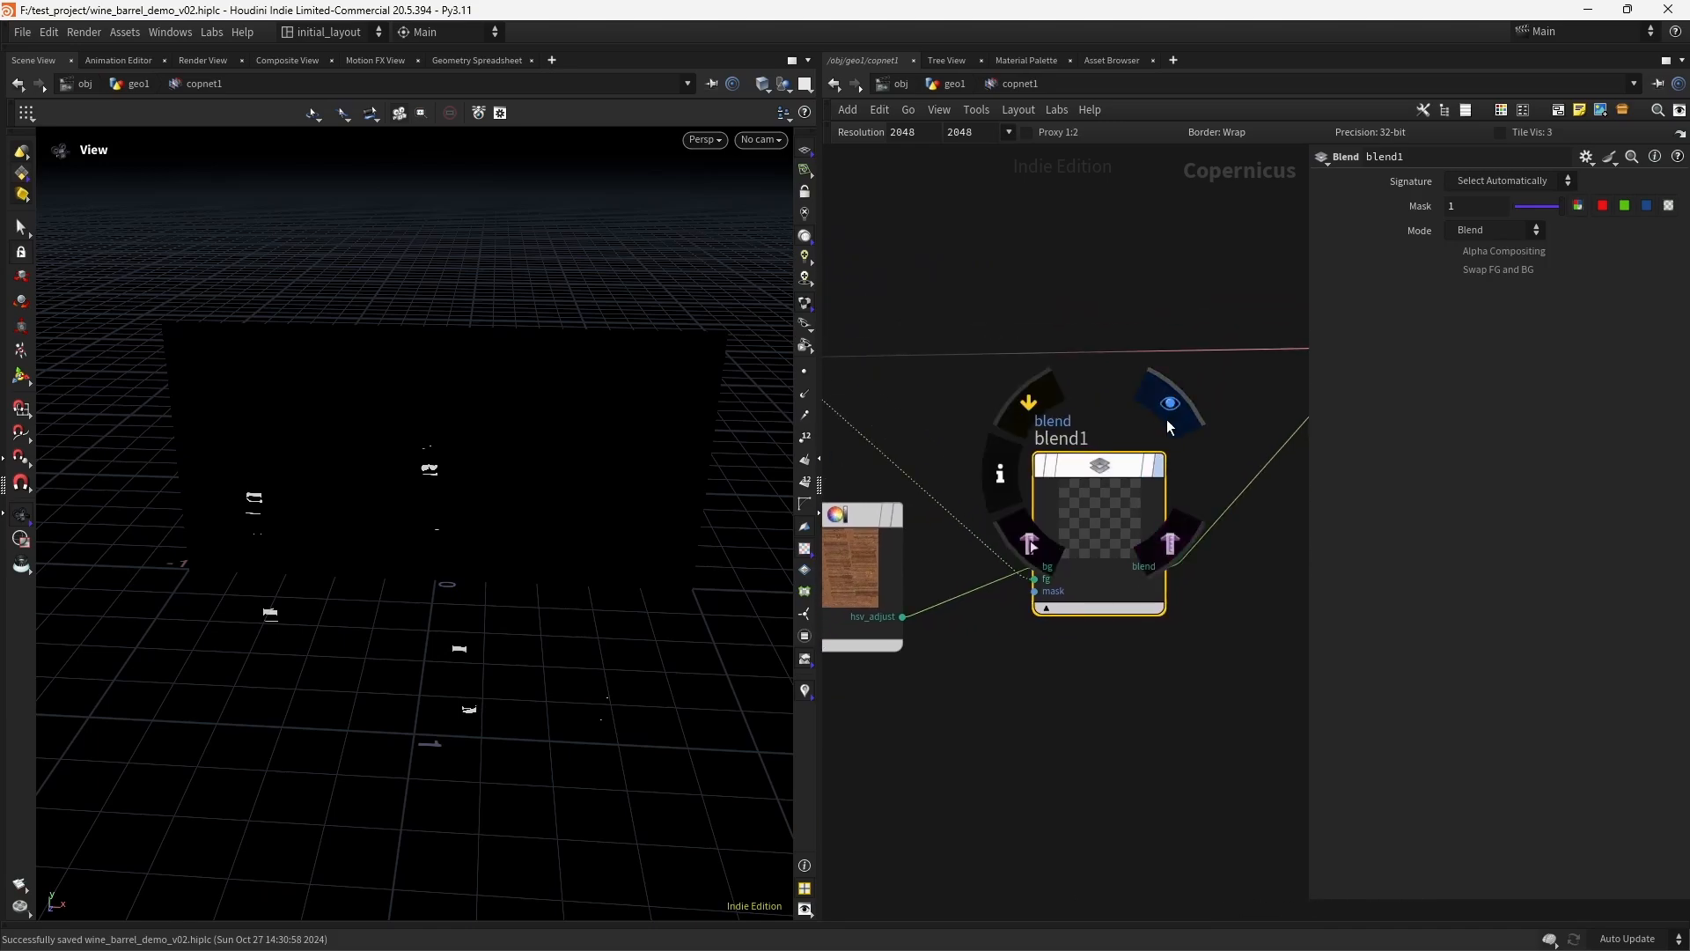
pyautogui.click(1169, 414)
# - Connect geotolayer1's layer output to blend1's mask input as well
pyautogui.moveTo(1122, 384); pyautogui.dragTo(1028, 407, button='right')
pyautogui.moveTo(1028, 406); pyautogui.dragTo(1188, 537, button='middle')
pyautogui.moveTo(979, 341); pyautogui.dragTo(1021, 283, button='right')
pyautogui.moveTo(836, 462); pyautogui.dragTo(962, 441, button='middle')
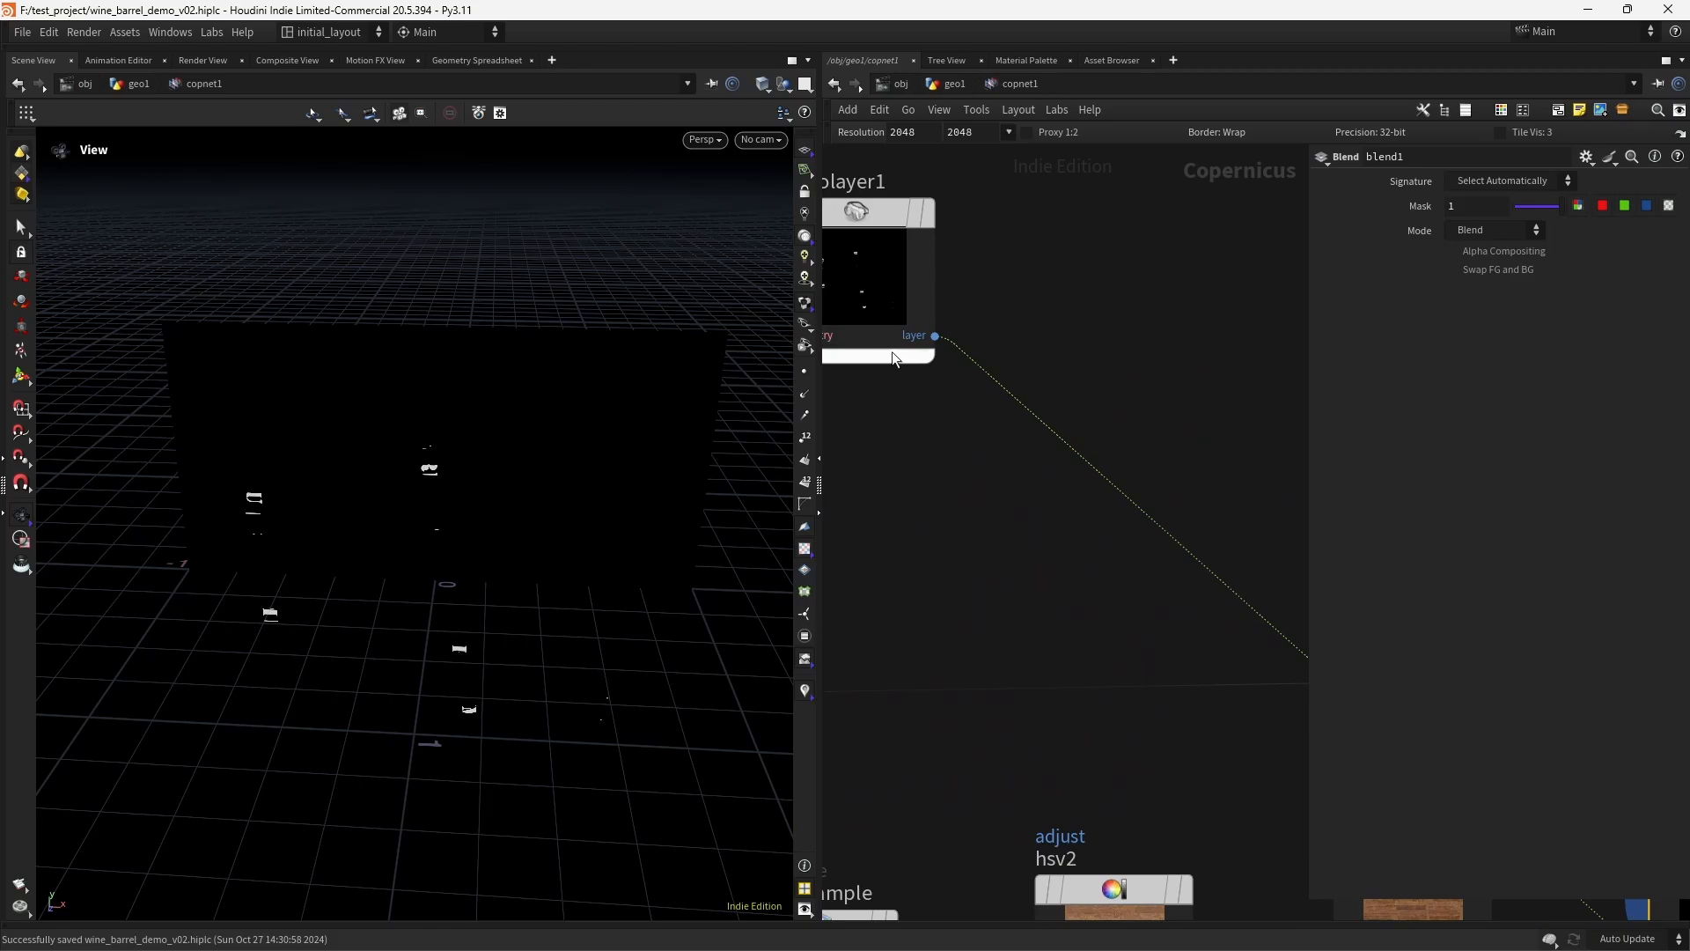
pyautogui.click(935, 337)
pyautogui.keyDown('alt'); pyautogui.click(970, 500); pyautogui.keyUp('alt')
pyautogui.moveTo(1184, 691); pyautogui.dragTo(938, 414, button='middle')
pyautogui.moveTo(1171, 555); pyautogui.dragTo(855, 378, button='middle')
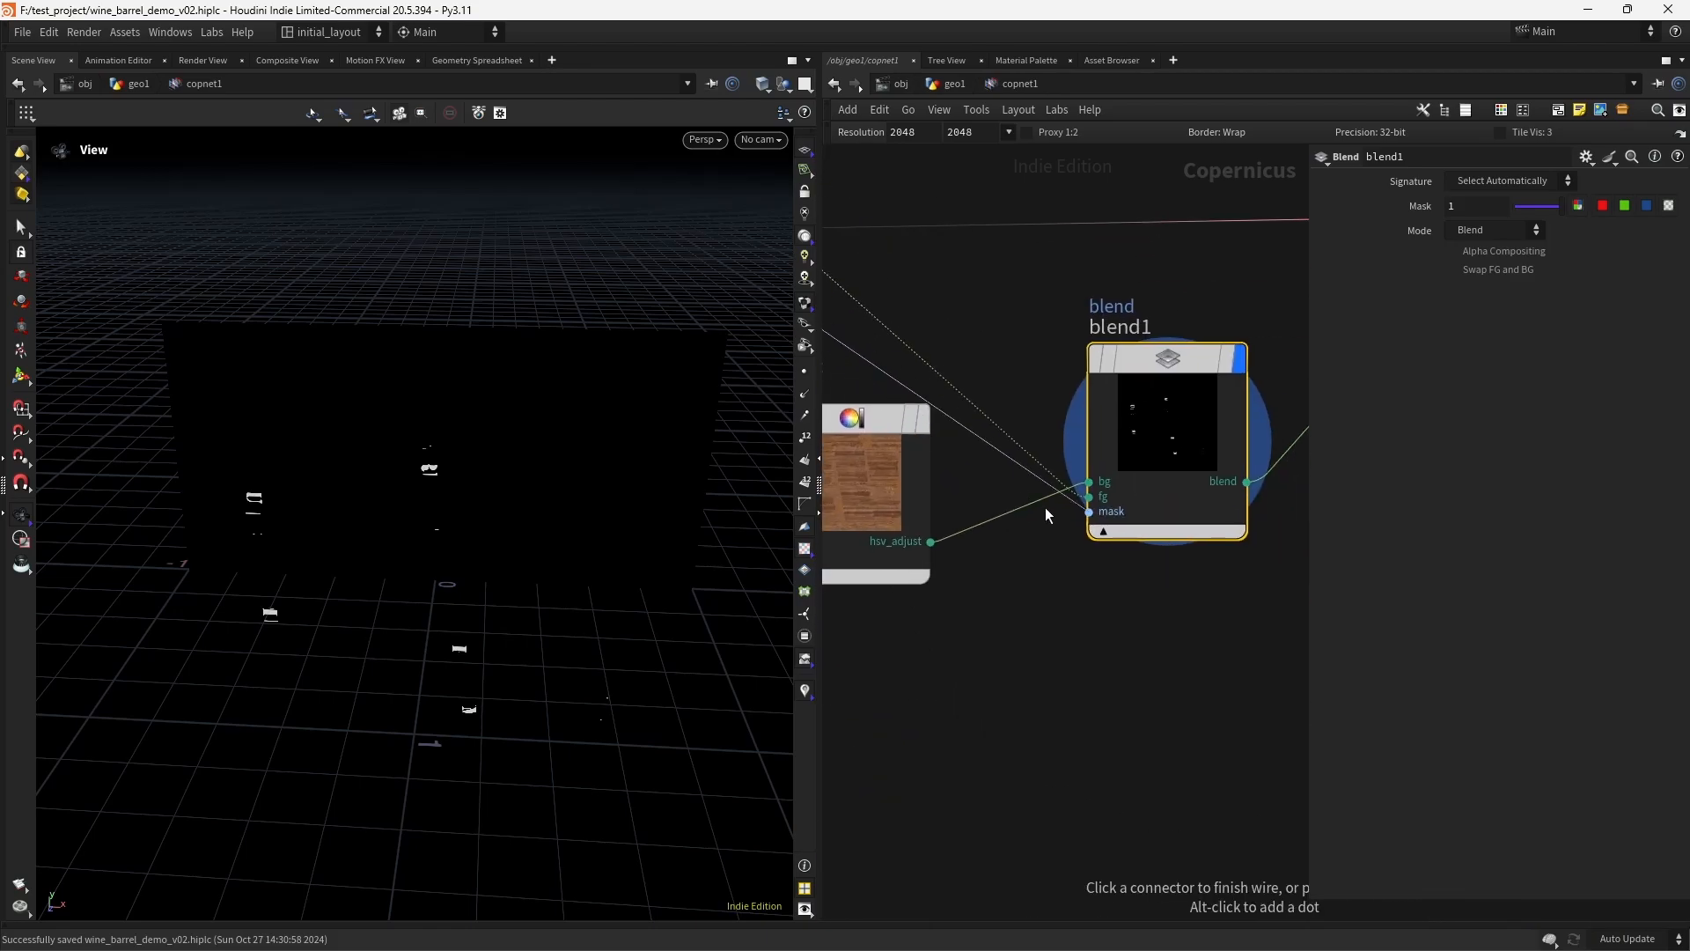
pyautogui.click(1085, 513)
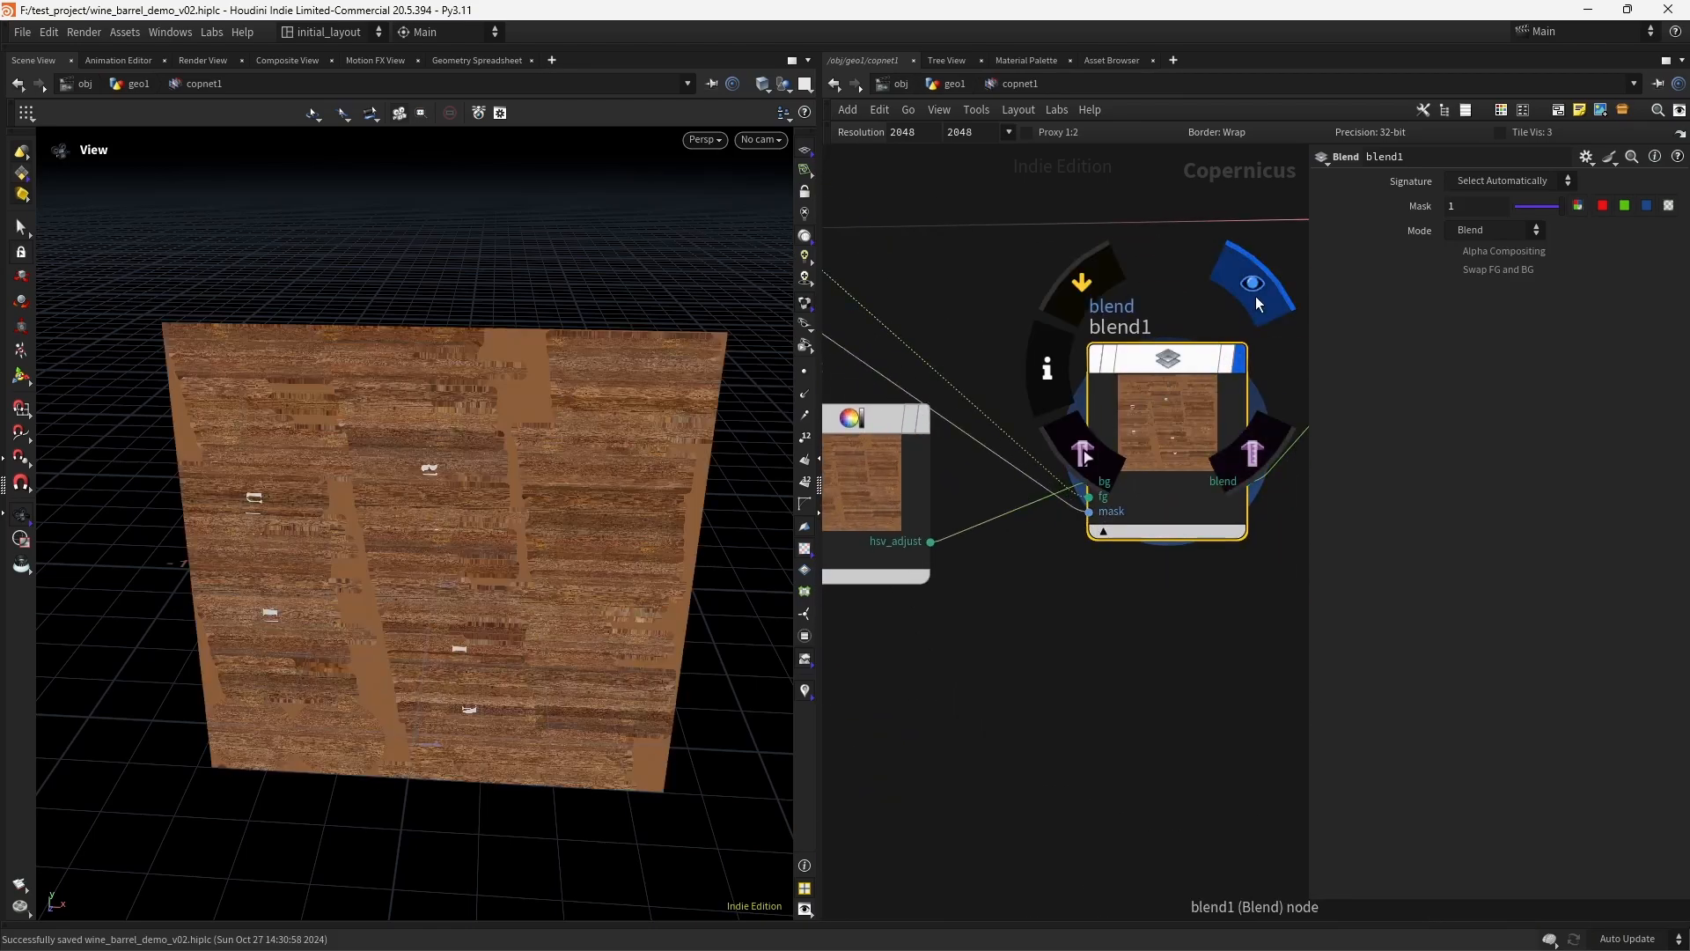
# - Display previewmaterial1 to inspect the RUM logo on the barrel, and save the scene
pyautogui.moveTo(1250, 466); pyautogui.dragTo(876, 543, button='middle')
pyautogui.moveTo(1087, 393); pyautogui.dragTo(1016, 549, button='middle')
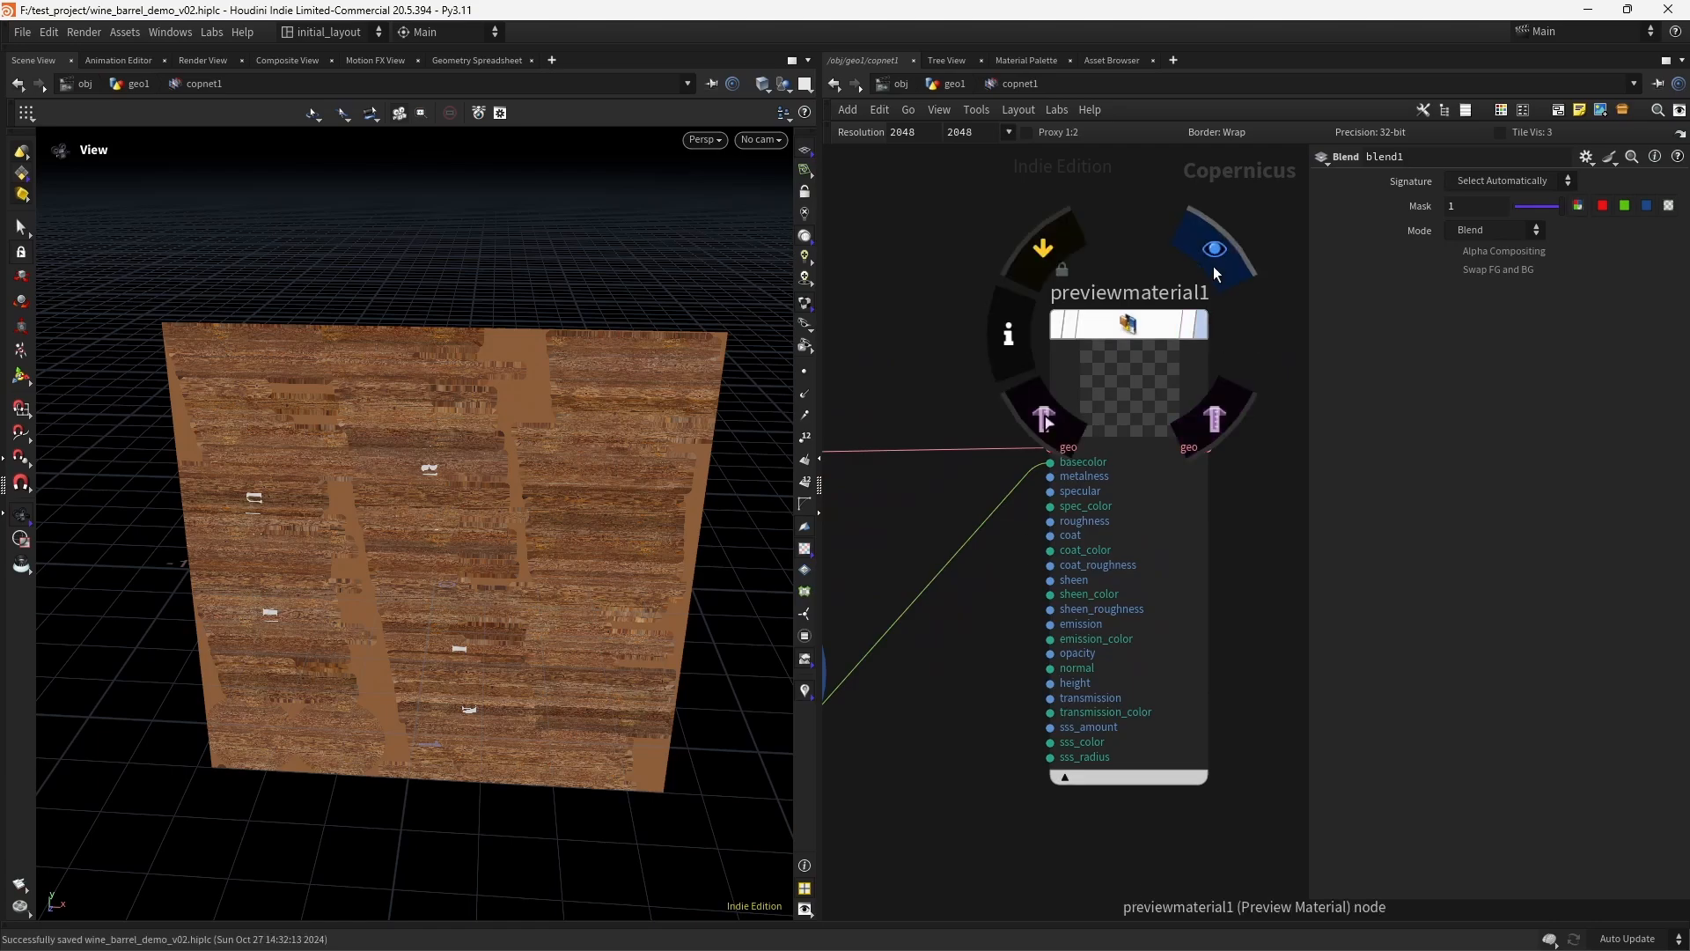
pyautogui.click(1216, 270)
pyautogui.hotkey('ctrl', 's')
pyautogui.moveTo(447, 603); pyautogui.dragTo(547, 607, button='right')
pyautogui.moveTo(547, 607); pyautogui.dragTo(594, 626)
pyautogui.moveTo(594, 626); pyautogui.dragTo(797, 460, button='right')
pyautogui.moveTo(797, 461); pyautogui.dragTo(764, 319, button='middle')
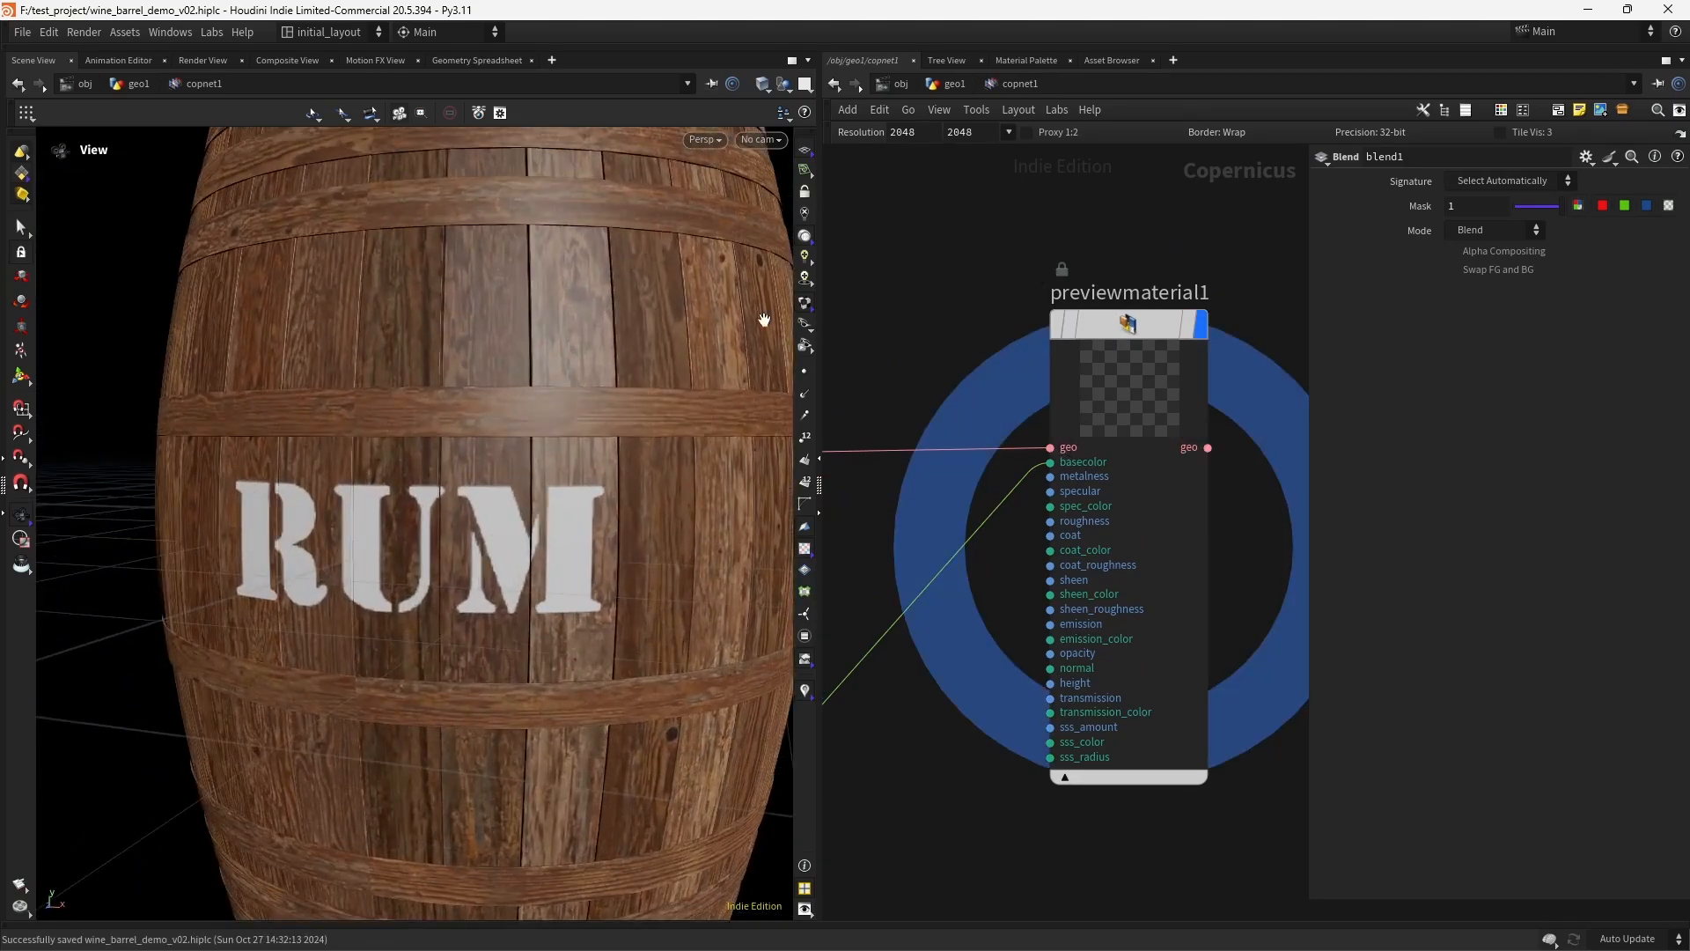
# - Set the Copernicus network resolution to 4096 by 4096
pyautogui.press('h')
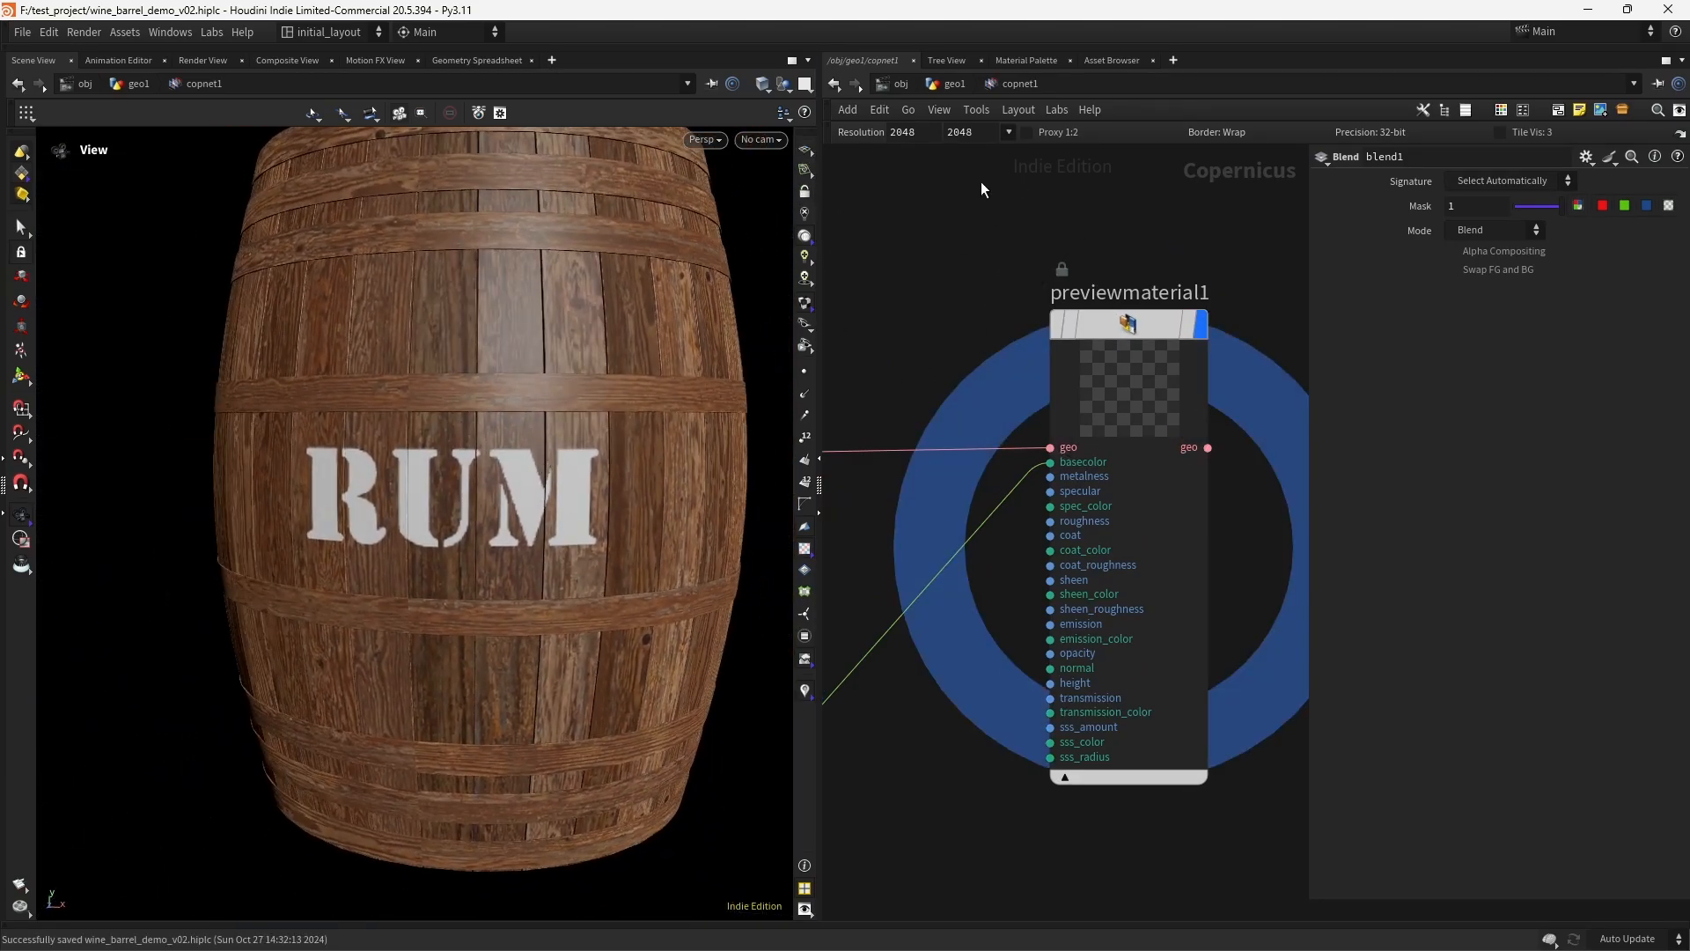
pyautogui.click(1009, 132)
pyautogui.click(898, 556)
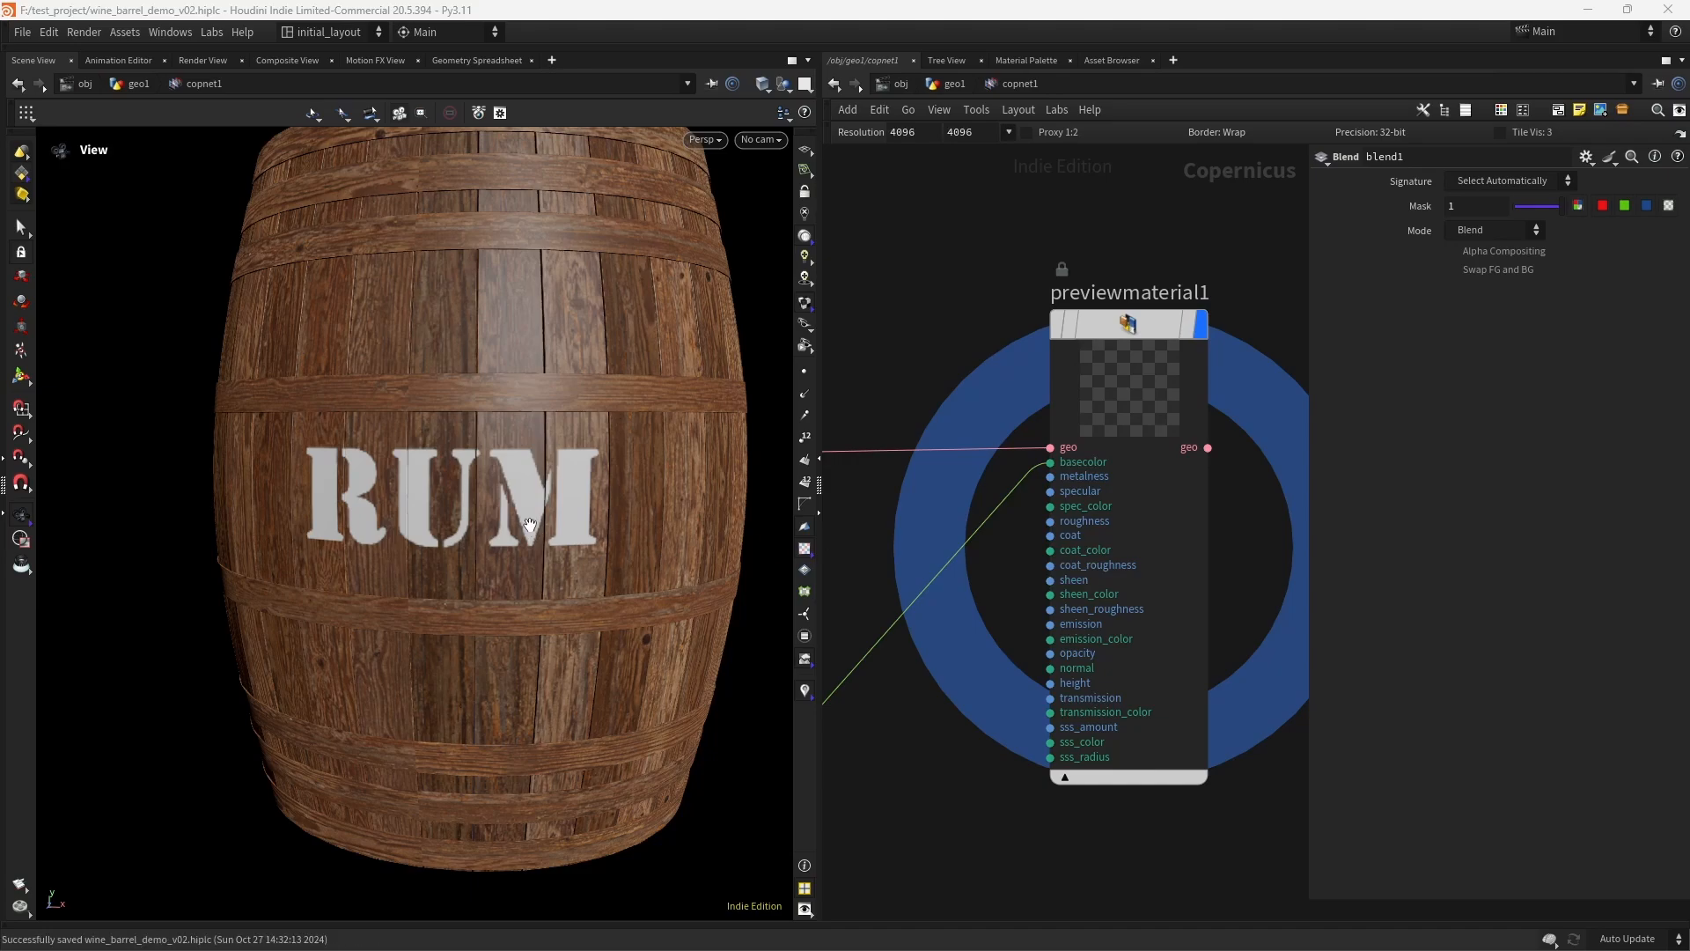
# - Bypass blend1 to compare the barrel without the RUM logo
pyautogui.moveTo(937, 335); pyautogui.dragTo(1343, 345, button='middle')
pyautogui.moveTo(1137, 614)
pyautogui.click(1045, 522)
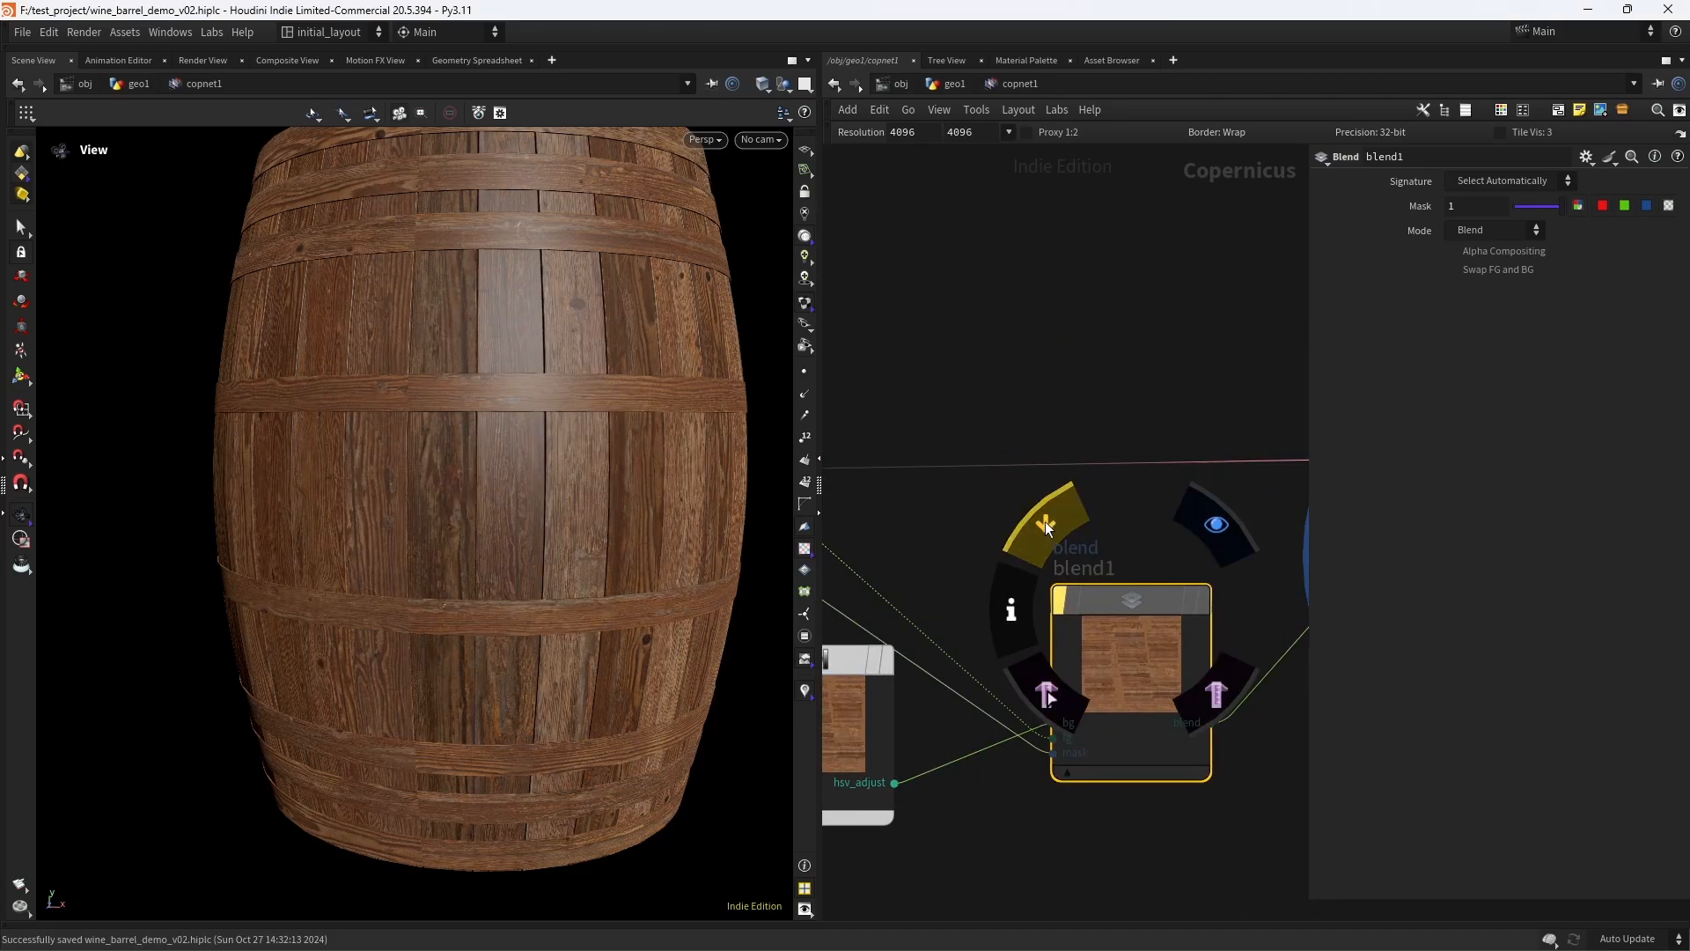
# - Re-enable blend1 and set its blend mode to Overlay
pyautogui.click(1045, 522)
pyautogui.scroll(6, 605, 458)
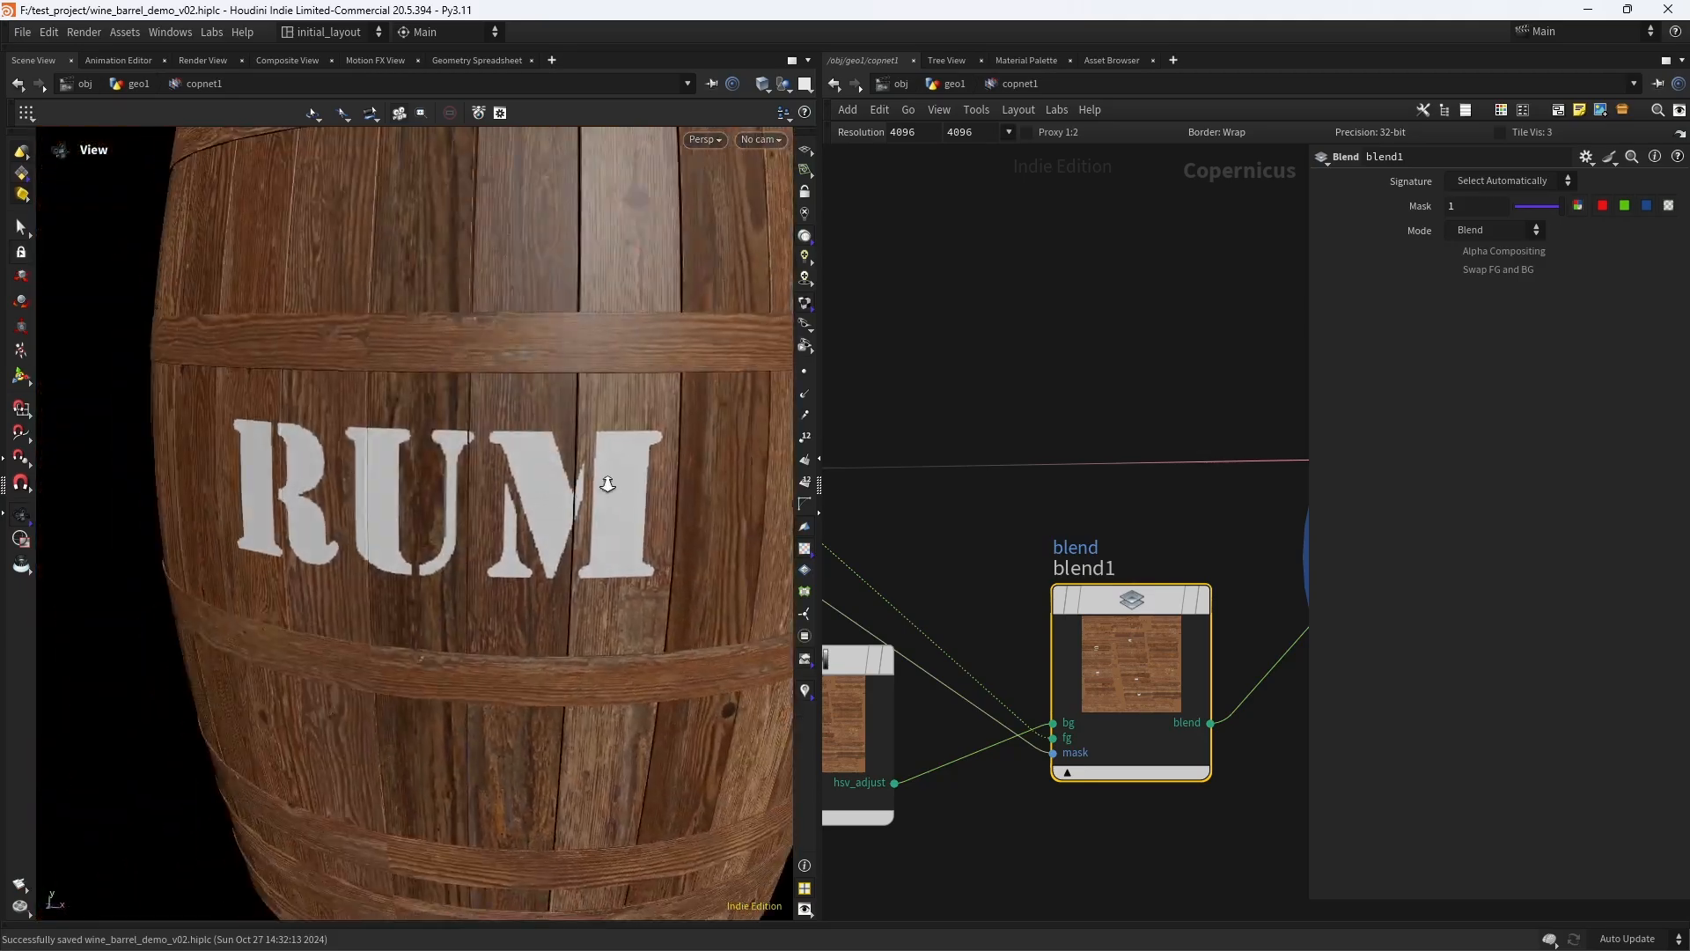
pyautogui.scroll(-4, 607, 483)
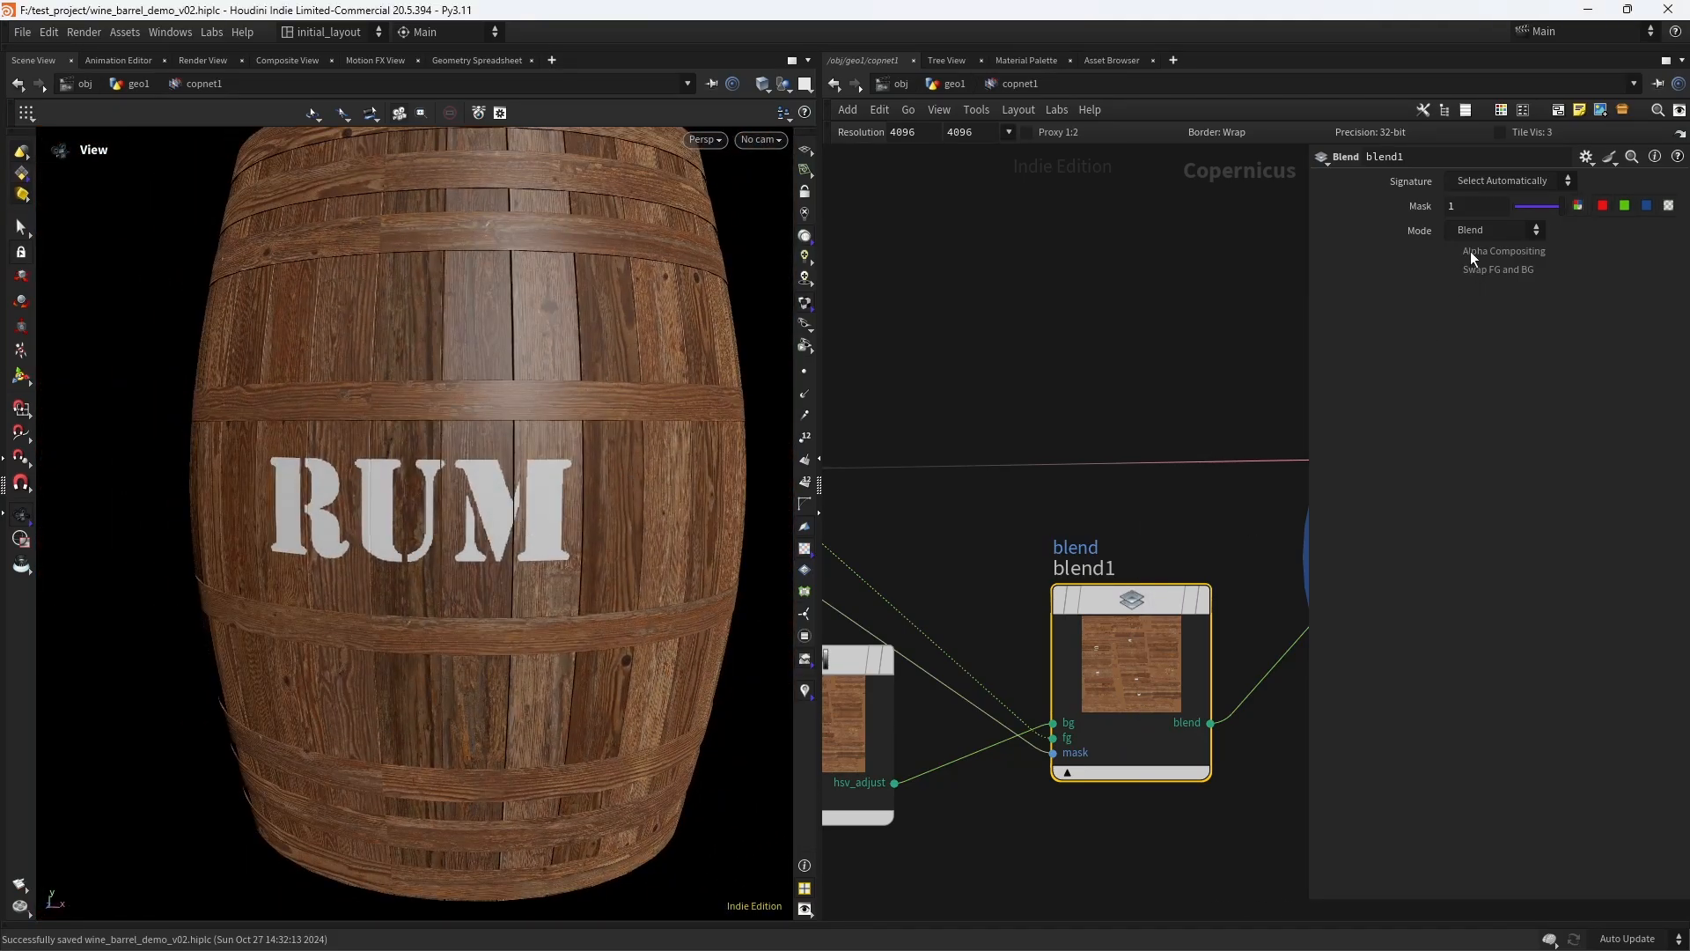
pyautogui.click(1492, 230)
pyautogui.click(1485, 496)
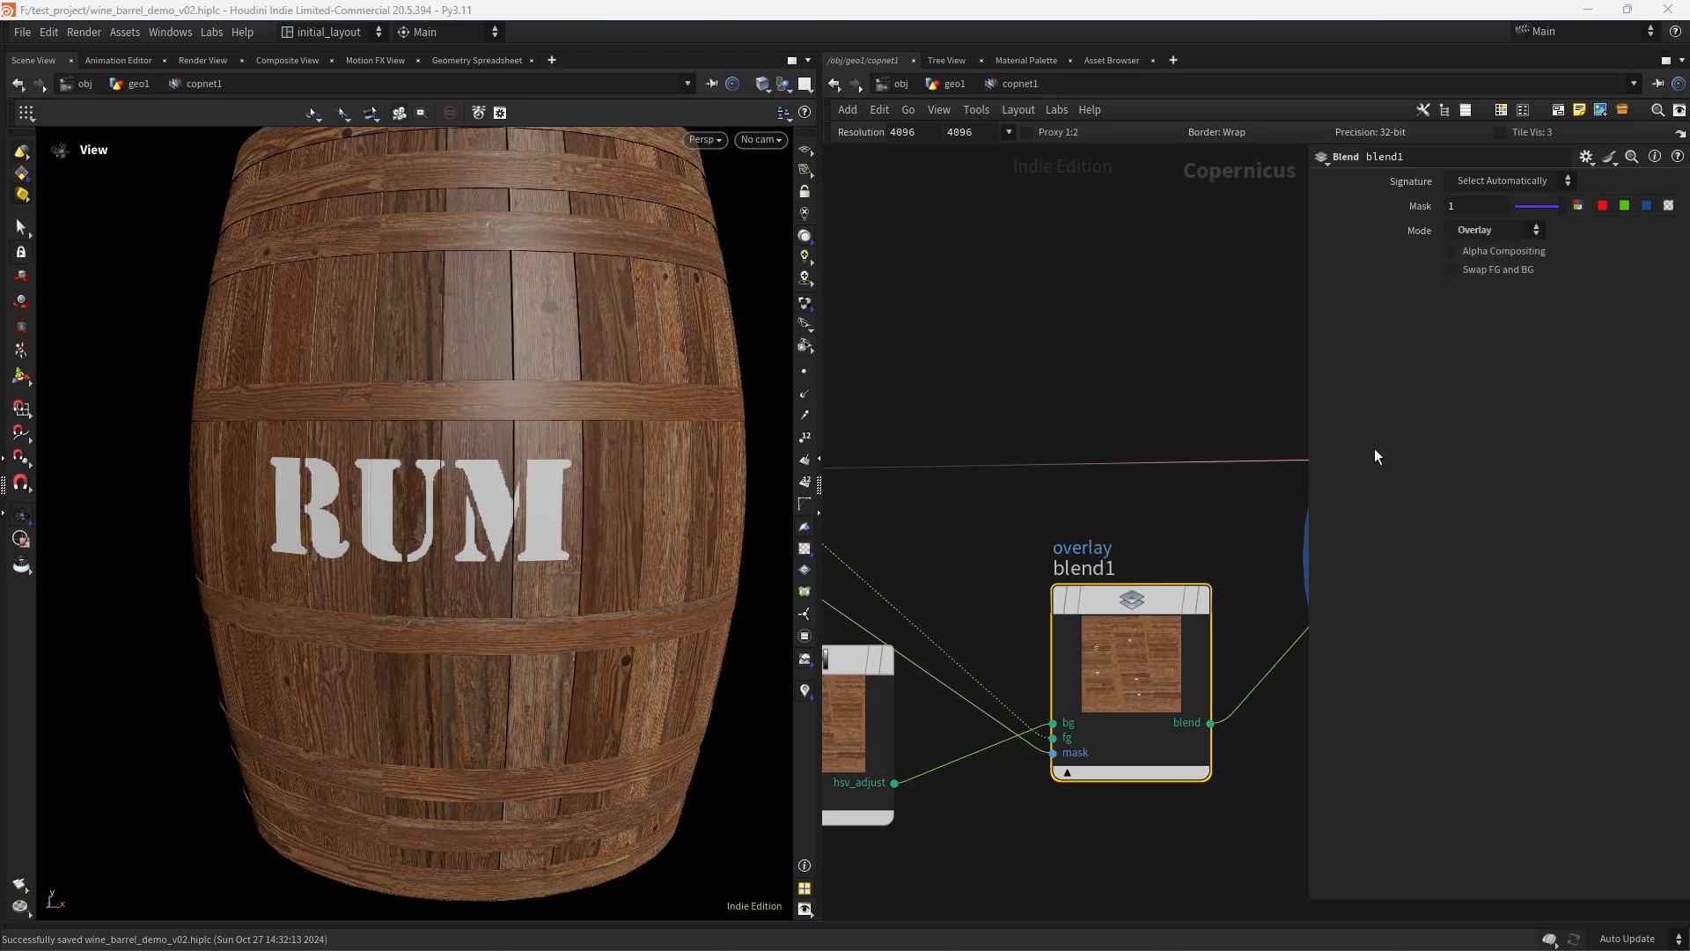
pyautogui.scroll(5, 553, 498)
pyautogui.moveTo(630, 502); pyautogui.dragTo(560, 503)
# - Set blend1's mask to 0.755, check the RUM logo from several angles, and save the scene
pyautogui.click(1418, 208)
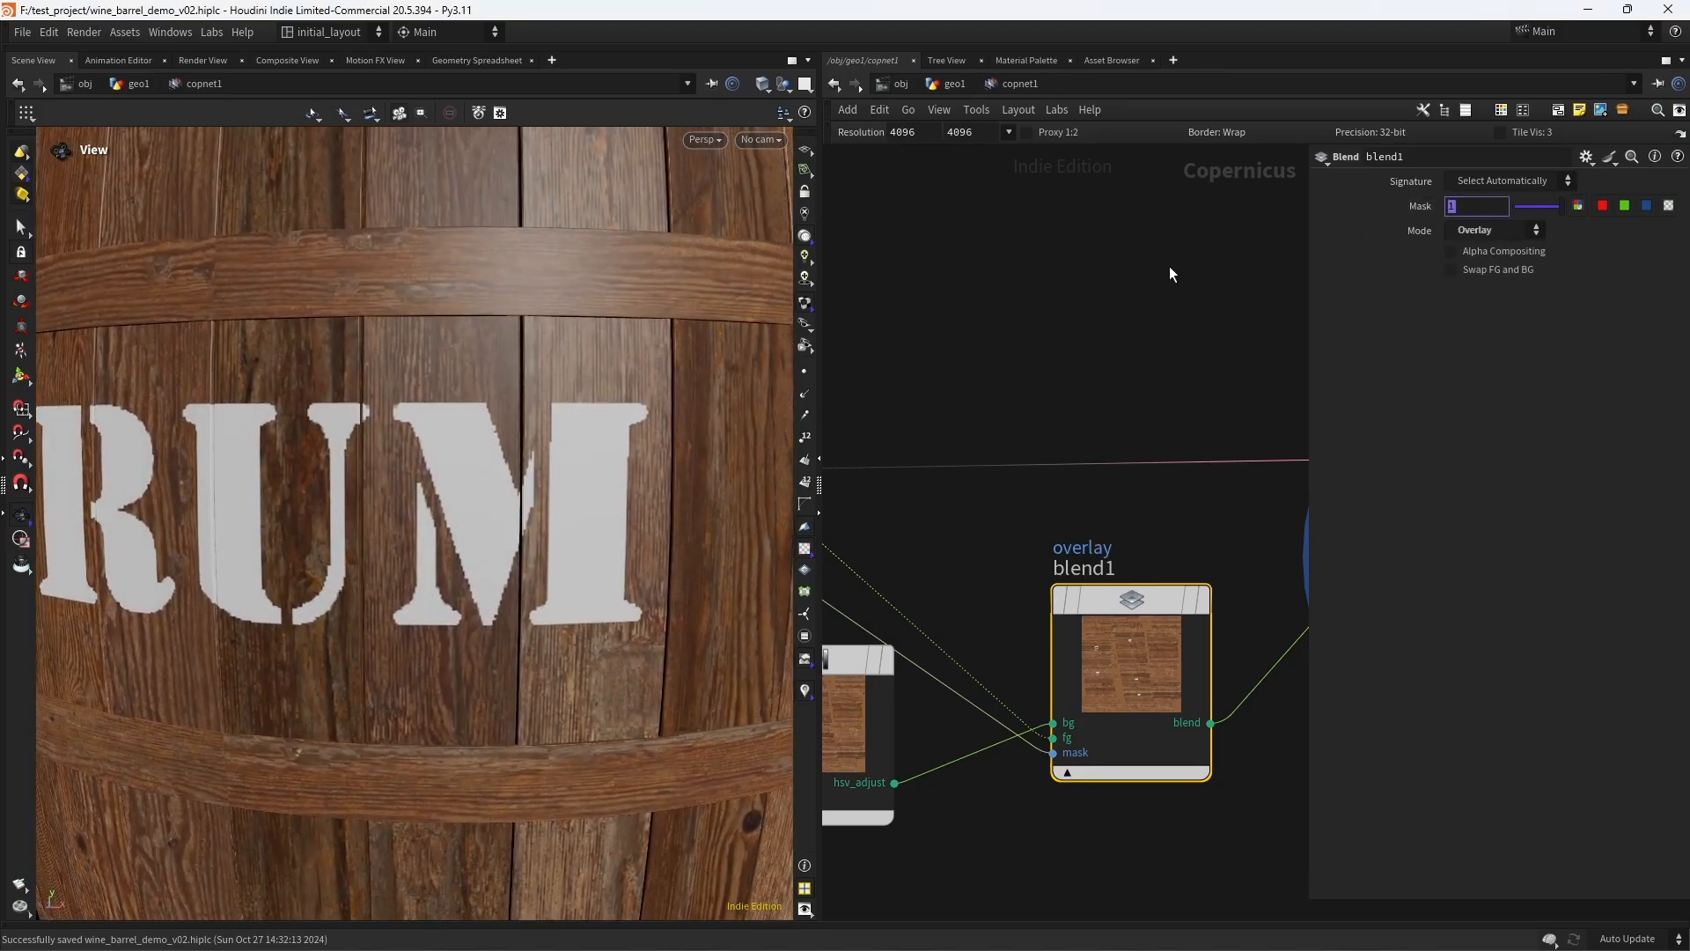
pyautogui.press('Return')
pyautogui.scroll(3, 487, 449)
pyautogui.moveTo(584, 426); pyautogui.dragTo(483, 453)
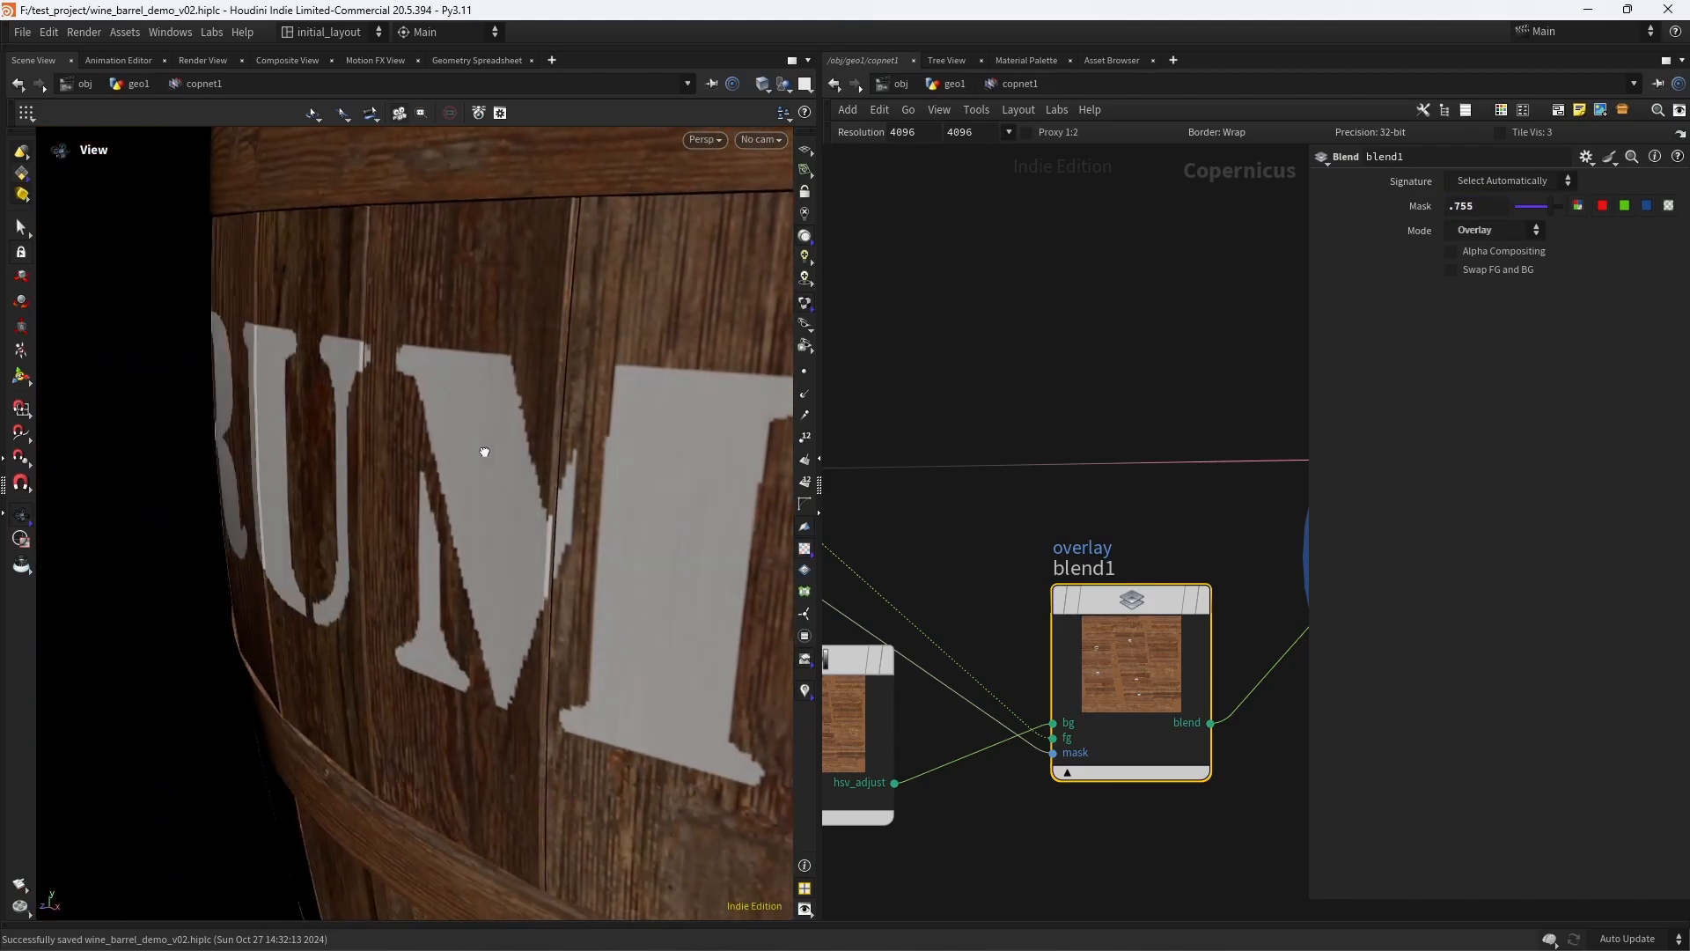
pyautogui.moveTo(484, 452); pyautogui.dragTo(412, 510, button='right')
pyautogui.moveTo(411, 510); pyautogui.dragTo(525, 441)
pyautogui.moveTo(525, 441); pyautogui.dragTo(503, 486, button='right')
pyautogui.moveTo(504, 486); pyautogui.dragTo(580, 440)
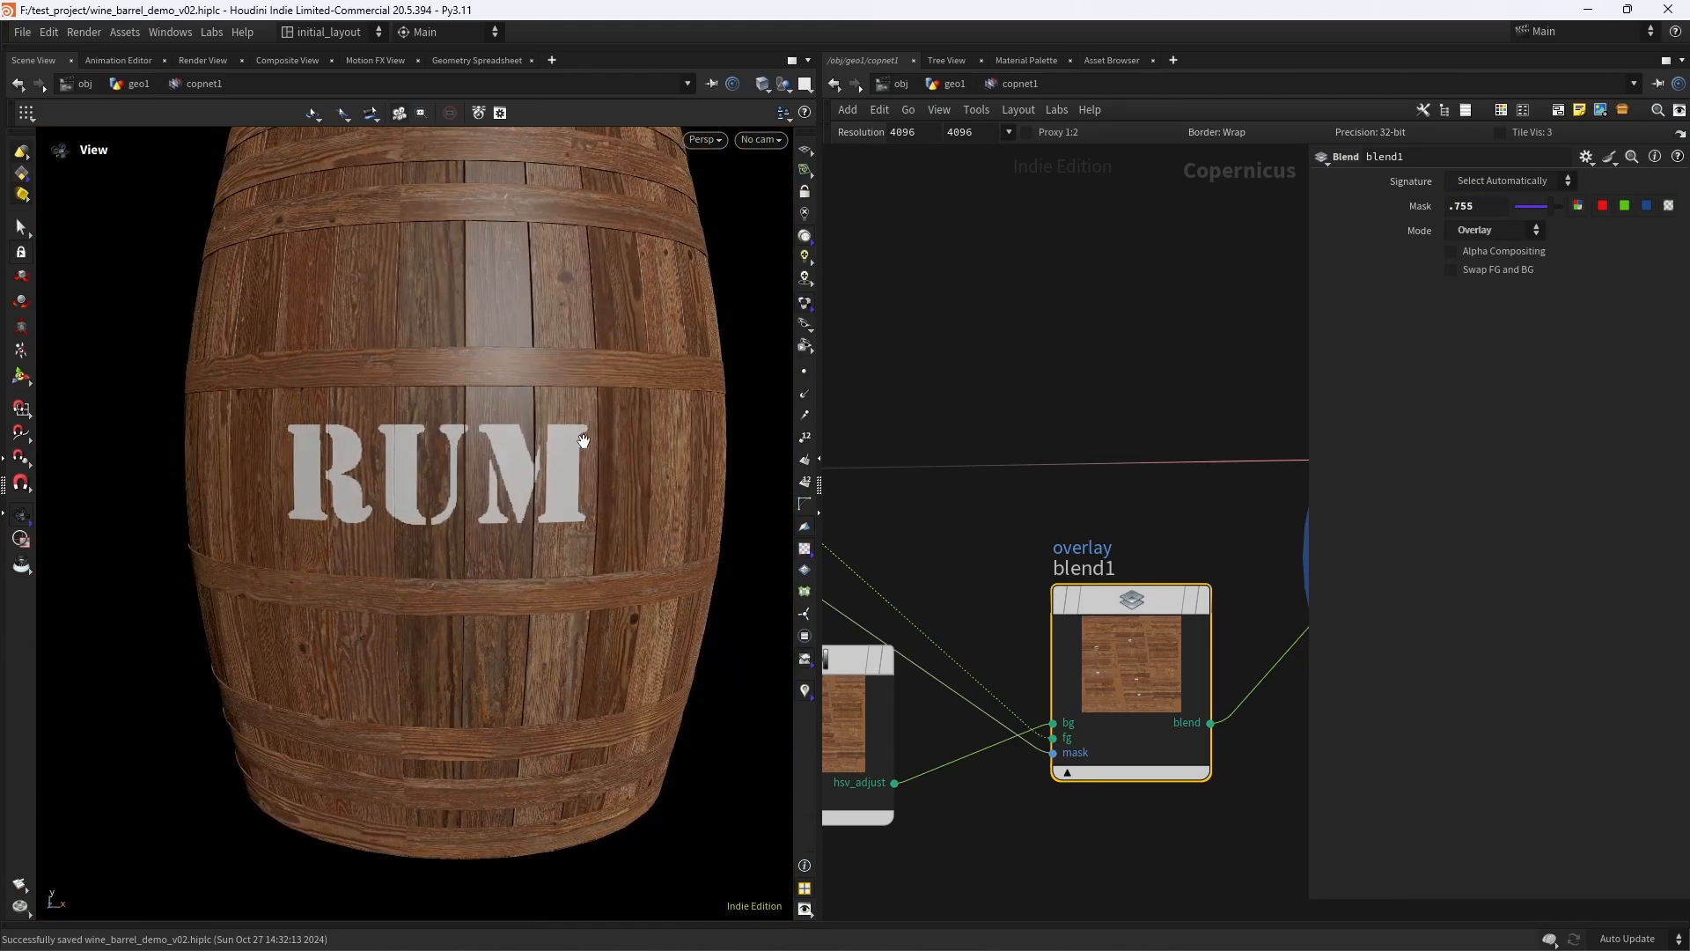
pyautogui.moveTo(580, 440); pyautogui.dragTo(585, 457, button='right')
pyautogui.hotkey('ctrl', 's')
# - Set the Copernicus network resolution to 2048 by 2048 and toggle blend1's bypass on and off to compare the barrel with and without the logo
pyautogui.click(1008, 132)
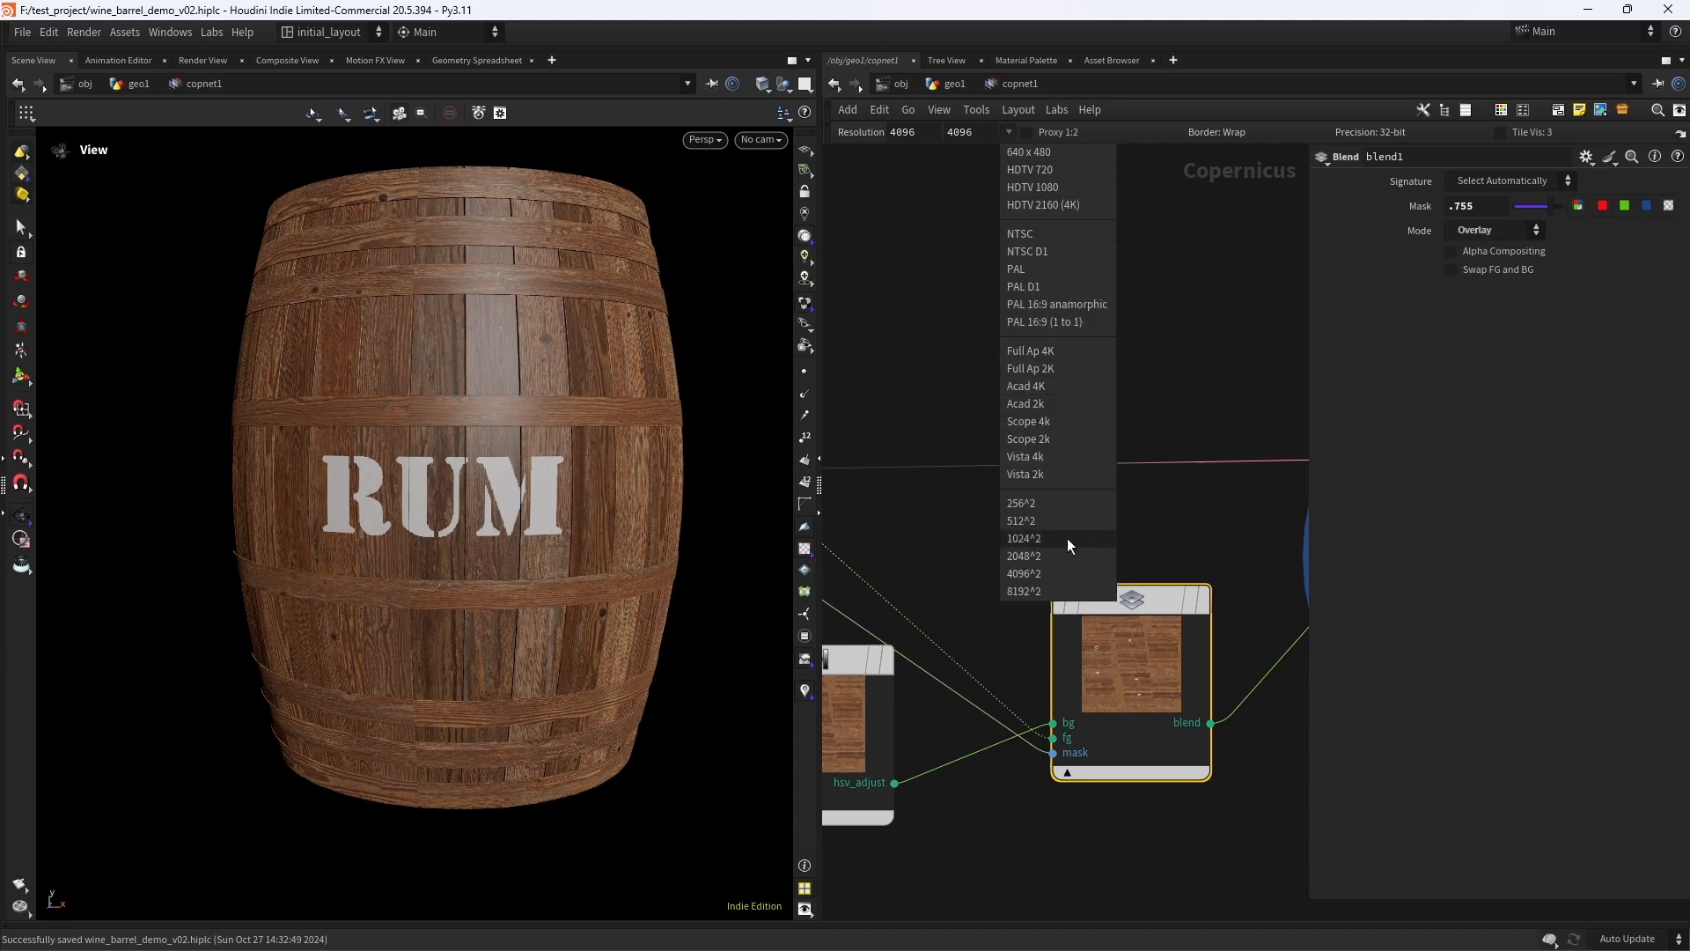
pyautogui.click(1067, 537)
pyautogui.moveTo(1086, 580)
pyautogui.click(1048, 525)
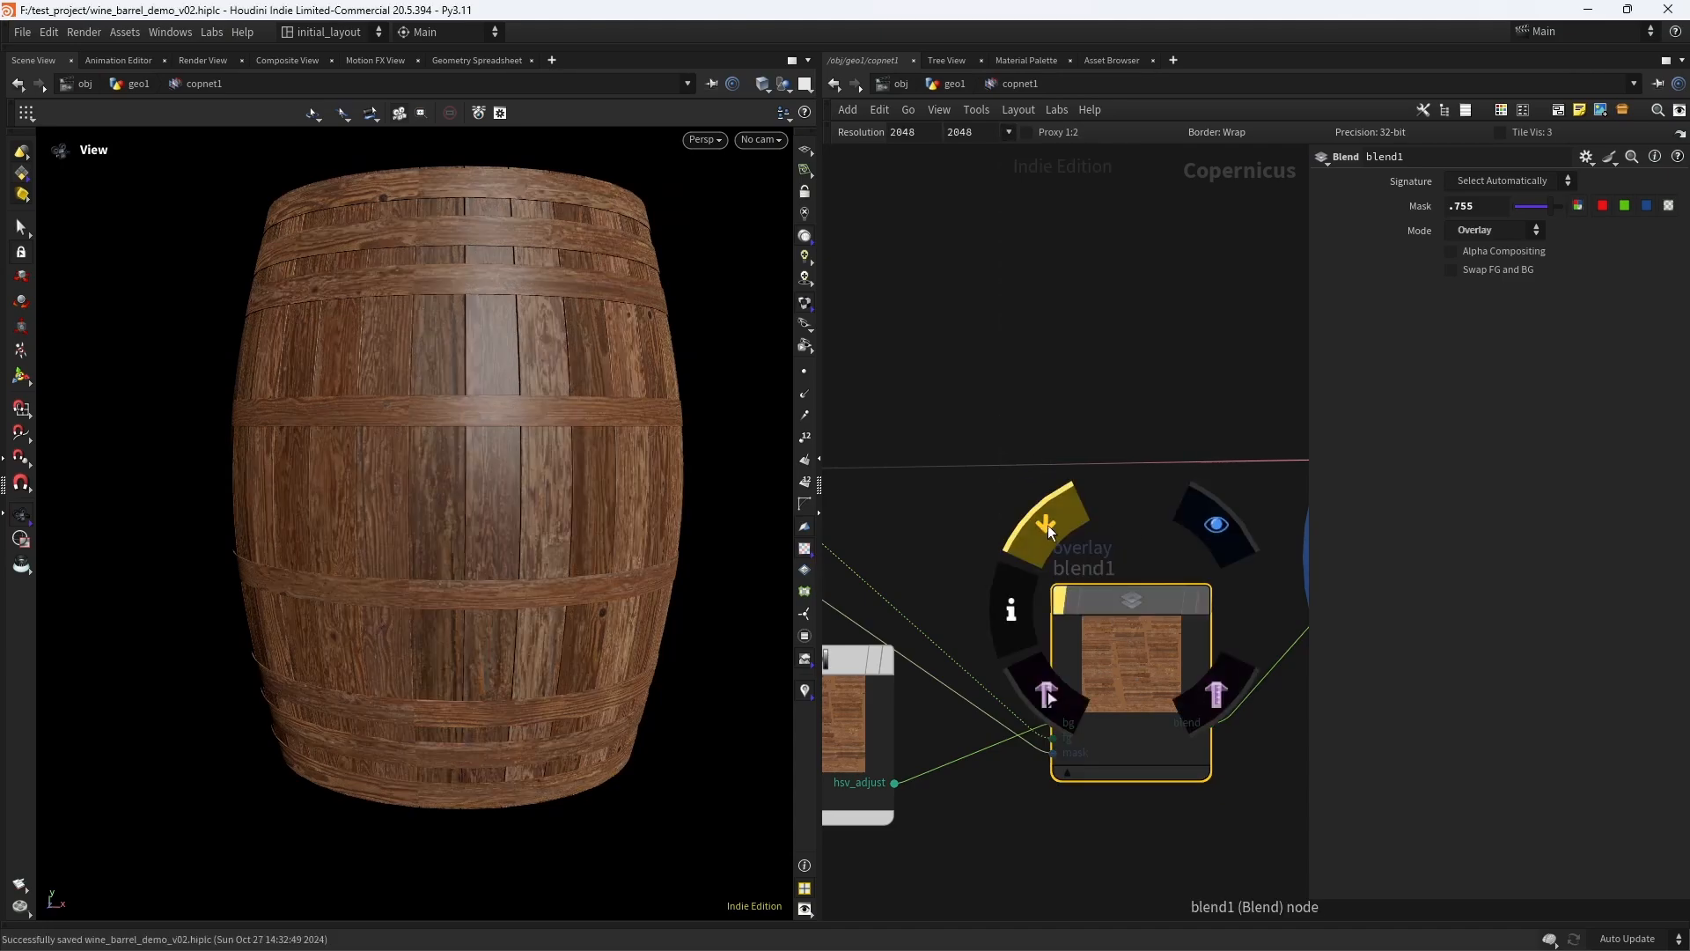
pyautogui.click(1047, 524)
# - Review the base color node chain, including uvxform1's settings, and examine the RUM logo on the barrel
pyautogui.scroll(-6, 1133, 499)
pyautogui.moveTo(1121, 644); pyautogui.dragTo(1175, 621, button='middle')
pyautogui.scroll(5, 1026, 436)
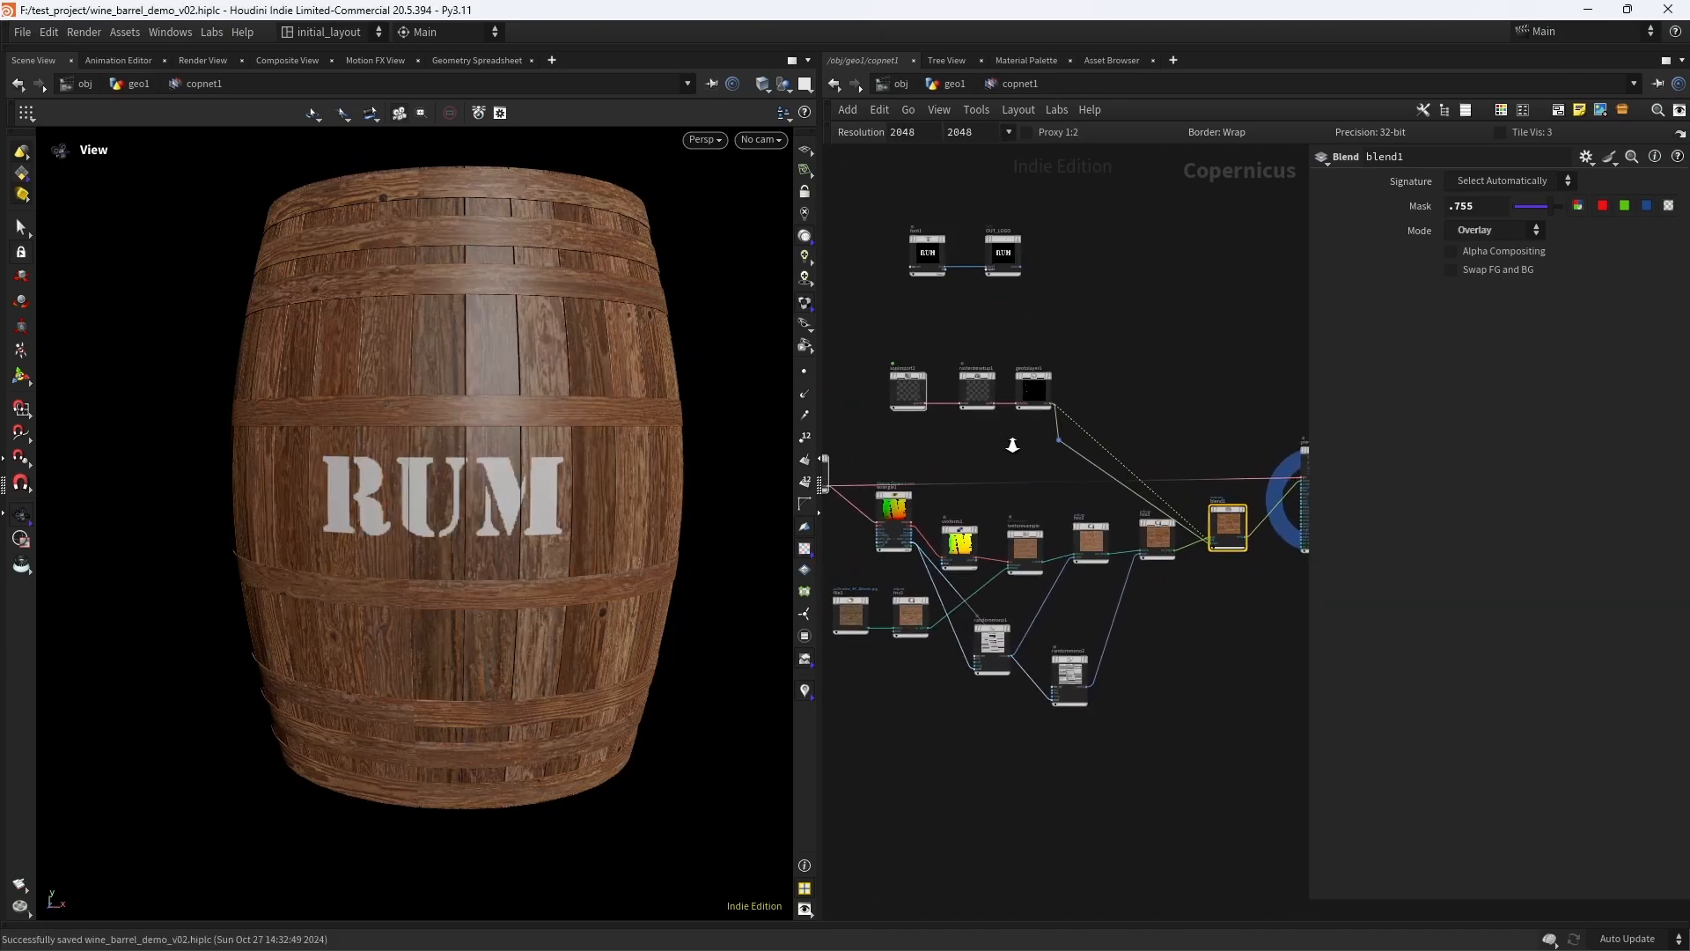
pyautogui.scroll(-5, 1093, 500)
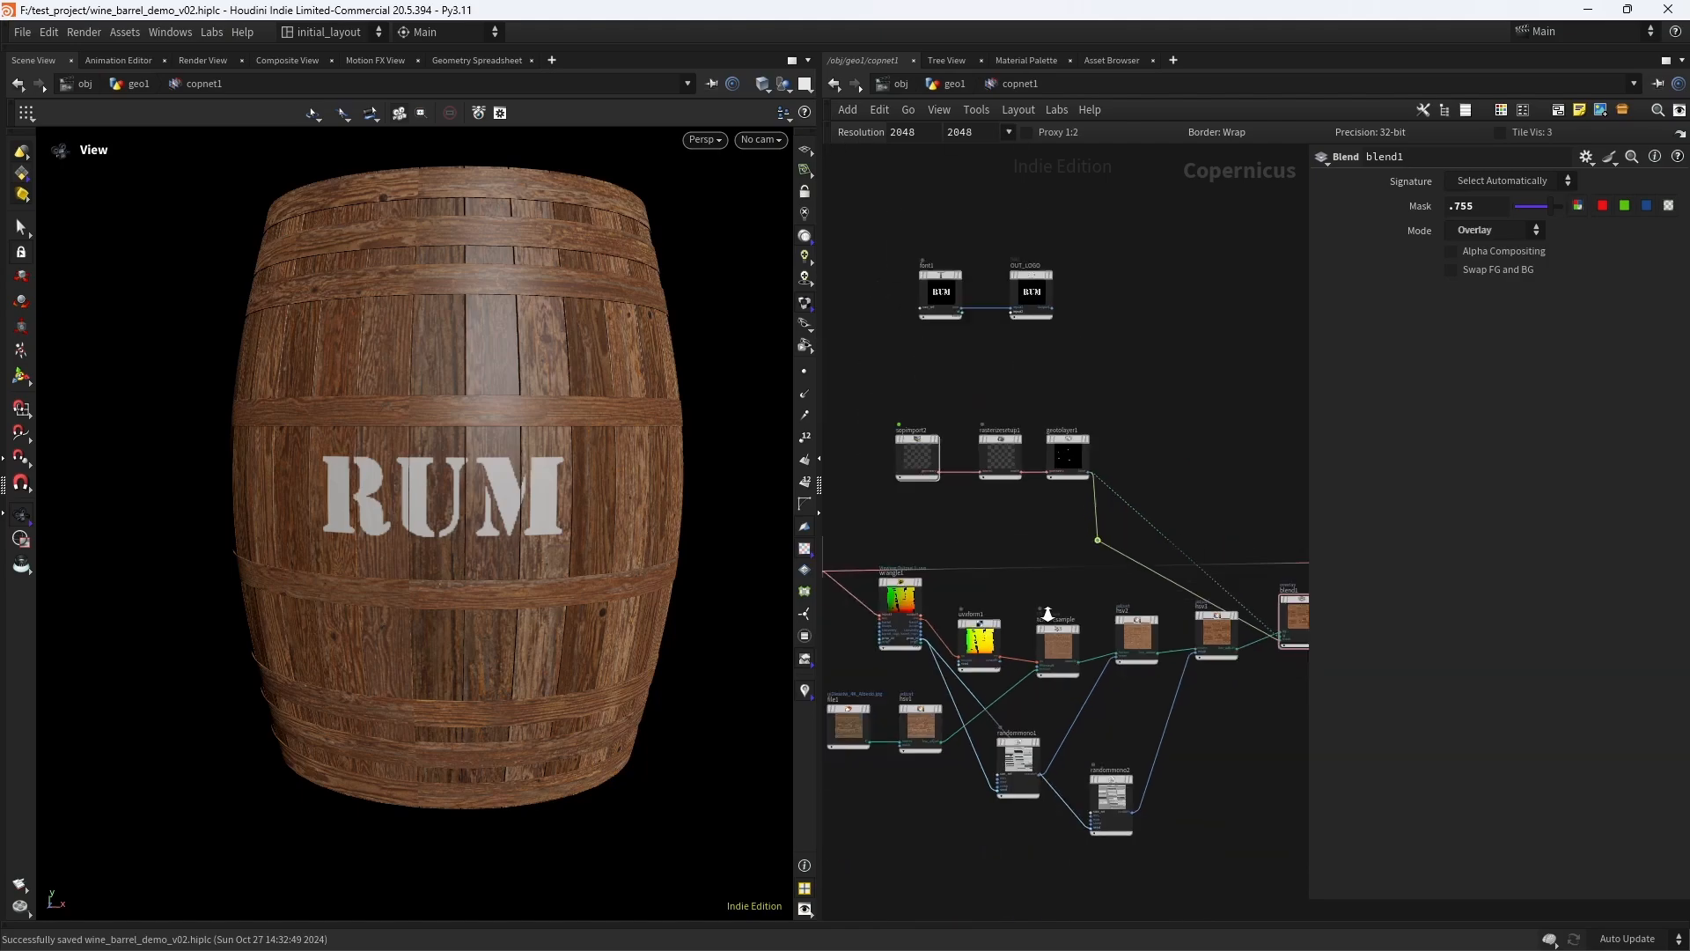
pyautogui.scroll(2, 1118, 699)
pyautogui.scroll(-2, 1132, 611)
pyautogui.scroll(4, 1087, 683)
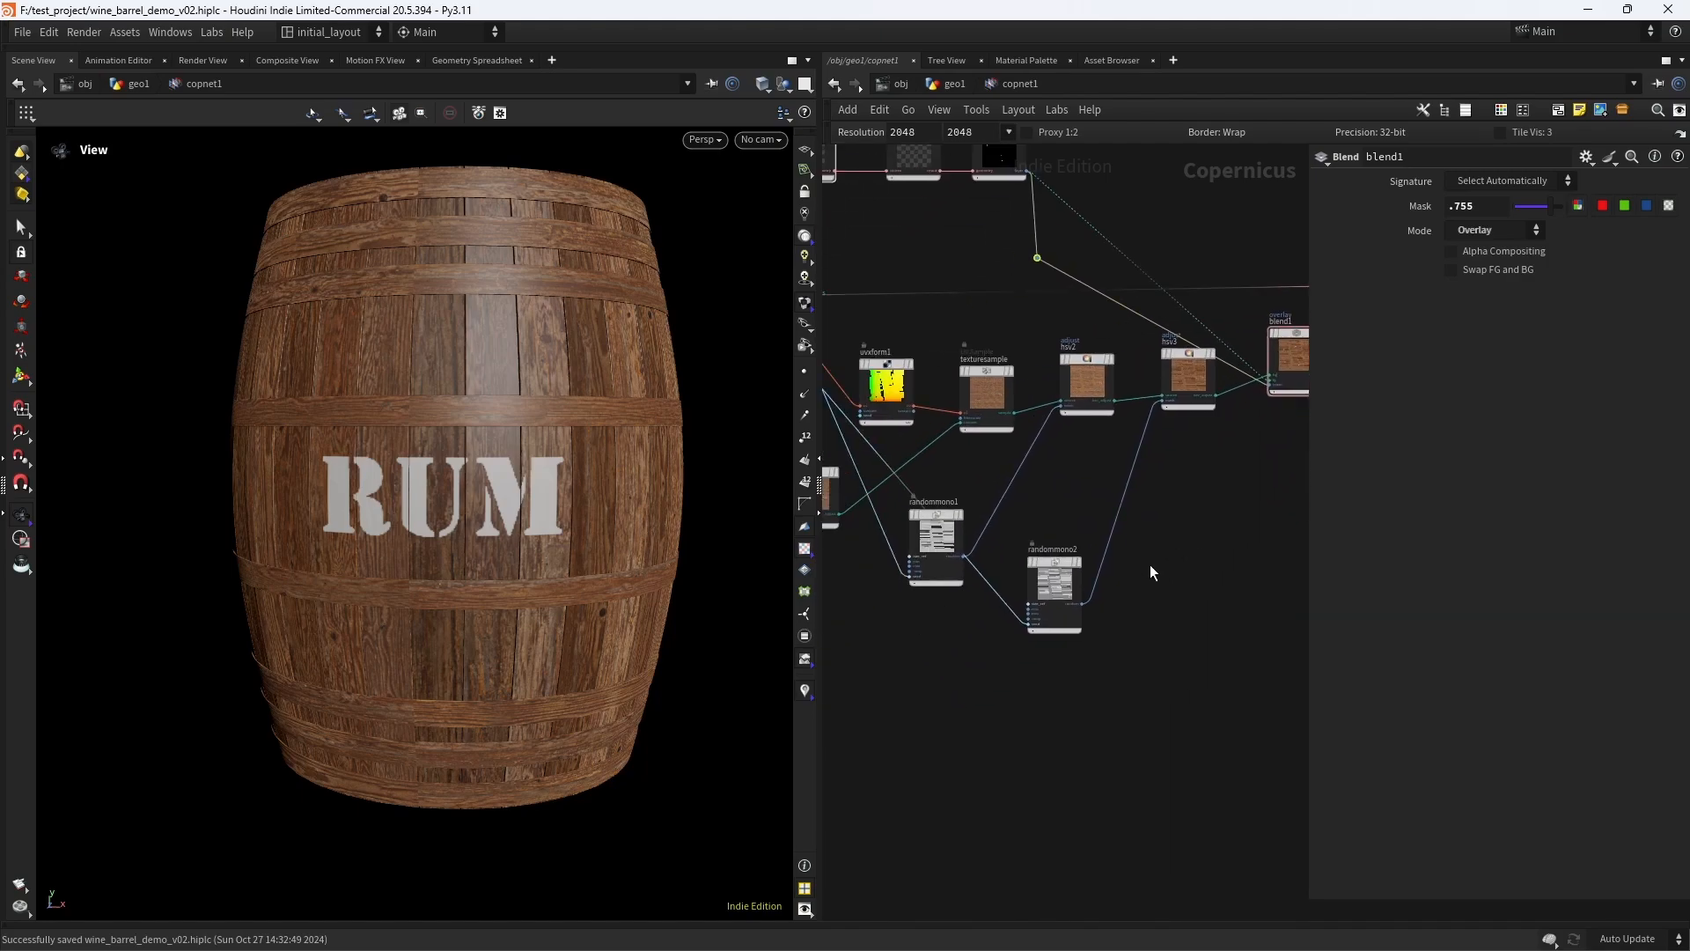
pyautogui.scroll(3, 583, 535)
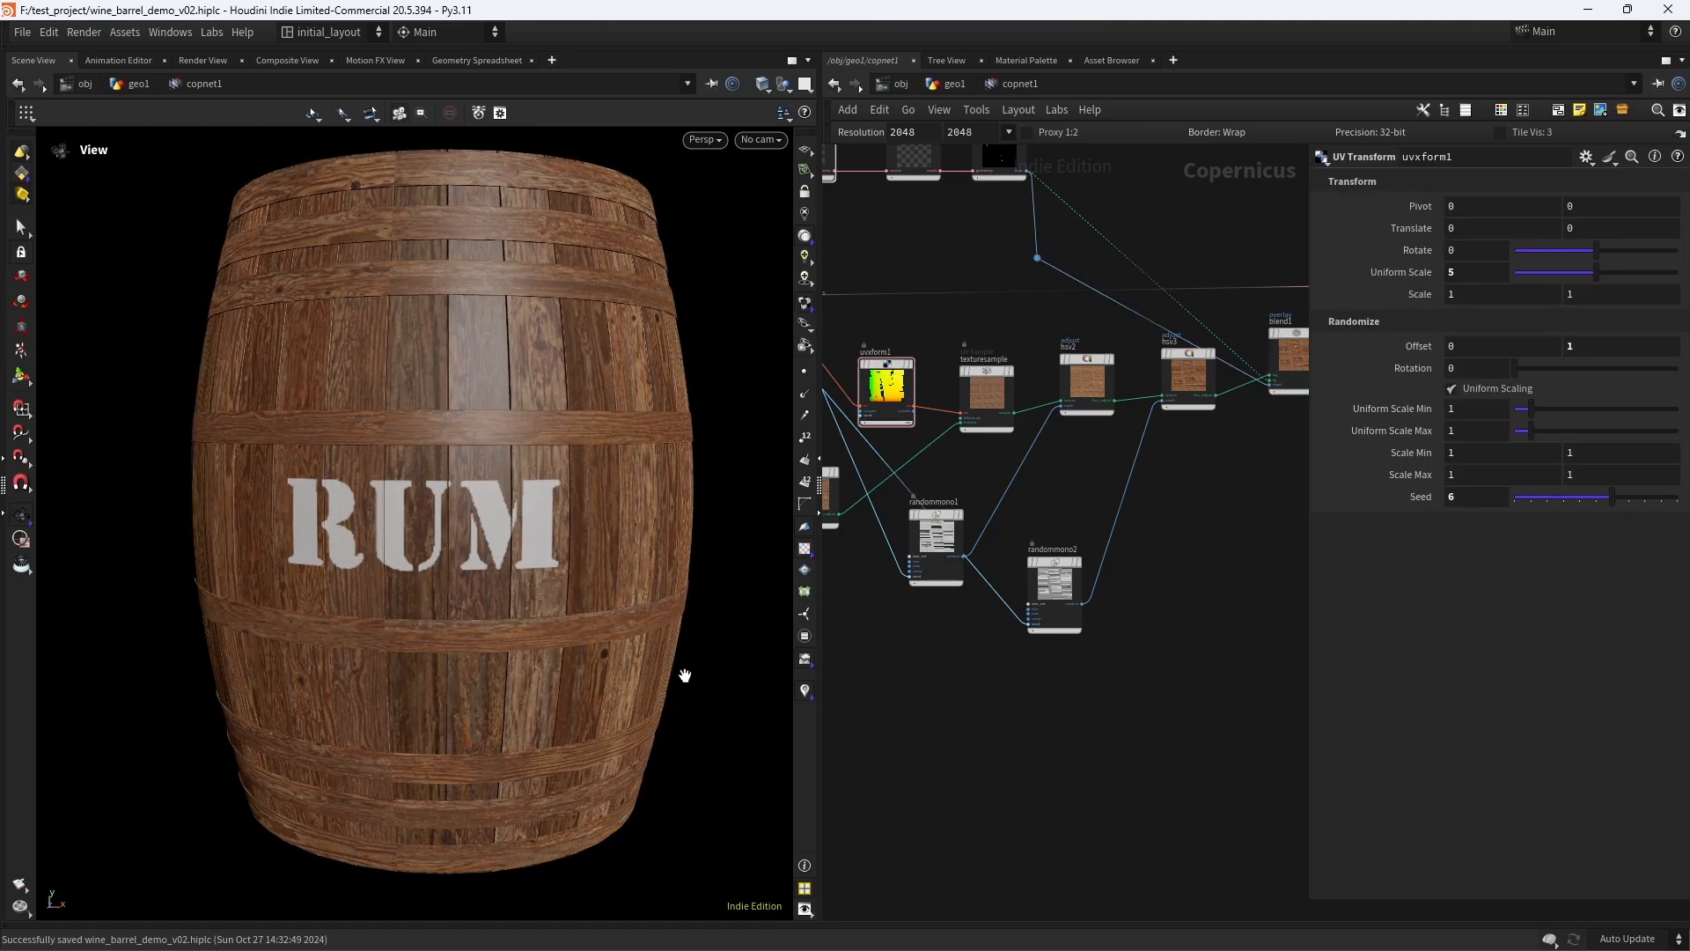
pyautogui.scroll(-2, 684, 676)
pyautogui.scroll(-2, 961, 766)
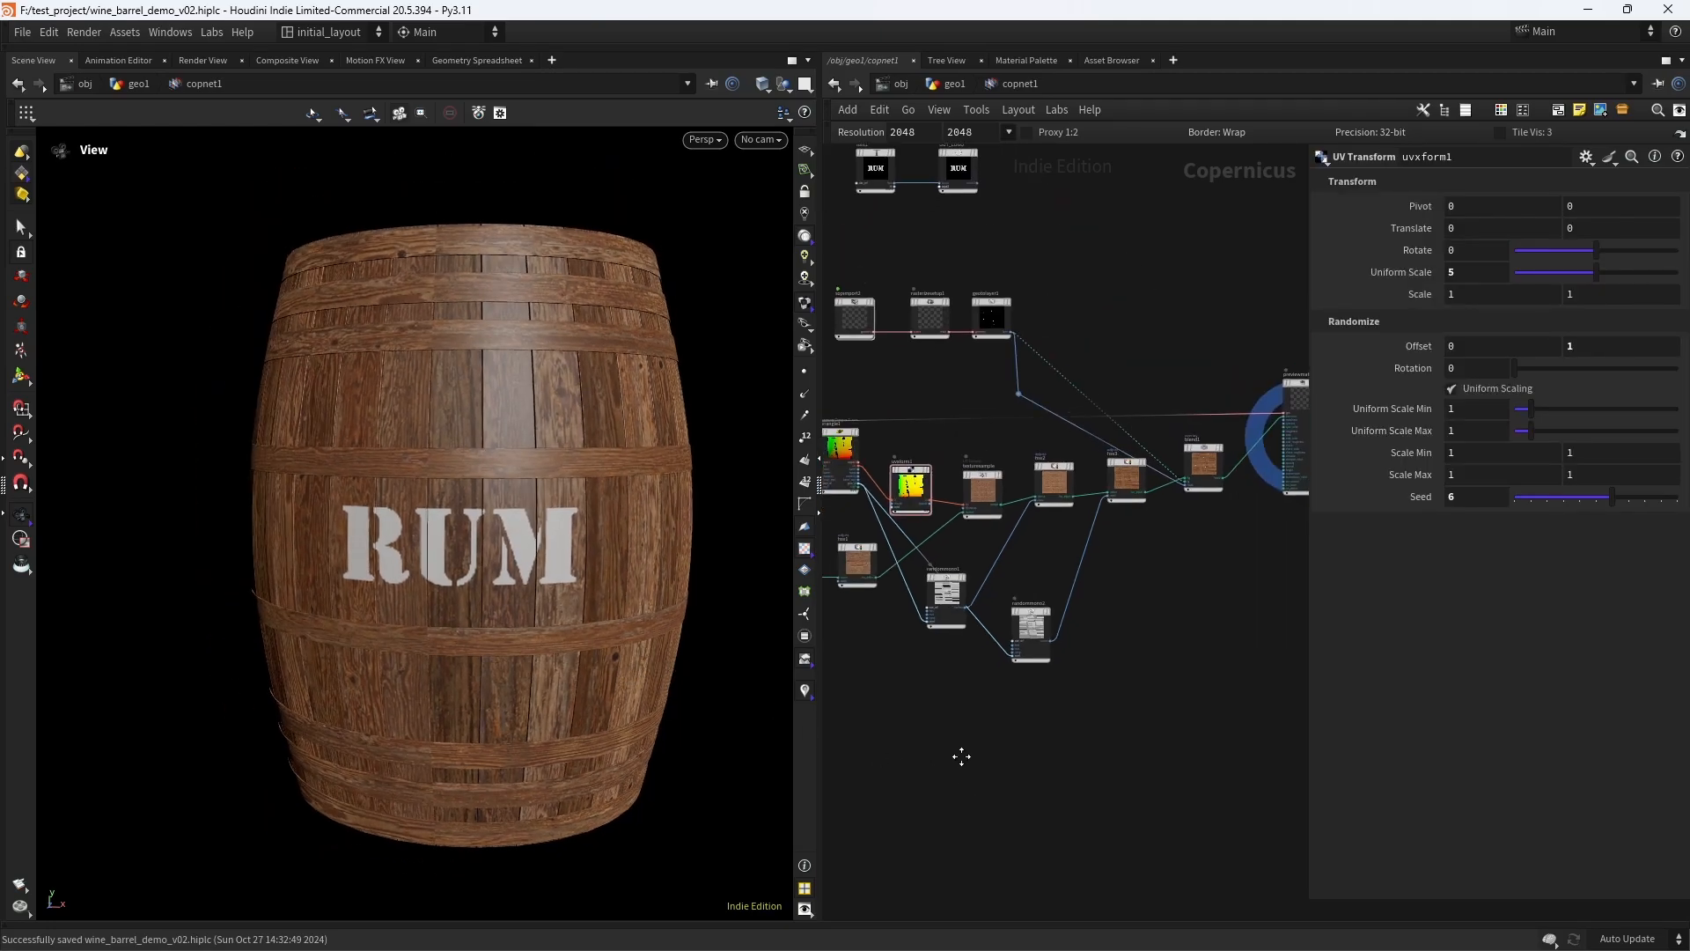
pyautogui.moveTo(960, 755); pyautogui.dragTo(1056, 700, button='middle')
pyautogui.scroll(4, 968, 653)
pyautogui.moveTo(1011, 596)
pyautogui.mouseDown(button='middle')
pyautogui.moveTo(1059, 657)
pyautogui.moveTo(1004, 625)
pyautogui.mouseUp(button='middle')
pyautogui.scroll(-3, 1059, 657)
pyautogui.scroll(4, 1003, 626)
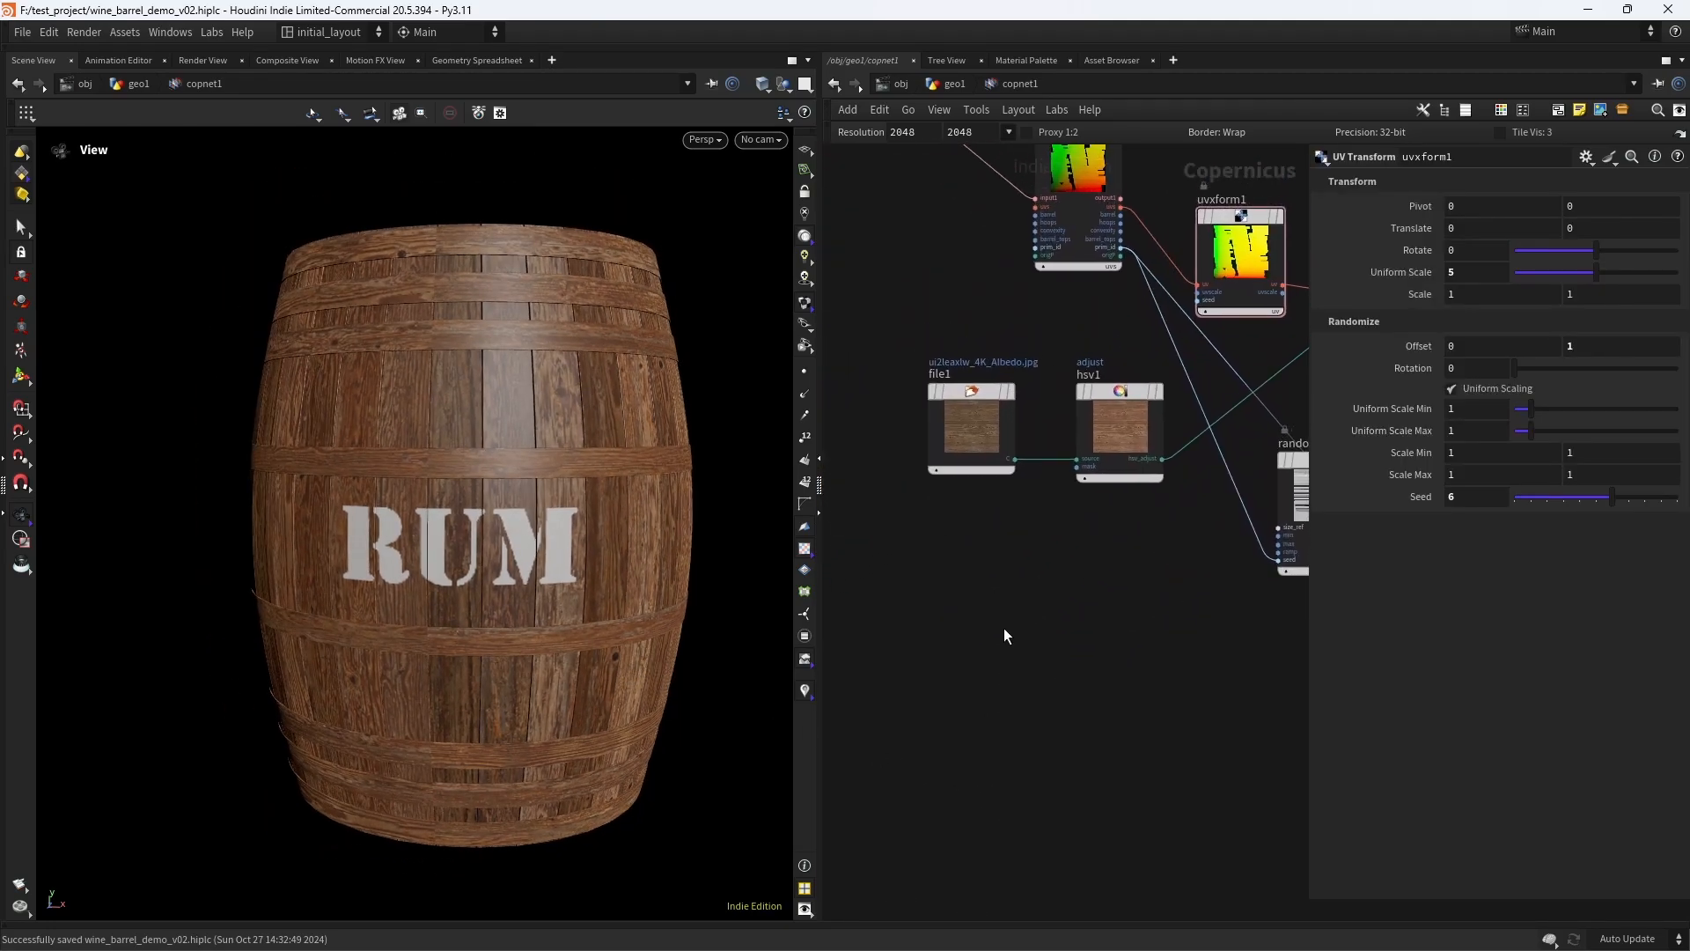
pyautogui.moveTo(539, 600)
pyautogui.mouseDown()
pyautogui.moveTo(416, 599)
pyautogui.moveTo(566, 584)
pyautogui.moveTo(558, 623)
pyautogui.moveTo(566, 611)
pyautogui.mouseUp()
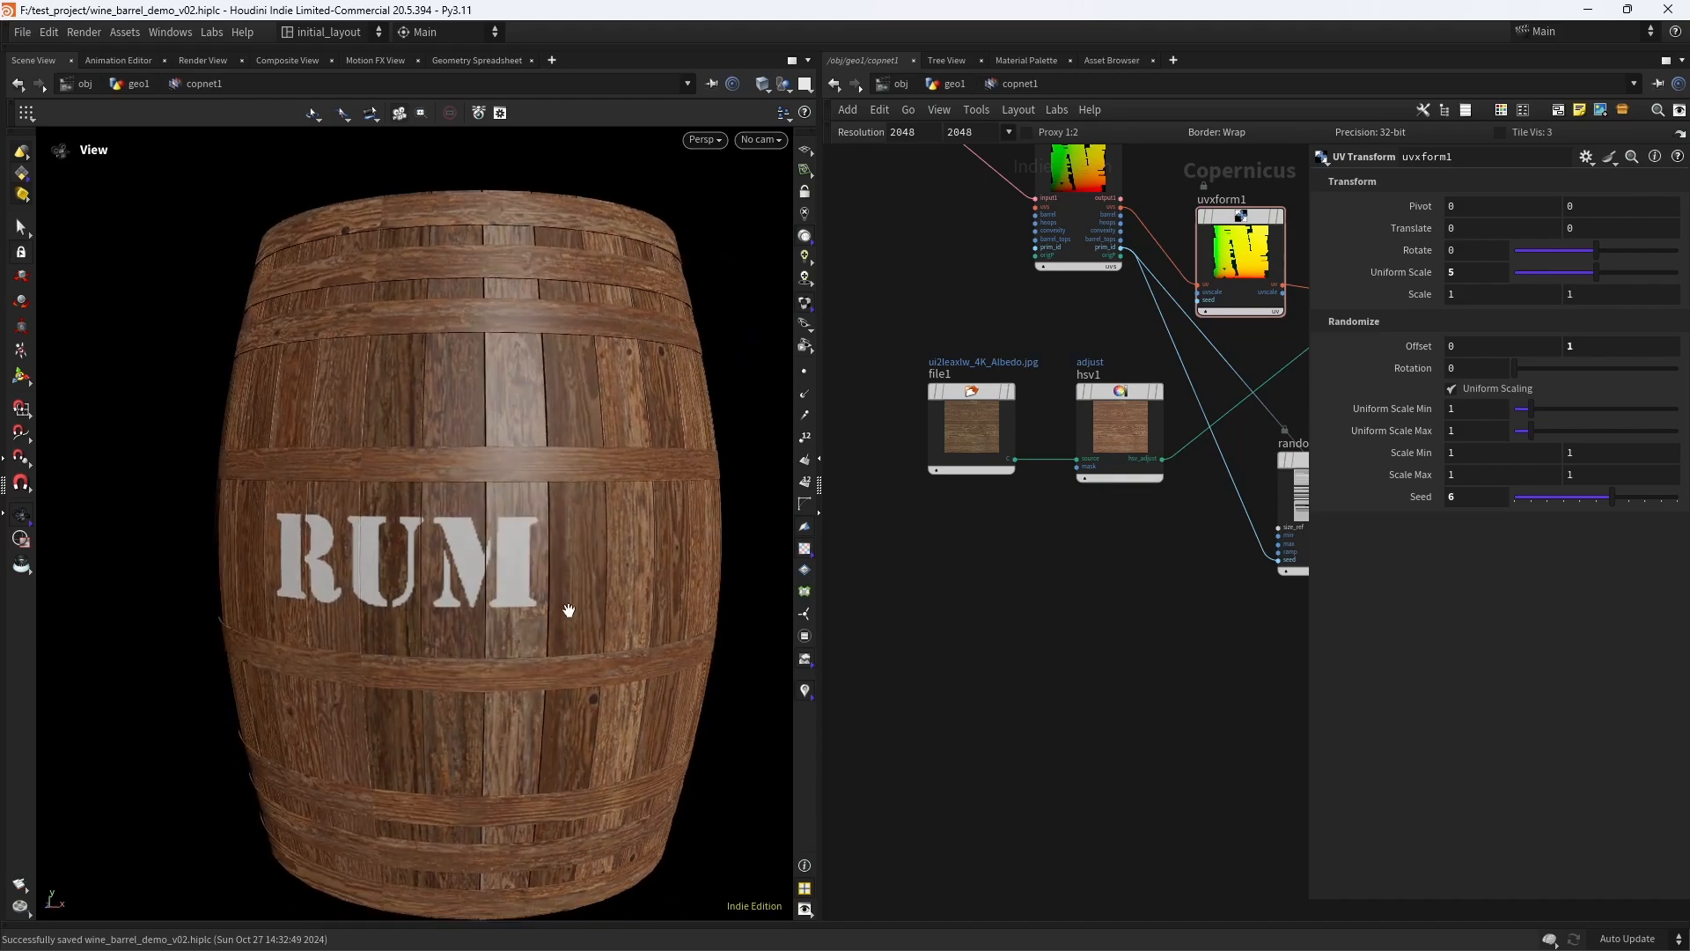
# - Duplicate the file1 texture node below the original and display the copy with its channel type set to Mono
pyautogui.scroll(-2, 1011, 626)
pyautogui.moveTo(1011, 625); pyautogui.dragTo(962, 629, button='middle')
pyautogui.scroll(4, 970, 564)
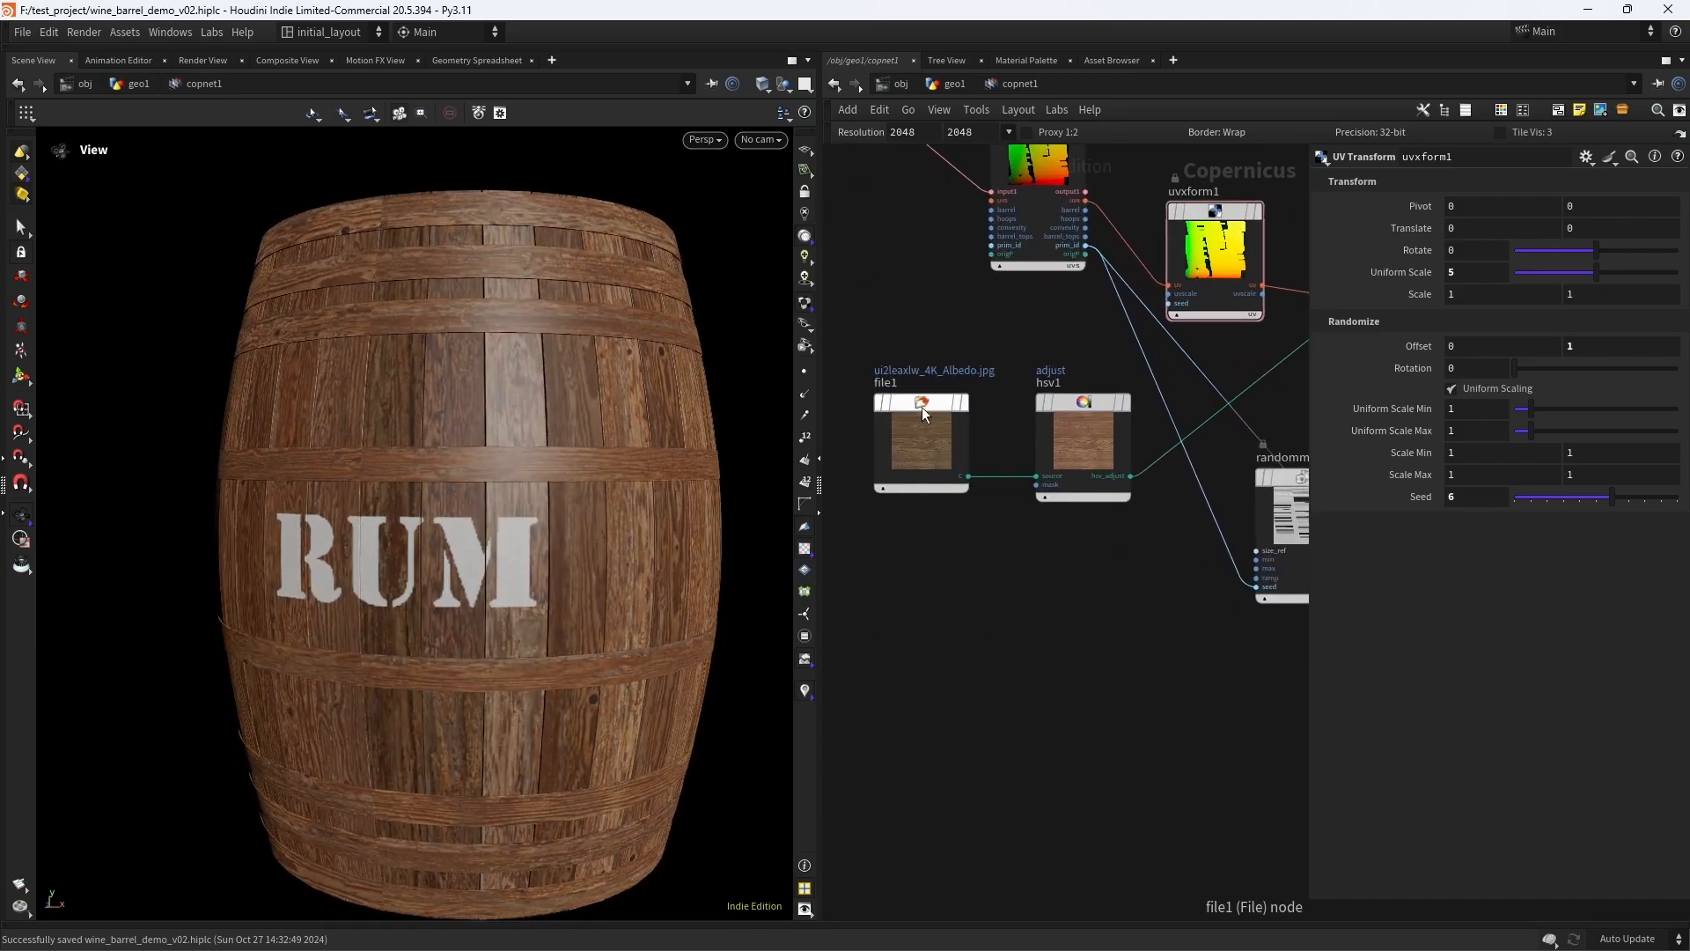
pyautogui.keyDown('alt'); pyautogui.moveTo(920, 405); pyautogui.dragTo(891, 671); pyautogui.keyUp('alt')
pyautogui.click(939, 664)
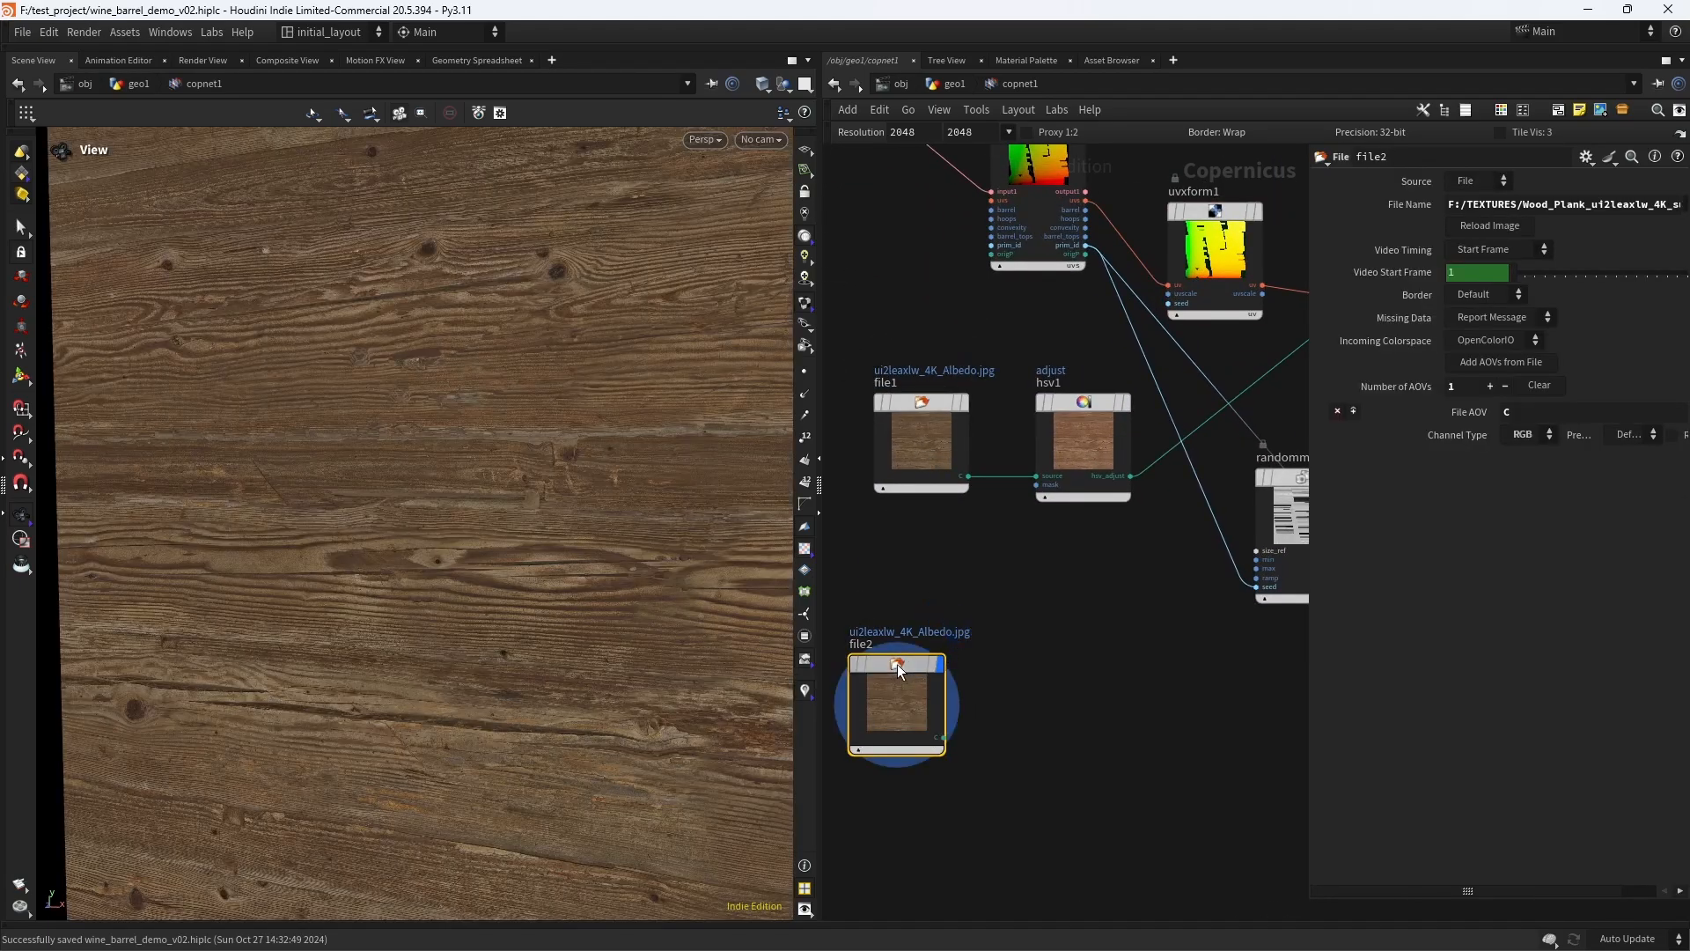
pyautogui.click(1532, 442)
pyautogui.click(1521, 451)
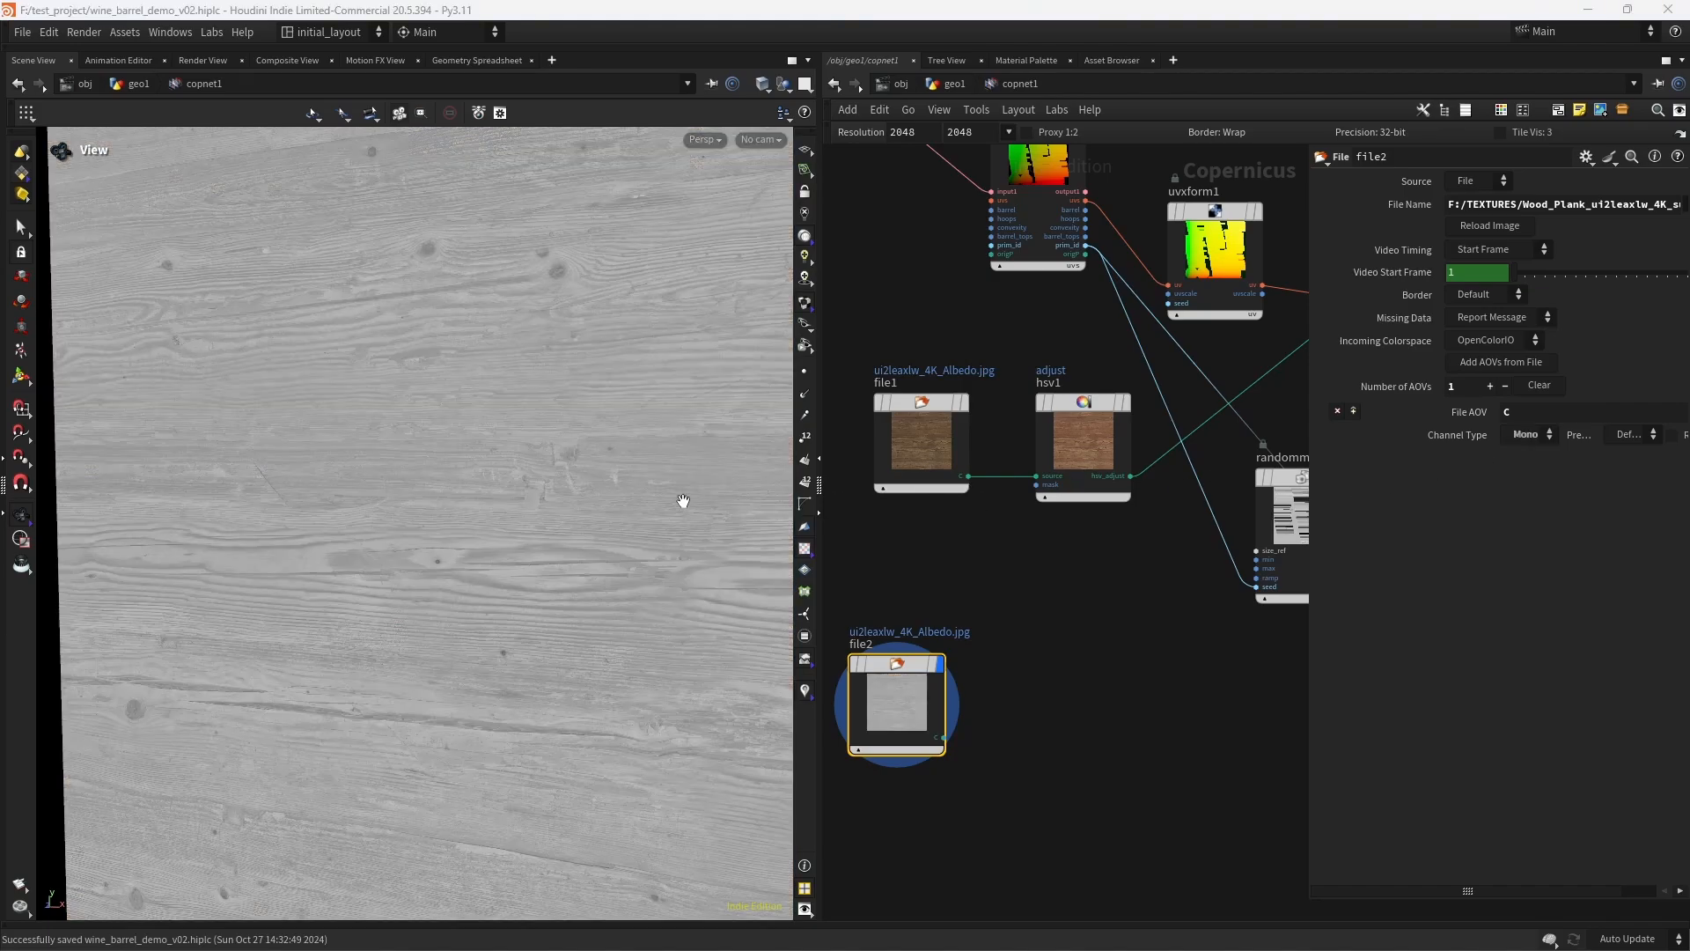
# - Replace file2's image with the ui2leaxlw_4K_Roughness.jpg wood plank texture
pyautogui.click(1541, 205)
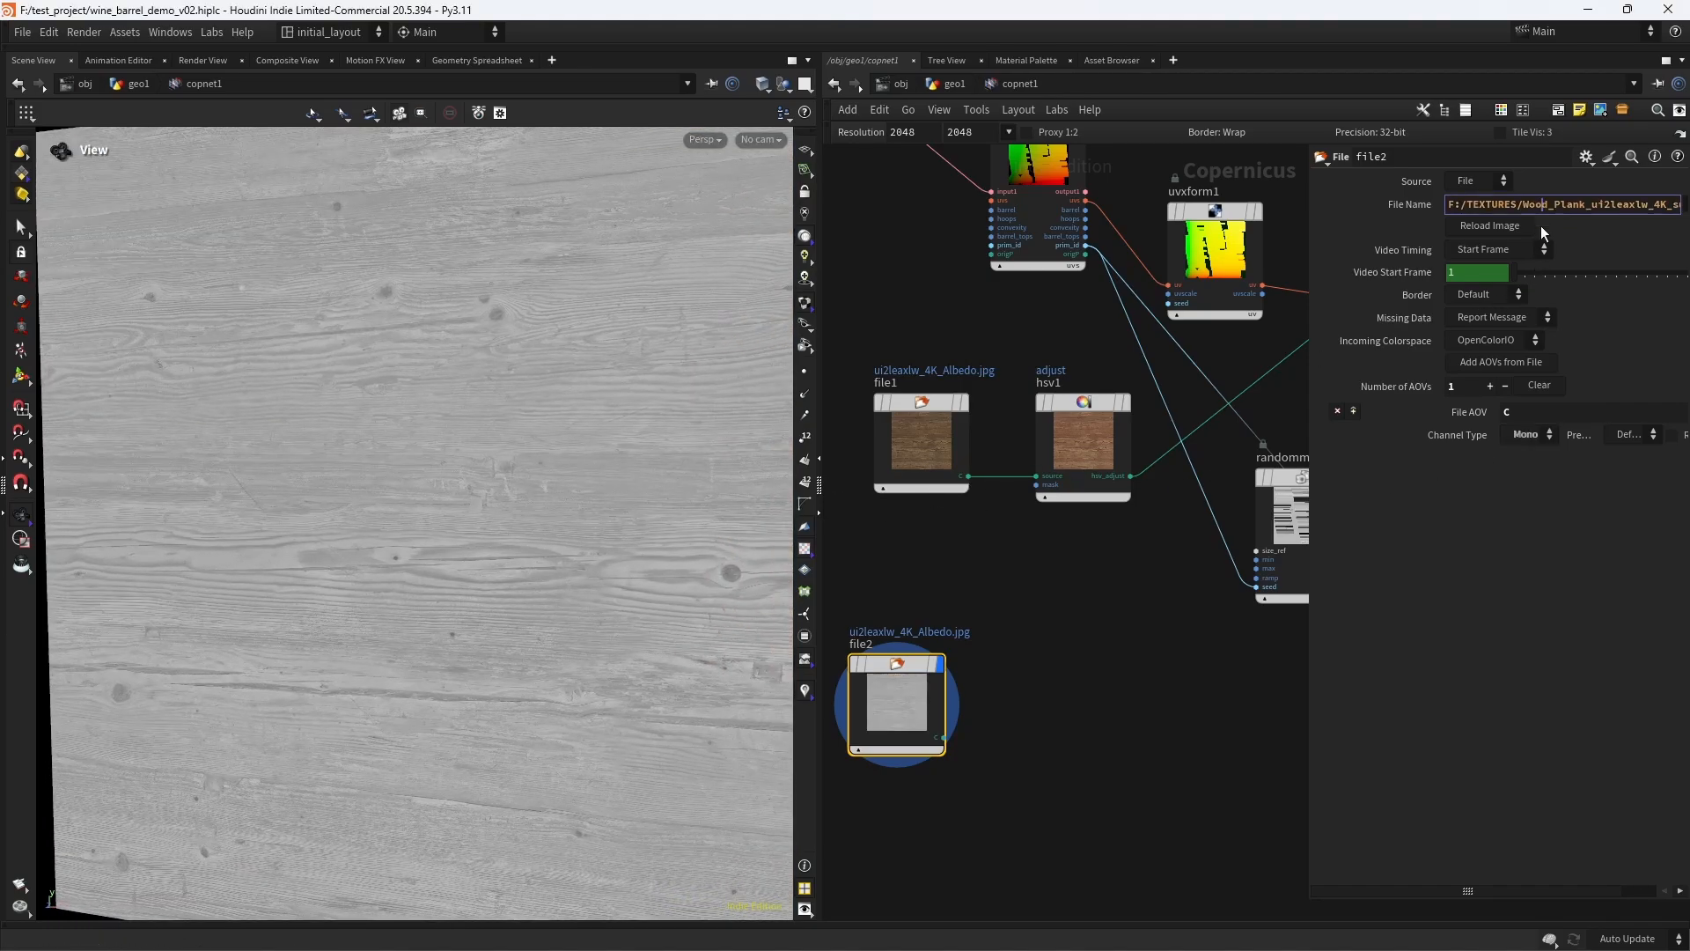
pyautogui.hotkey('ctrl', 'a')
pyautogui.write('F:/TEXTURES/Wood_Plank_ui2leaxlw_4K_surface_ms/ui2leaxlw_4K_Roughness.jpg')
pyautogui.press('Return')
pyautogui.scroll(-3, 546, 462)
pyautogui.moveTo(473, 531); pyautogui.dragTo(634, 606)
pyautogui.scroll(-3, 554, 528)
pyautogui.scroll(3, 1025, 706)
# - Add a Remap node fed by file2's C output through its source input, and display it
pyautogui.moveTo(1025, 706); pyautogui.dragTo(1031, 652, button='middle')
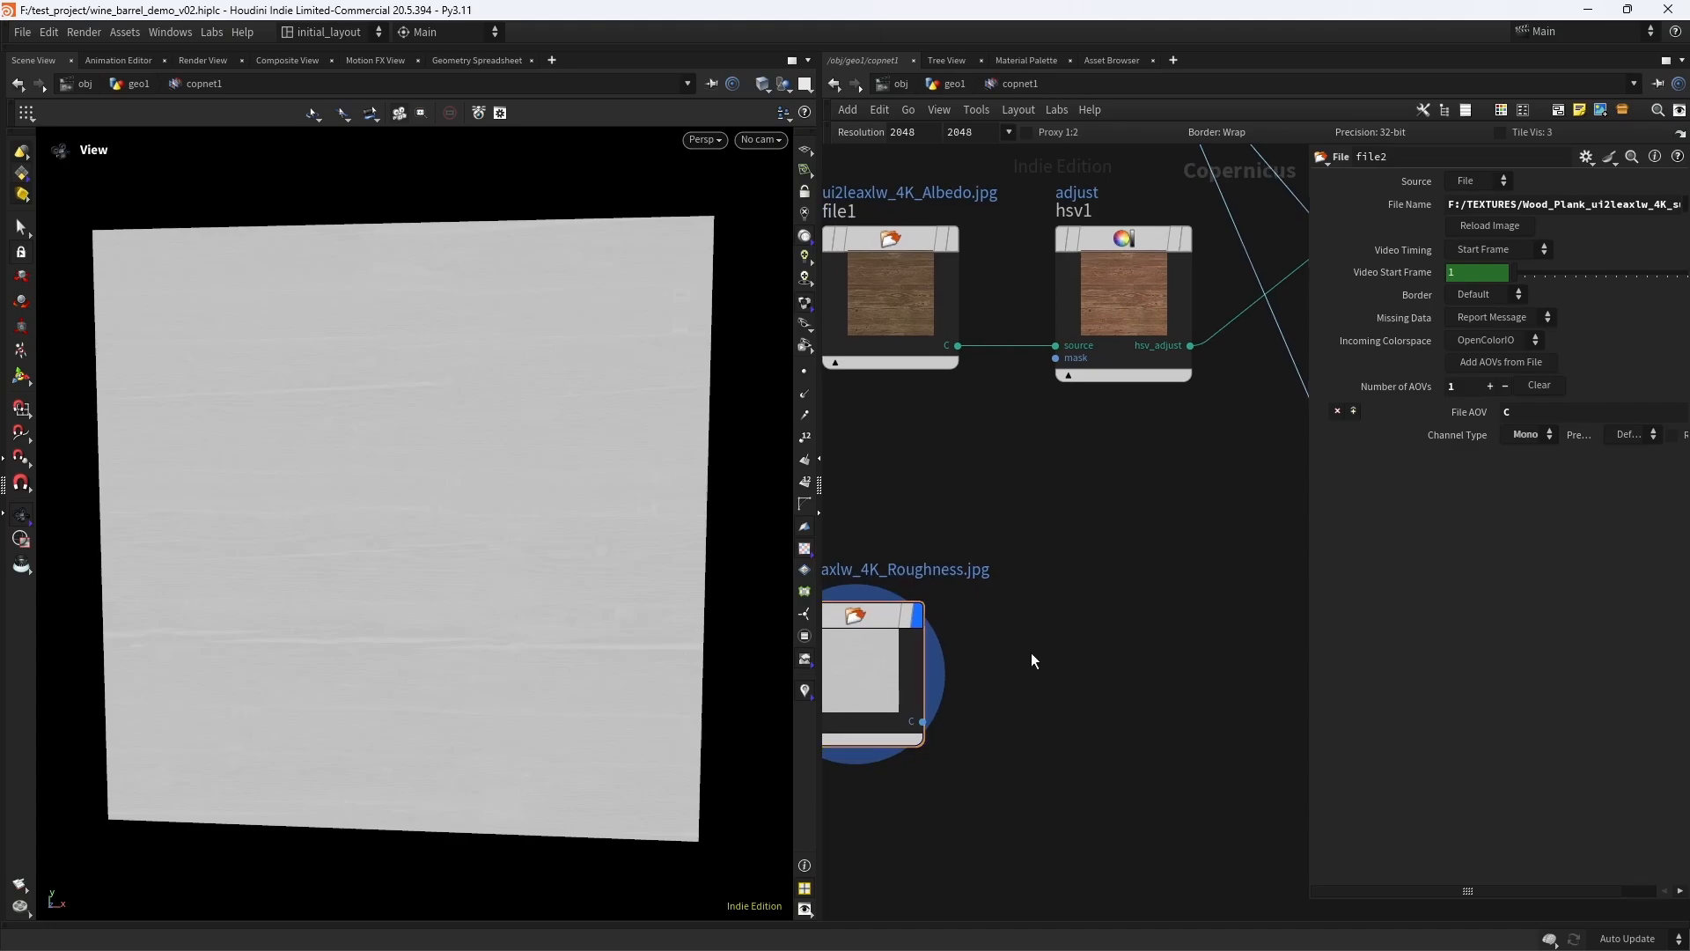
pyautogui.press('Tab')
pyautogui.write('remap')
pyautogui.press('Return')
pyautogui.click(1032, 653)
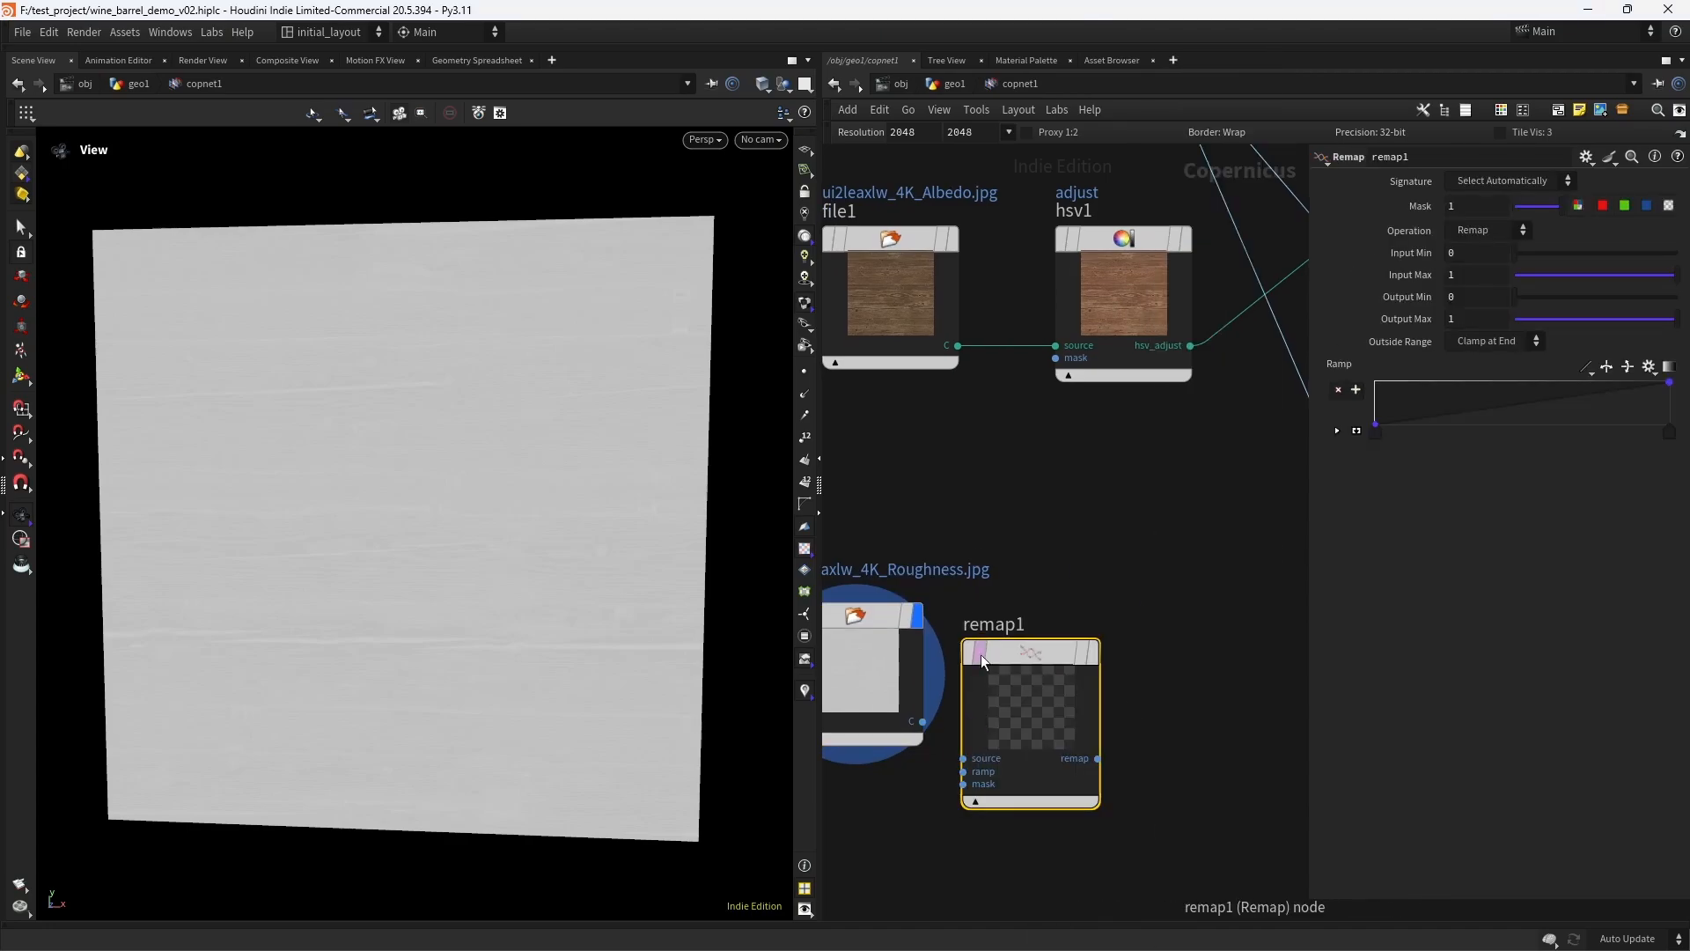
pyautogui.moveTo(979, 653); pyautogui.dragTo(1032, 632)
pyautogui.moveTo(922, 722); pyautogui.dragTo(1018, 735)
pyautogui.moveTo(1094, 634); pyautogui.dragTo(1092, 622)
pyautogui.moveTo(1091, 621)
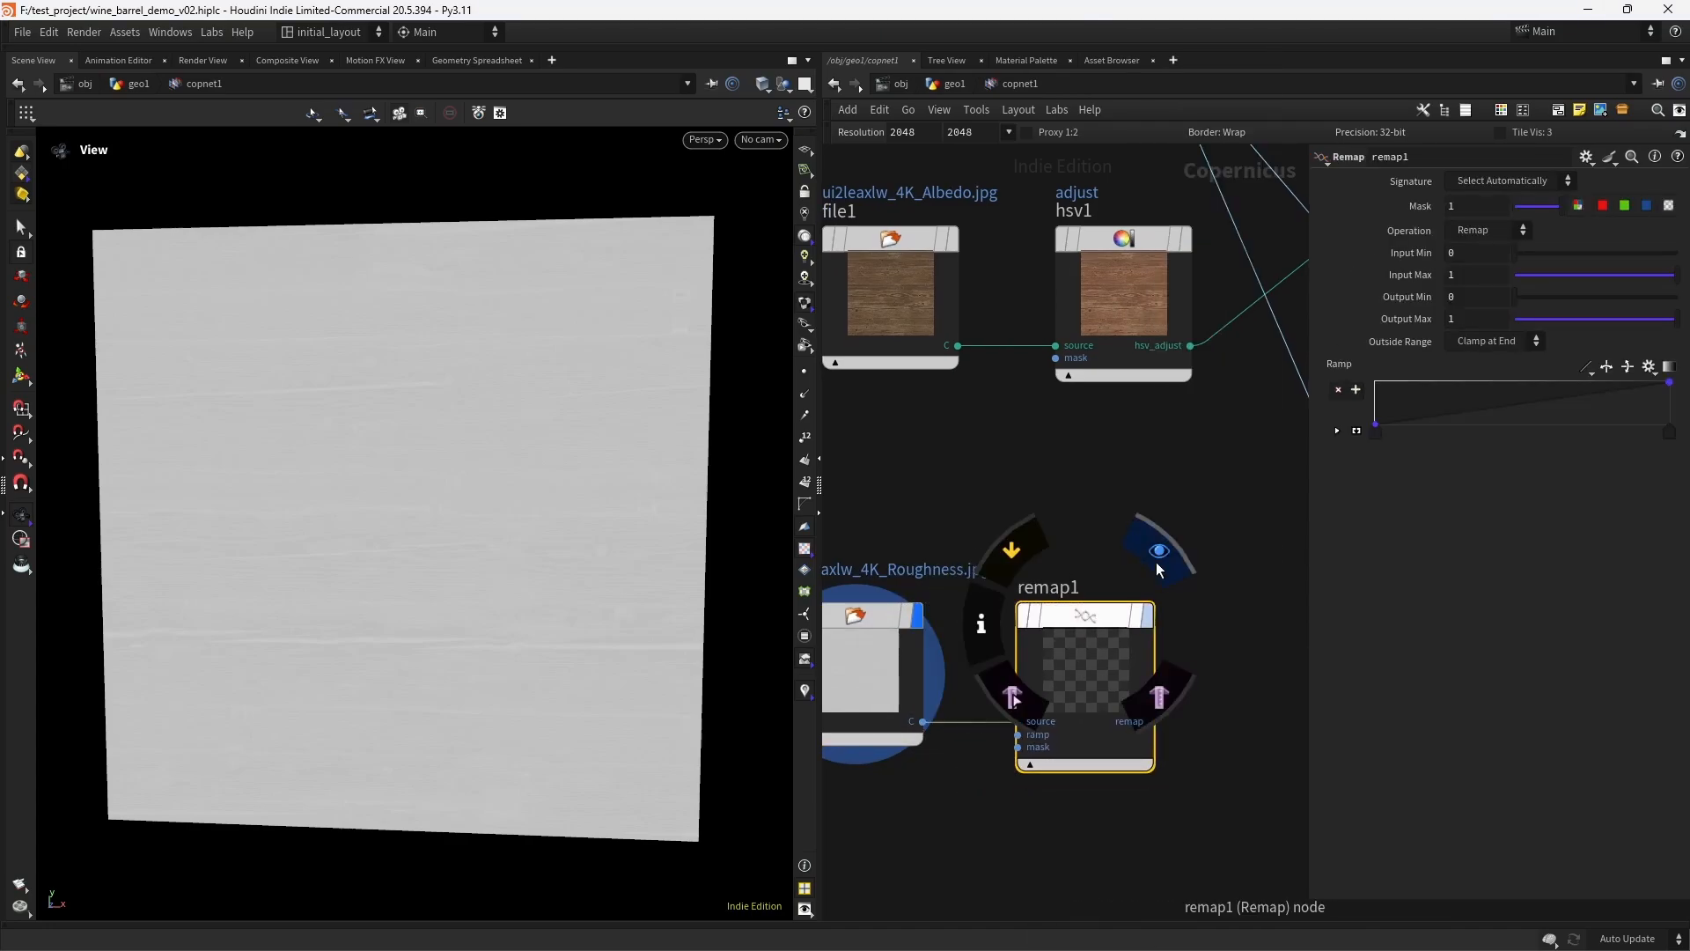
pyautogui.click(1156, 557)
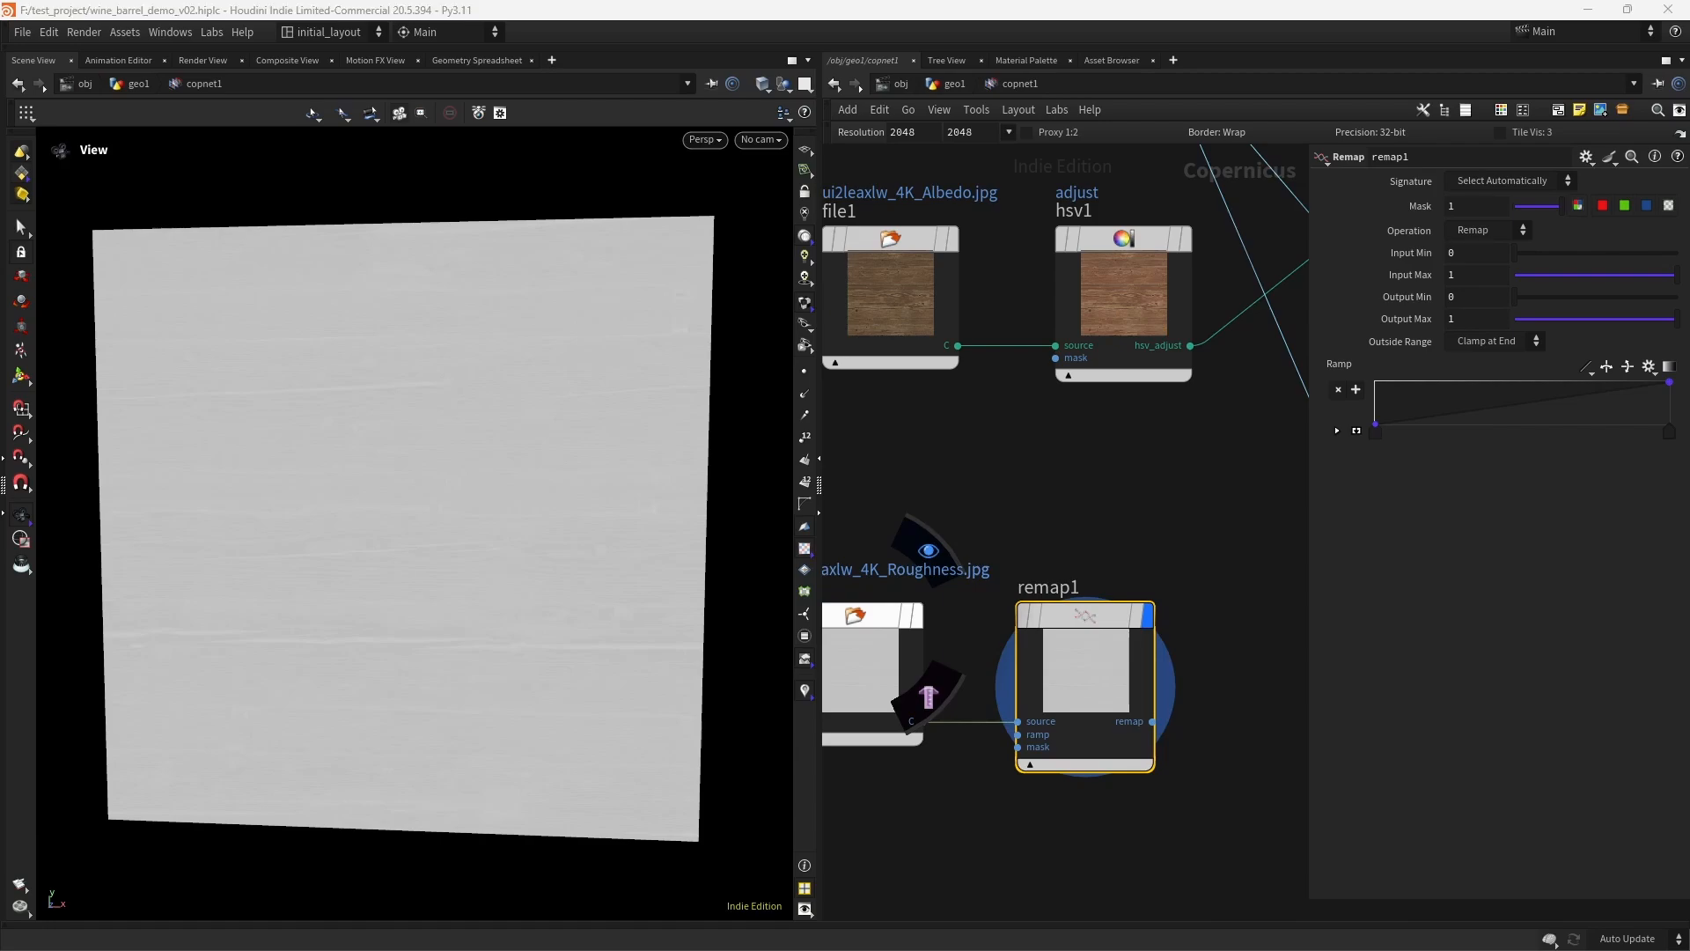
# - Set remap1's Input Min to 0.649 and Input Max to 0.876 to increase the roughness contrast
pyautogui.click(1624, 252)
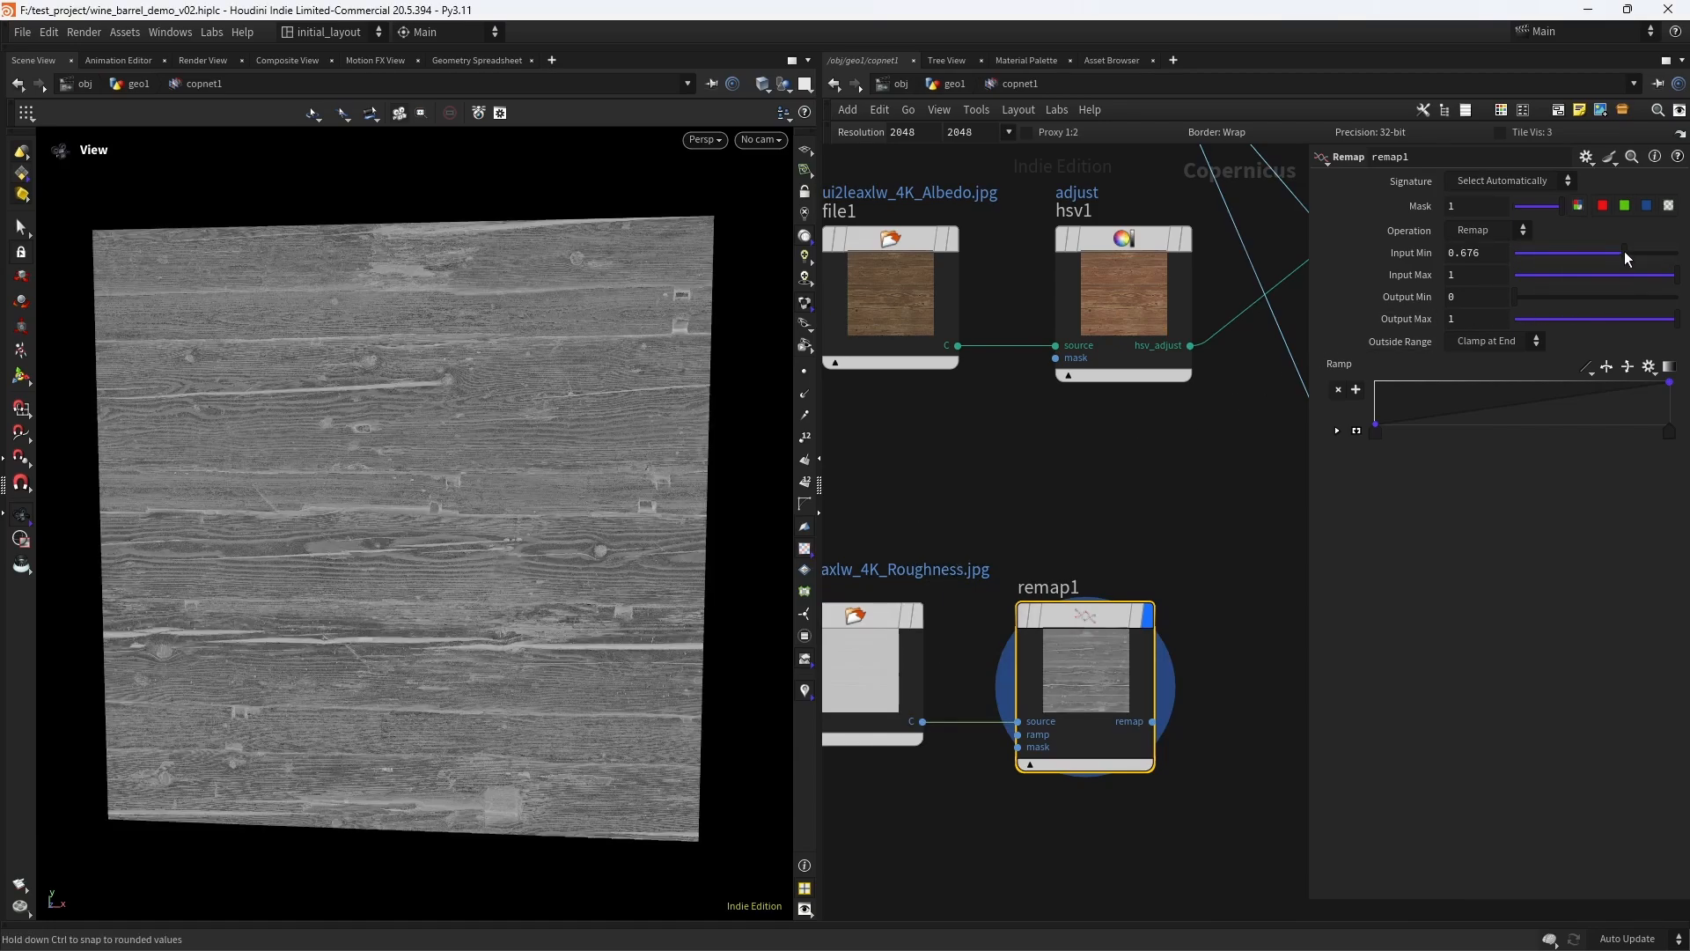
pyautogui.moveTo(1625, 251); pyautogui.dragTo(1620, 251)
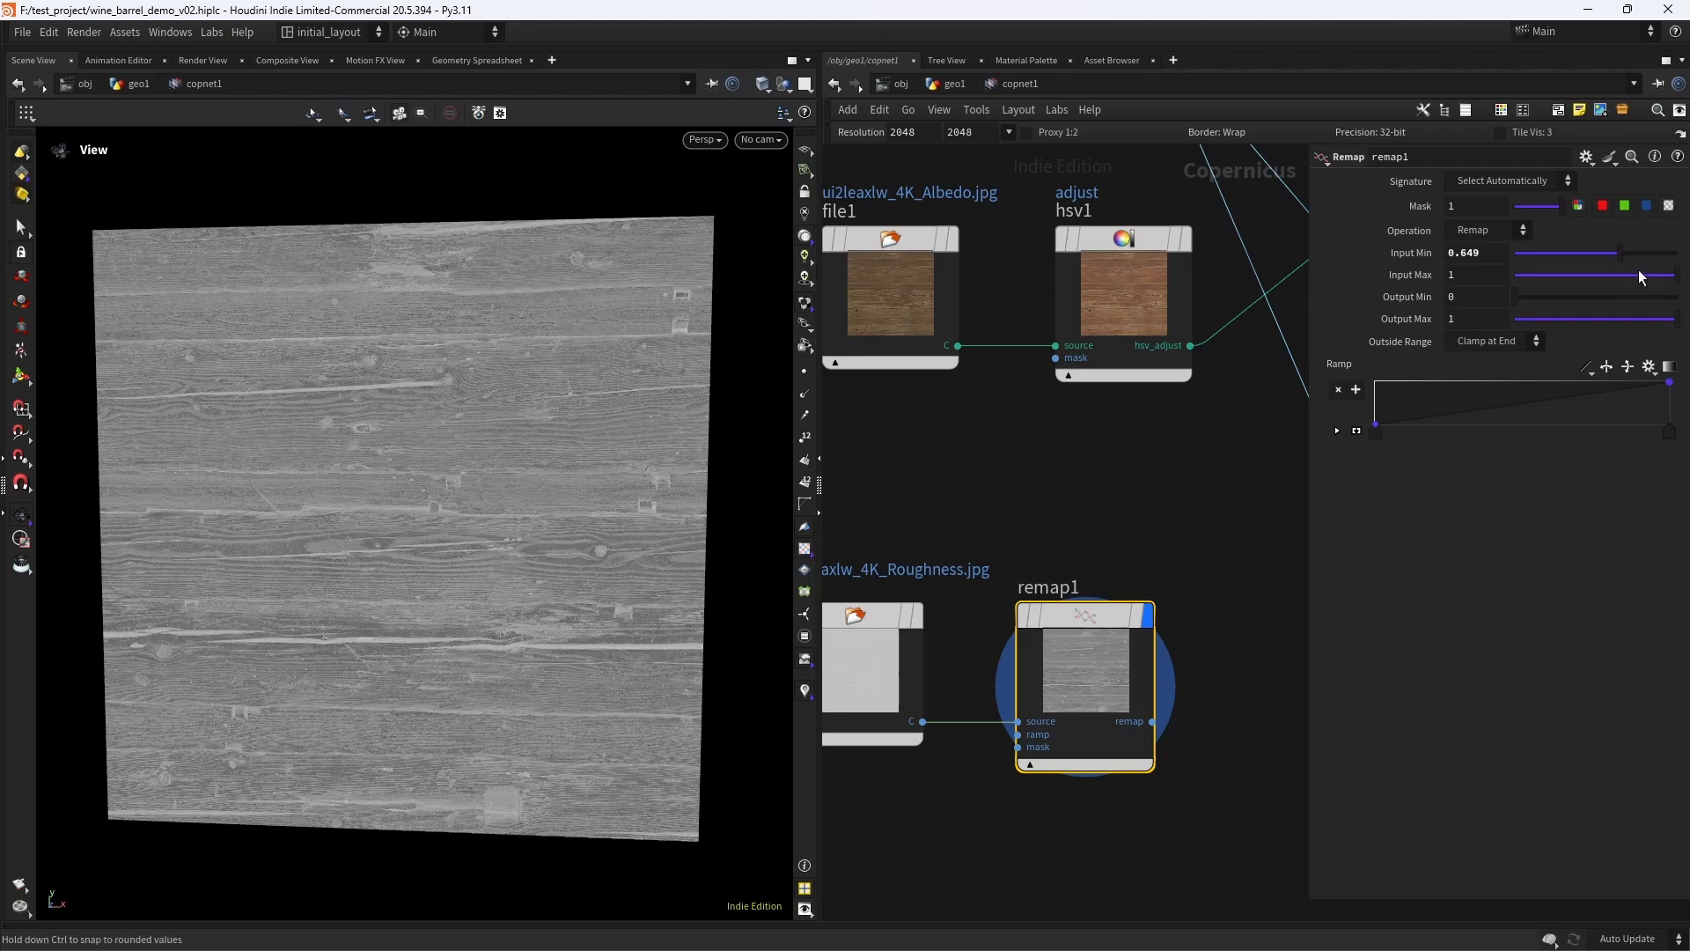
pyautogui.click(1640, 276)
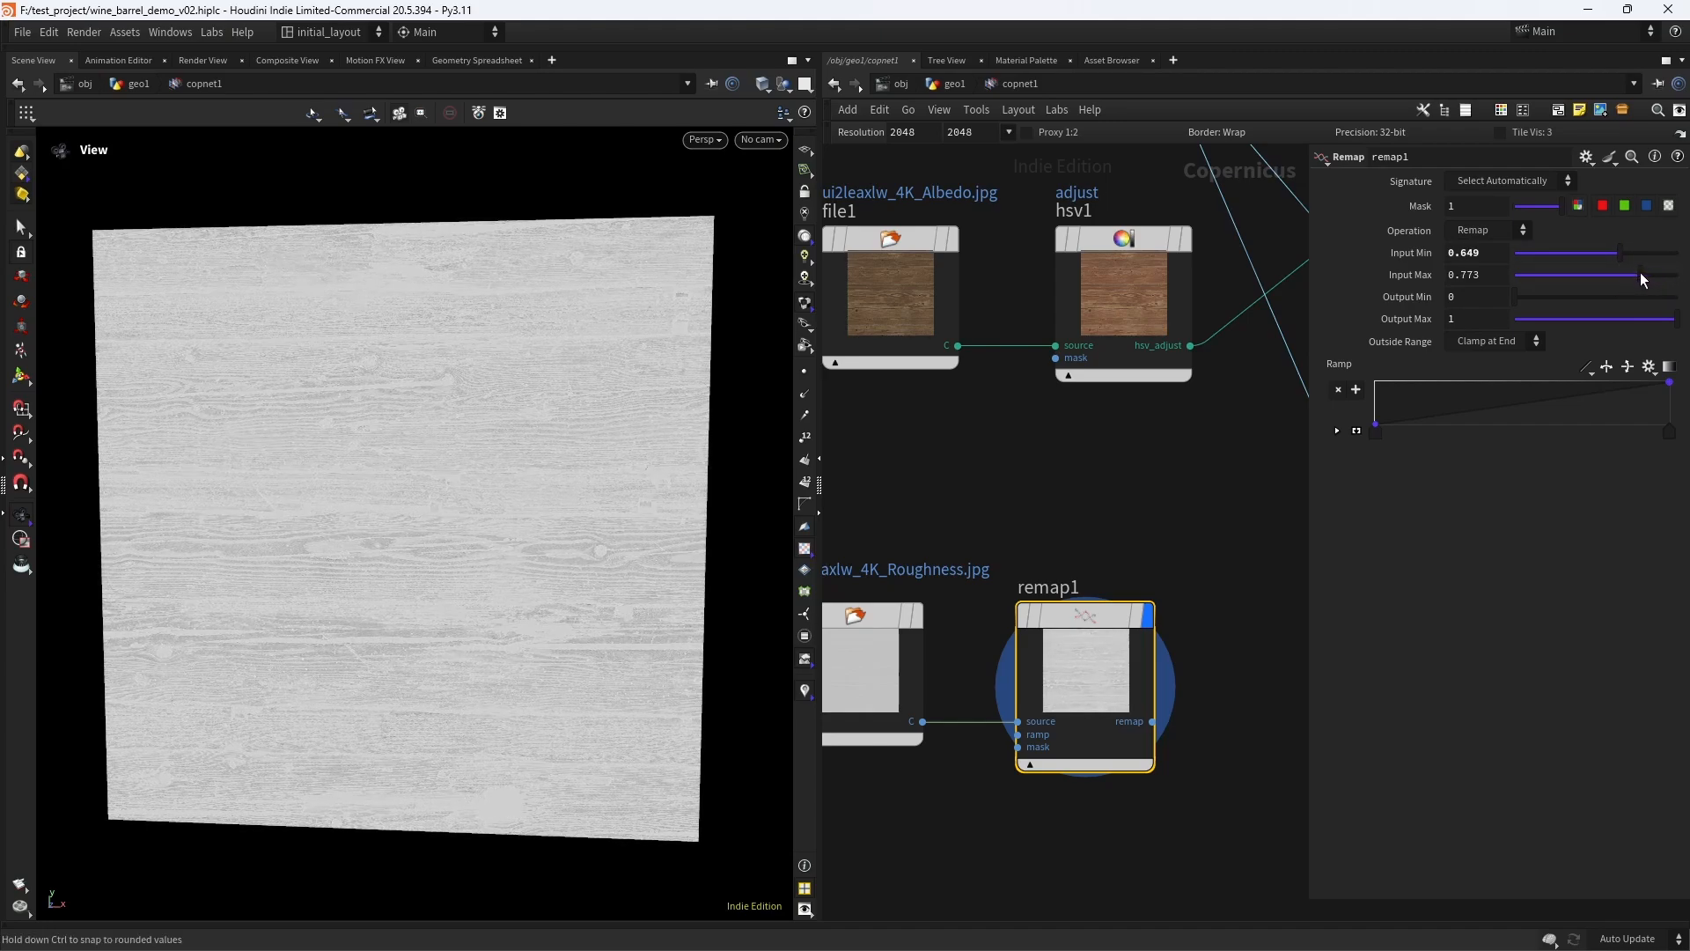
pyautogui.moveTo(1643, 280); pyautogui.dragTo(1651, 280)
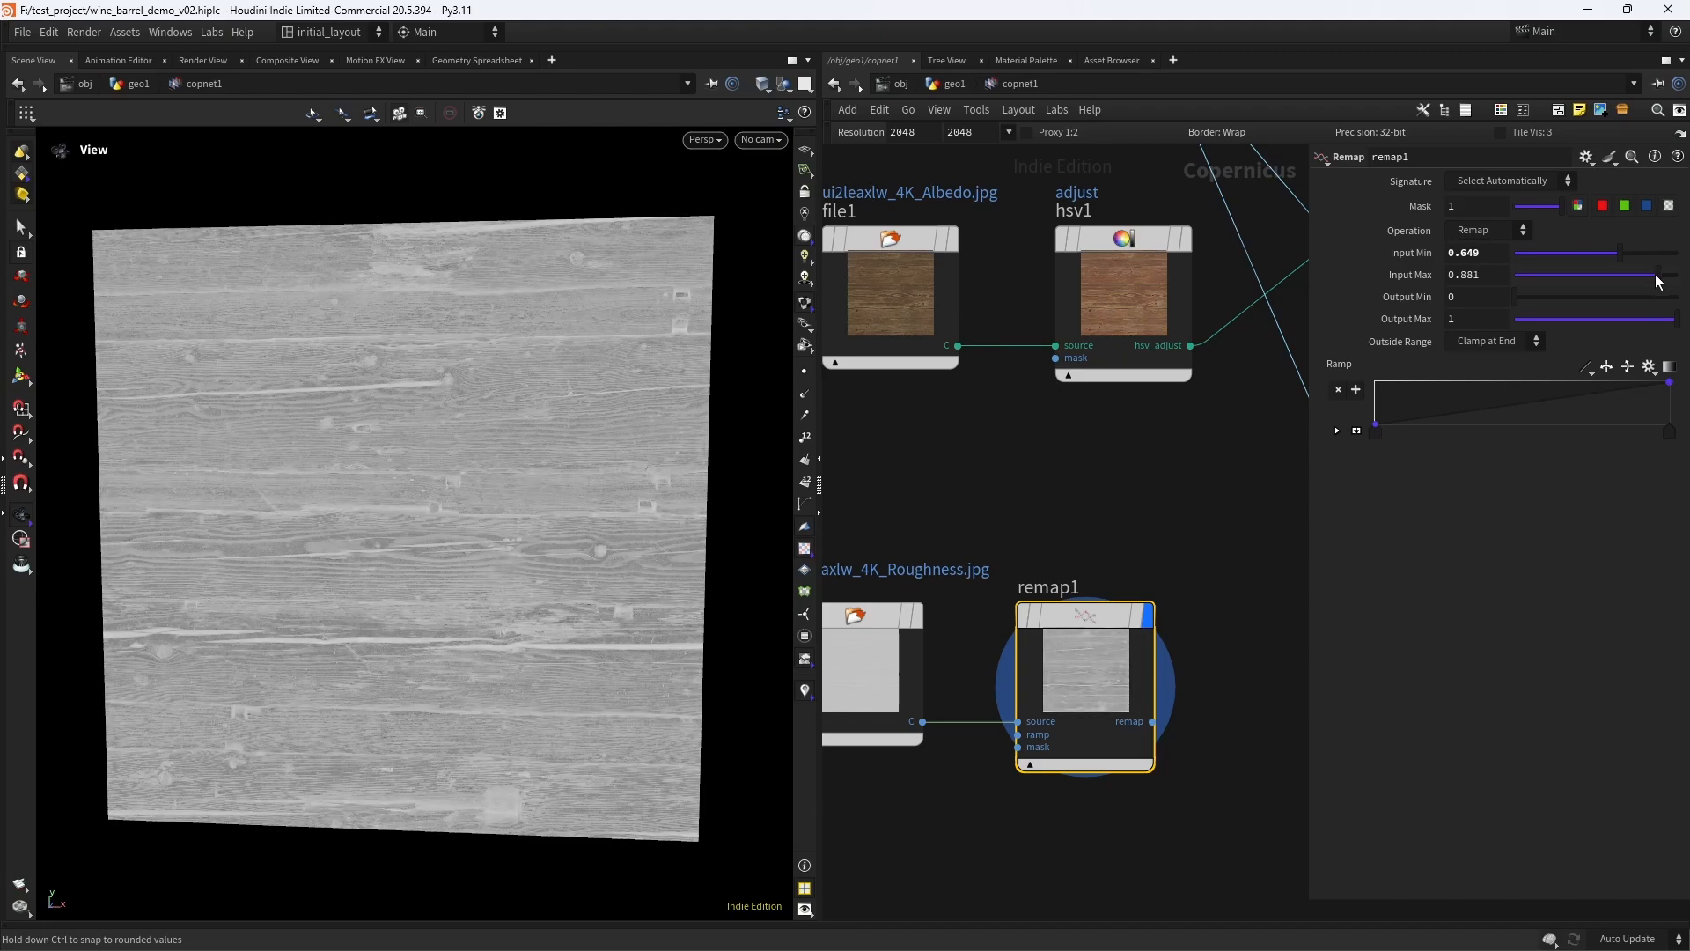
pyautogui.moveTo(1659, 281); pyautogui.dragTo(1656, 281)
# - Duplicate the texturesample node with its input connections and place the copy below randommono1
pyautogui.scroll(-5, 1160, 482)
pyautogui.moveTo(1213, 499); pyautogui.dragTo(984, 647, button='middle')
pyautogui.scroll(1, 1053, 539)
pyautogui.scroll(-1, 1013, 582)
pyautogui.scroll(2, 1011, 550)
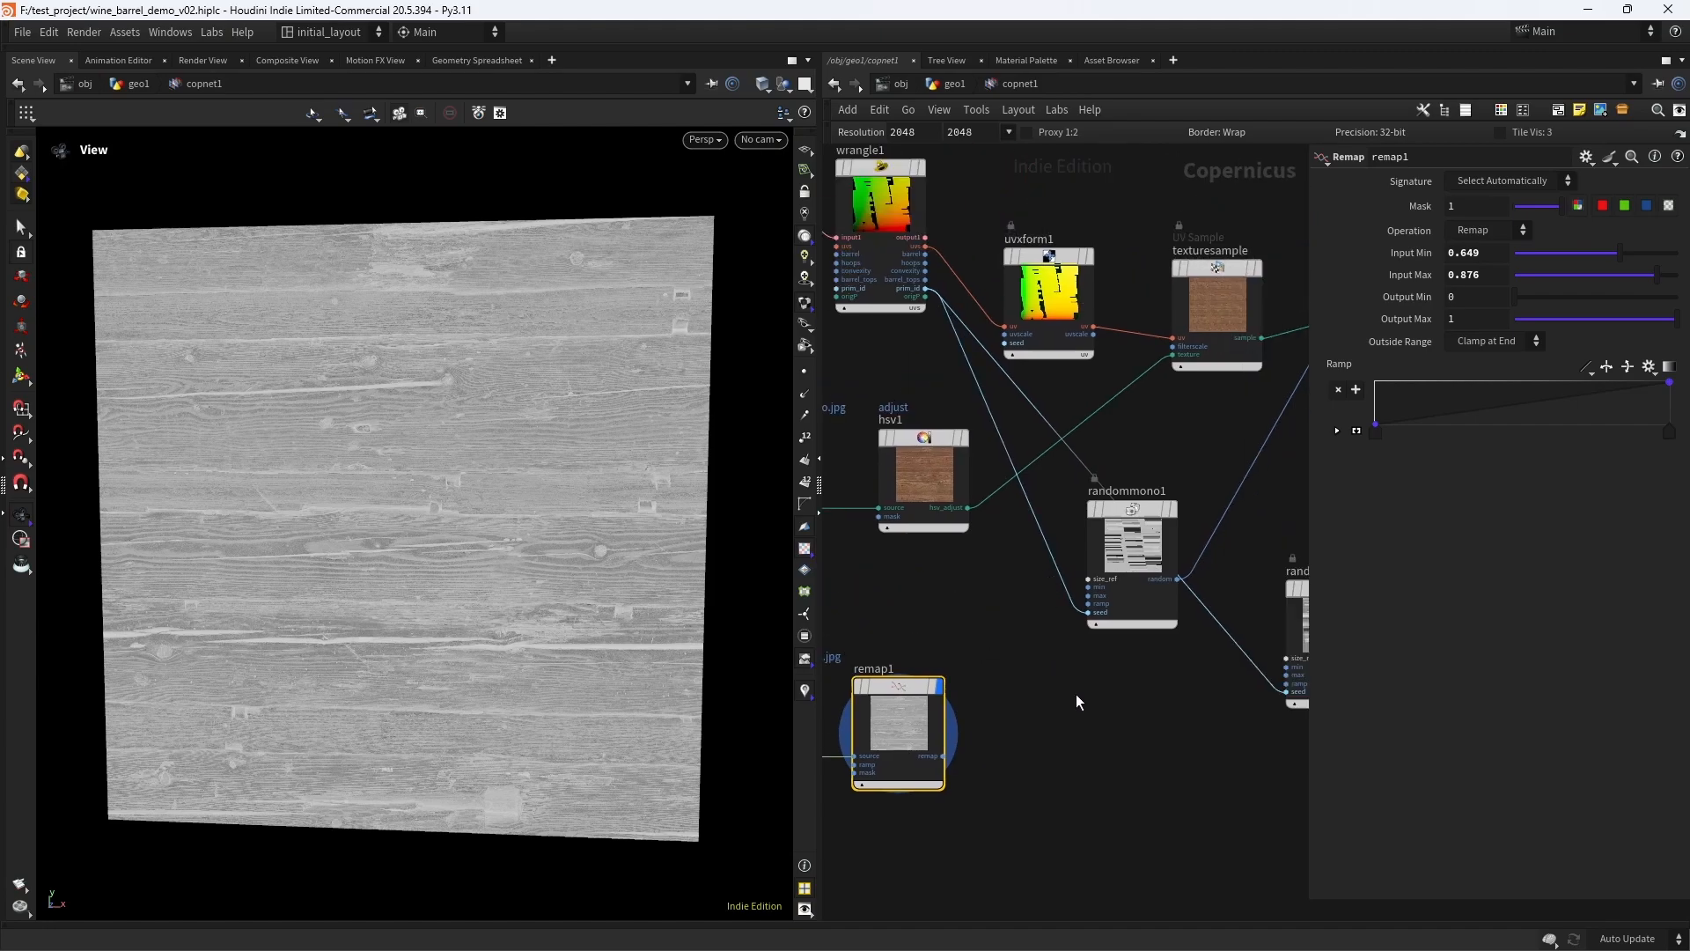
pyautogui.moveTo(1144, 685); pyautogui.dragTo(1066, 632, button='middle')
pyautogui.scroll(-2, 1091, 630)
pyautogui.keyDown('alt'); pyautogui.moveTo(1140, 364); pyautogui.dragTo(1118, 671); pyautogui.keyUp('alt')
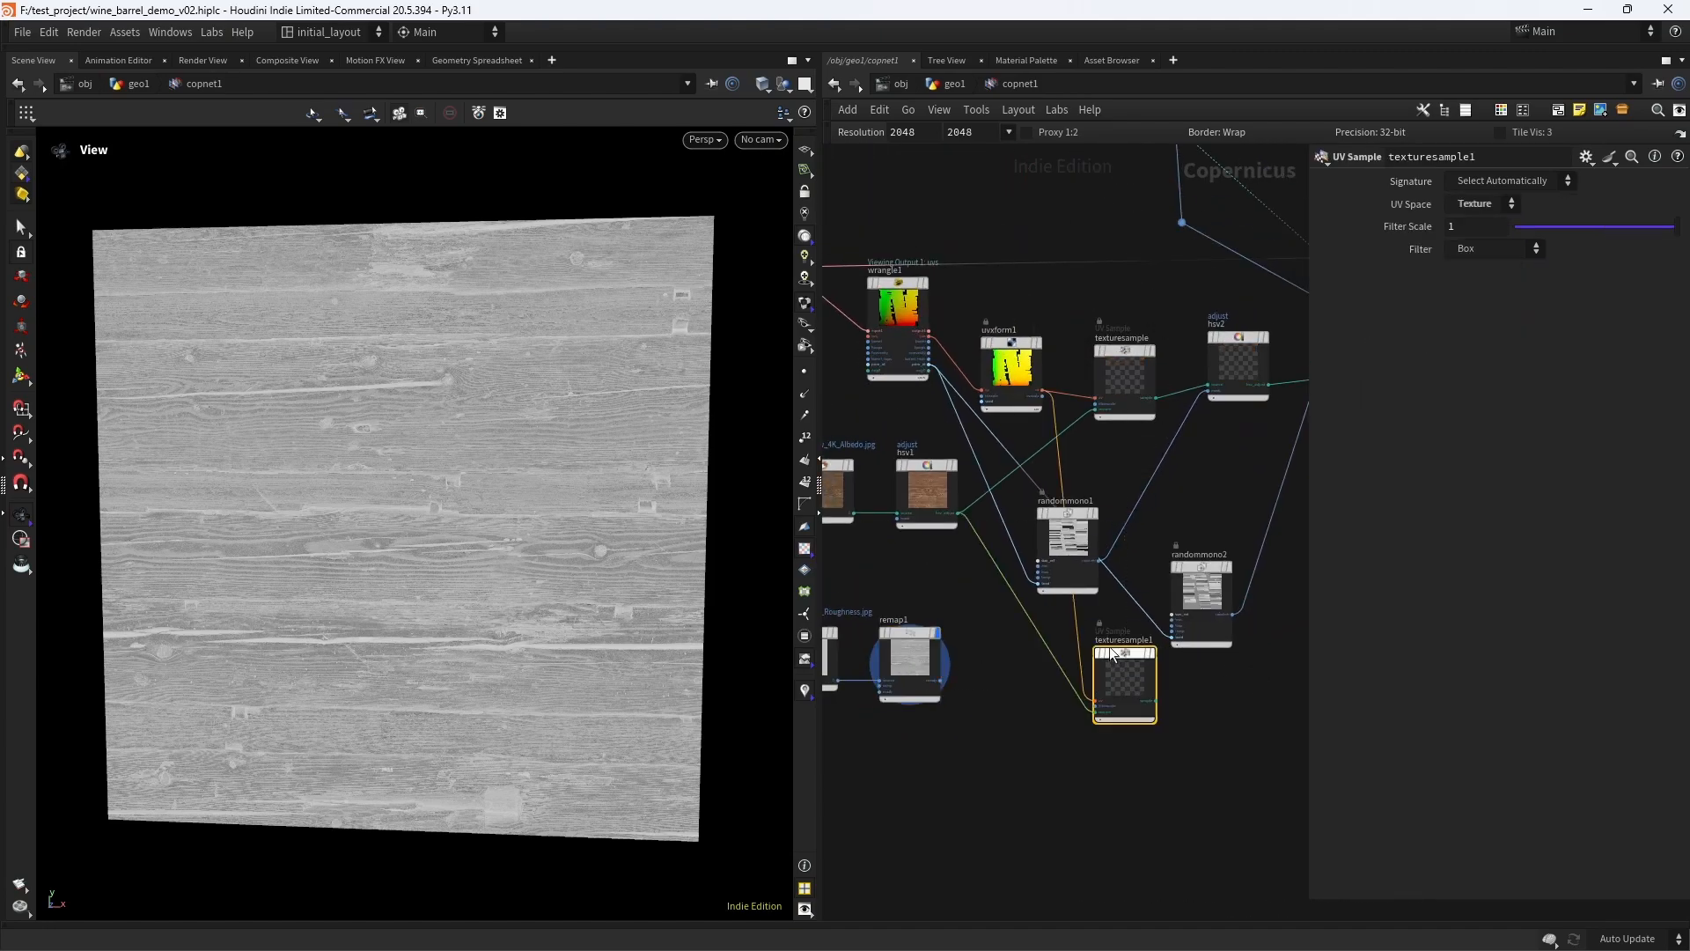
pyautogui.scroll(1, 1001, 658)
pyautogui.scroll(1, 1001, 659)
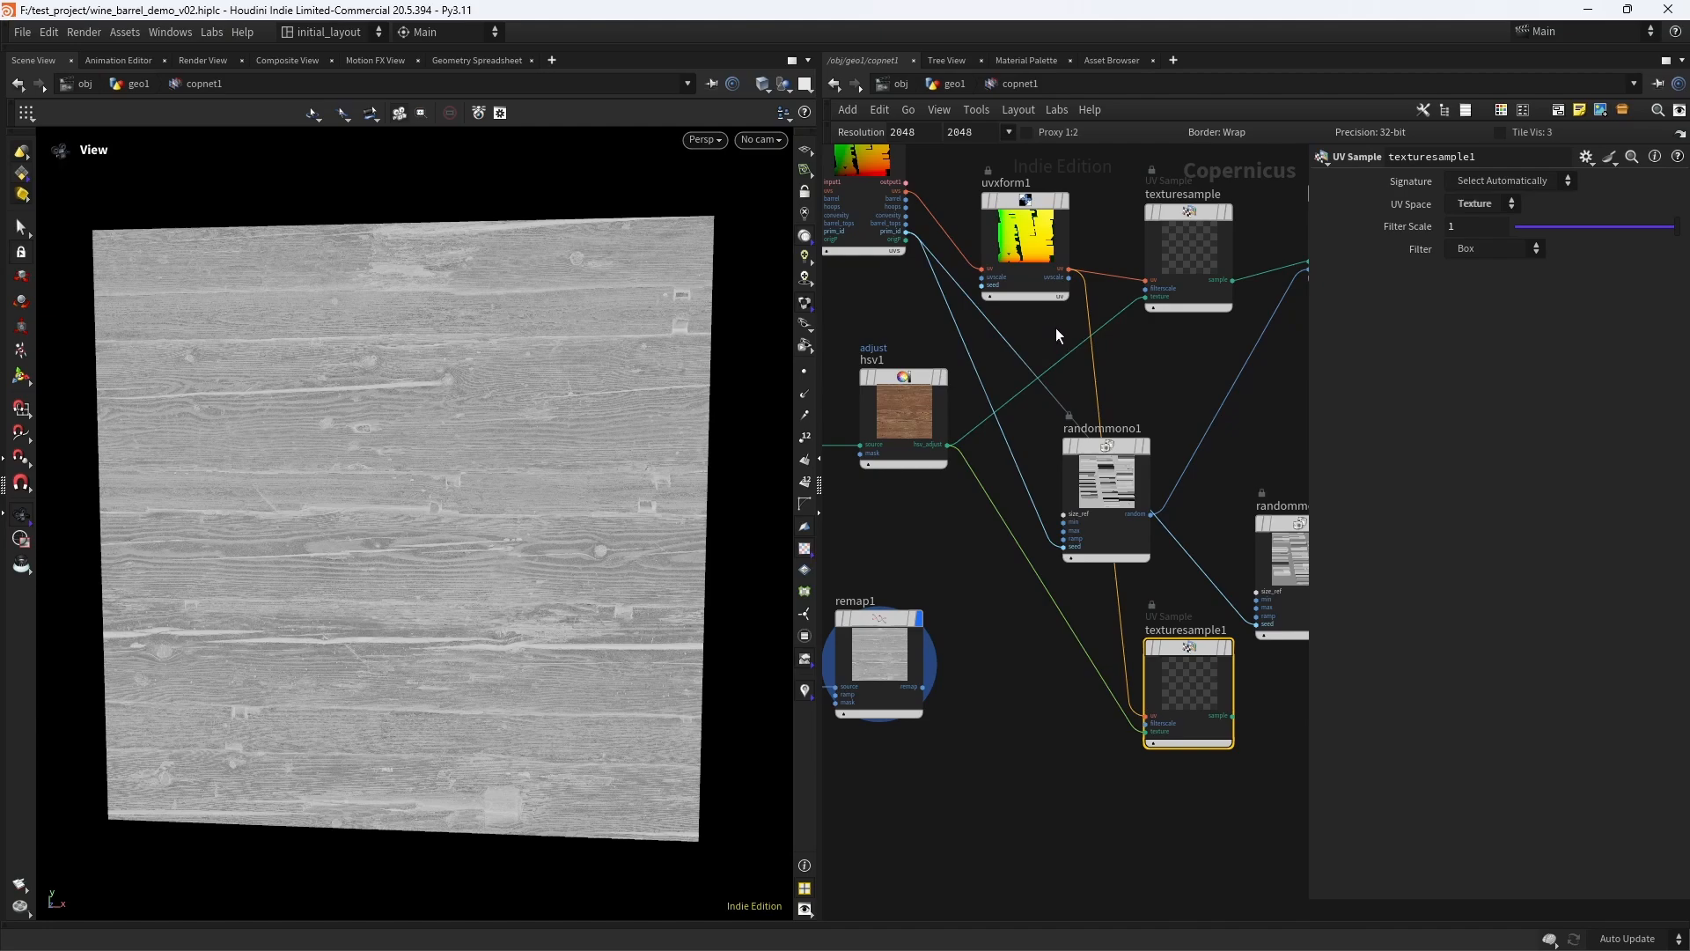
# - Connect remap1's output to texturesample1's texture input and display texturesample1
pyautogui.click(1016, 227)
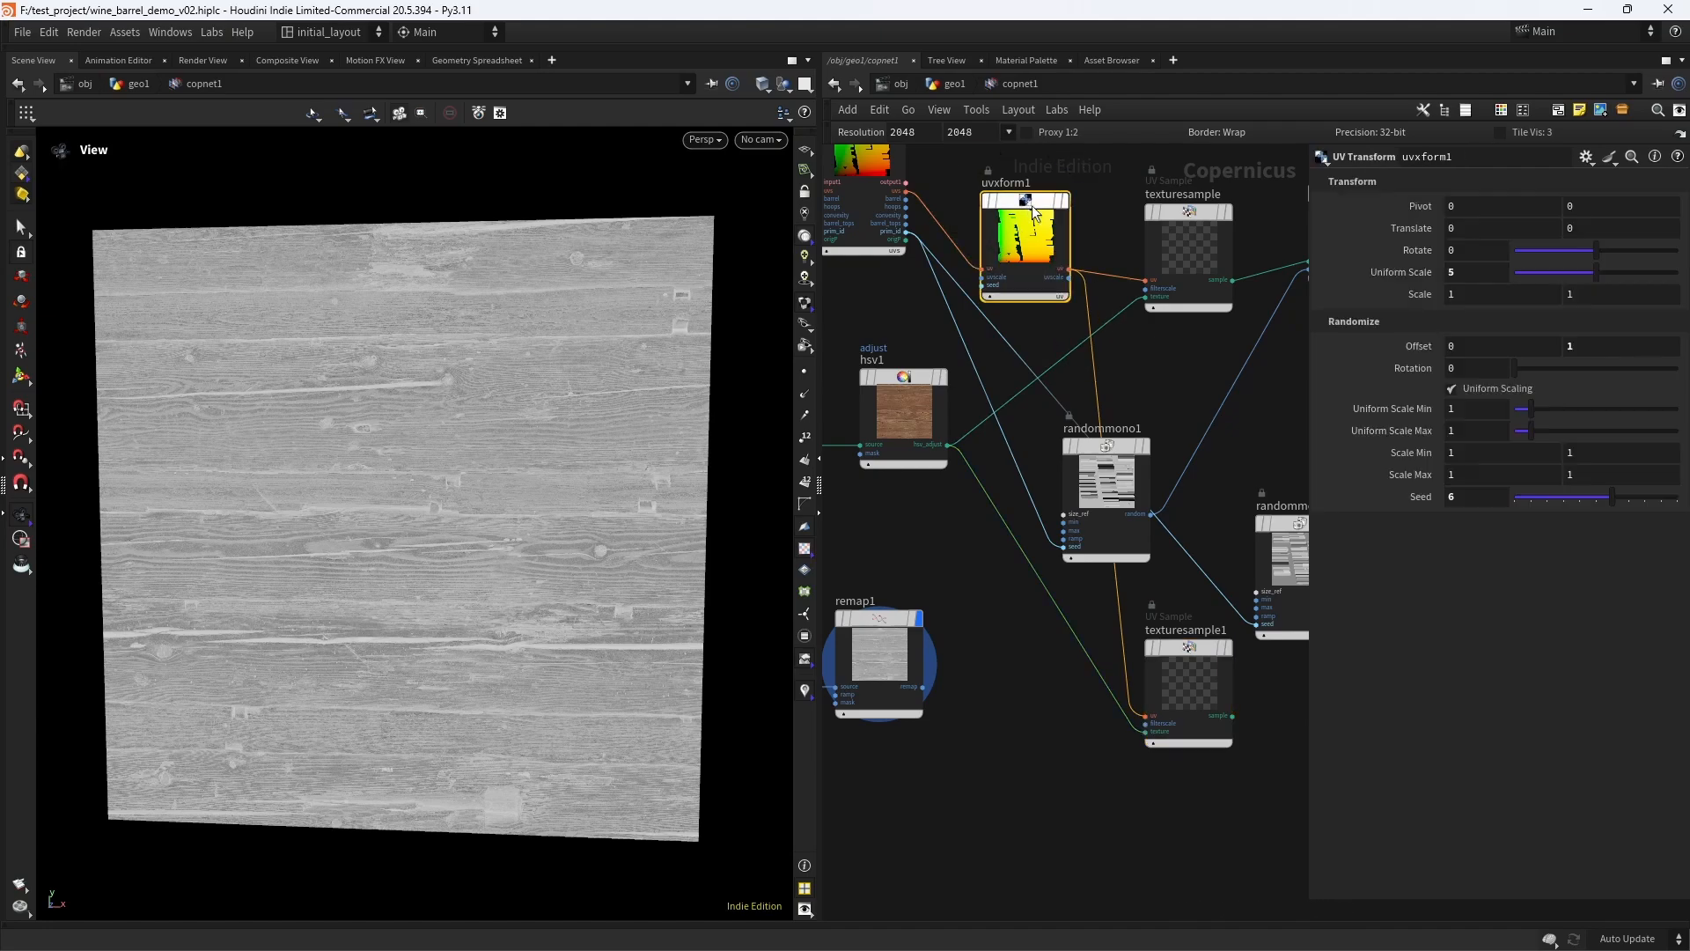
pyautogui.moveTo(1021, 695); pyautogui.dragTo(1025, 646, button='middle')
pyautogui.scroll(2, 1048, 631)
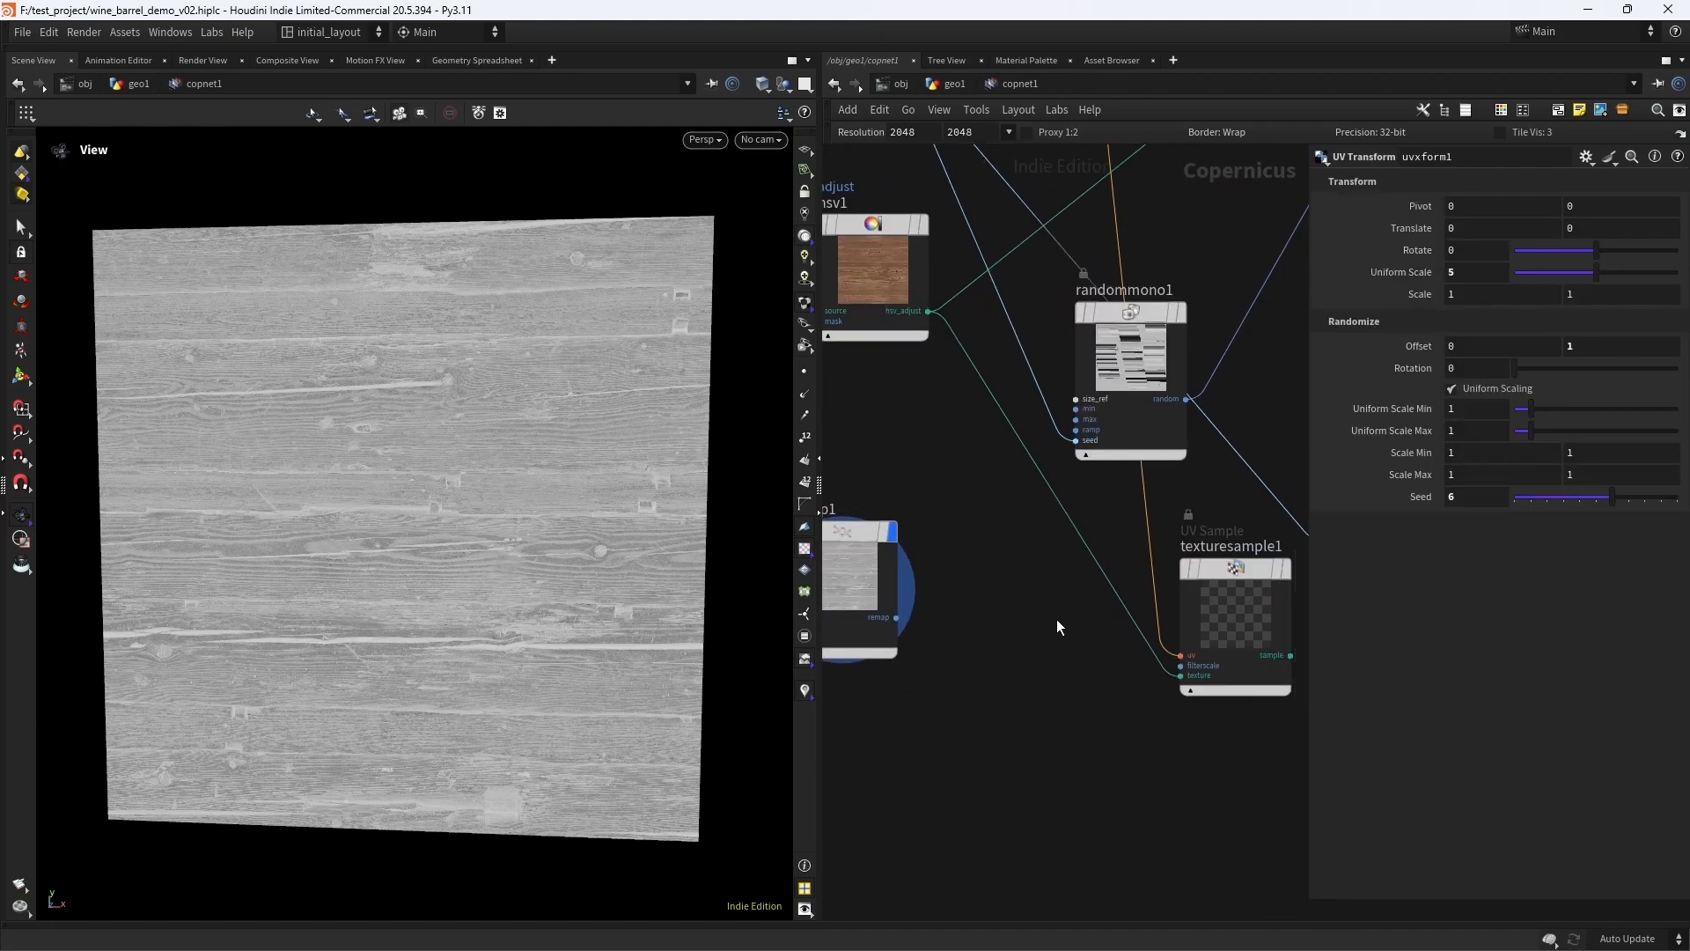
pyautogui.click(896, 617)
pyautogui.click(1181, 675)
pyautogui.moveTo(1280, 589); pyautogui.dragTo(1051, 585, button='middle')
pyautogui.click(1055, 564)
pyautogui.scroll(2, 564, 563)
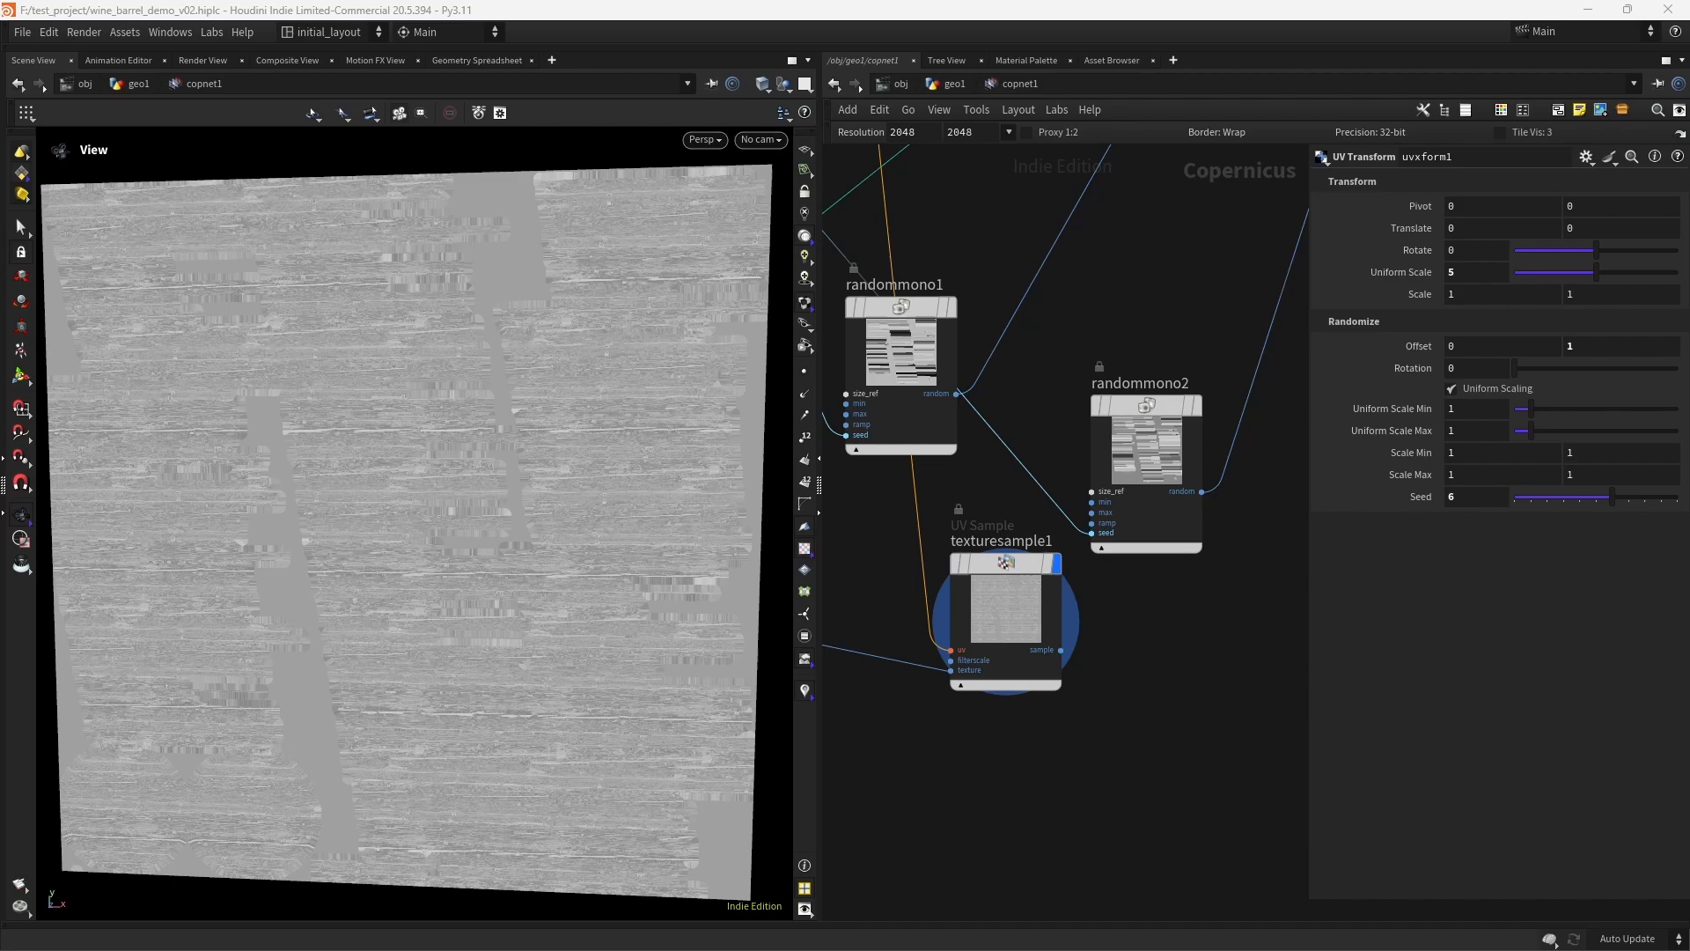
# - Move file2, remap1 and texturesample1 together further below the base color nodes
pyautogui.scroll(-5, 1154, 616)
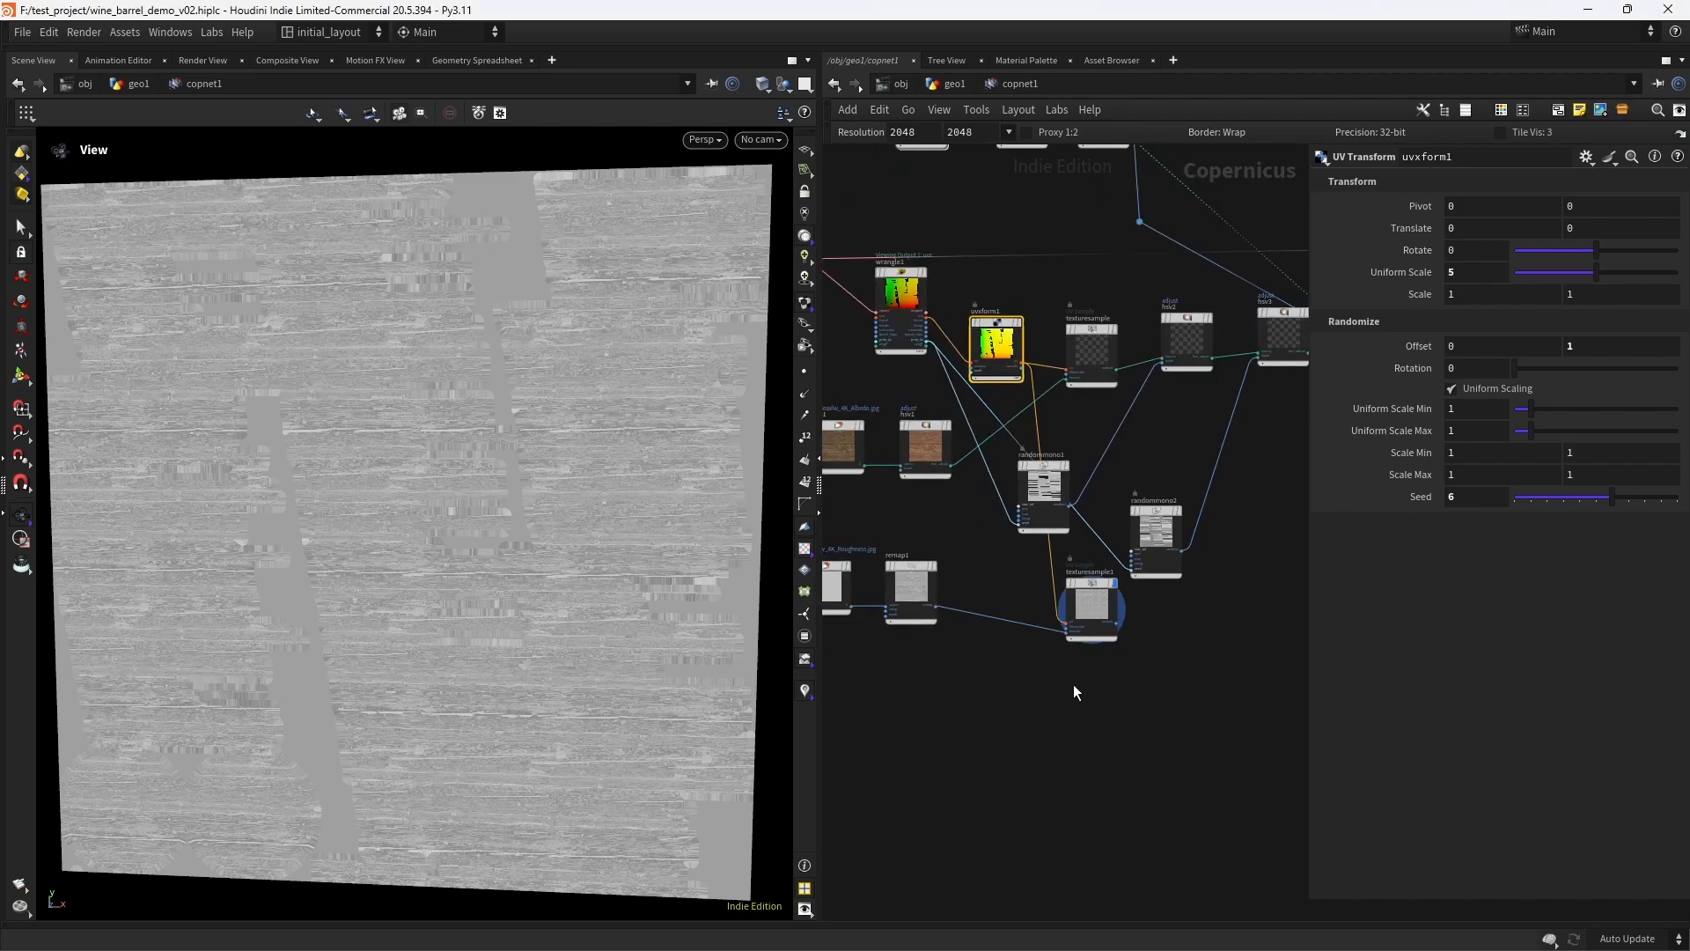
pyautogui.moveTo(1074, 684); pyautogui.dragTo(1206, 641, button='middle')
pyautogui.moveTo(1242, 662); pyautogui.dragTo(911, 525)
pyautogui.moveTo(1223, 560); pyautogui.dragTo(1211, 652)
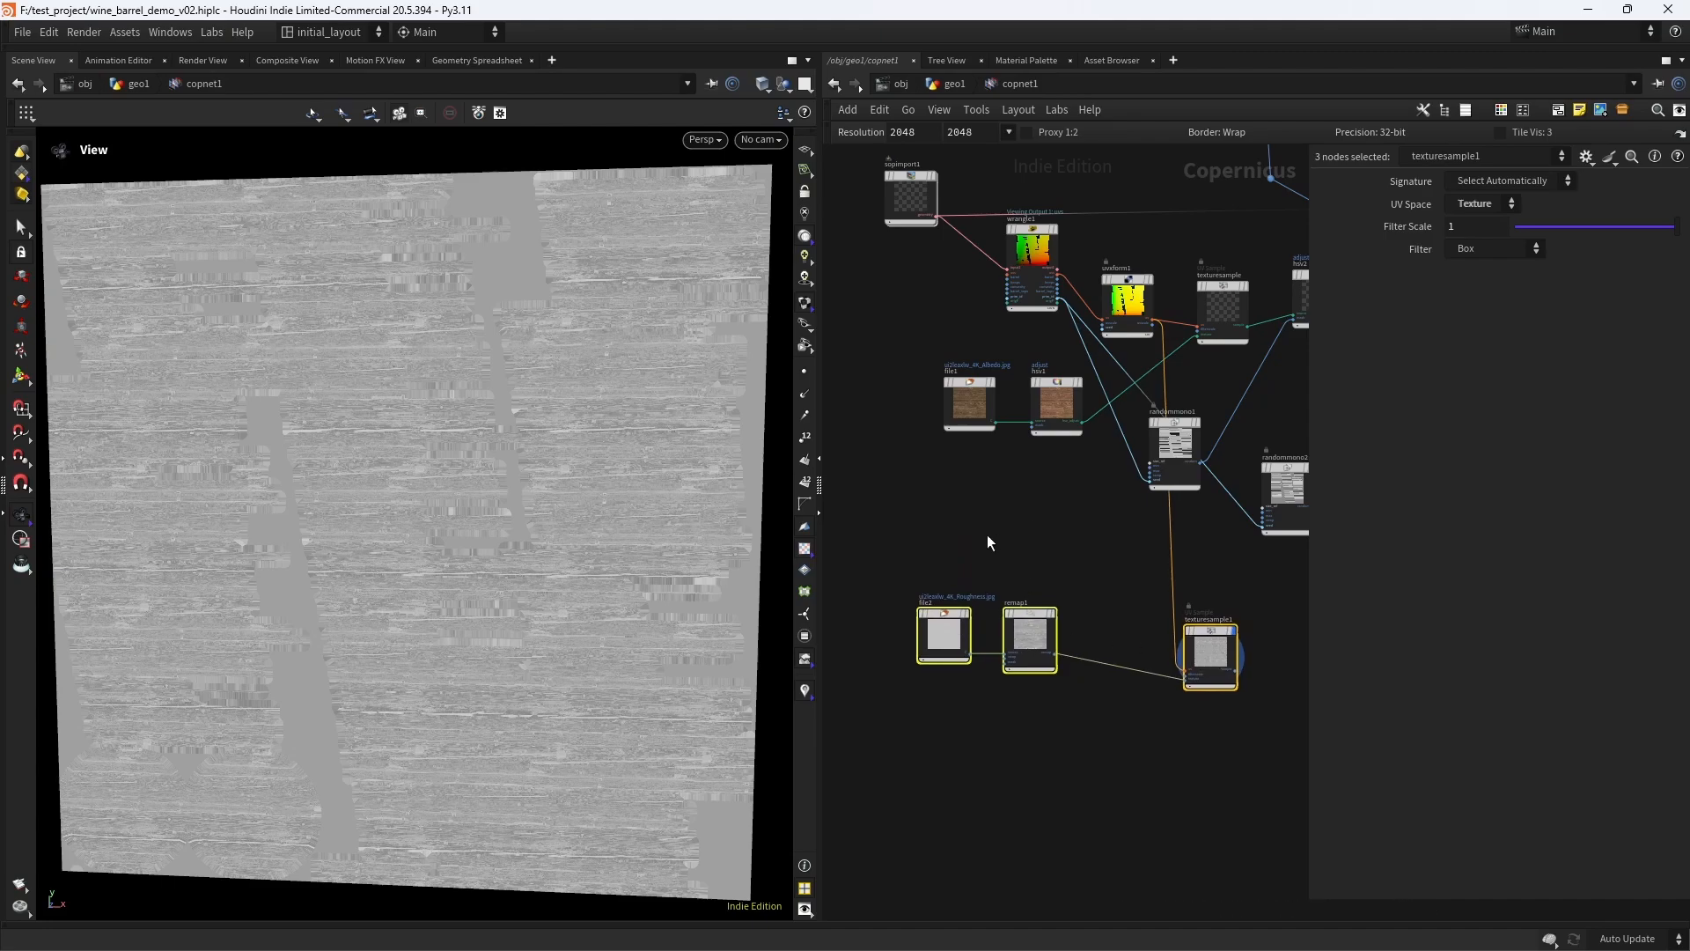
# - Connect texturesample1's output to the roughness input of previewmaterial1
pyautogui.moveTo(854, 519); pyautogui.dragTo(1038, 668)
pyautogui.moveTo(1281, 697); pyautogui.dragTo(1065, 694, button='middle')
pyautogui.scroll(3, 1126, 665)
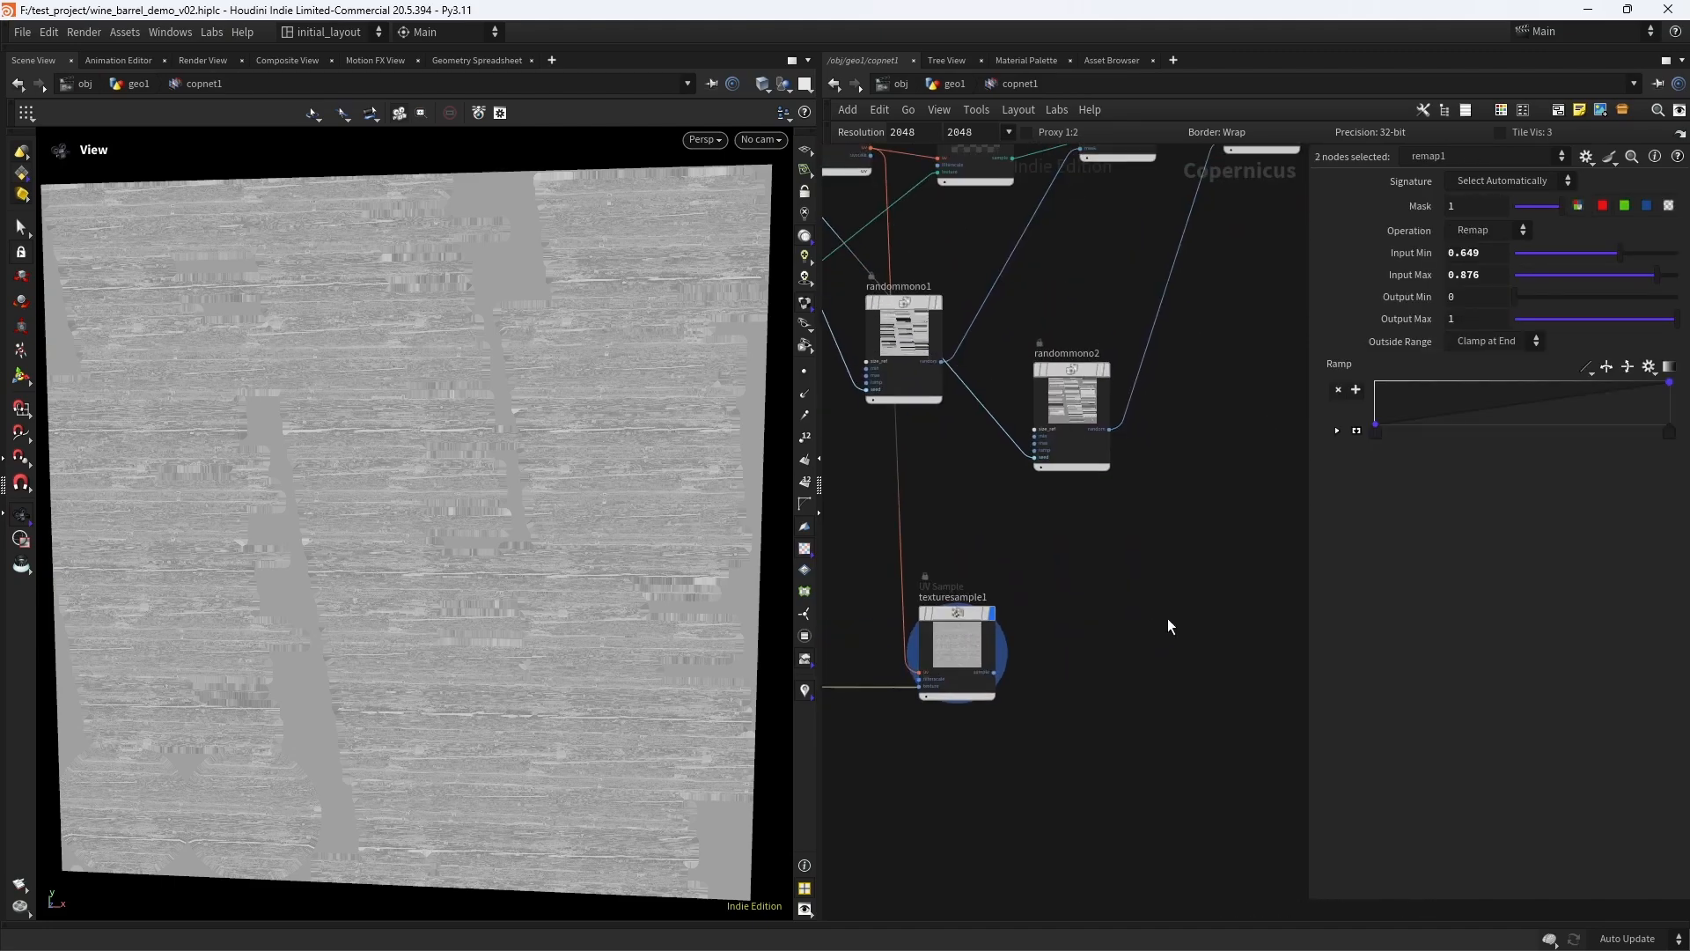
pyautogui.moveTo(1167, 618); pyautogui.dragTo(1021, 644, button='middle')
pyautogui.scroll(-5, 1158, 590)
pyautogui.click(1021, 649)
pyautogui.click(997, 649)
pyautogui.scroll(-2, 1184, 539)
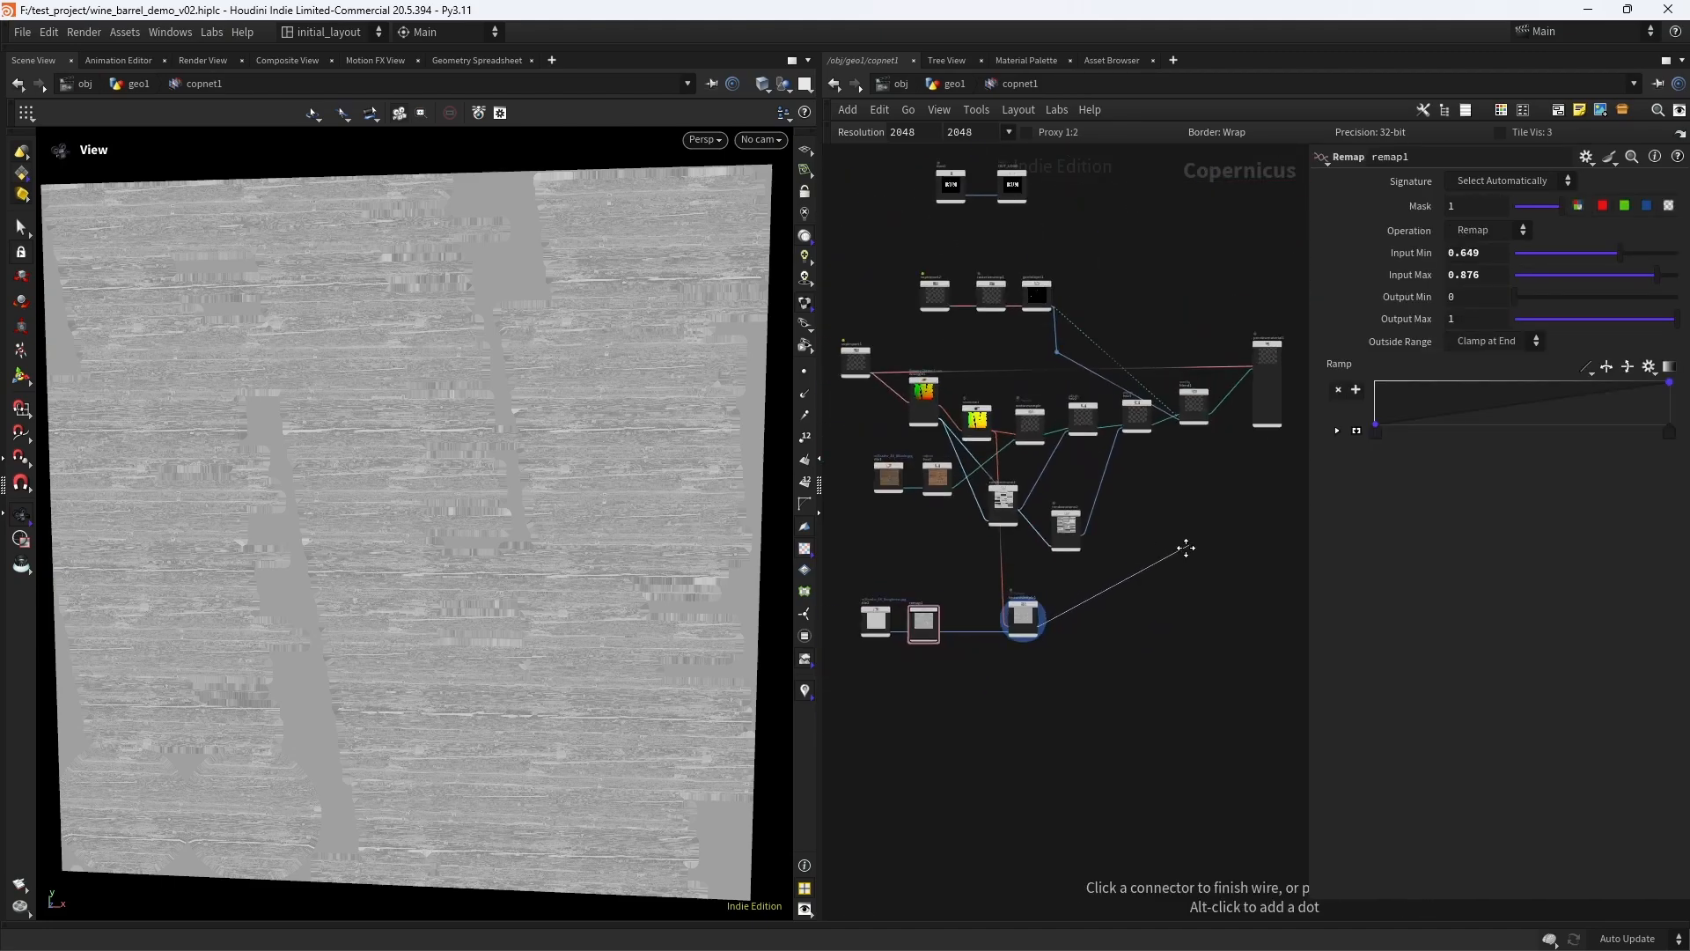
pyautogui.moveTo(1237, 467); pyautogui.dragTo(954, 616, button='middle')
pyautogui.scroll(5, 954, 618)
pyautogui.moveTo(932, 529); pyautogui.dragTo(926, 688, button='middle')
pyautogui.scroll(5, 930, 653)
pyautogui.click(1015, 519)
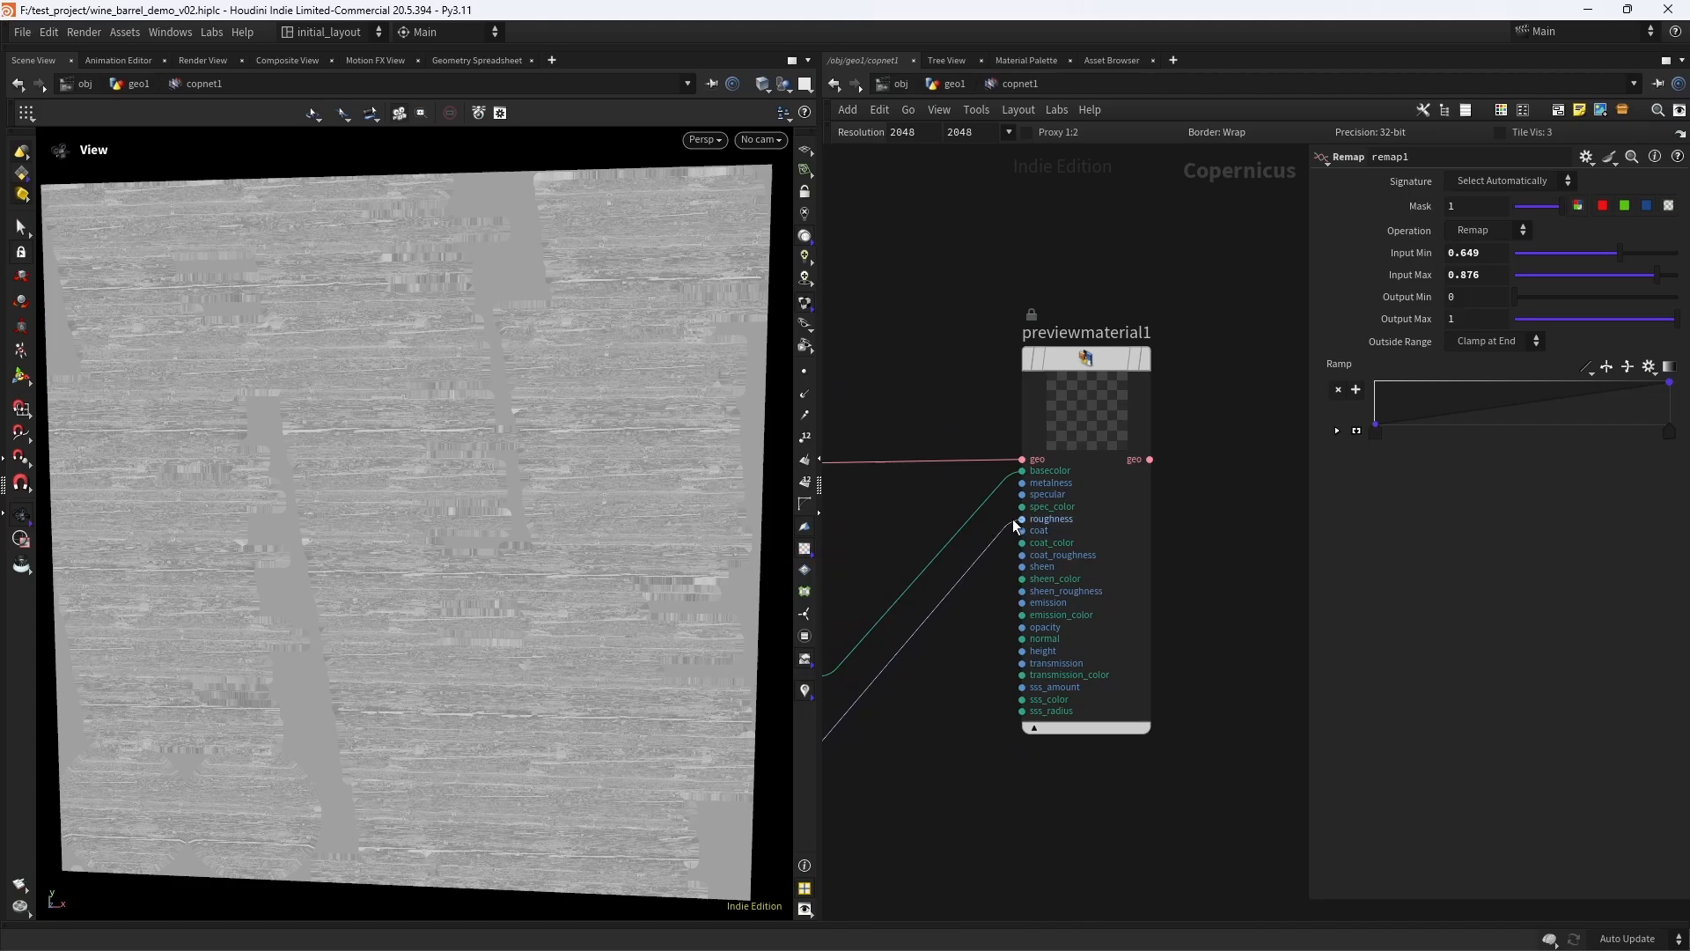
# - Display previewmaterial1, turn the barrel slightly to check the roughness, and save the scene
pyautogui.click(1178, 317)
pyautogui.moveTo(613, 459); pyautogui.dragTo(585, 490)
pyautogui.hotkey('ctrl', 's')
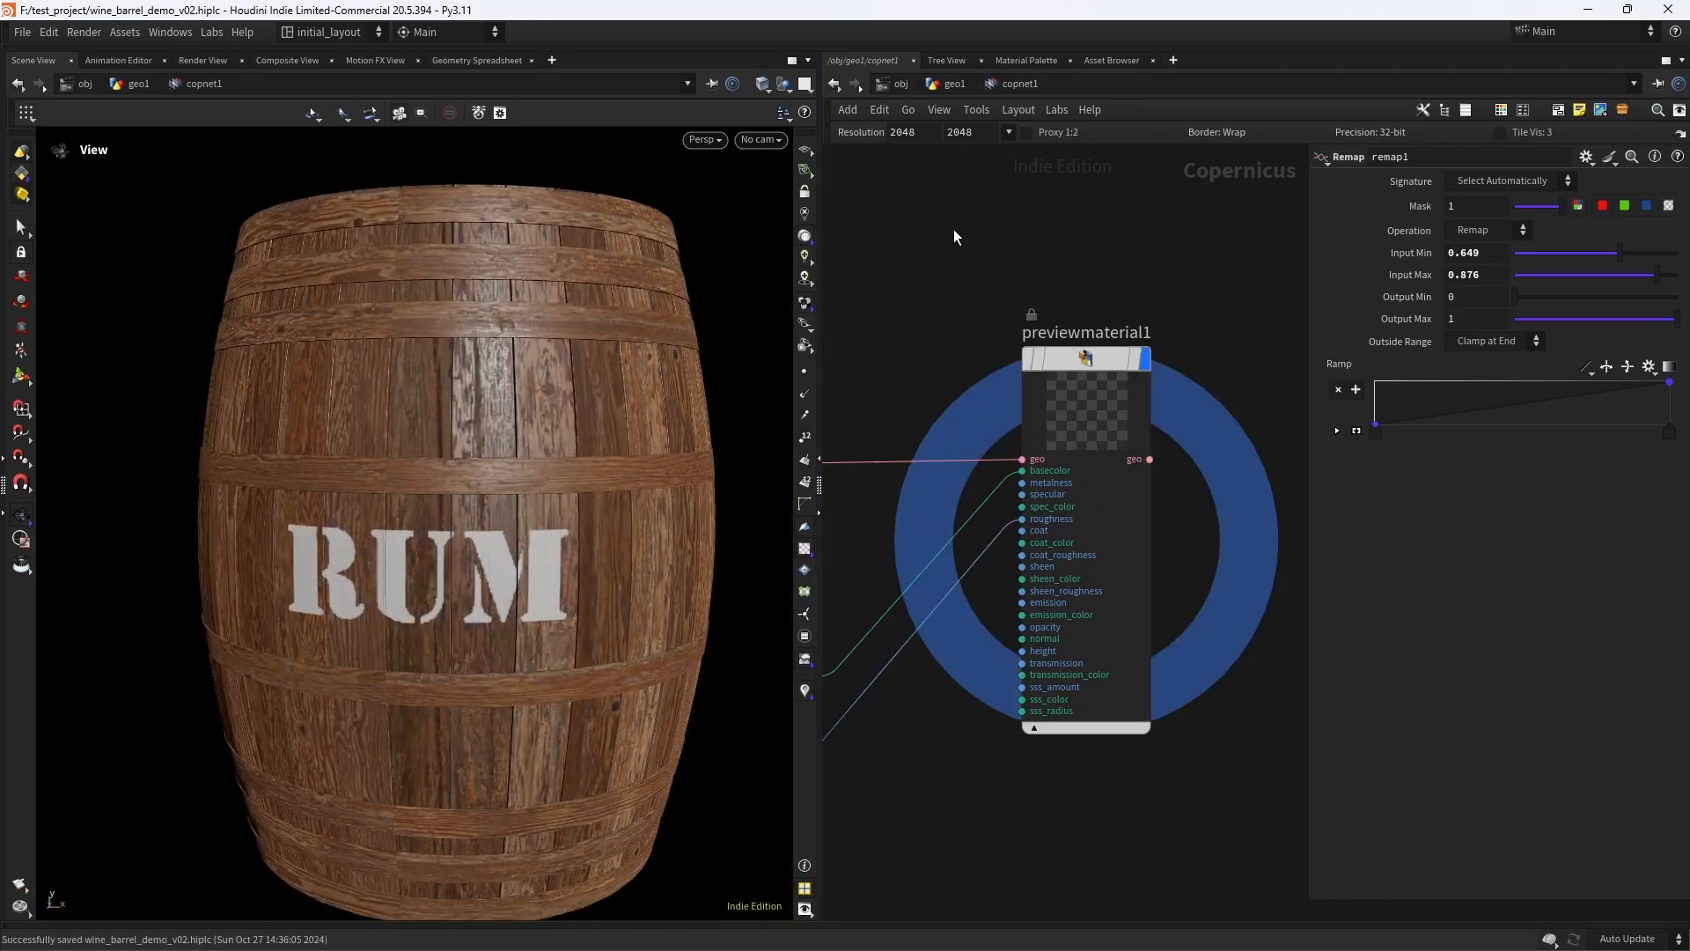
# - Set the network resolution to 4096 and inspect the barrel's wood surface up close and from farther away
pyautogui.click(1010, 133)
pyautogui.click(1035, 557)
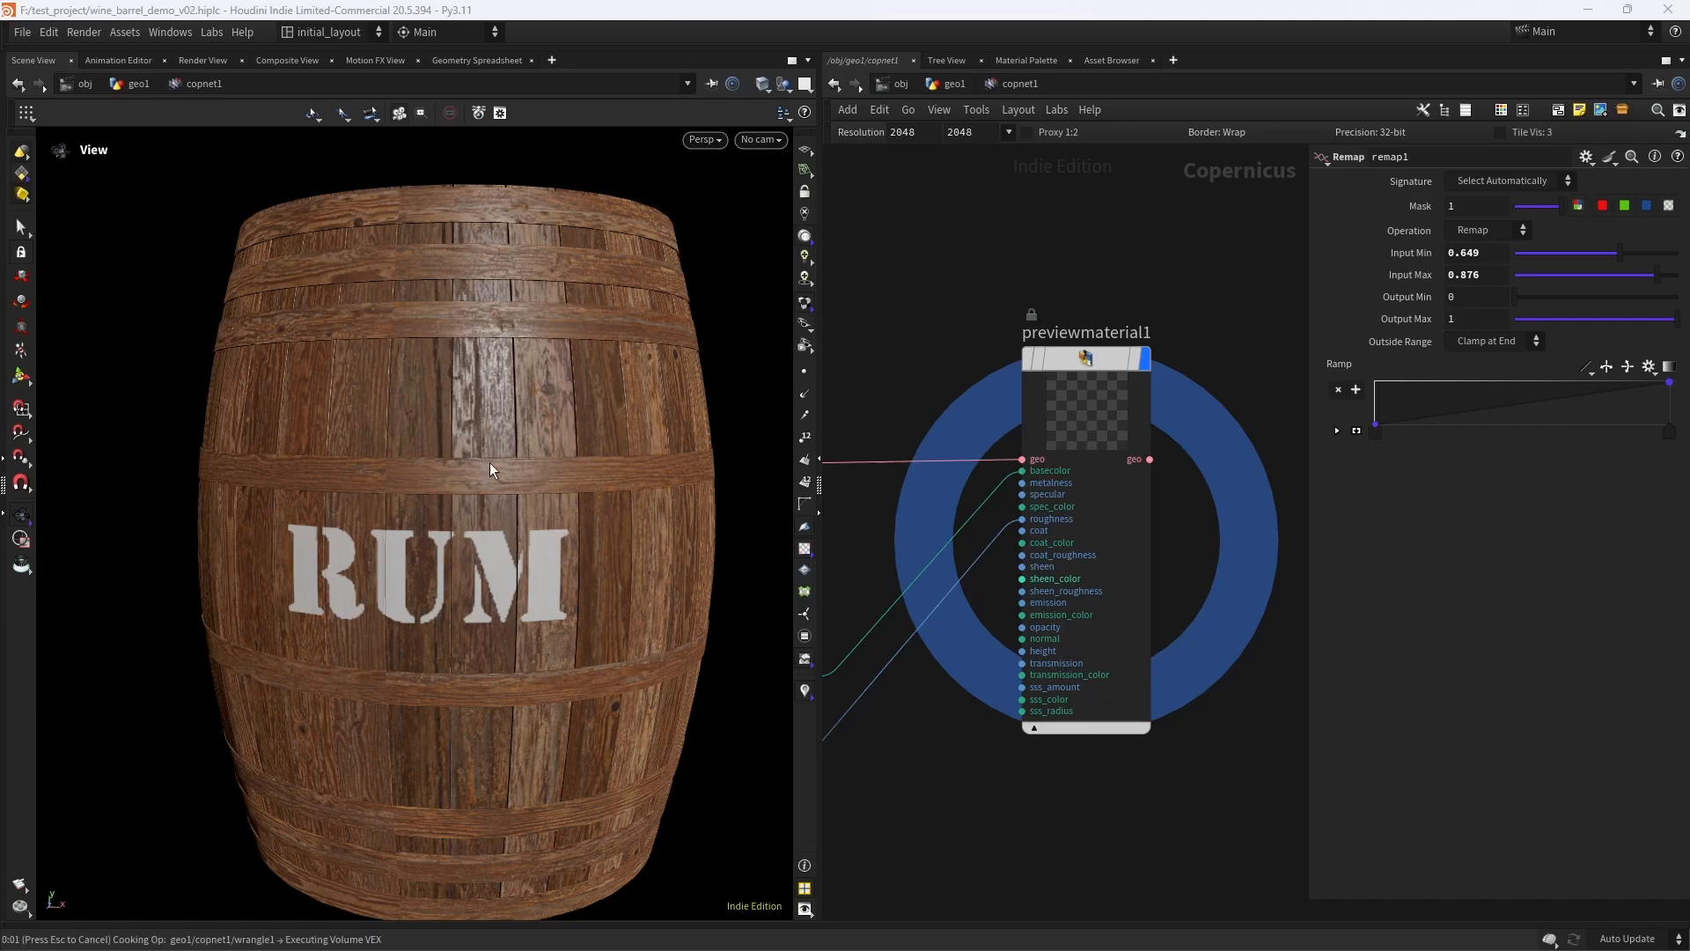
pyautogui.moveTo(867, 549); pyautogui.dragTo(1211, 438, button='middle')
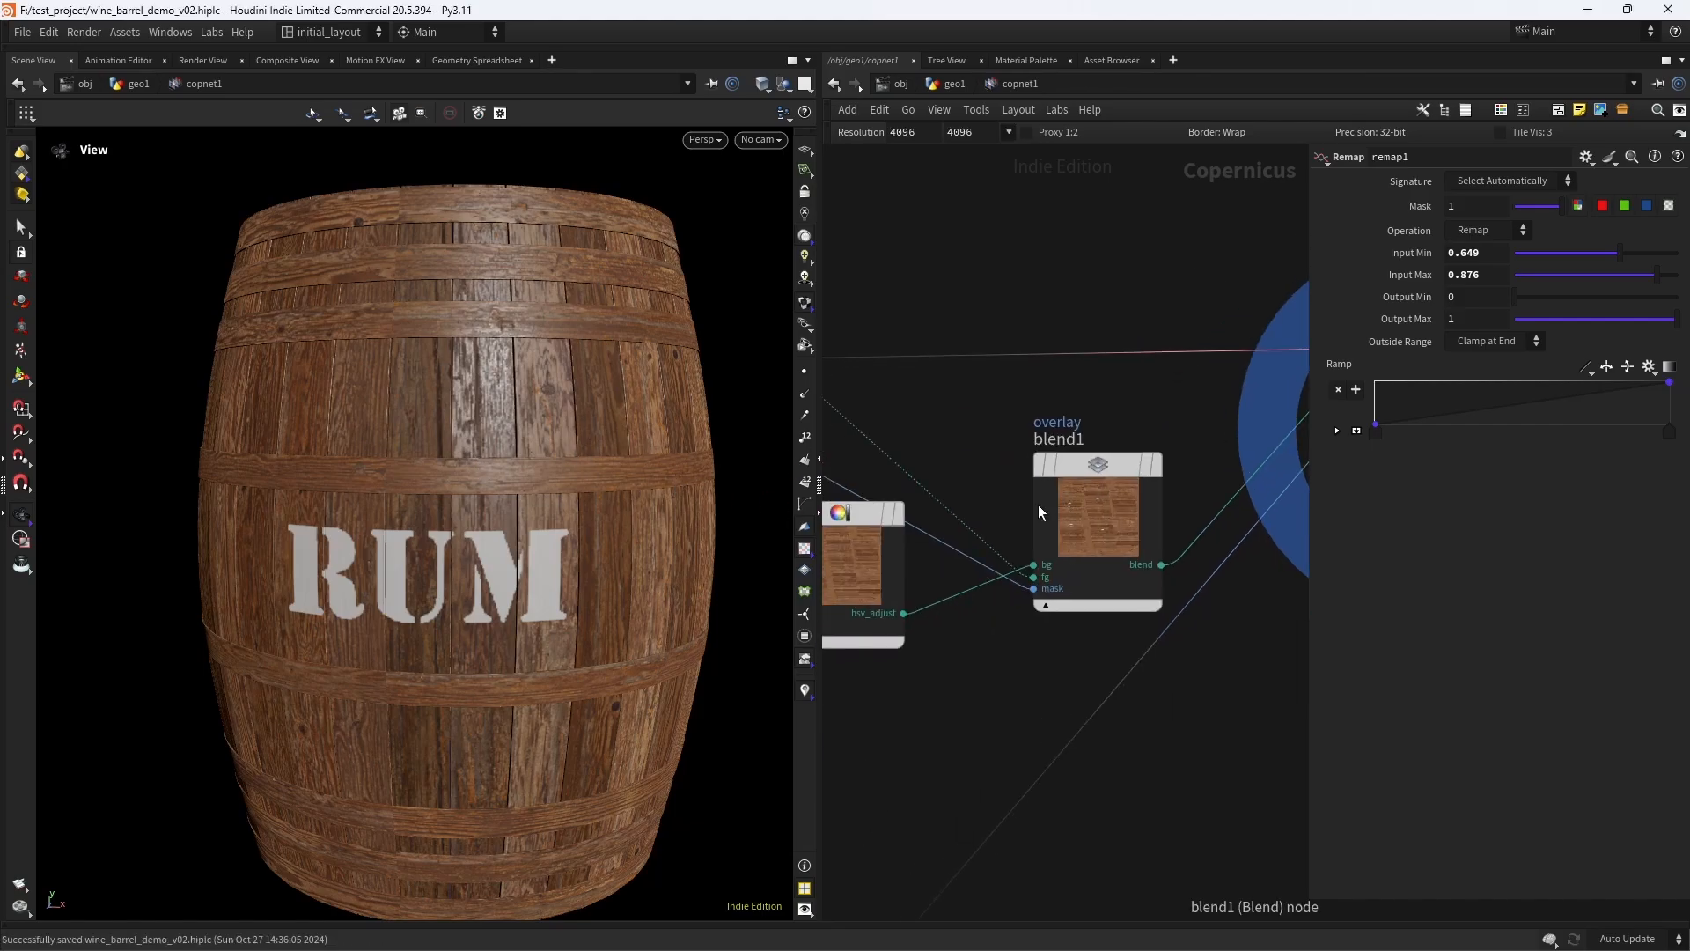
pyautogui.click(1039, 413)
pyautogui.click(1038, 413)
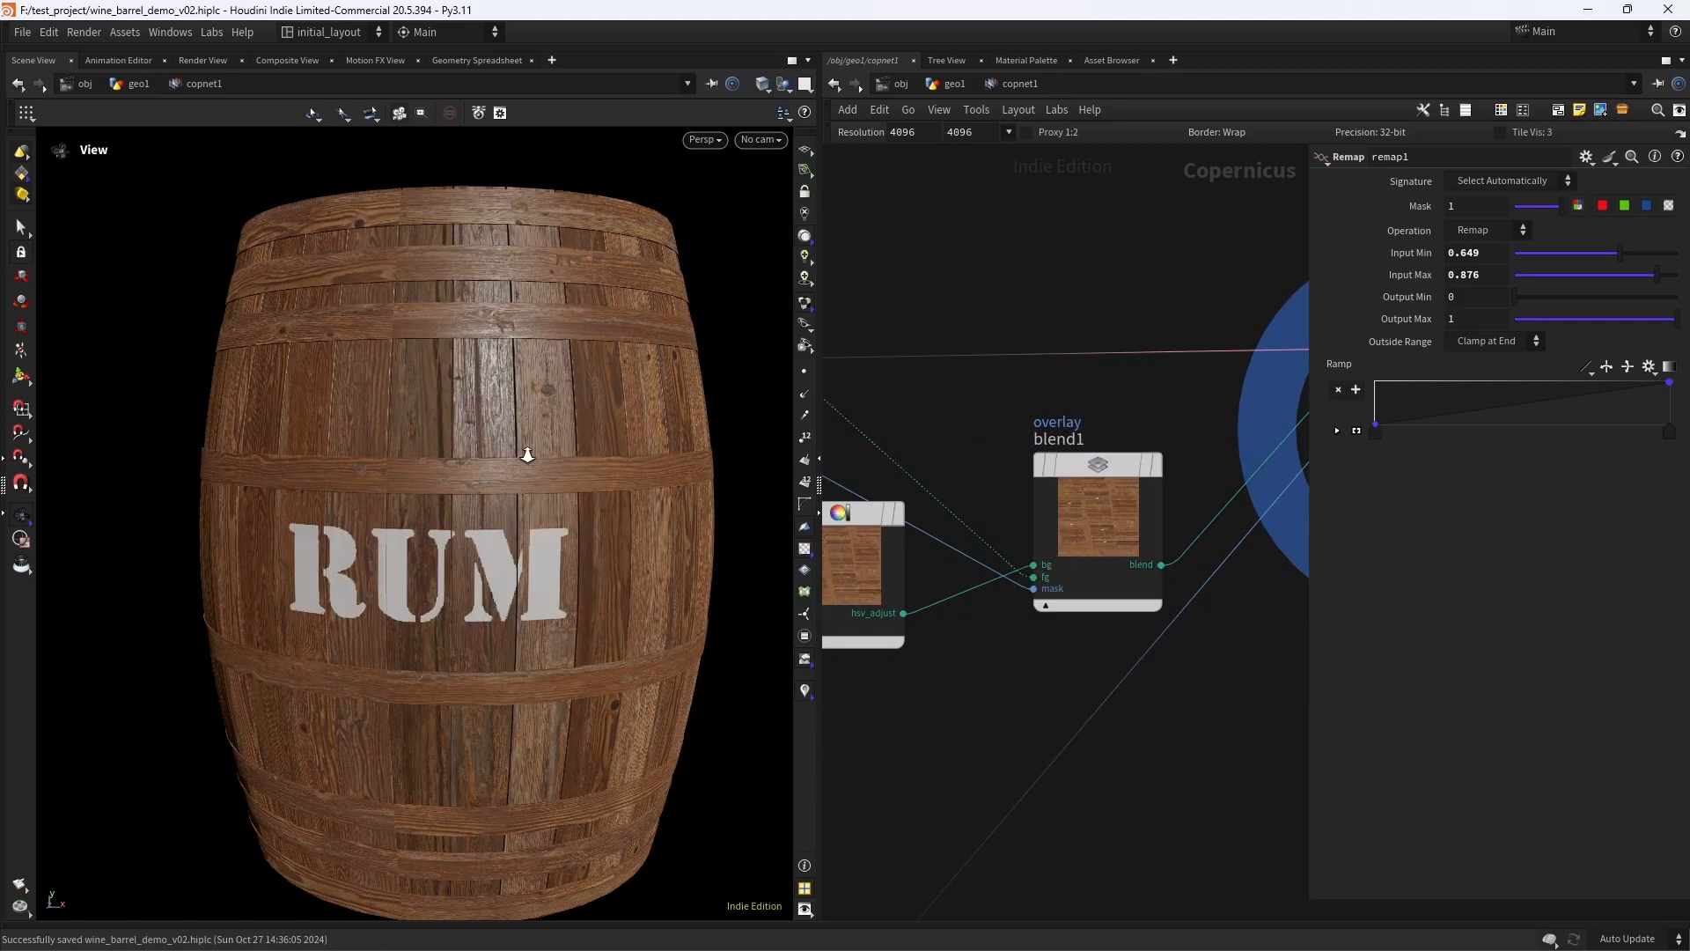
pyautogui.scroll(3, 528, 456)
pyautogui.moveTo(528, 456); pyautogui.dragTo(601, 524)
pyautogui.scroll(-3, 597, 528)
pyautogui.scroll(-3, 602, 523)
pyautogui.moveTo(602, 526)
pyautogui.mouseDown(button='middle')
pyautogui.moveTo(585, 500)
pyautogui.moveTo(614, 517)
pyautogui.mouseUp(button='middle')
pyautogui.scroll(-2, 618, 489)
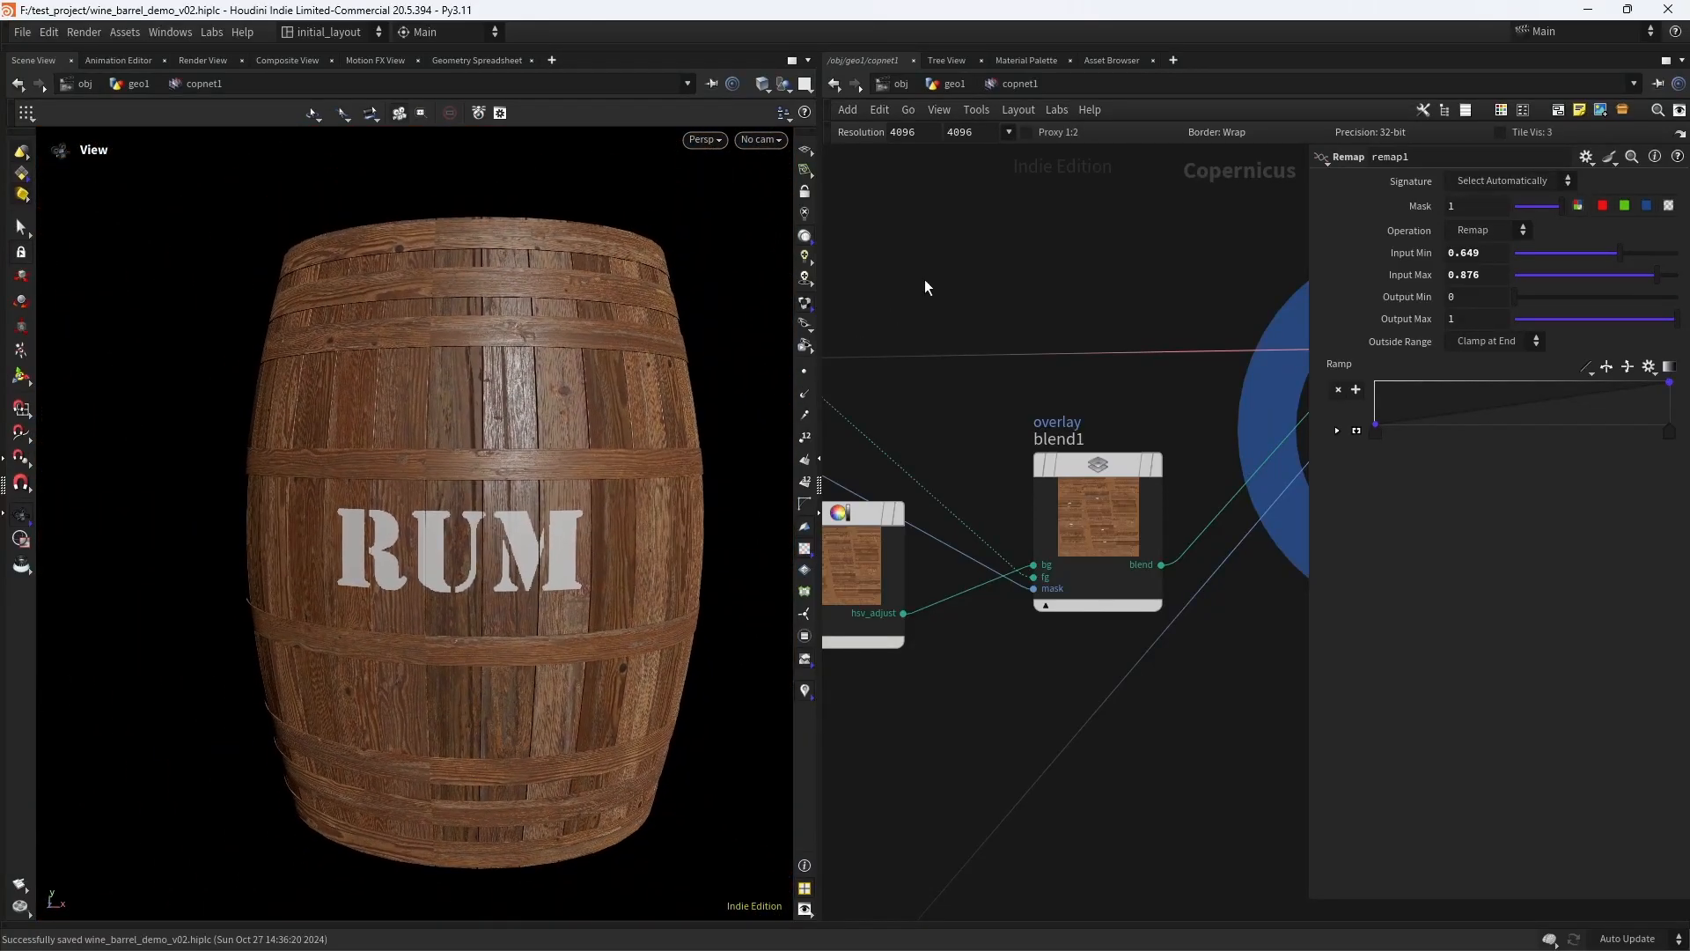
# - Set the network resolution back to 2048
pyautogui.click(1007, 133)
pyautogui.click(1055, 555)
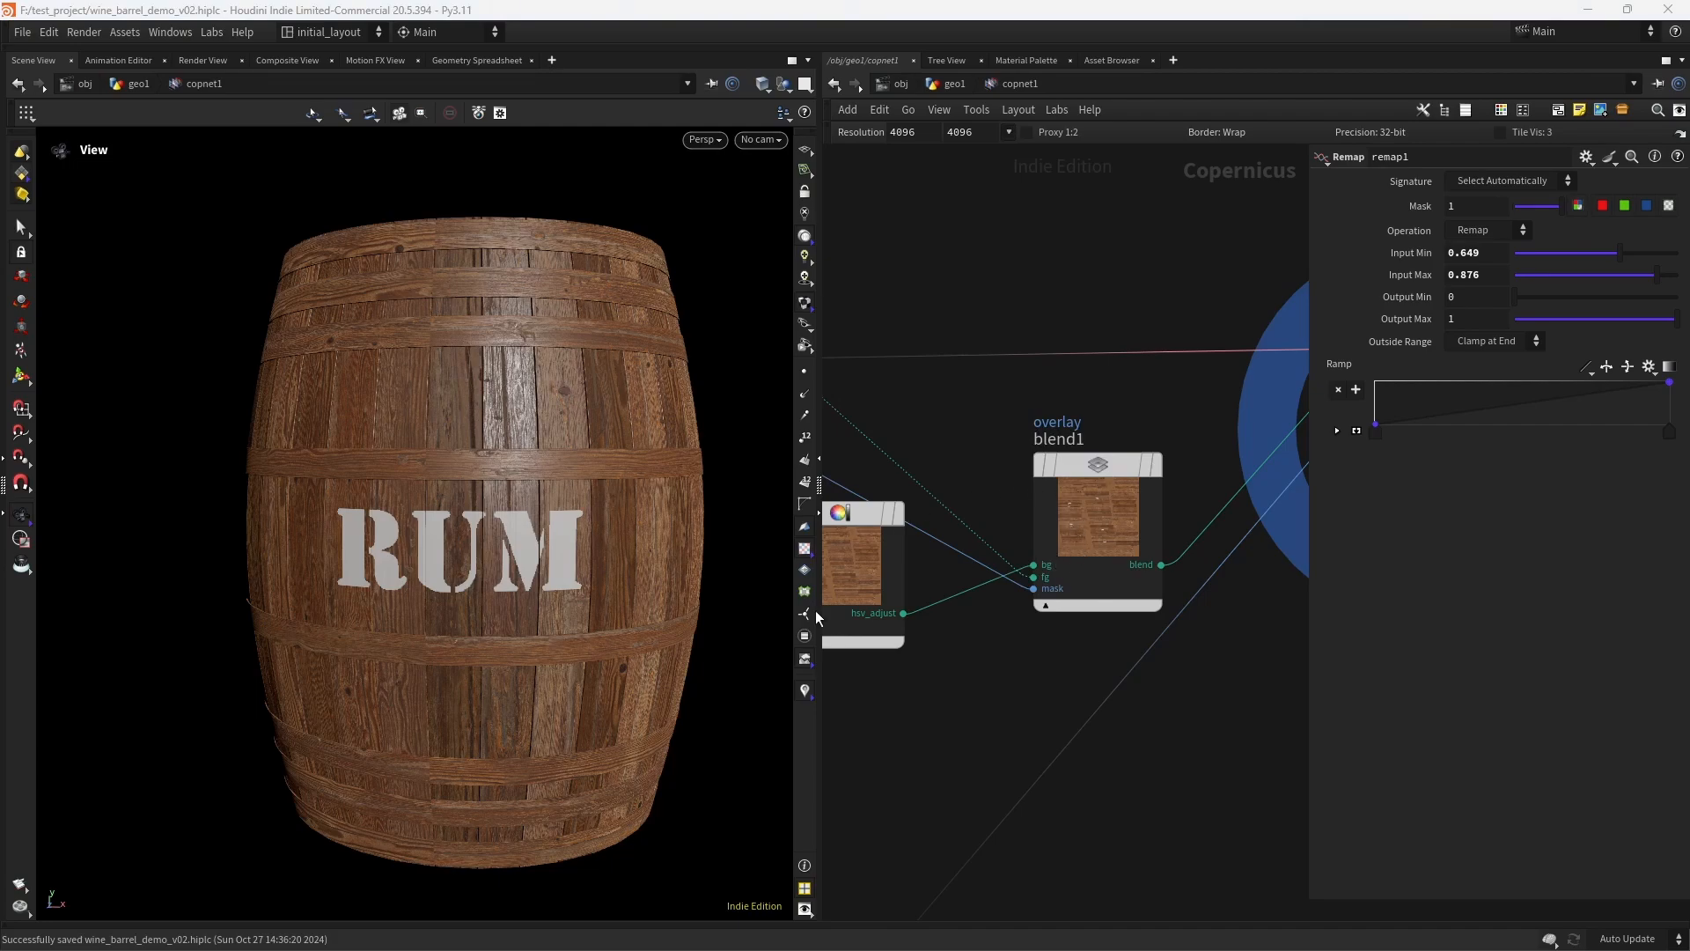
pyautogui.scroll(-5, 970, 686)
pyautogui.moveTo(989, 854); pyautogui.dragTo(1132, 591, button='middle')
pyautogui.moveTo(928, 764); pyautogui.dragTo(1068, 668, button='middle')
pyautogui.scroll(-3, 1049, 660)
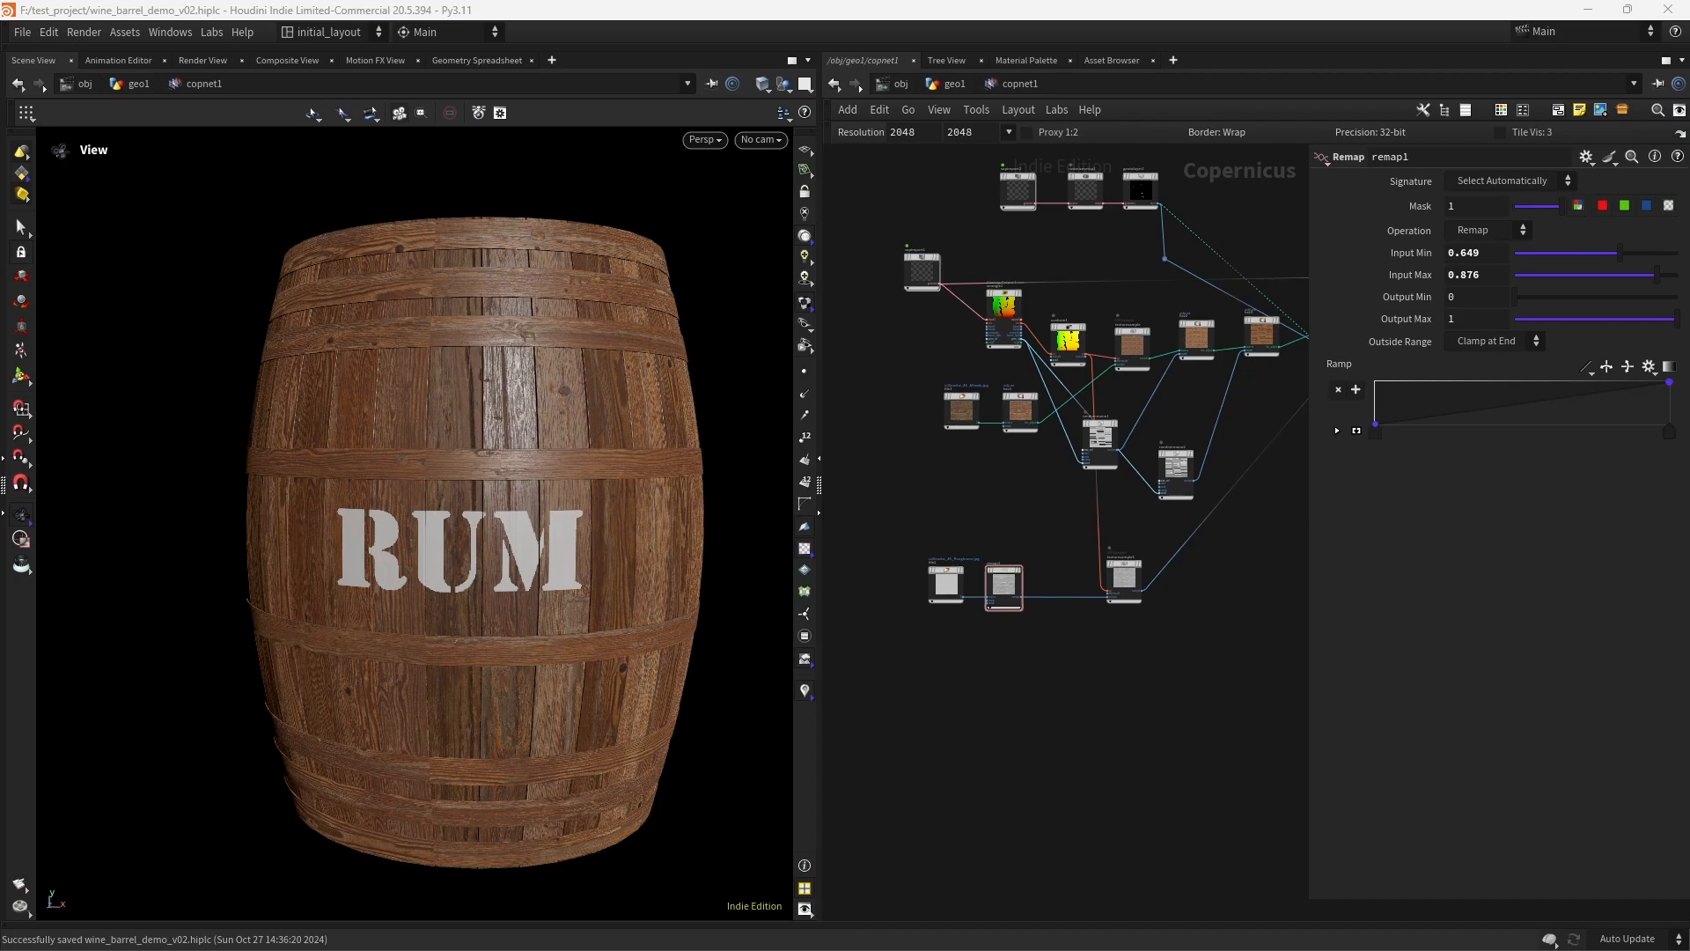
# - Add a Height to Normal node beside texturesample1, feed it texturesample1's output, and display it
pyautogui.moveTo(1119, 658); pyautogui.dragTo(951, 677, button='middle')
pyautogui.scroll(3, 1056, 586)
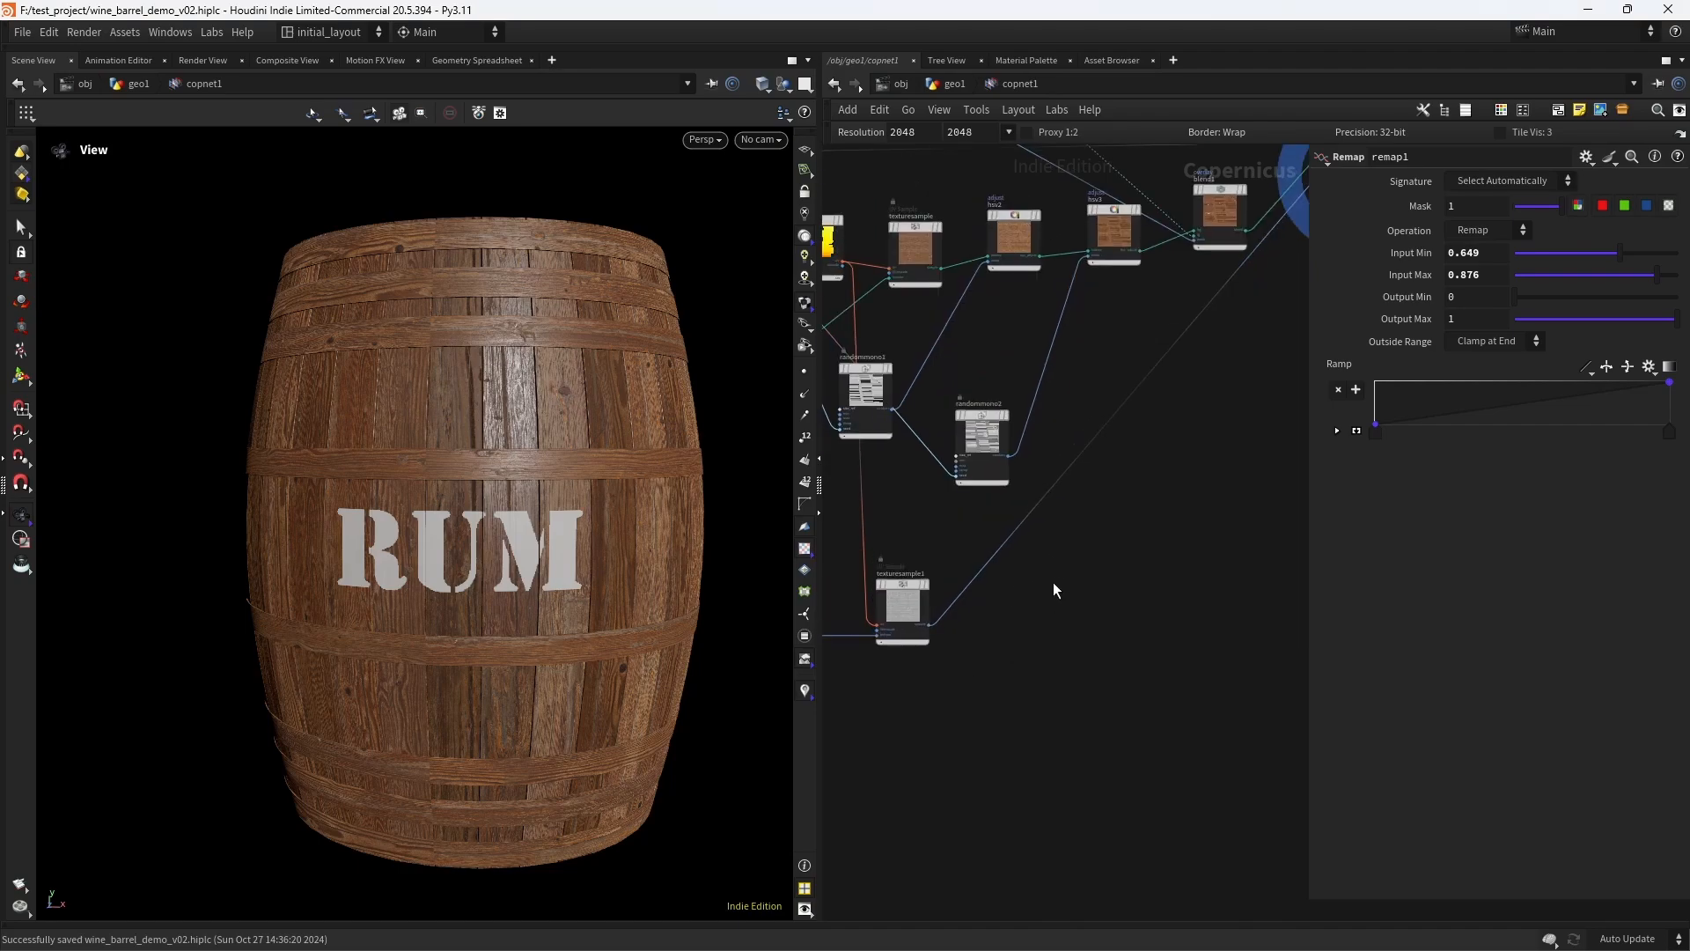
pyautogui.moveTo(1067, 590); pyautogui.dragTo(1060, 600, button='middle')
pyautogui.scroll(1, 1059, 598)
pyautogui.scroll(2, 1058, 595)
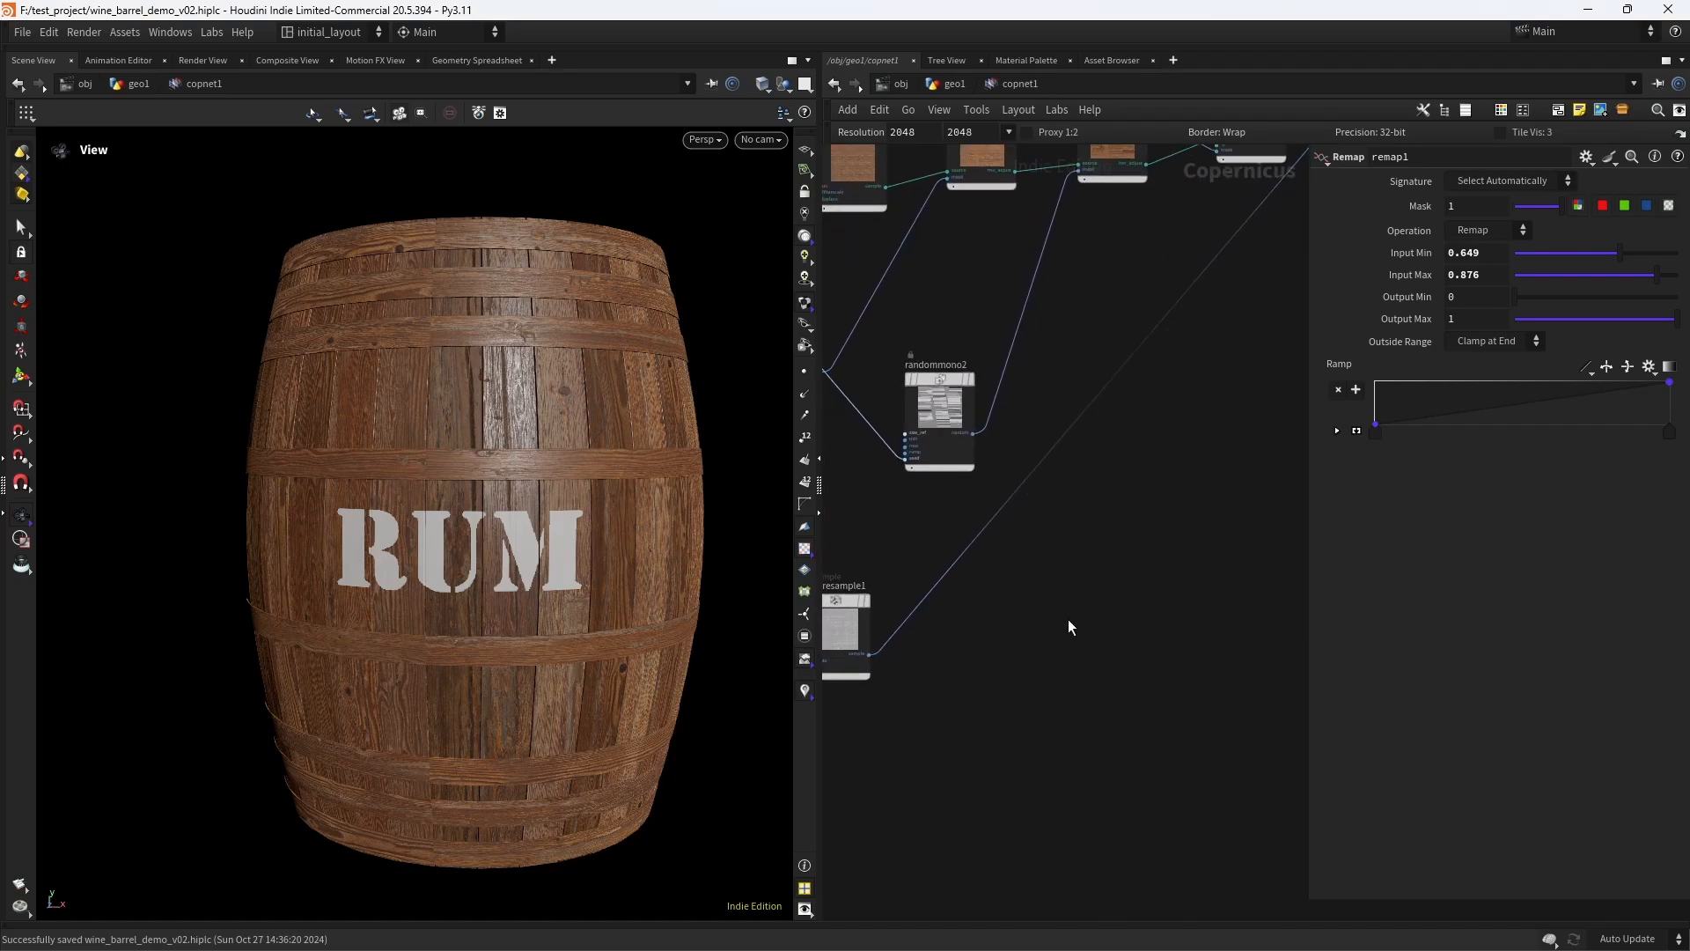
pyautogui.moveTo(997, 631); pyautogui.dragTo(1104, 589, button='middle')
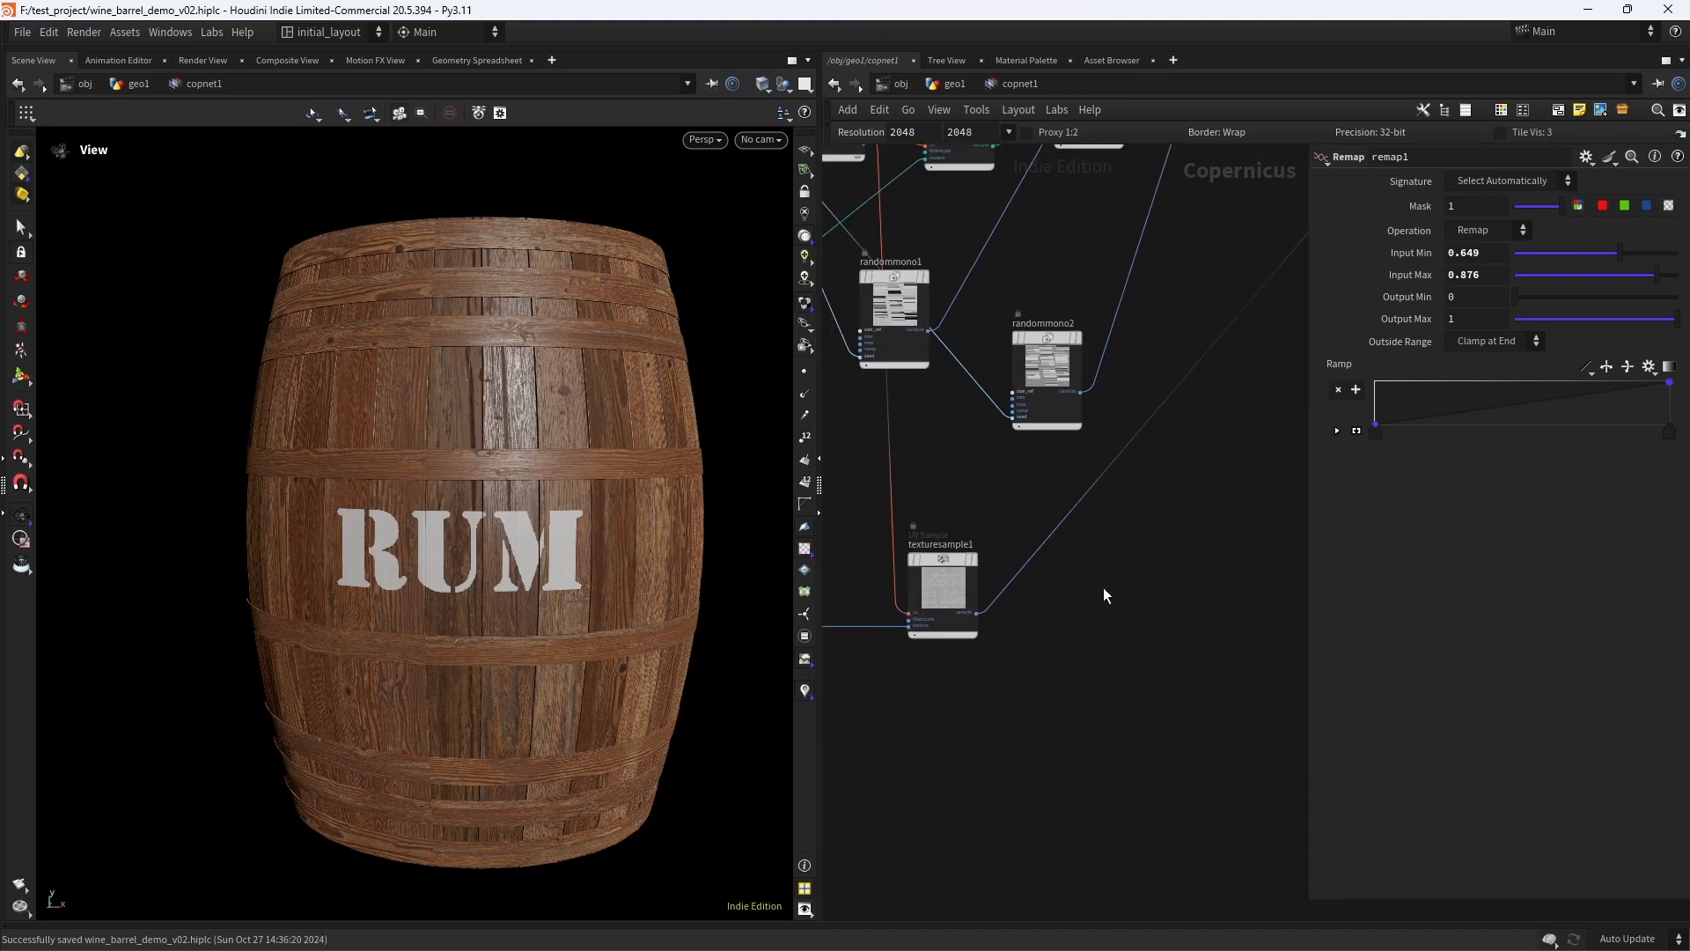
pyautogui.press('Tab')
pyautogui.write('htn')
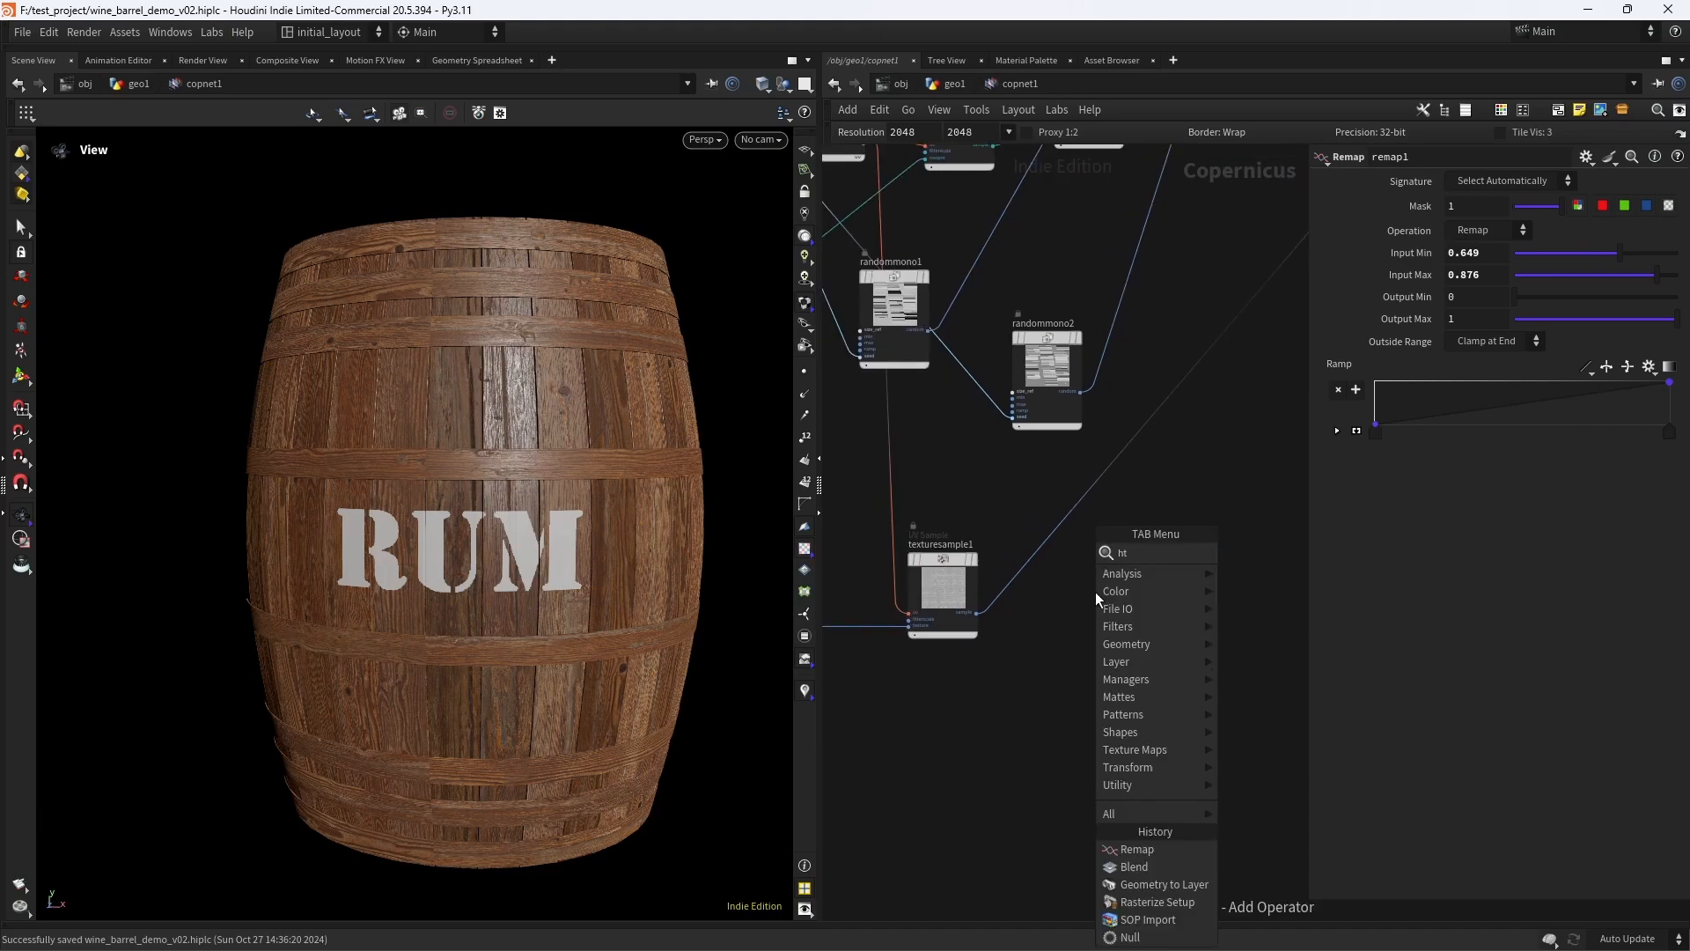
pyautogui.press('Return')
pyautogui.click(1095, 592)
pyautogui.moveTo(979, 613); pyautogui.dragTo(1107, 568)
pyautogui.moveTo(1150, 537)
pyautogui.moveTo(1202, 562); pyautogui.dragTo(1001, 600, button='middle')
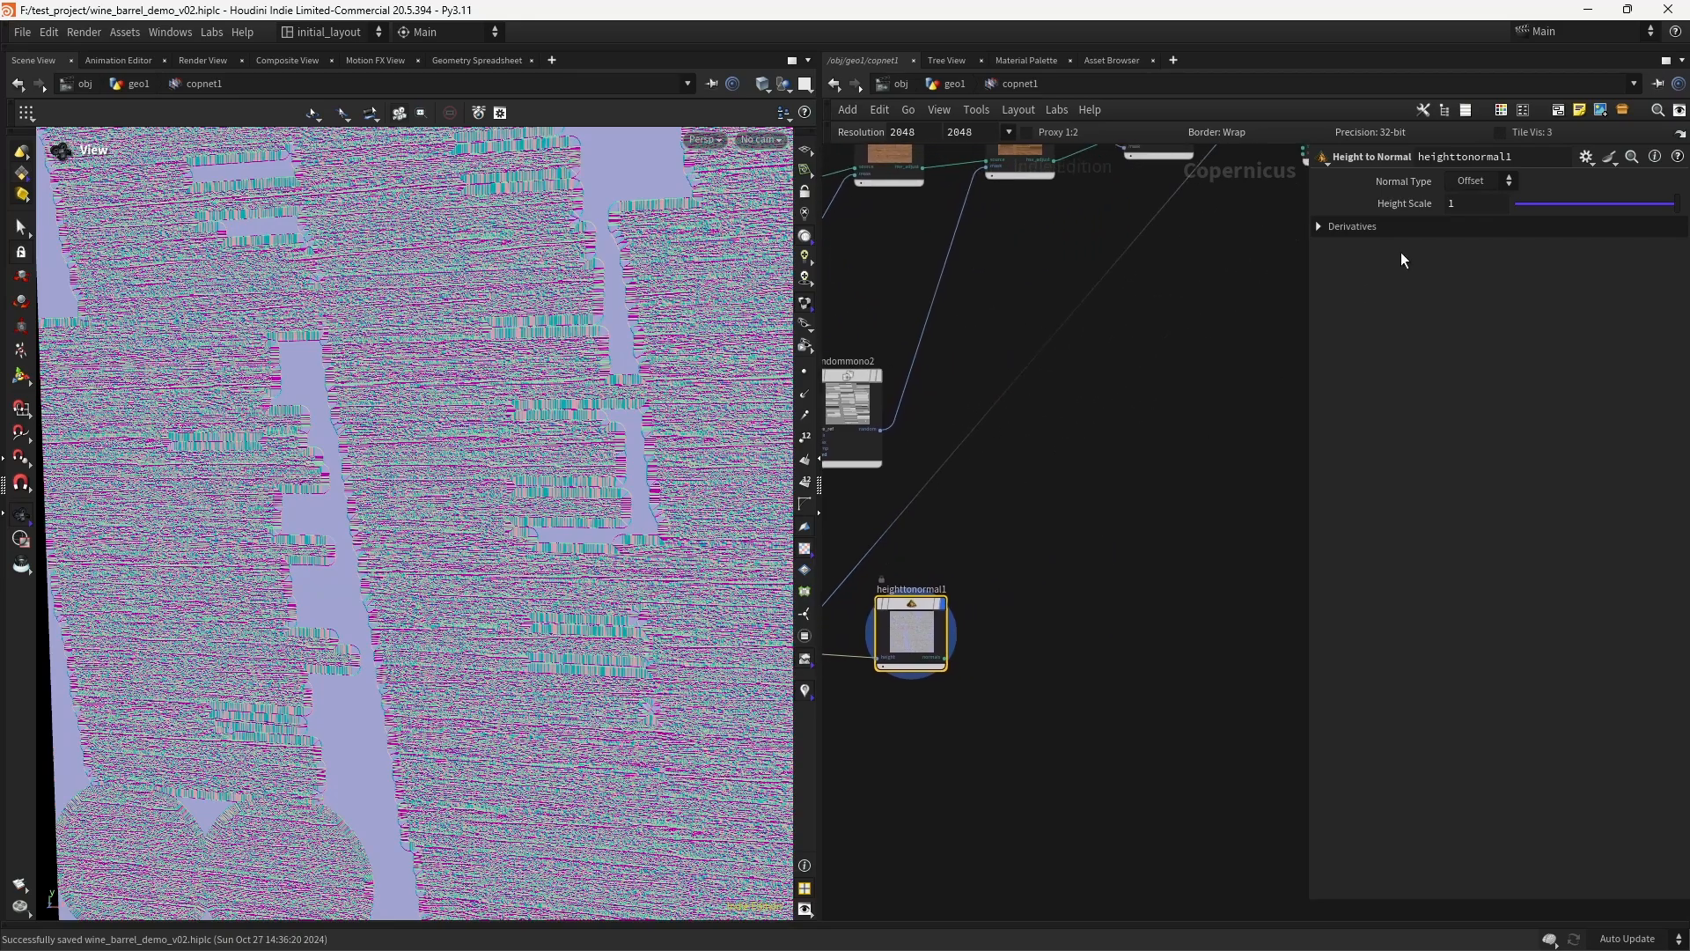
# - Set heighttonormal1's Height Scale to .01
pyautogui.moveTo(1441, 220); pyautogui.dragTo(1428, 223)
pyautogui.write('.01')
pyautogui.press('Return')
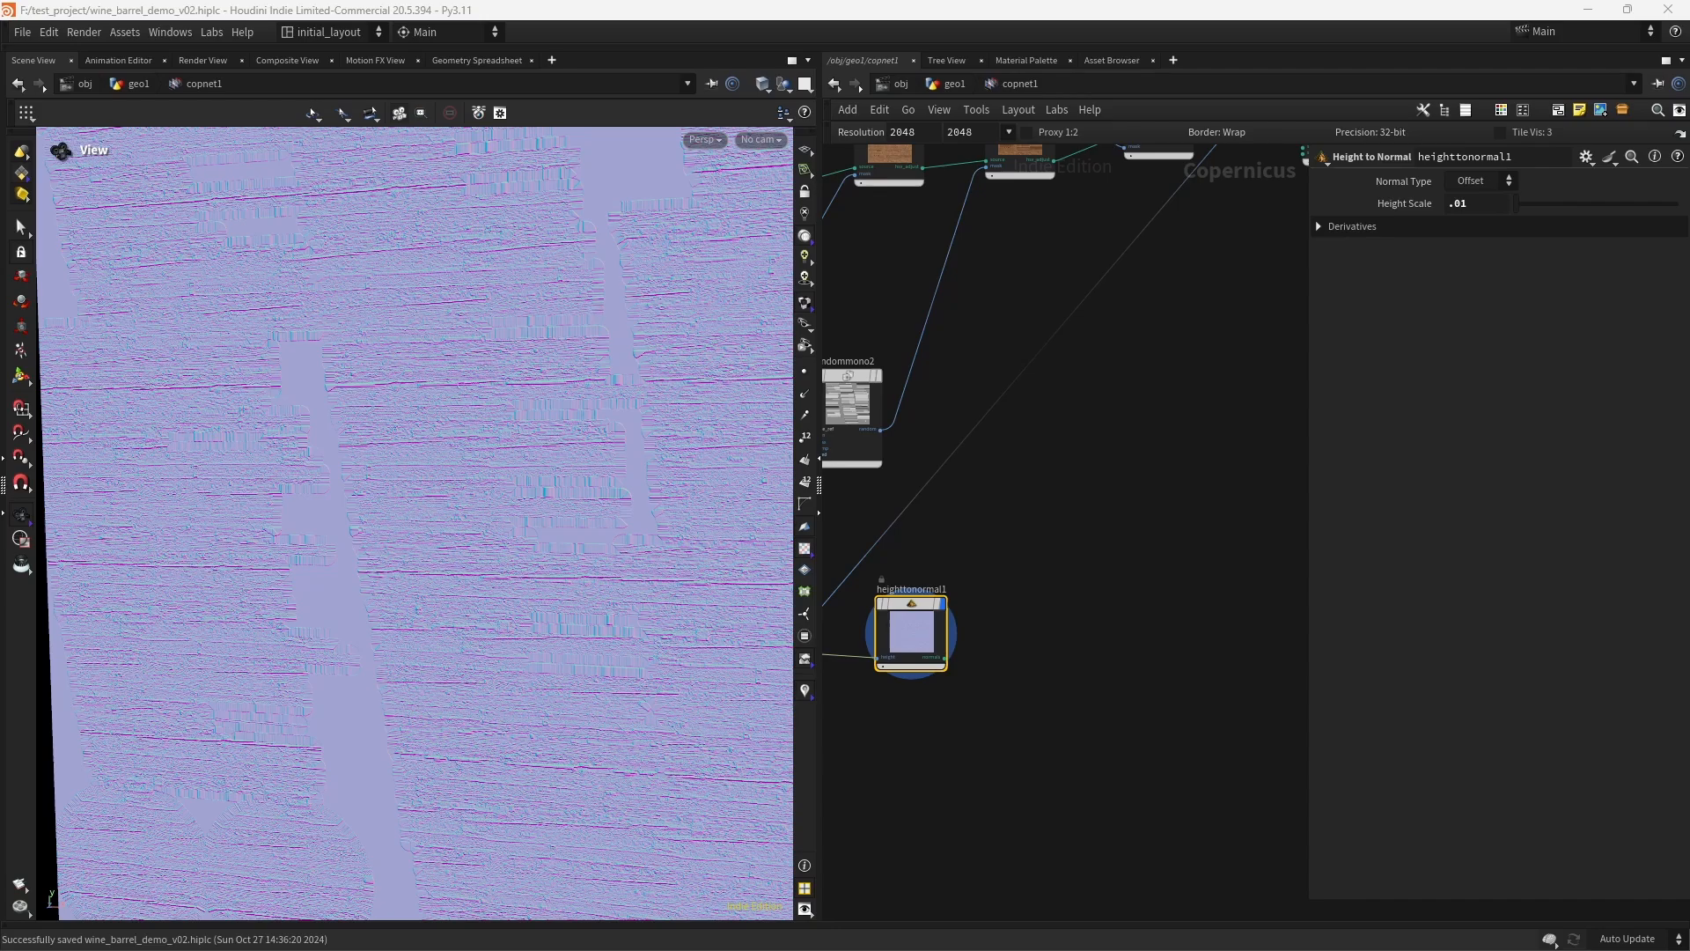
# - Connect heighttonormal1's normals output to previewmaterial1's normal input and display previewmaterial1
pyautogui.scroll(-3, 1046, 603)
pyautogui.scroll(5, 959, 632)
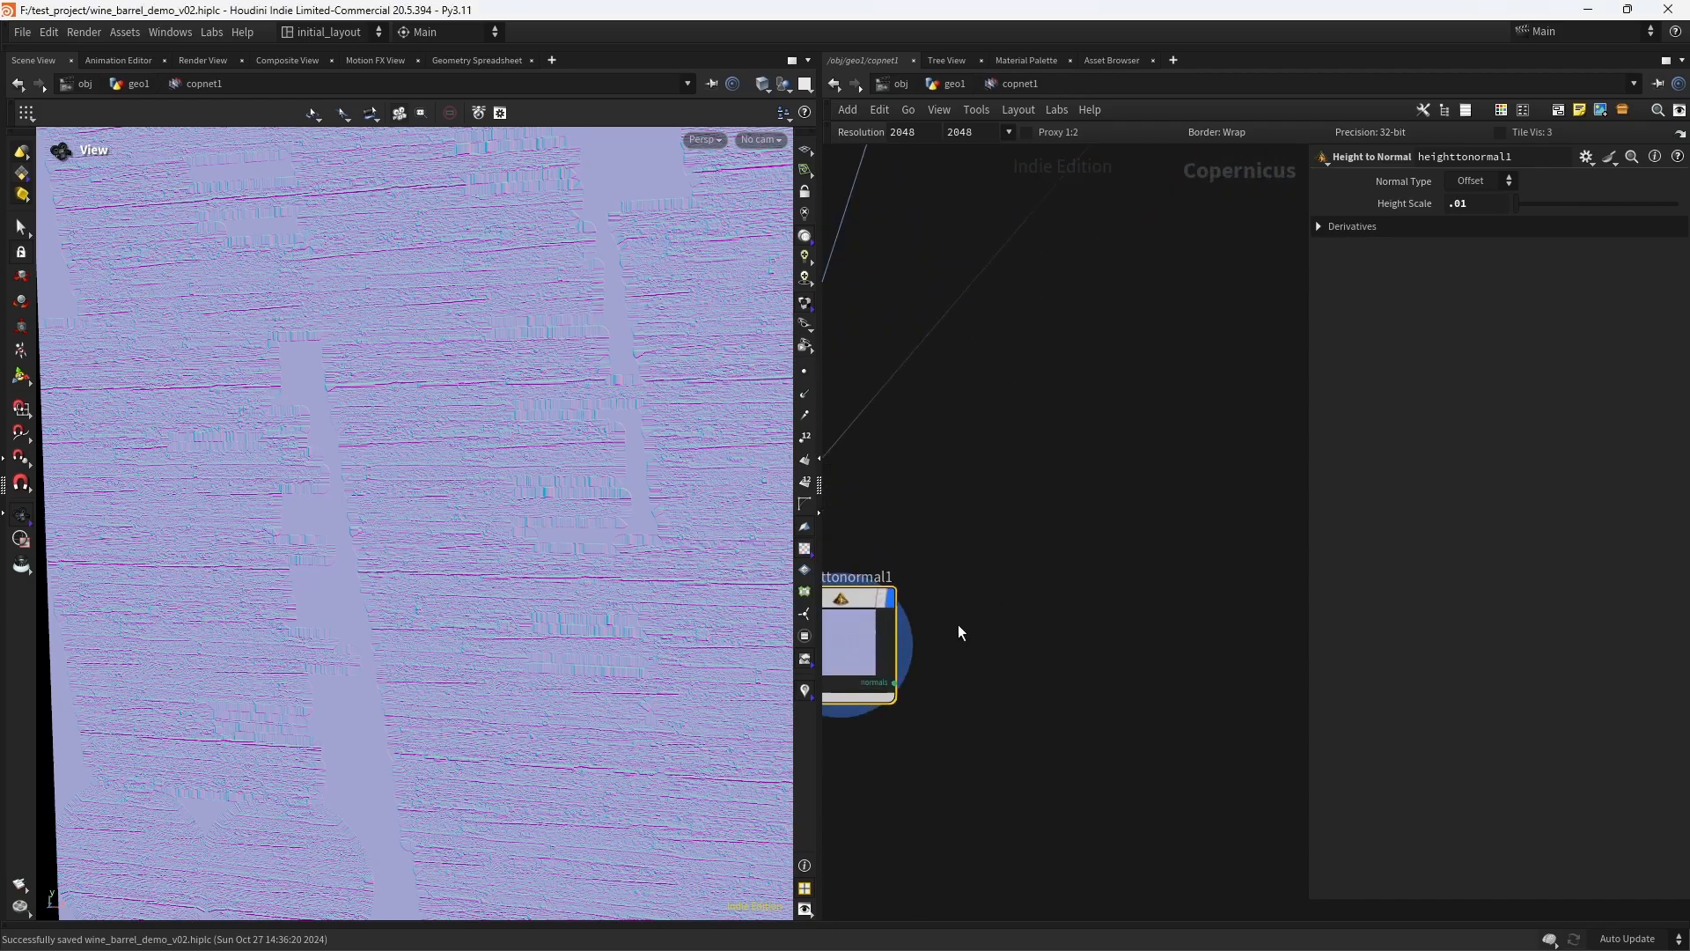
pyautogui.click(895, 686)
pyautogui.scroll(-3, 928, 740)
pyautogui.scroll(3, 925, 702)
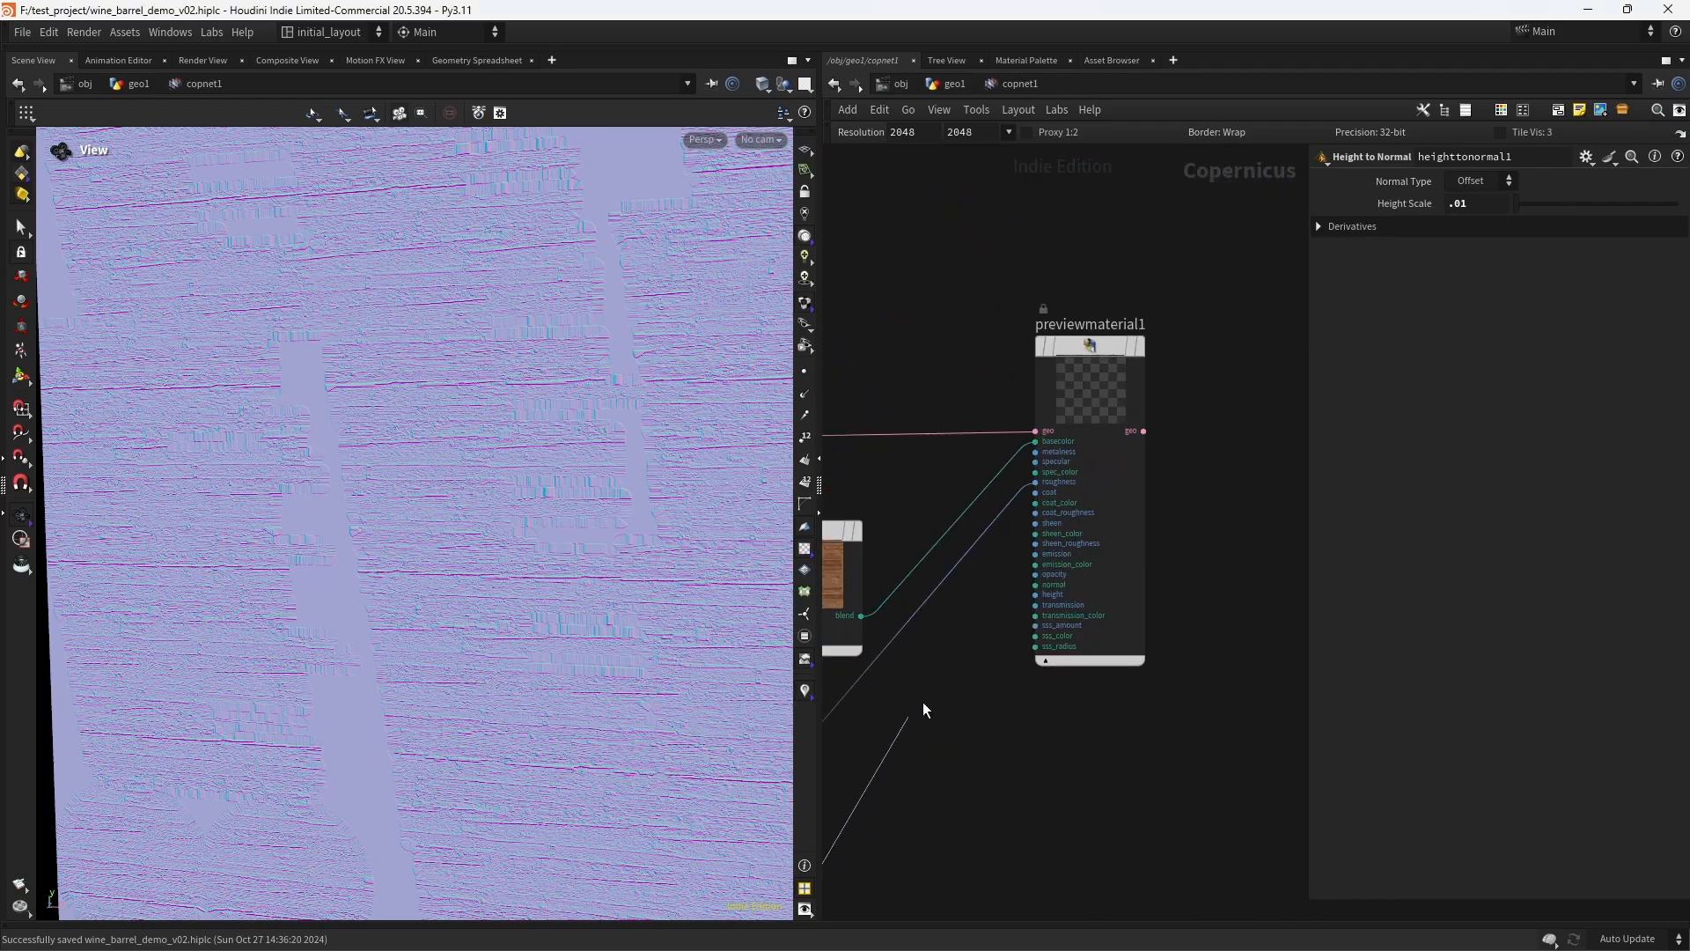
pyautogui.click(1013, 583)
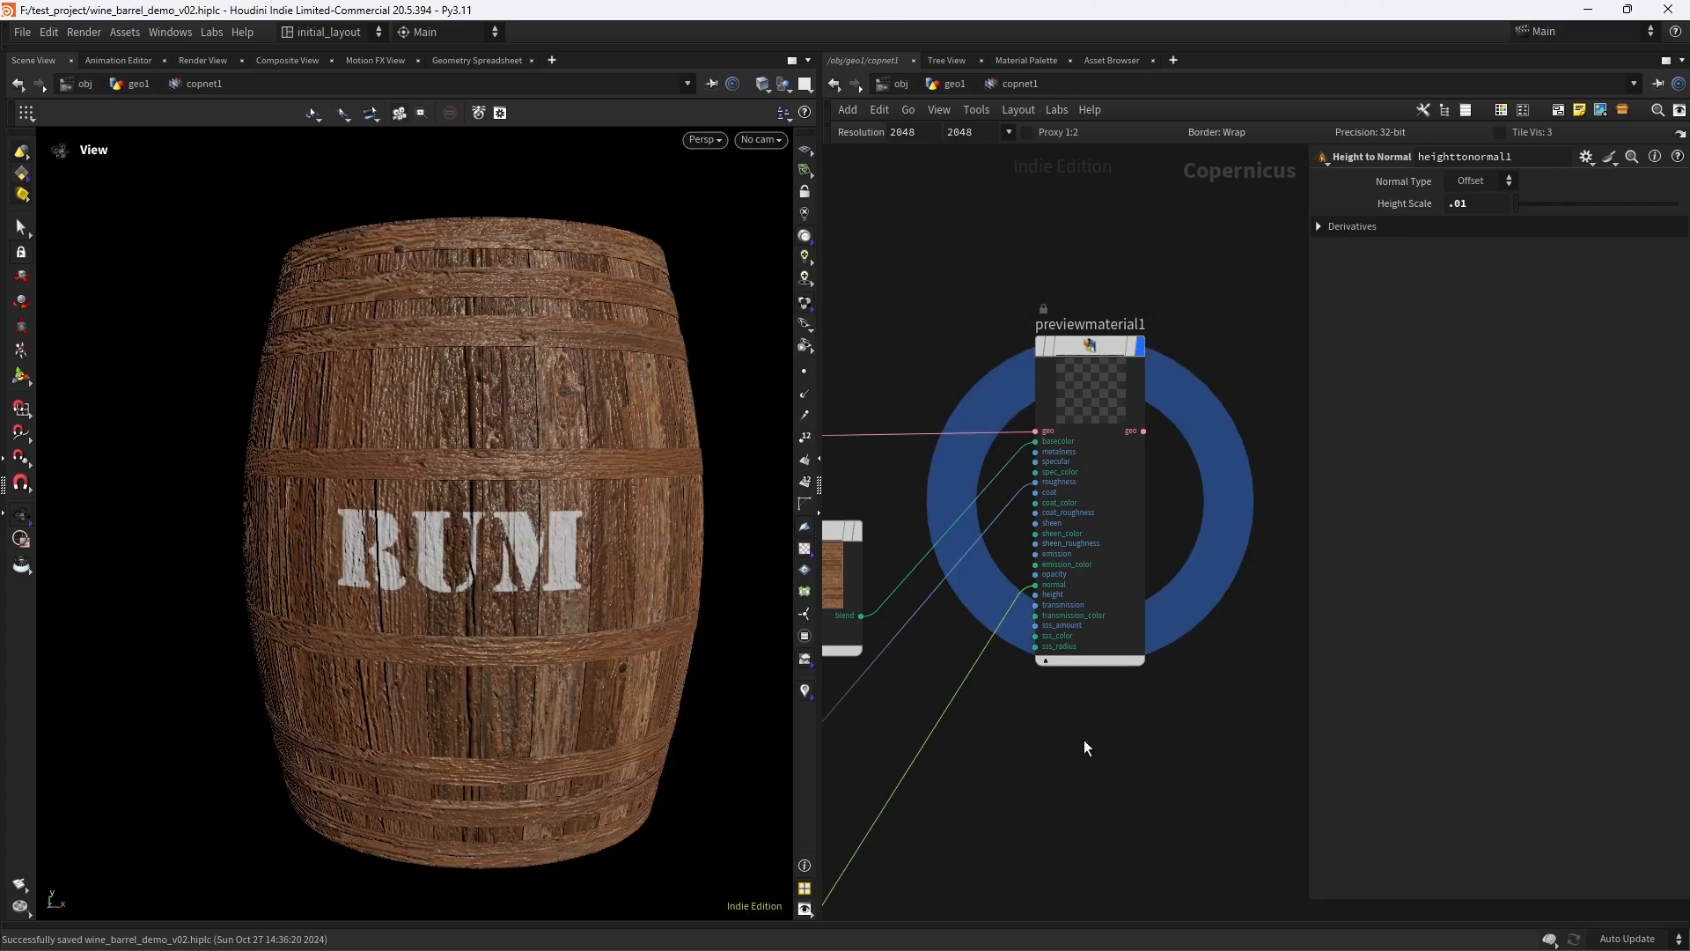
# - Set previewmaterial1's Normal Map Scale to .15 under Normals and Displace
pyautogui.click(1107, 379)
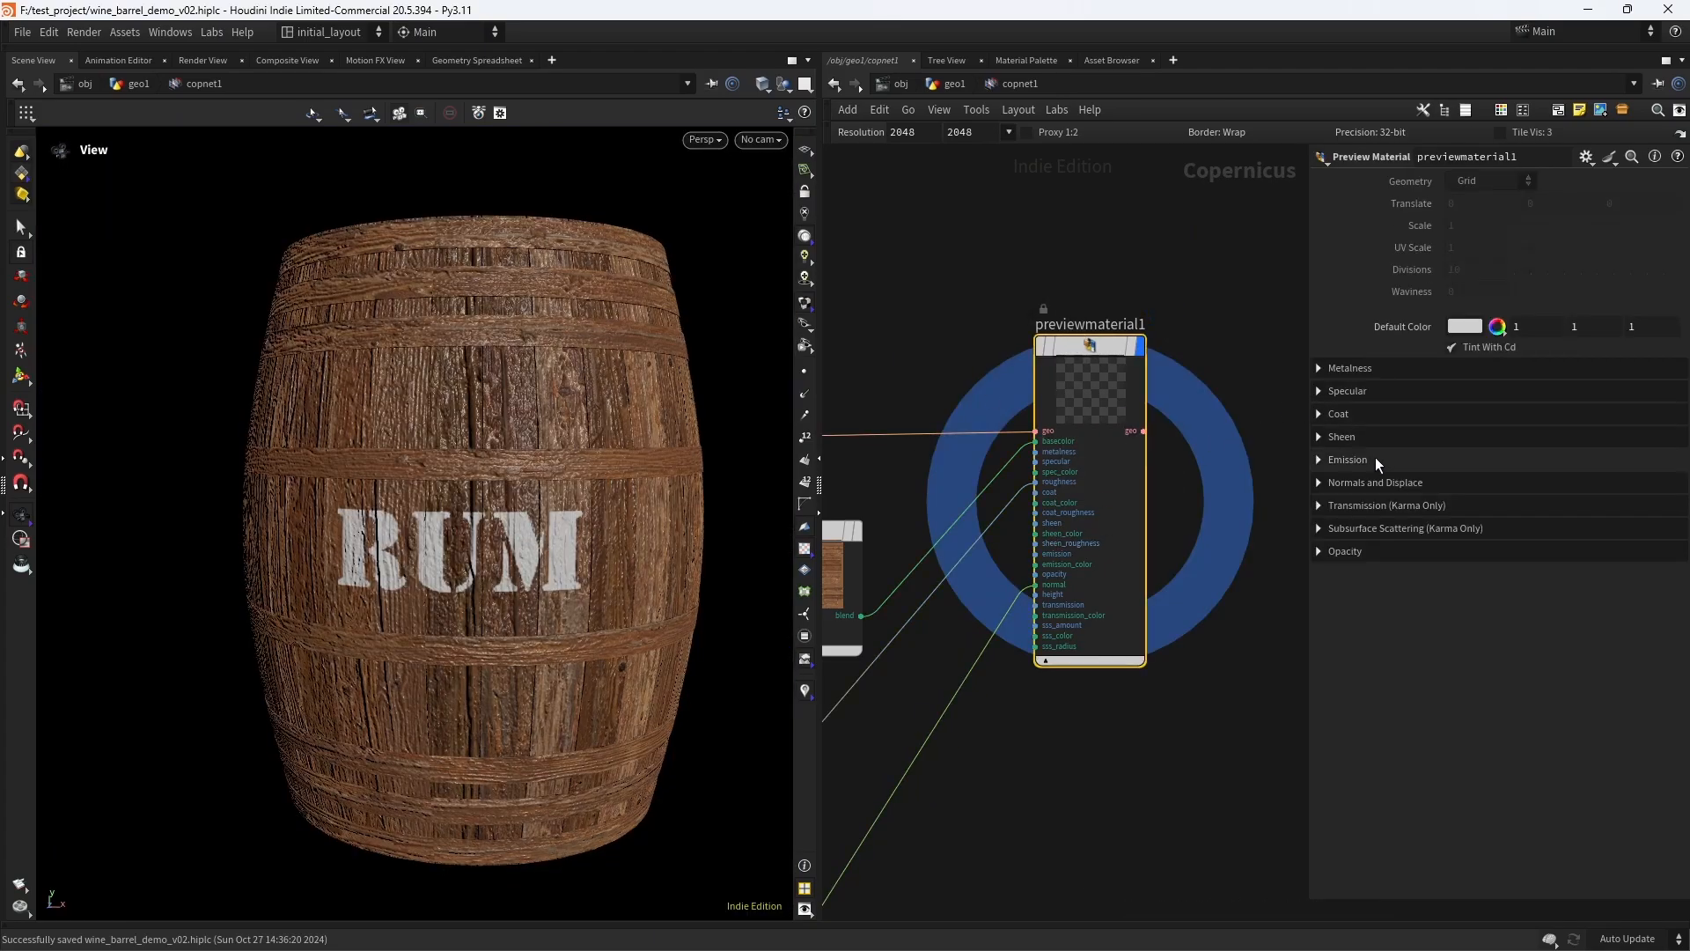
pyautogui.click(1366, 482)
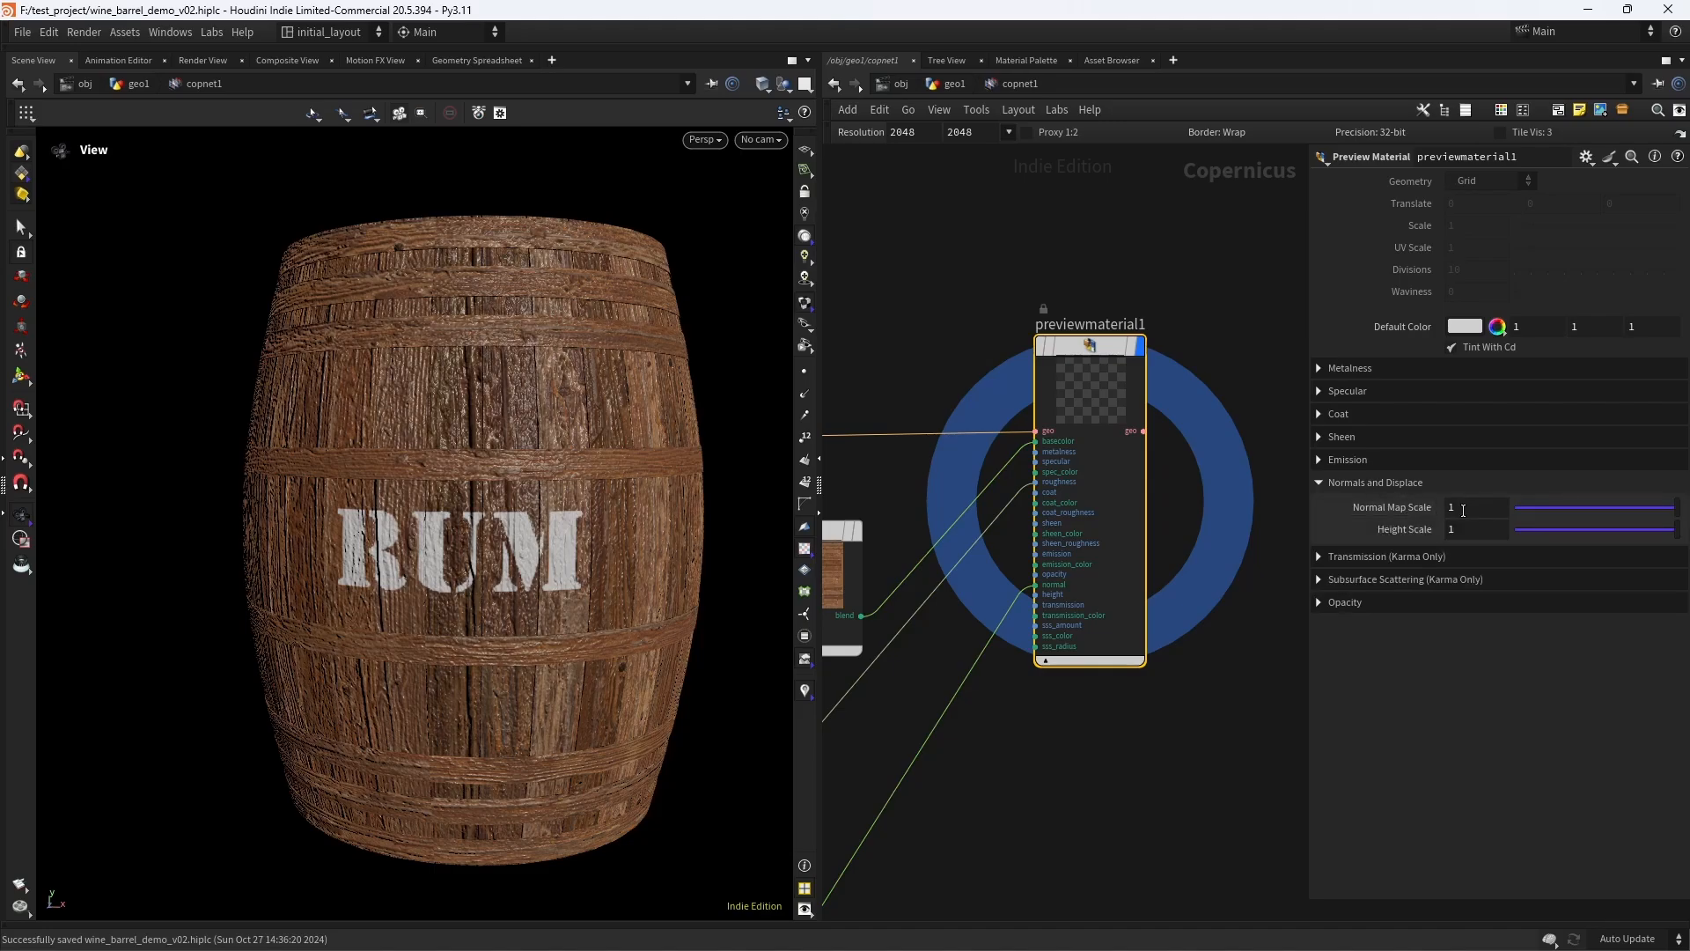
pyautogui.doubleClick(1474, 506)
pyautogui.write('.15')
pyautogui.press('Return')
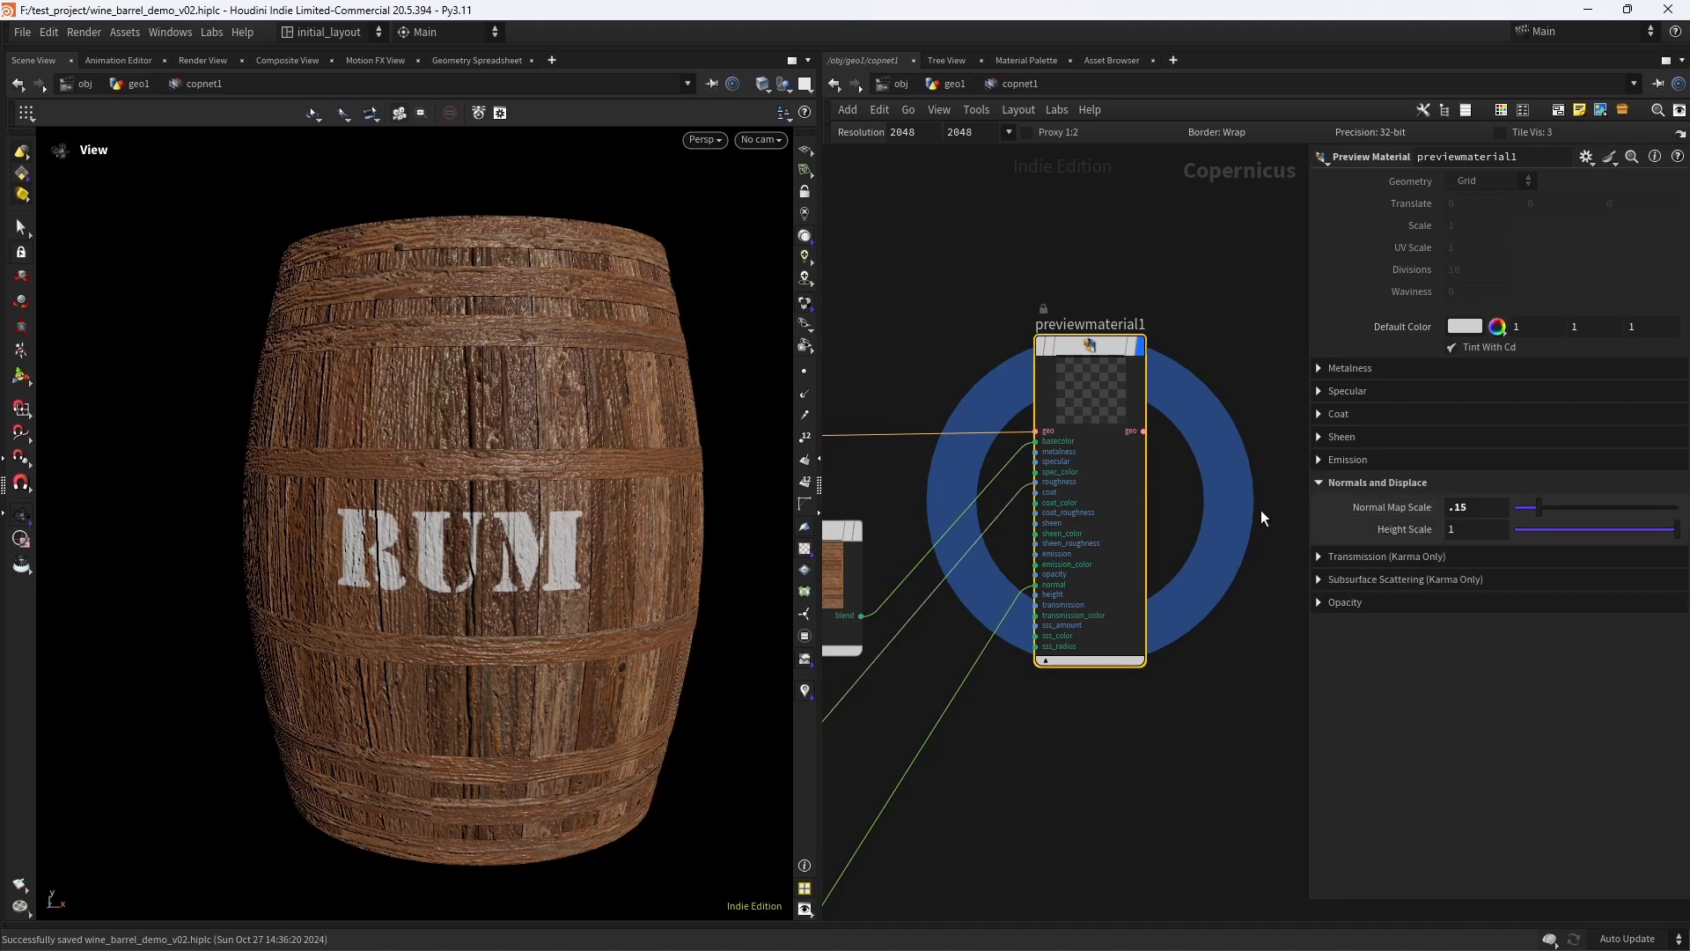
# - Save the scene and inspect the softened normal detail on the barrel
pyautogui.moveTo(507, 485); pyautogui.dragTo(532, 547)
pyautogui.hotkey('ctrl', 's')
pyautogui.scroll(3, 554, 515)
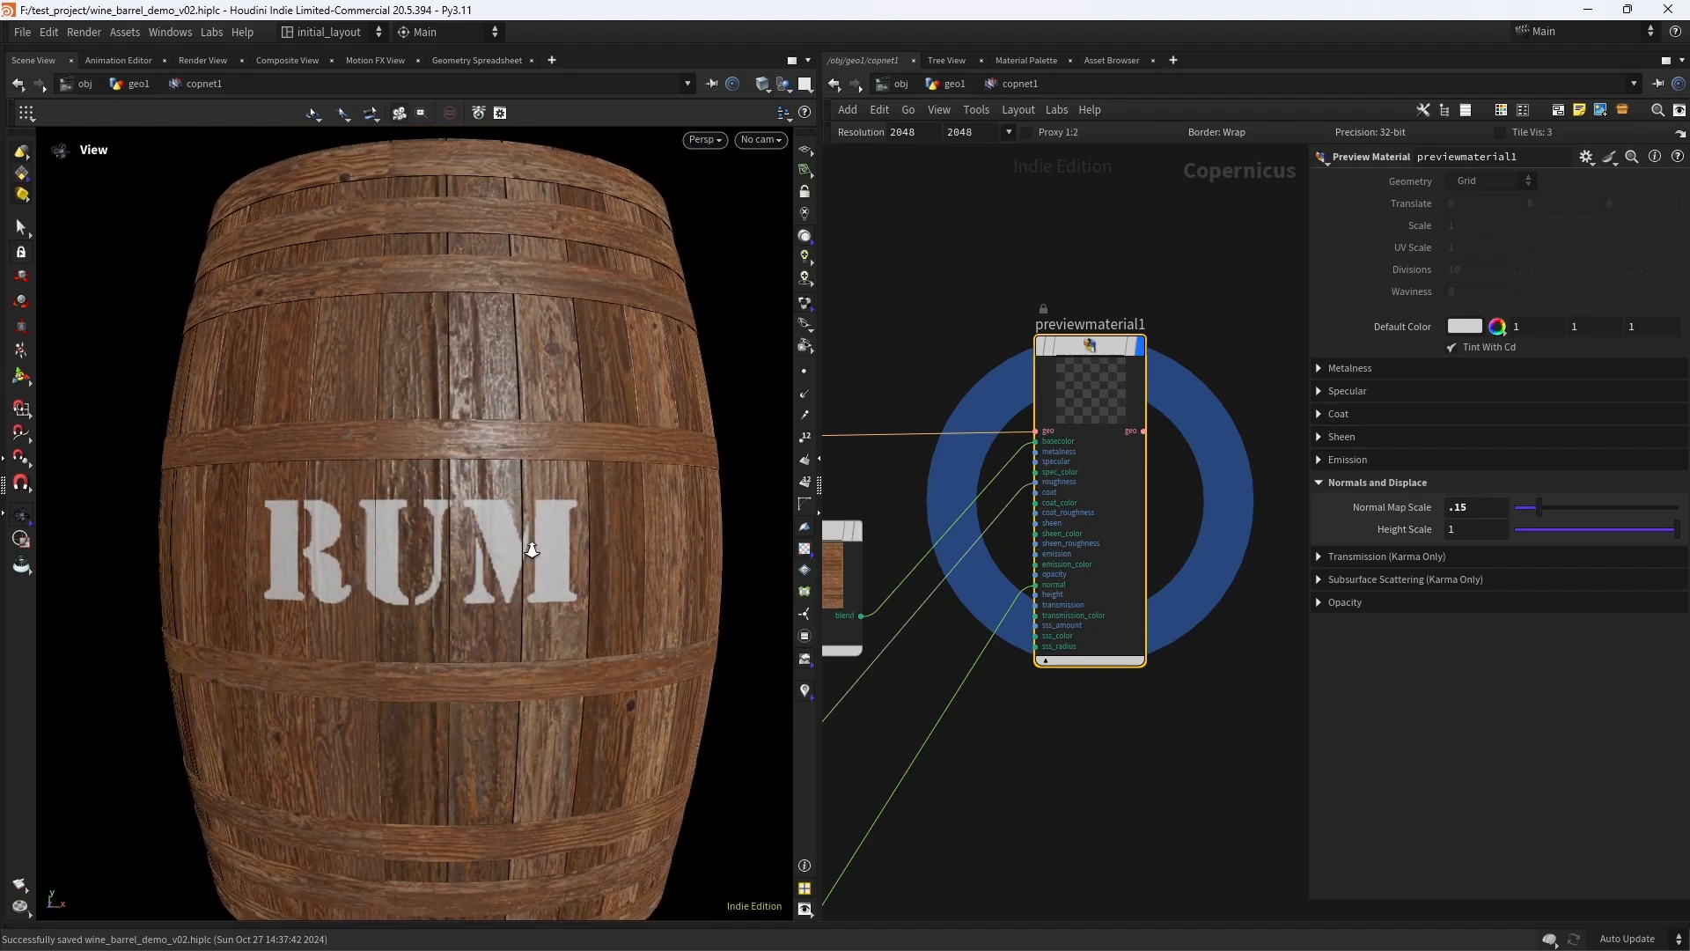
pyautogui.scroll(-2, 537, 546)
pyautogui.scroll(-5, 1048, 593)
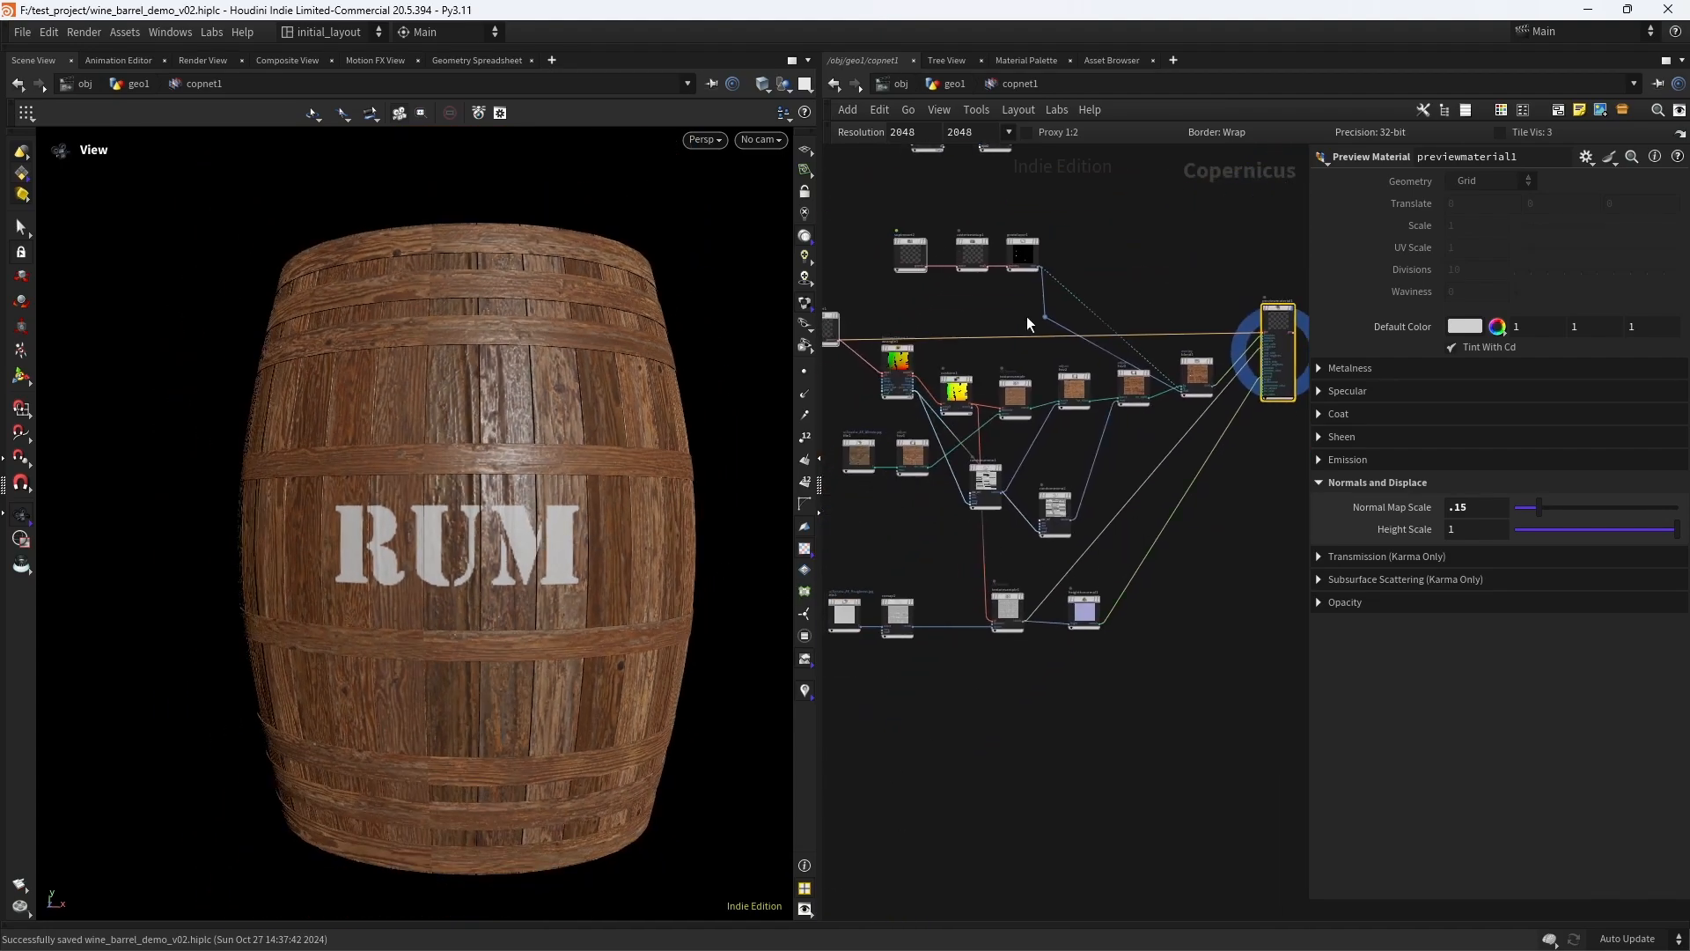
# - Set the network resolution to 4096, then toggle heighttonormal1's bypass to refresh the normals and inspect the barrel
pyautogui.click(1011, 133)
pyautogui.click(1047, 574)
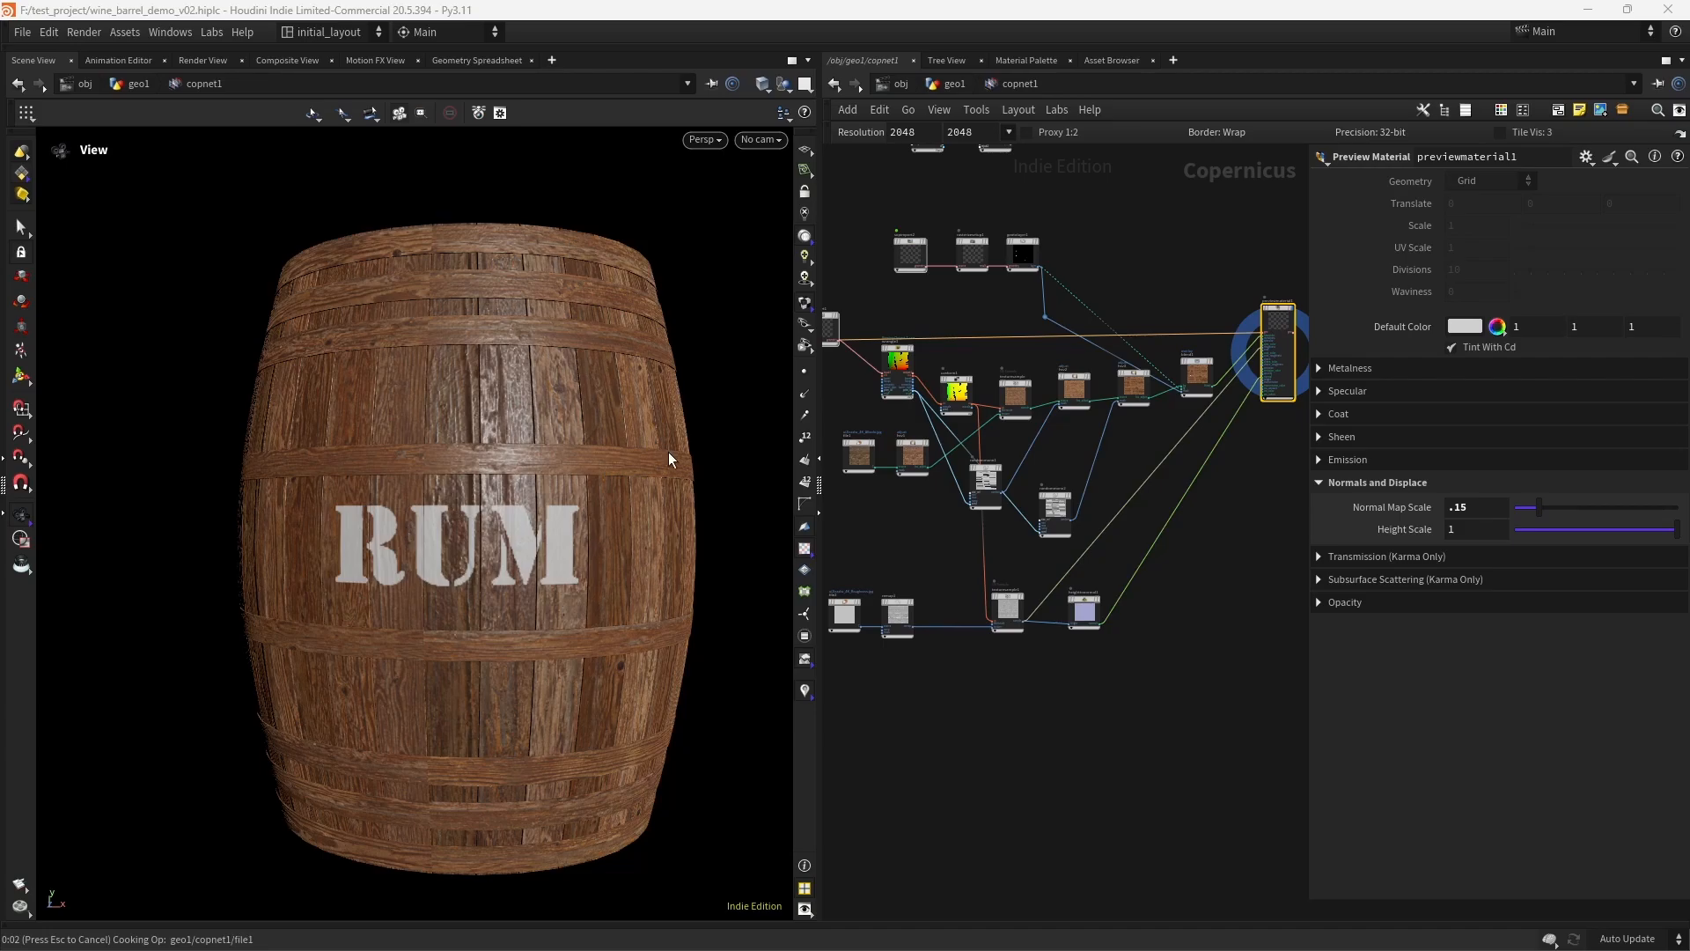
pyautogui.hotkey('ctrl', 's')
pyautogui.scroll(4, 1084, 579)
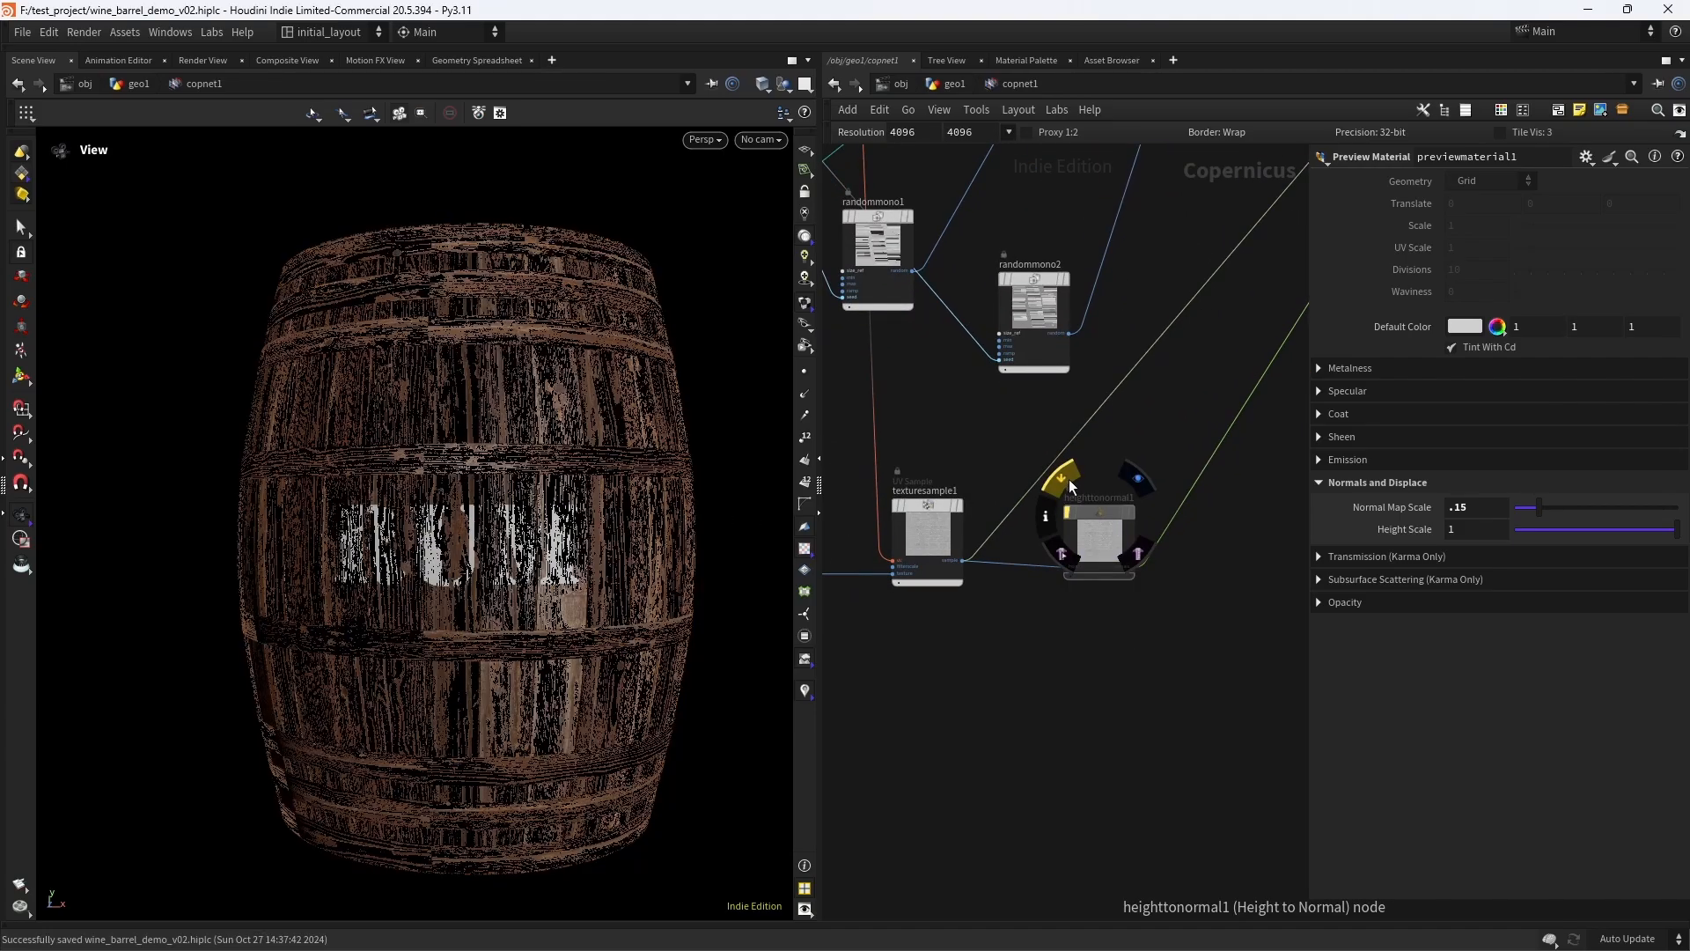
pyautogui.click(1067, 482)
pyautogui.scroll(4, 544, 453)
pyautogui.moveTo(603, 480); pyautogui.dragTo(555, 451)
pyautogui.scroll(-4, 592, 472)
pyautogui.scroll(3, 555, 451)
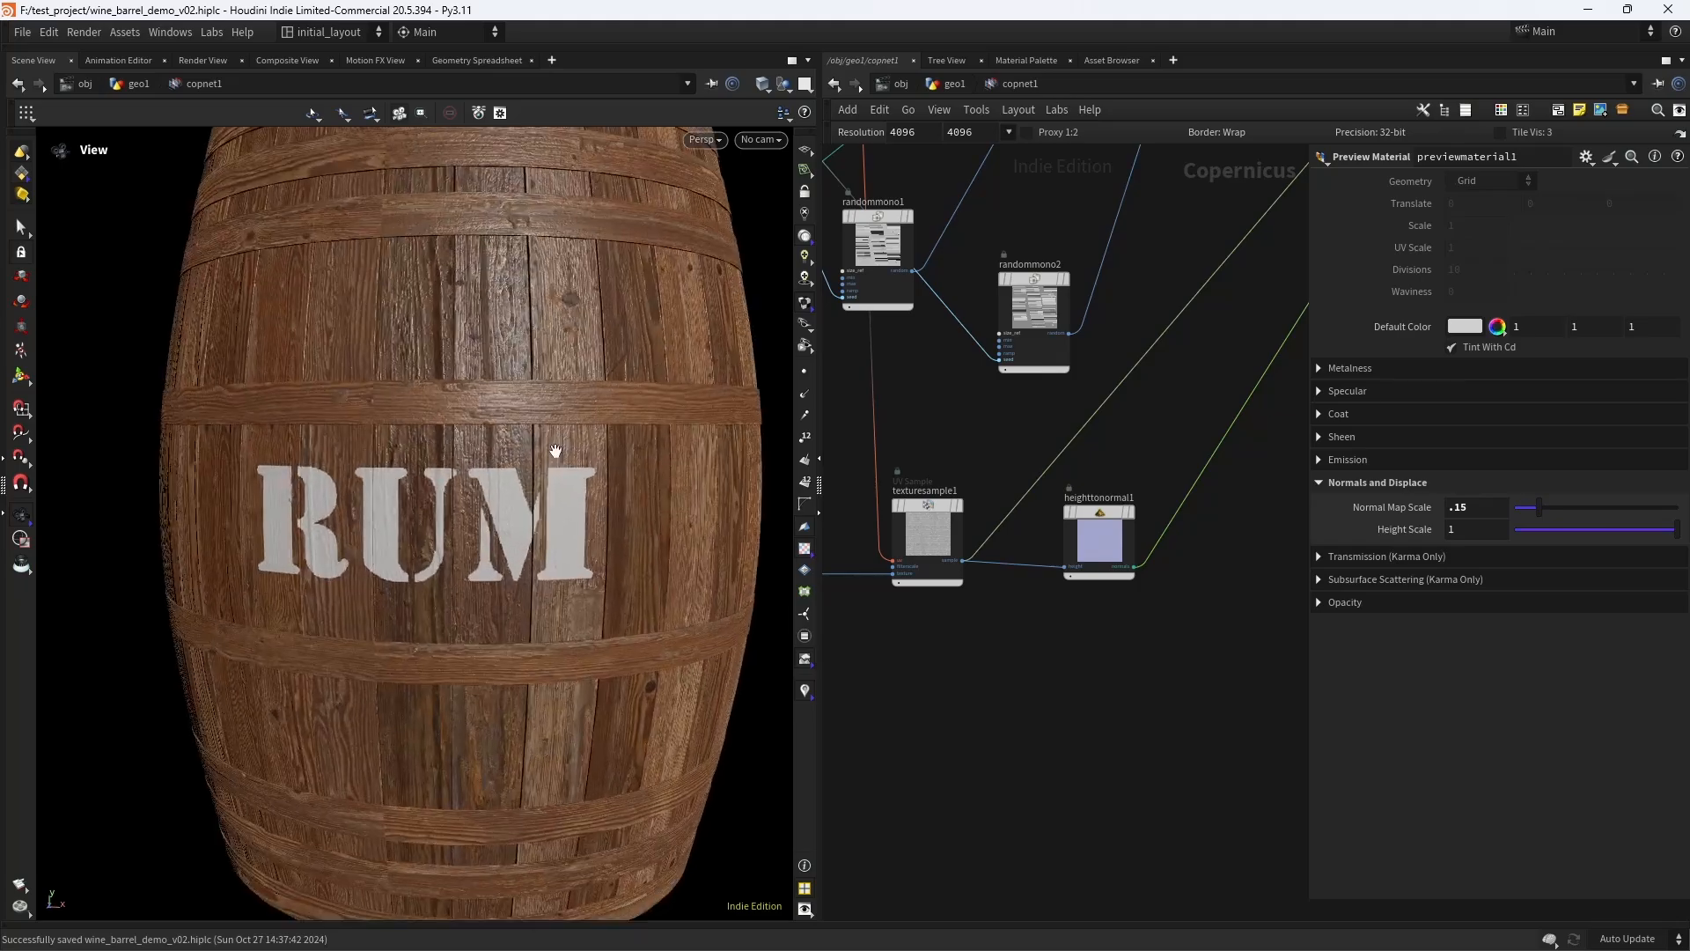
pyautogui.scroll(-4, 555, 451)
# - Reset the scene viewport with the Labs tool and inspect the barrel's surface around the RUM logo
pyautogui.click(212, 32)
pyautogui.click(294, 145)
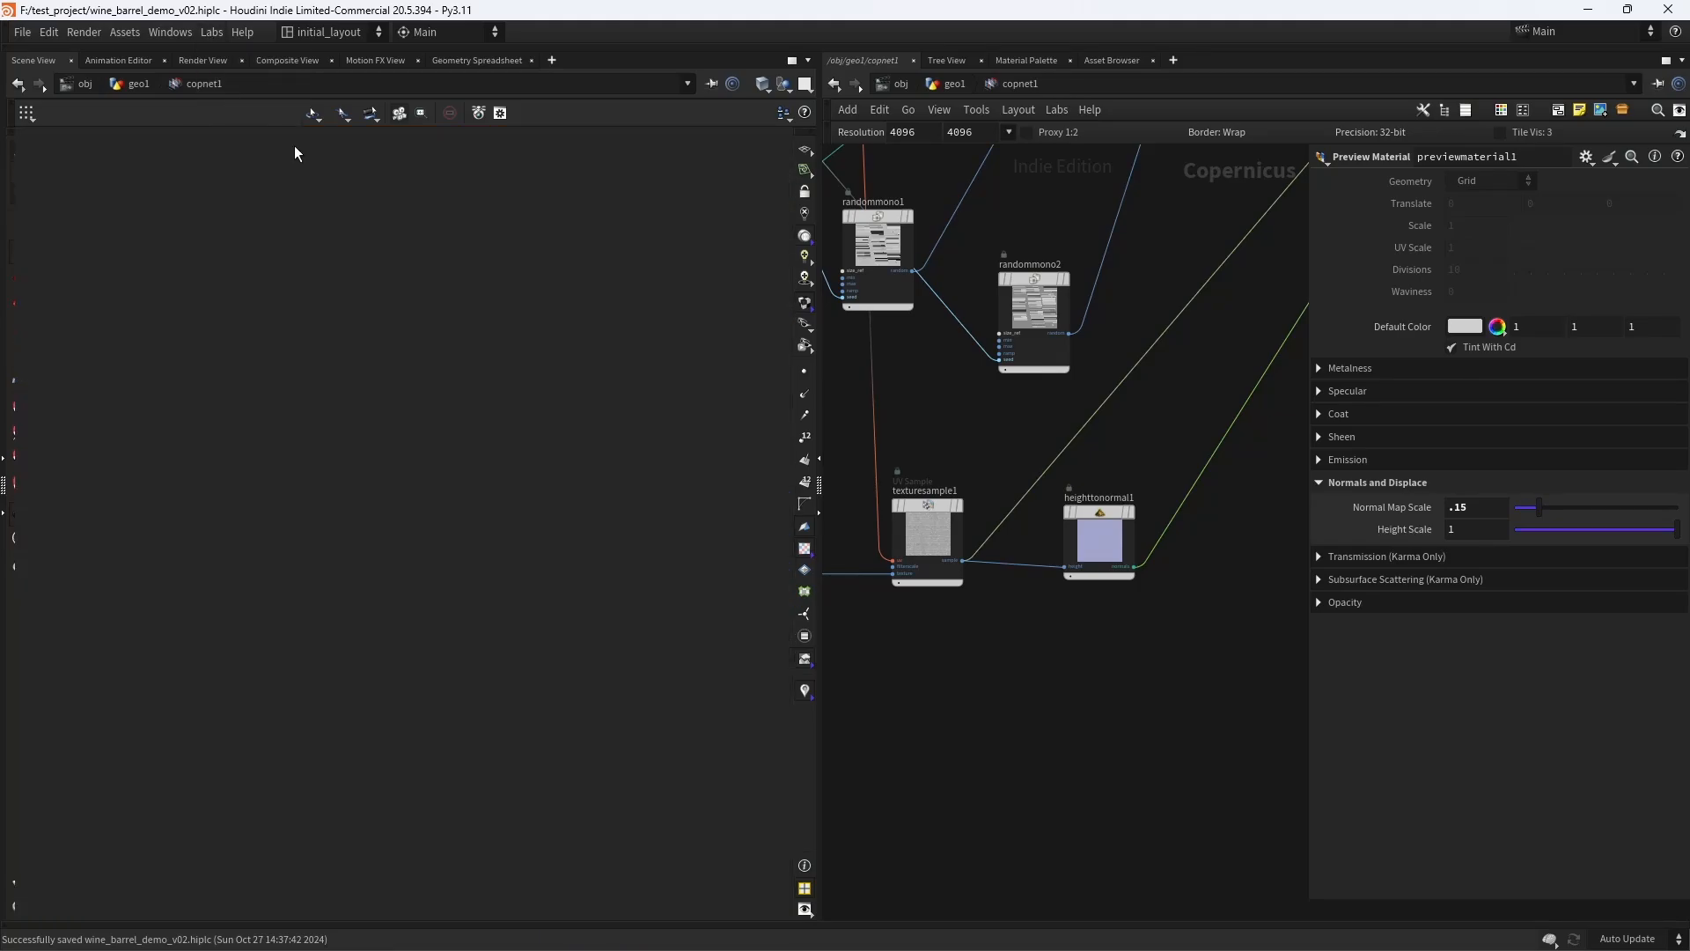
pyautogui.scroll(-3, 544, 473)
pyautogui.moveTo(576, 521); pyautogui.dragTo(536, 416)
pyautogui.scroll(3, 505, 517)
pyautogui.scroll(3, 536, 416)
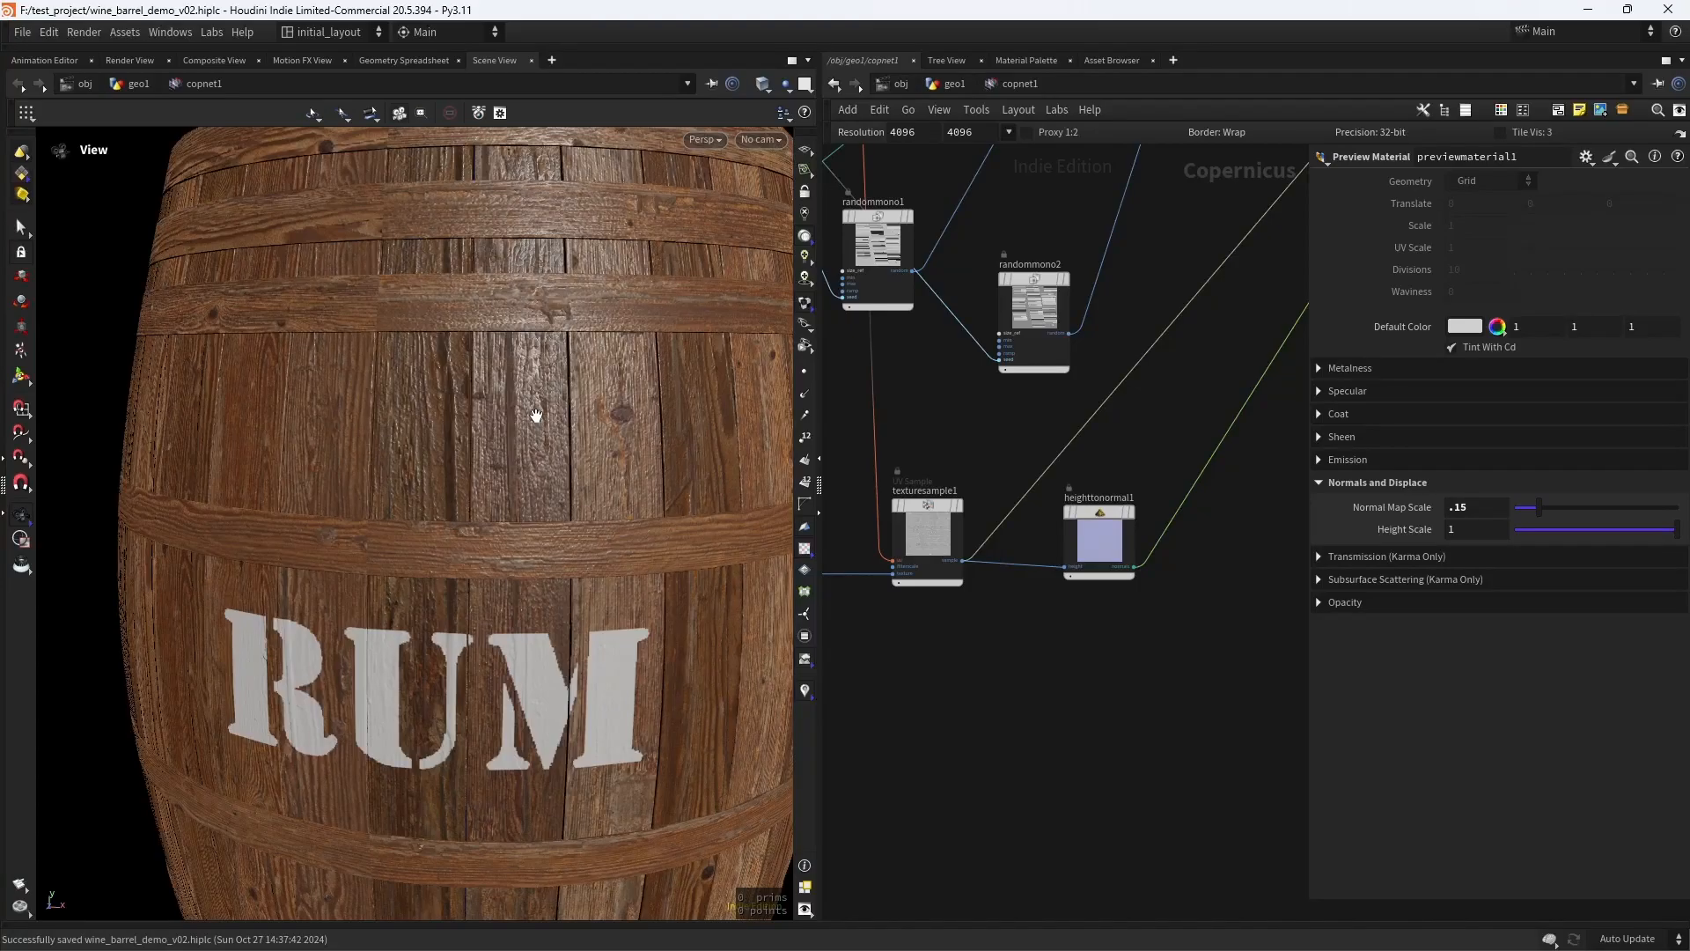
pyautogui.scroll(-3, 490, 502)
pyautogui.scroll(3, 540, 487)
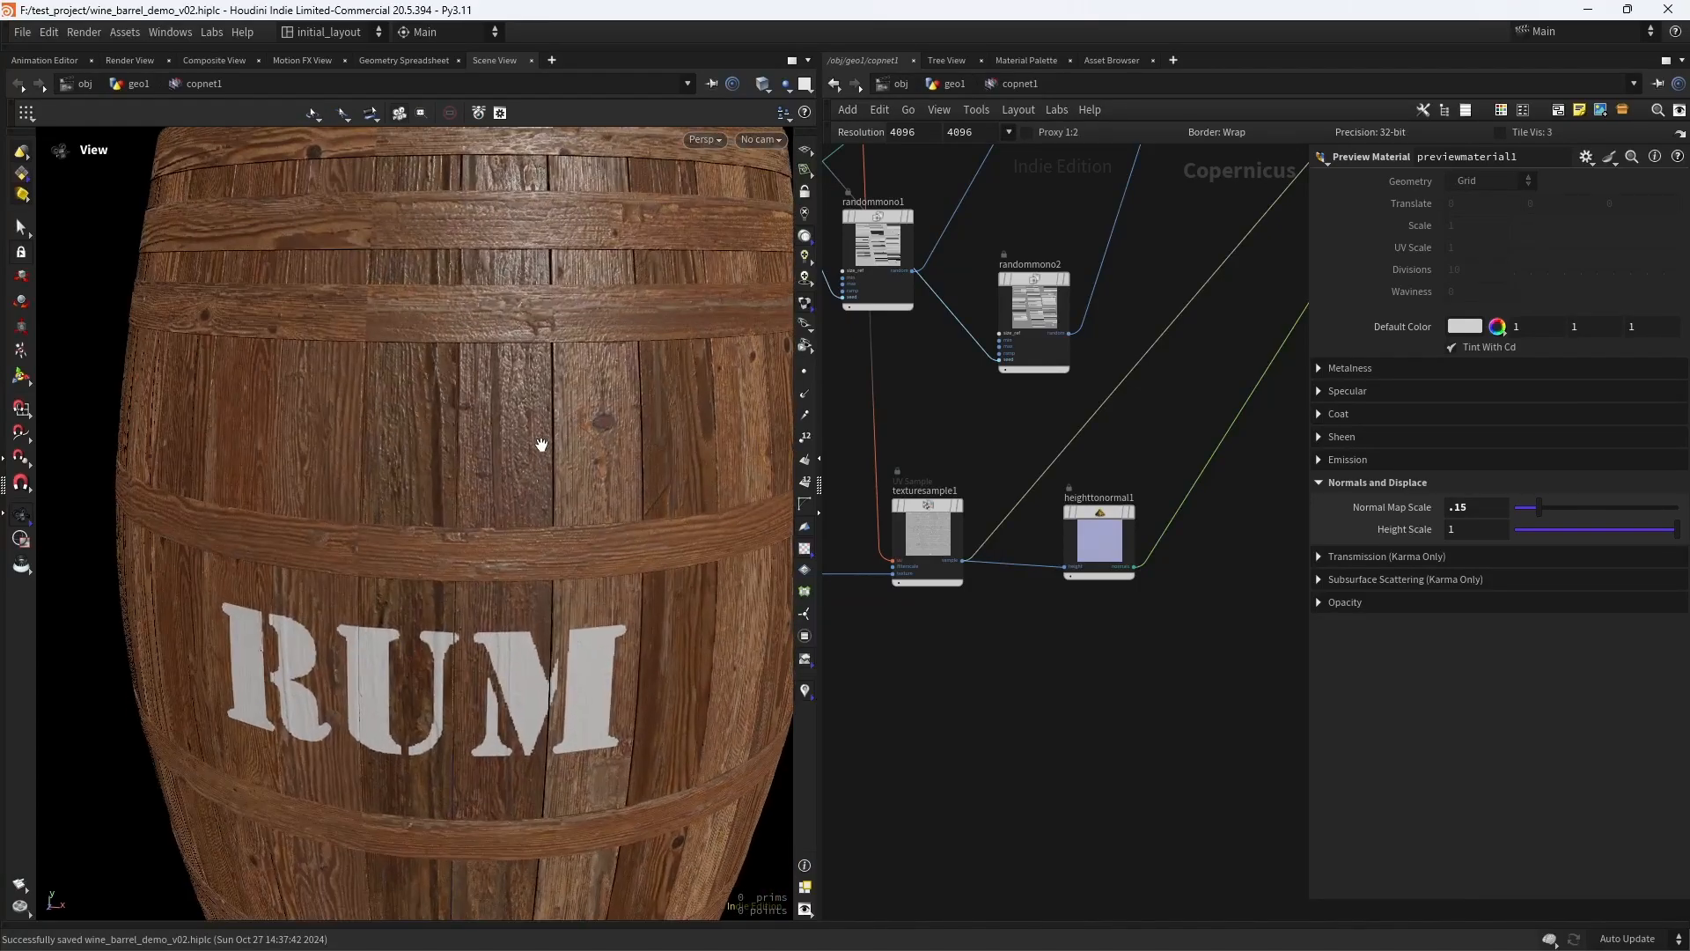
pyautogui.scroll(-5, 523, 454)
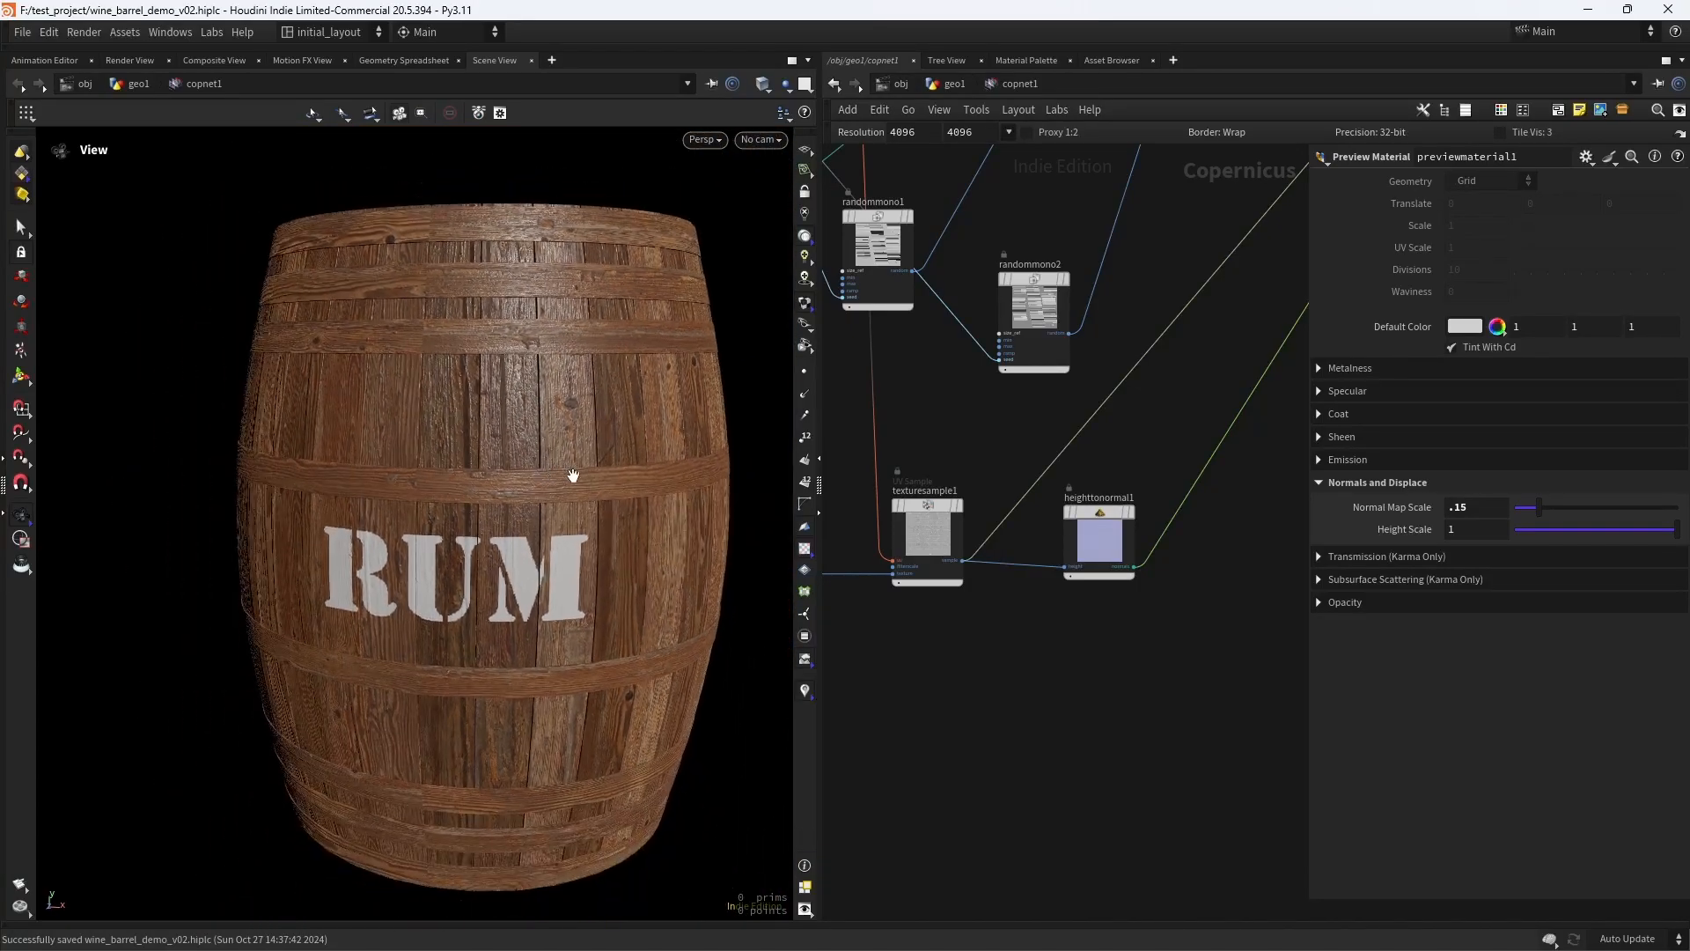
# - Duplicate the roughness image node file2 below the original and display the copy, file3
pyautogui.scroll(-3, 947, 703)
pyautogui.moveTo(948, 702); pyautogui.dragTo(1035, 659, button='middle')
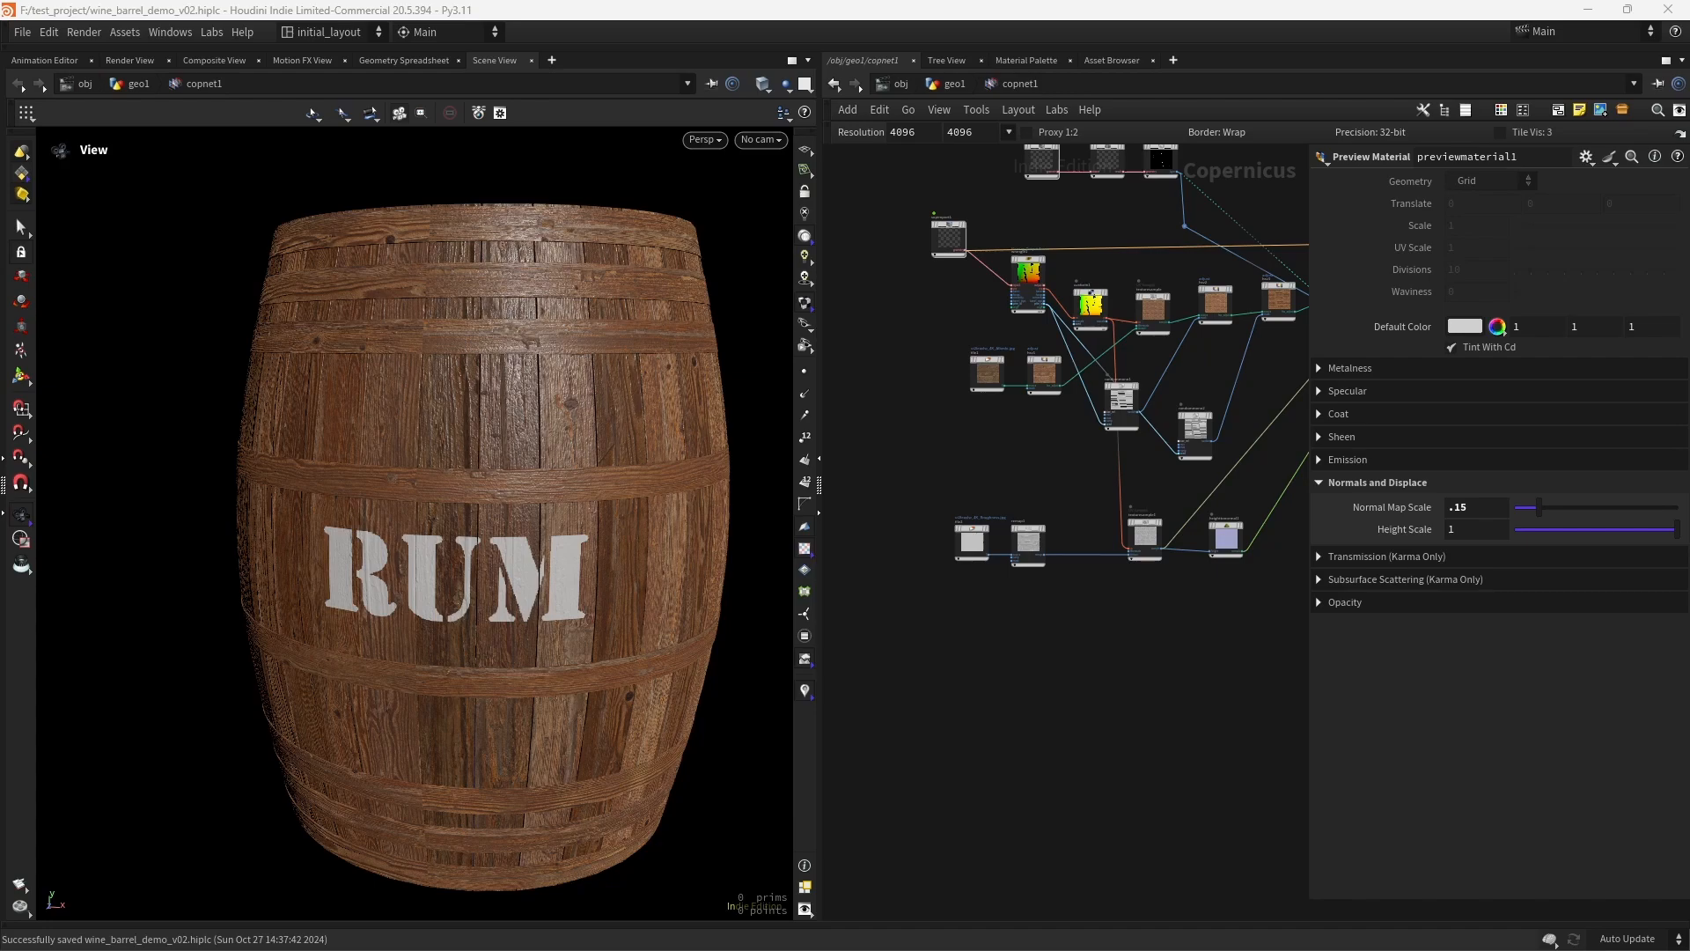
pyautogui.moveTo(939, 675); pyautogui.dragTo(927, 641, button='middle')
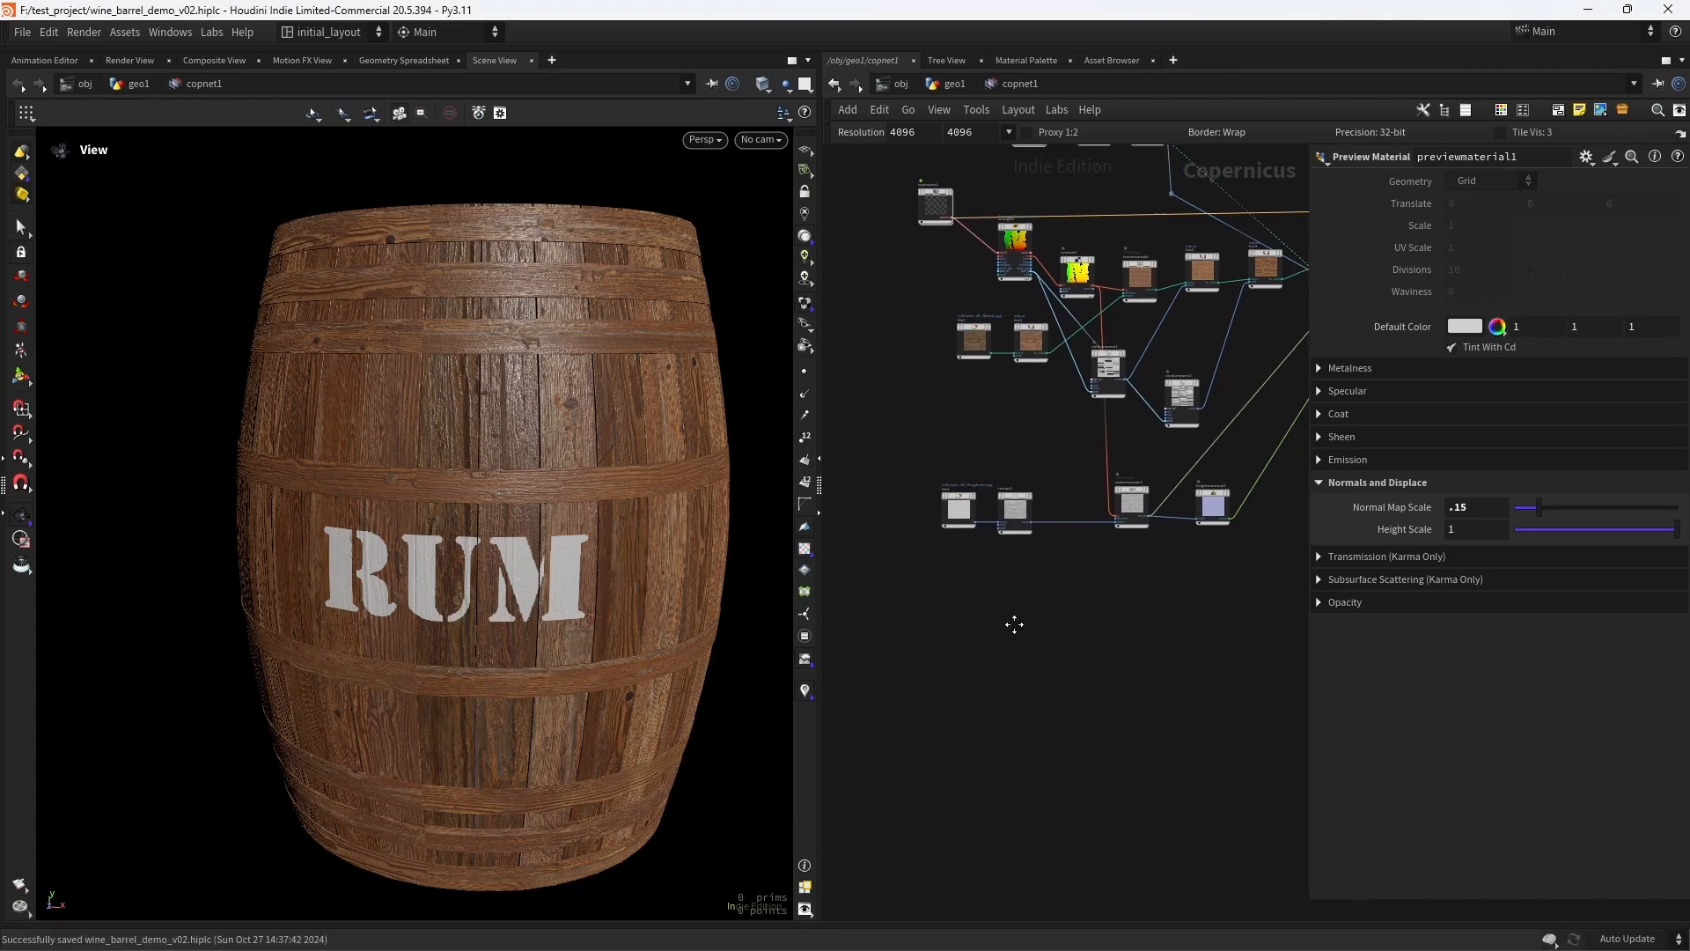
pyautogui.scroll(4, 991, 569)
pyautogui.keyDown('alt'); pyautogui.moveTo(916, 417); pyautogui.dragTo(907, 600); pyautogui.keyUp('alt')
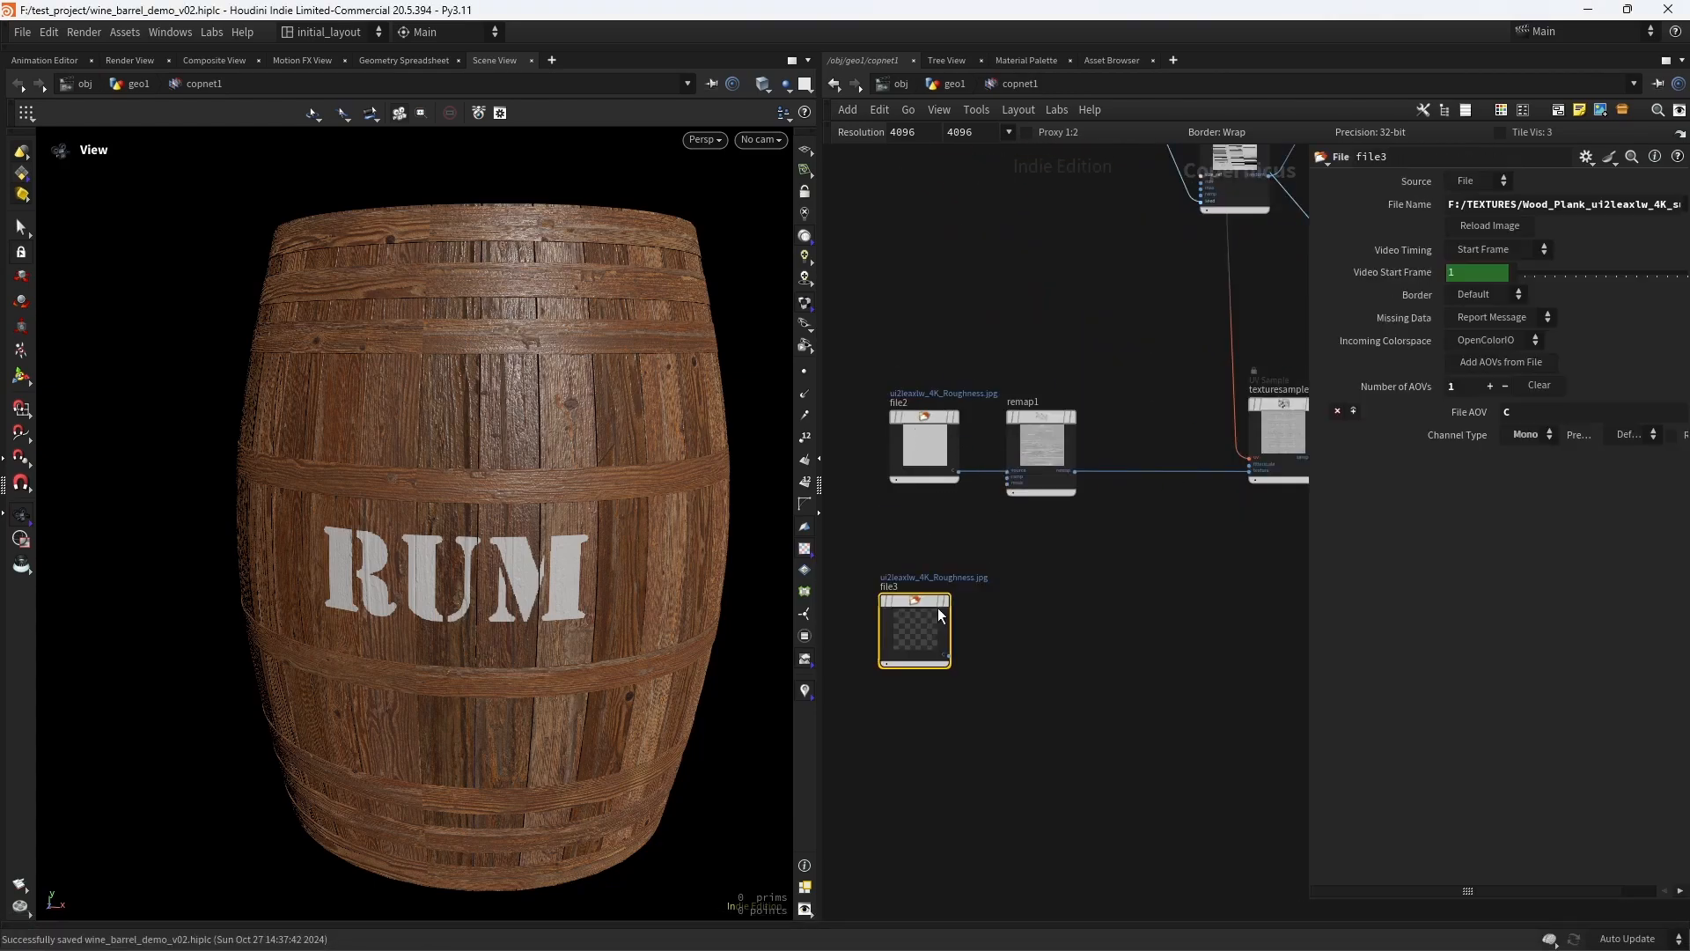
pyautogui.click(945, 600)
# - Point file3 to the Imperfections_Grunge 4K roughness image and view the loaded texture
pyautogui.click(1507, 204)
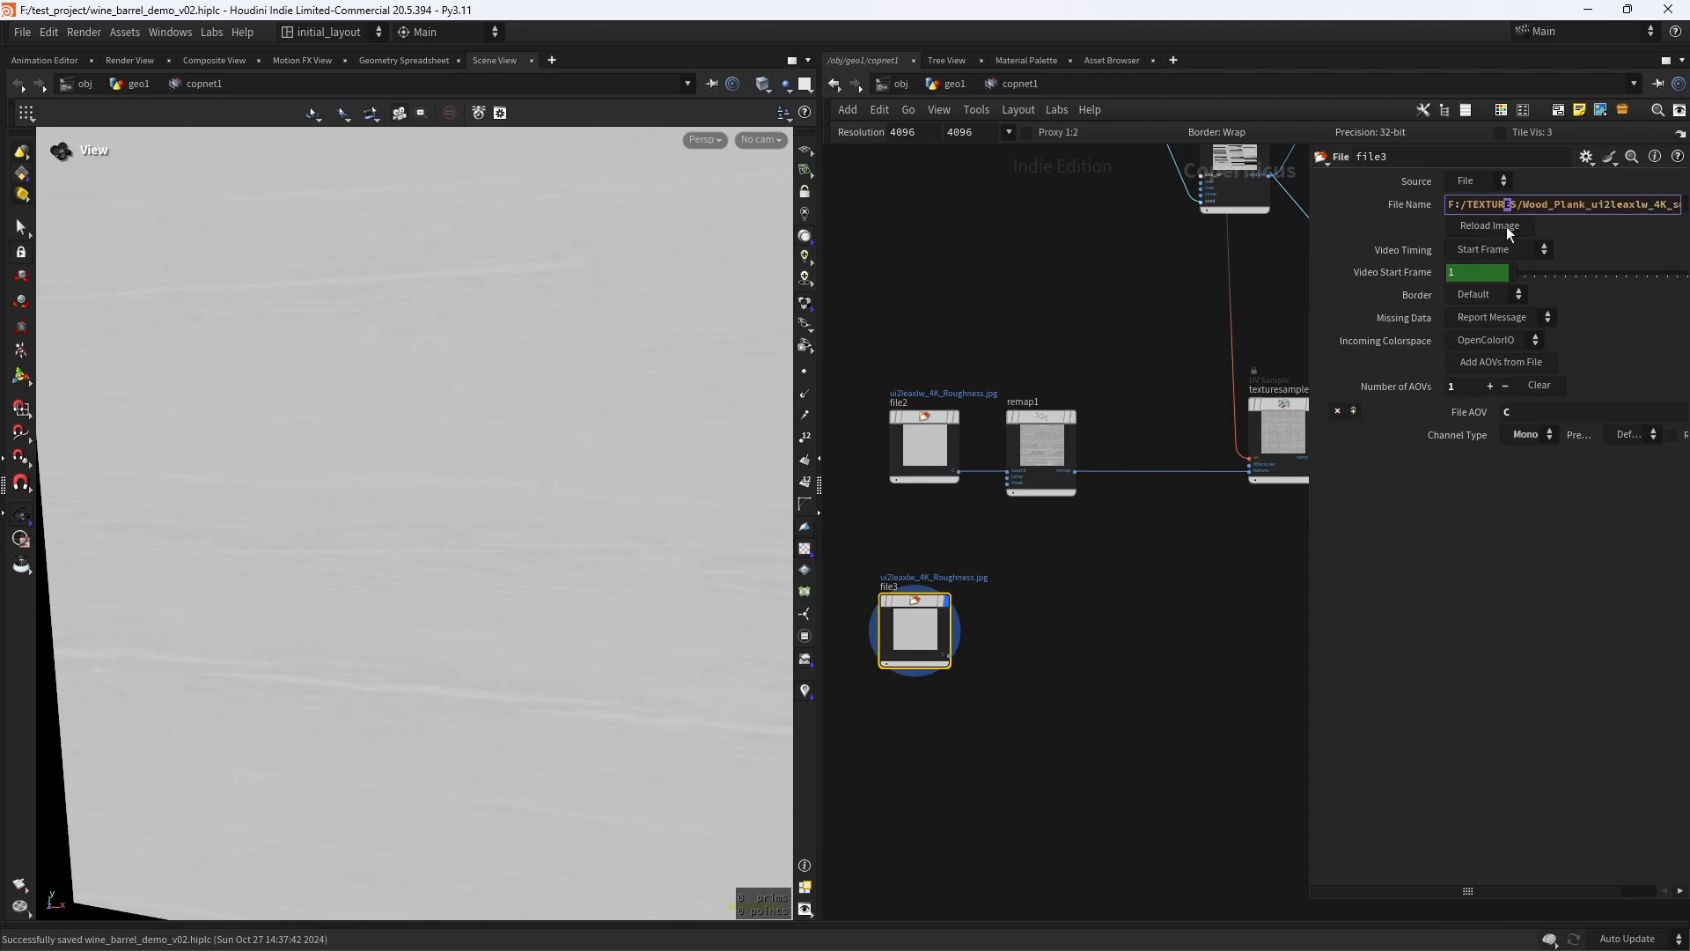
pyautogui.hotkey('ctrl', 'a')
pyautogui.hotkey('ctrl', 'v')
pyautogui.press('Return')
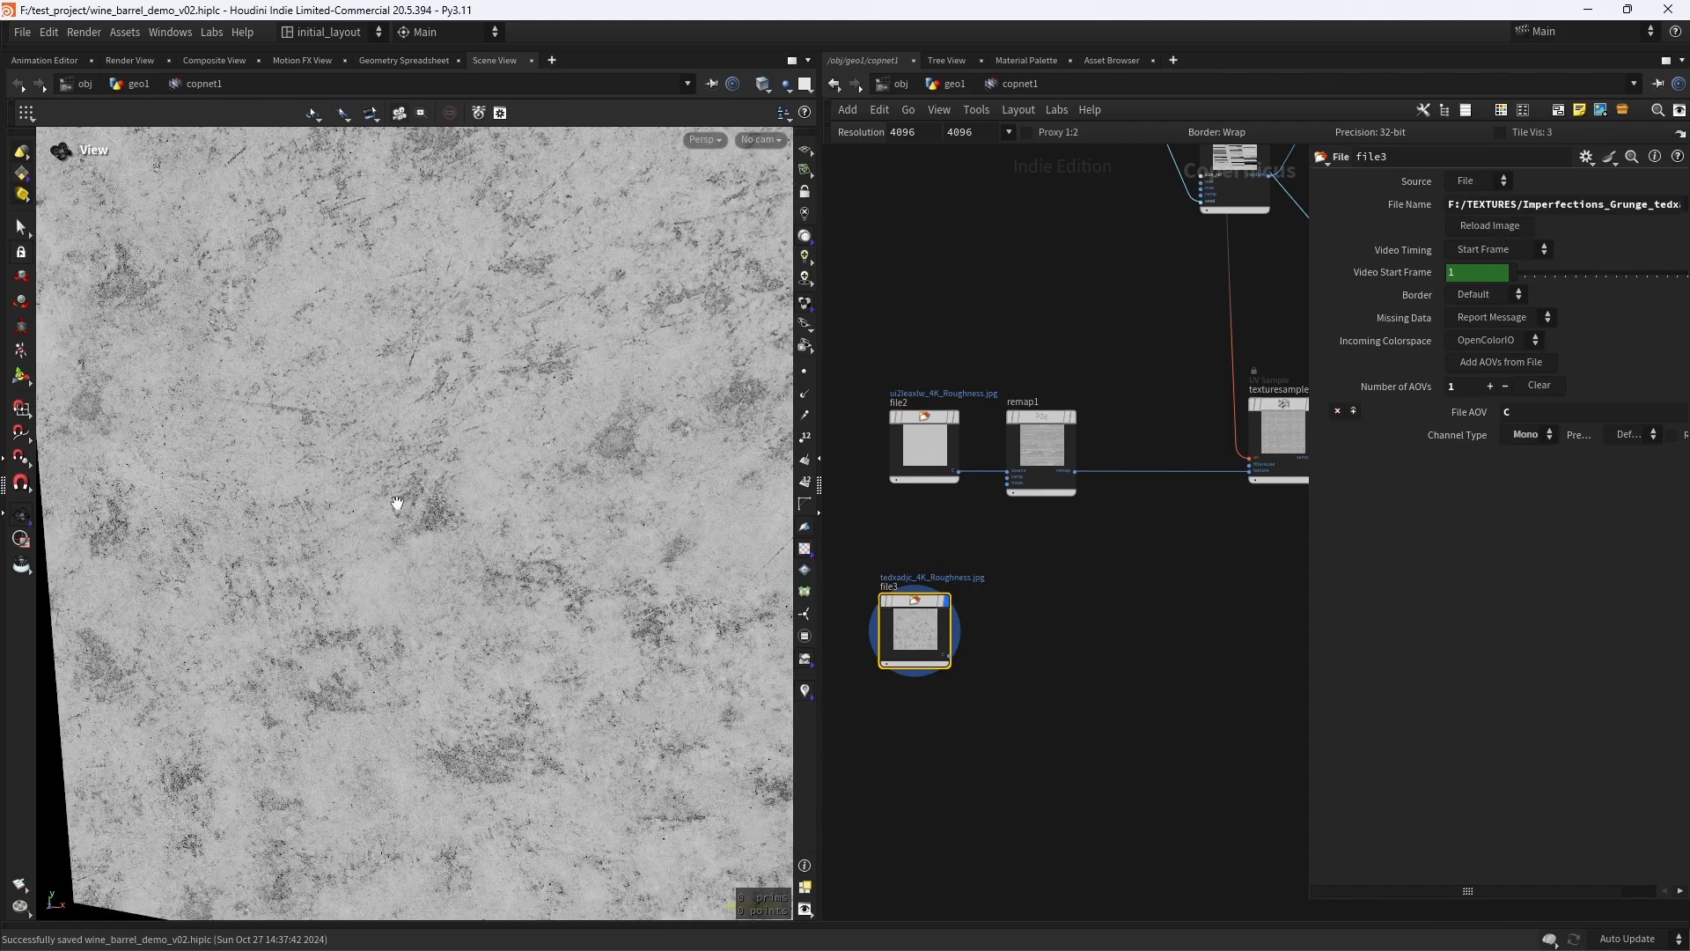
pyautogui.moveTo(397, 503); pyautogui.dragTo(520, 554)
pyautogui.moveTo(520, 555); pyautogui.dragTo(686, 517, button='right')
# - Duplicate the UV Sample node texturesample1 below the original, keeping its incoming connections
pyautogui.moveTo(1064, 615); pyautogui.dragTo(939, 606, button='middle')
pyautogui.scroll(3, 1057, 591)
pyautogui.scroll(-4, 1081, 568)
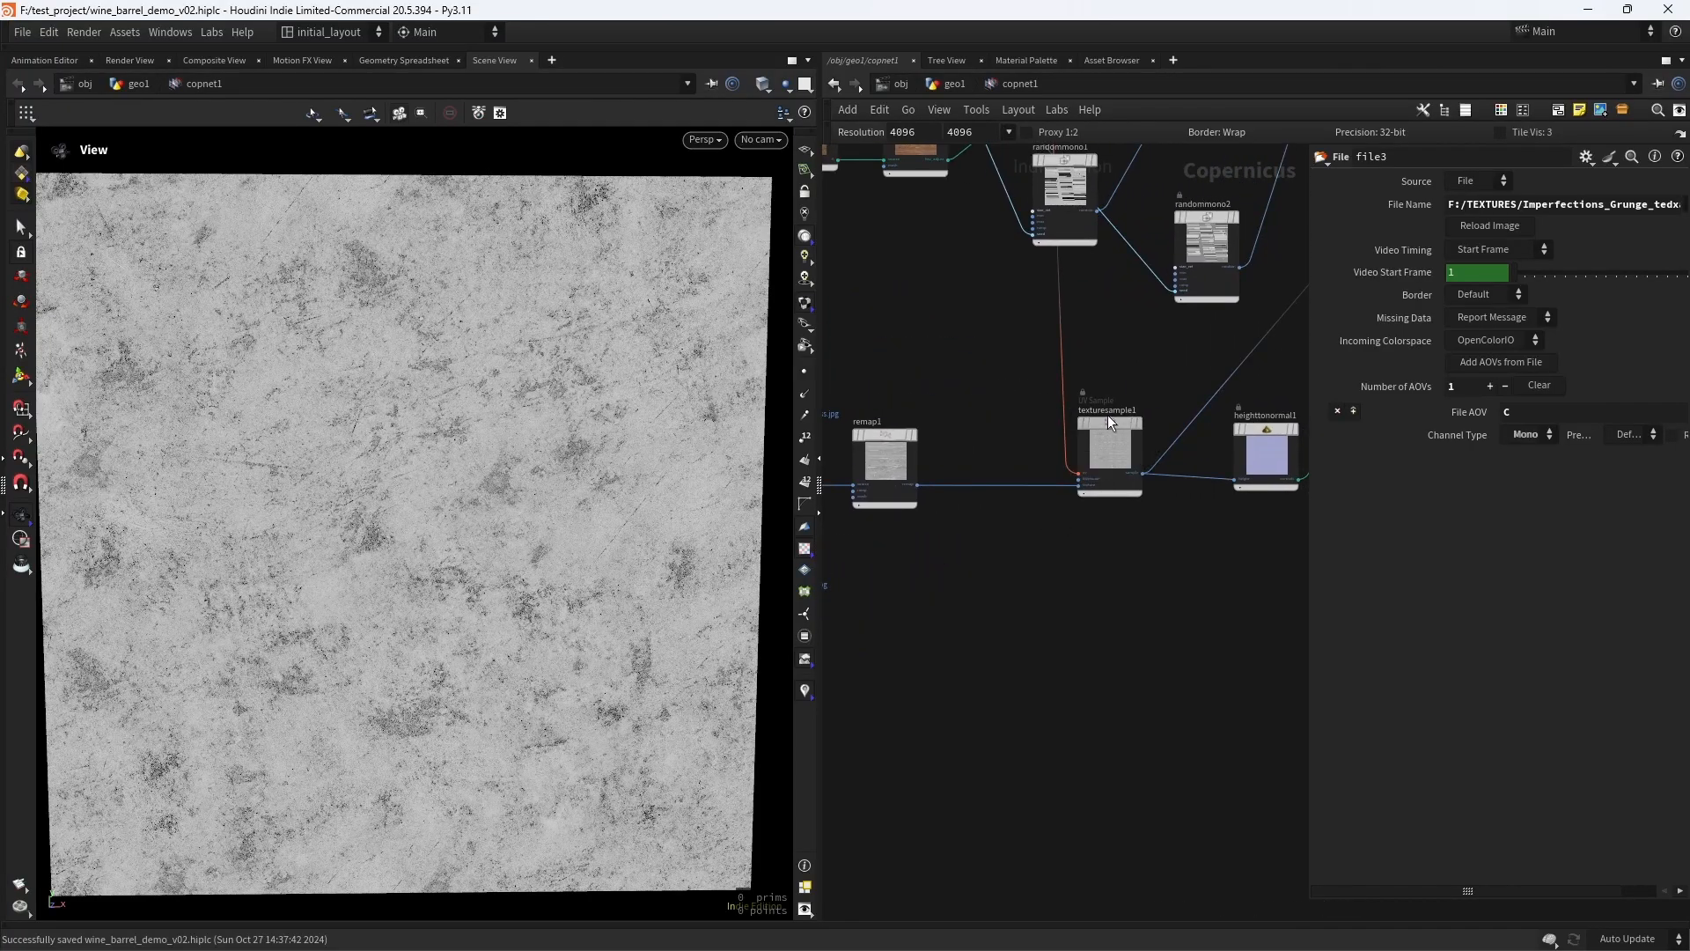
pyautogui.keyDown('alt'); pyautogui.moveTo(1108, 421); pyautogui.dragTo(1108, 619); pyautogui.keyUp('alt')
pyautogui.moveTo(943, 598); pyautogui.dragTo(1121, 582, button='middle')
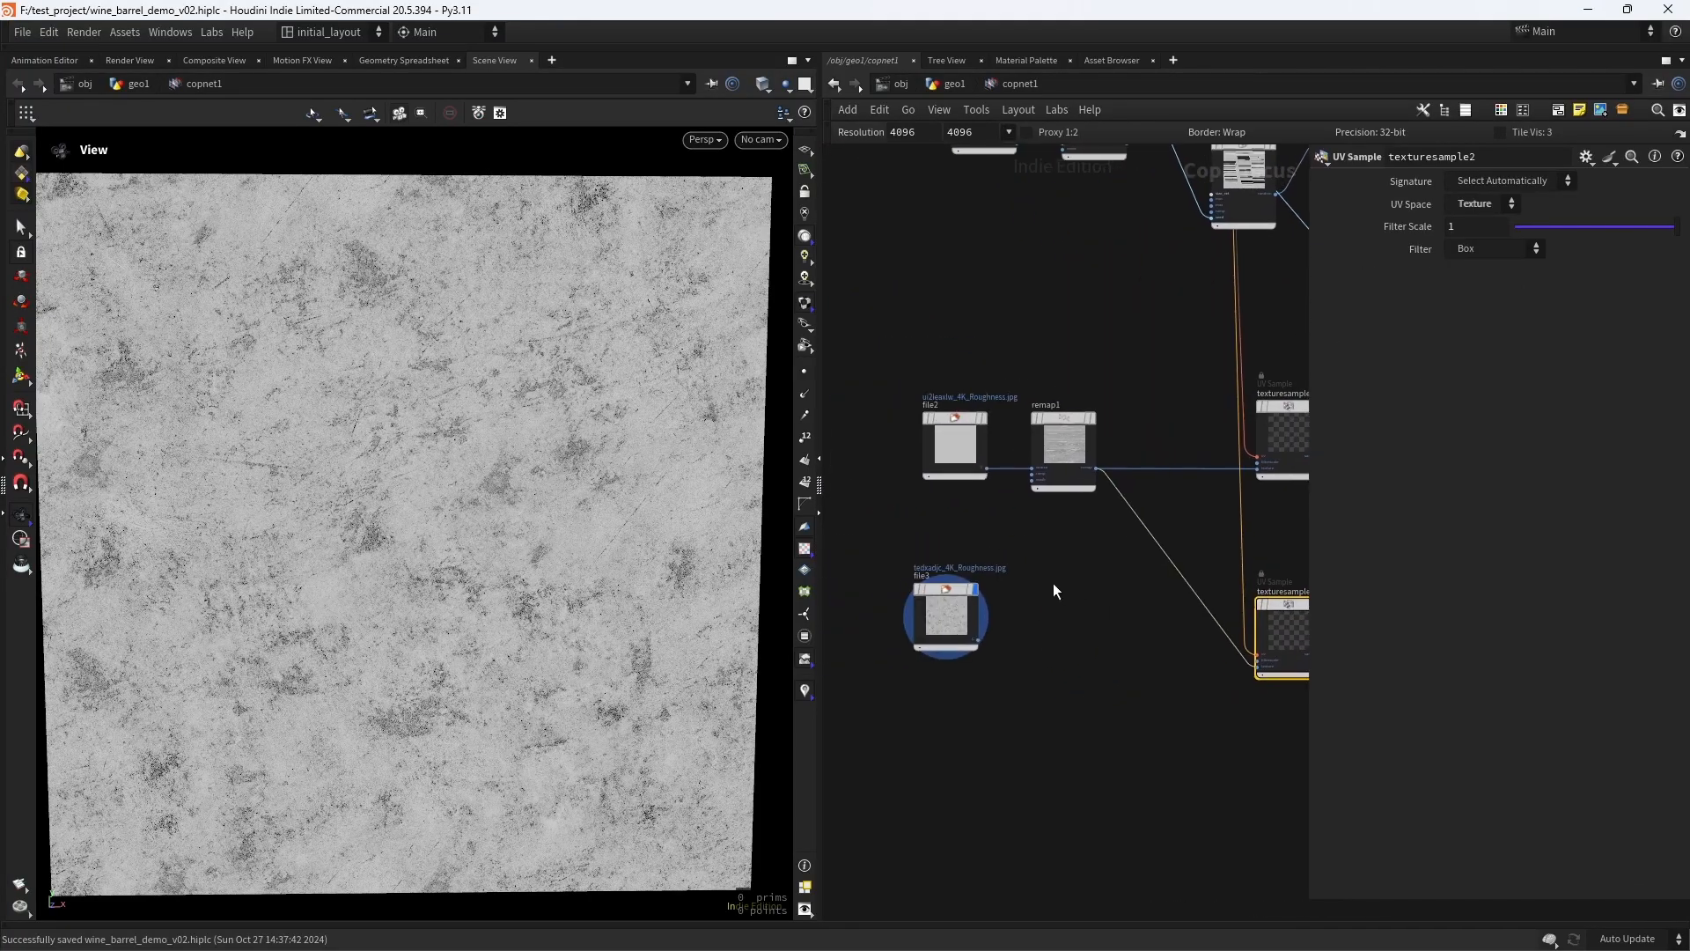
# - Connect file3 to the texture input of texturesample2, then display that node and examine the sampled grunge pattern
pyautogui.click(976, 641)
pyautogui.click(1232, 668)
pyautogui.moveTo(1229, 707); pyautogui.dragTo(958, 742, button='middle')
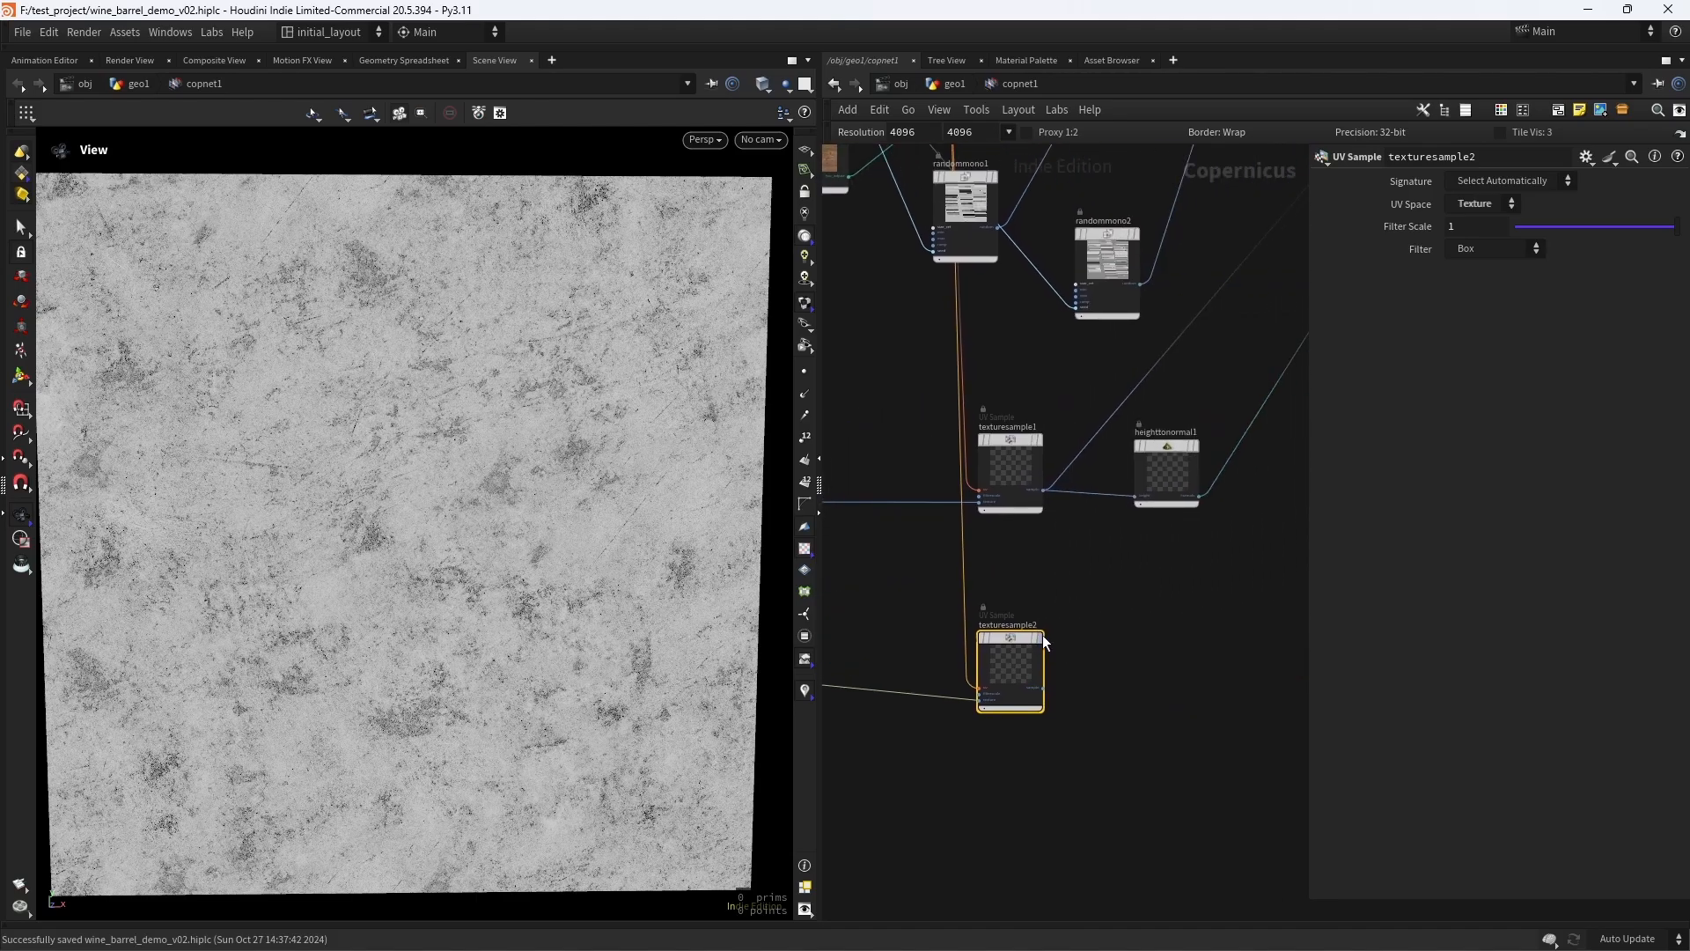
pyautogui.click(1039, 637)
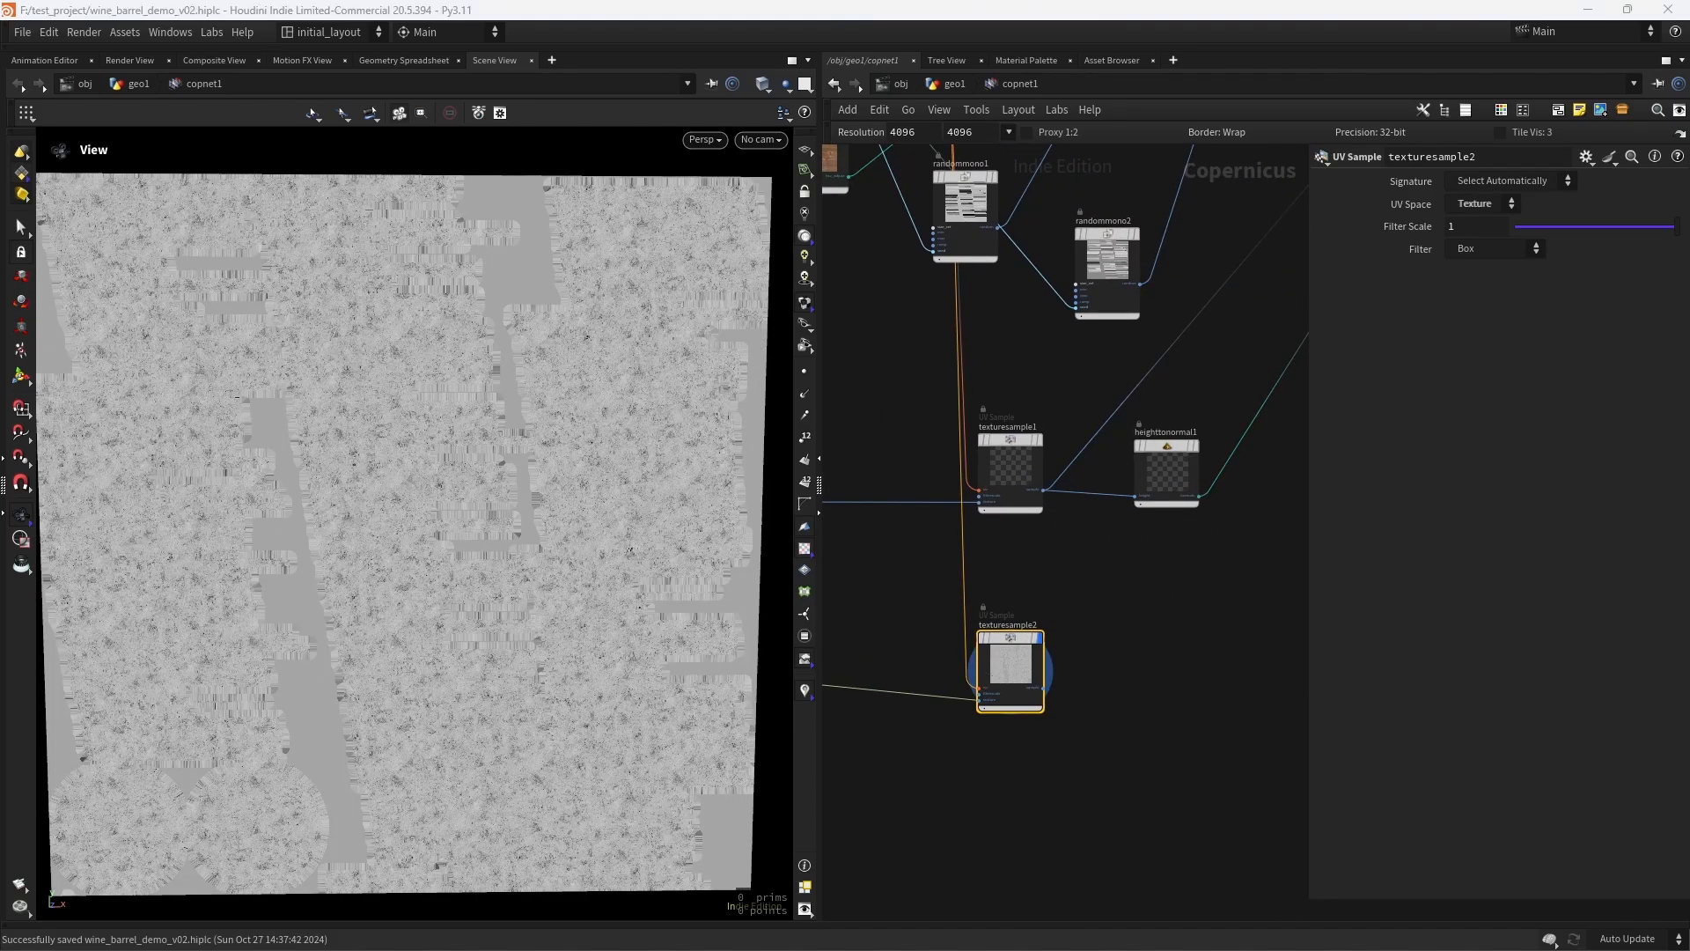
pyautogui.moveTo(520, 479); pyautogui.dragTo(482, 477, button='right')
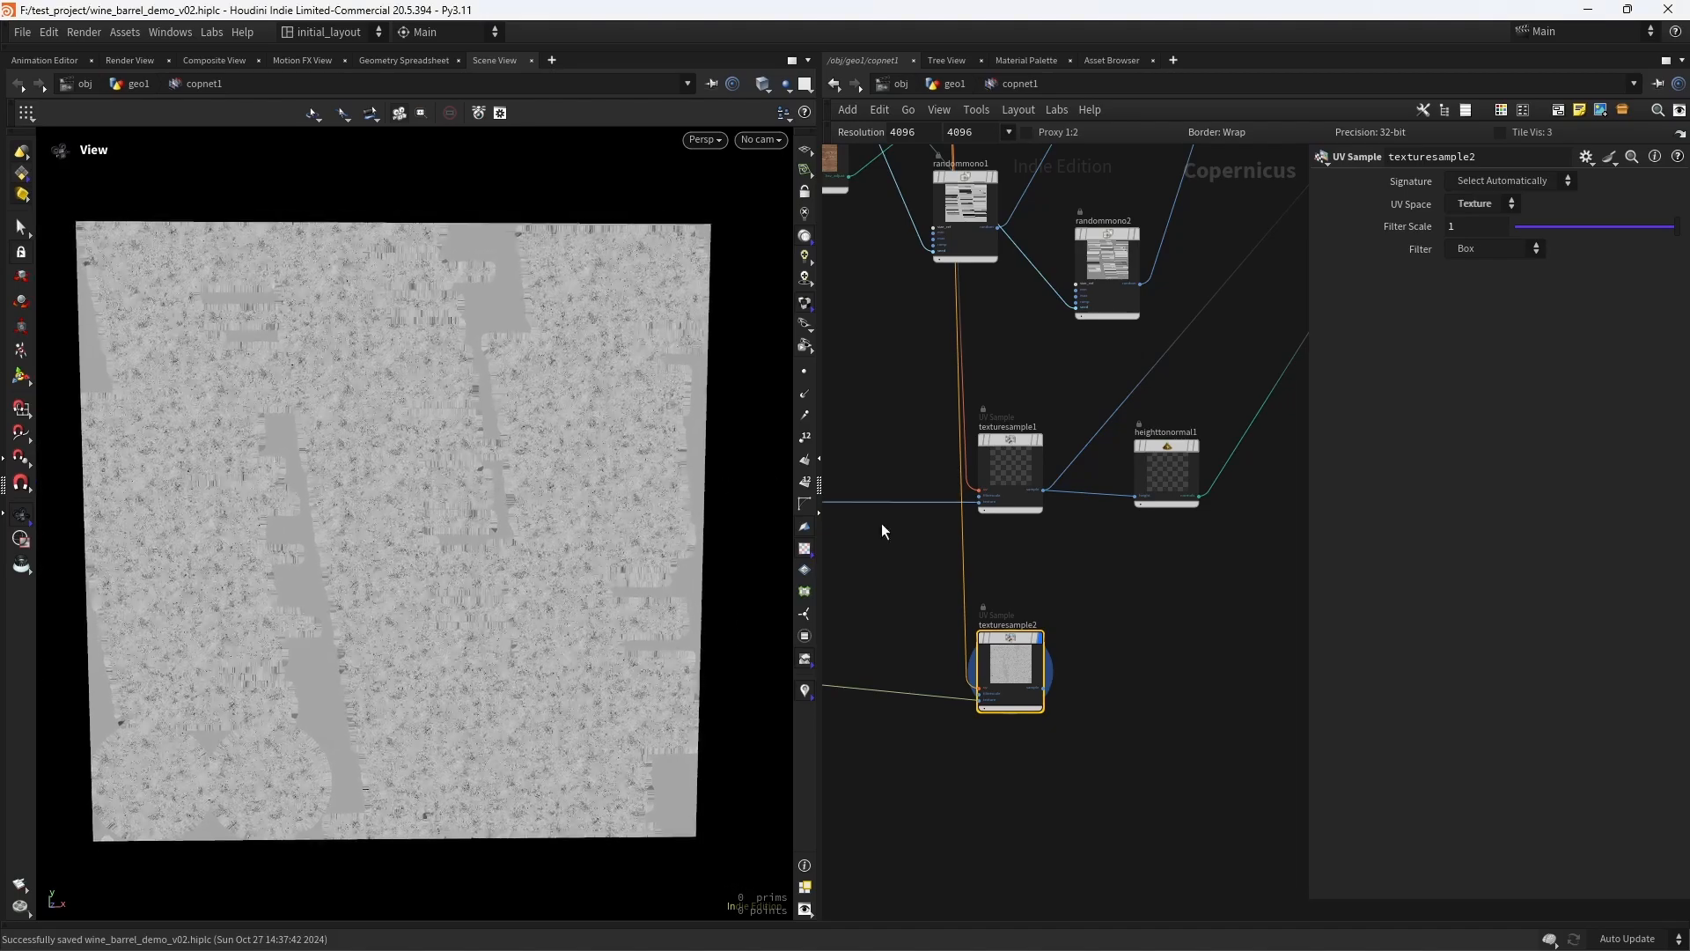
pyautogui.moveTo(1133, 591); pyautogui.dragTo(1009, 585, button='middle')
pyautogui.moveTo(425, 520); pyautogui.dragTo(581, 467, button='right')
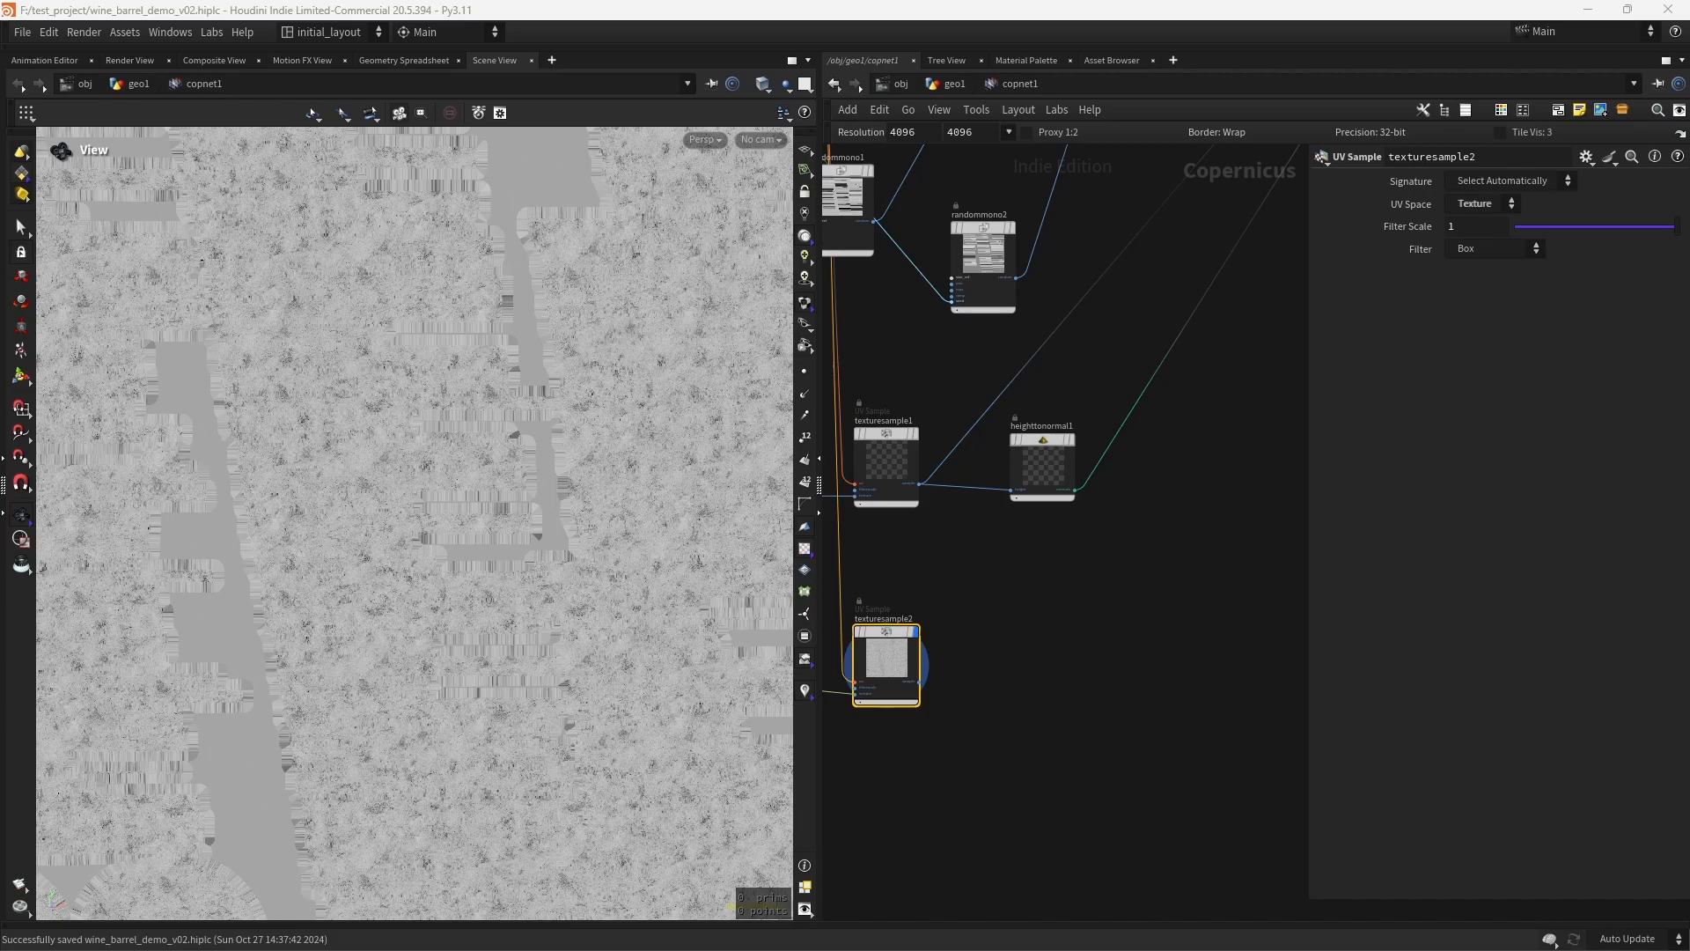
pyautogui.moveTo(487, 536); pyautogui.dragTo(553, 559, button='right')
# - Align file3 with texturesample2 in a row beneath the wood roughness branch
pyautogui.moveTo(950, 505); pyautogui.dragTo(1091, 691, button='middle')
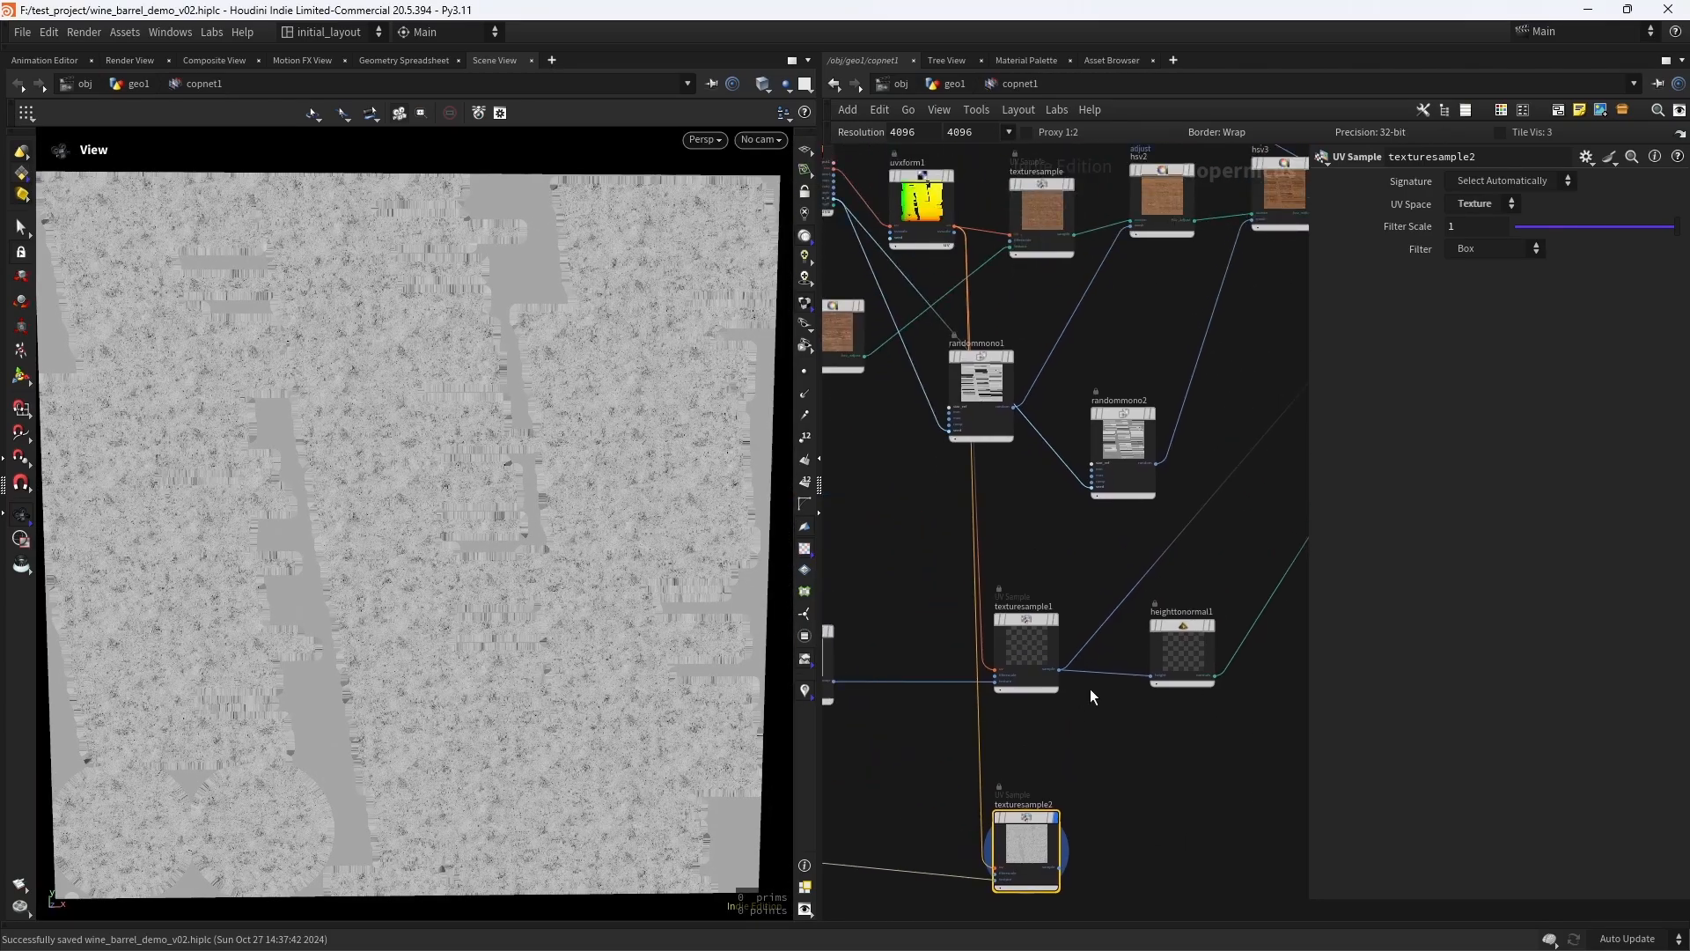
pyautogui.moveTo(879, 323); pyautogui.dragTo(1033, 471, button='middle')
pyautogui.scroll(-3, 1008, 613)
pyautogui.moveTo(1101, 612); pyautogui.dragTo(1015, 597, button='middle')
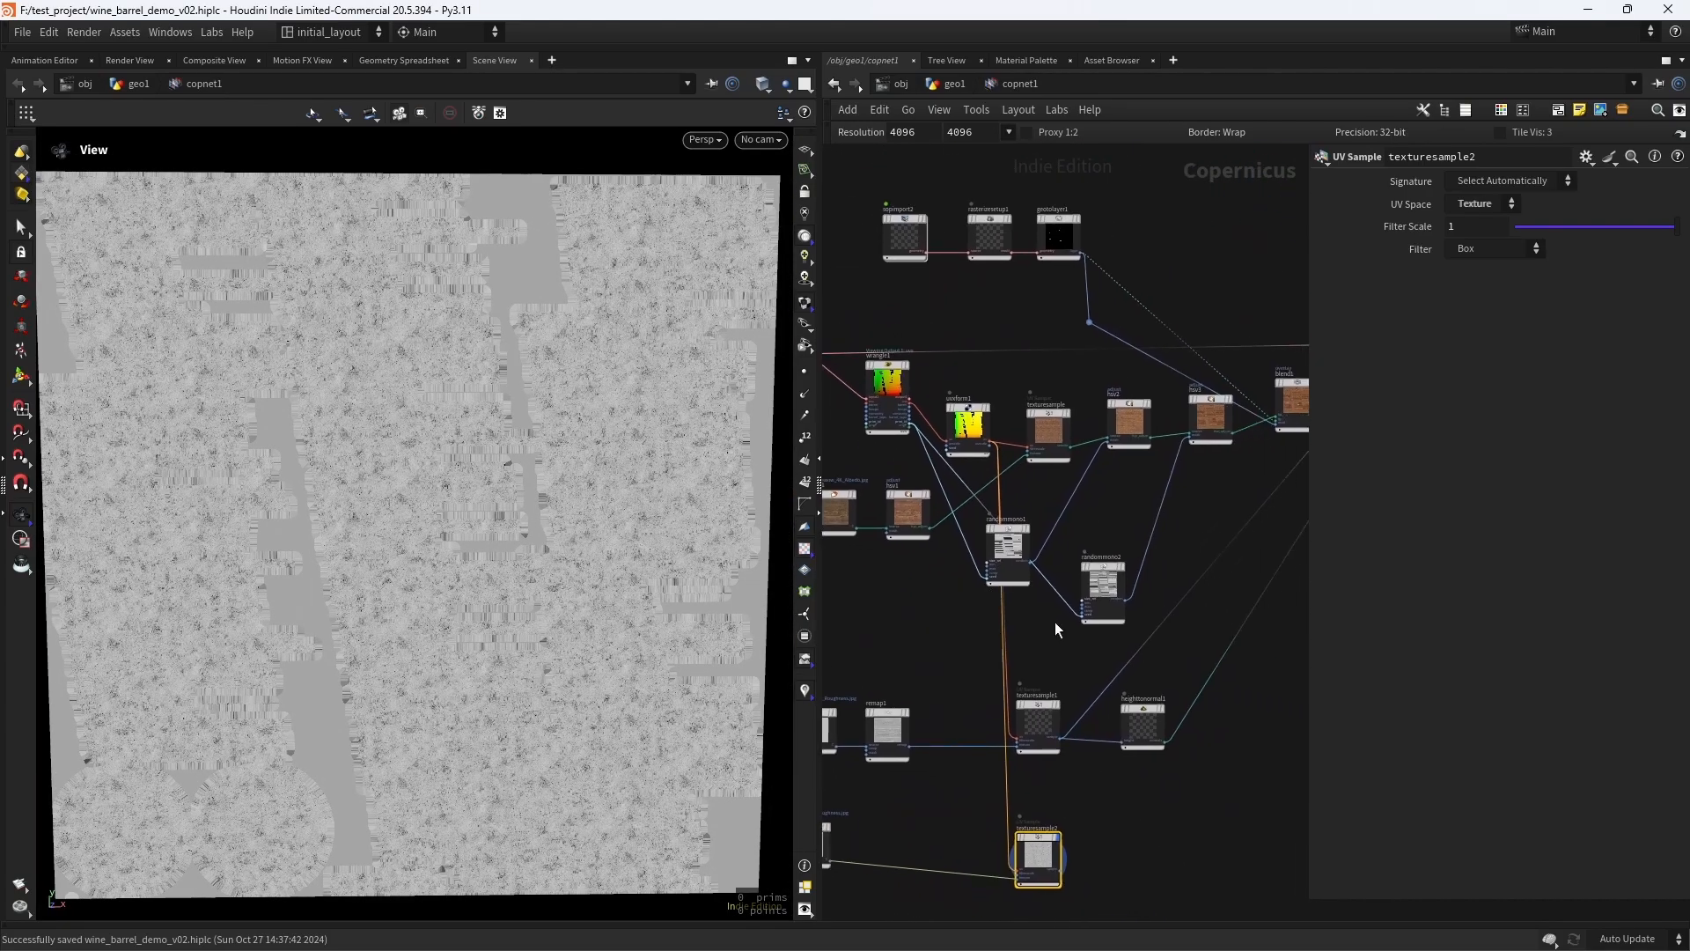
pyautogui.moveTo(1169, 825); pyautogui.dragTo(1059, 722, button='middle')
pyautogui.moveTo(905, 759); pyautogui.dragTo(1023, 696, button='middle')
pyautogui.moveTo(847, 741); pyautogui.dragTo(936, 728, button='middle')
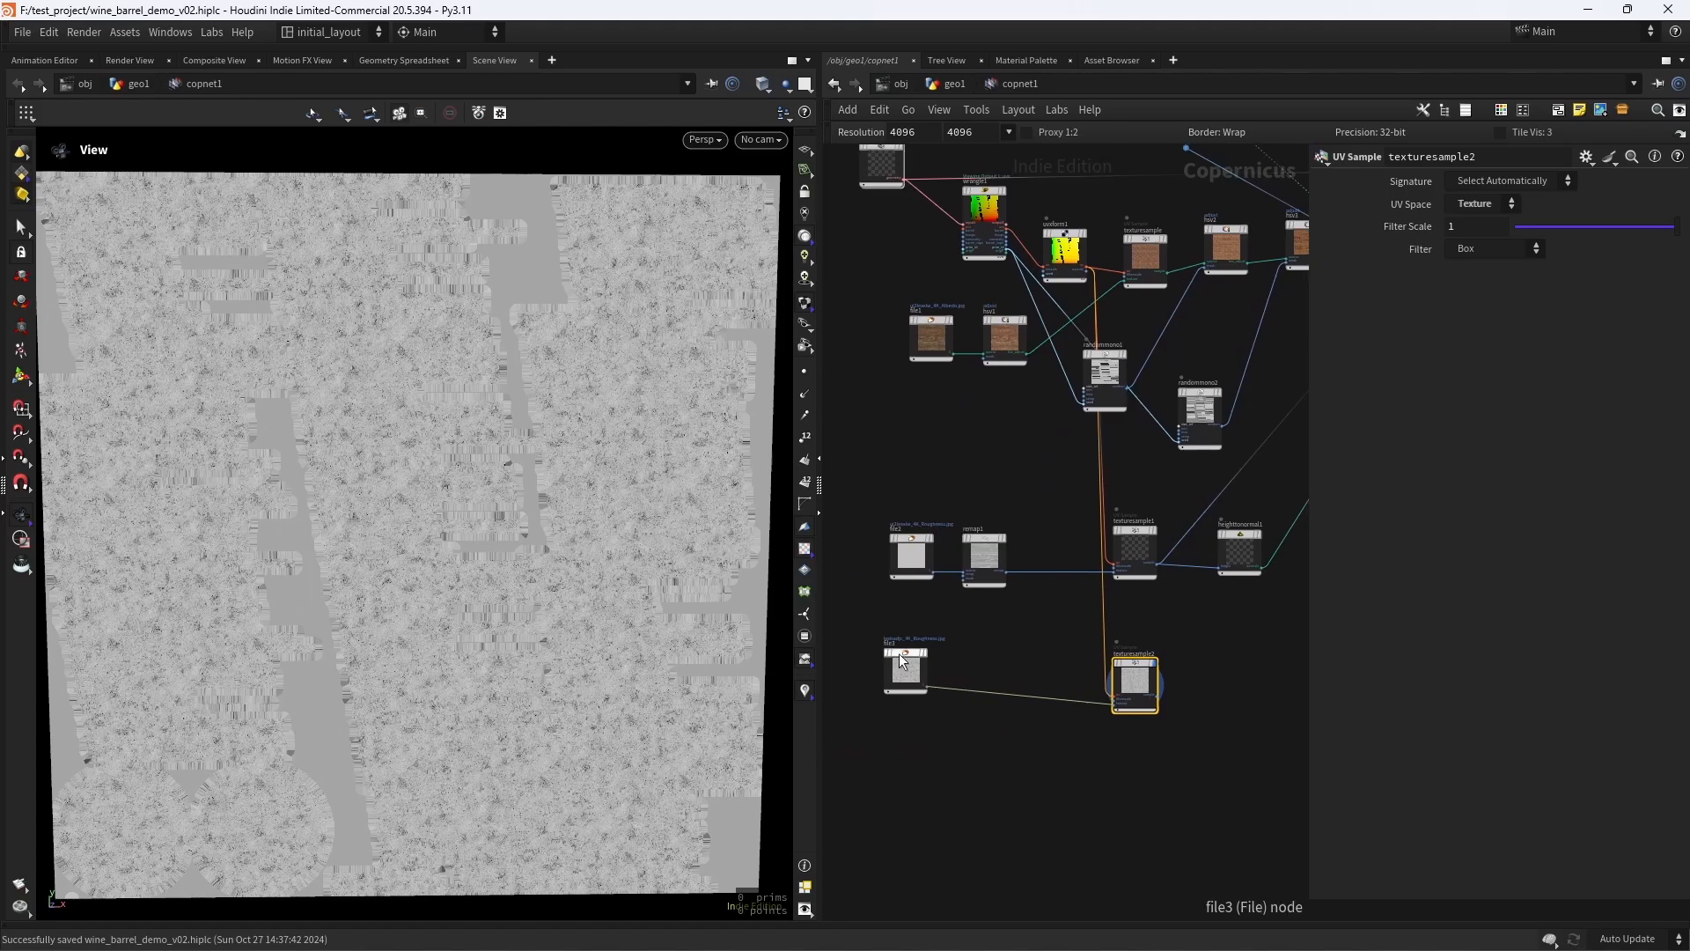
pyautogui.moveTo(906, 667); pyautogui.dragTo(932, 682)
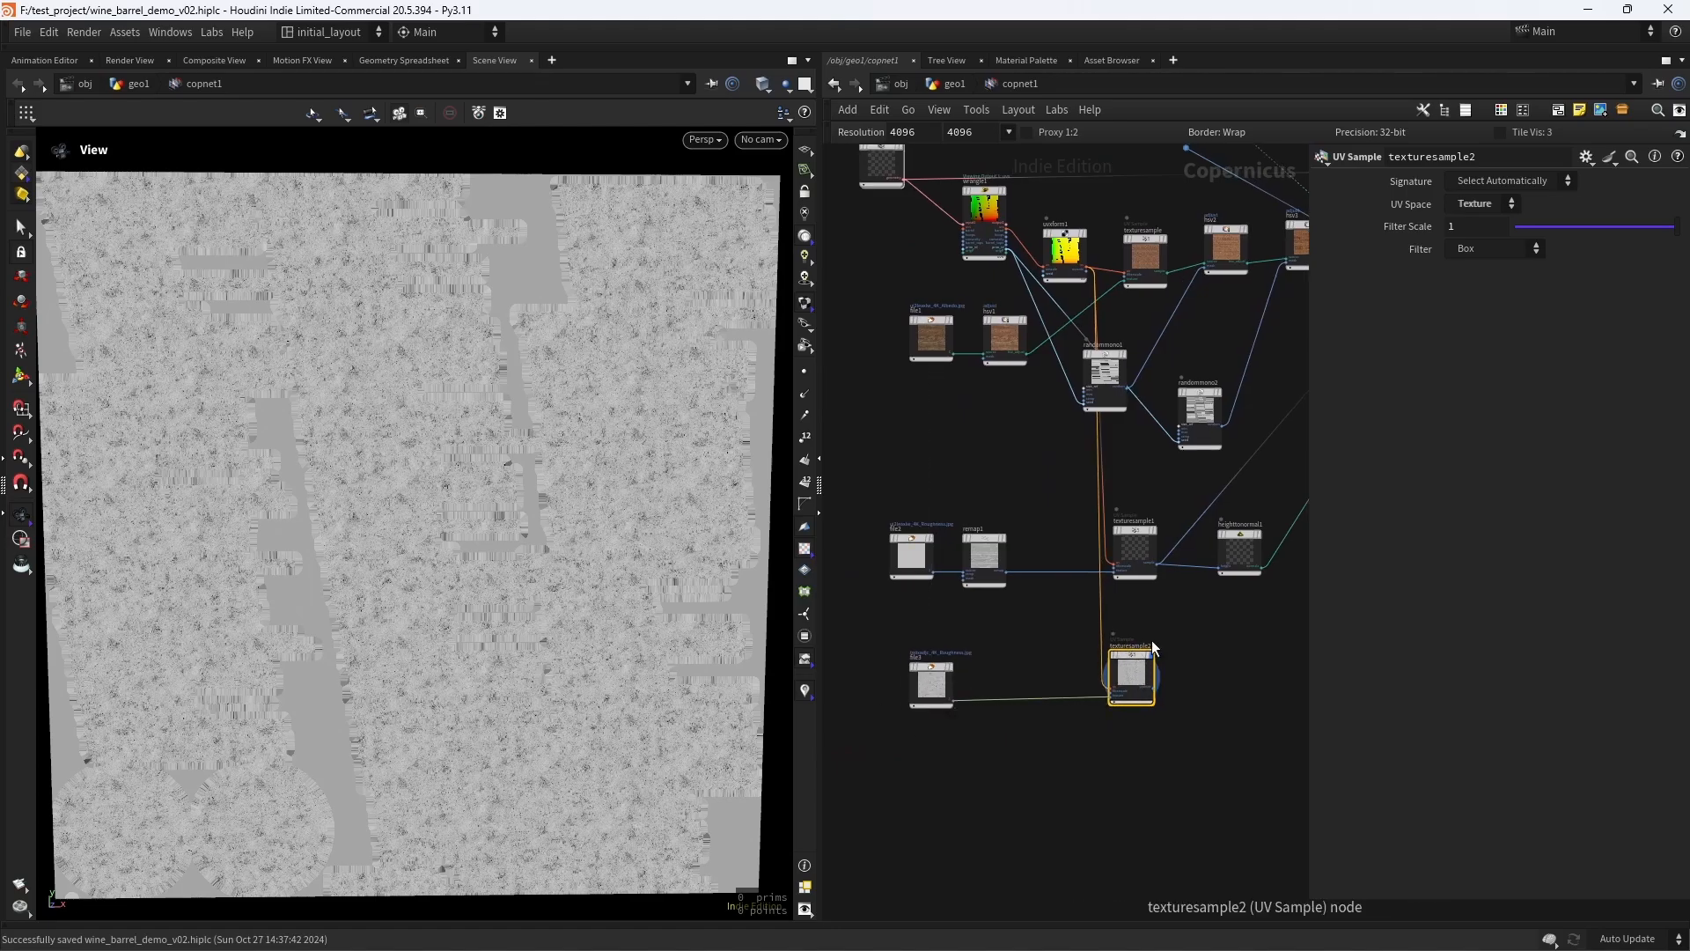
# - Duplicate heighttonormal1 beside texturesample2, feed the grunge sample into its height input, and display the new normals
pyautogui.moveTo(1368, 593); pyautogui.dragTo(1065, 633, button='middle')
pyautogui.moveTo(948, 642); pyautogui.dragTo(1009, 626, button='middle')
pyautogui.scroll(2, 1001, 615)
pyautogui.keyDown('alt'); pyautogui.moveTo(1075, 547); pyautogui.dragTo(1079, 690); pyautogui.keyUp('alt')
pyautogui.scroll(3, 986, 734)
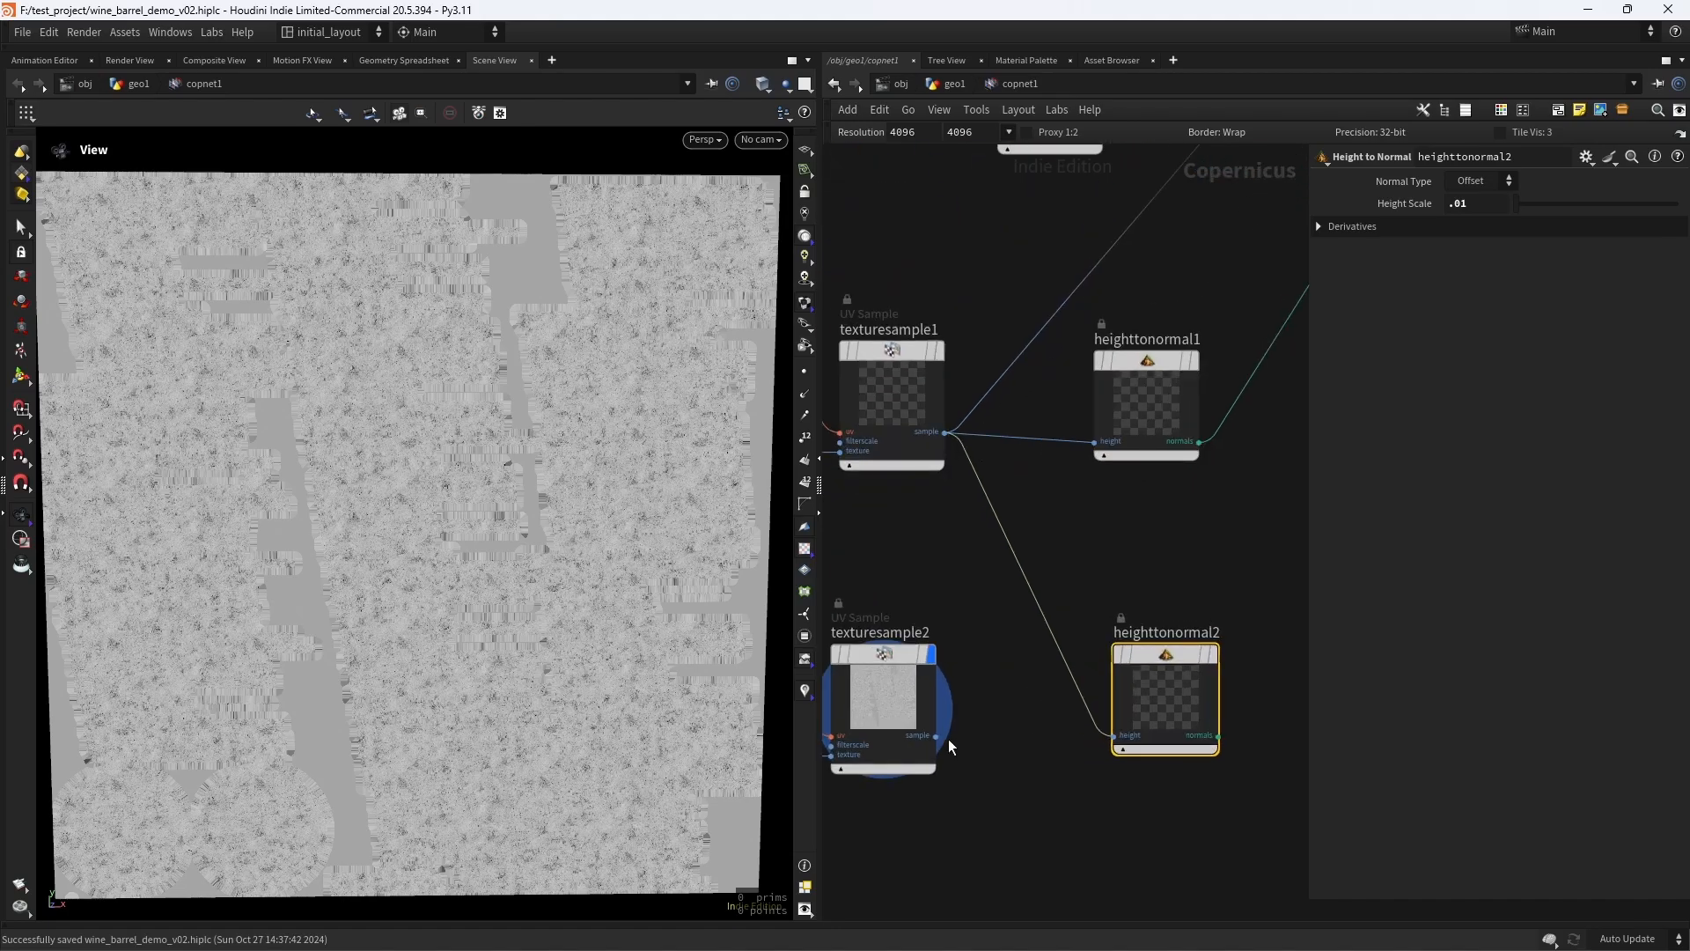
pyautogui.moveTo(936, 736); pyautogui.dragTo(1112, 736)
pyautogui.click(1210, 656)
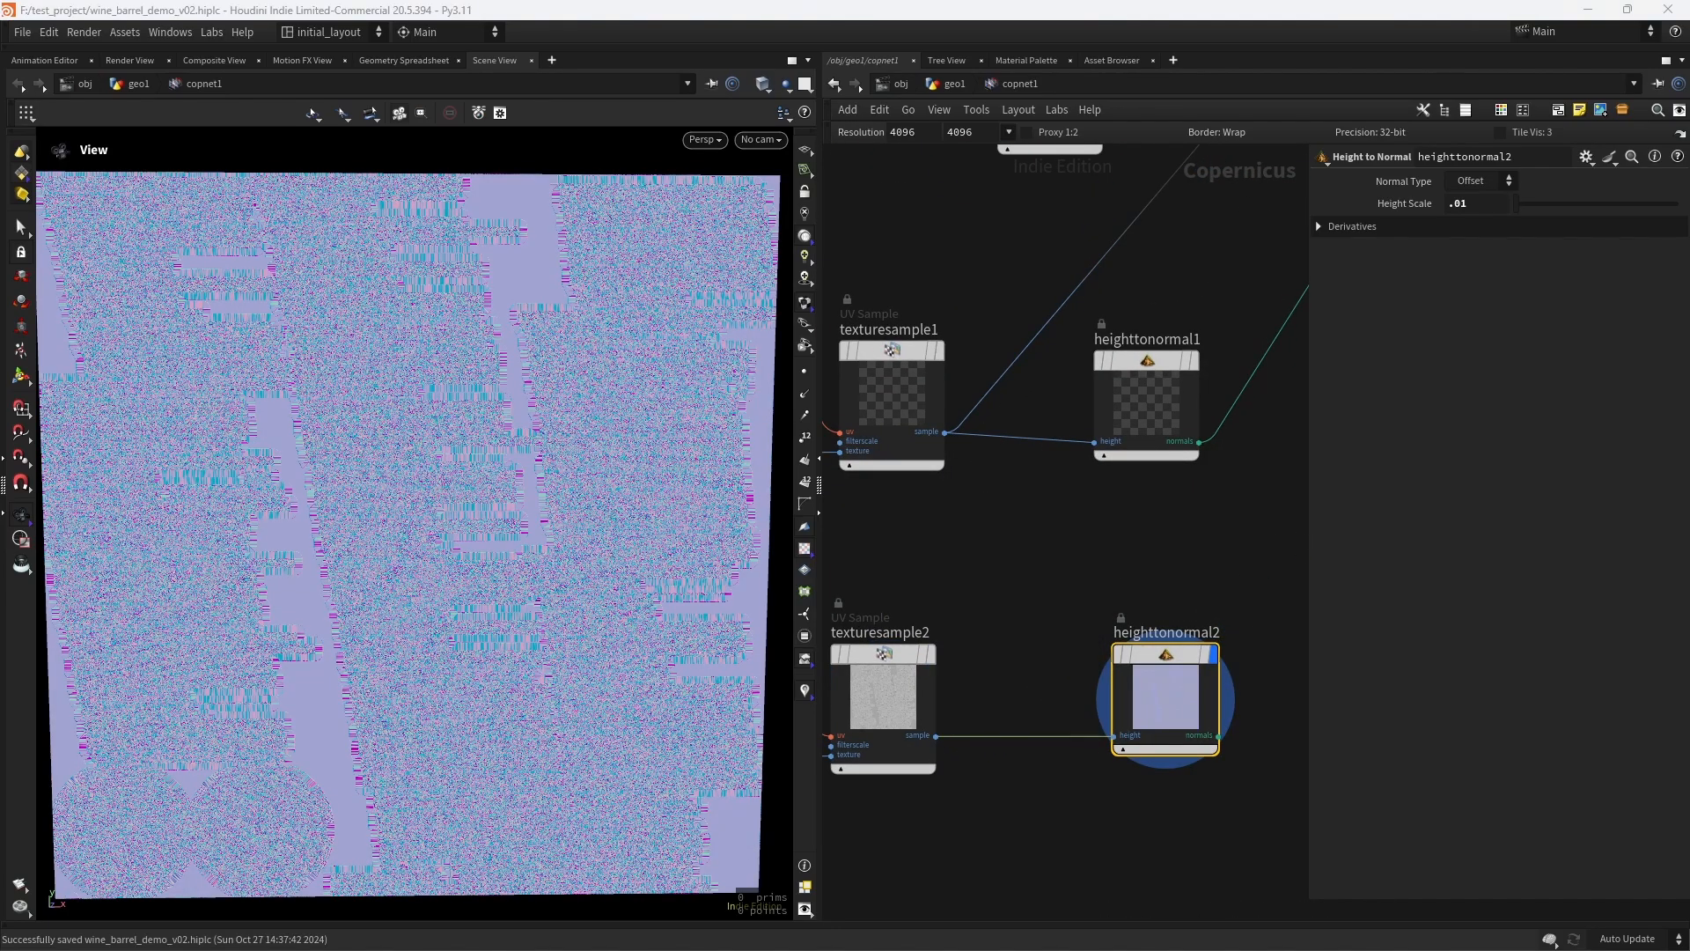
# - Set the Height Scale of heighttonormal2 to .005
pyautogui.moveTo(1471, 208); pyautogui.dragTo(1460, 211)
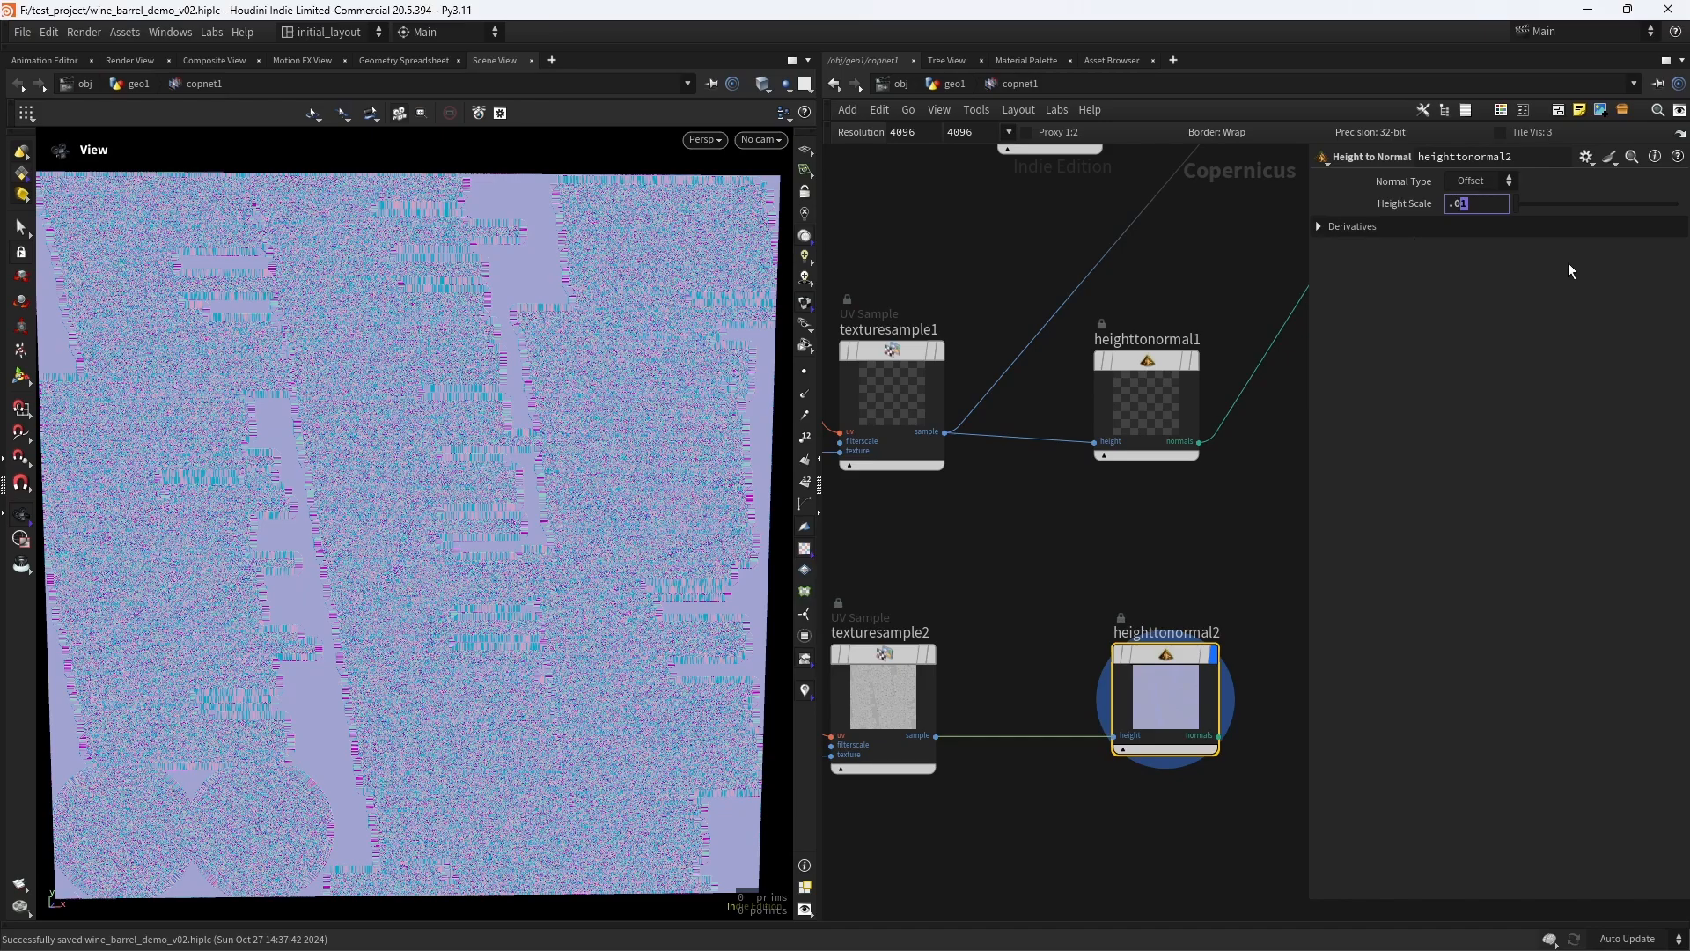
pyautogui.write('00')
pyautogui.press('BackSpace')
pyautogui.write('5')
pyautogui.press('Return')
pyautogui.scroll(3, 498, 469)
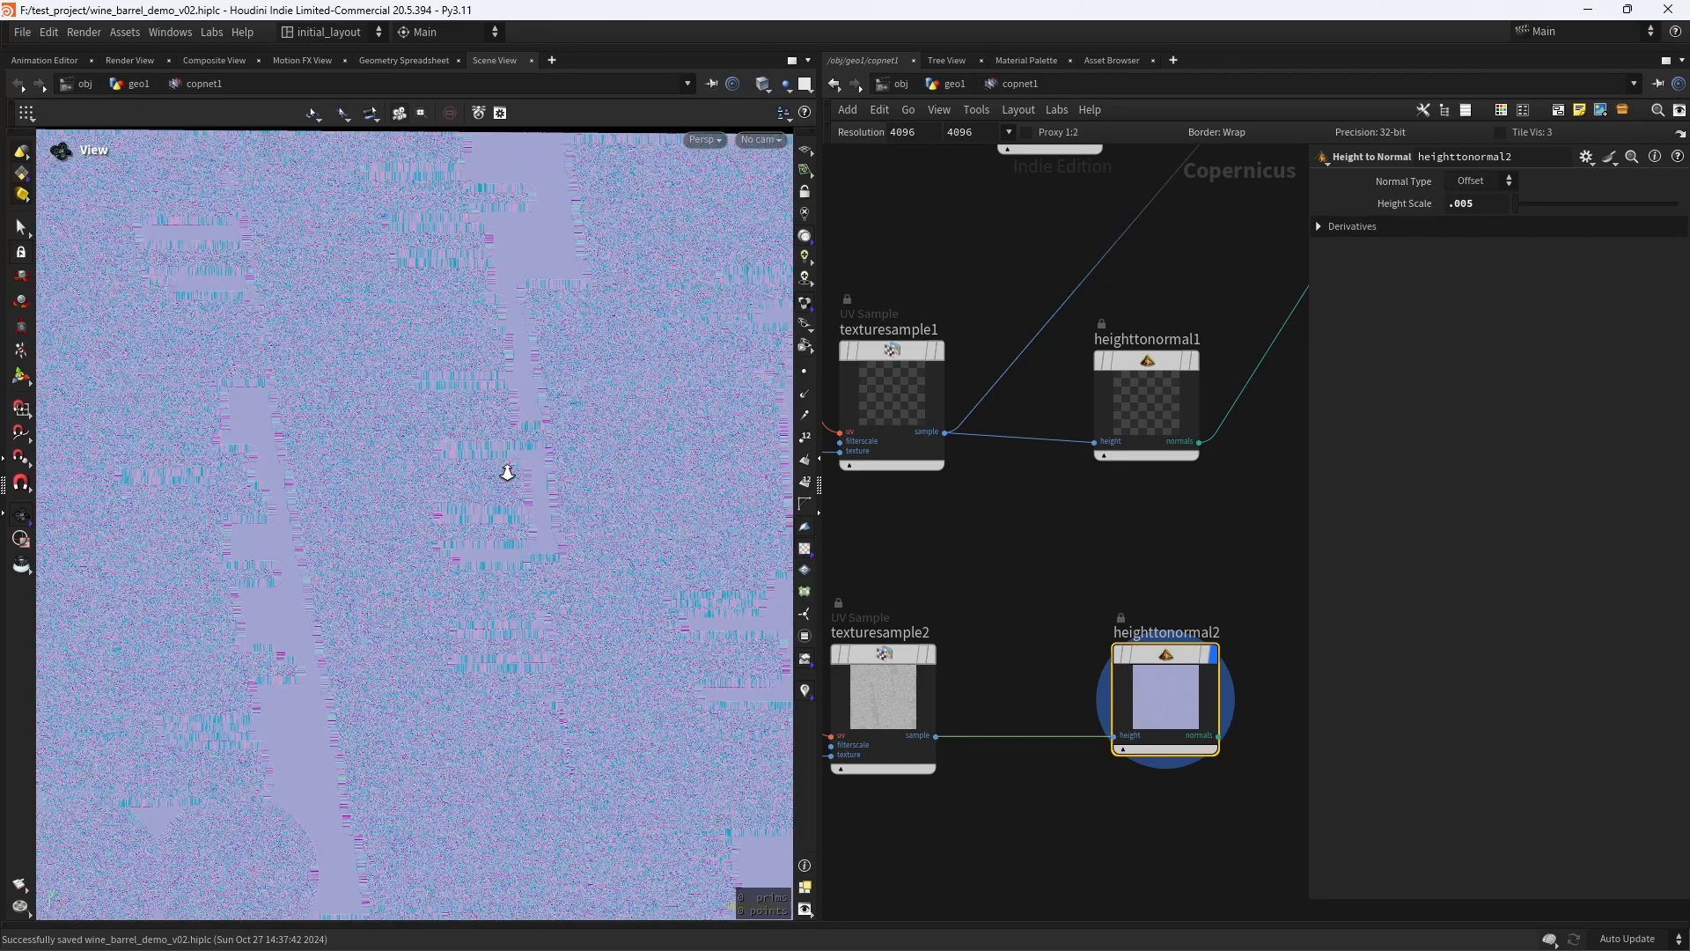
# - Check the heighttonormal1 output, then insert a Blend node between it and the preview material and display the blend
pyautogui.scroll(-3, 1030, 554)
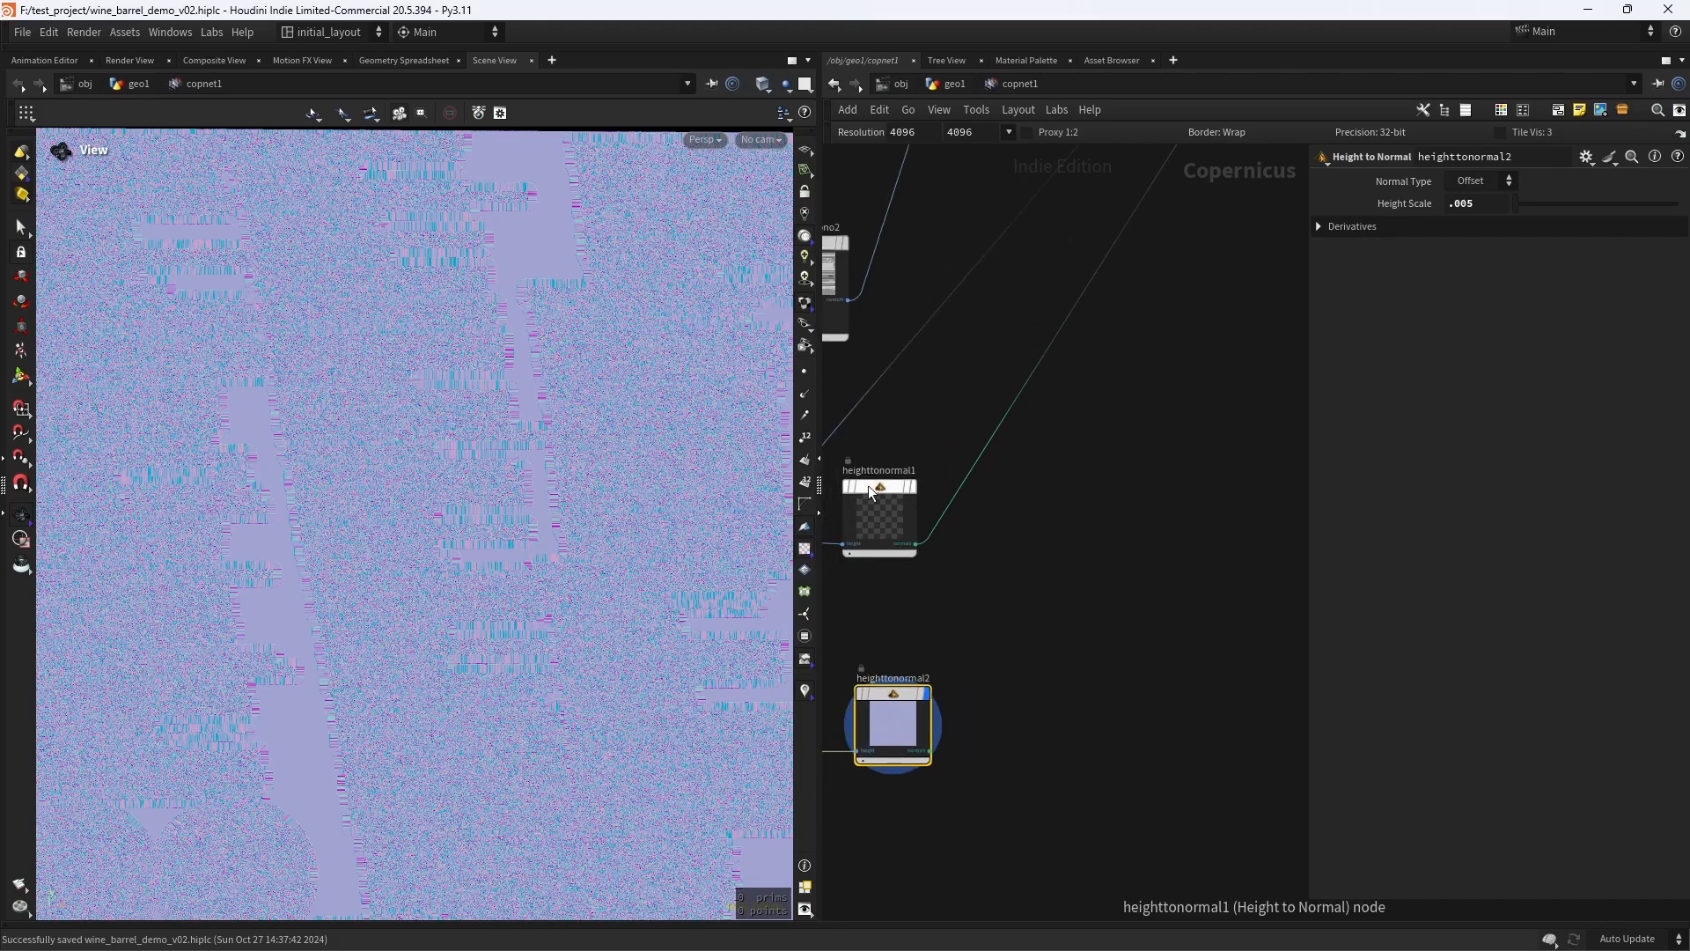
pyautogui.click(913, 486)
pyautogui.scroll(2, 1025, 519)
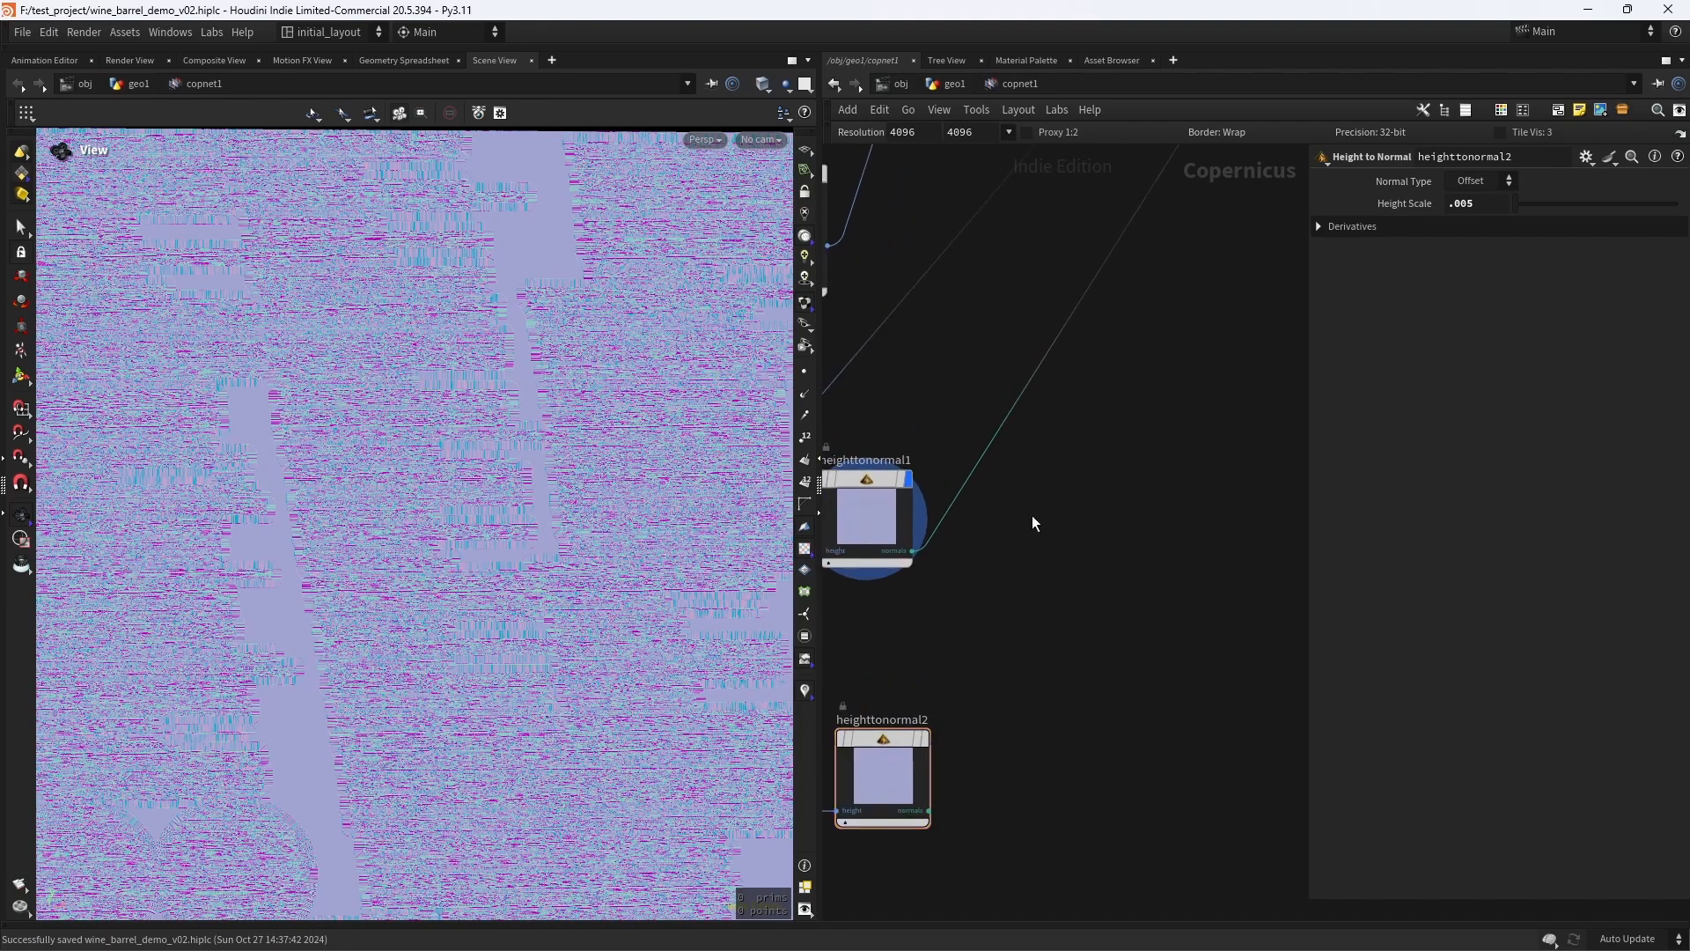
pyautogui.press('Tab')
pyautogui.write('blend')
pyautogui.press('Return')
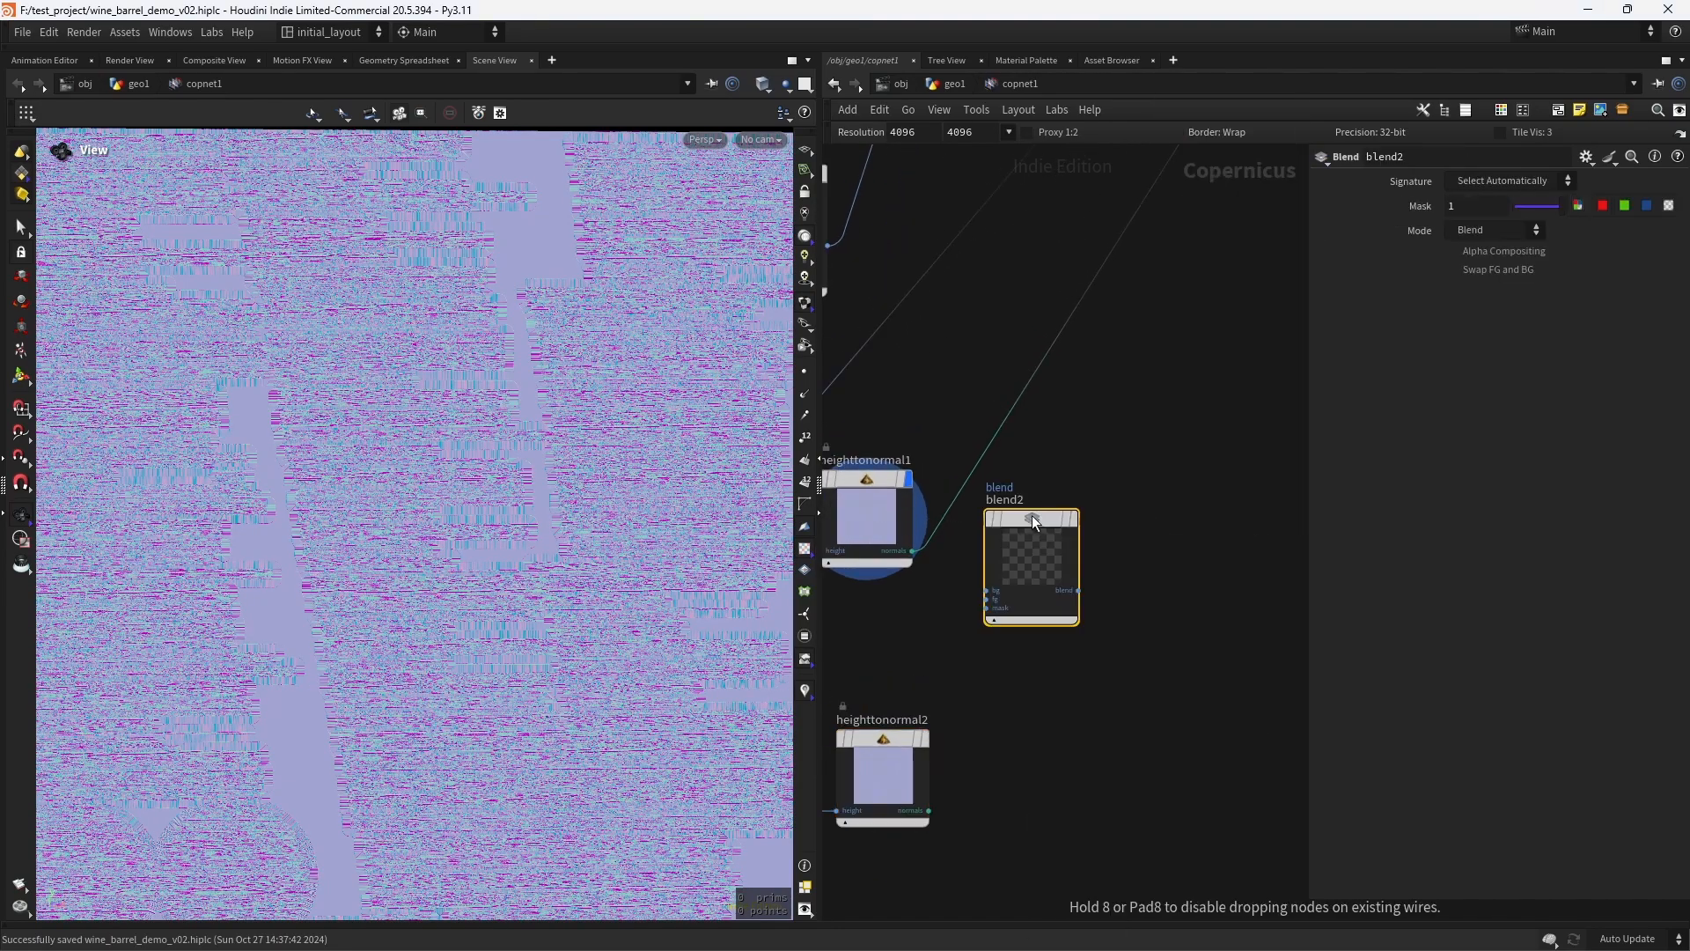
pyautogui.click(1040, 445)
pyautogui.click(1082, 440)
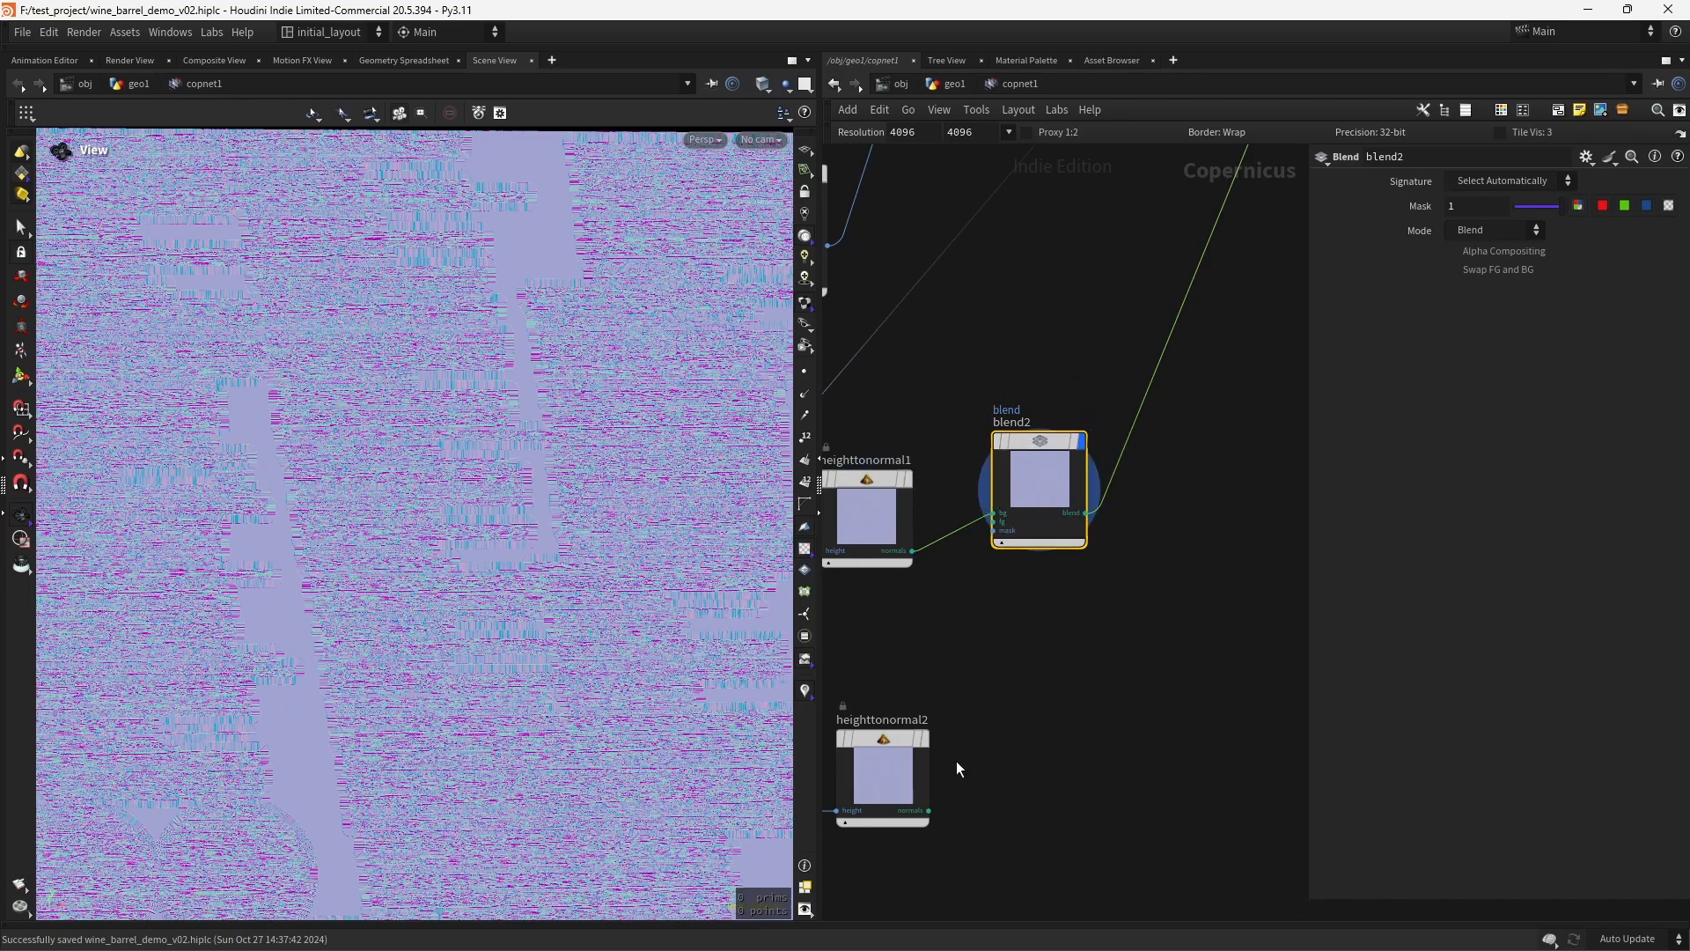
# - Connect heighttonormal2 to the fg input of blend2 and set its blend mode to Overlay
pyautogui.click(929, 810)
pyautogui.click(1001, 525)
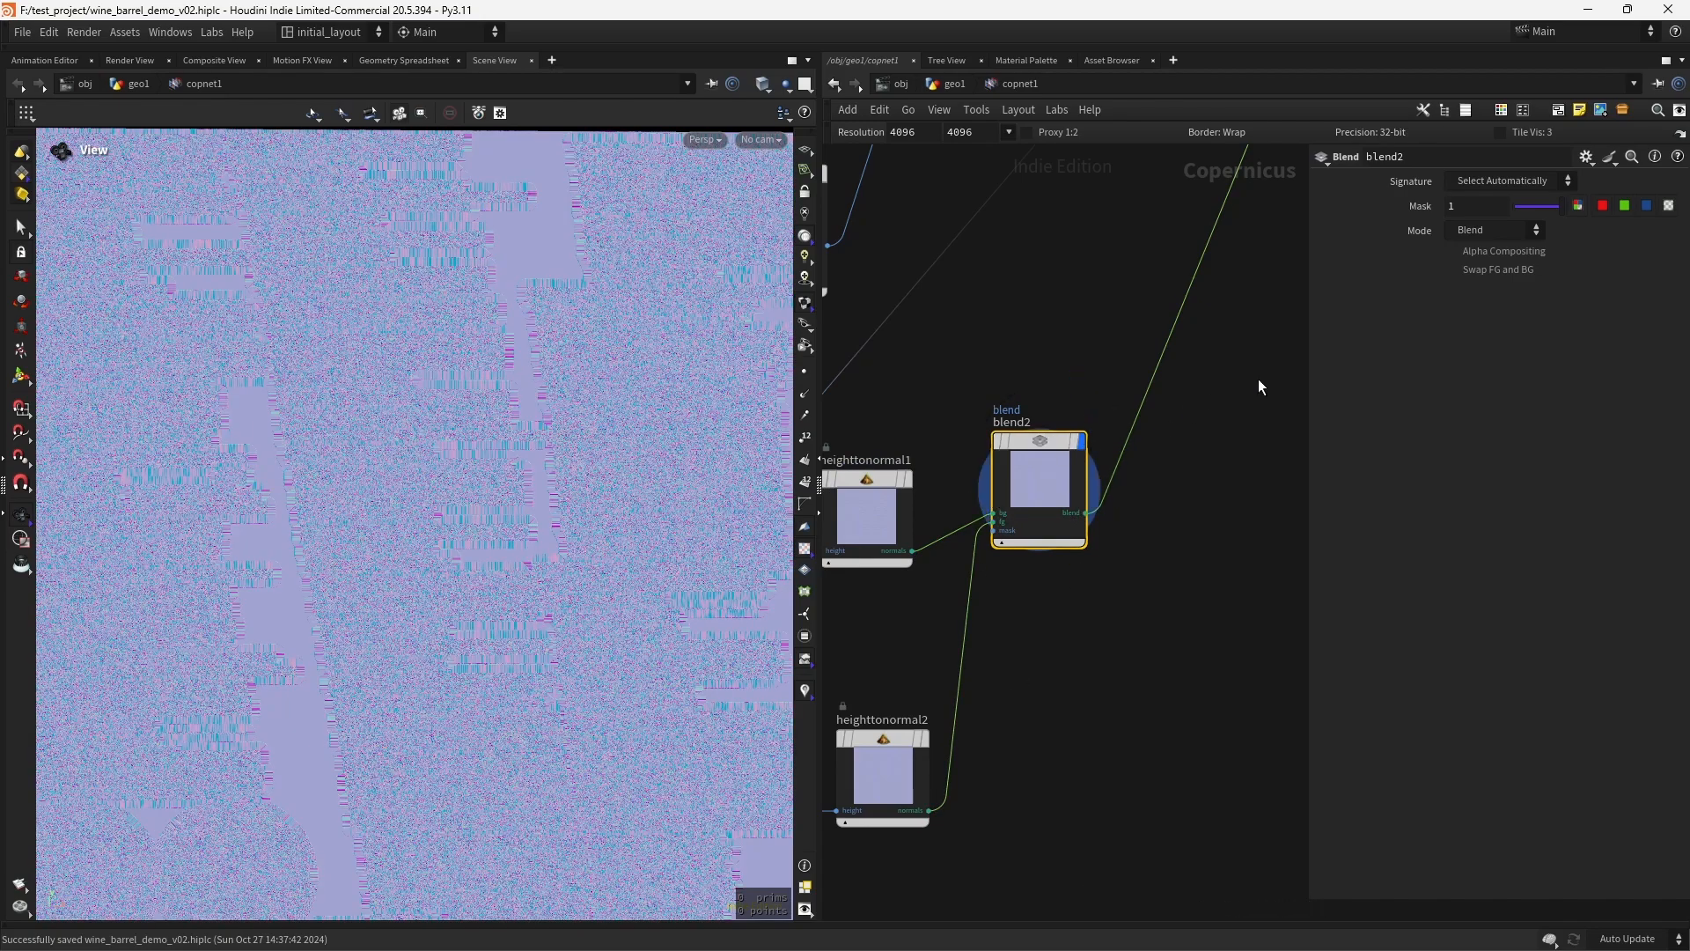
pyautogui.click(1494, 230)
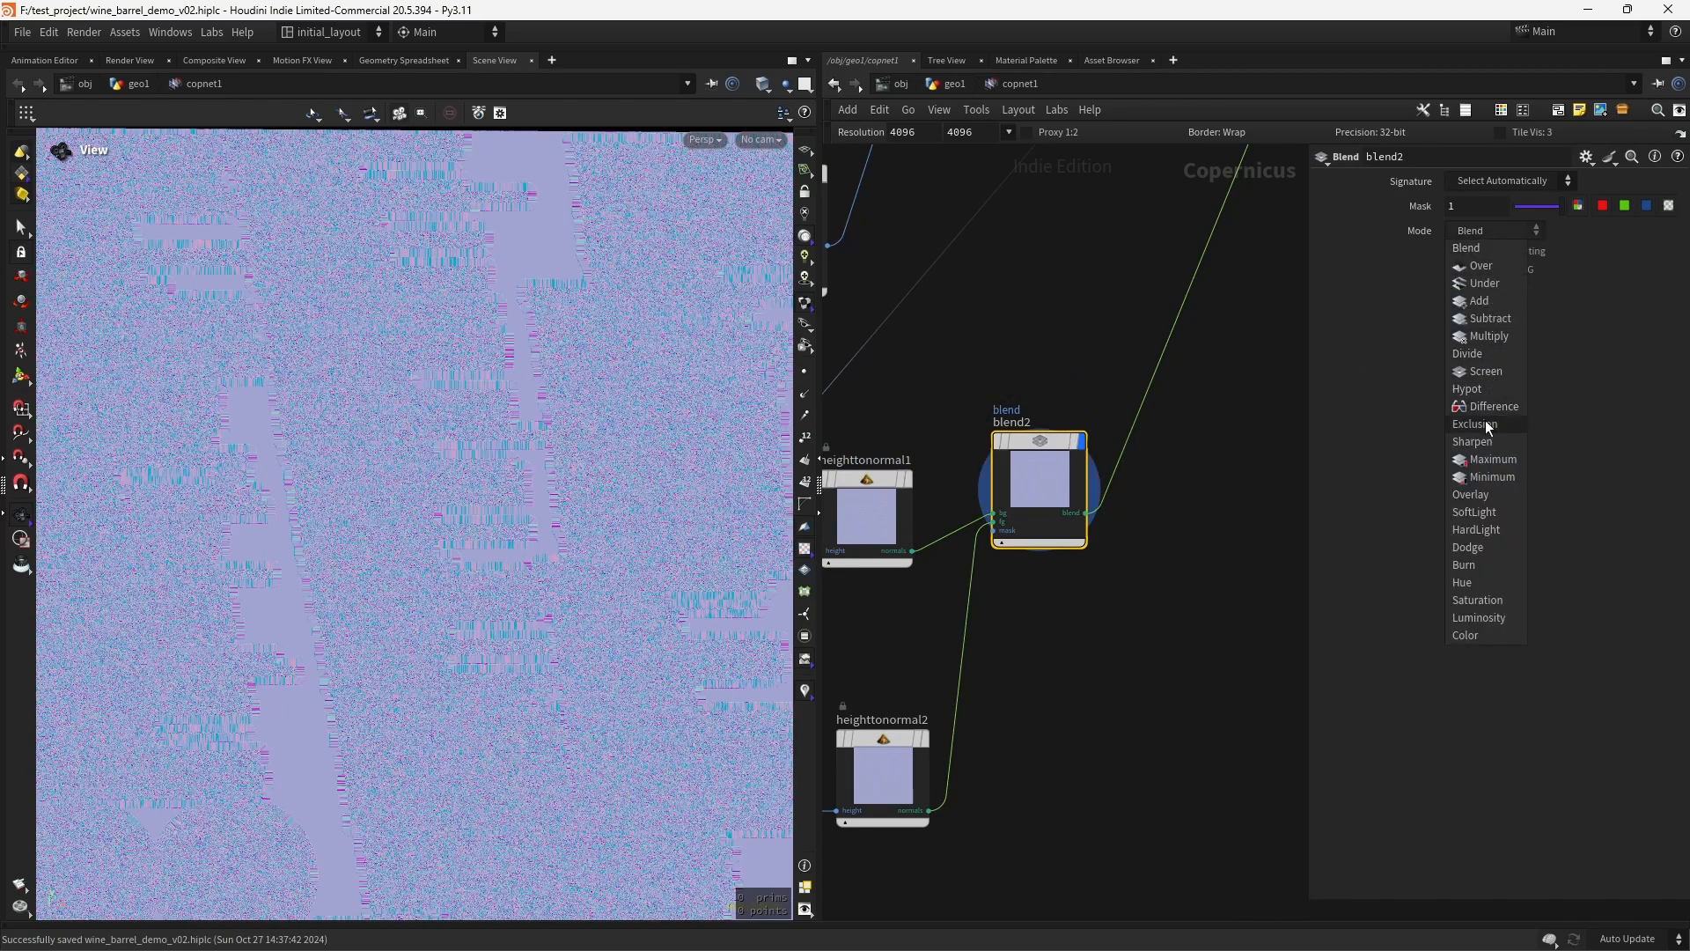
pyautogui.click(1488, 496)
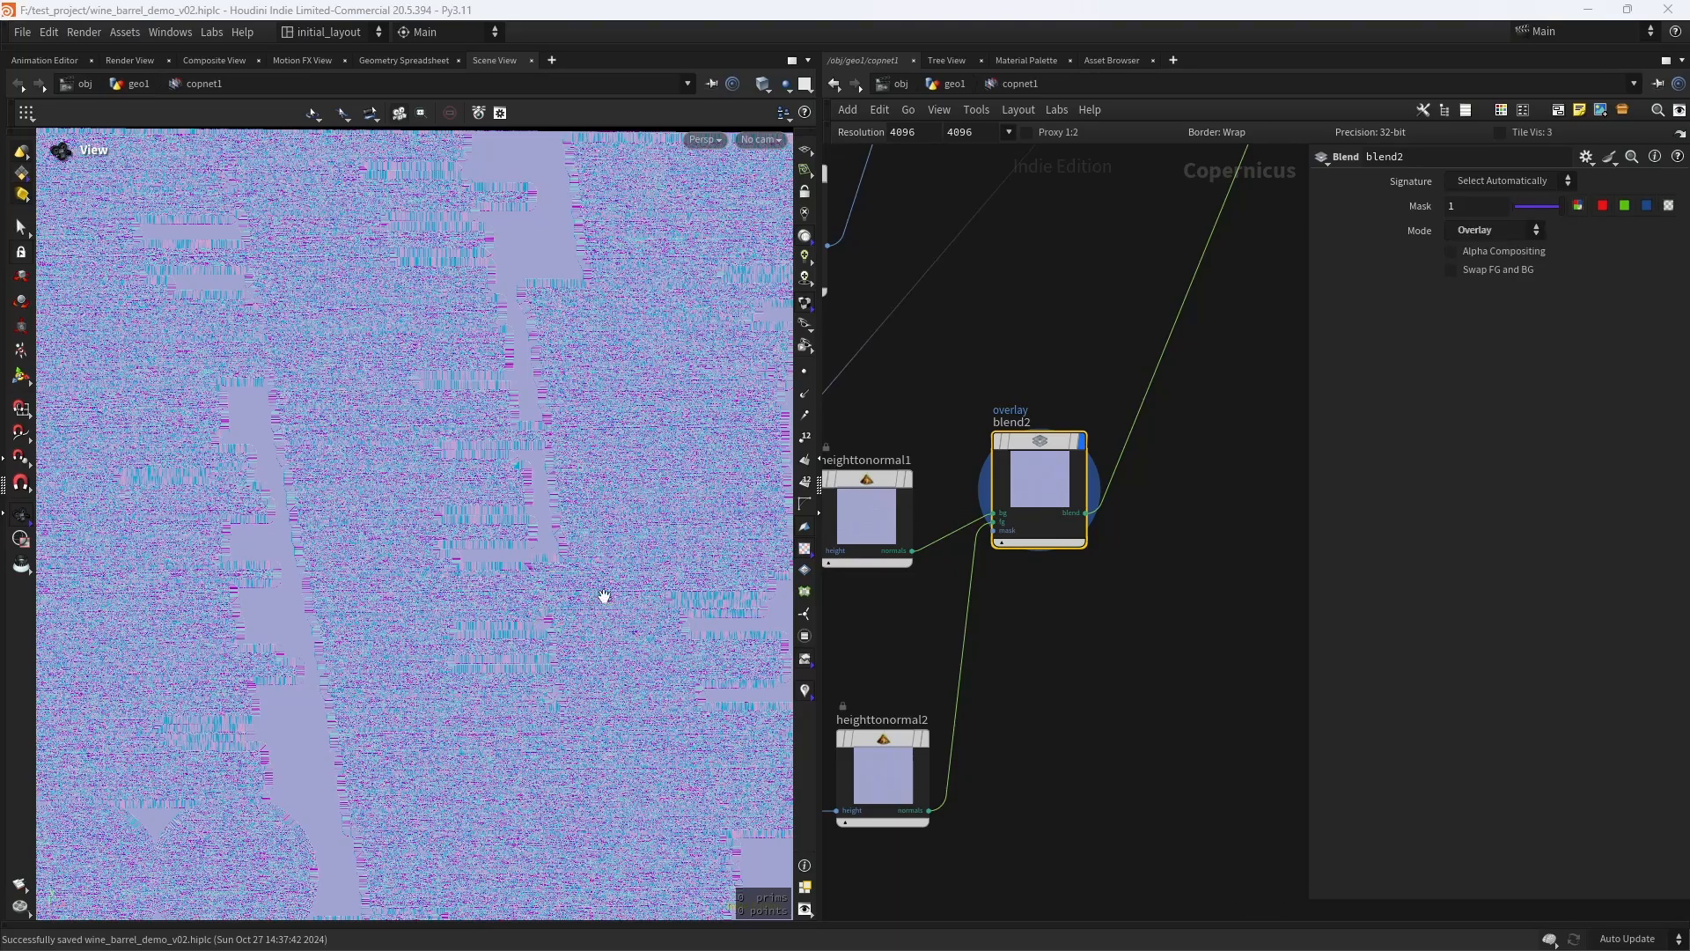
# - Display previewmaterial1 and inspect the barrel's surface with the combined wood and grunge normals
pyautogui.scroll(-4, 1080, 605)
pyautogui.moveTo(1161, 520); pyautogui.dragTo(955, 788, button='middle')
pyautogui.click(1044, 447)
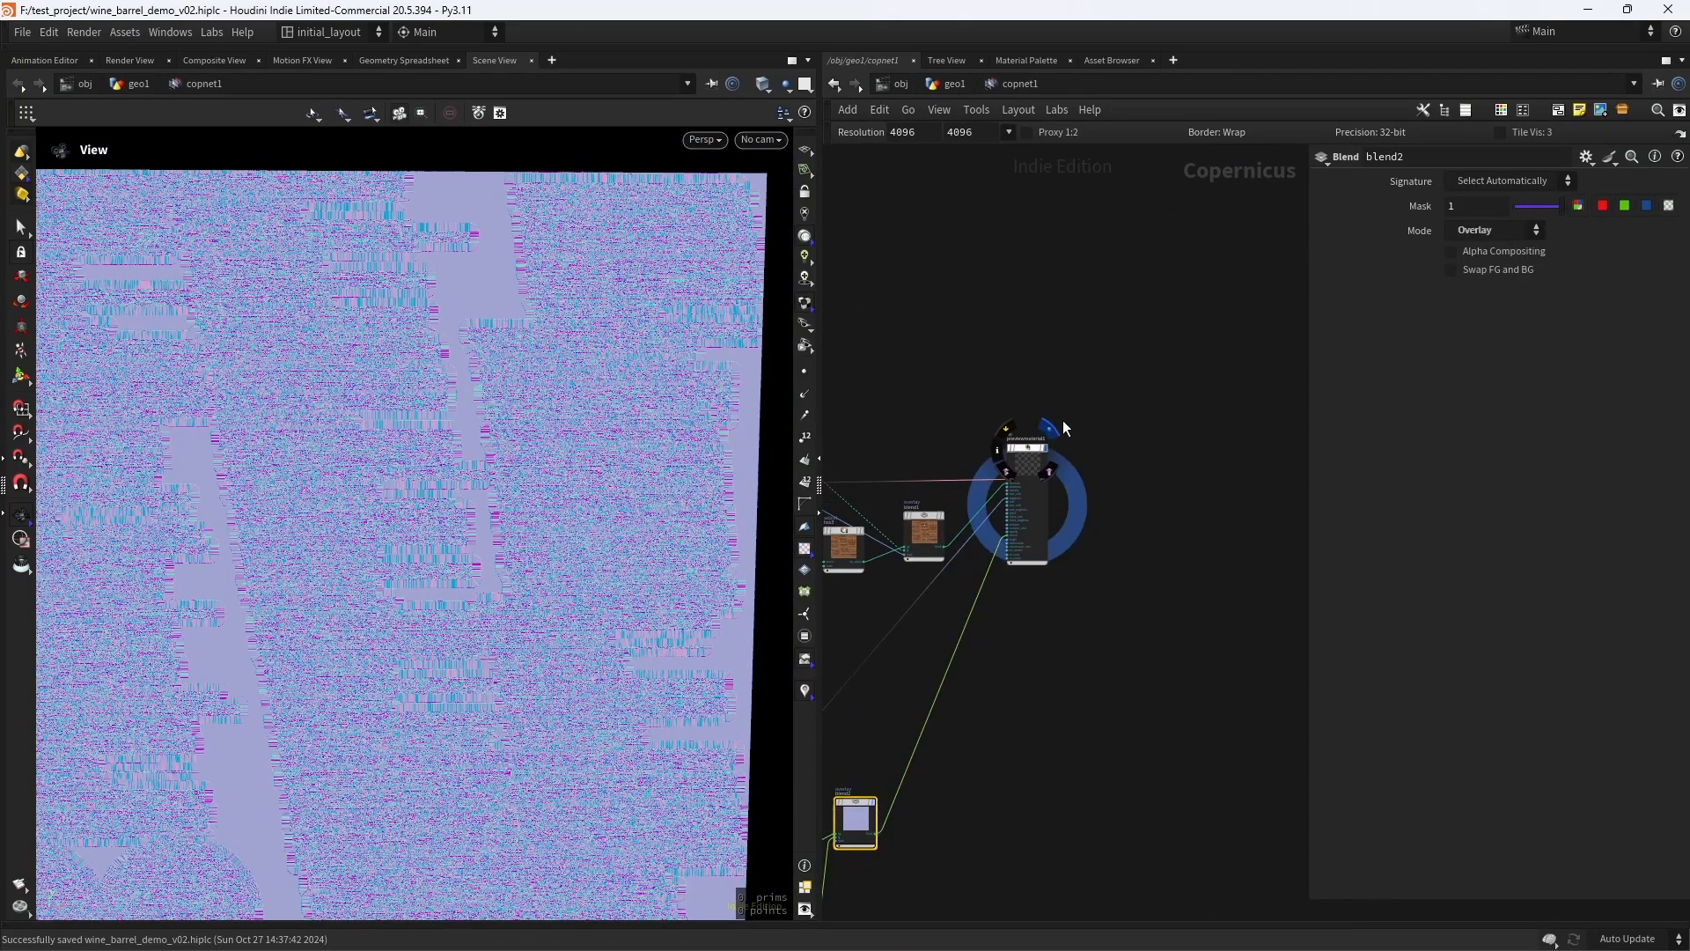
pyautogui.scroll(8, 430, 488)
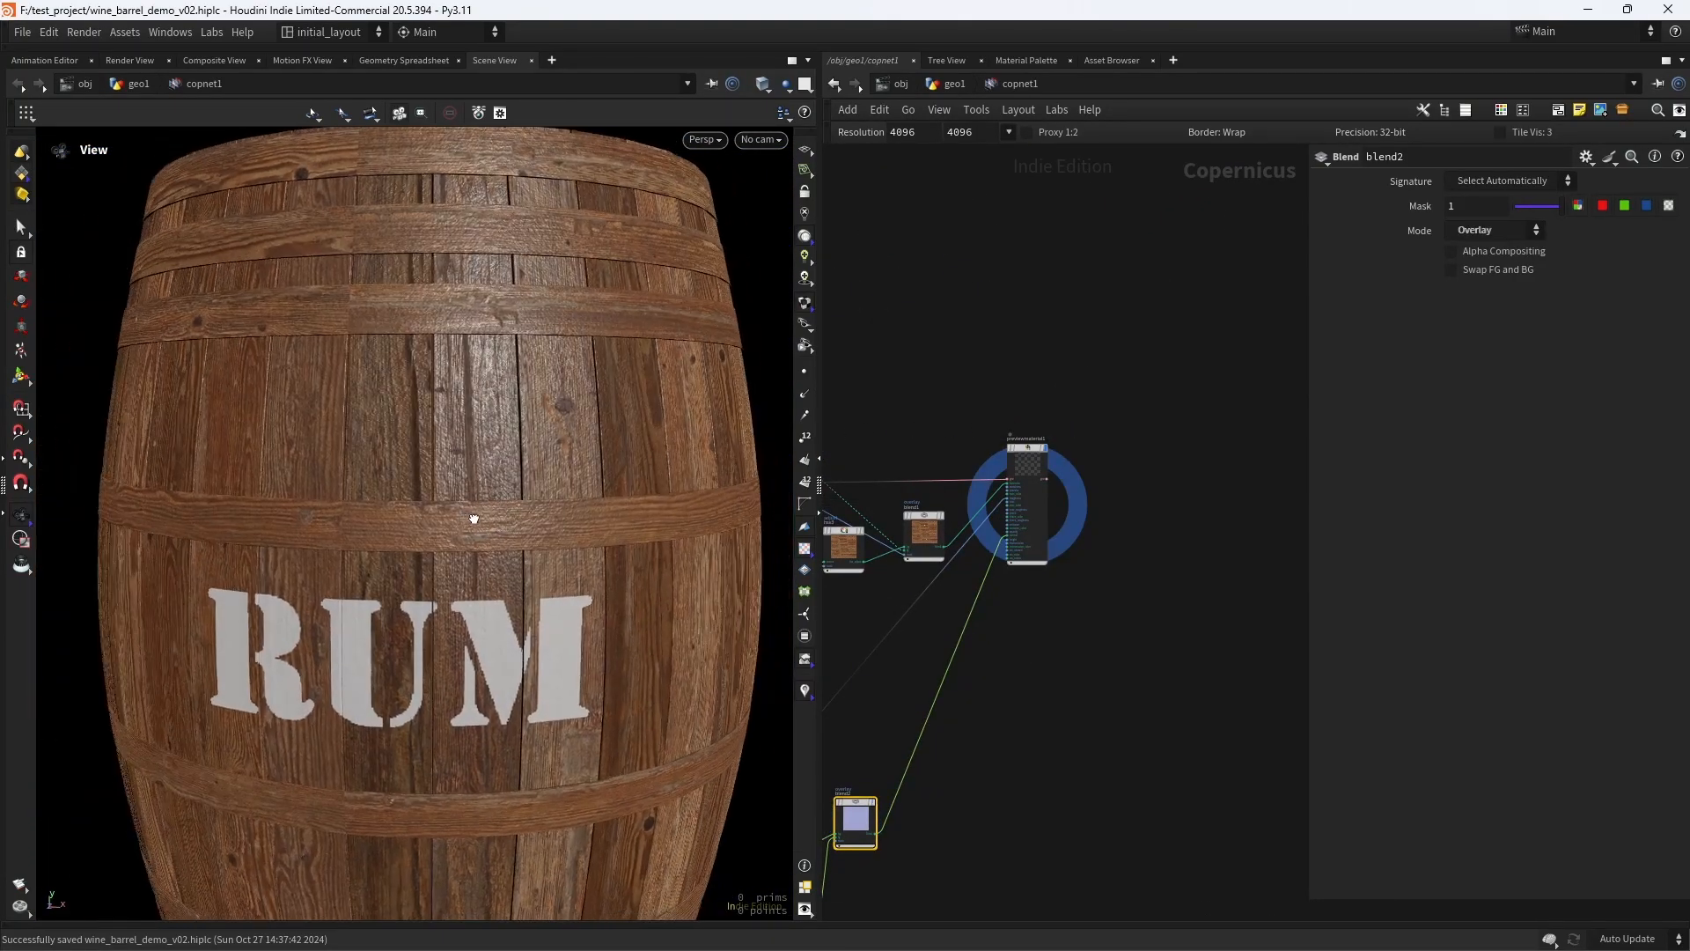
pyautogui.moveTo(884, 684); pyautogui.dragTo(1027, 546, button='middle')
pyautogui.scroll(4, 1026, 546)
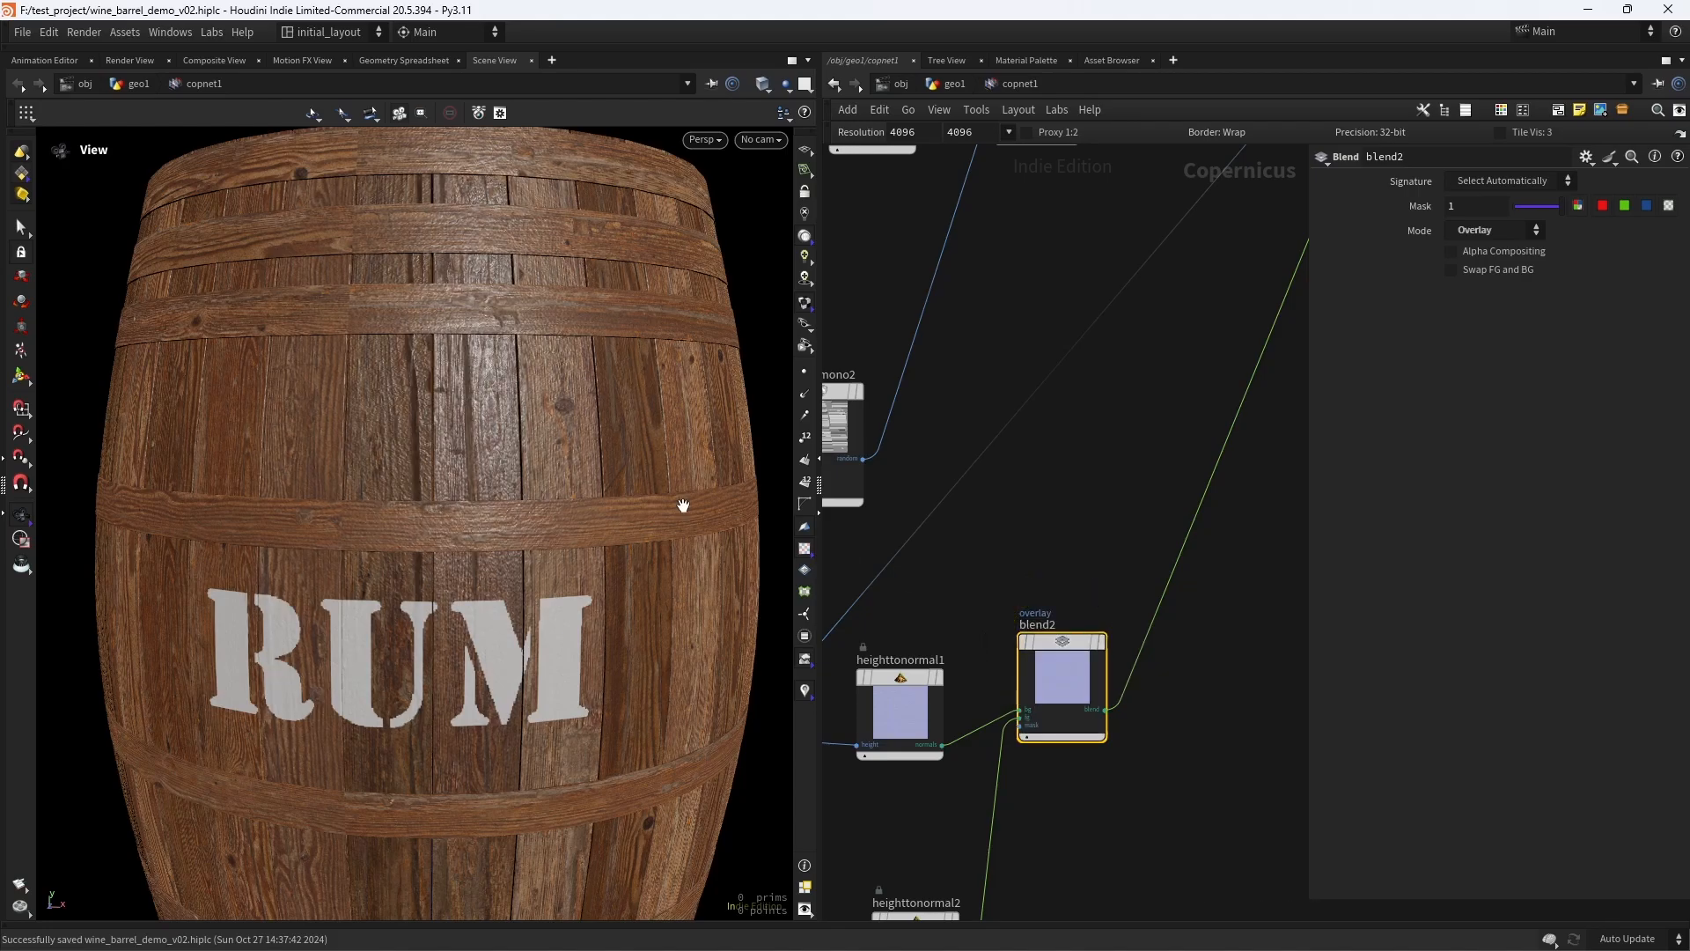
pyautogui.scroll(5, 594, 426)
pyautogui.scroll(-10, 581, 427)
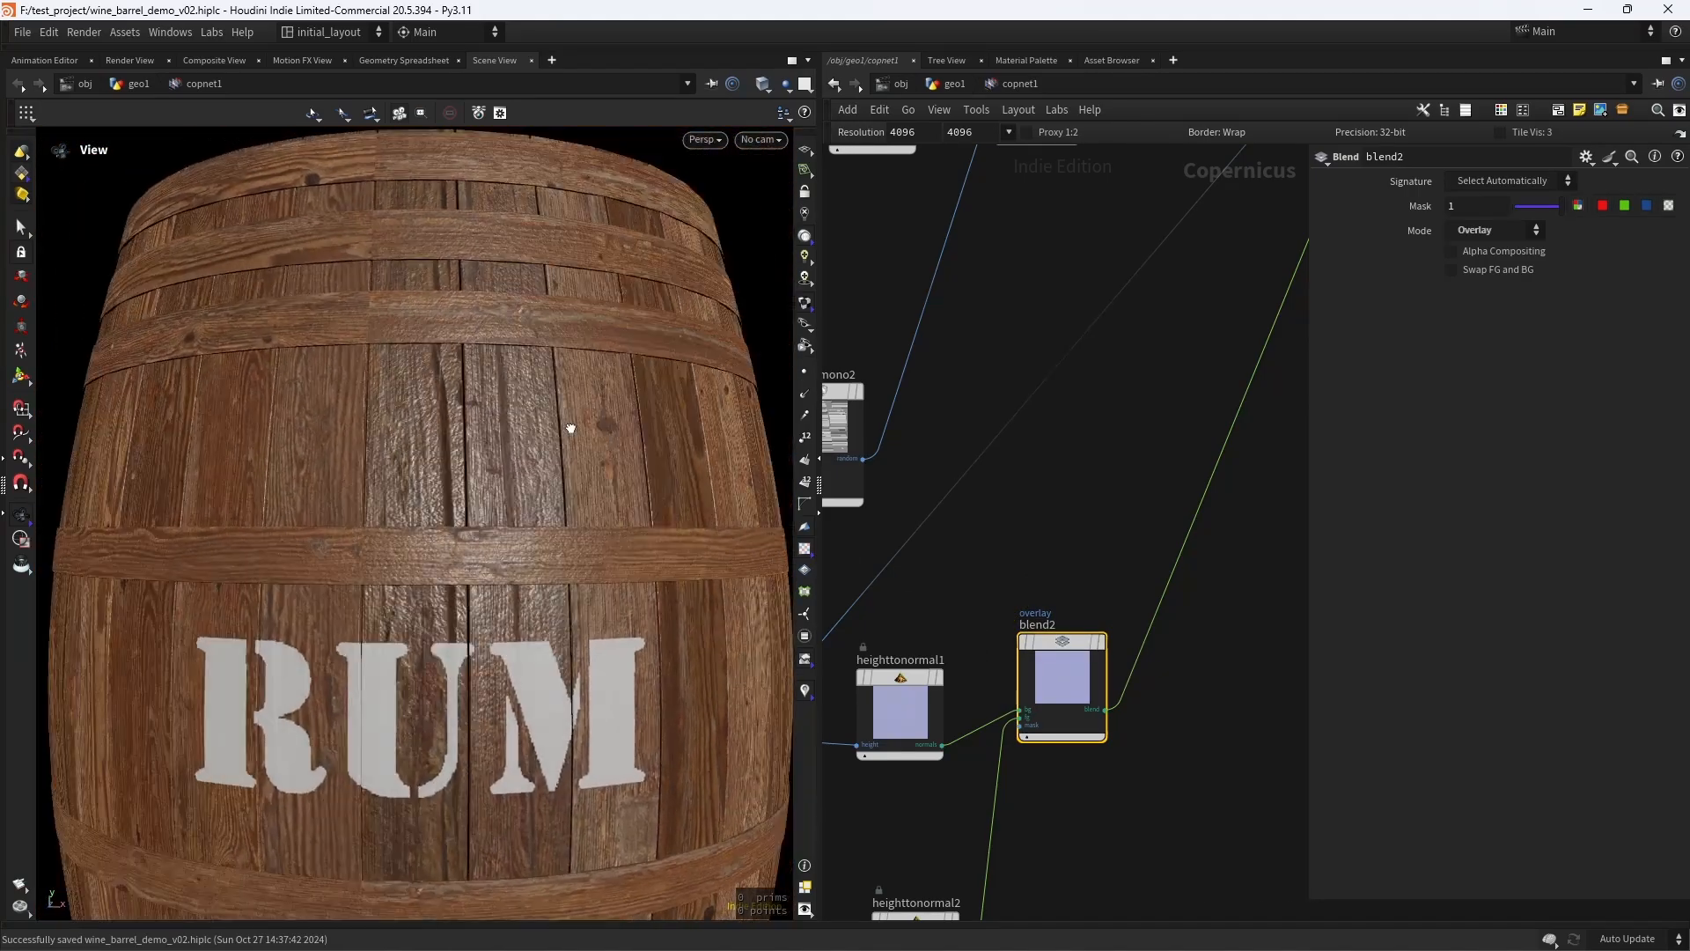
pyautogui.scroll(3, 556, 464)
pyautogui.scroll(-5, 555, 464)
# - Set the network resolution to 2048 by 2048 and inspect the barrel around the RUM logo
pyautogui.click(1009, 132)
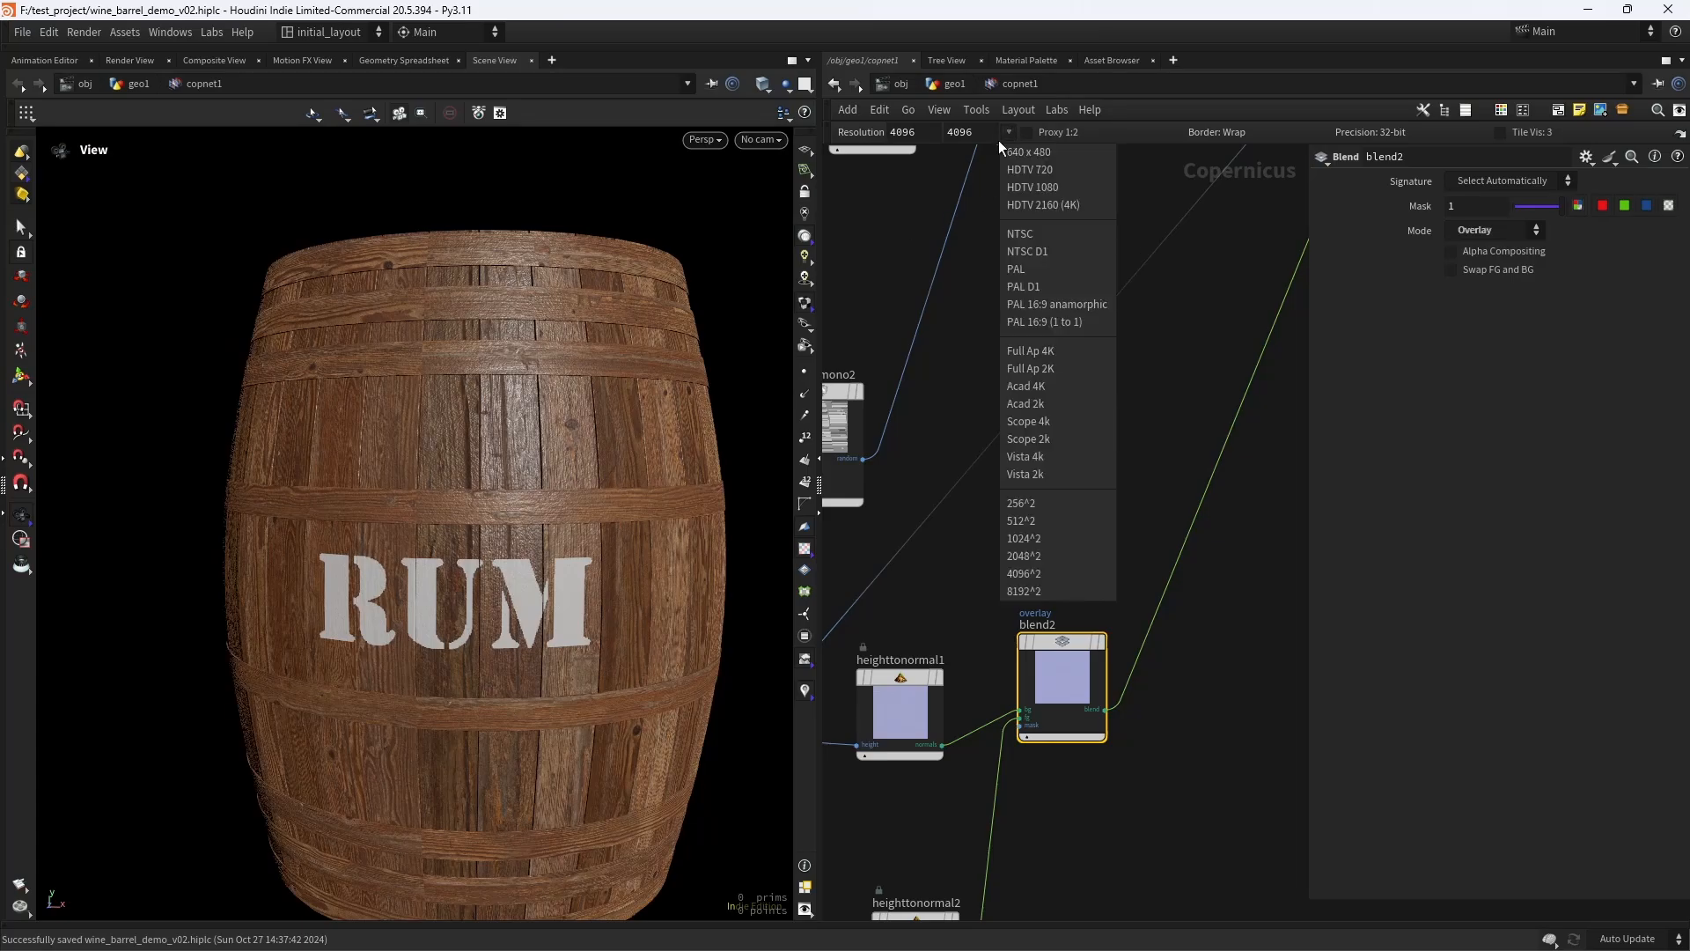
pyautogui.click(1028, 556)
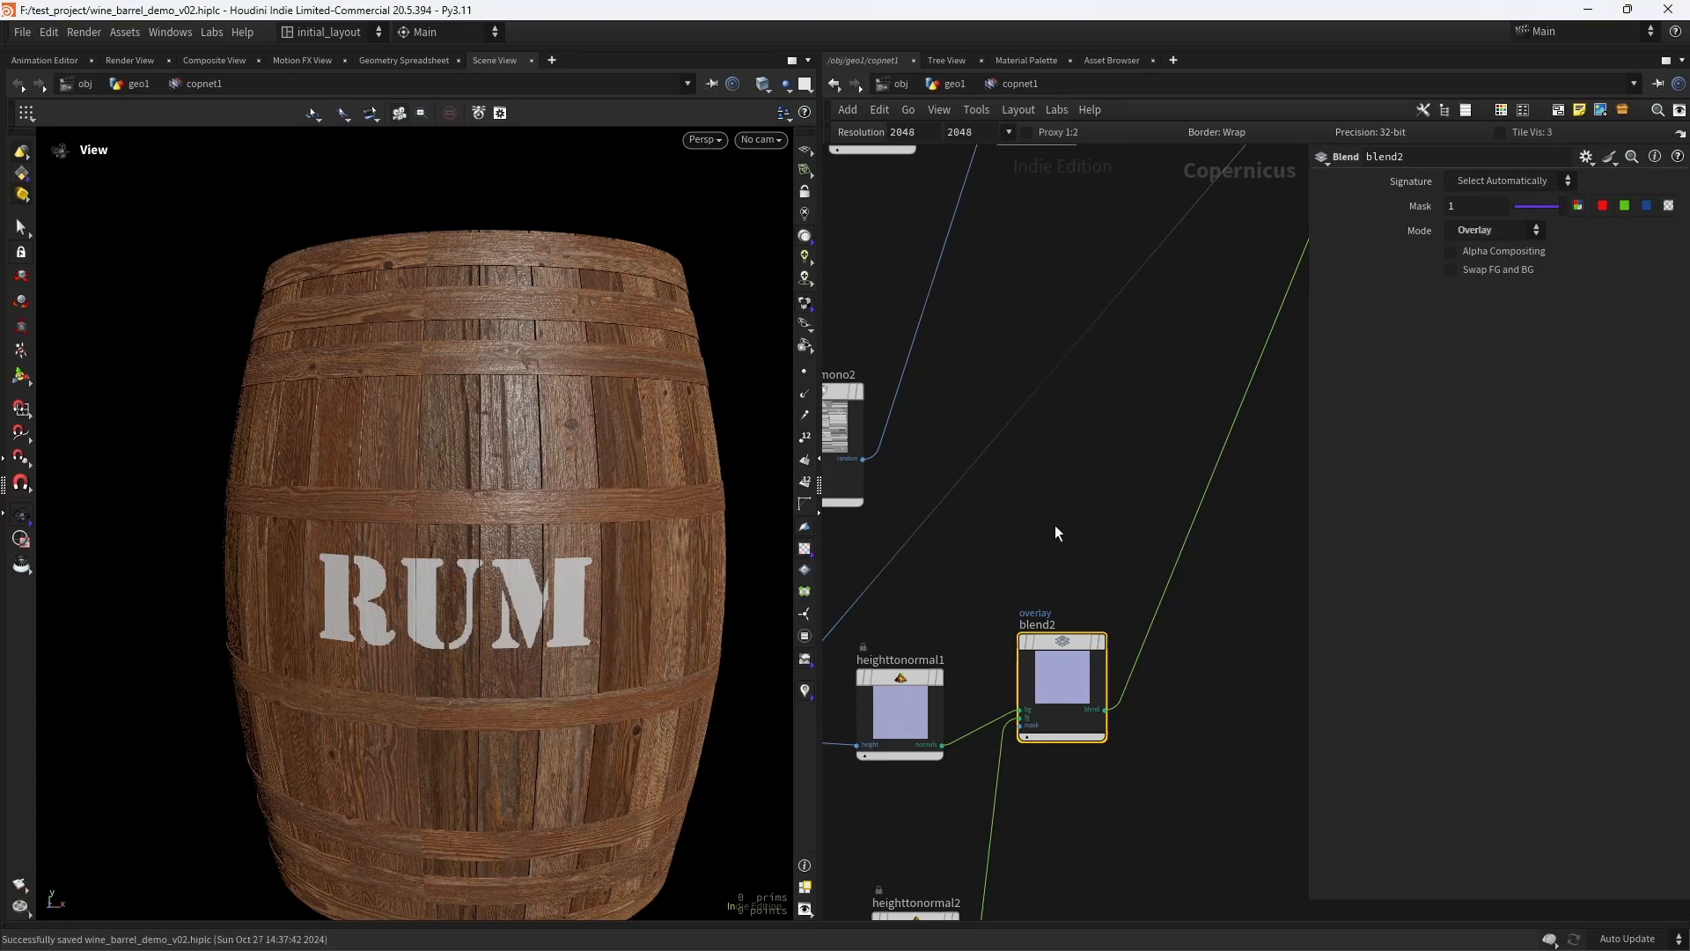
pyautogui.scroll(-5, 1065, 528)
pyautogui.moveTo(1107, 607); pyautogui.dragTo(1112, 615, button='middle')
pyautogui.scroll(3, 1057, 654)
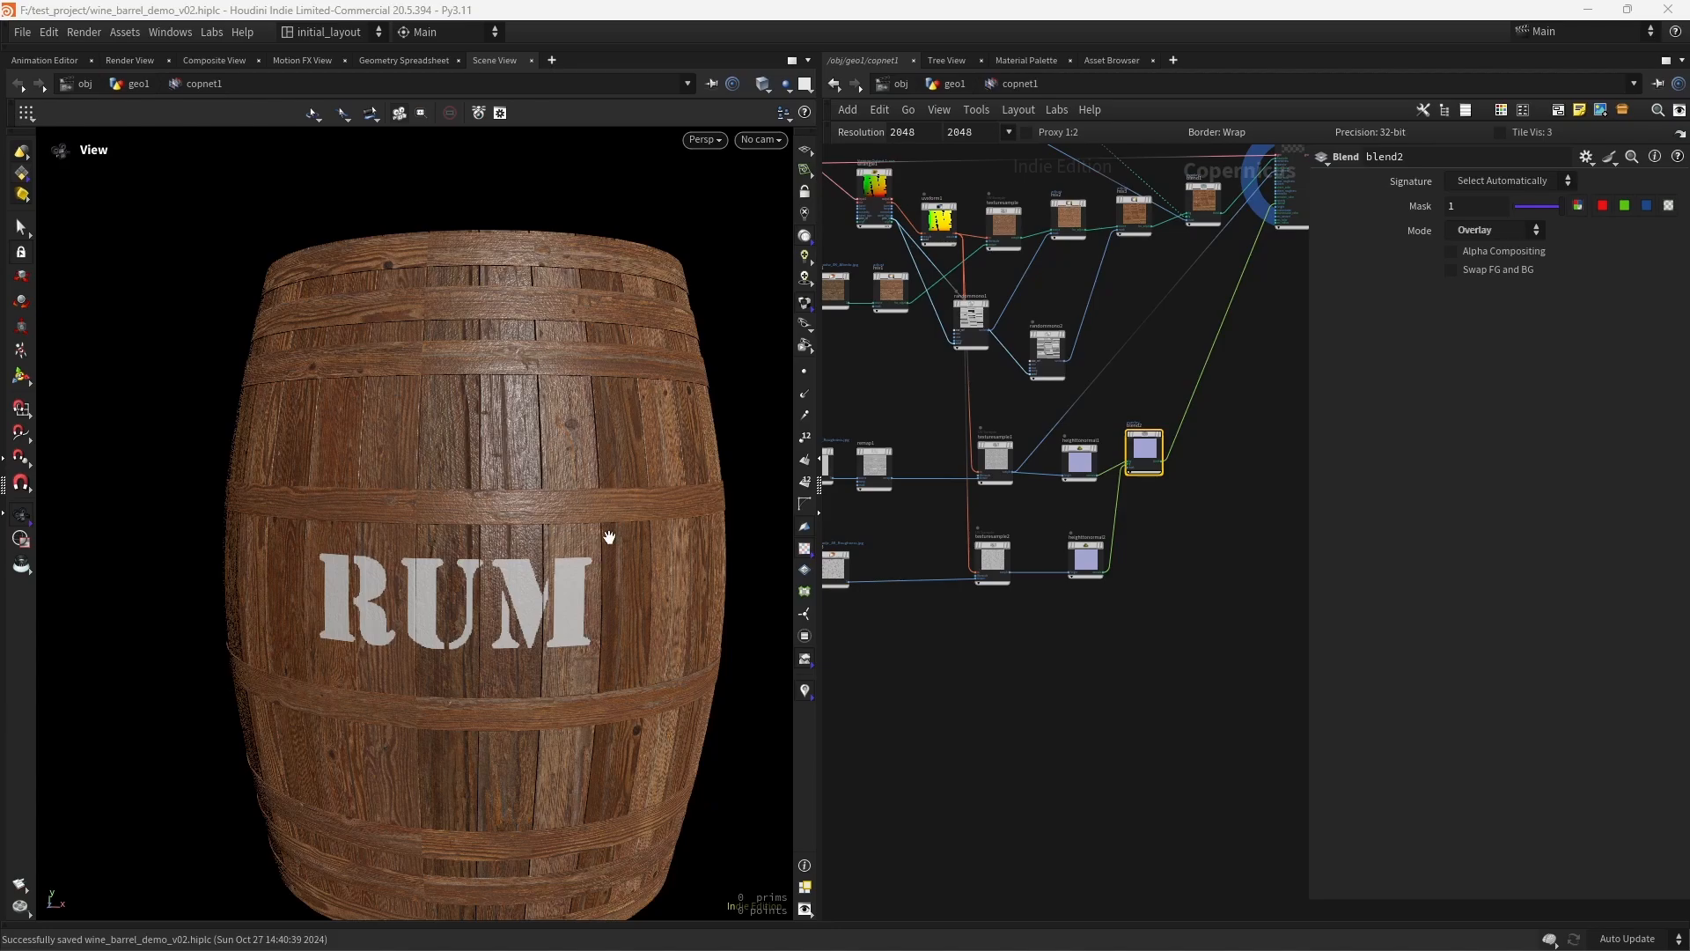
pyautogui.moveTo(609, 537); pyautogui.dragTo(481, 462)
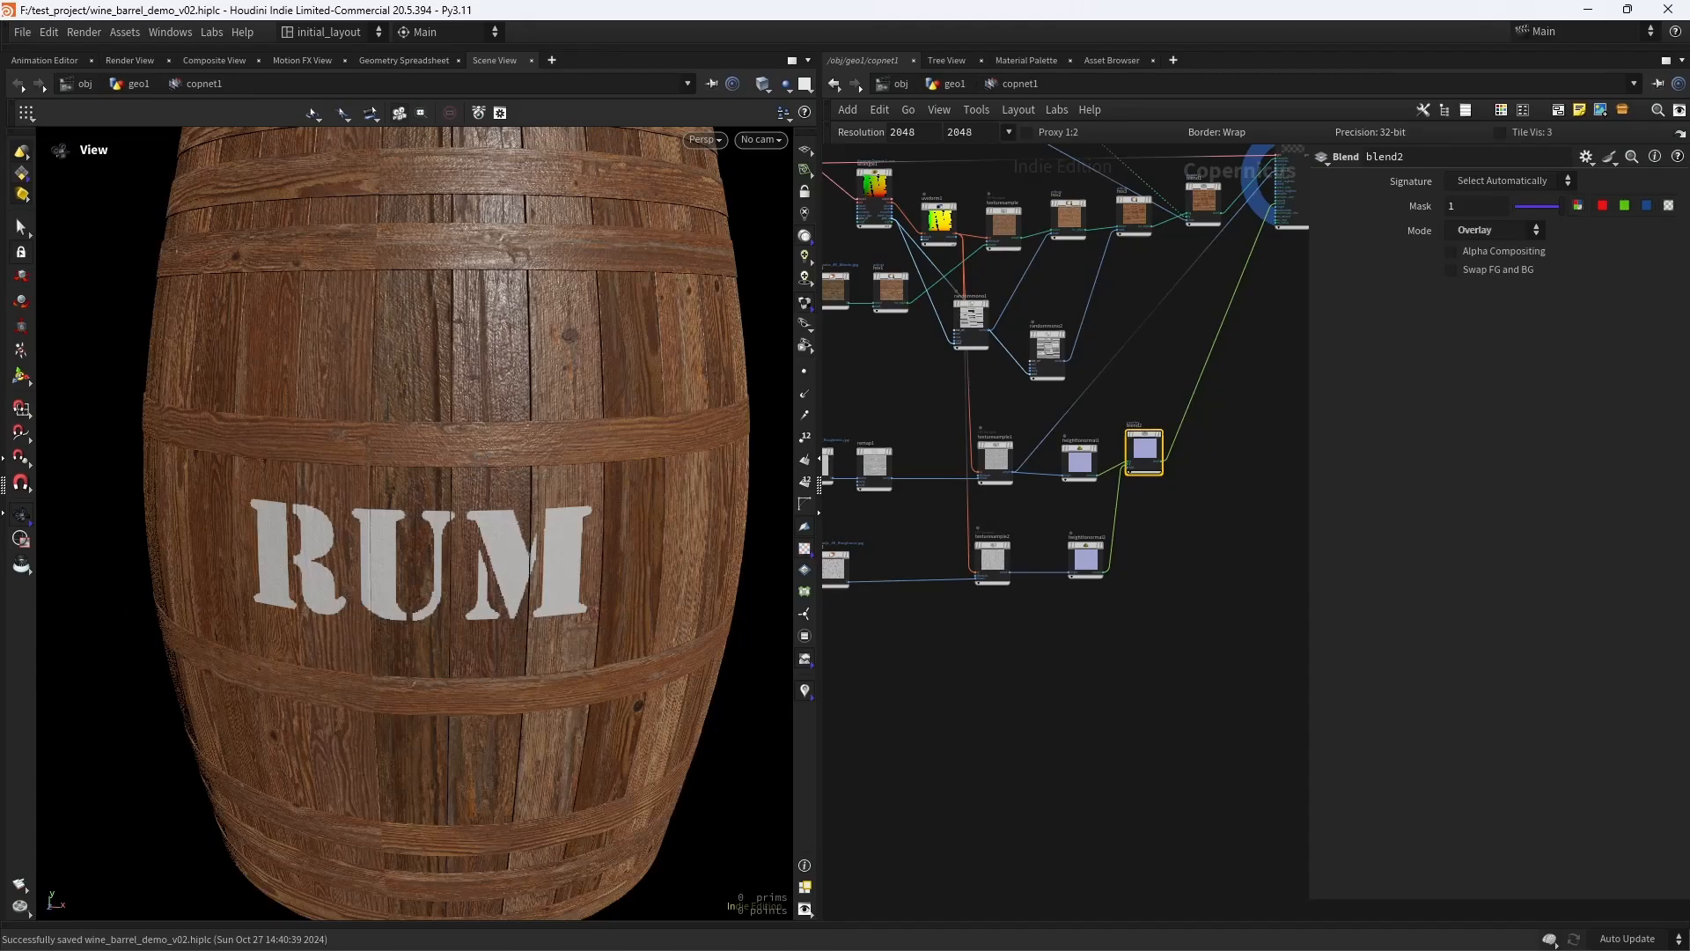
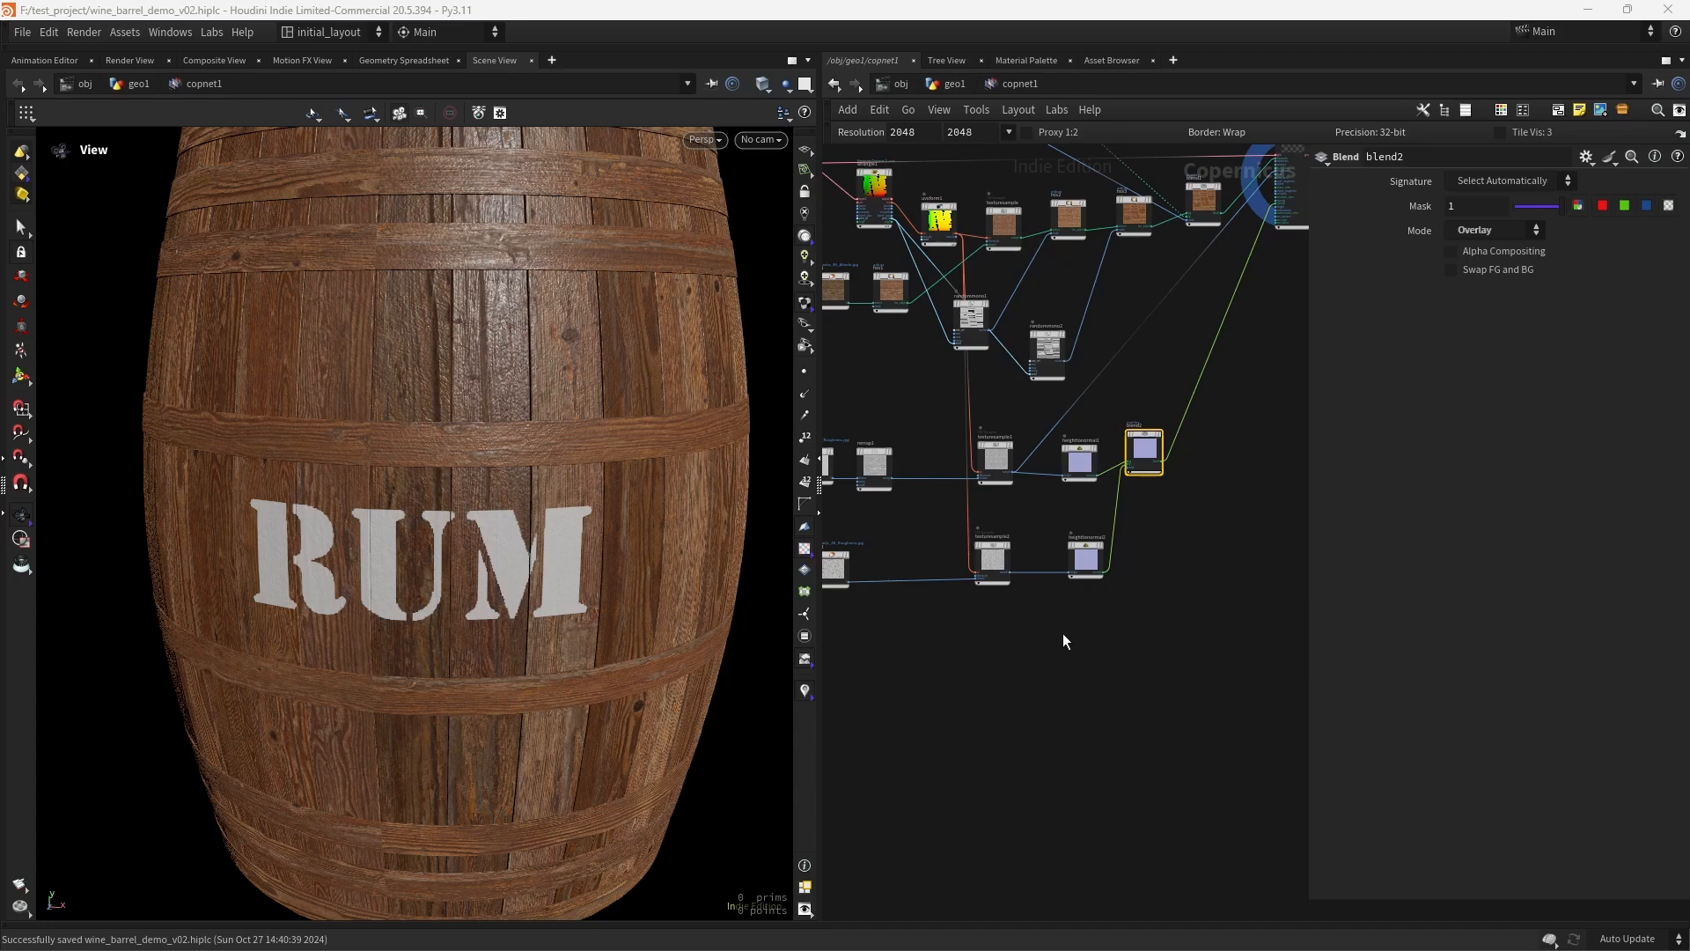
# - Branch a Mono to RGB node off texturesample2's output and display it
pyautogui.scroll(3, 1062, 642)
pyautogui.moveTo(1051, 641); pyautogui.dragTo(987, 751, button='middle')
pyautogui.click(912, 622)
pyautogui.moveTo(1207, 489); pyautogui.dragTo(916, 743, button='middle')
pyautogui.moveTo(1081, 468); pyautogui.dragTo(1029, 523, button='middle')
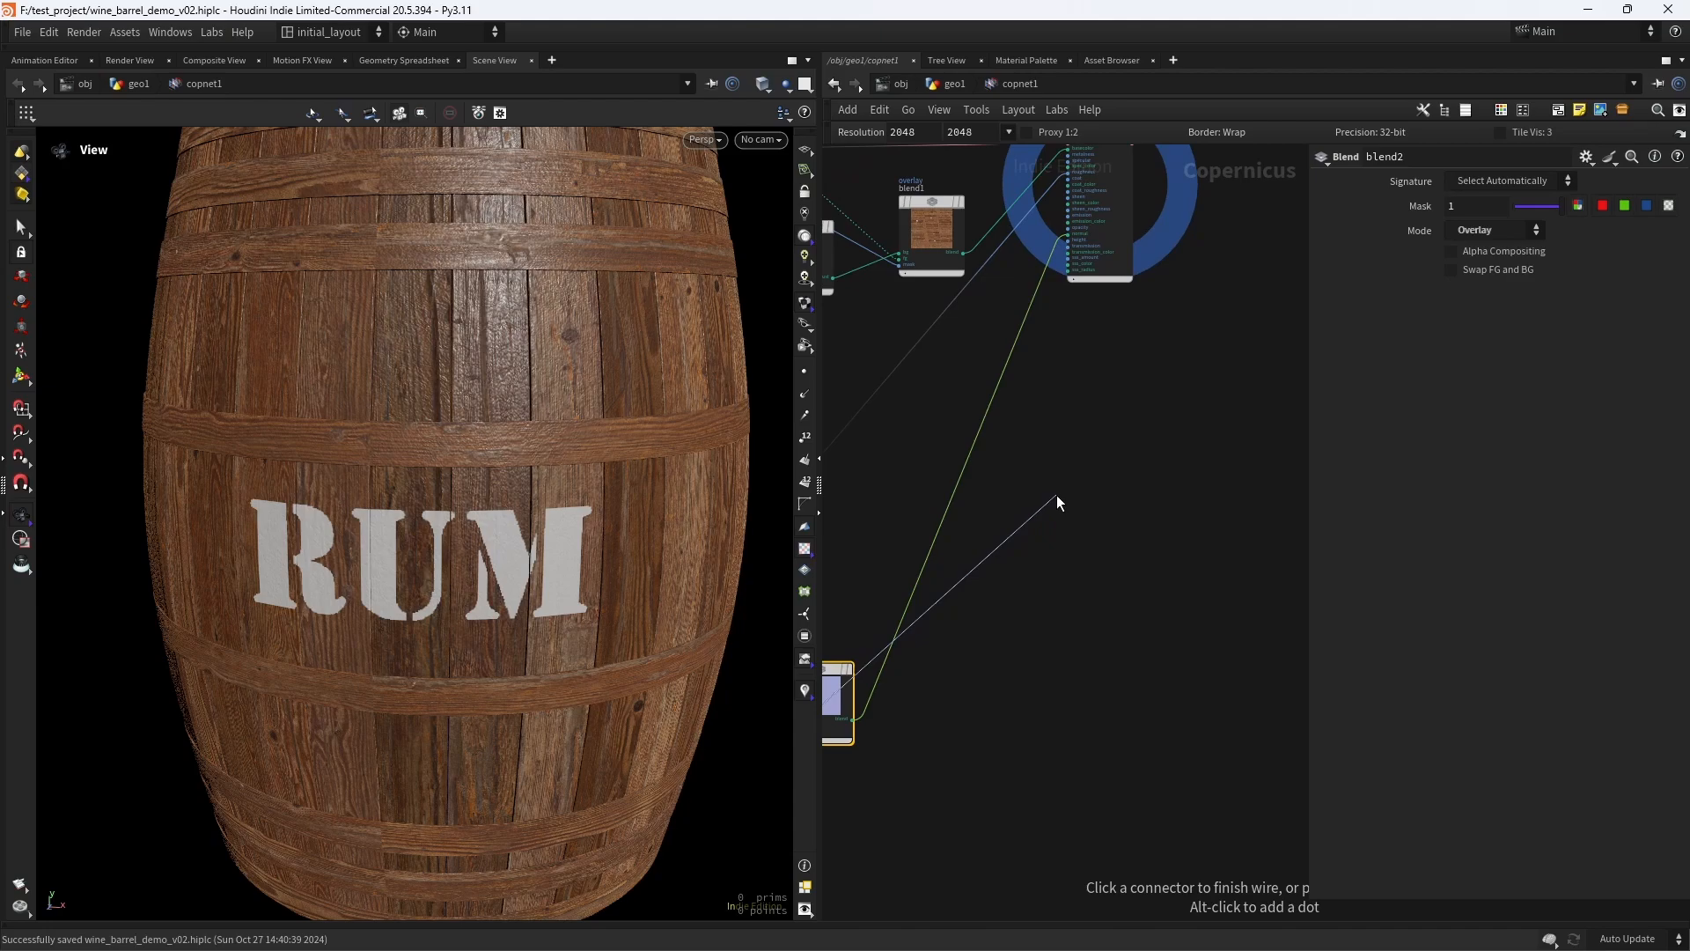
pyautogui.press('Tab')
pyautogui.write('mtrg')
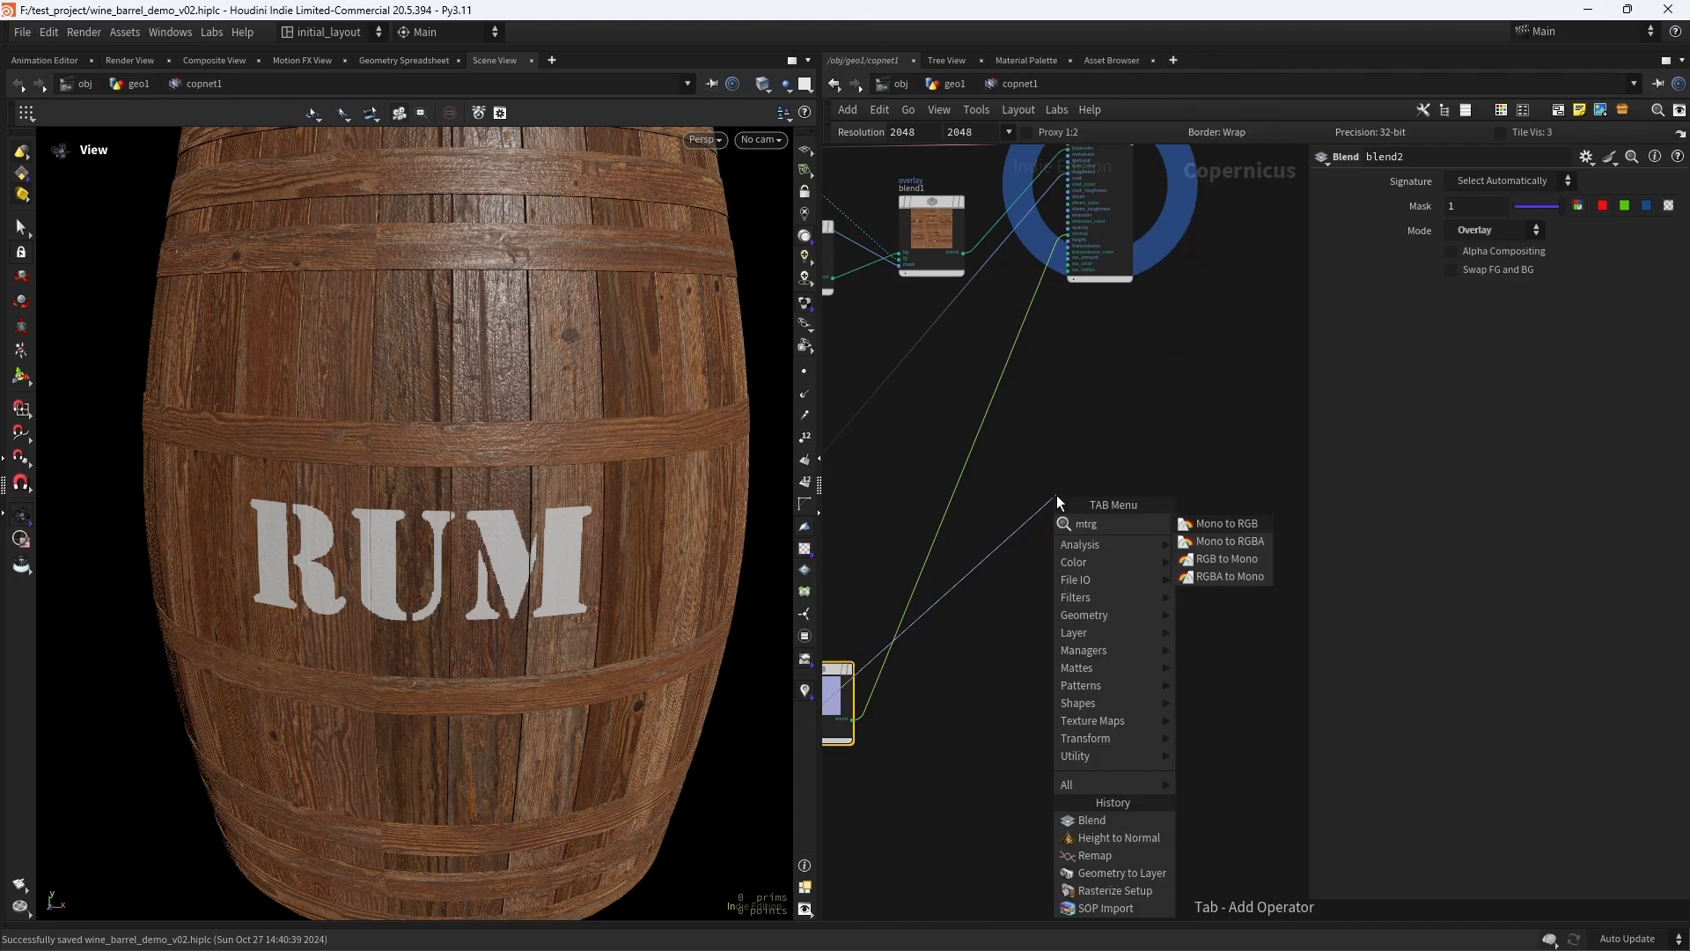
pyautogui.press('Return')
pyautogui.click(1056, 494)
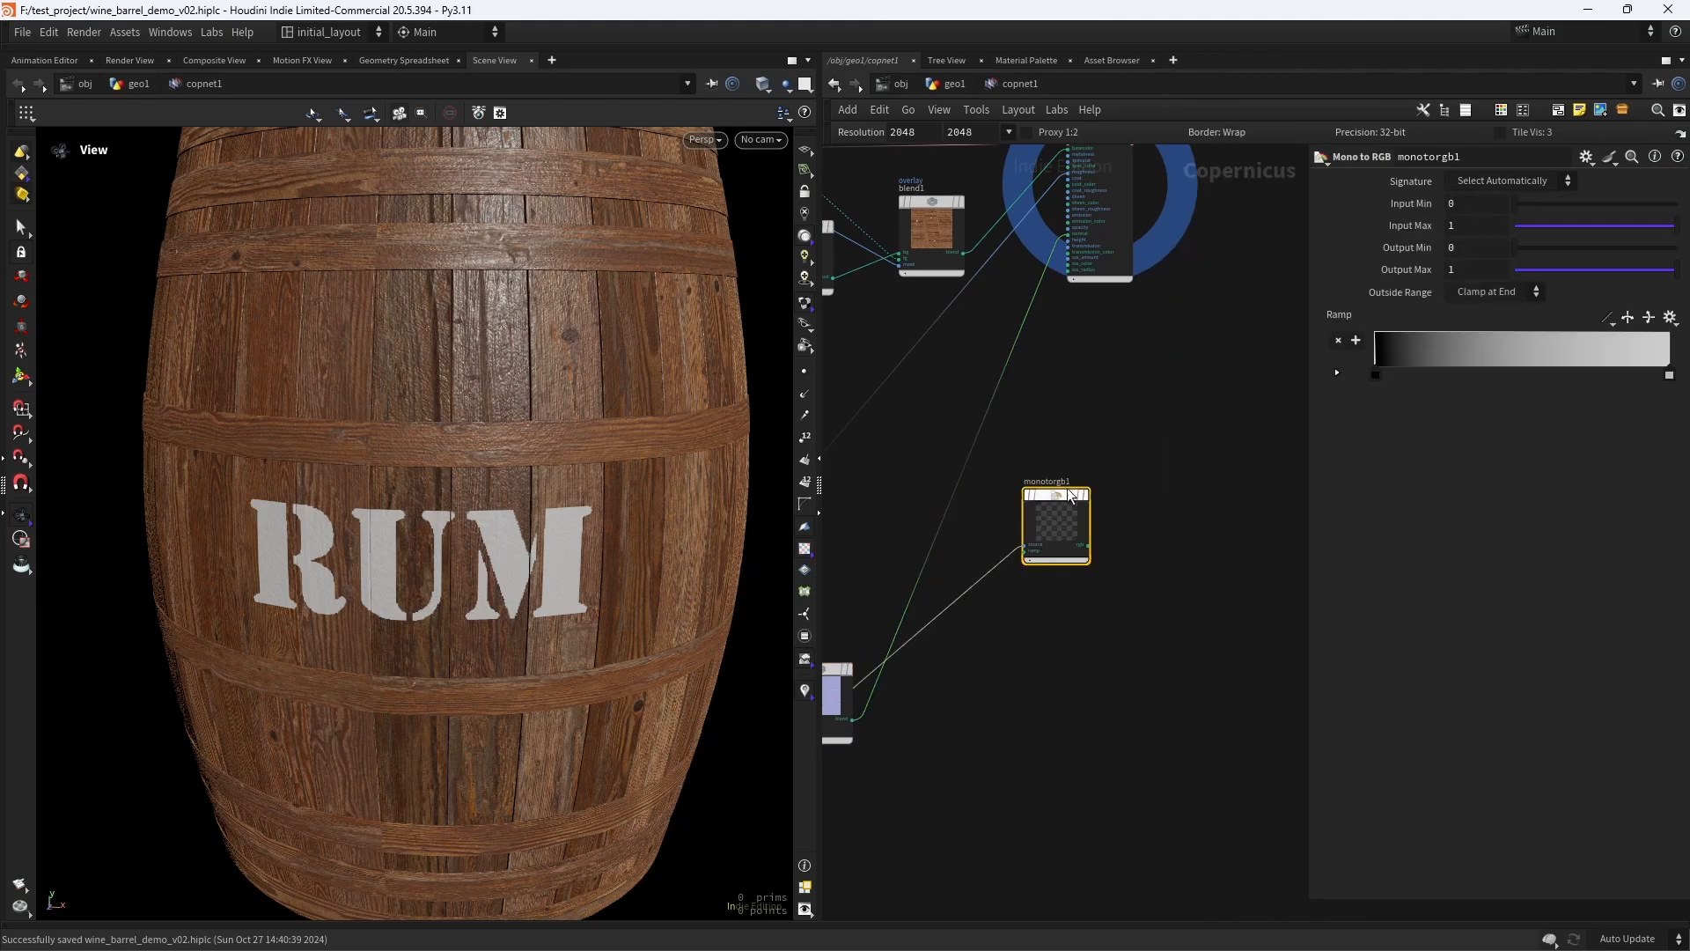
pyautogui.click(1090, 484)
pyautogui.scroll(-2, 440, 526)
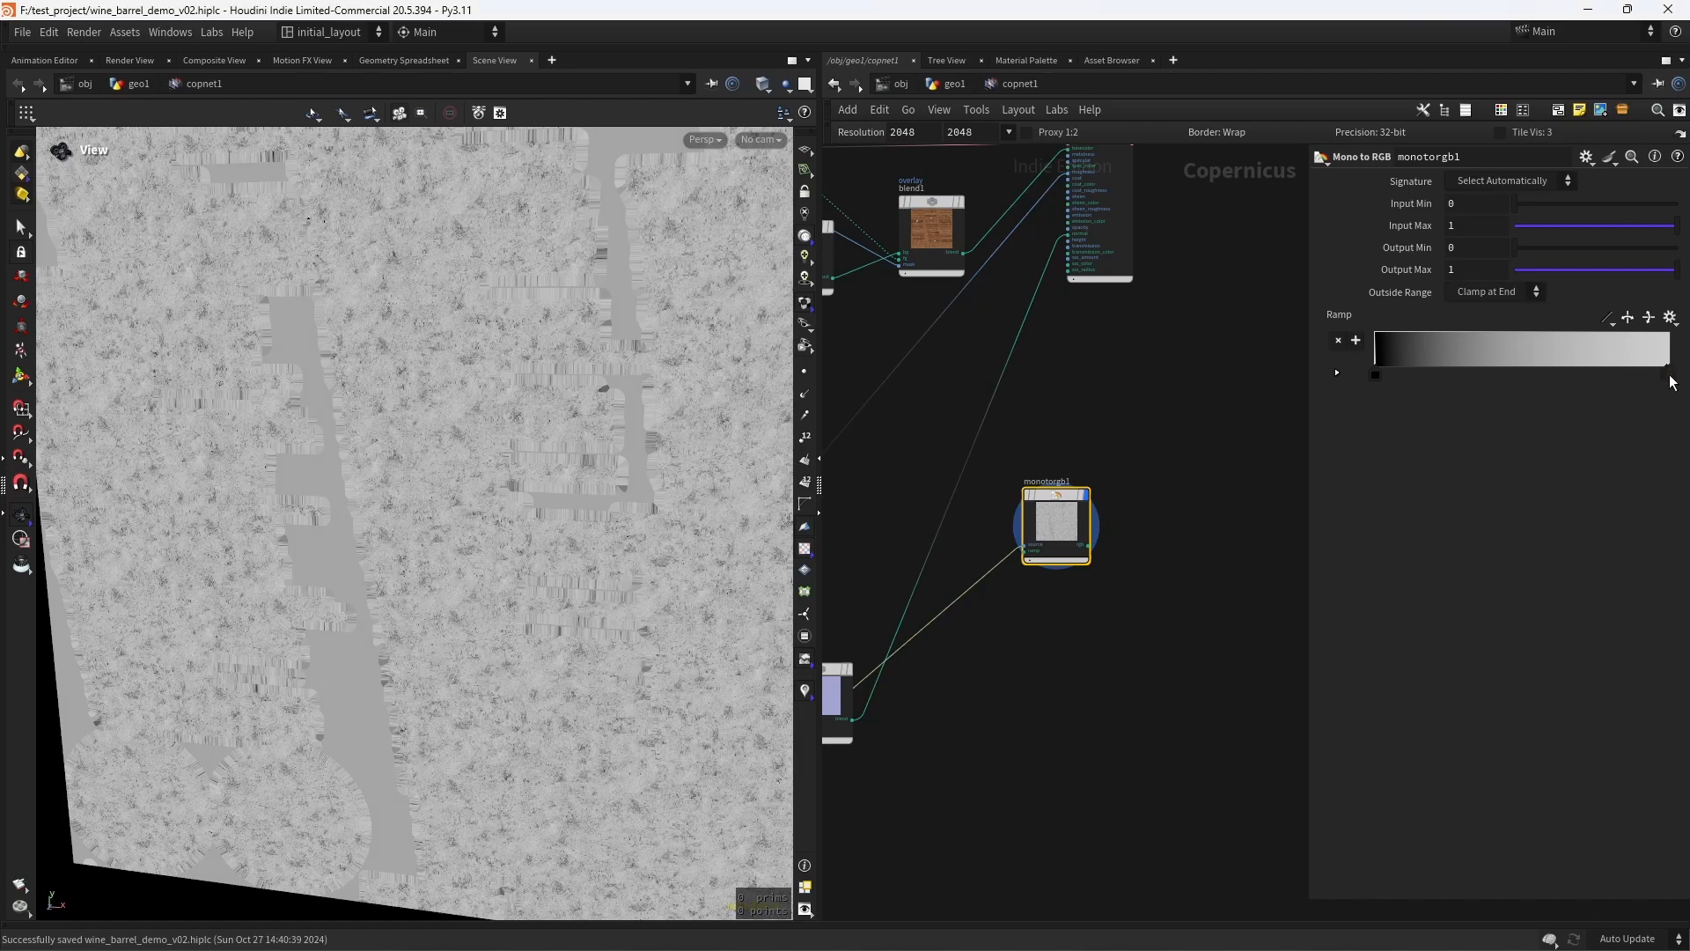
# - Remove the white end point from the Mono to RGB ramp and set the remaining point's color to hex 0E0D0DFF
pyautogui.press('Delete')
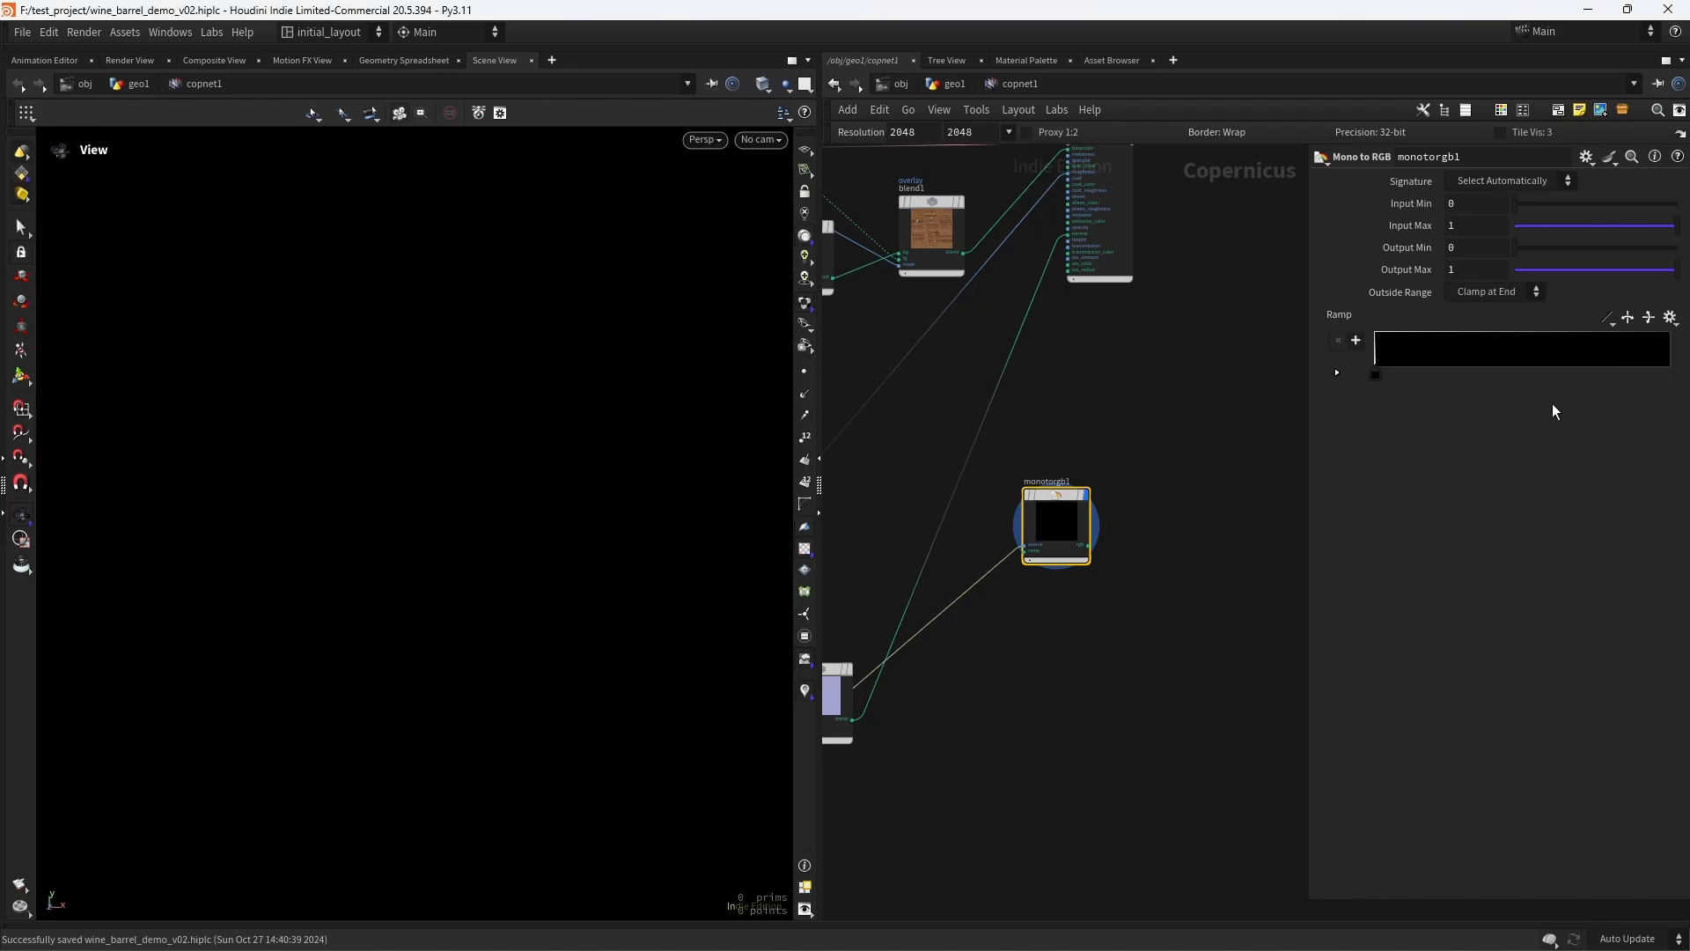
pyautogui.doubleClick(1377, 378)
pyautogui.hotkey('ctrl', 'a')
pyautogui.write('0E0D0DFF')
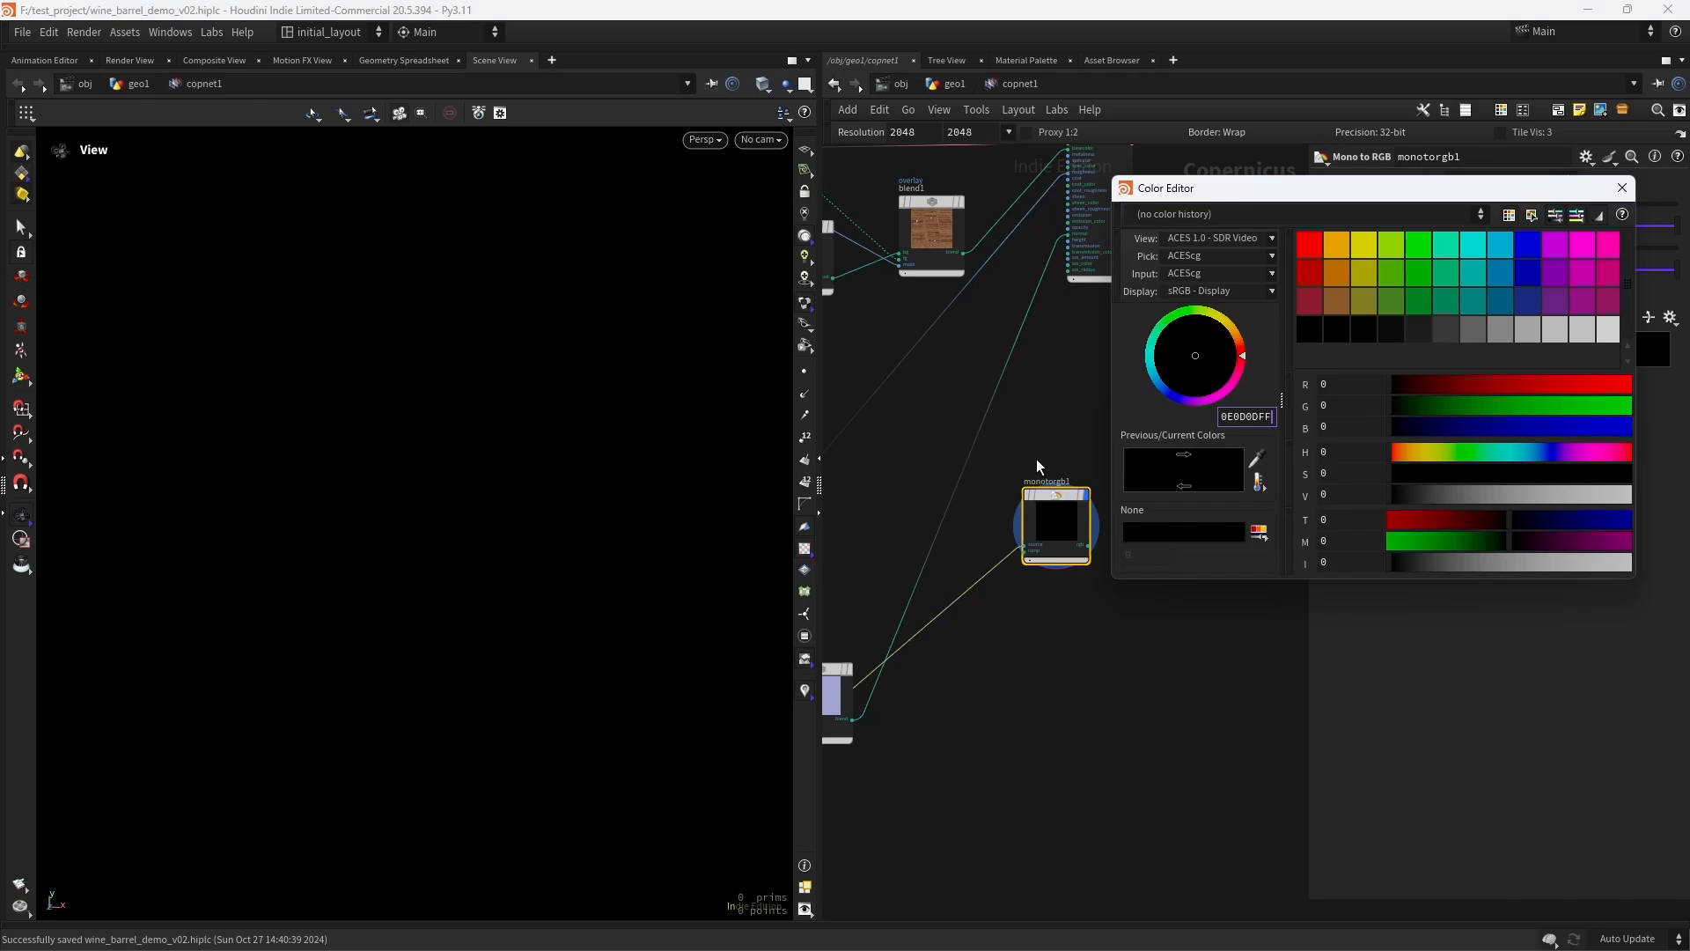
pyautogui.press('Return')
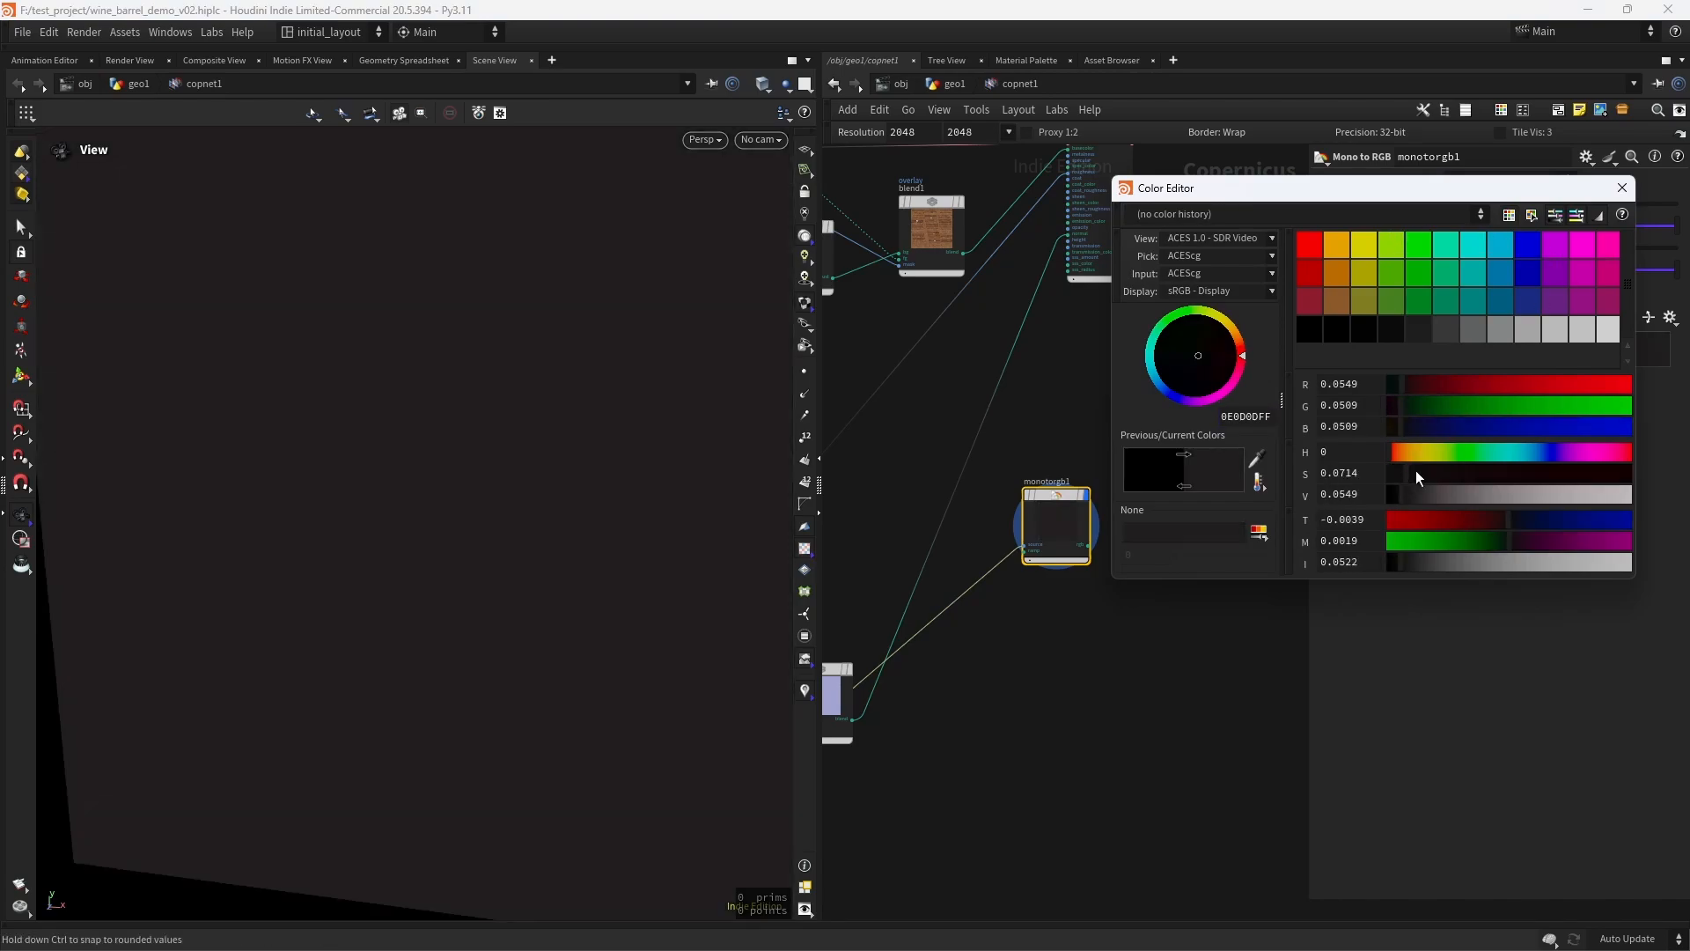
pyautogui.click(1623, 188)
pyautogui.scroll(-4, 569, 483)
pyautogui.moveTo(569, 484)
pyautogui.mouseDown()
pyautogui.moveTo(538, 490)
pyautogui.moveTo(566, 503)
pyautogui.mouseUp()
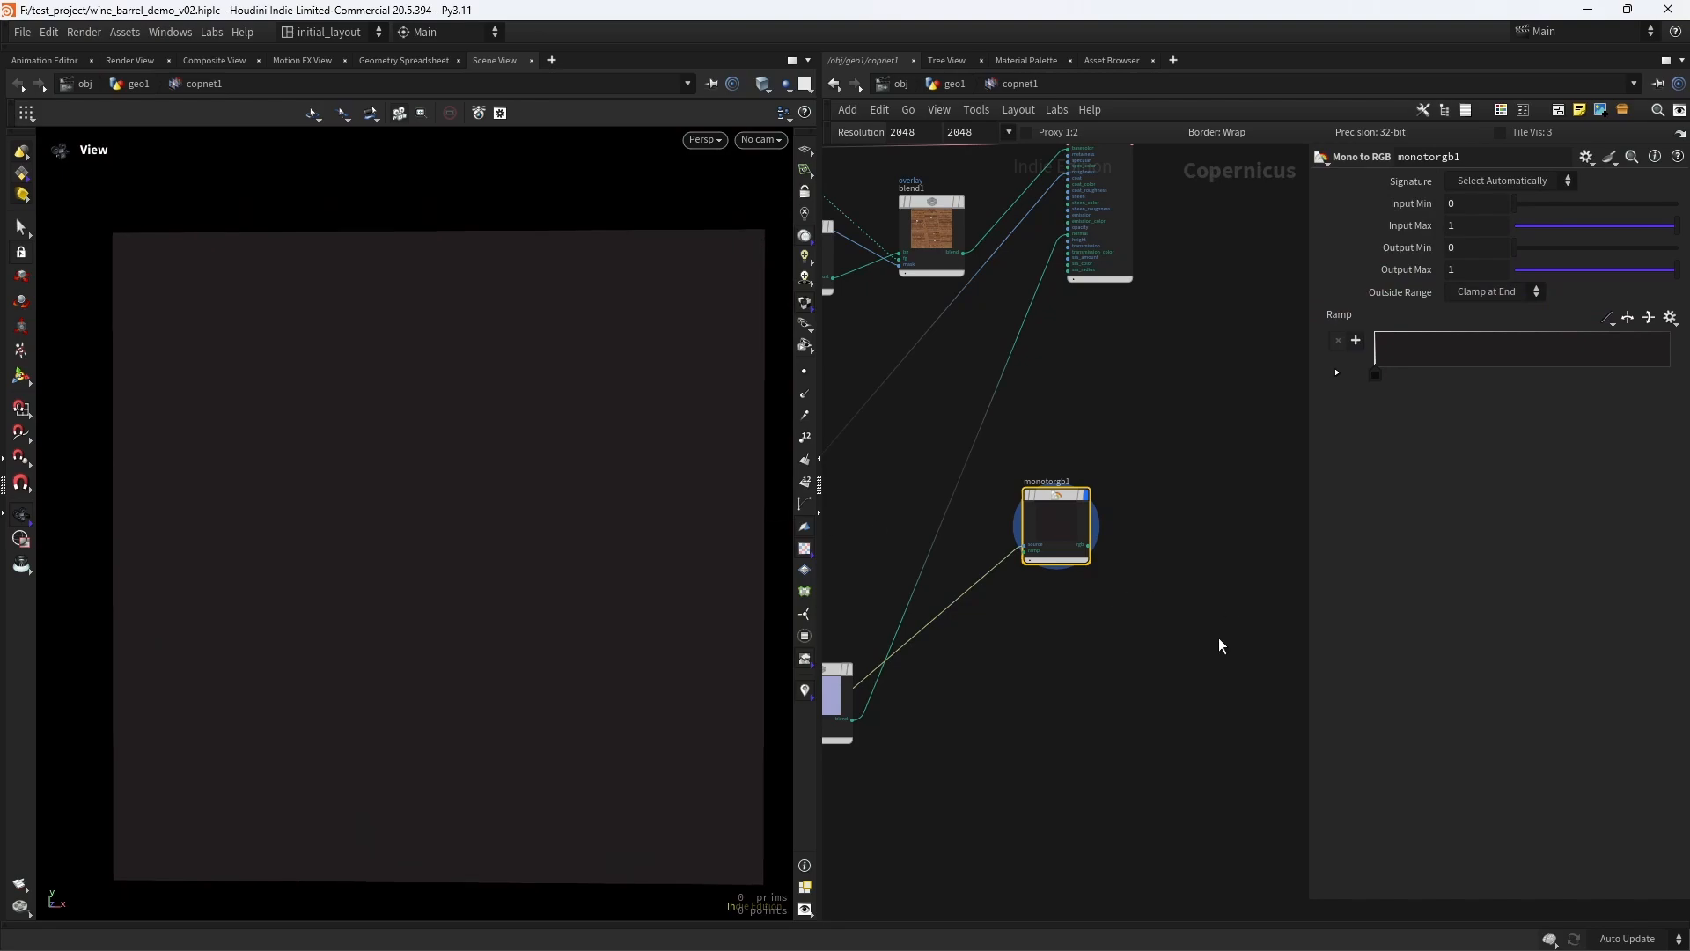
# - Move previewmaterial1 farther from blend1 and nudge blend1 to make room between the two nodes
pyautogui.moveTo(1202, 574); pyautogui.dragTo(1130, 601, button='middle')
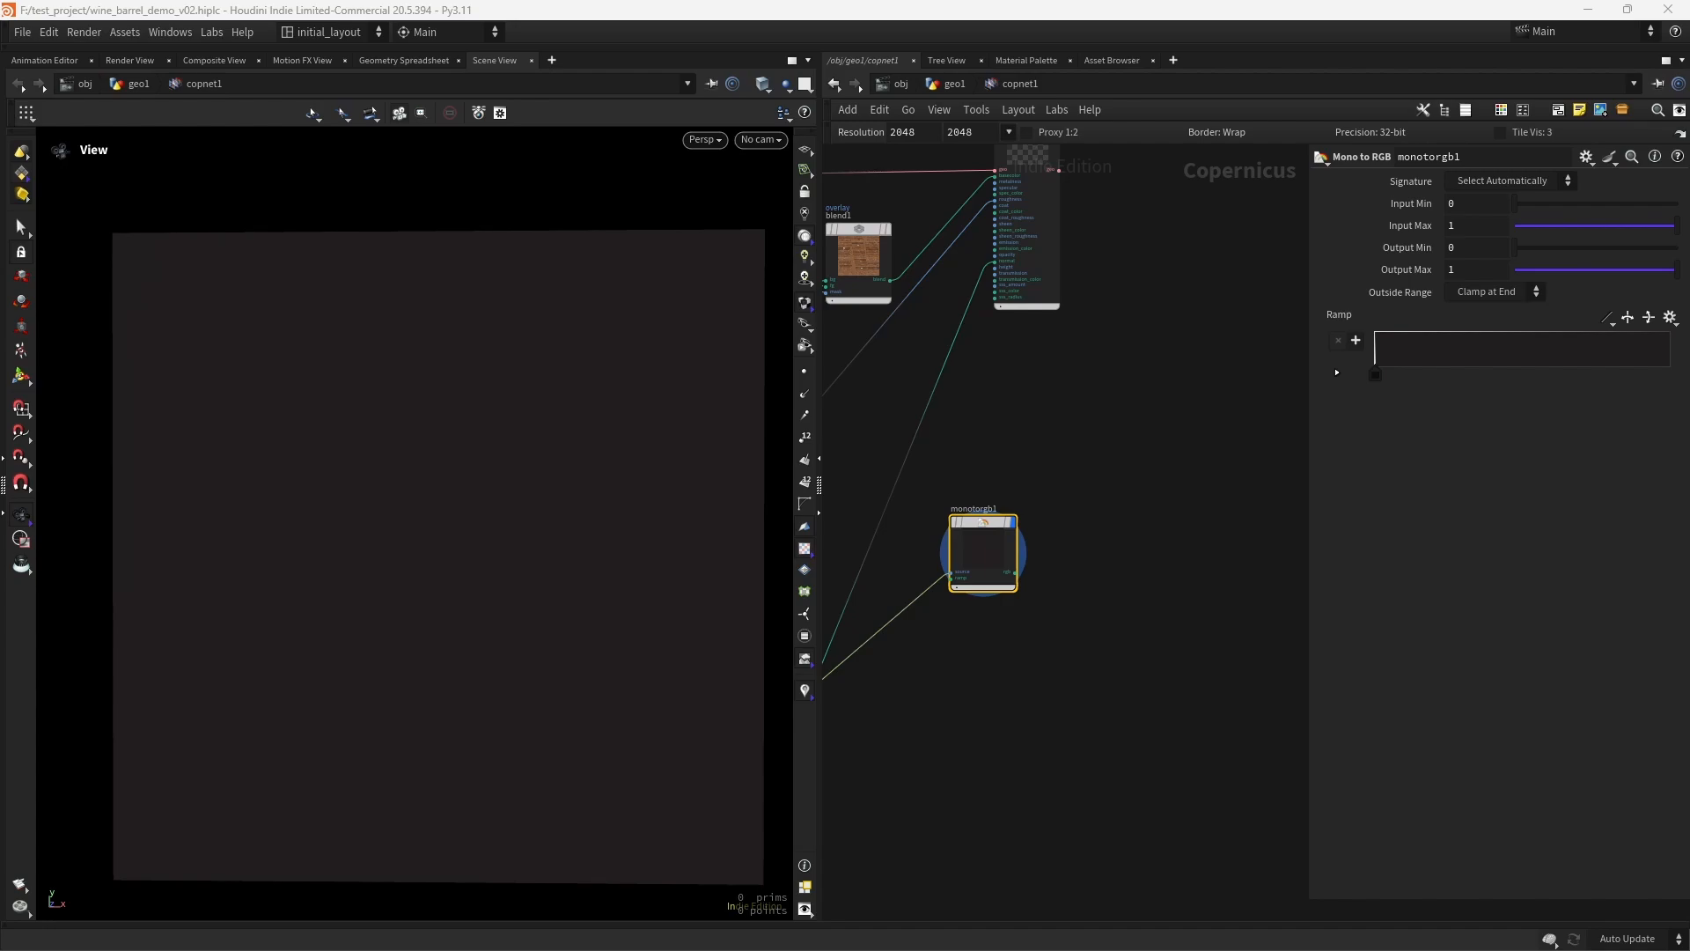
pyautogui.scroll(-3, 1121, 441)
pyautogui.moveTo(1150, 439); pyautogui.dragTo(1111, 515, button='middle')
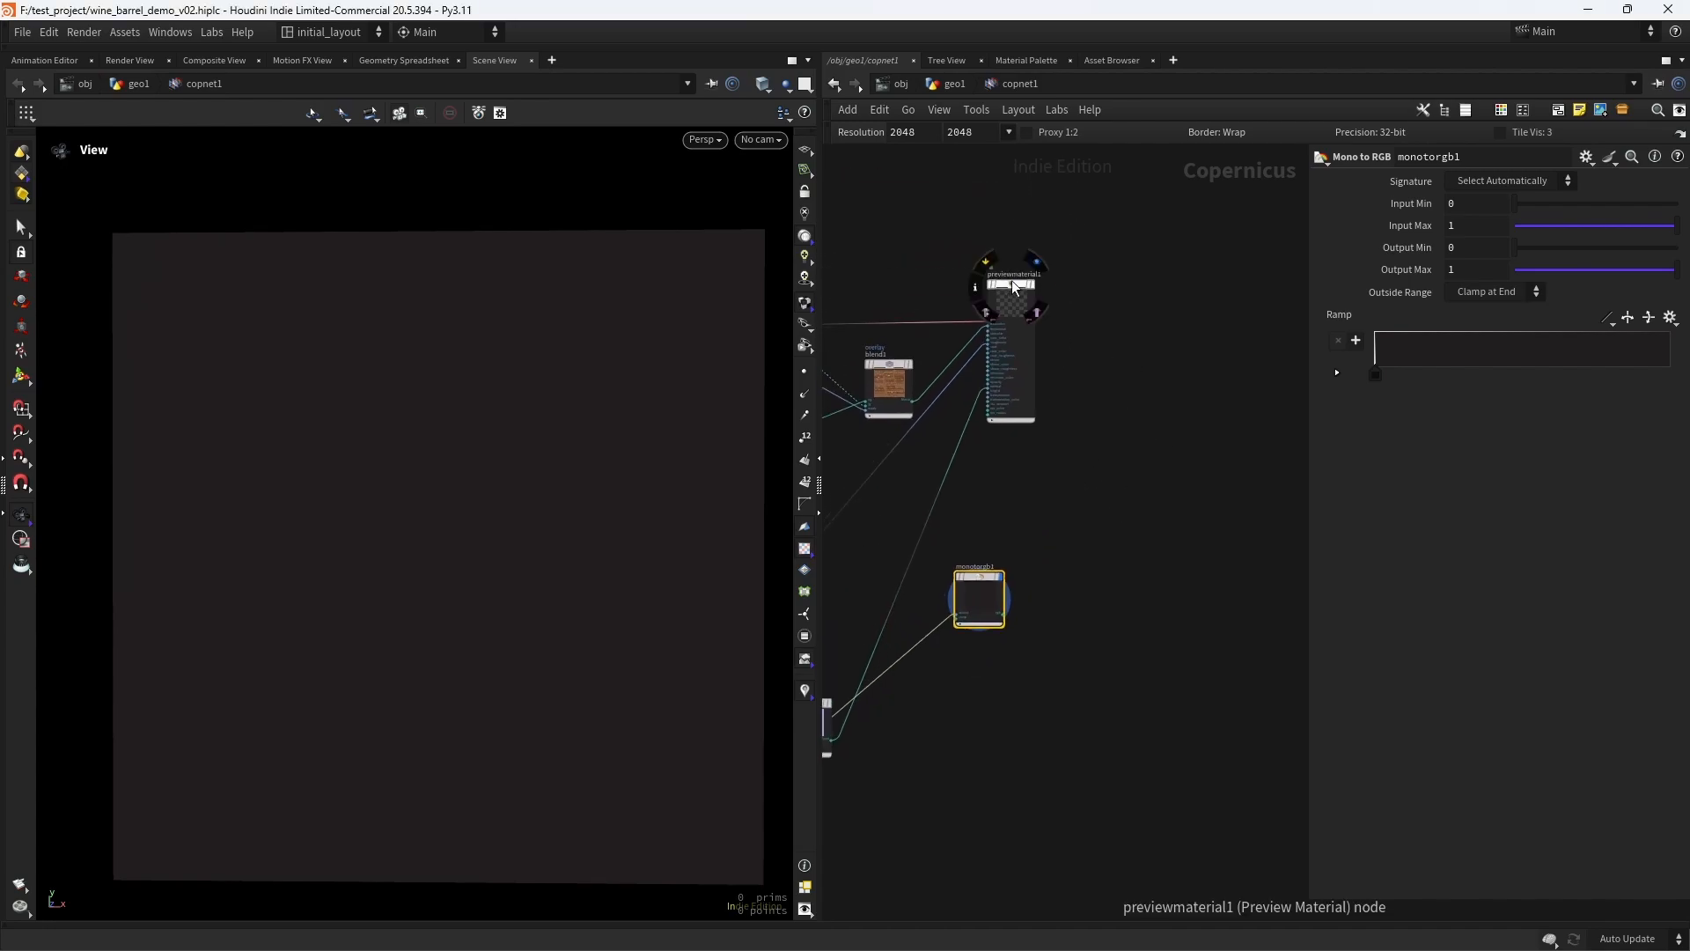
pyautogui.moveTo(1007, 281); pyautogui.dragTo(1206, 278)
pyautogui.moveTo(904, 384); pyautogui.dragTo(934, 366)
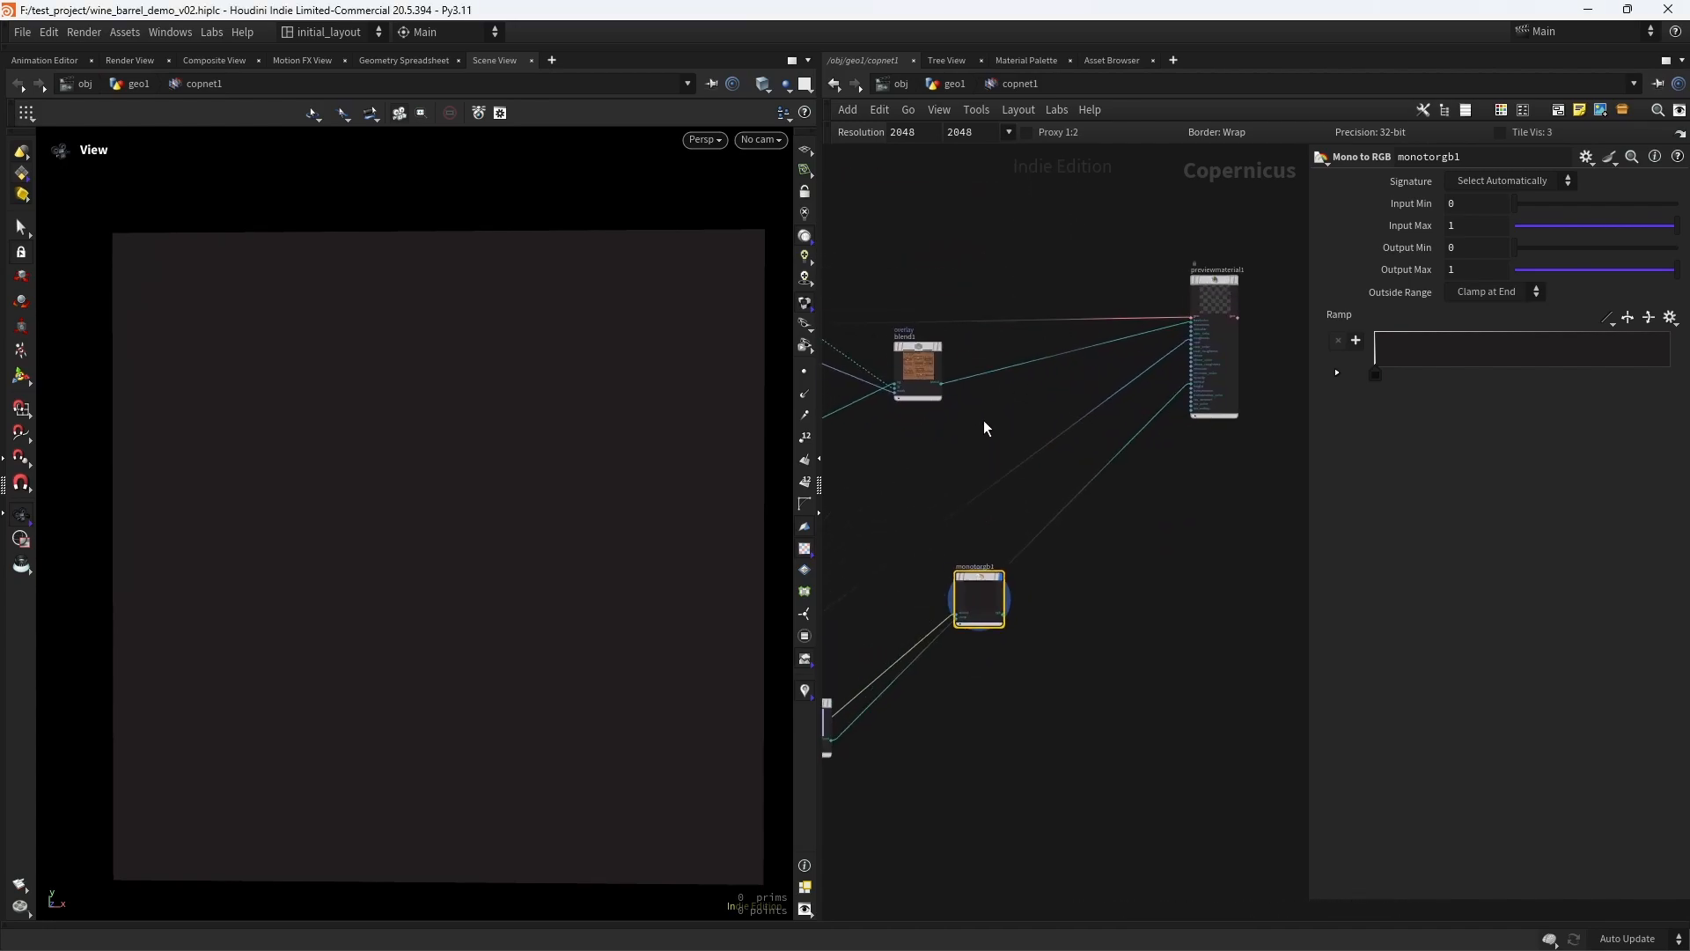
# - Insert a Blend node on the wire between blend1 and previewmaterial1's basecolor input
pyautogui.scroll(1, 985, 428)
pyautogui.press('Tab')
pyautogui.write('blend')
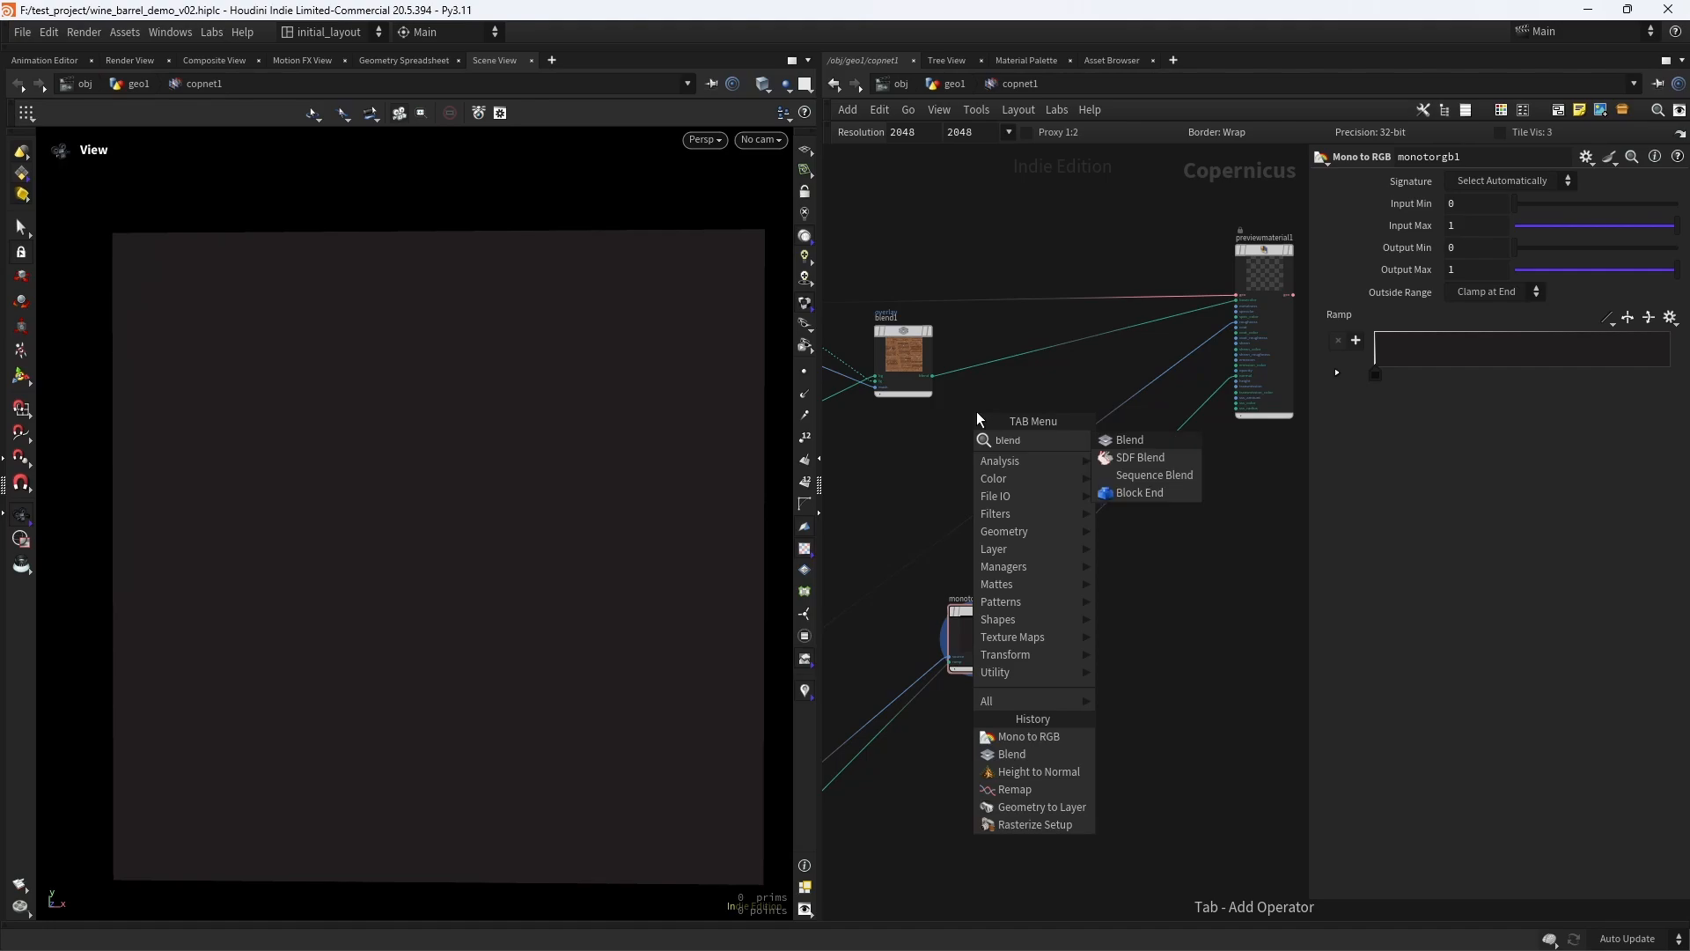
pyautogui.press('Return')
pyautogui.click(977, 414)
pyautogui.moveTo(972, 409); pyautogui.dragTo(1039, 333)
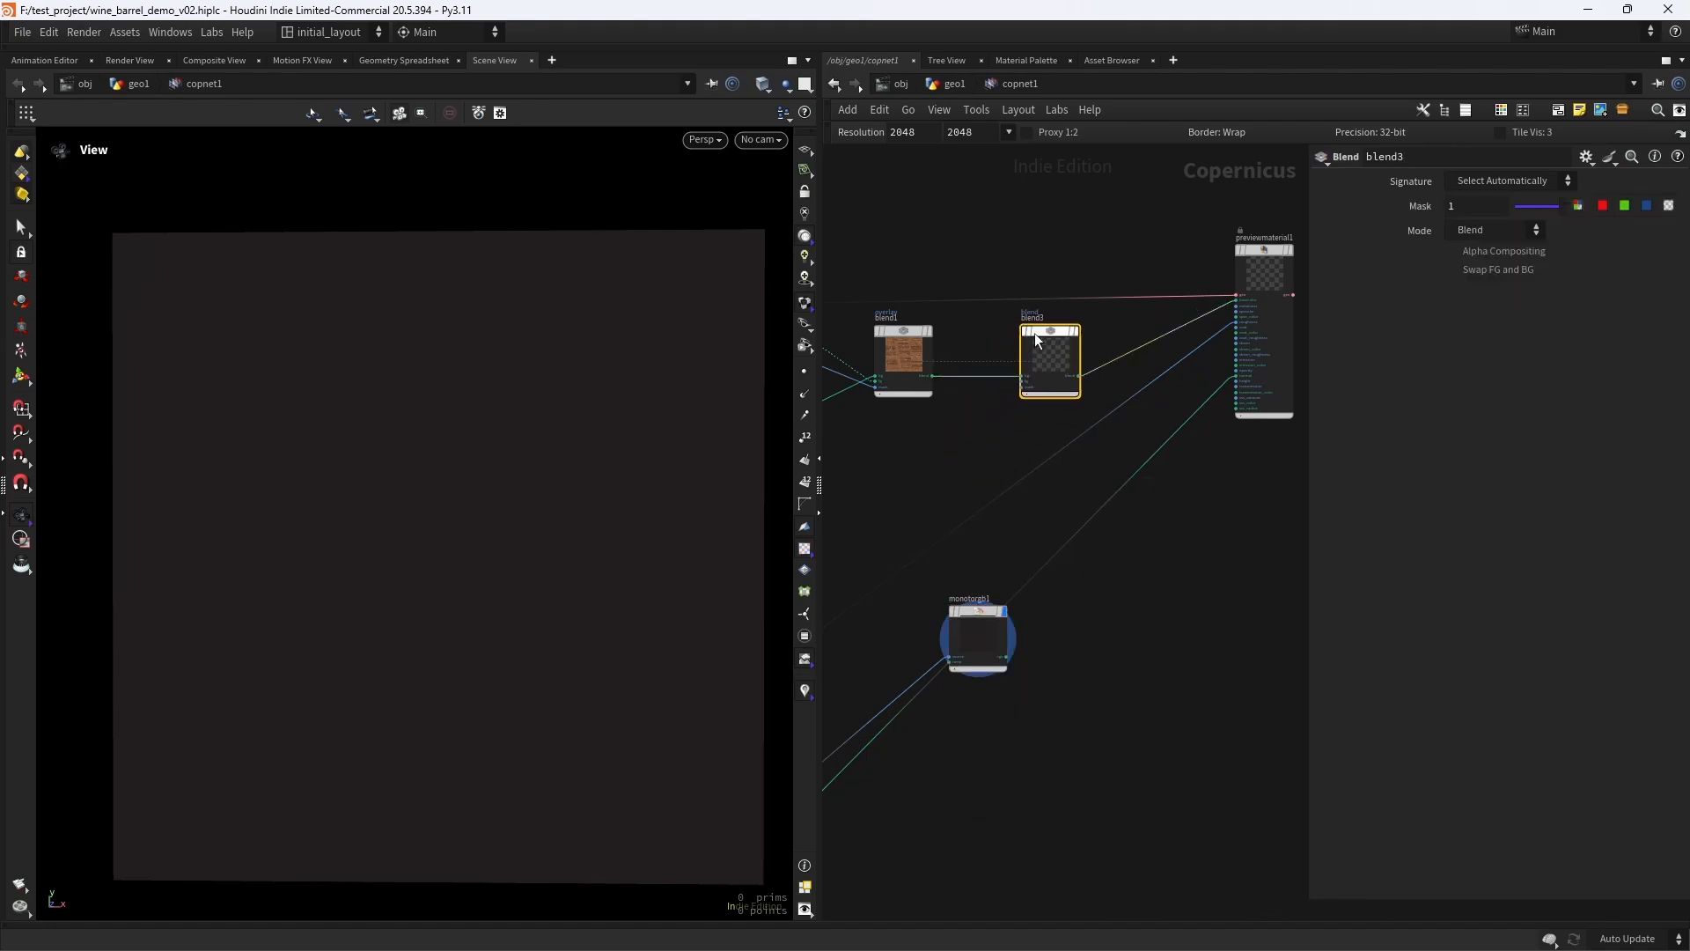
# - Connect the monotorgb1 output to the fg input of blend3
pyautogui.moveTo(952, 438); pyautogui.dragTo(1038, 357, button='middle')
pyautogui.scroll(4, 1122, 561)
pyautogui.click(1054, 595)
pyautogui.moveTo(1078, 202); pyautogui.dragTo(1029, 644, button='middle')
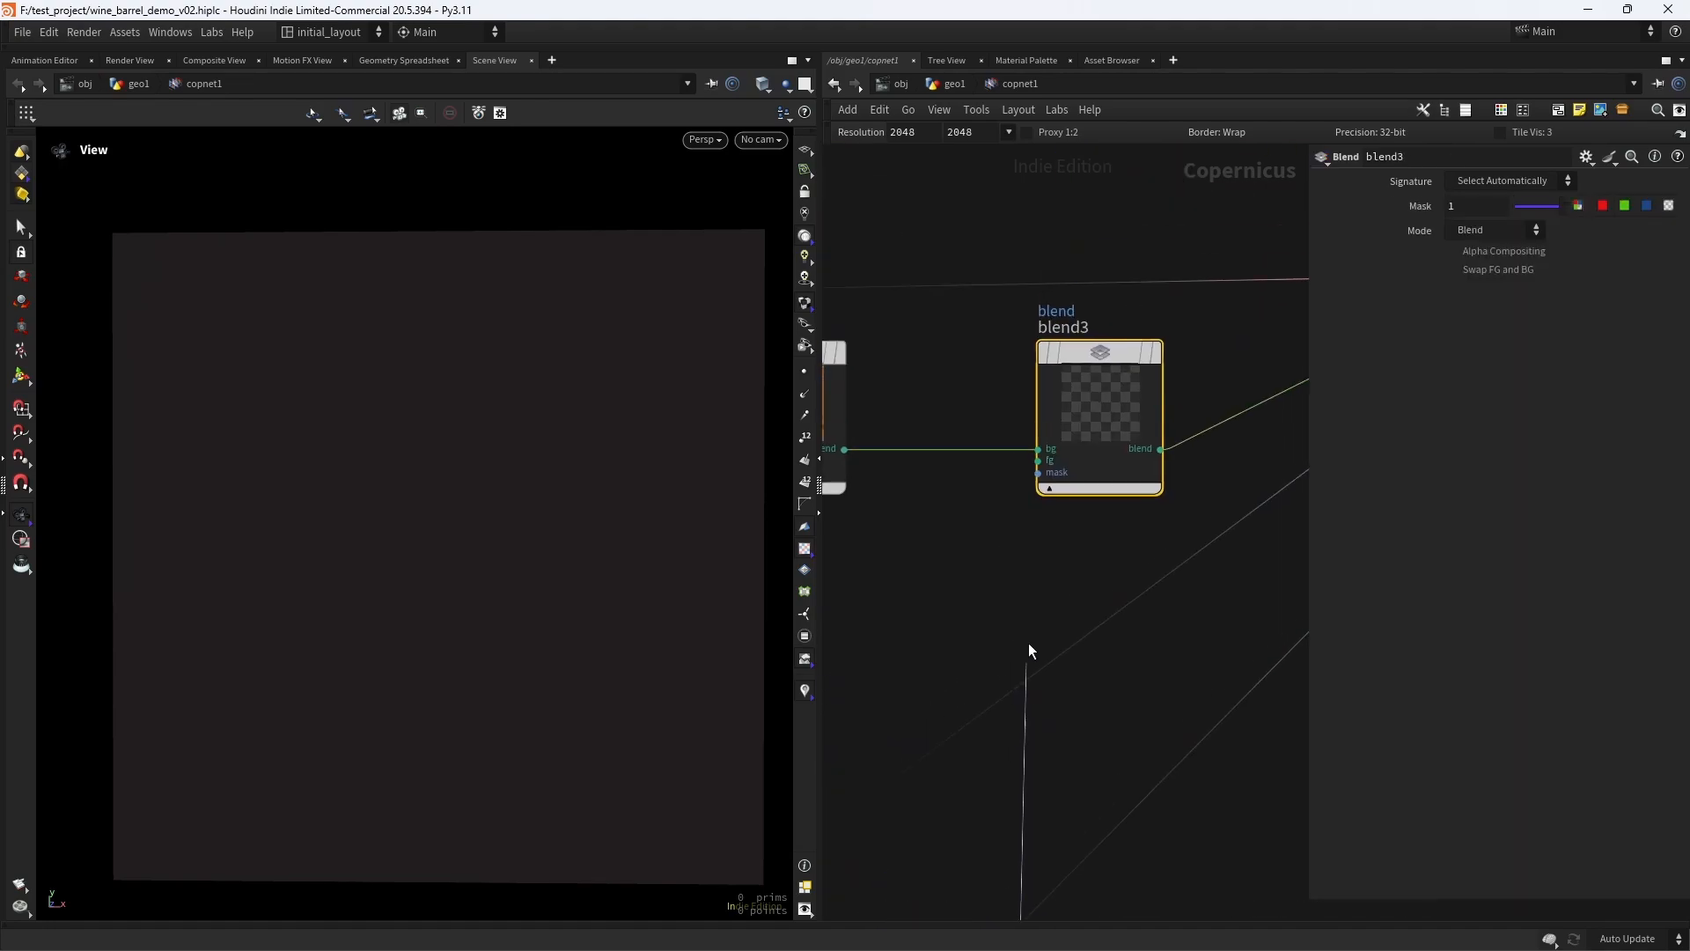
pyautogui.click(1034, 463)
# - Wire the rasterized geometry's barrel output into the mask input of blend3 and display blend3
pyautogui.scroll(-4, 948, 555)
pyautogui.moveTo(918, 594); pyautogui.dragTo(1014, 550, button='middle')
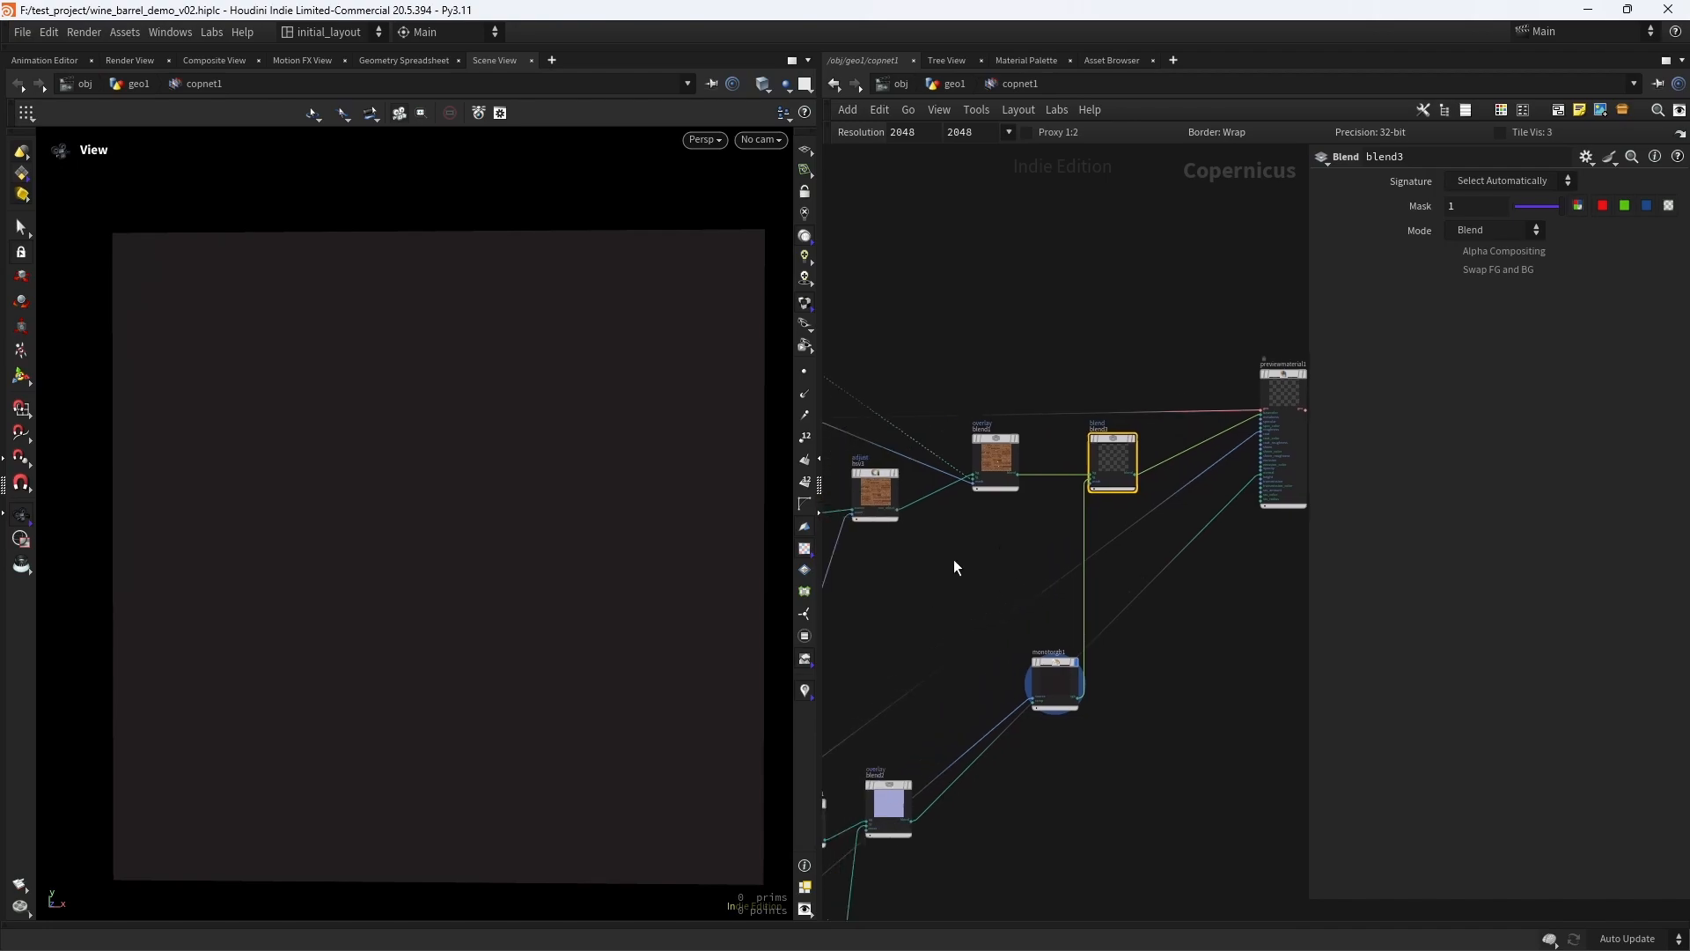
pyautogui.moveTo(856, 547); pyautogui.dragTo(1259, 510, button='middle')
pyautogui.moveTo(849, 464)
pyautogui.mouseDown(button='middle')
pyautogui.moveTo(1020, 508)
pyautogui.moveTo(841, 538)
pyautogui.mouseUp(button='middle')
pyautogui.scroll(5, 908, 598)
pyautogui.moveTo(1025, 562); pyautogui.dragTo(918, 652, button='middle')
pyautogui.scroll(4, 919, 649)
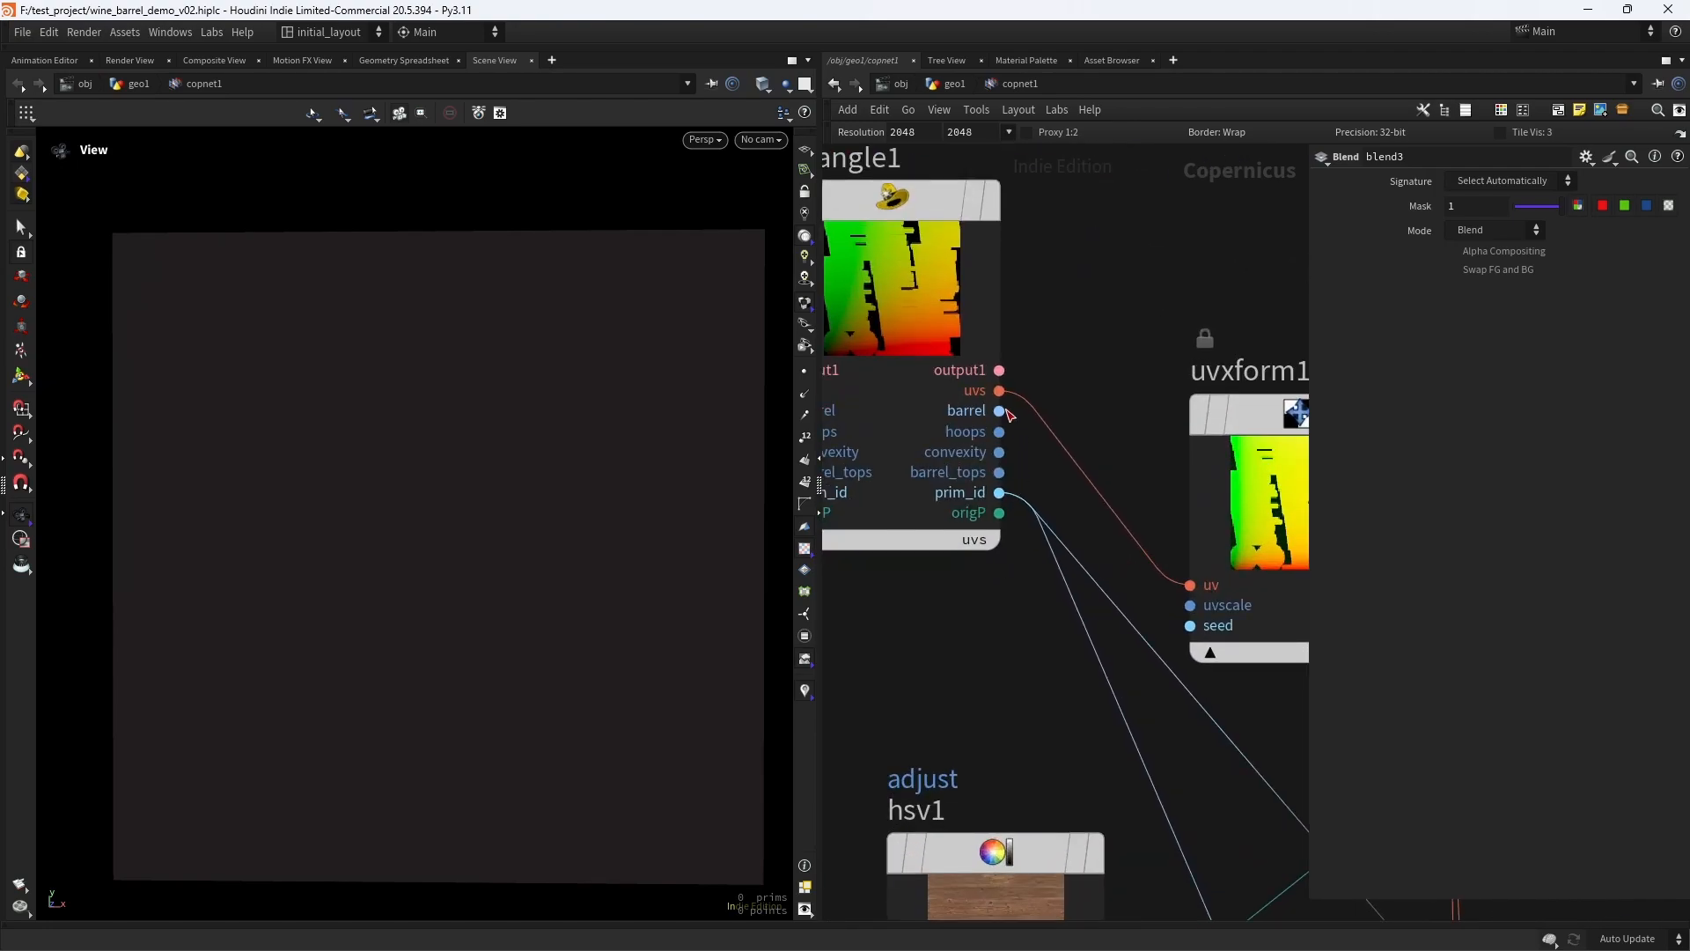
pyautogui.click(1000, 411)
pyautogui.scroll(-6, 1069, 479)
pyautogui.scroll(2, 1070, 479)
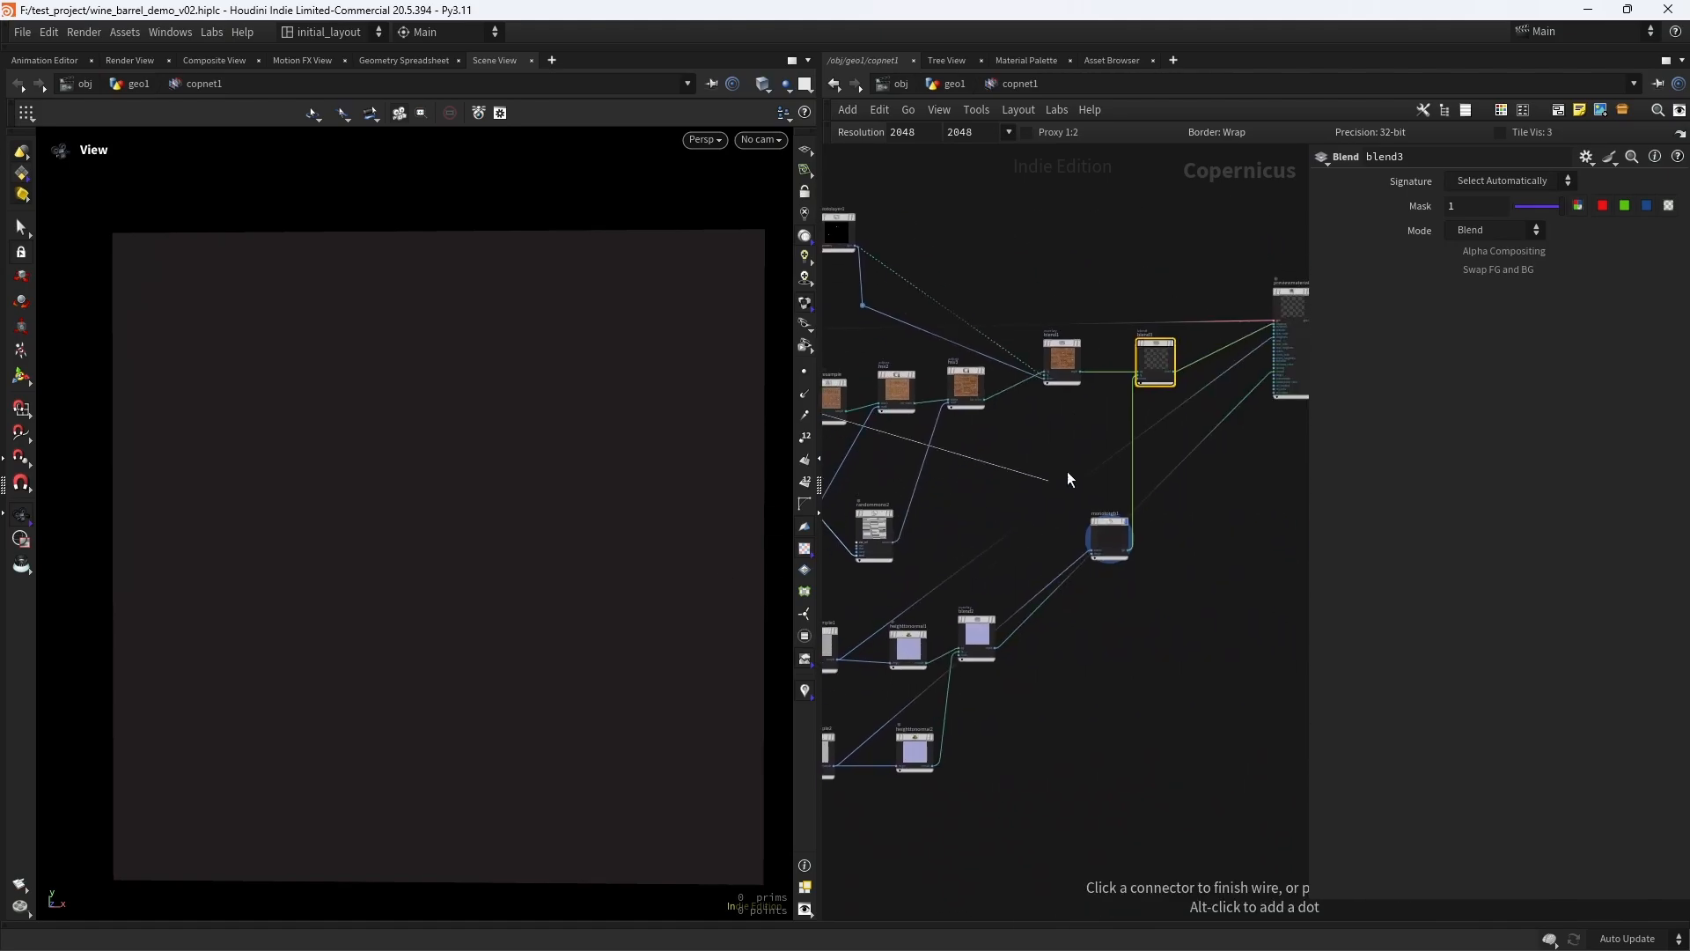
pyautogui.moveTo(1070, 479); pyautogui.dragTo(856, 558, button='middle')
pyautogui.scroll(6, 857, 558)
pyautogui.click(1222, 319)
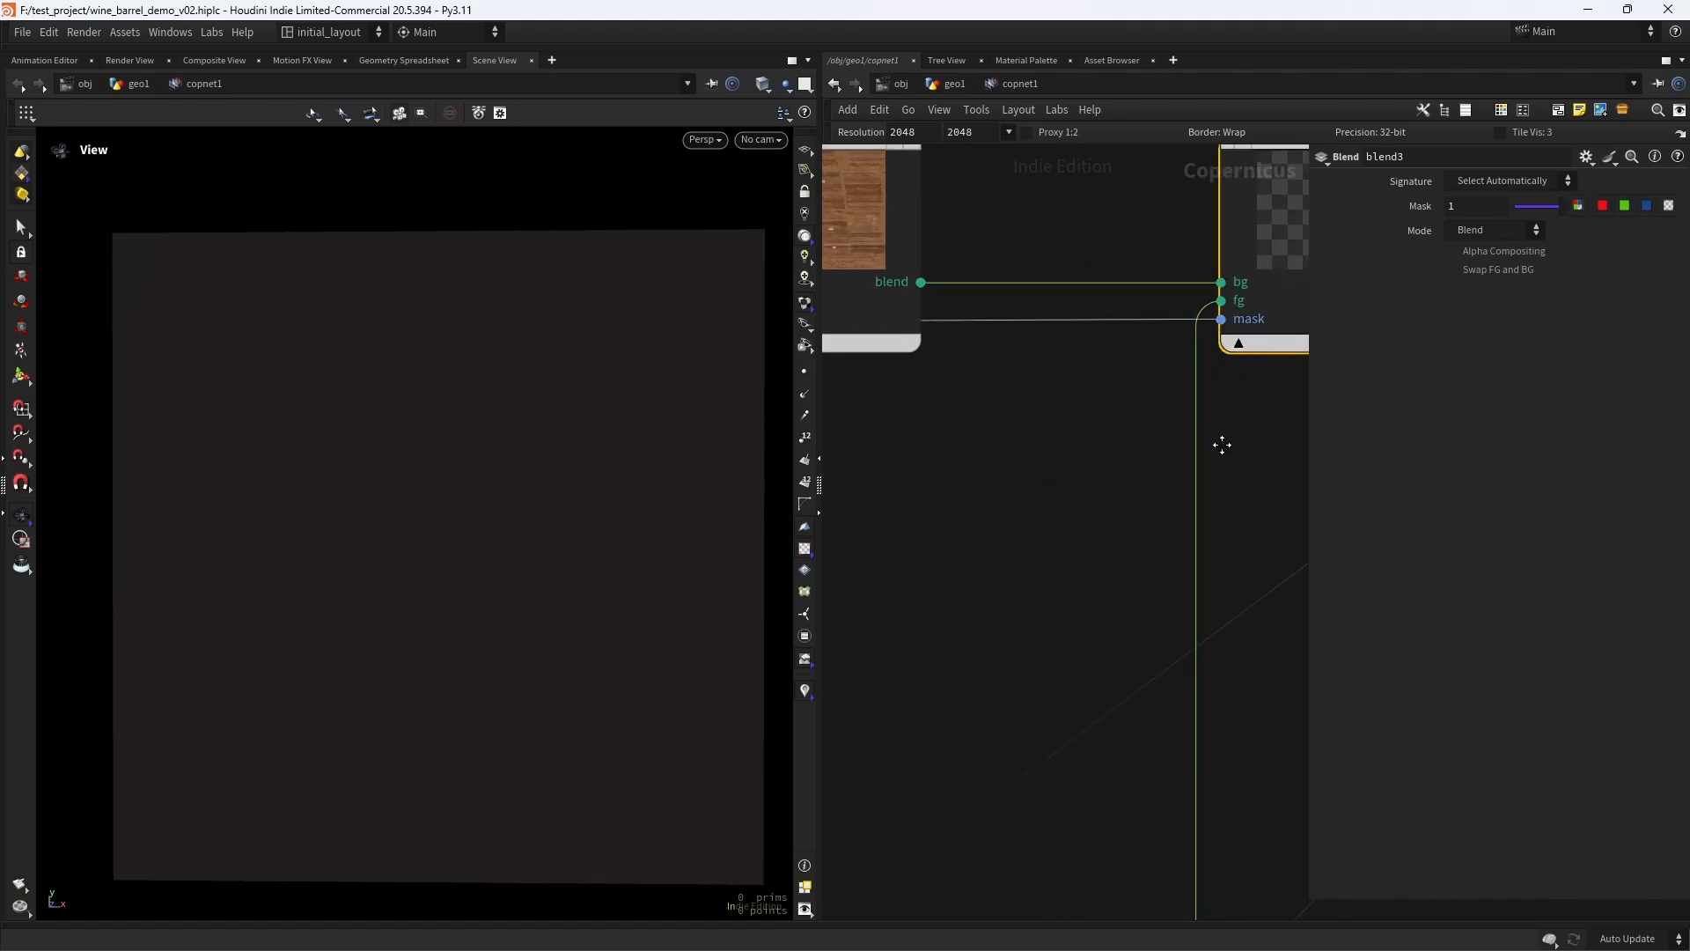
pyautogui.moveTo(1221, 445); pyautogui.dragTo(878, 649, button='middle')
pyautogui.click(1074, 245)
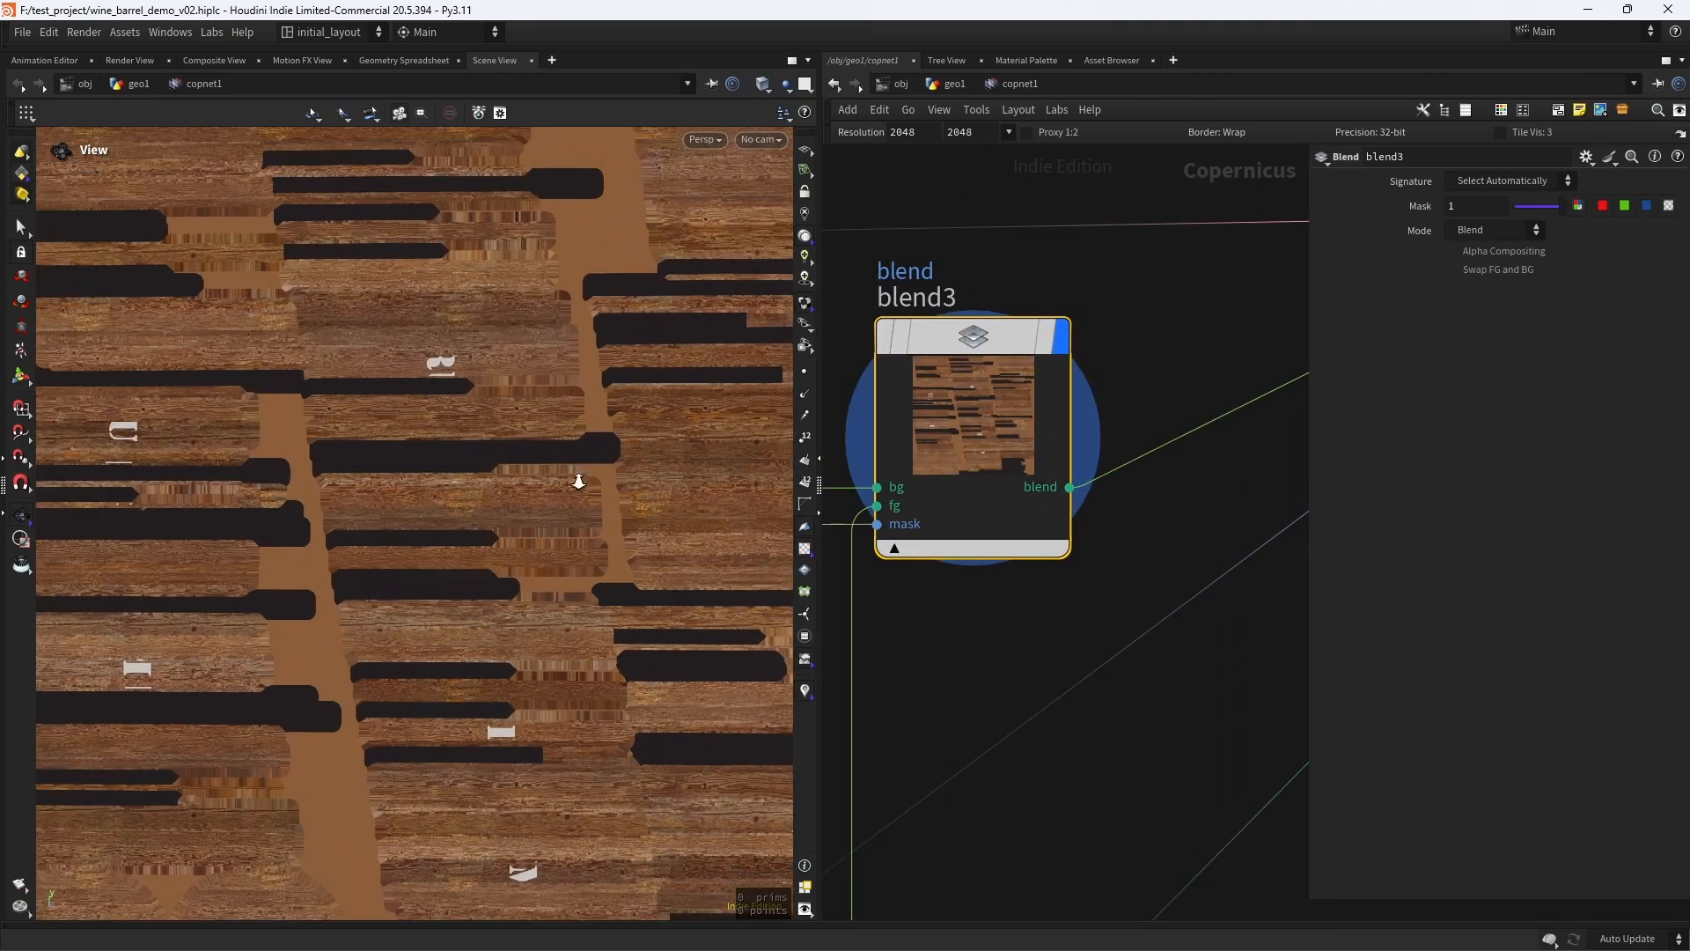
# - Display previewmaterial1, inspect the barrel with the masked hoop color, and save the scene
pyautogui.scroll(-3, 579, 483)
pyautogui.scroll(-5, 1162, 494)
pyautogui.moveTo(1267, 431); pyautogui.dragTo(969, 555, button='middle')
pyautogui.moveTo(993, 461)
pyautogui.click(1049, 423)
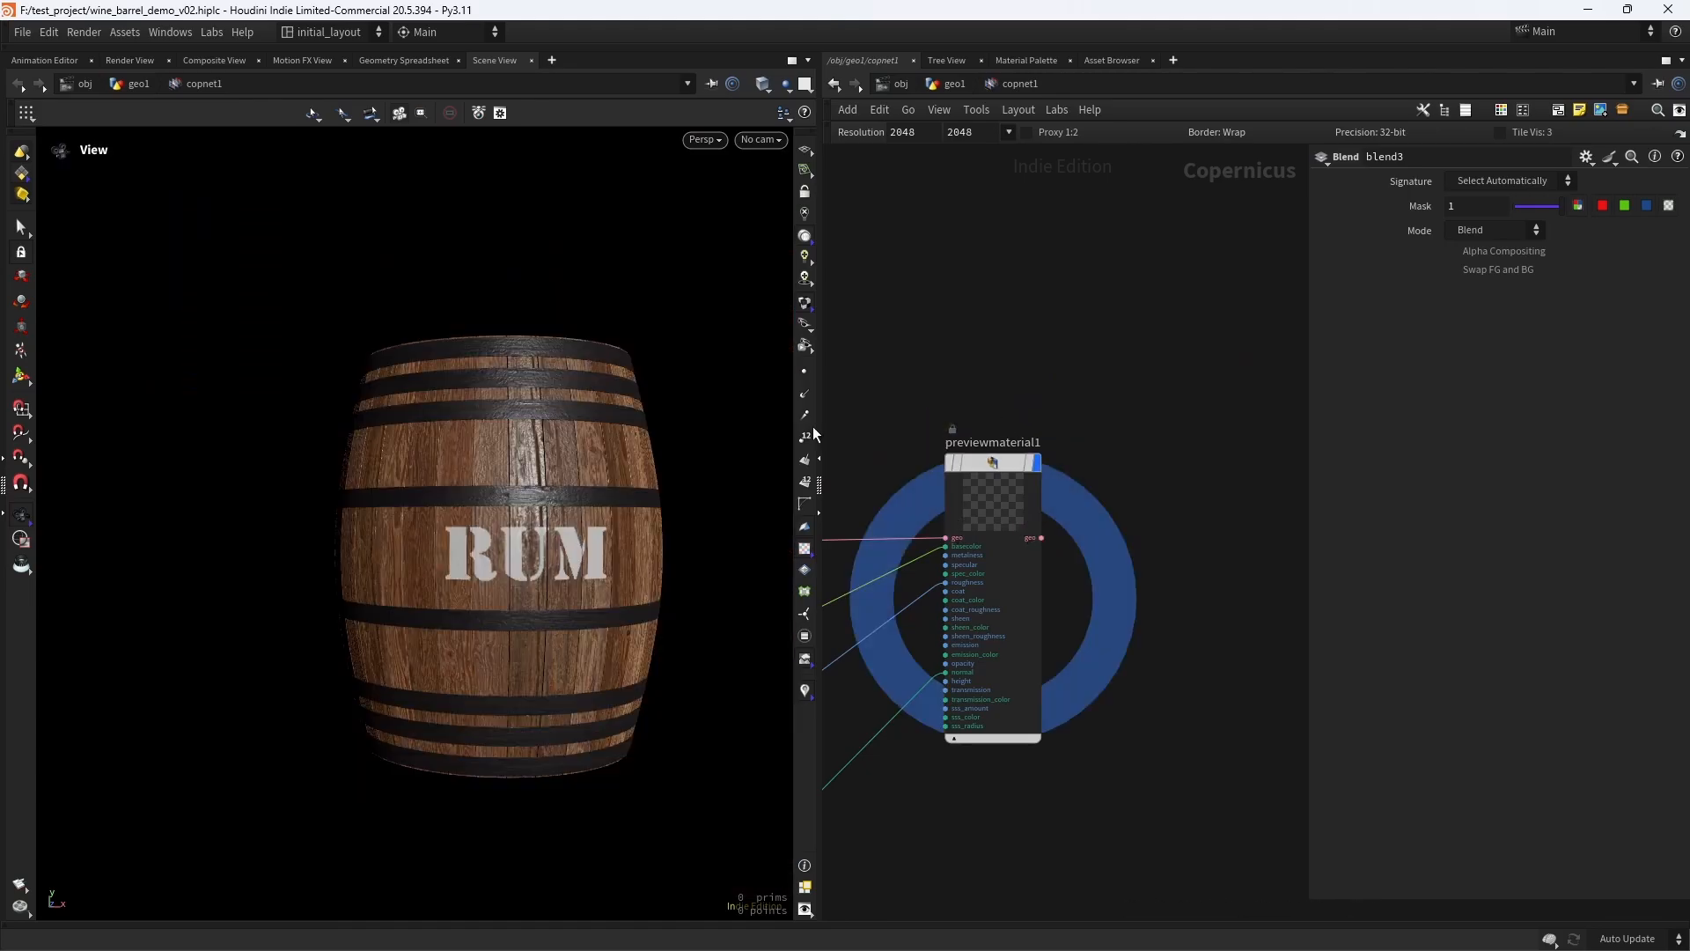
pyautogui.moveTo(463, 503); pyautogui.dragTo(634, 468, button='right')
pyautogui.moveTo(633, 467); pyautogui.dragTo(547, 468, button='middle')
pyautogui.moveTo(547, 467); pyautogui.dragTo(591, 523, button='right')
pyautogui.hotkey('ctrl', 's')
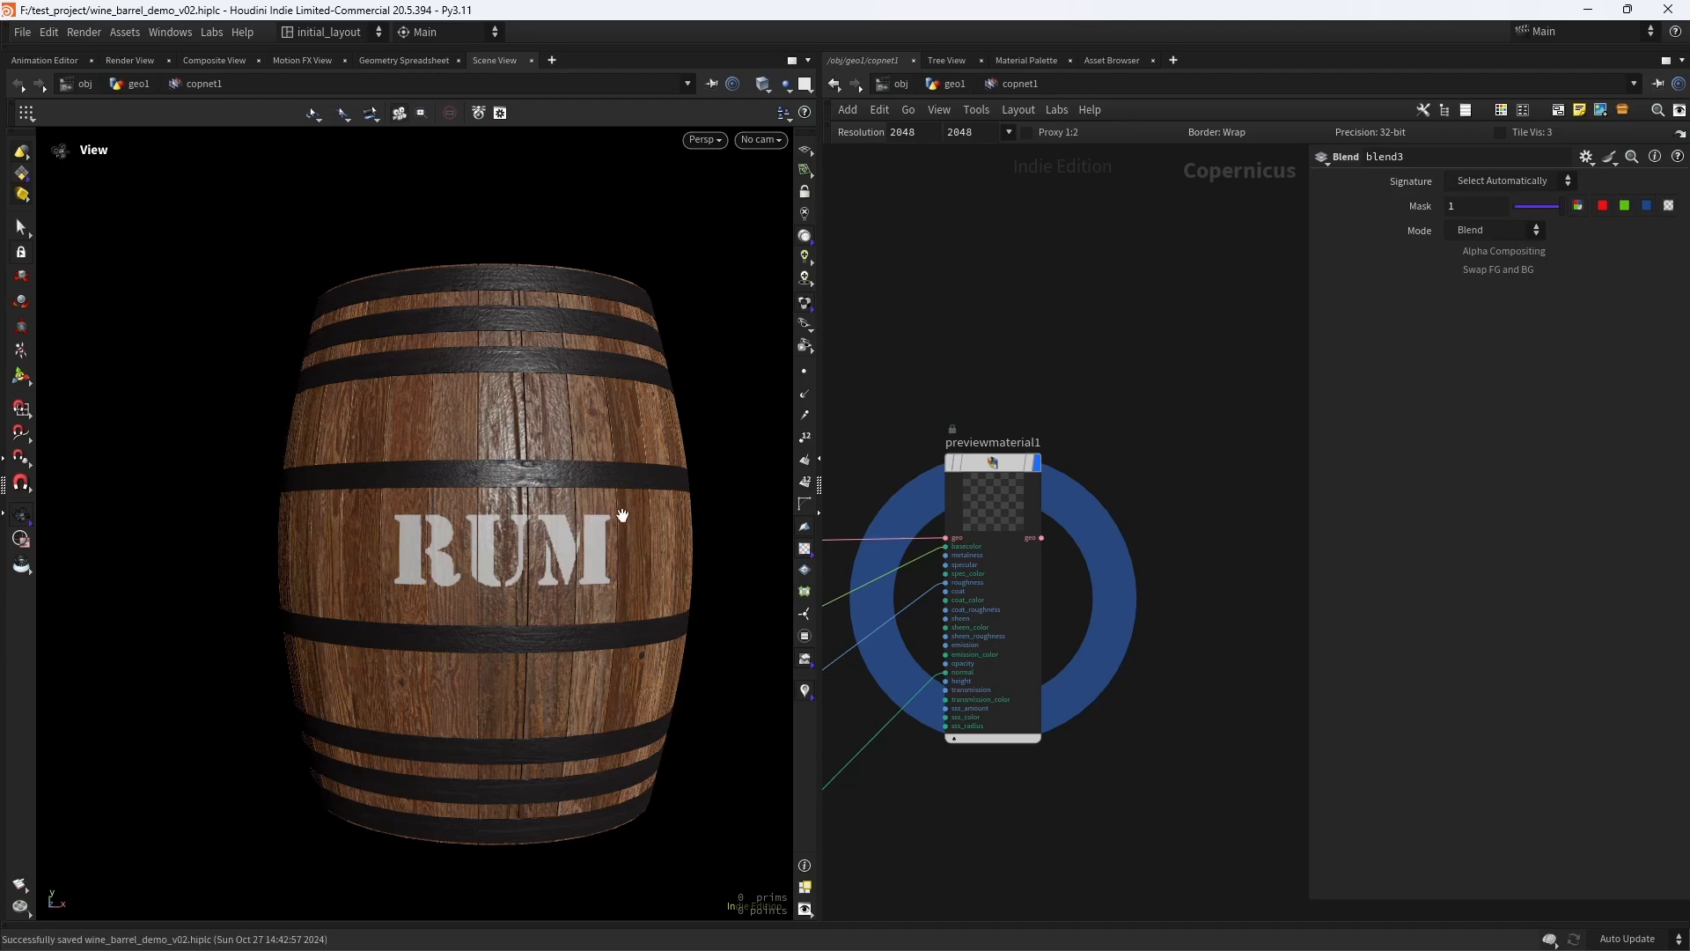
pyautogui.scroll(3, 591, 523)
pyautogui.scroll(-5, 1124, 366)
pyautogui.scroll(10, 967, 363)
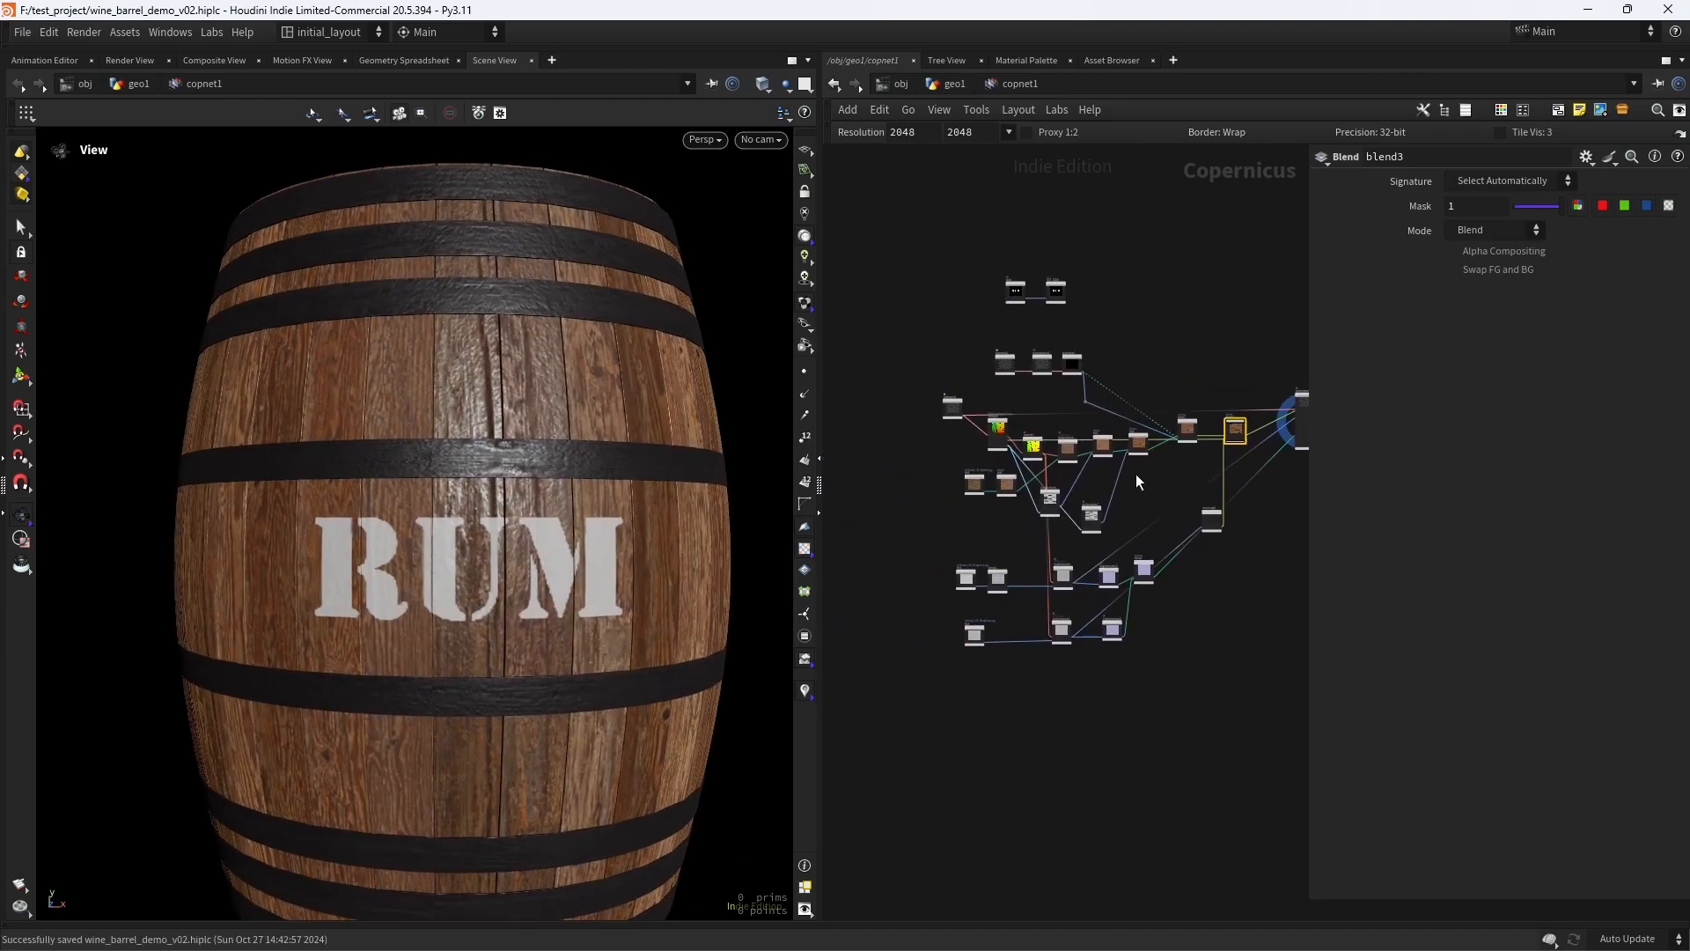
# - Nudge blend2 into place and add a File node below file3 that loads rusty_metal_03_diff_4k.jpg
pyautogui.moveTo(979, 506); pyautogui.dragTo(982, 449)
pyautogui.scroll(-3, 1113, 514)
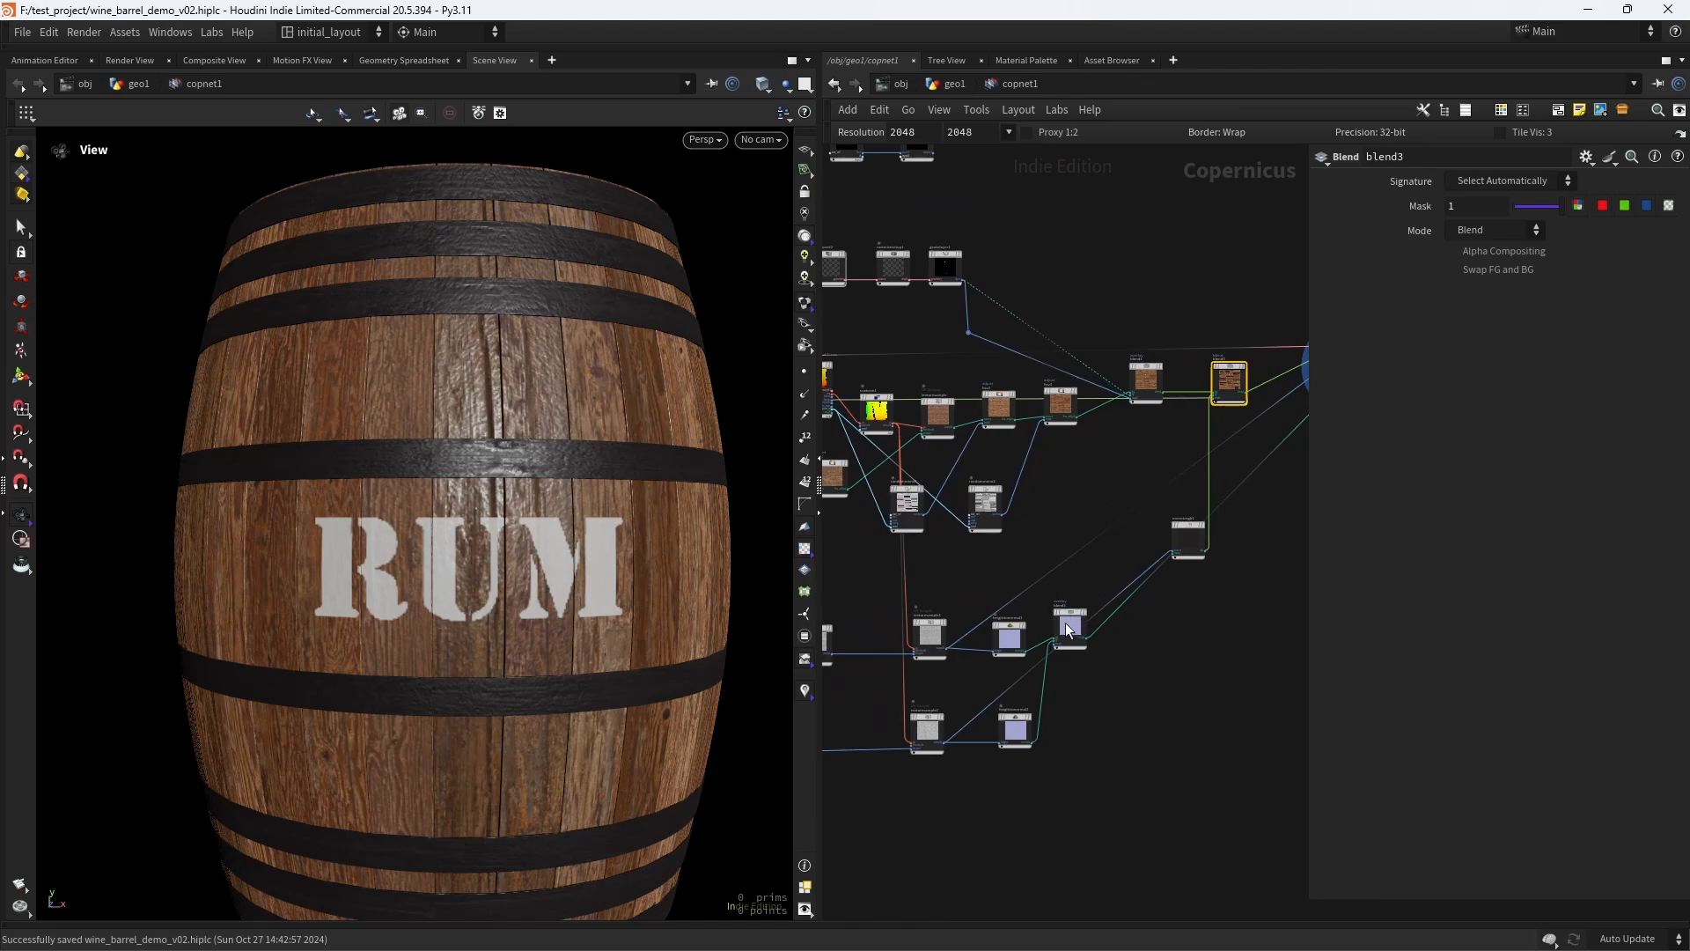
pyautogui.moveTo(1069, 626); pyautogui.dragTo(1080, 633)
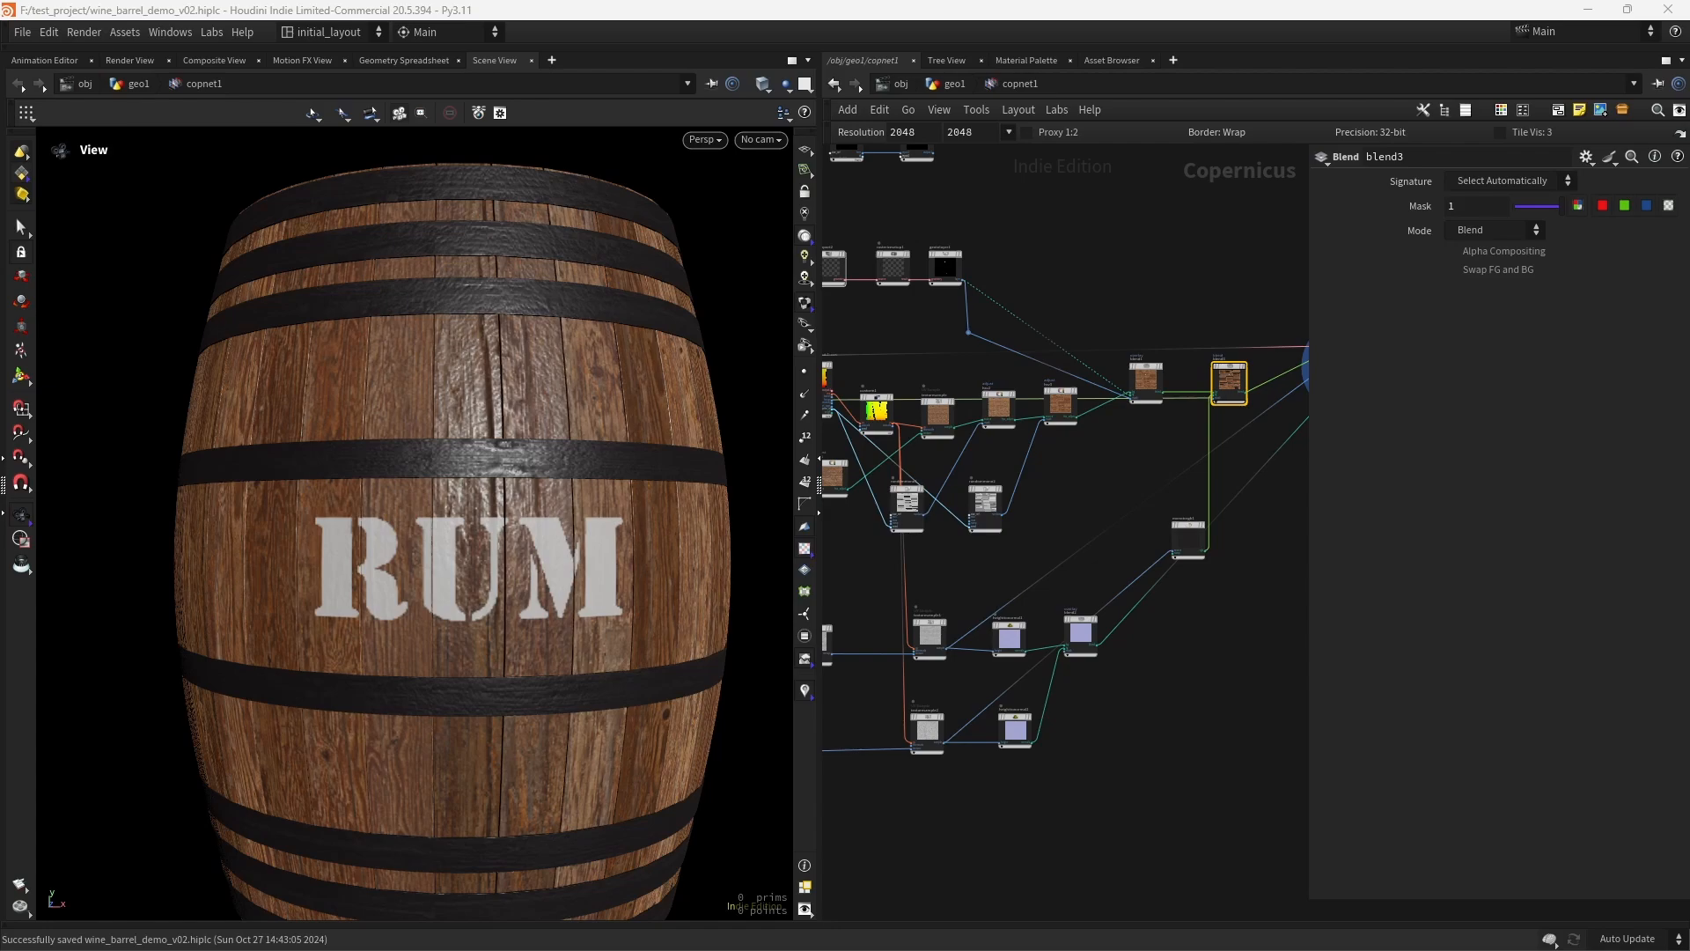
pyautogui.moveTo(869, 839); pyautogui.dragTo(1027, 671, button='middle')
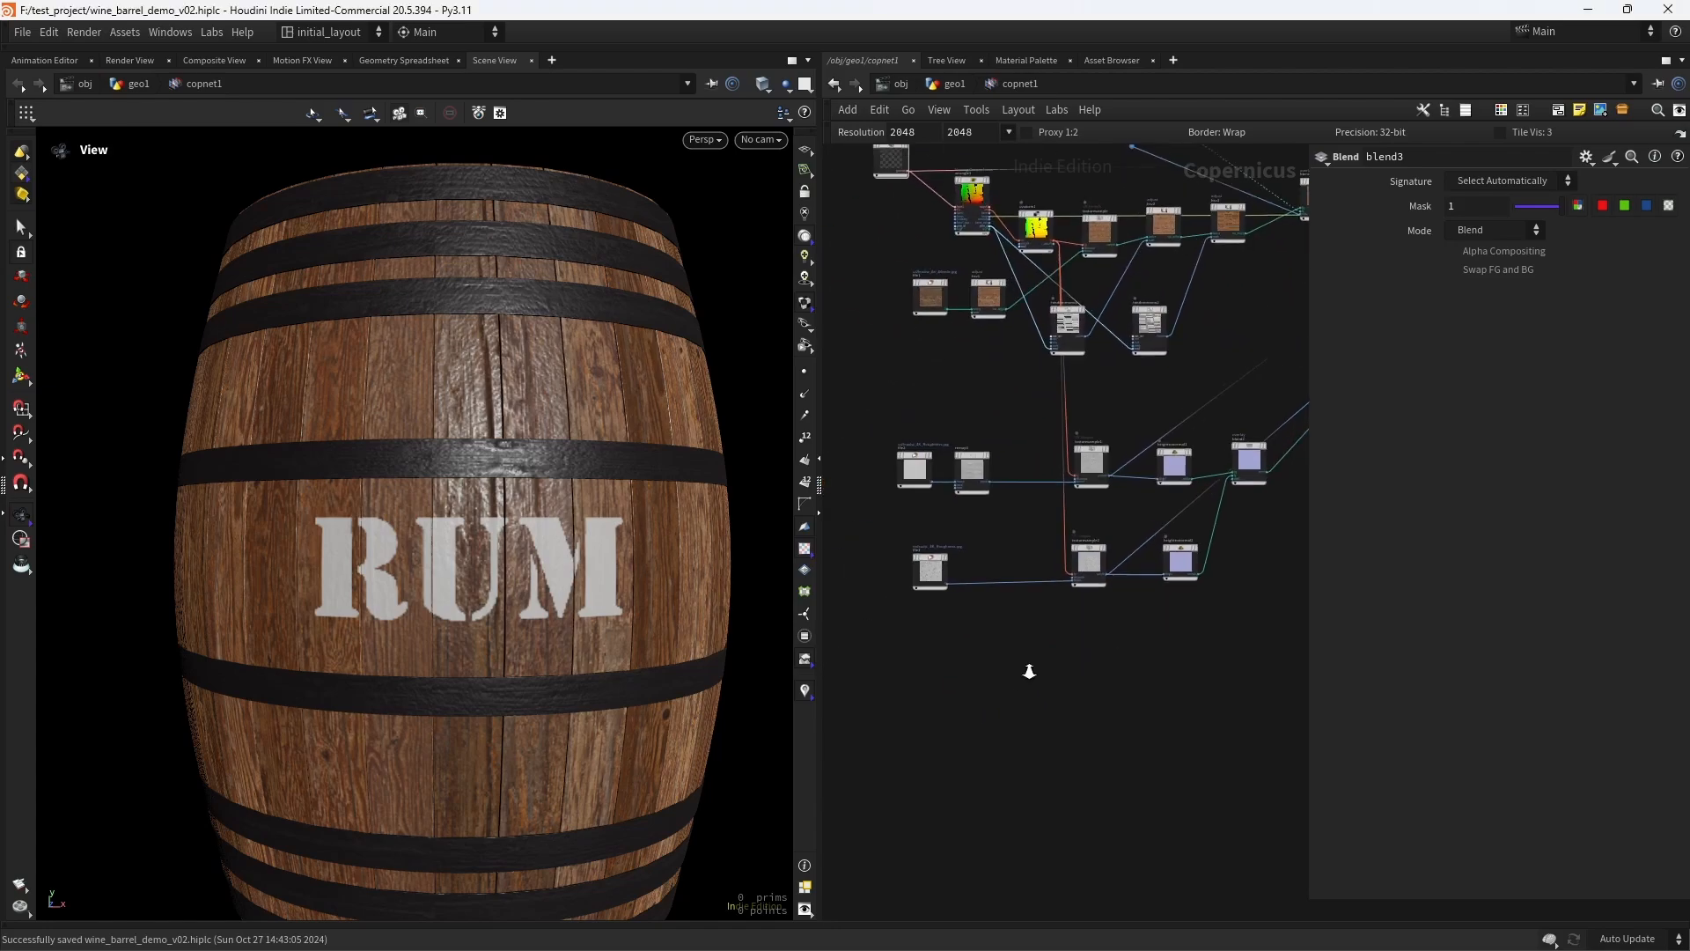
pyautogui.scroll(3, 1027, 671)
pyautogui.press('Tab')
pyautogui.write('file')
pyautogui.press('Return')
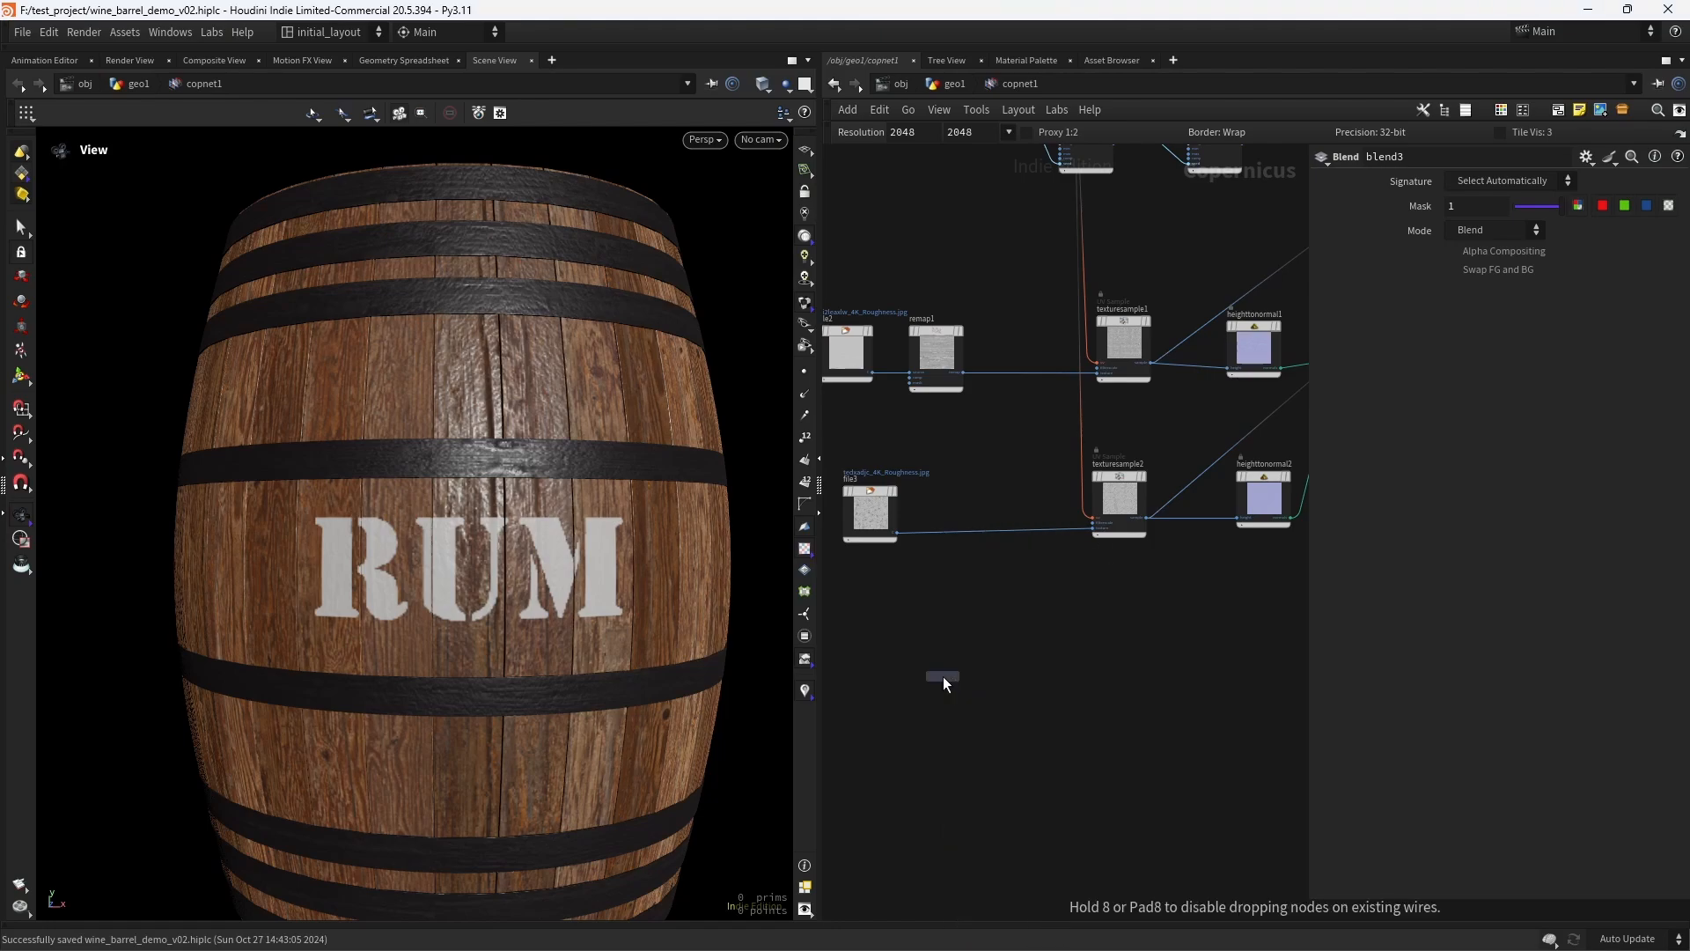
pyautogui.click(943, 680)
pyautogui.hotkey('ctrl', 'v')
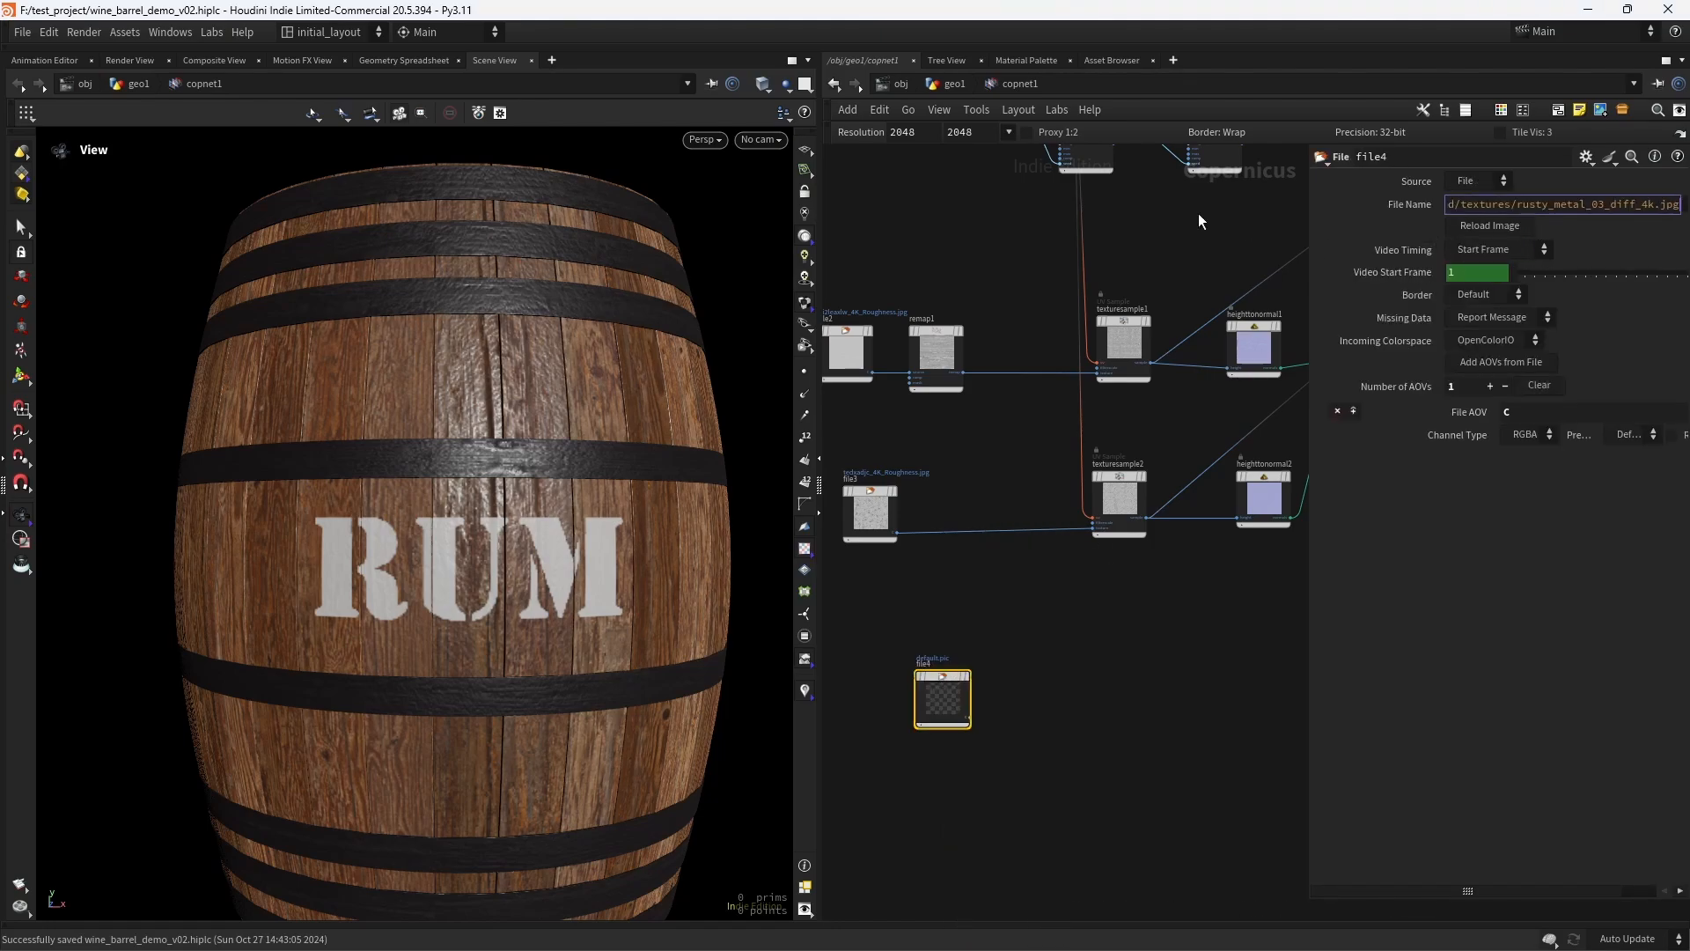
pyautogui.press('Return')
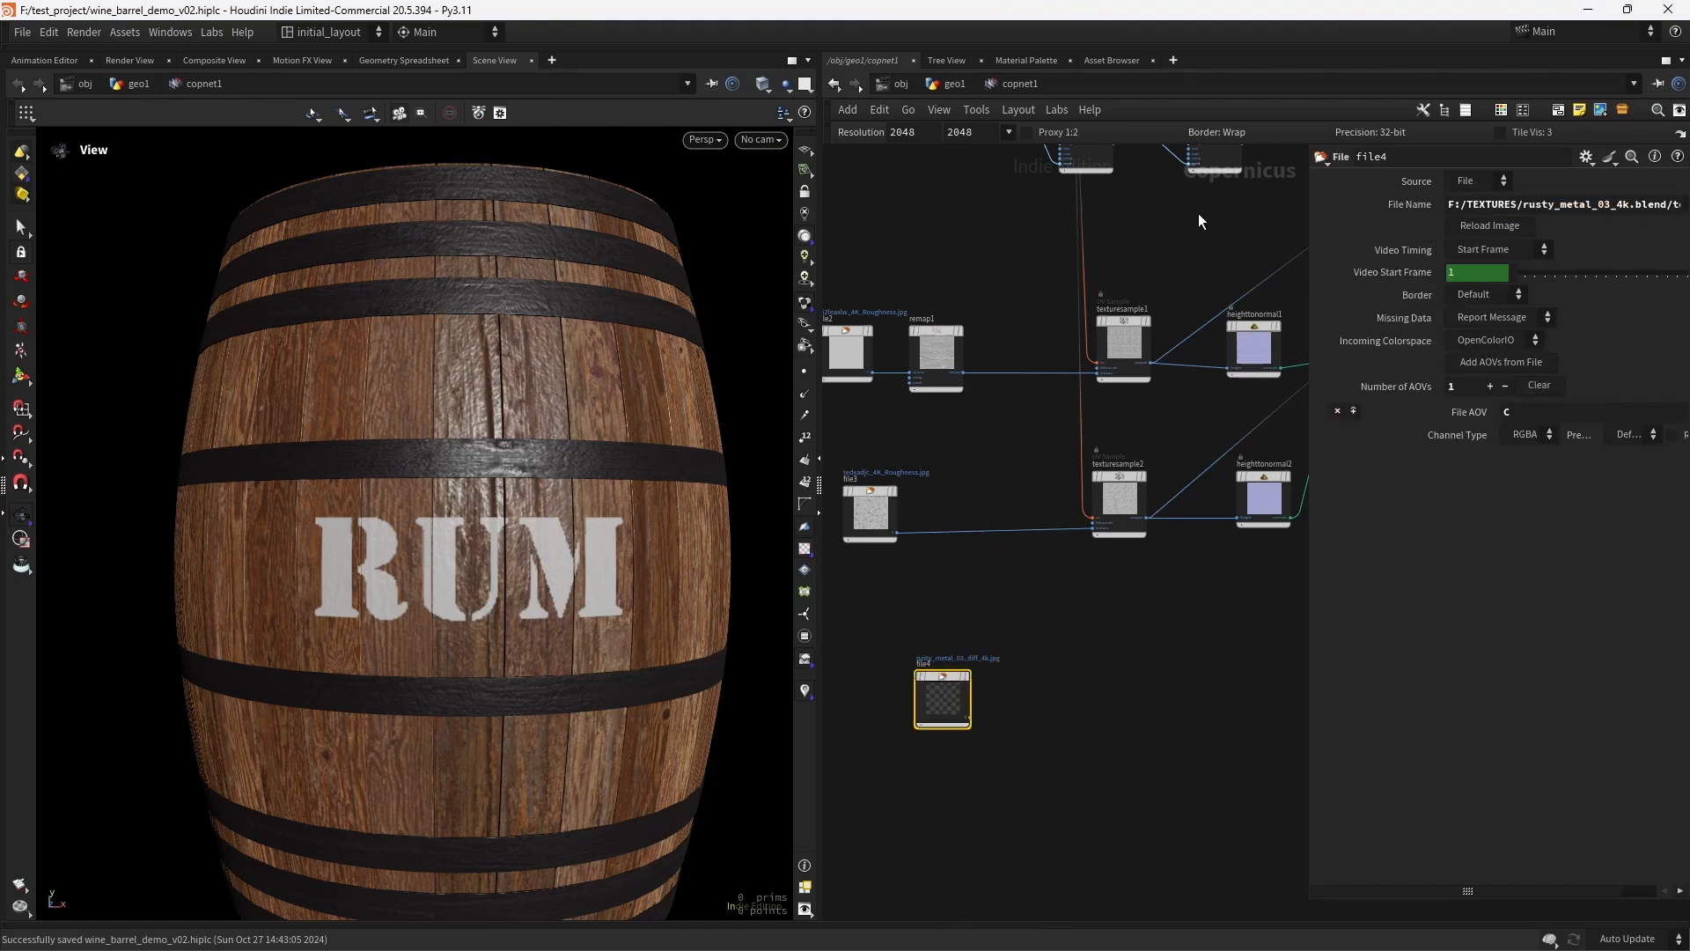
# - Set file4's channel type to RGB and display the rusty metal texture
pyautogui.moveTo(989, 539); pyautogui.dragTo(910, 529, button='middle')
pyautogui.click(1525, 440)
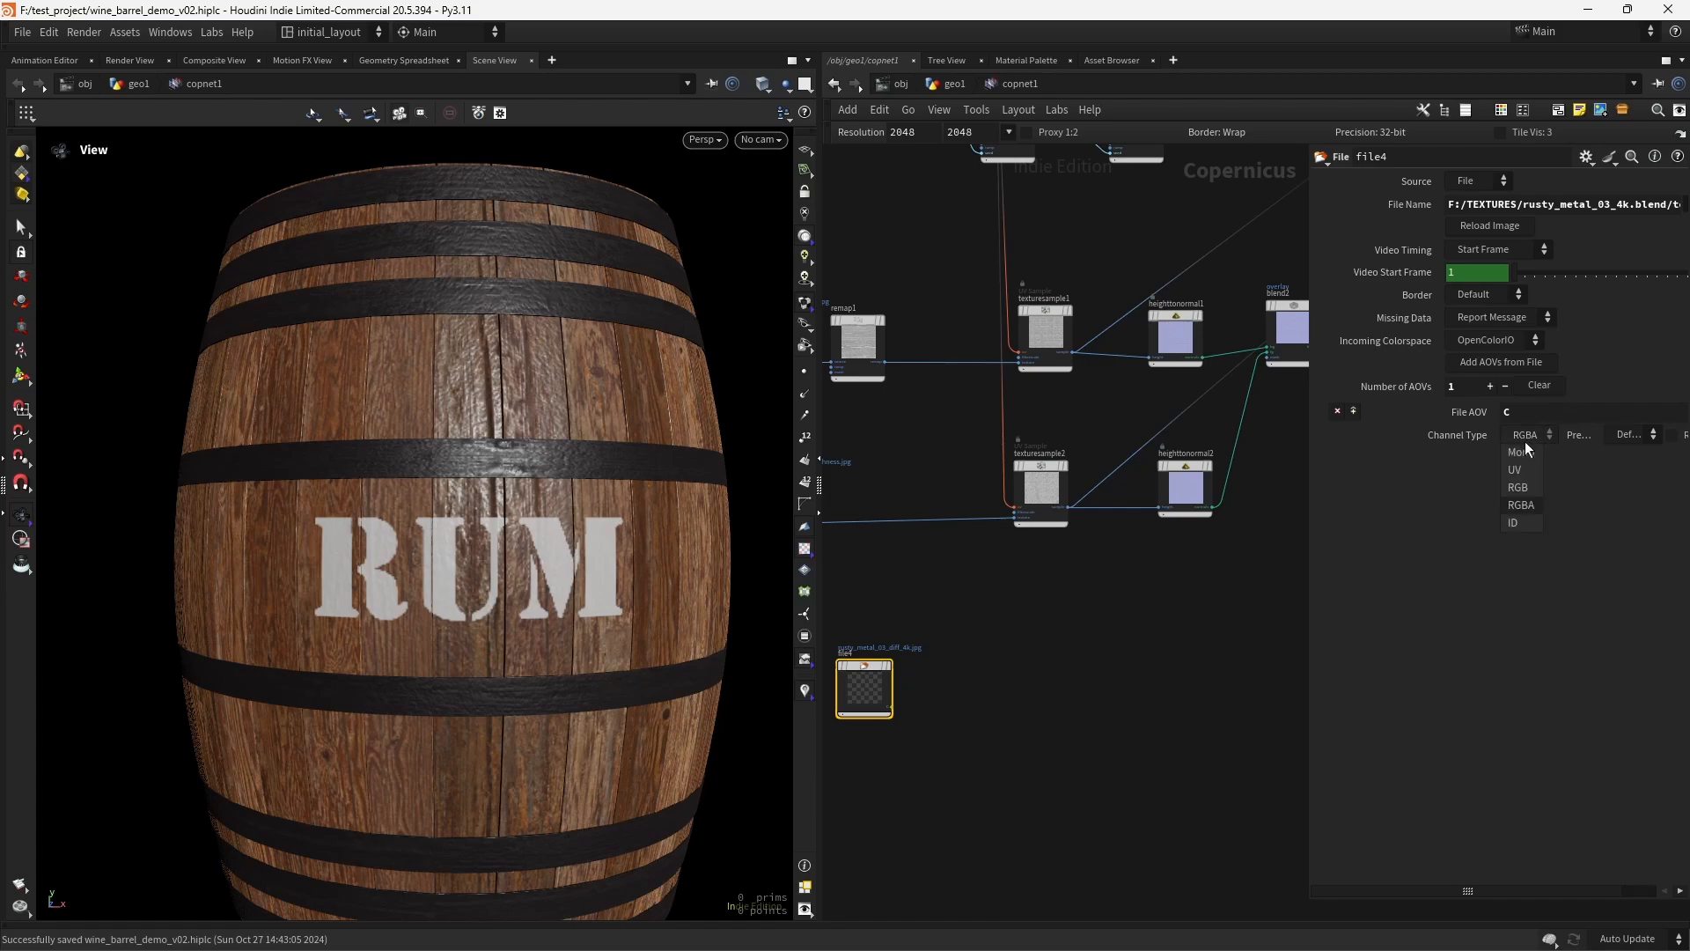
pyautogui.click(1519, 487)
pyautogui.click(889, 665)
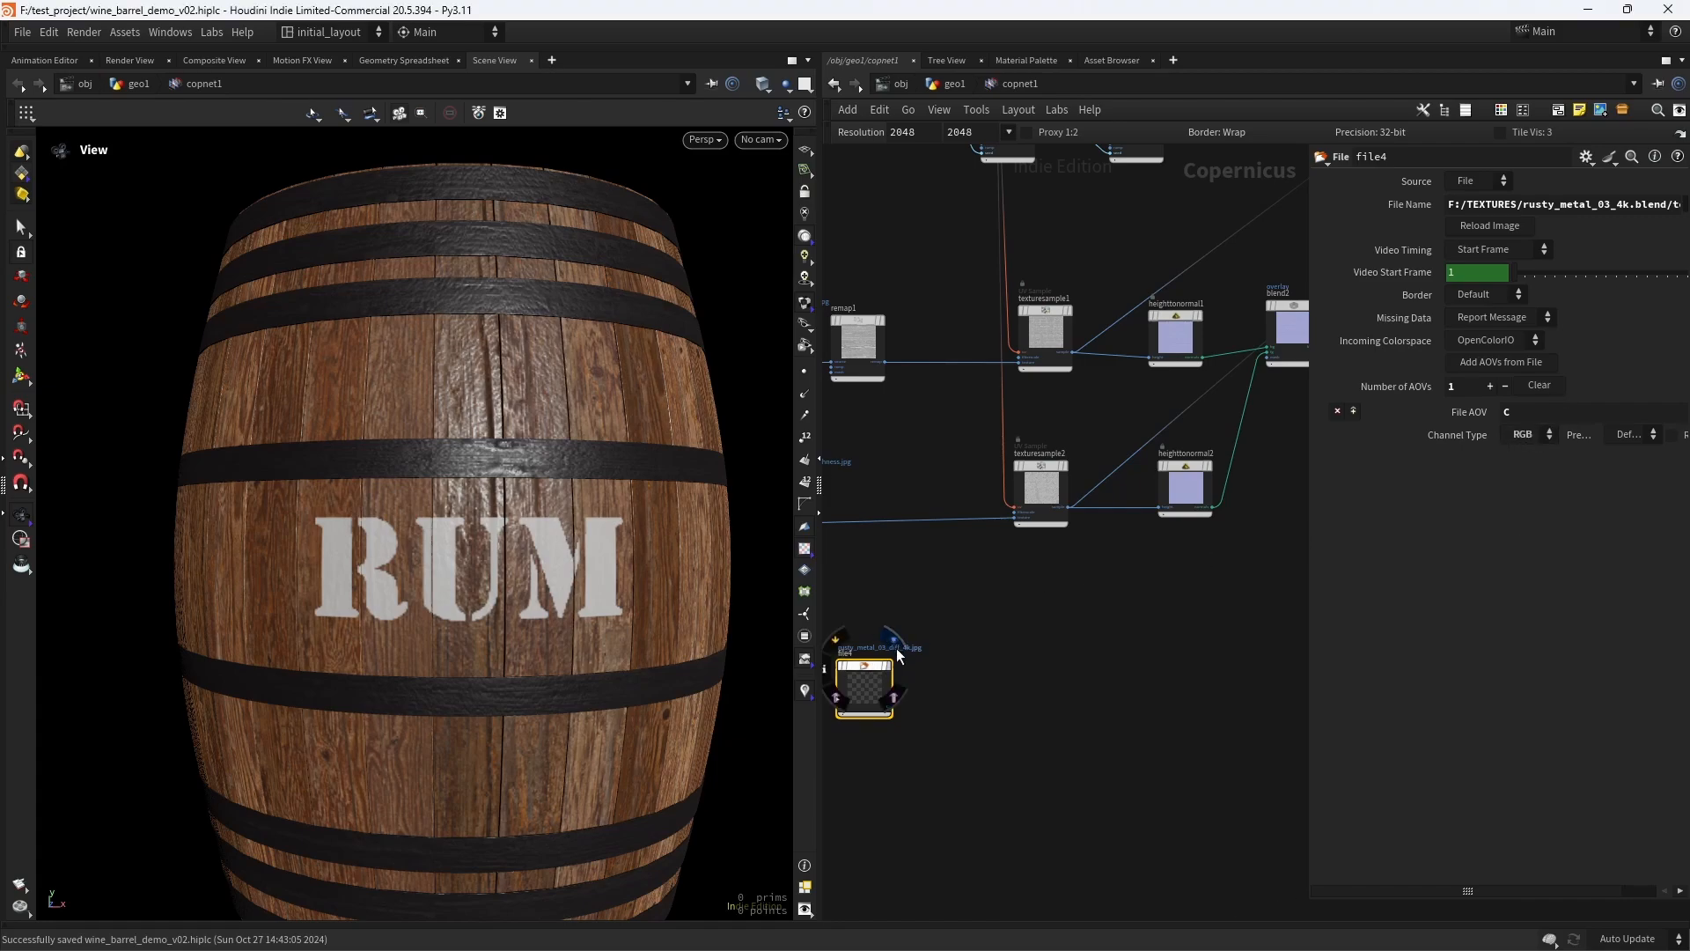
pyautogui.moveTo(630, 531); pyautogui.dragTo(576, 555, button='right')
pyautogui.moveTo(575, 555); pyautogui.dragTo(517, 543)
pyautogui.moveTo(518, 543); pyautogui.dragTo(569, 555, button='right')
# - Add a Hex Tile node beside file4
pyautogui.moveTo(985, 660); pyautogui.dragTo(1053, 585, button='middle')
pyautogui.scroll(3, 1000, 609)
pyautogui.scroll(-2, 1002, 609)
pyautogui.scroll(6, 1048, 555)
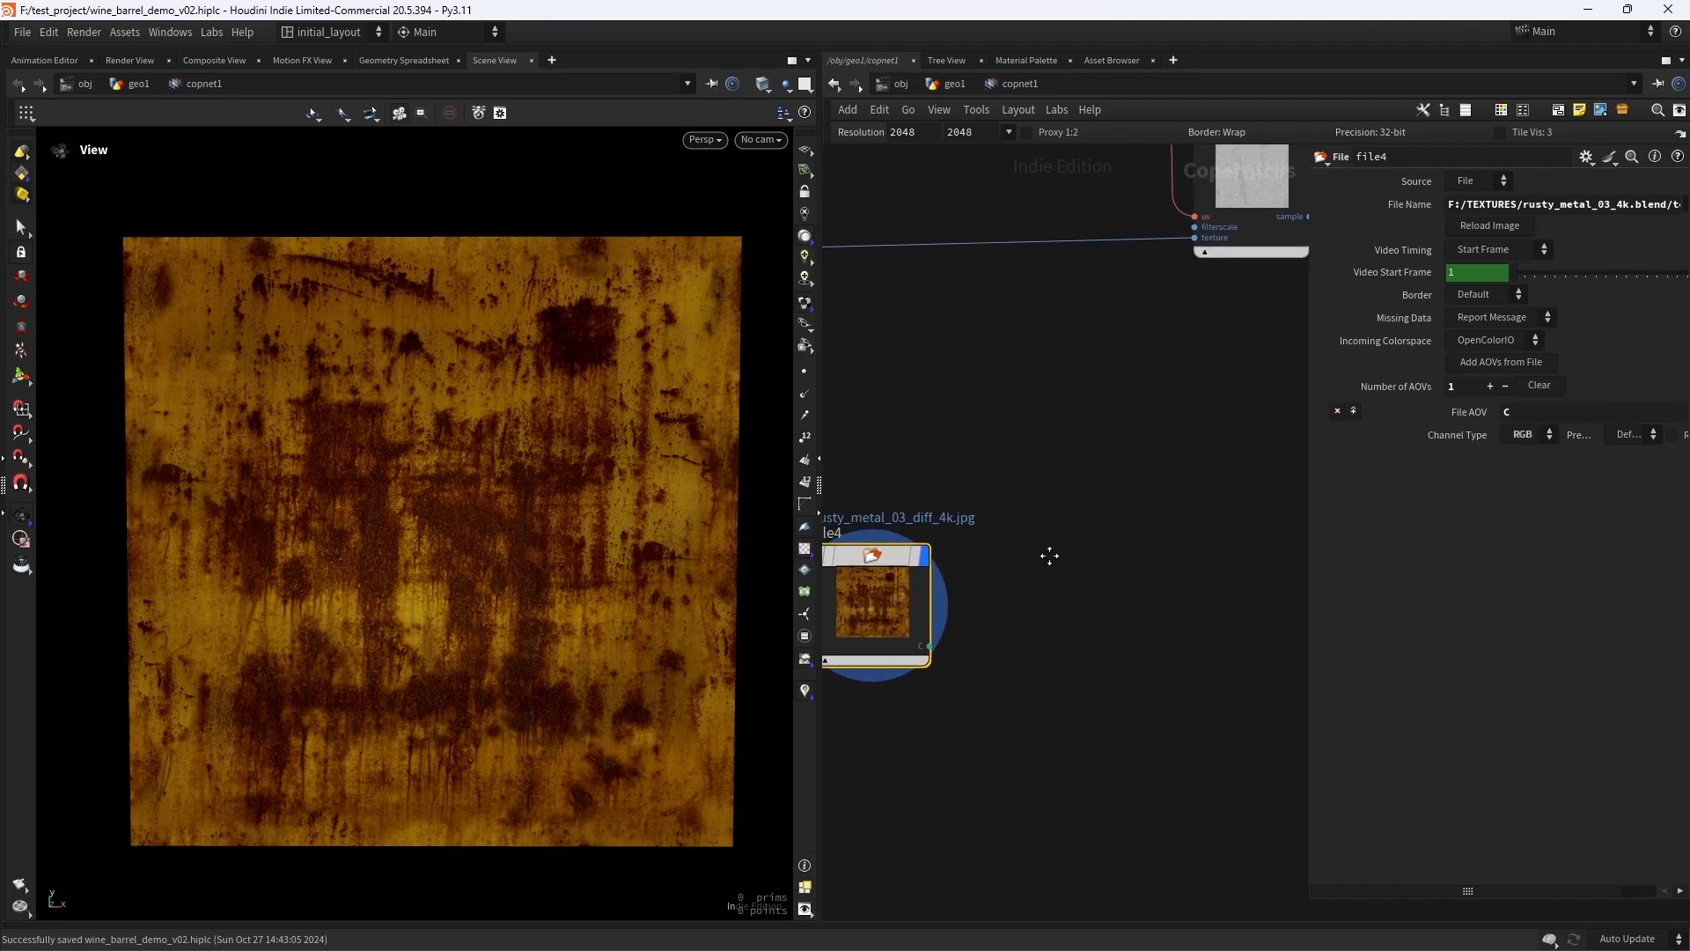
pyautogui.press('Tab')
pyautogui.write('hex')
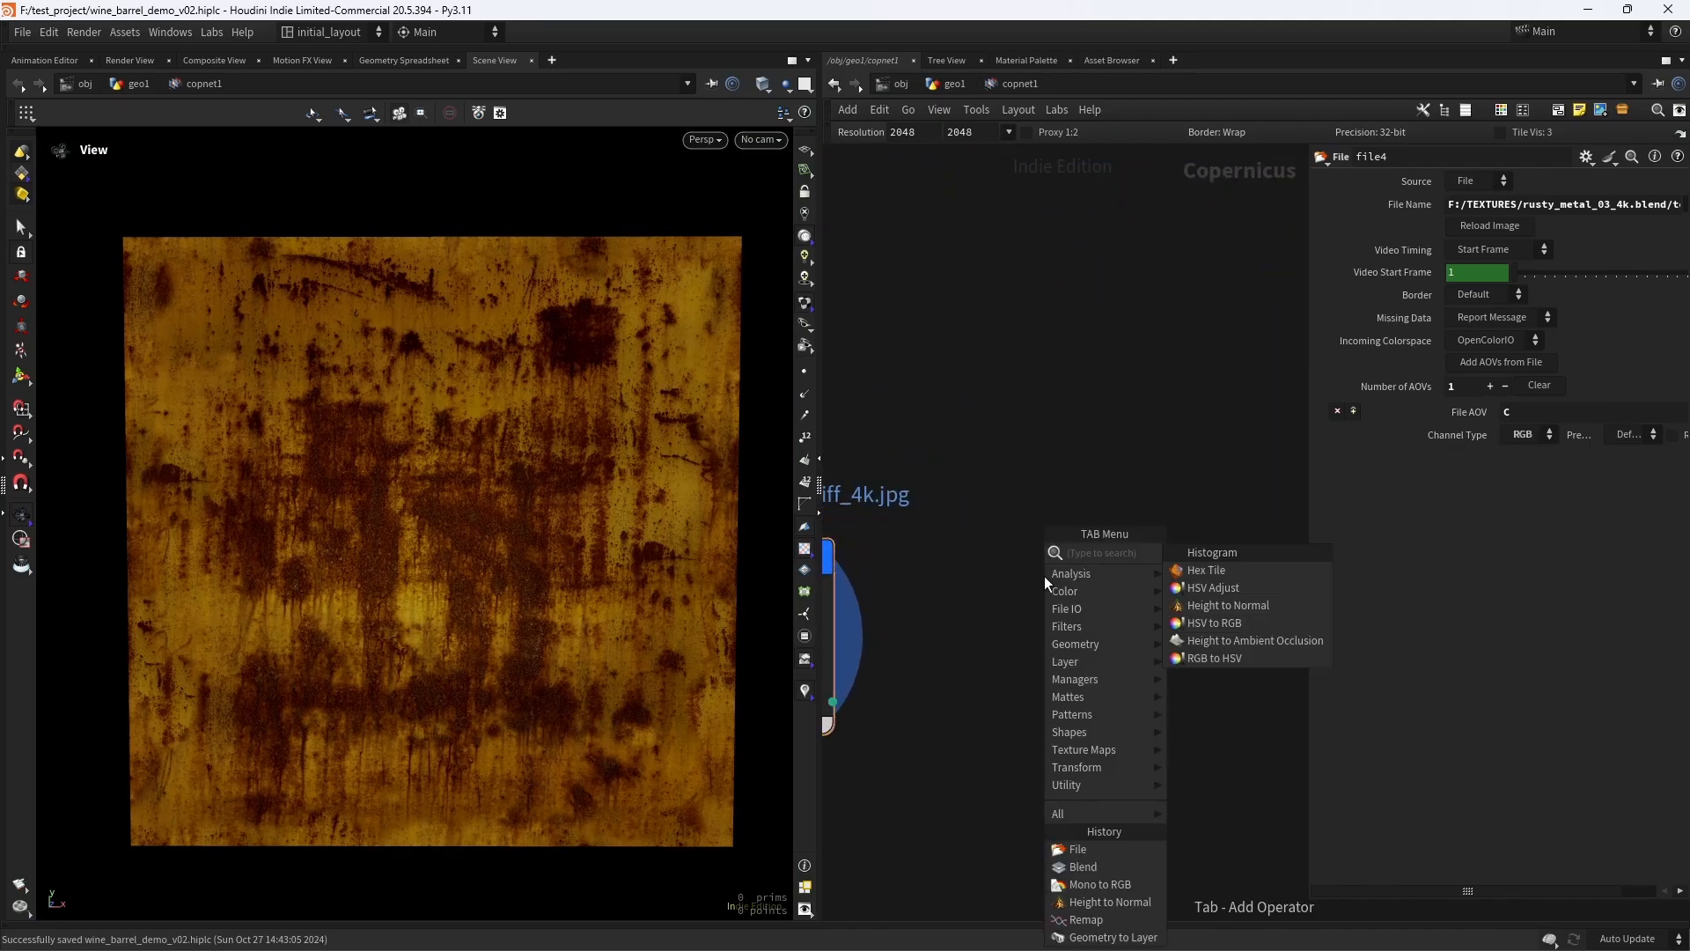
pyautogui.press('Return')
pyautogui.click(1045, 578)
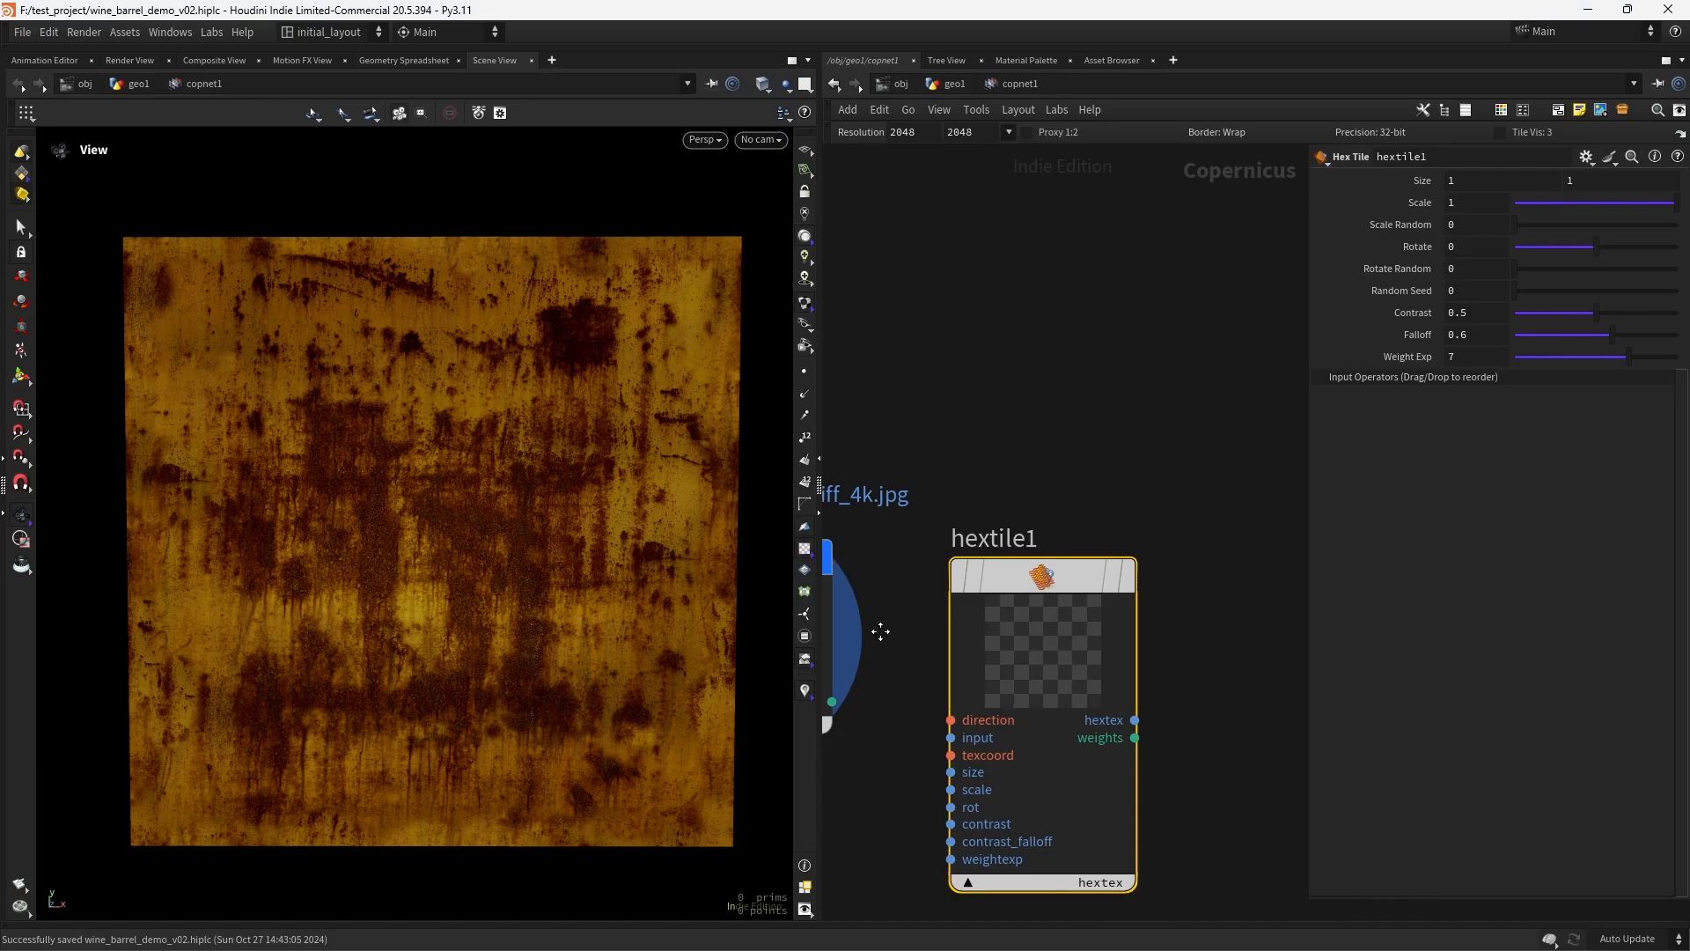
# - Connect file4's C output to the input of hextile1 and display the hex-tiled texture
pyautogui.moveTo(879, 632); pyautogui.dragTo(1015, 563, button='middle')
pyautogui.click(970, 631)
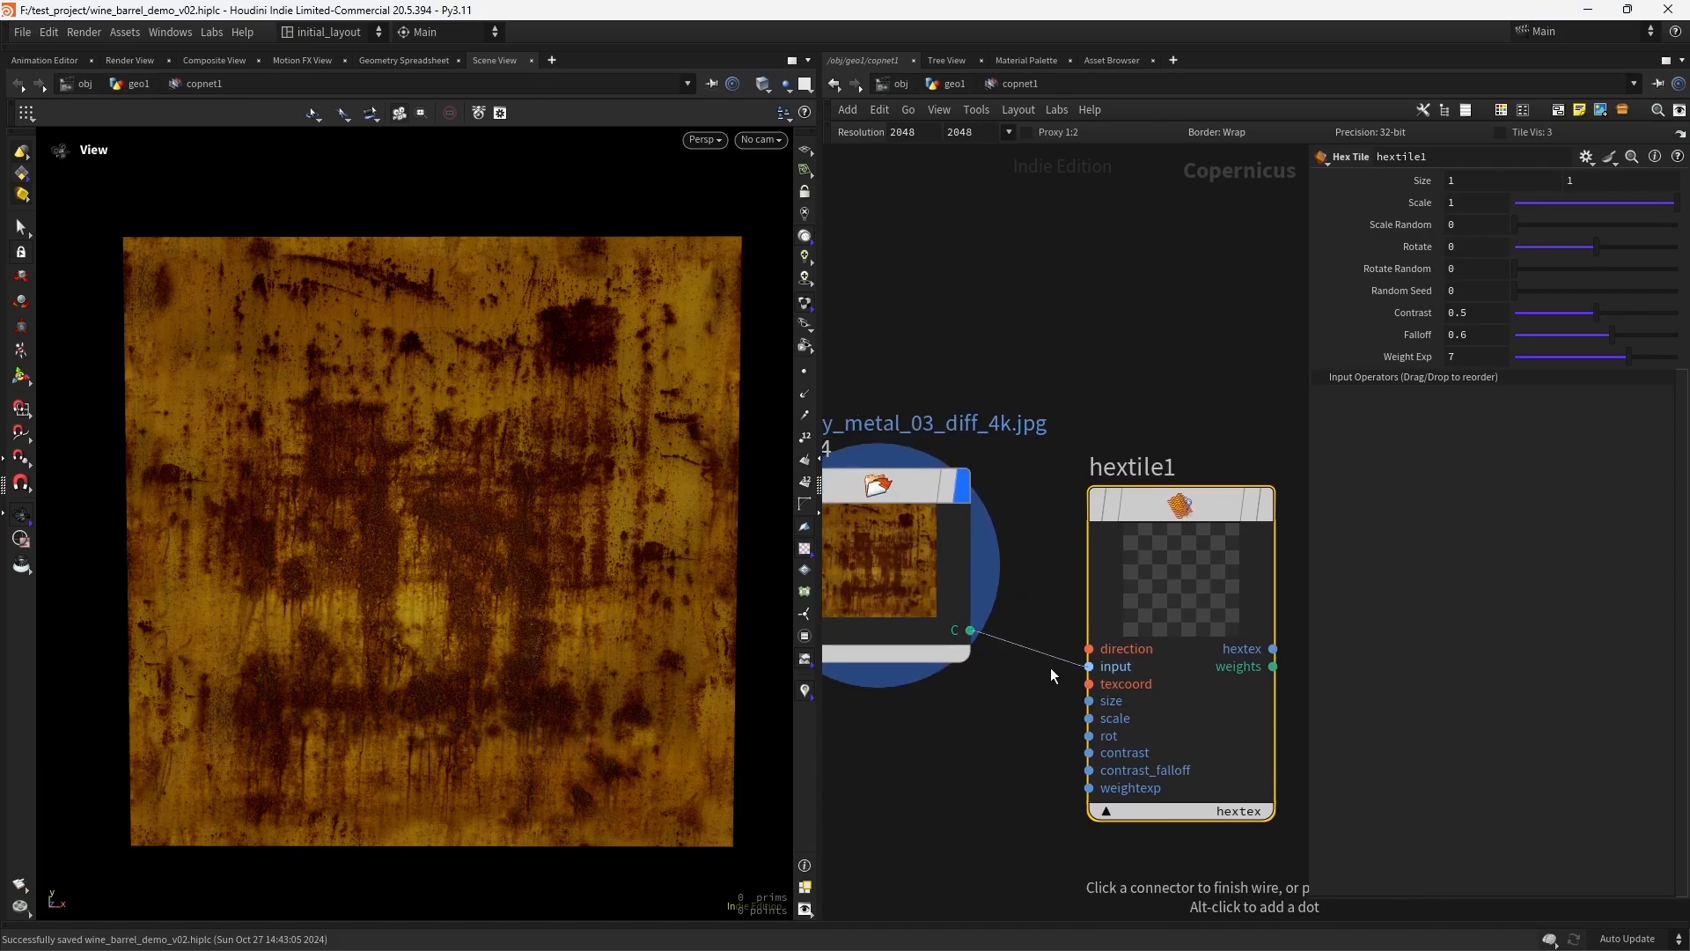
pyautogui.click(1089, 666)
pyautogui.click(1280, 431)
pyautogui.moveTo(1176, 510); pyautogui.dragTo(1182, 471)
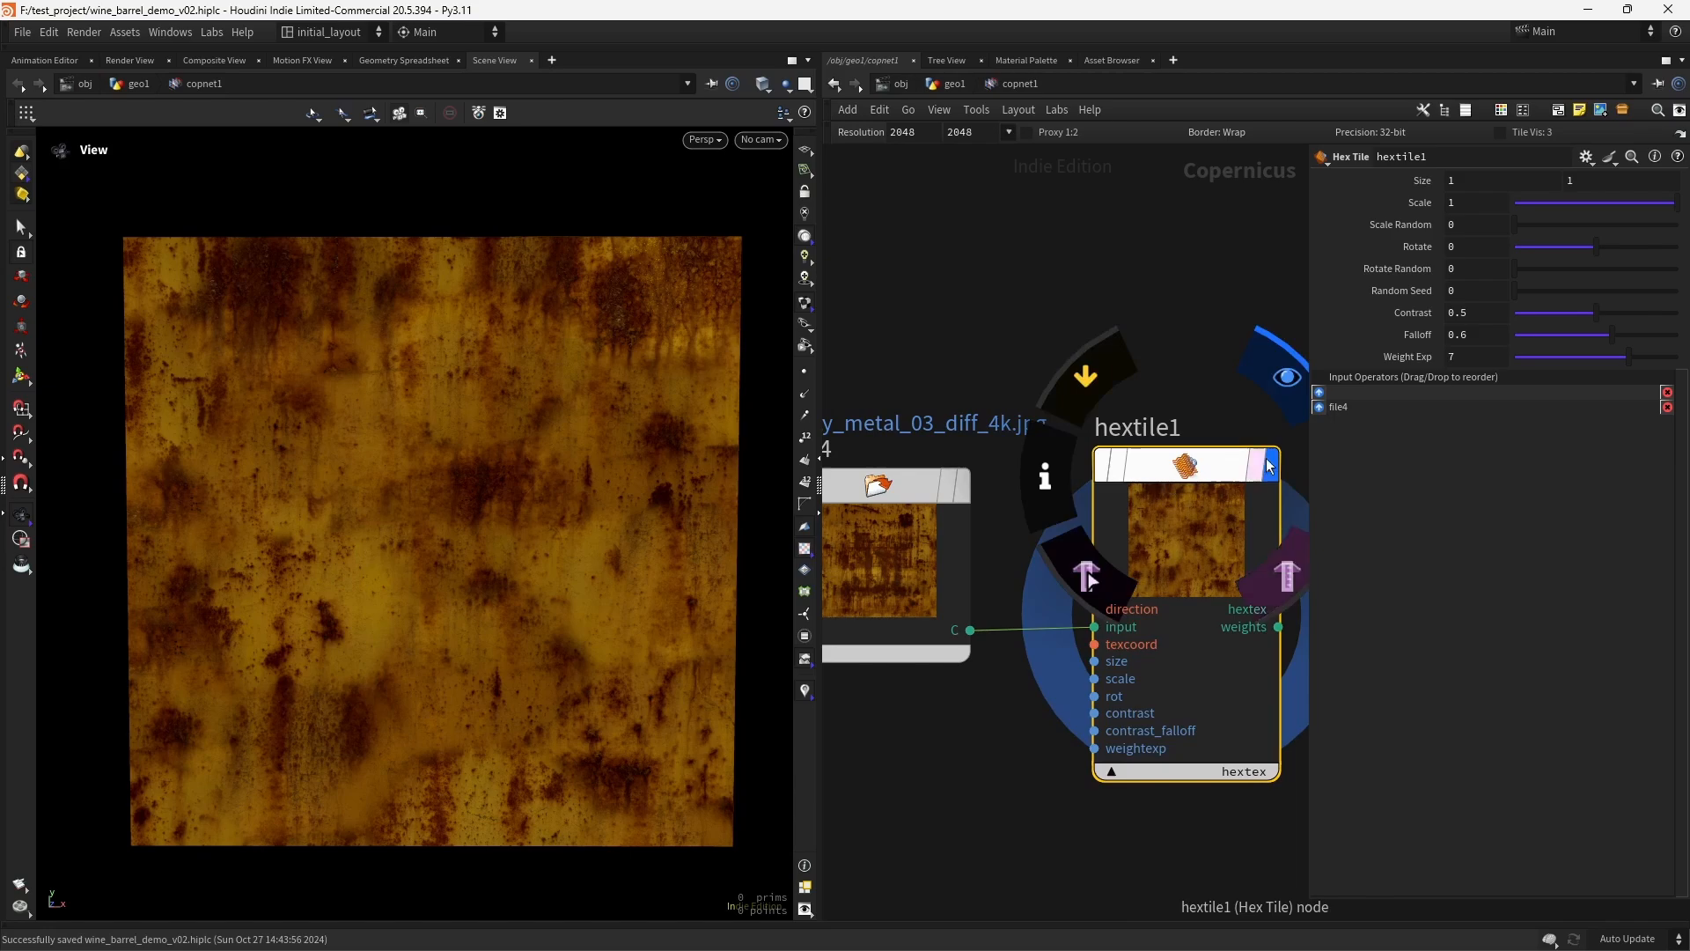
# - Save the scene and set hextile1's Scale to 12 and Rotate Random to 1
pyautogui.hotkey('ctrl', 's')
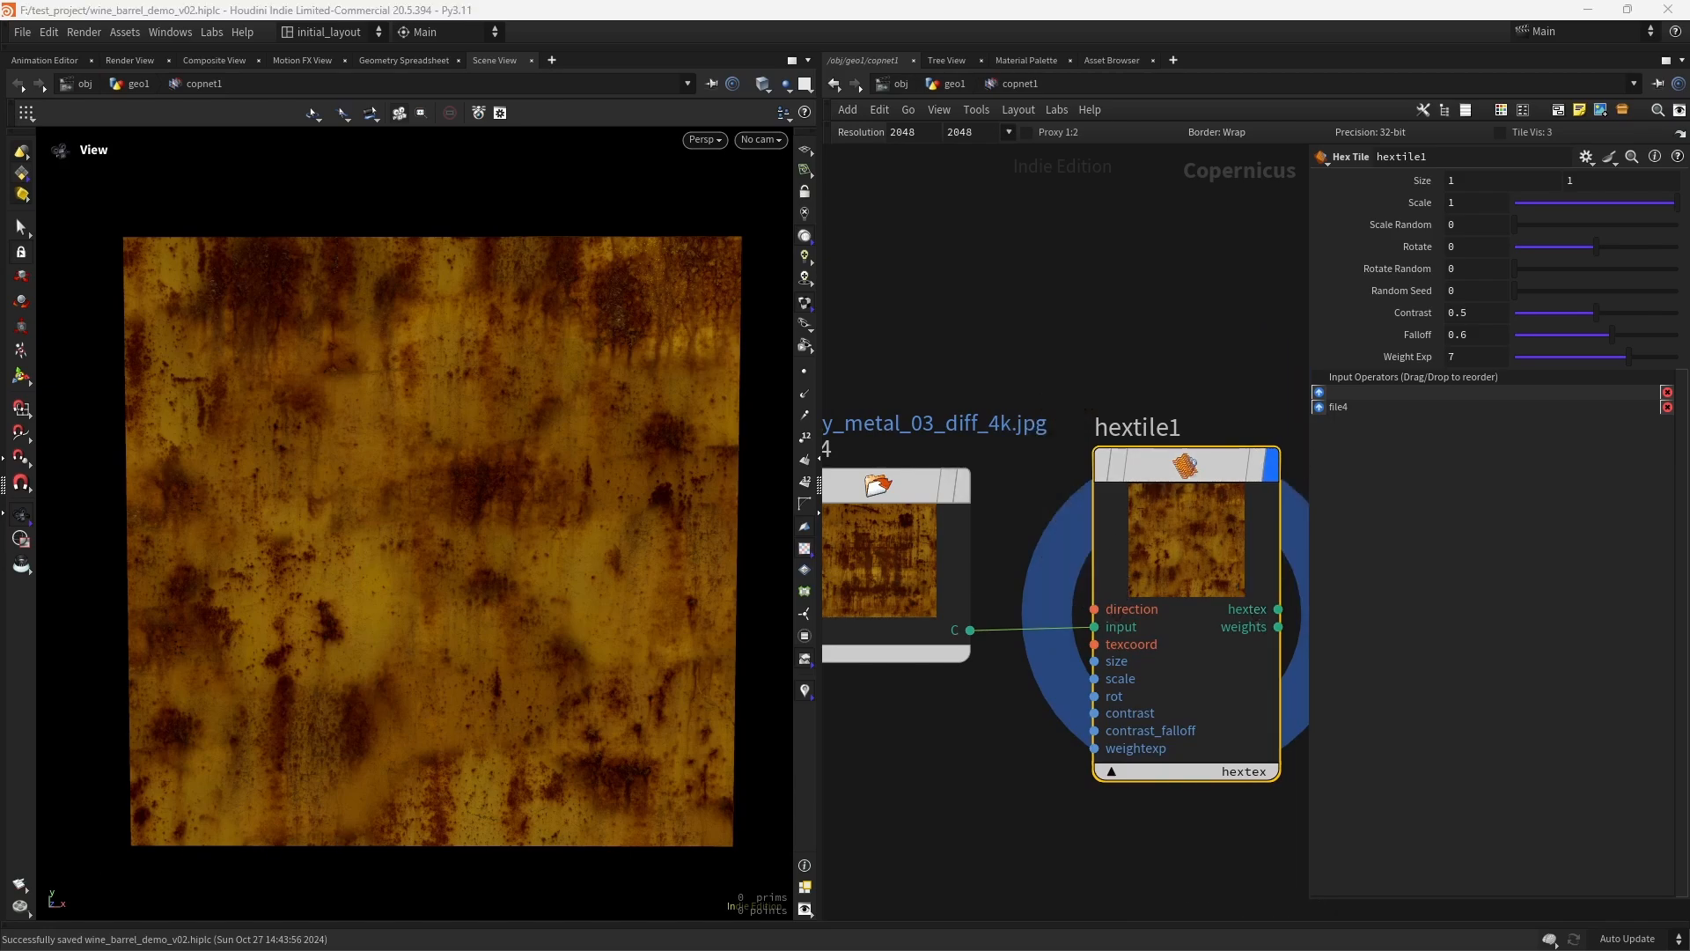
pyautogui.click(1481, 204)
pyautogui.write('2')
pyautogui.press('Return')
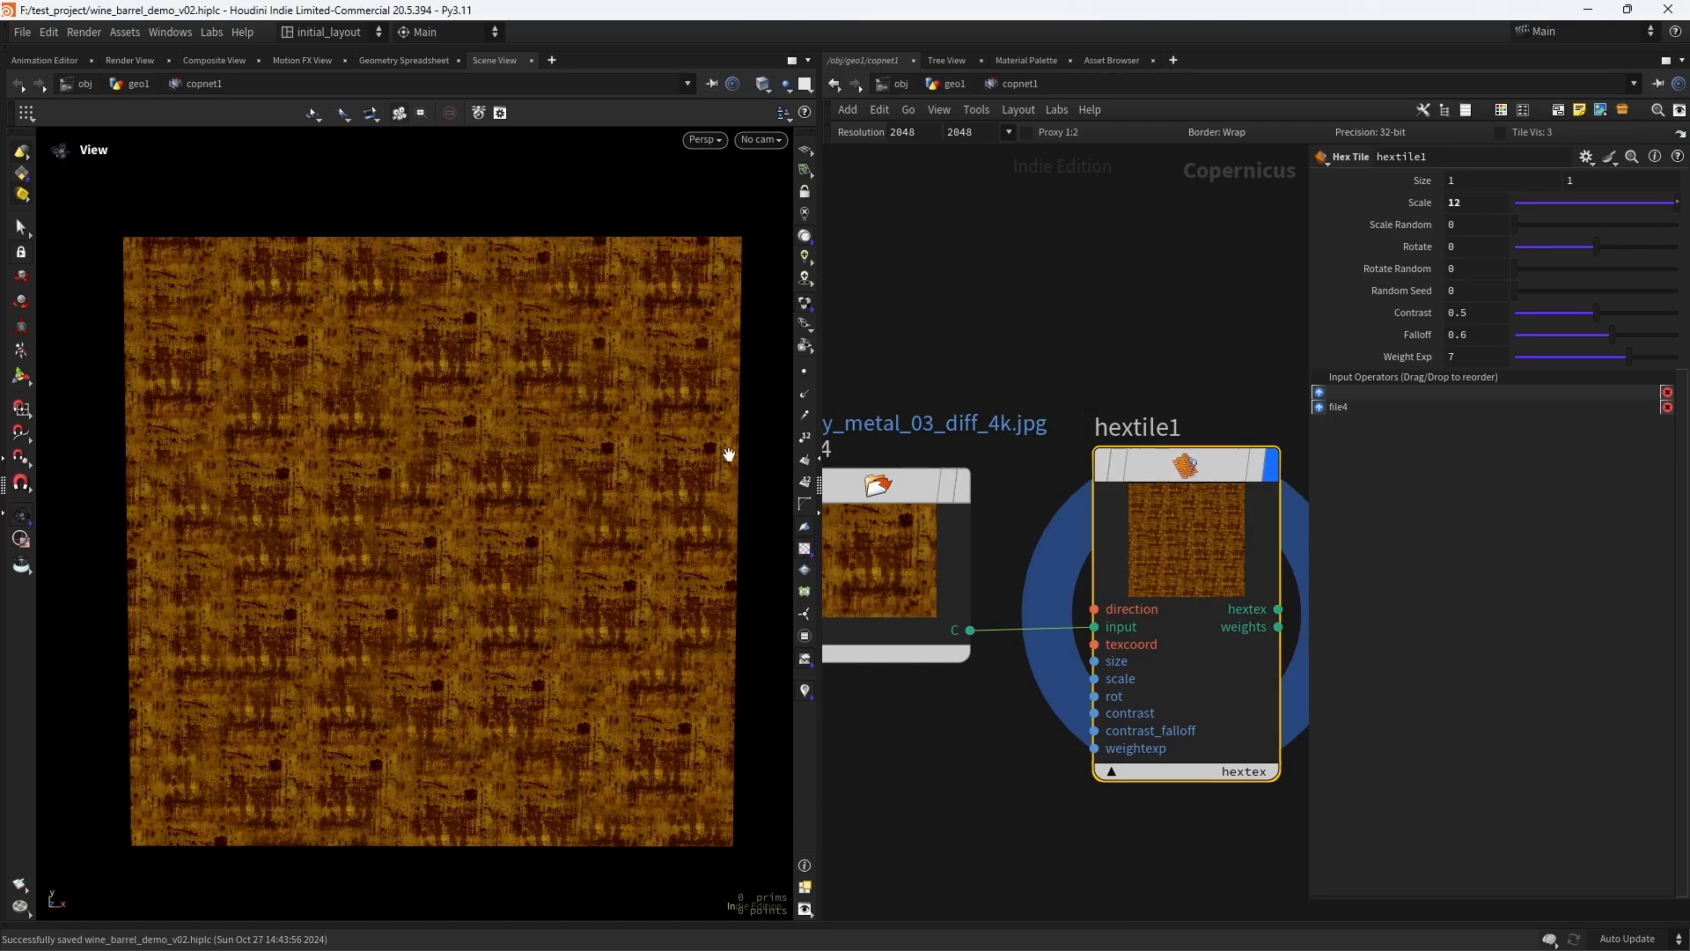
pyautogui.scroll(1, 495, 498)
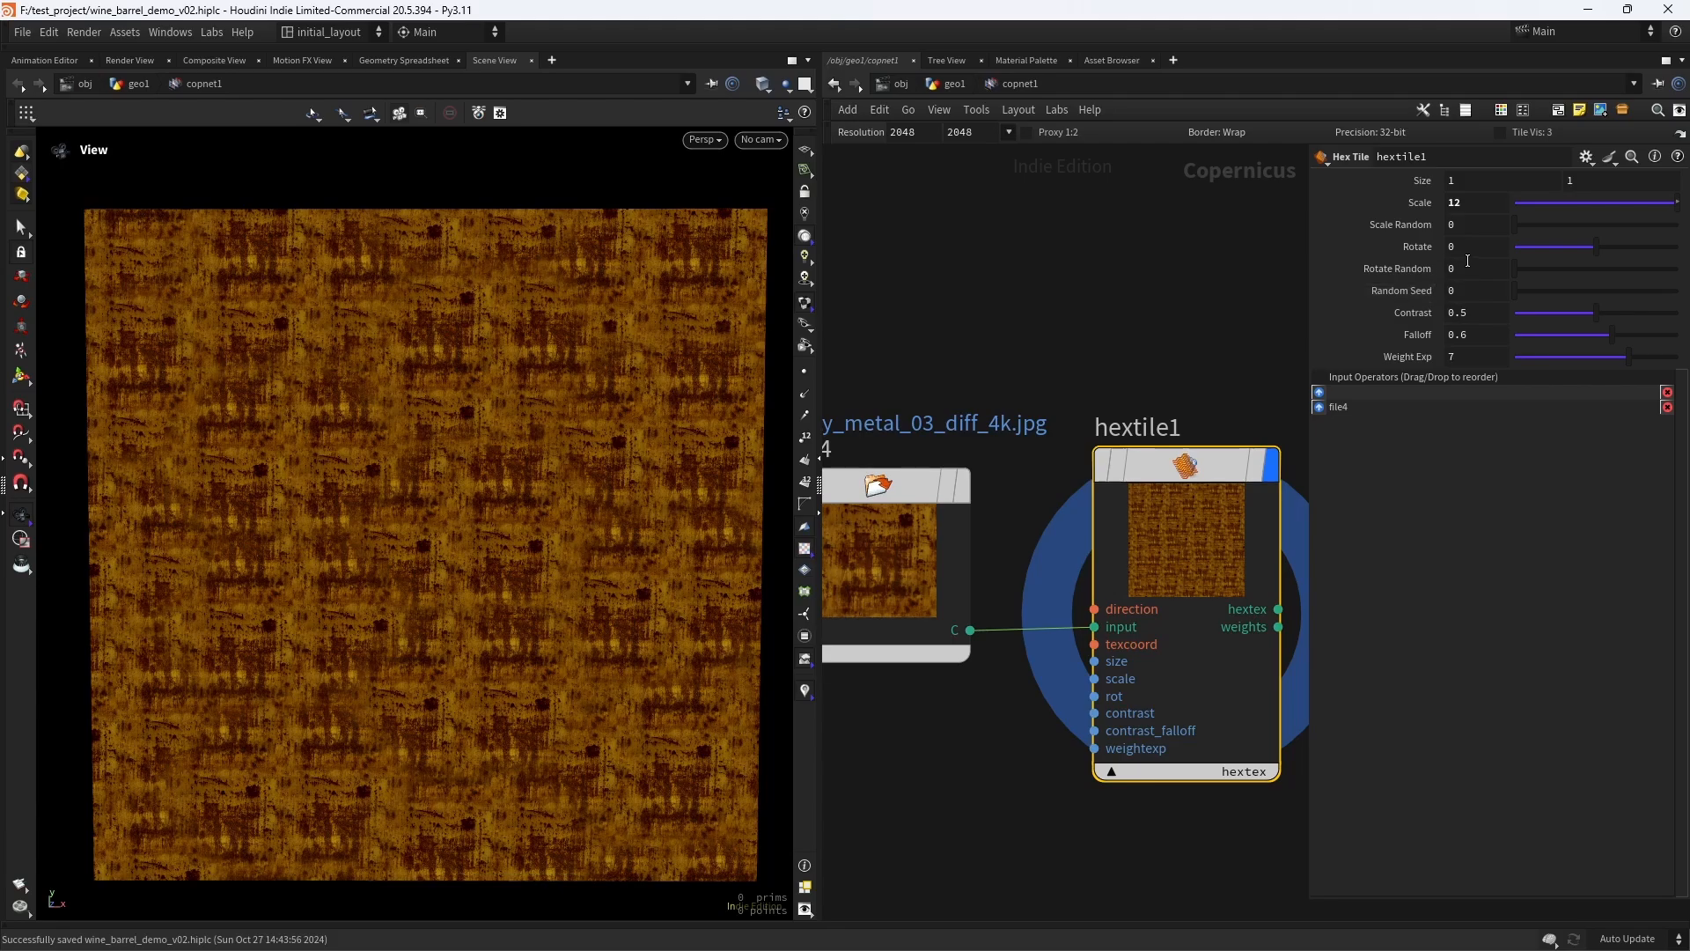
pyautogui.write('1')
pyautogui.press('Return')
pyautogui.scroll(1, 540, 531)
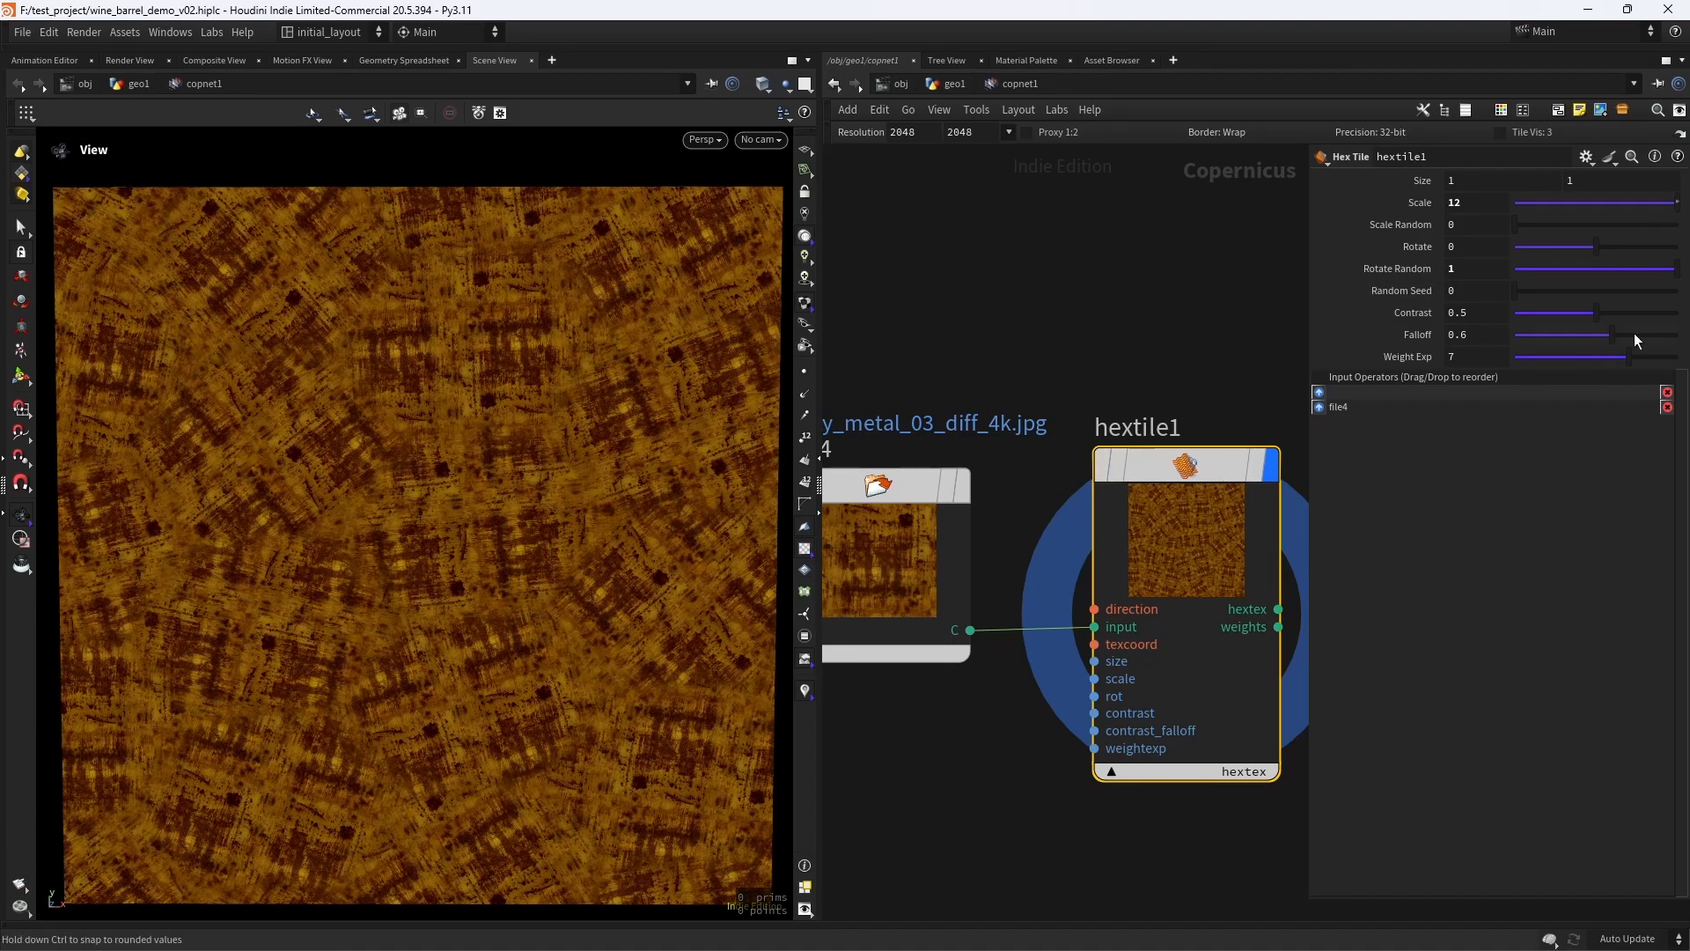
# - Set hextile1's Falloff to 0.838, Weight Exp to 1.41 and Random Seed to 3.68, and save the scene
pyautogui.moveTo(1633, 338); pyautogui.dragTo(1546, 362)
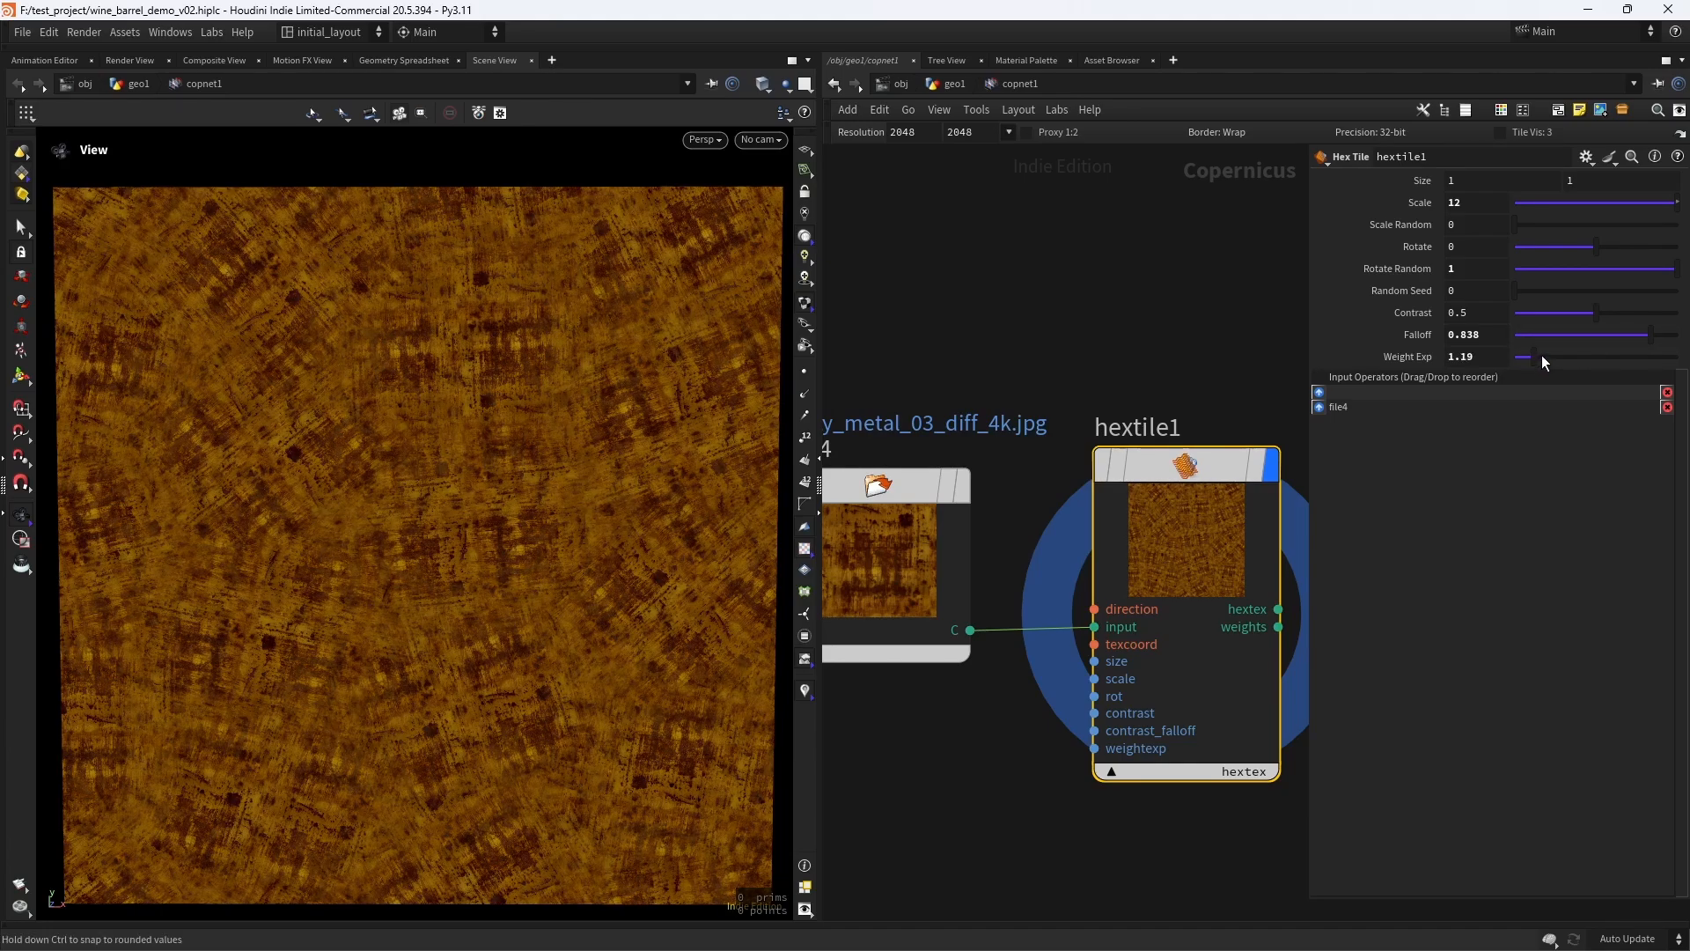
pyautogui.moveTo(1542, 357); pyautogui.dragTo(1549, 357)
pyautogui.moveTo(1546, 294); pyautogui.dragTo(1567, 288)
pyautogui.scroll(-5, 1181, 332)
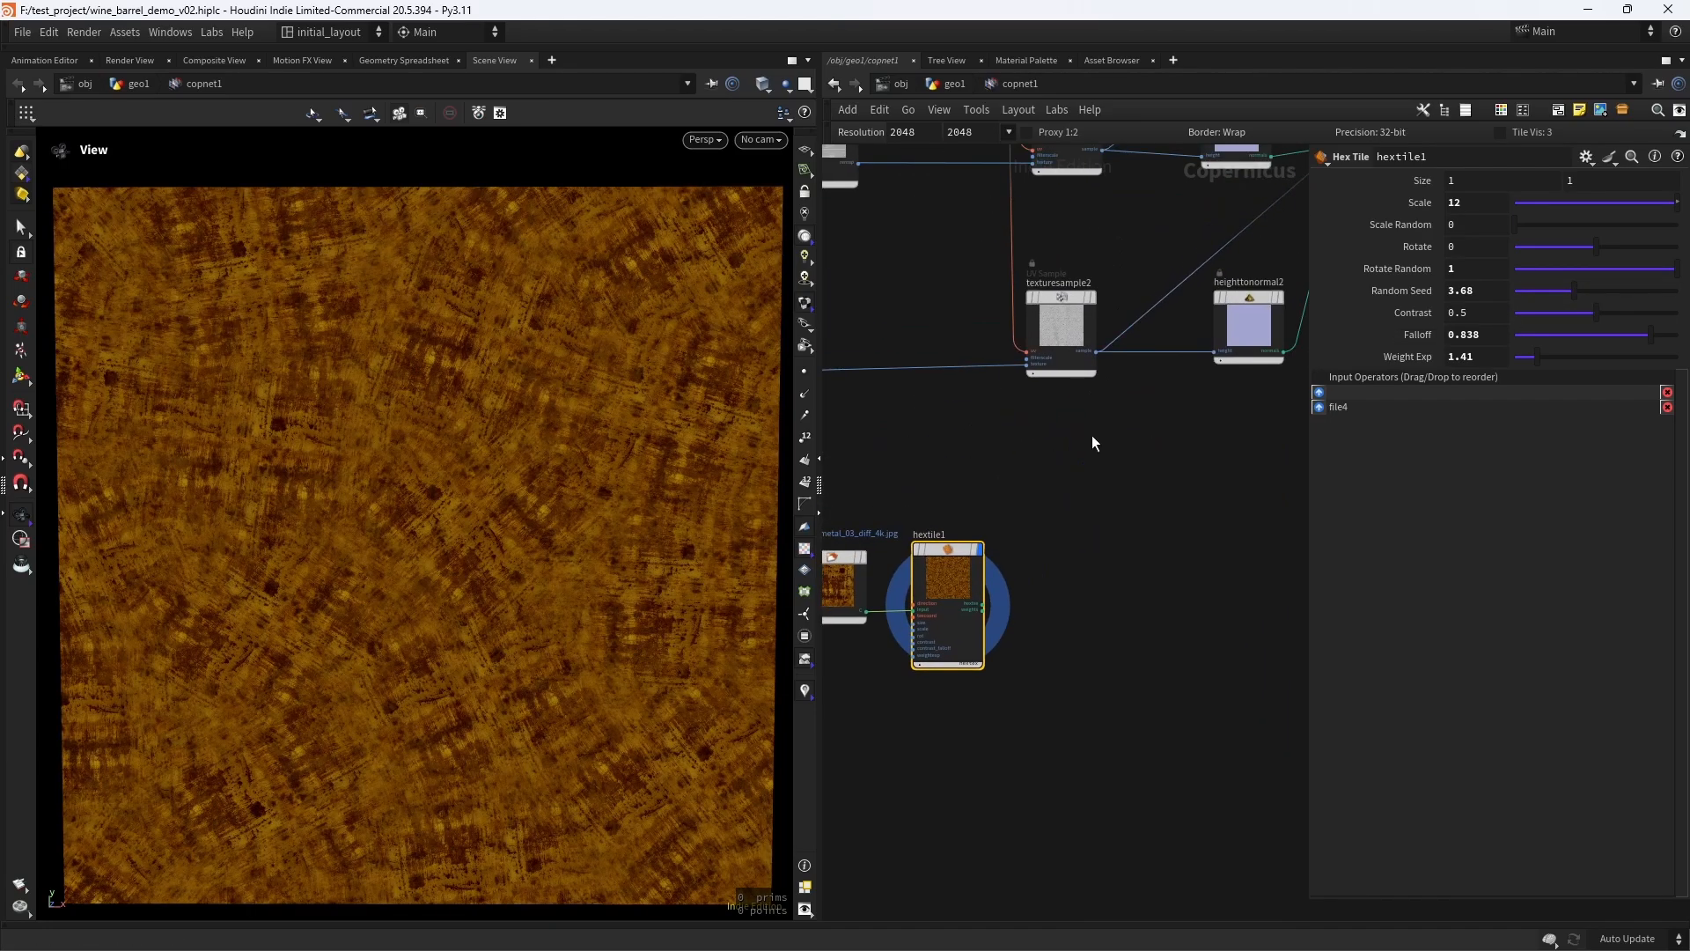
pyautogui.hotkey('ctrl', 's')
# - Add a UV Sample node beside hextile1, below texturesample2
pyautogui.scroll(4, 1100, 455)
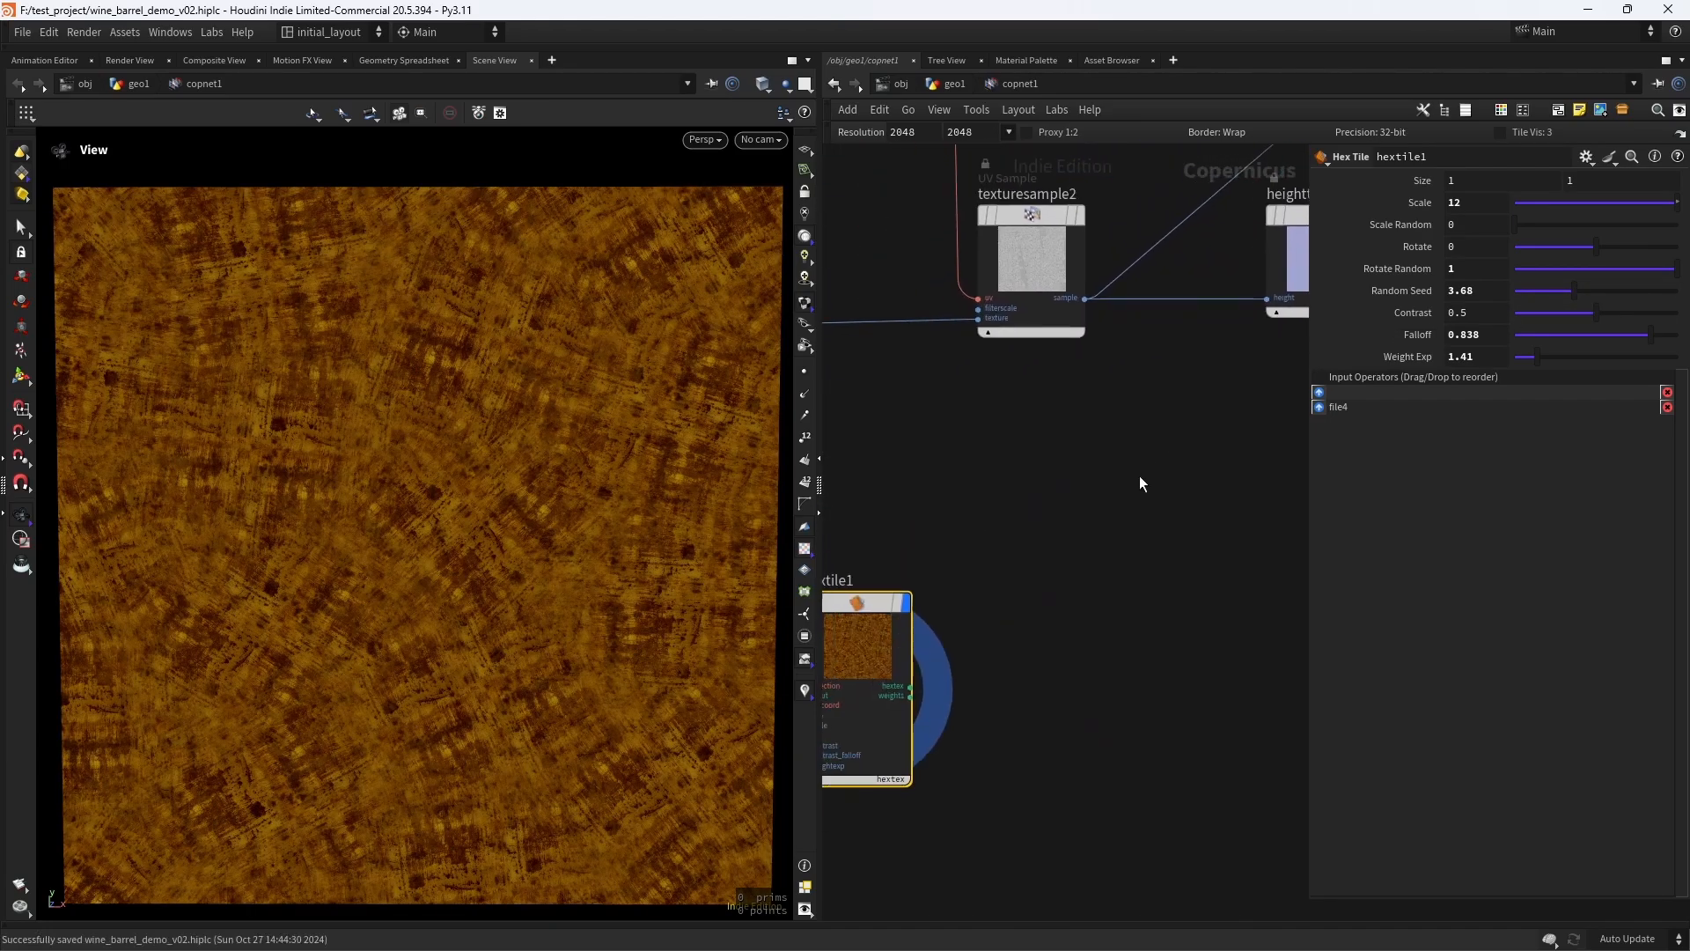
pyautogui.press('Tab')
pyautogui.write('u')
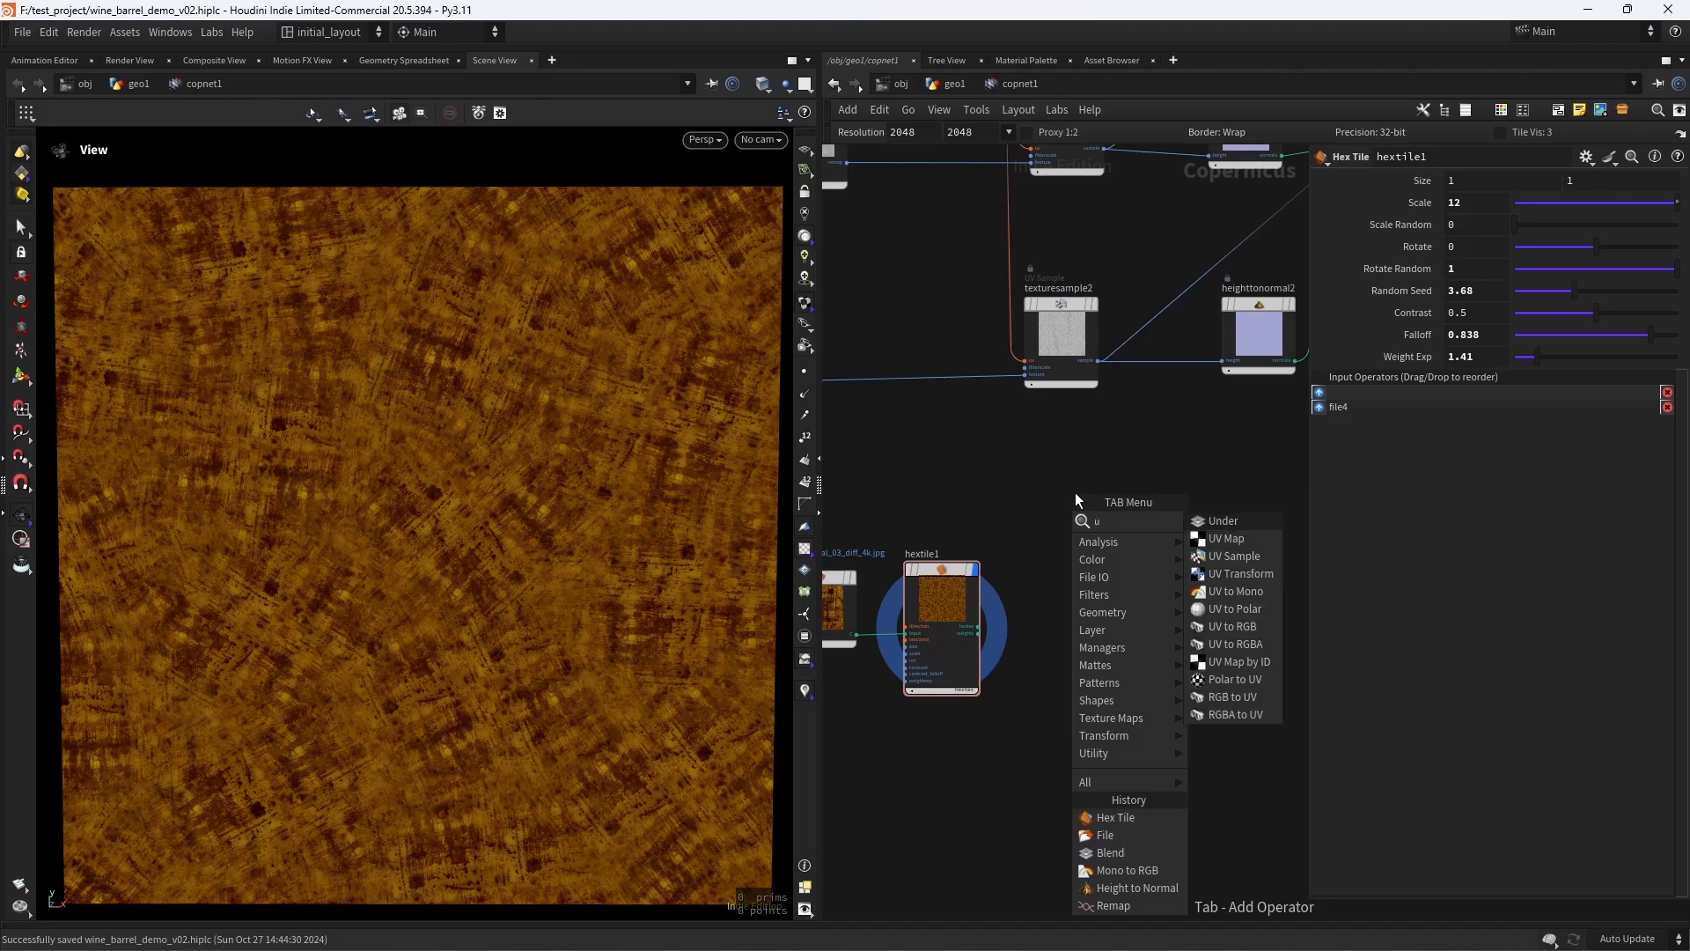
pyautogui.write('v s')
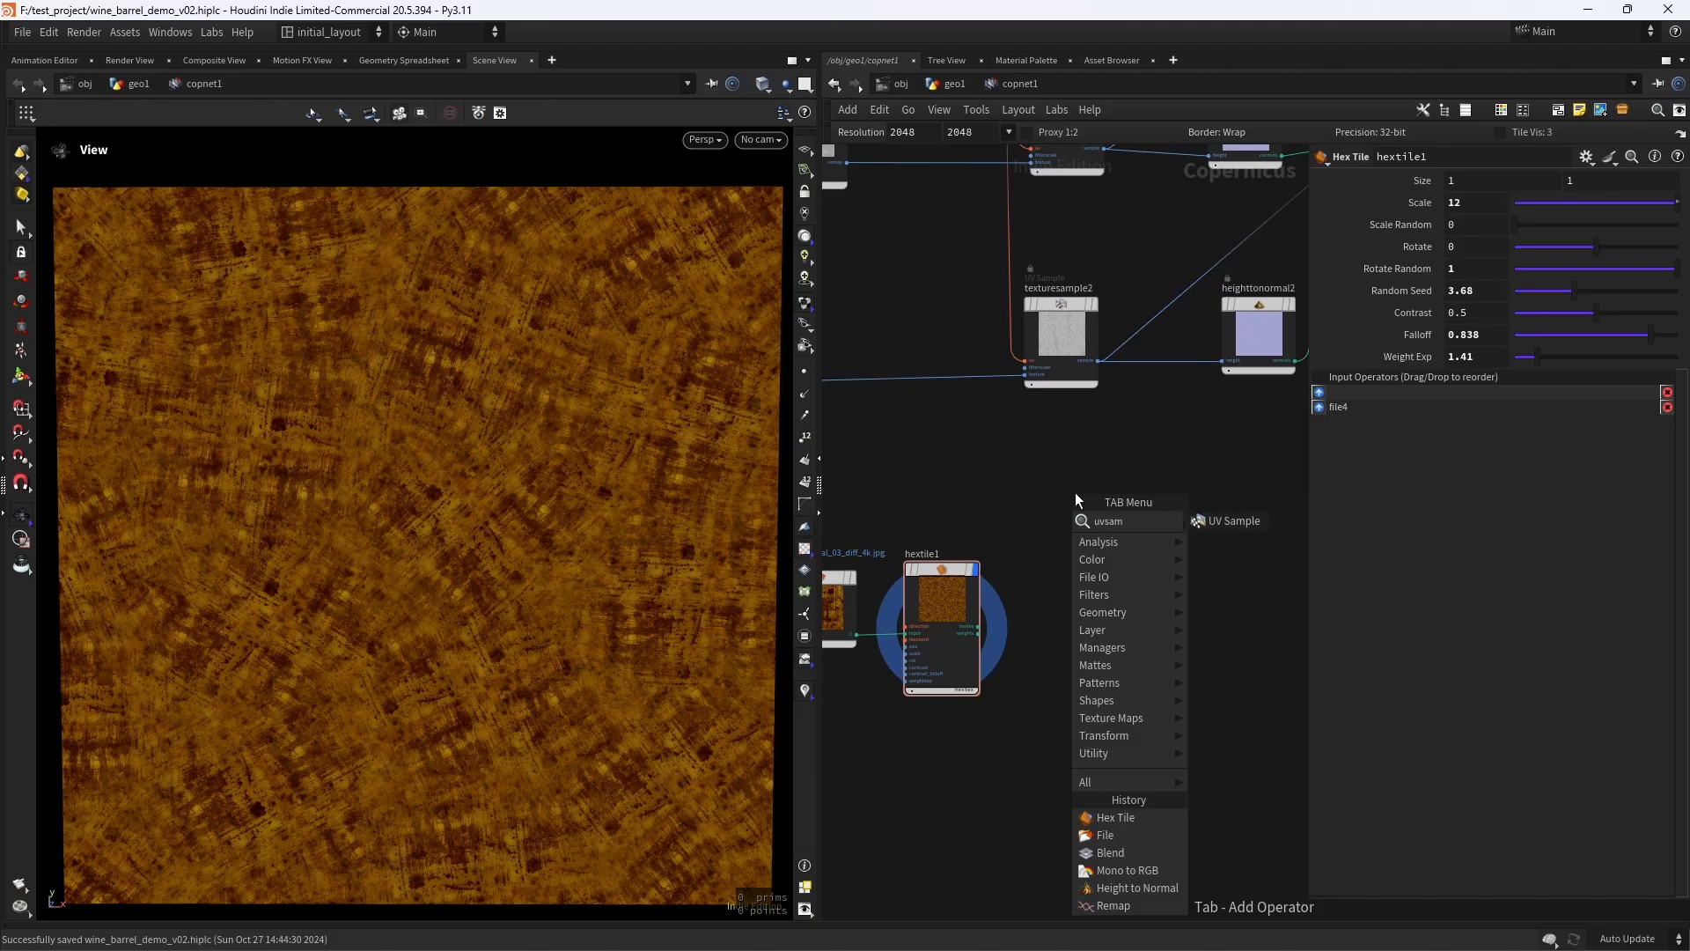
pyautogui.press('Return')
pyautogui.click(1075, 493)
pyautogui.scroll(-5, 1128, 484)
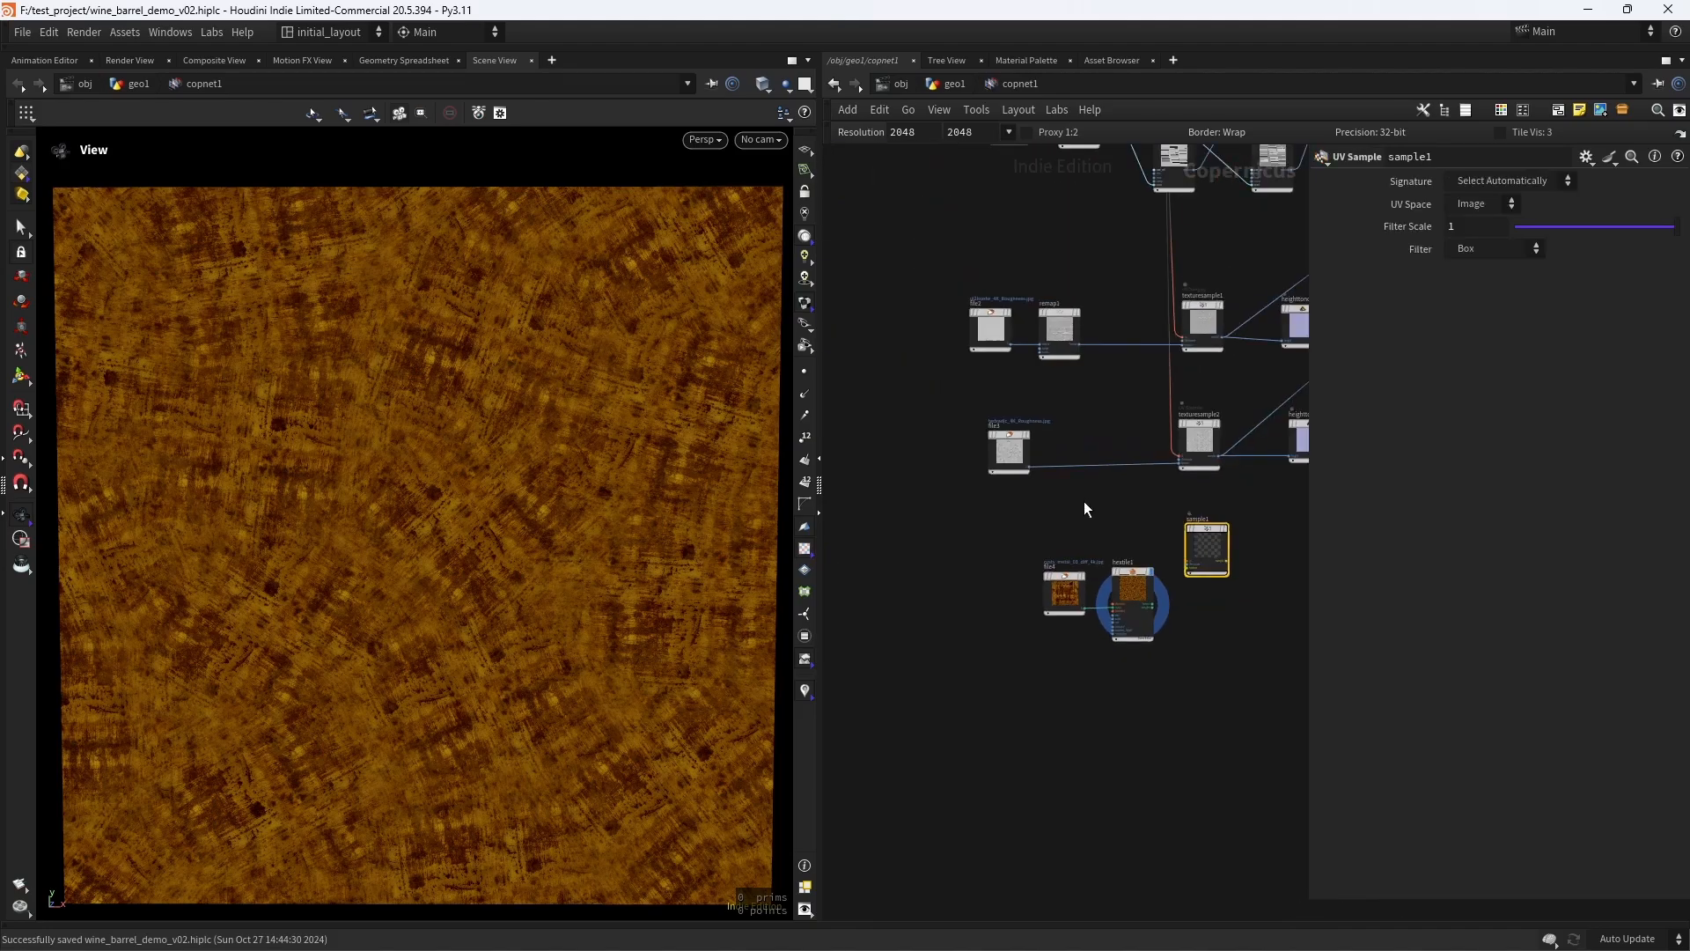
# - Connect uvxform1's uv output to the uv input of sample1
pyautogui.moveTo(963, 515); pyautogui.dragTo(941, 687, button='middle')
pyautogui.moveTo(889, 517); pyautogui.dragTo(895, 612, button='middle')
pyautogui.scroll(3, 896, 612)
pyautogui.moveTo(1114, 443); pyautogui.dragTo(960, 579, button='middle')
pyautogui.scroll(5, 986, 532)
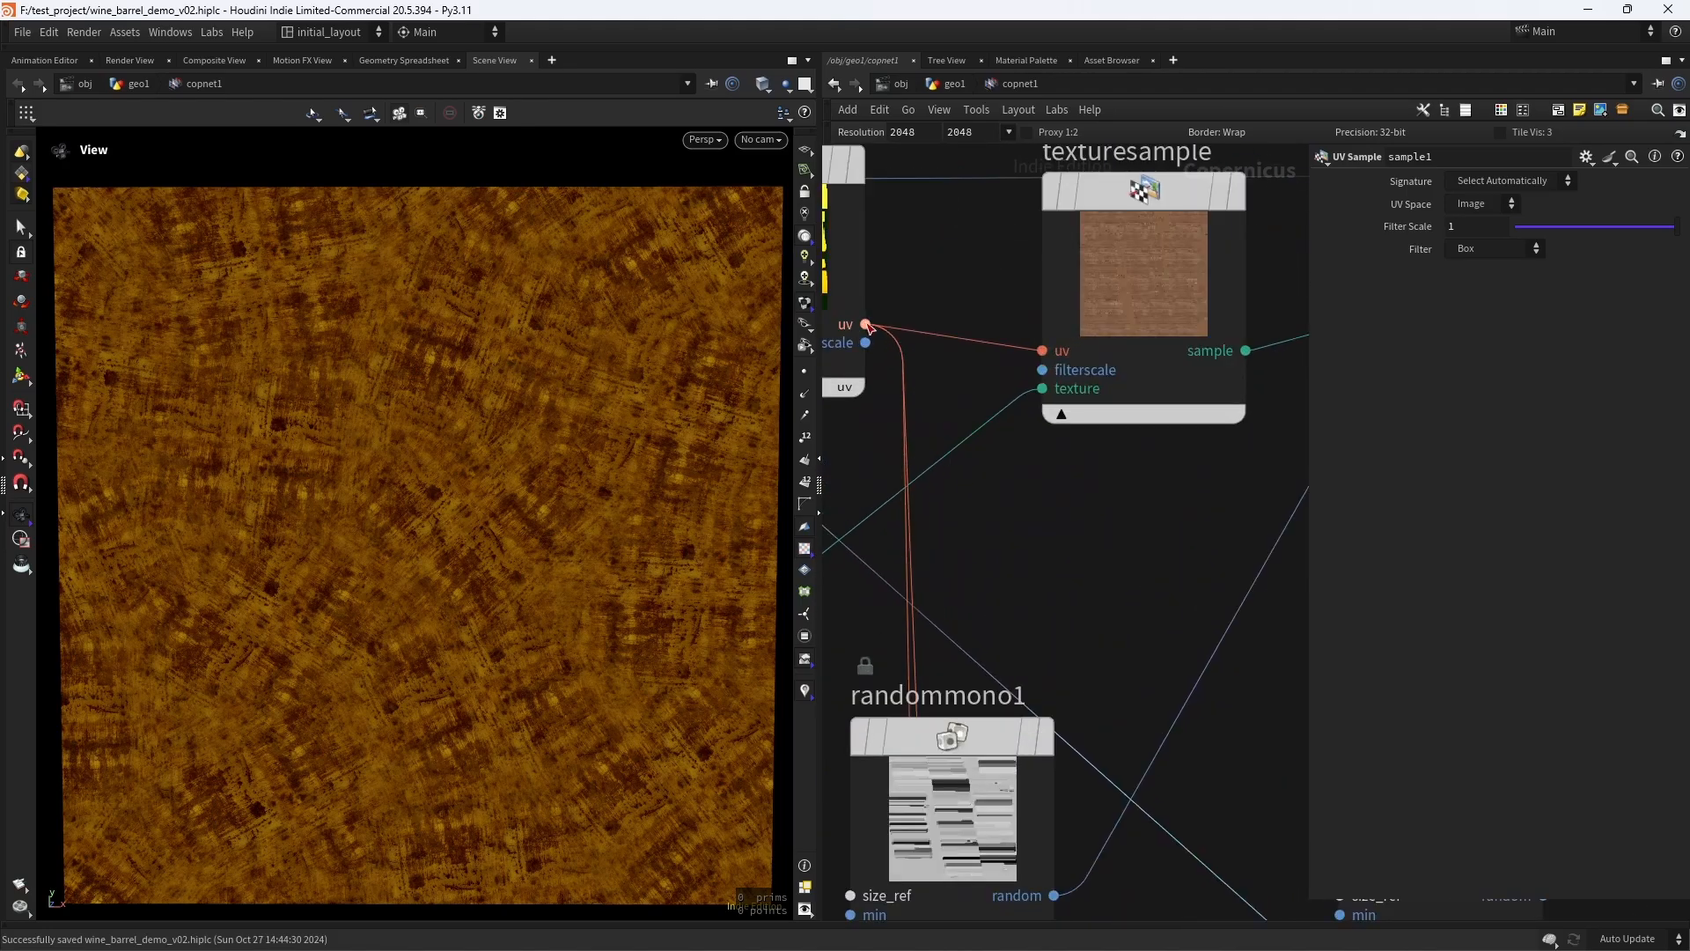
pyautogui.click(866, 324)
pyautogui.scroll(-6, 1068, 526)
pyautogui.moveTo(980, 751); pyautogui.dragTo(907, 375, button='middle')
pyautogui.moveTo(969, 683); pyautogui.dragTo(986, 596, button='middle')
pyautogui.scroll(5, 962, 555)
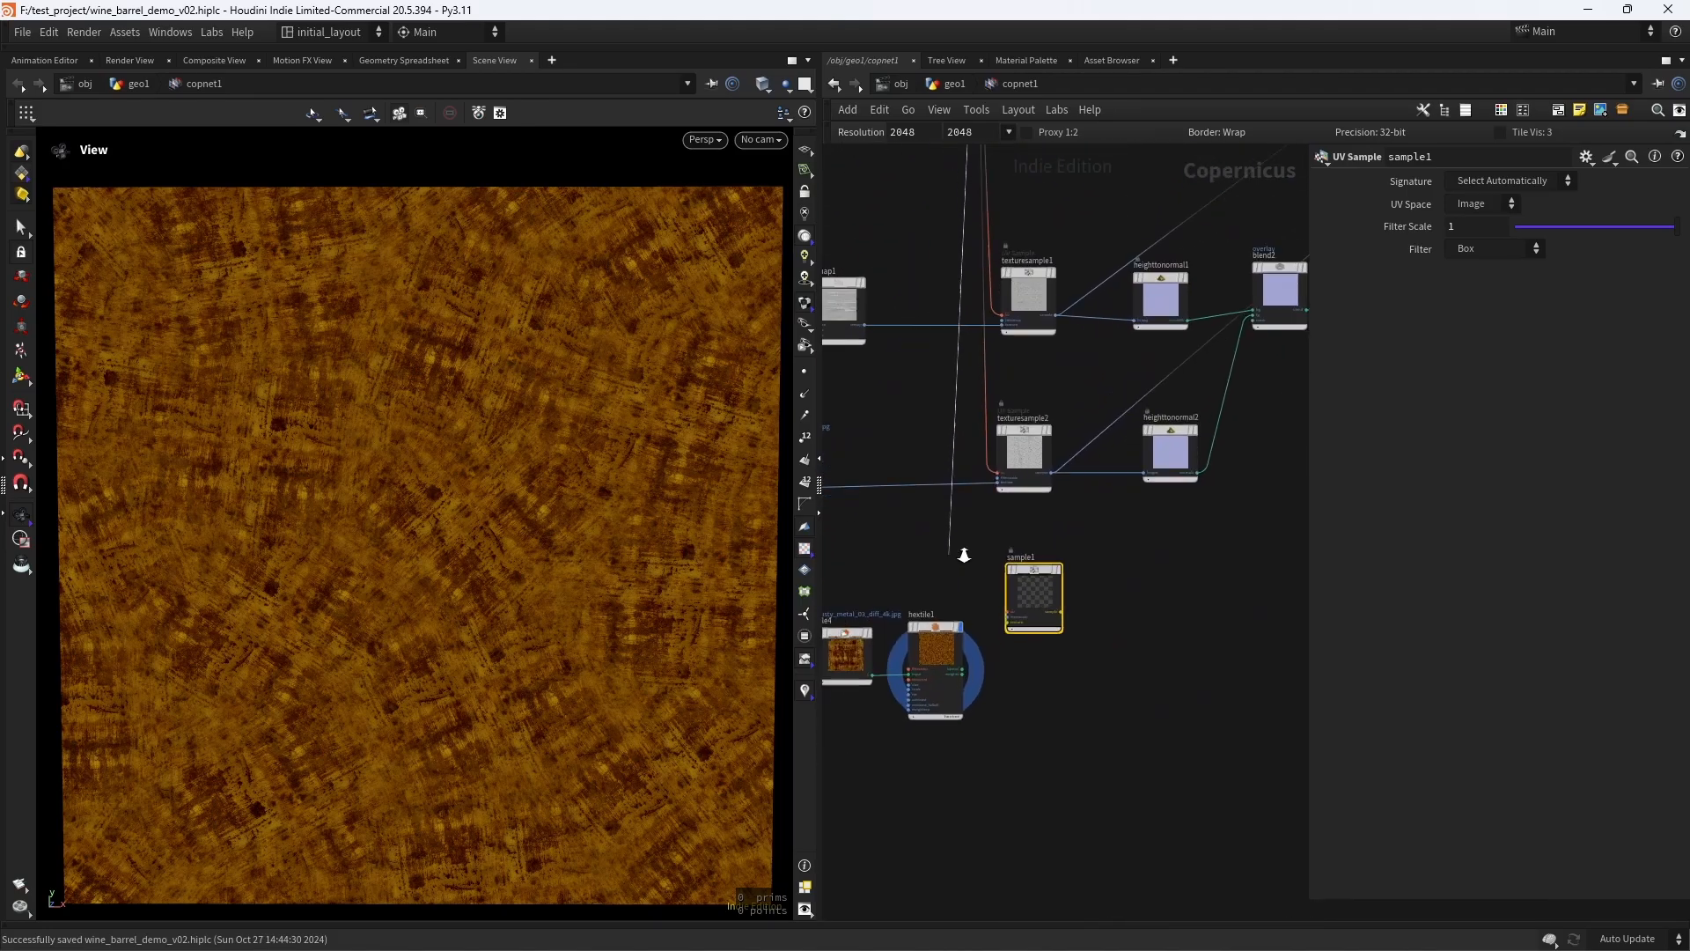
pyautogui.click(1040, 665)
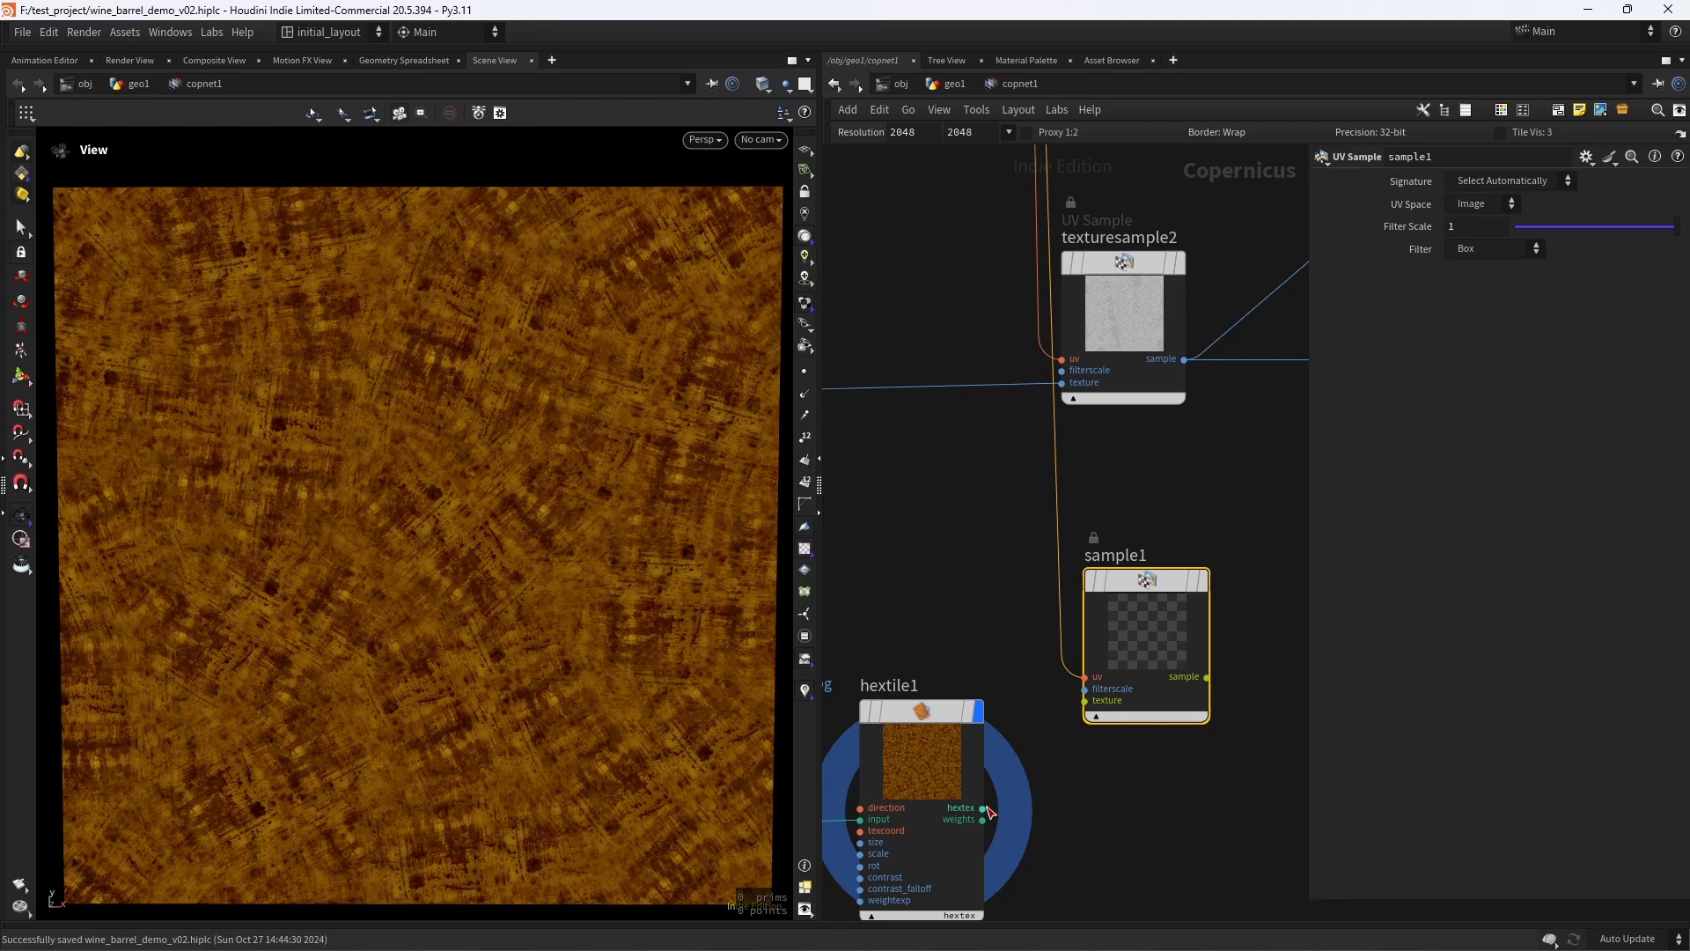
# - Connect hextile1's hextex output to sample1's texture input, display sample1 and save the scene
pyautogui.click(982, 808)
pyautogui.click(1084, 701)
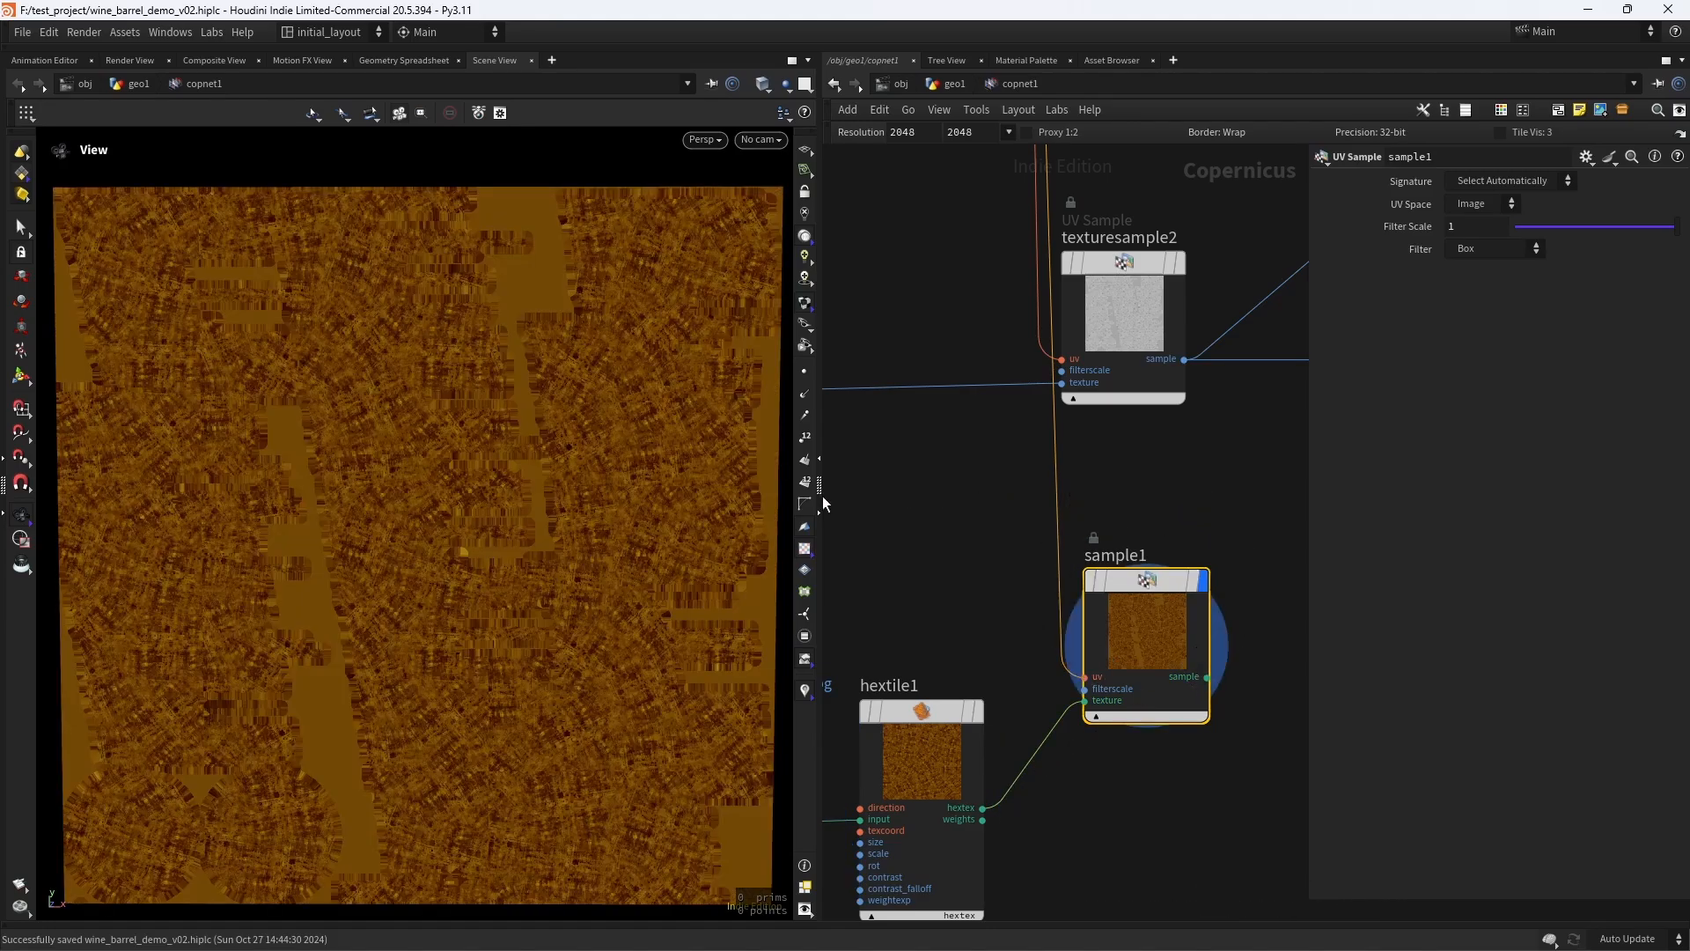
pyautogui.hotkey('ctrl', 's')
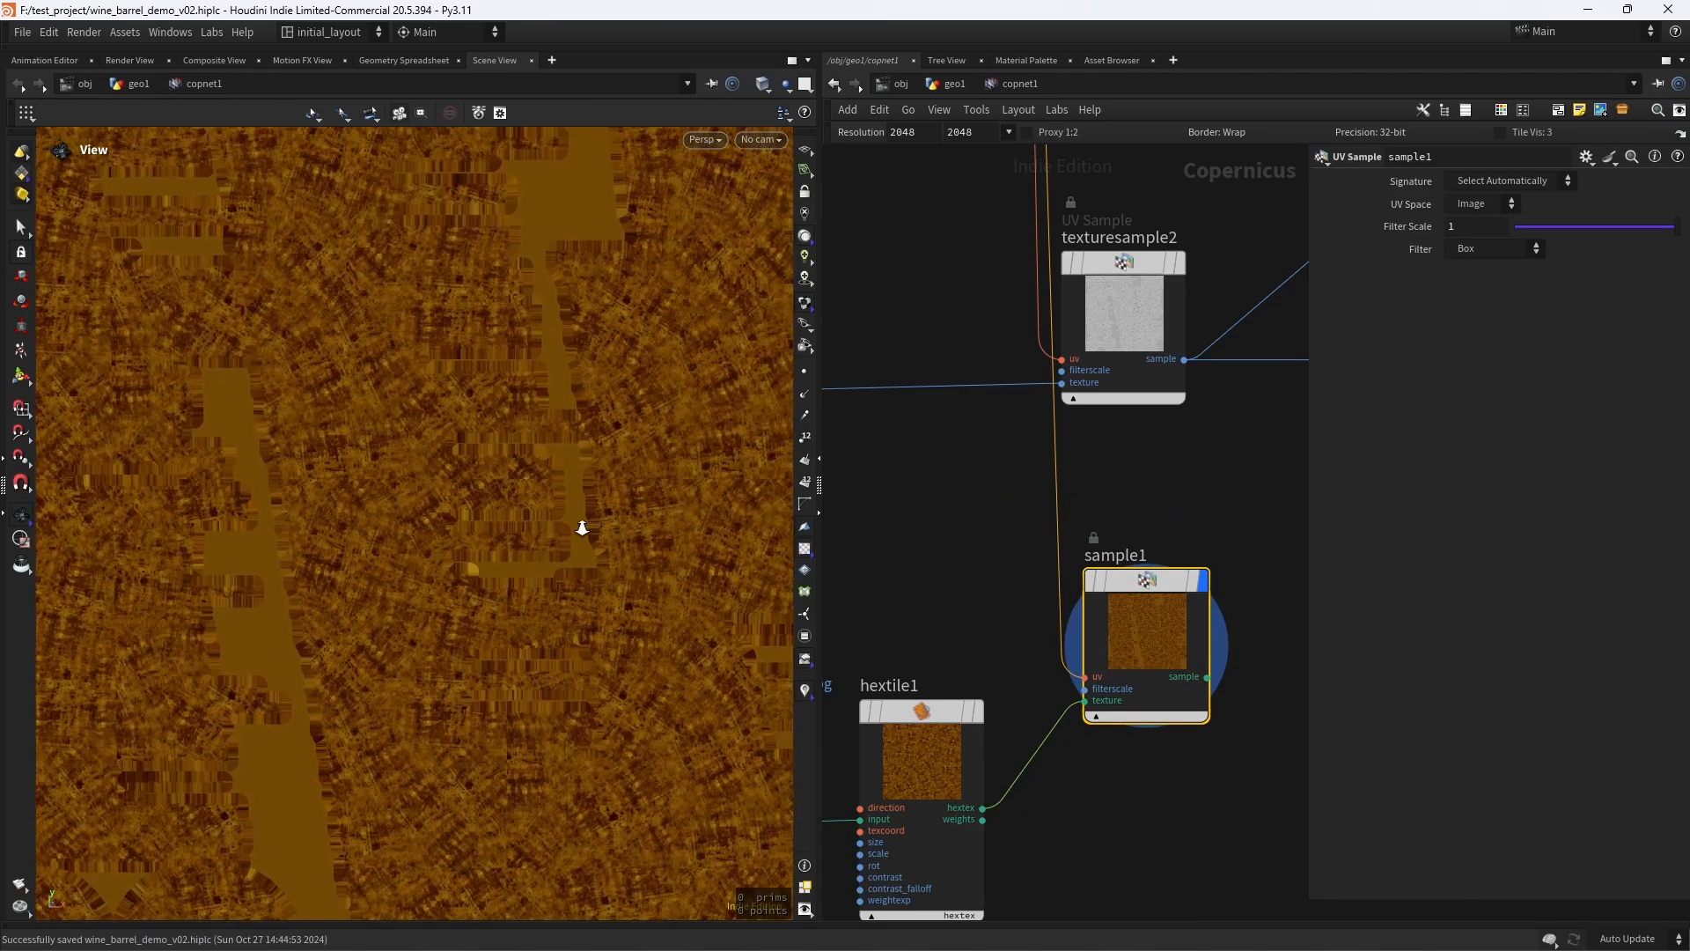
# - Add an HSV Adjust node after sample1, feed sample1's output into its source input and display it
pyautogui.moveTo(1221, 483); pyautogui.dragTo(1294, 480, button='right')
pyautogui.moveTo(1294, 480); pyautogui.dragTo(1045, 605, button='middle')
pyautogui.moveTo(1047, 609); pyautogui.dragTo(1175, 585, button='right')
pyautogui.moveTo(1175, 585); pyautogui.dragTo(1067, 627, button='middle')
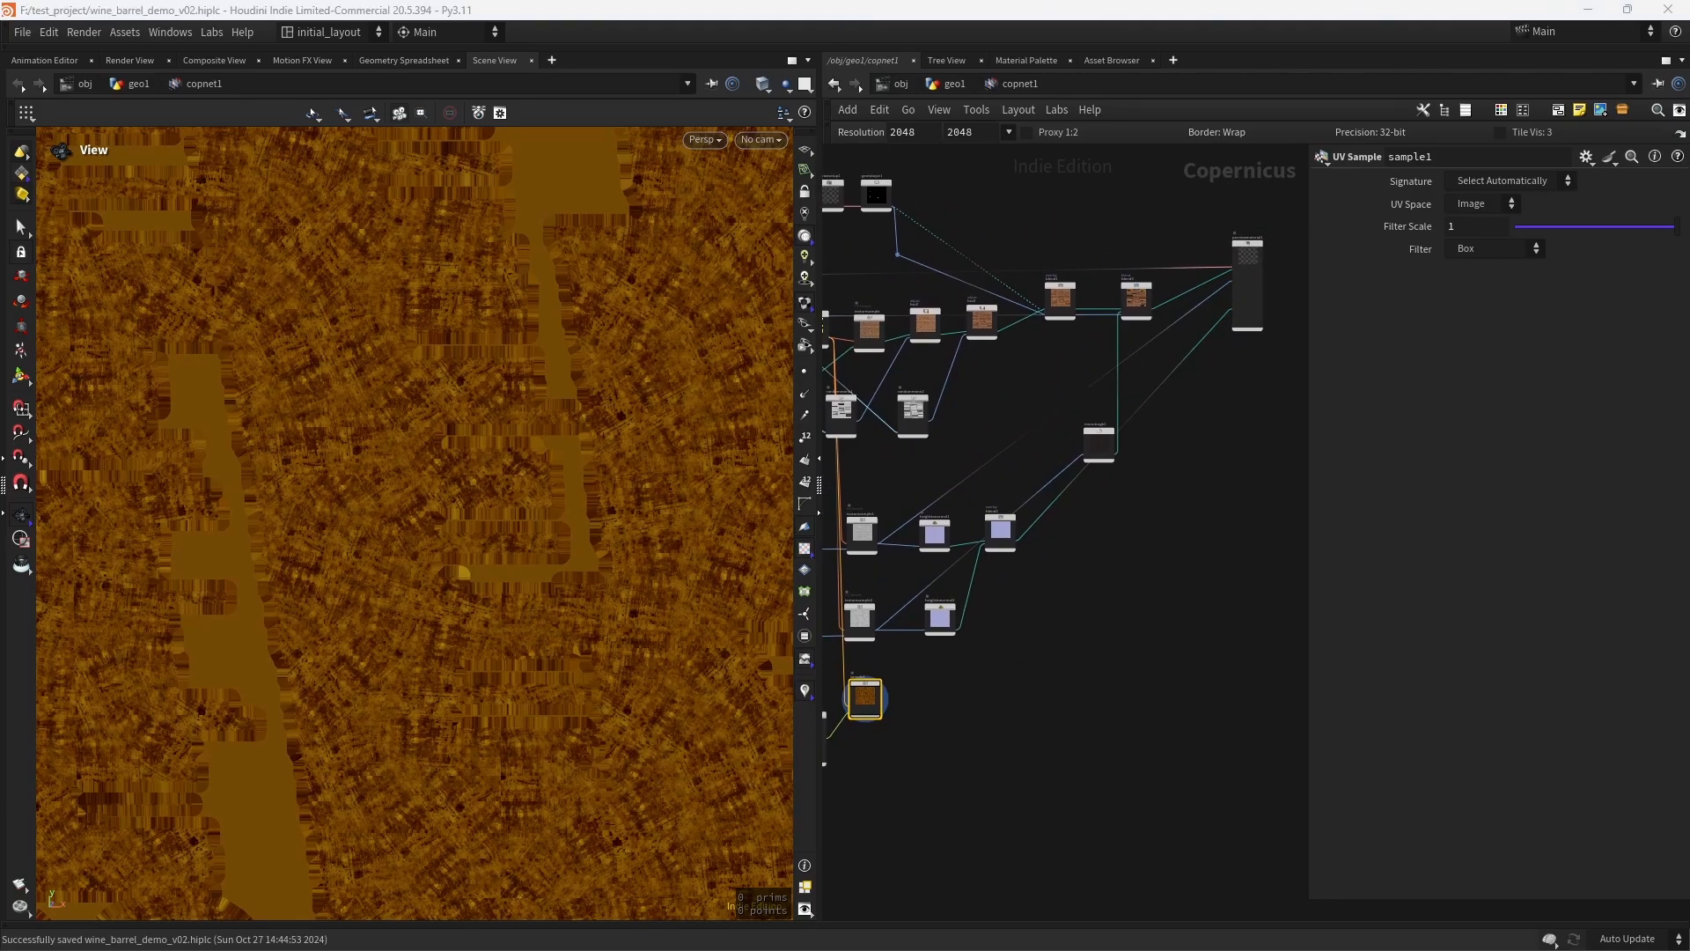
pyautogui.scroll(5, 927, 722)
pyautogui.press('Tab')
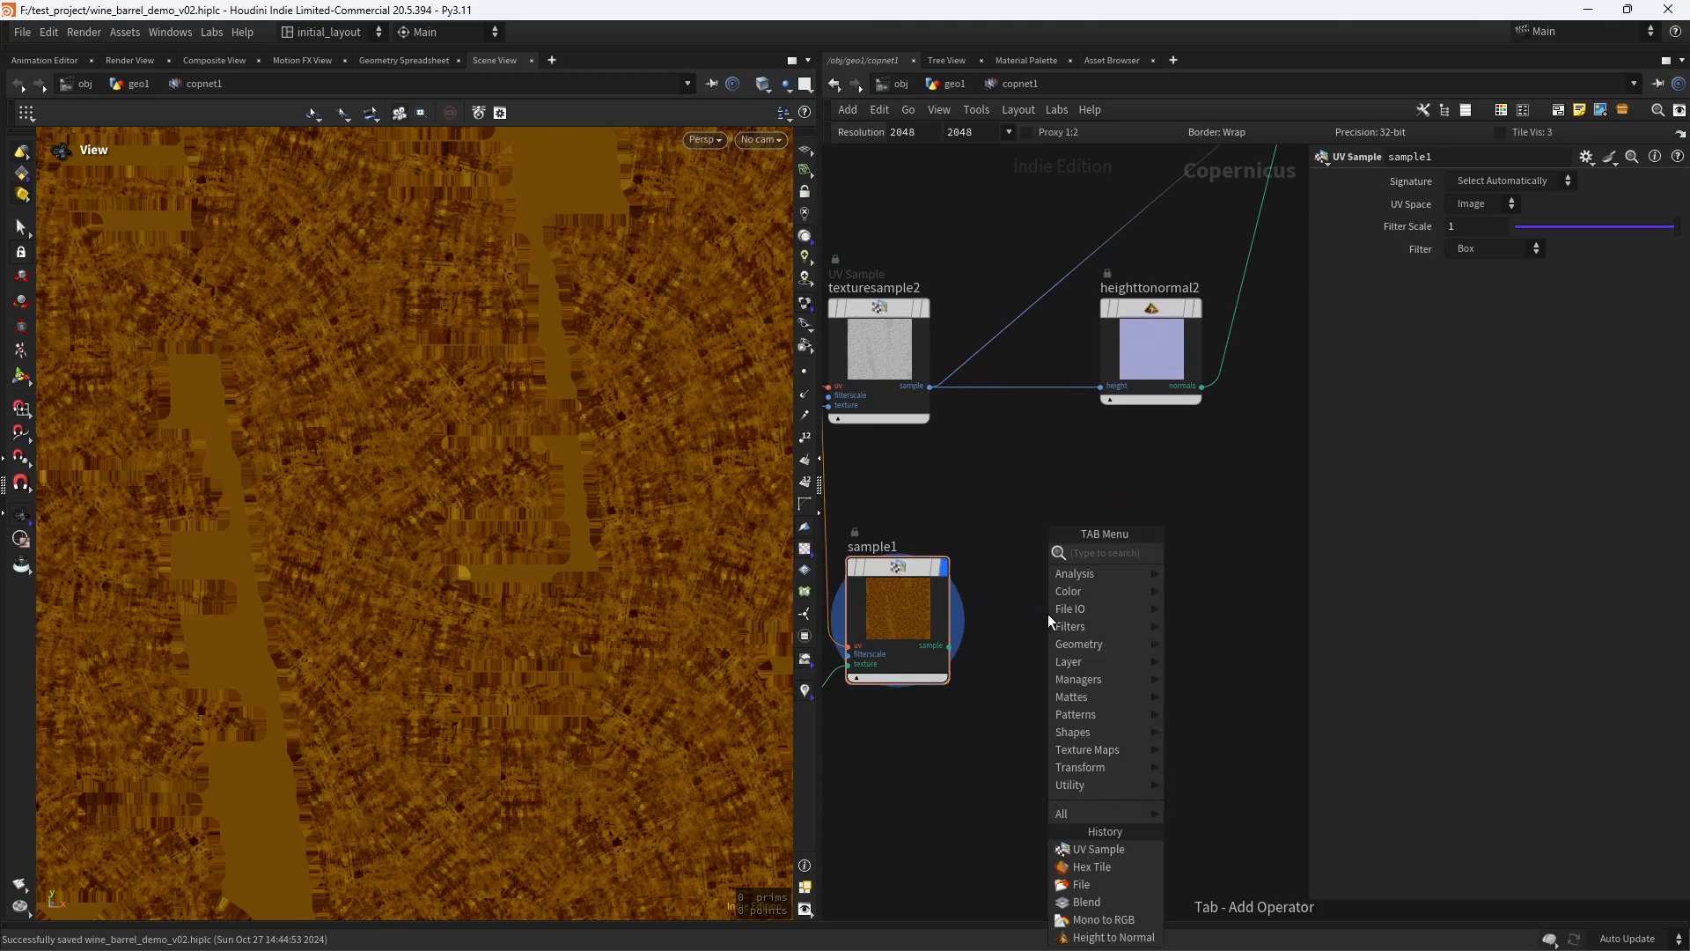
pyautogui.write('hsvad')
pyautogui.press('Return')
pyautogui.click(1047, 614)
pyautogui.moveTo(950, 646); pyautogui.dragTo(1076, 574)
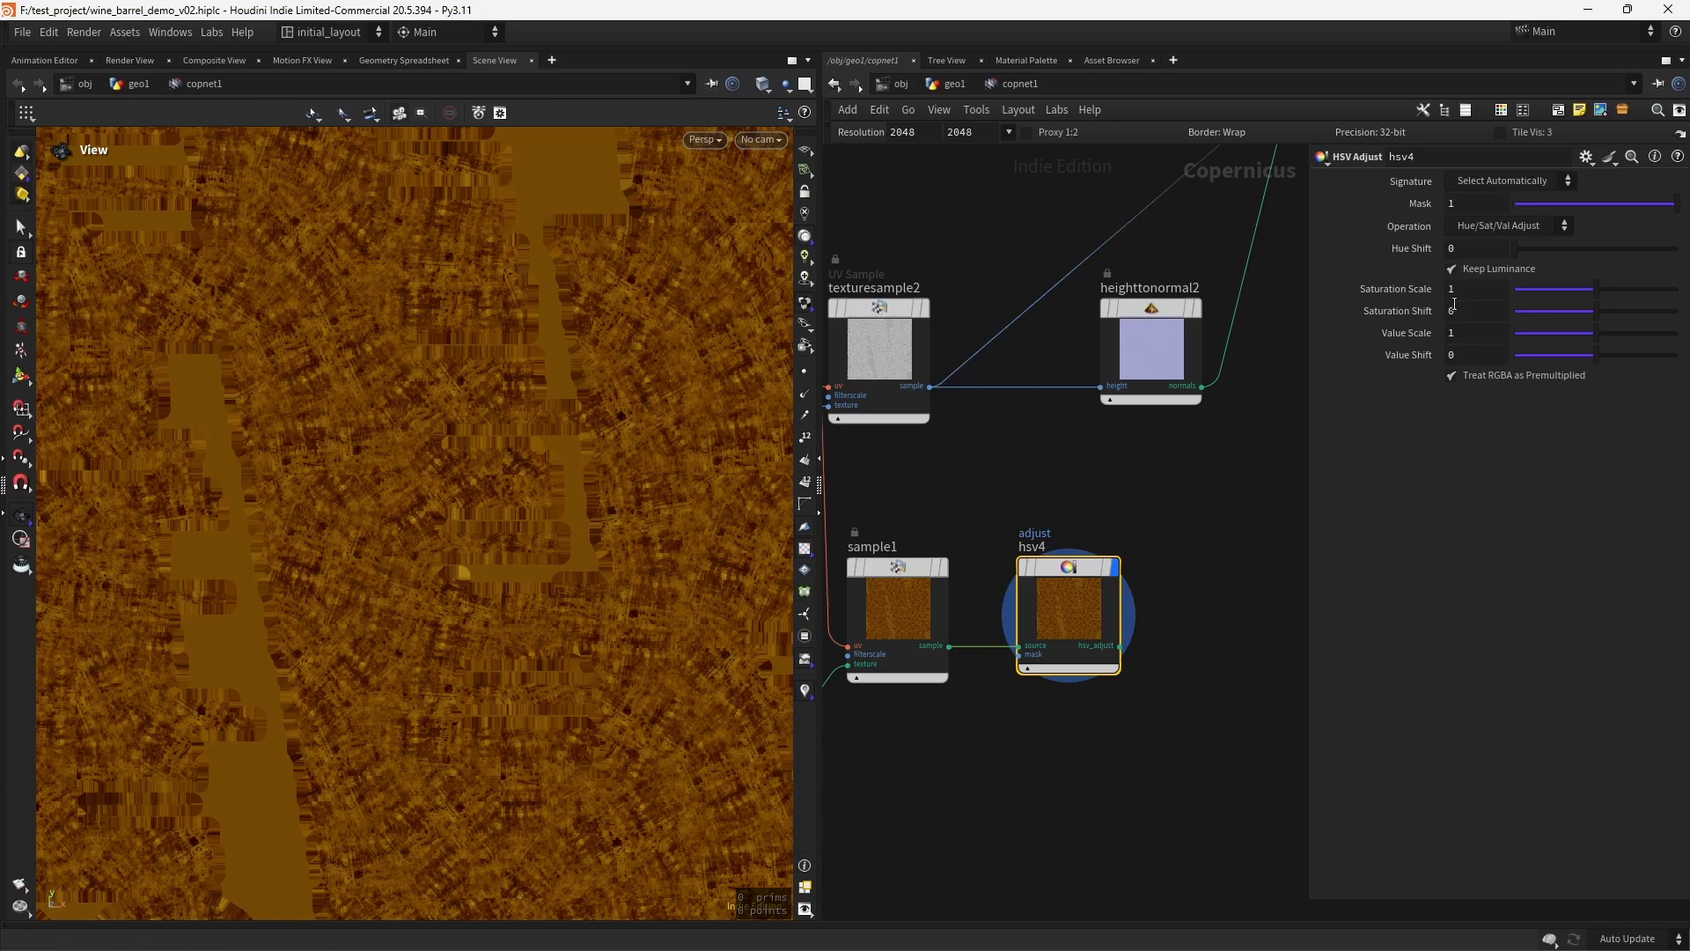
# - Set hsv4's Hue Shift to 358, Saturation Scale to 0.88 and Value Scale to 1.05, and save the scene
pyautogui.click(1475, 250)
pyautogui.write('358')
pyautogui.press('Return')
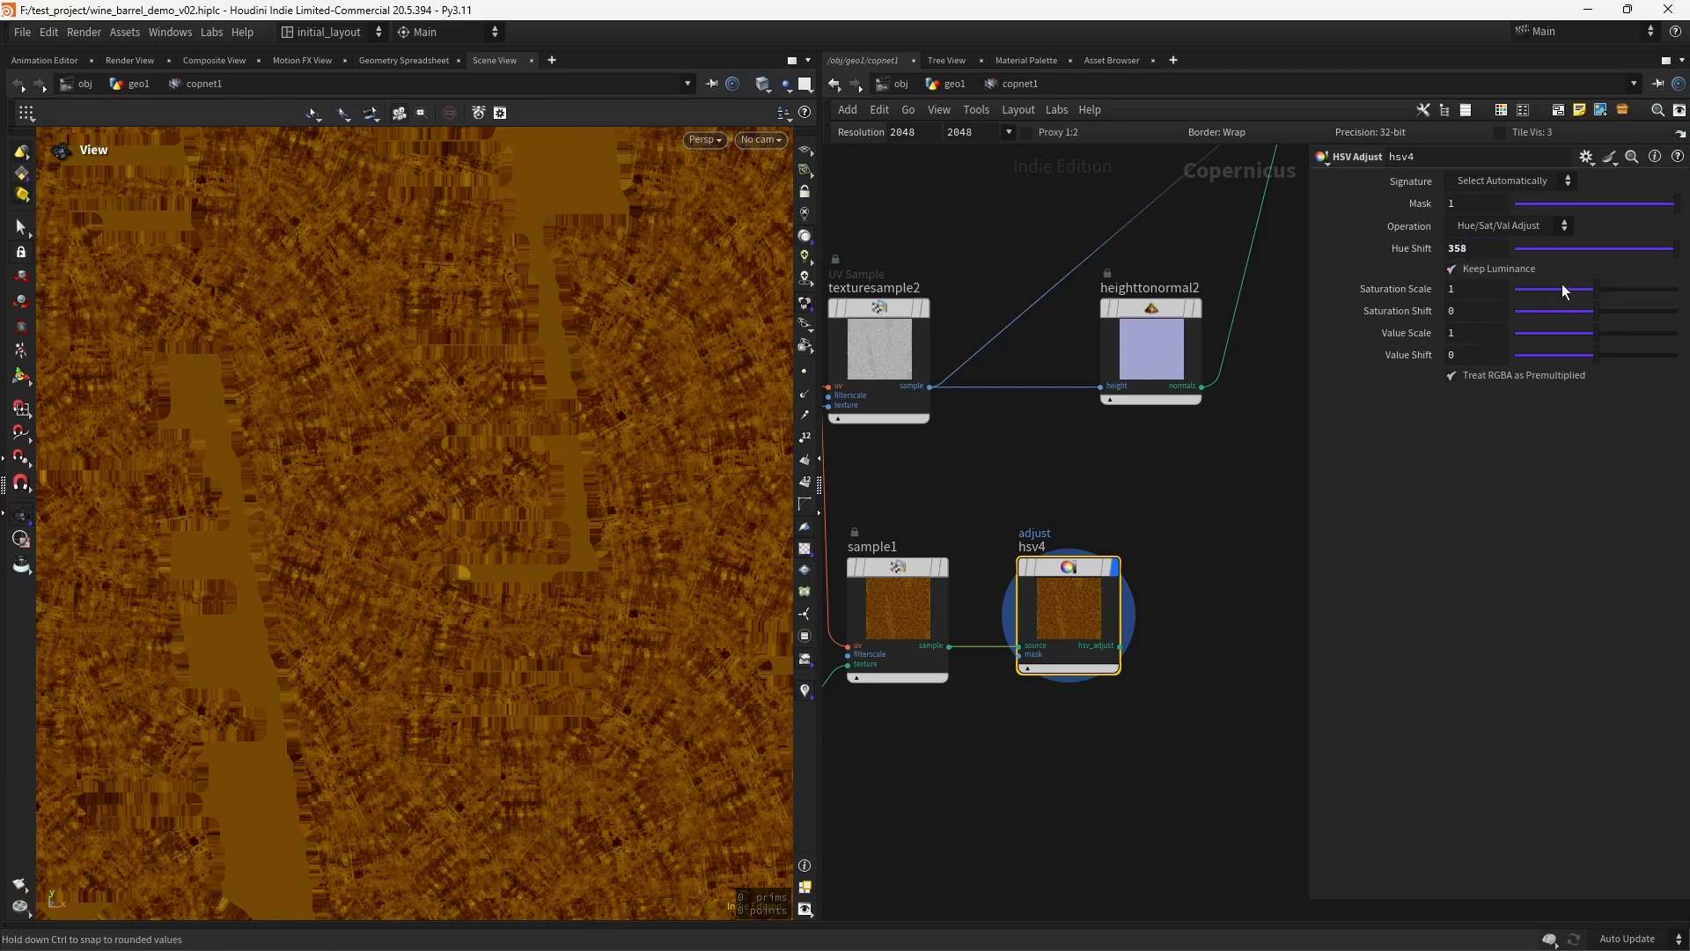
pyautogui.moveTo(1595, 290); pyautogui.dragTo(1586, 294)
pyautogui.moveTo(1603, 337); pyautogui.dragTo(1599, 336)
pyautogui.scroll(-3, 1178, 504)
pyautogui.hotkey('ctrl', 's')
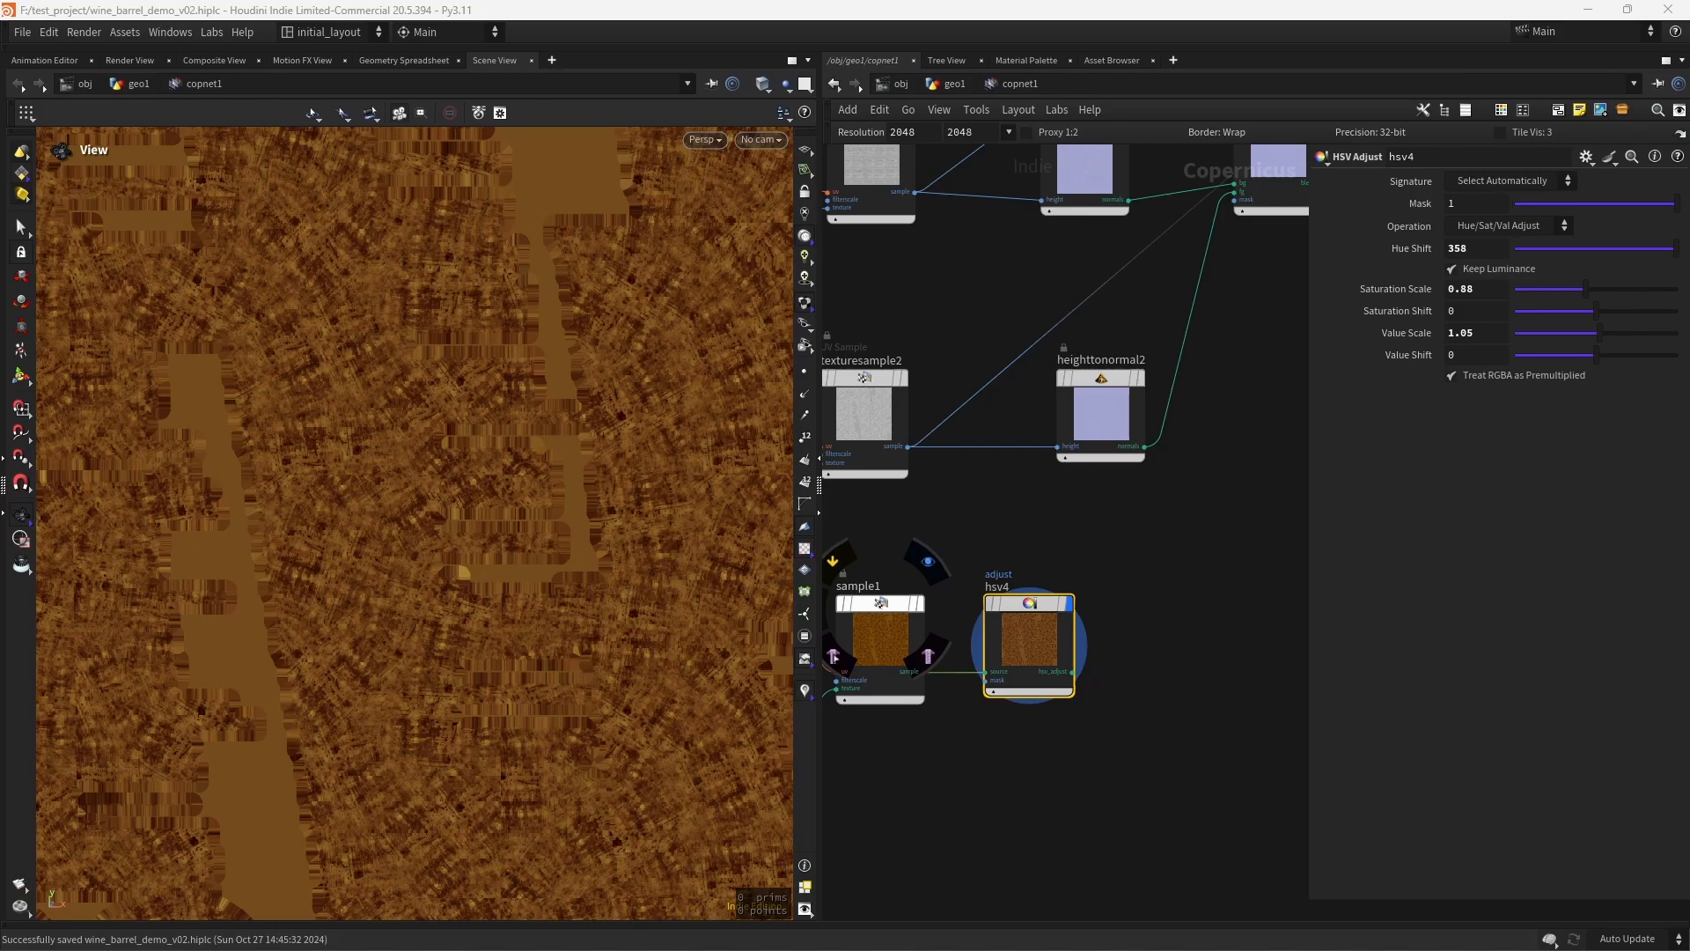
# - Wire the wrangle's convexity output into a new Remap node placed below hsv3 and display it
pyautogui.scroll(-5, 1196, 479)
pyautogui.moveTo(1083, 502); pyautogui.dragTo(1305, 720, button='middle')
pyautogui.moveTo(1111, 424); pyautogui.dragTo(997, 682, button='middle')
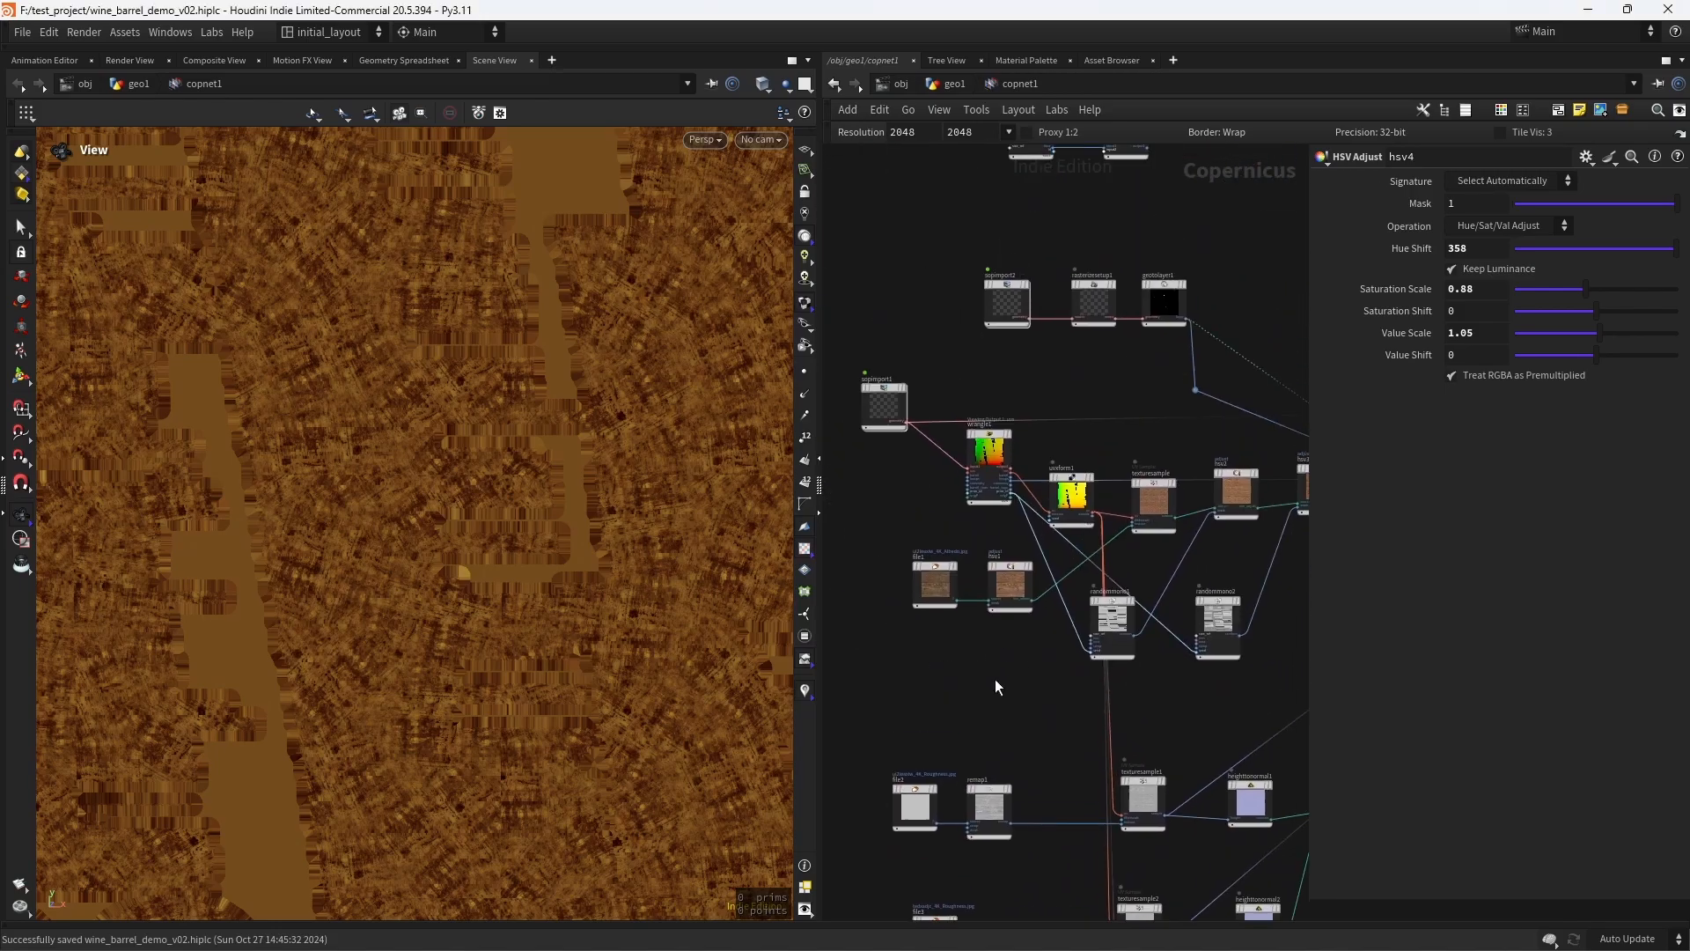
pyautogui.scroll(6, 995, 676)
pyautogui.moveTo(1022, 580); pyautogui.dragTo(950, 895, button='middle')
pyautogui.scroll(5, 923, 595)
pyautogui.moveTo(991, 515); pyautogui.dragTo(961, 588, button='middle')
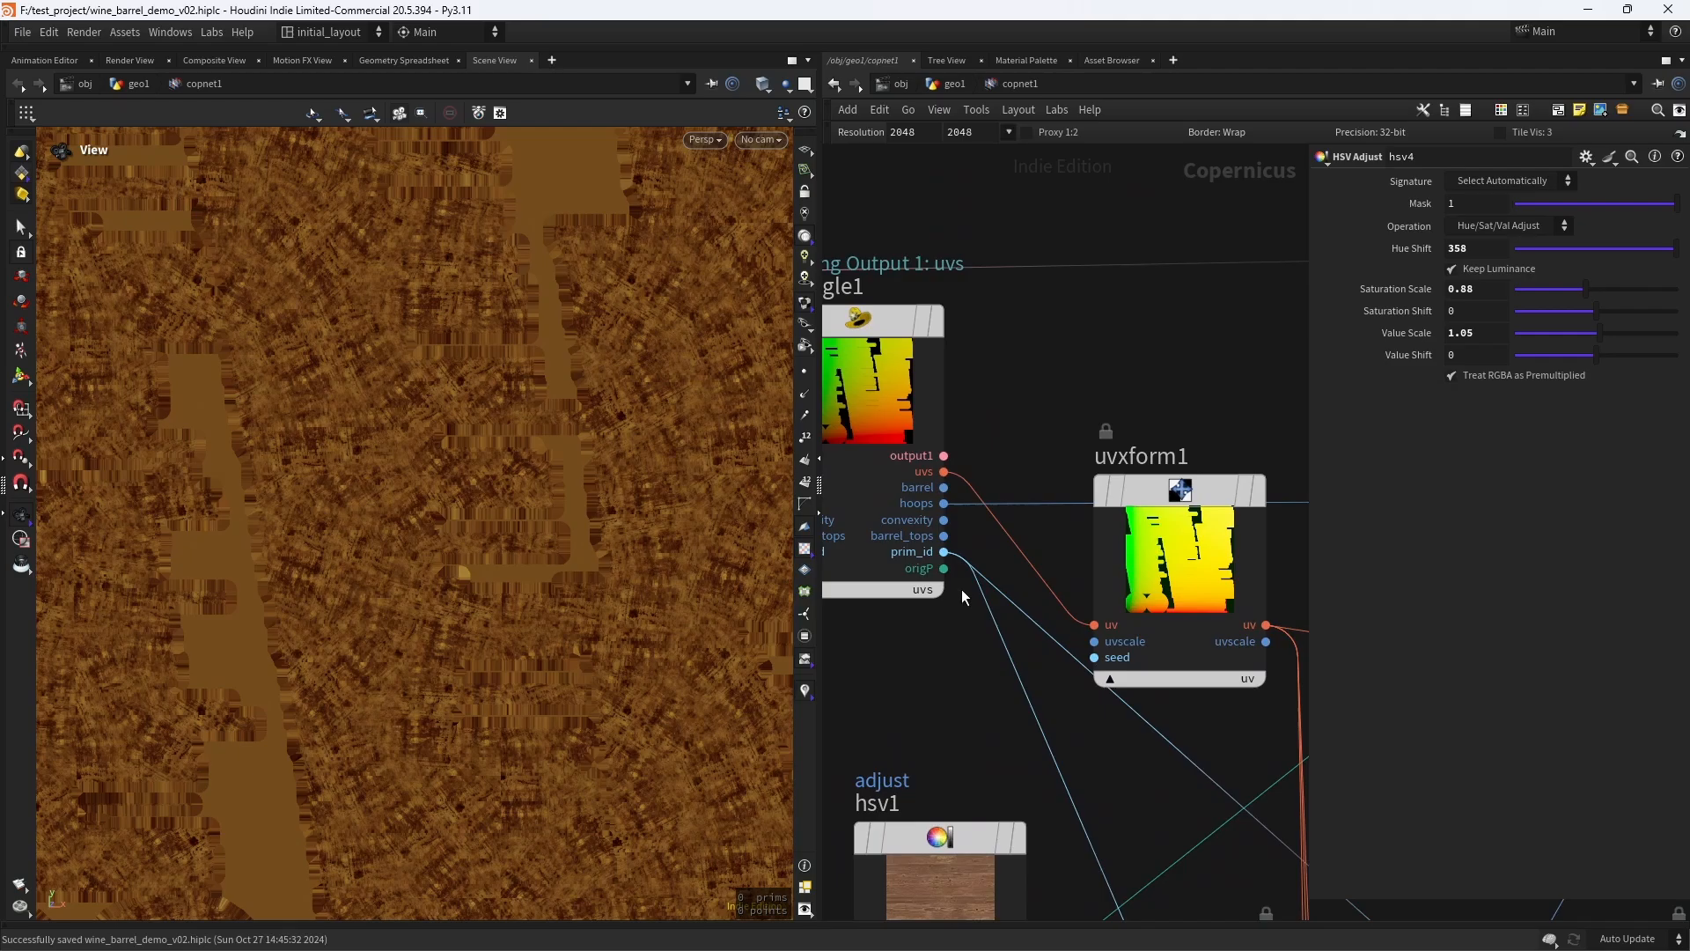
pyautogui.click(944, 520)
pyautogui.scroll(-6, 979, 722)
pyautogui.moveTo(1241, 838); pyautogui.dragTo(964, 564, button='middle')
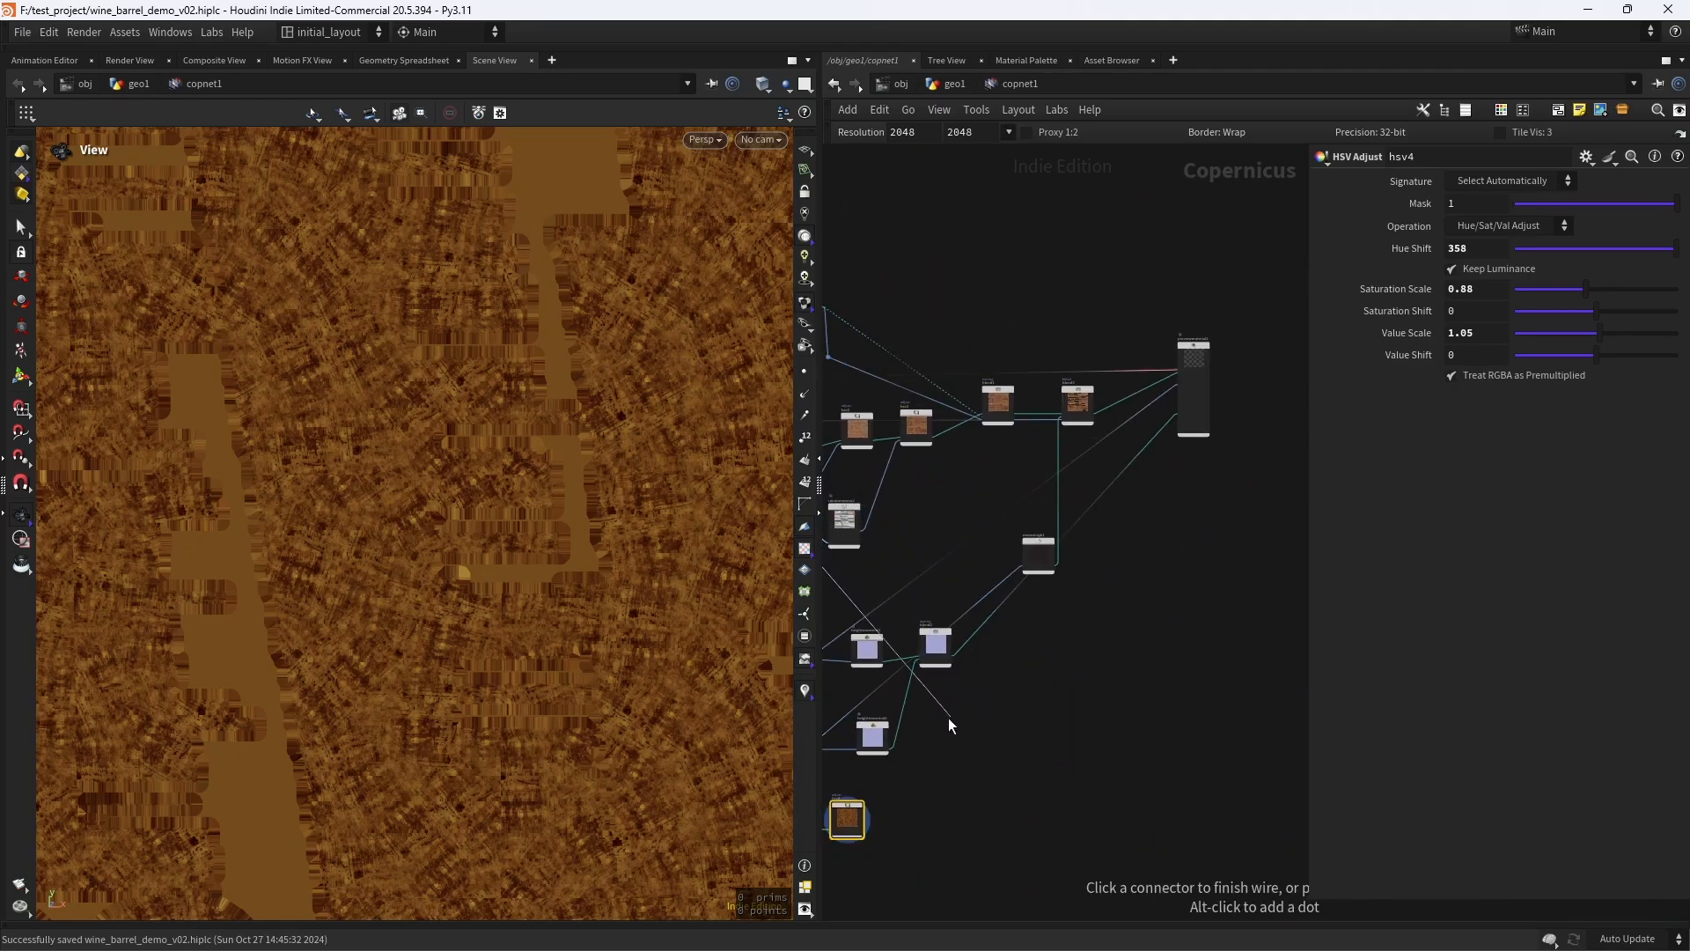
pyautogui.moveTo(933, 743); pyautogui.dragTo(1009, 621, button='middle')
pyautogui.scroll(8, 1038, 693)
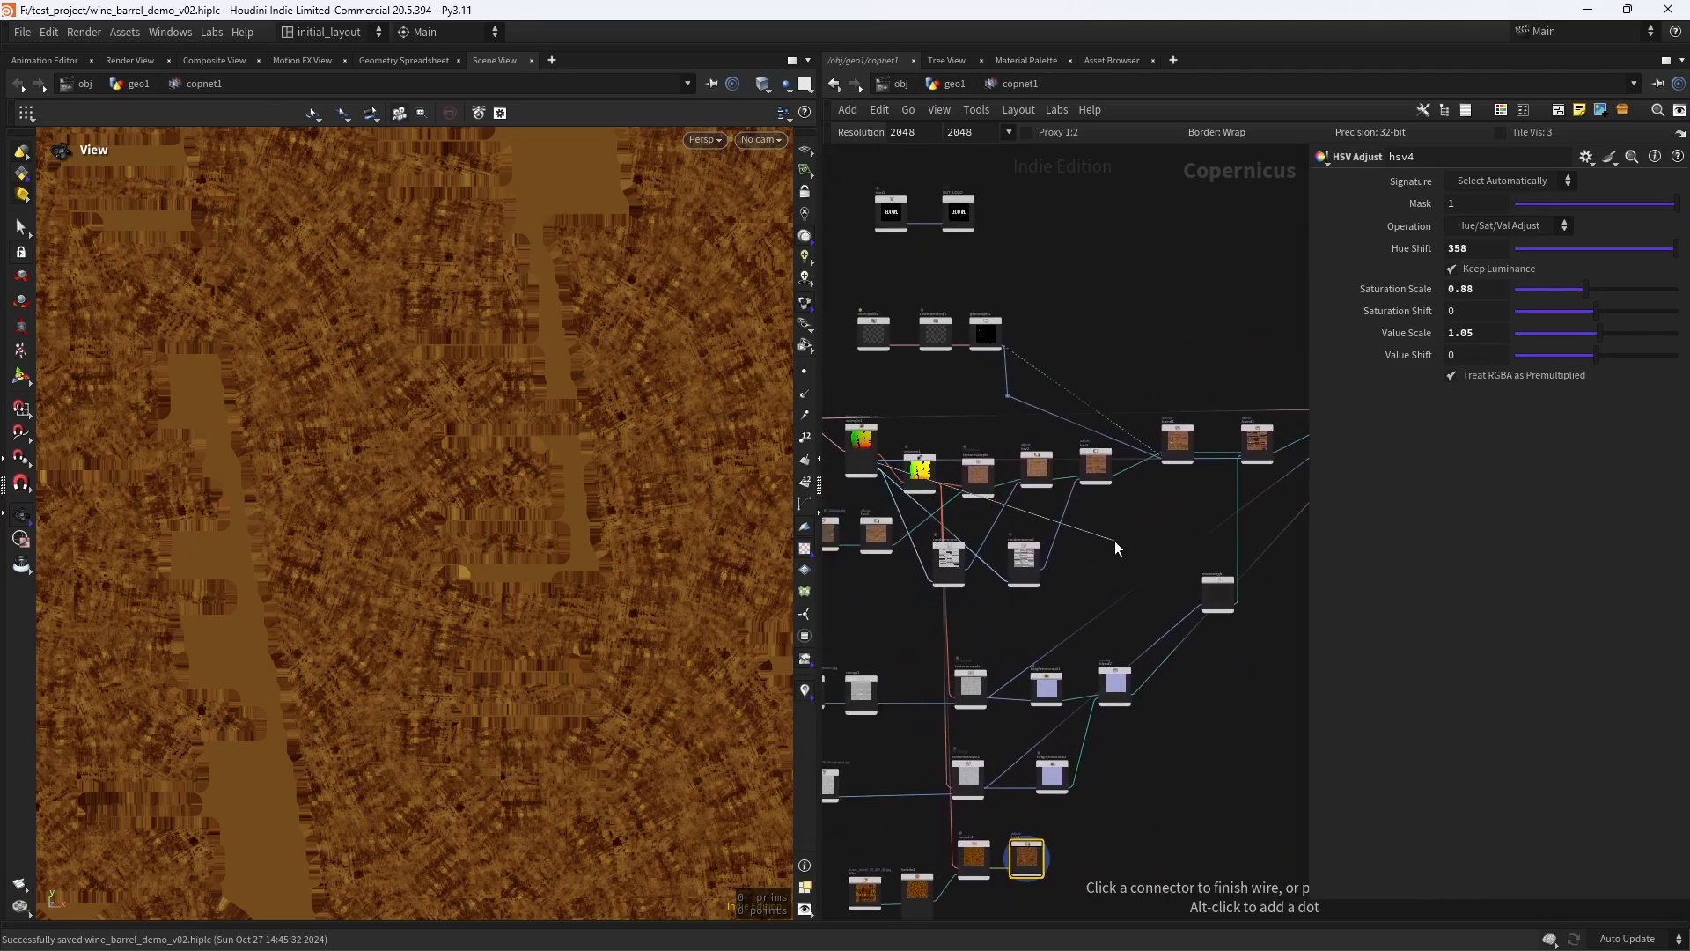
pyautogui.press('Tab')
pyautogui.write('remap')
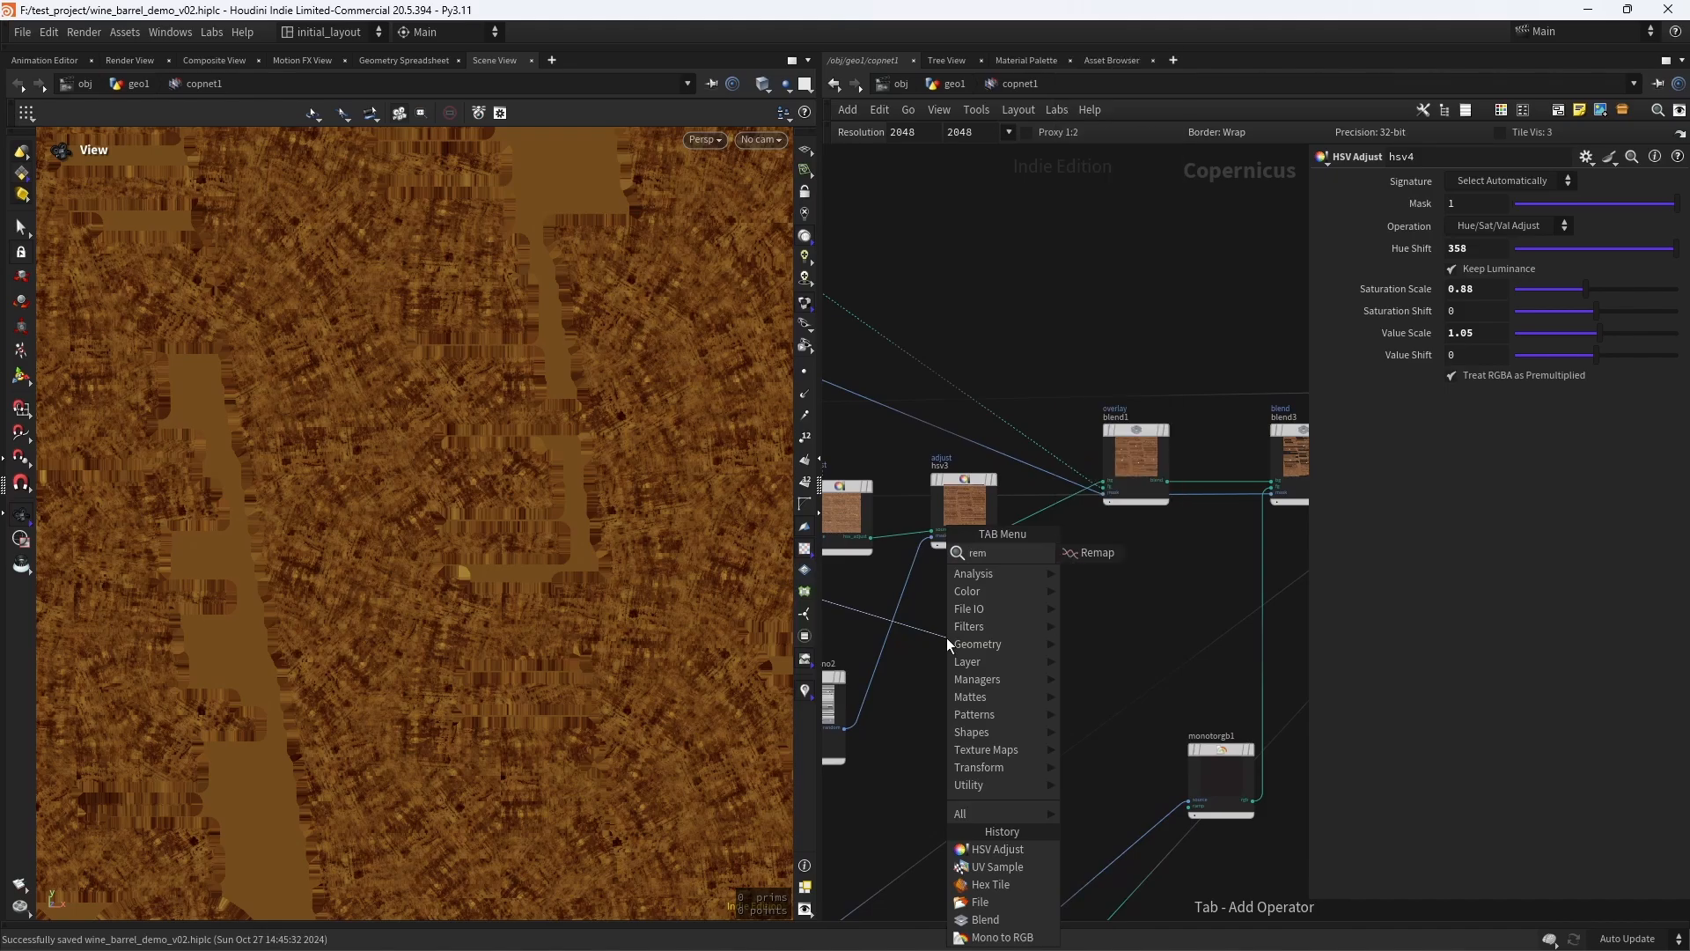
pyautogui.press('Return')
pyautogui.click(982, 605)
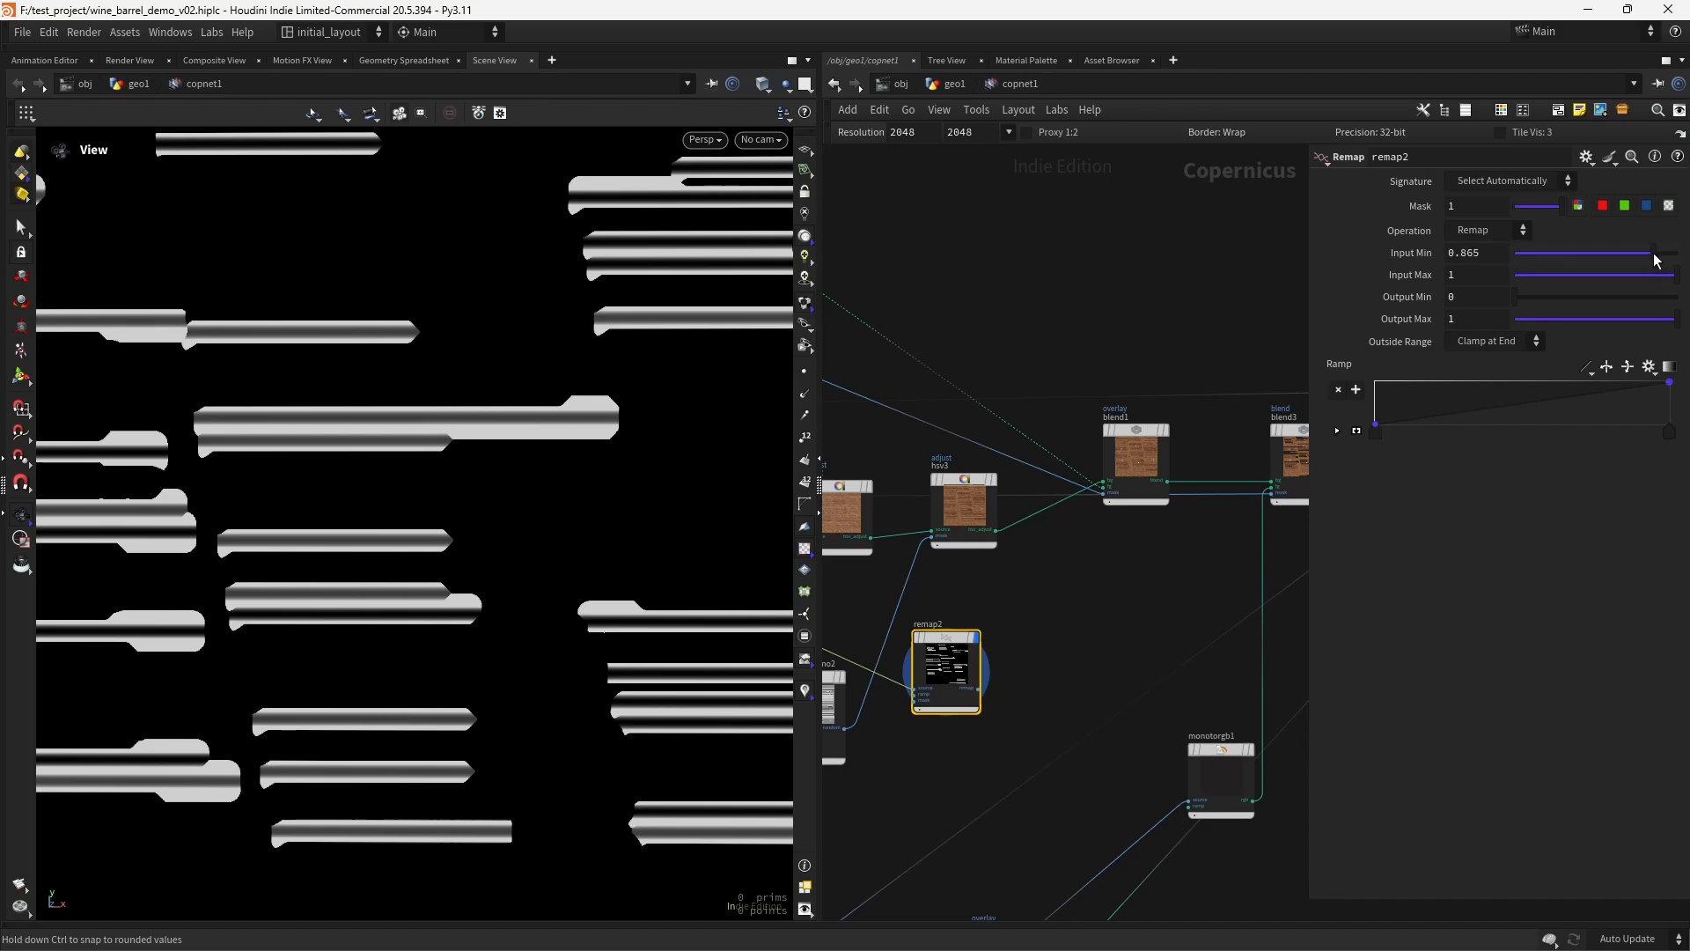
# - Set remap2's Input Min to 0.886 to tighten the convexity mask
pyautogui.moveTo(1655, 255); pyautogui.dragTo(1513, 255)
pyautogui.moveTo(1634, 258); pyautogui.dragTo(1659, 259)
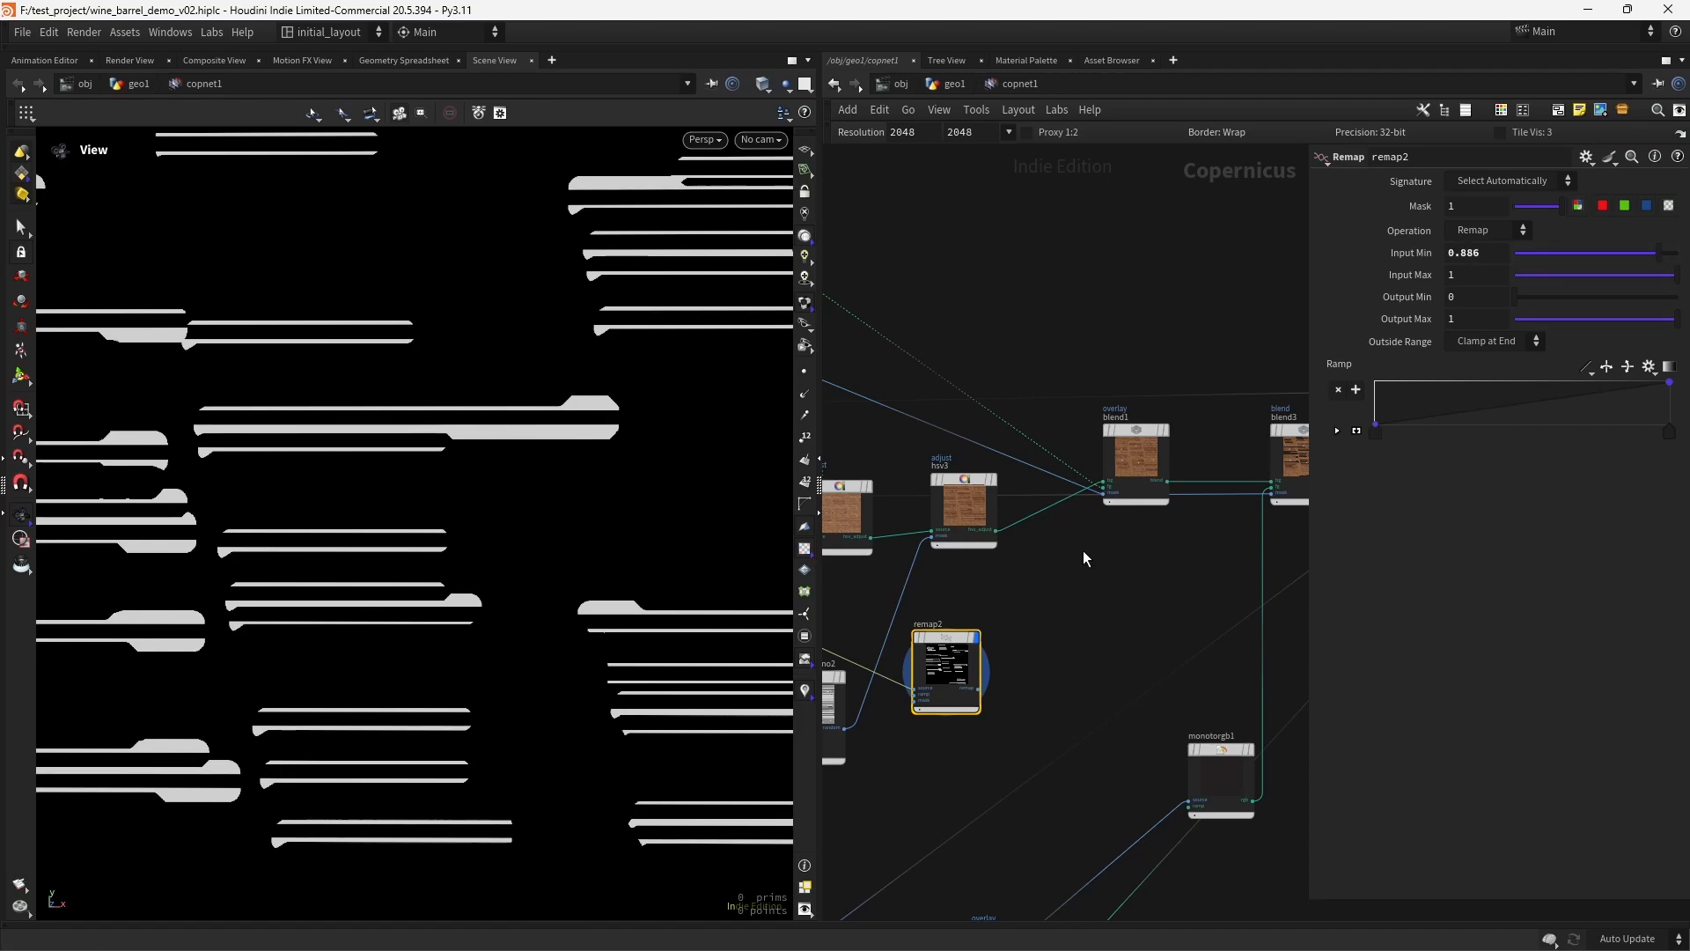
pyautogui.moveTo(1039, 609); pyautogui.dragTo(1119, 460, button='middle')
pyautogui.scroll(2, 1043, 520)
pyautogui.scroll(2, 1053, 519)
pyautogui.scroll(-1, 1095, 502)
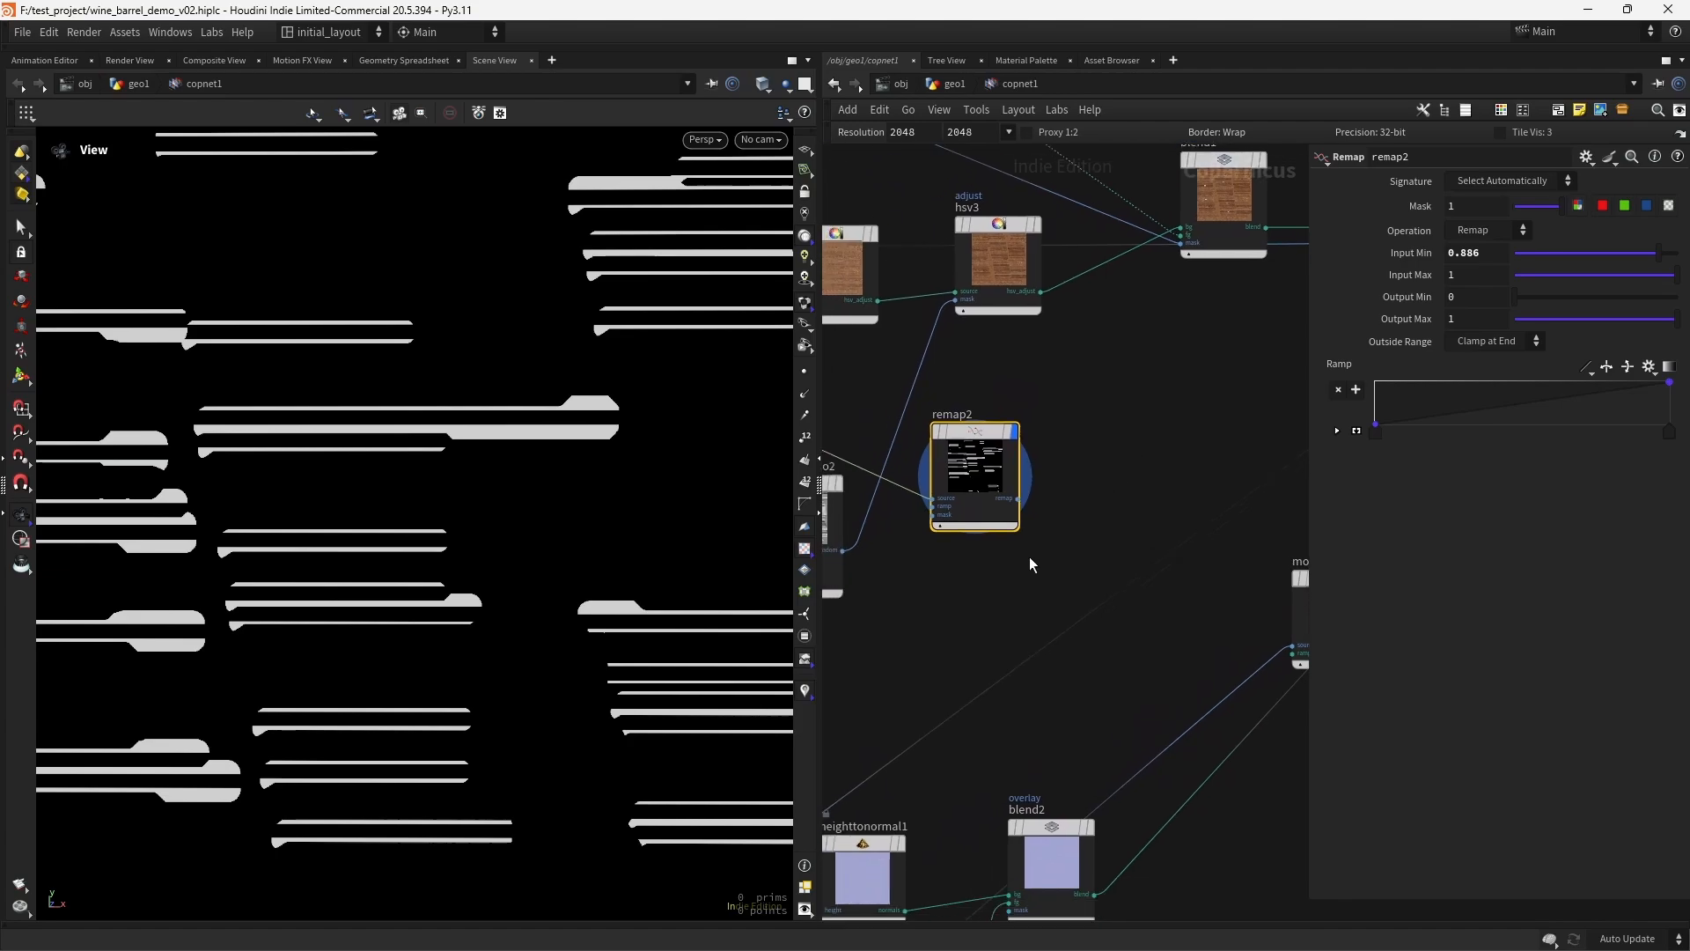
# - Add a Fractal Noise 3D node below remap2
pyautogui.scroll(1, 1029, 557)
pyautogui.moveTo(1028, 554); pyautogui.dragTo(1062, 526, button='middle')
pyautogui.moveTo(998, 392); pyautogui.dragTo(1012, 328)
pyautogui.press('Tab')
pyautogui.write('f')
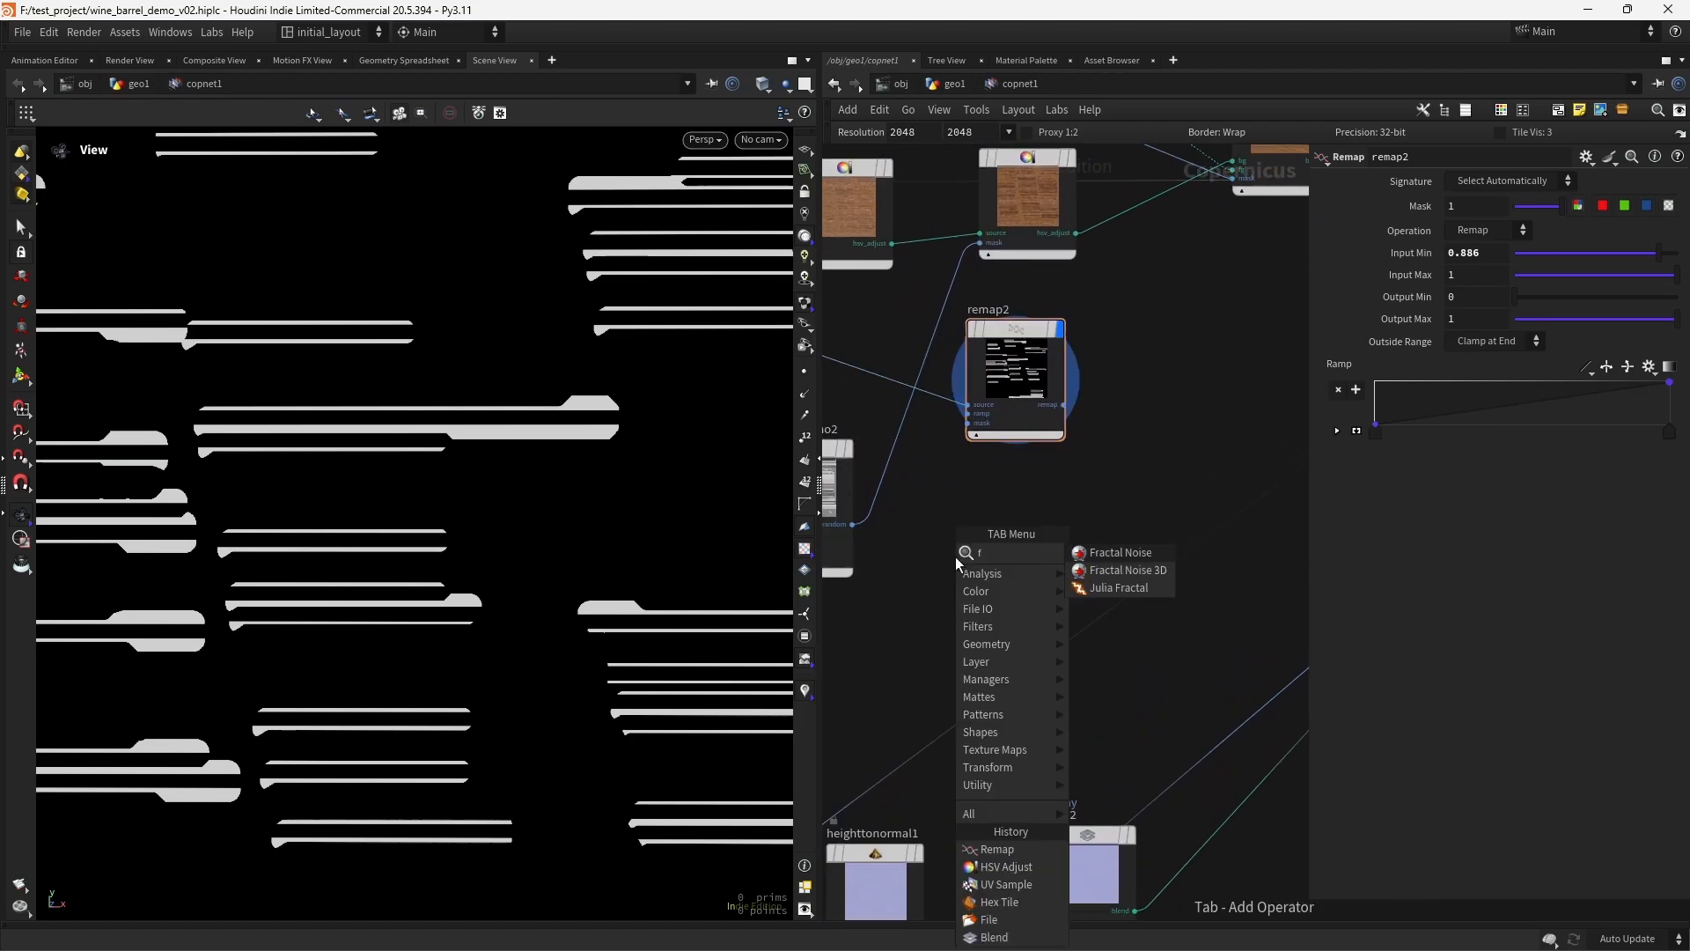
pyautogui.press('Down')
pyautogui.press('Return')
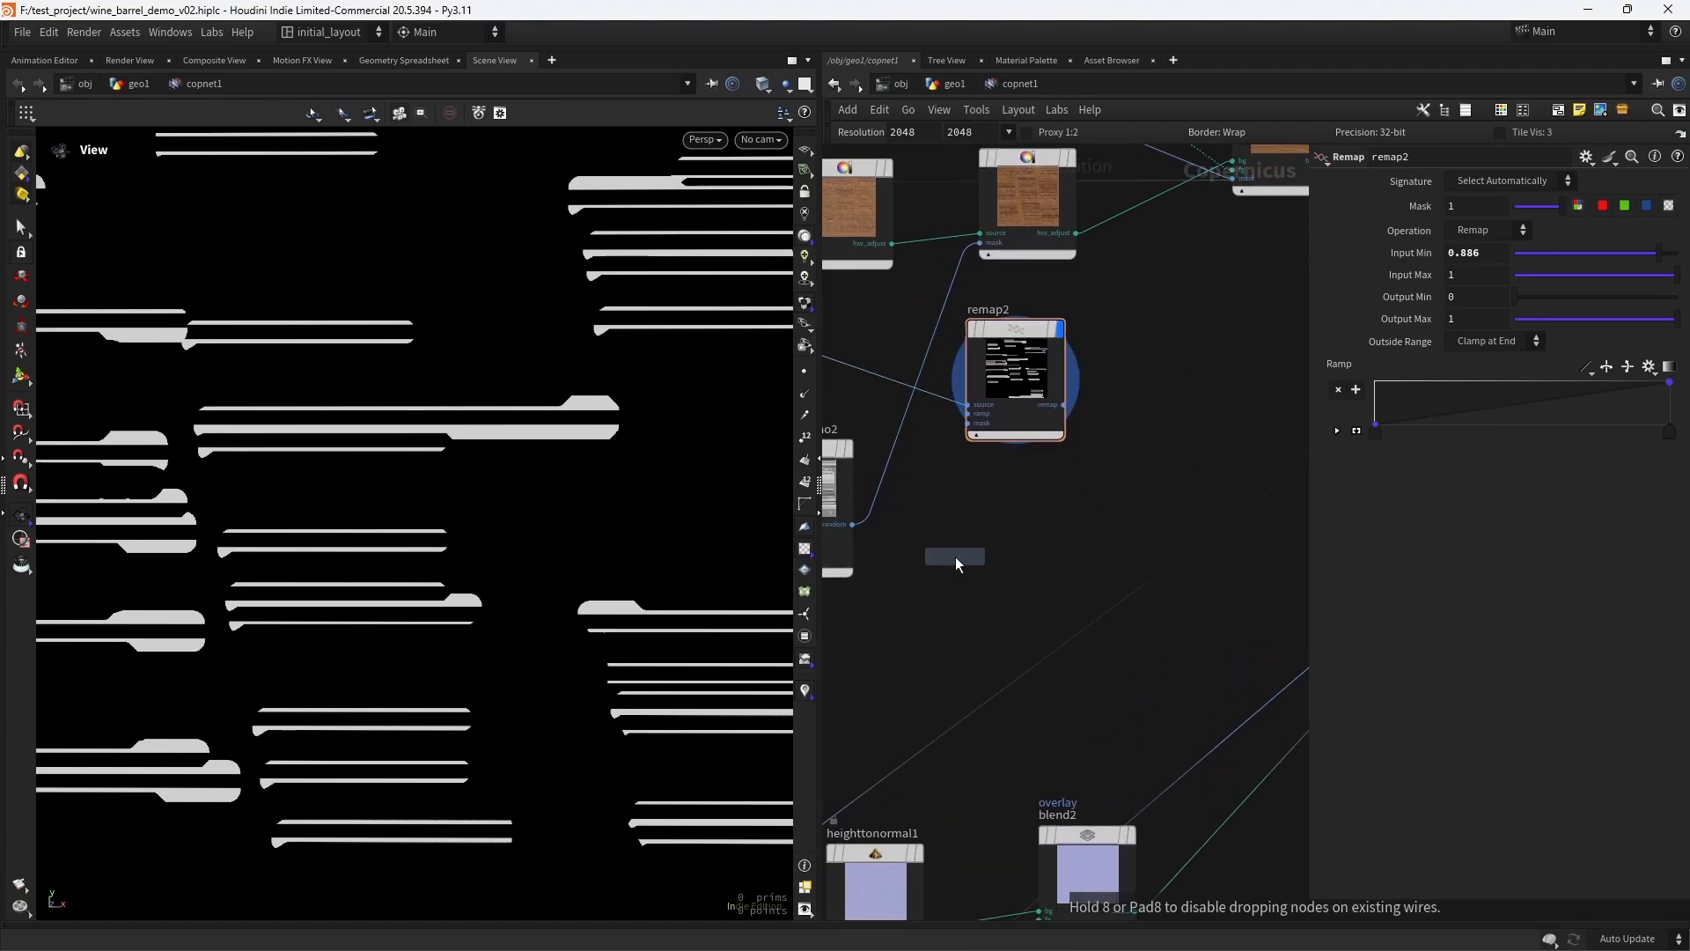
pyautogui.click(956, 558)
# - Connect the wrangle's origP output to the pos input of fractalnoise3d1
pyautogui.moveTo(896, 662); pyautogui.dragTo(1101, 627, button='middle')
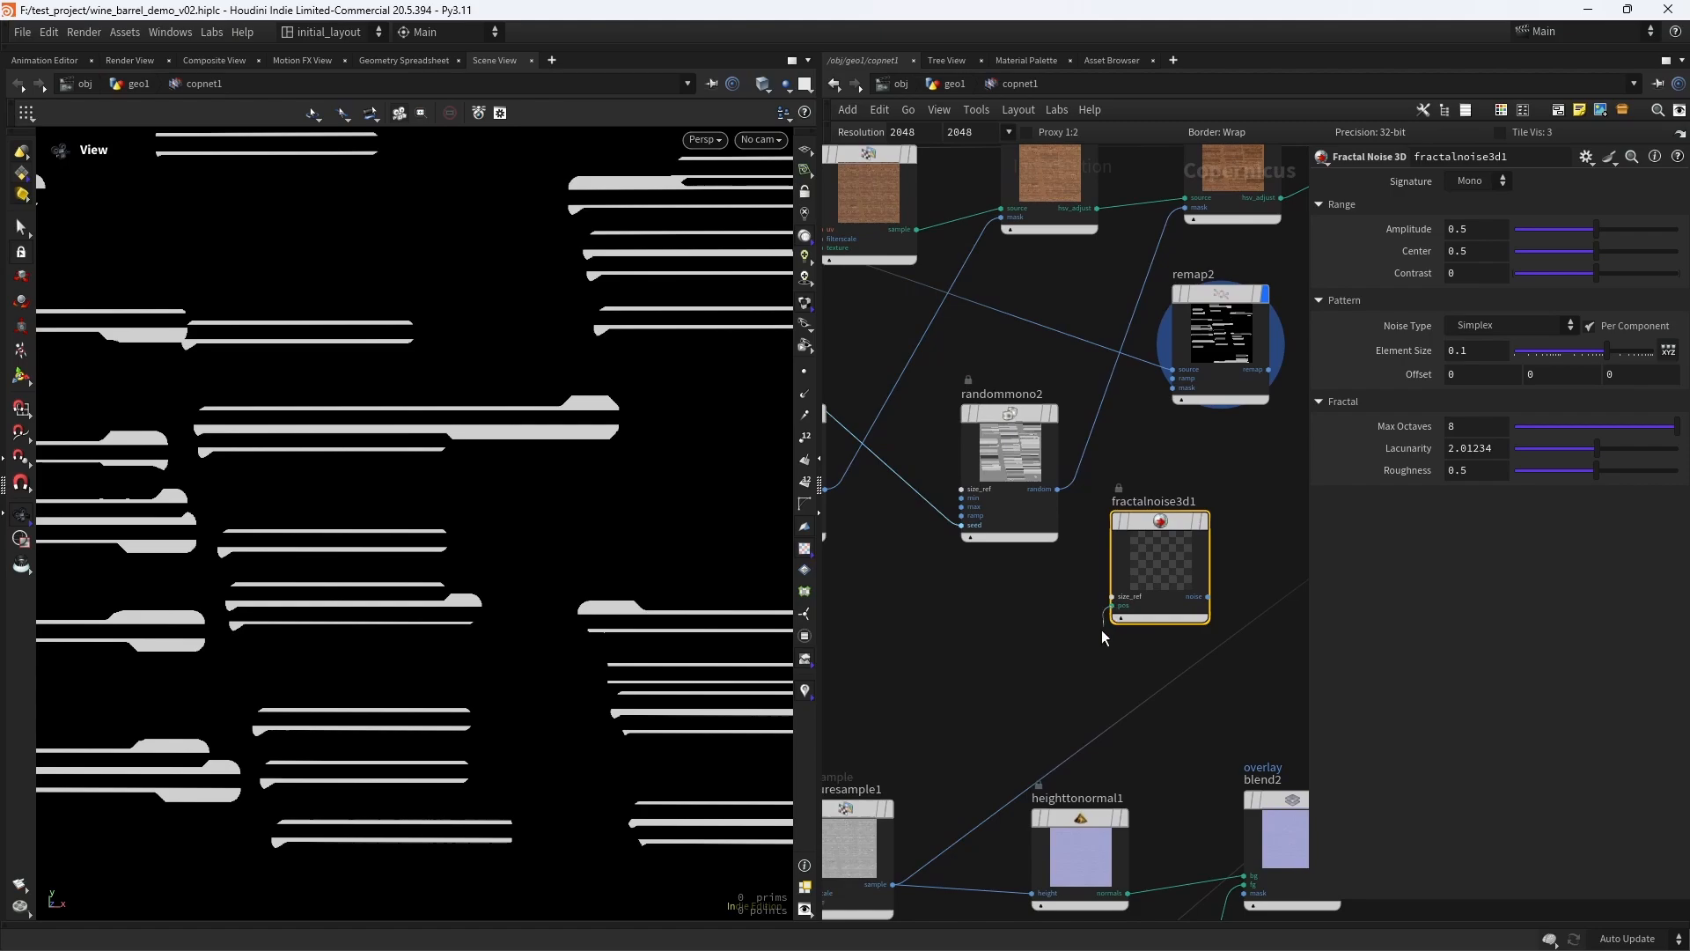
pyautogui.moveTo(897, 595); pyautogui.dragTo(1245, 769, button='middle')
pyautogui.scroll(4, 906, 458)
pyautogui.moveTo(926, 418); pyautogui.dragTo(973, 510, button='middle')
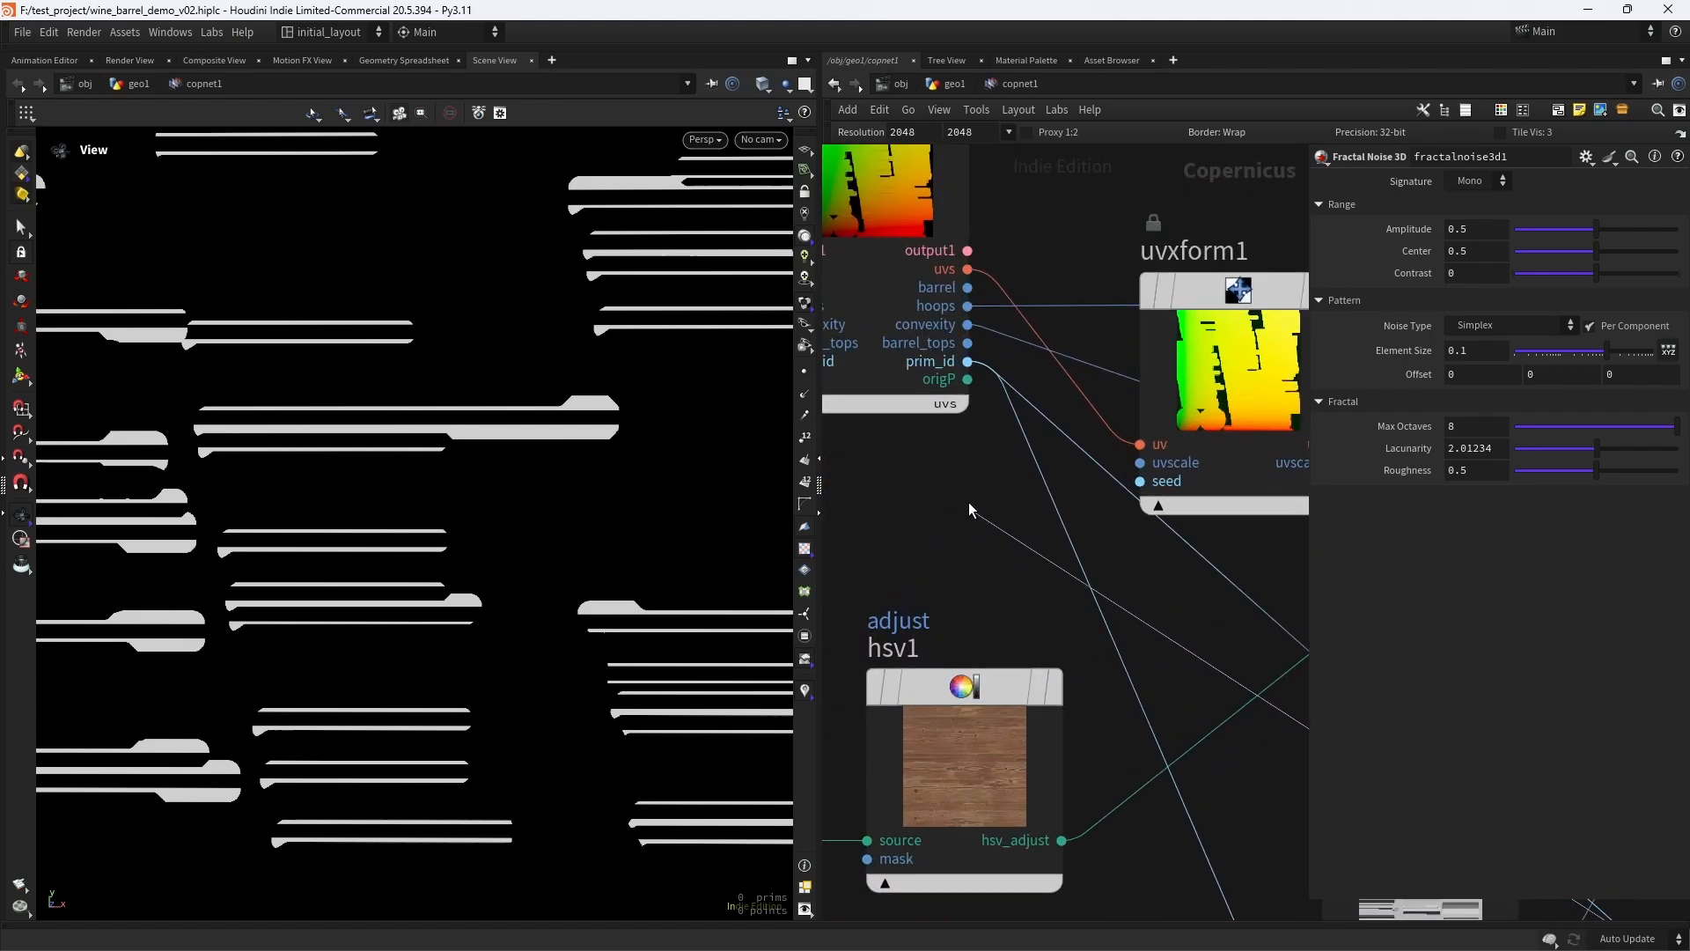
pyautogui.click(970, 381)
pyautogui.scroll(-5, 995, 578)
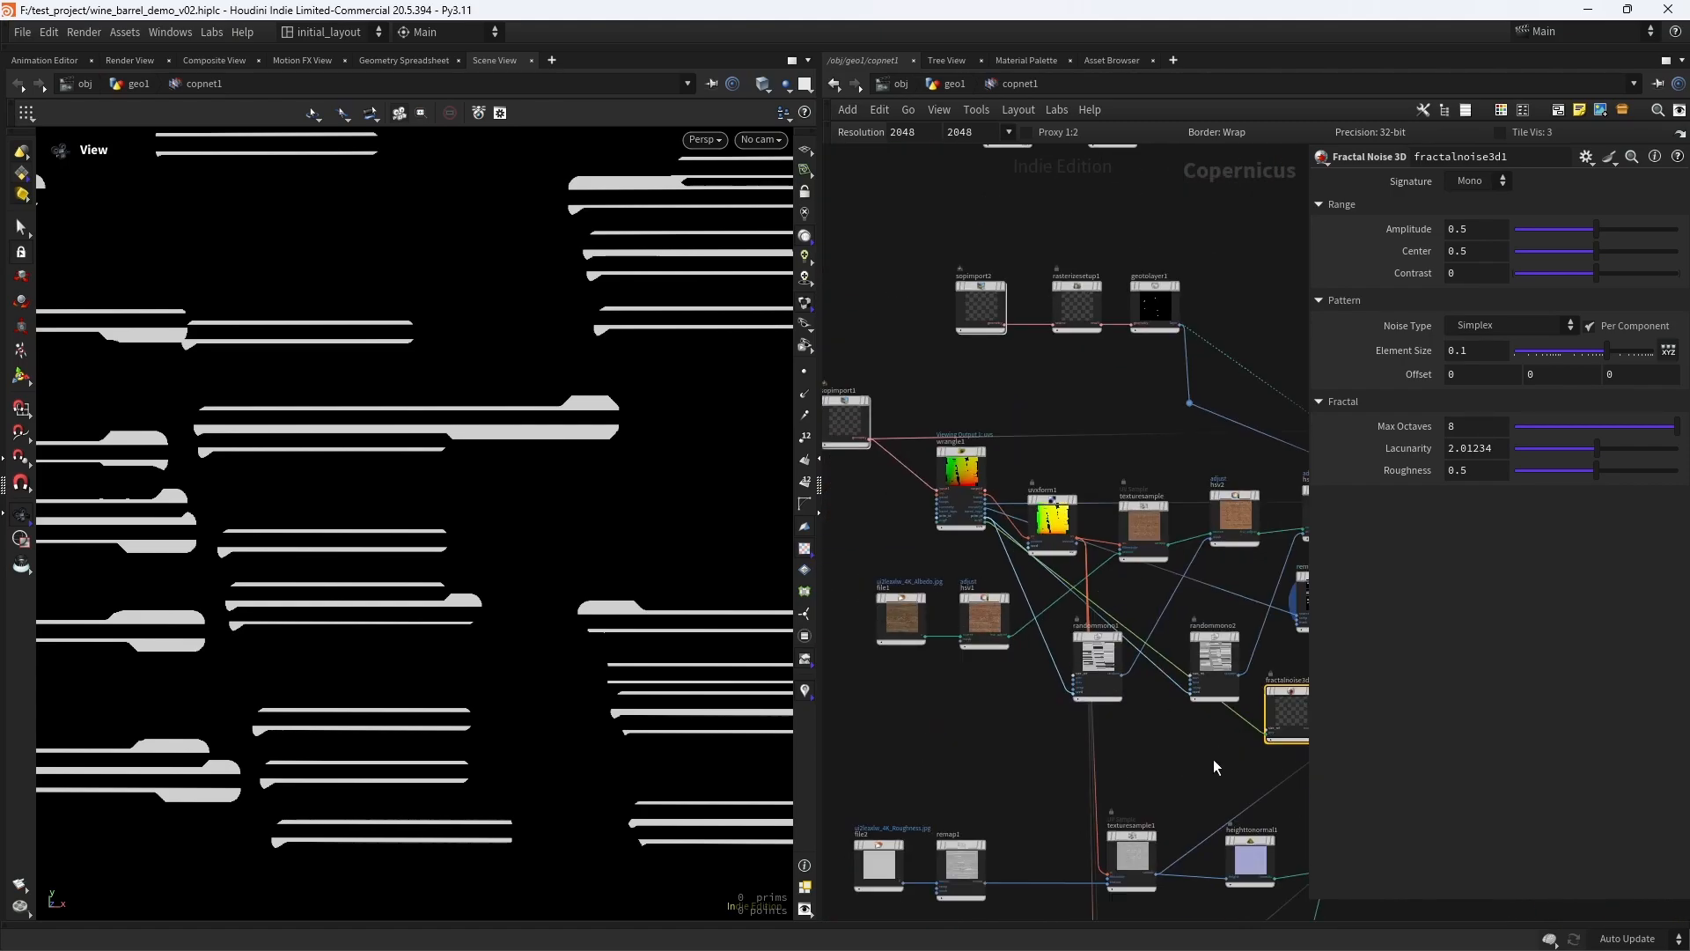
# - Display the fractalnoise3d1 noise pattern in the viewport
pyautogui.moveTo(1220, 767); pyautogui.dragTo(924, 639, button='middle')
pyautogui.scroll(2, 1053, 519)
pyautogui.click(981, 596)
pyautogui.scroll(-3, 1059, 533)
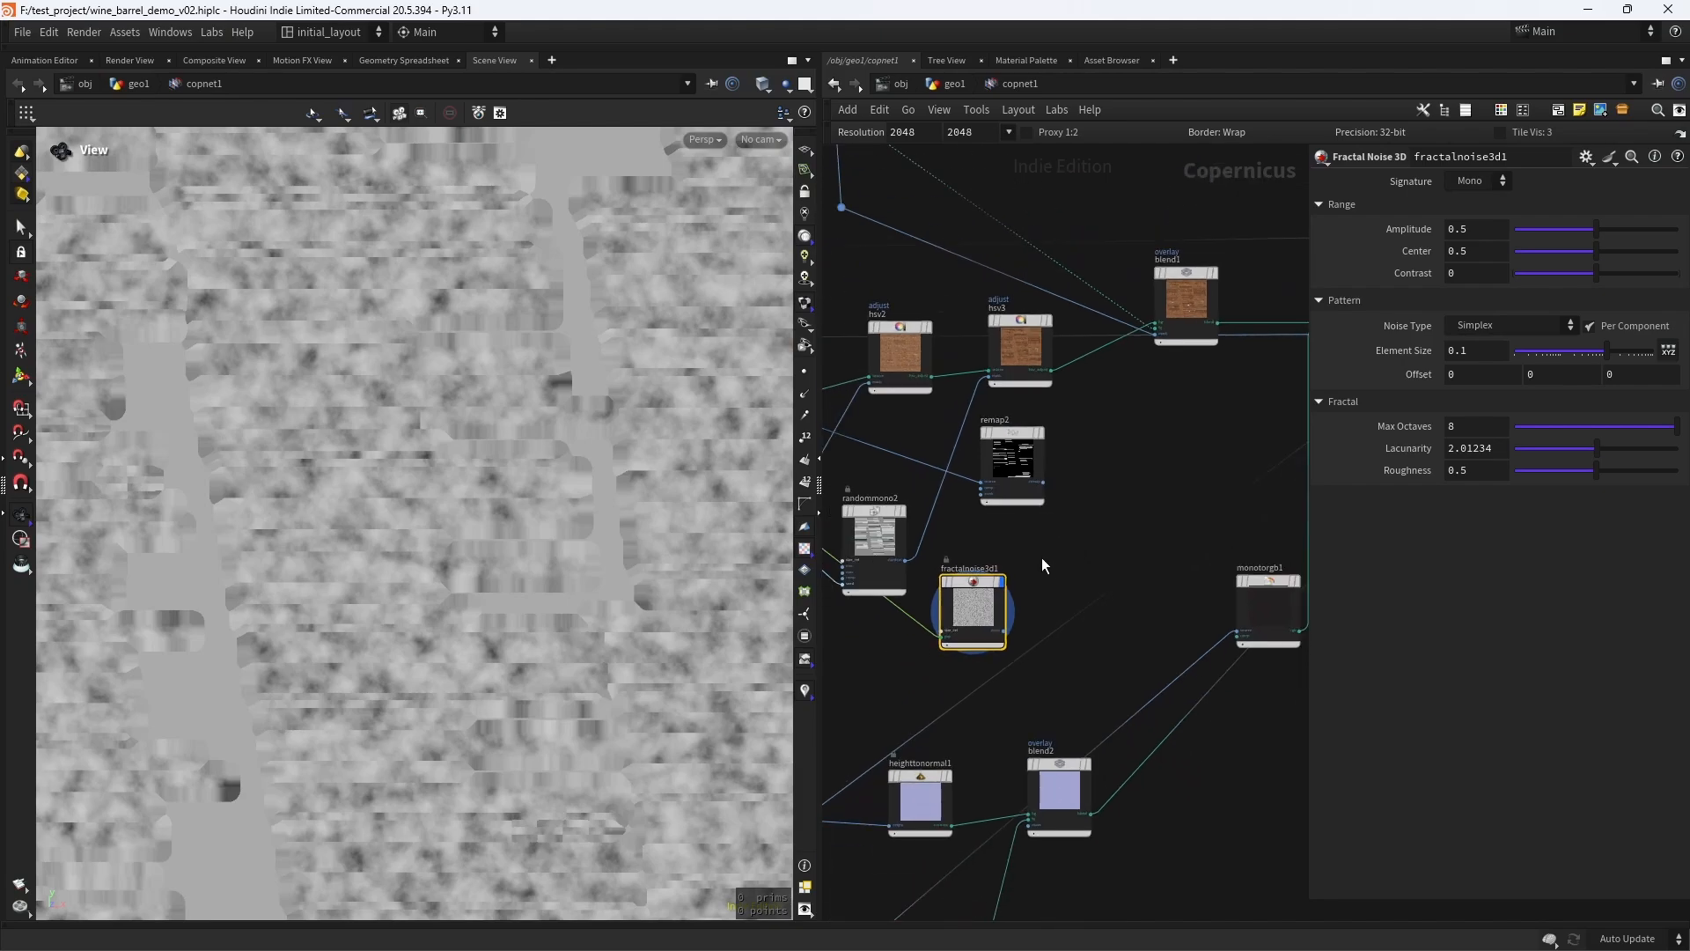
pyautogui.moveTo(1042, 557); pyautogui.dragTo(1019, 531, button='middle')
pyautogui.scroll(4, 1014, 532)
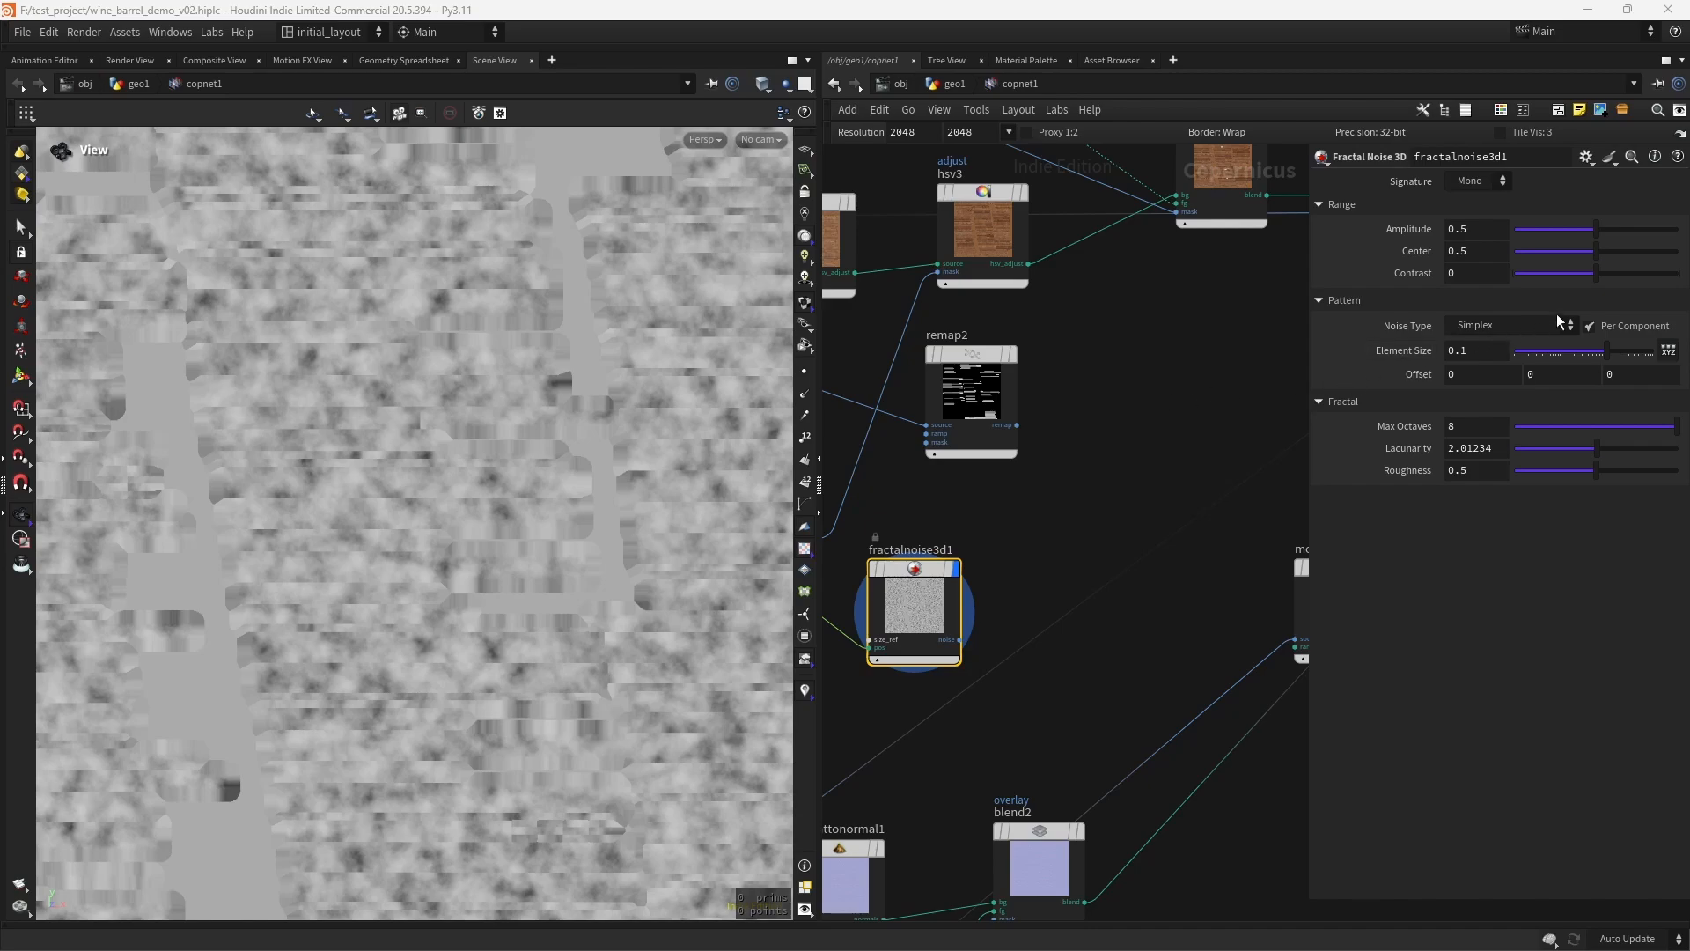
# - Set fractalnoise3d1's Element Size to 0.115796 and compare its pattern with the remap2 mask in the viewport
pyautogui.moveTo(1604, 352); pyautogui.dragTo(1609, 351)
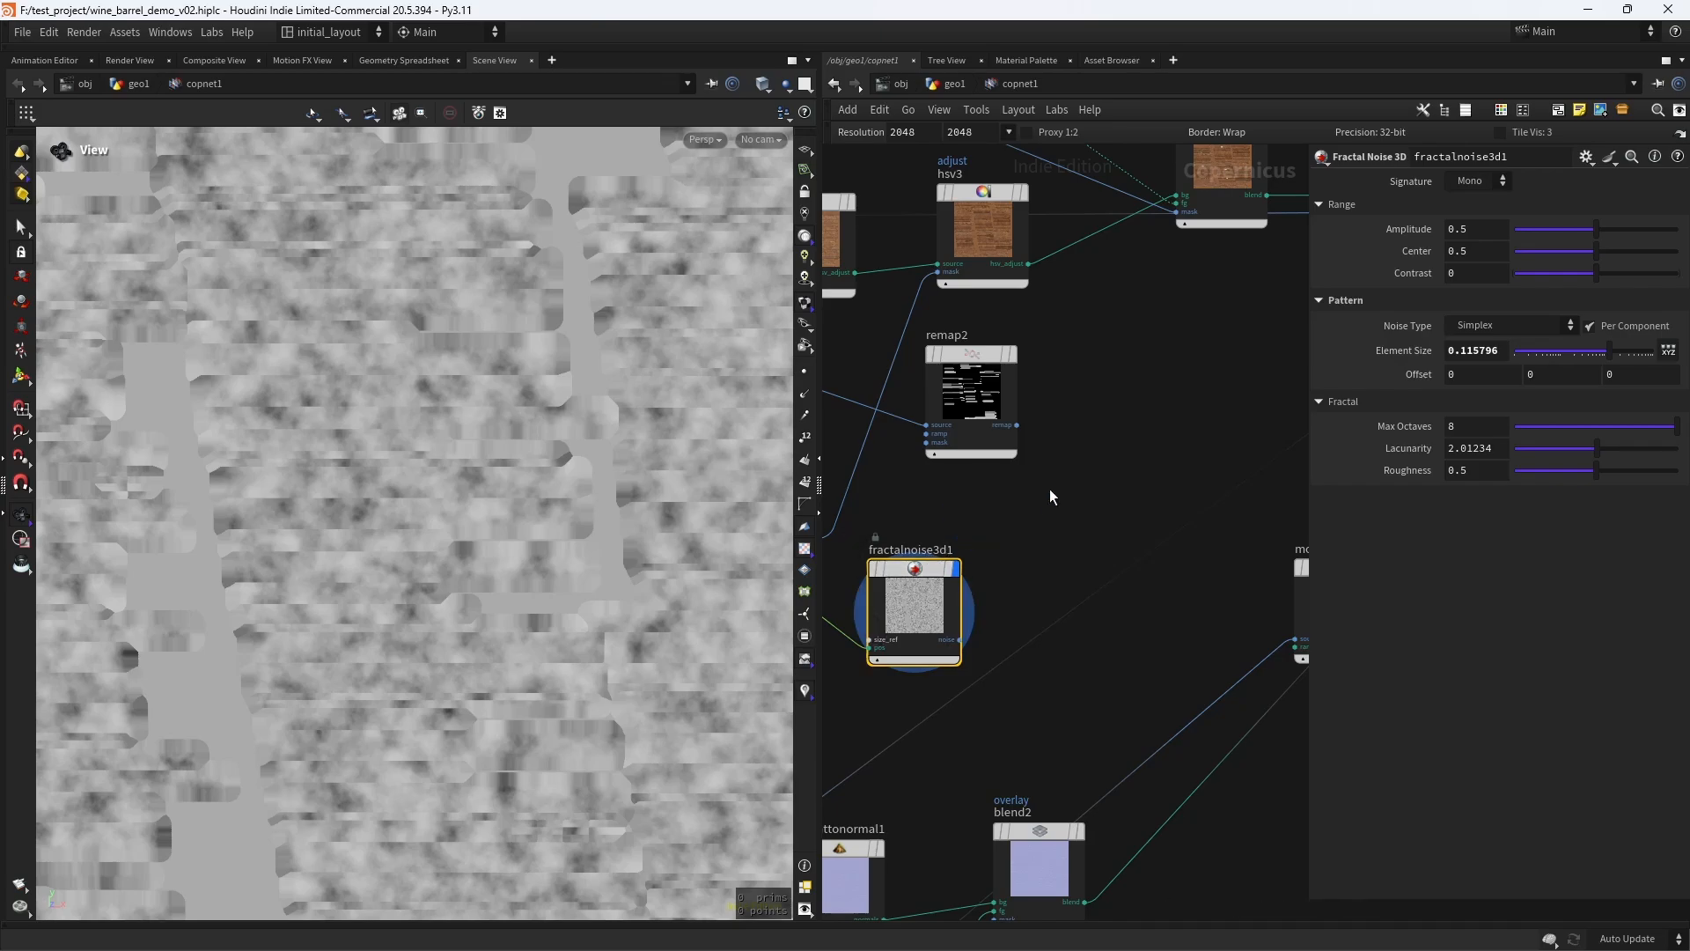
pyautogui.moveTo(1027, 358); pyautogui.dragTo(1035, 434, button='middle')
pyautogui.click(1019, 429)
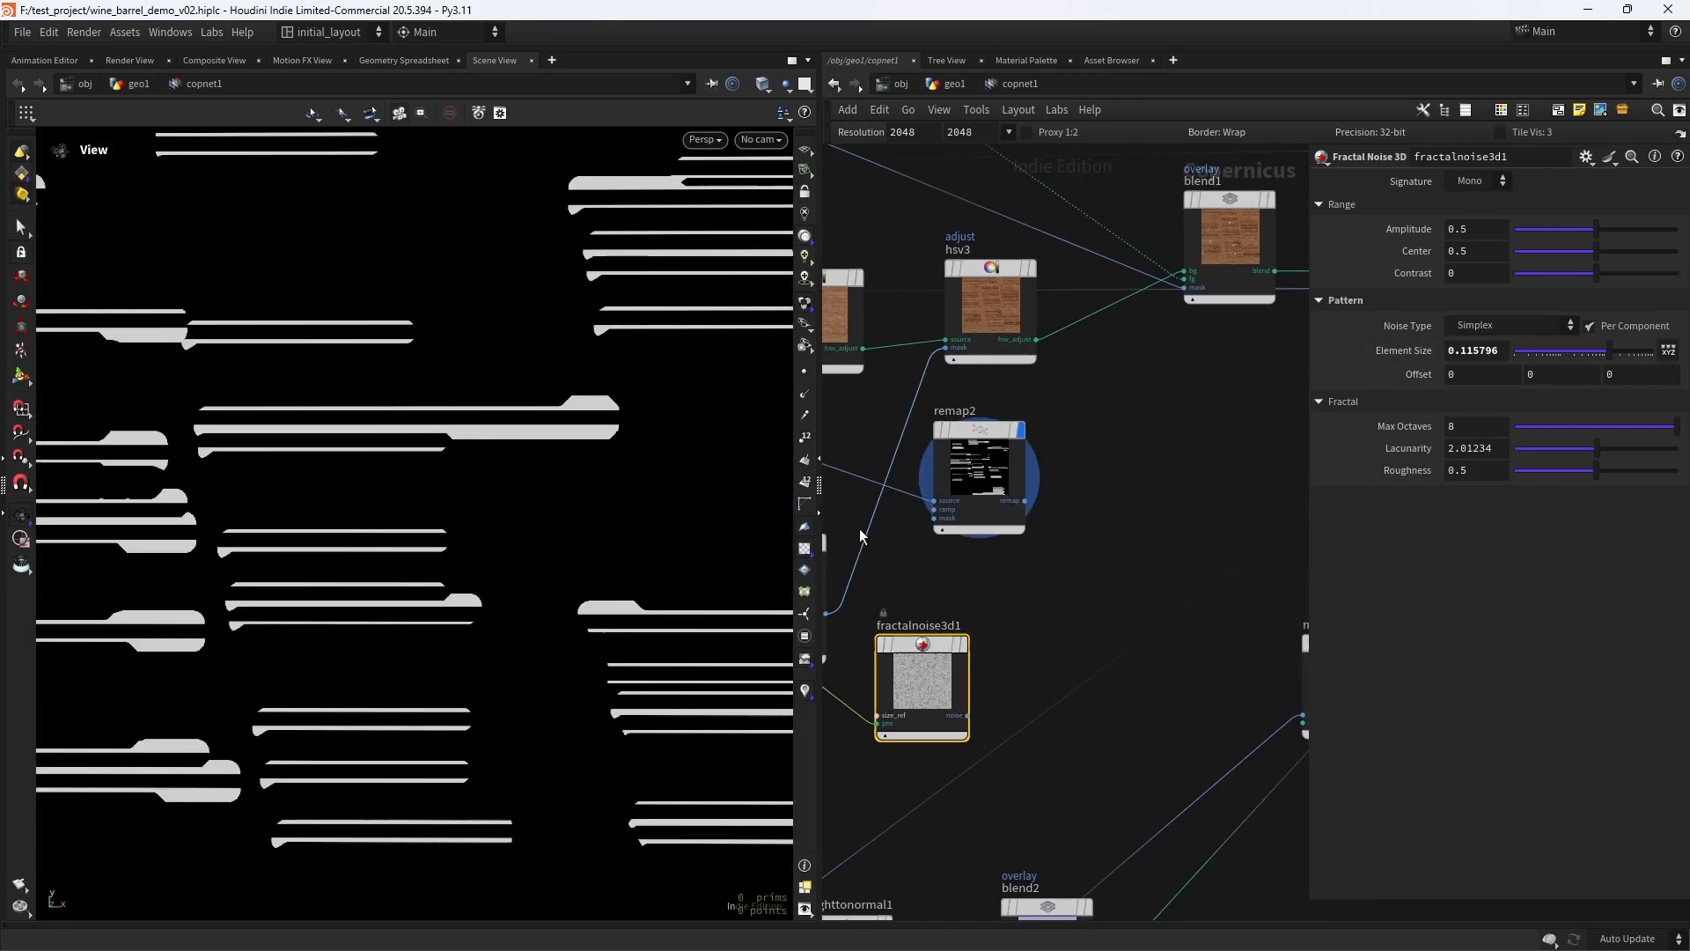
pyautogui.click(963, 643)
pyautogui.scroll(-3, 1012, 581)
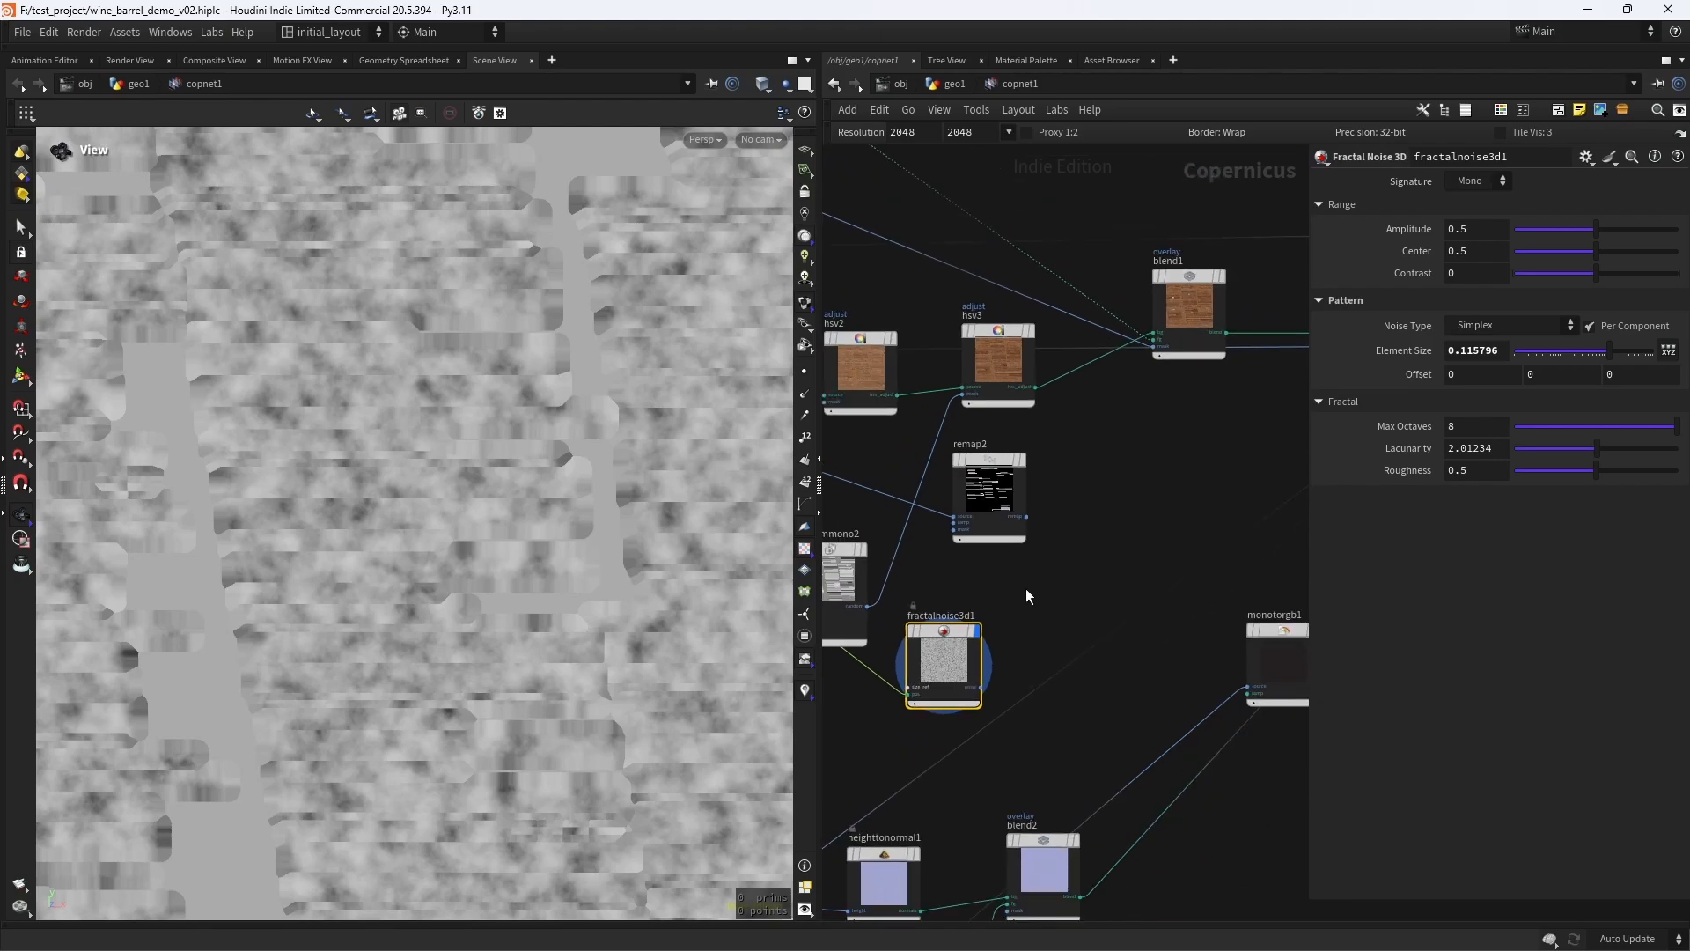
# - Add a Multiply blend node beside remap2 and fractalnoise3d1
pyautogui.scroll(3, 1027, 588)
pyautogui.moveTo(909, 631); pyautogui.dragTo(897, 637)
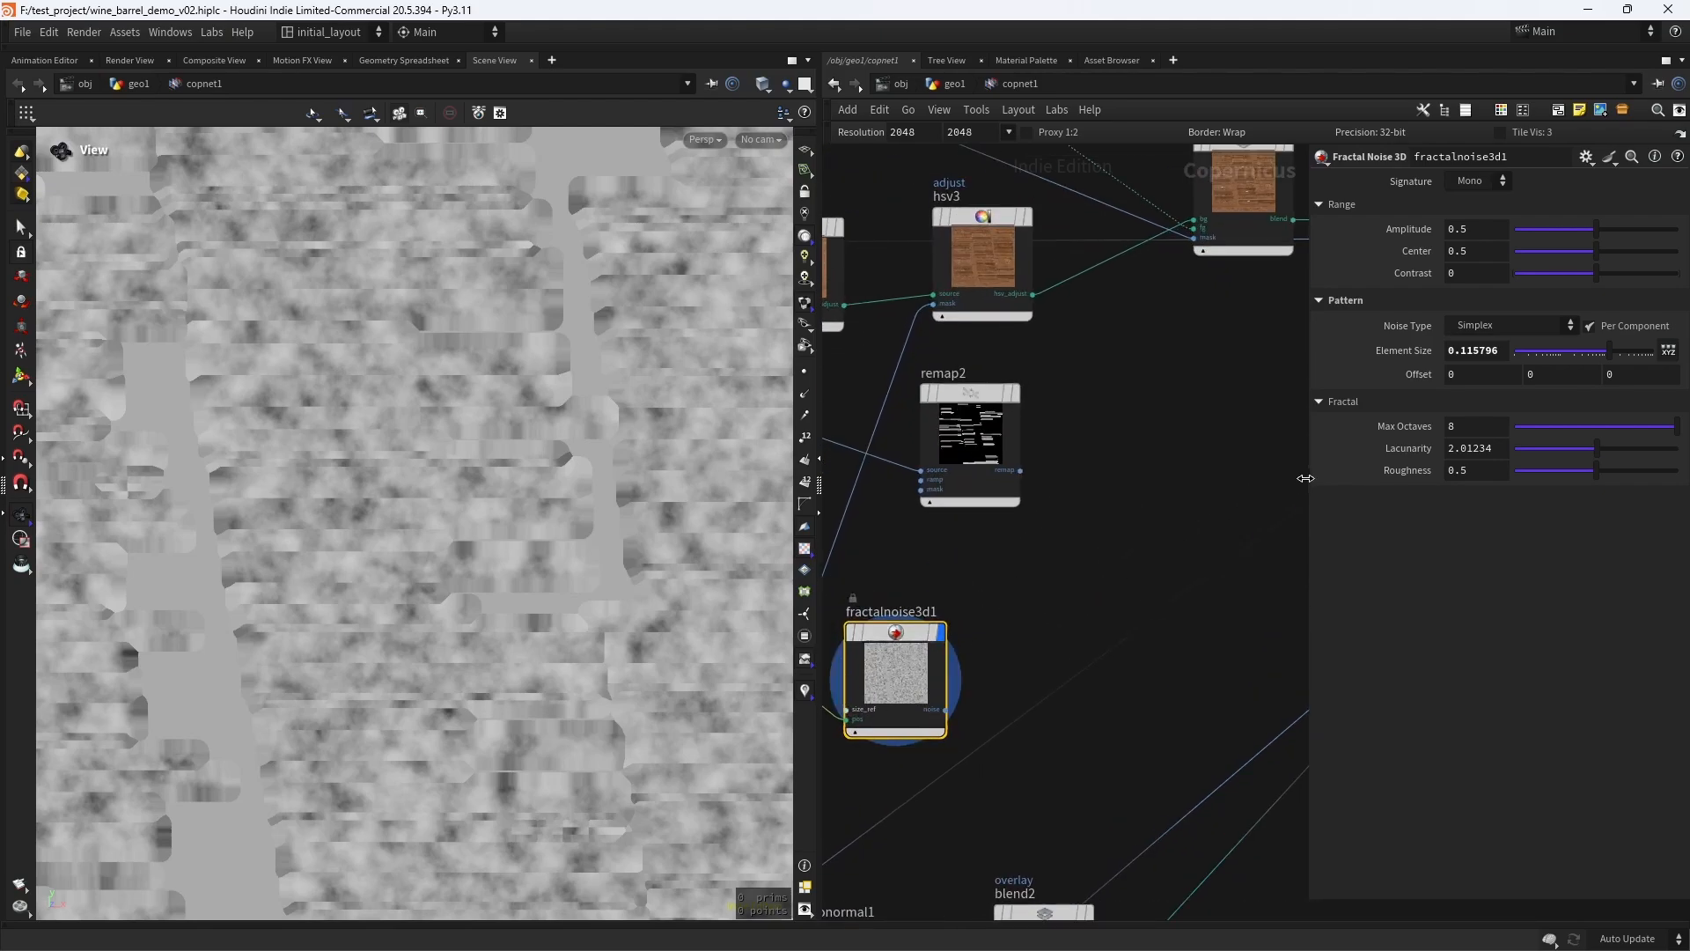
pyautogui.scroll(-3, 1012, 591)
pyautogui.scroll(3, 1027, 601)
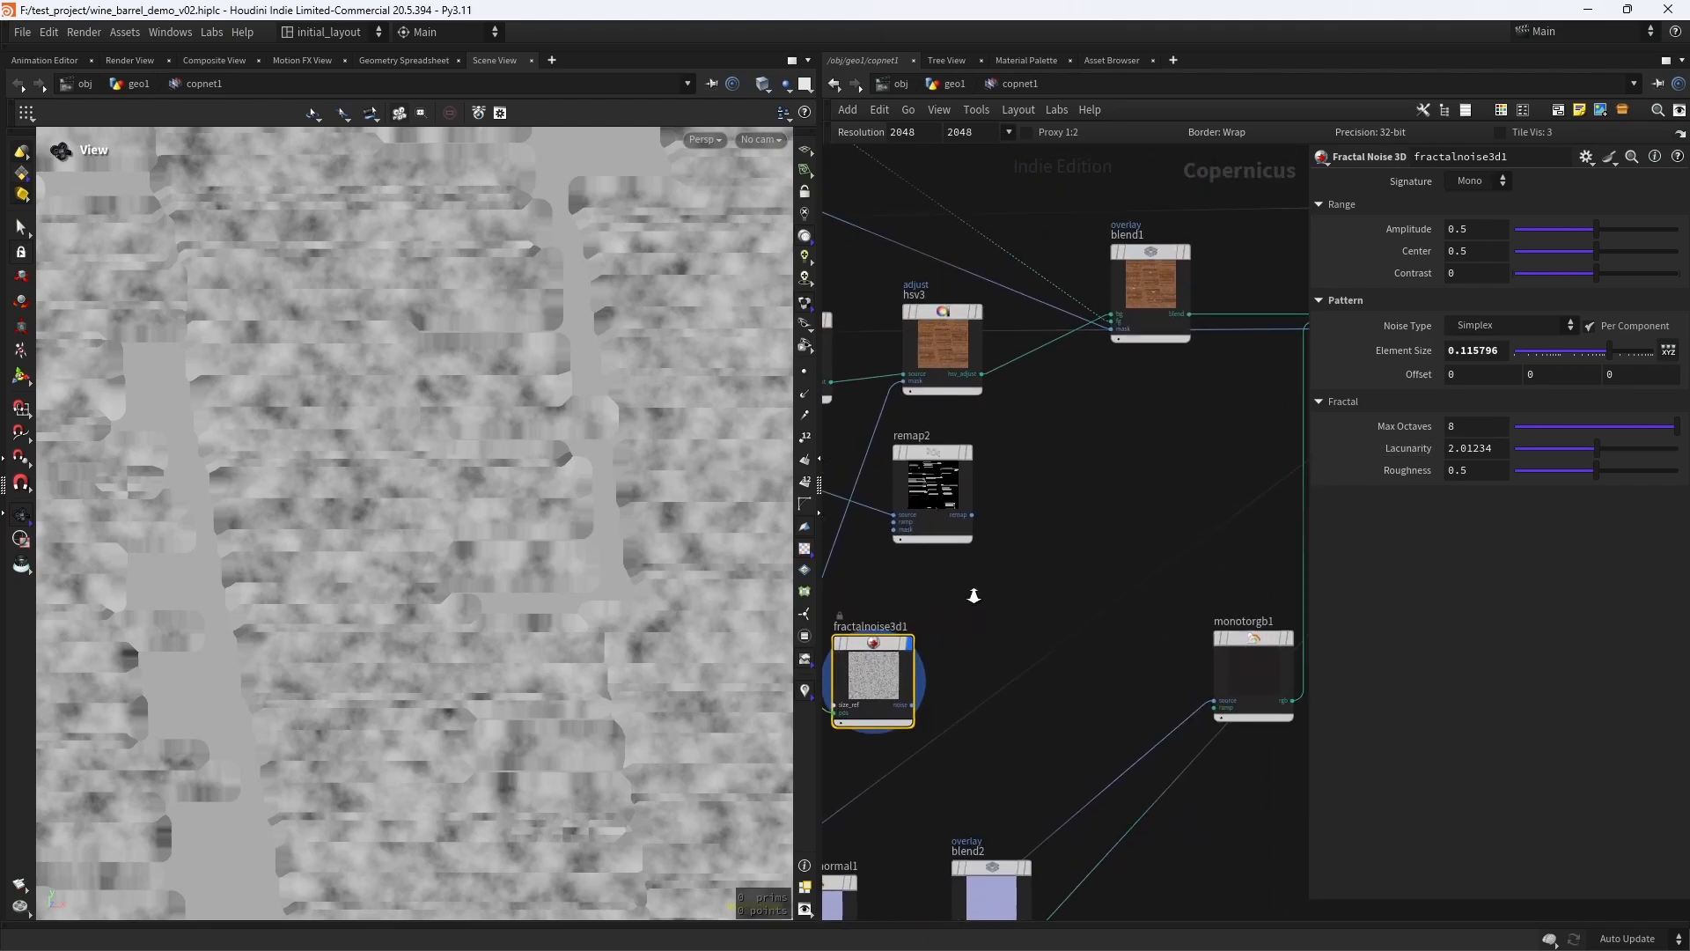
pyautogui.click(1080, 498)
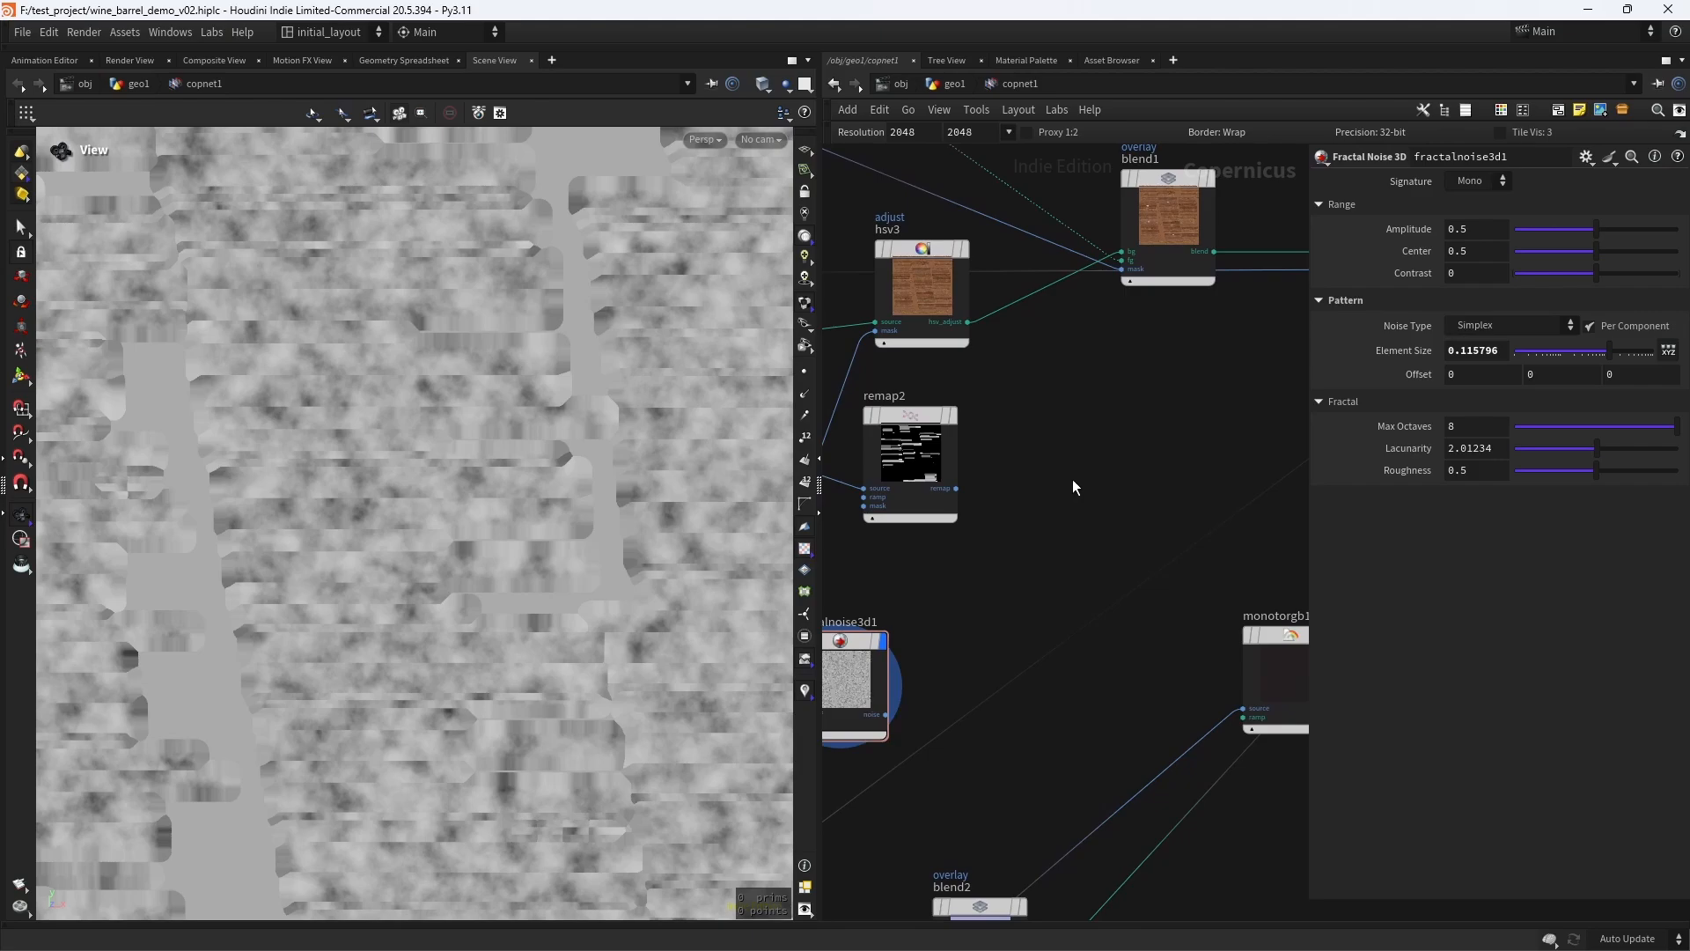
pyautogui.press('Tab')
pyautogui.write('mul')
pyautogui.press('Return')
pyautogui.click(1072, 479)
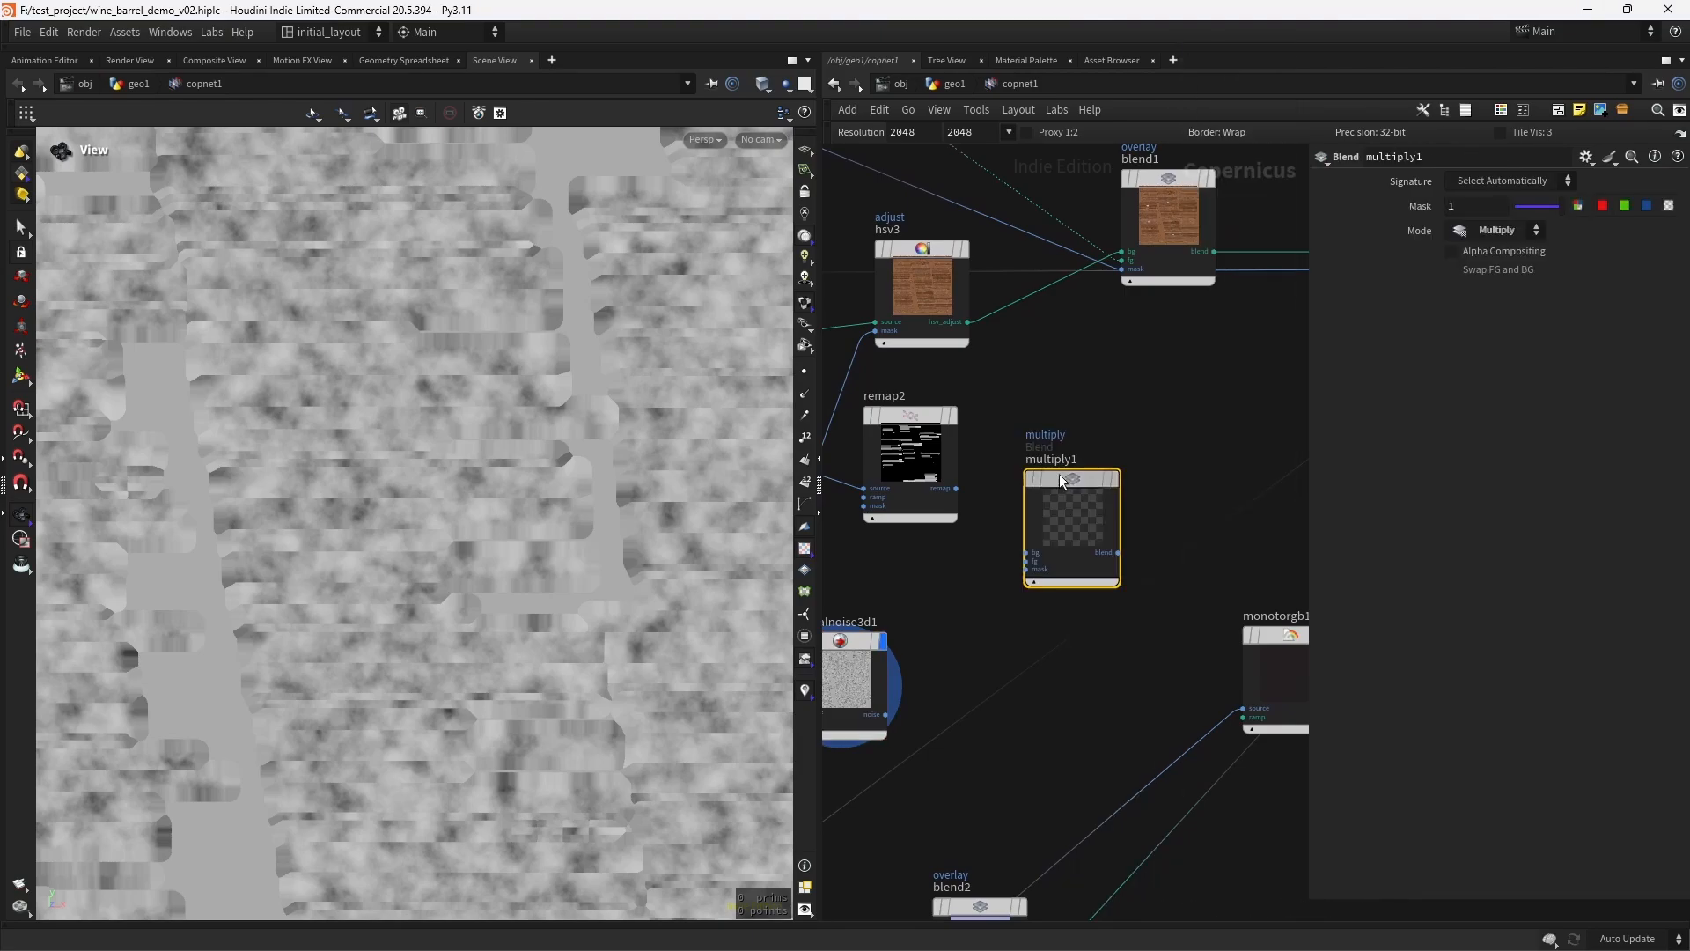
pyautogui.moveTo(1059, 475); pyautogui.dragTo(1092, 434)
# - Connect remap2 to the Multiply node's bg input and fractalnoise3d1 to its fg input, and display the combined mask
pyautogui.moveTo(956, 489); pyautogui.dragTo(1058, 511)
pyautogui.moveTo(887, 718); pyautogui.dragTo(1064, 539)
pyautogui.click(1145, 437)
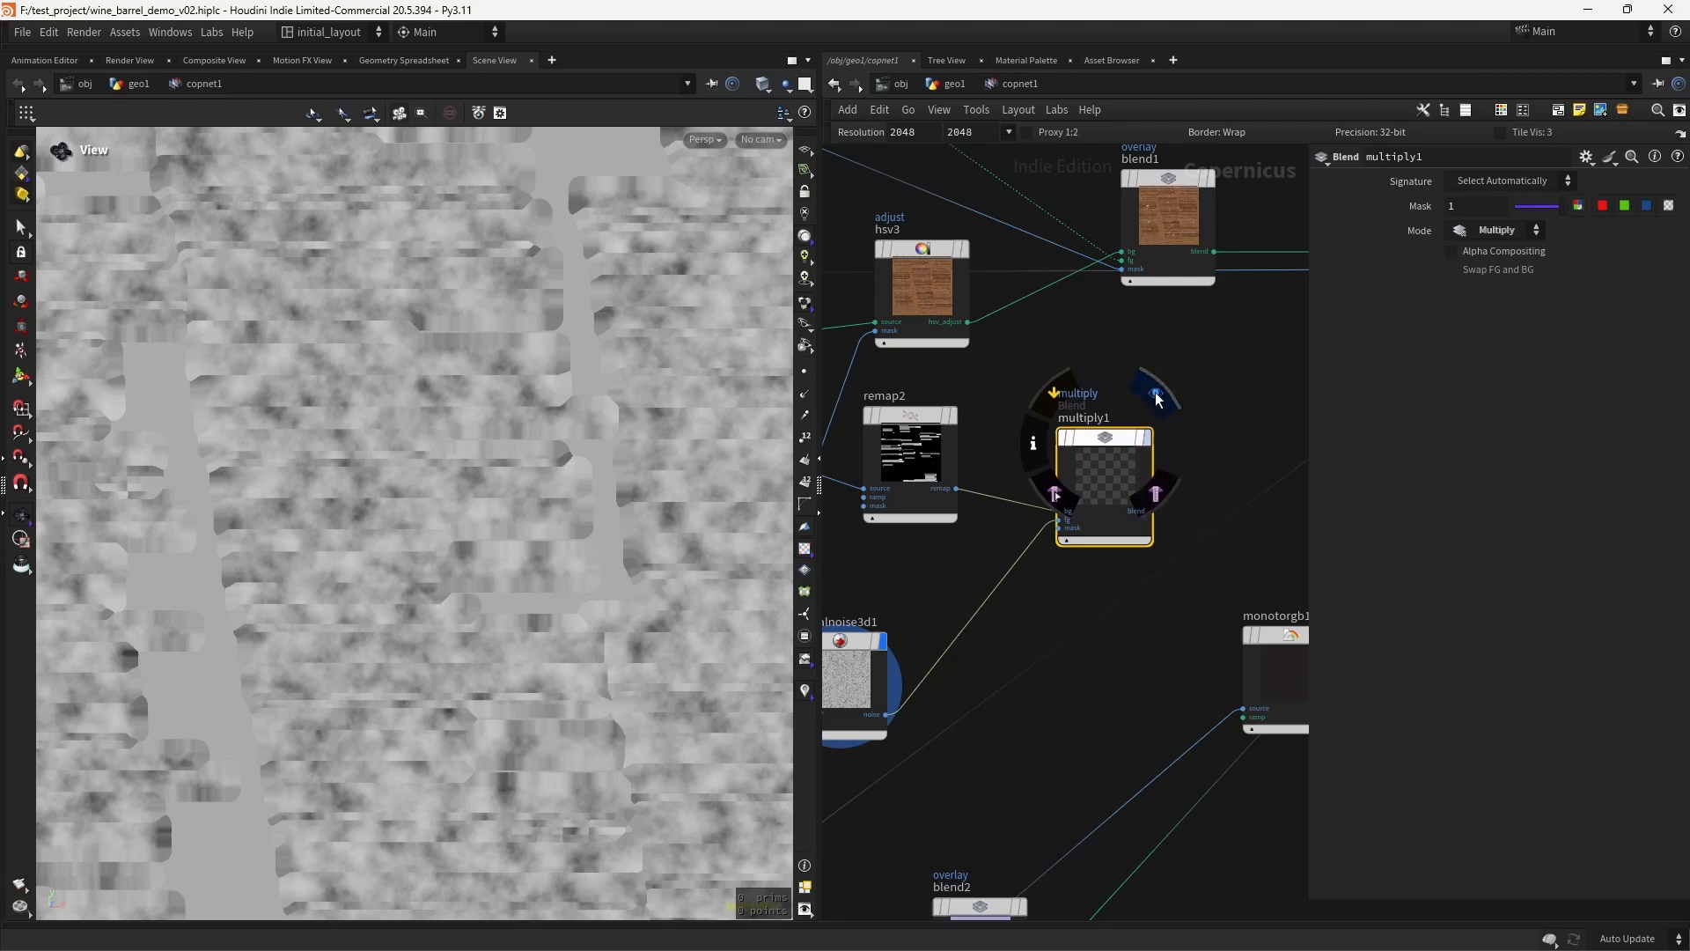
# - Add a Blend node beside monotorgb1 for mixing the rust with the metal colour
pyautogui.scroll(-3, 1219, 419)
pyautogui.scroll(5, 1009, 516)
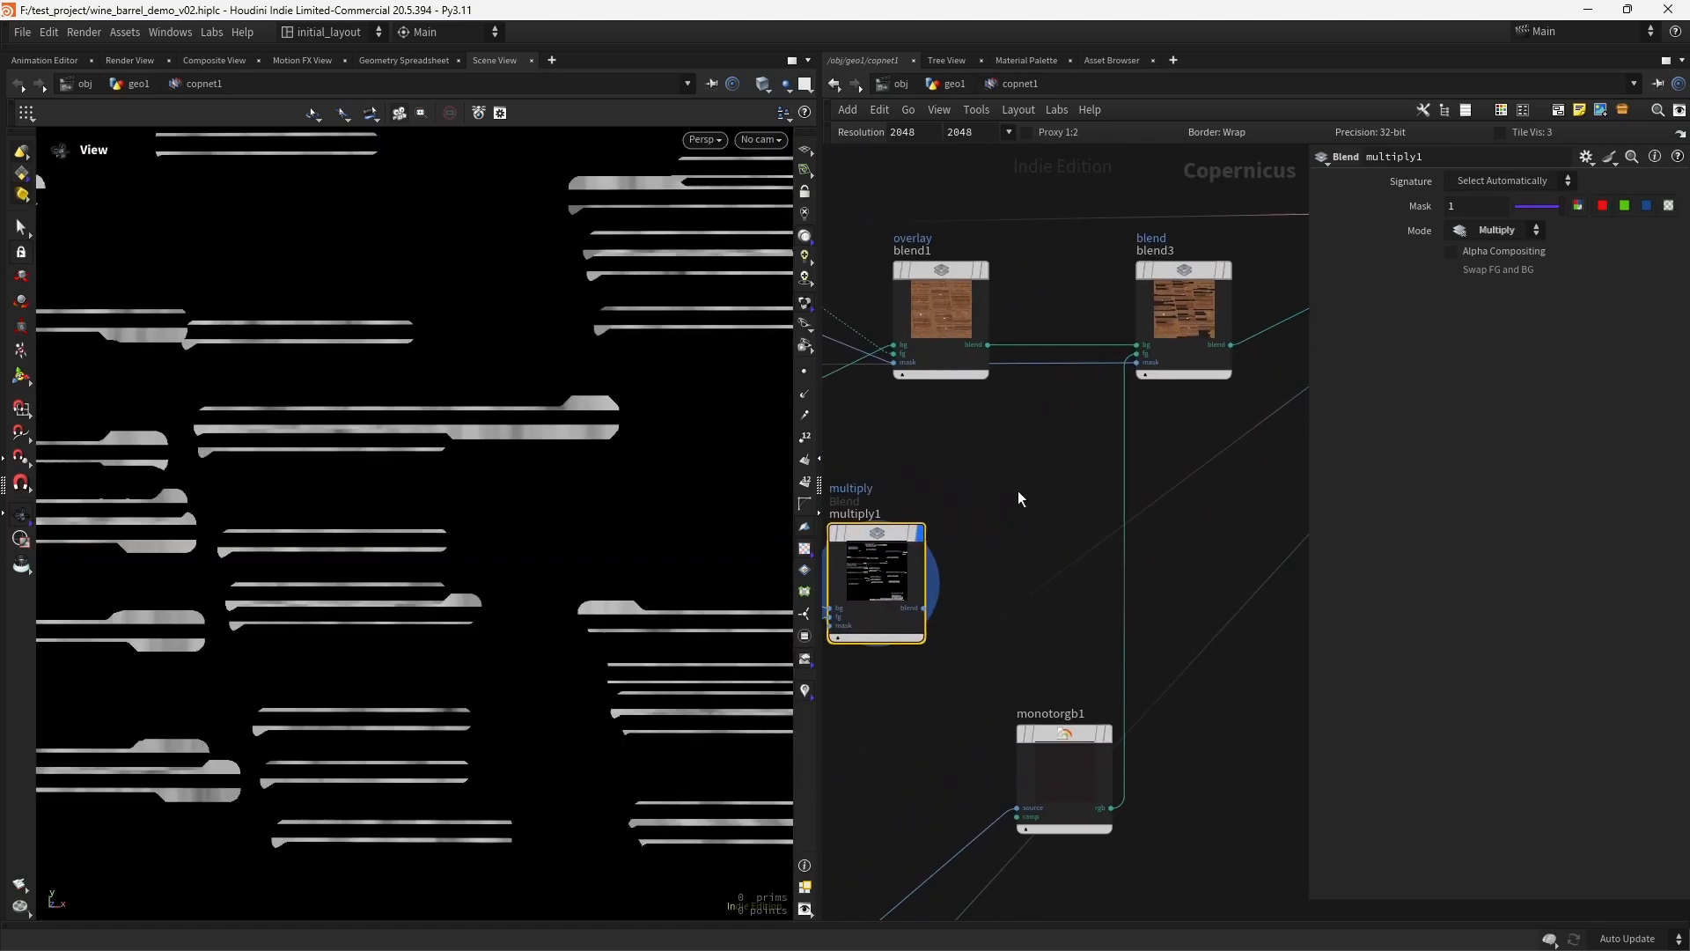
pyautogui.scroll(-5, 985, 511)
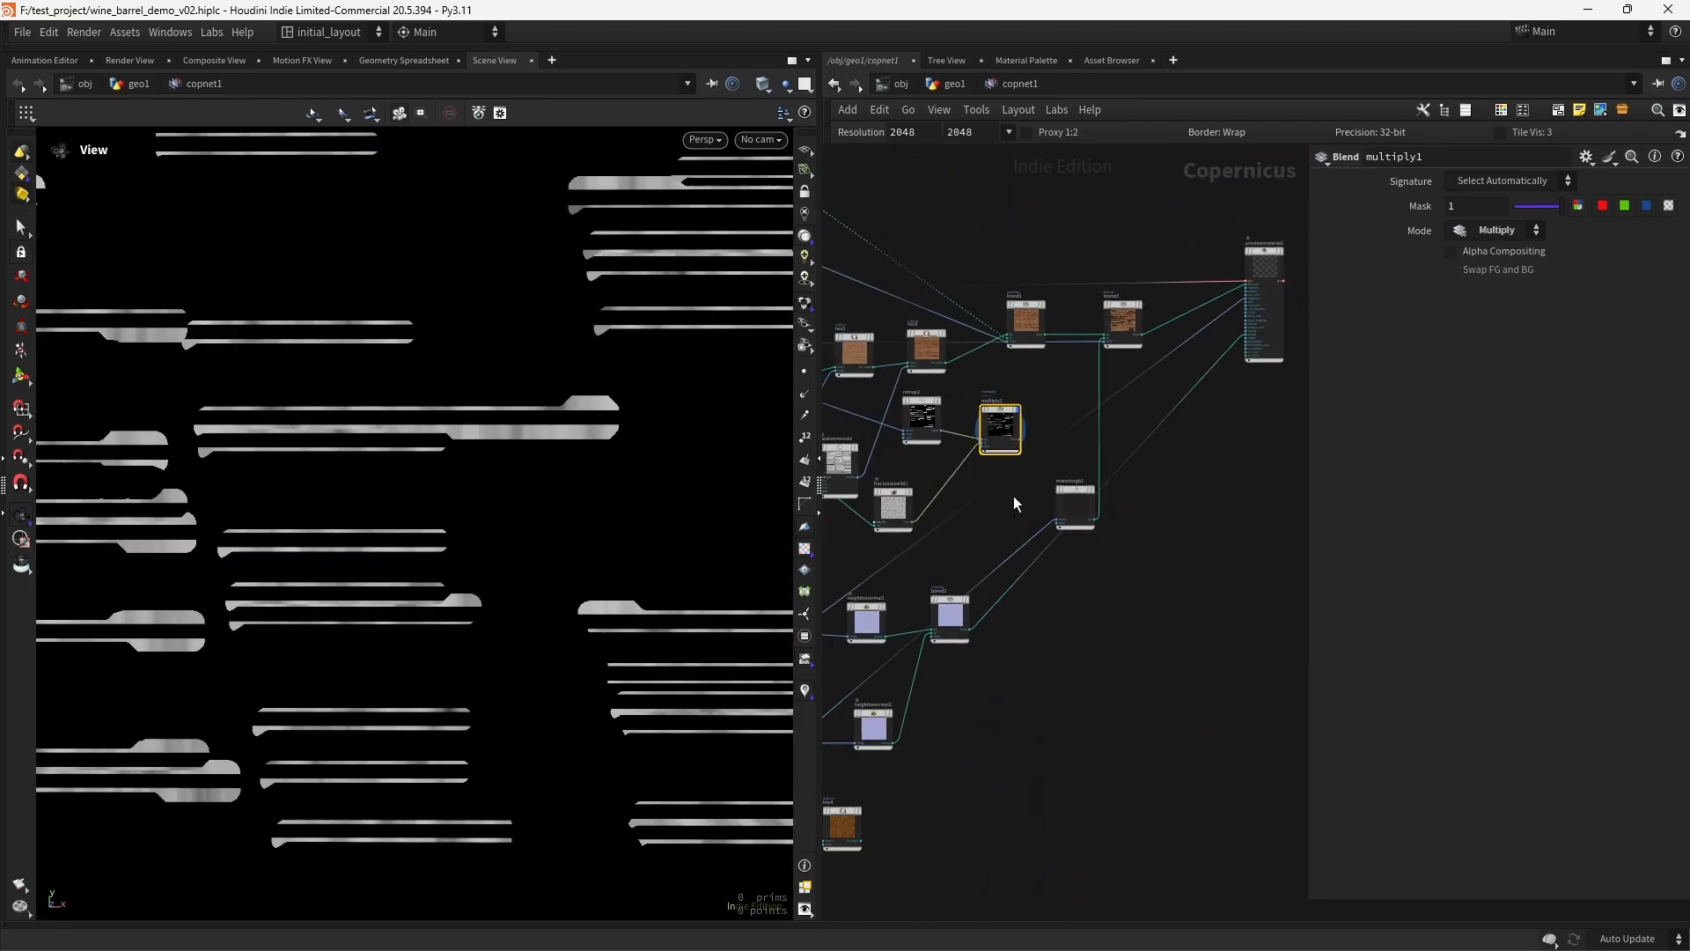
pyautogui.moveTo(1087, 632); pyautogui.dragTo(1070, 690, button='middle')
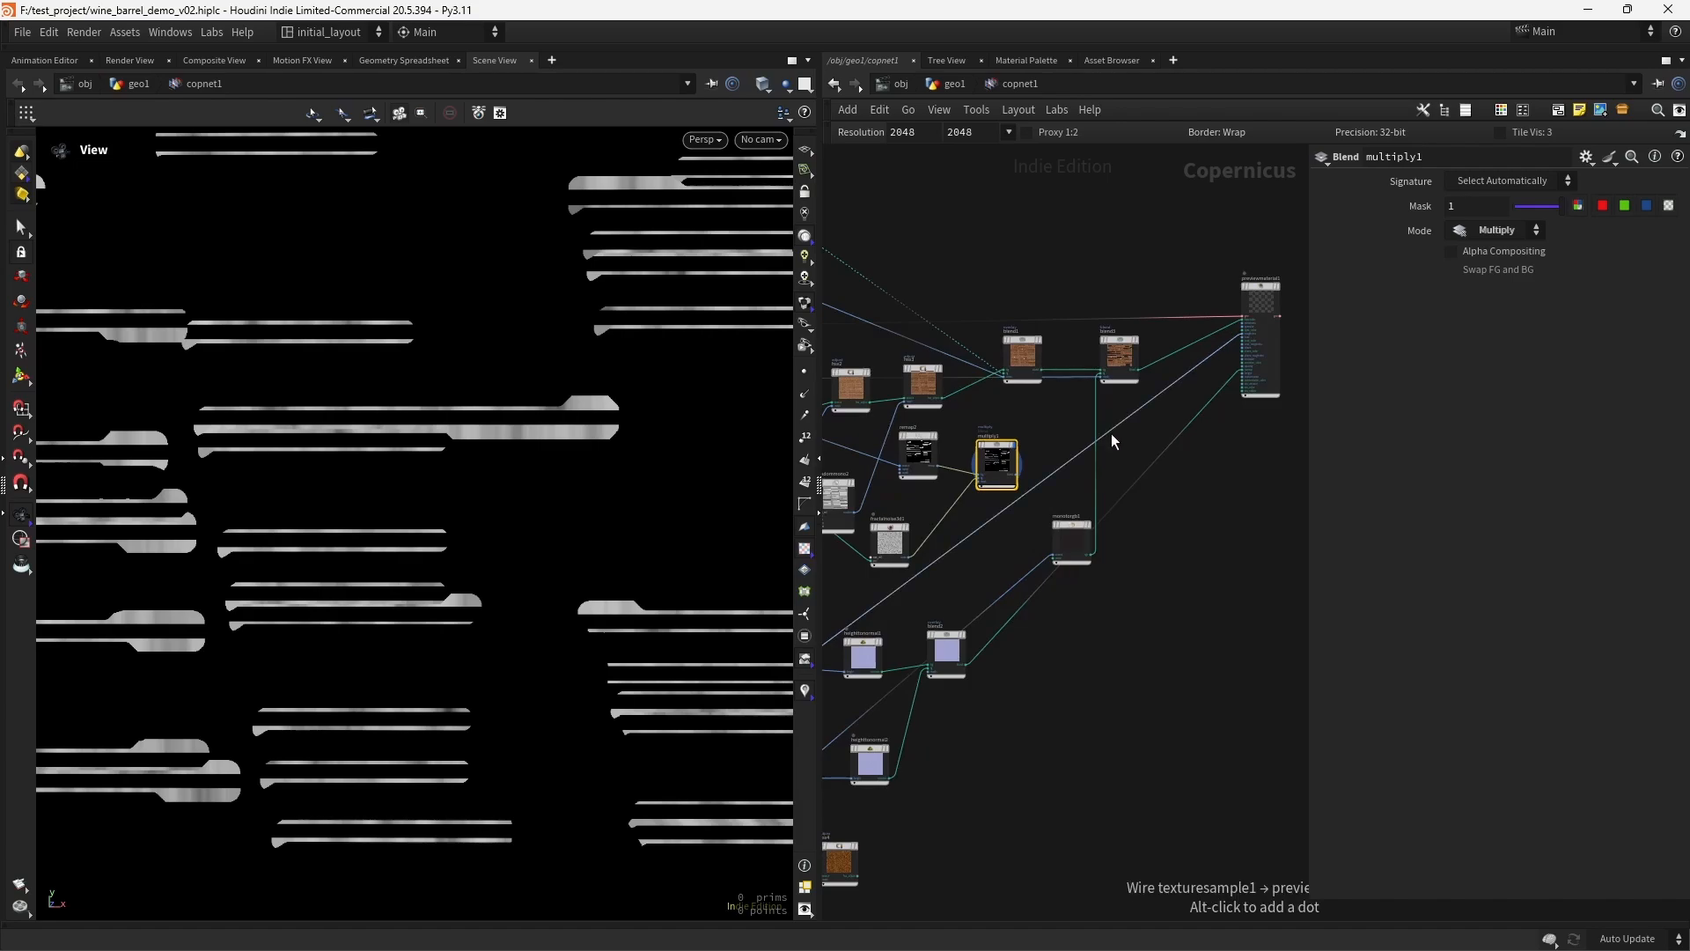
pyautogui.moveTo(1013, 511); pyautogui.dragTo(1119, 467, button='middle')
pyautogui.rightClick(1090, 477)
pyautogui.moveTo(1046, 532); pyautogui.dragTo(1124, 498, button='right')
pyautogui.moveTo(1124, 497); pyautogui.dragTo(884, 664, button='middle')
pyautogui.moveTo(1069, 569); pyautogui.dragTo(1049, 537)
pyautogui.moveTo(1134, 641); pyautogui.dragTo(1040, 662, button='middle')
pyautogui.press('Tab')
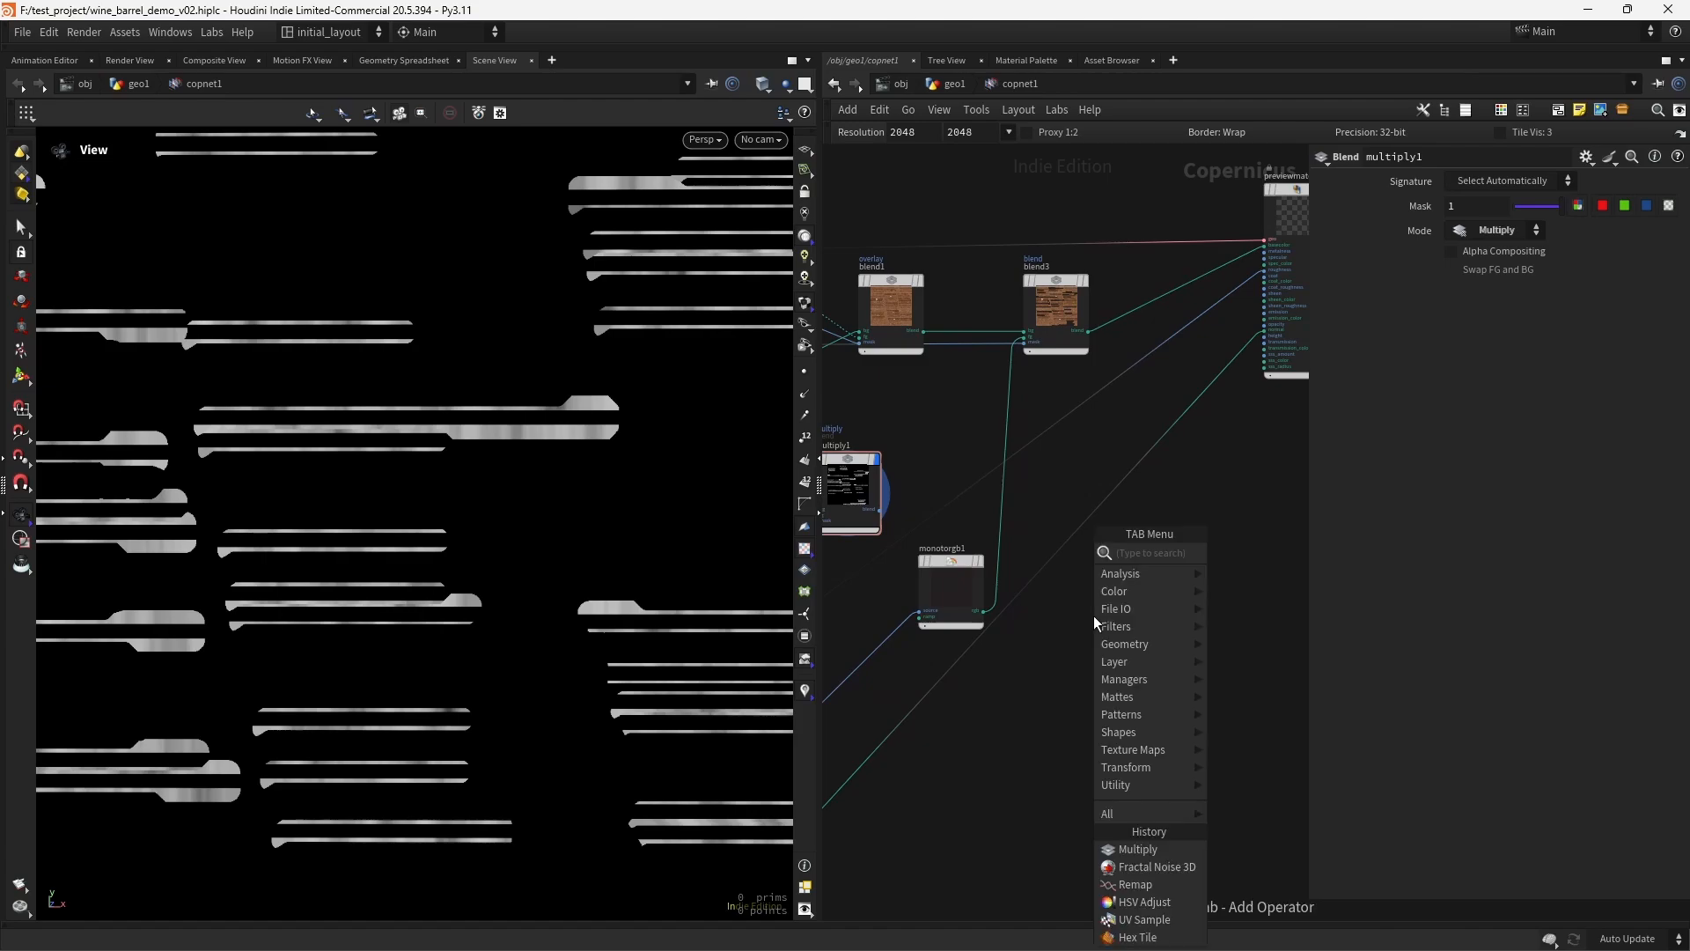
pyautogui.write('blend')
pyautogui.press('Return')
pyautogui.click(1093, 615)
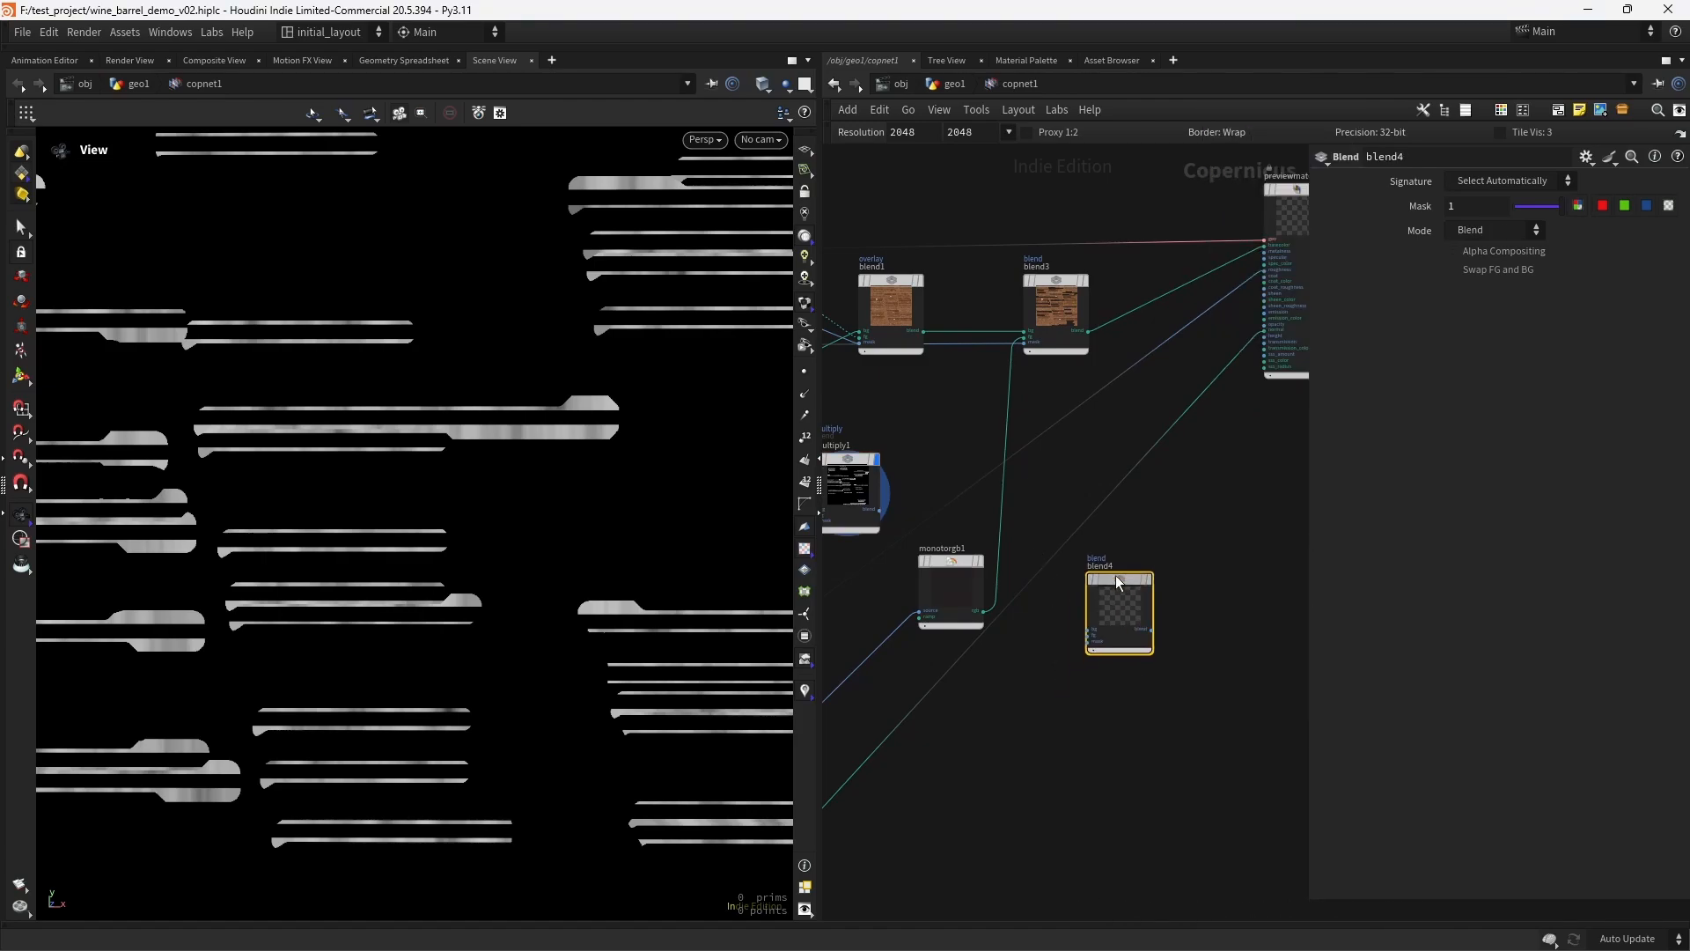
# - Connect monotorgb1's rgb output to blend4's bg input and the rust hsv4 output to its fg input
pyautogui.scroll(5, 1083, 588)
pyautogui.click(937, 562)
pyautogui.click(1219, 589)
pyautogui.scroll(-6, 1013, 696)
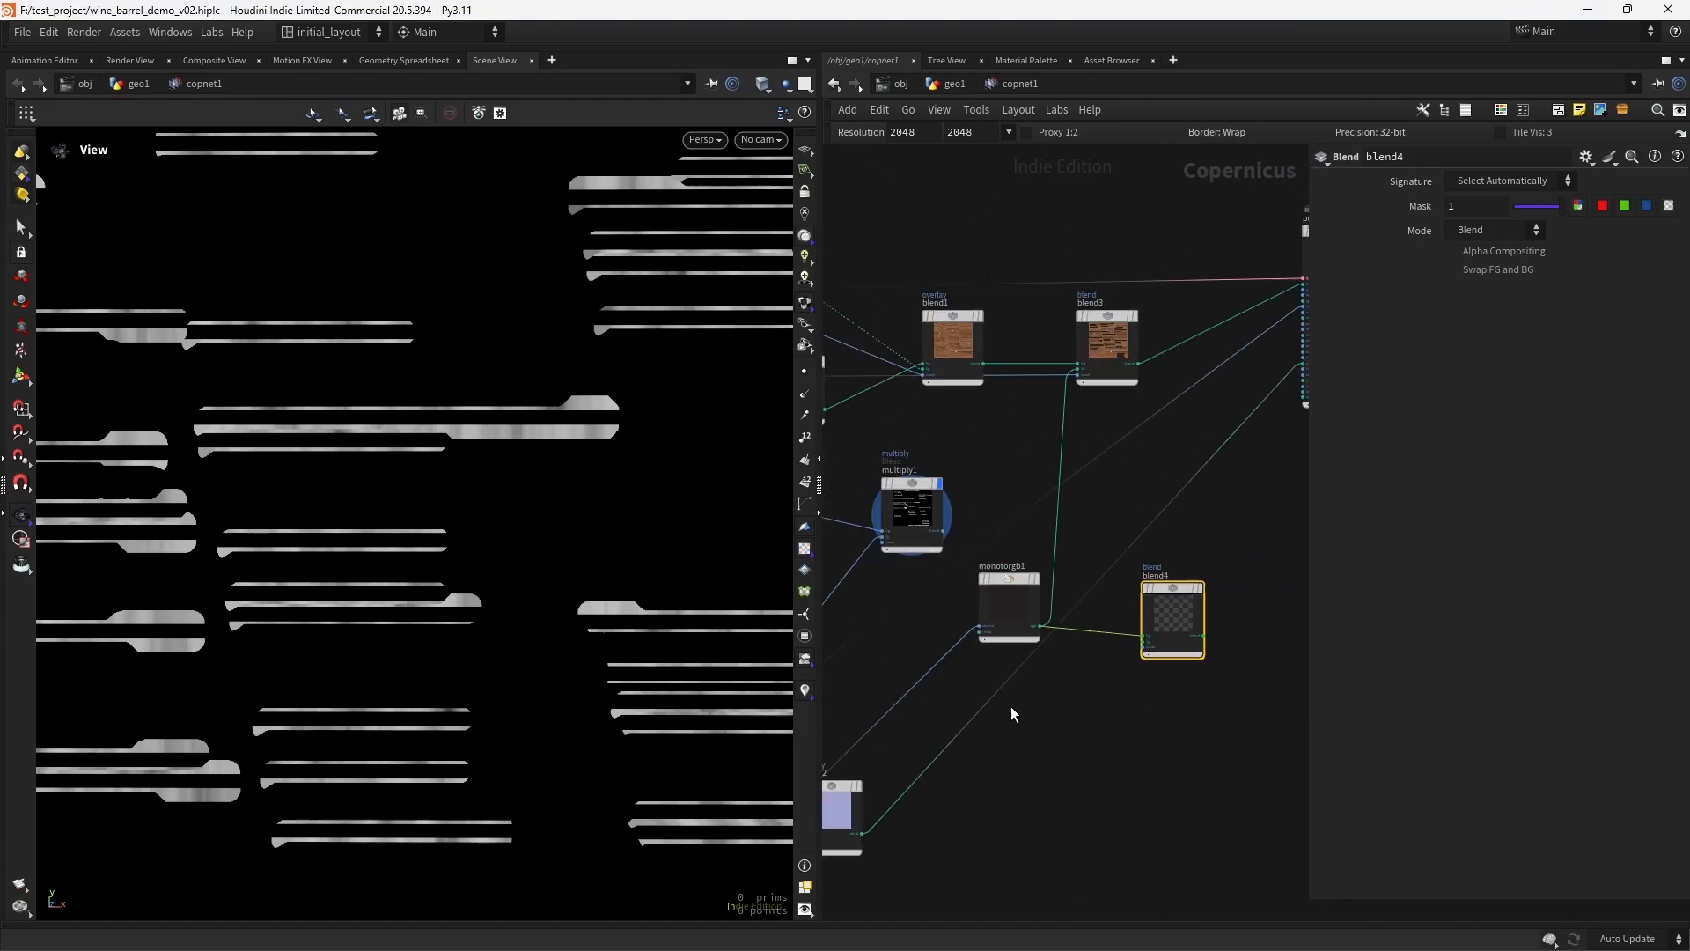
pyautogui.scroll(4, 1029, 788)
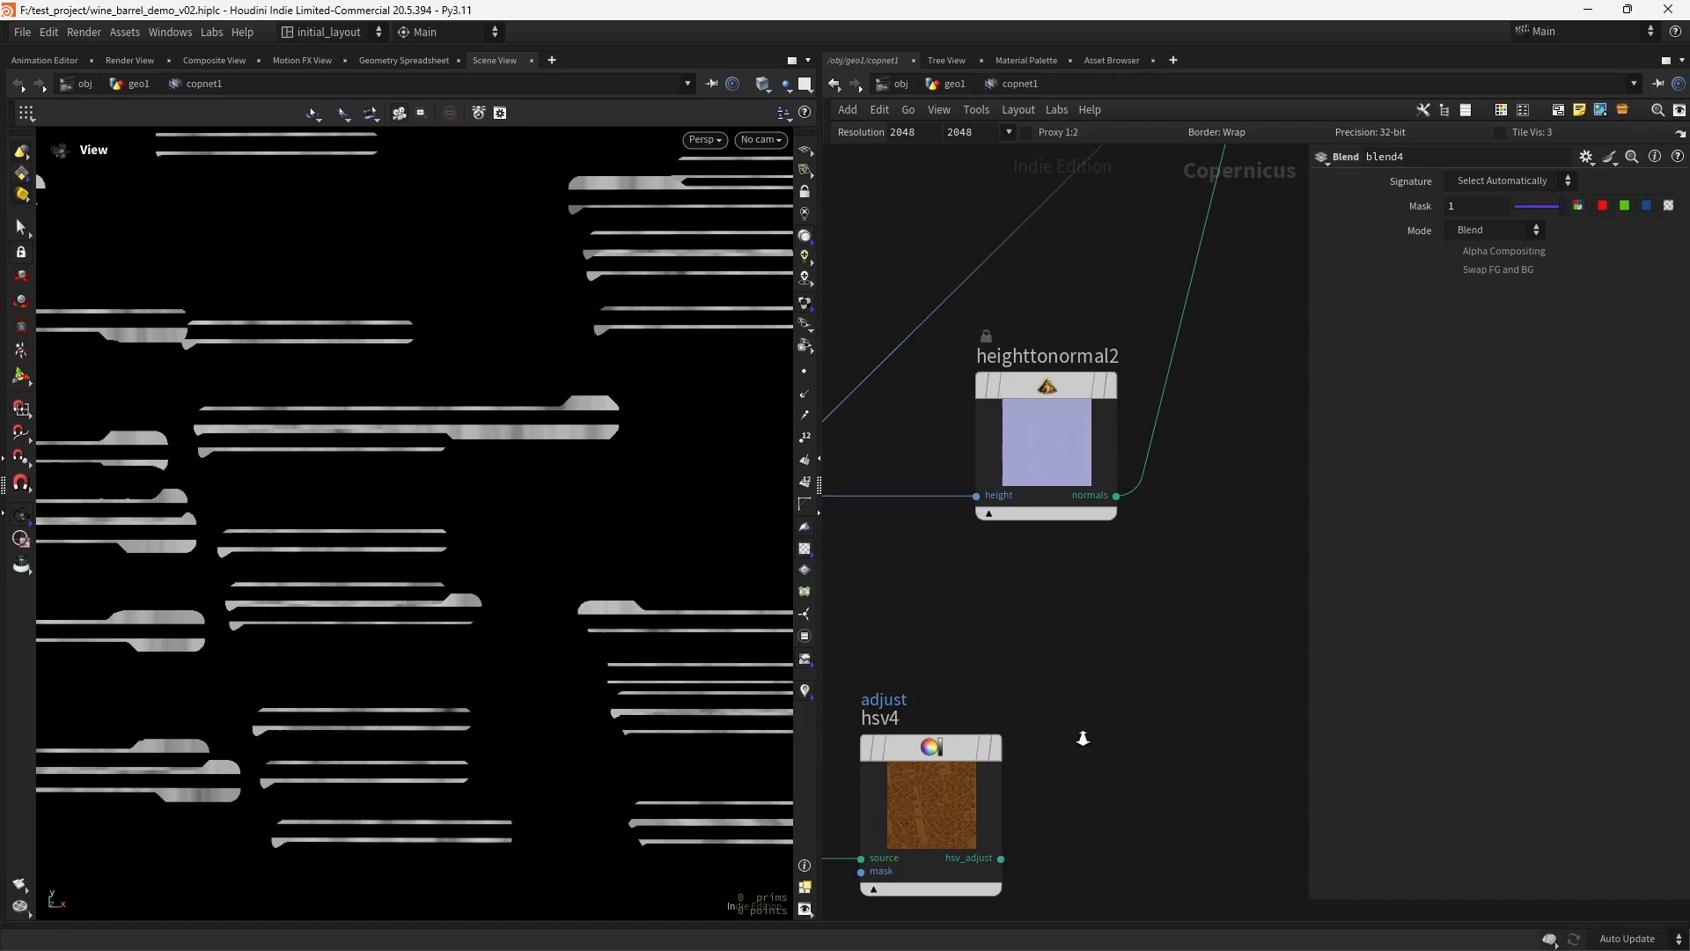
pyautogui.click(1016, 863)
pyautogui.scroll(-4, 1228, 610)
pyautogui.moveTo(1259, 539); pyautogui.dragTo(912, 780, button='middle')
pyautogui.scroll(5, 942, 722)
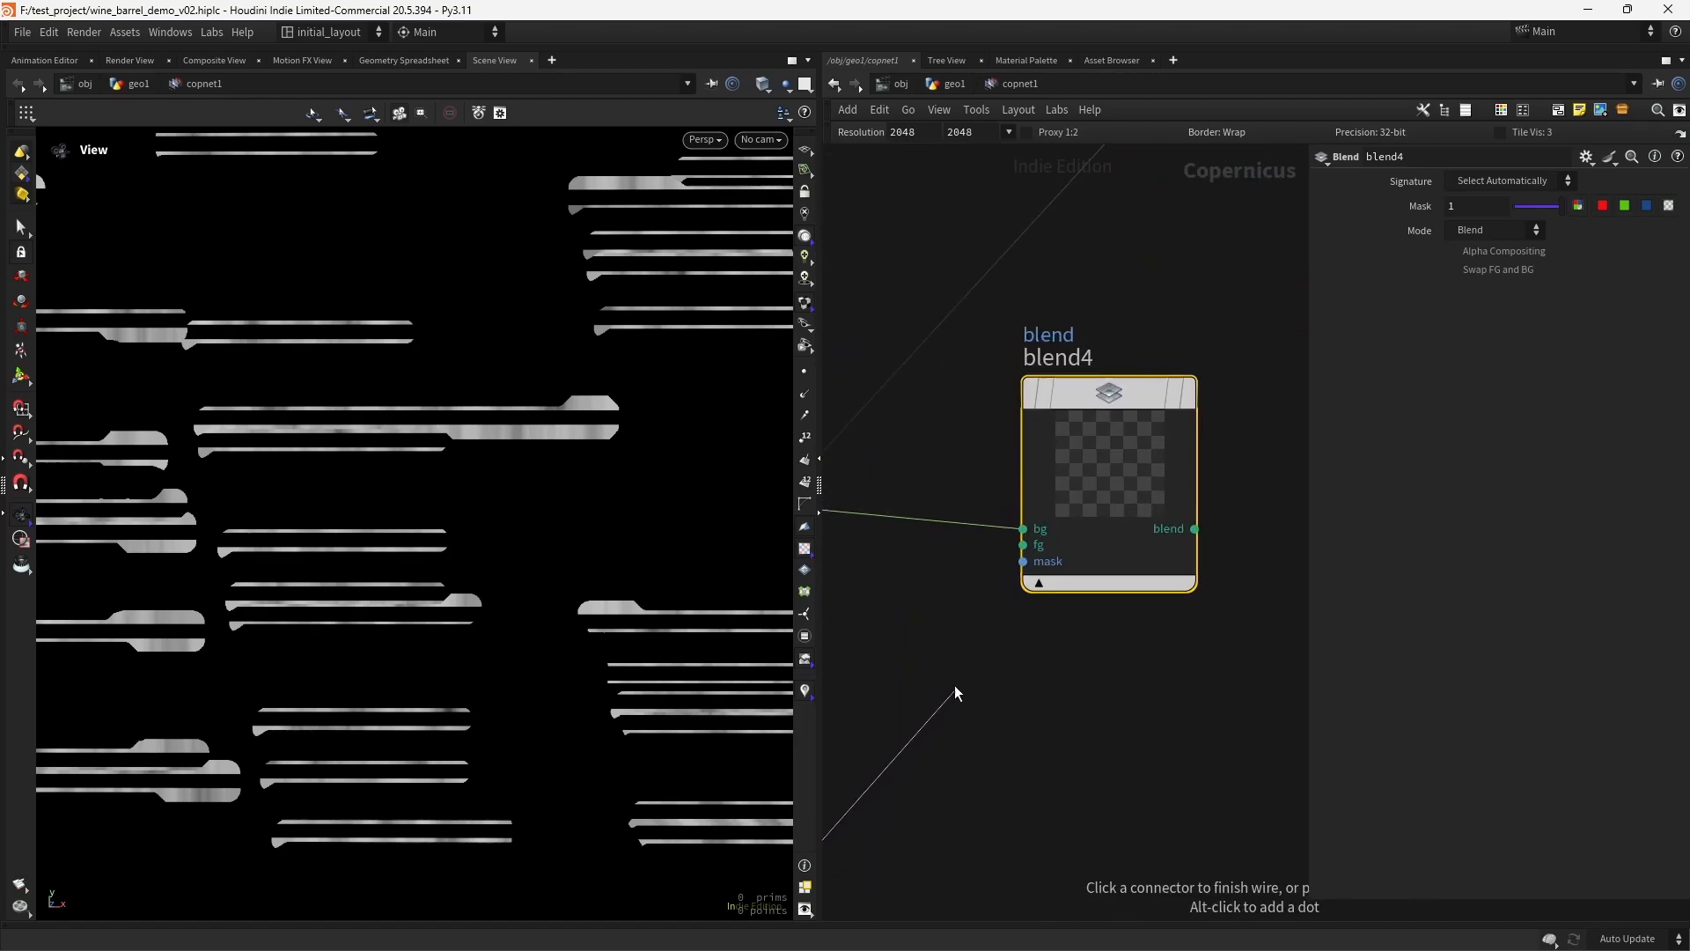
pyautogui.click(1013, 555)
# - Connect multiply1's output to blend4's mask input and display the rusted metal blend
pyautogui.scroll(-2, 1034, 699)
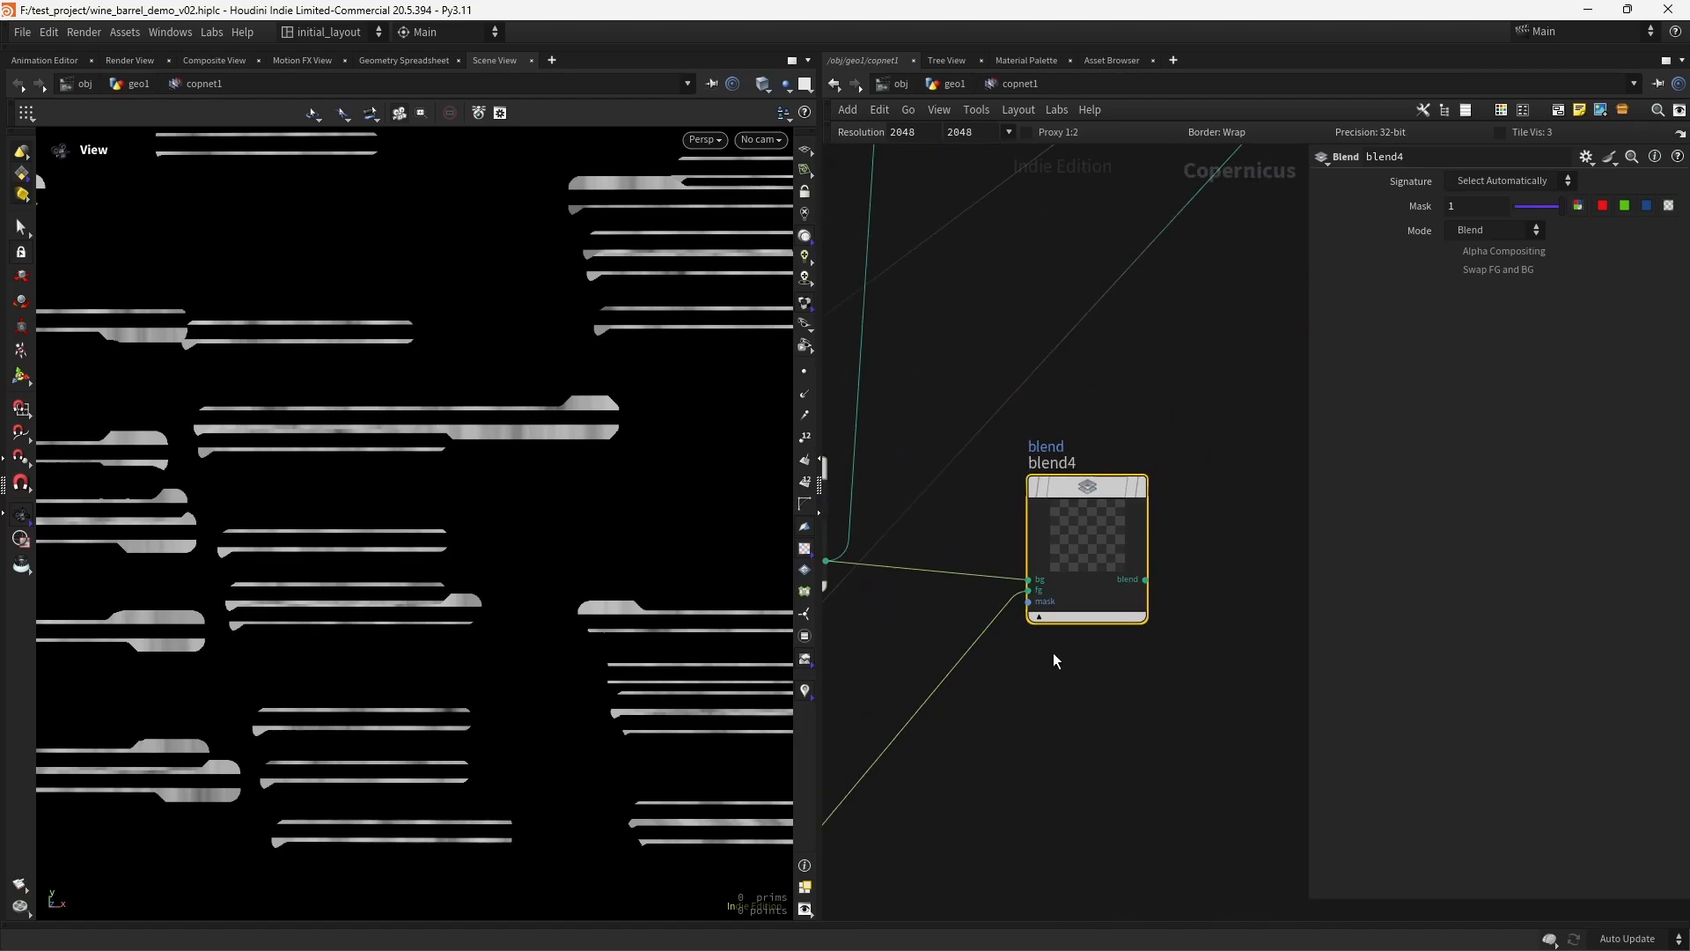
pyautogui.moveTo(896, 630); pyautogui.dragTo(1075, 680, button='middle')
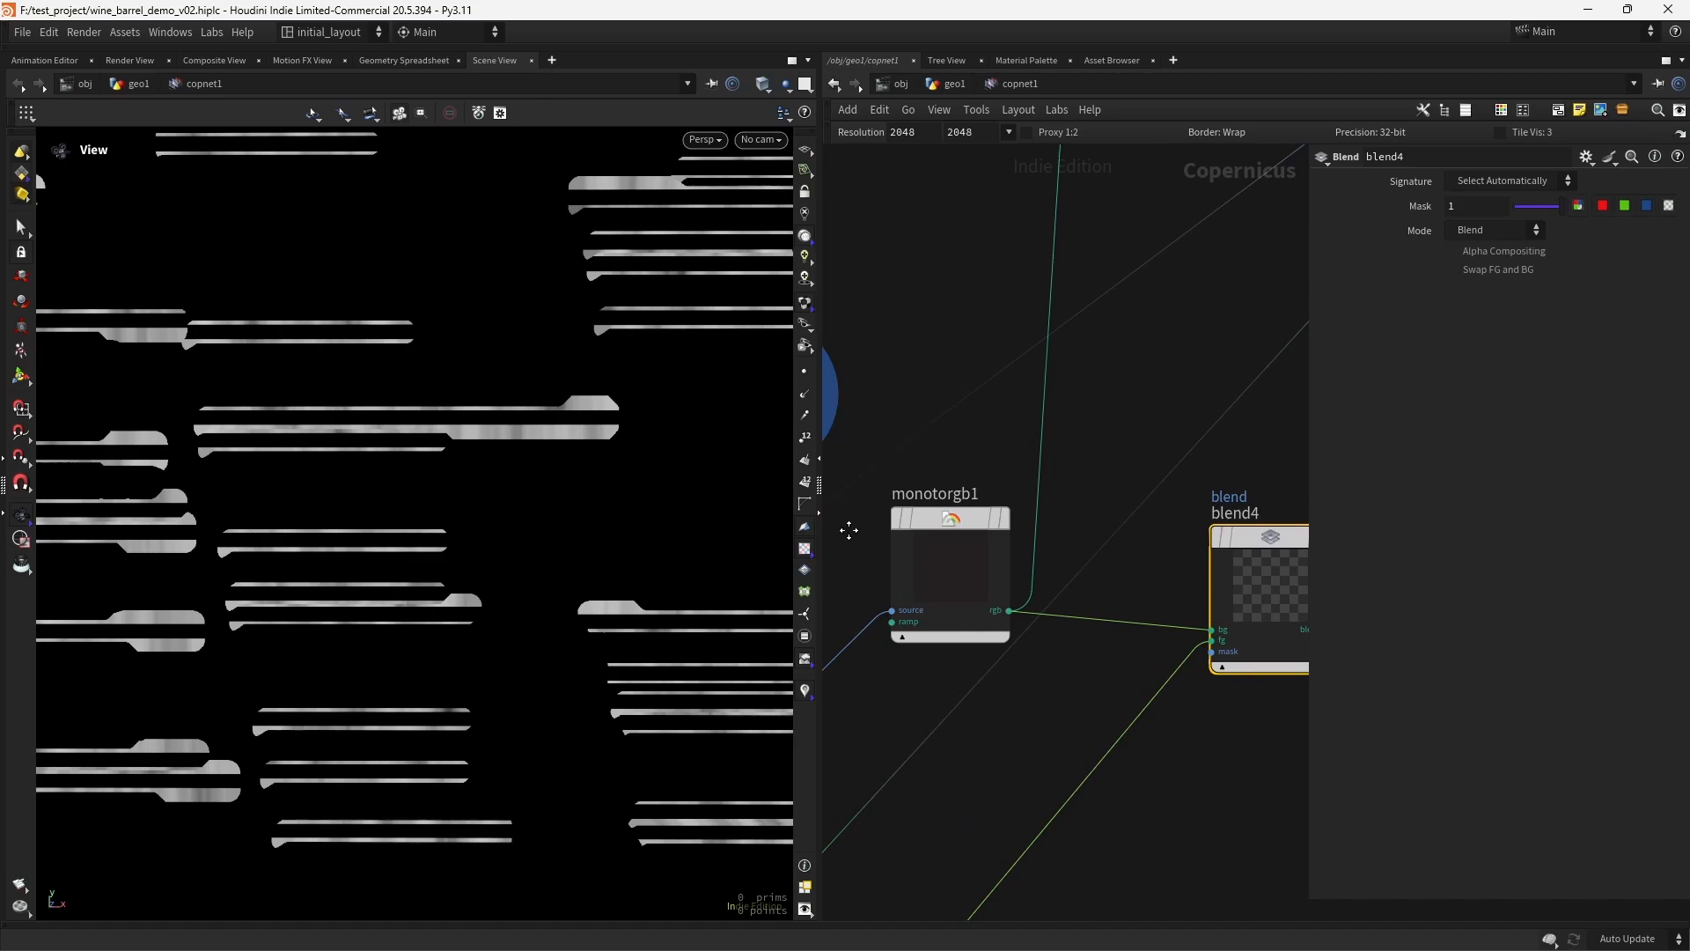
pyautogui.moveTo(849, 528); pyautogui.dragTo(1068, 726, button='middle')
pyautogui.click(1042, 622)
pyautogui.press('f')
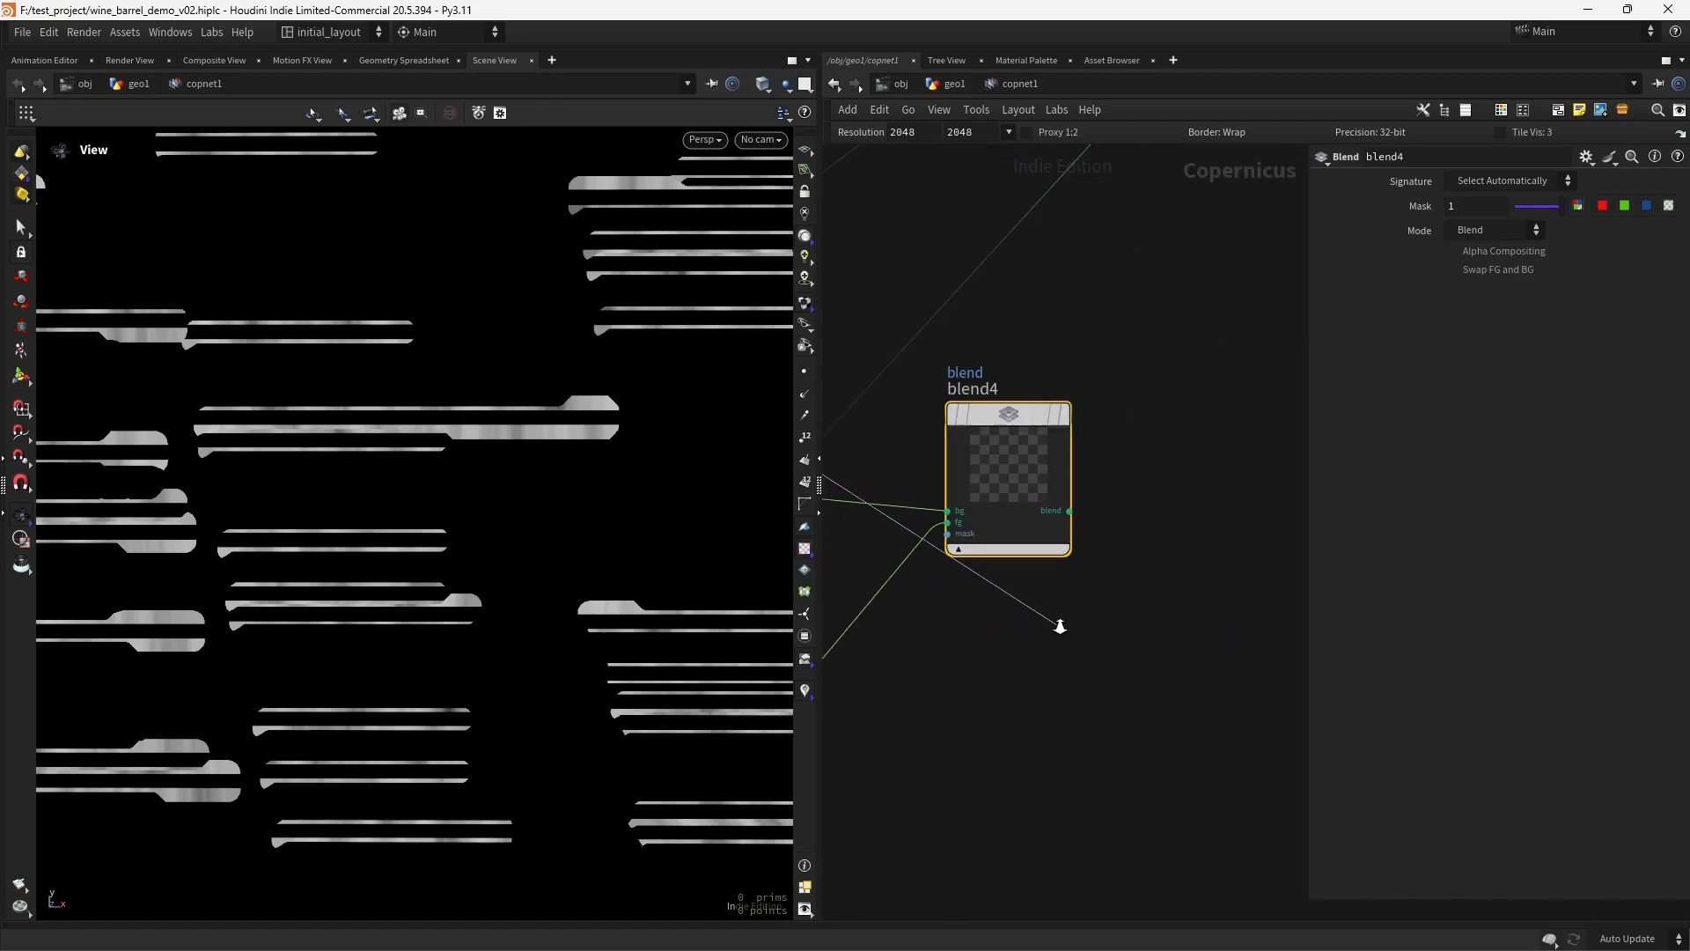
pyautogui.click(955, 535)
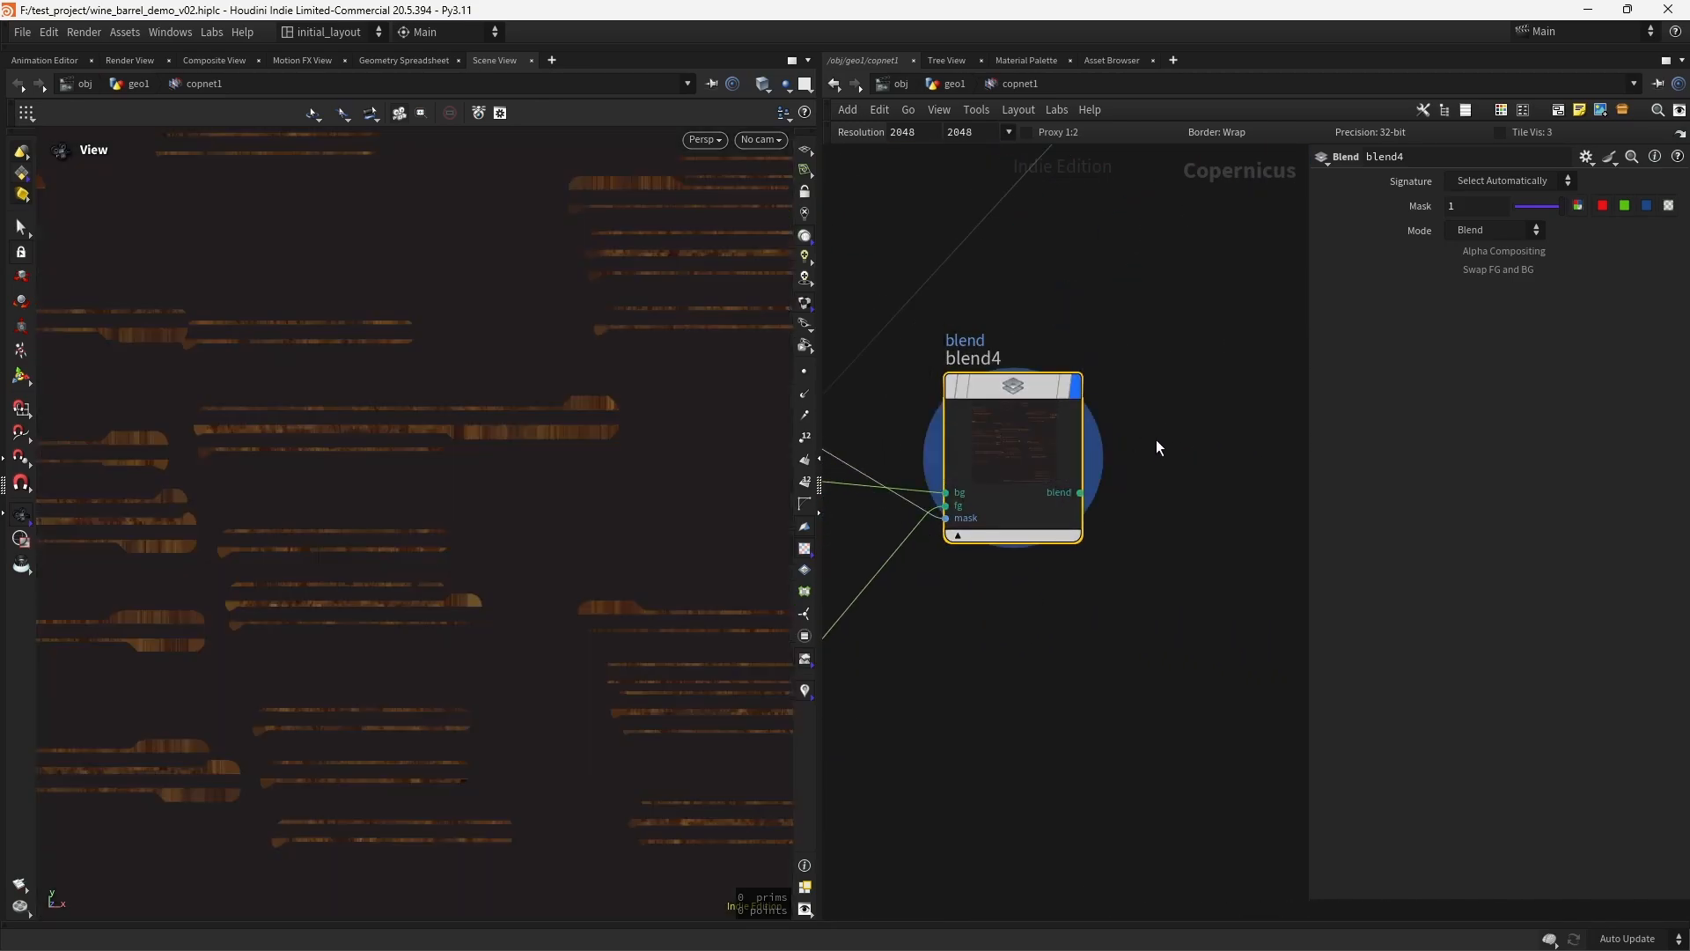
# - Replace blend3's fg input with blend4's output and display previewmaterial1 in the viewport
pyautogui.scroll(-3, 1076, 611)
pyautogui.moveTo(1083, 523); pyautogui.dragTo(1115, 552, button='middle')
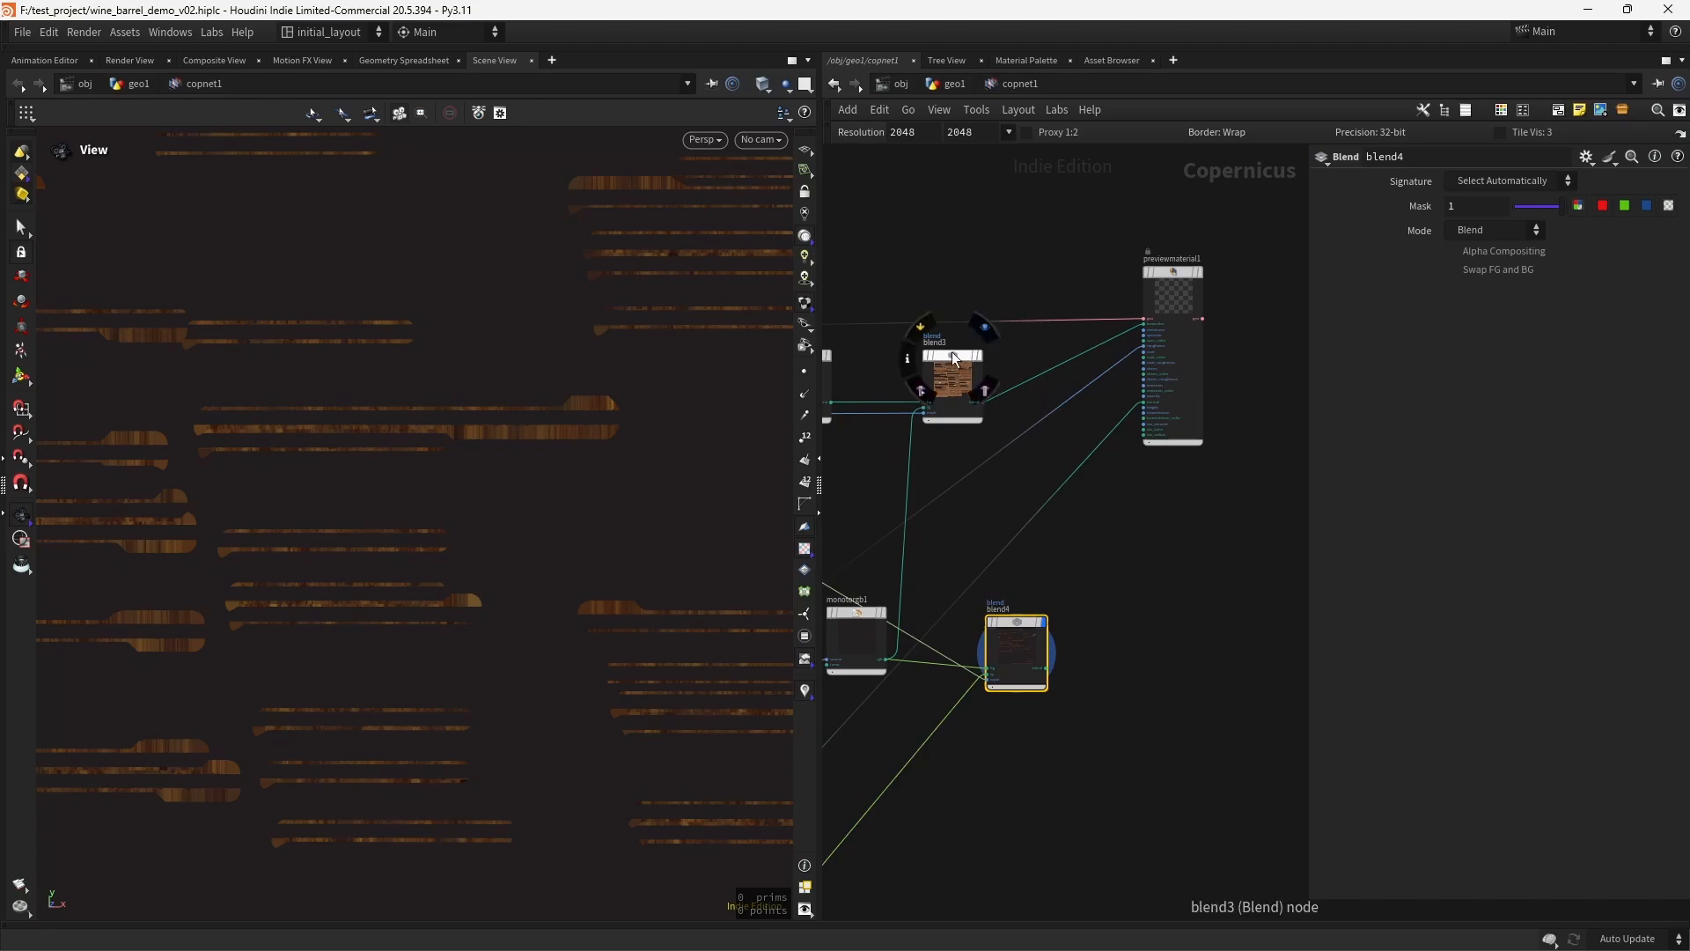
pyautogui.moveTo(951, 358); pyautogui.dragTo(1024, 350)
pyautogui.scroll(2, 1081, 568)
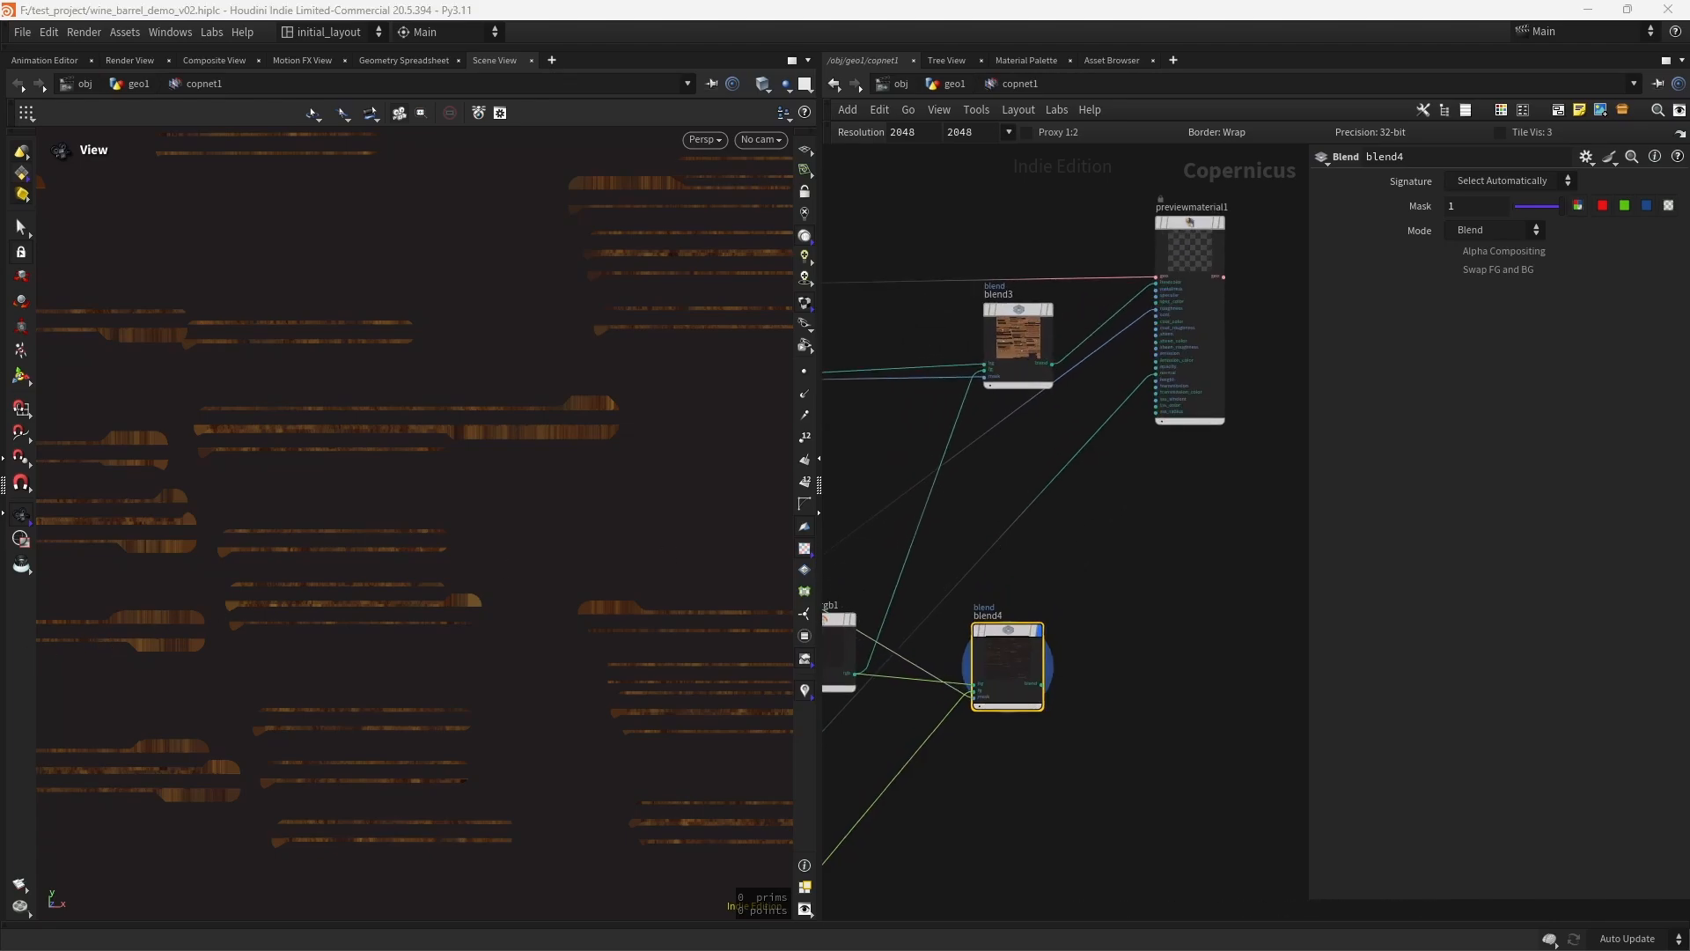
pyautogui.click(1048, 685)
pyautogui.click(982, 376)
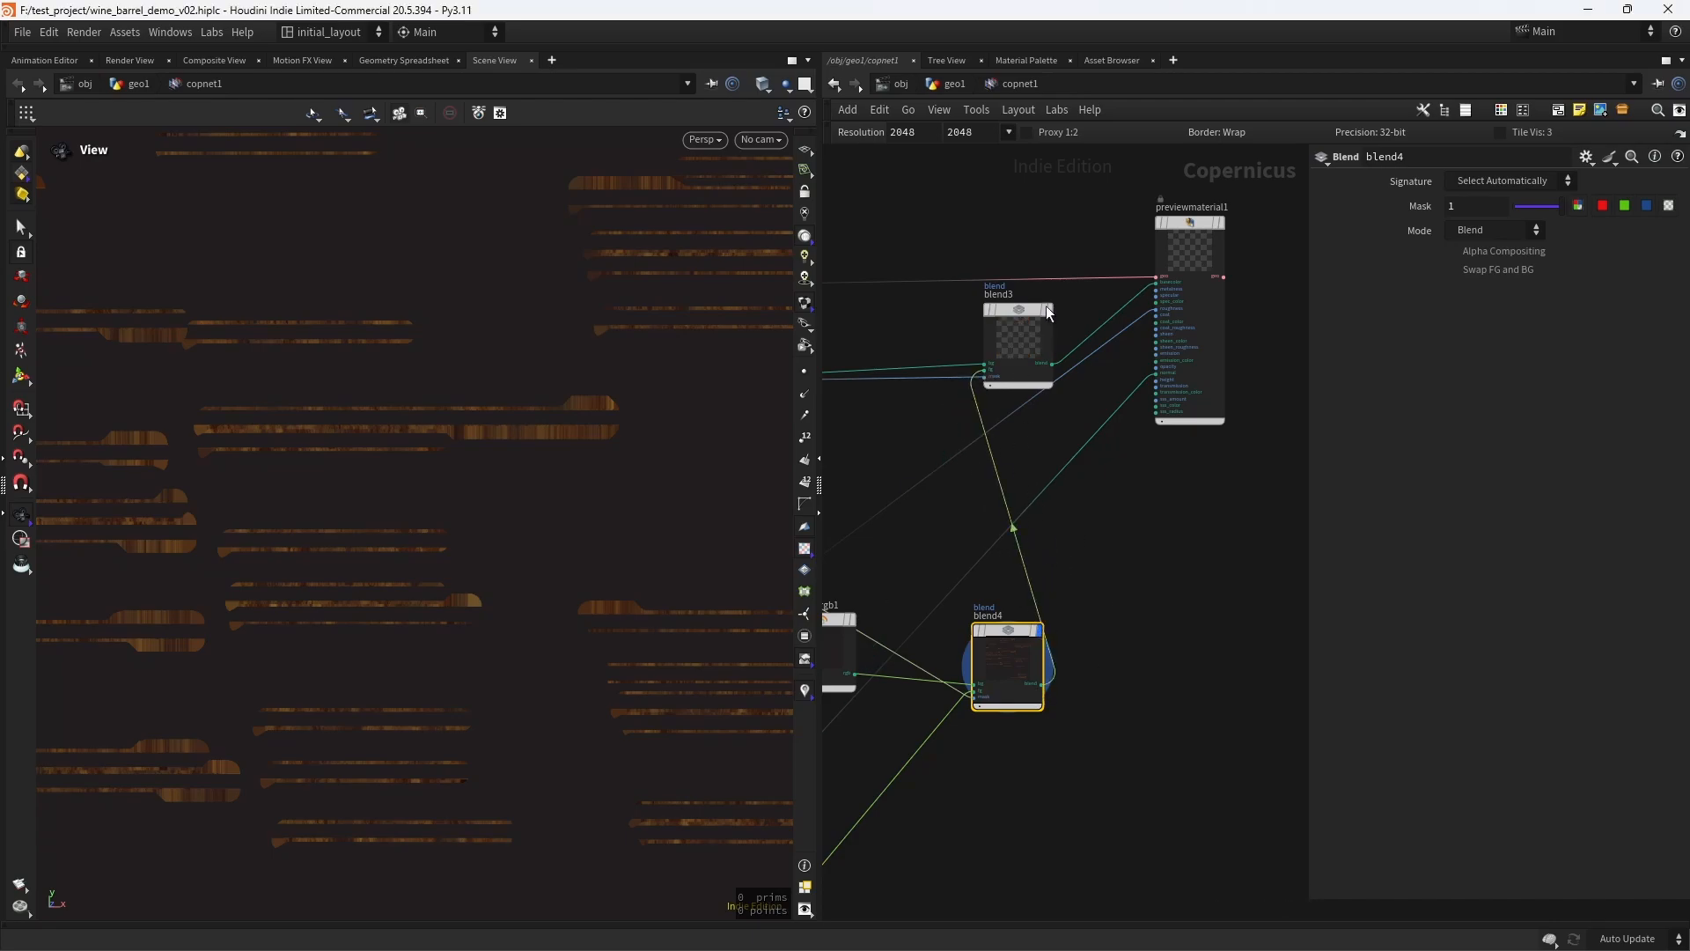
pyautogui.click(1069, 292)
pyautogui.click(1219, 222)
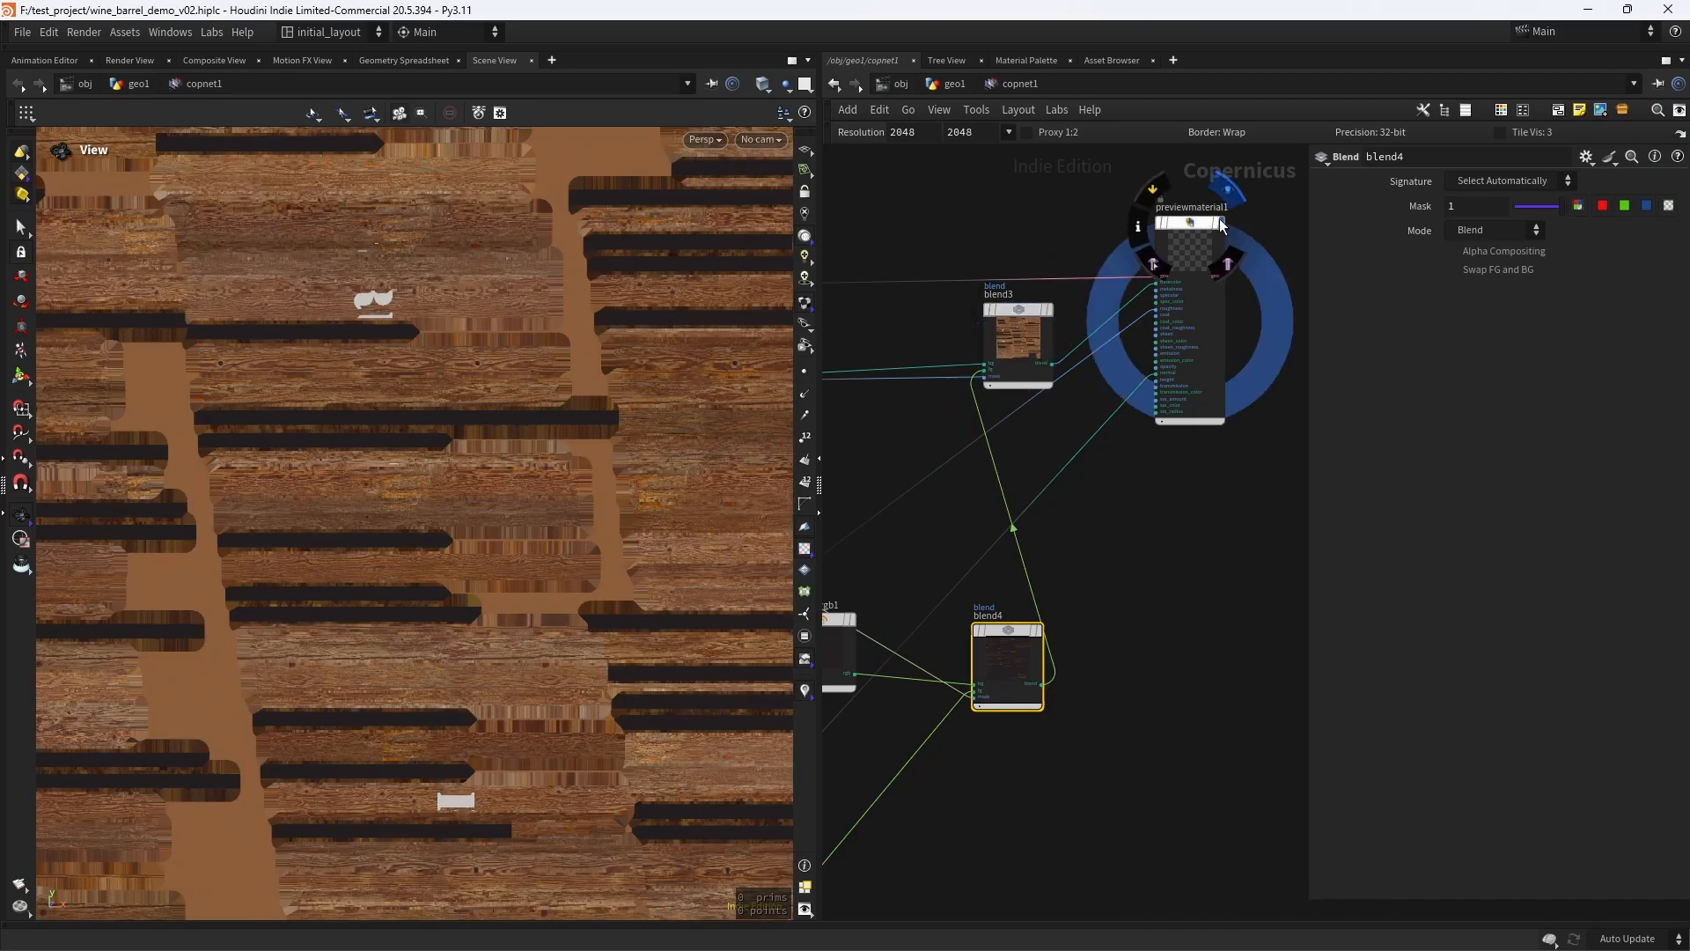
# - Examine the rust along the metal hoop edges from several angles on the barrel
pyautogui.scroll(-5, 491, 493)
pyautogui.moveTo(489, 551); pyautogui.dragTo(604, 415, button='right')
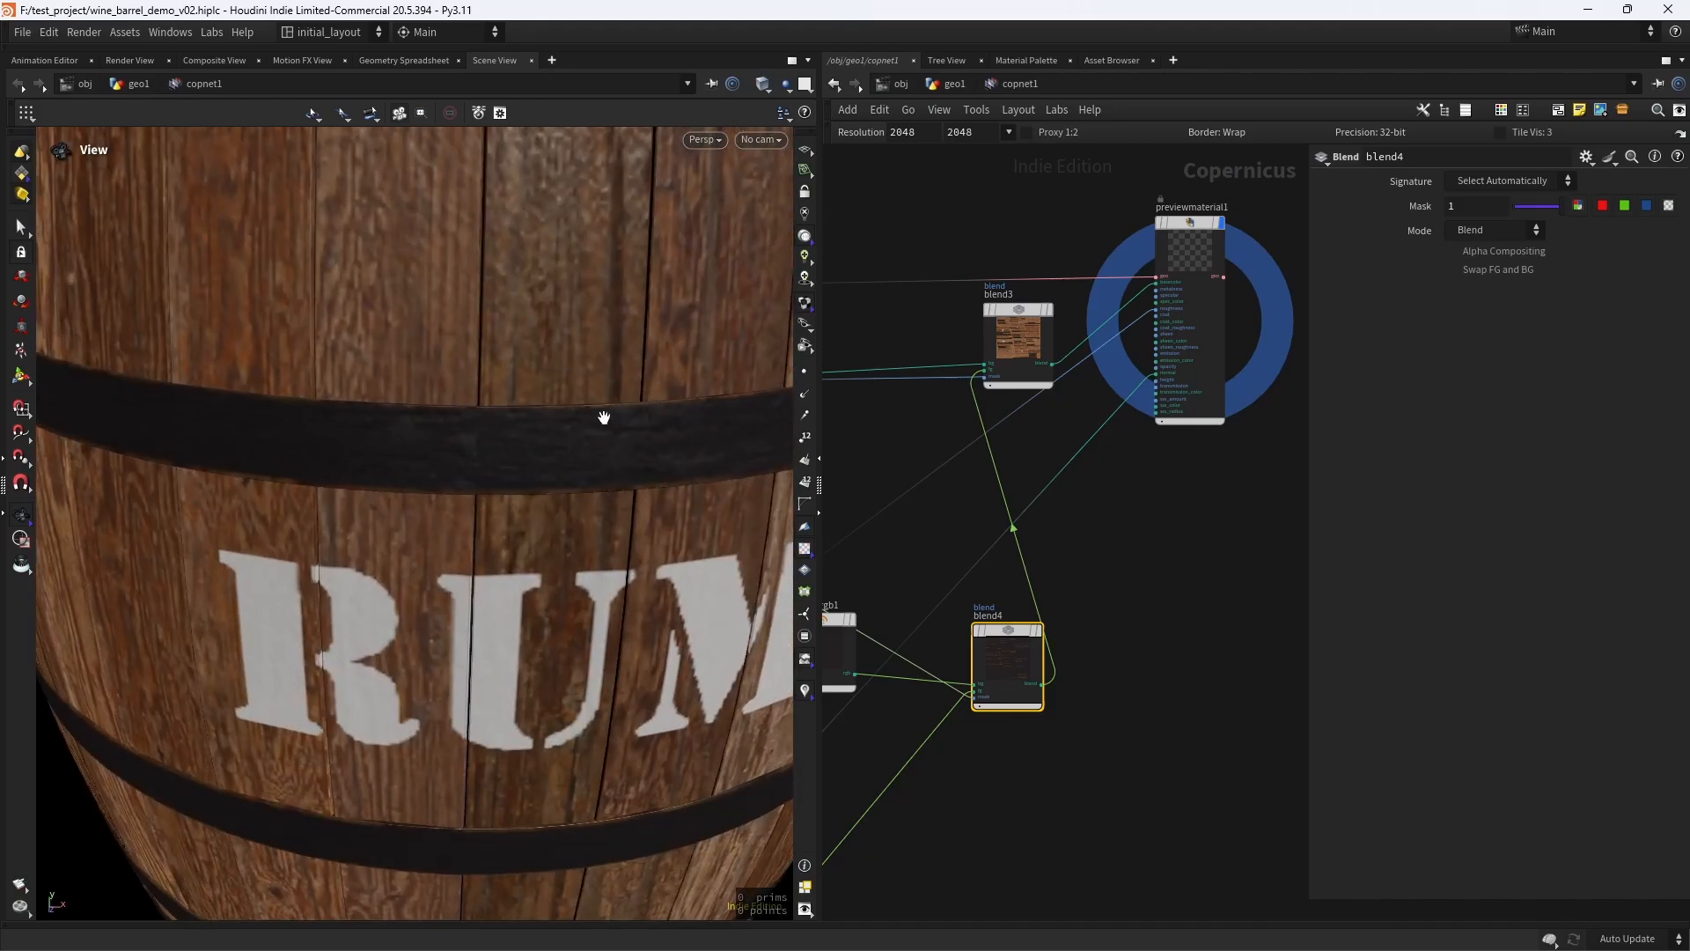
pyautogui.moveTo(604, 415); pyautogui.dragTo(551, 520, button='middle')
pyautogui.moveTo(552, 520); pyautogui.dragTo(486, 586)
pyautogui.moveTo(502, 681); pyautogui.dragTo(467, 507, button='middle')
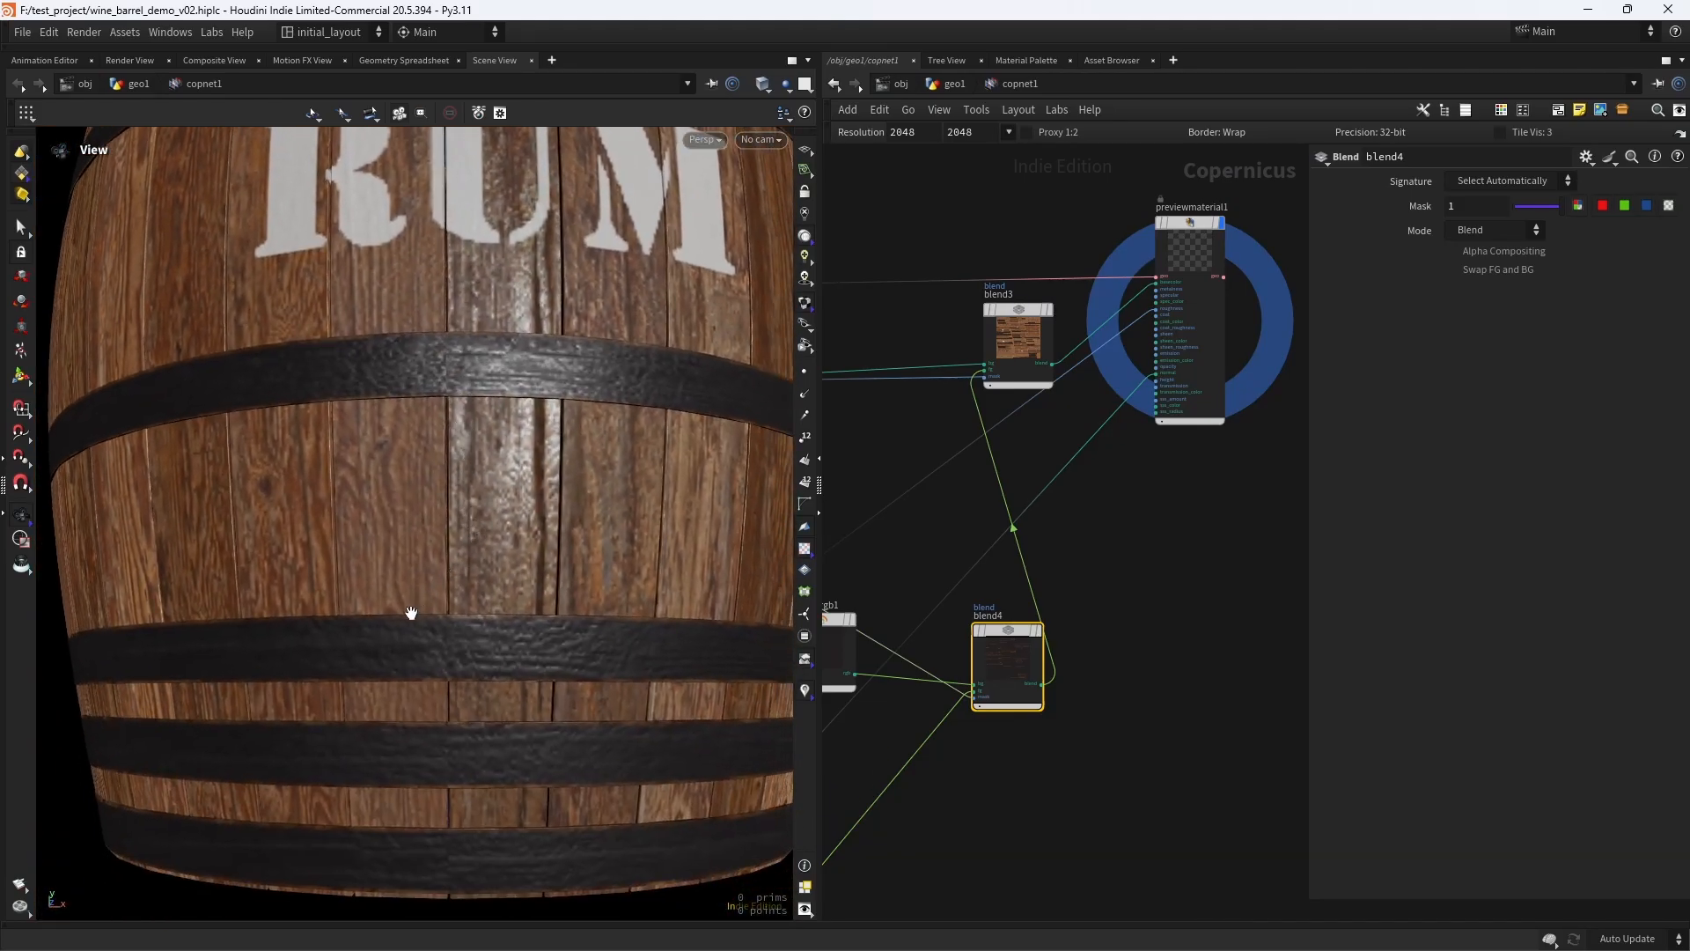
pyautogui.scroll(3, 411, 611)
pyautogui.moveTo(470, 568); pyautogui.dragTo(562, 592, button='middle')
pyautogui.scroll(-5, 563, 592)
# - Review the mask and rust nodes in the network and save the scene file
pyautogui.moveTo(1079, 608); pyautogui.dragTo(1193, 520, button='middle')
pyautogui.scroll(-5, 1192, 526)
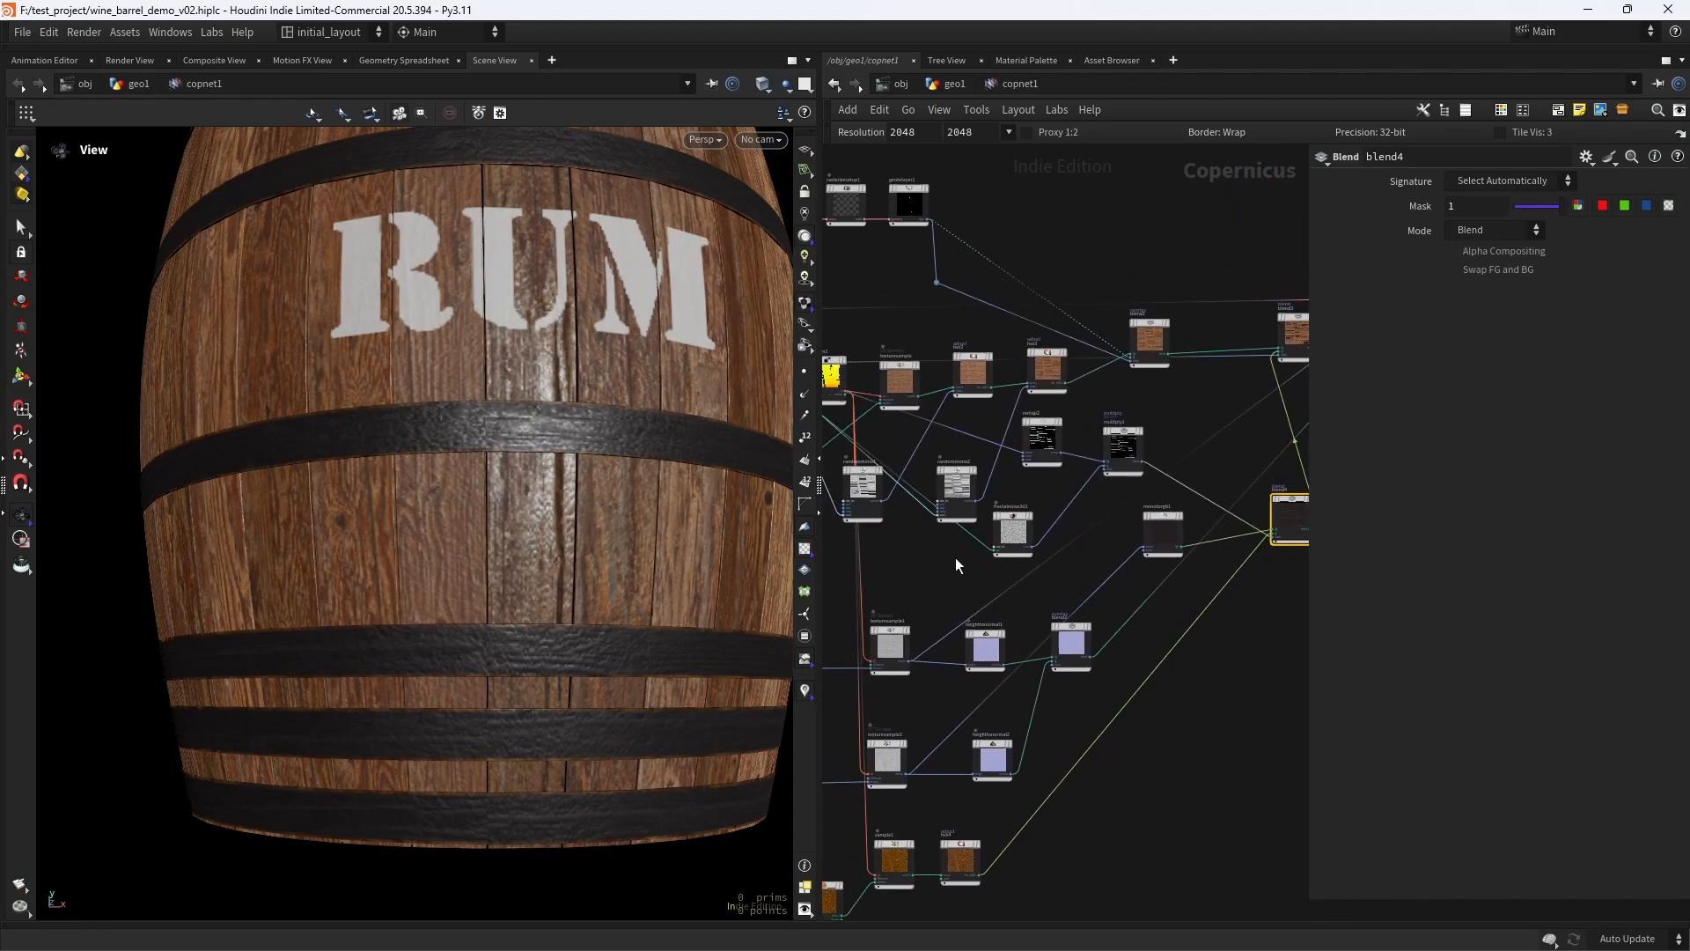
pyautogui.scroll(5, 954, 558)
pyautogui.moveTo(1044, 515); pyautogui.dragTo(953, 587)
pyautogui.scroll(-5, 964, 550)
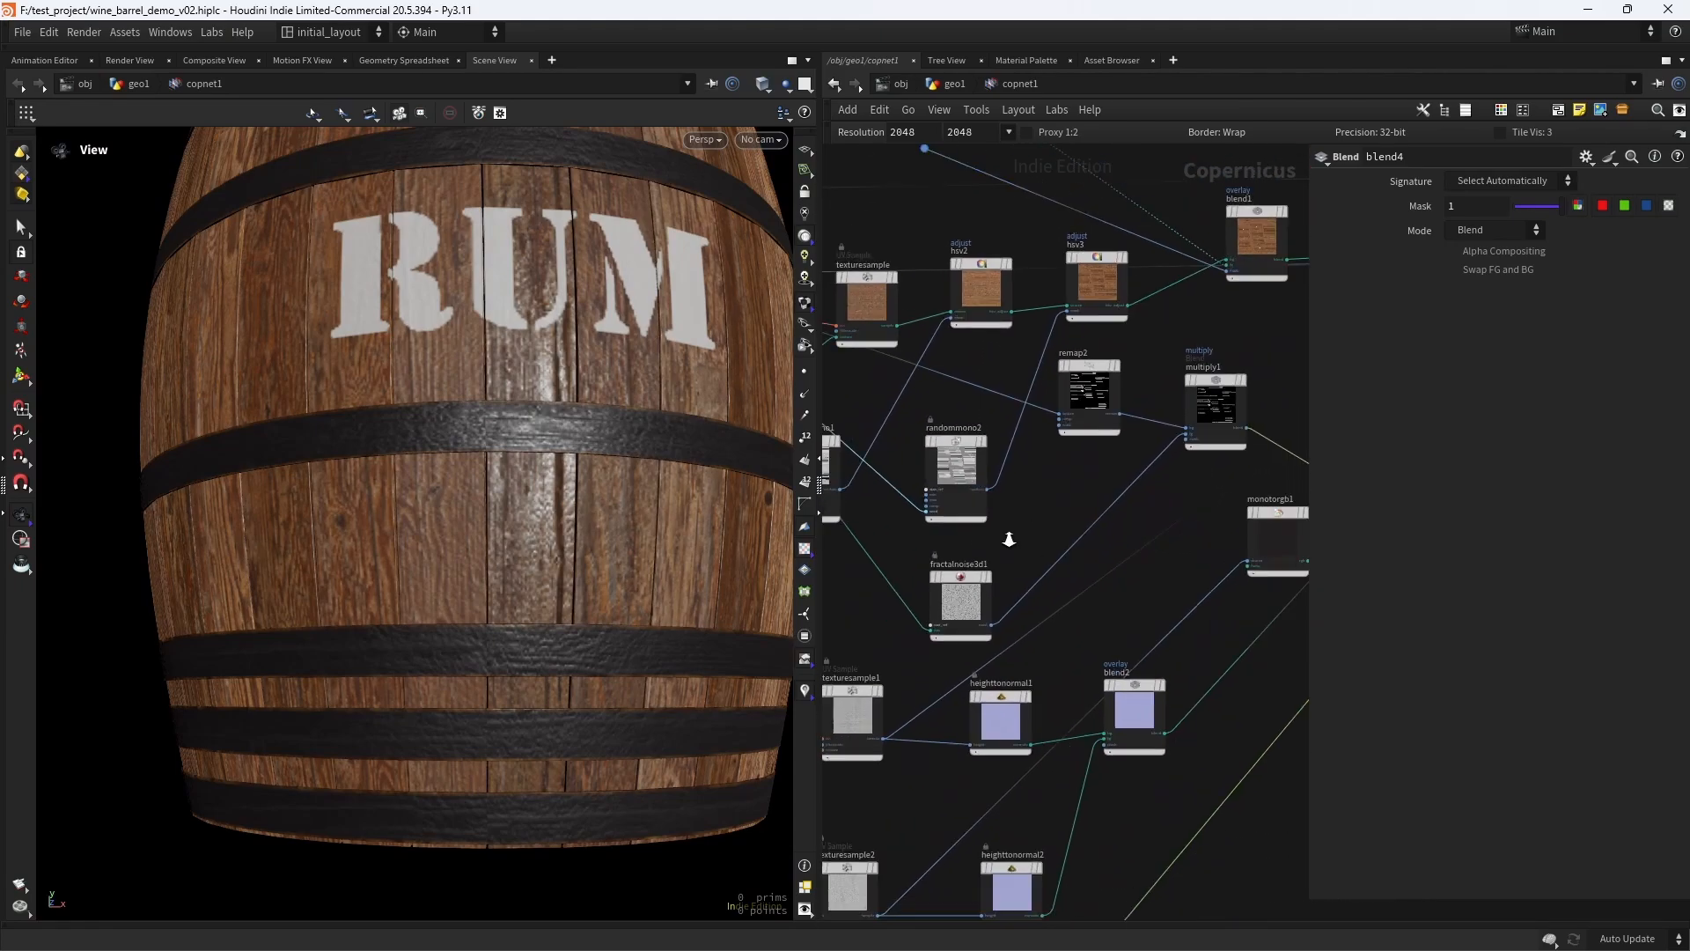
pyautogui.hotkey('ctrl', 's')
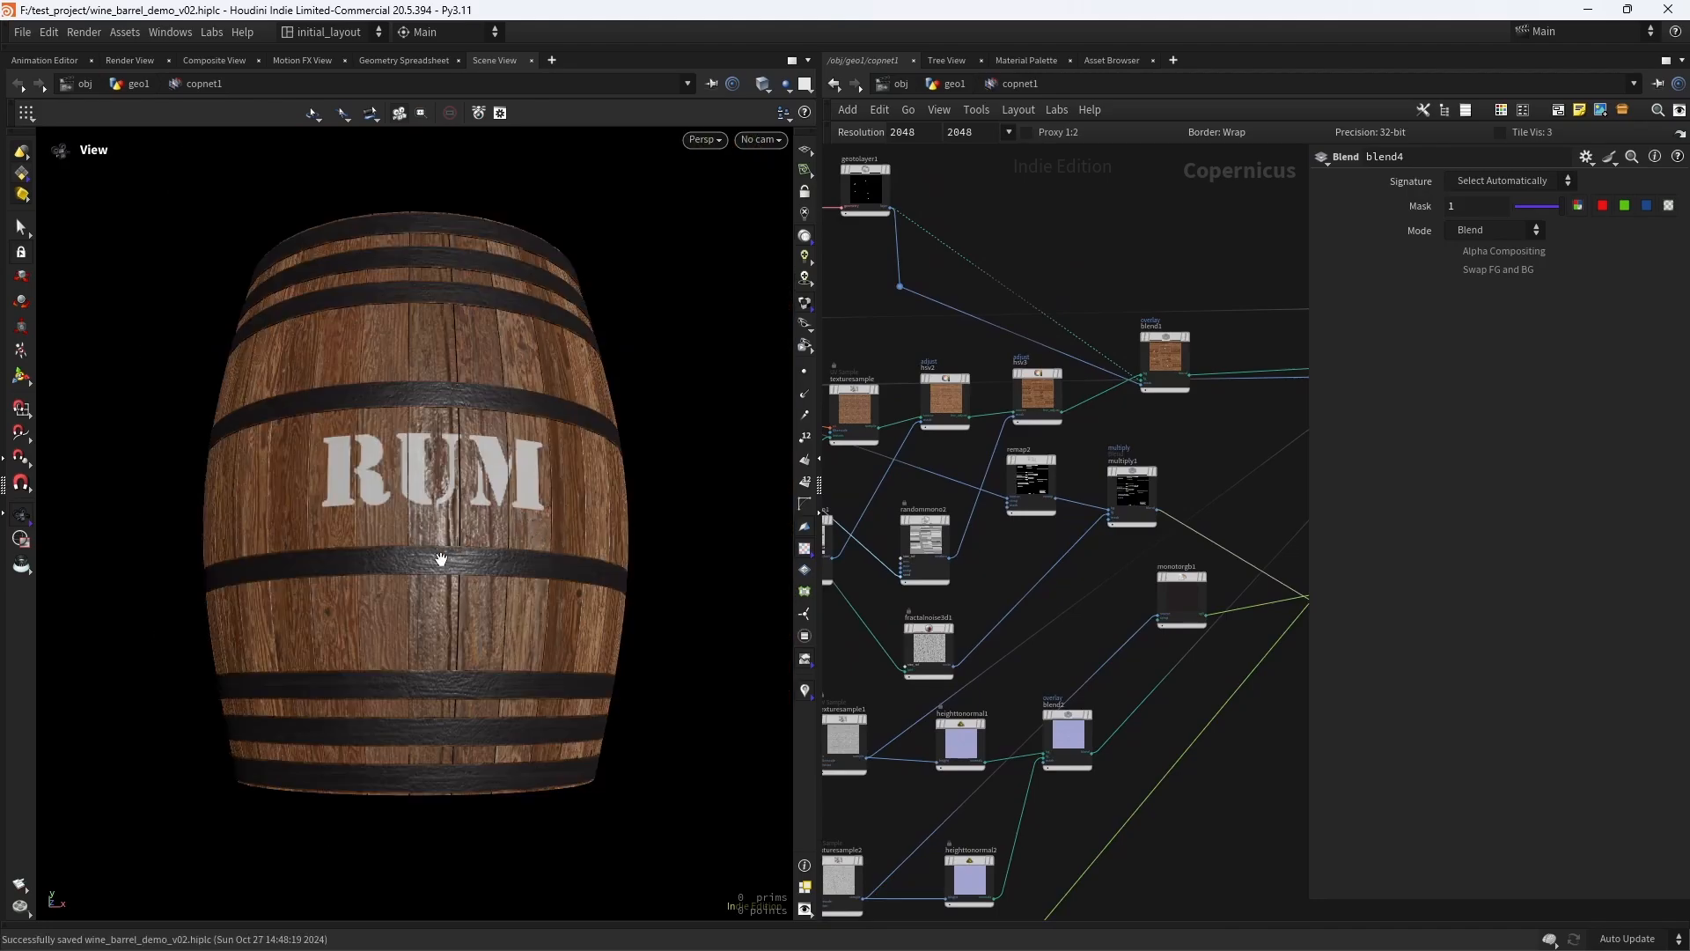
# - Turn off the viewport lighting and inspect the hoop colours on the barrel
pyautogui.moveTo(441, 560); pyautogui.dragTo(540, 547, button='right')
pyautogui.moveTo(541, 547)
pyautogui.mouseDown()
pyautogui.moveTo(547, 596)
pyautogui.moveTo(491, 604)
pyautogui.mouseUp()
pyautogui.click(805, 214)
pyautogui.moveTo(531, 532)
pyautogui.mouseDown()
pyautogui.moveTo(426, 453)
pyautogui.moveTo(527, 517)
pyautogui.mouseUp()
pyautogui.moveTo(674, 519); pyautogui.dragTo(519, 554, button='right')
# - Duplicate fractalnoise3d1 directly below the original and display the copy in the viewport
pyautogui.scroll(-2, 1064, 655)
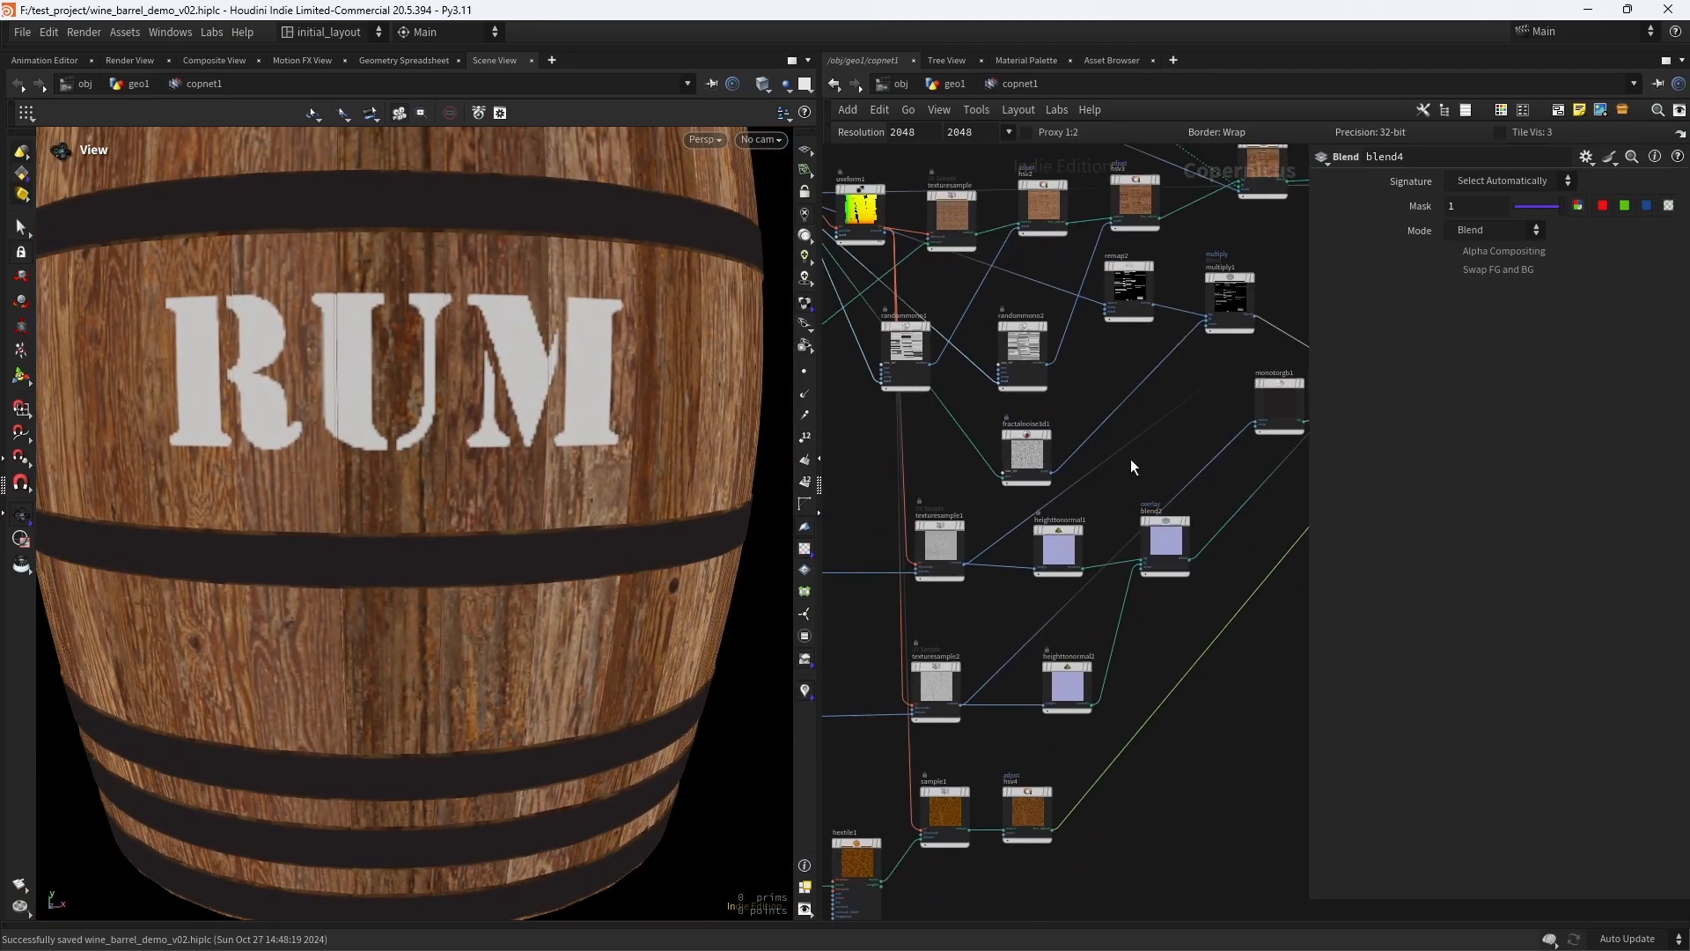
pyautogui.scroll(5, 938, 395)
pyautogui.moveTo(929, 352)
pyautogui.keyDown('alt'); pyautogui.moveTo(920, 341); pyautogui.dragTo(922, 478); pyautogui.keyUp('alt')
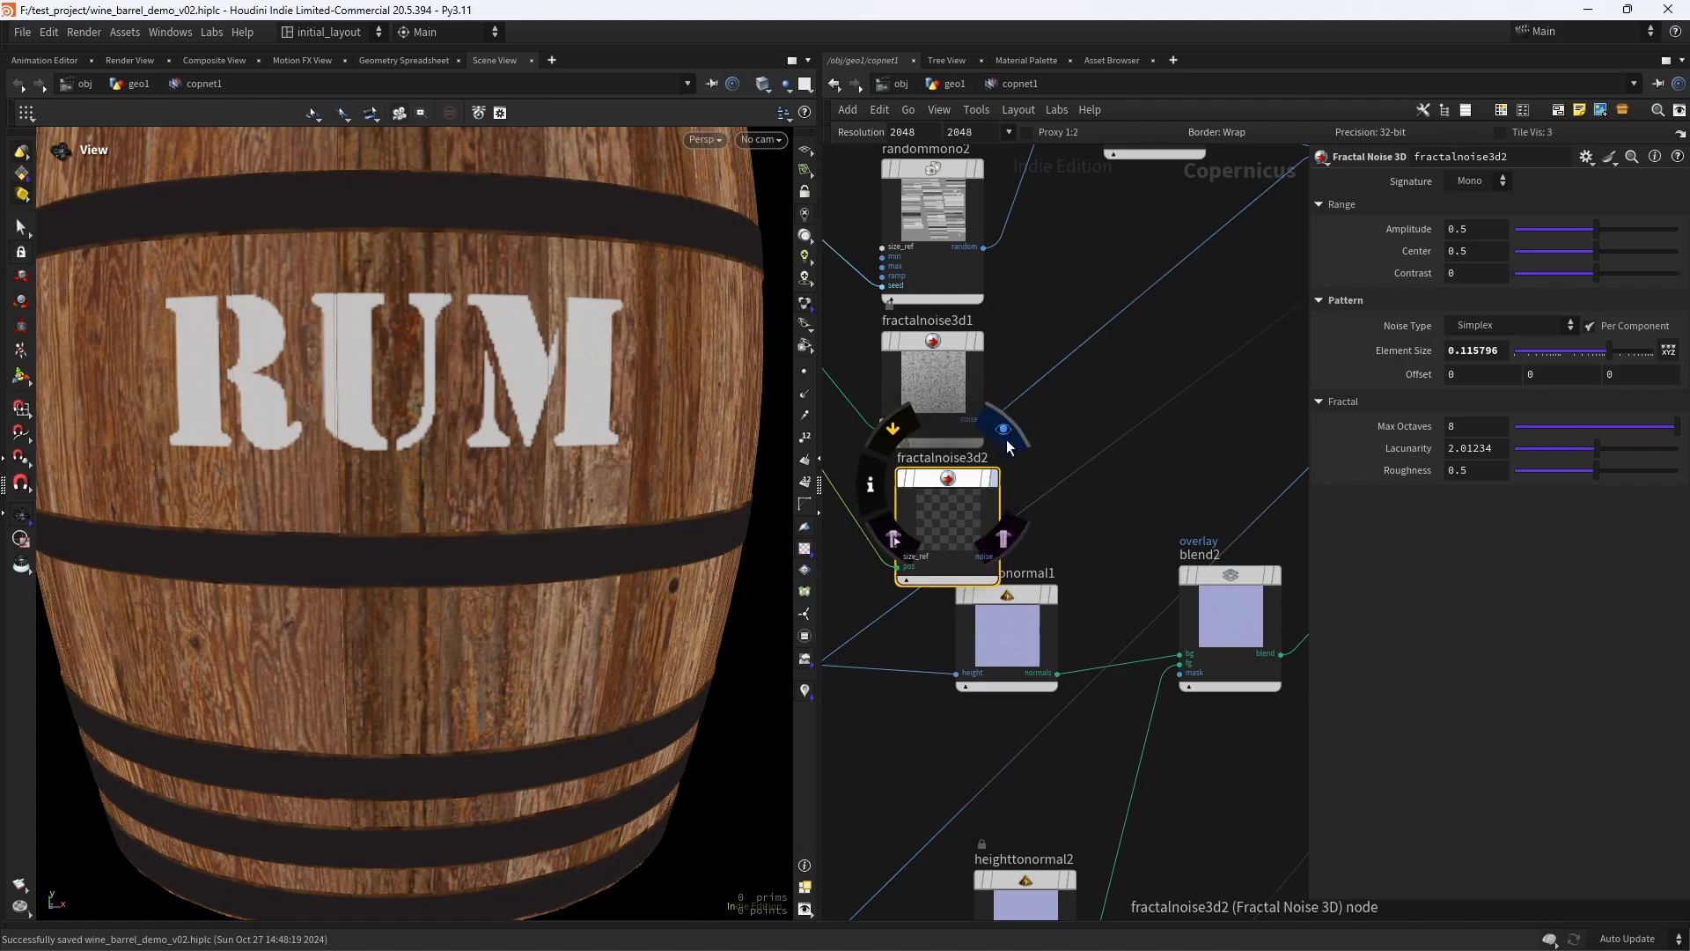
pyautogui.click(994, 449)
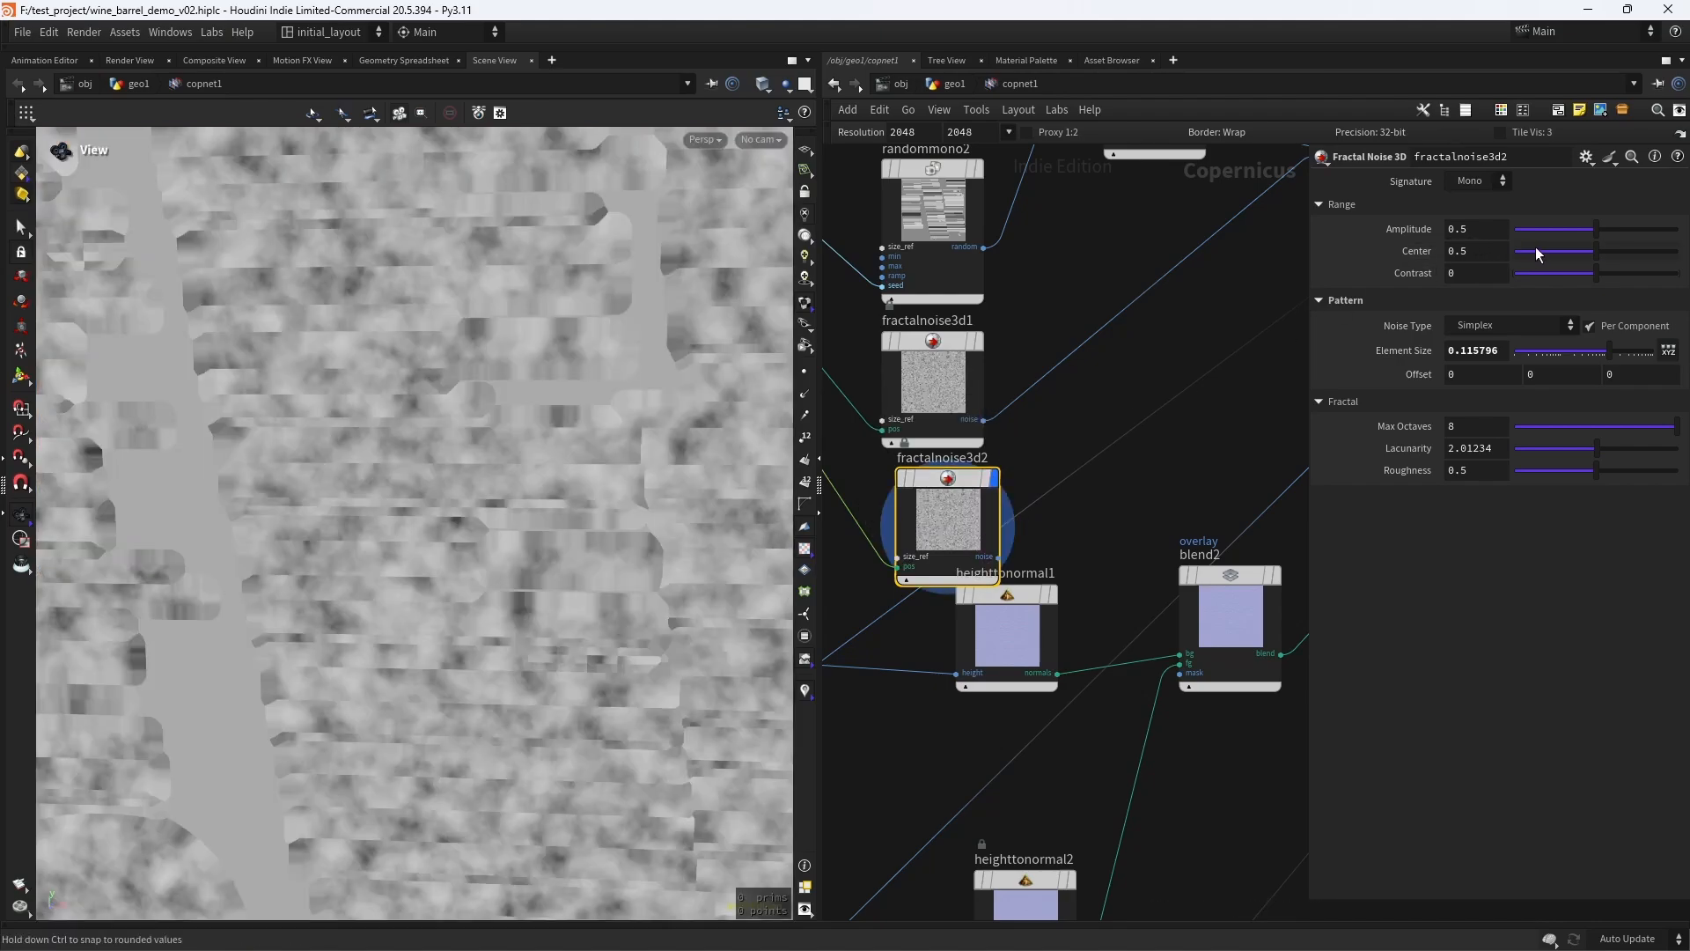
# - Set the duplicated noise's Center to 0, try the RGB signature, and switch its Signature to UV
pyautogui.moveTo(1535, 246); pyautogui.dragTo(1398, 269)
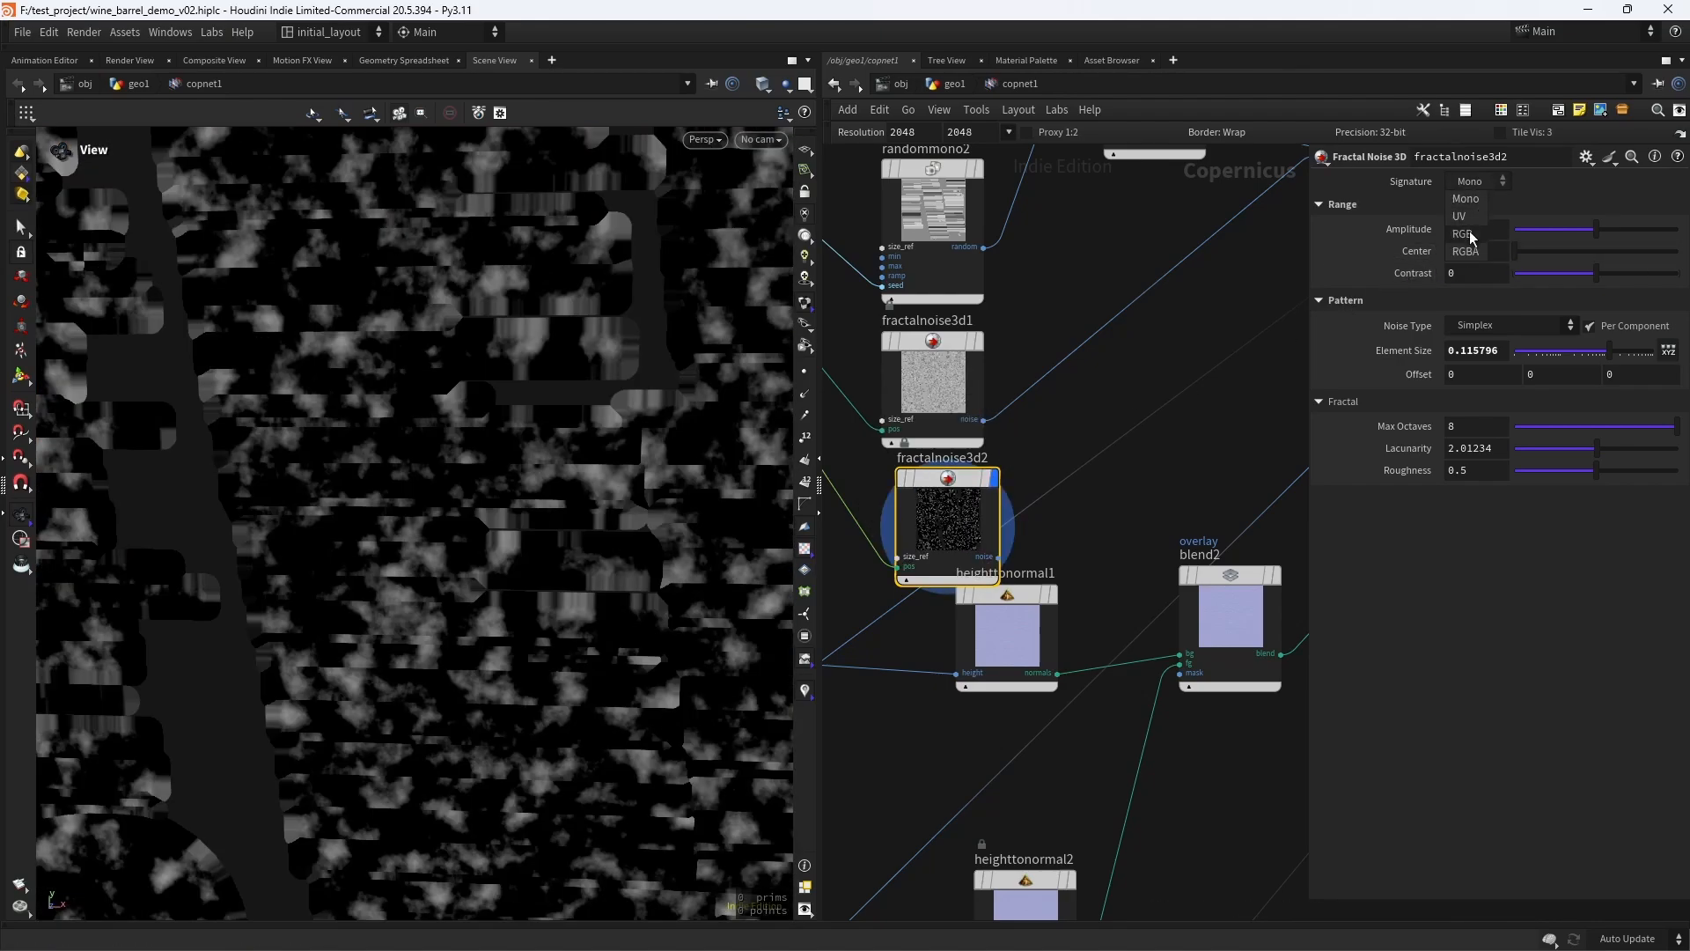
pyautogui.click(1466, 230)
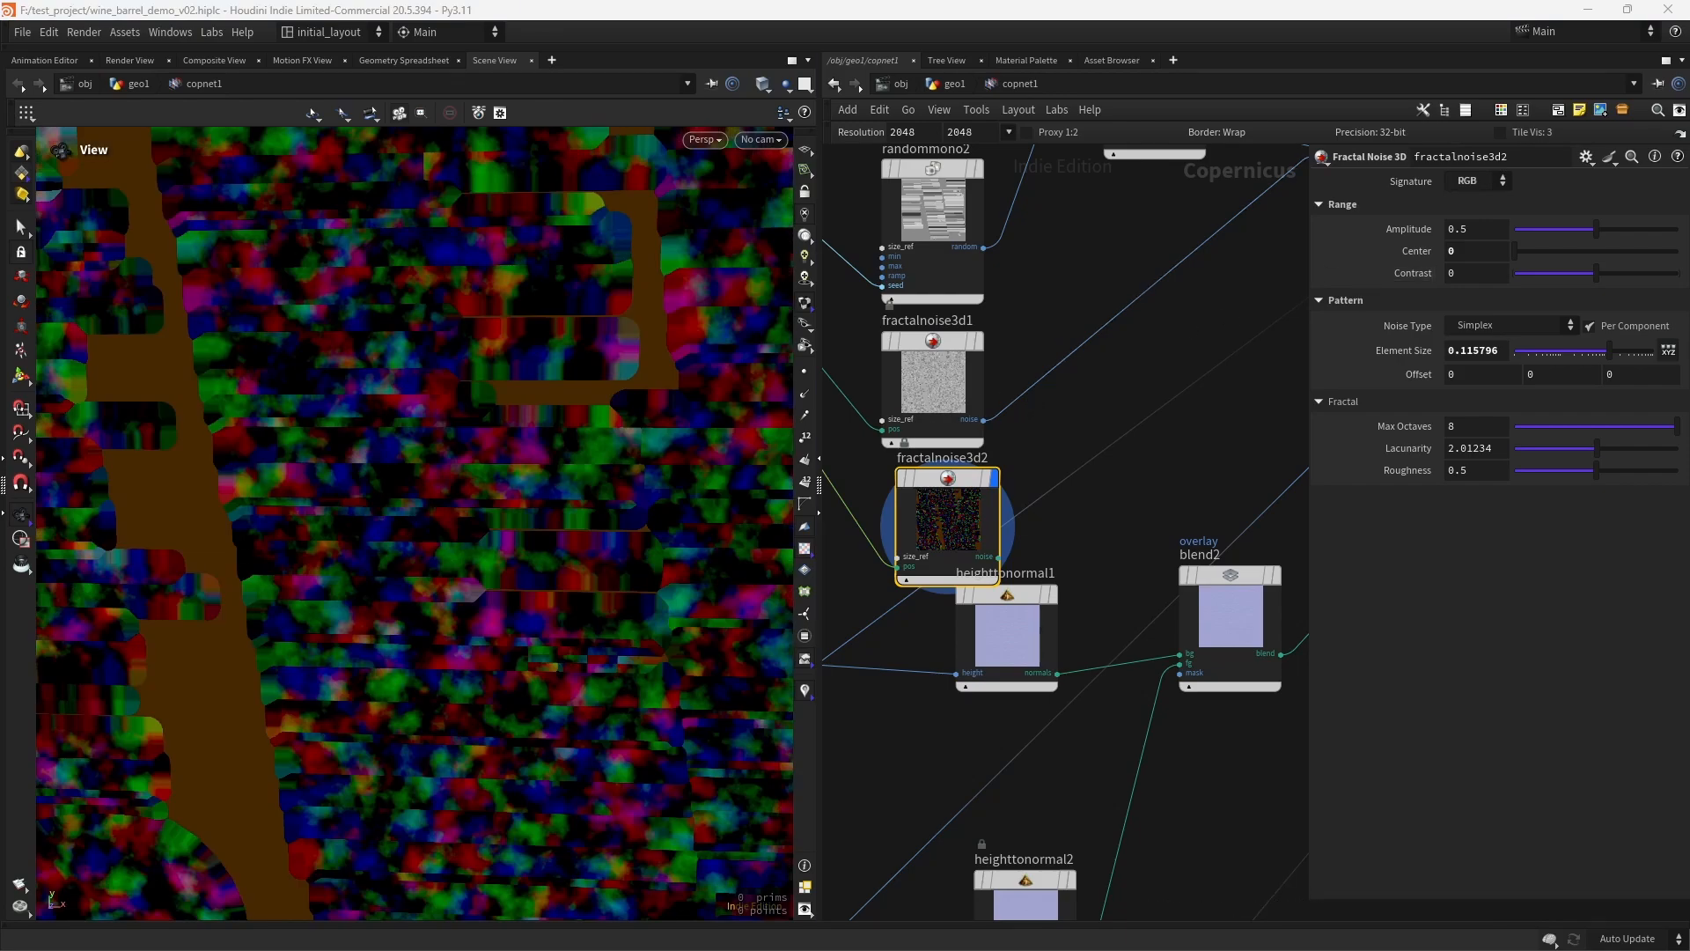
pyautogui.click(1479, 180)
pyautogui.click(1497, 216)
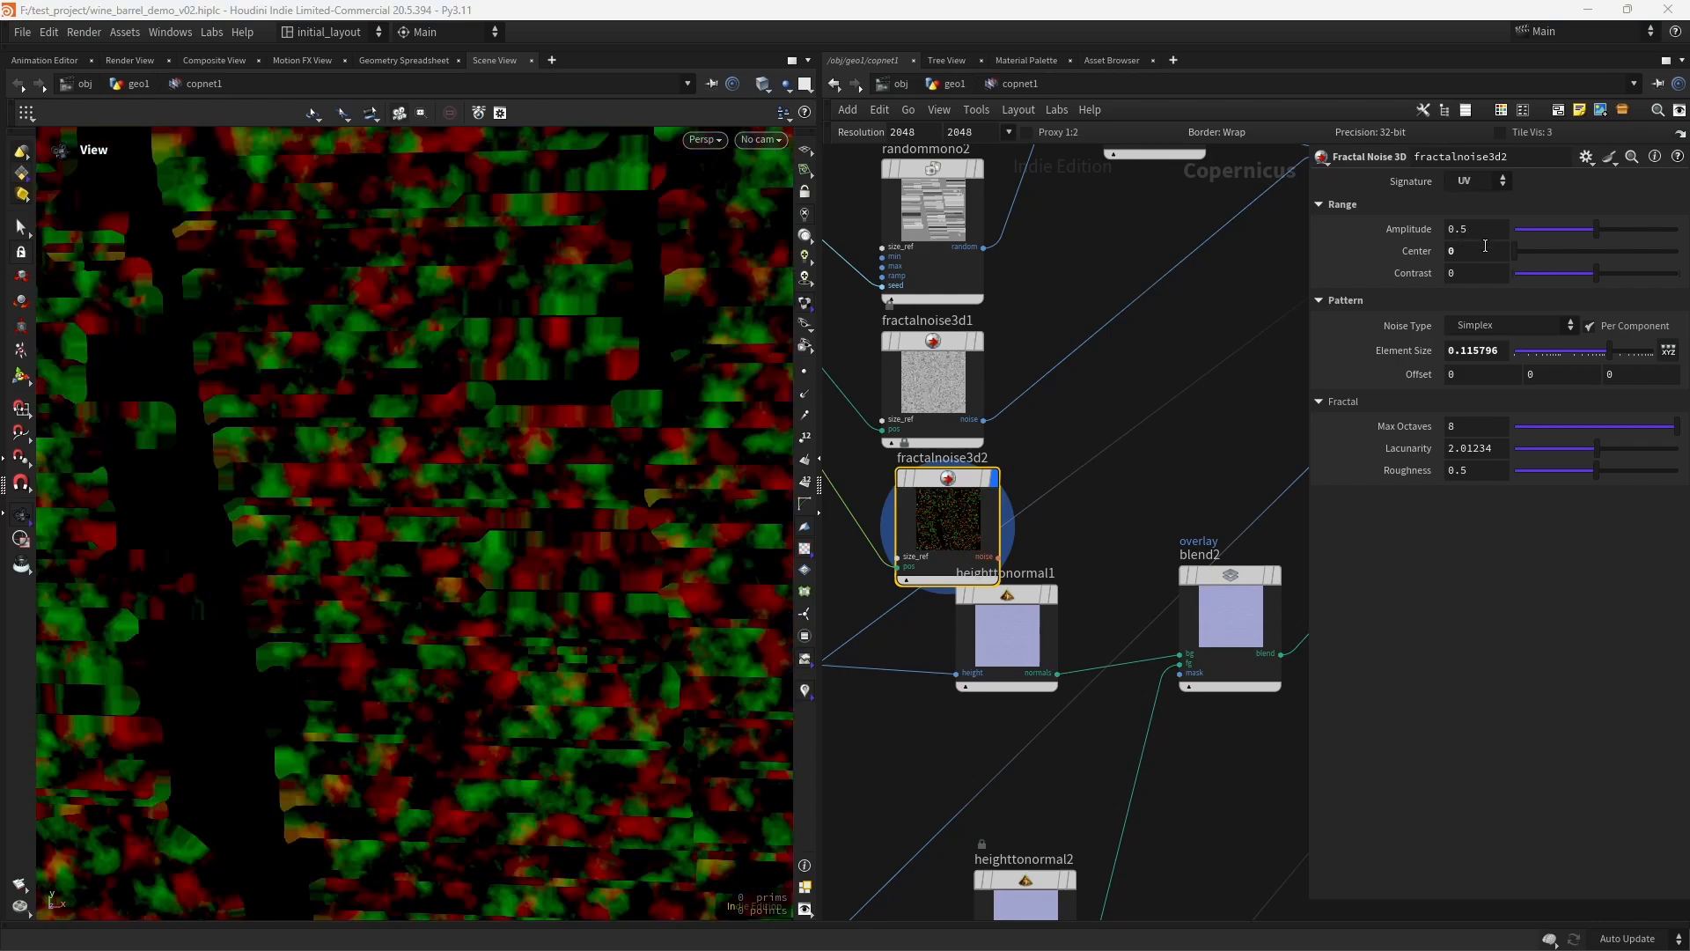
# - Set the UV noise's Element Size to 0.16465, then try an Amplitude of 0.01 and undo that change
pyautogui.moveTo(541, 441); pyautogui.dragTo(676, 450, button='middle')
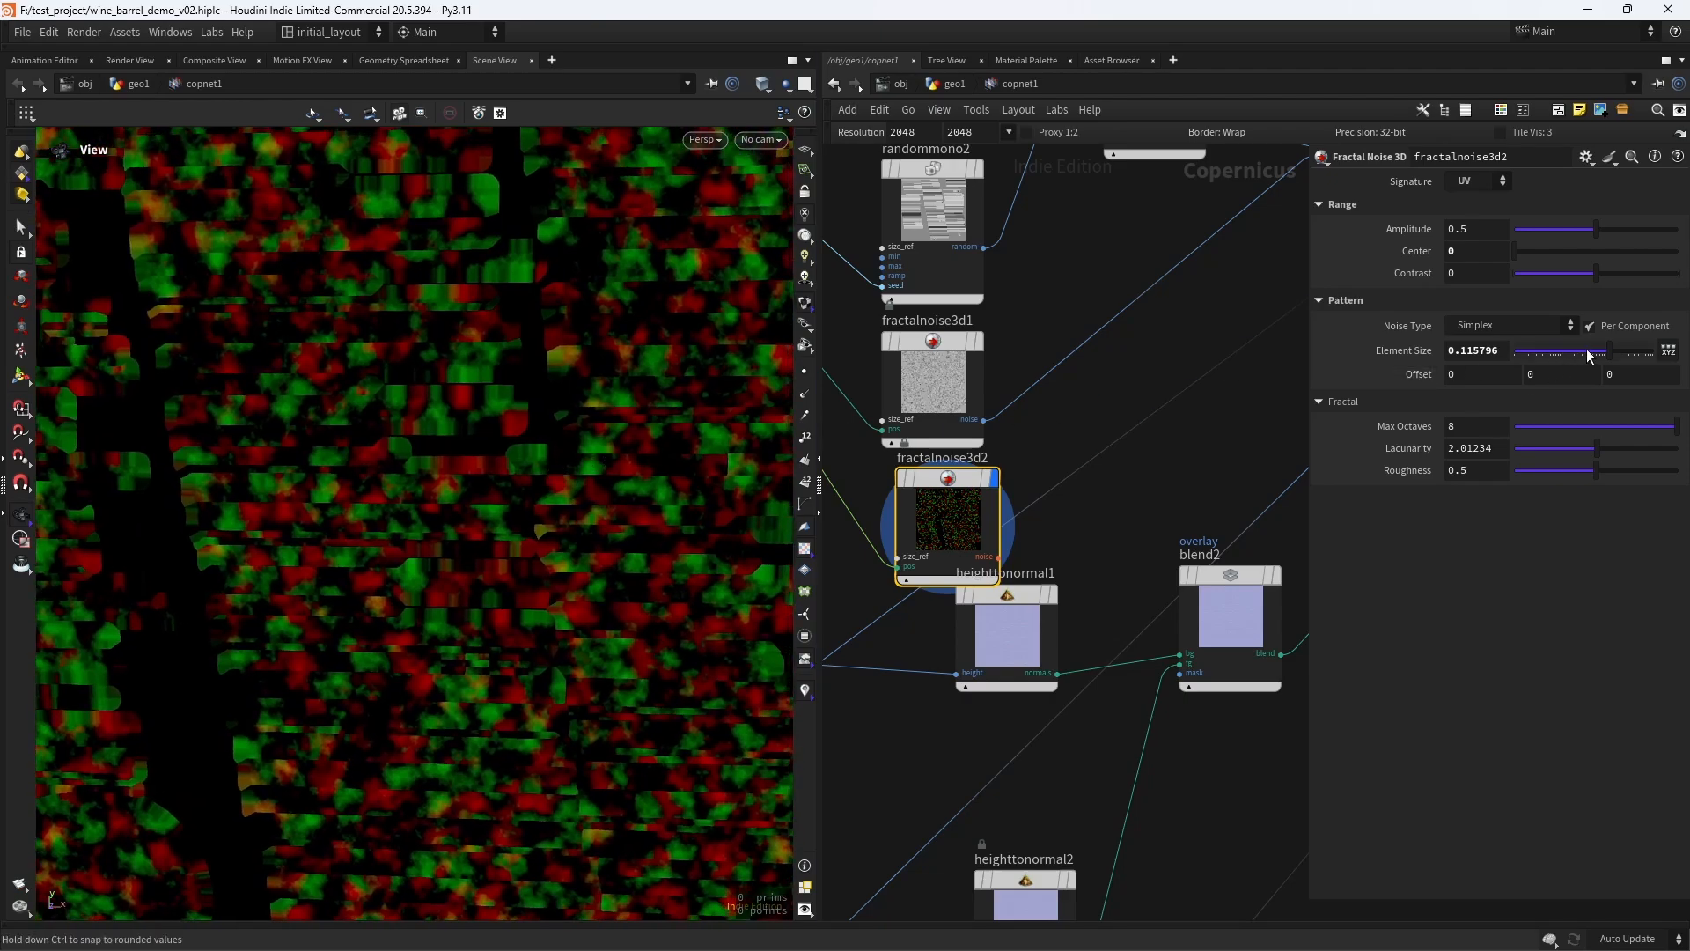
pyautogui.moveTo(1612, 360); pyautogui.dragTo(1618, 357)
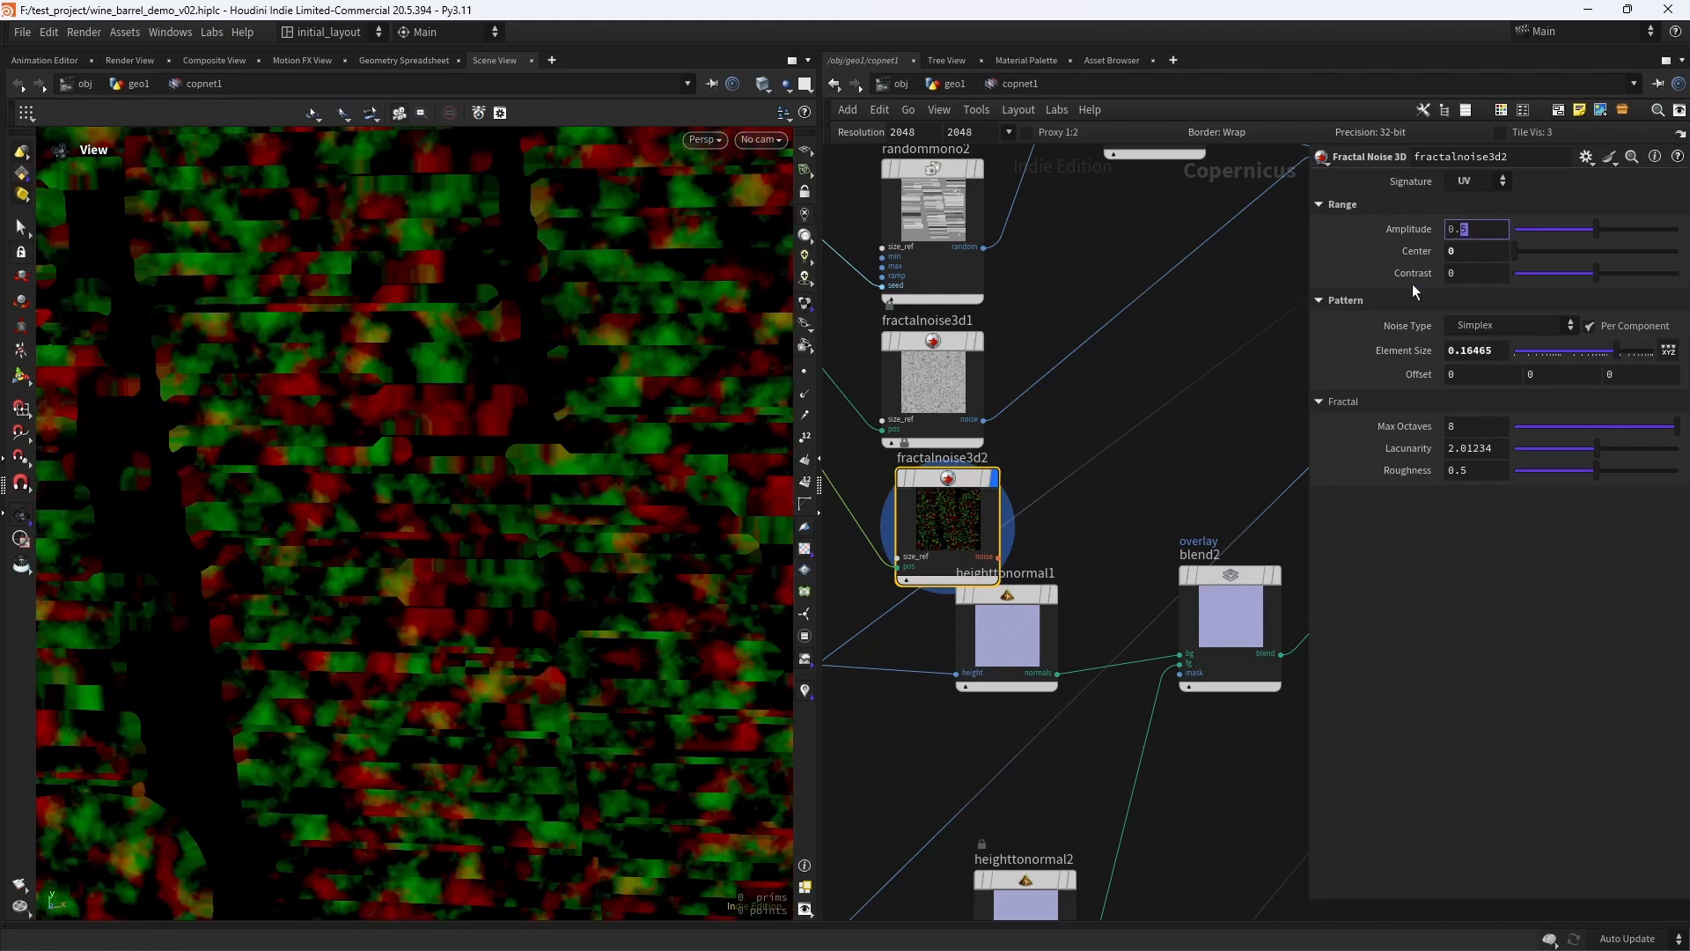
pyautogui.write('01')
pyautogui.press('Return')
pyautogui.hotkey('ctrl', 'z')
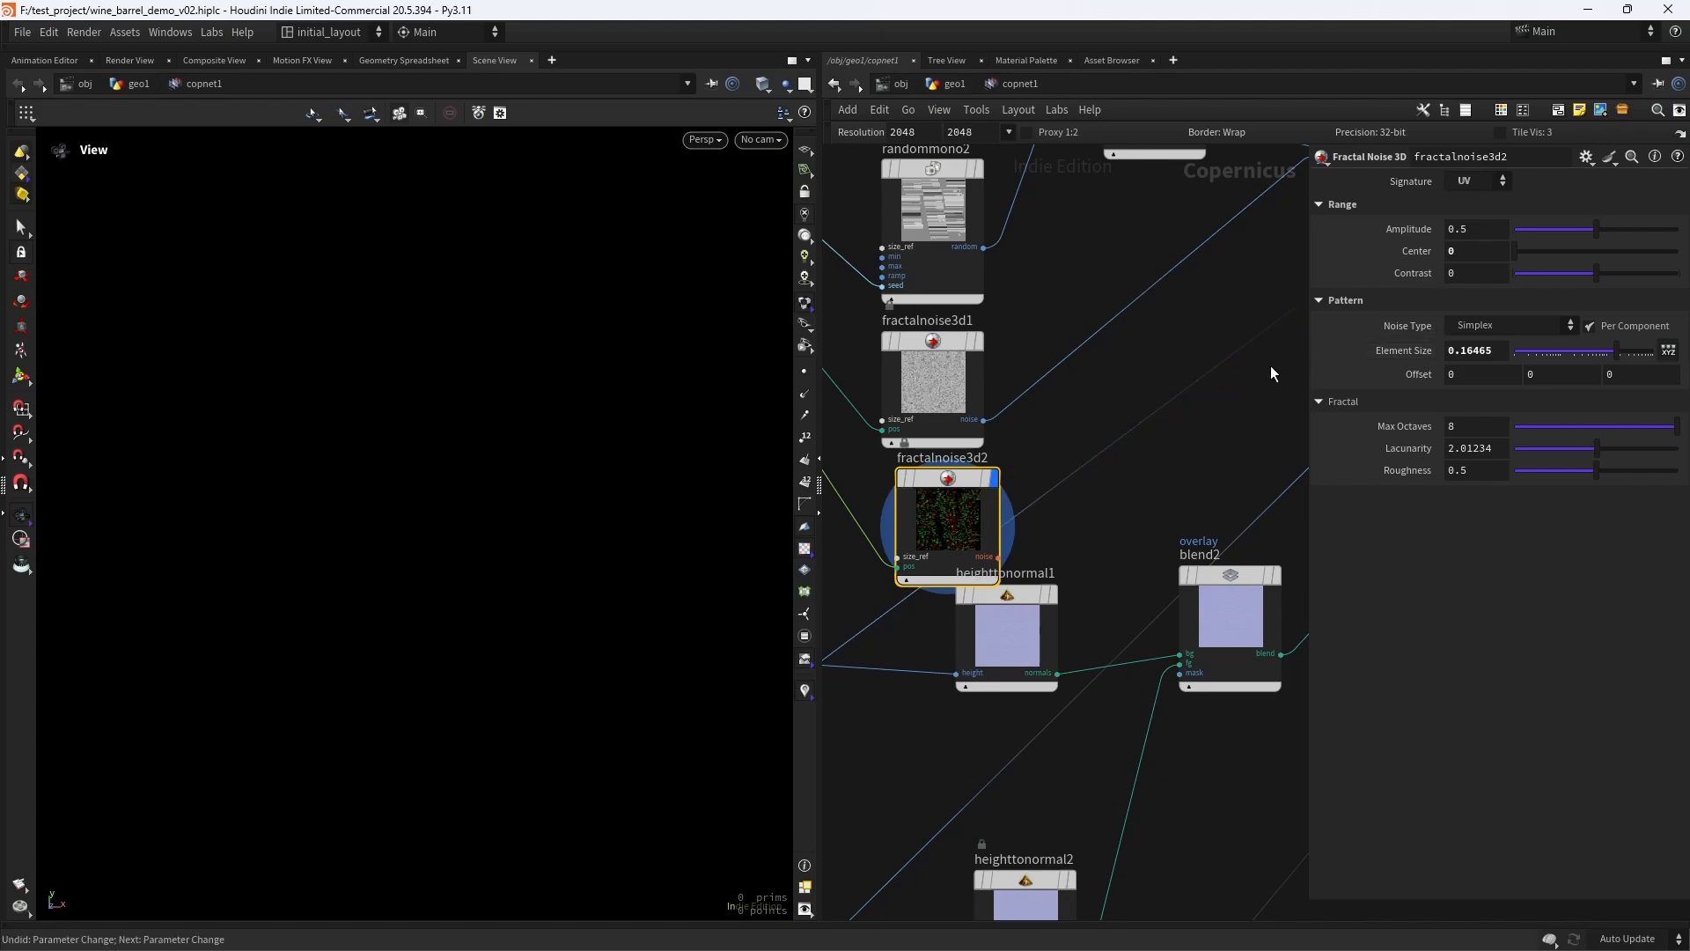
# - Insert a Distort node on the wire between multiply1 and blend4 and display it in the viewport
pyautogui.scroll(-3, 1131, 512)
pyautogui.scroll(2, 1030, 475)
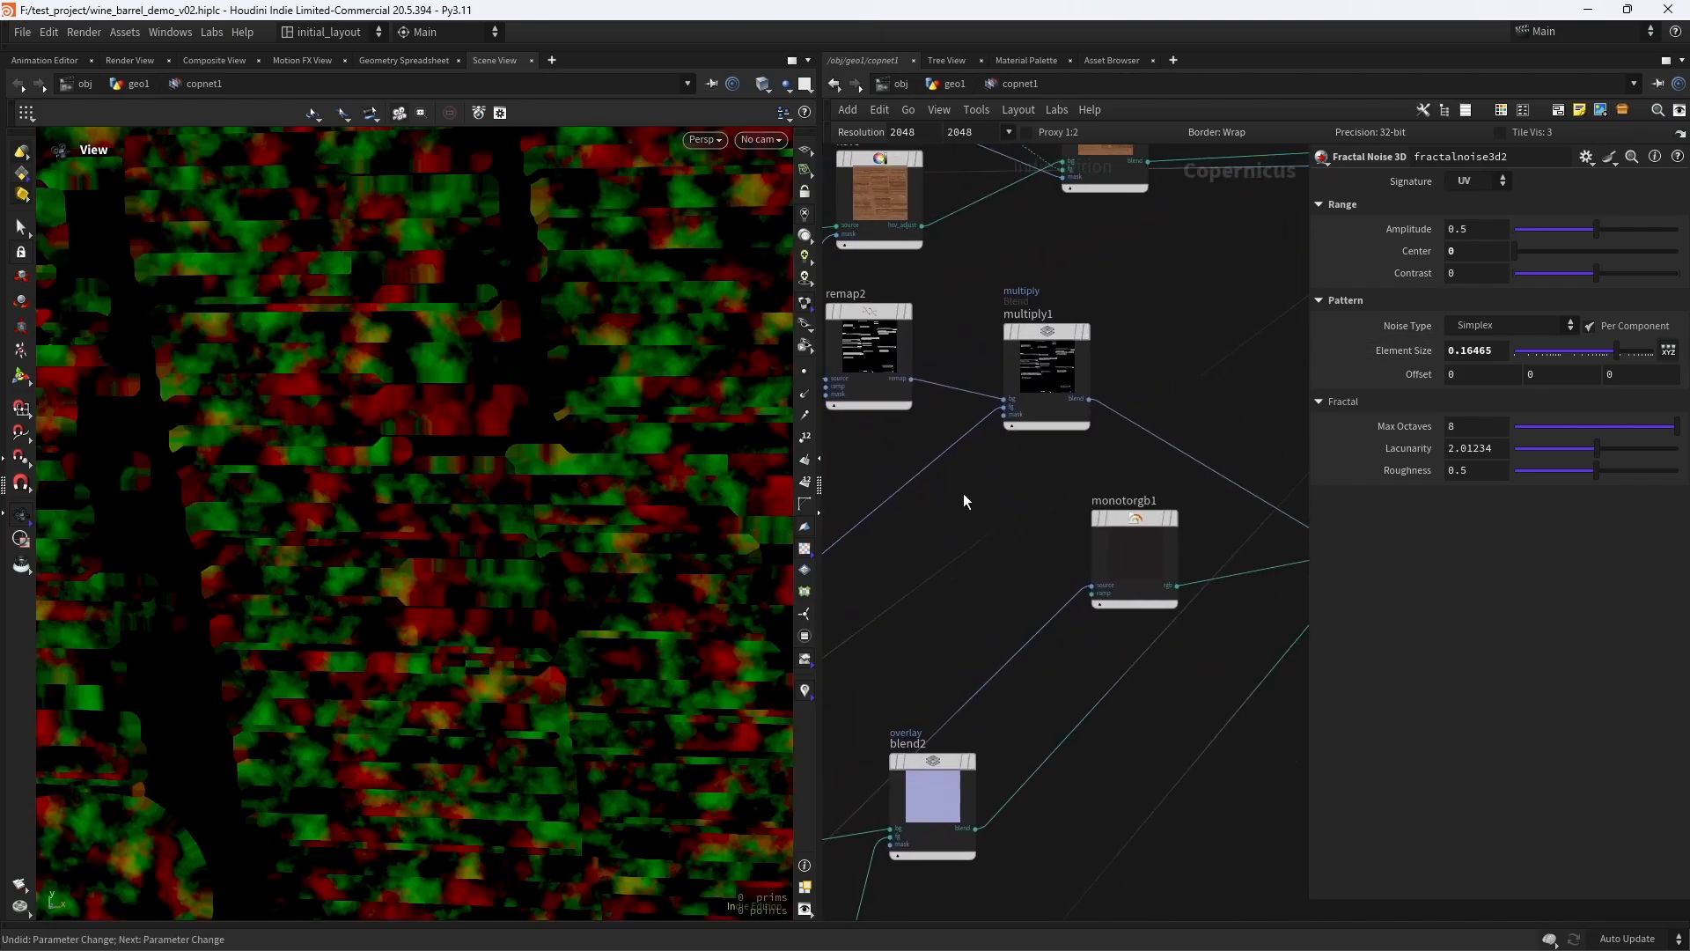
pyautogui.moveTo(987, 488); pyautogui.dragTo(876, 517, button='middle')
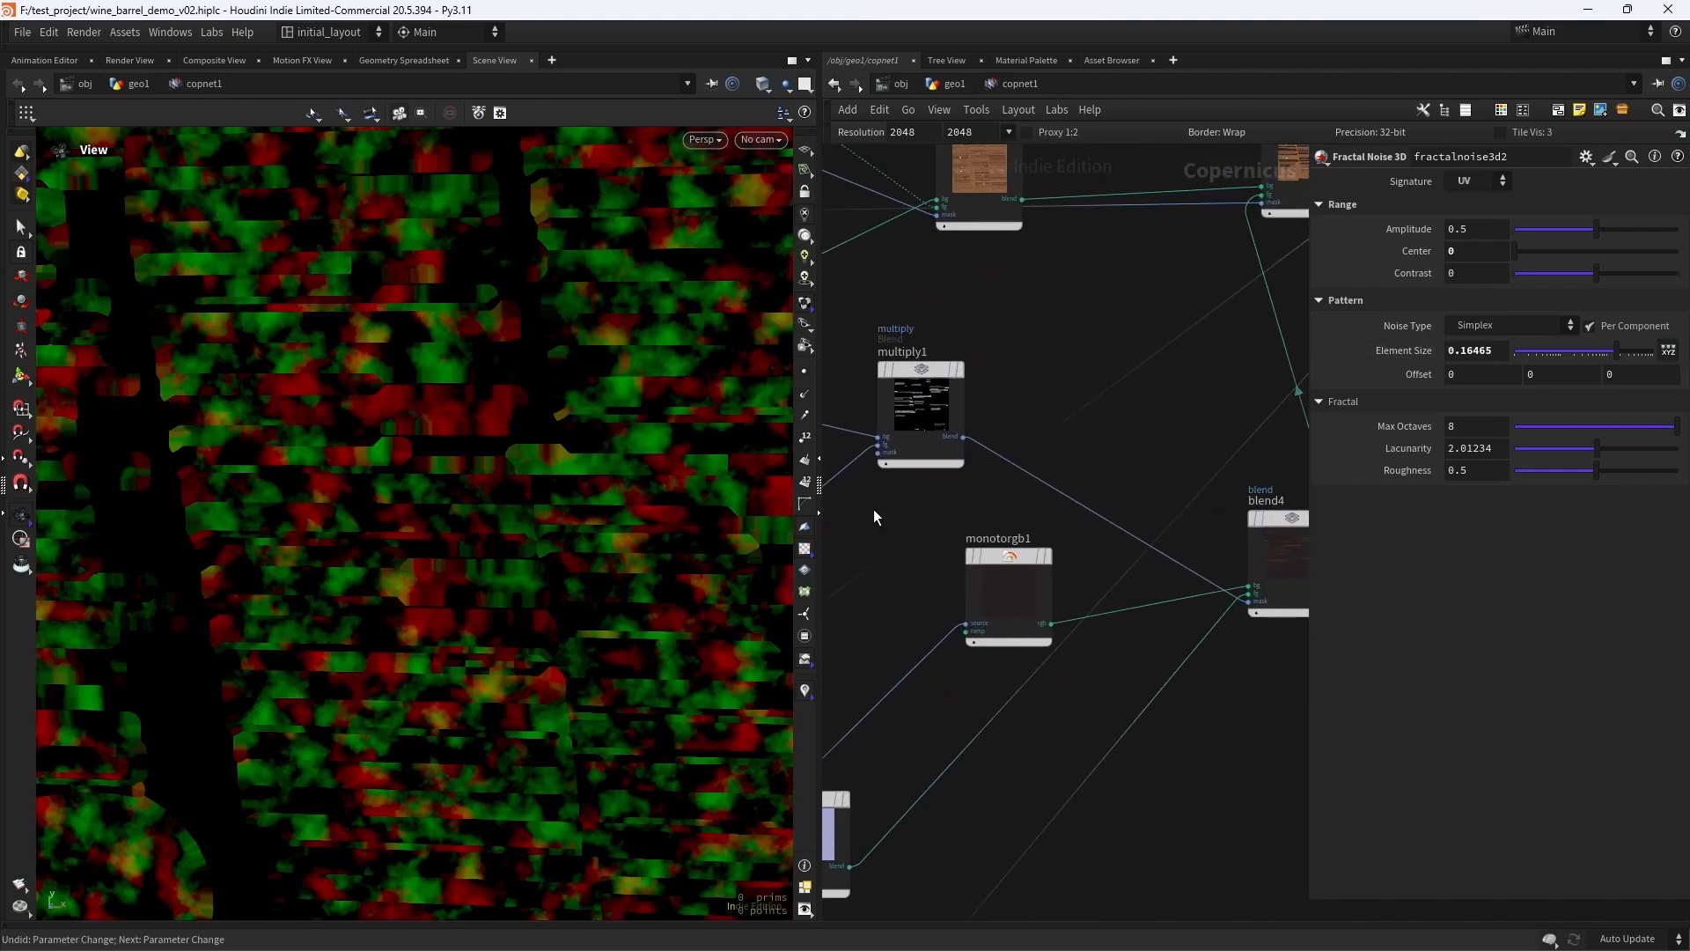
pyautogui.press('Tab')
pyautogui.write('distort')
pyautogui.press('Return')
pyautogui.click(1114, 472)
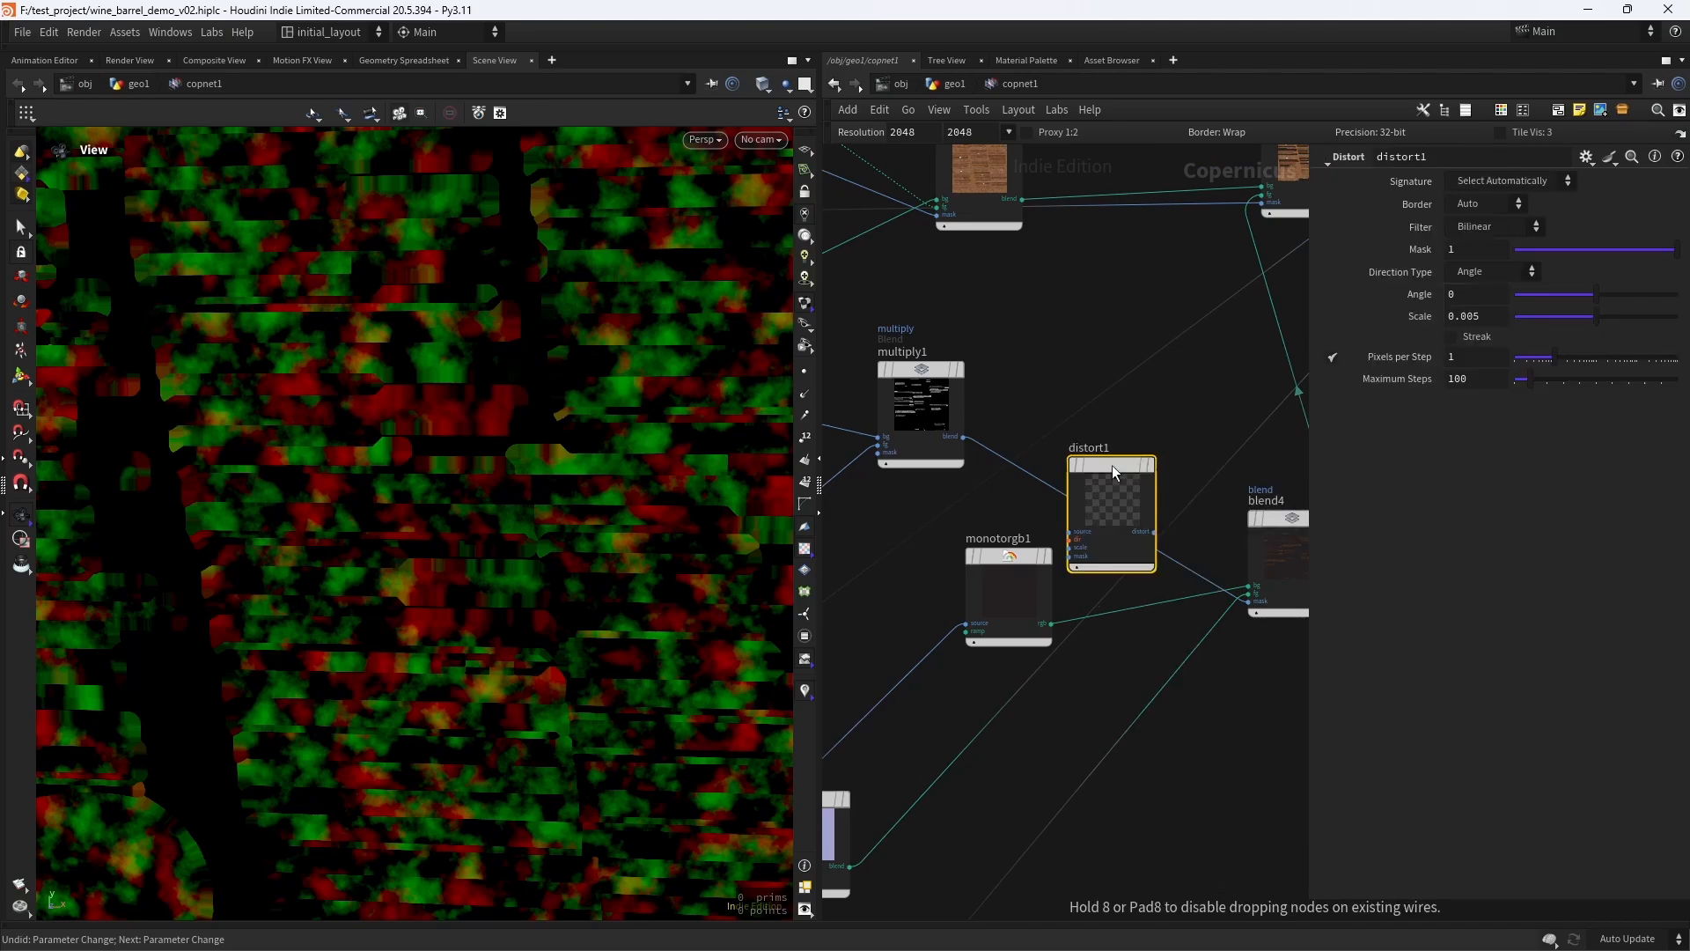
pyautogui.moveTo(1114, 472); pyautogui.dragTo(1091, 460)
pyautogui.click(1128, 455)
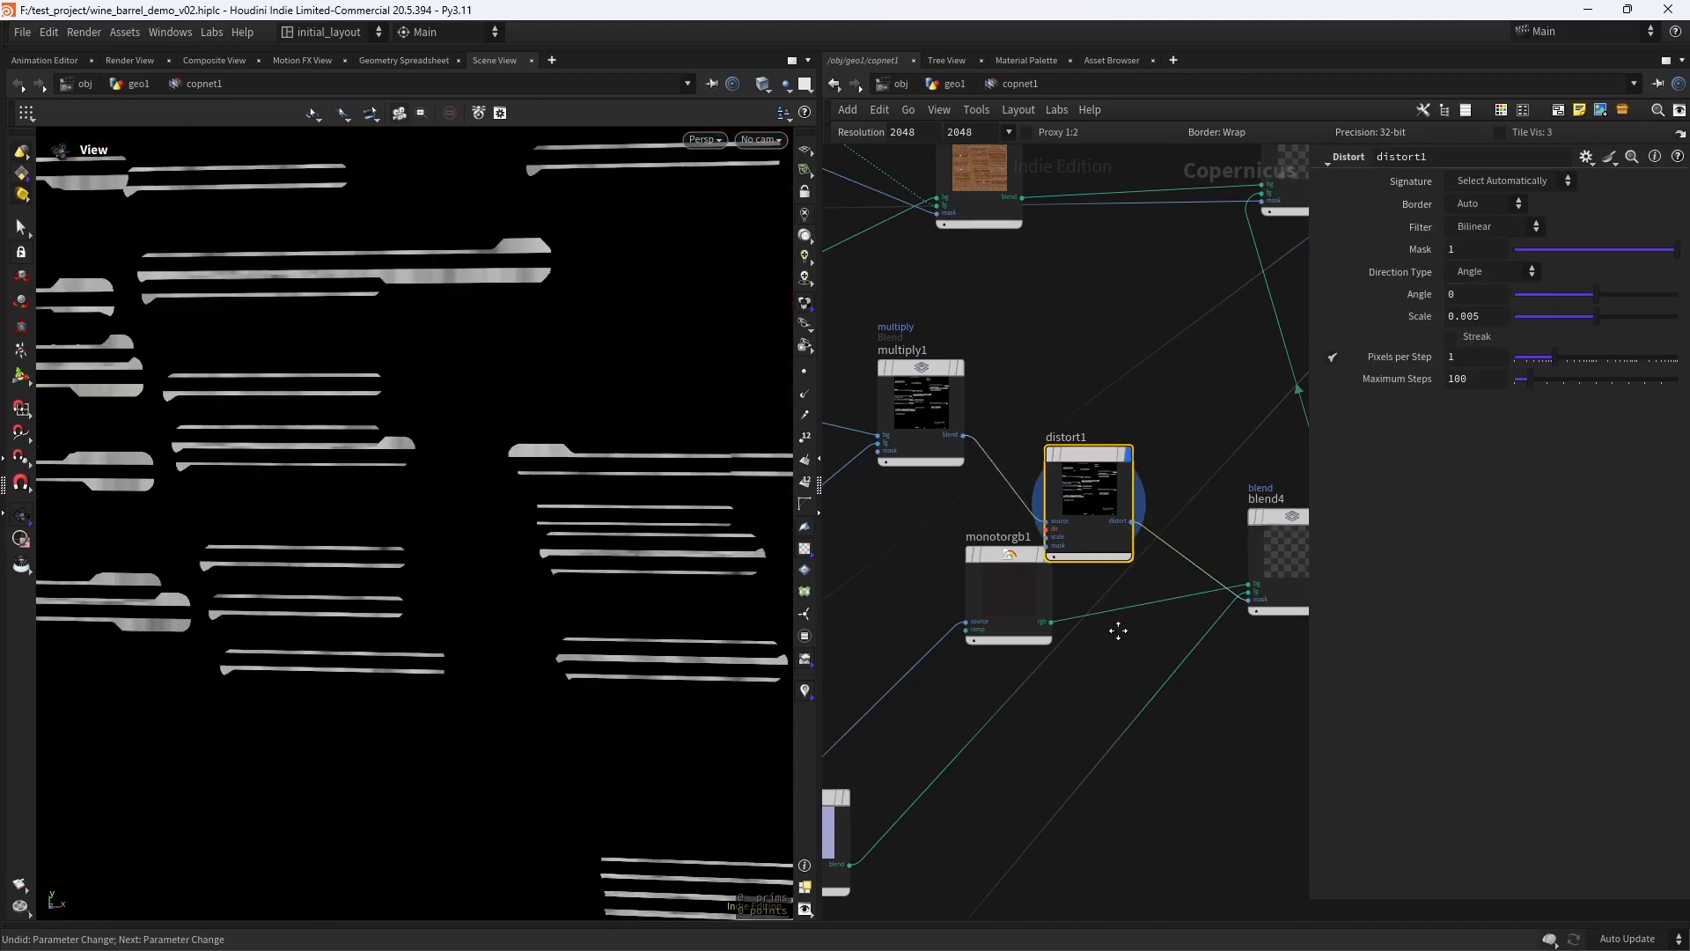
# - Wire fractalnoise3d2's noise output into distort1's direction input
pyautogui.moveTo(1118, 630); pyautogui.dragTo(1307, 462, button='middle')
pyautogui.moveTo(921, 543); pyautogui.dragTo(1055, 458, button='middle')
pyautogui.moveTo(890, 668); pyautogui.dragTo(885, 732, button='middle')
pyautogui.click(930, 594)
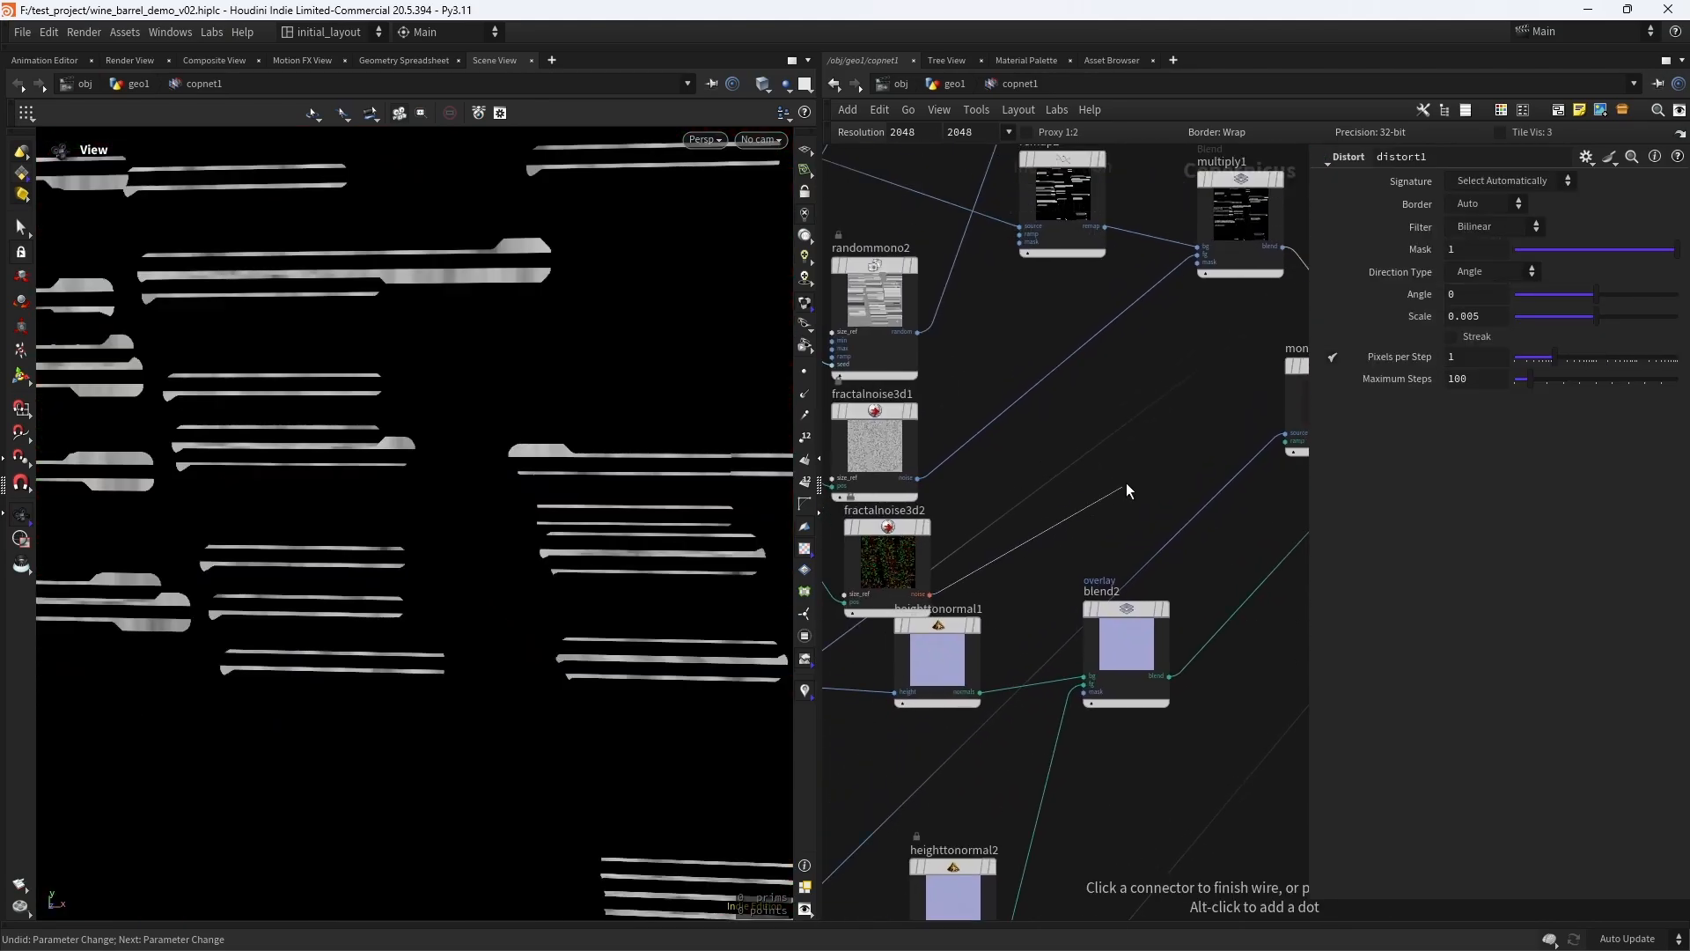
pyautogui.moveTo(1277, 401); pyautogui.dragTo(903, 640, button='middle')
pyautogui.click(993, 581)
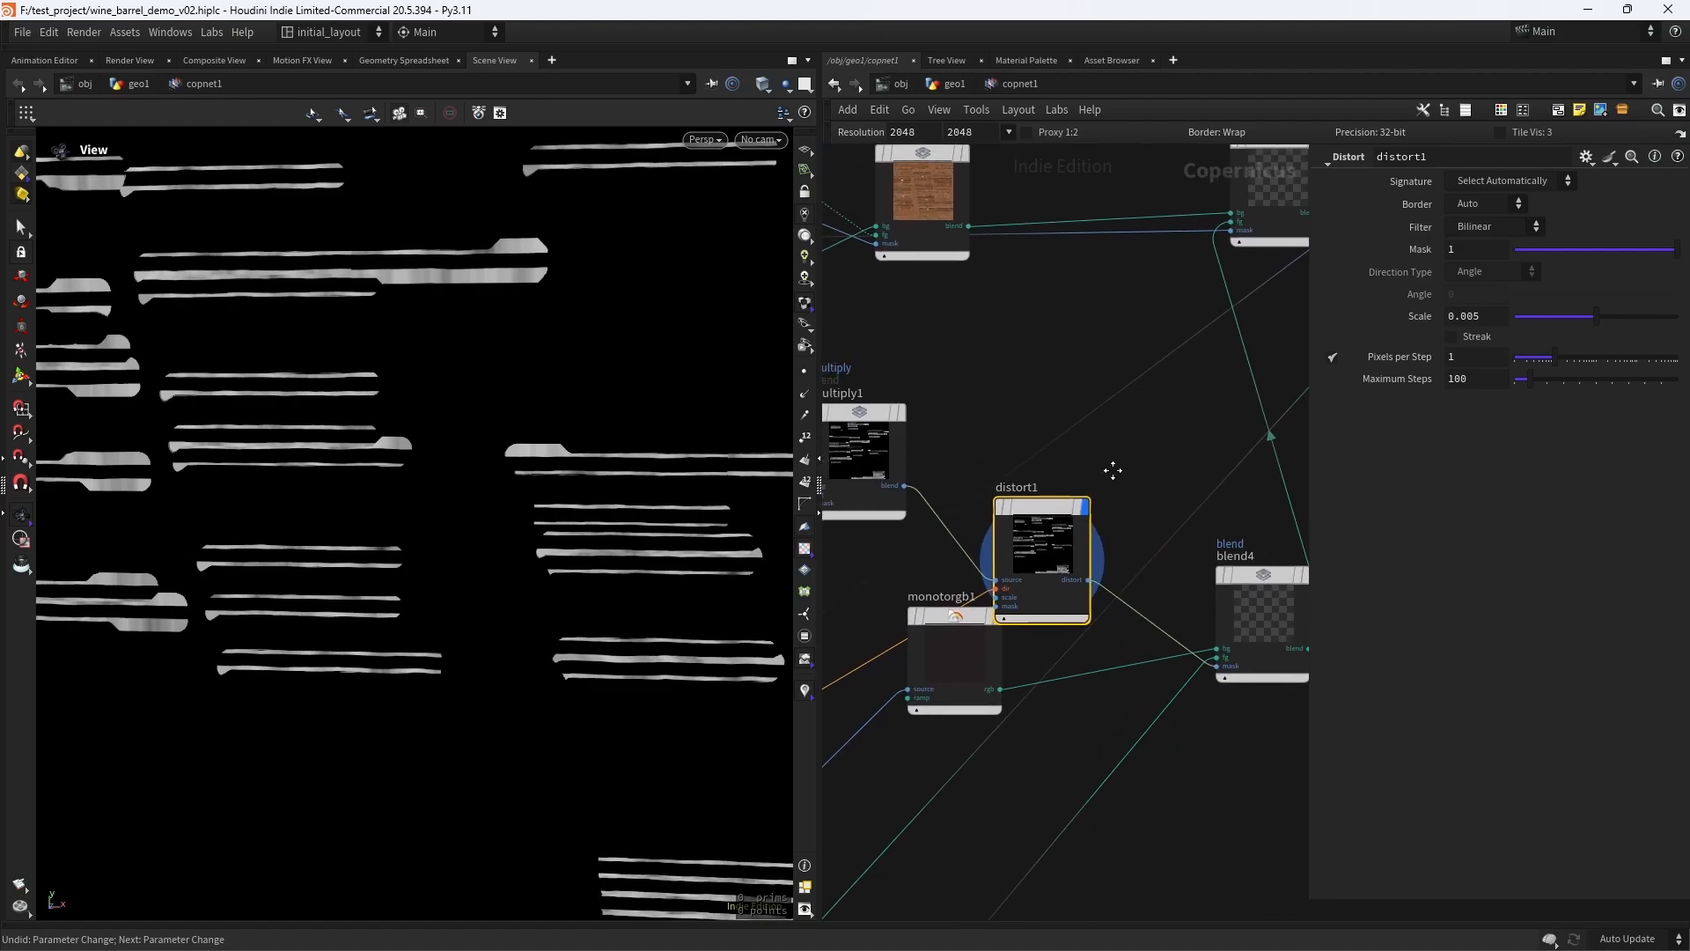
# - Set the Scale of distort1 to 1
pyautogui.scroll(-5, 1113, 471)
pyautogui.scroll(-2, 1159, 508)
pyautogui.scroll(6, 1144, 529)
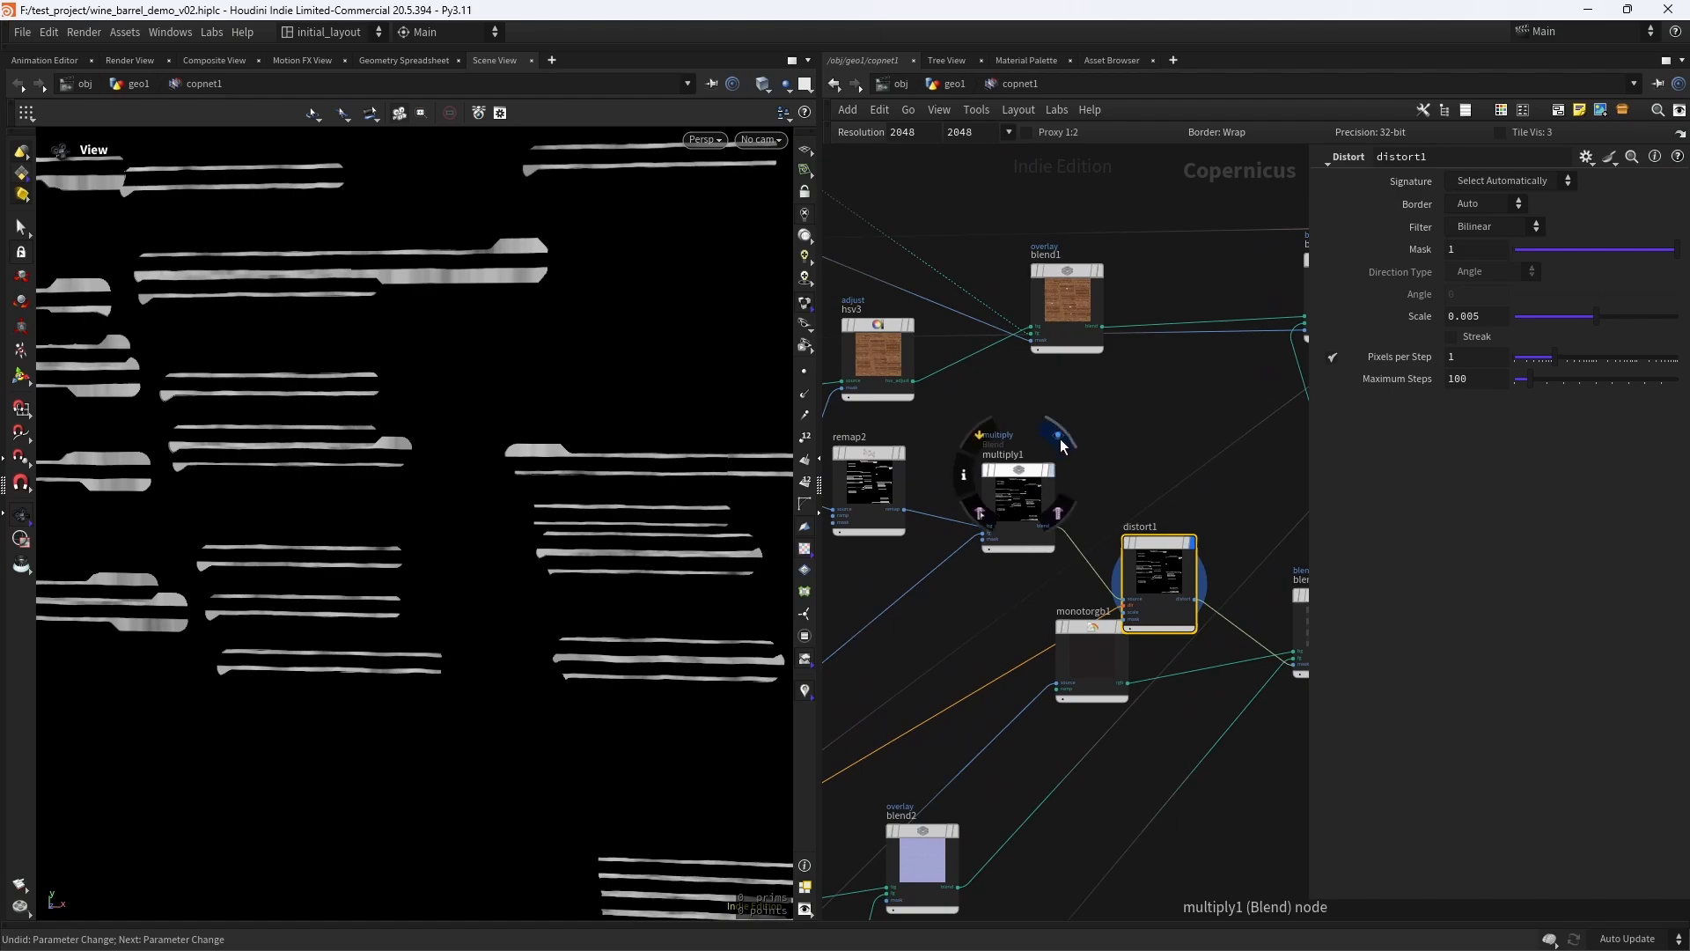
pyautogui.moveTo(1141, 552)
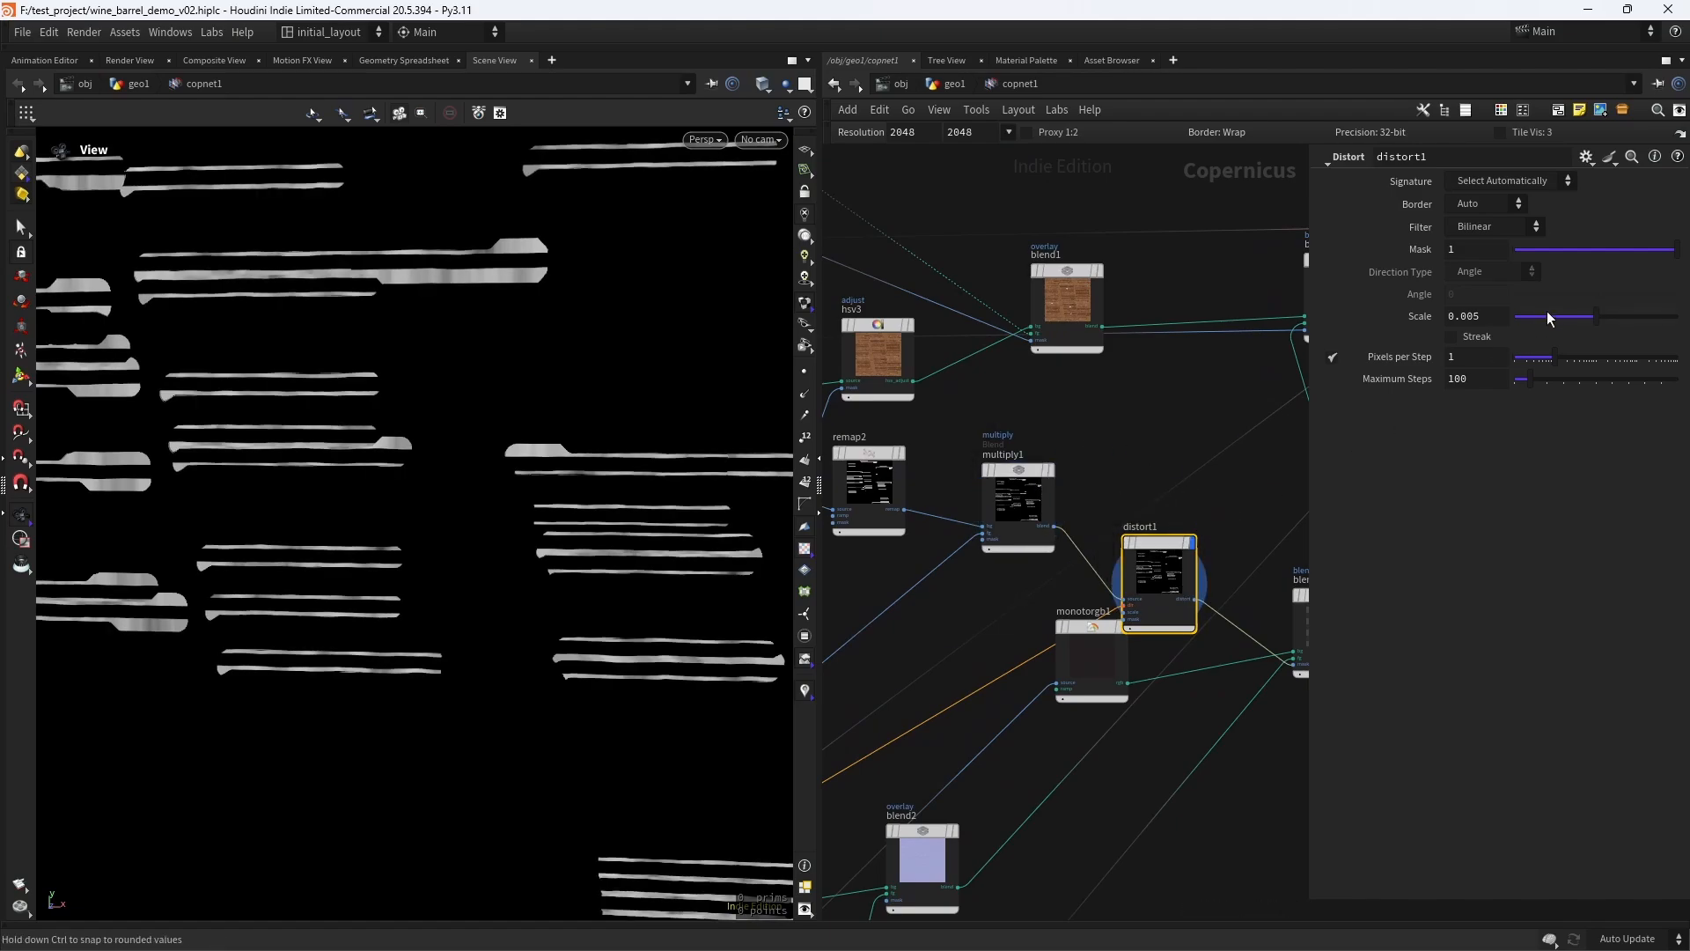
pyautogui.moveTo(1590, 324); pyautogui.dragTo(1677, 325)
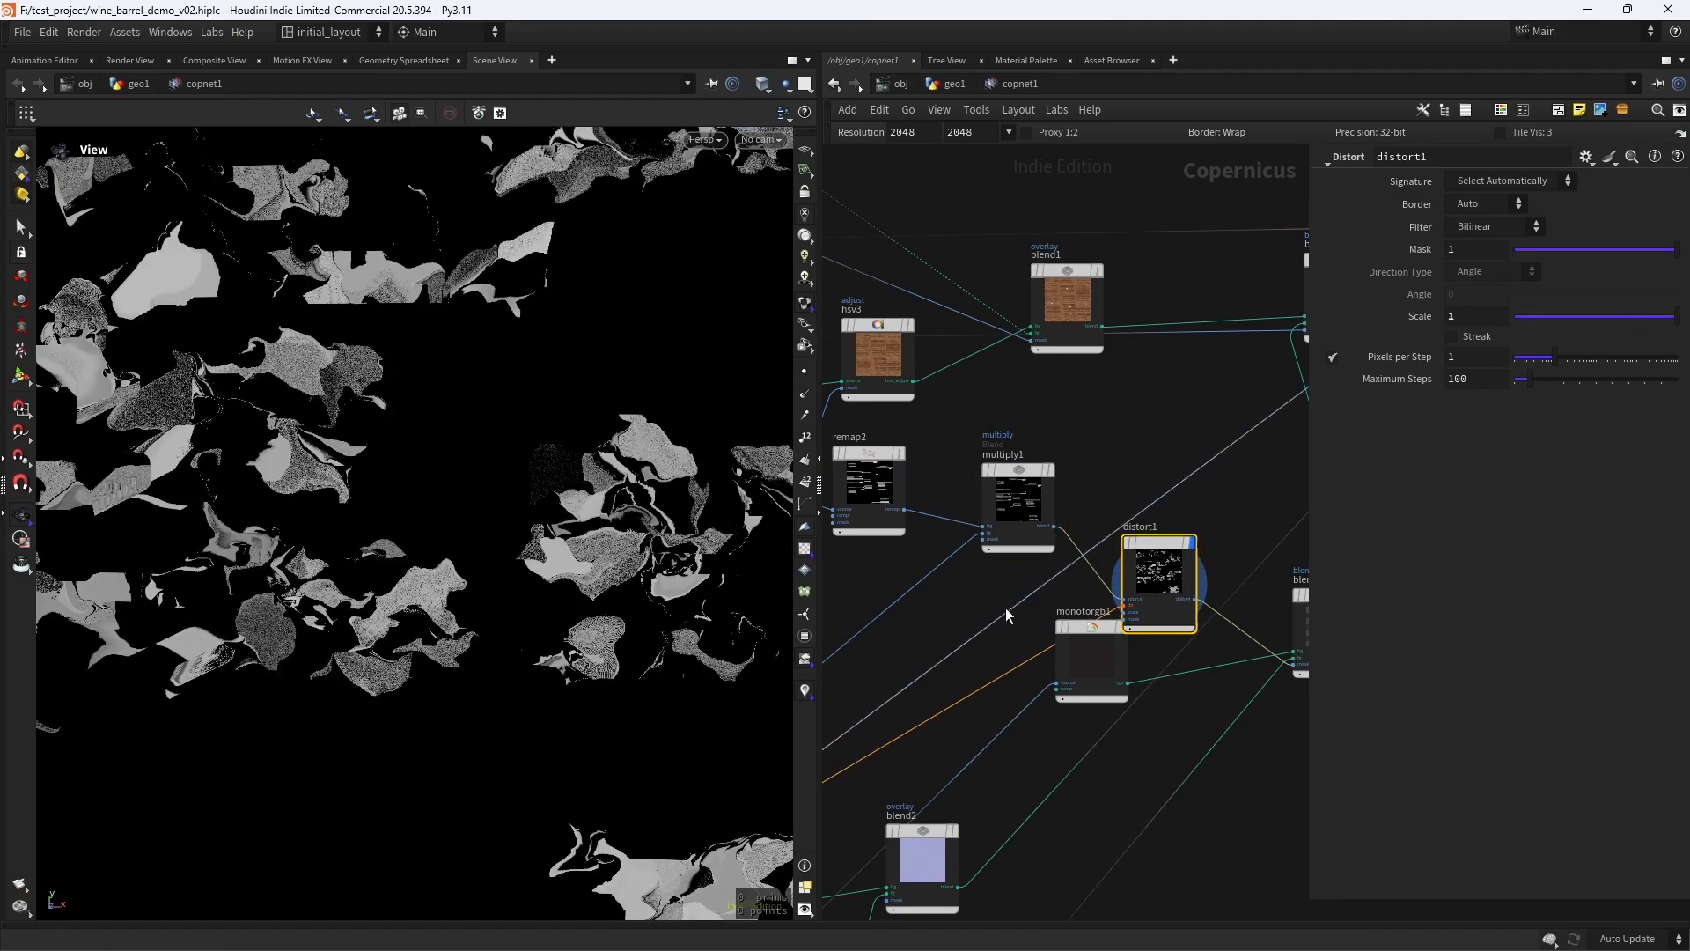
# - Set the Amplitude of fractalnoise3d2 to 0.01 and save the scene file
pyautogui.moveTo(858, 735); pyautogui.dragTo(1191, 470, button='middle')
pyautogui.click(1053, 500)
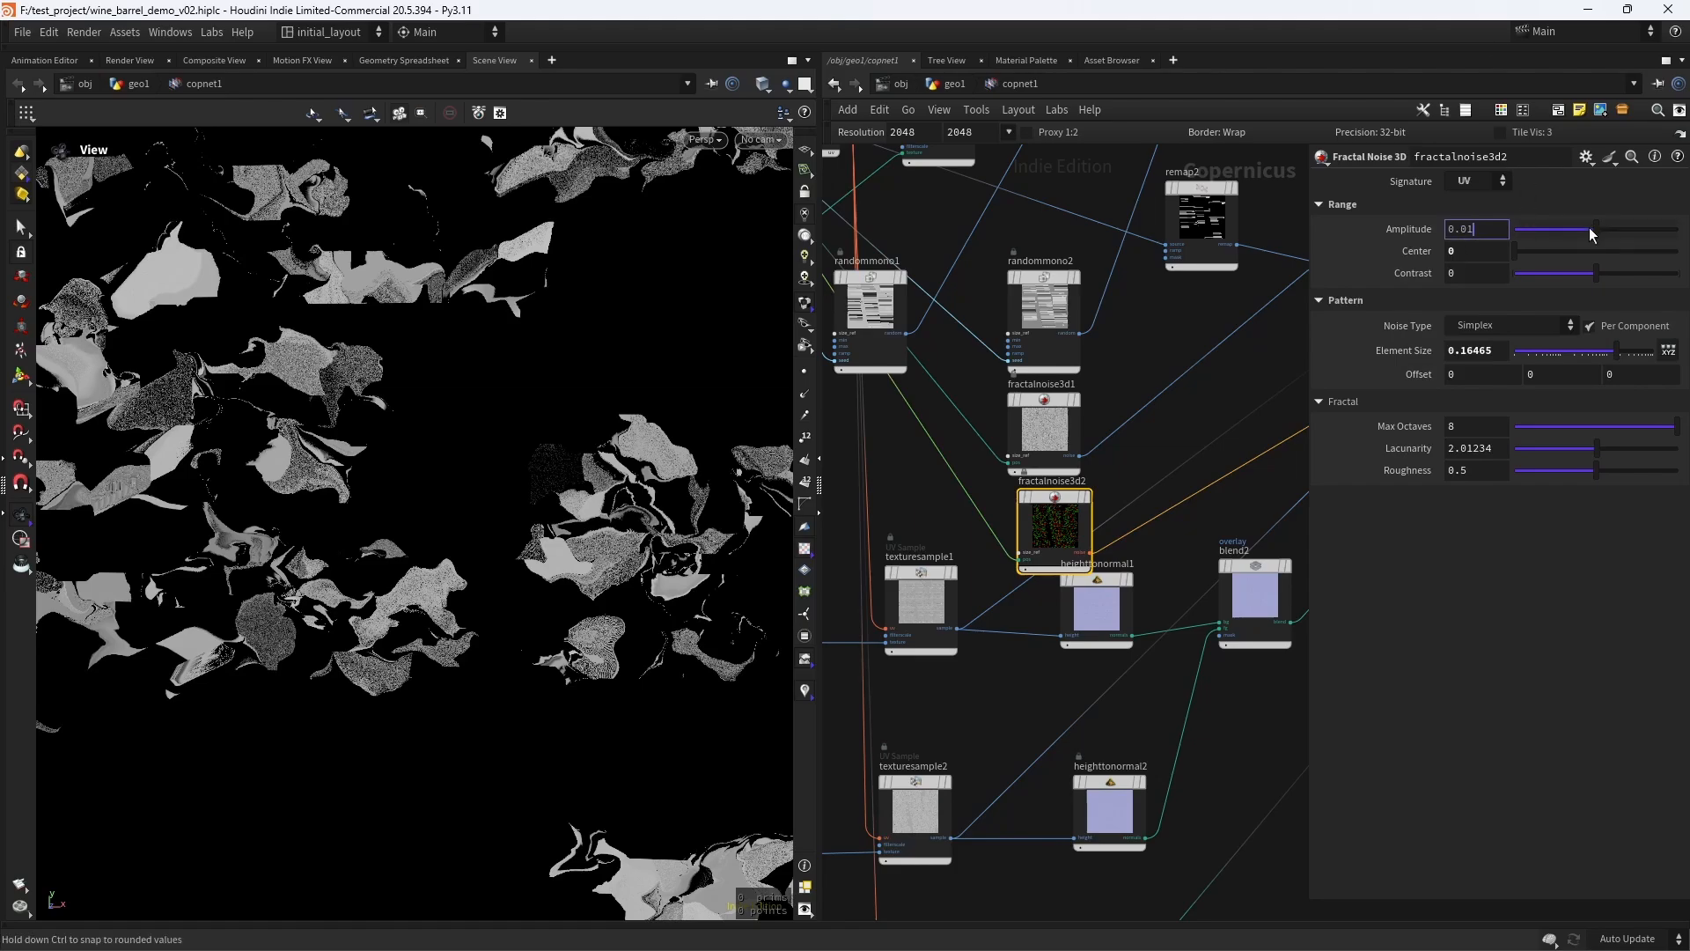
pyautogui.moveTo(1591, 228); pyautogui.dragTo(1521, 229)
pyautogui.click(1475, 231)
pyautogui.write('1')
pyautogui.press('Return')
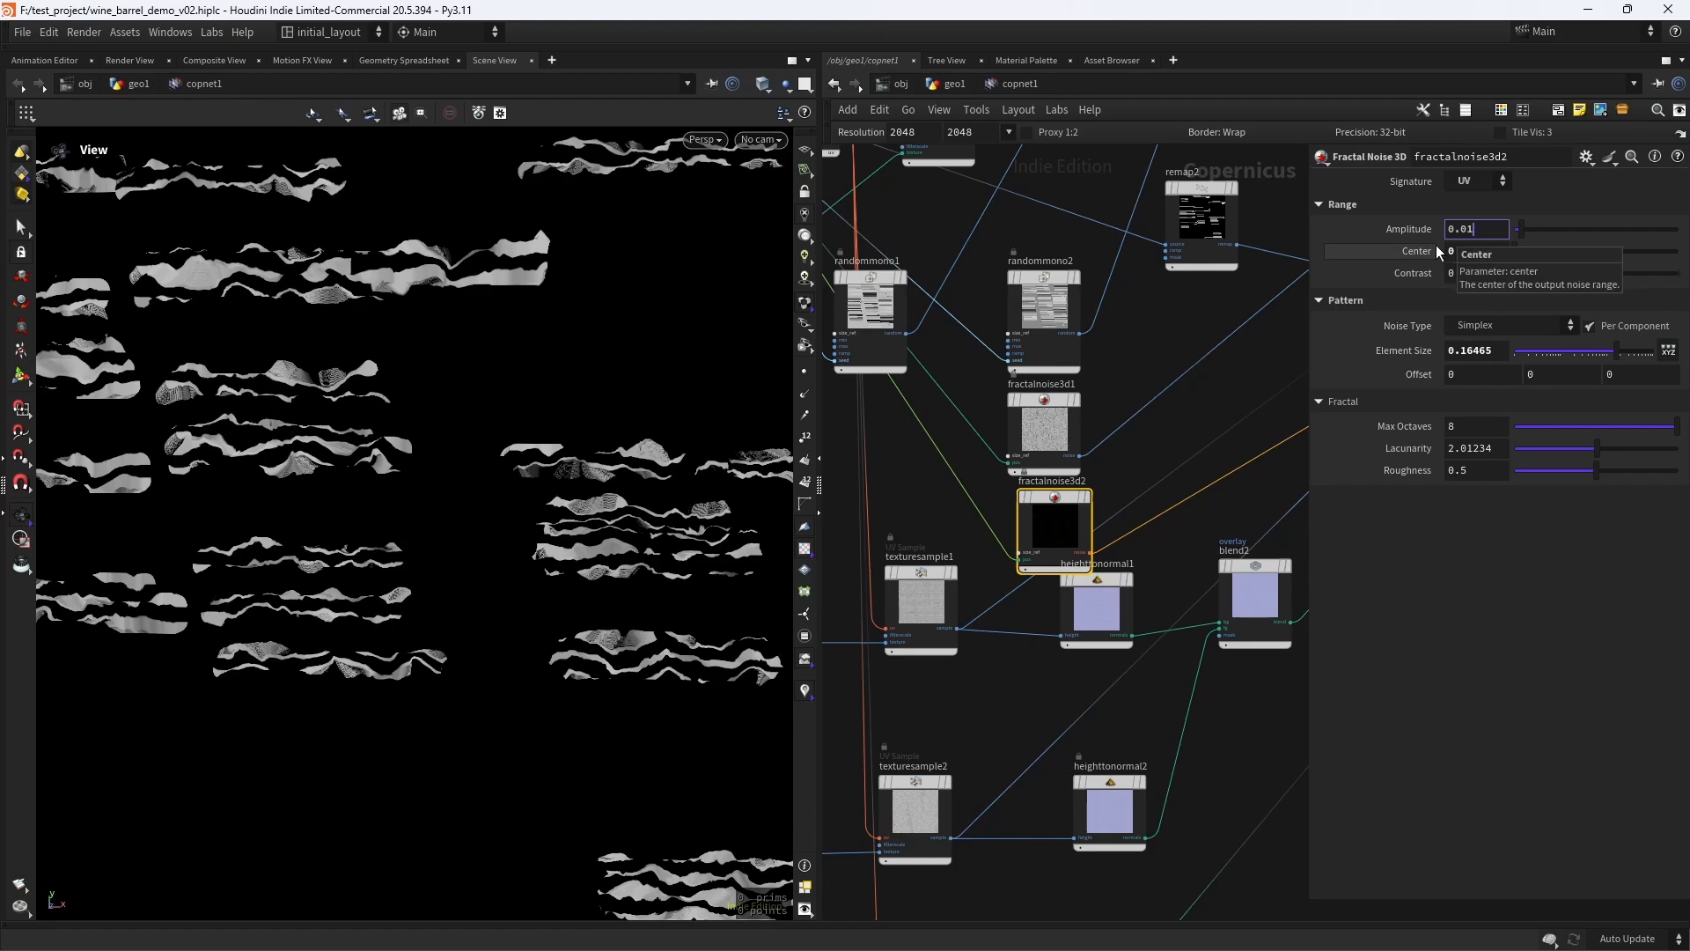
pyautogui.hotkey('ctrl', 's')
pyautogui.scroll(1, 1234, 426)
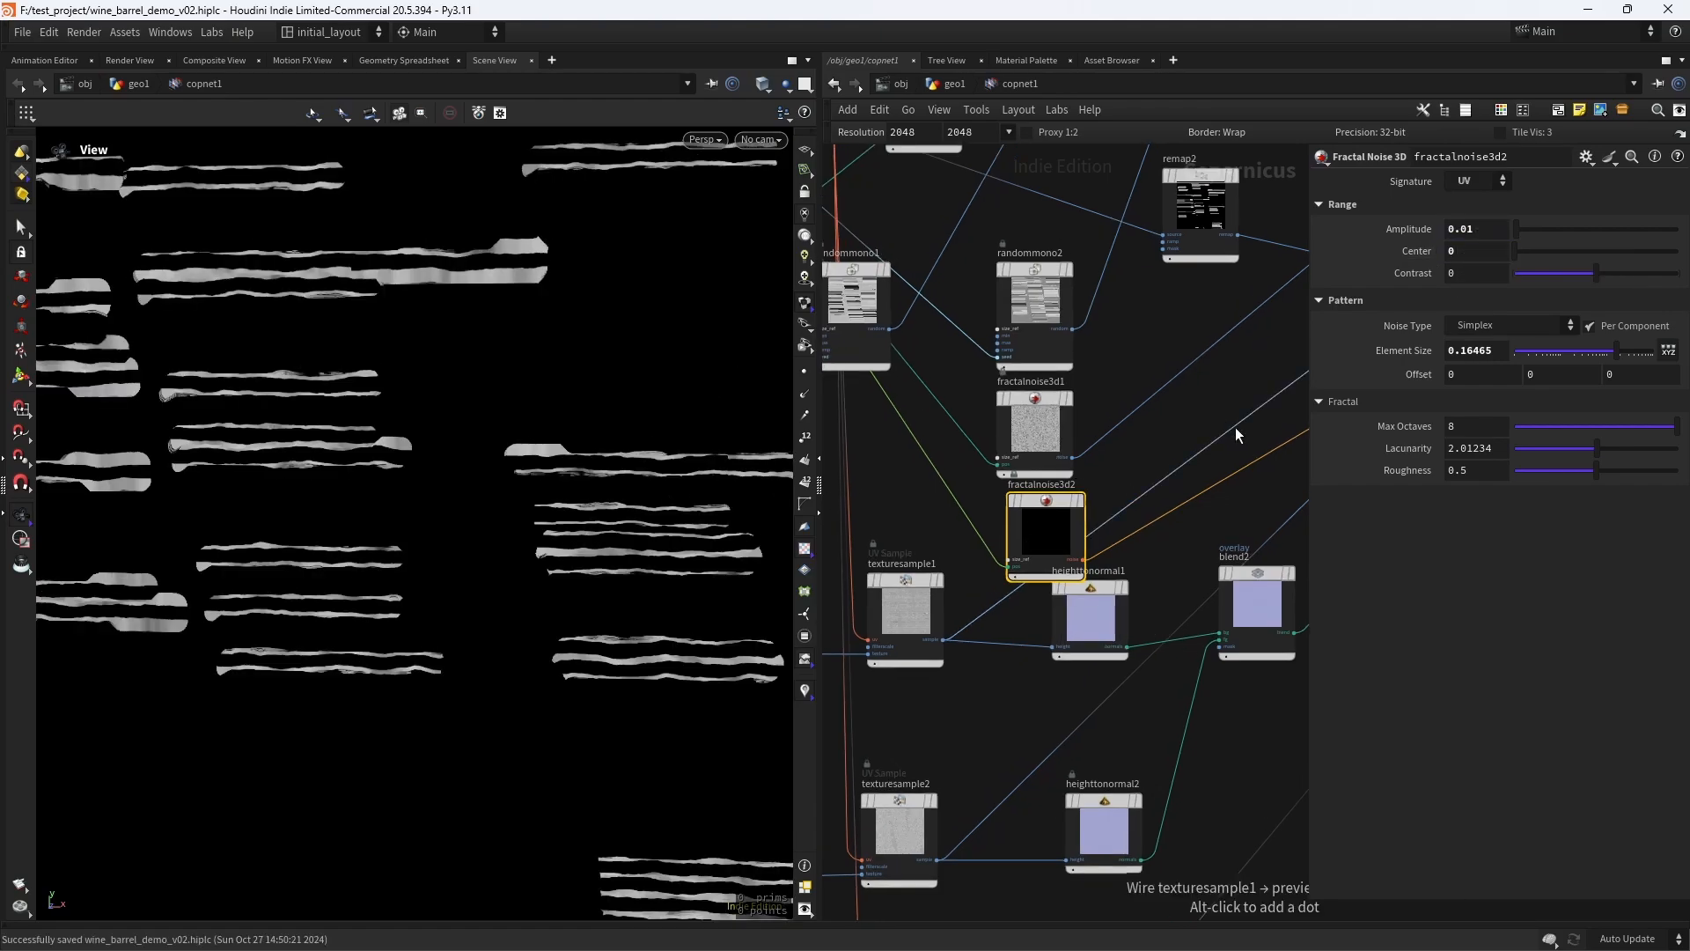
# - Display the previewmaterial1 node and inspect the distorted rust edges along the barrel's hoops
pyautogui.scroll(-3, 1249, 444)
pyautogui.moveTo(1249, 443); pyautogui.dragTo(838, 598, button='middle')
pyautogui.moveTo(1259, 309); pyautogui.dragTo(1008, 555, button='middle')
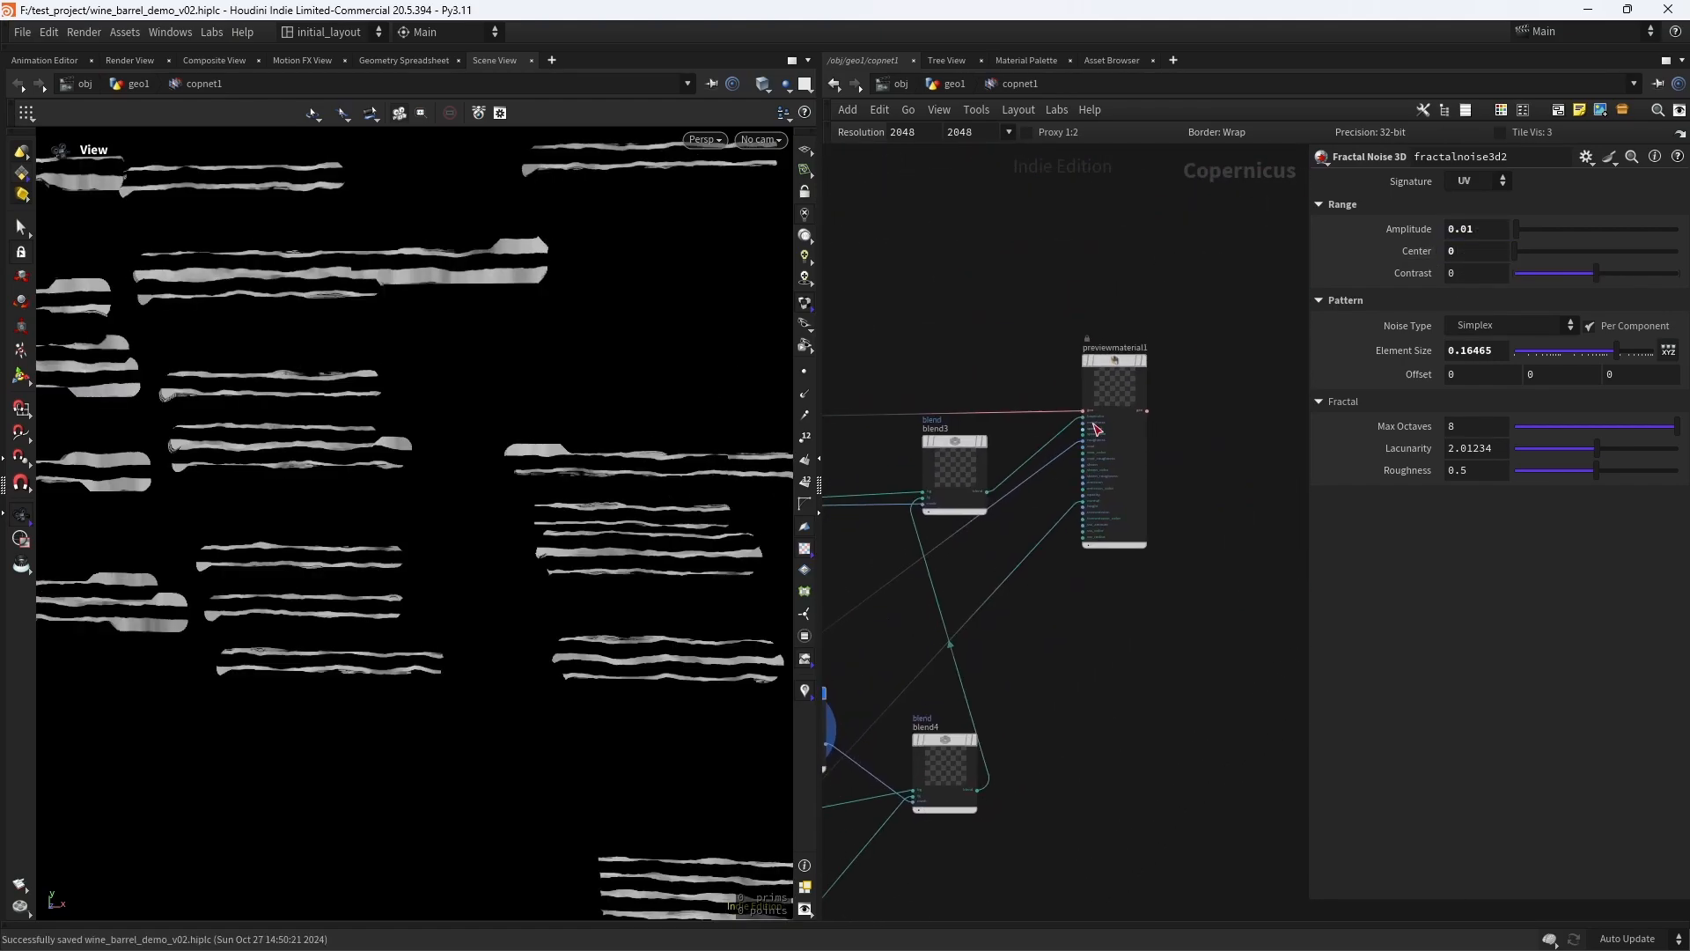
pyautogui.click(1141, 360)
pyautogui.moveTo(455, 587); pyautogui.dragTo(407, 529)
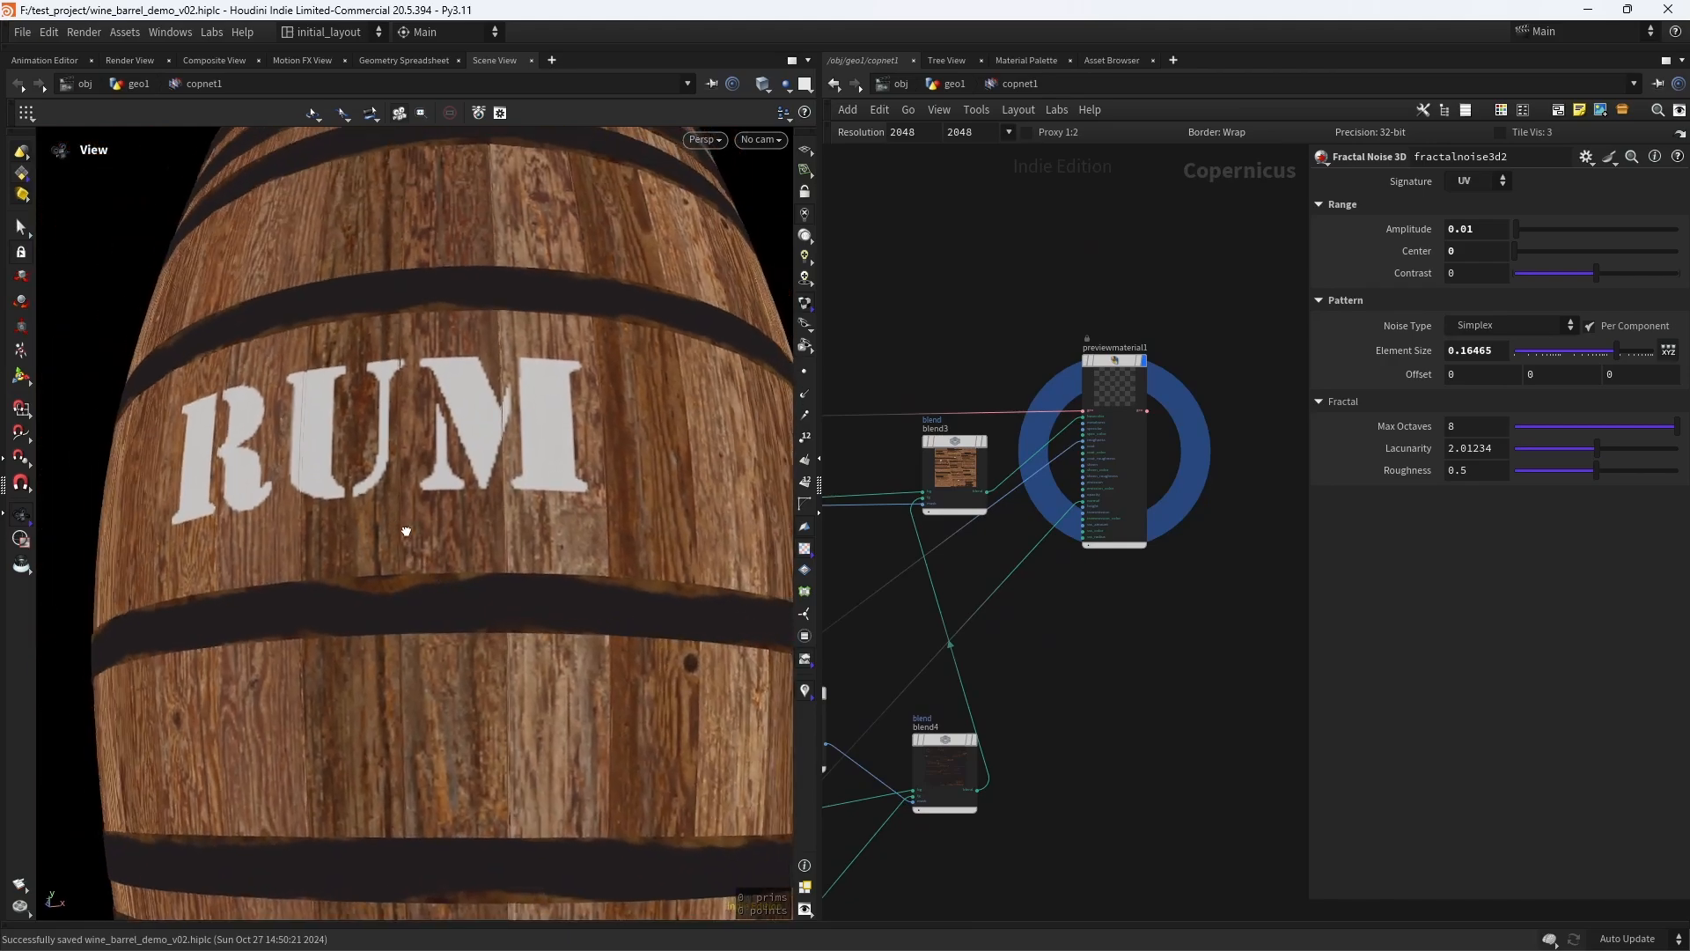
pyautogui.moveTo(408, 528); pyautogui.dragTo(313, 611, button='right')
pyautogui.moveTo(313, 611); pyautogui.dragTo(438, 581)
pyautogui.moveTo(437, 581); pyautogui.dragTo(527, 425, button='right')
pyautogui.moveTo(527, 424); pyautogui.dragTo(445, 513, button='middle')
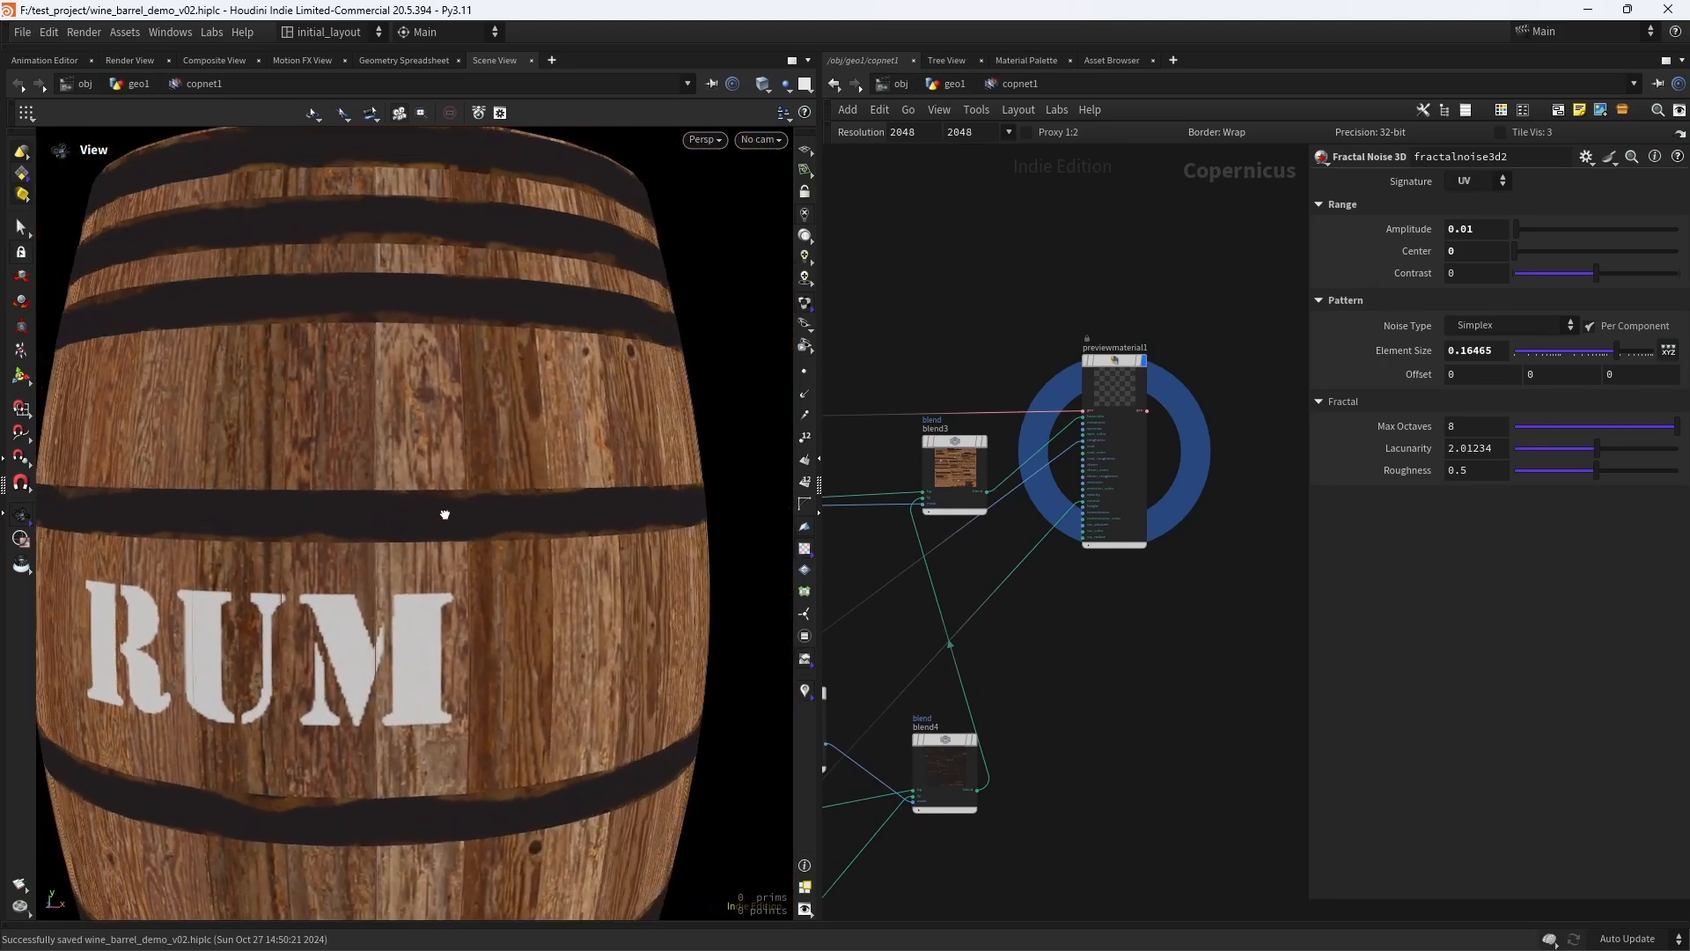
pyautogui.moveTo(446, 514); pyautogui.dragTo(331, 528)
pyautogui.moveTo(332, 528); pyautogui.dragTo(423, 499, button='right')
pyautogui.scroll(-3, 1025, 665)
# - Check the barrel with fractalnoise3d1 bypassed, then insert a Remap node on the wire between fractalnoise3d1 and multiply1
pyautogui.moveTo(1025, 665); pyautogui.dragTo(1246, 517, button='middle')
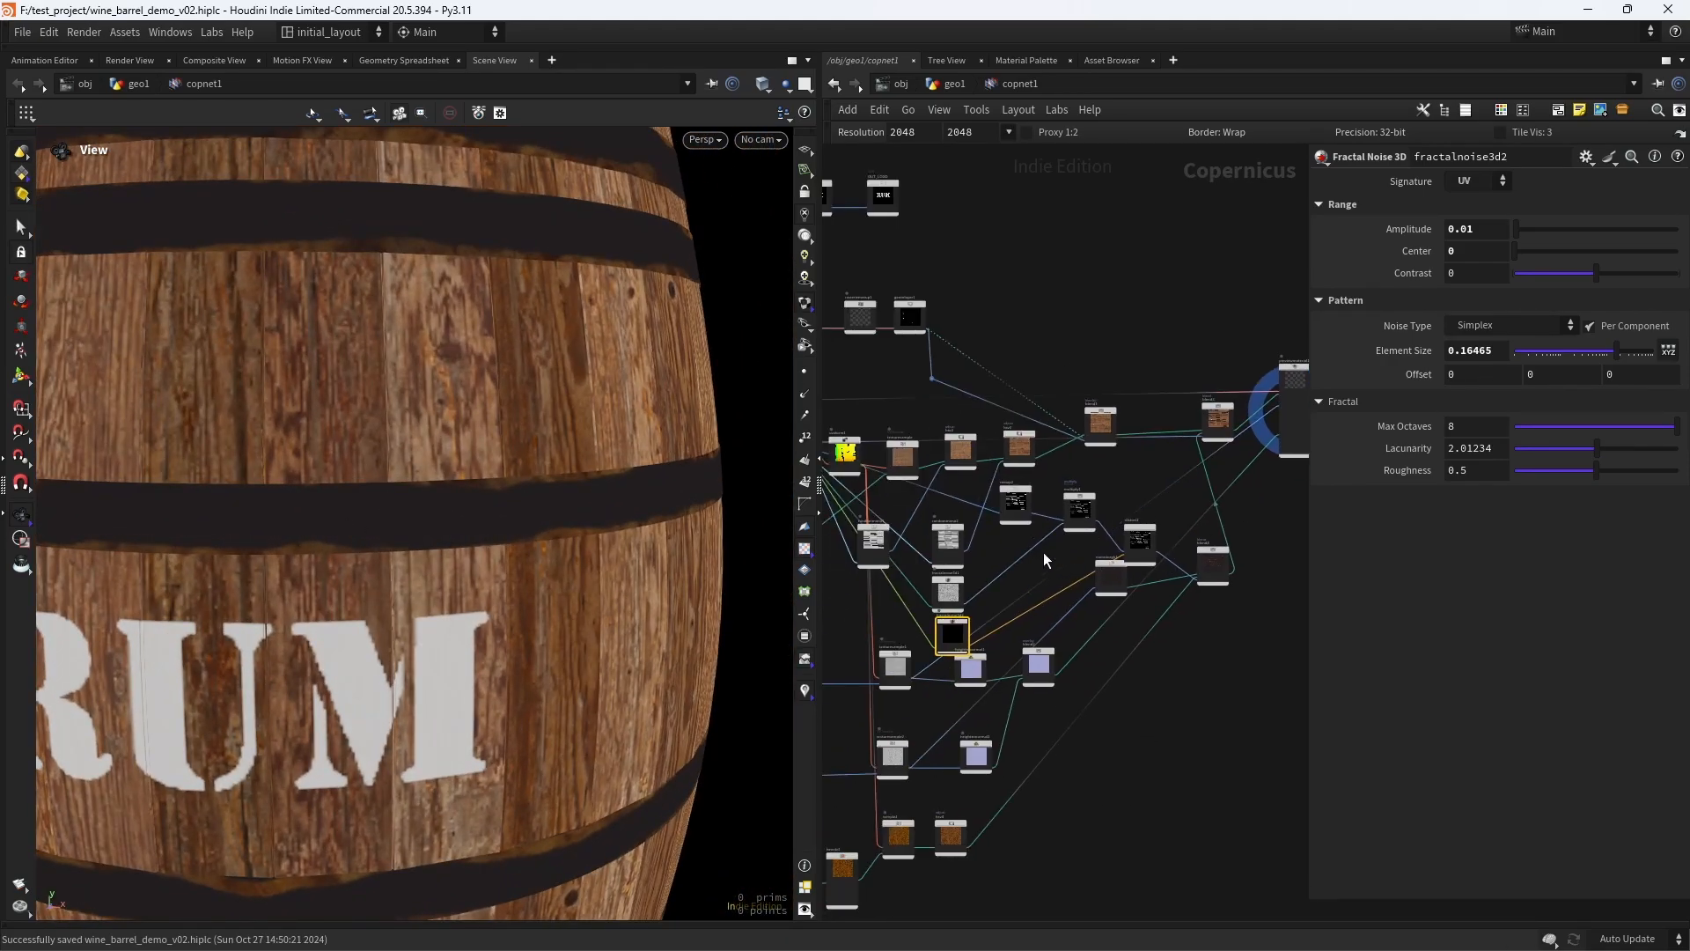
pyautogui.scroll(6, 989, 539)
pyautogui.moveTo(988, 535); pyautogui.dragTo(1033, 521, button='middle')
pyautogui.scroll(-1, 1044, 528)
pyautogui.scroll(5, 1016, 537)
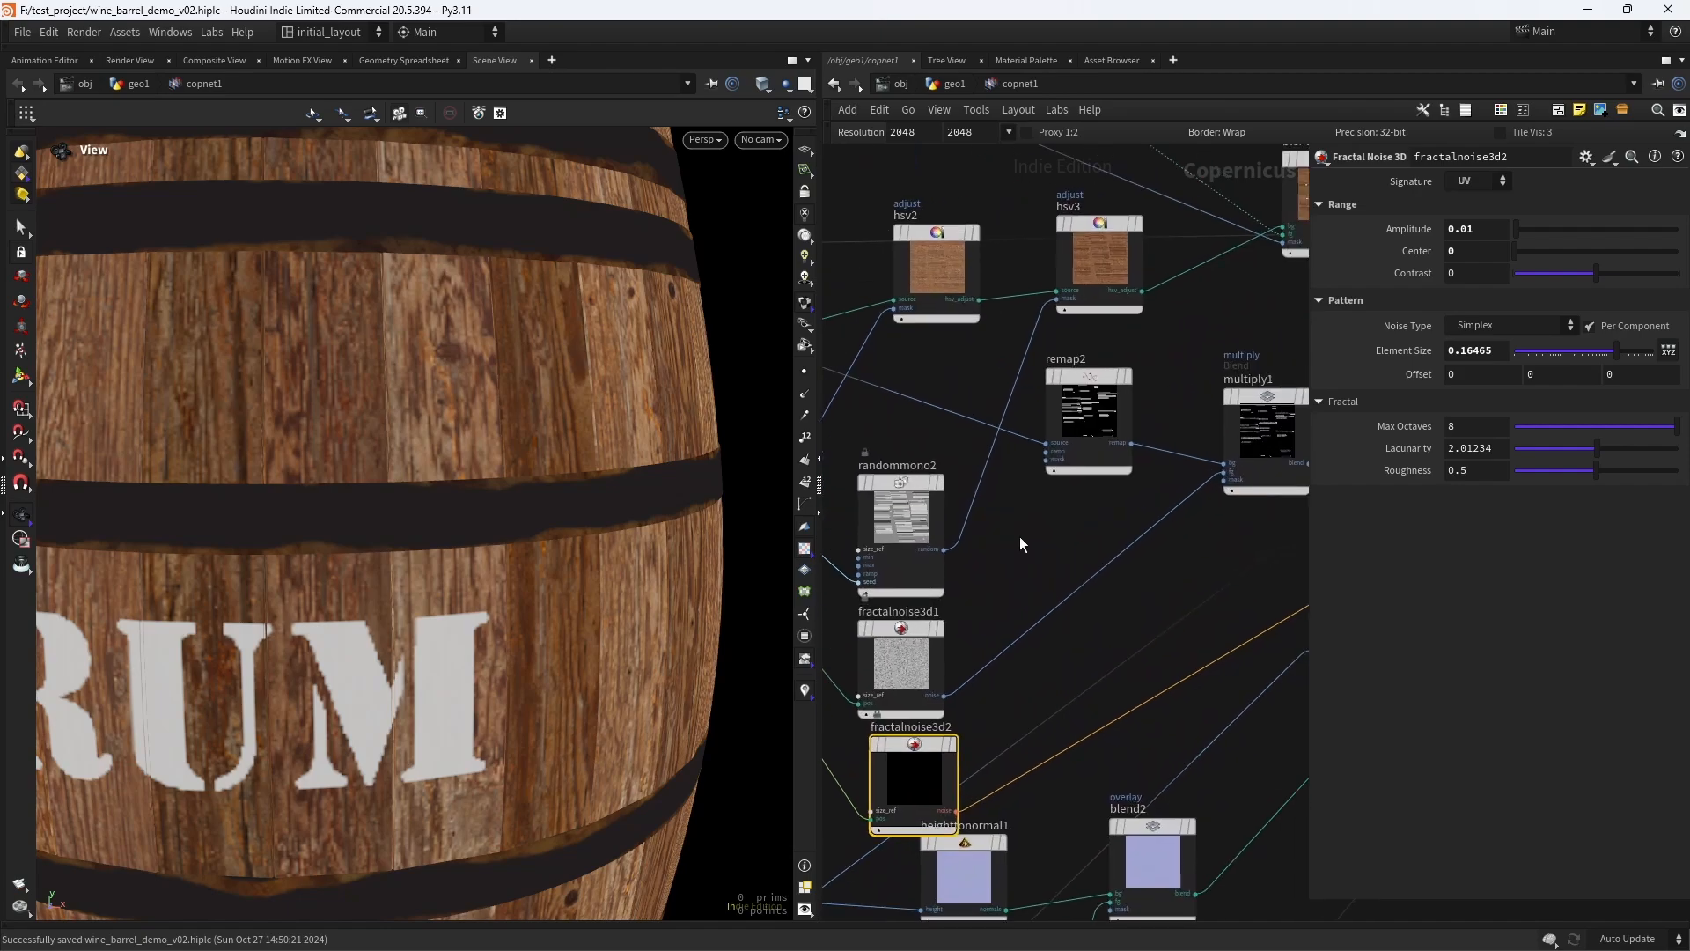
pyautogui.scroll(-3, 991, 541)
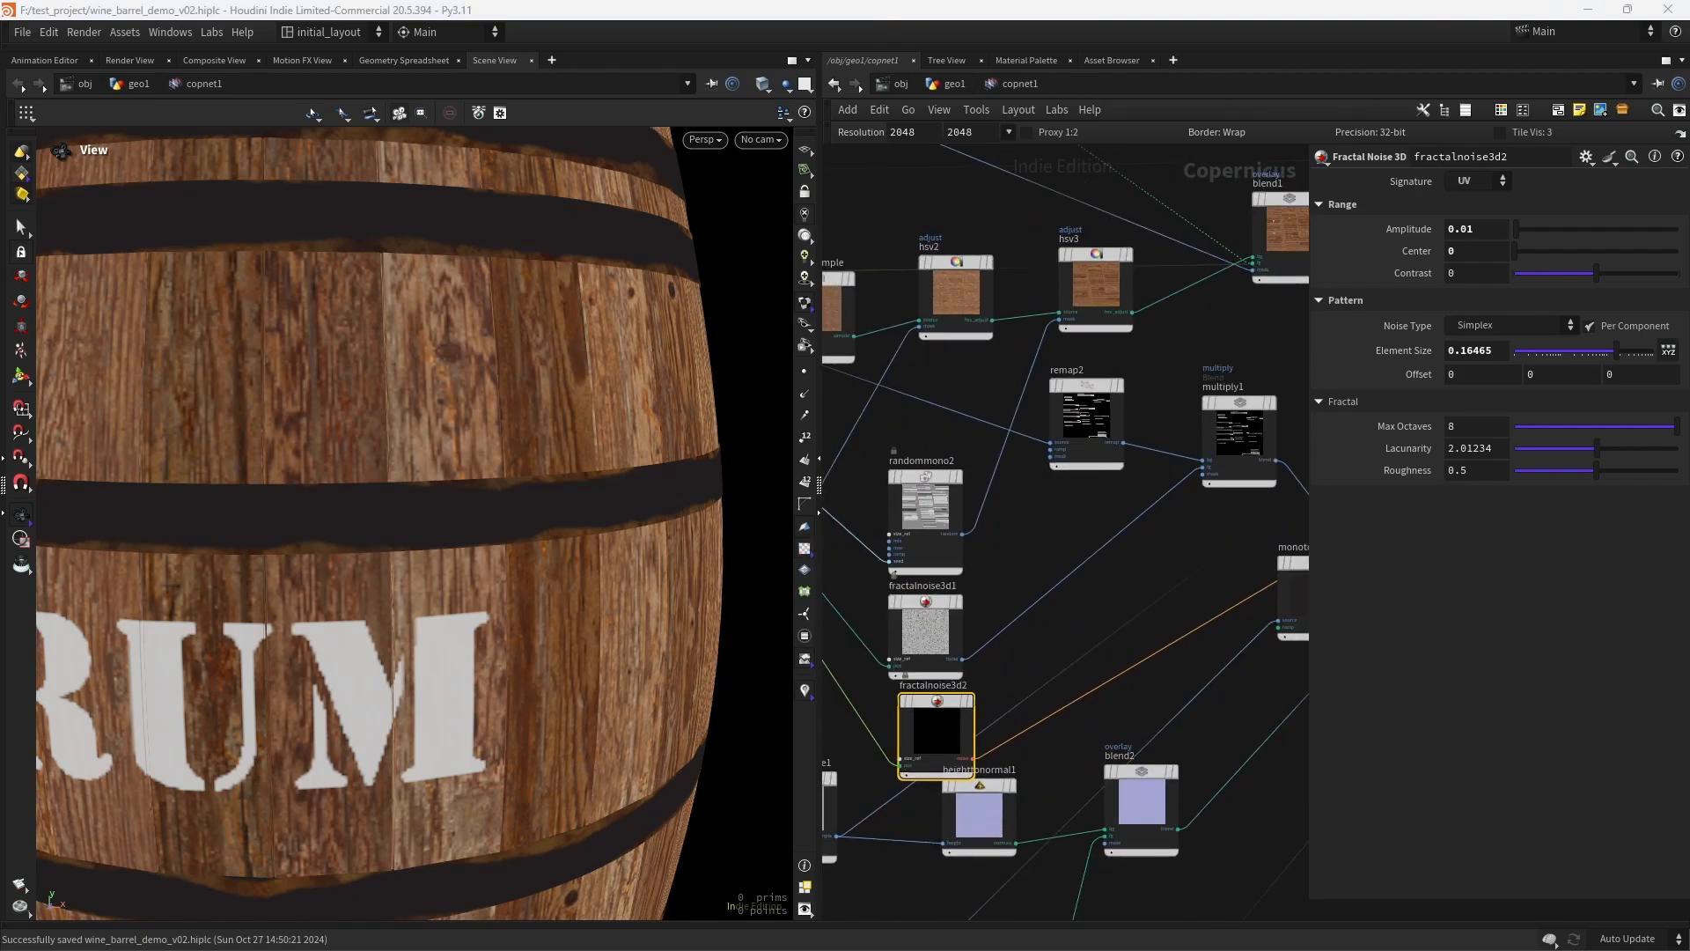
pyautogui.moveTo(885, 566)
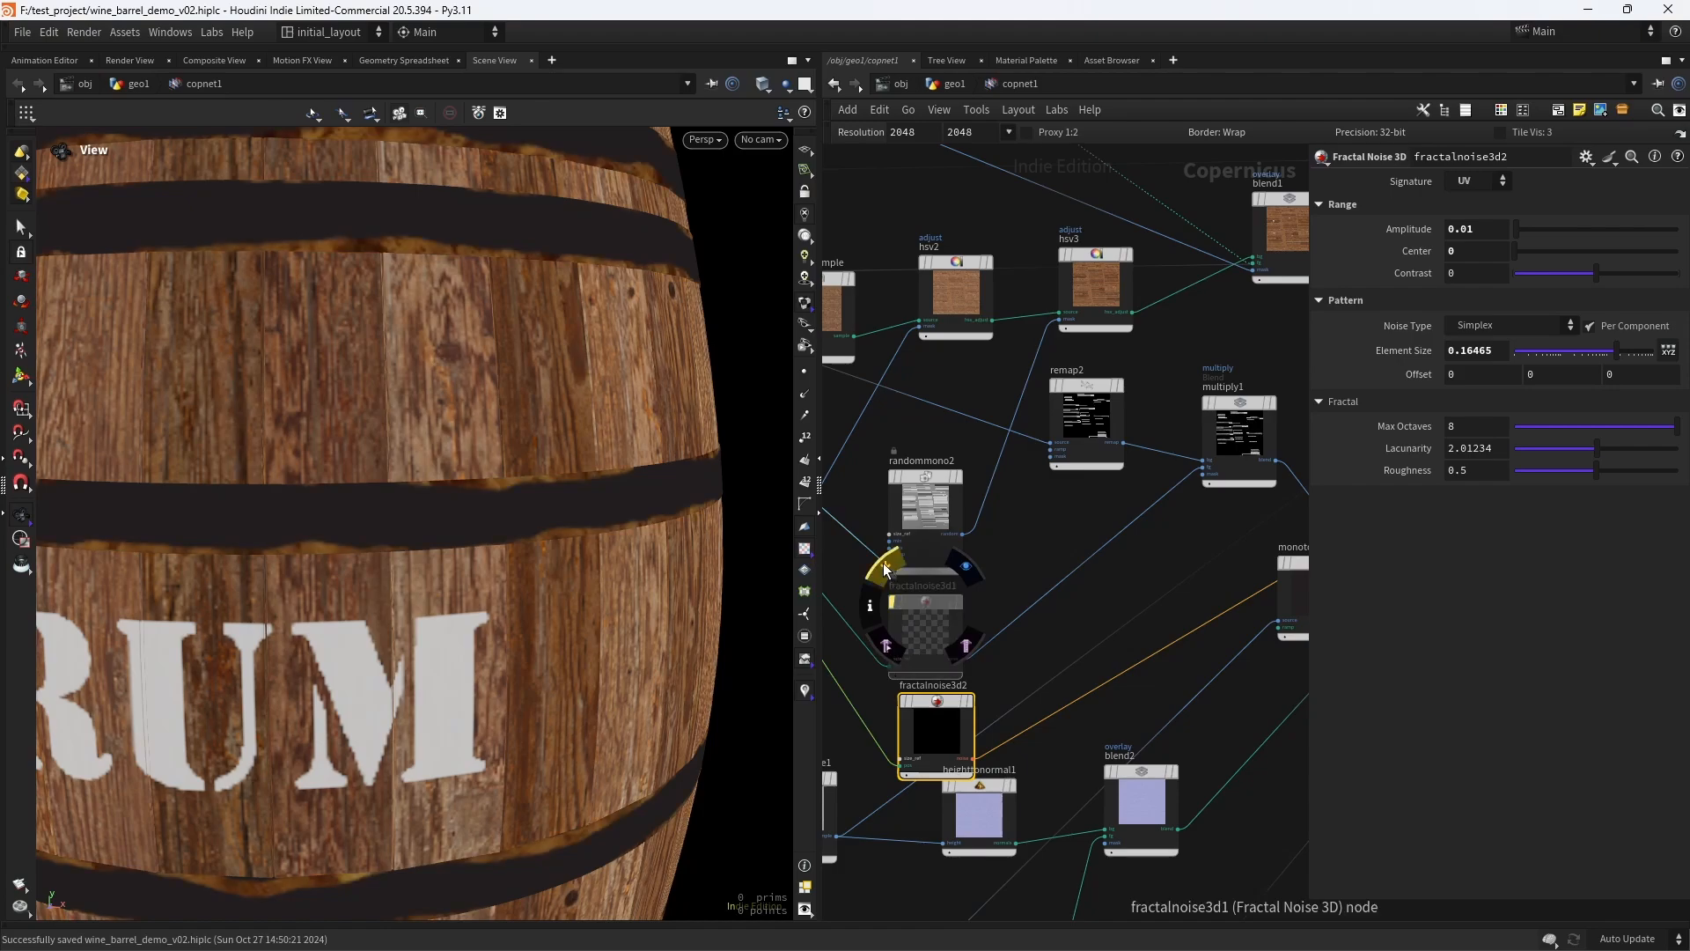
pyautogui.press('Tab')
pyautogui.write('rema')
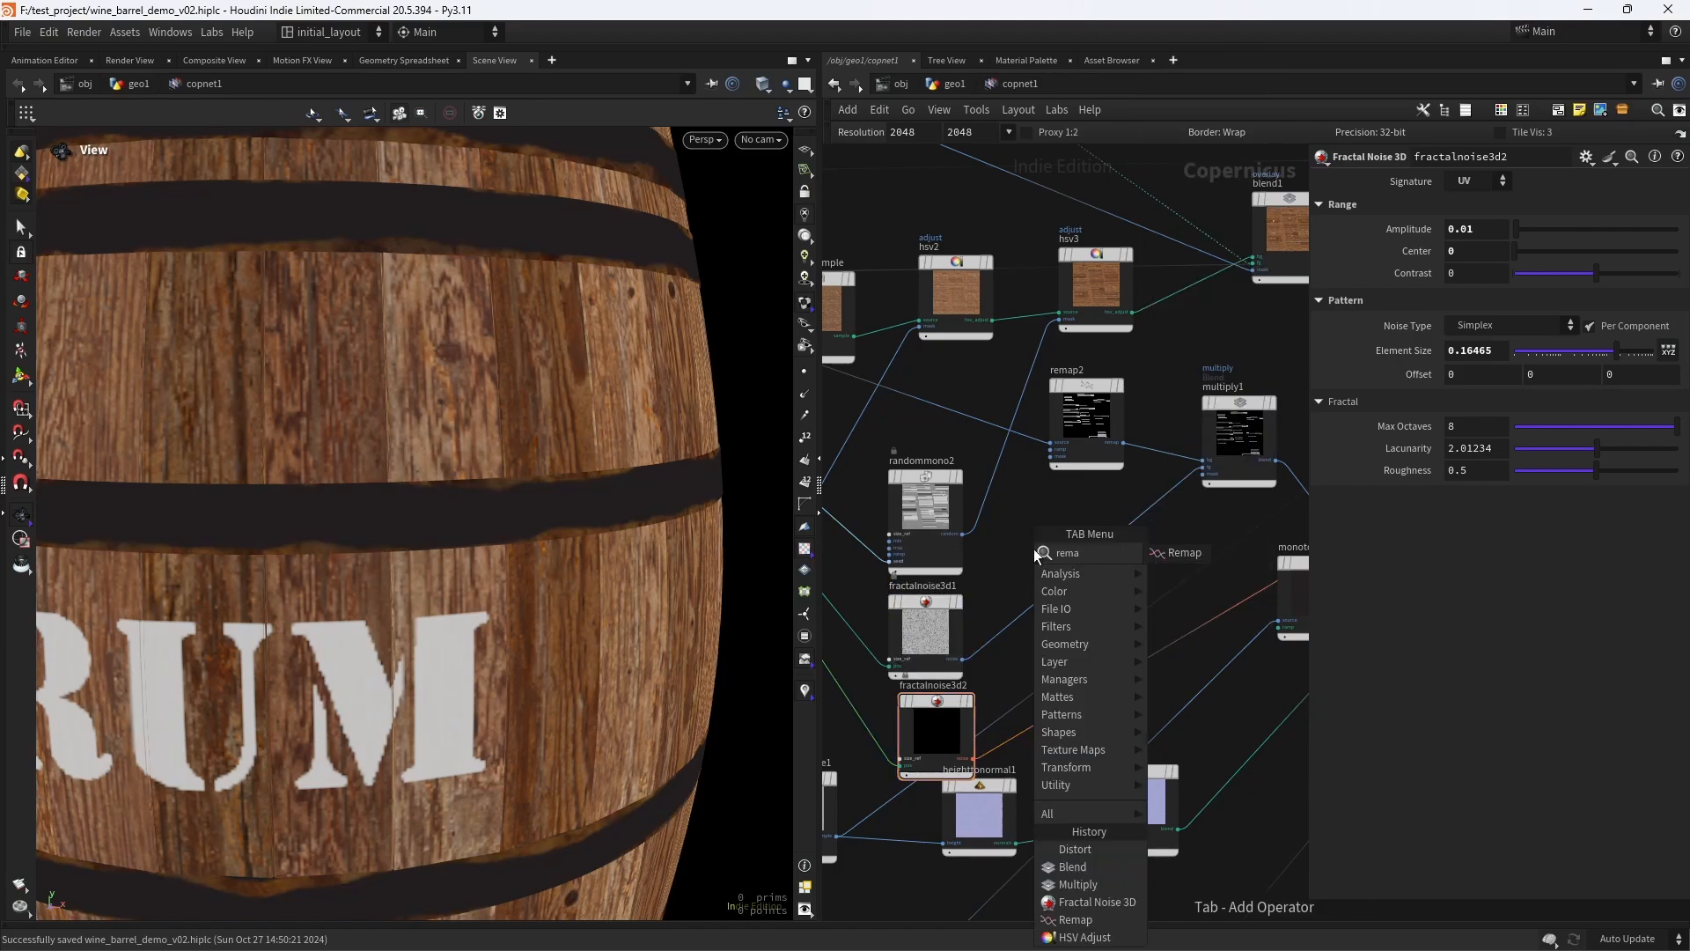
pyautogui.press('Return')
pyautogui.click(1034, 547)
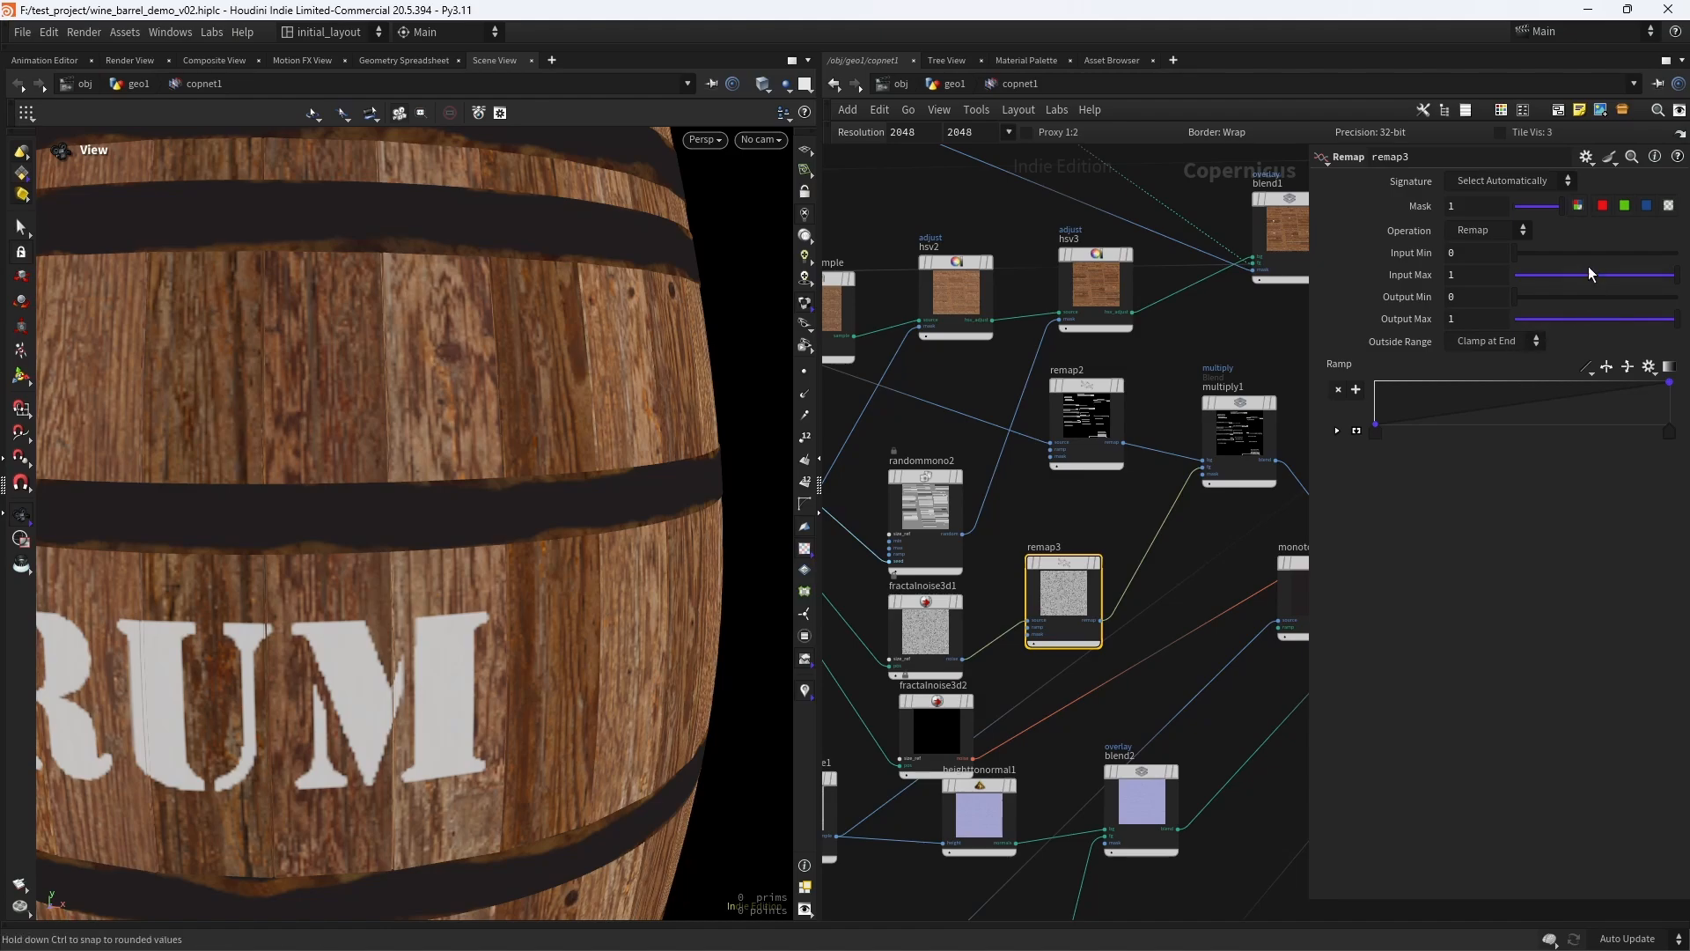
# - Set remap3's Input Min to 0.432 and Input Max to 0.605, view the whole barrel, and save the scene
pyautogui.moveTo(1572, 250); pyautogui.dragTo(1582, 253)
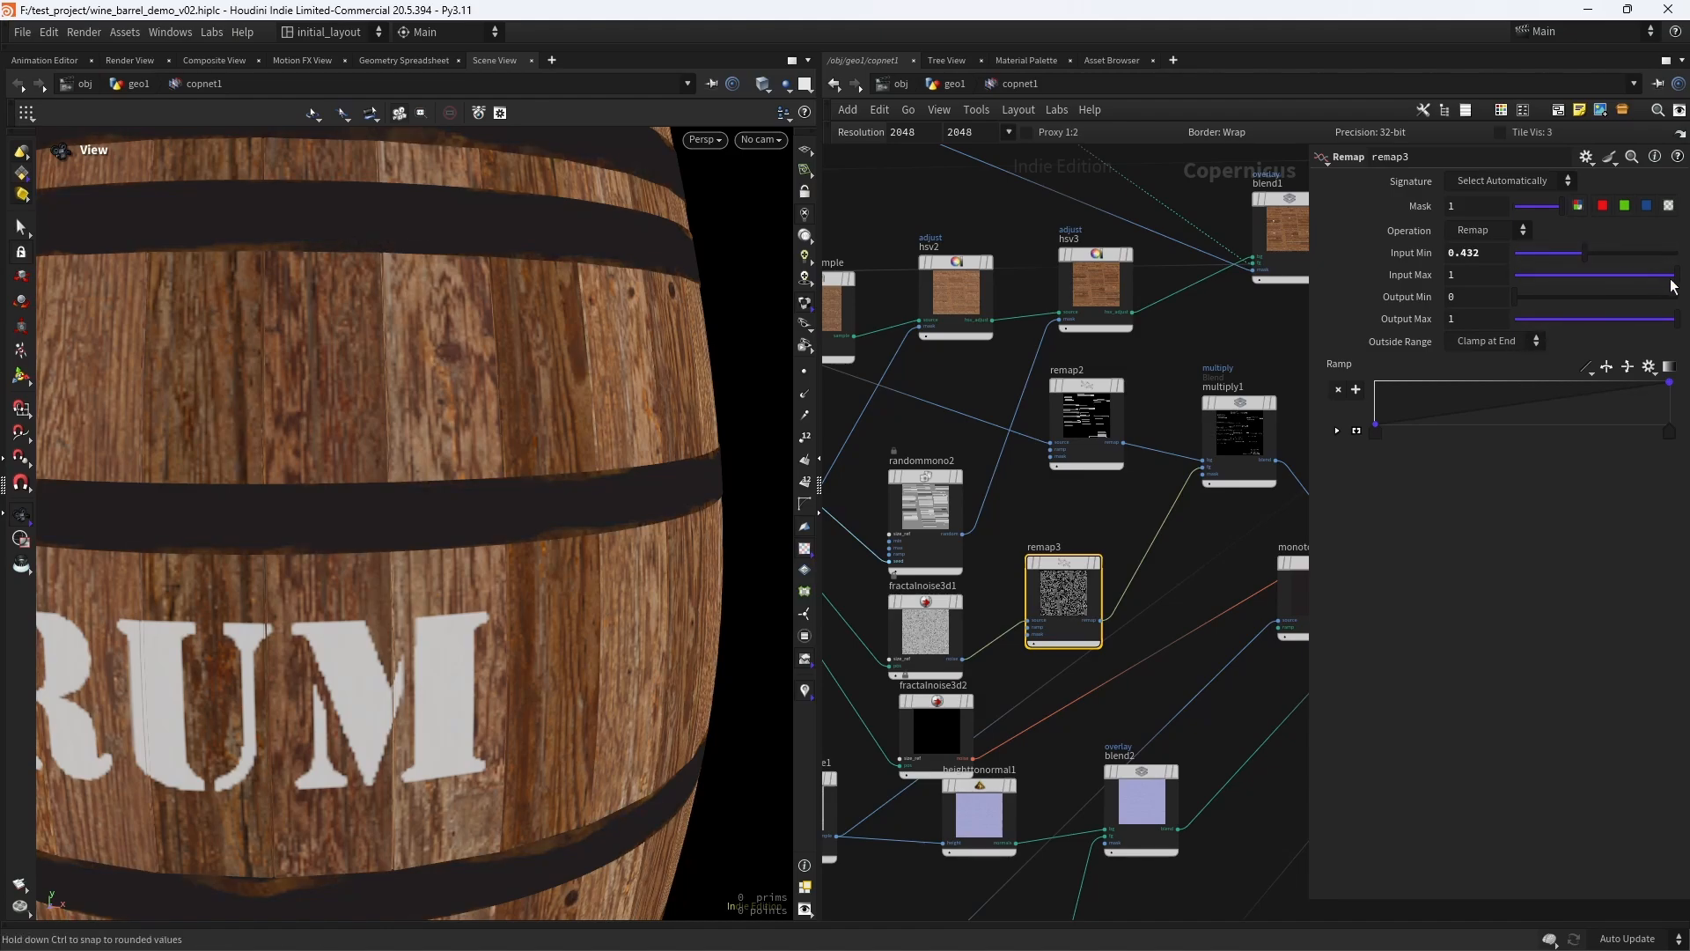
pyautogui.click(1607, 274)
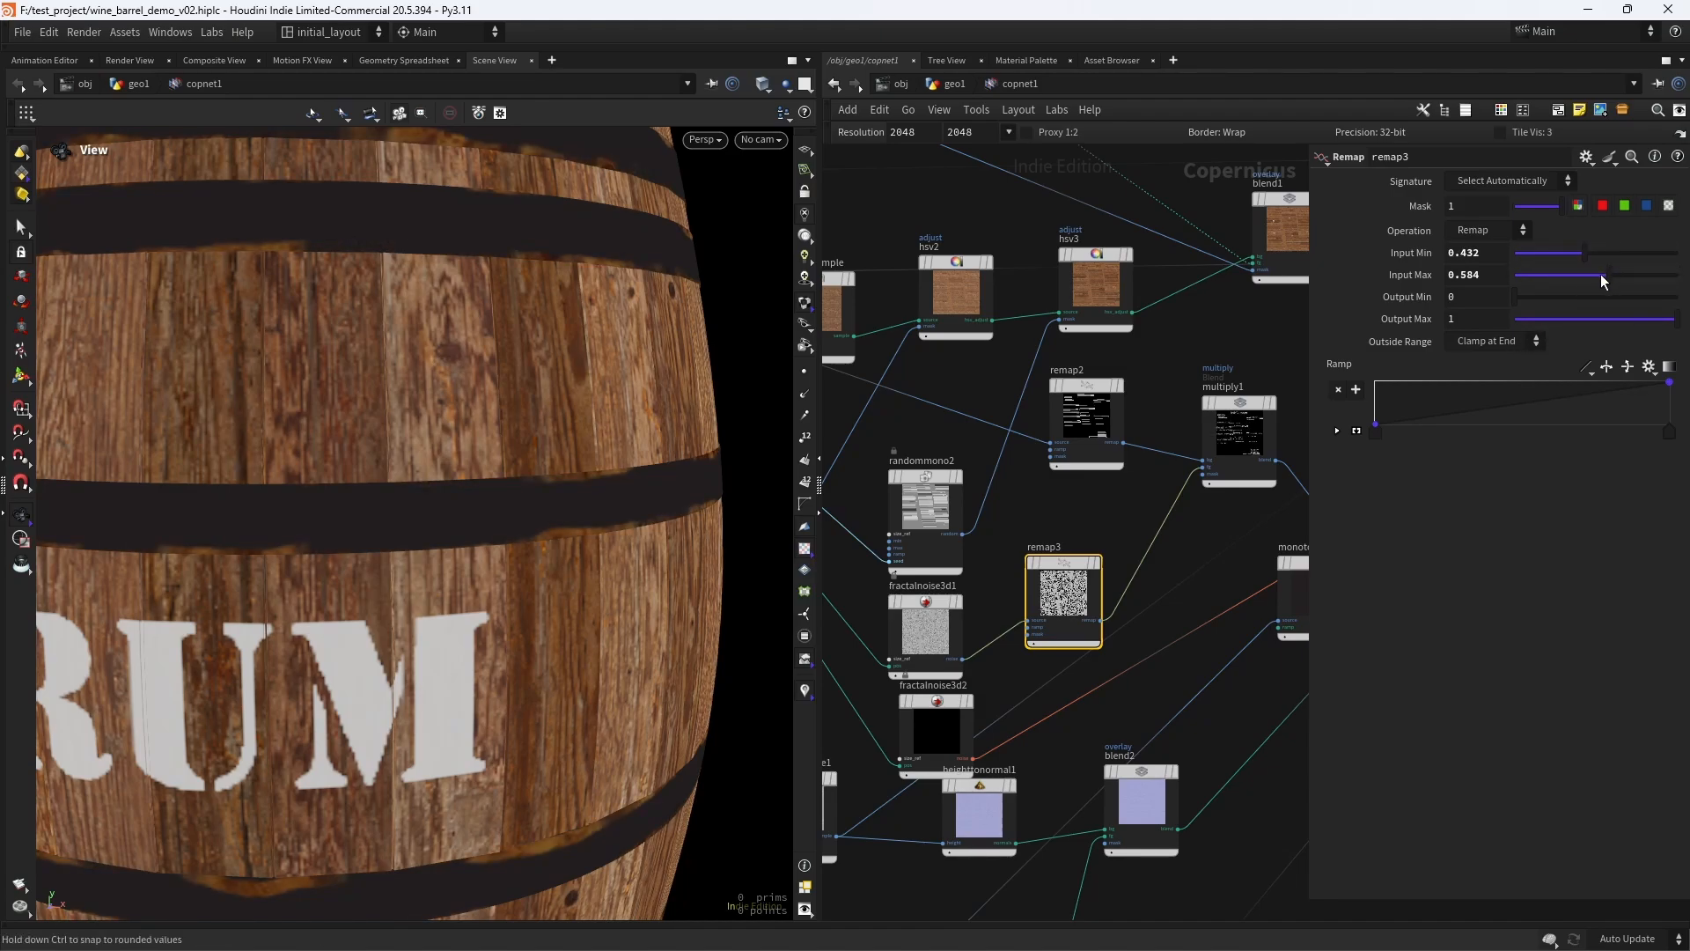
pyautogui.moveTo(1607, 273); pyautogui.dragTo(1615, 277)
pyautogui.scroll(-6, 417, 551)
pyautogui.moveTo(476, 544); pyautogui.dragTo(593, 539)
pyautogui.scroll(-1, 572, 524)
pyautogui.hotkey('ctrl', 's')
pyautogui.scroll(2, 543, 526)
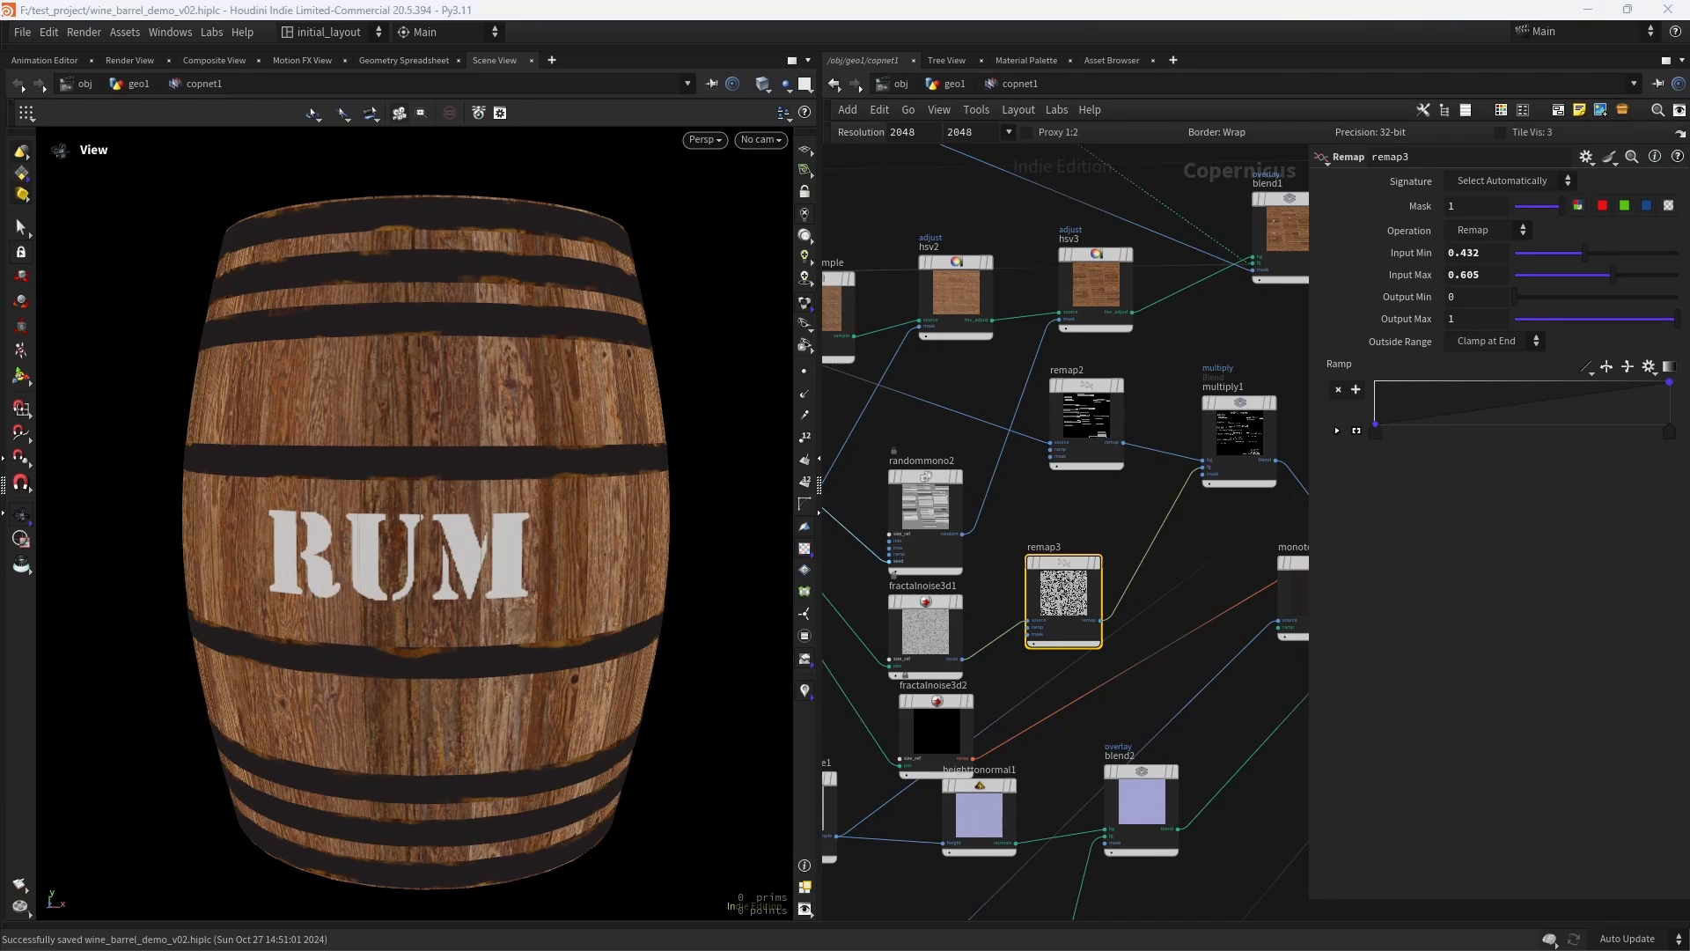
# - Try an Offset of 90 on all three axes of fractalnoise3d1 and undo the change
pyautogui.moveTo(947, 706)
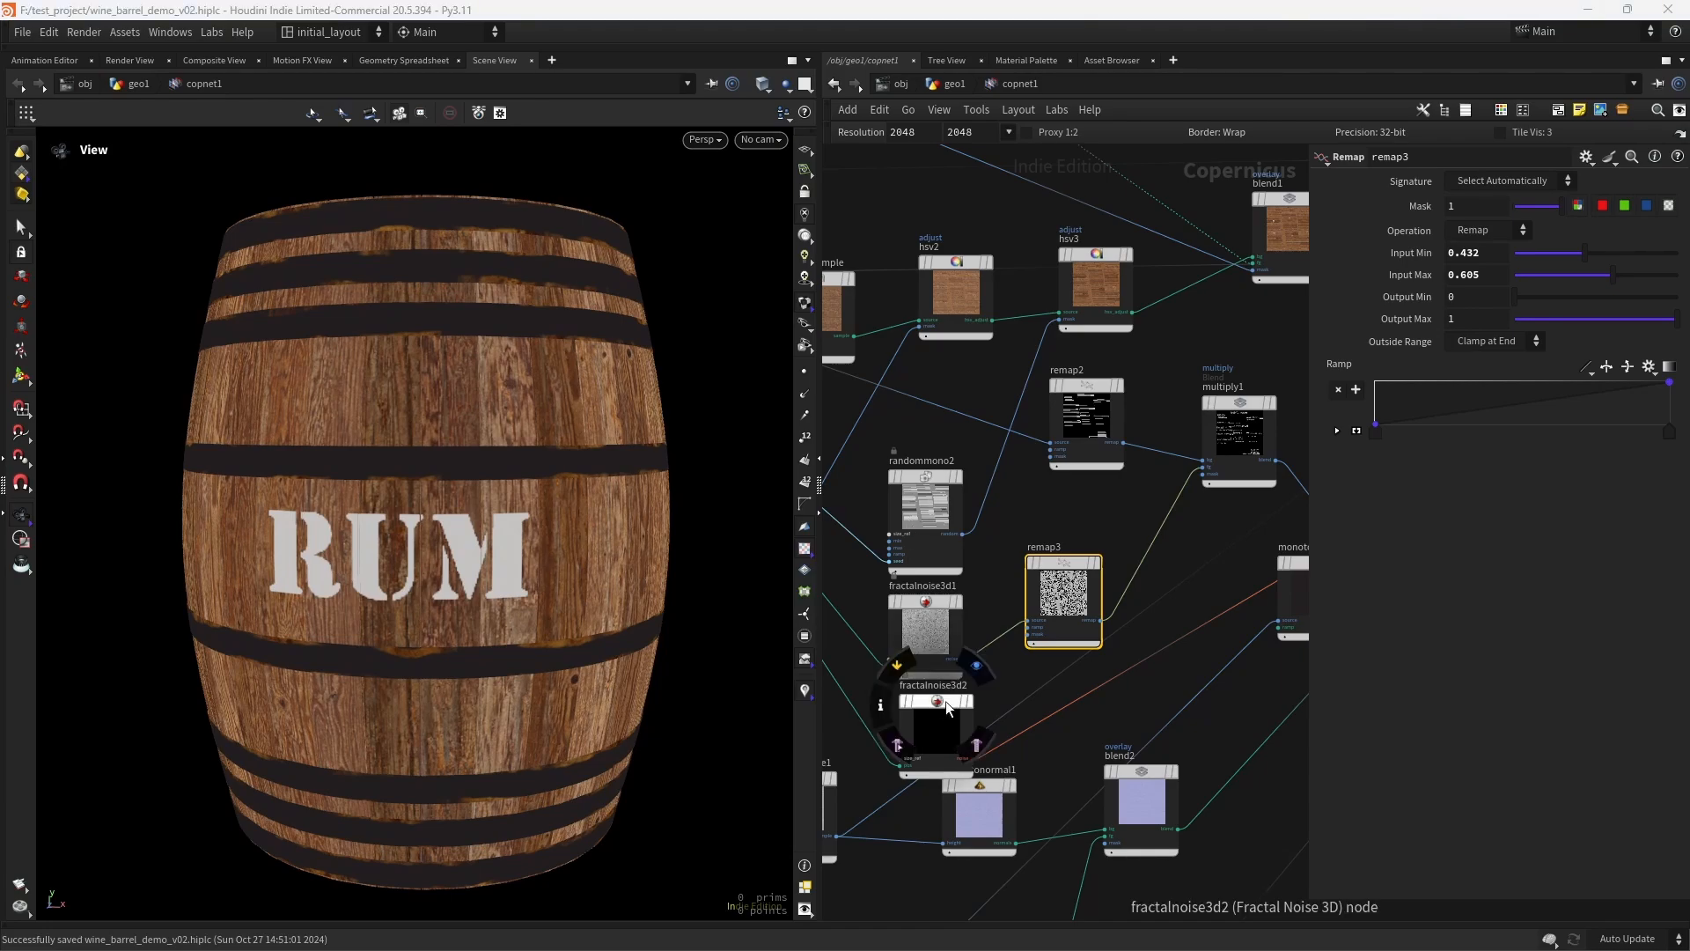
pyautogui.click(925, 630)
pyautogui.moveTo(1408, 351); pyautogui.dragTo(1459, 299, button='middle')
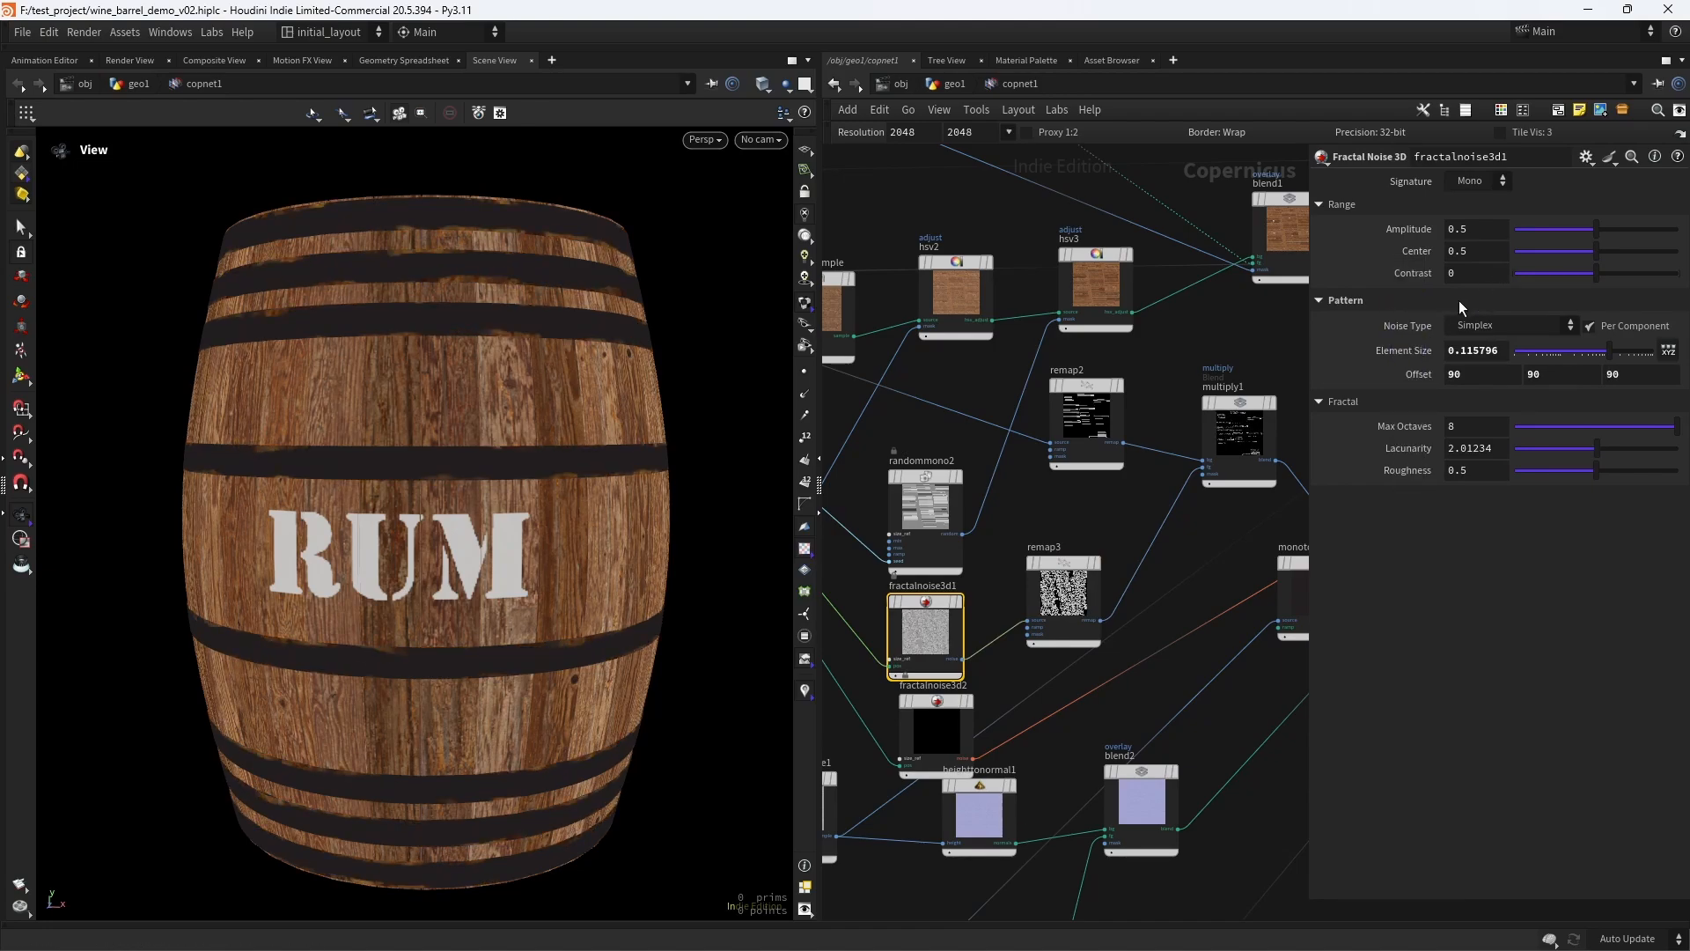
pyautogui.hotkey('ctrl', 'z')
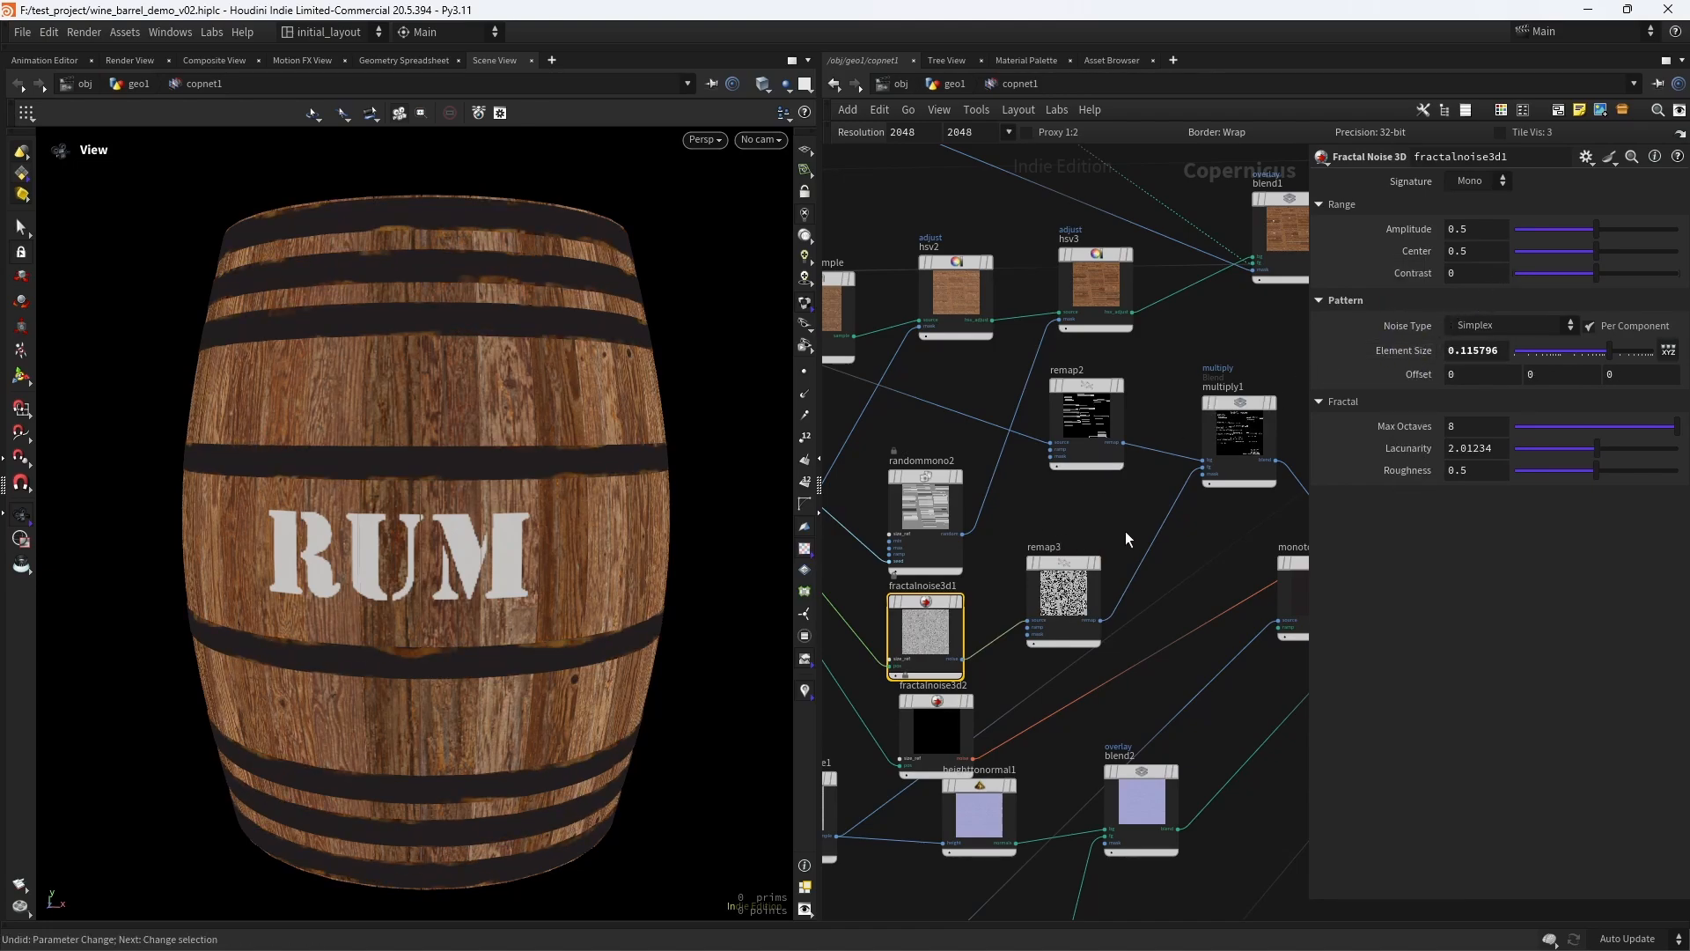
# - Toggle the bypass of remap3 on and off to compare the rust with and without it
pyautogui.scroll(-2, 1189, 530)
pyautogui.moveTo(1188, 530); pyautogui.dragTo(1081, 540, button='middle')
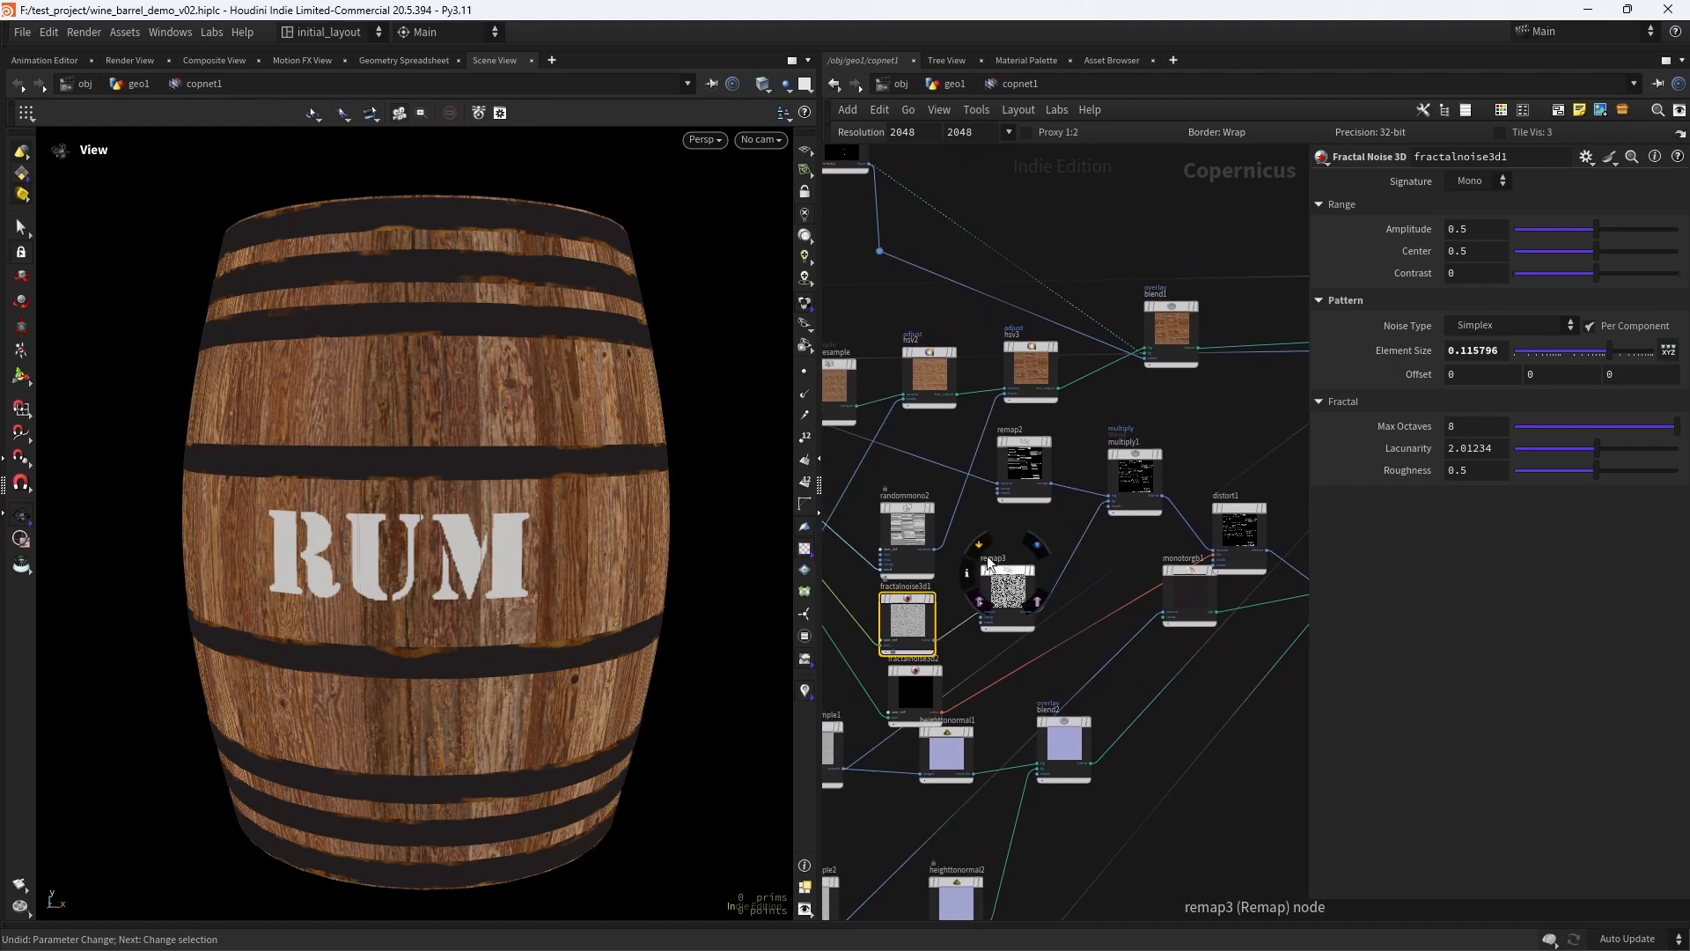
pyautogui.click(988, 545)
pyautogui.click(988, 546)
# - Inspect the rusted hoops on the barrel from several angles and save the scene file
pyautogui.scroll(2, 583, 513)
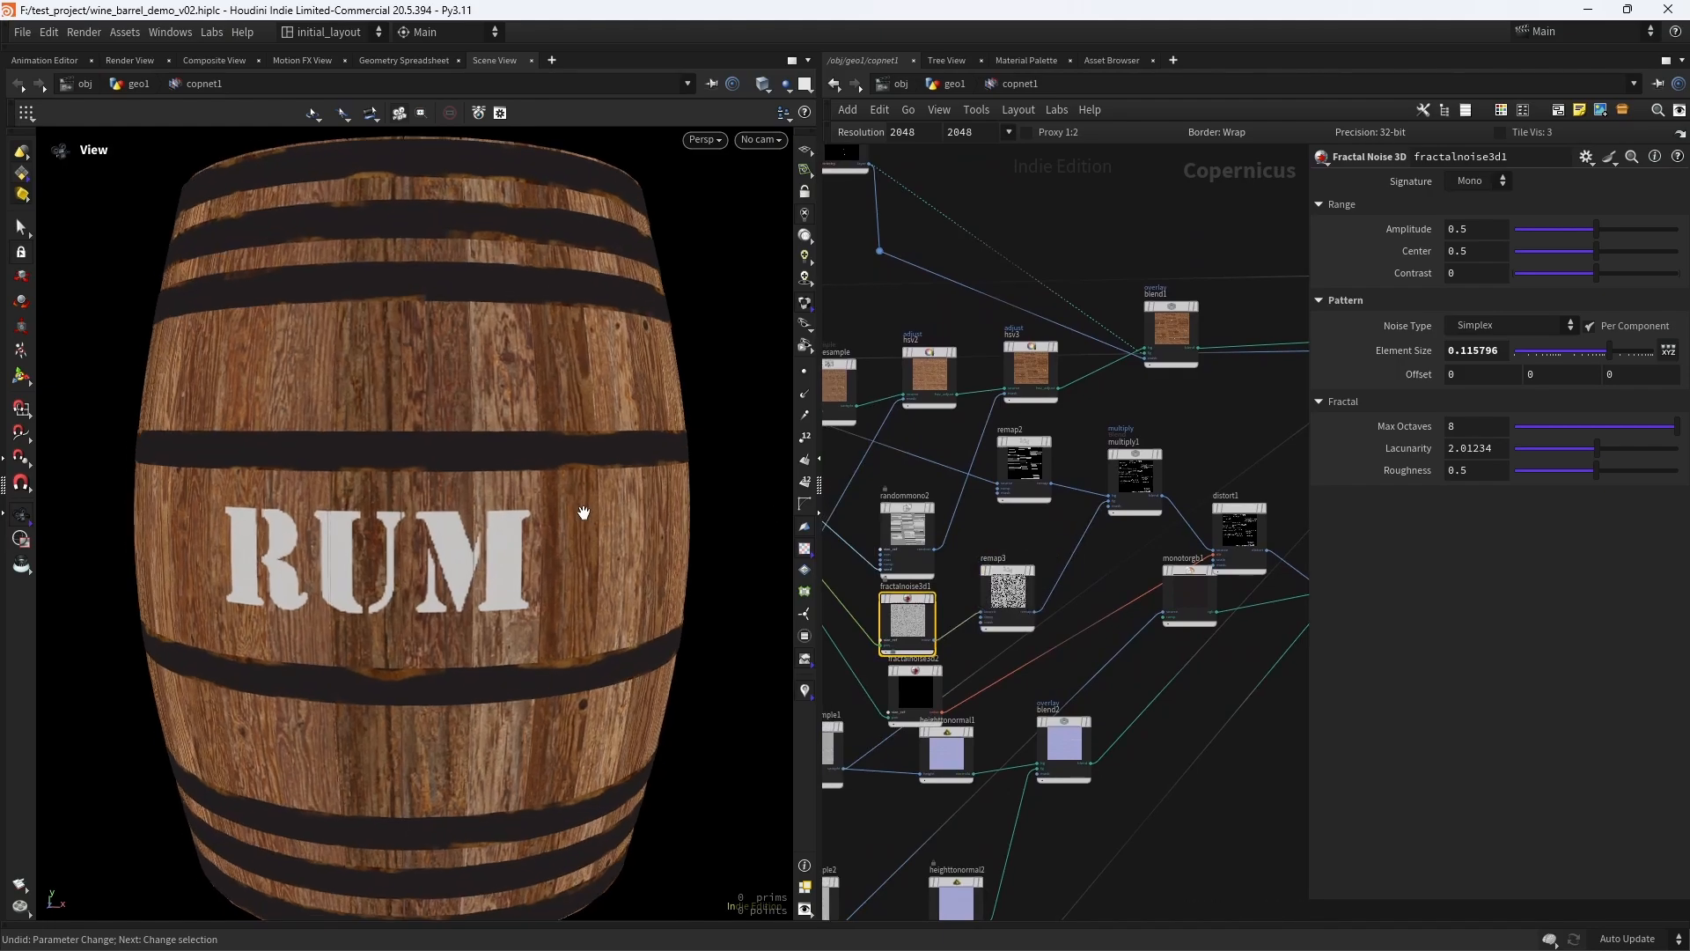
pyautogui.moveTo(584, 513); pyautogui.dragTo(472, 622)
pyautogui.moveTo(472, 623); pyautogui.dragTo(479, 569, button='right')
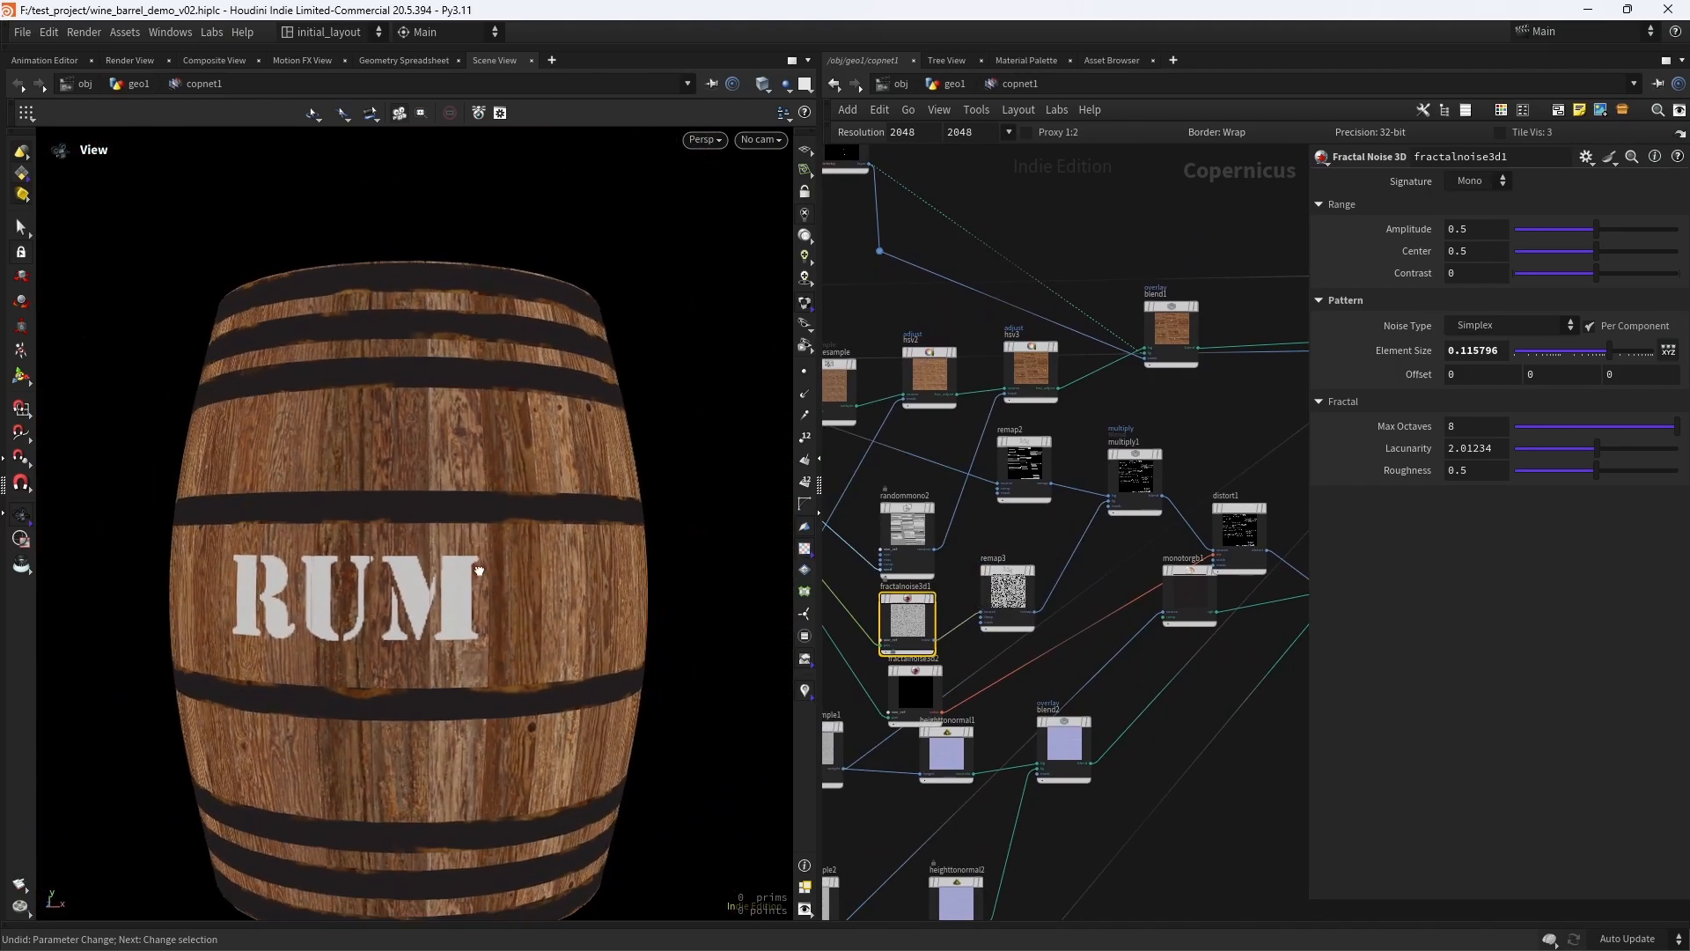
pyautogui.moveTo(479, 570); pyautogui.dragTo(540, 533)
pyautogui.hotkey('ctrl', 's')
pyautogui.moveTo(539, 533); pyautogui.dragTo(467, 596, button='right')
pyautogui.moveTo(467, 596); pyautogui.dragTo(445, 551)
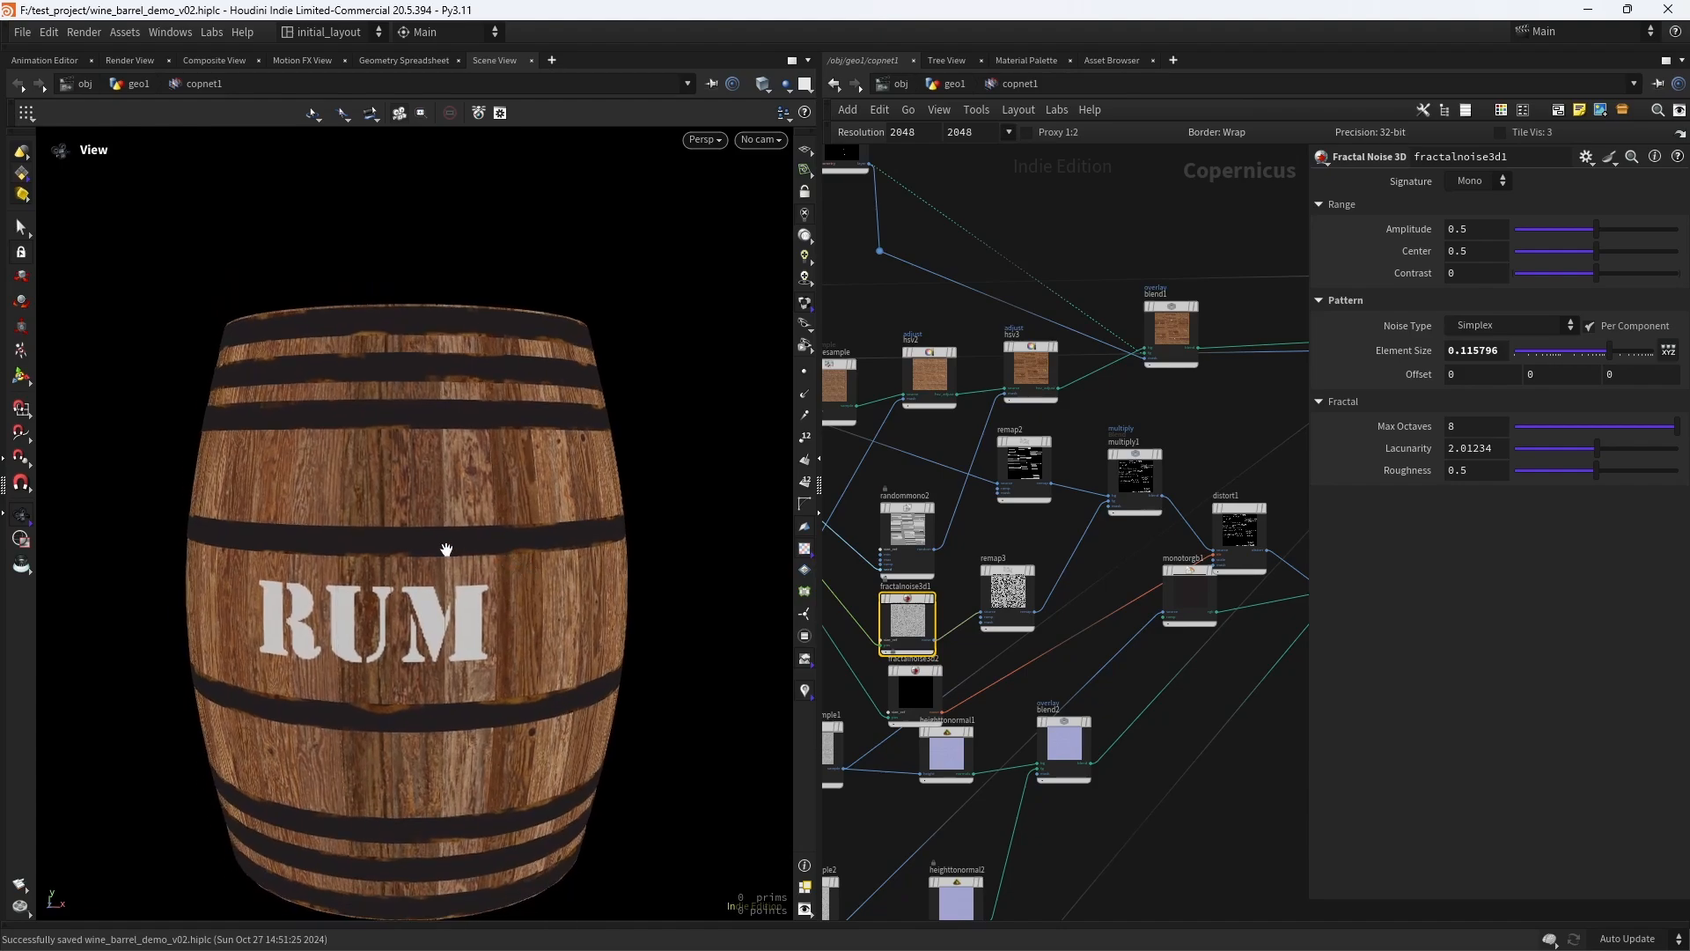
pyautogui.moveTo(445, 551); pyautogui.dragTo(517, 604, button='right')
pyautogui.moveTo(517, 604); pyautogui.dragTo(551, 539)
pyautogui.moveTo(551, 539); pyautogui.dragTo(588, 530, button='right')
pyautogui.moveTo(588, 530); pyautogui.dragTo(543, 540)
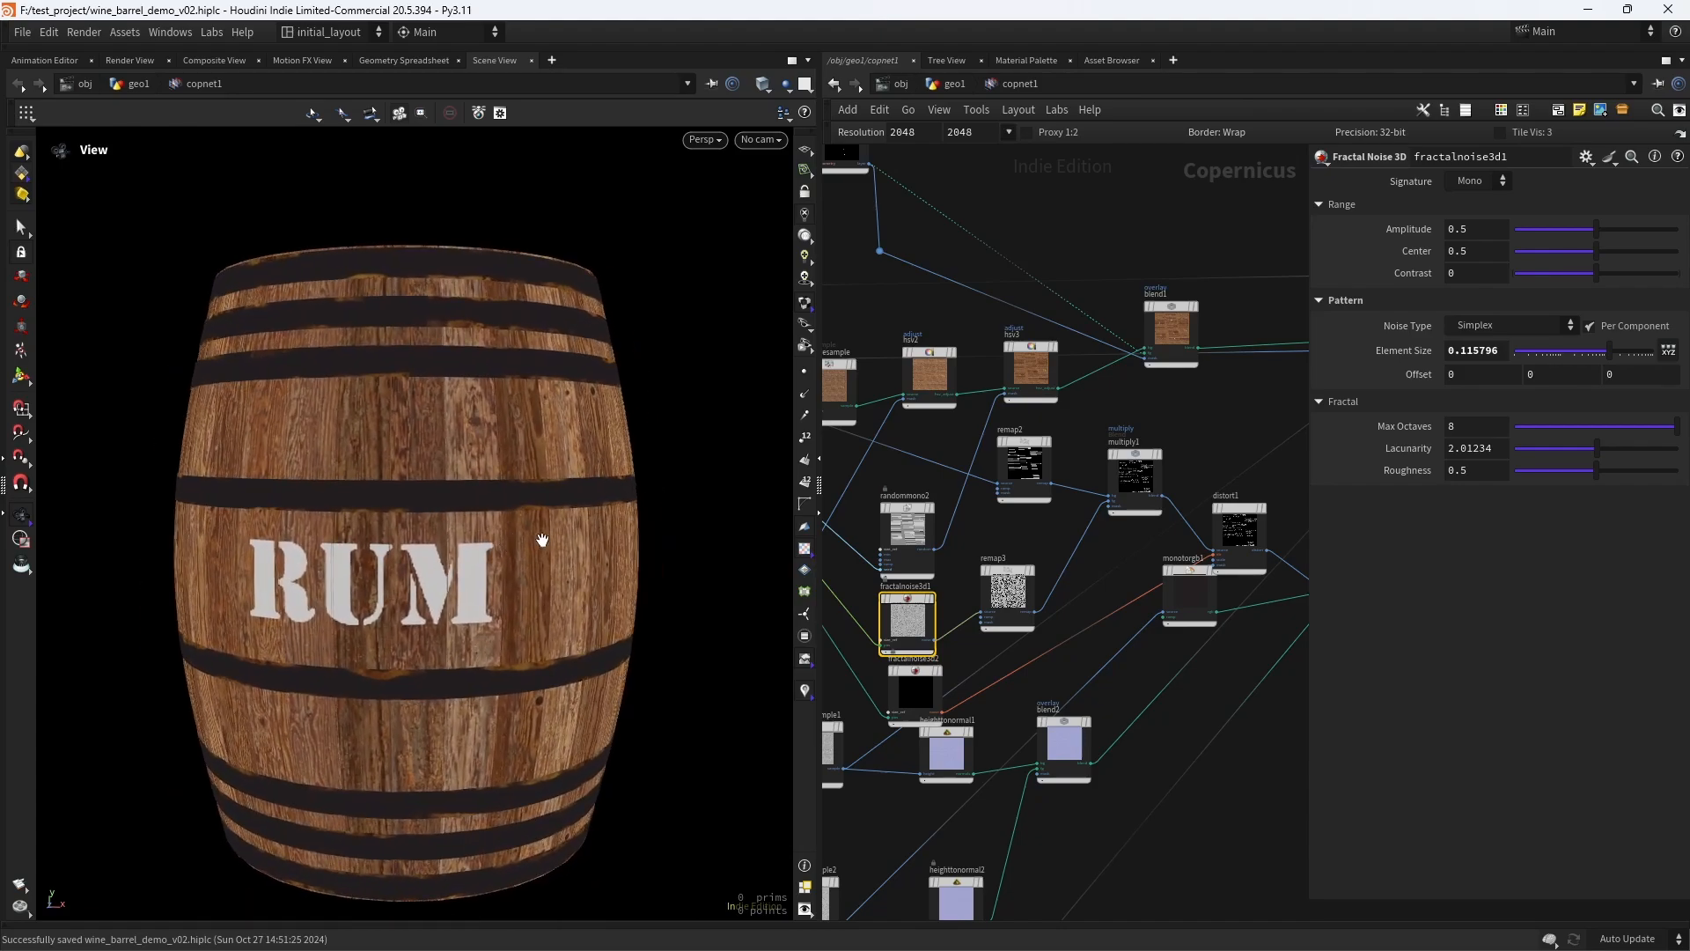
# - Set the Element Size of fractalnoise3d2 to about 0.106
pyautogui.scroll(2, 1060, 556)
pyautogui.scroll(2, 1058, 498)
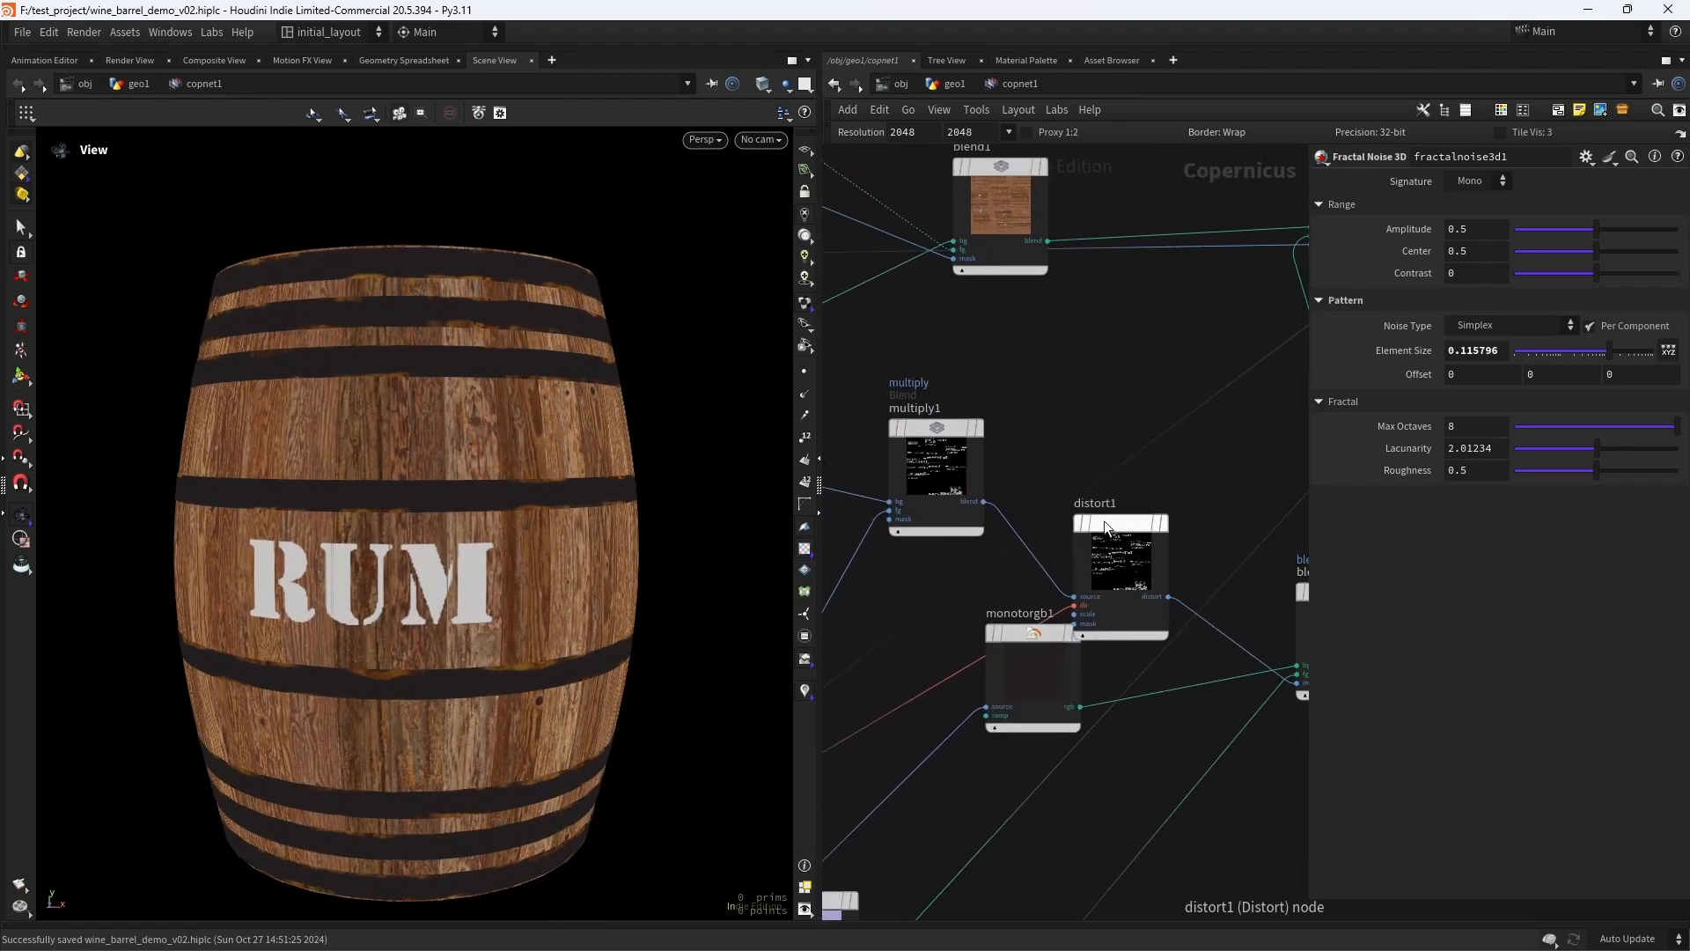
pyautogui.click(1104, 523)
pyautogui.moveTo(901, 658); pyautogui.dragTo(1187, 447, button='middle')
pyautogui.click(838, 605)
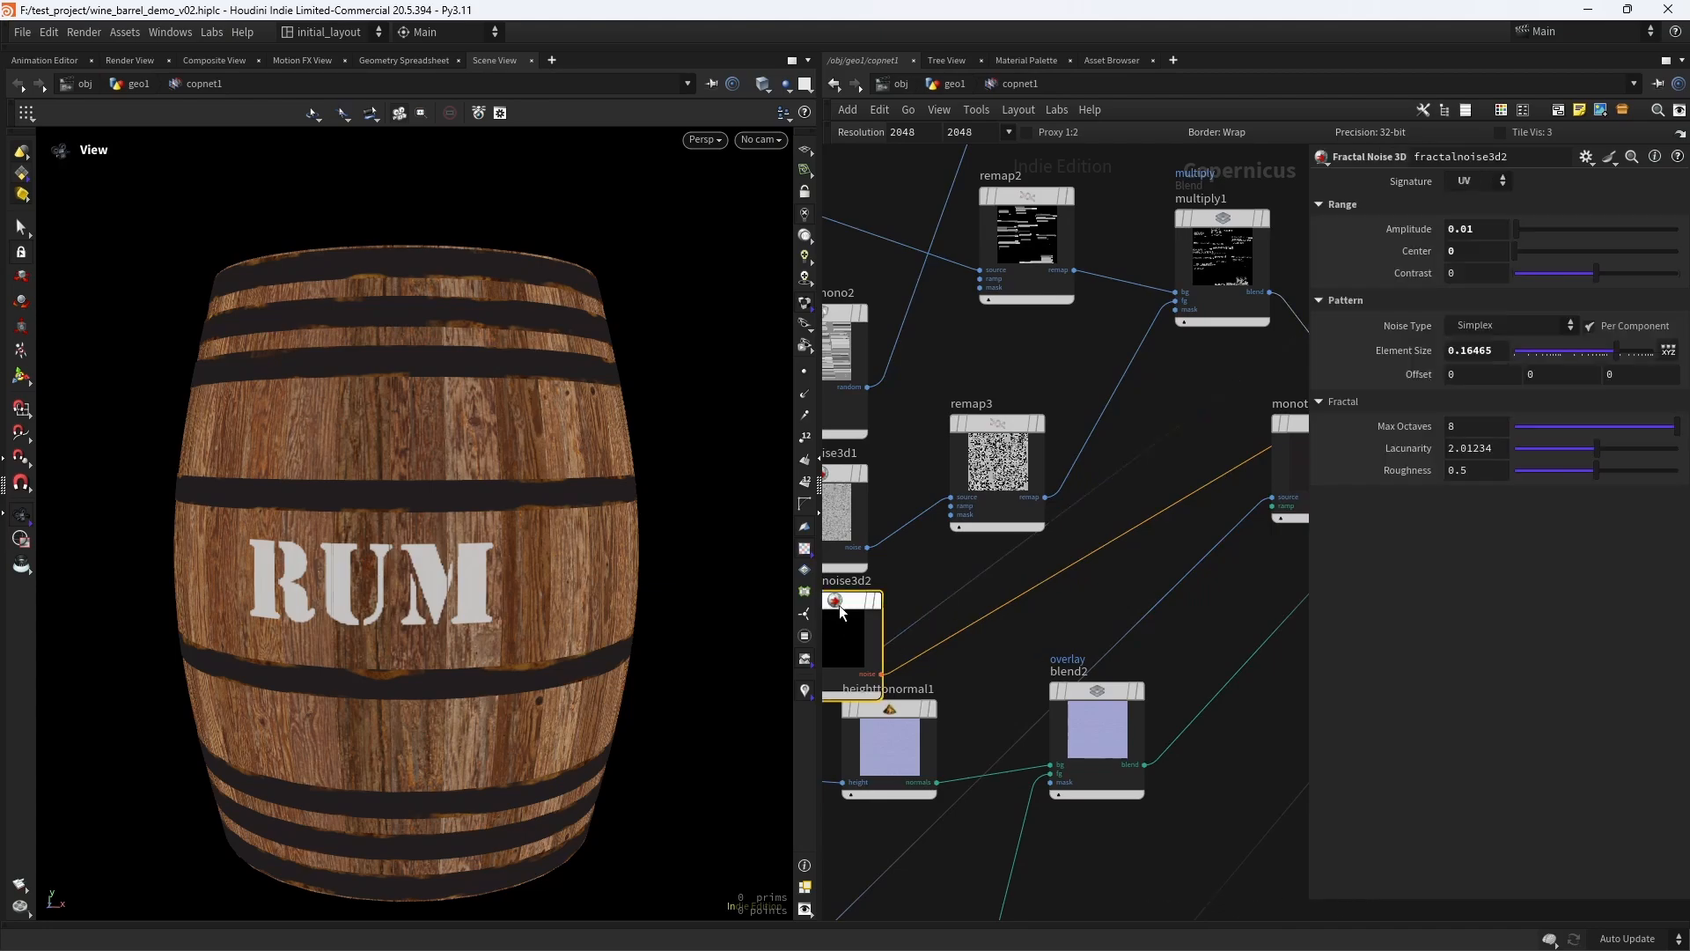
pyautogui.moveTo(1490, 230); pyautogui.dragTo(1562, 294, button='middle')
pyautogui.moveTo(1598, 351); pyautogui.dragTo(1599, 352)
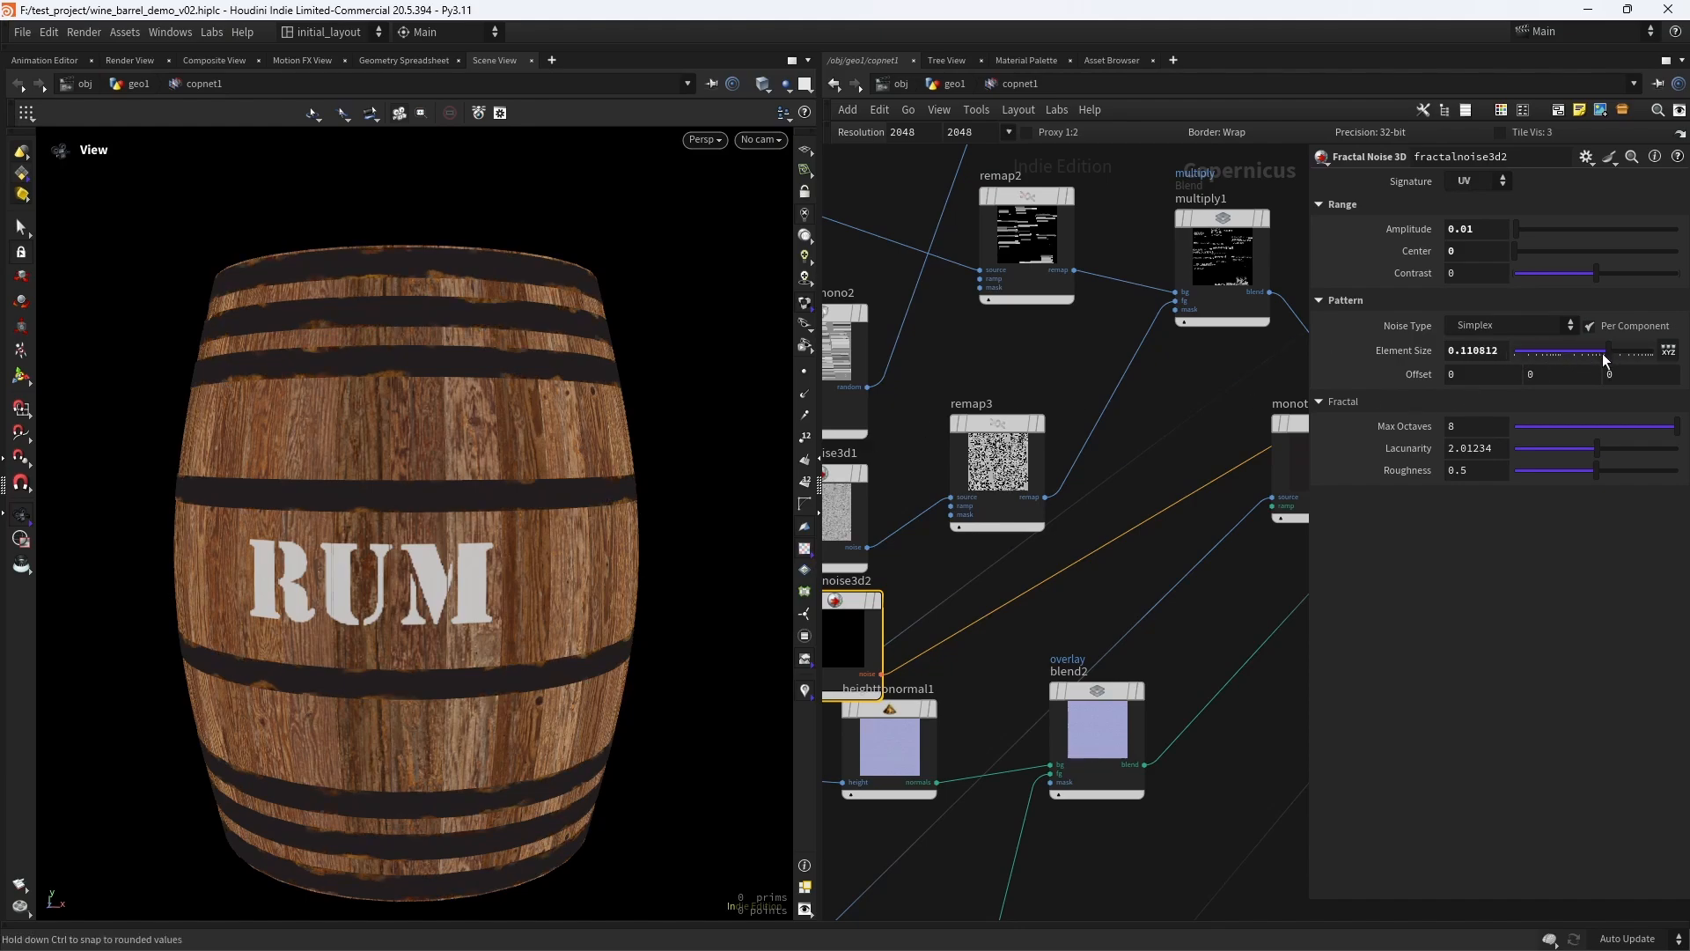
pyautogui.moveTo(1604, 359); pyautogui.dragTo(1596, 355)
pyautogui.scroll(-2, 530, 638)
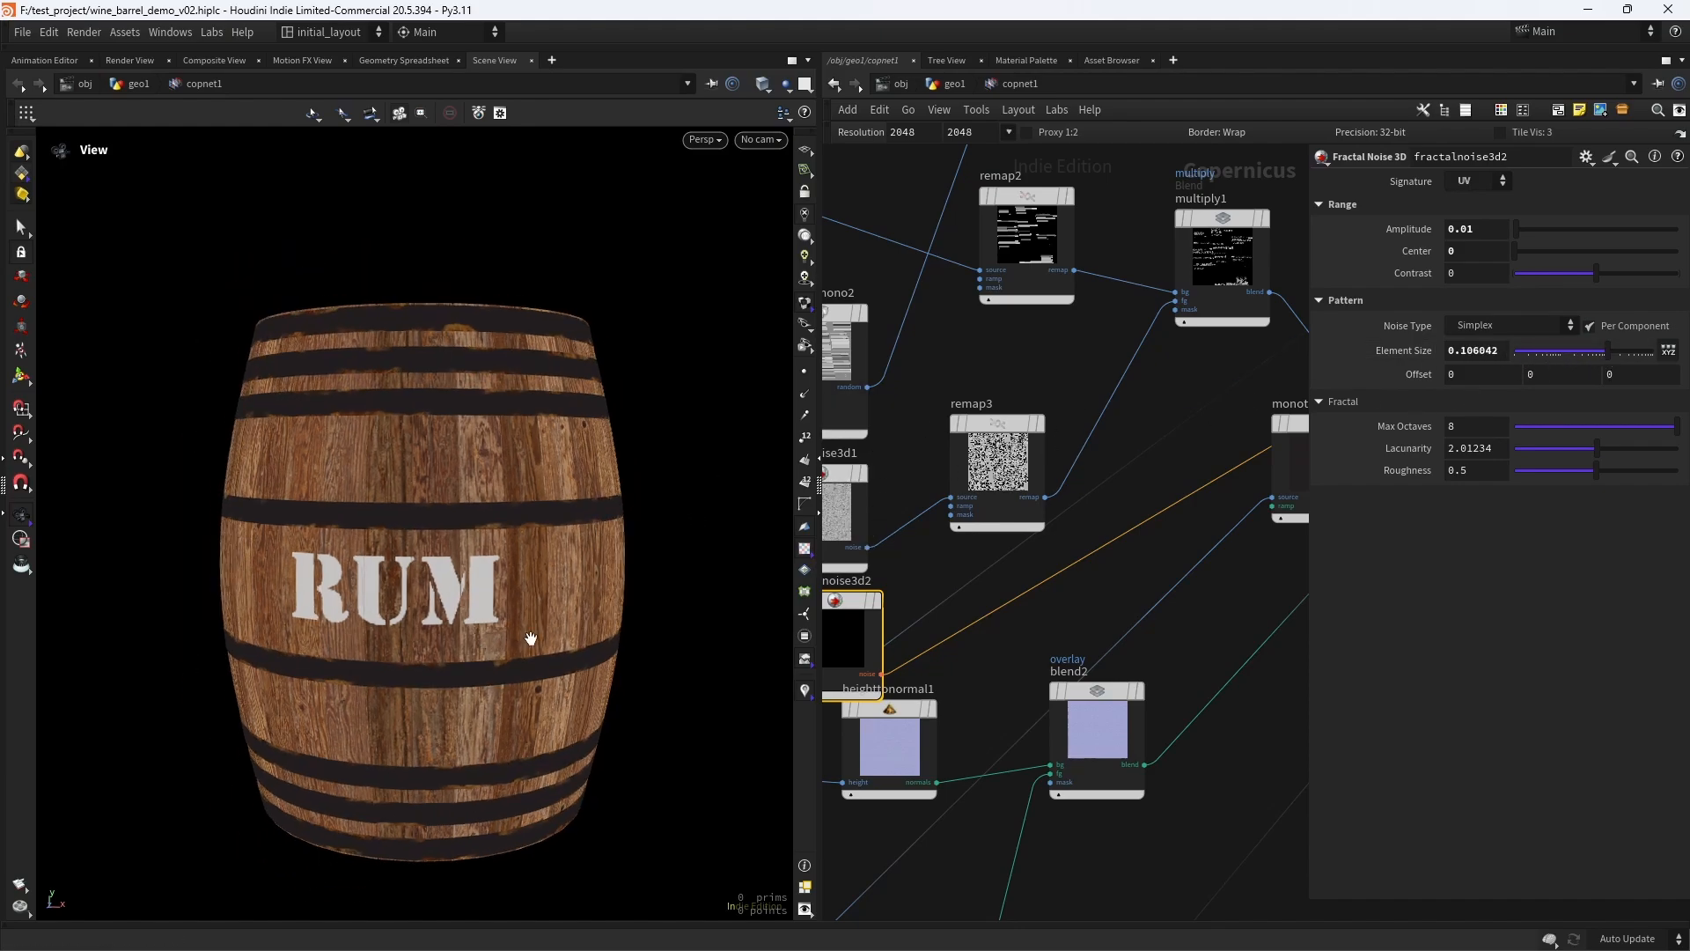
pyautogui.moveTo(531, 638); pyautogui.dragTo(558, 618)
pyautogui.scroll(-3, 1163, 560)
# - Toggle the viewport's wireframe display on and off, inspect the shaded barrel, and save the scene file
pyautogui.moveTo(1166, 563); pyautogui.dragTo(1013, 633, button='middle')
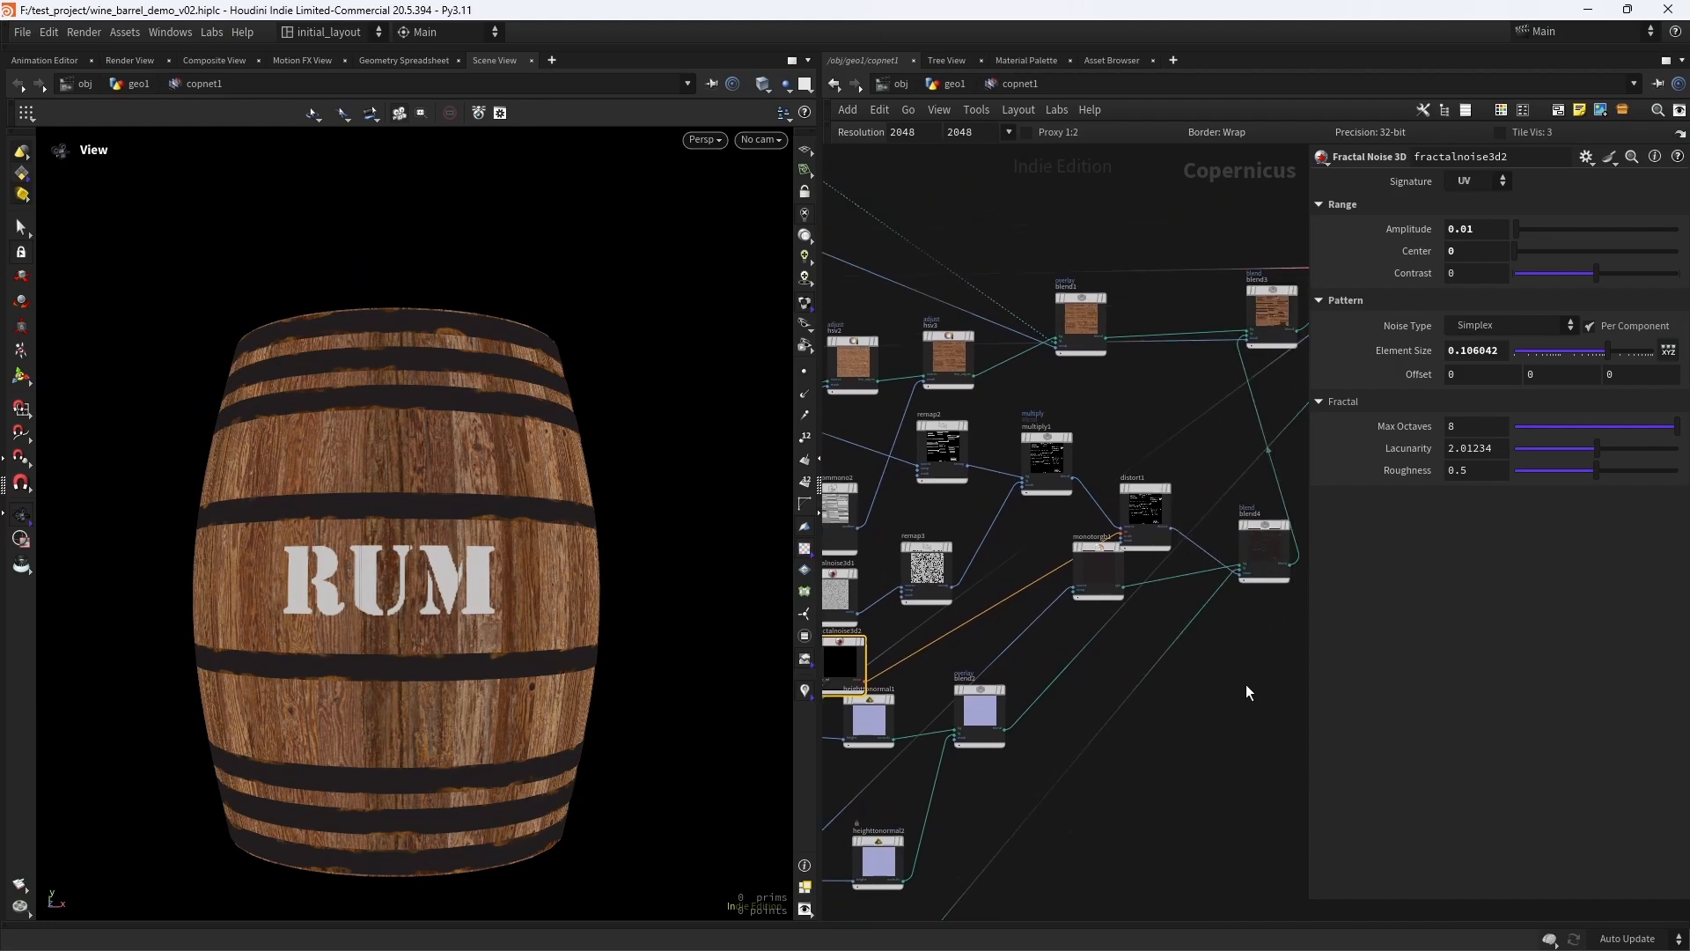
pyautogui.moveTo(1245, 691); pyautogui.dragTo(1052, 780, button='middle')
pyautogui.press('w')
pyautogui.press('w')
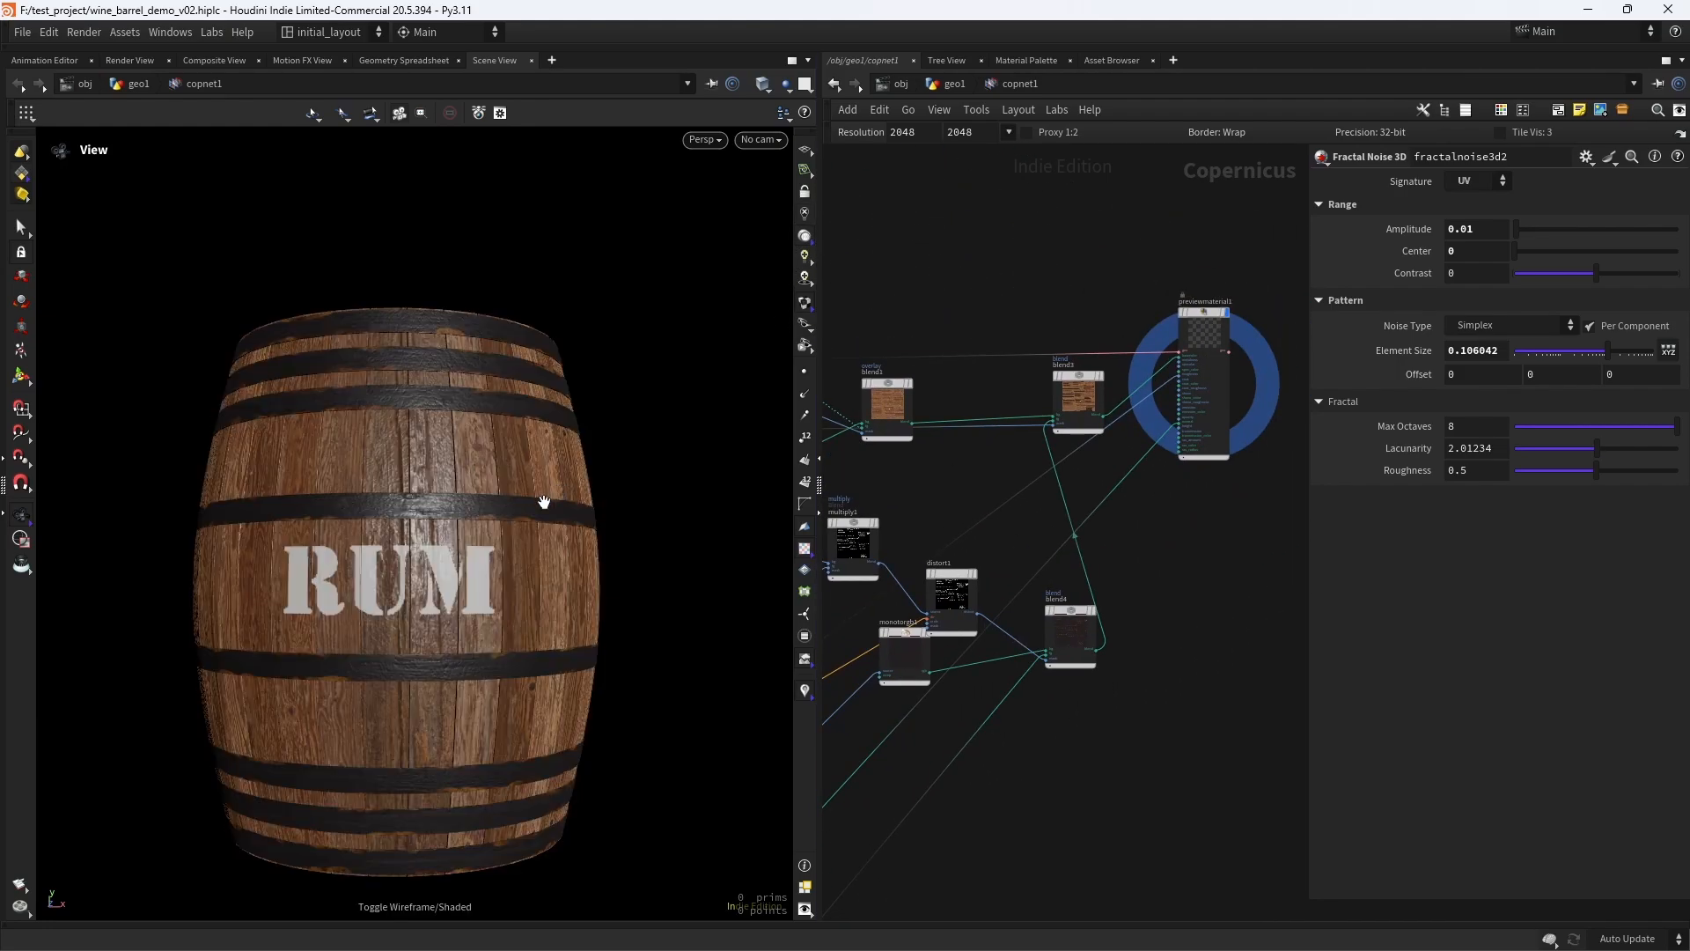
pyautogui.scroll(5, 547, 502)
pyautogui.scroll(-3, 499, 540)
pyautogui.hotkey('ctrl', 's')
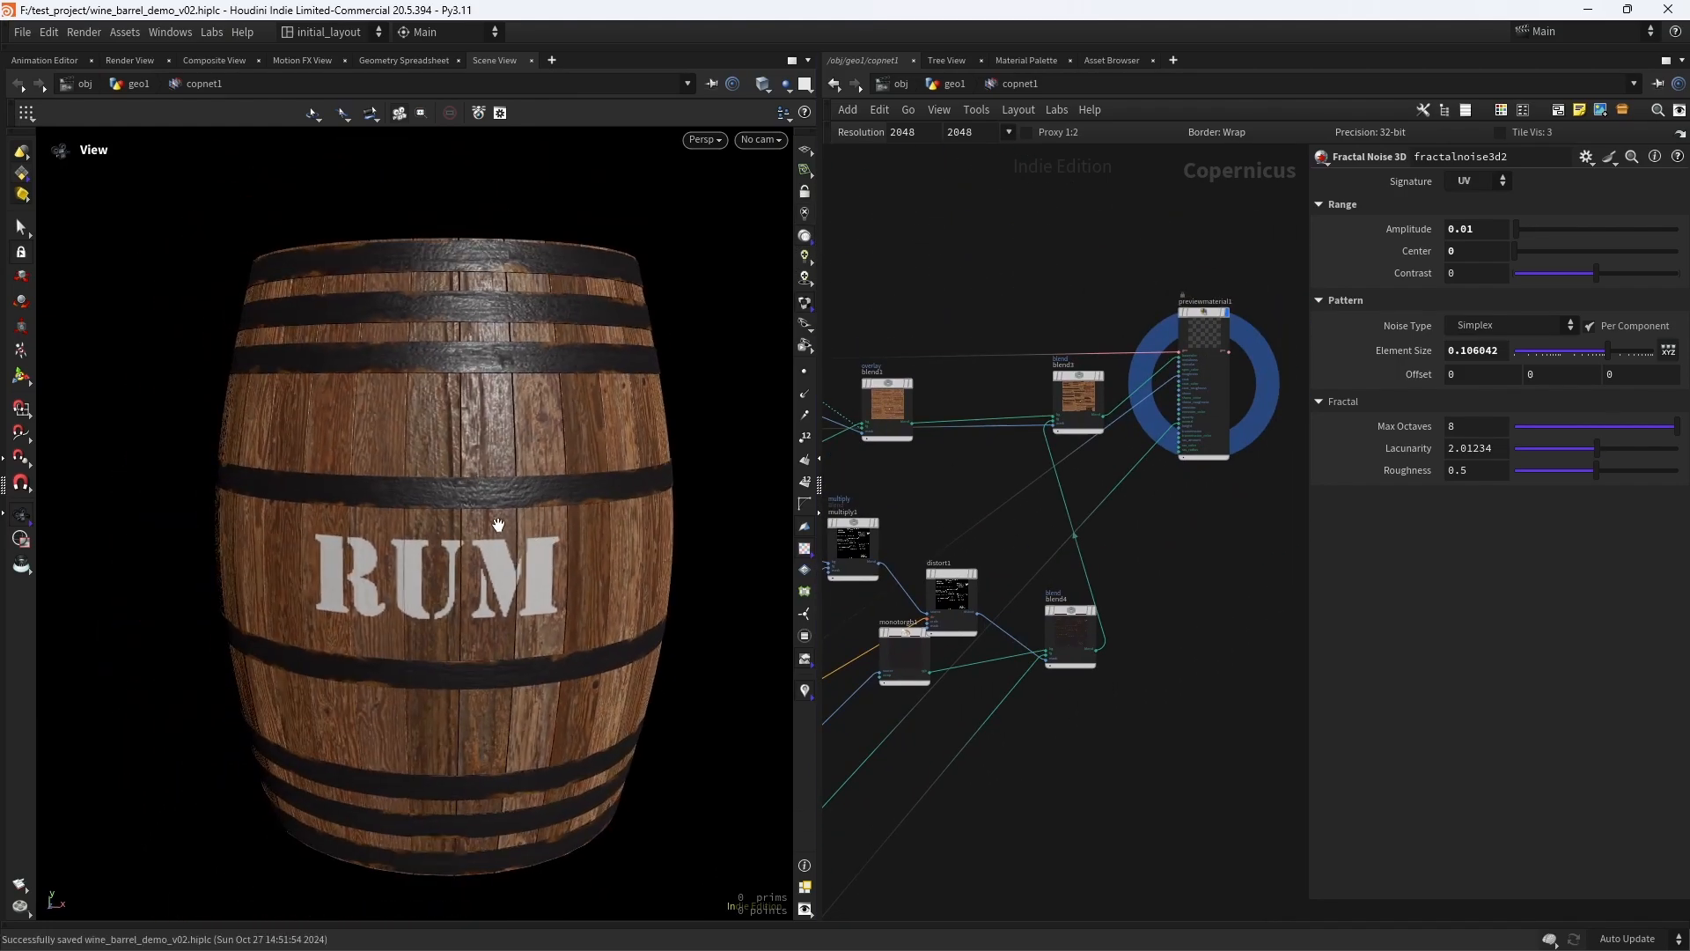
pyautogui.scroll(3, 574, 557)
pyautogui.moveTo(600, 555); pyautogui.dragTo(562, 550, button='right')
# - Rearrange the preview material and blend3 nodes with more space between them and save the scene file
pyautogui.moveTo(1242, 329); pyautogui.dragTo(1061, 422, button='middle')
pyautogui.moveTo(1061, 425); pyautogui.dragTo(1247, 421)
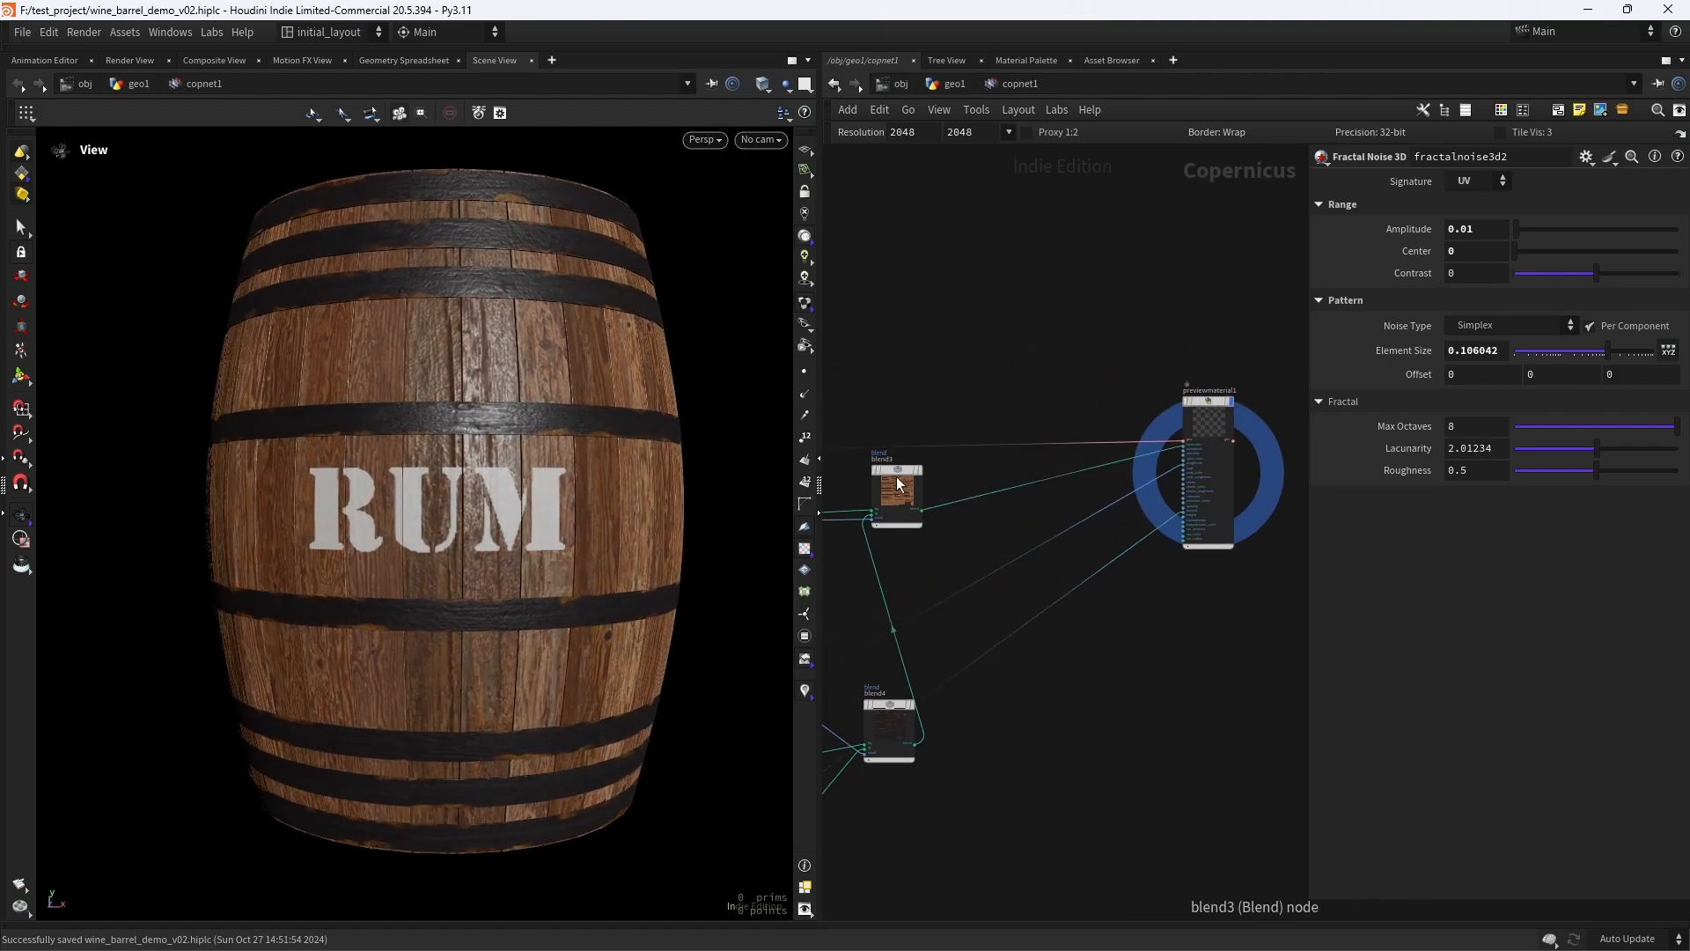
pyautogui.moveTo(890, 470); pyautogui.dragTo(984, 479)
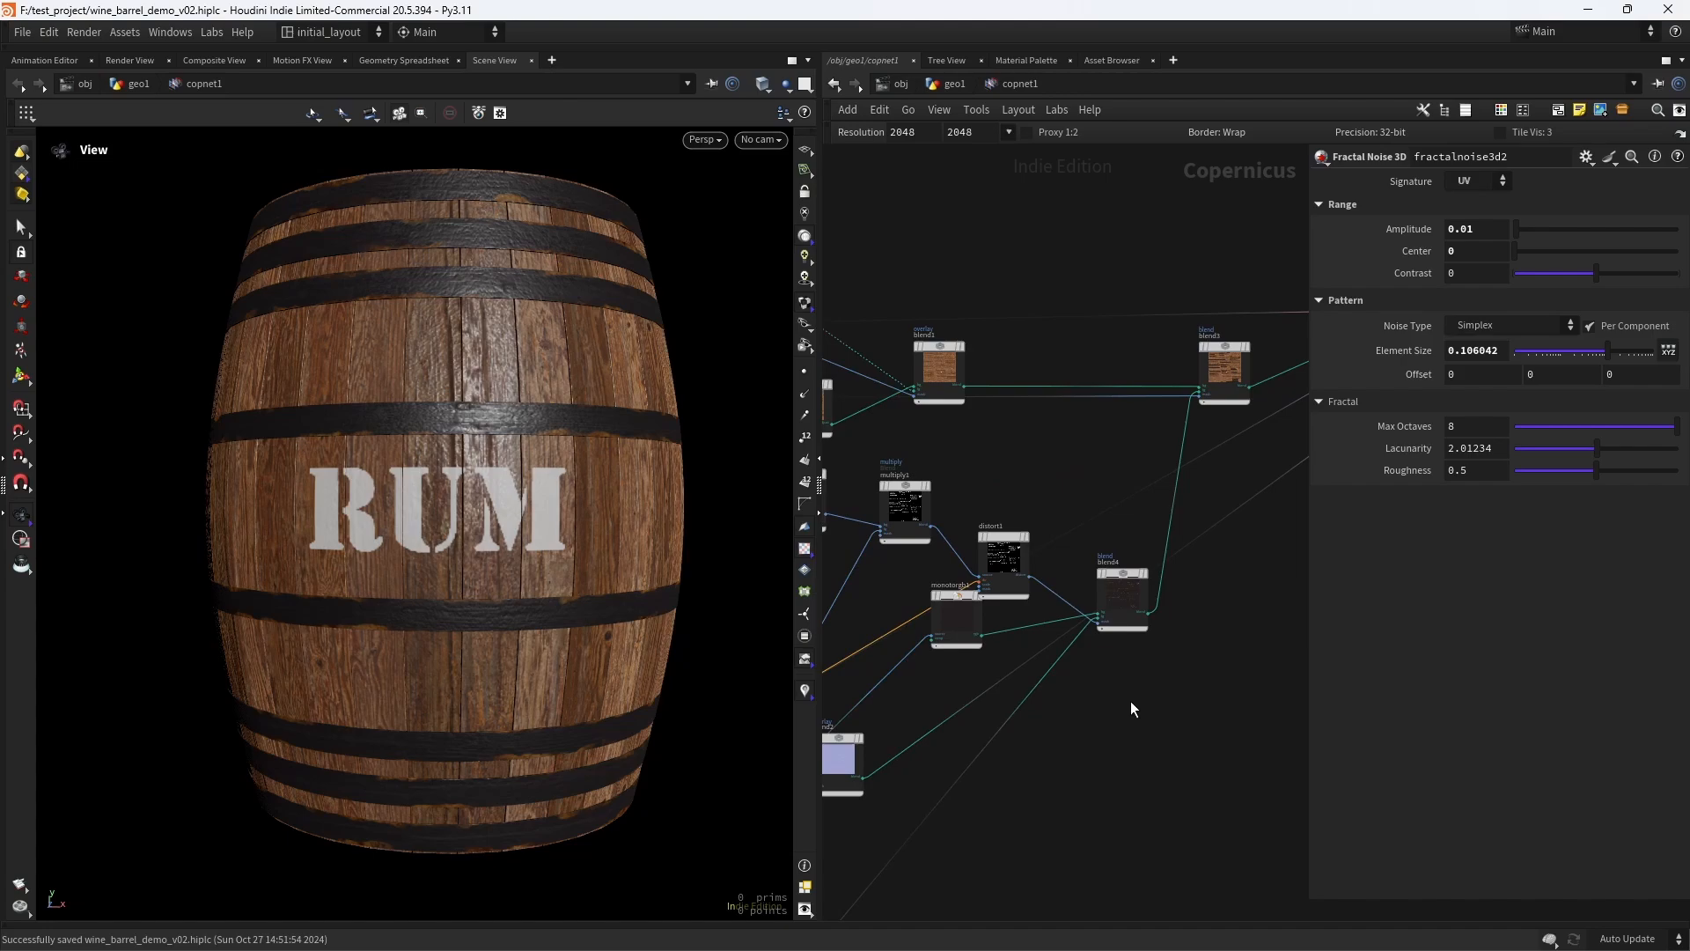
pyautogui.hotkey('ctrl', 's')
# - Add an Invert node fed by the output of distort1 and display its result
pyautogui.scroll(3, 1101, 690)
pyautogui.moveTo(891, 515); pyautogui.dragTo(868, 583)
pyautogui.click(992, 504)
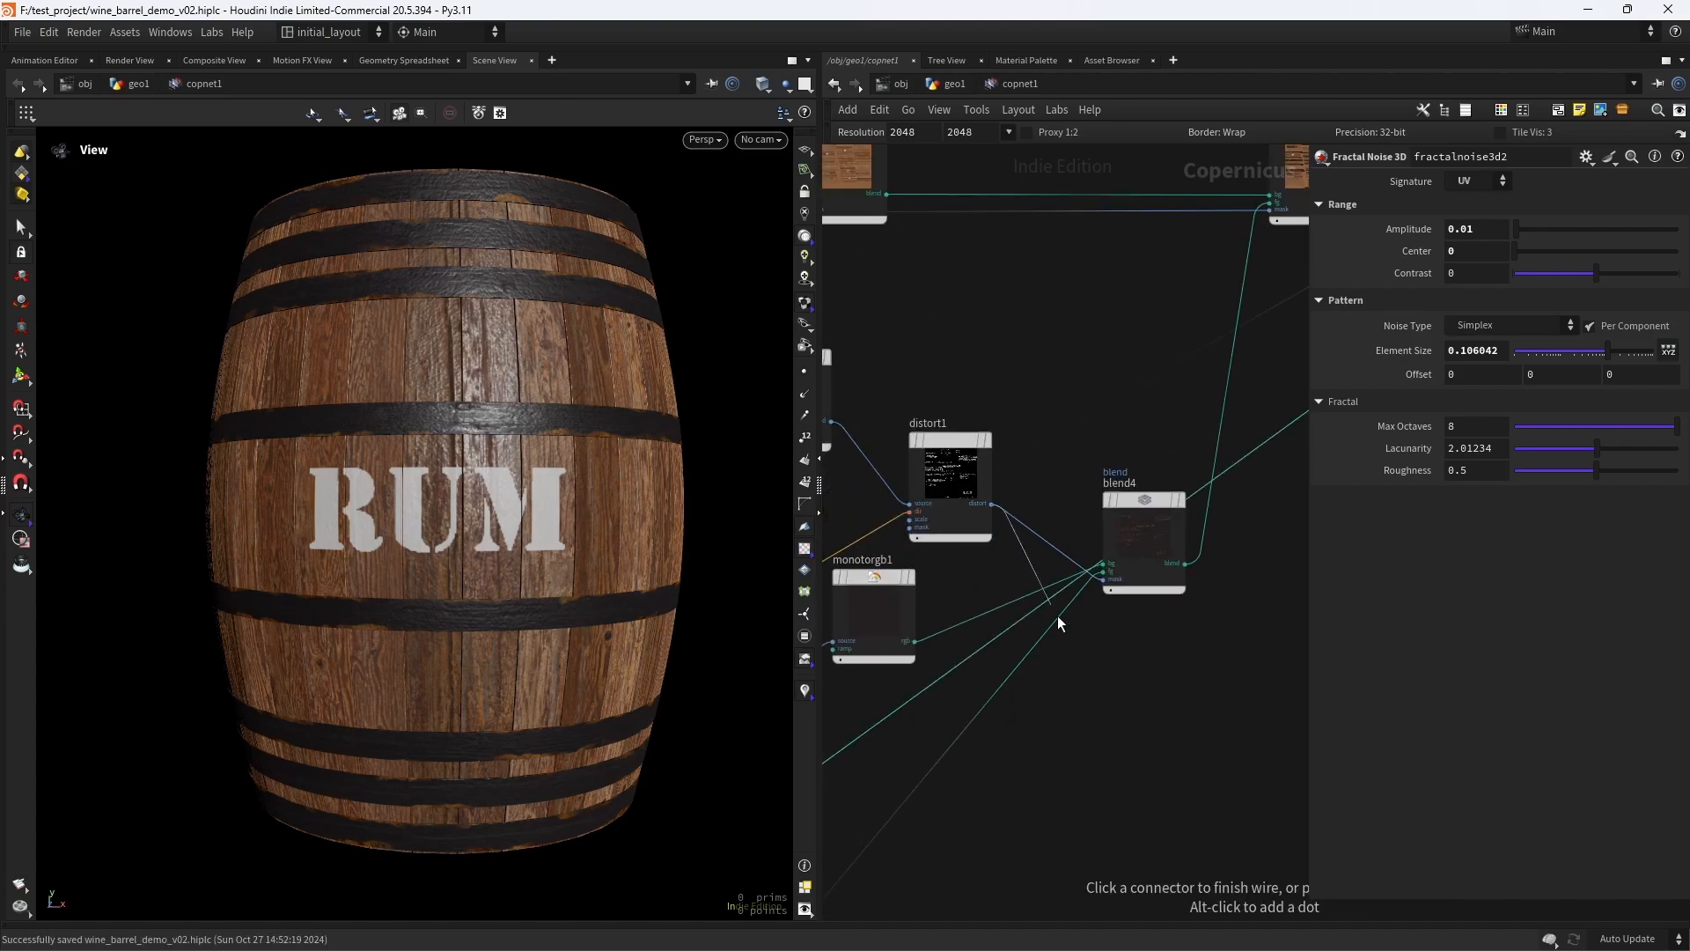
pyautogui.press('Tab')
pyautogui.write('inve')
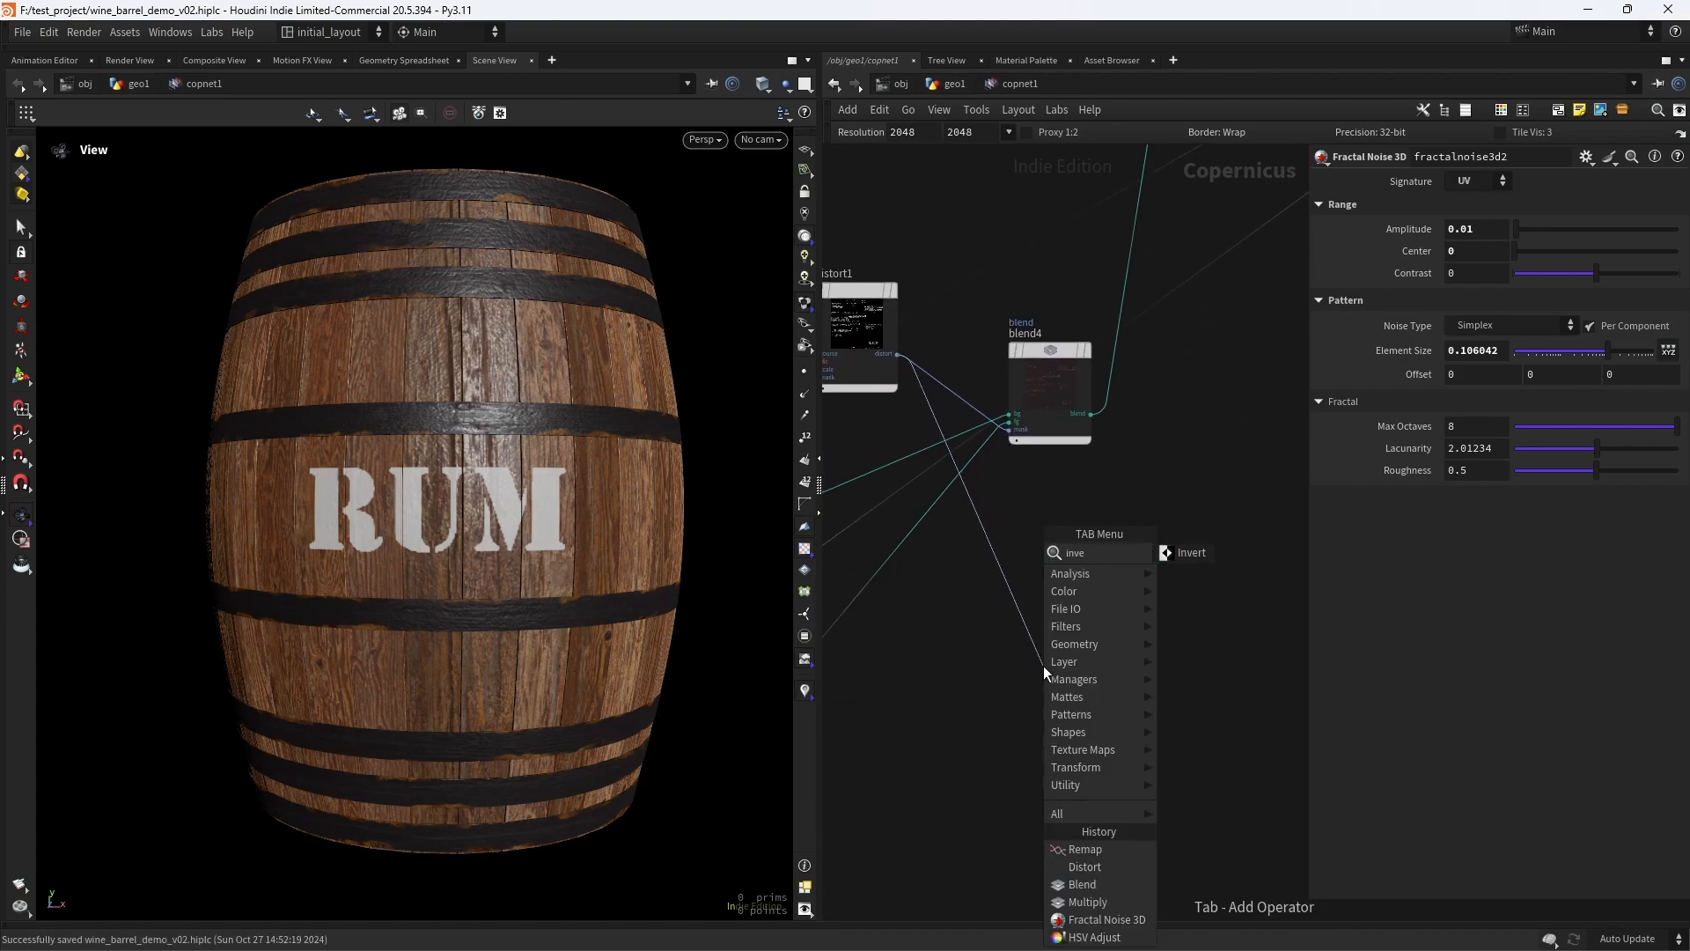
pyautogui.write('r')
pyautogui.press('Return')
pyautogui.click(1043, 666)
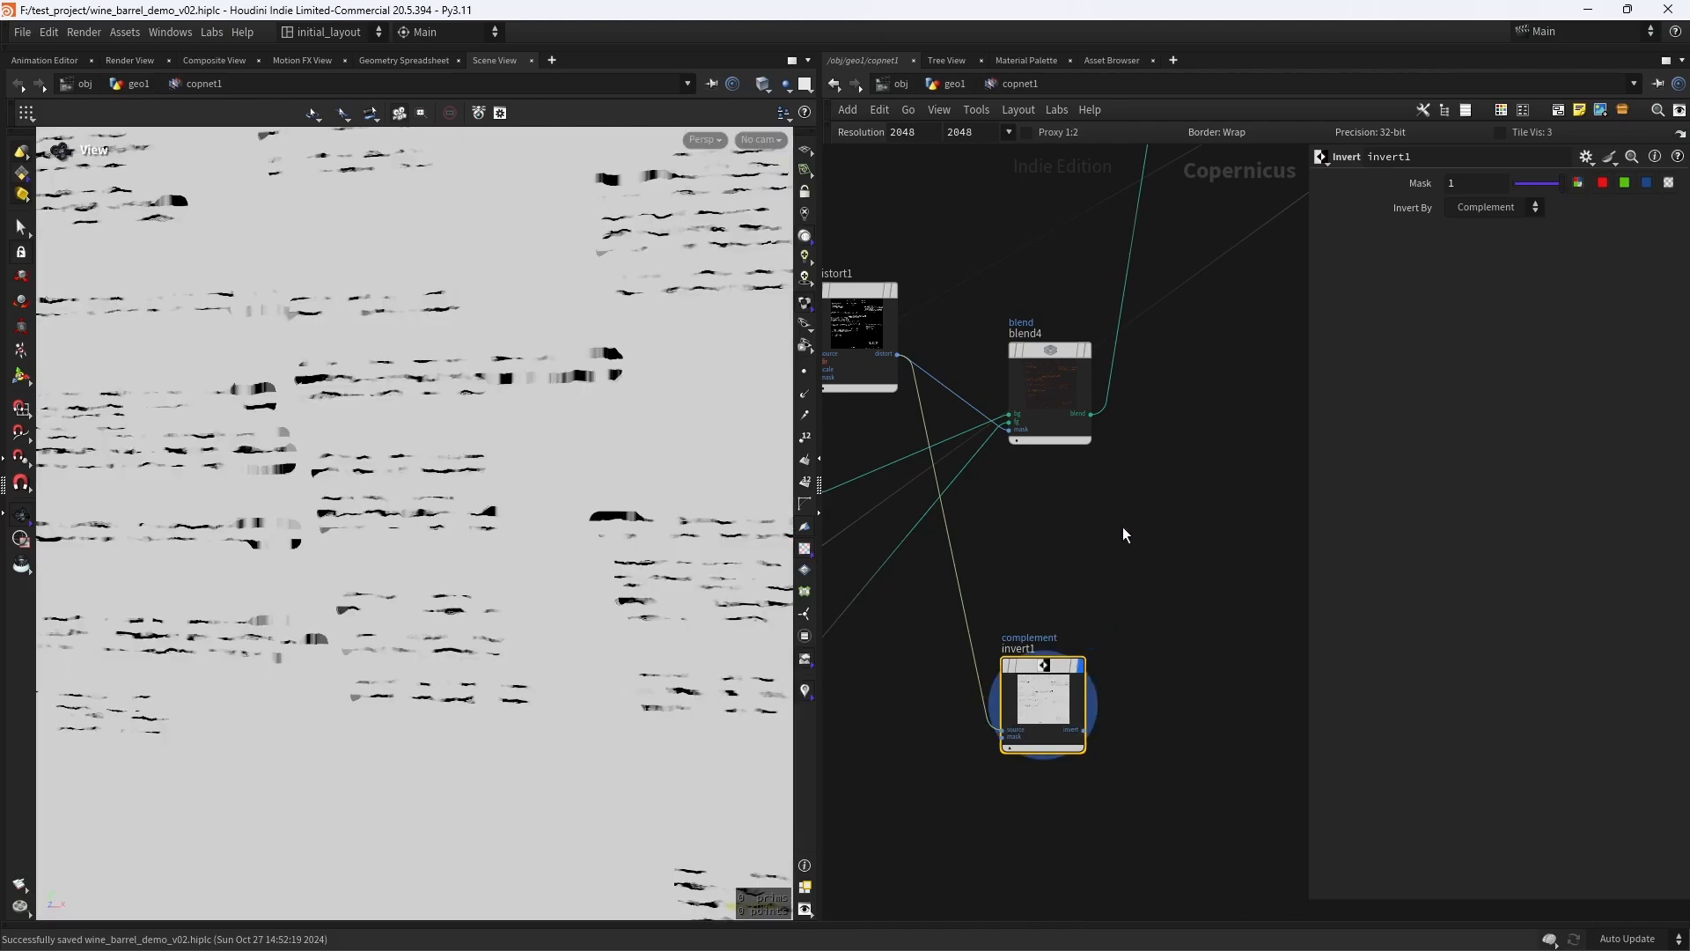
pyautogui.scroll(-3, 604, 543)
pyautogui.moveTo(641, 544); pyautogui.dragTo(570, 539, button='middle')
pyautogui.scroll(-5, 1091, 633)
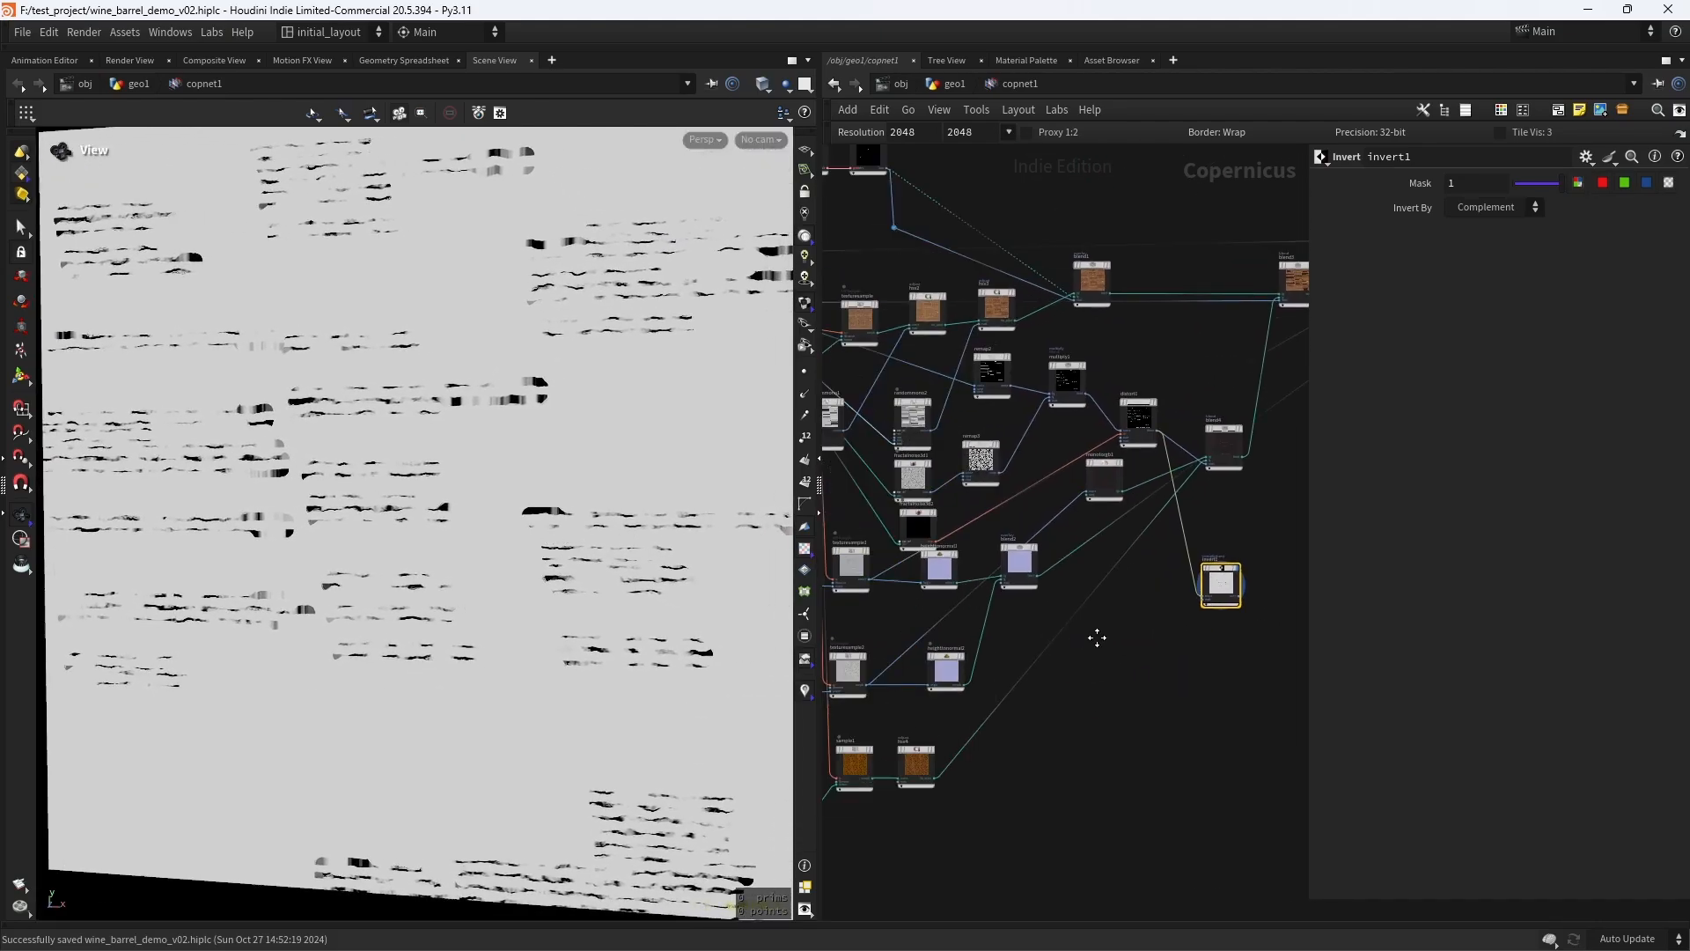
# - Add a Null node fed by wrangle1's hoops output and display the hoop mask
pyautogui.scroll(6, 969, 466)
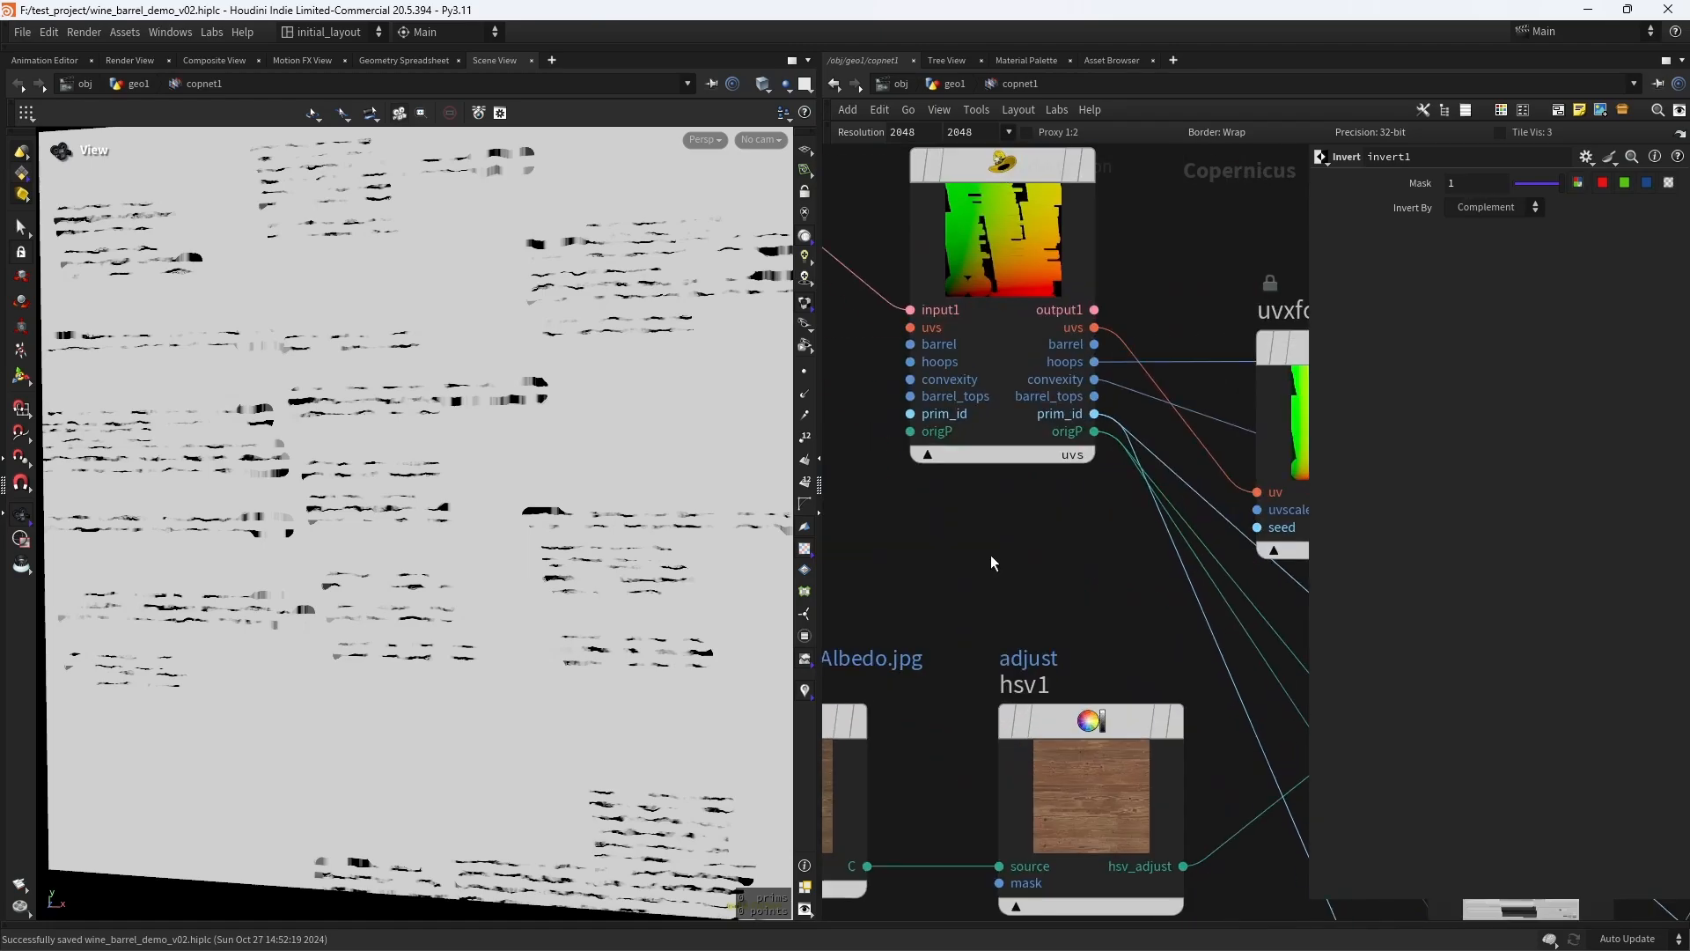
pyautogui.click(1015, 434)
pyautogui.scroll(-5, 1022, 458)
pyautogui.scroll(4, 969, 616)
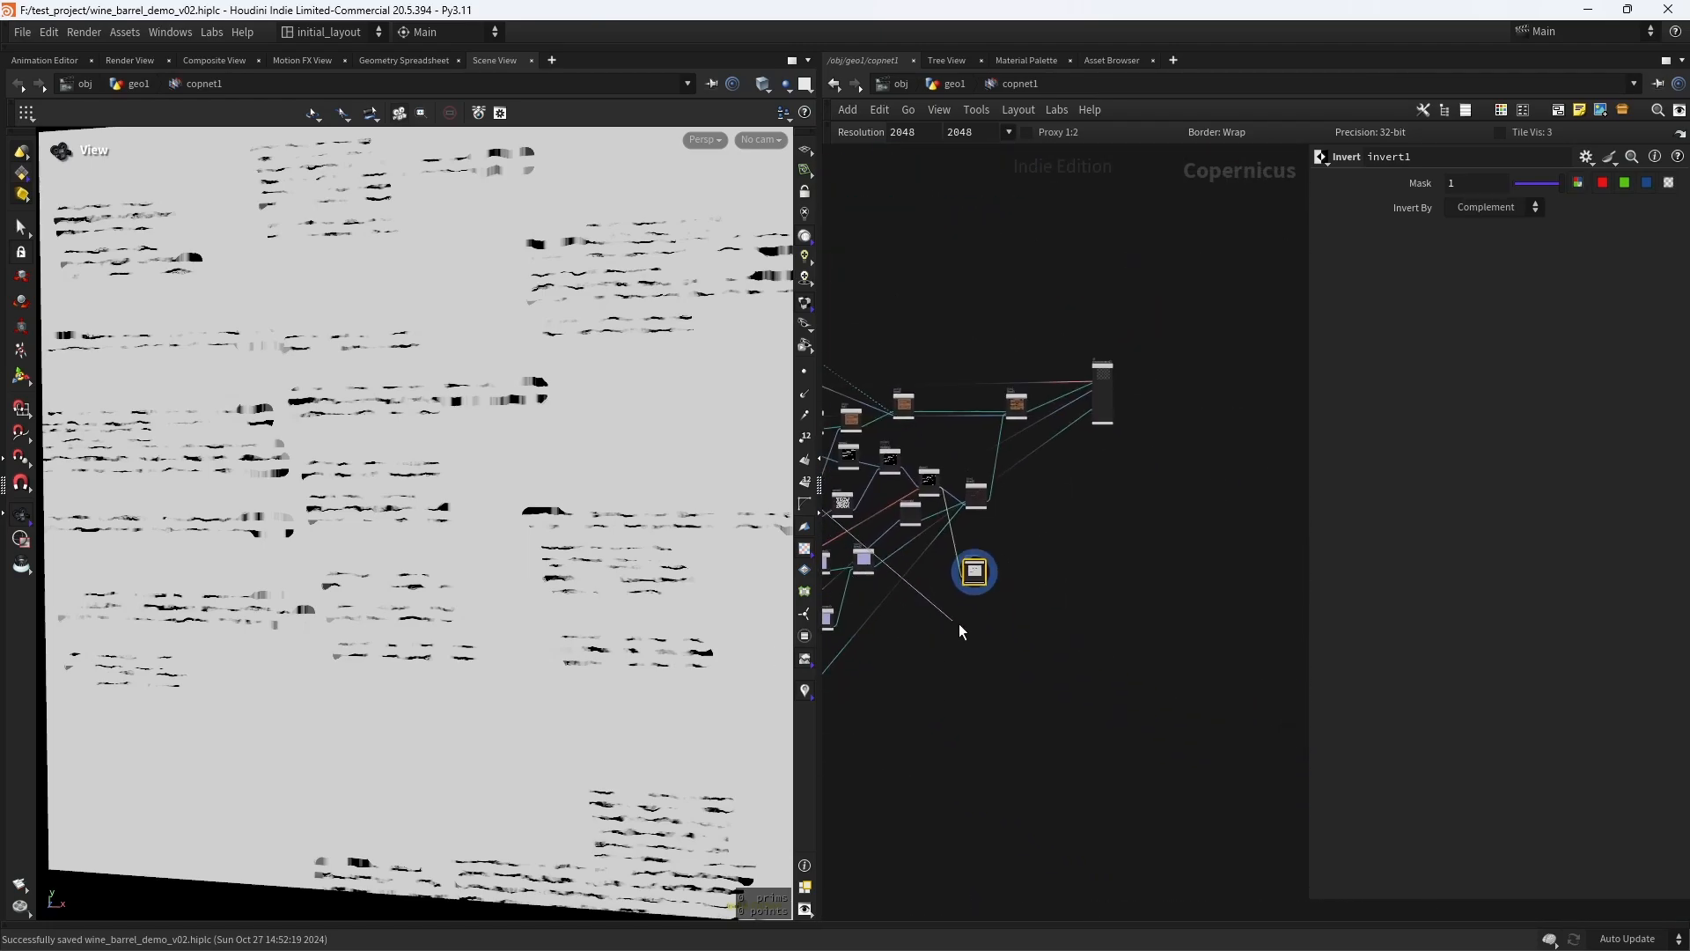
pyautogui.scroll(3, 1021, 572)
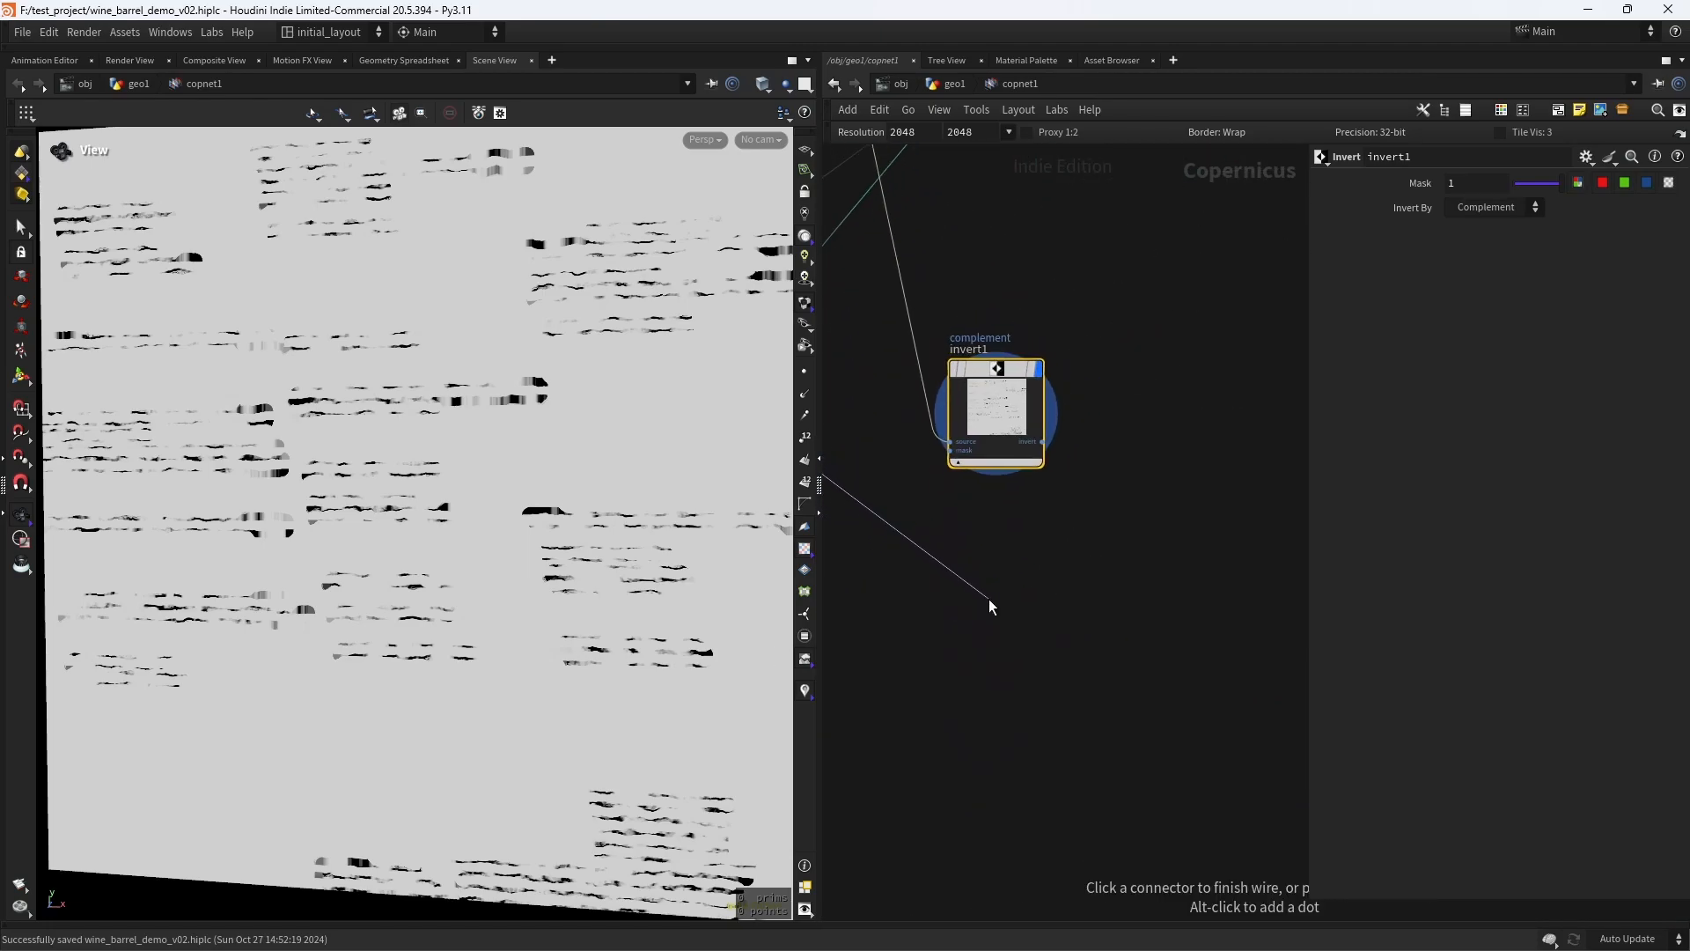
pyautogui.press('Tab')
pyautogui.write('null')
pyautogui.press('Return')
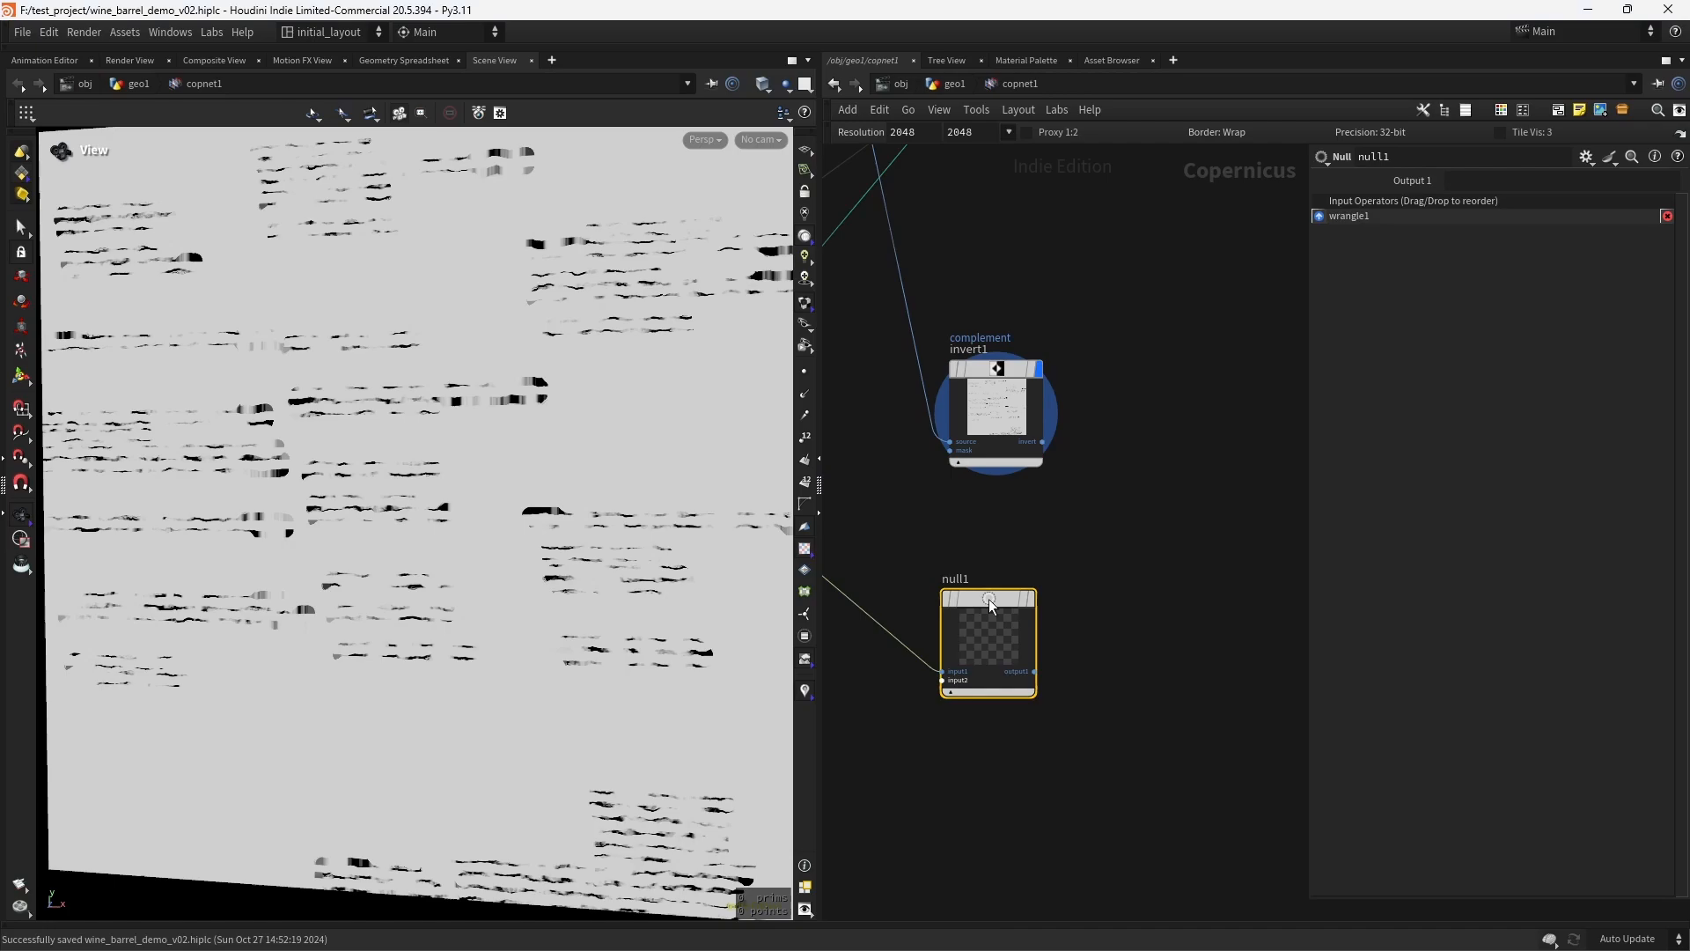
pyautogui.click(1057, 586)
pyautogui.scroll(-2, 1074, 529)
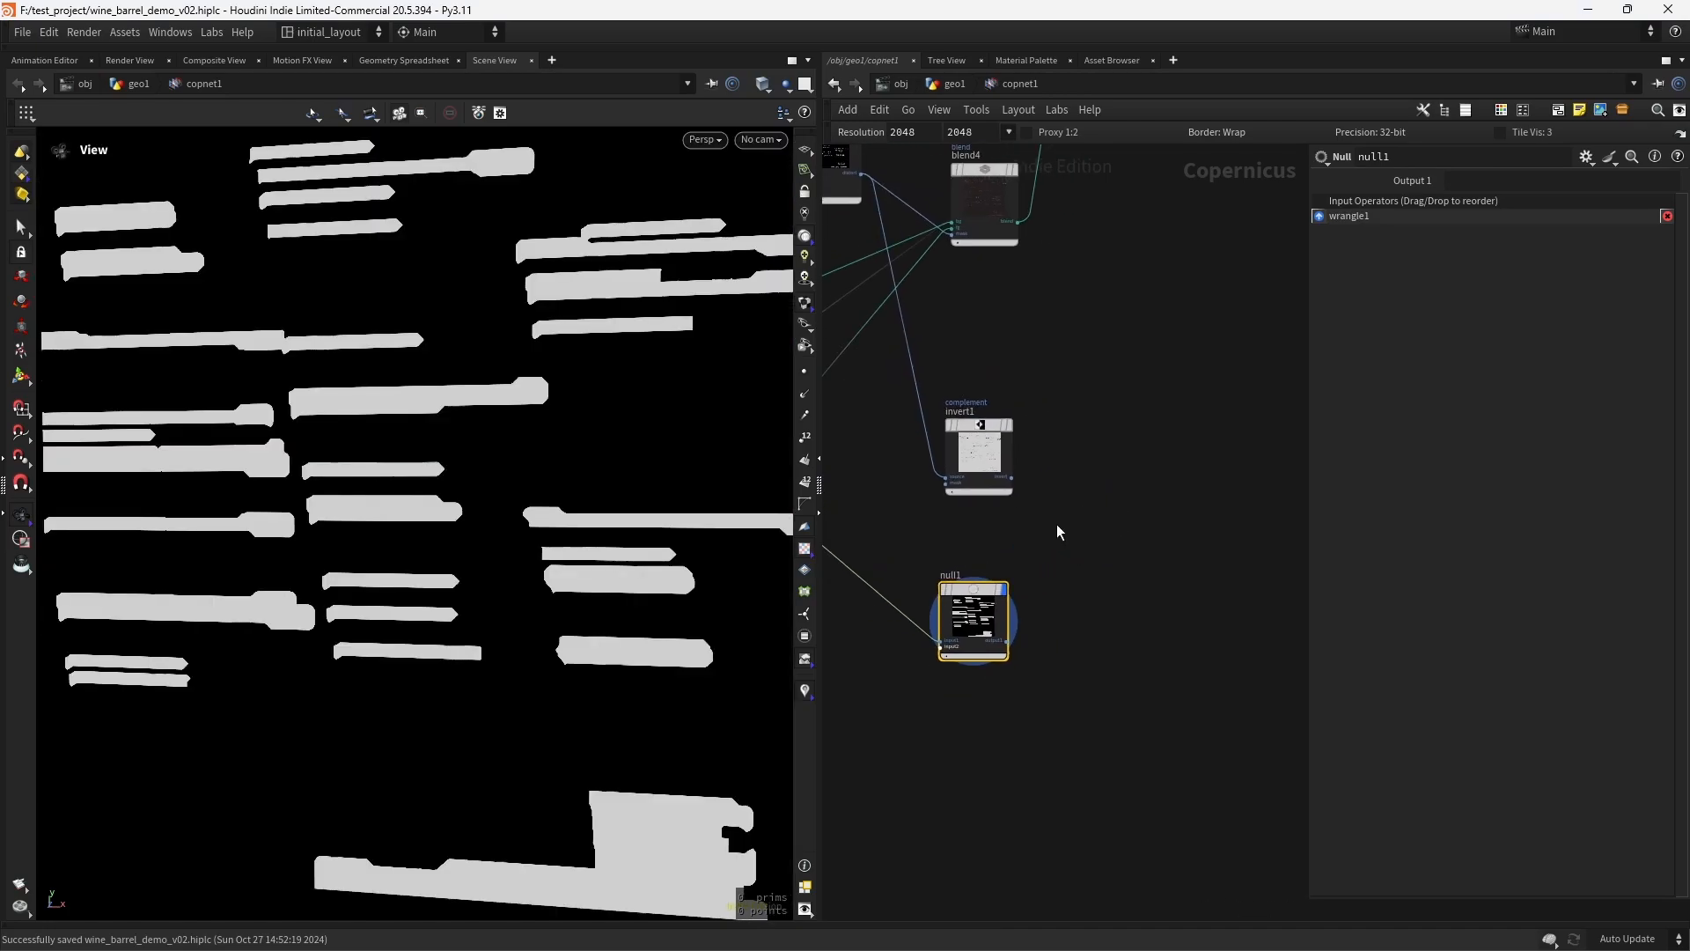
# - Add a Remap node and connect the output of invert1 to its source
pyautogui.press('Tab')
pyautogui.write('remap')
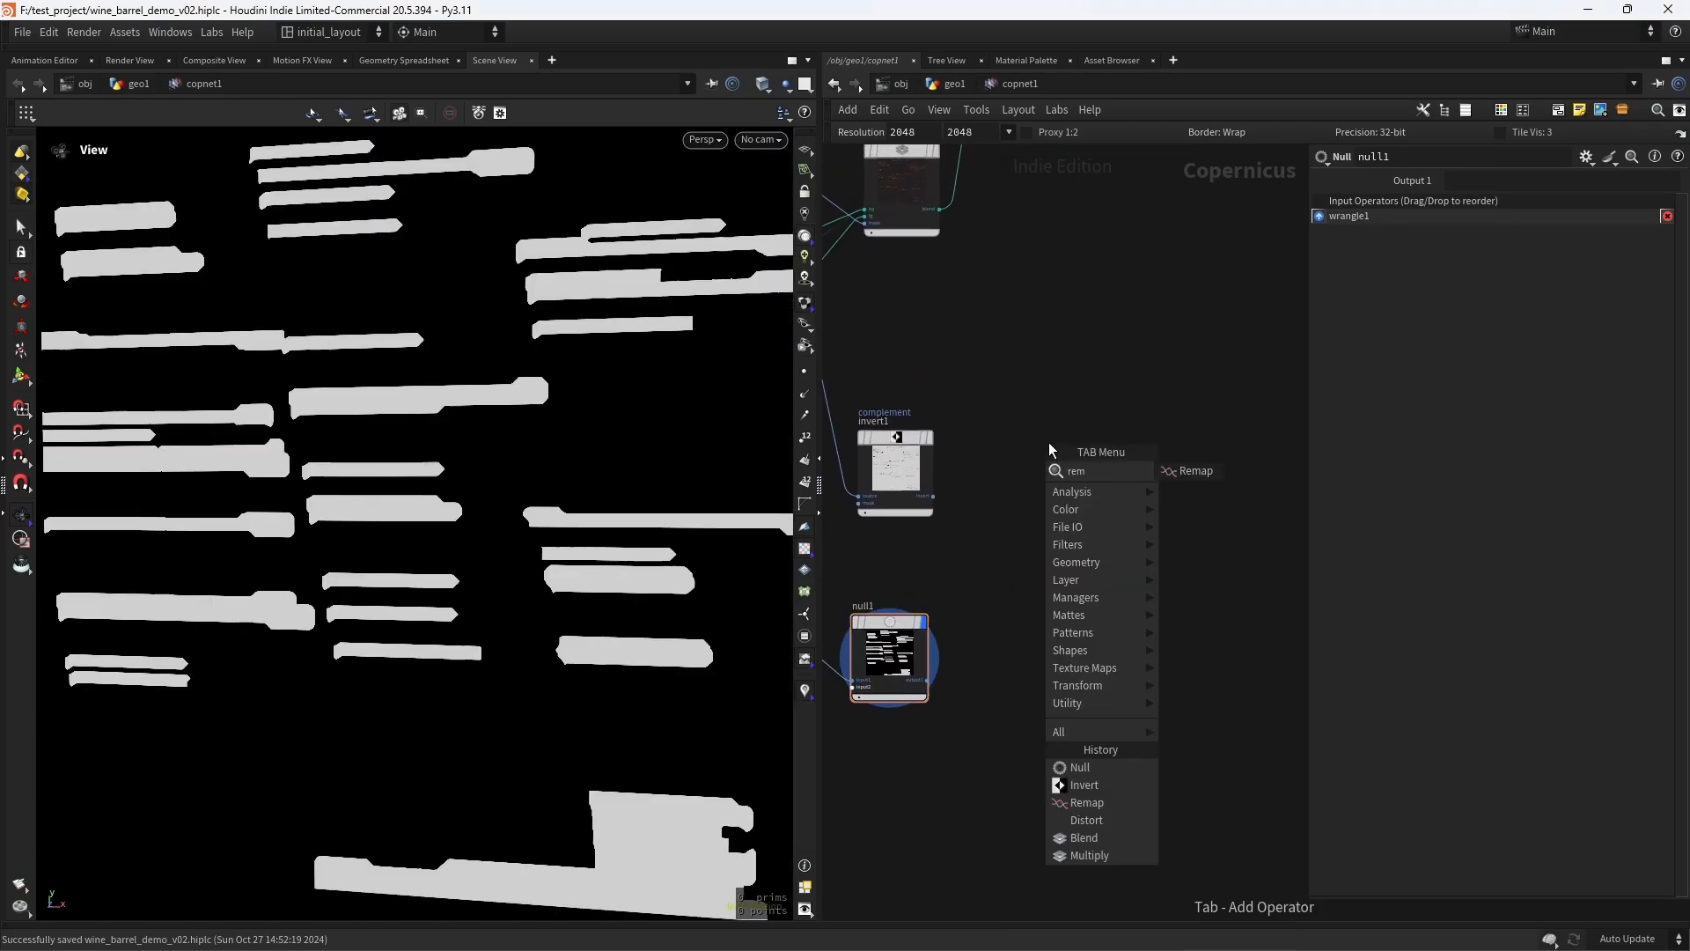
pyautogui.press('Return')
pyautogui.click(1048, 442)
pyautogui.moveTo(942, 493); pyautogui.dragTo(1012, 500)
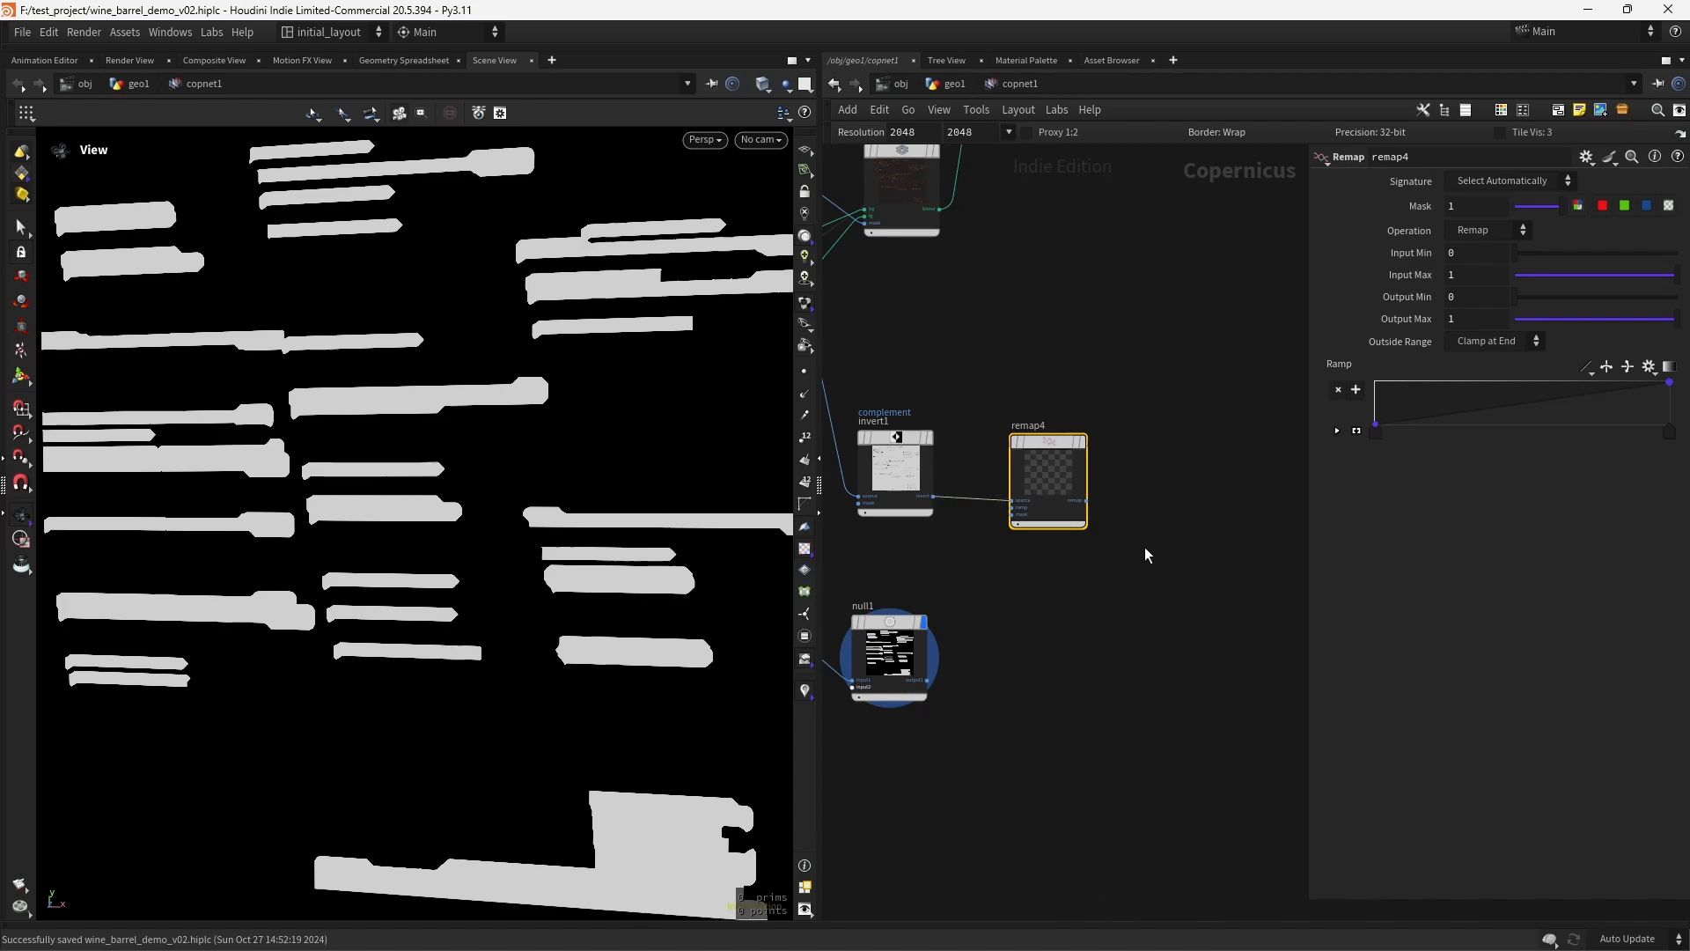
# - Add a Multiply node combining remap4 with the hoop mask from null1, and display the resulting mask
pyautogui.moveTo(1150, 544); pyautogui.dragTo(1074, 547, button='middle')
pyautogui.click(1067, 529)
pyautogui.press('Tab')
pyautogui.write('mul')
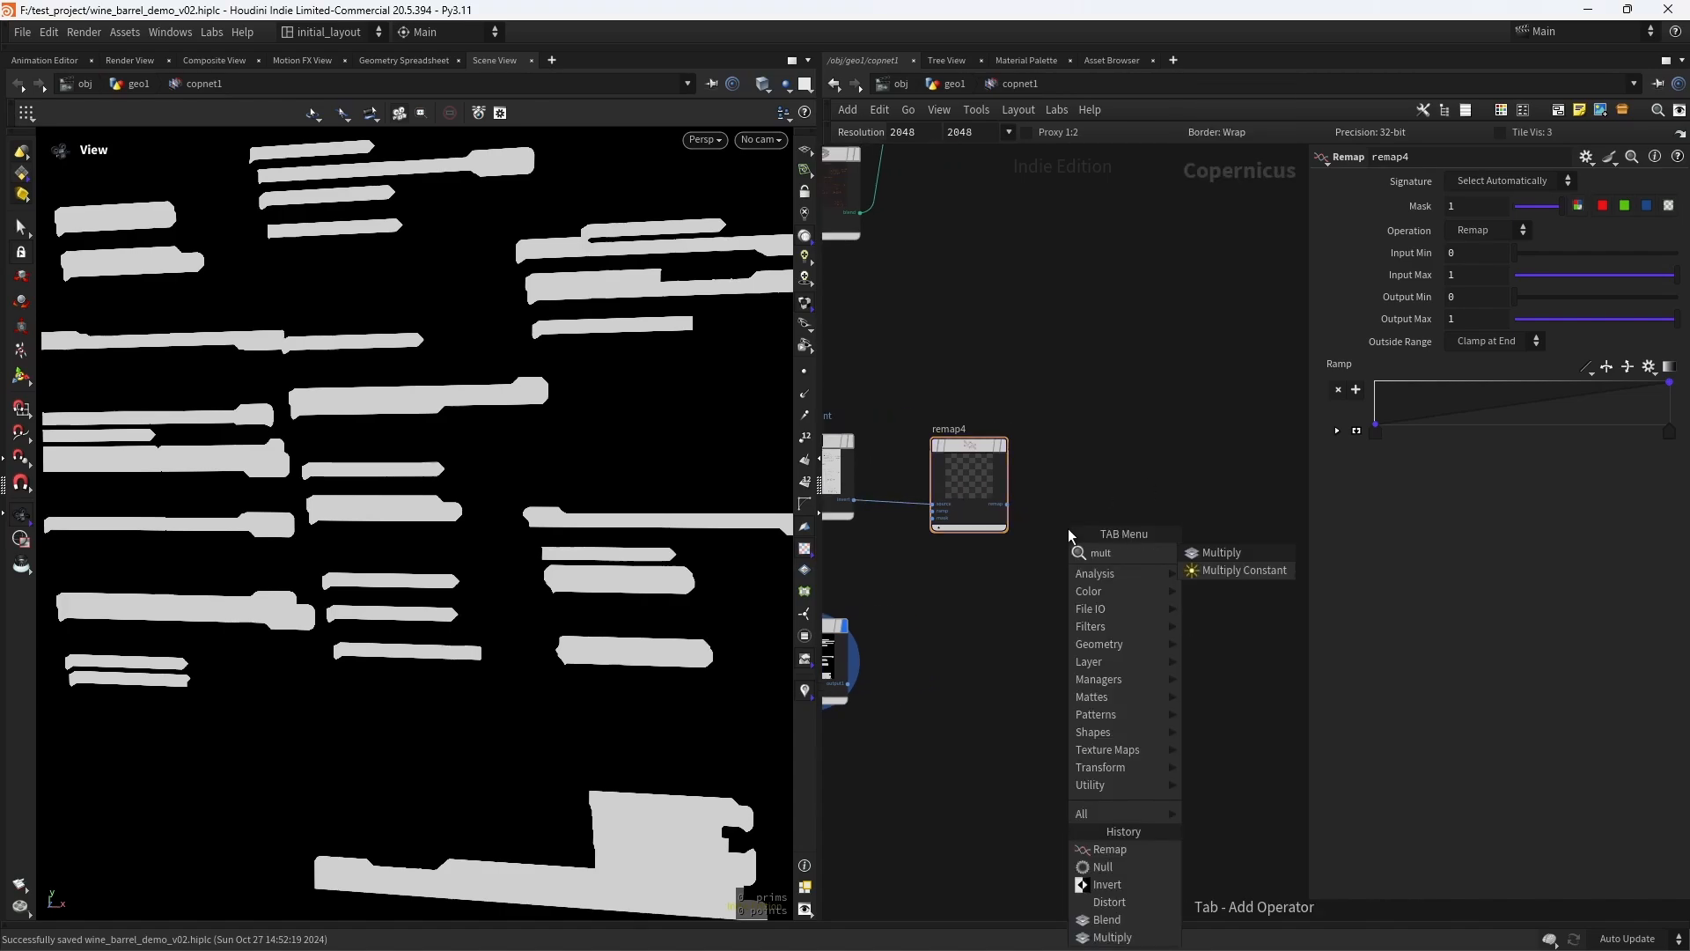
pyautogui.press('Return')
pyautogui.click(1068, 528)
pyautogui.moveTo(1007, 504); pyautogui.dragTo(1070, 552)
pyautogui.click(848, 683)
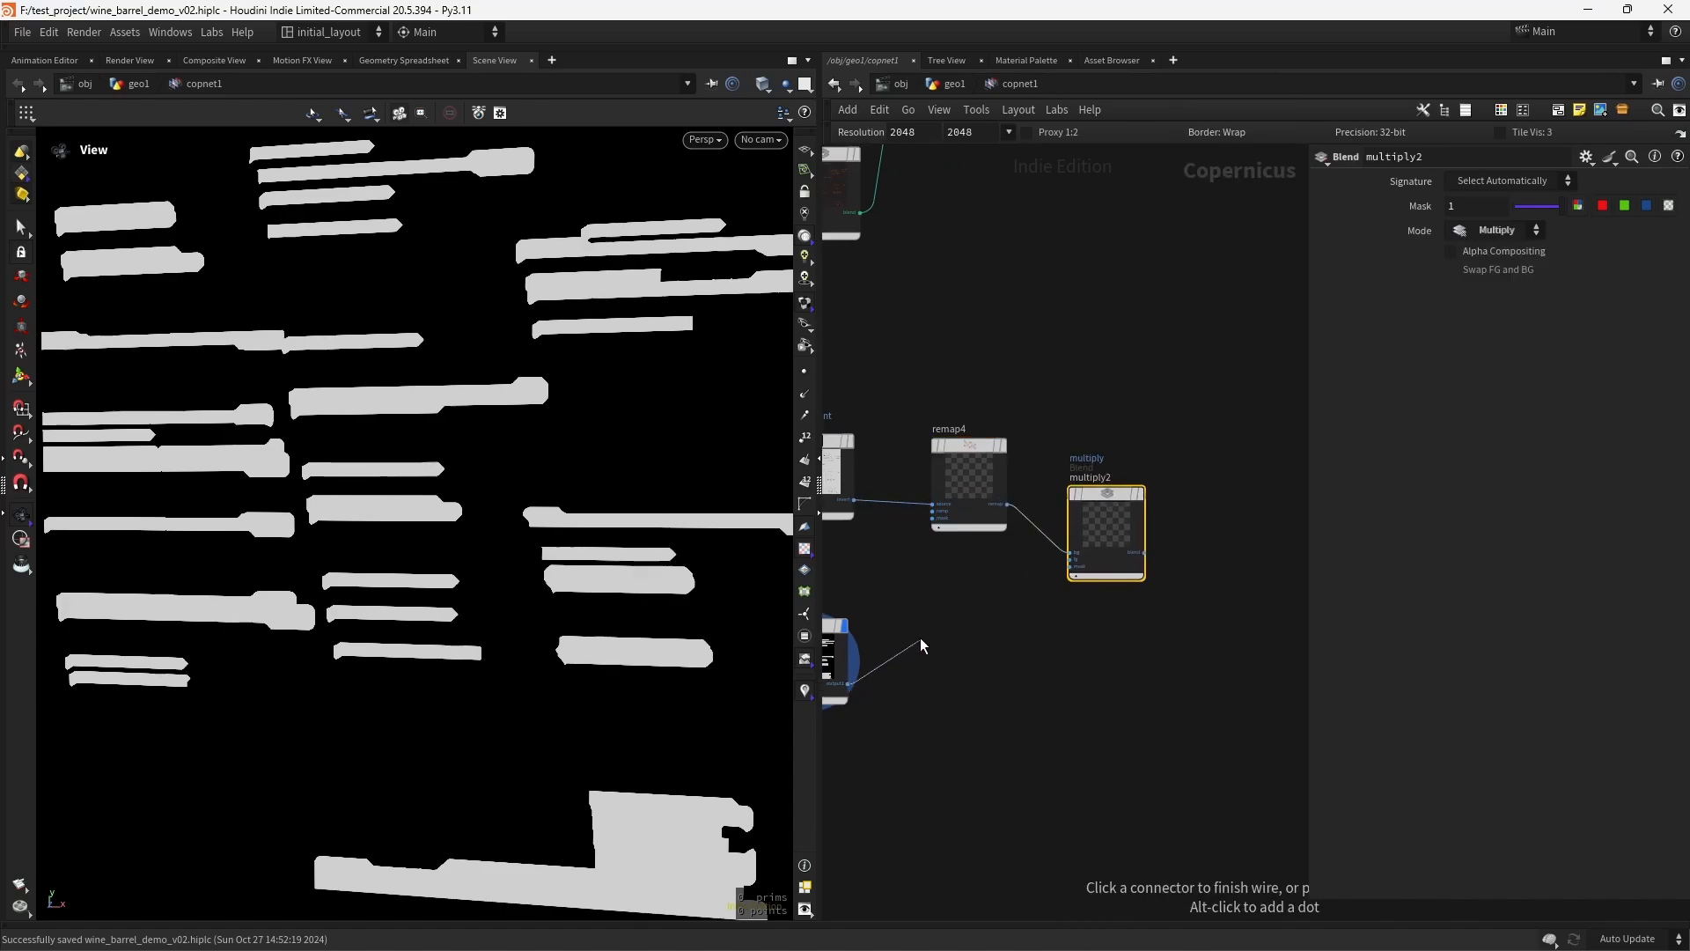
pyautogui.click(1070, 559)
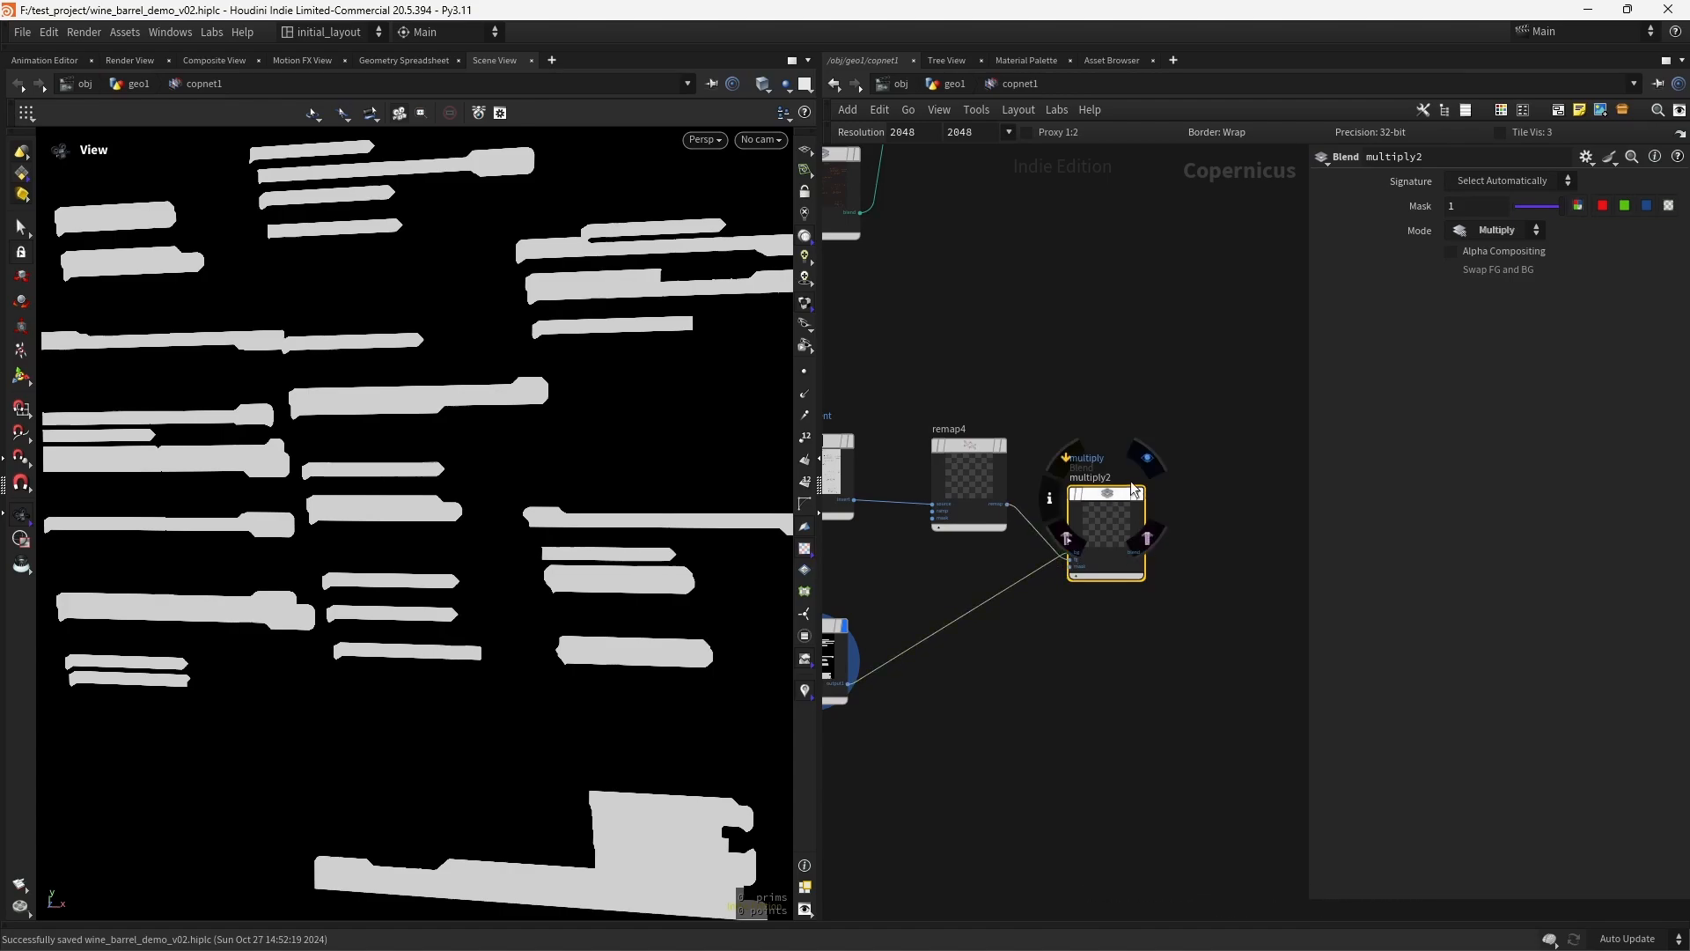
pyautogui.click(1147, 459)
pyautogui.scroll(-2, 611, 576)
pyautogui.scroll(8, 611, 575)
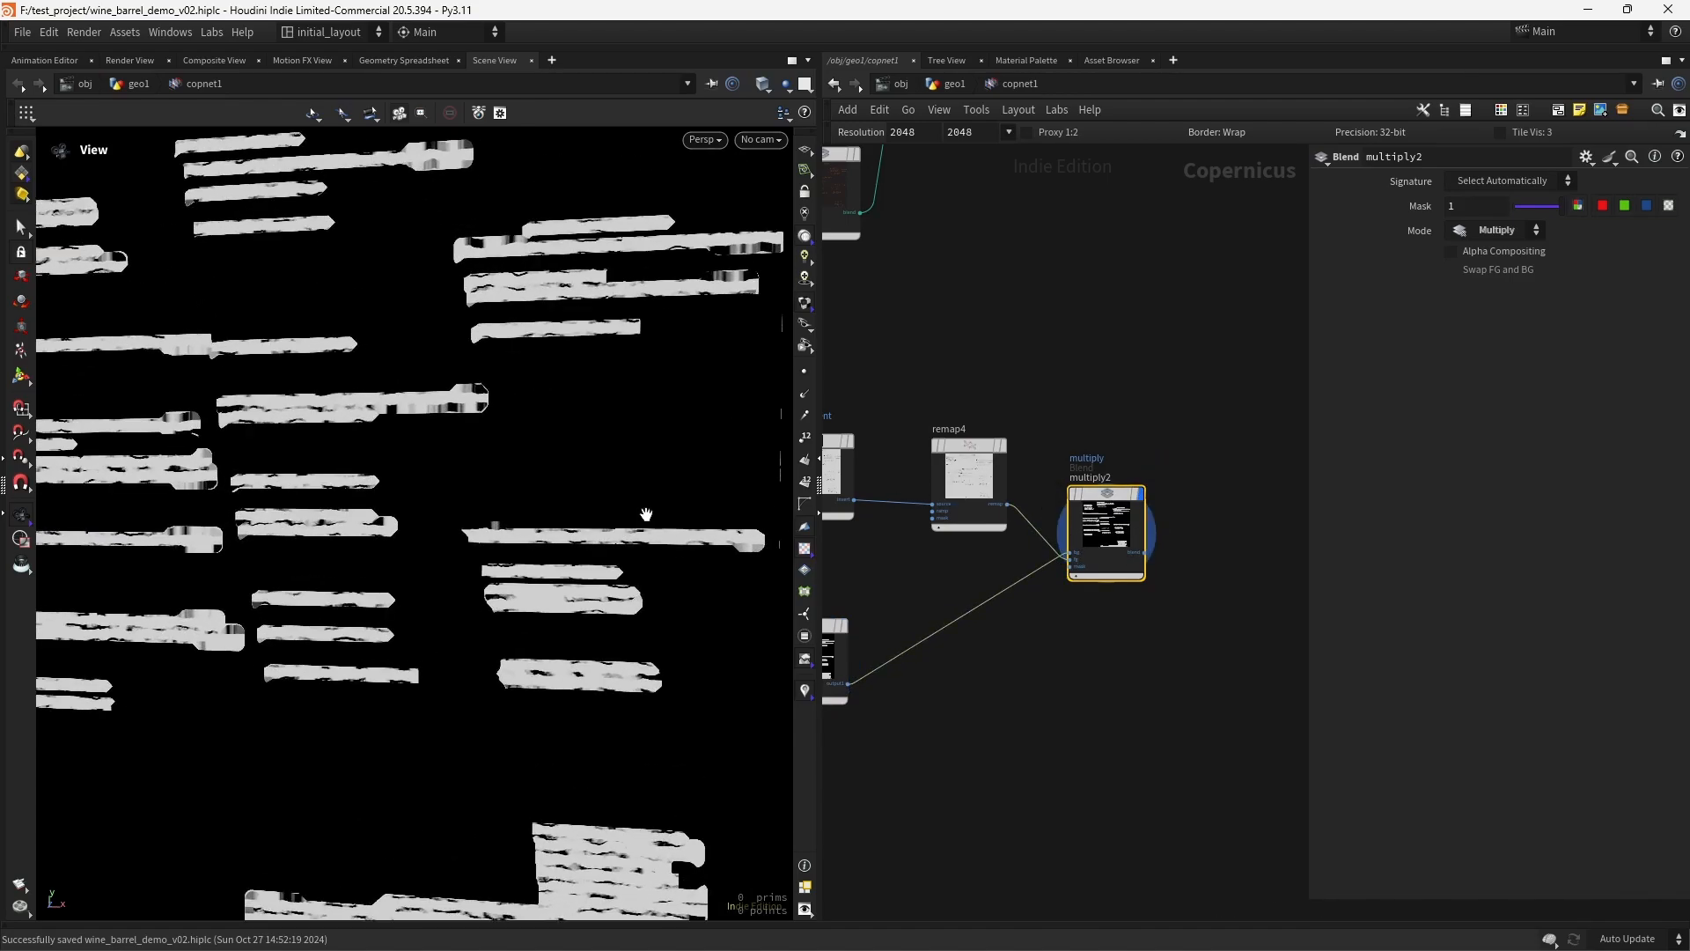
pyautogui.scroll(4, 490, 567)
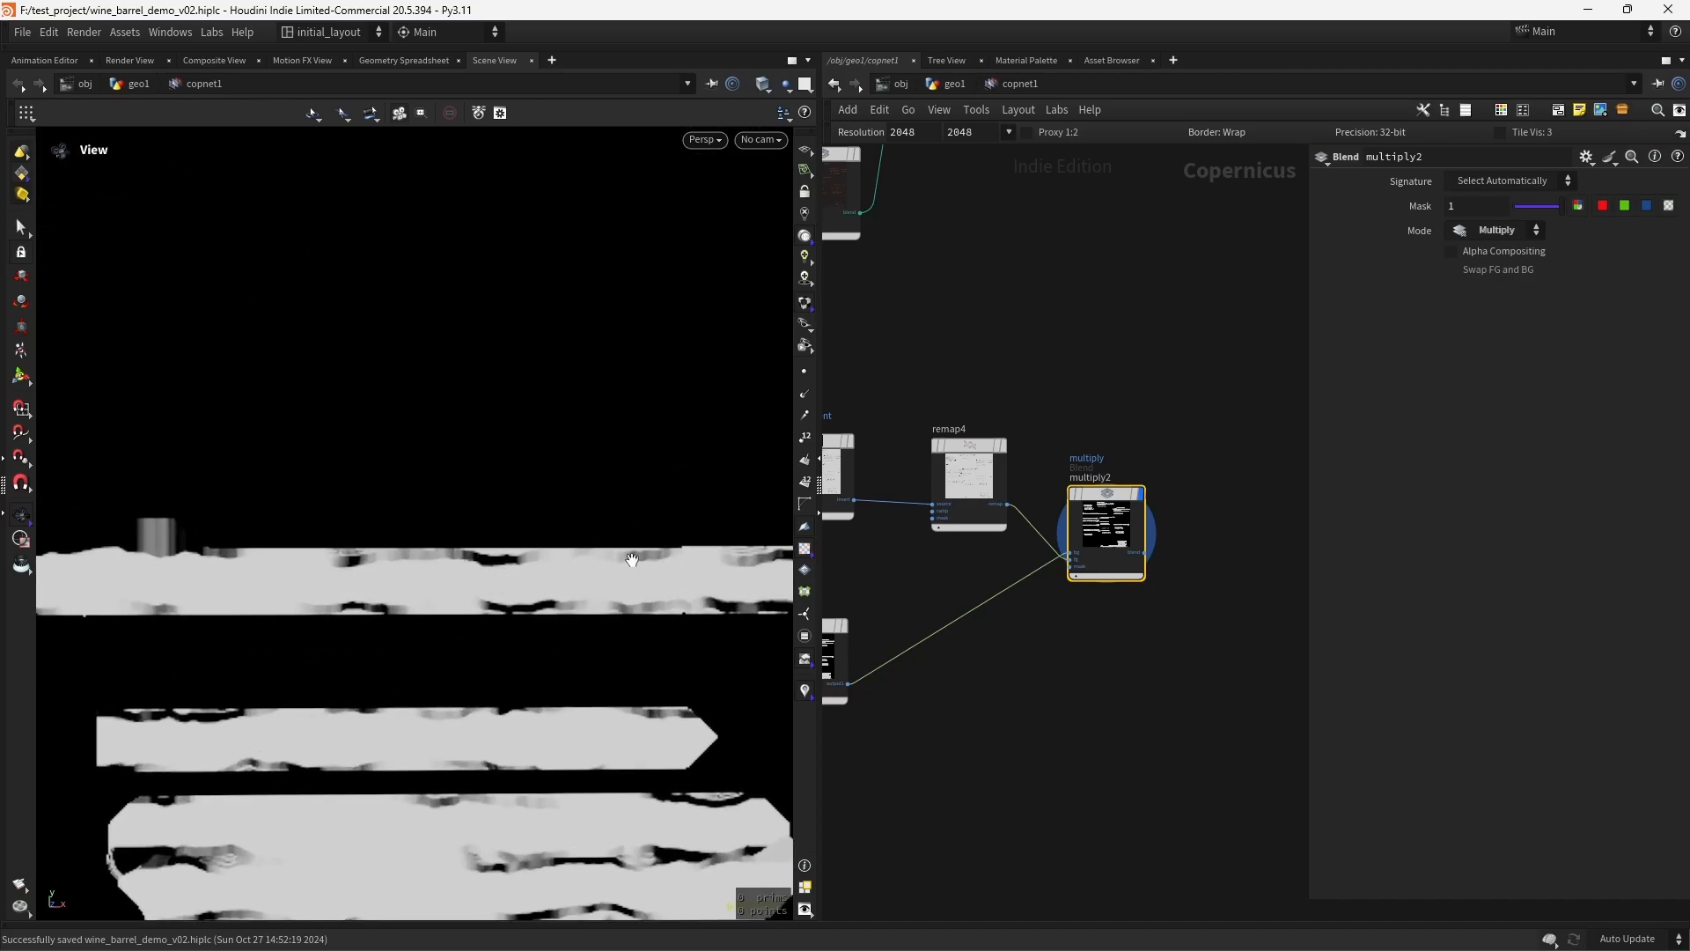
pyautogui.scroll(-4, 632, 560)
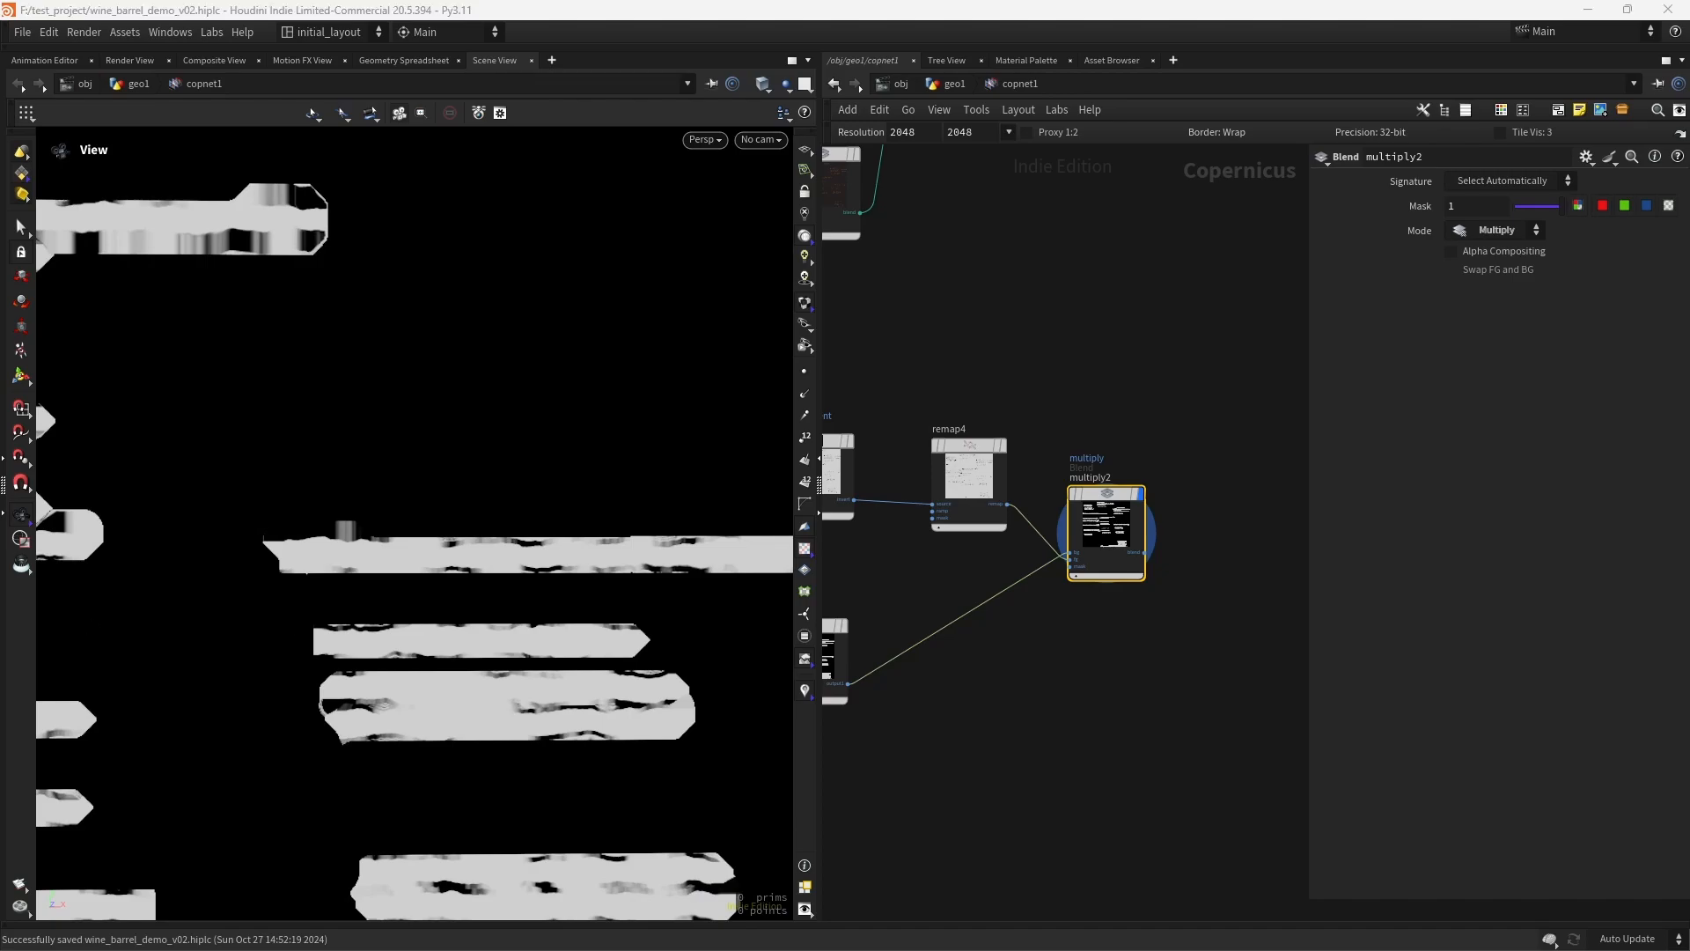
# - Set remap4's Input Min to 0.4 and check the hoop mask
pyautogui.click(968, 480)
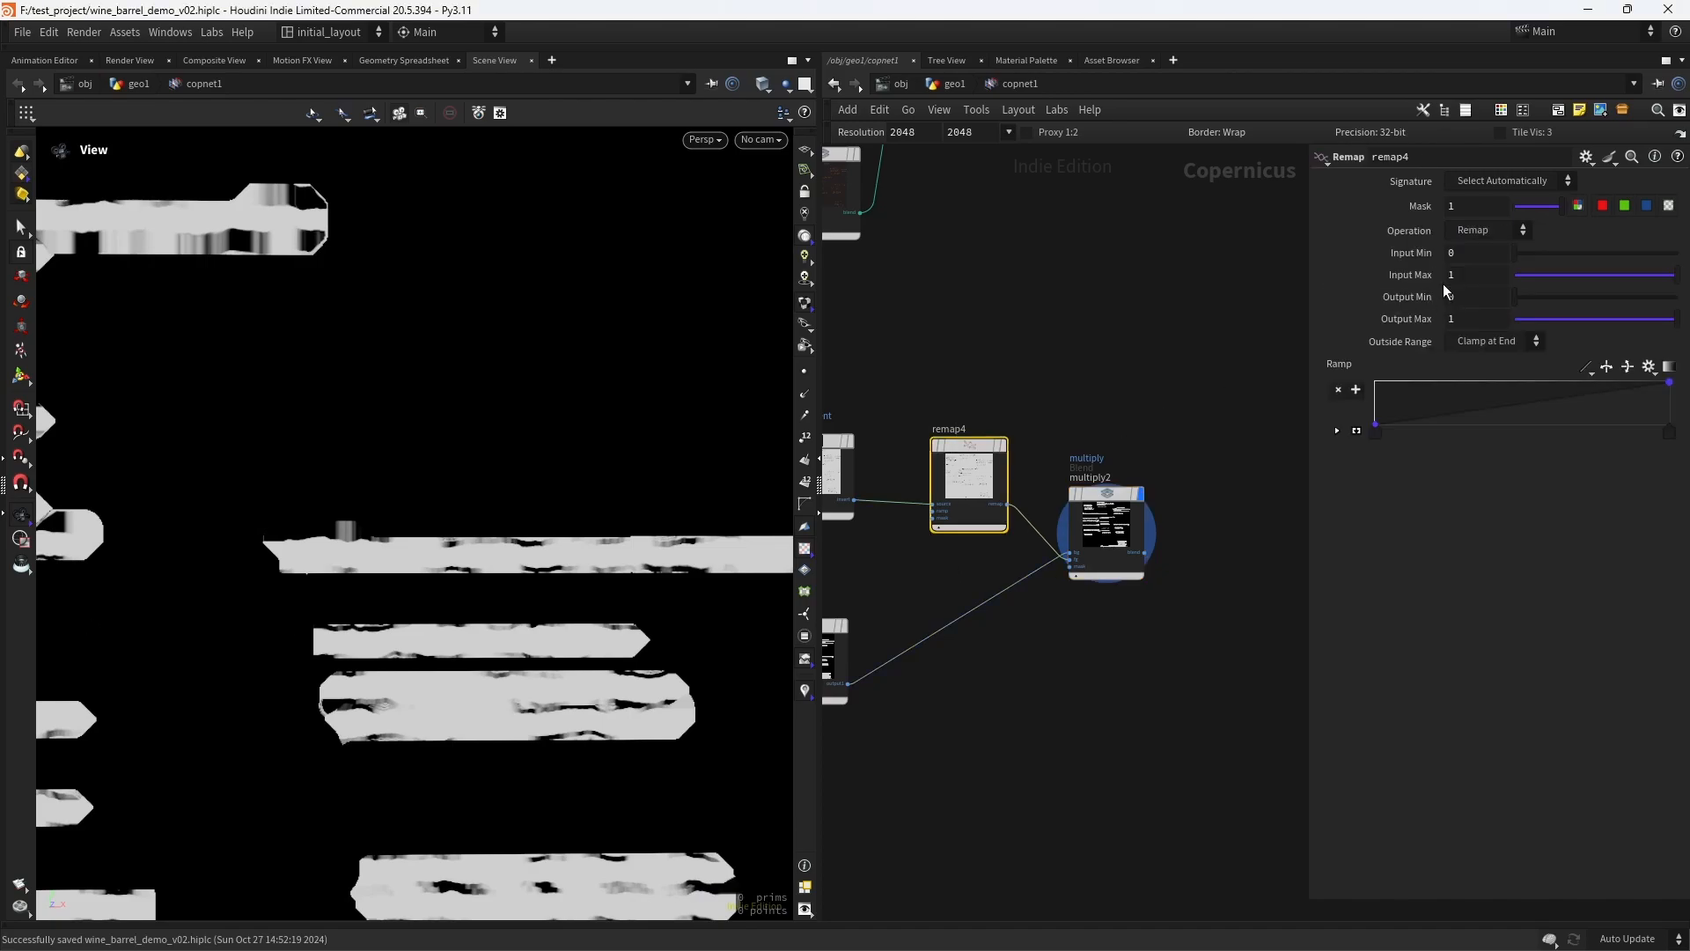
pyautogui.write('.4')
pyautogui.press('Return')
pyautogui.scroll(-3, 600, 584)
pyautogui.scroll(5, 600, 584)
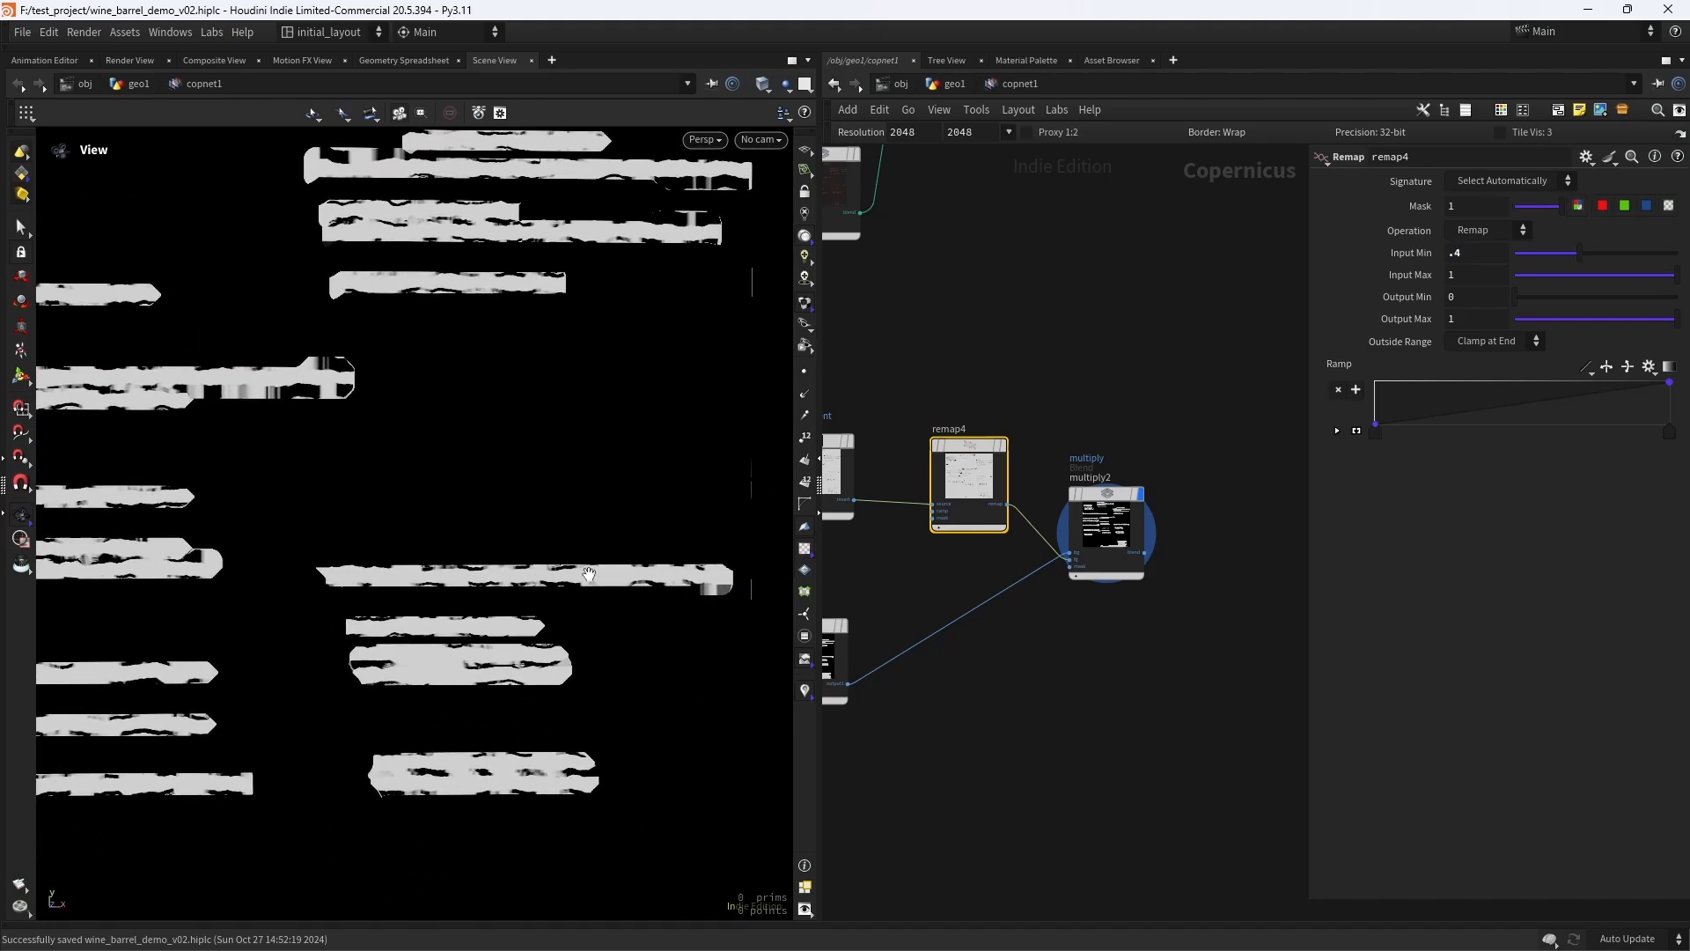
pyautogui.moveTo(450, 602); pyautogui.dragTo(514, 603)
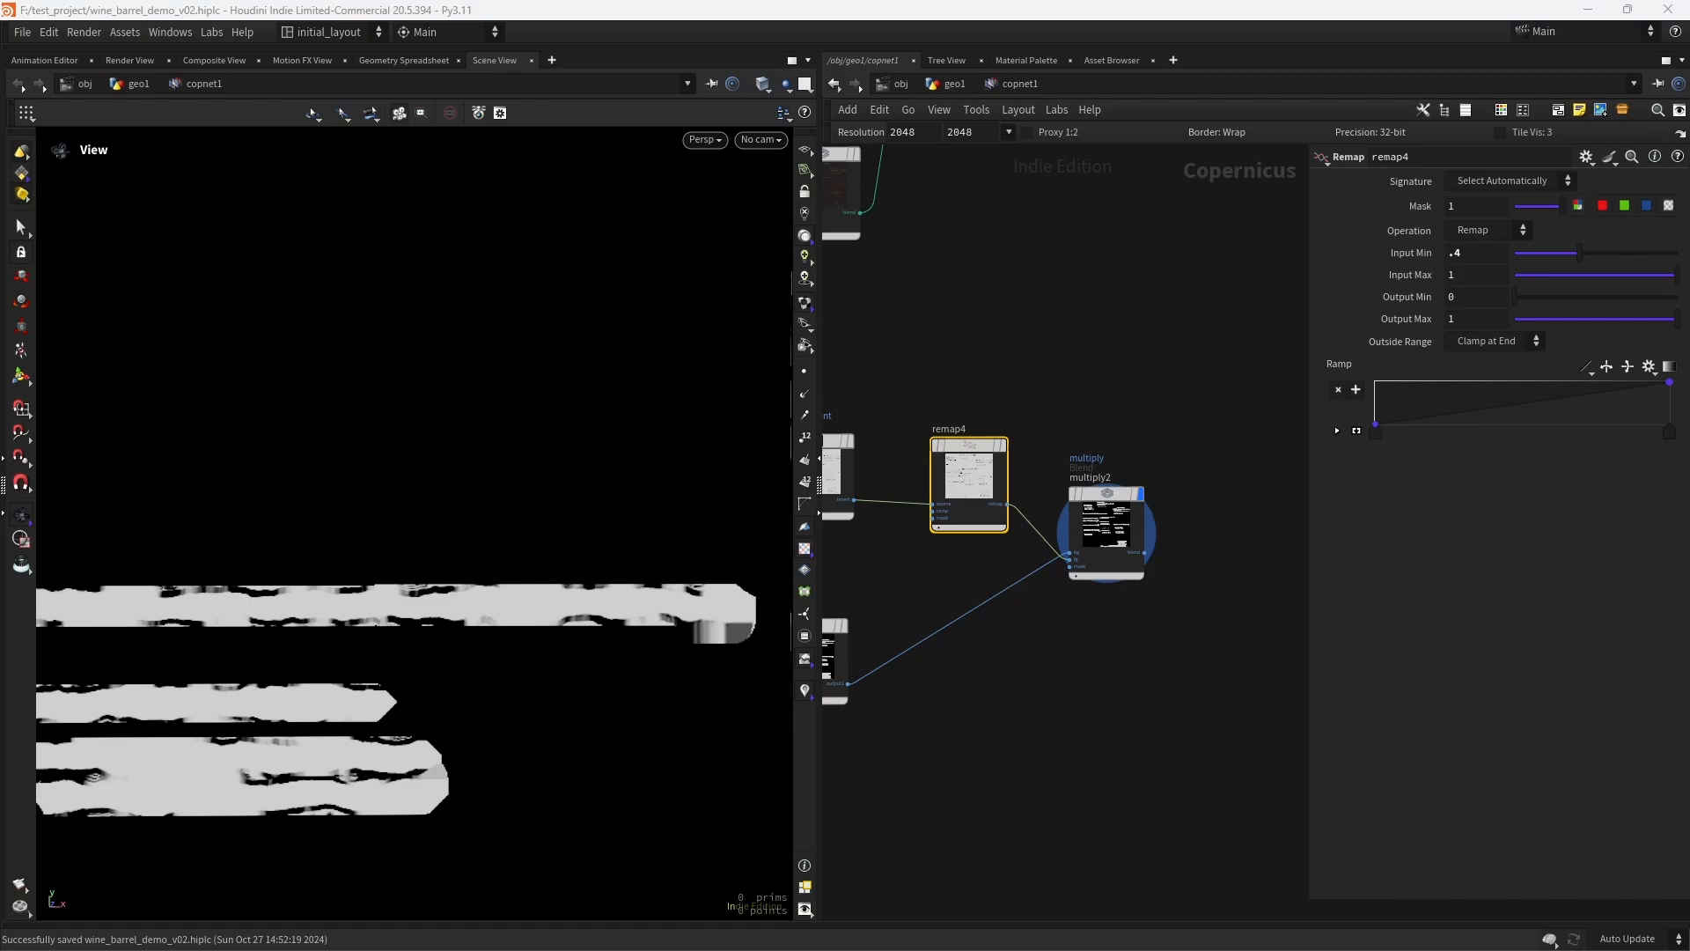
# - Add and display a Remap node after multiply2, and set its Output Max to 0.84
pyautogui.scroll(3, 1065, 544)
pyautogui.press('Tab')
pyautogui.write('remap')
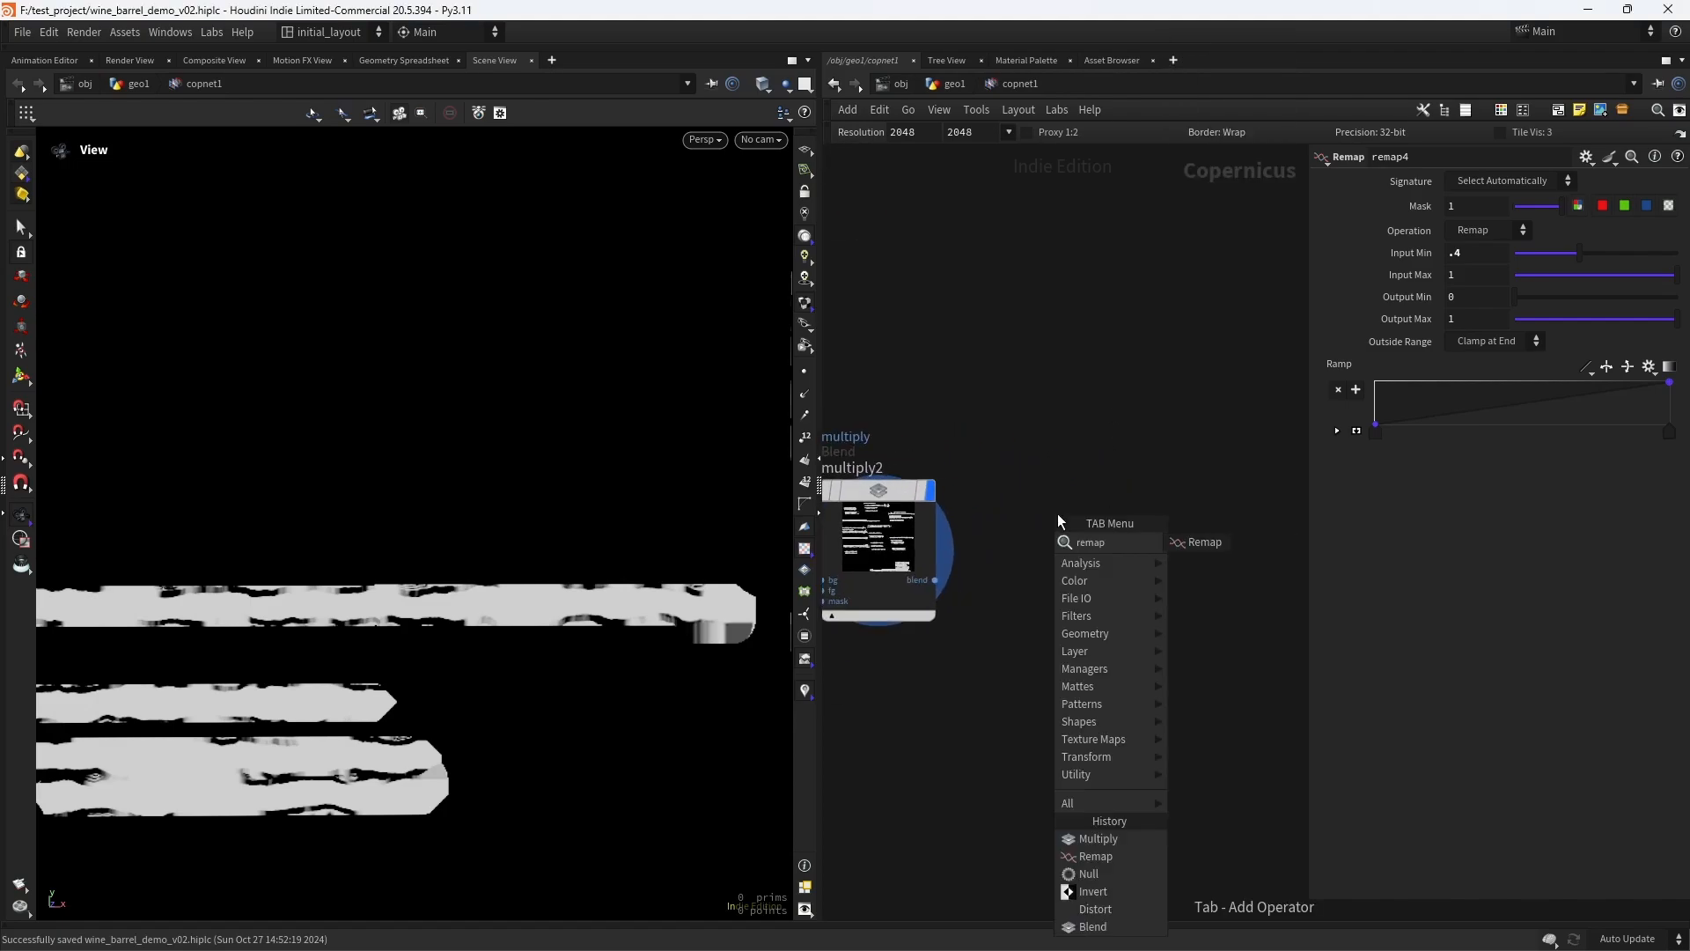
pyautogui.press('Return')
pyautogui.click(1058, 514)
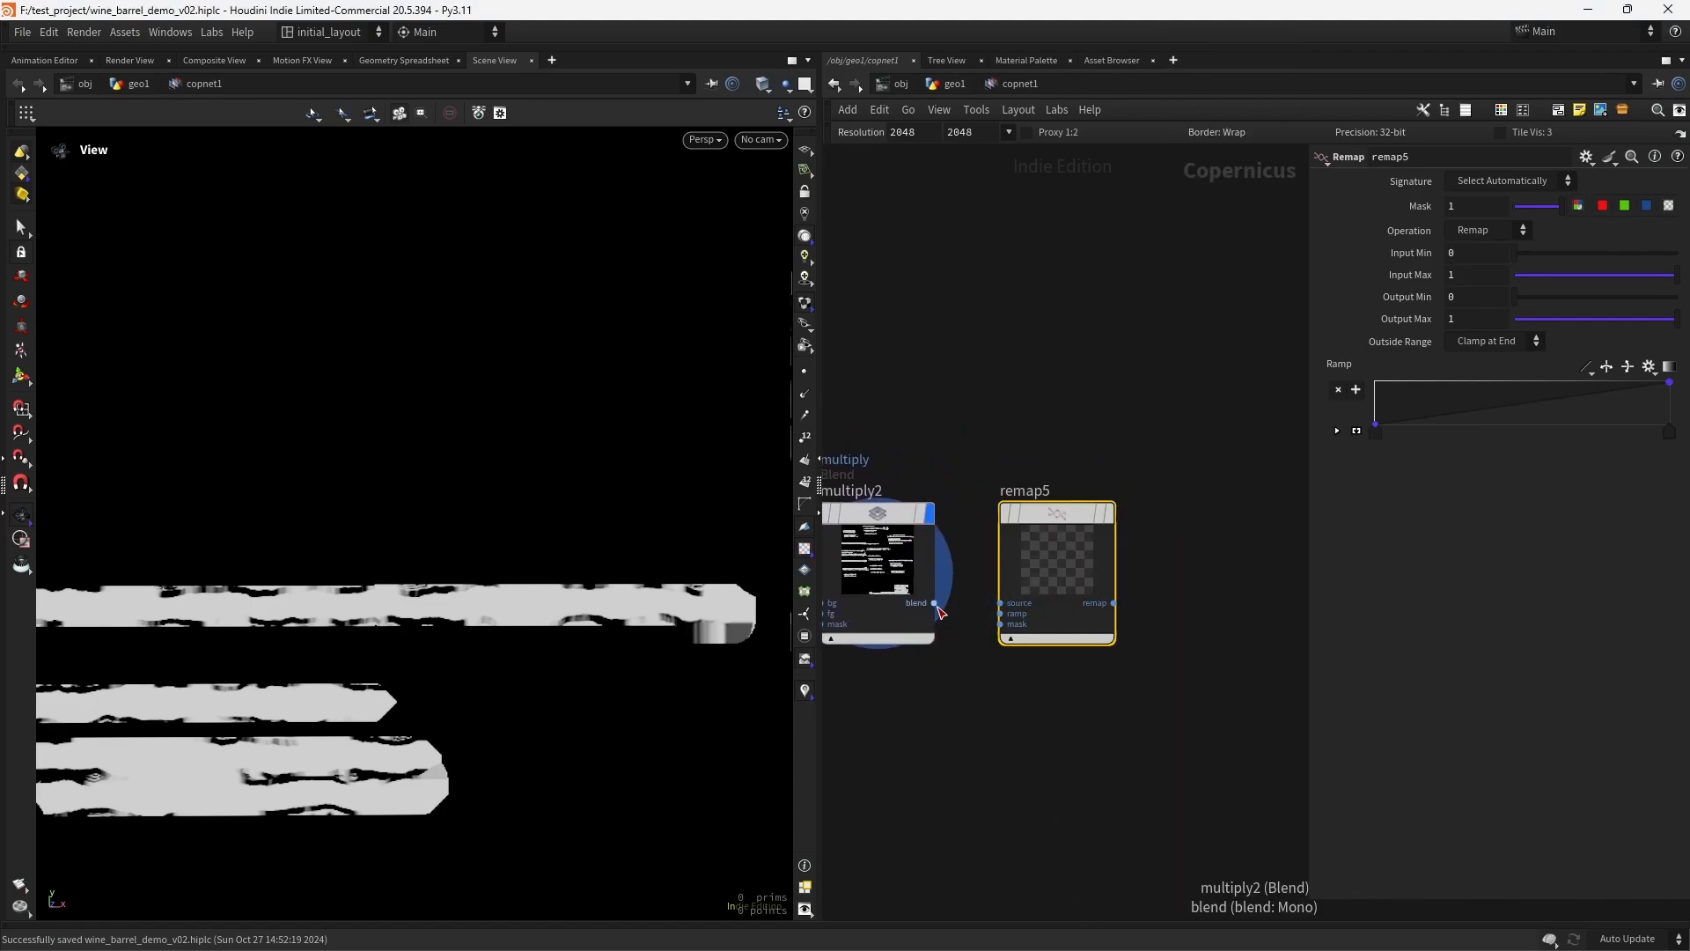
pyautogui.moveTo(936, 605); pyautogui.dragTo(1083, 510)
pyautogui.click(1153, 476)
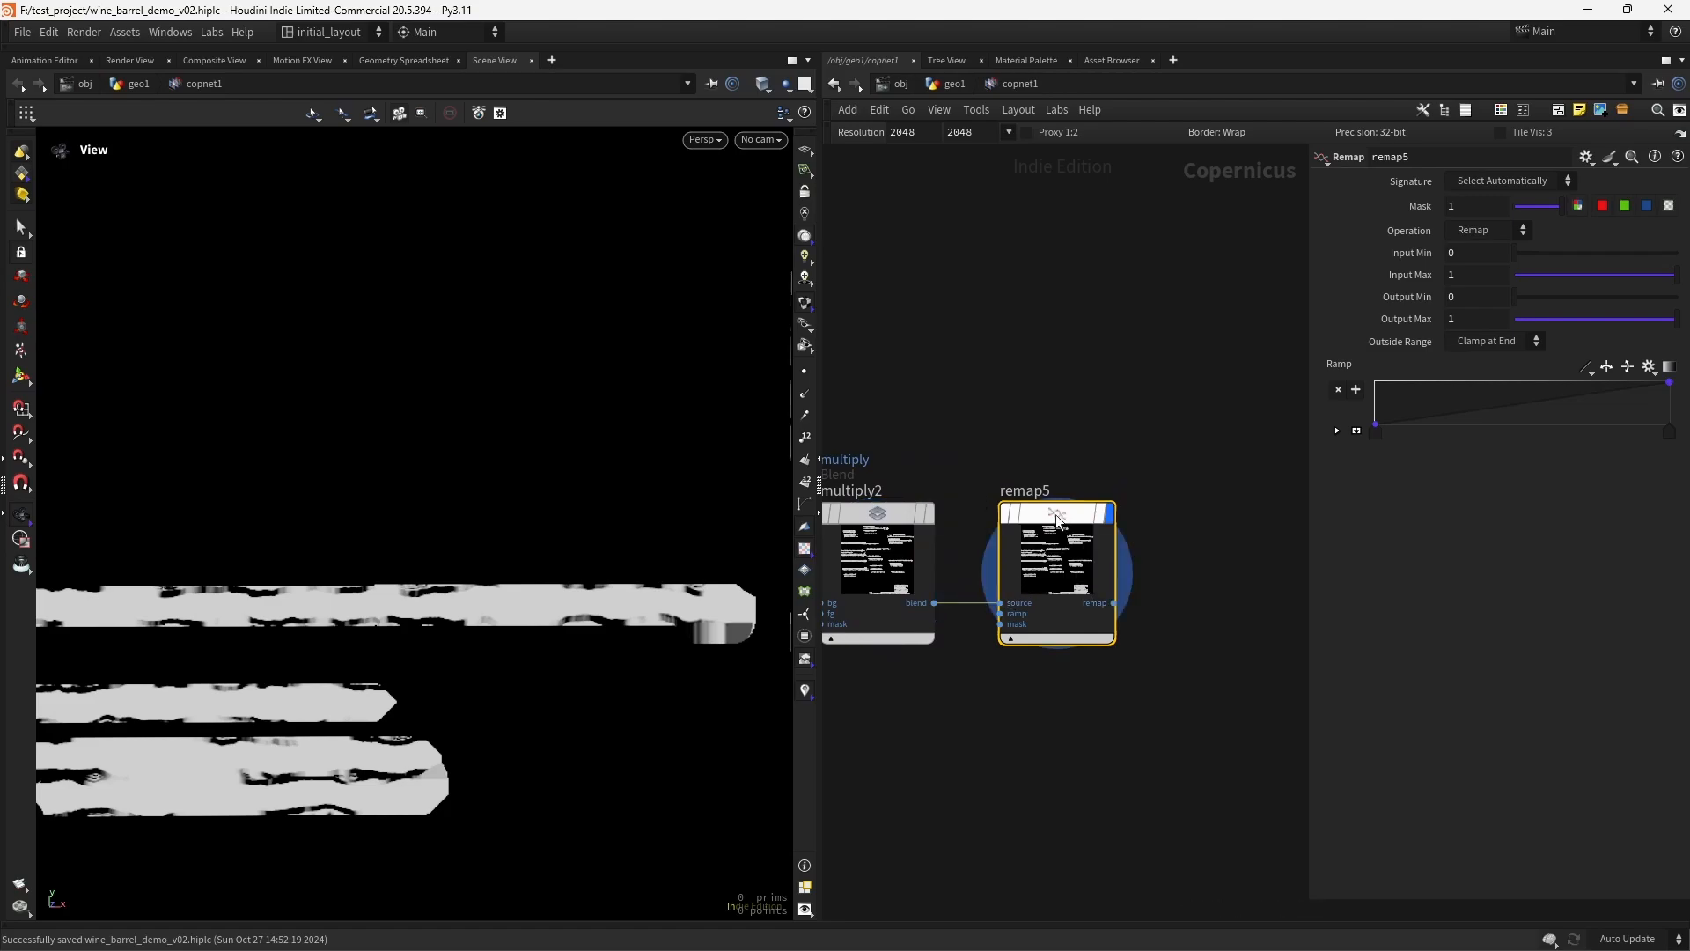
pyautogui.write('.84')
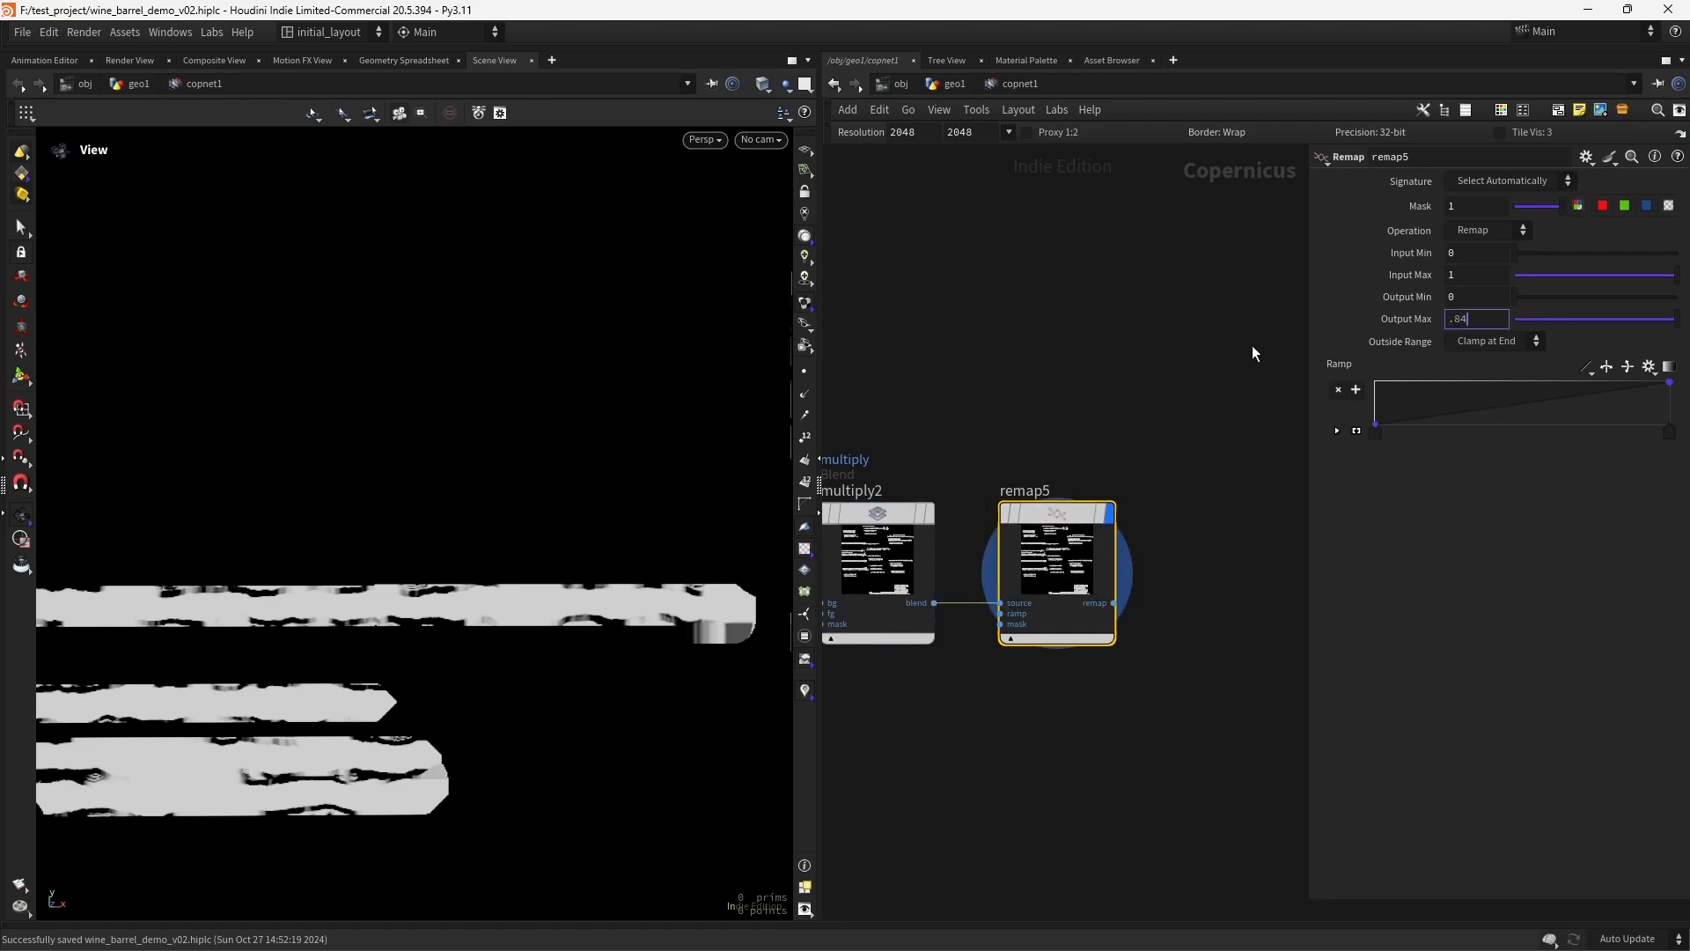
pyautogui.press('Return')
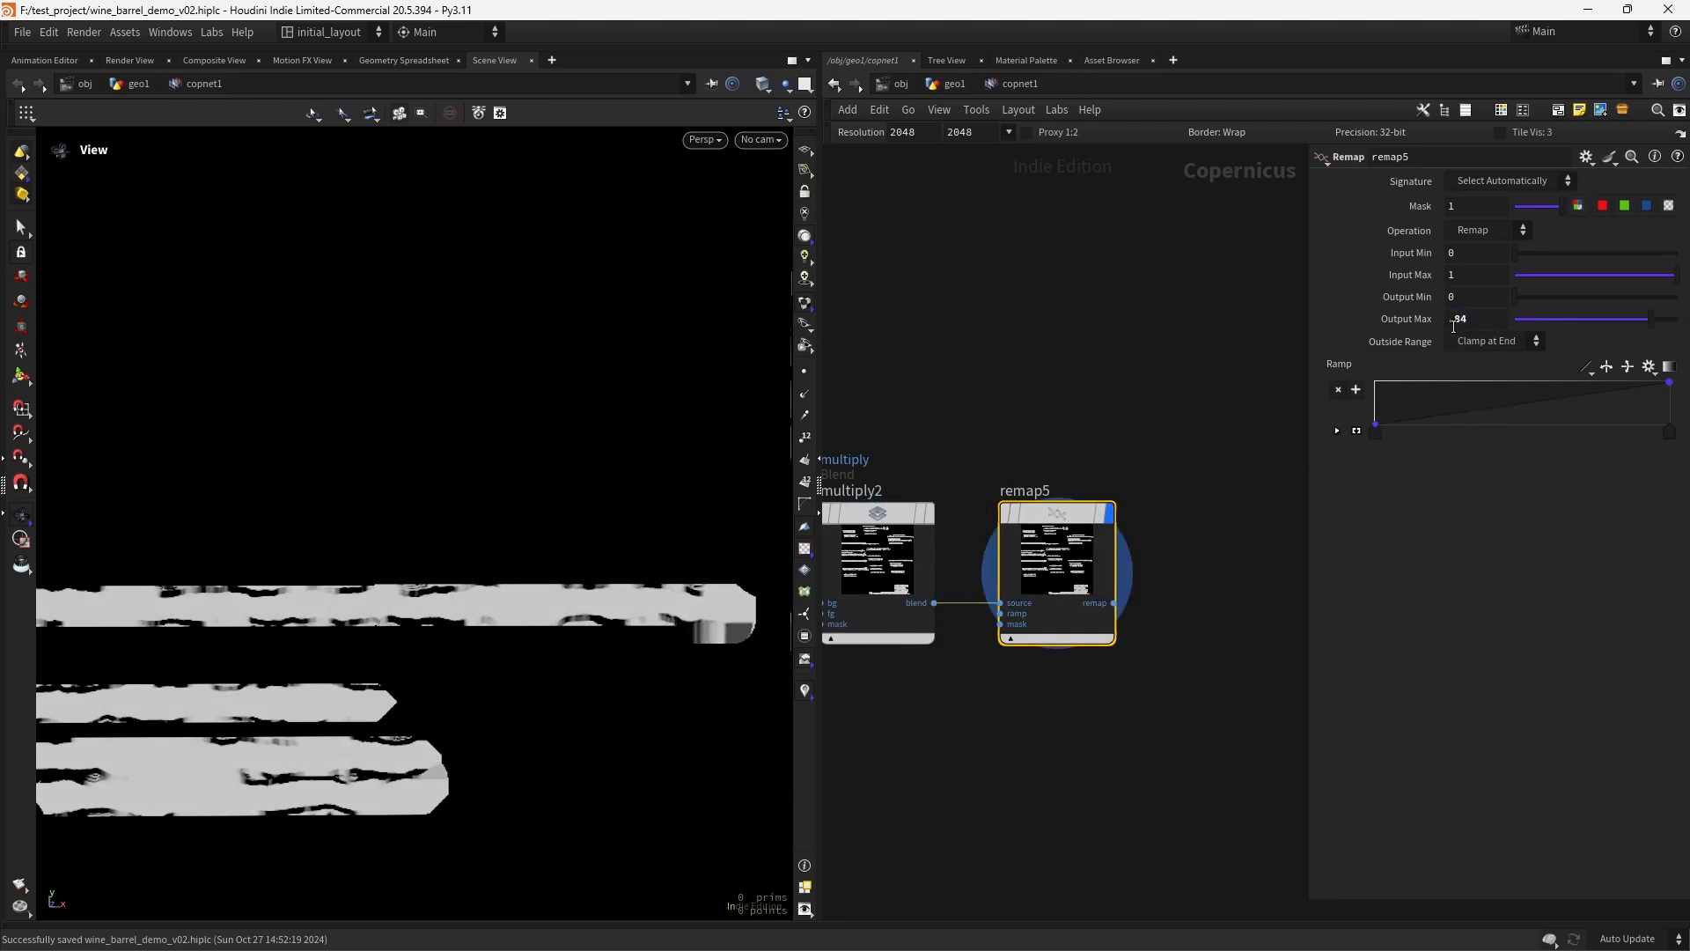
# - Connect remap5's output to the metalness input of previewmaterial1 and display the material on the barrel
pyautogui.scroll(-5, 1180, 472)
pyautogui.click(1054, 538)
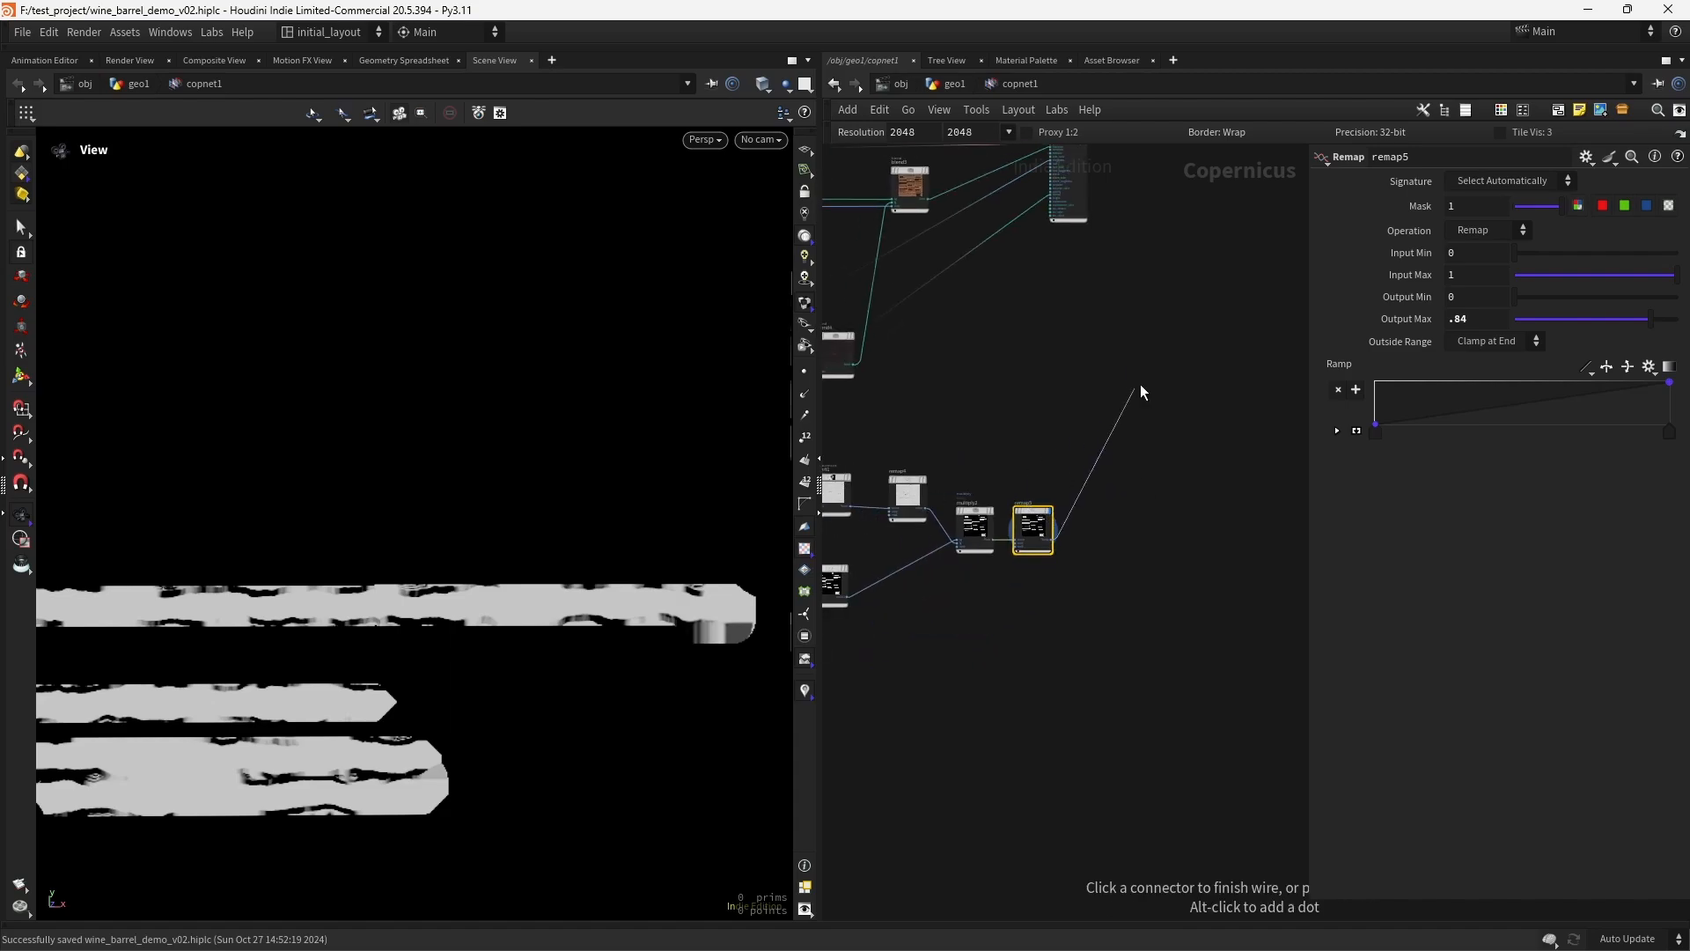
pyautogui.moveTo(1141, 388); pyautogui.dragTo(1096, 684, button='middle')
pyautogui.scroll(5, 1021, 565)
pyautogui.moveTo(1020, 564); pyautogui.dragTo(1023, 725, button='middle')
pyautogui.scroll(3, 1143, 480)
pyautogui.moveTo(1145, 476); pyautogui.dragTo(1255, 441, button='middle')
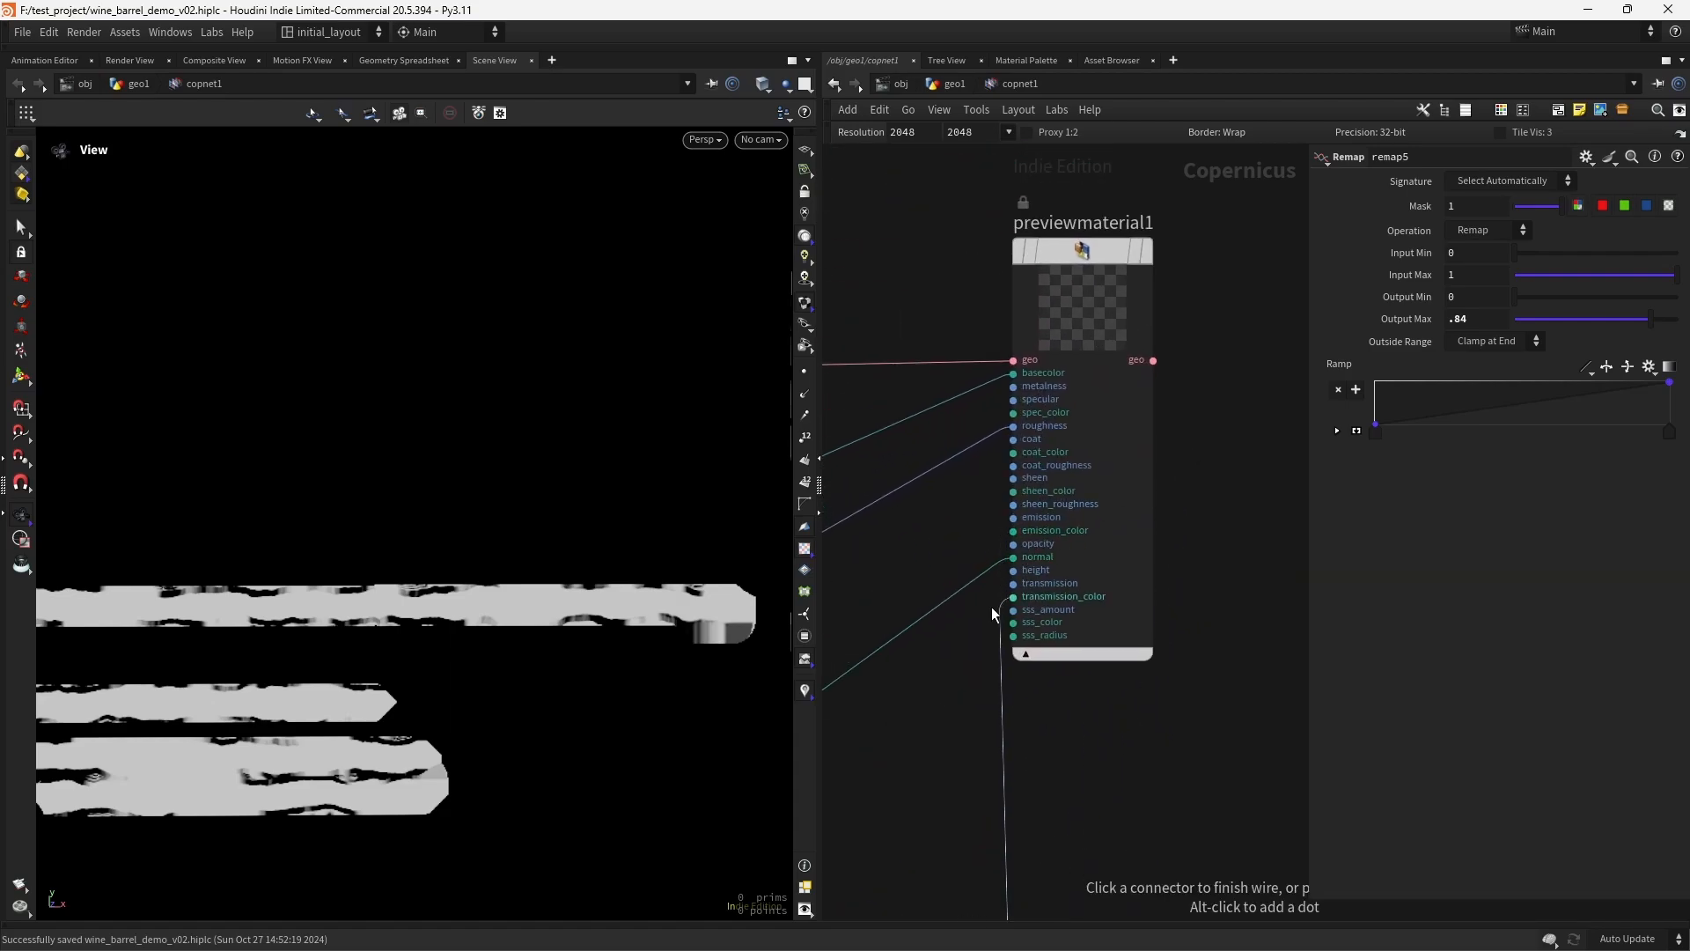
pyautogui.click(1012, 386)
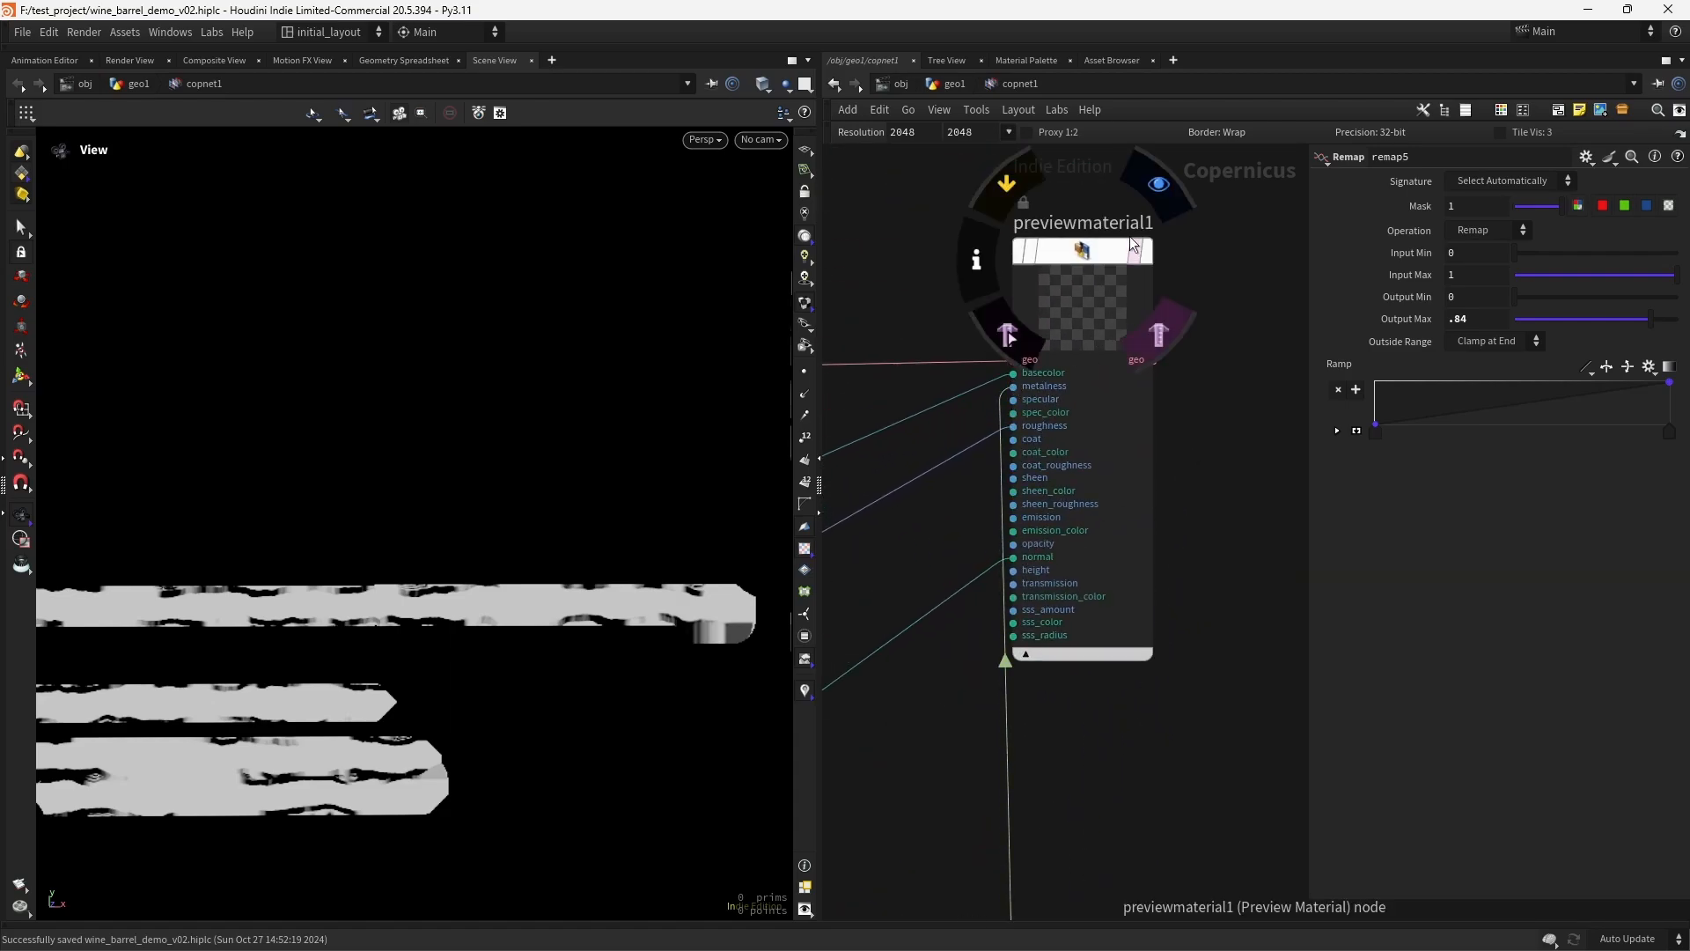
pyautogui.click(1152, 214)
pyautogui.scroll(-4, 472, 506)
pyautogui.moveTo(326, 576); pyautogui.dragTo(605, 535, button='middle')
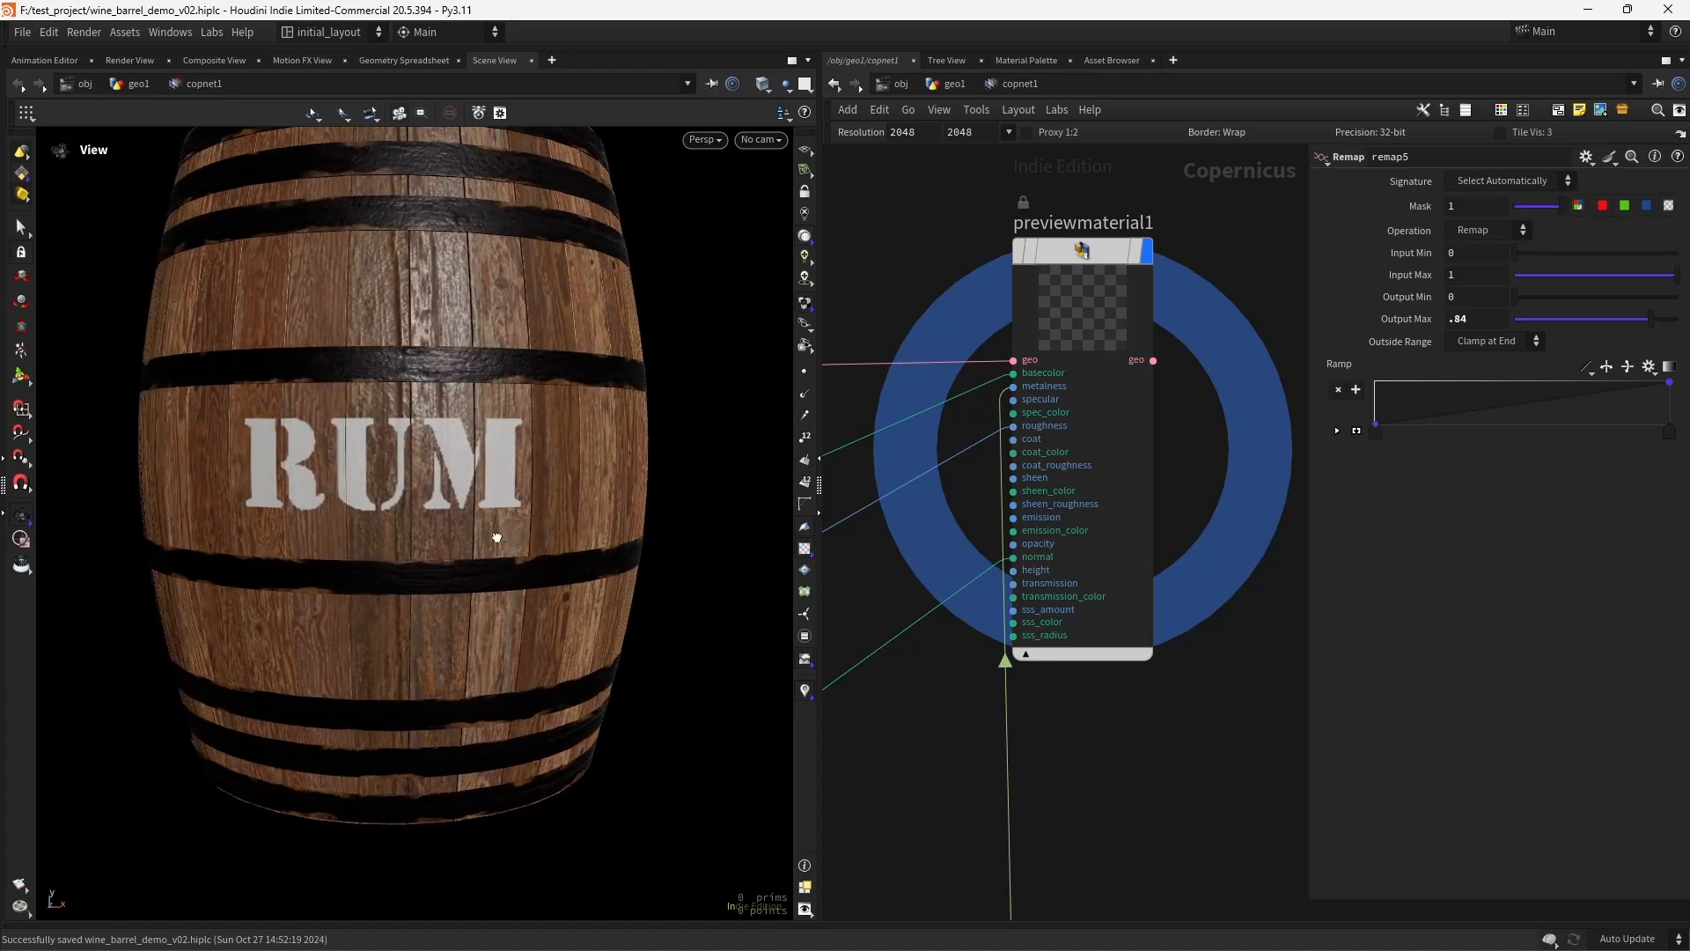
pyautogui.scroll(2, 456, 501)
# - Disconnect the wire into previewmaterial1's metalness input to compare the barrel, and undo the disconnection
pyautogui.moveTo(918, 834); pyautogui.dragTo(1107, 308, button='middle')
pyautogui.moveTo(1060, 554); pyautogui.dragTo(959, 458, button='middle')
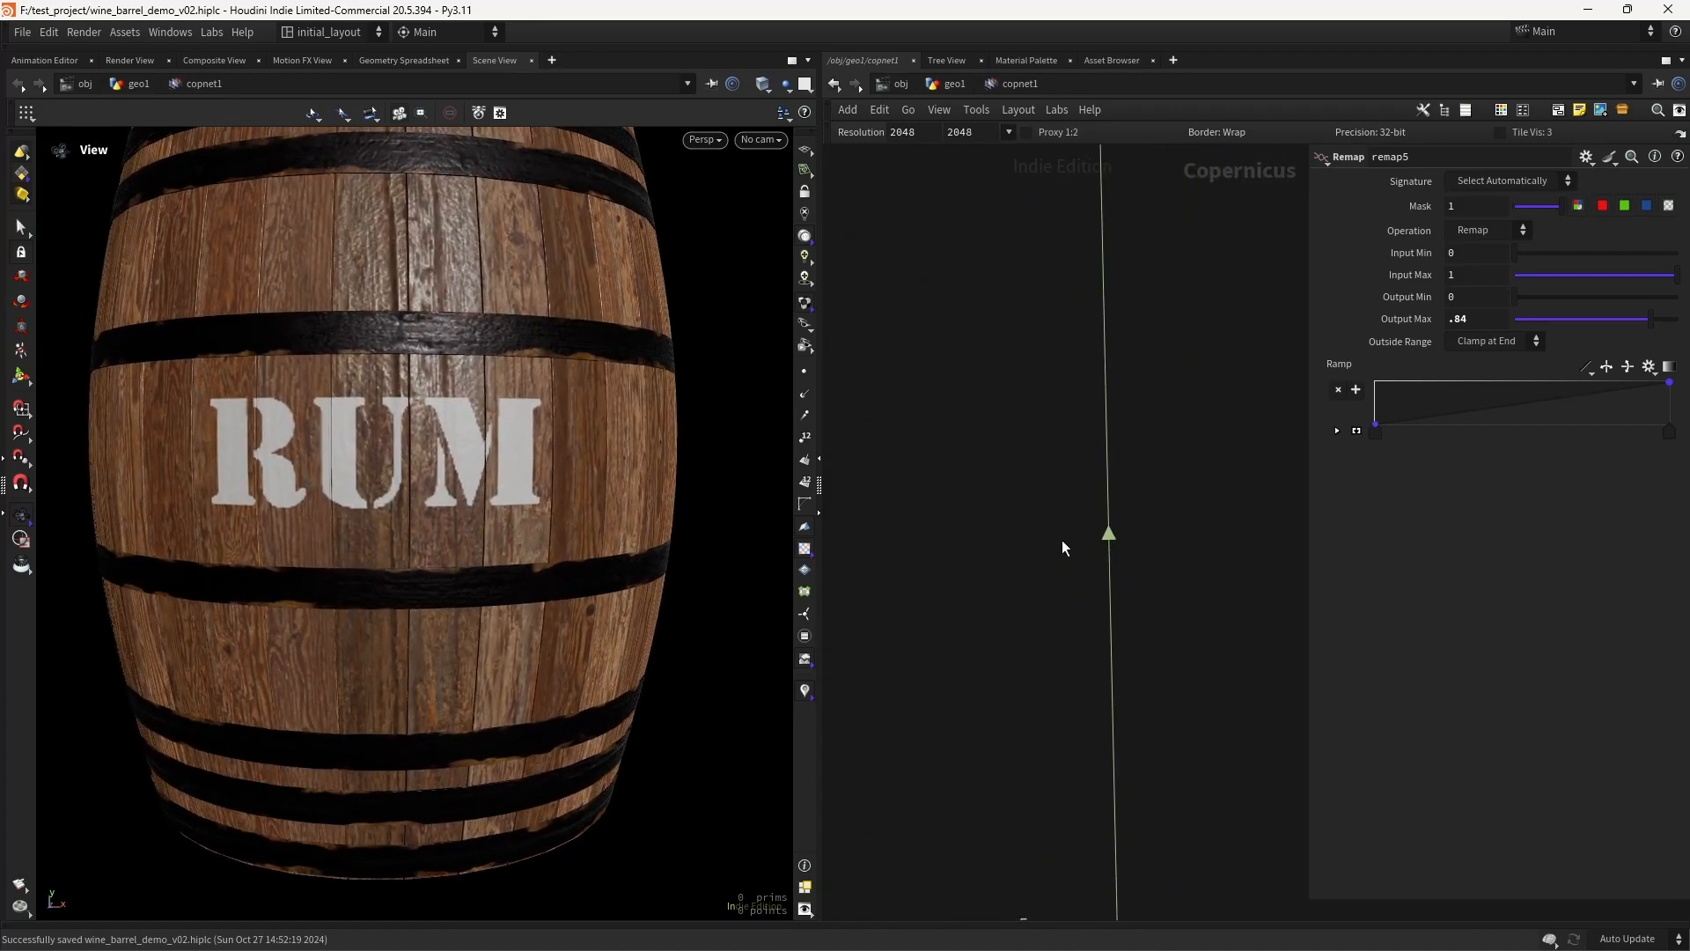
pyautogui.moveTo(1051, 611); pyautogui.dragTo(1188, 578)
pyautogui.hotkey('ctrl', 'z')
pyautogui.scroll(-3, 499, 493)
pyautogui.scroll(5, 494, 502)
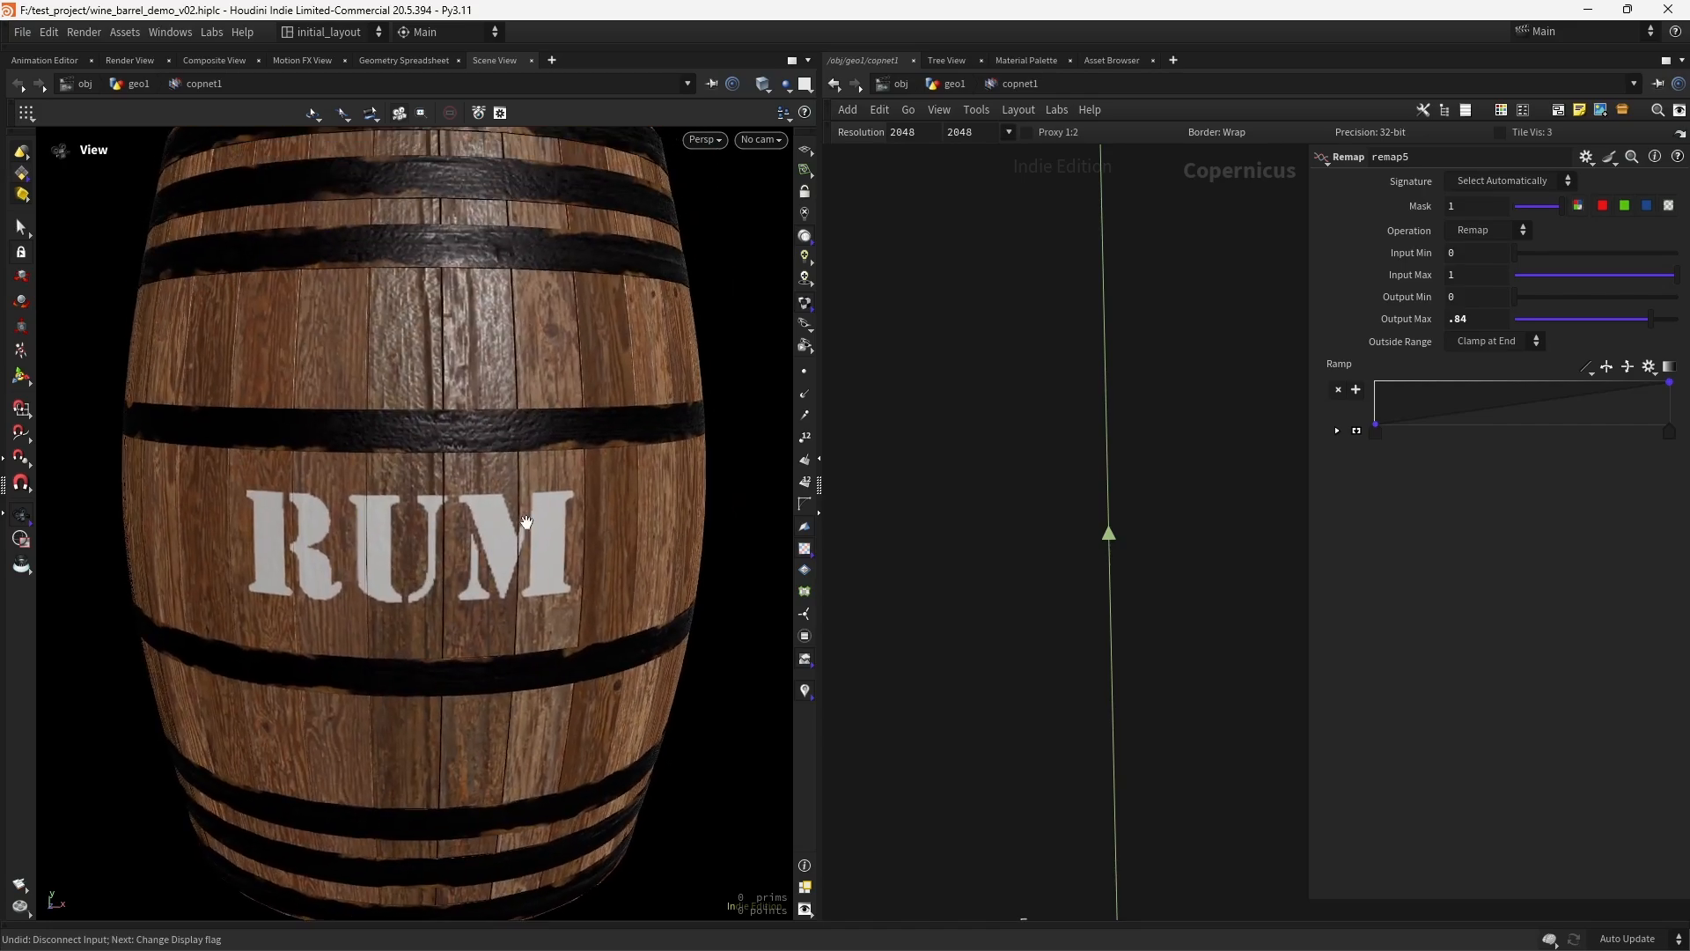
# - Save the scene and set the Copernicus network resolution to 4096 by 4096
pyautogui.hotkey('ctrl', 's')
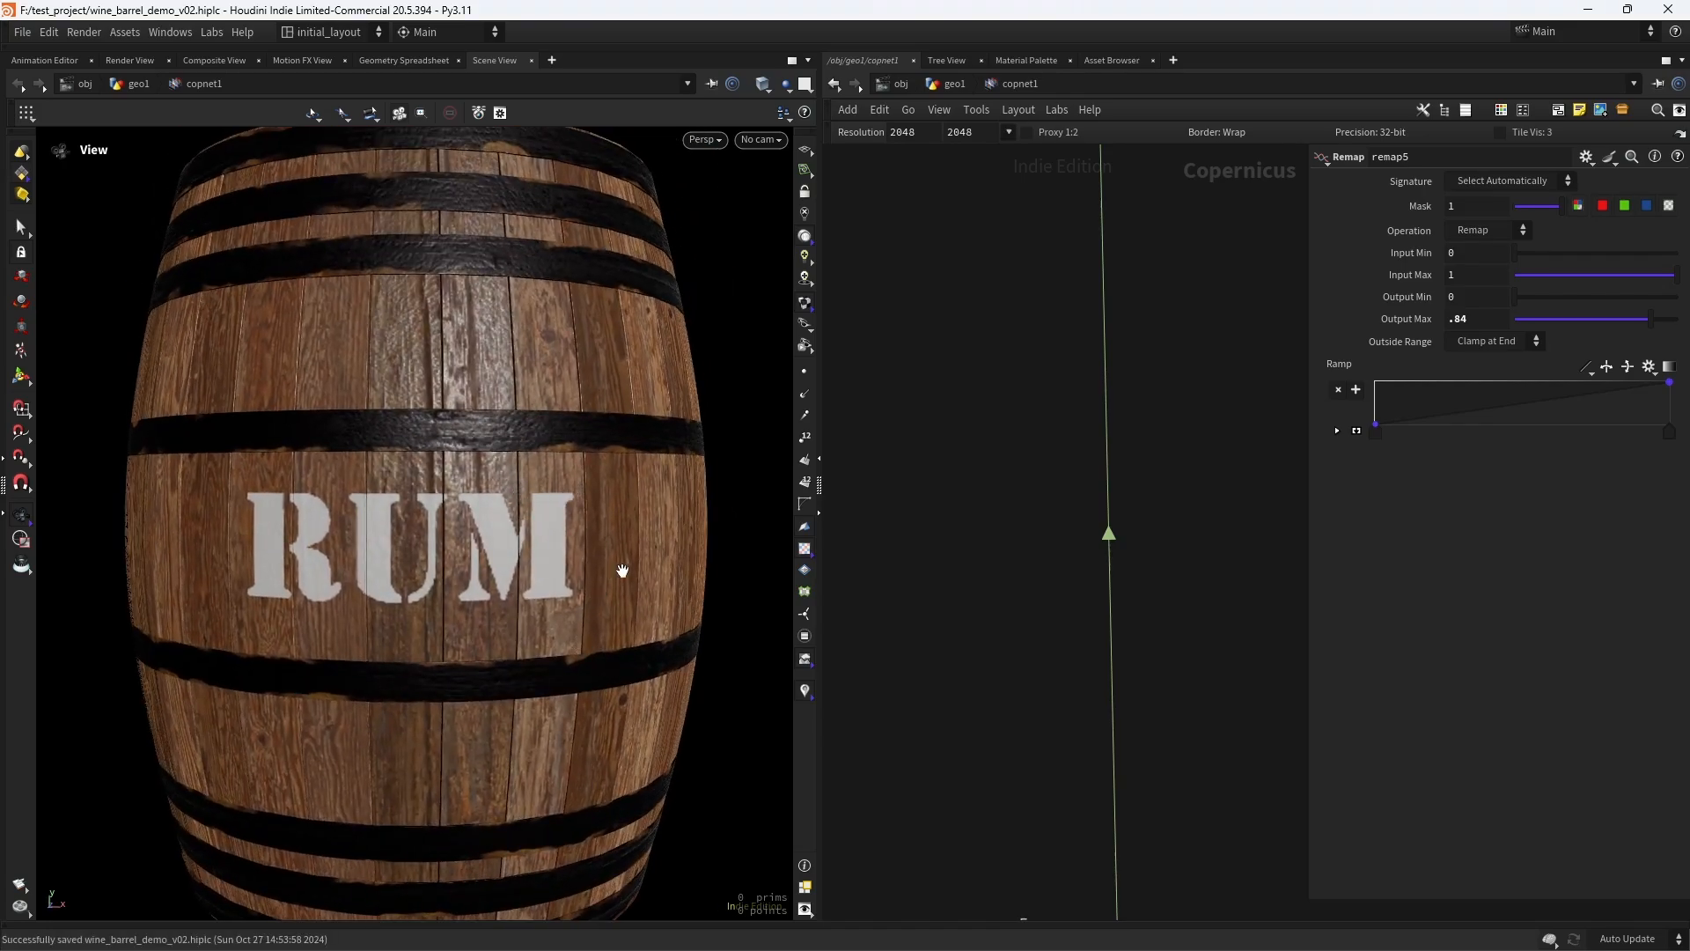
pyautogui.scroll(-3, 623, 571)
pyautogui.hotkey('ctrl', 's')
pyautogui.click(1009, 132)
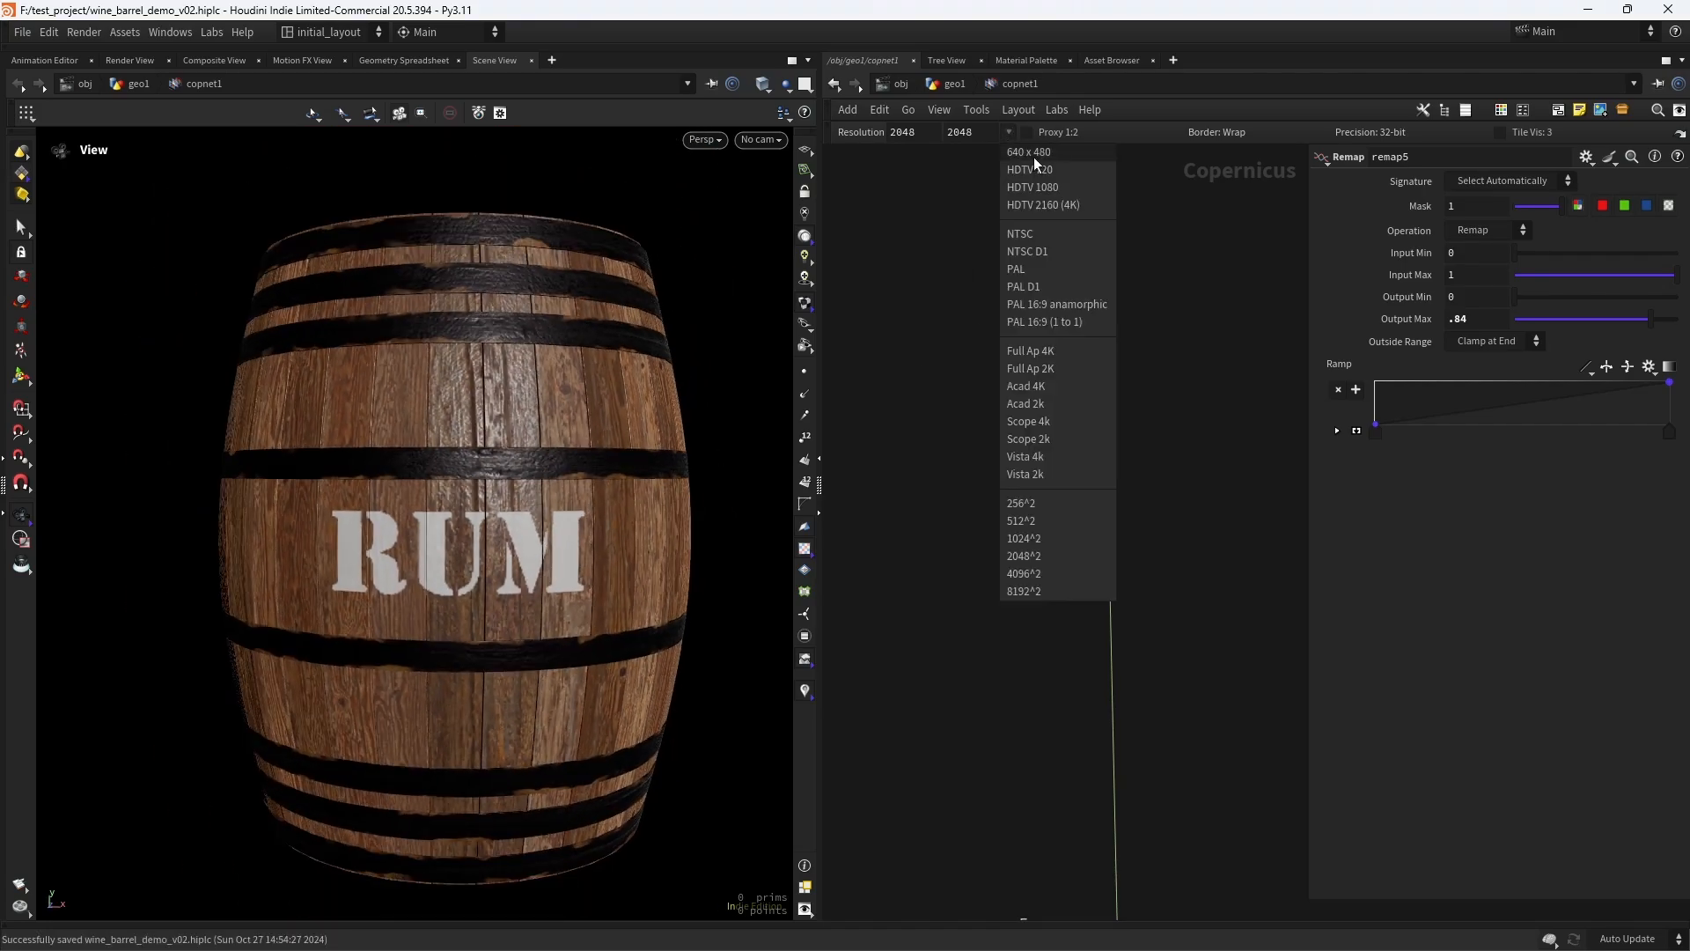
pyautogui.click(1040, 556)
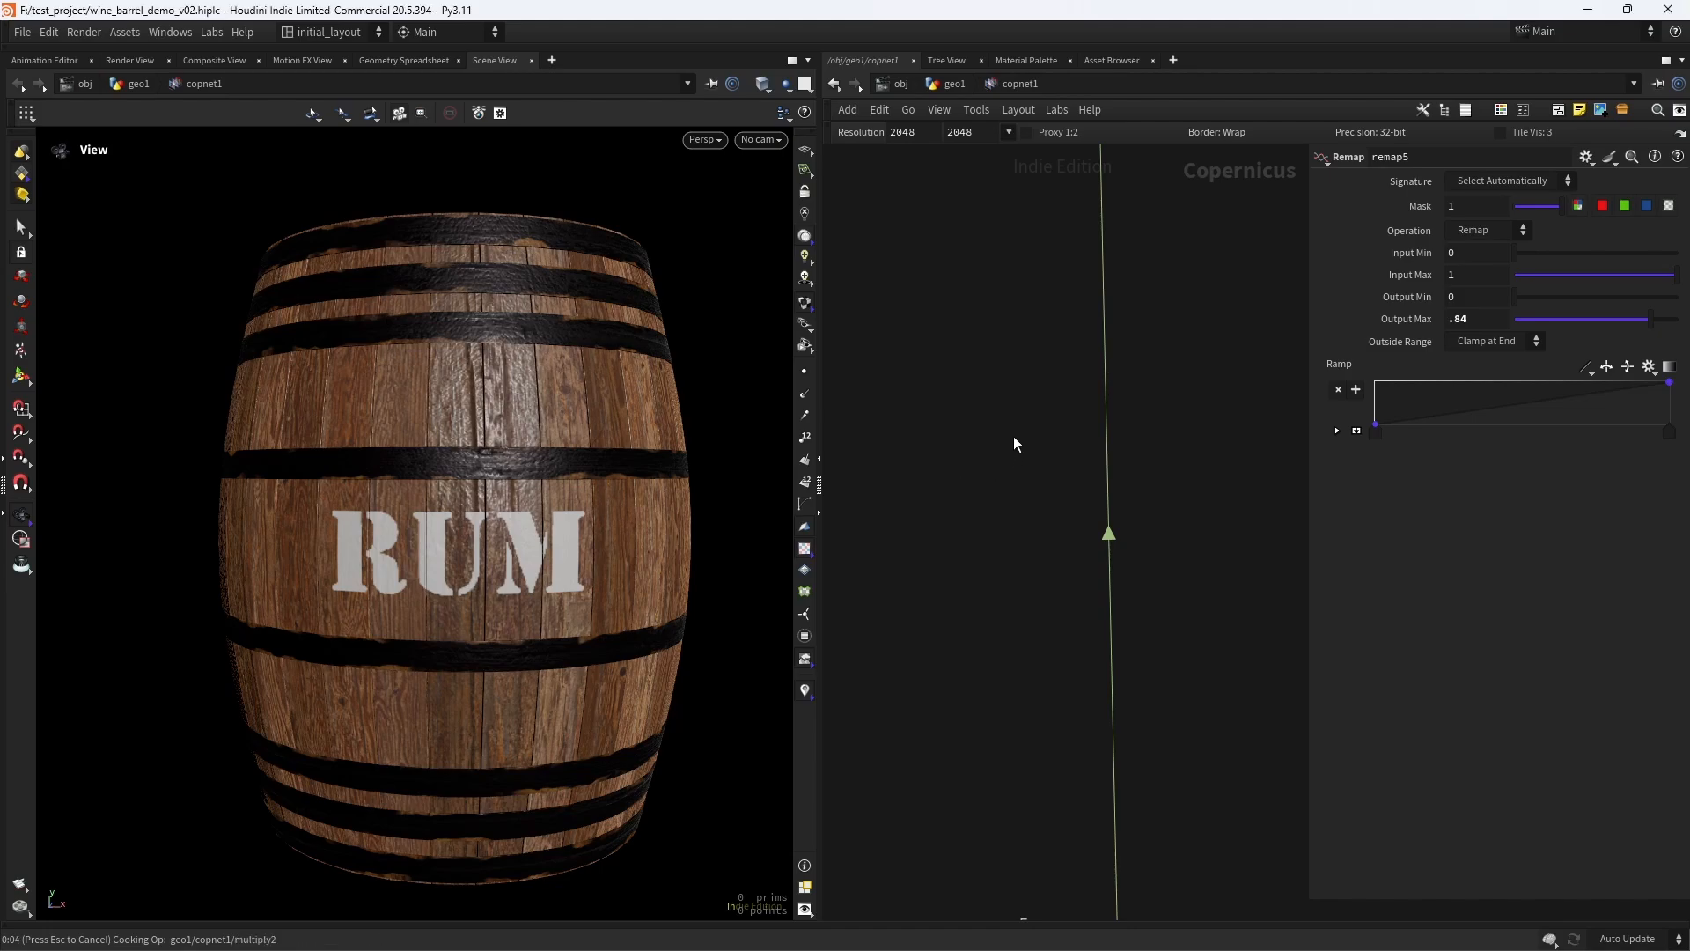
pyautogui.scroll(-5, 1012, 436)
pyautogui.scroll(3, 951, 449)
pyautogui.moveTo(908, 213); pyautogui.dragTo(943, 466, button='middle')
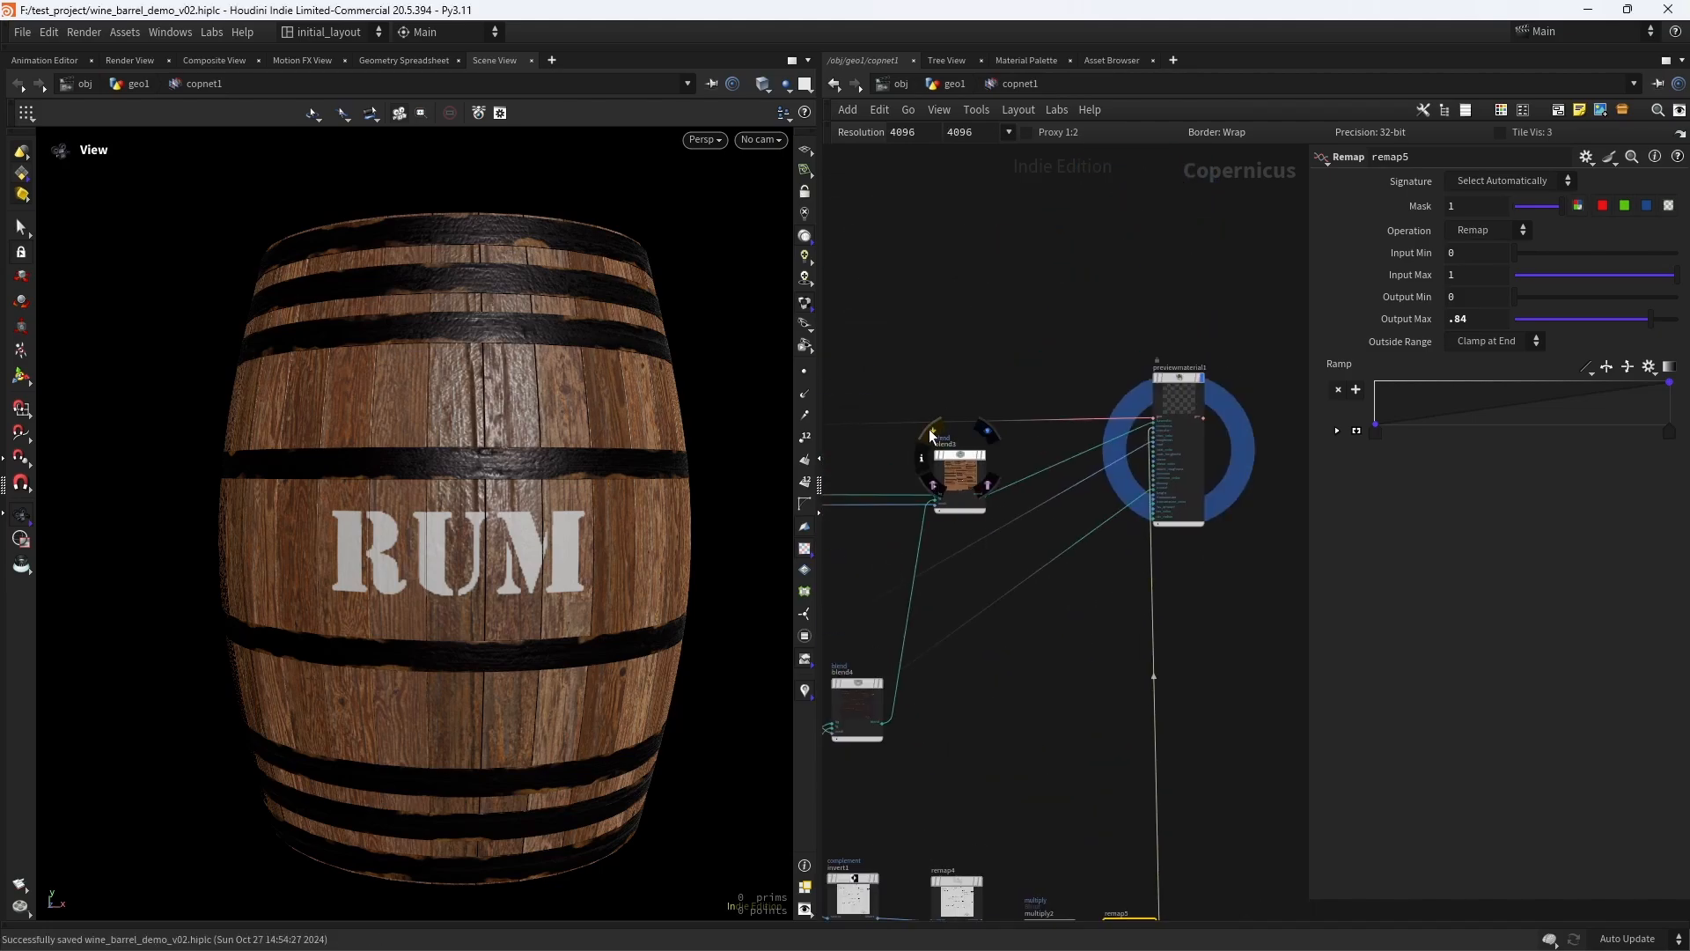
# - Examine the hoops, rust edges, planks and RUM logo on the barrel from several angles and distances
pyautogui.moveTo(632, 451); pyautogui.dragTo(529, 515)
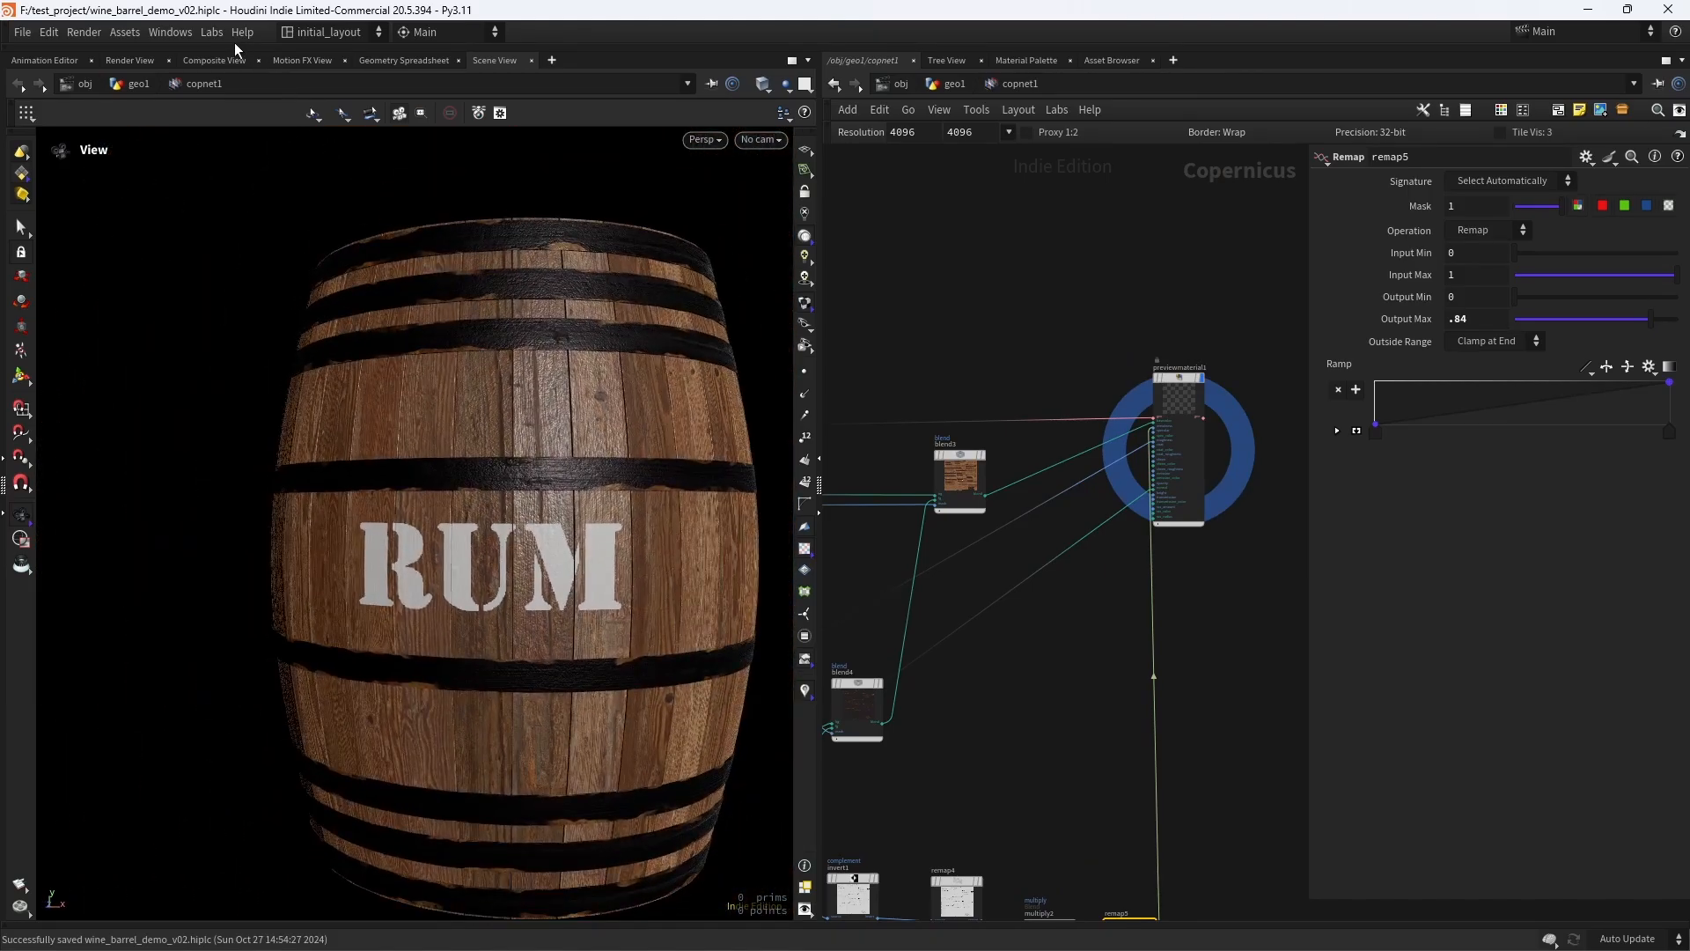
pyautogui.click(211, 36)
pyautogui.click(355, 203)
pyautogui.moveTo(597, 528); pyautogui.dragTo(574, 513, button='right')
pyautogui.moveTo(574, 513); pyautogui.dragTo(468, 508, button='middle')
pyautogui.moveTo(468, 508); pyautogui.dragTo(515, 550, button='right')
pyautogui.moveTo(515, 550); pyautogui.dragTo(502, 501, button='middle')
pyautogui.moveTo(502, 501)
pyautogui.mouseDown(button='right')
pyautogui.moveTo(446, 494)
pyautogui.moveTo(476, 457)
pyautogui.moveTo(551, 442)
pyautogui.moveTo(479, 481)
pyautogui.mouseUp(button='right')
pyautogui.moveTo(479, 480); pyautogui.dragTo(498, 437)
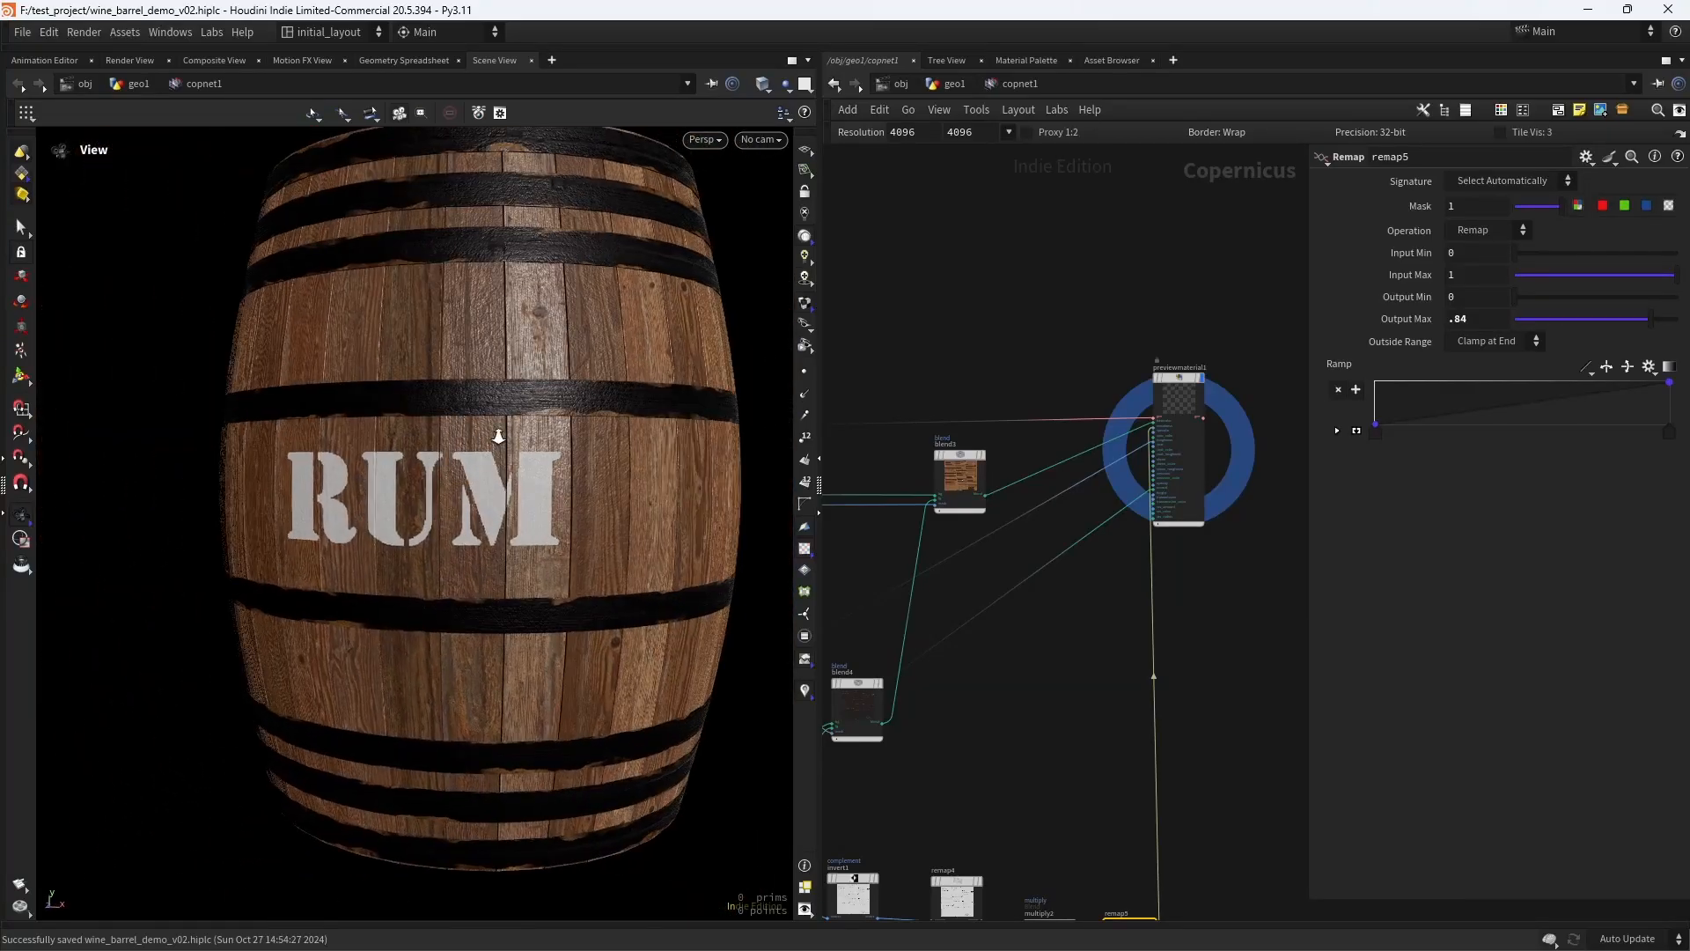
pyautogui.moveTo(498, 436)
pyautogui.mouseDown(button='right')
pyautogui.moveTo(573, 434)
pyautogui.moveTo(467, 471)
pyautogui.moveTo(475, 434)
pyautogui.mouseUp(button='right')
pyautogui.moveTo(476, 434); pyautogui.dragTo(521, 433, button='middle')
pyautogui.moveTo(521, 434); pyautogui.dragTo(487, 437)
pyautogui.moveTo(487, 437); pyautogui.dragTo(464, 487, button='right')
pyautogui.moveTo(464, 487); pyautogui.dragTo(489, 469, button='middle')
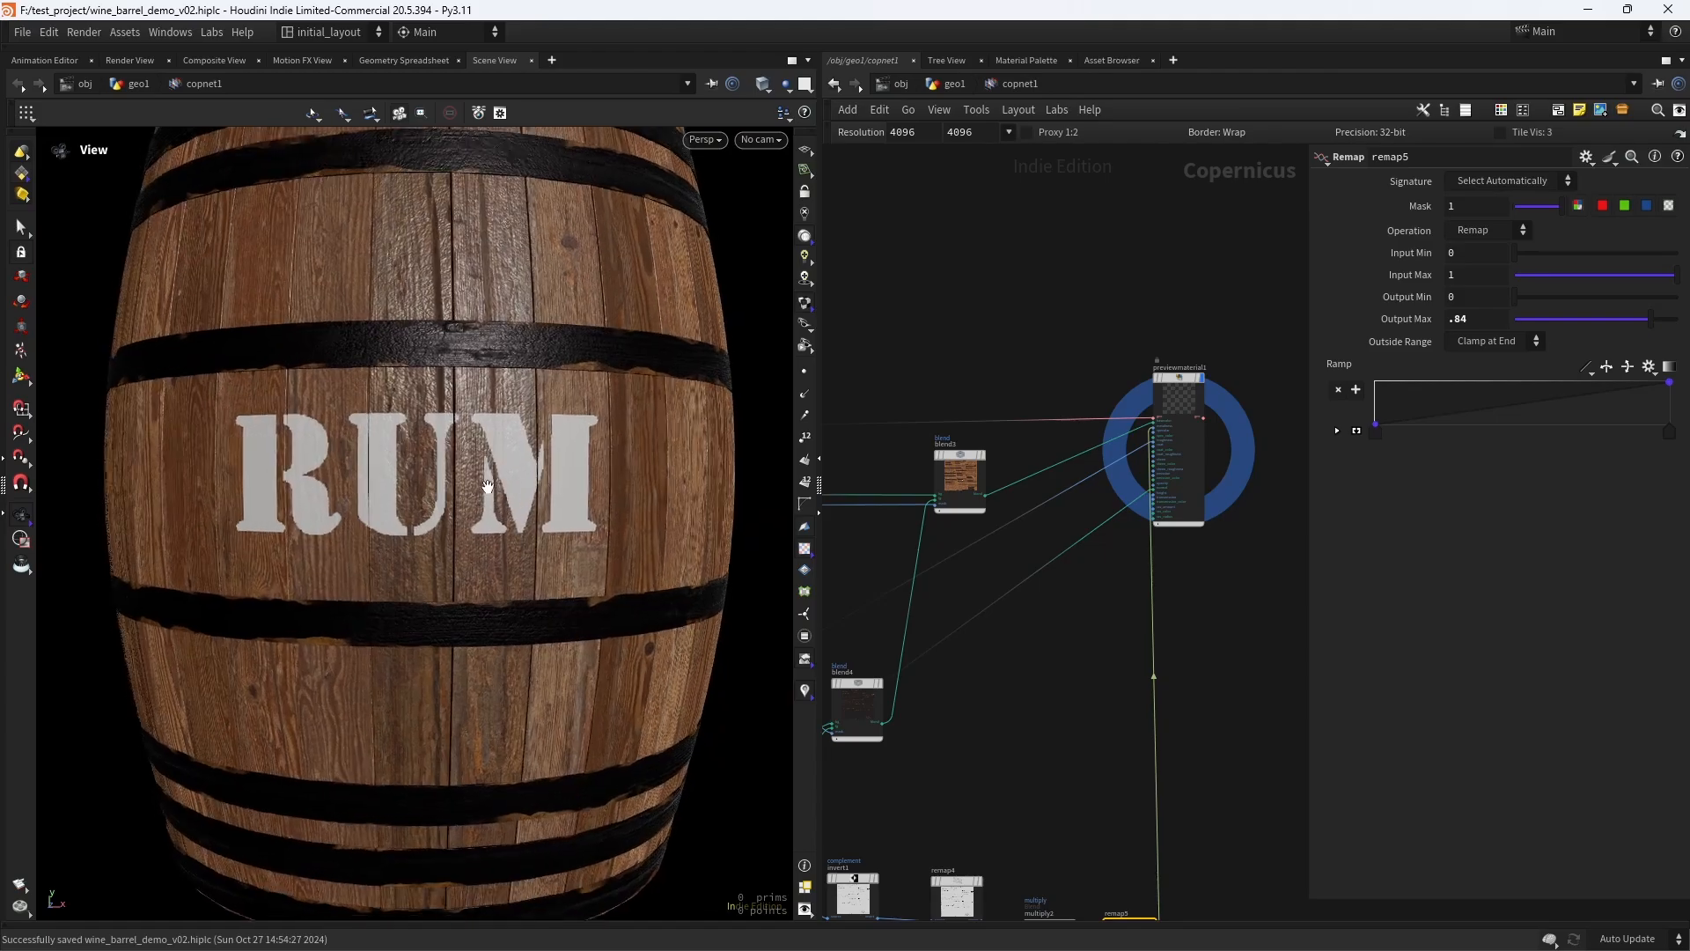
pyautogui.moveTo(467, 465)
pyautogui.mouseDown()
pyautogui.moveTo(517, 480)
pyautogui.moveTo(466, 464)
pyautogui.mouseUp()
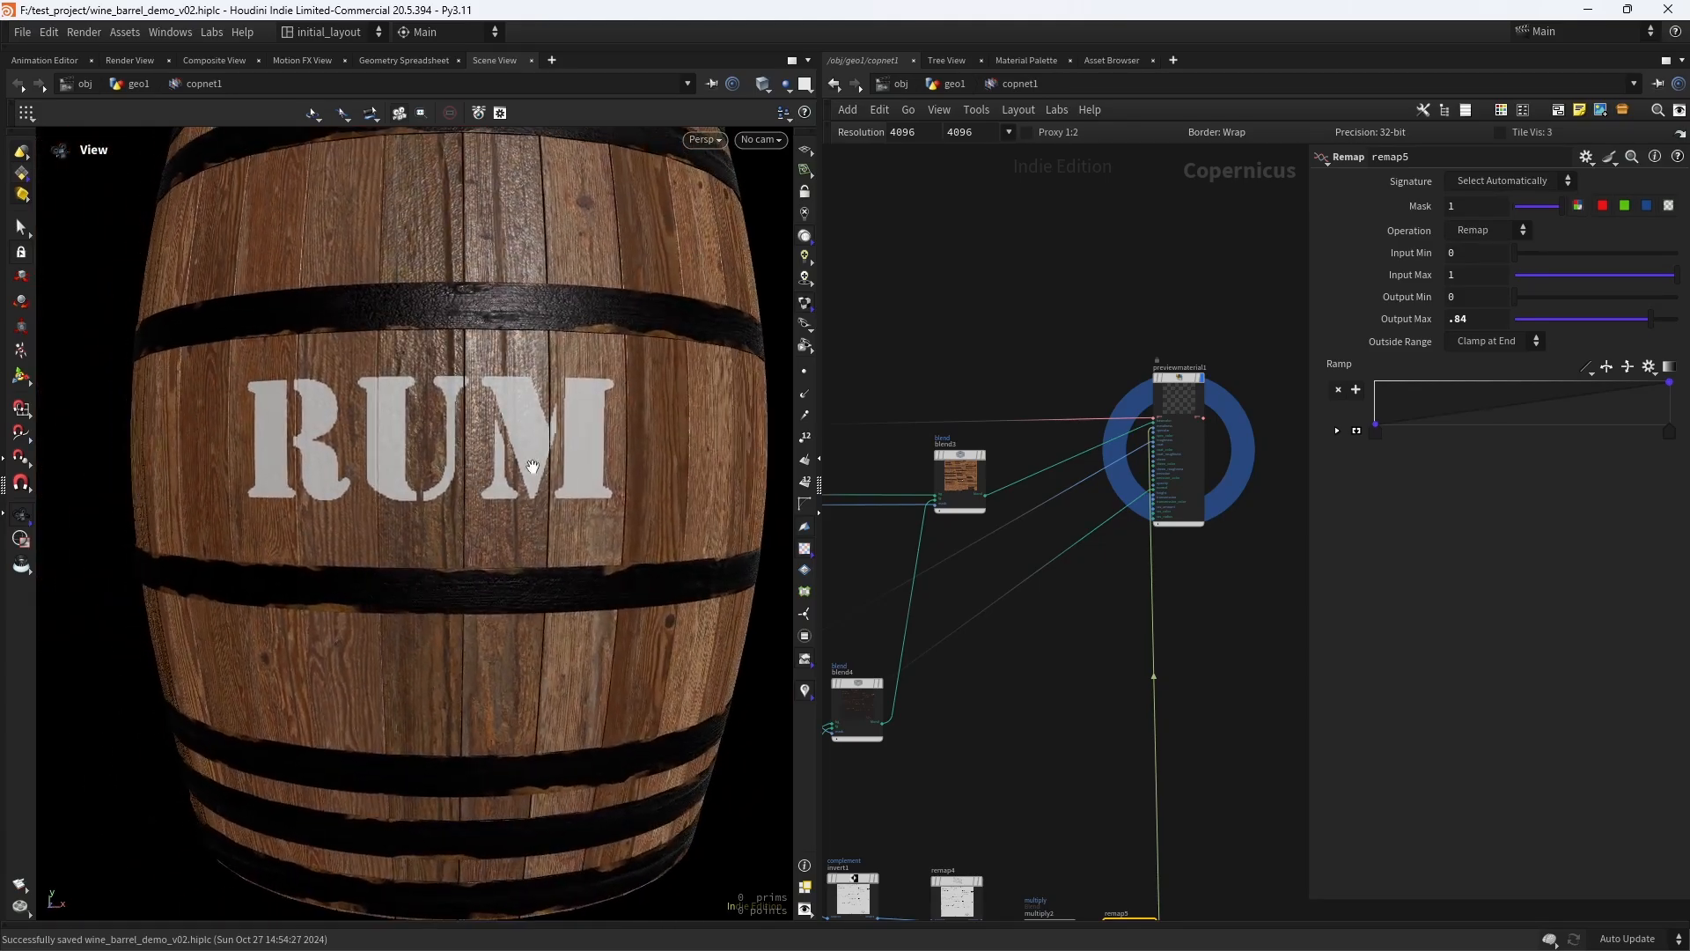
pyautogui.moveTo(882, 562); pyautogui.dragTo(958, 521, button='middle')
pyautogui.scroll(-2, 966, 528)
pyautogui.moveTo(572, 309); pyautogui.dragTo(678, 305, button='right')
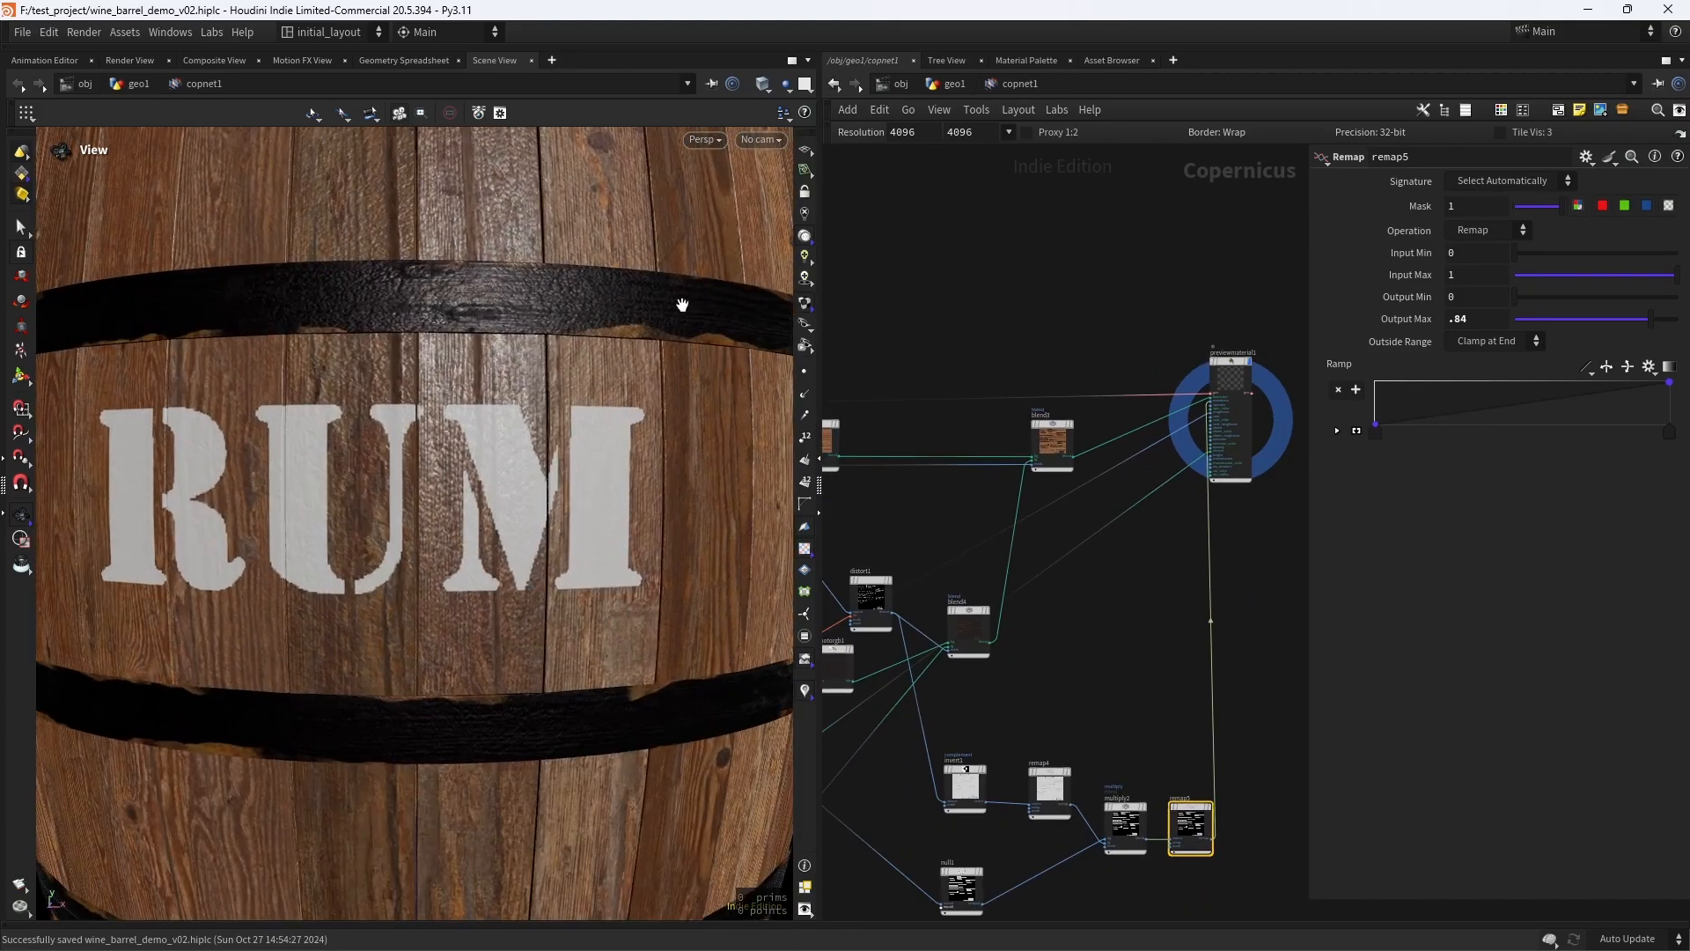
pyautogui.moveTo(679, 306); pyautogui.dragTo(594, 394, button='middle')
pyautogui.moveTo(593, 393); pyautogui.dragTo(555, 384)
pyautogui.moveTo(555, 384); pyautogui.dragTo(664, 325, button='right')
pyautogui.moveTo(664, 325); pyautogui.dragTo(521, 424)
pyautogui.moveTo(522, 424); pyautogui.dragTo(475, 497, button='right')
pyautogui.scroll(-10, 453, 453)
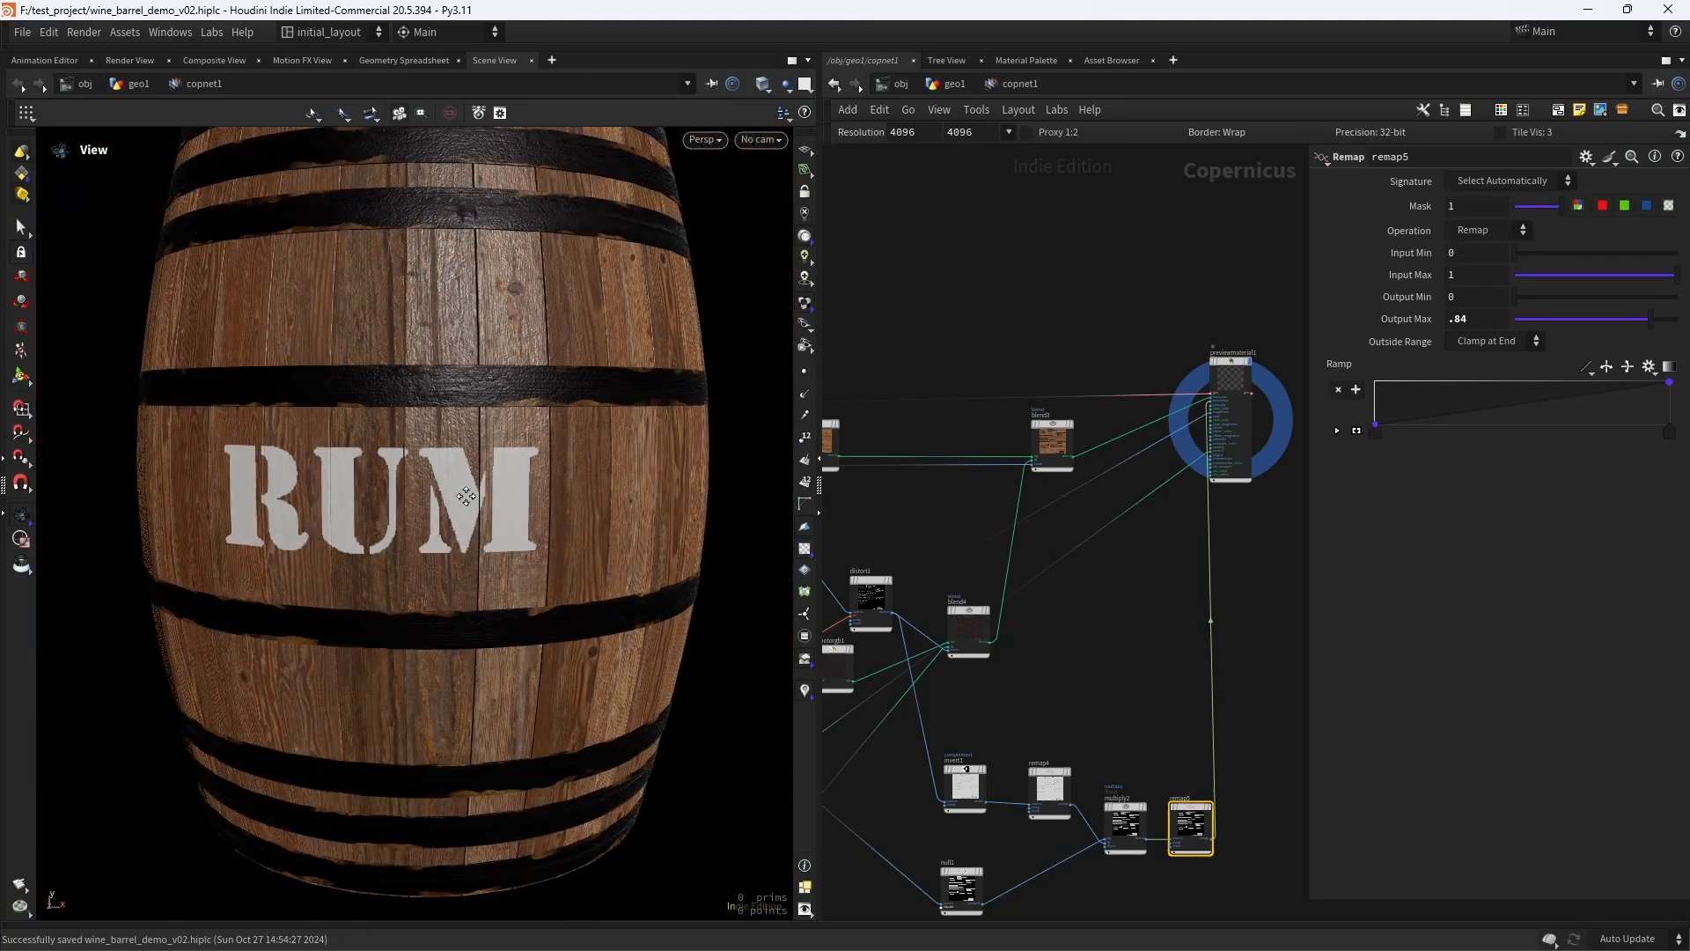
# - Add a Blend node in the free space beside blend4
pyautogui.moveTo(901, 523); pyautogui.dragTo(1056, 434, button='middle')
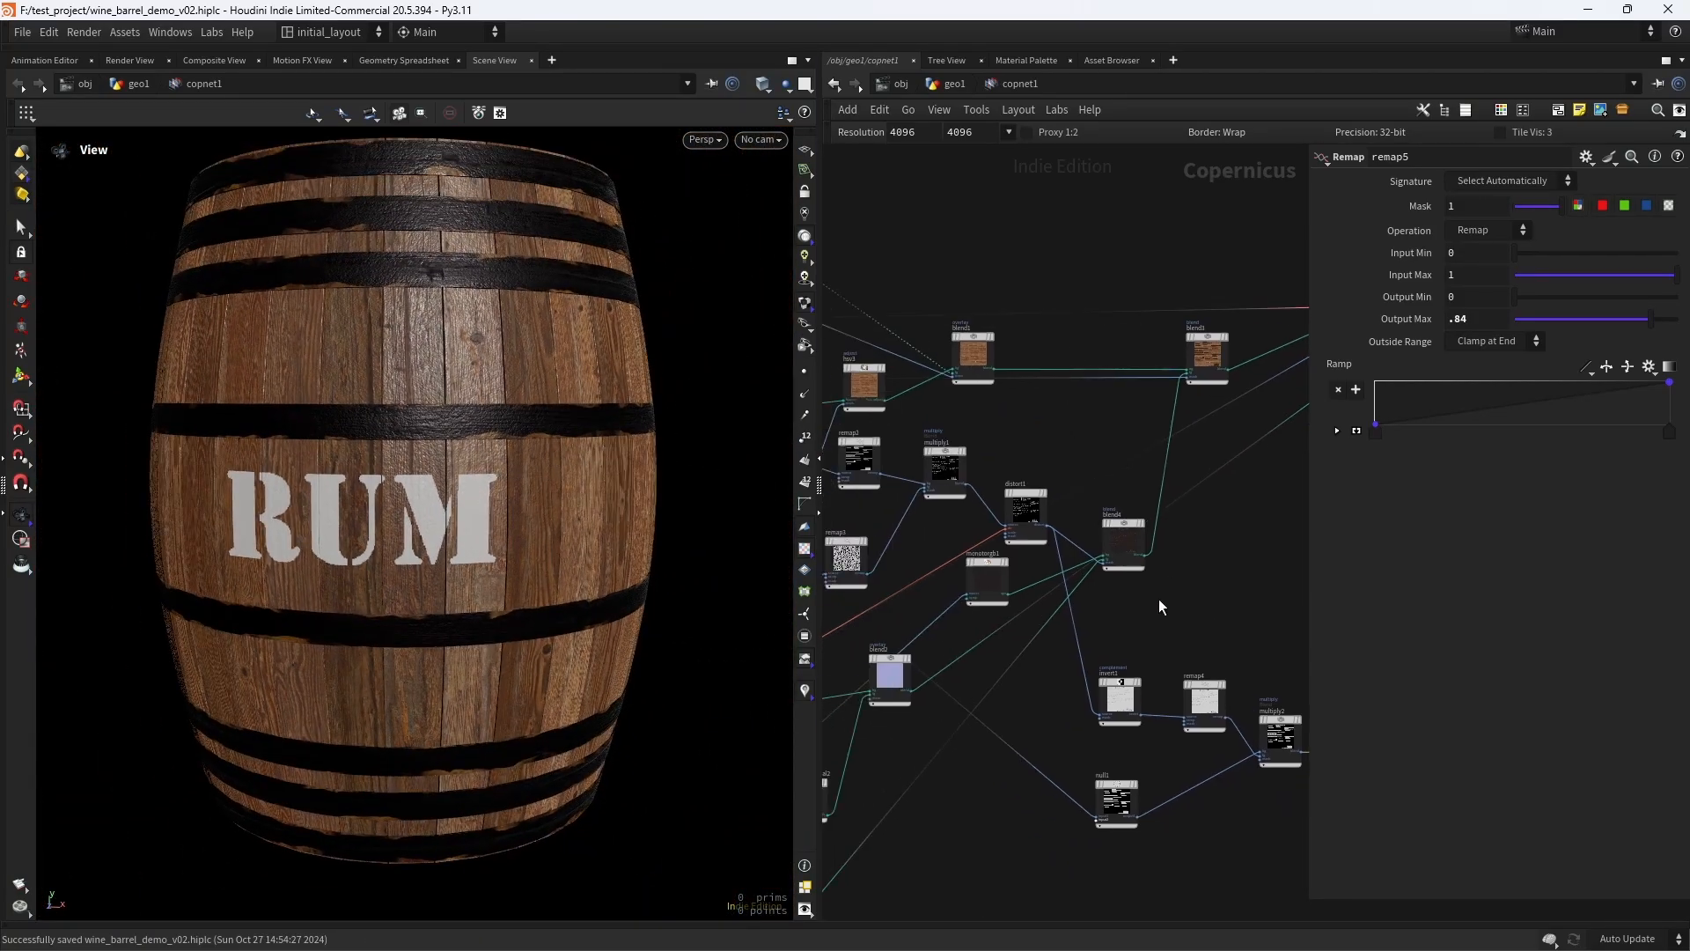
pyautogui.moveTo(1223, 570); pyautogui.dragTo(1147, 553, button='middle')
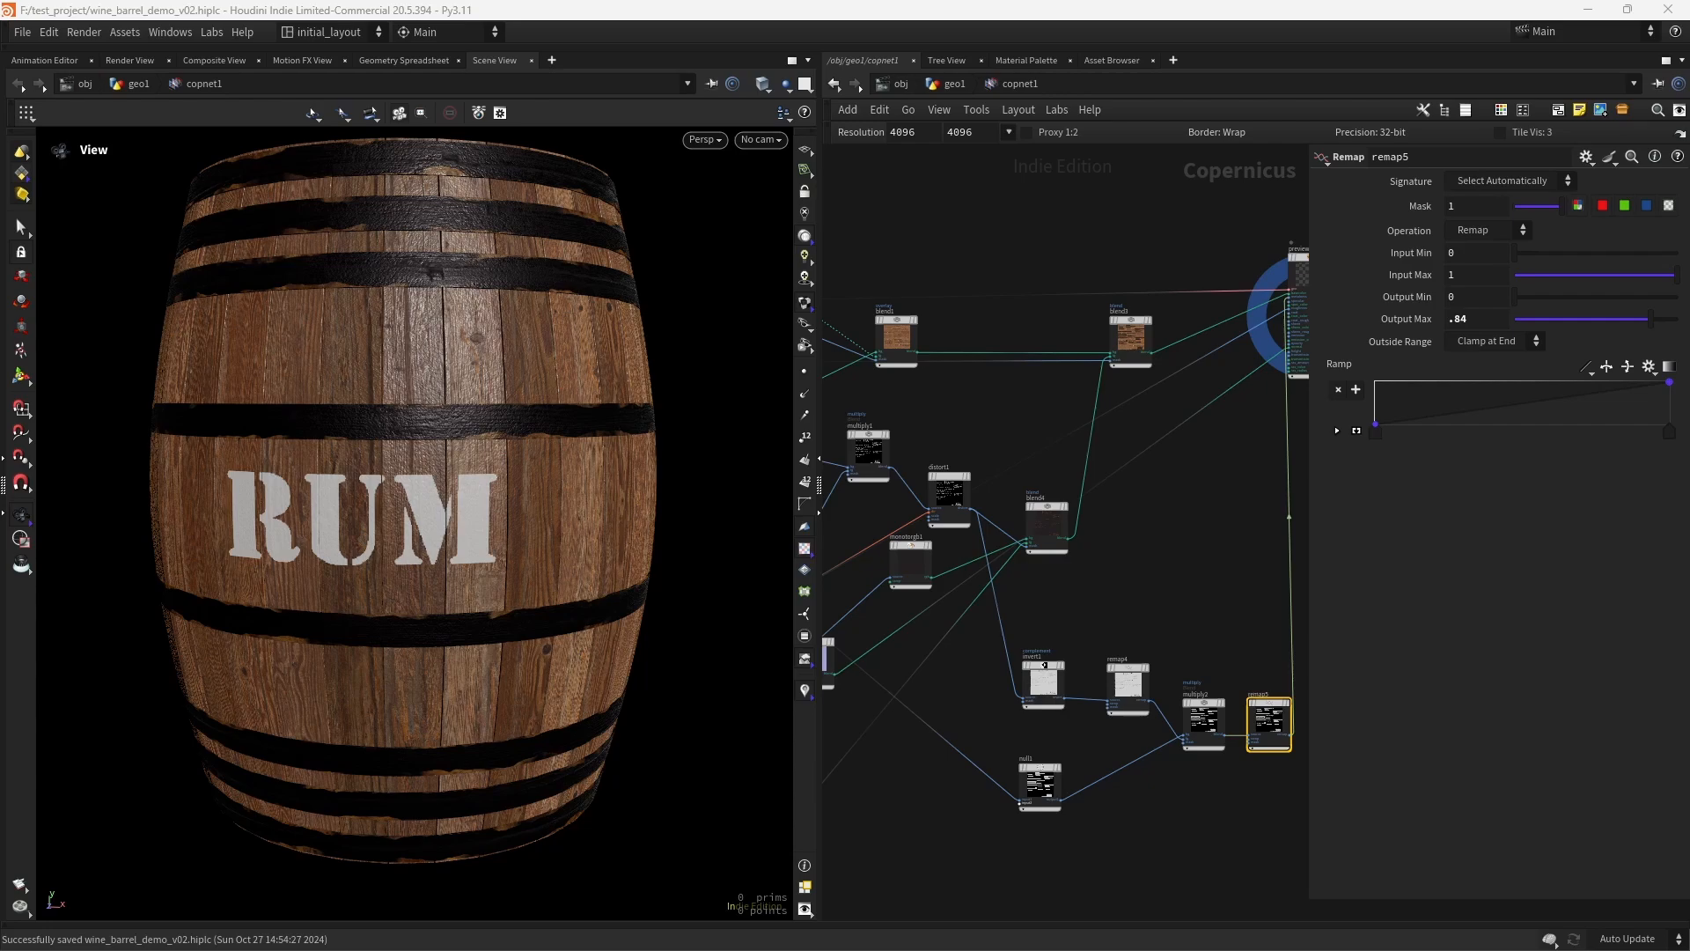
pyautogui.moveTo(1189, 557); pyautogui.dragTo(1166, 626, button='middle')
pyautogui.press('Tab')
pyautogui.write('blend')
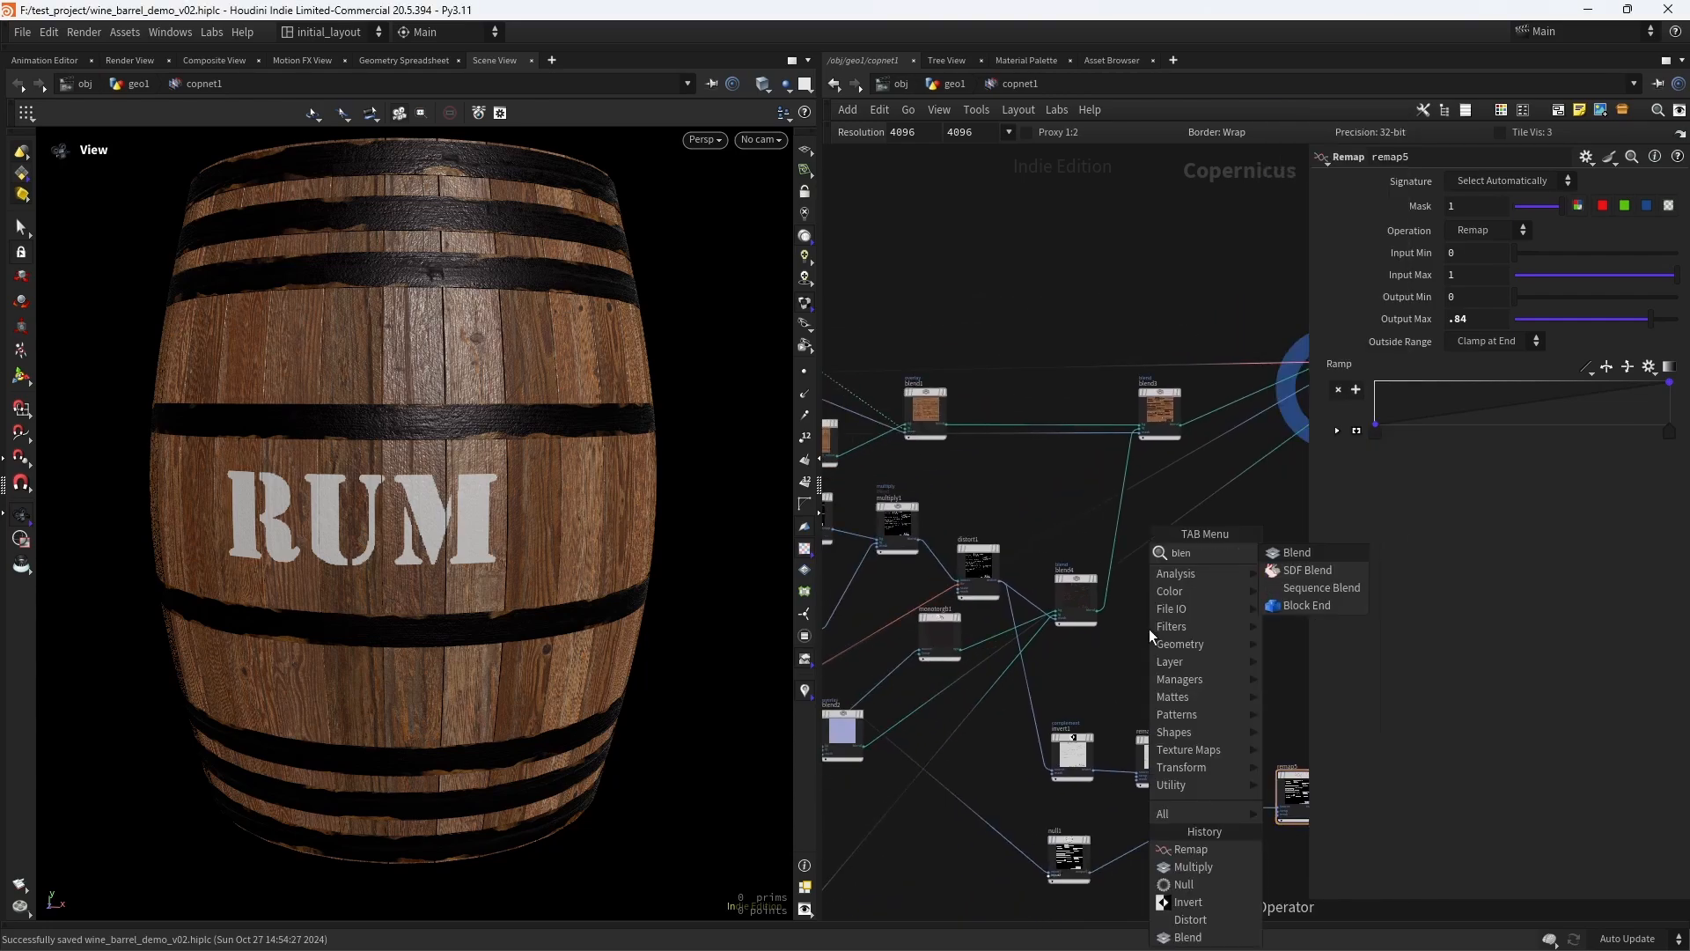
pyautogui.press('Return')
pyautogui.click(1149, 628)
# - Connect the greyscale wood map that feeds heighttonormal1 to the bg input of blend5
pyautogui.moveTo(829, 795); pyautogui.dragTo(1046, 640, button='middle')
pyautogui.scroll(2, 1044, 649)
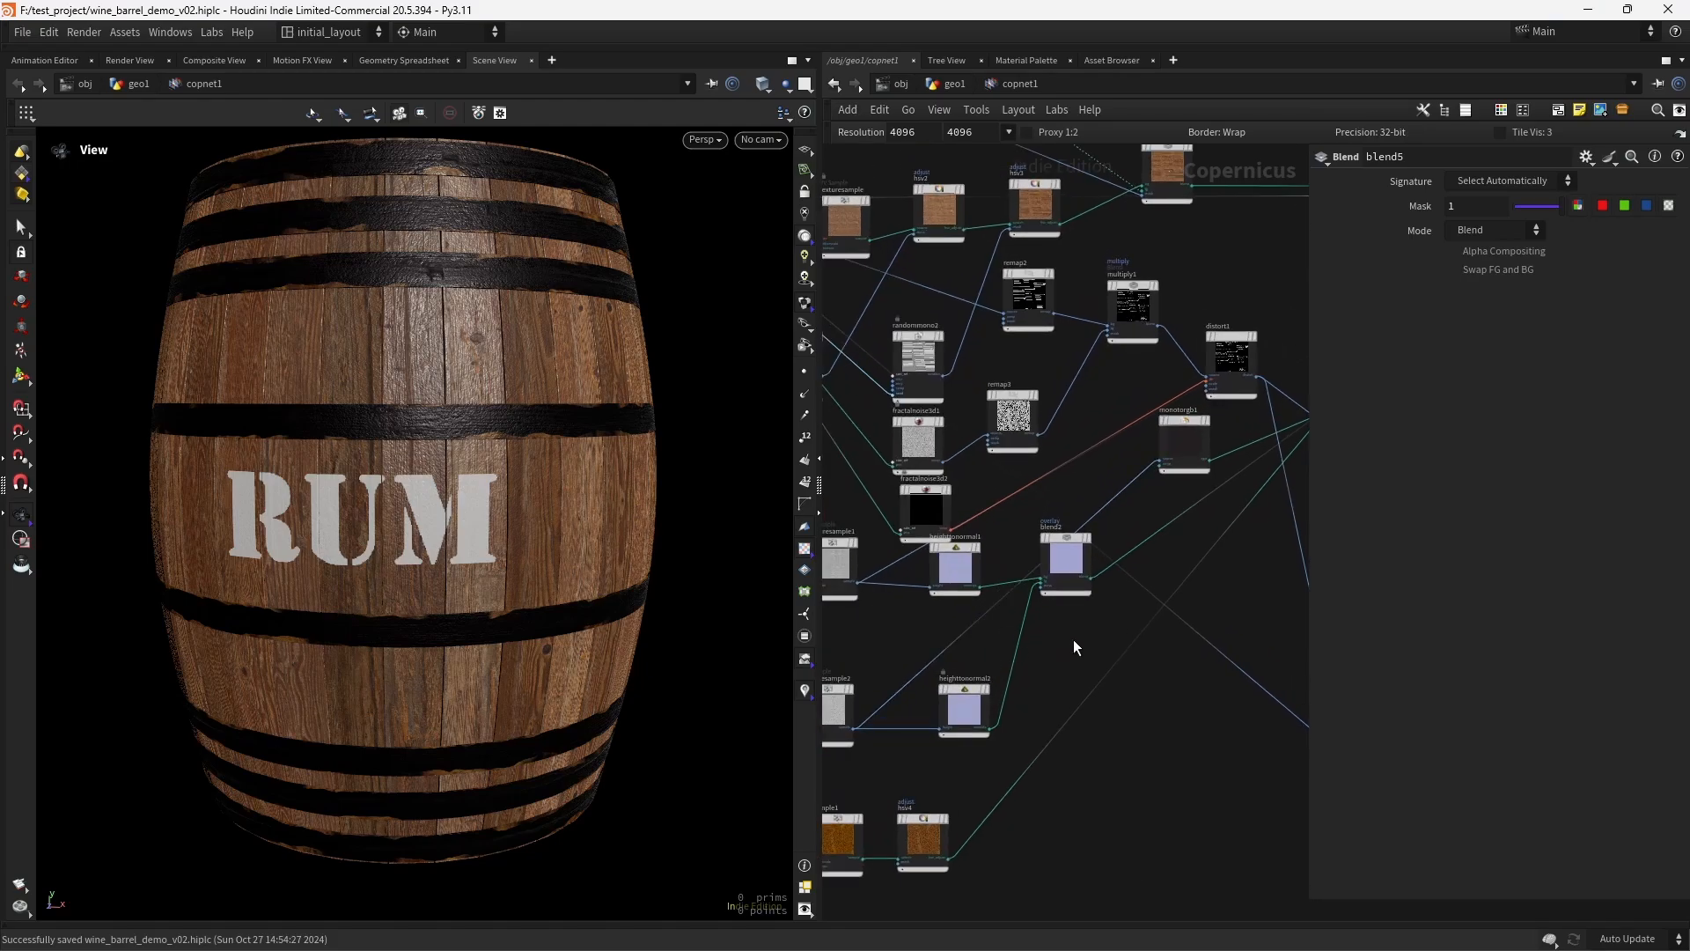
pyautogui.scroll(-5, 1073, 639)
pyautogui.moveTo(1072, 639); pyautogui.dragTo(876, 742, button='middle')
pyautogui.scroll(2, 1099, 537)
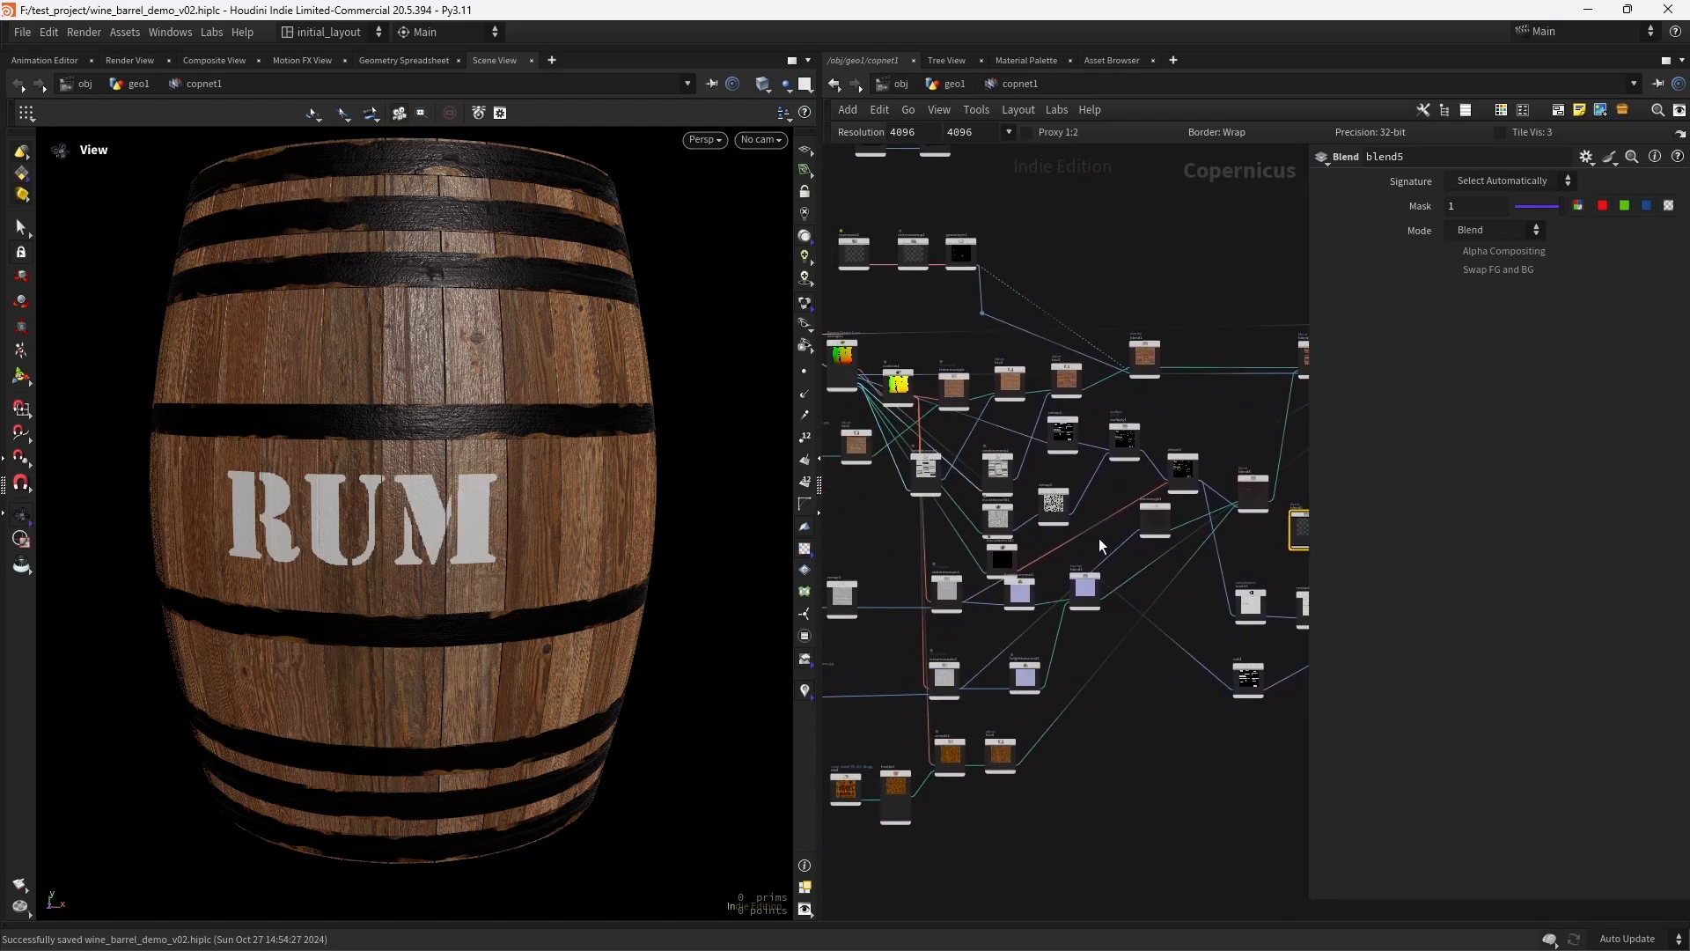
pyautogui.scroll(4, 979, 568)
pyautogui.click(959, 555)
pyautogui.scroll(-5, 1039, 600)
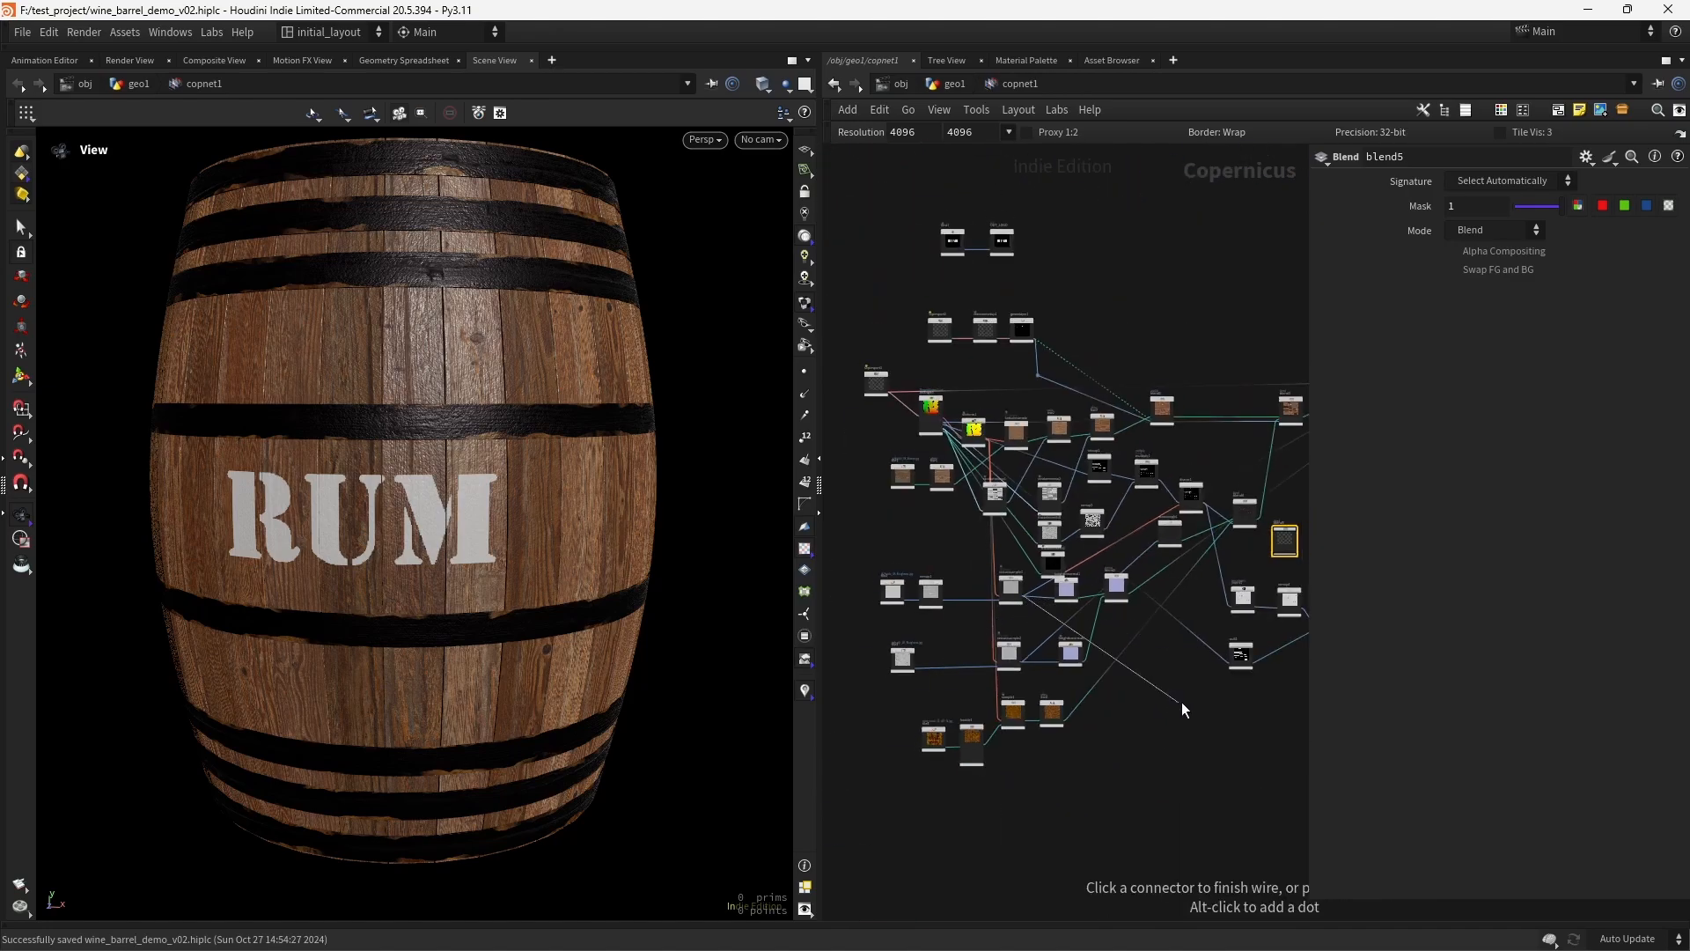
pyautogui.moveTo(1181, 700); pyautogui.dragTo(892, 755, button='middle')
pyautogui.scroll(5, 1016, 618)
pyautogui.click(903, 546)
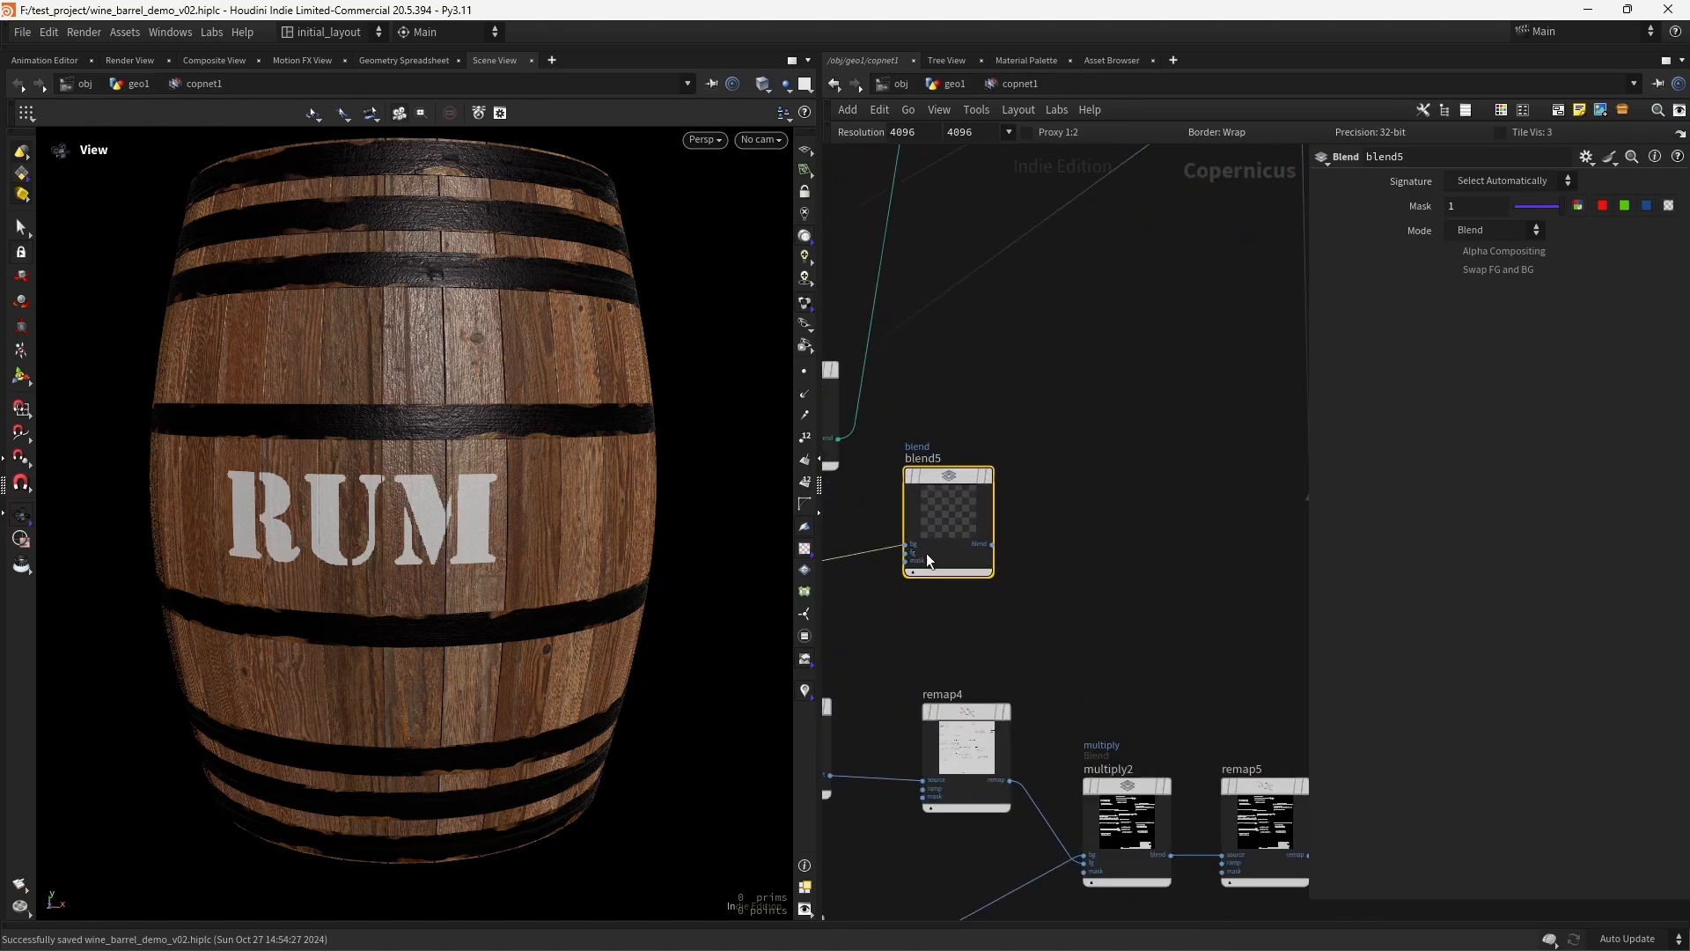
pyautogui.moveTo(873, 620); pyautogui.dragTo(1250, 451, button='middle')
# - Connect the rust mask output of distort1 to the fg input of blend5
pyautogui.scroll(-5, 1158, 490)
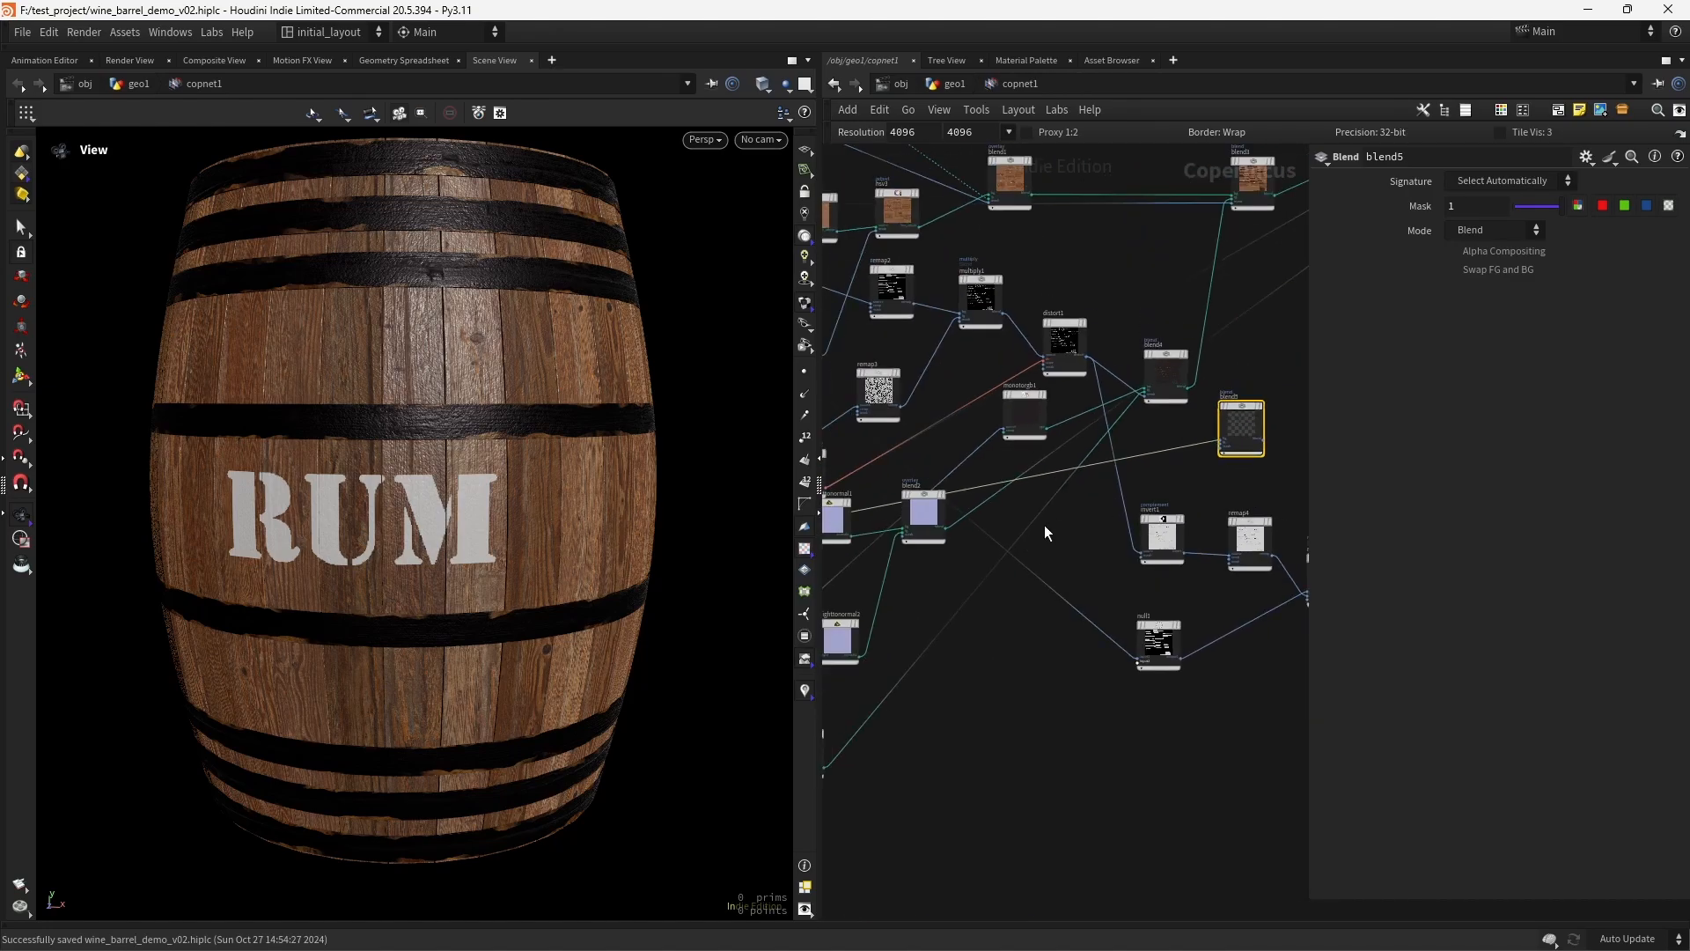
pyautogui.moveTo(1046, 531); pyautogui.dragTo(1187, 677, button='middle')
pyautogui.moveTo(1185, 760); pyautogui.dragTo(974, 685, button='middle')
pyautogui.moveTo(1130, 660); pyautogui.dragTo(1044, 669, button='middle')
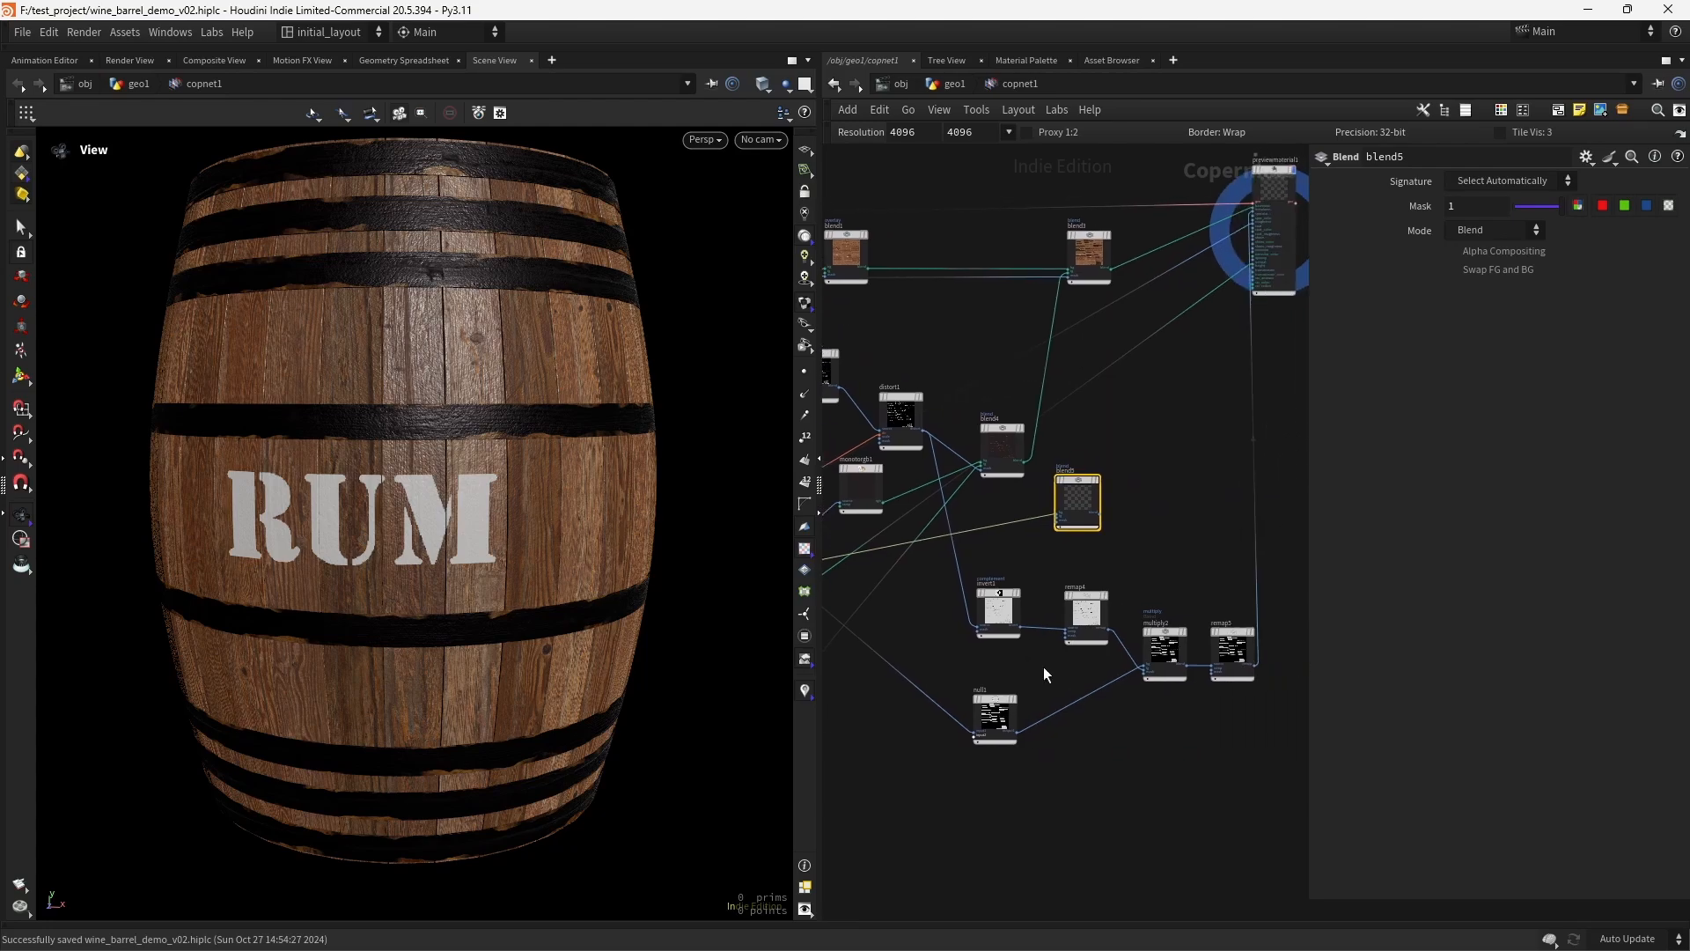
pyautogui.moveTo(873, 532); pyautogui.dragTo(1159, 592, button='middle')
pyautogui.moveTo(1185, 665); pyautogui.dragTo(1026, 717, button='middle')
pyautogui.scroll(5, 1137, 608)
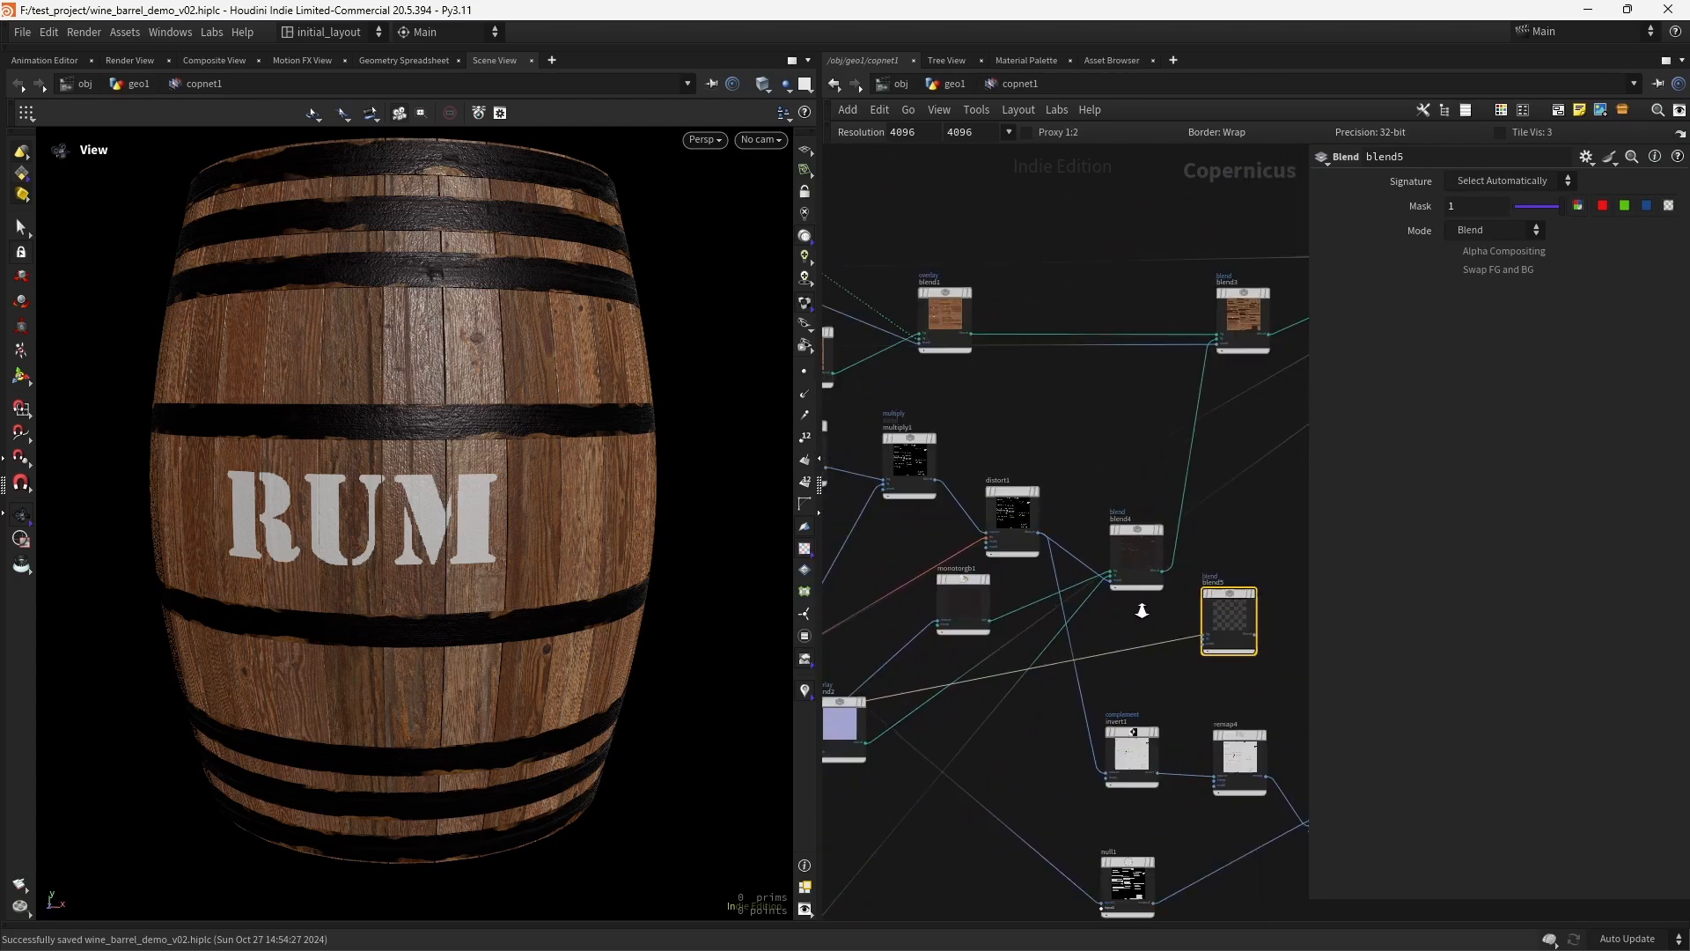
pyautogui.click(1013, 504)
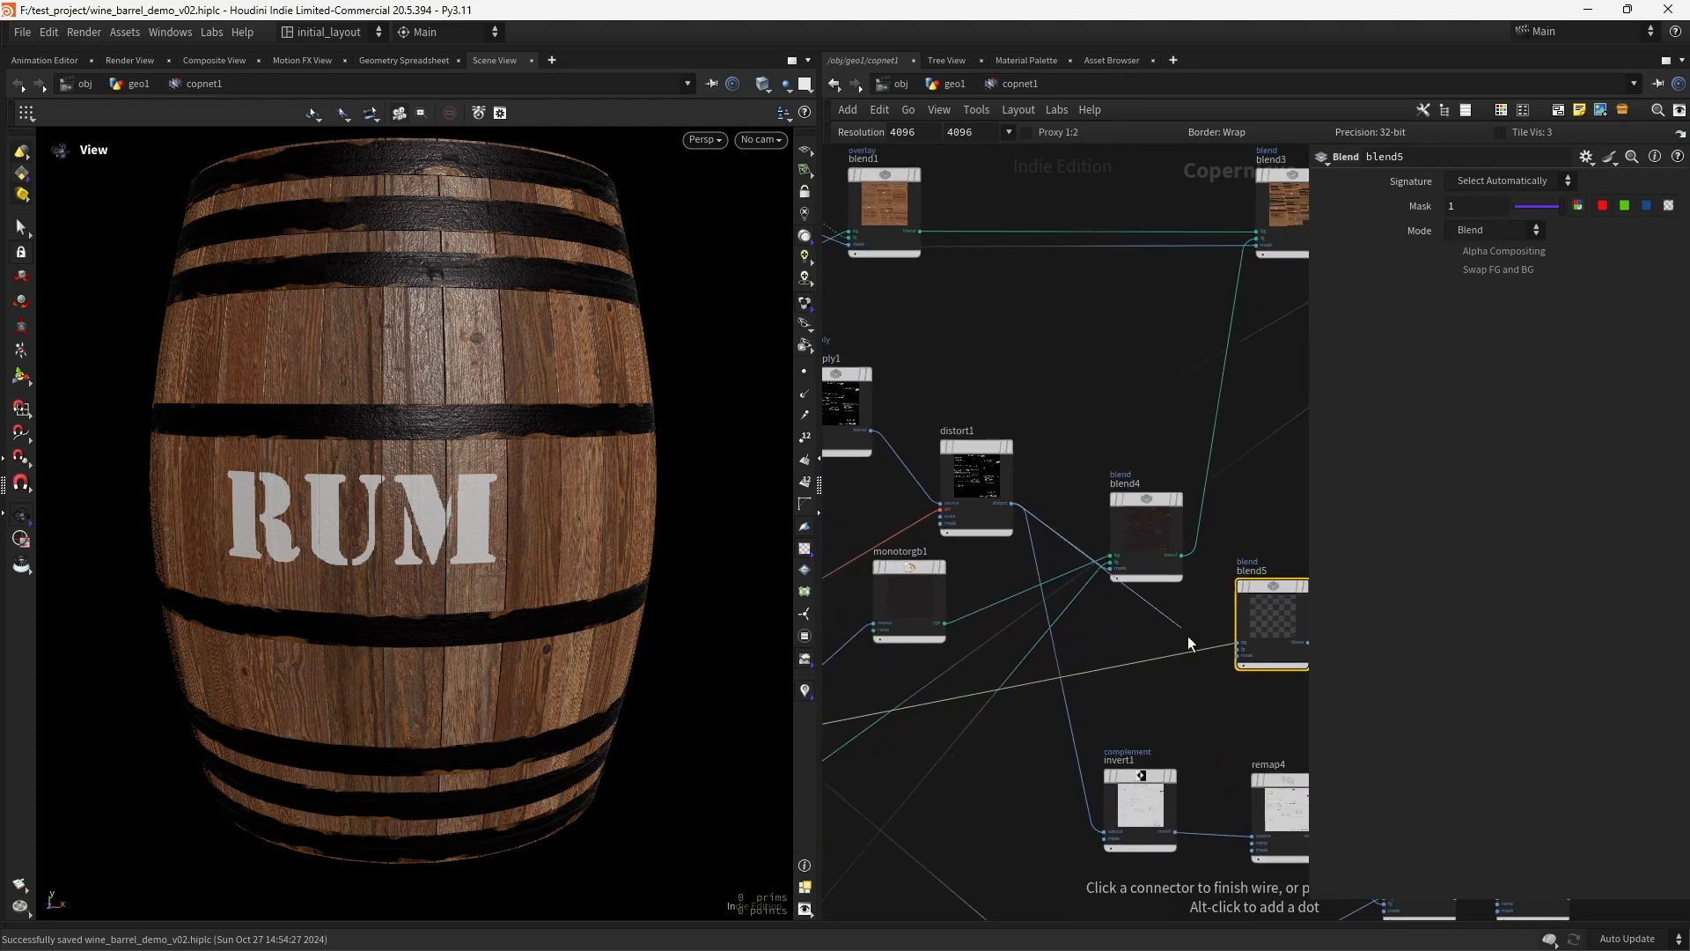
pyautogui.click(1237, 656)
pyautogui.moveTo(1237, 655); pyautogui.dragTo(1237, 649)
# - Display blend5, set its mode to Maximum, and check the combined greyscale map
pyautogui.moveTo(1228, 702); pyautogui.dragTo(991, 734, button='middle')
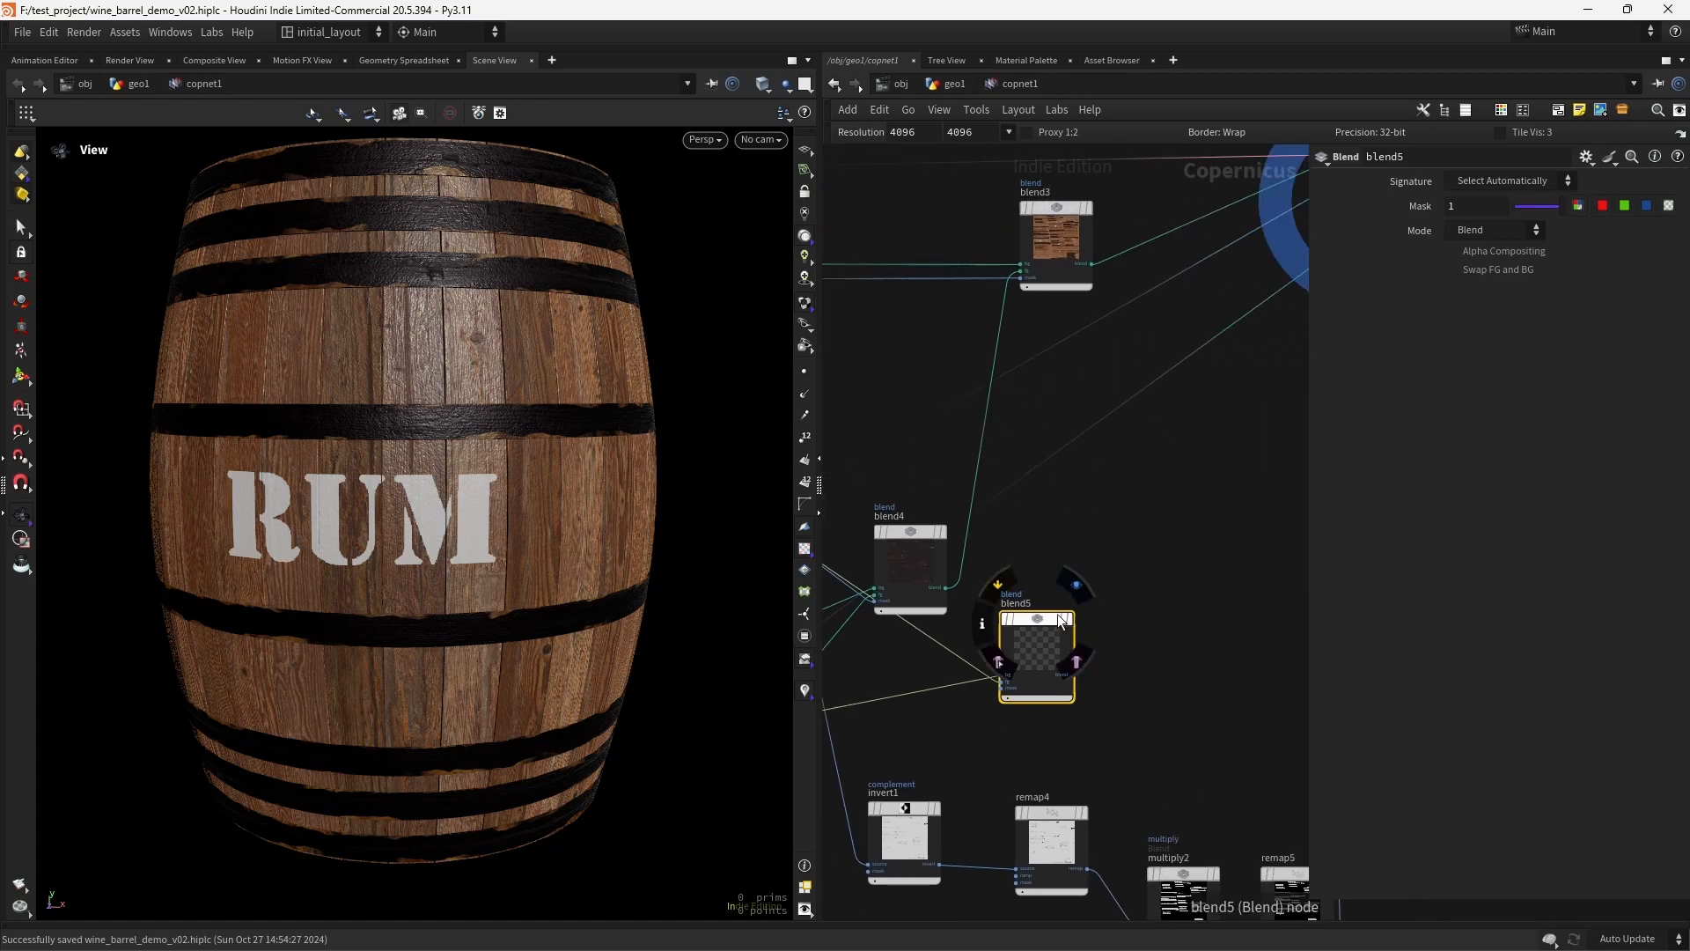
pyautogui.click(1076, 585)
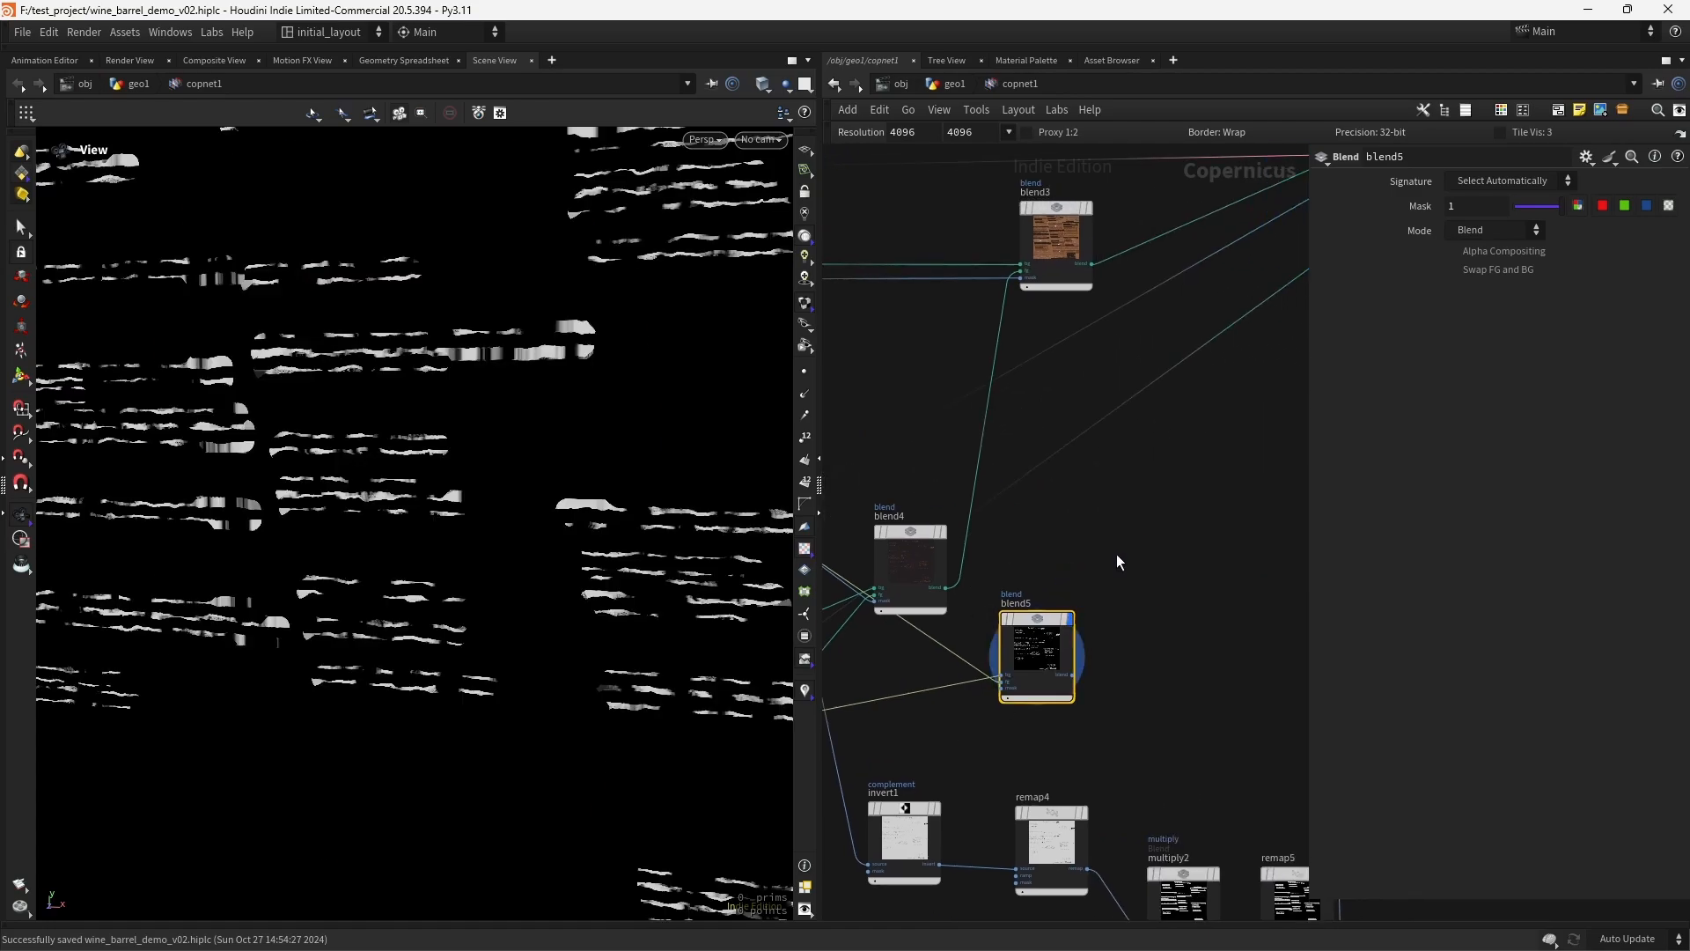
pyautogui.moveTo(1034, 616)
pyautogui.click(1000, 585)
pyautogui.click(1005, 586)
pyautogui.click(1497, 230)
pyautogui.click(1495, 460)
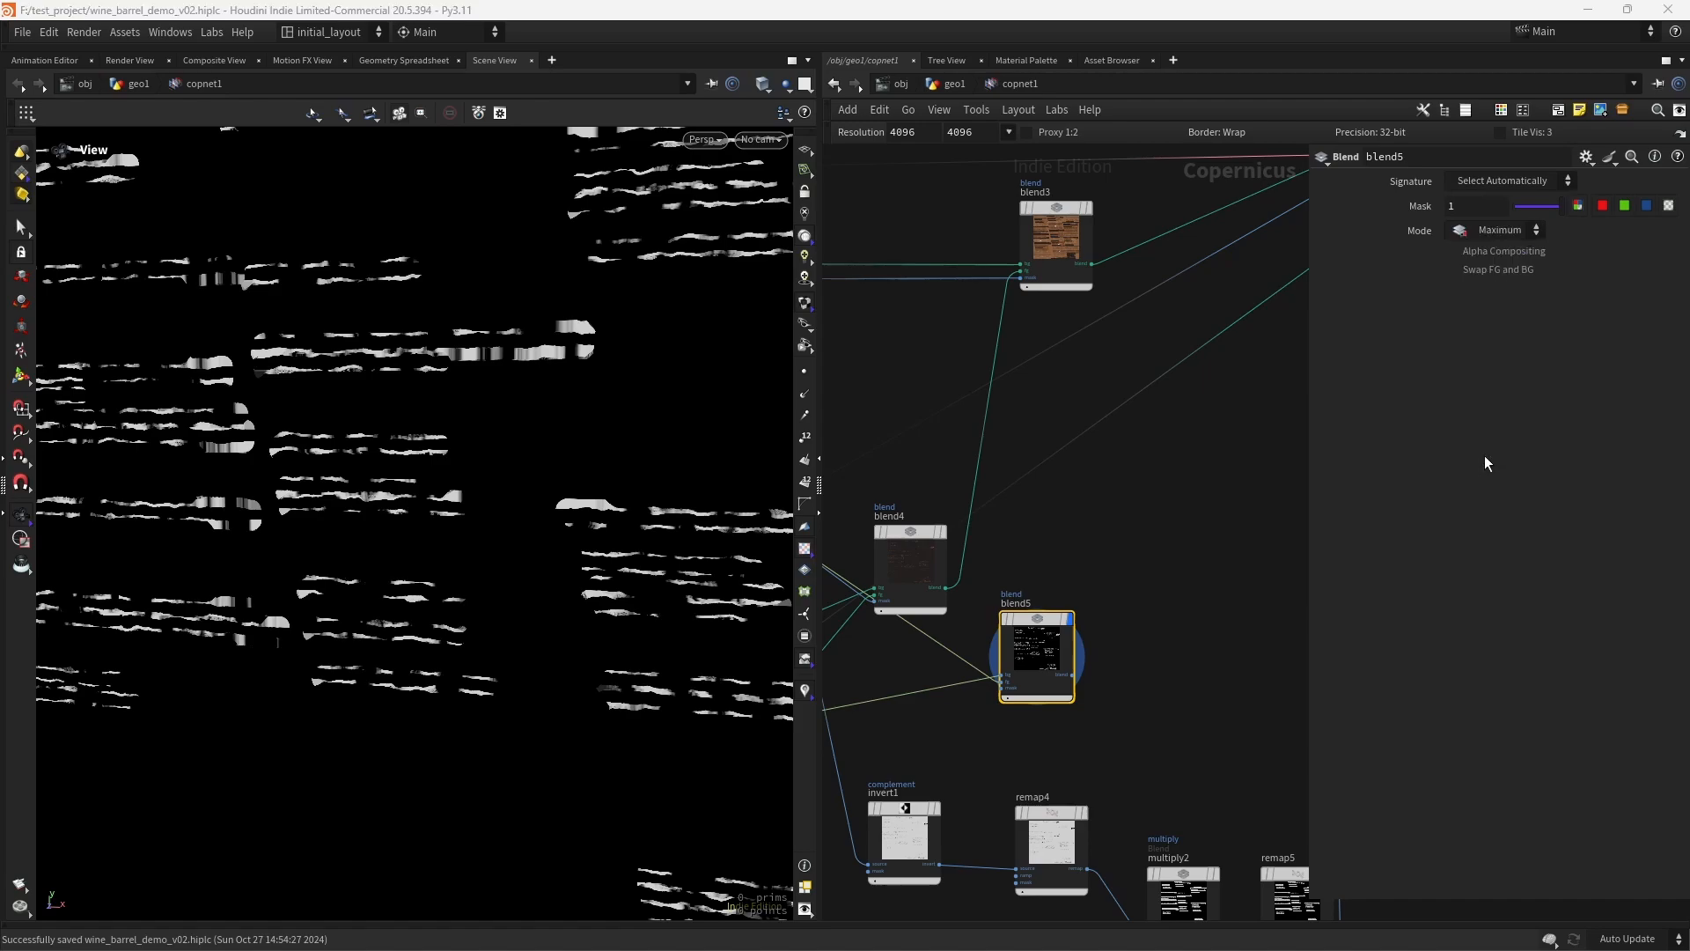
pyautogui.click(1004, 583)
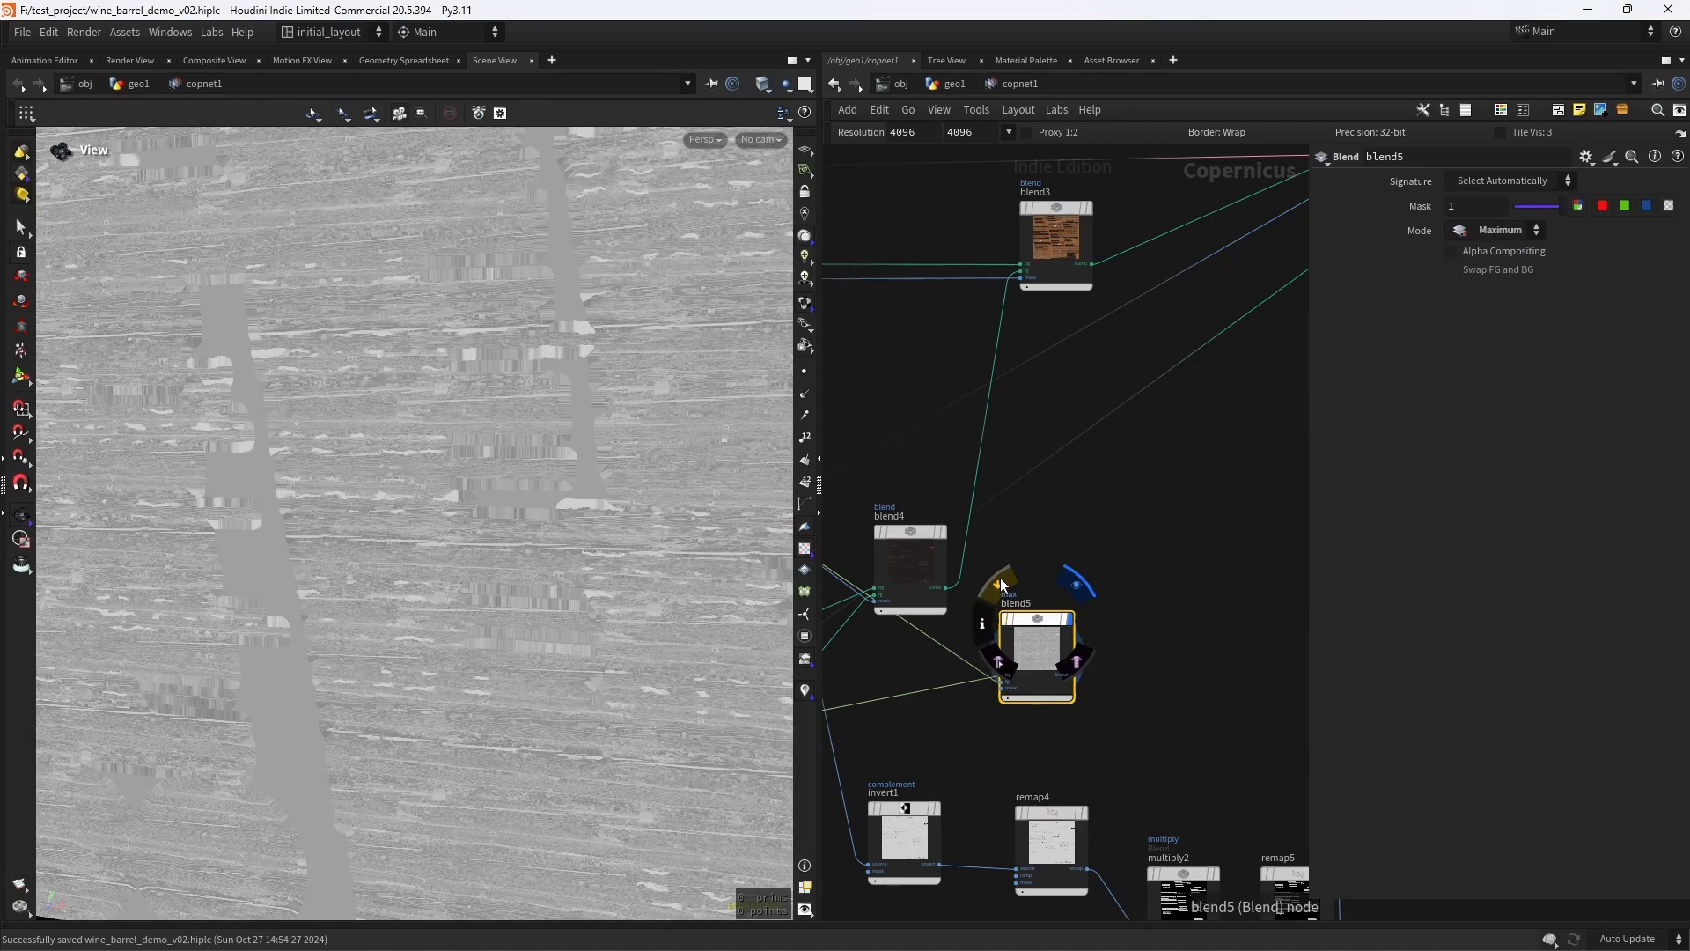
pyautogui.moveTo(546, 558)
pyautogui.mouseDown()
pyautogui.moveTo(472, 498)
pyautogui.moveTo(303, 505)
pyautogui.moveTo(412, 517)
pyautogui.mouseUp()
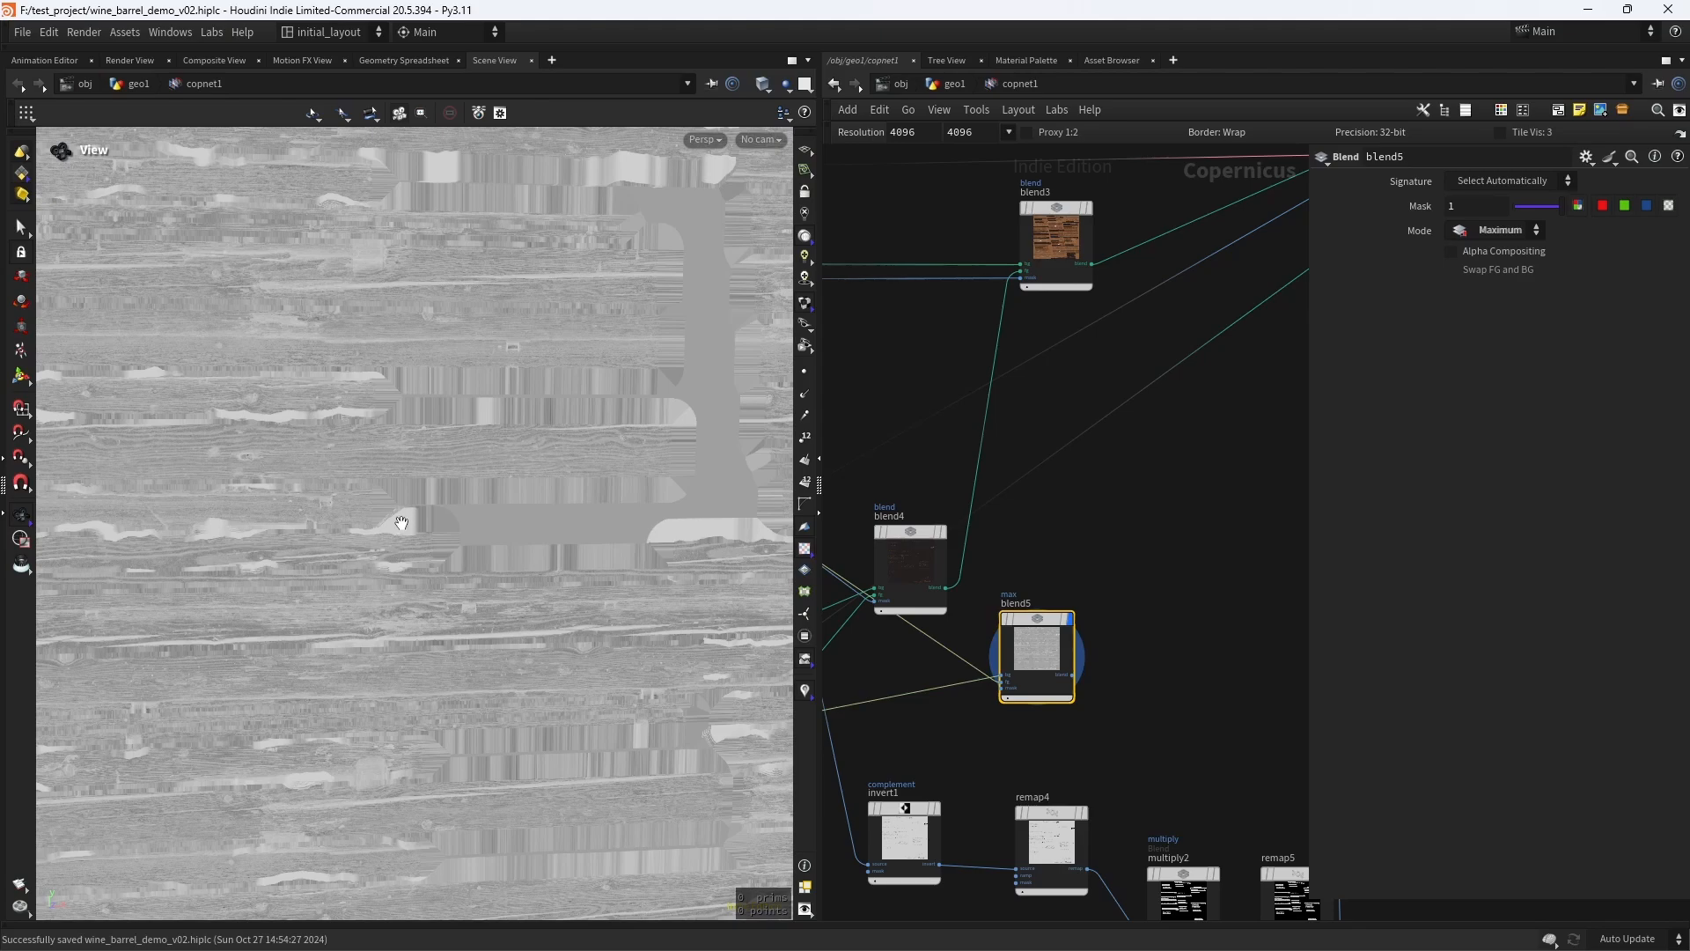
pyautogui.moveTo(554, 531); pyautogui.dragTo(506, 528, button='right')
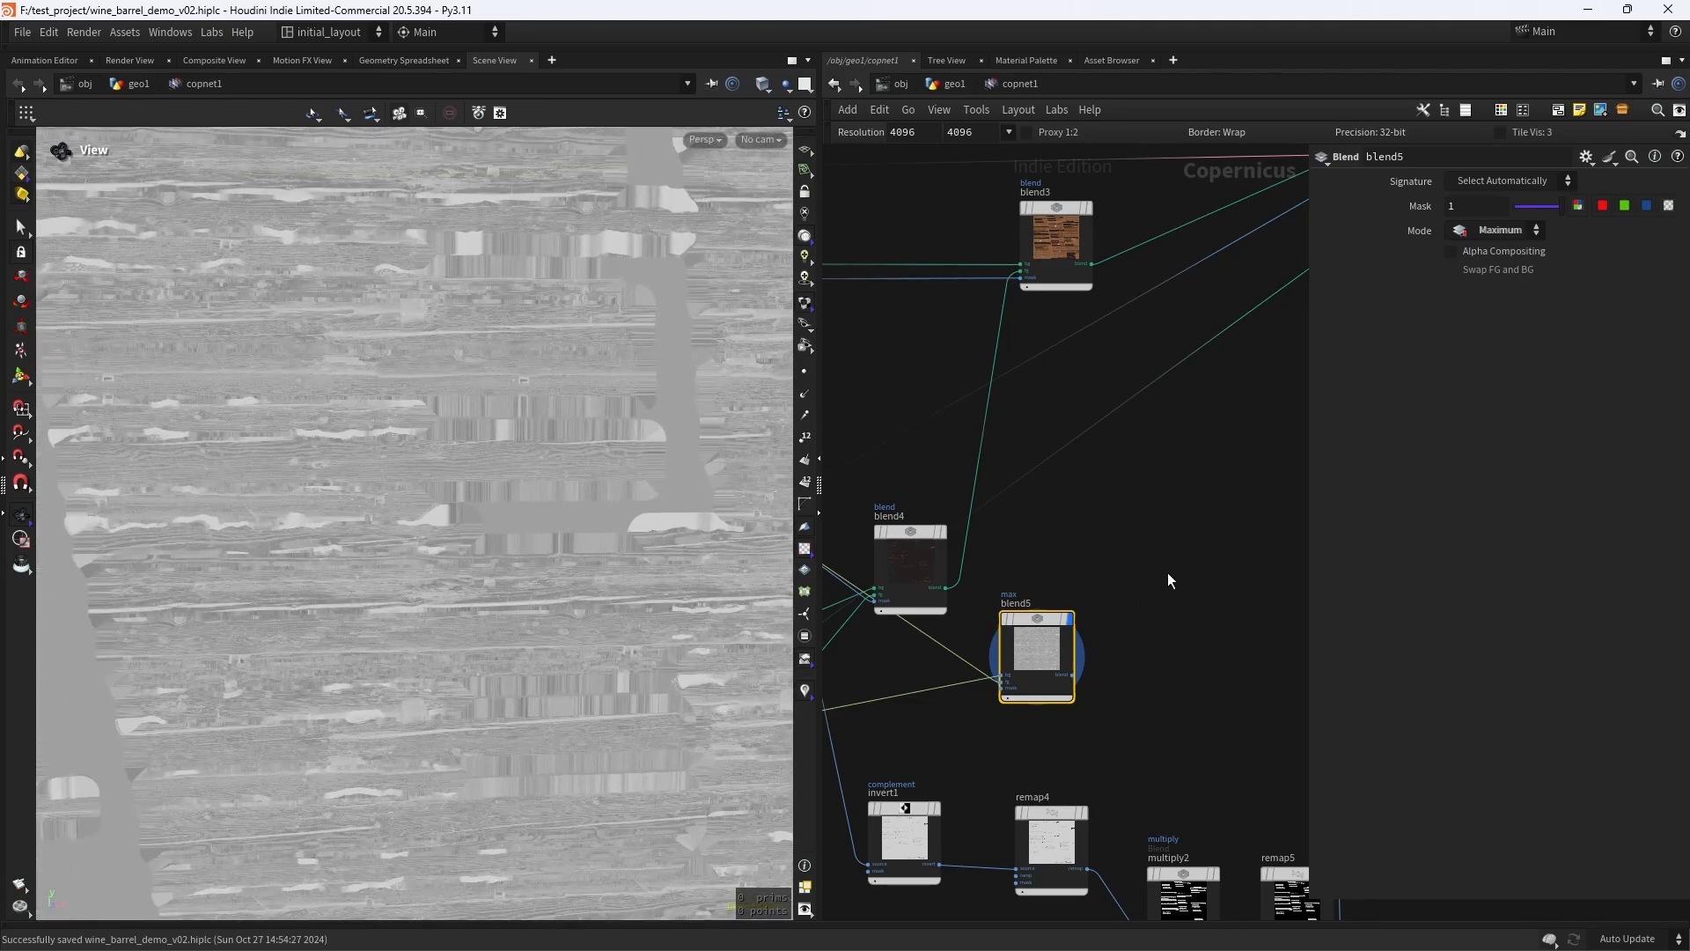
# - Try to connect the blend5 output to the roughness input of previewmaterial1 and display the material
pyautogui.moveTo(1170, 581); pyautogui.dragTo(1060, 558, button='middle')
pyautogui.click(964, 653)
pyautogui.moveTo(1113, 434); pyautogui.dragTo(951, 839, button='middle')
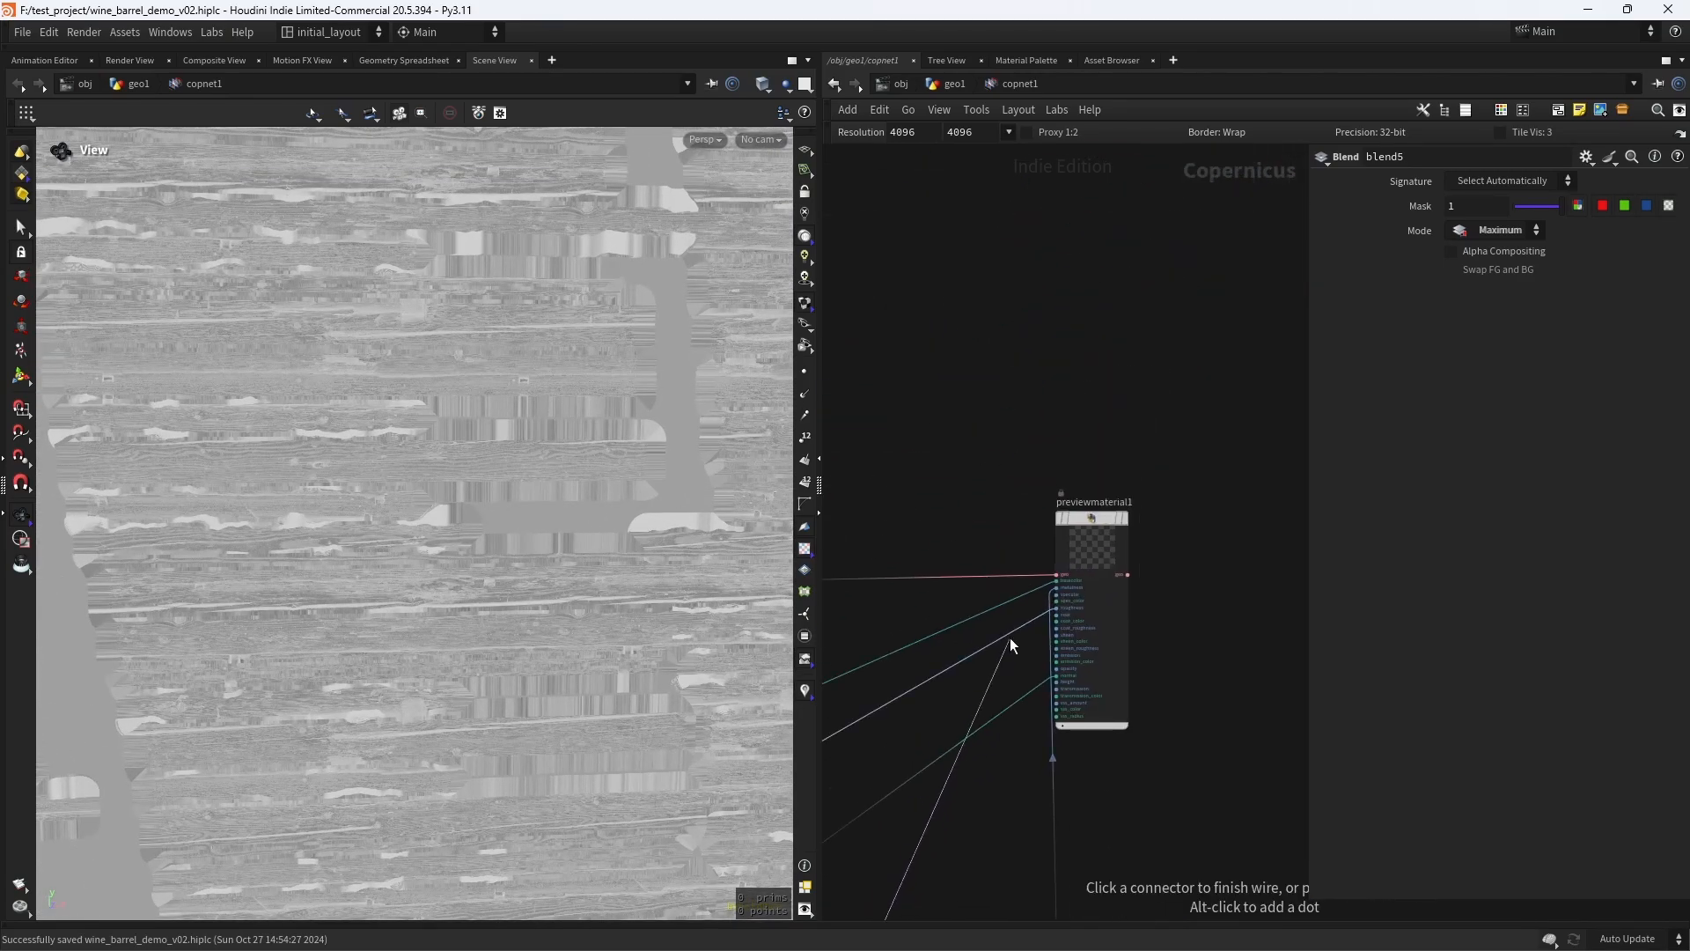
pyautogui.click(1057, 613)
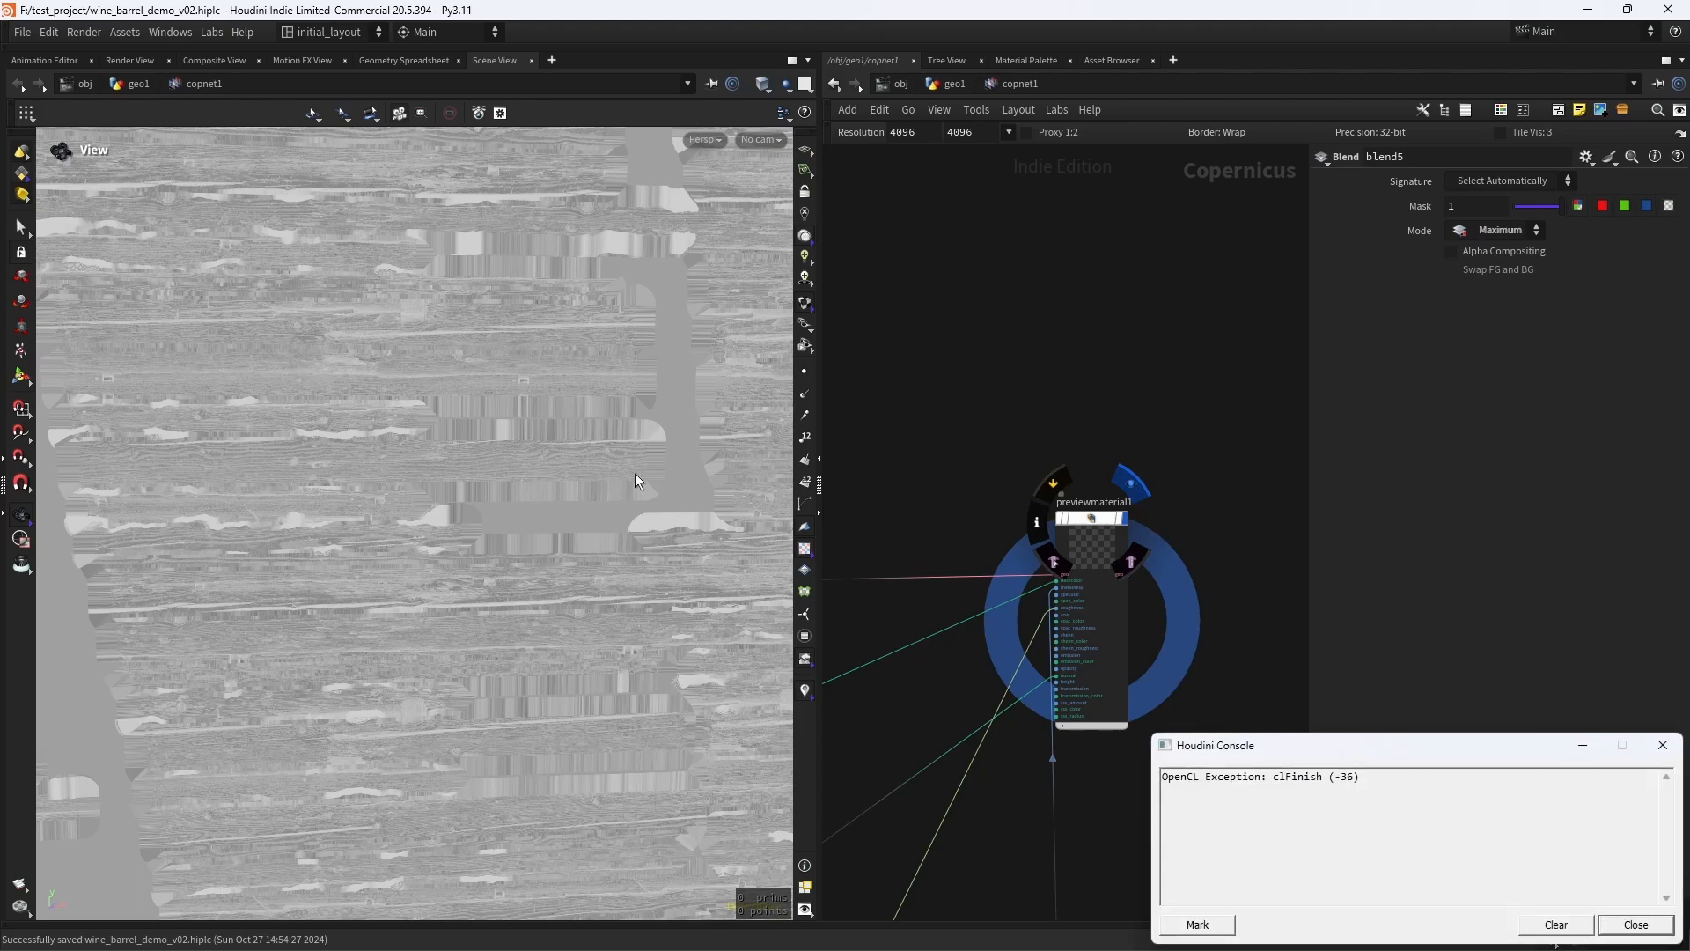
pyautogui.click(1635, 925)
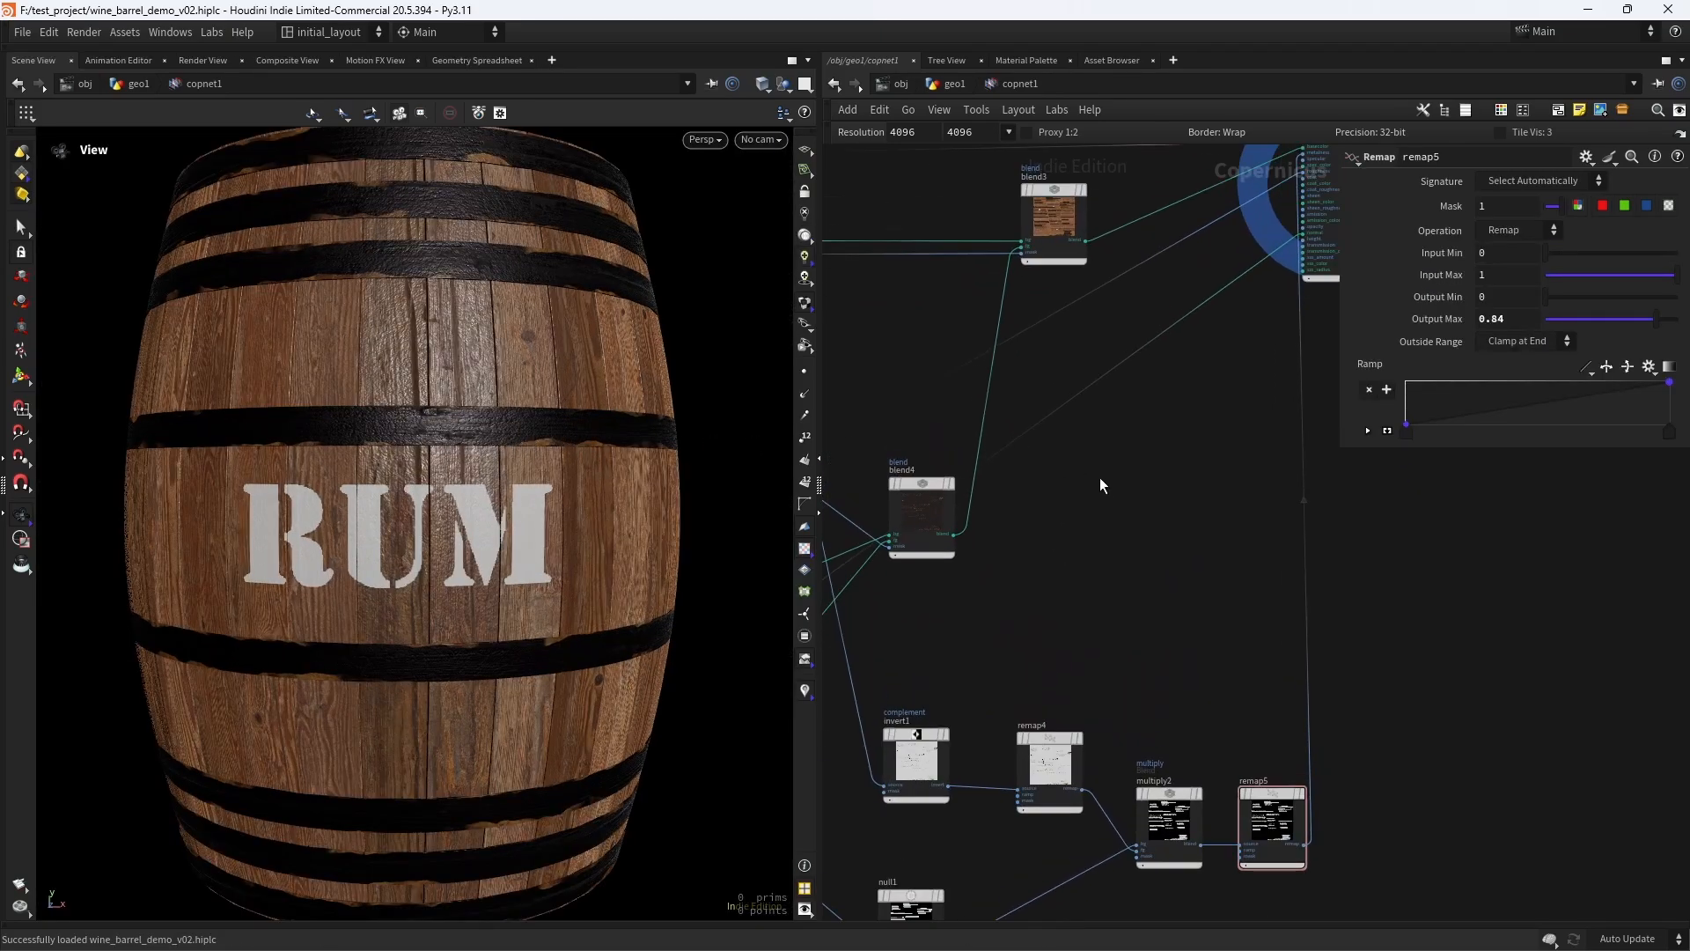
# - Add a Blend node in the free space beside blend4
pyautogui.press('Tab')
pyautogui.write('blend')
pyautogui.press('Return')
pyautogui.click(1080, 493)
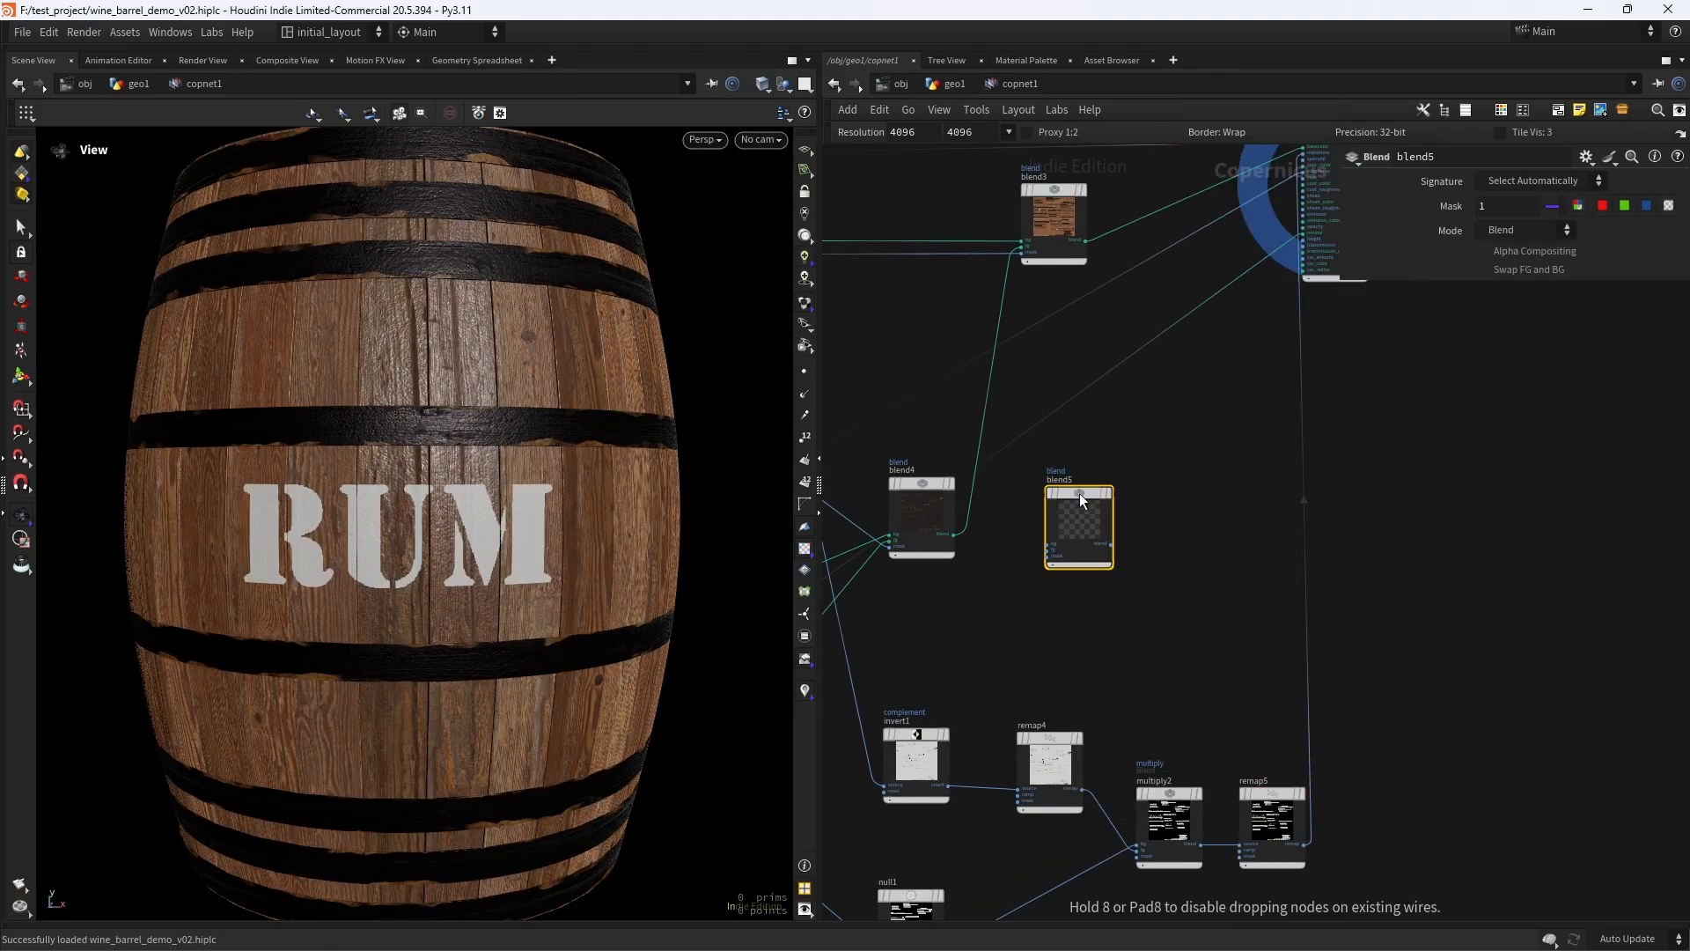
# - Connect the greyscale wood map that feeds heighttonormal1 to the bg input of the new blend5 node
pyautogui.moveTo(929, 612); pyautogui.dragTo(1298, 543, button='middle')
pyautogui.moveTo(964, 569); pyautogui.dragTo(1367, 427, button='middle')
pyautogui.moveTo(1048, 617); pyautogui.dragTo(1155, 618, button='middle')
pyautogui.scroll(-4, 1130, 623)
pyautogui.moveTo(1500, 458); pyautogui.dragTo(1094, 614, button='middle')
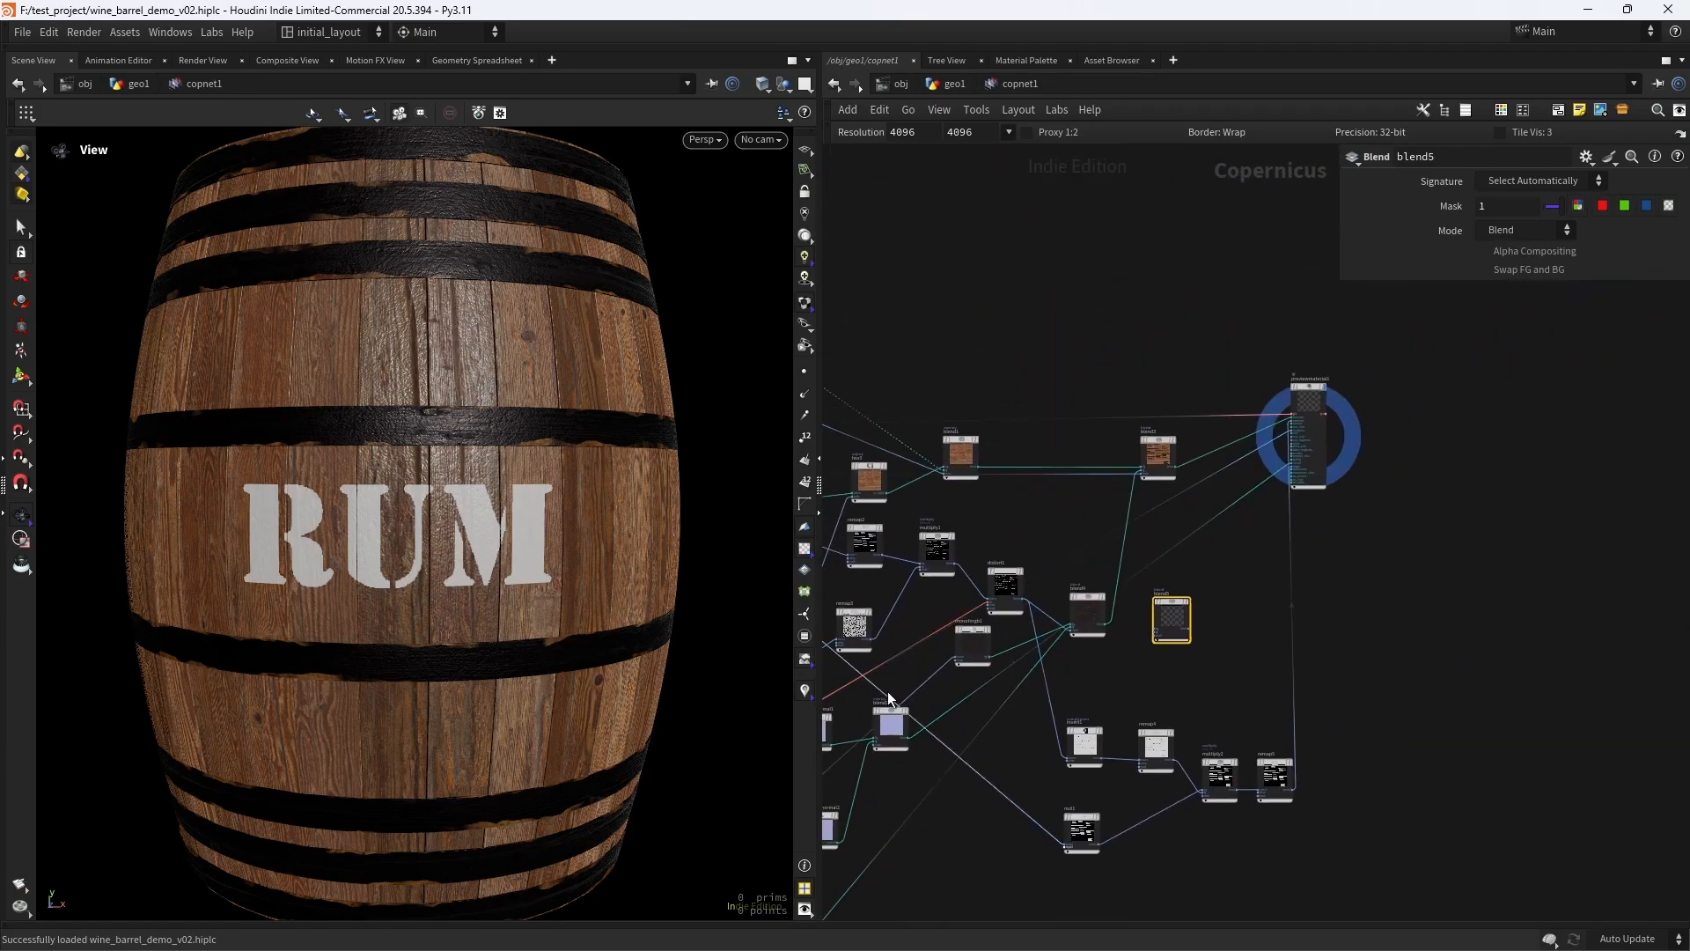
pyautogui.moveTo(839, 711); pyautogui.dragTo(1085, 547, button='middle')
pyautogui.scroll(4, 1005, 588)
pyautogui.click(1003, 510)
pyautogui.scroll(-2, 1144, 563)
pyautogui.moveTo(1205, 593); pyautogui.dragTo(907, 675, button='middle')
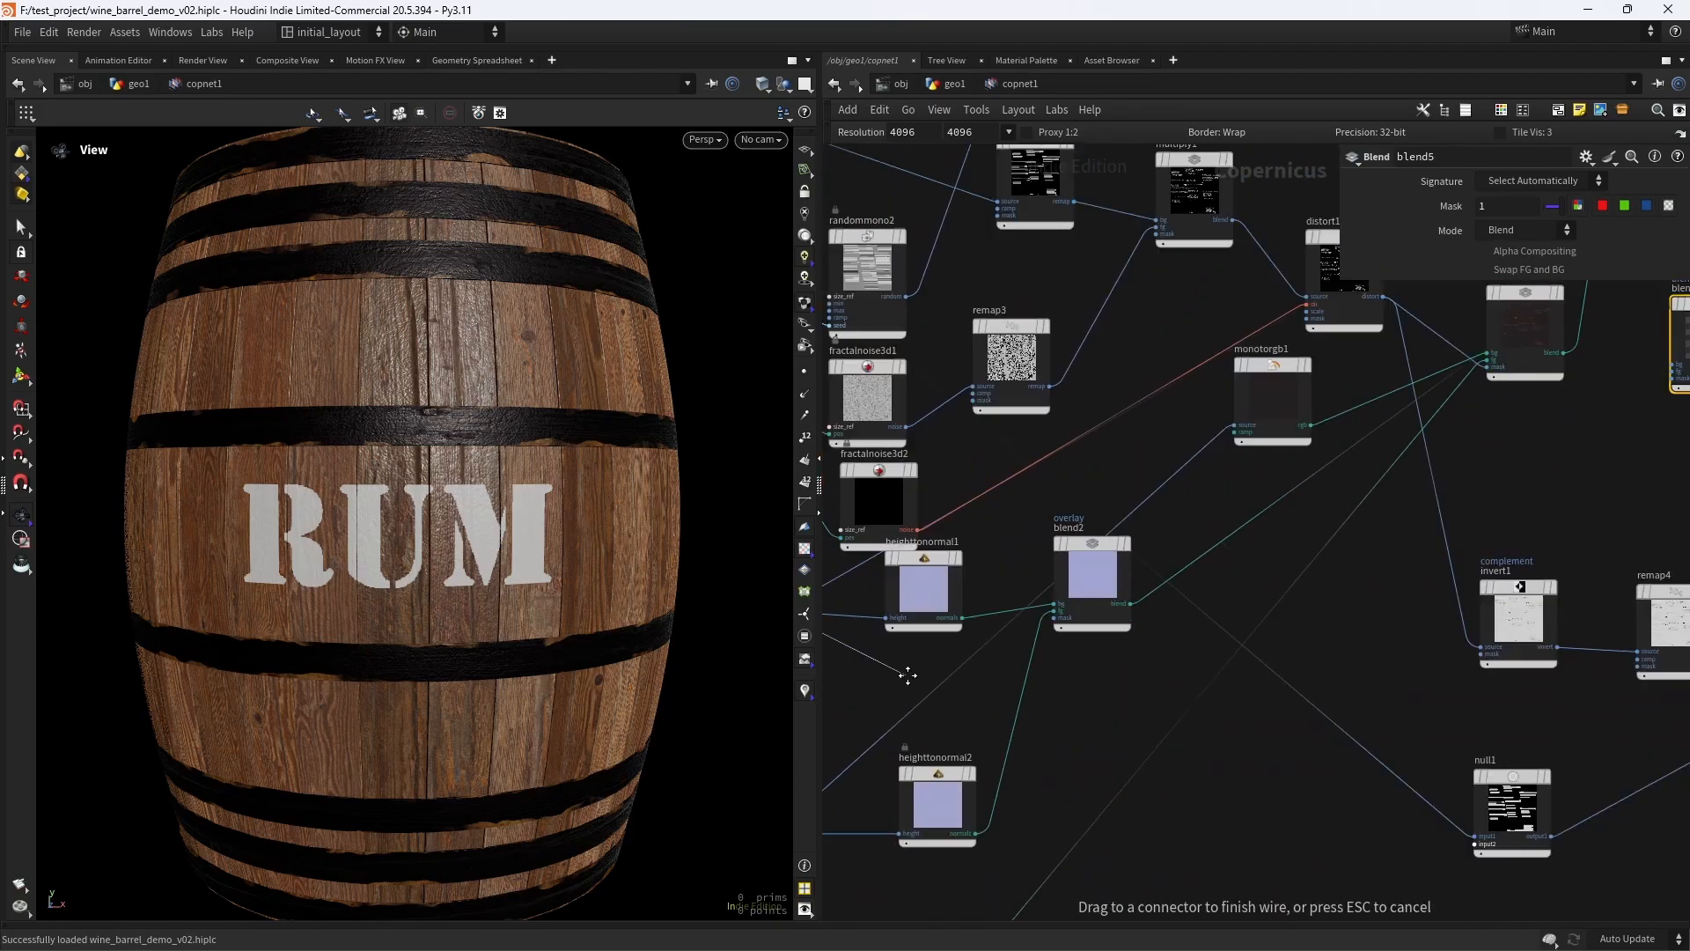
pyautogui.press('f')
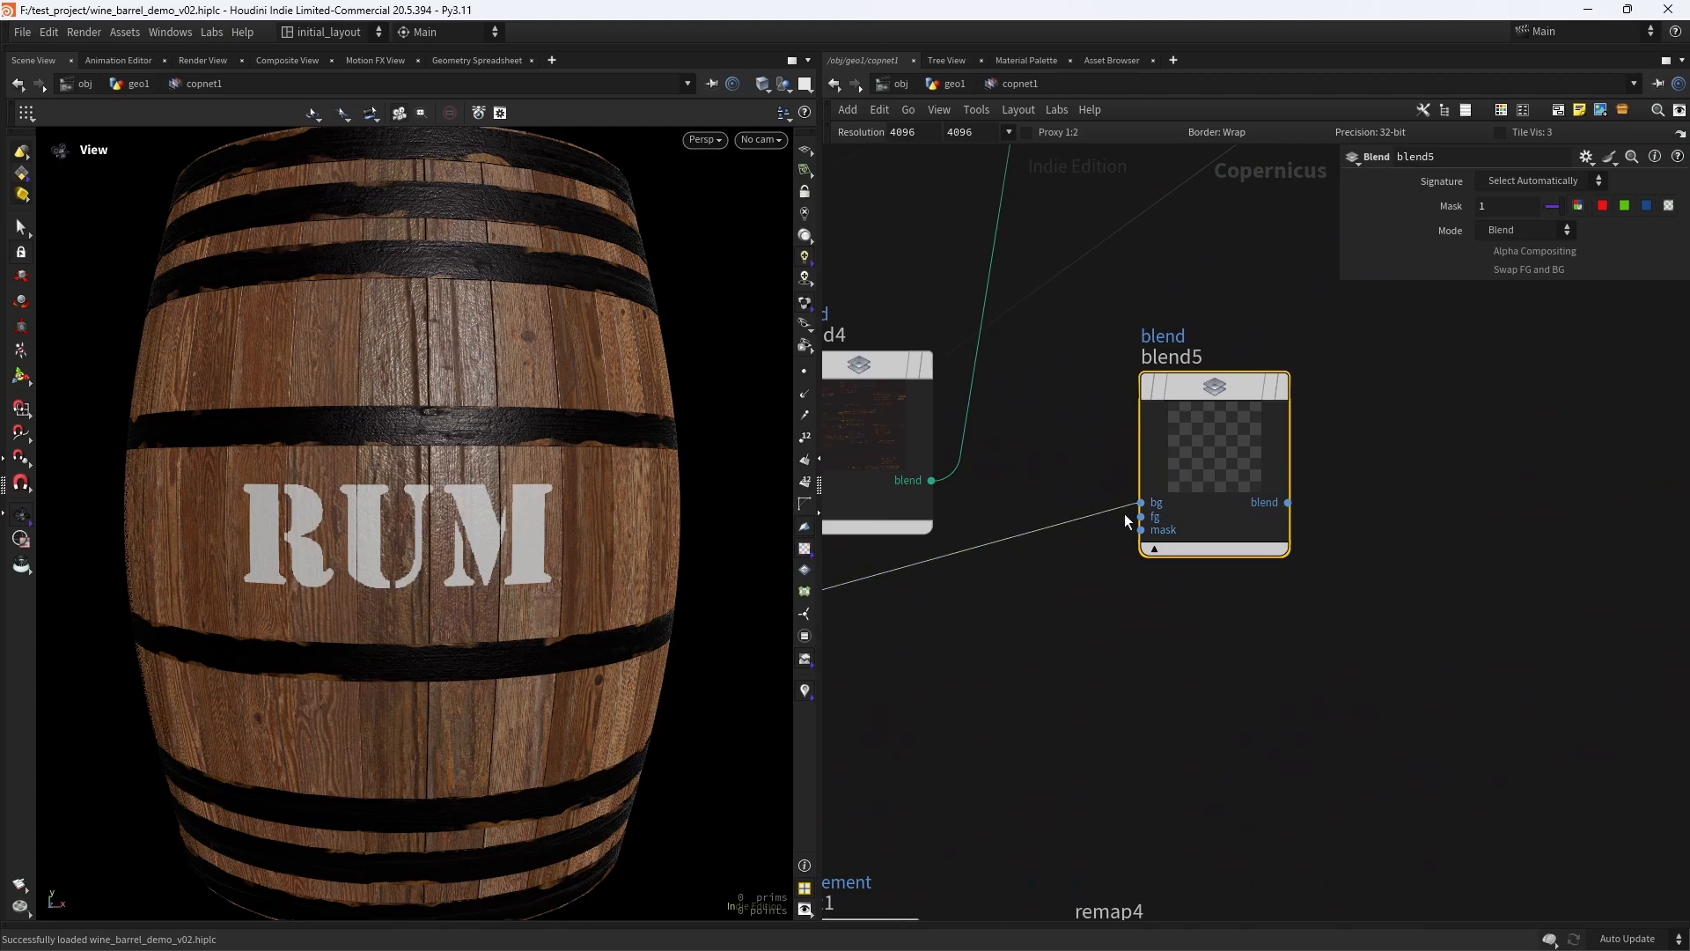
# - Connect the rust mask output of distort1 to the fg input of blend5 and display blend5
pyautogui.scroll(-4, 1050, 622)
pyautogui.moveTo(884, 683); pyautogui.dragTo(1127, 669, button='middle')
pyautogui.scroll(5, 1053, 547)
pyautogui.click(1094, 403)
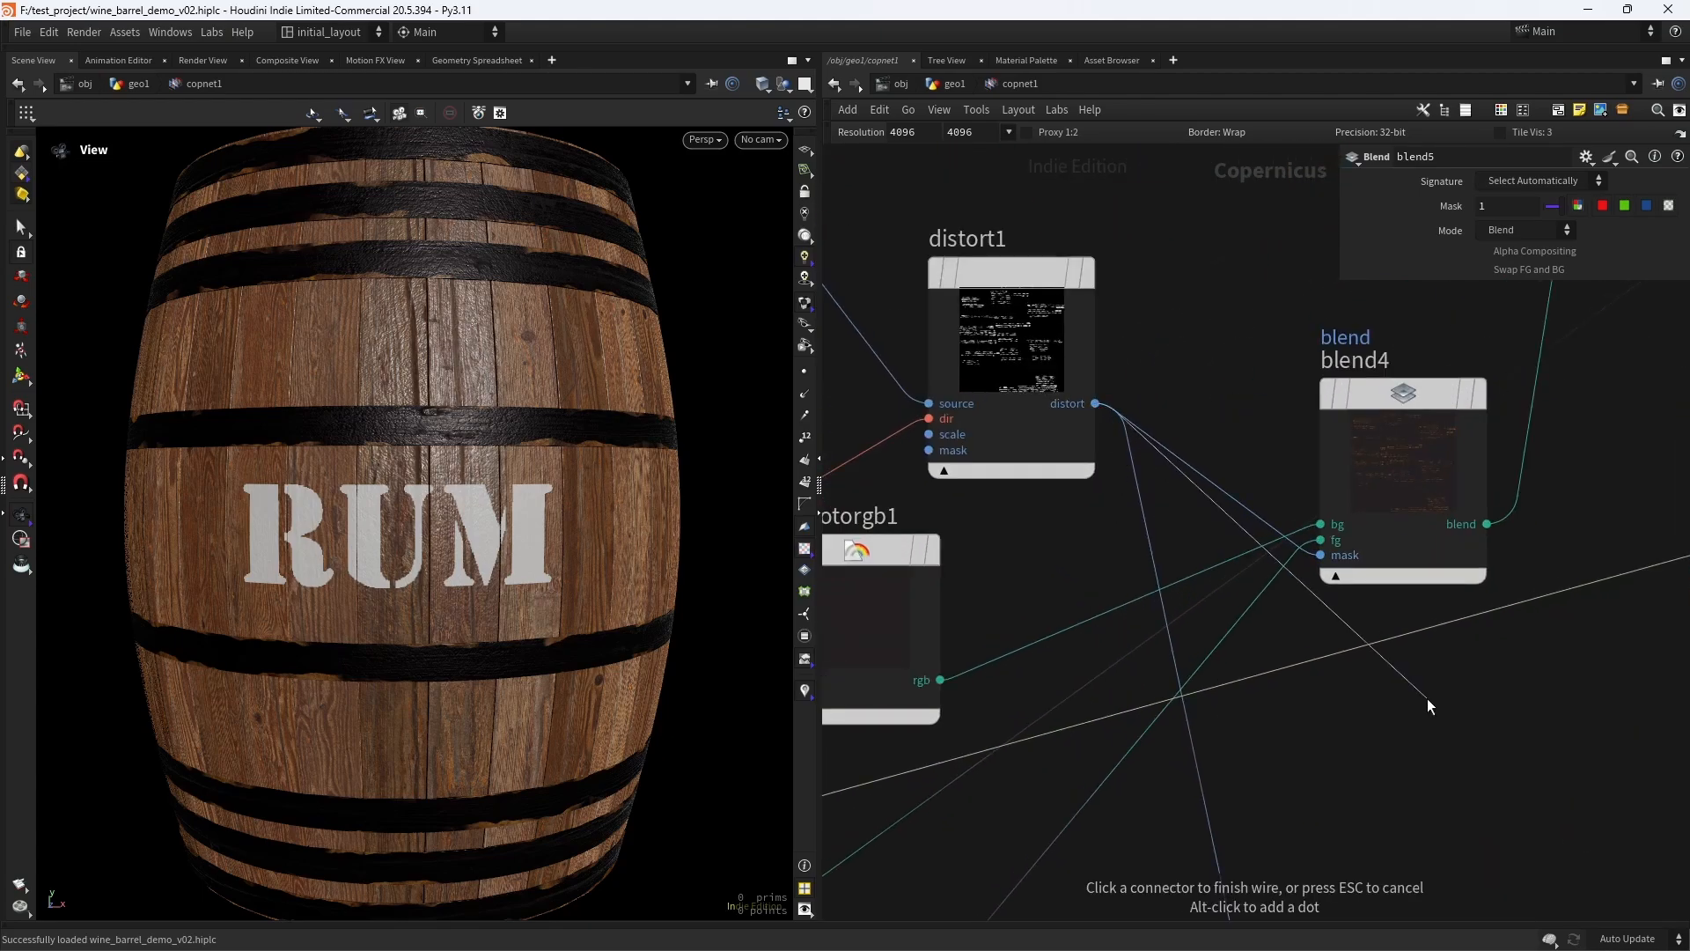
pyautogui.moveTo(1427, 704); pyautogui.dragTo(999, 741, button='middle')
pyautogui.click(1292, 601)
pyautogui.click(1450, 453)
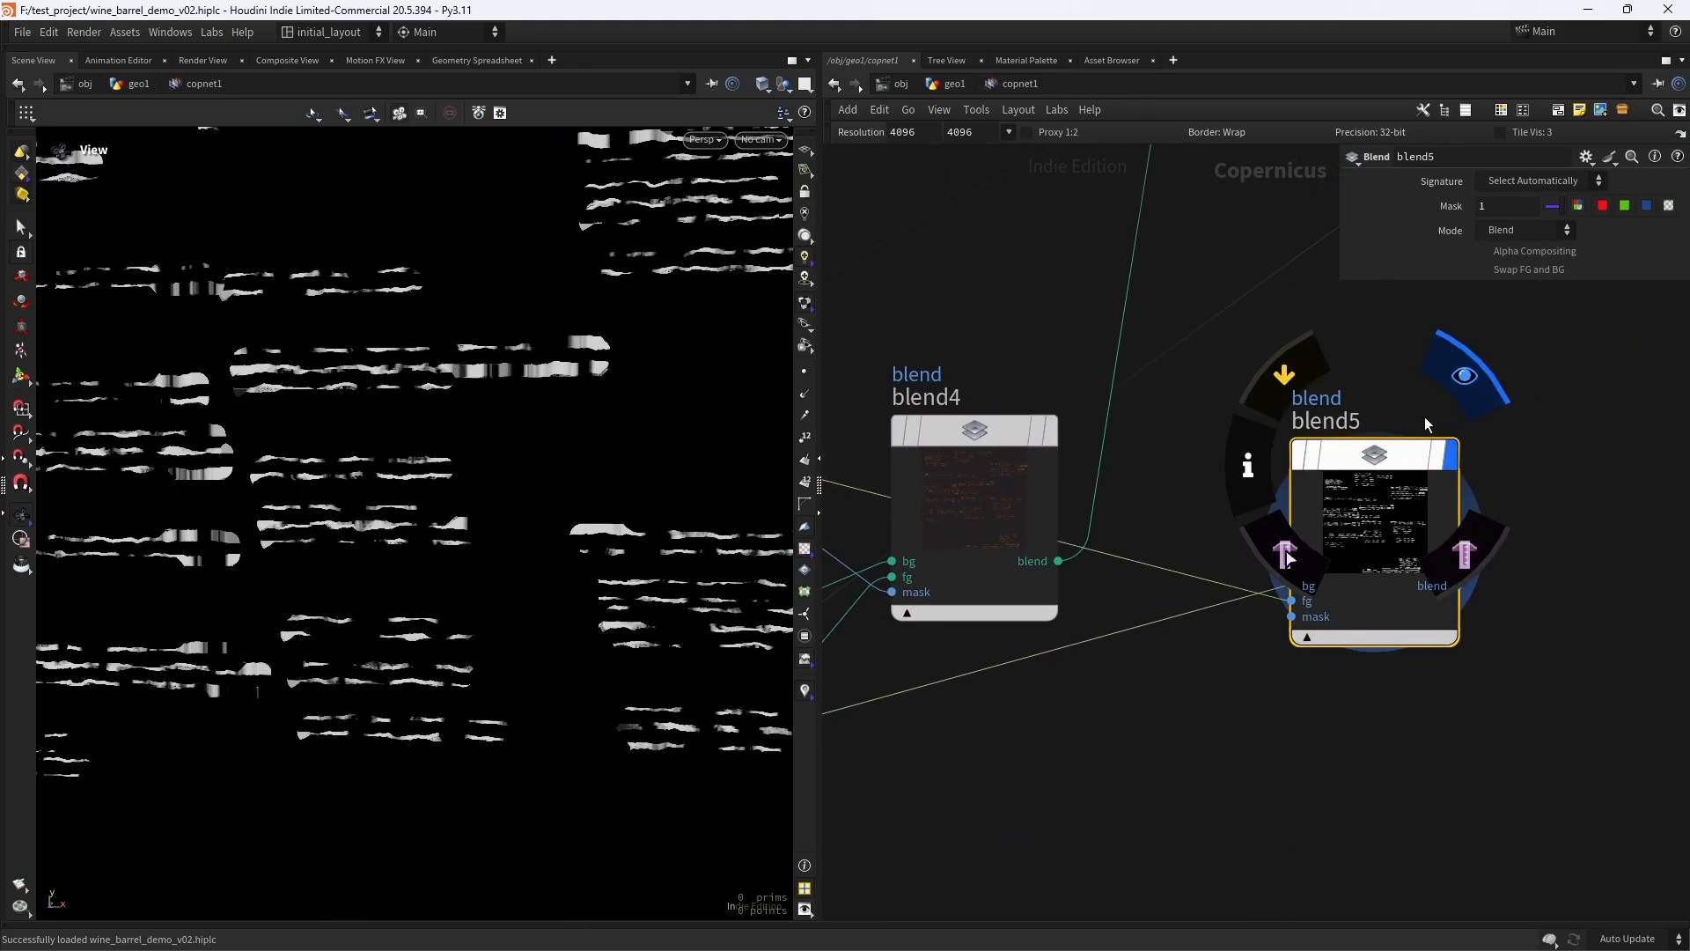
# - Connect the blend5 output to the roughness input of previewmaterial1 and display the material on the barrel
pyautogui.scroll(-4, 1543, 514)
pyautogui.moveTo(1543, 517); pyautogui.dragTo(1056, 660, button='middle')
pyautogui.click(1019, 694)
pyautogui.moveTo(1238, 253); pyautogui.dragTo(1034, 665, button='middle')
pyautogui.scroll(2, 1035, 665)
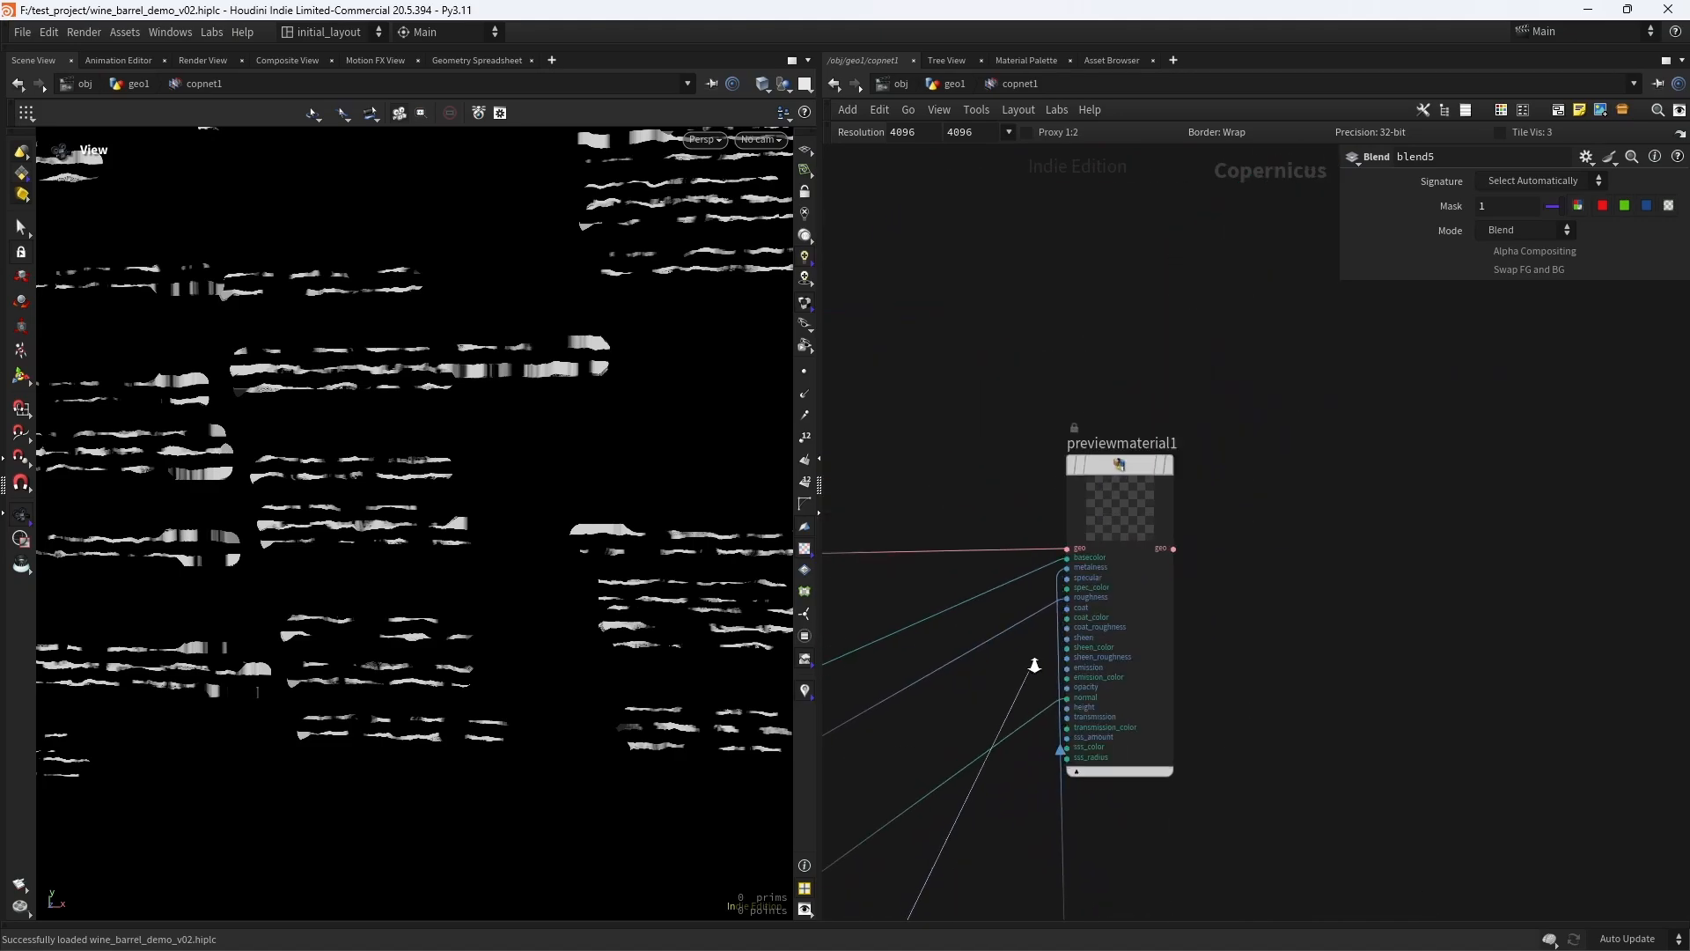
pyautogui.moveTo(1034, 665); pyautogui.dragTo(1116, 521, button='right')
pyautogui.click(1130, 504)
pyautogui.moveTo(1030, 261); pyautogui.dragTo(904, 423, button='middle')
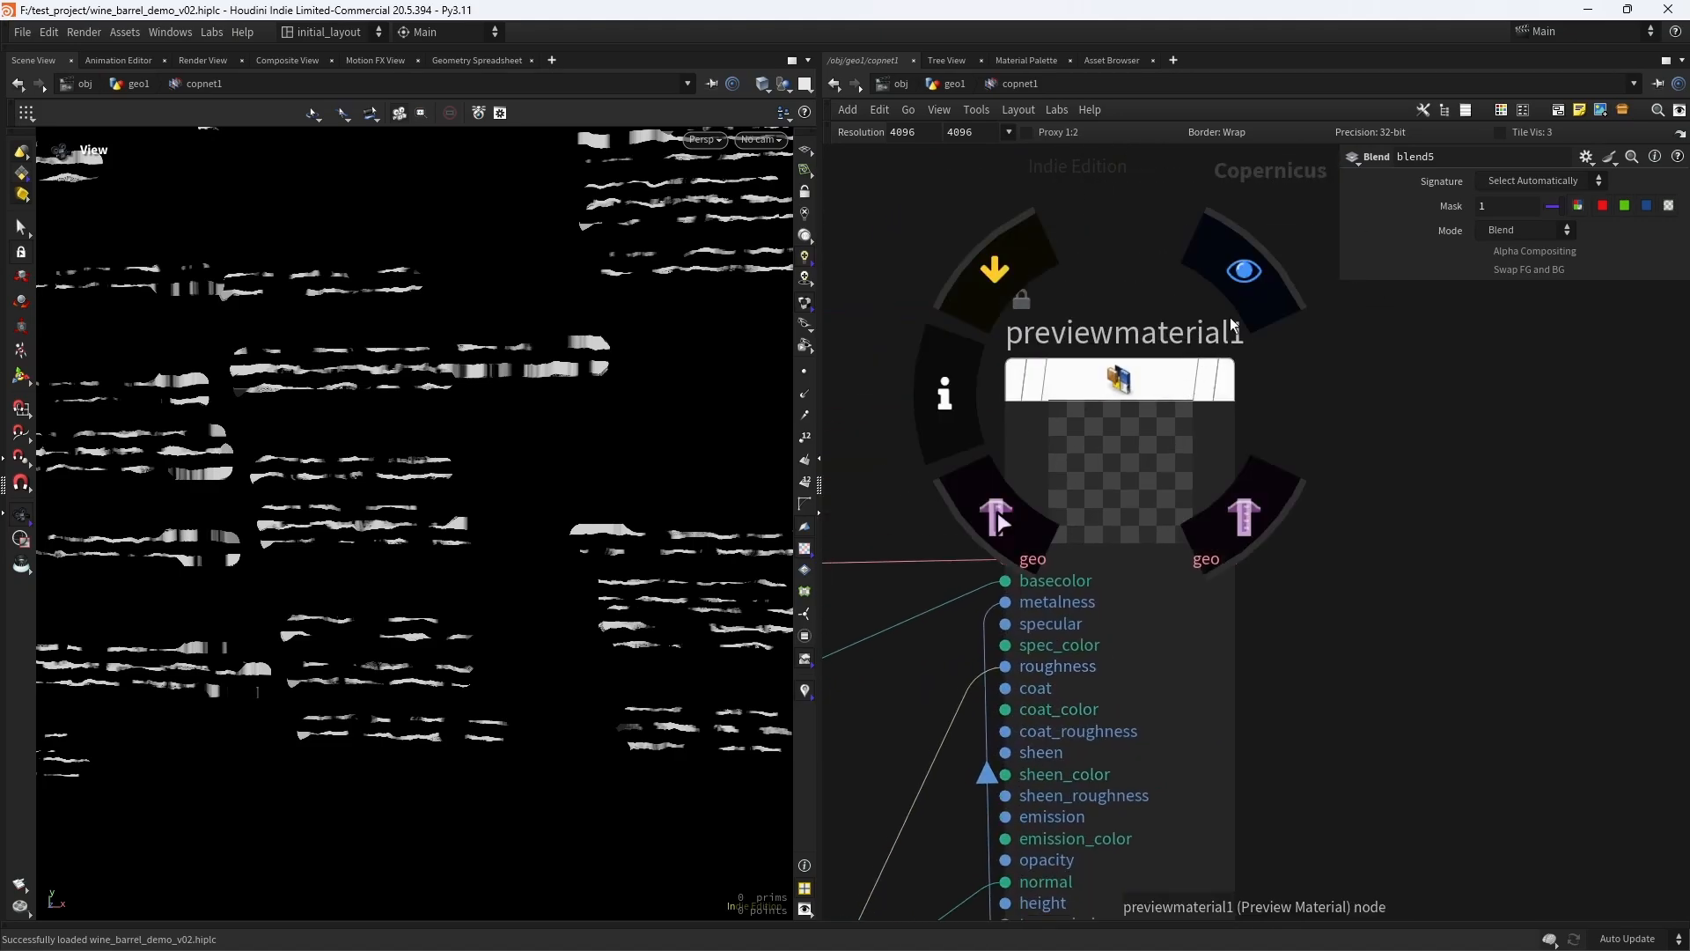
pyautogui.click(1233, 324)
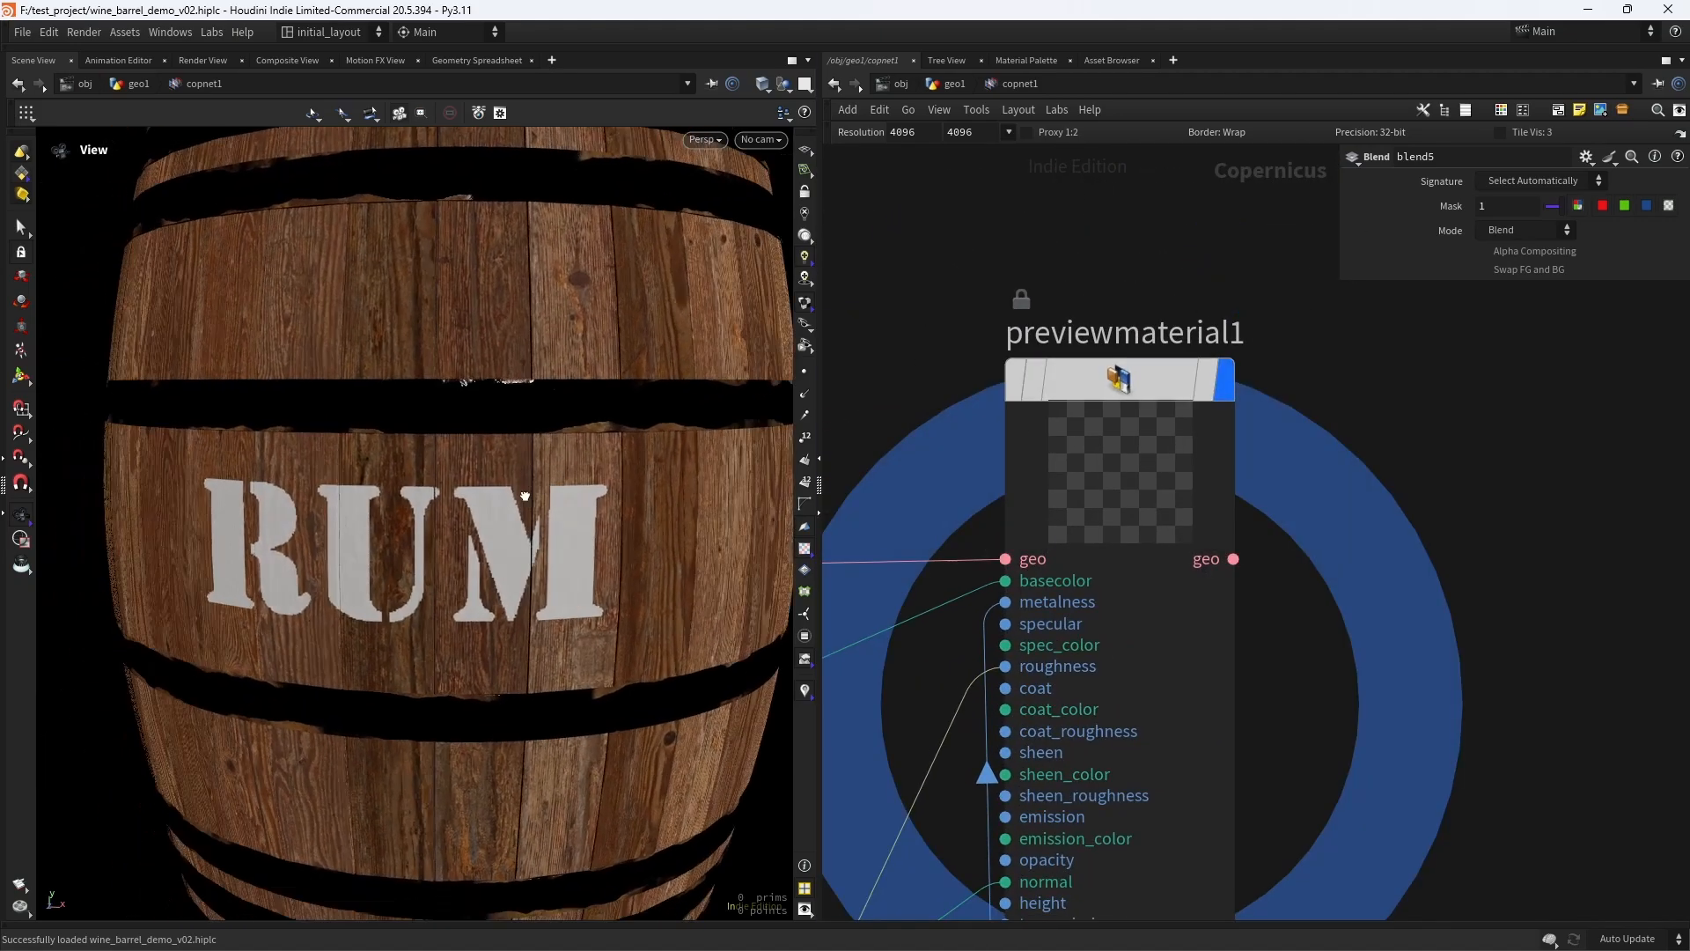
# - Set the mode of blend5 to Maximum
pyautogui.scroll(-5, 924, 493)
pyautogui.moveTo(900, 584); pyautogui.dragTo(1120, 528, button='middle')
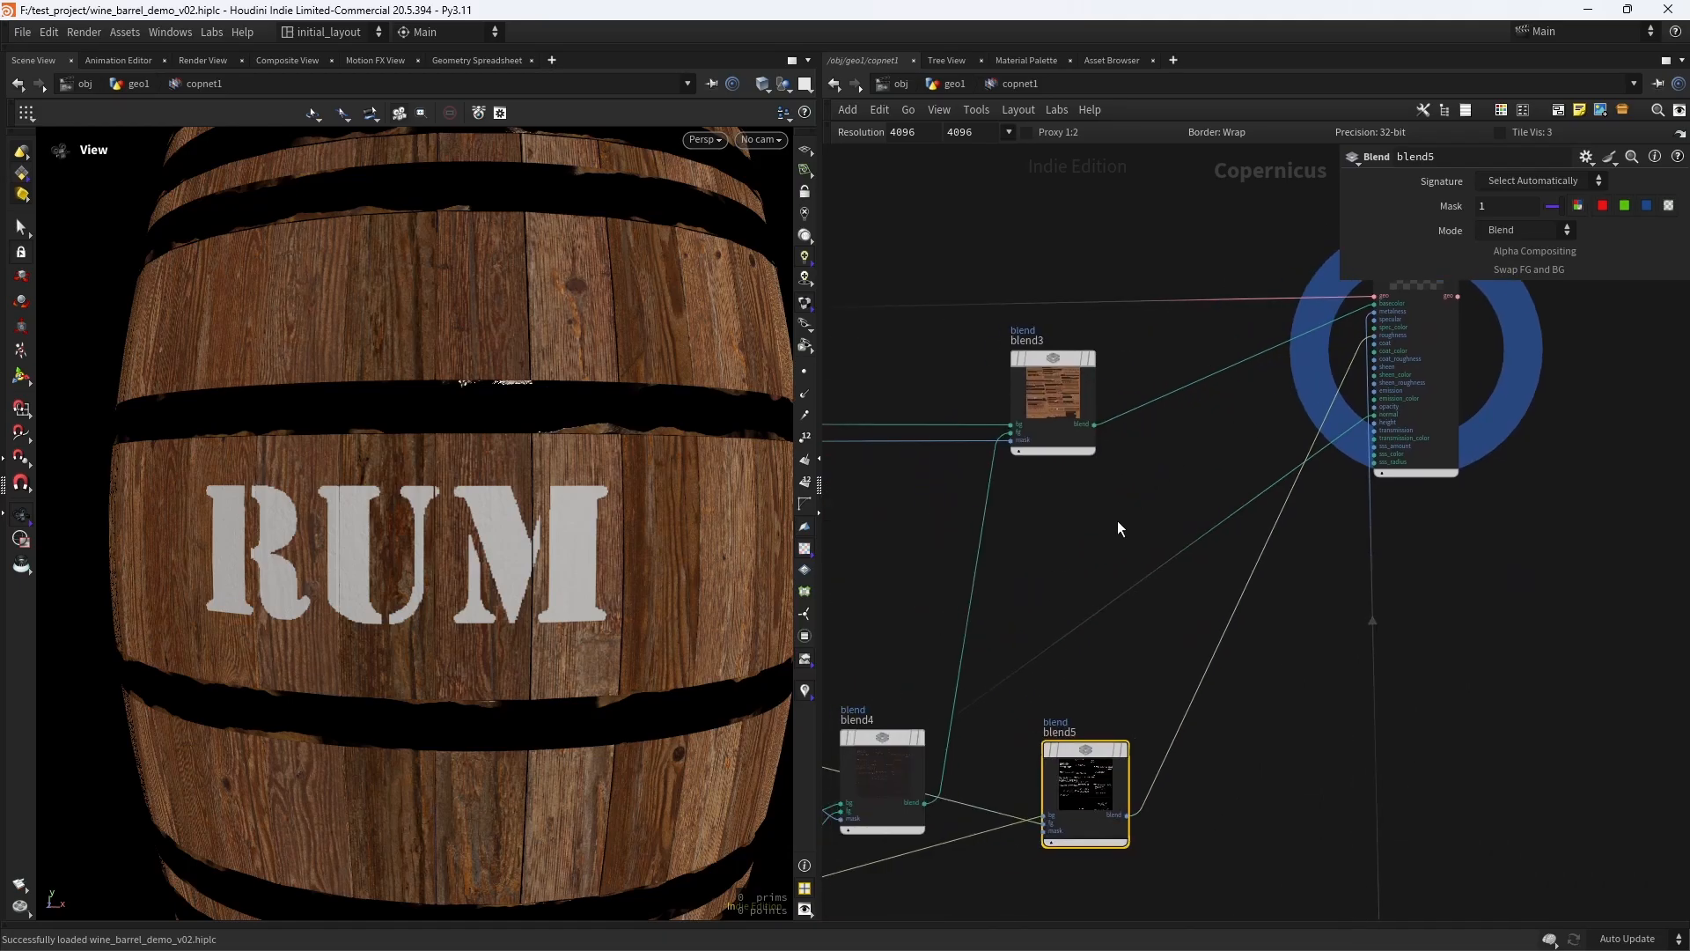
pyautogui.moveTo(1061, 582); pyautogui.dragTo(1109, 497, button='middle')
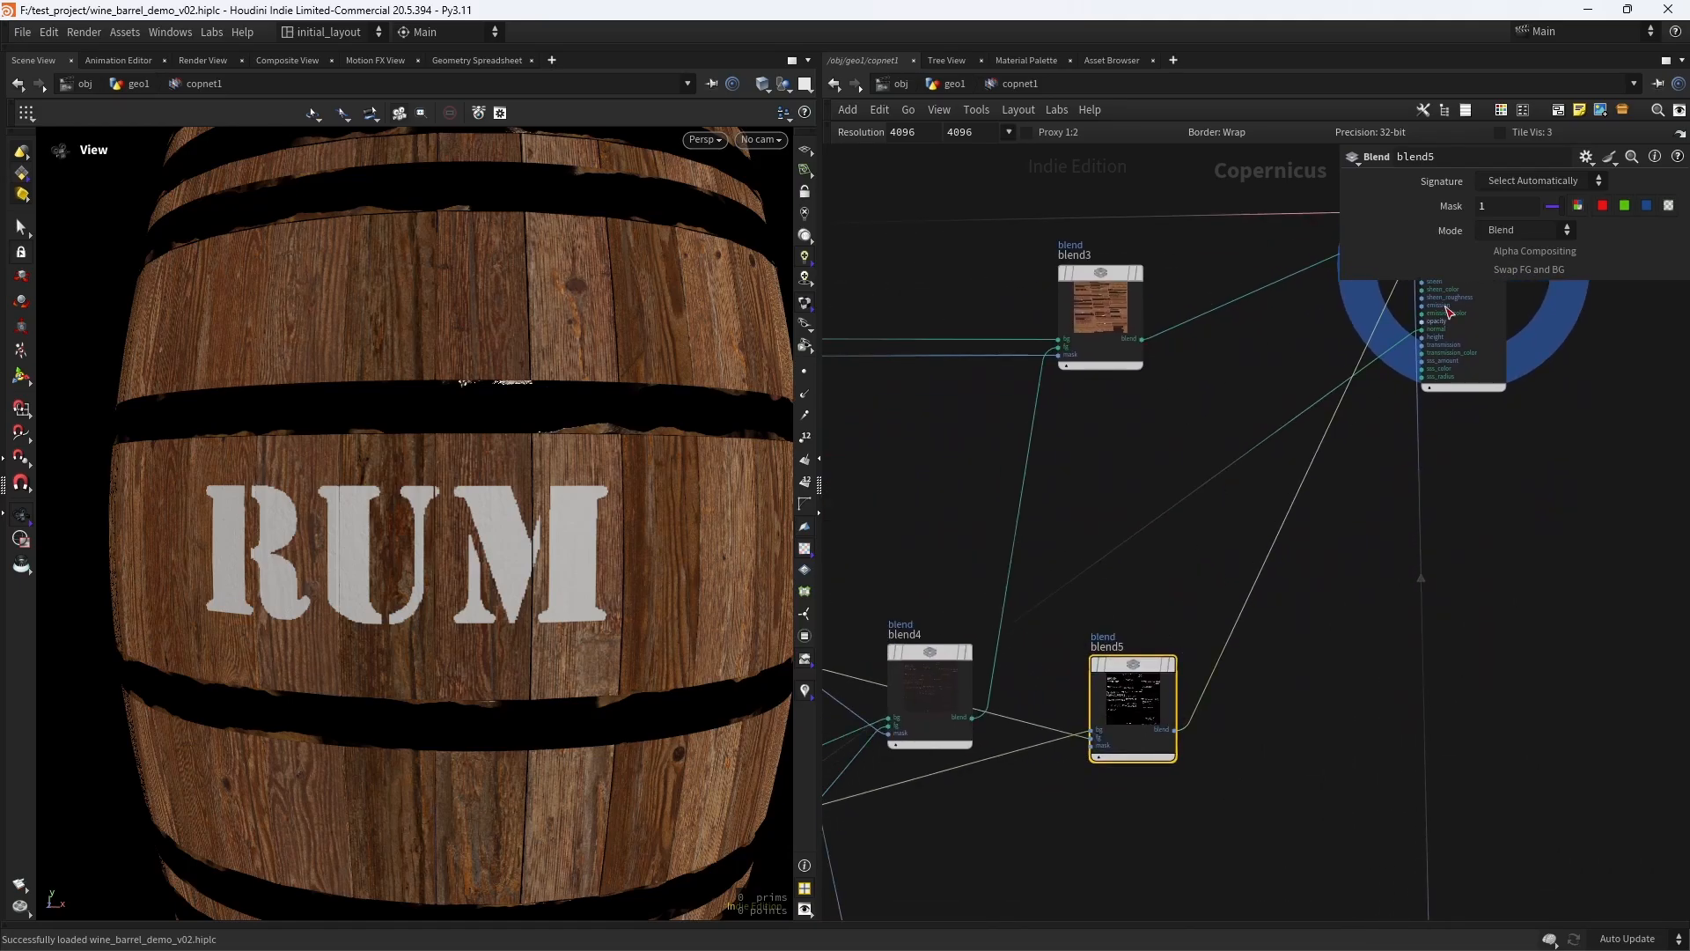
pyautogui.click(1516, 229)
pyautogui.click(1523, 460)
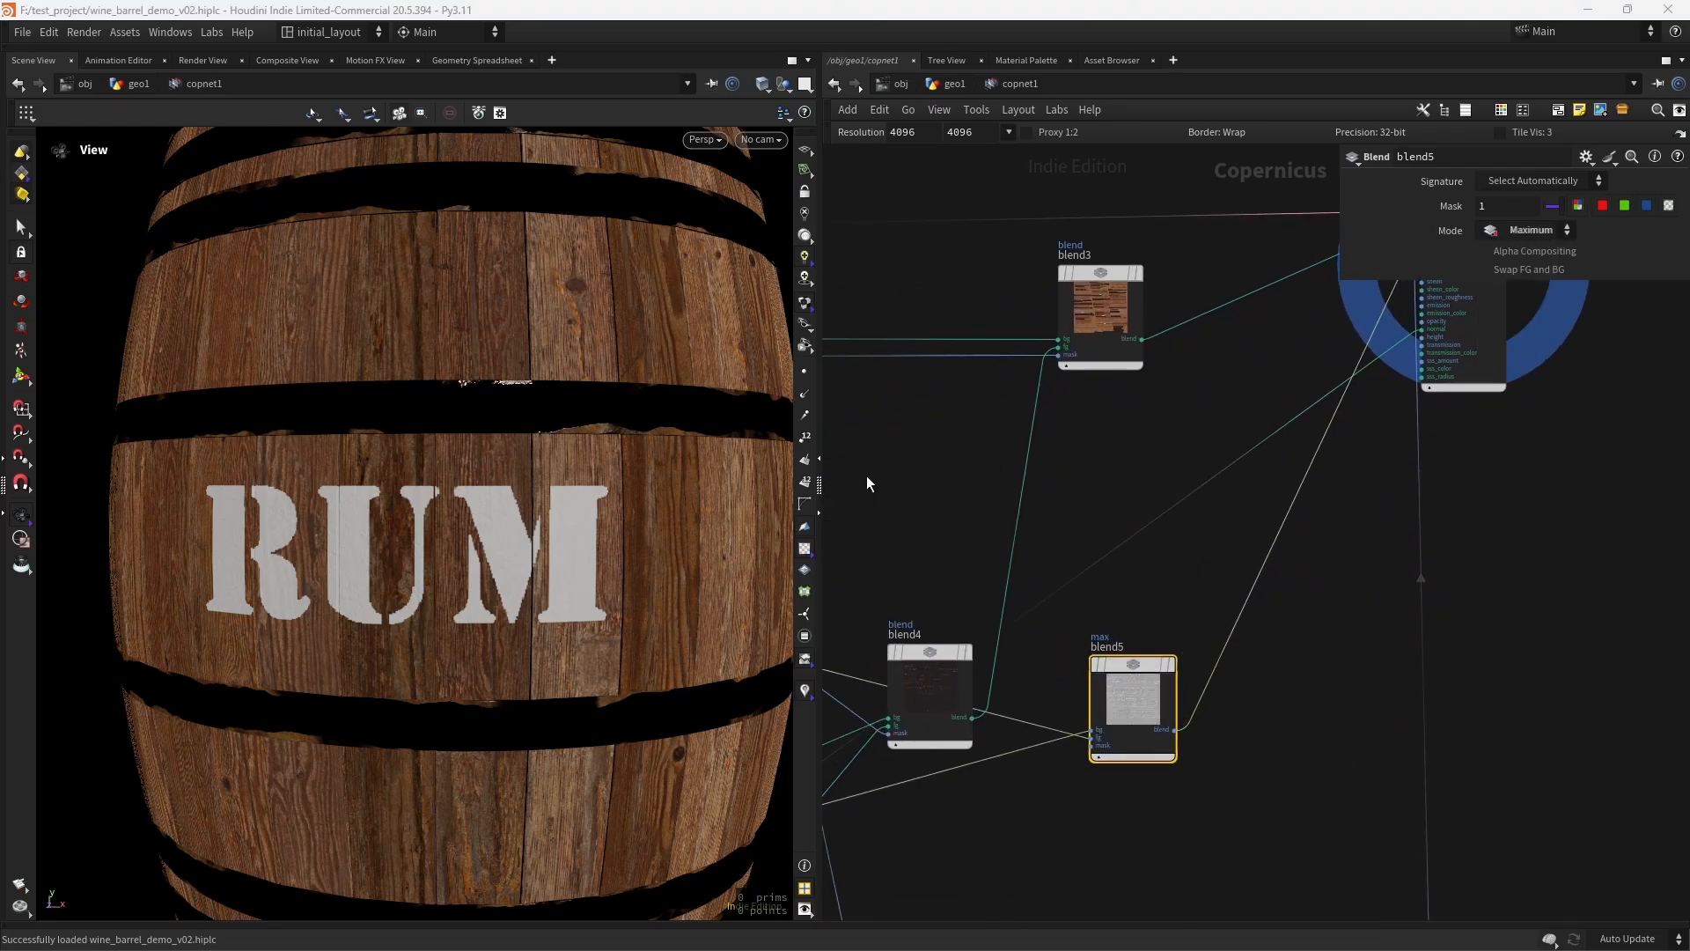
# - Inspect the roughness on the hoops and RUM lettering up close, and save the scene
pyautogui.scroll(6, 558, 424)
pyautogui.moveTo(634, 429); pyautogui.dragTo(589, 498)
pyautogui.scroll(-6, 644, 426)
pyautogui.scroll(6, 649, 391)
pyautogui.scroll(-6, 637, 485)
pyautogui.scroll(8, 487, 352)
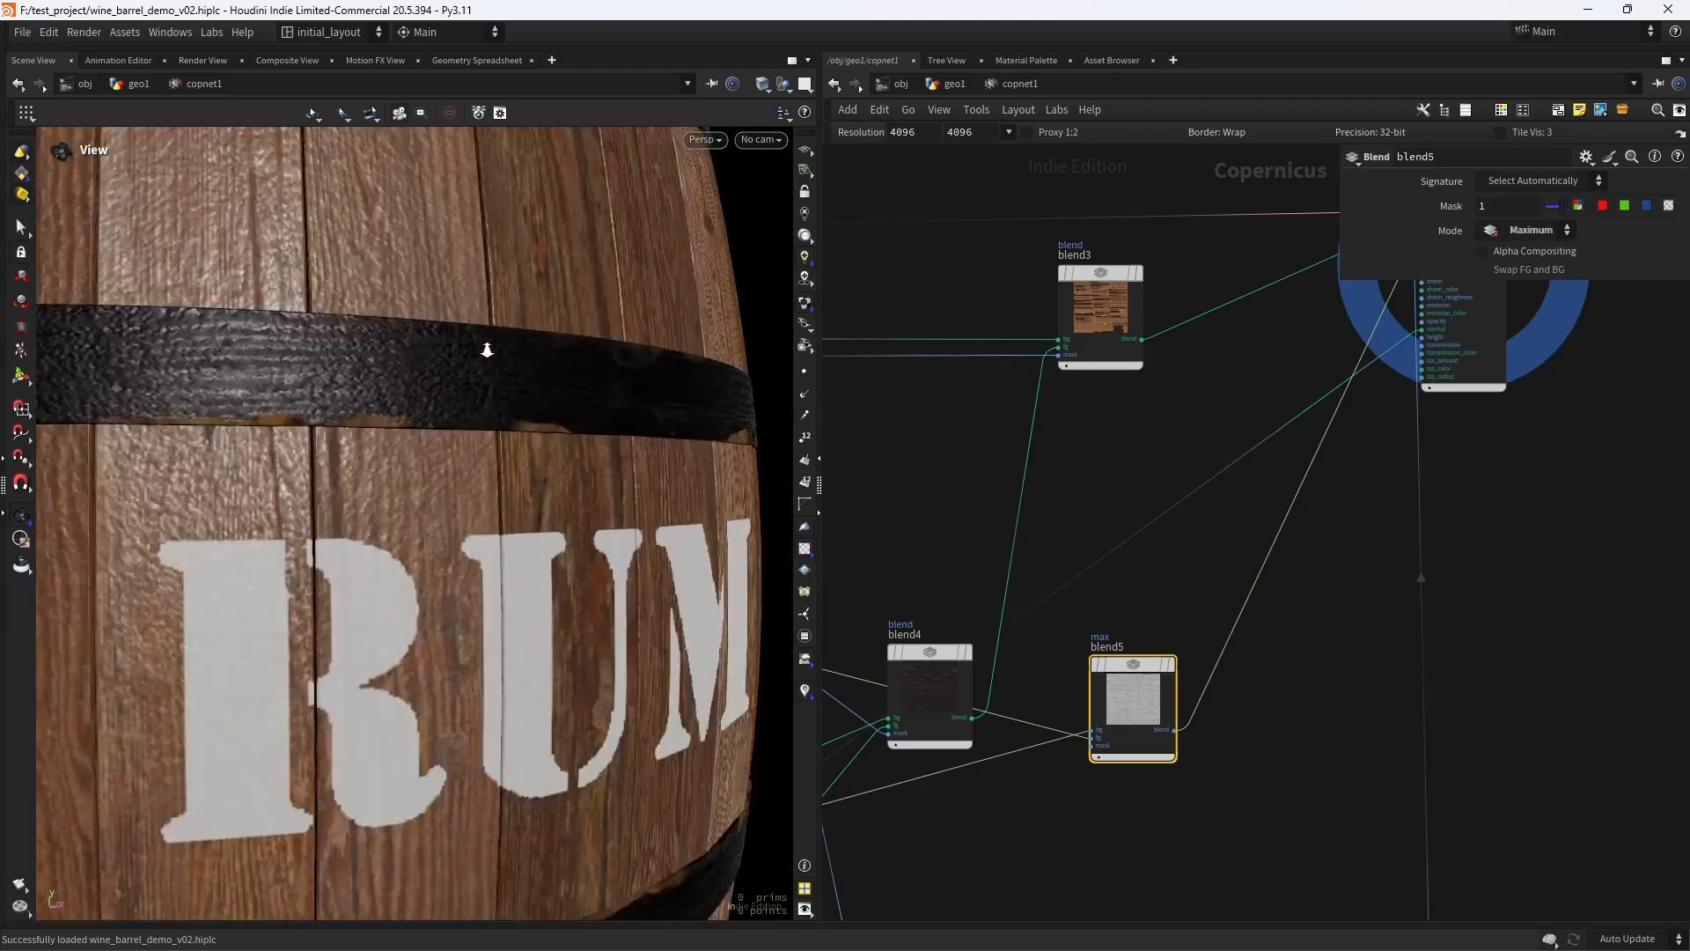
pyautogui.moveTo(487, 355); pyautogui.dragTo(507, 427)
pyautogui.scroll(-8, 340, 479)
pyautogui.hotkey('ctrl', 's')
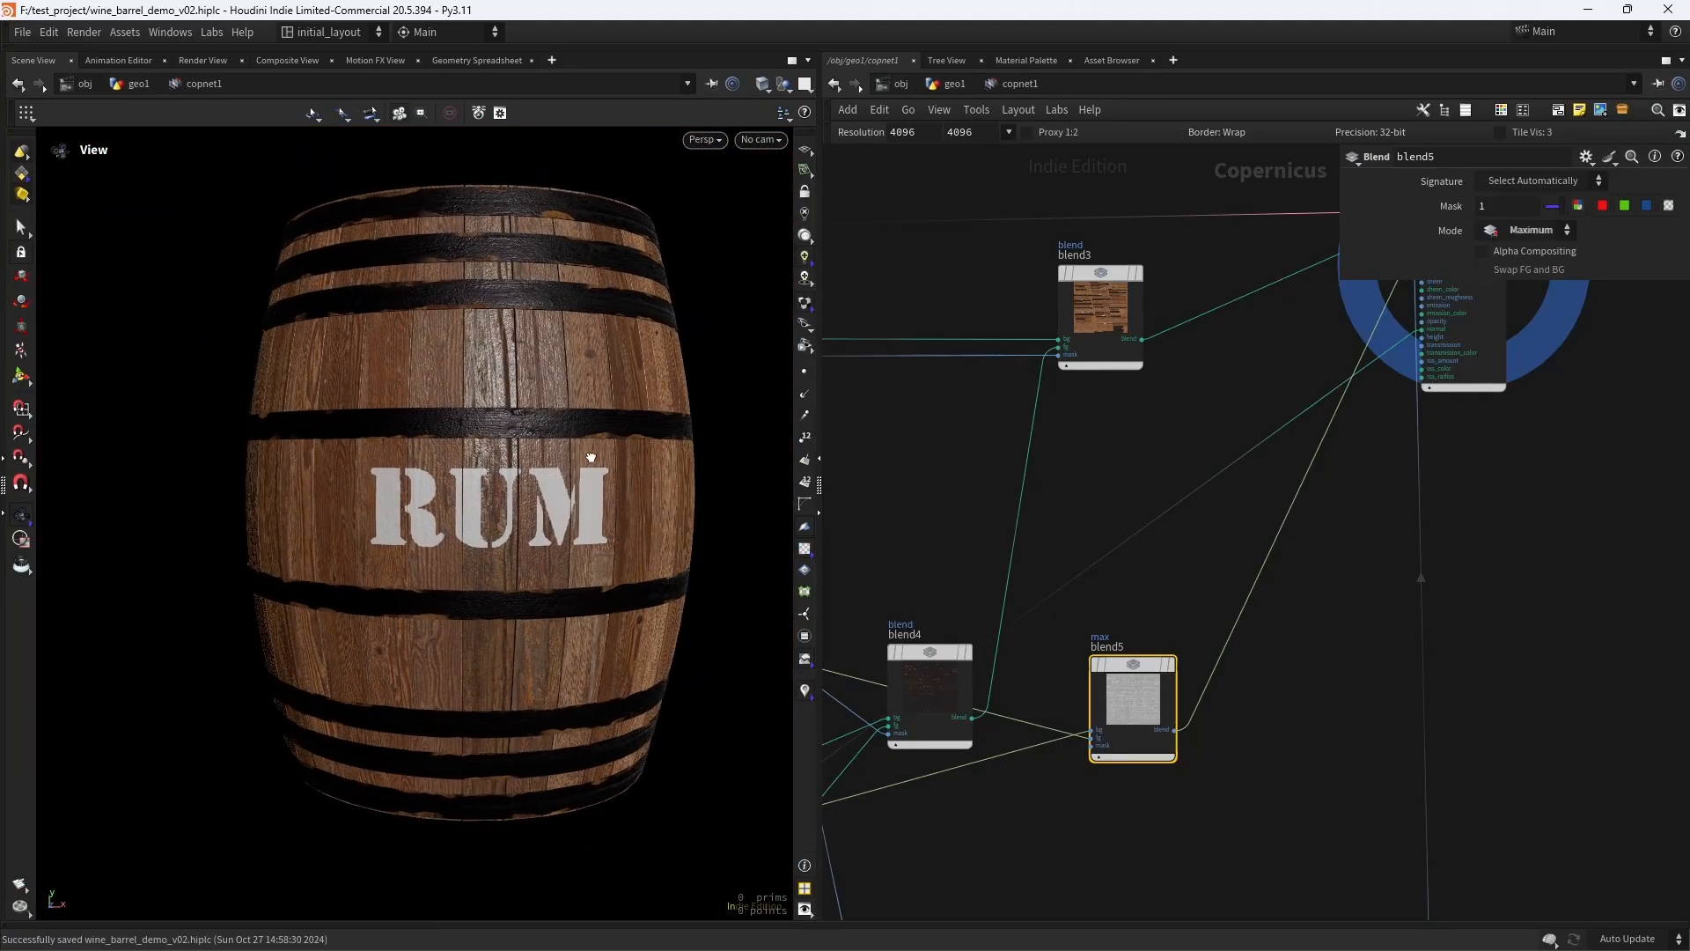
# - Examine how the light reflects off the wood and hoops across the whole barrel from several angles
pyautogui.scroll(3, 588, 459)
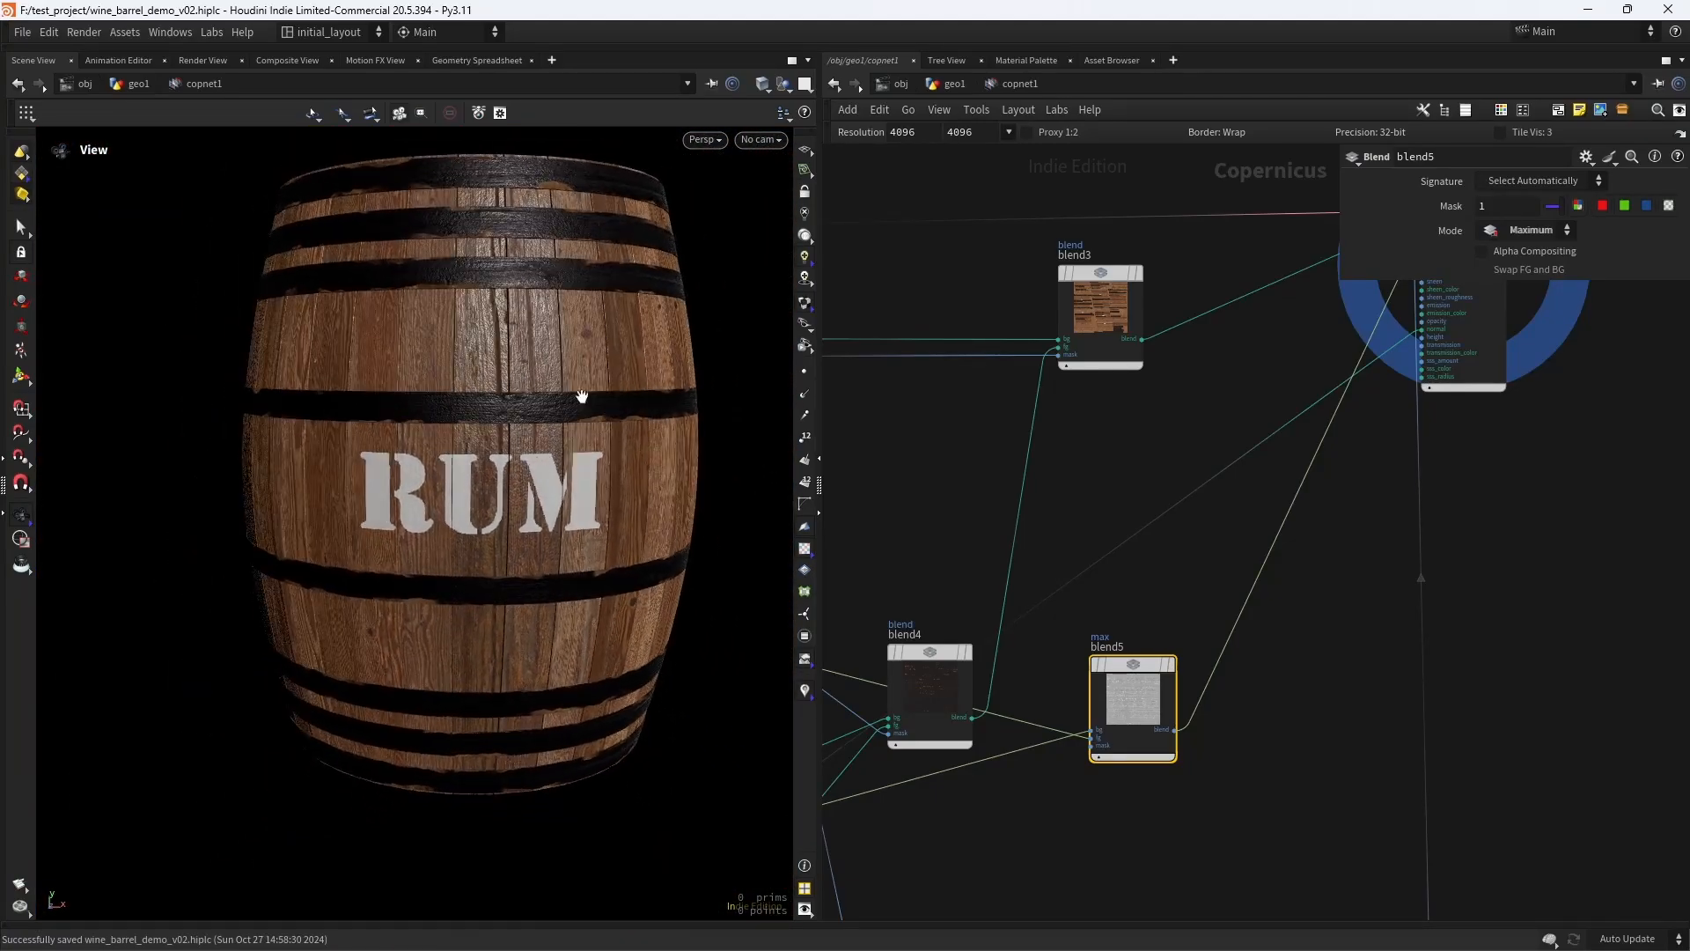
pyautogui.moveTo(518, 507); pyautogui.dragTo(507, 389)
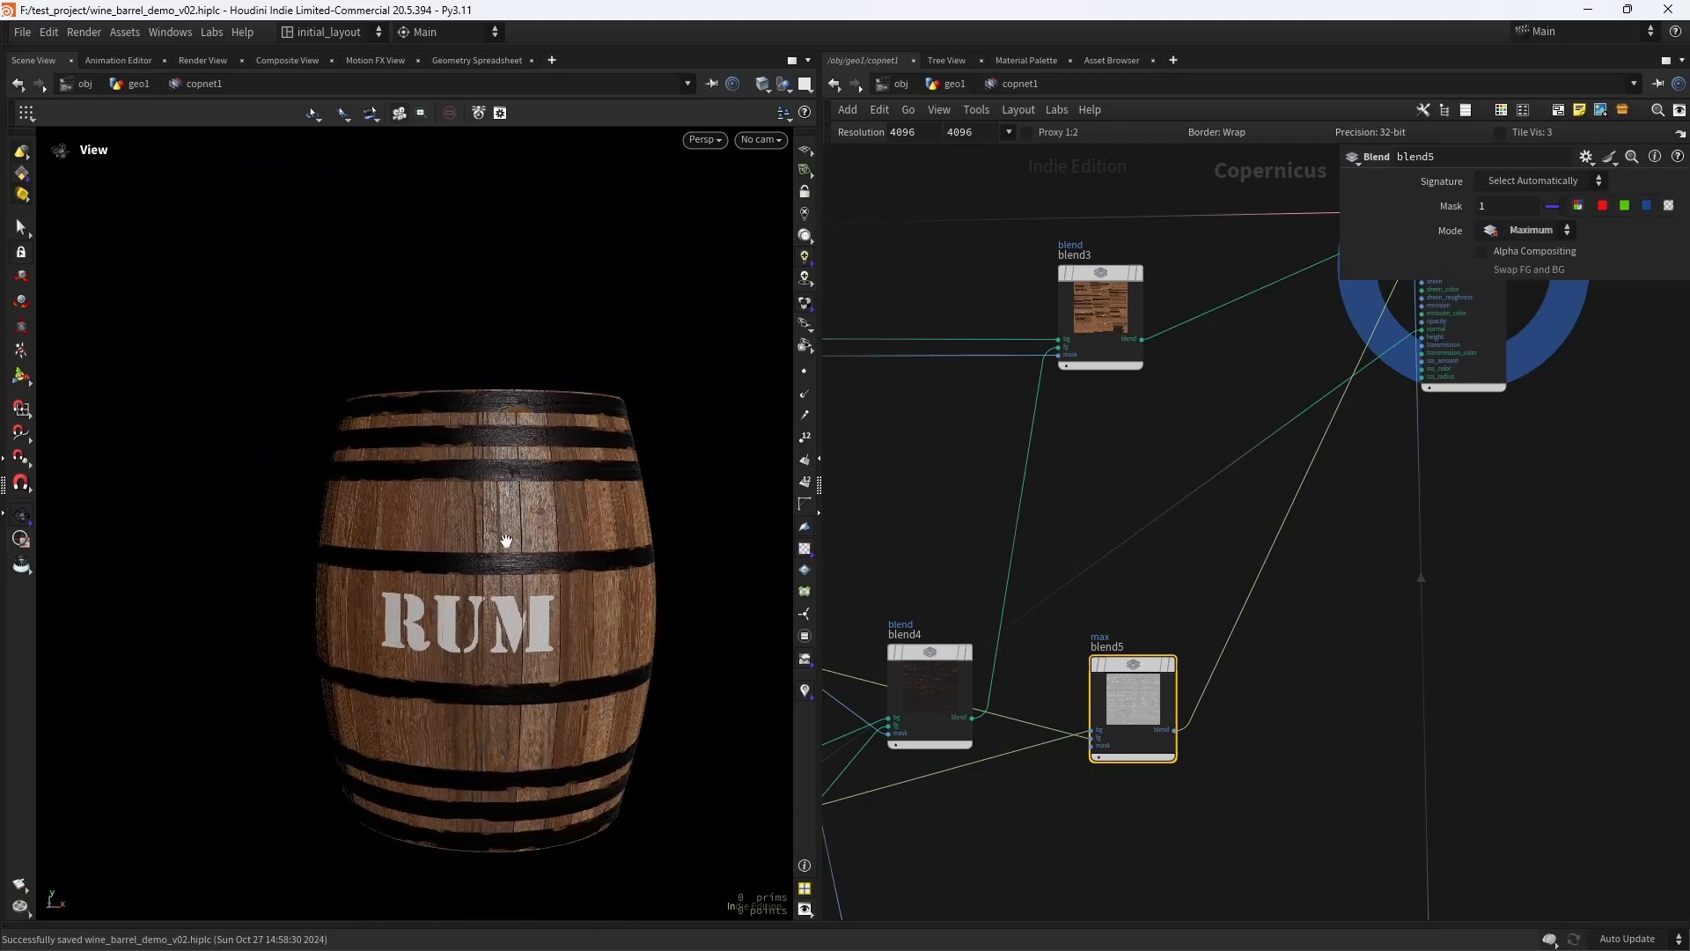
pyautogui.moveTo(518, 515); pyautogui.dragTo(566, 508)
pyautogui.moveTo(537, 460)
pyautogui.mouseDown(button='right')
pyautogui.moveTo(572, 479)
pyautogui.moveTo(527, 480)
pyautogui.mouseUp(button='right')
pyautogui.moveTo(527, 479); pyautogui.dragTo(546, 490, button='middle')
pyautogui.moveTo(513, 475)
pyautogui.mouseDown(button='right')
pyautogui.moveTo(547, 438)
pyautogui.moveTo(484, 437)
pyautogui.moveTo(411, 336)
pyautogui.moveTo(502, 490)
pyautogui.mouseUp(button='right')
pyautogui.moveTo(502, 491); pyautogui.dragTo(475, 489)
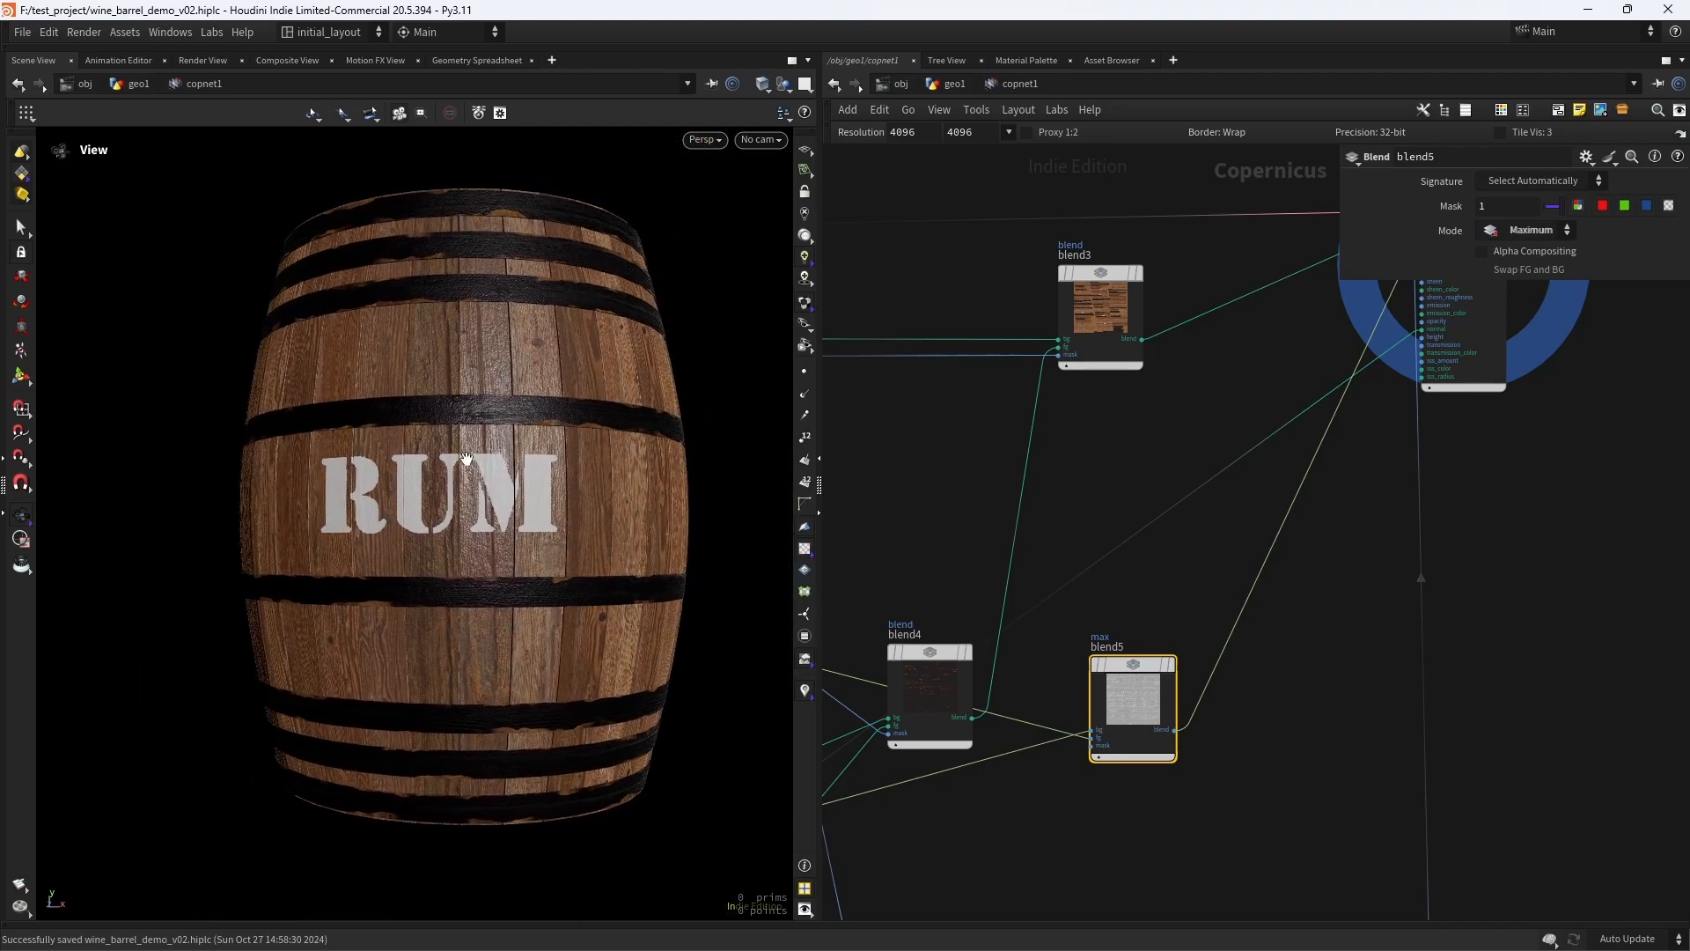
pyautogui.moveTo(476, 488)
pyautogui.mouseDown(button='right')
pyautogui.moveTo(569, 434)
pyautogui.moveTo(472, 457)
pyautogui.mouseUp(button='right')
pyautogui.moveTo(472, 457); pyautogui.dragTo(489, 462)
# - Set the randomize seed of the uvxform1 node to 2 to vary the plank texture placement
pyautogui.moveTo(977, 441); pyautogui.dragTo(912, 451, button='right')
pyautogui.moveTo(912, 450); pyautogui.dragTo(1270, 384, button='middle')
pyautogui.scroll(8, 926, 490)
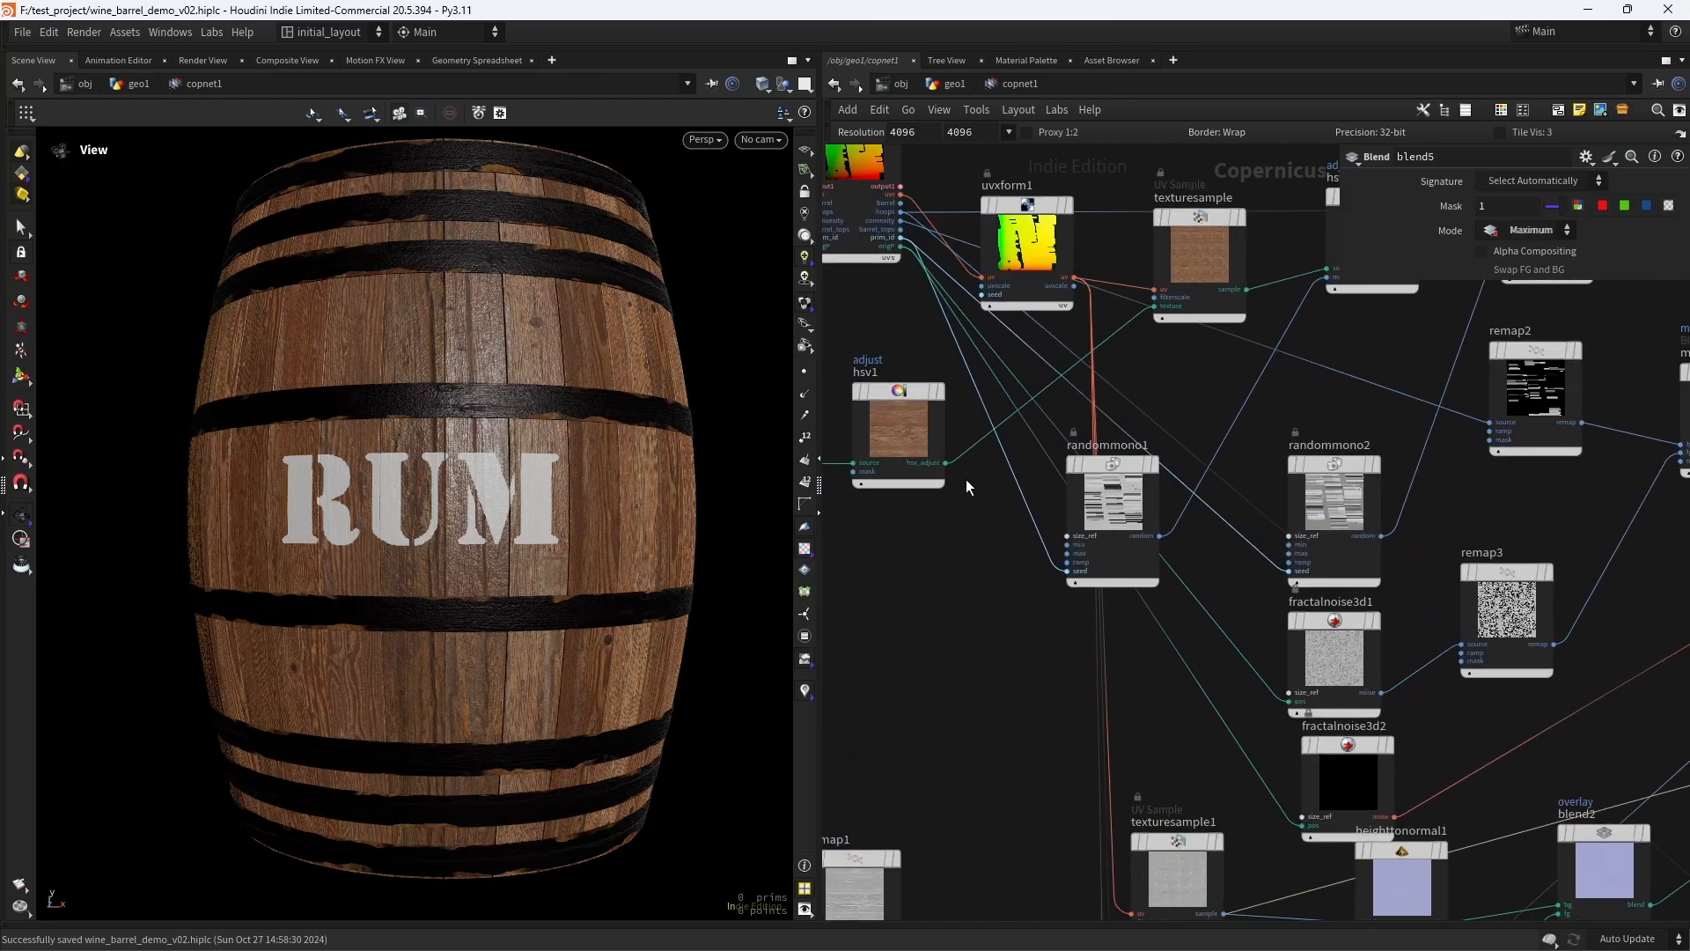
pyautogui.click(1028, 247)
pyautogui.moveTo(1618, 496); pyautogui.dragTo(1574, 496)
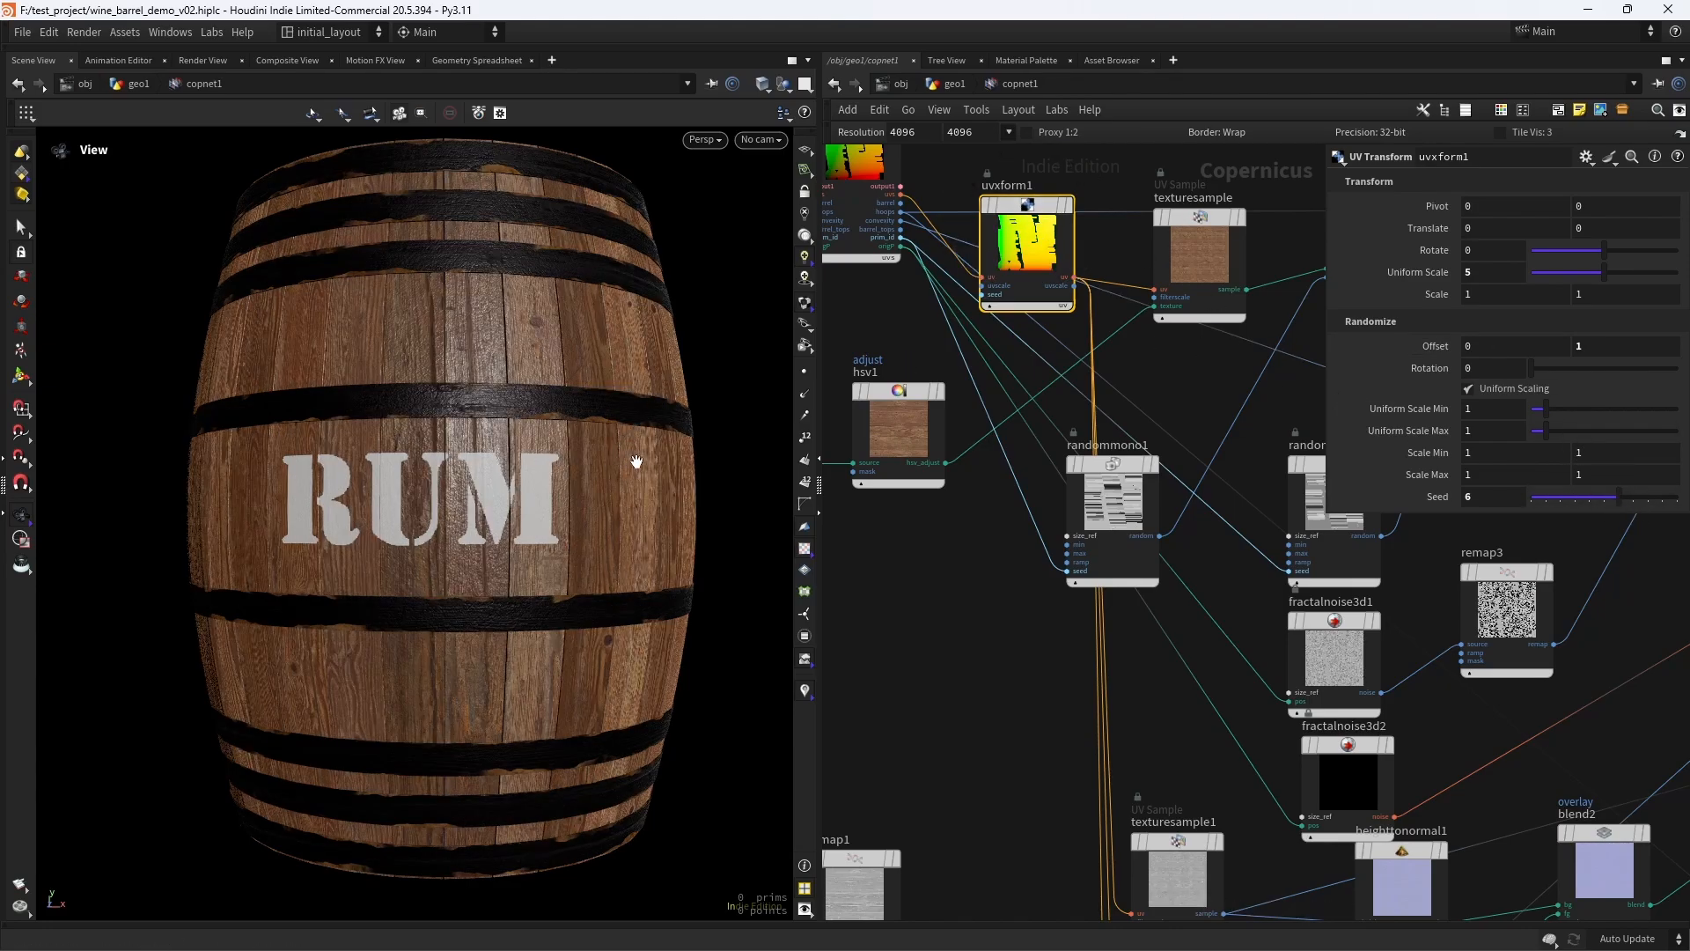
pyautogui.click(1560, 500)
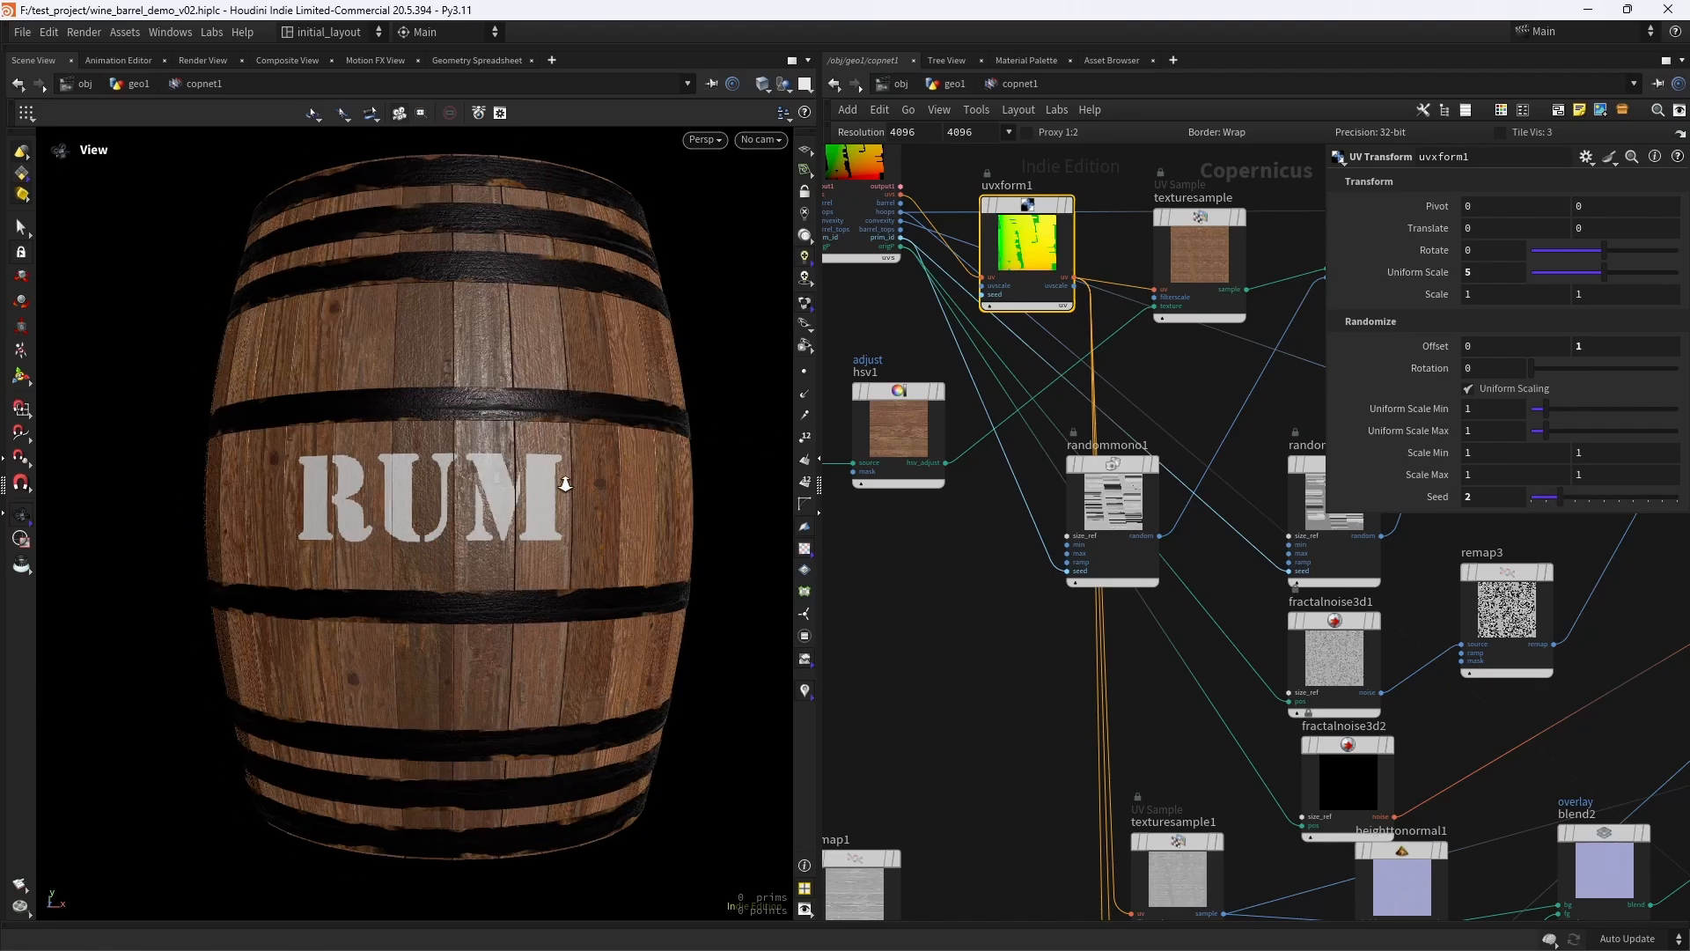
# - Examine the reseeded wood texture on the barrel's round end and around its sides
pyautogui.scroll(-2, 565, 483)
pyautogui.moveTo(564, 484); pyautogui.dragTo(506, 407, button='middle')
pyautogui.moveTo(572, 304); pyautogui.dragTo(511, 589)
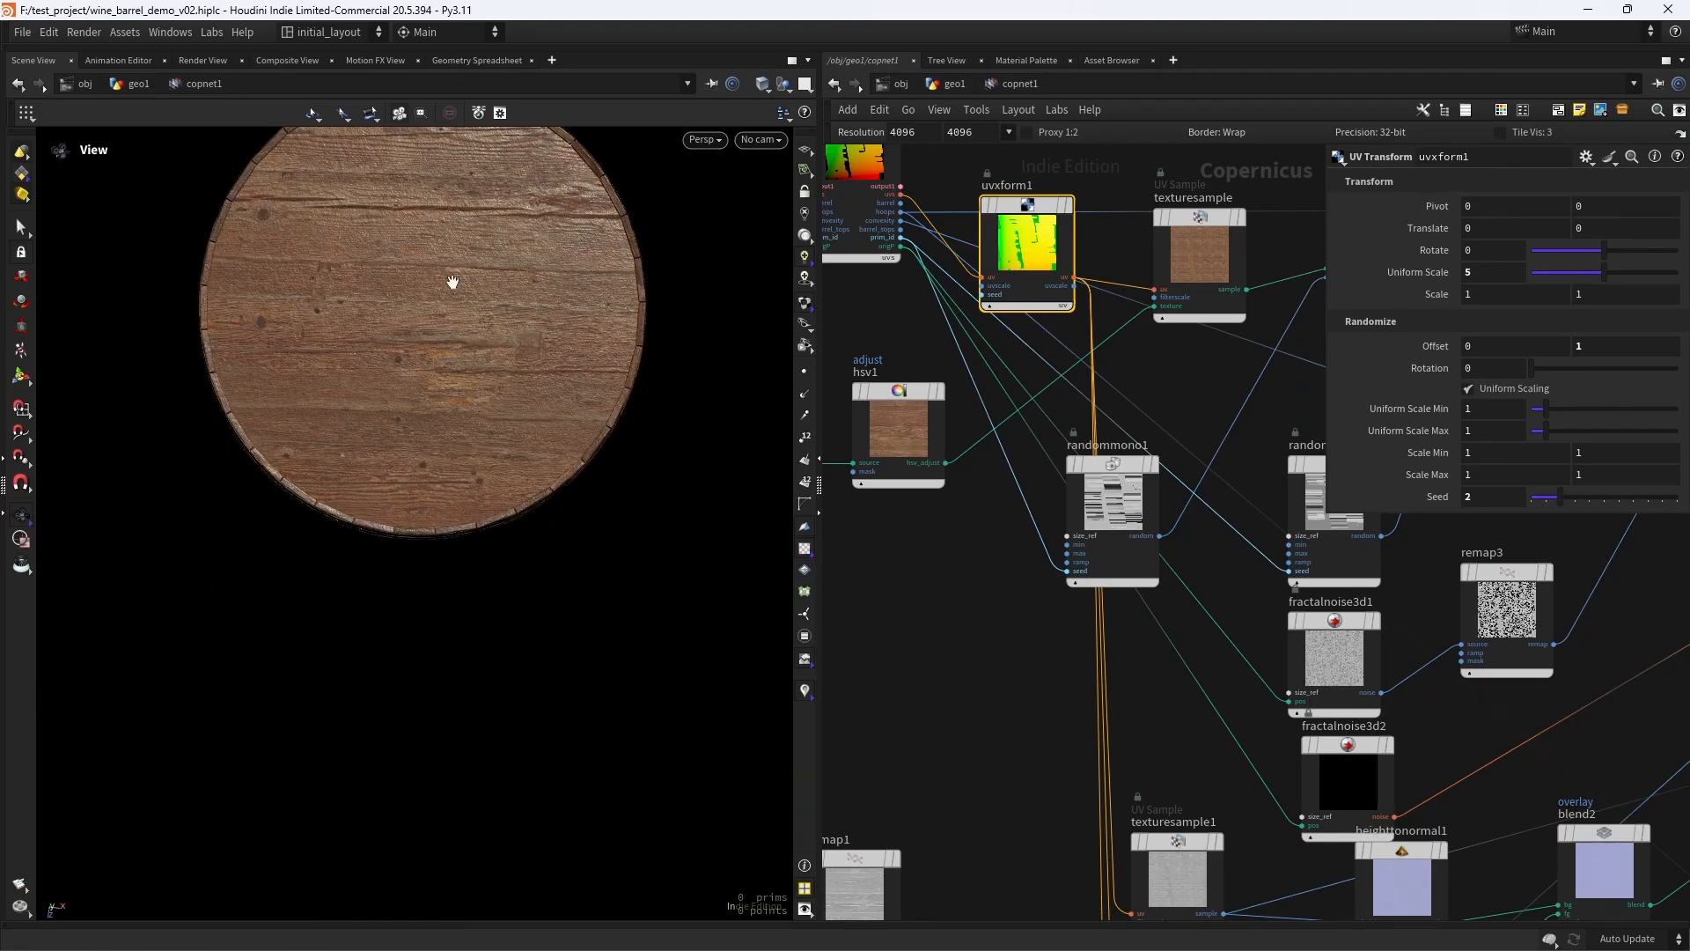
pyautogui.scroll(-3, 506, 361)
pyautogui.moveTo(507, 431); pyautogui.dragTo(513, 713, button='middle')
pyautogui.moveTo(513, 713); pyautogui.dragTo(490, 536)
pyautogui.scroll(3, 550, 276)
pyautogui.moveTo(549, 275); pyautogui.dragTo(513, 502)
pyautogui.scroll(-2, 525, 519)
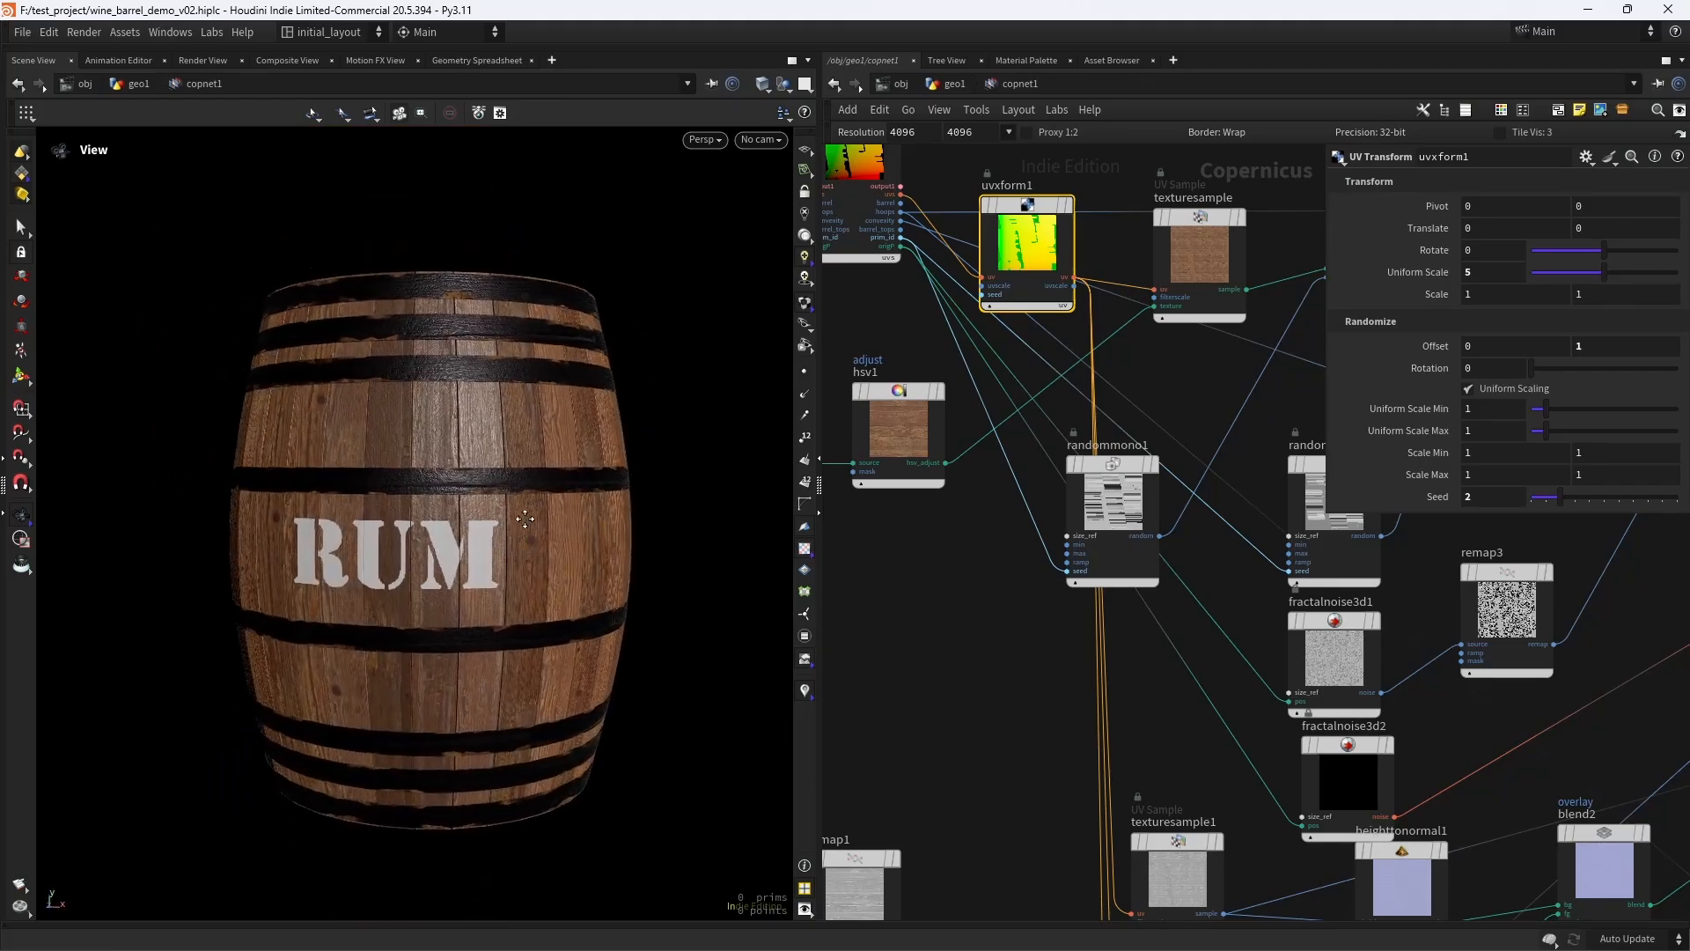
pyautogui.moveTo(525, 520); pyautogui.dragTo(527, 493, button='middle')
pyautogui.moveTo(527, 493); pyautogui.dragTo(547, 388, button='right')
pyautogui.moveTo(547, 388)
pyautogui.mouseDown()
pyautogui.moveTo(588, 411)
pyautogui.moveTo(573, 404)
pyautogui.mouseUp()
pyautogui.moveTo(573, 404); pyautogui.dragTo(556, 495, button='right')
pyautogui.moveTo(557, 495); pyautogui.dragTo(549, 439, button='middle')
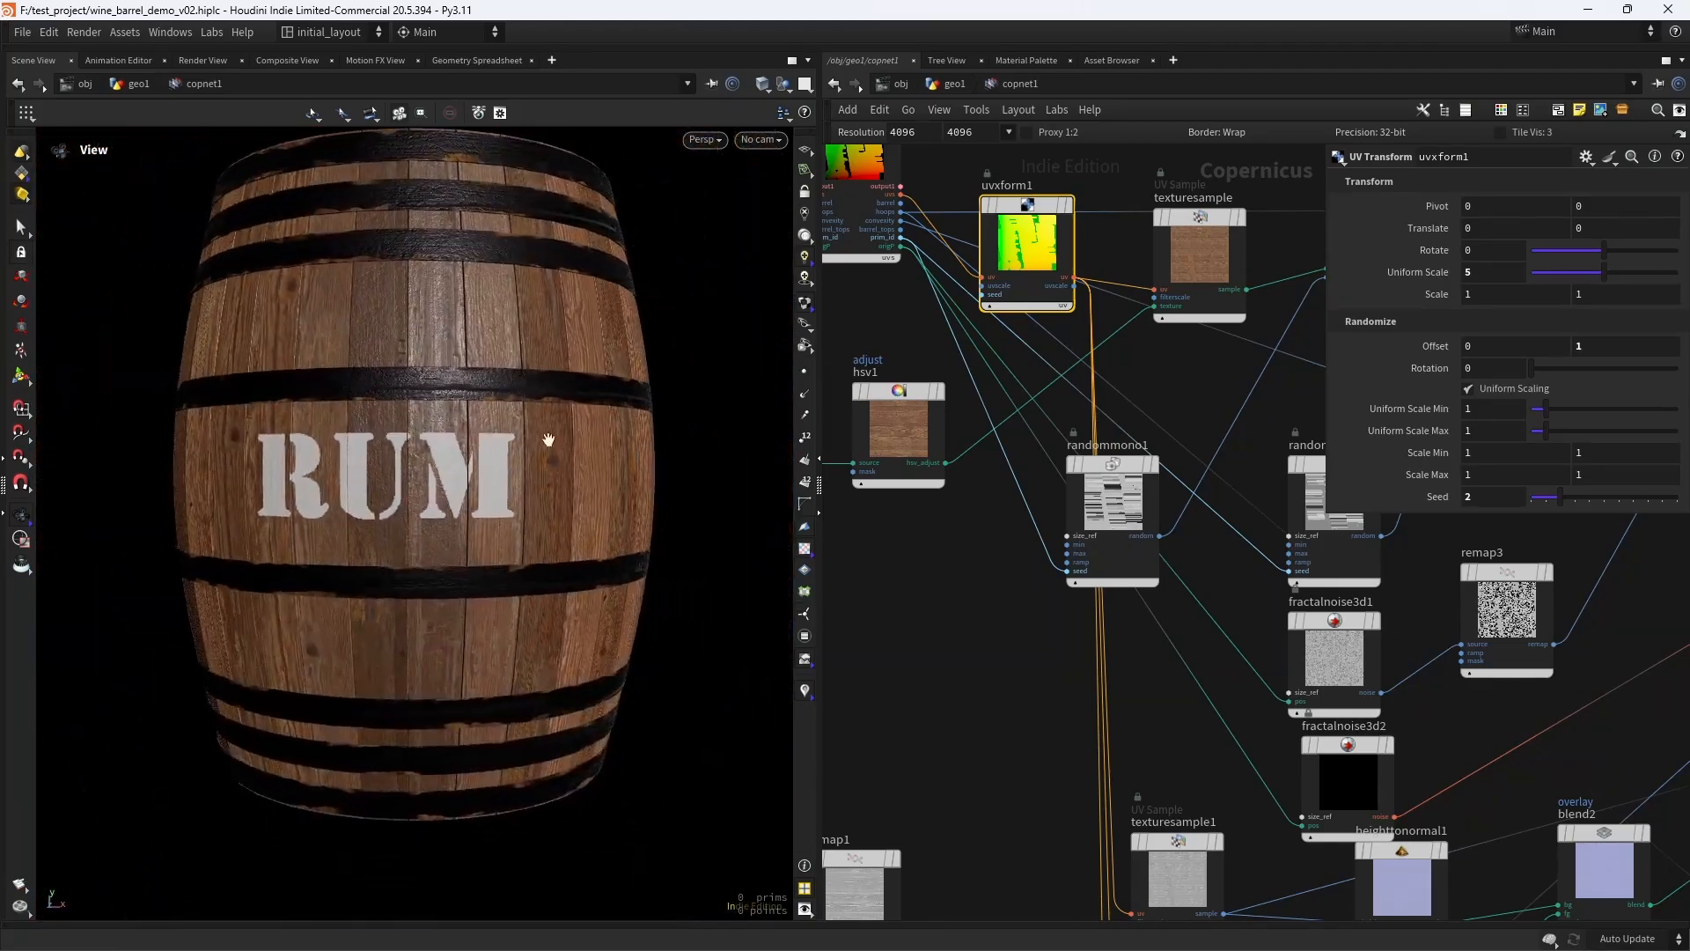
pyautogui.moveTo(451, 467)
pyautogui.mouseDown(button='right')
pyautogui.moveTo(584, 431)
pyautogui.moveTo(422, 475)
pyautogui.moveTo(552, 453)
pyautogui.moveTo(444, 474)
pyautogui.moveTo(494, 494)
pyautogui.moveTo(440, 497)
pyautogui.mouseUp(button='right')
# - Save the scene and review the complete Copernicus node network
pyautogui.press('h')
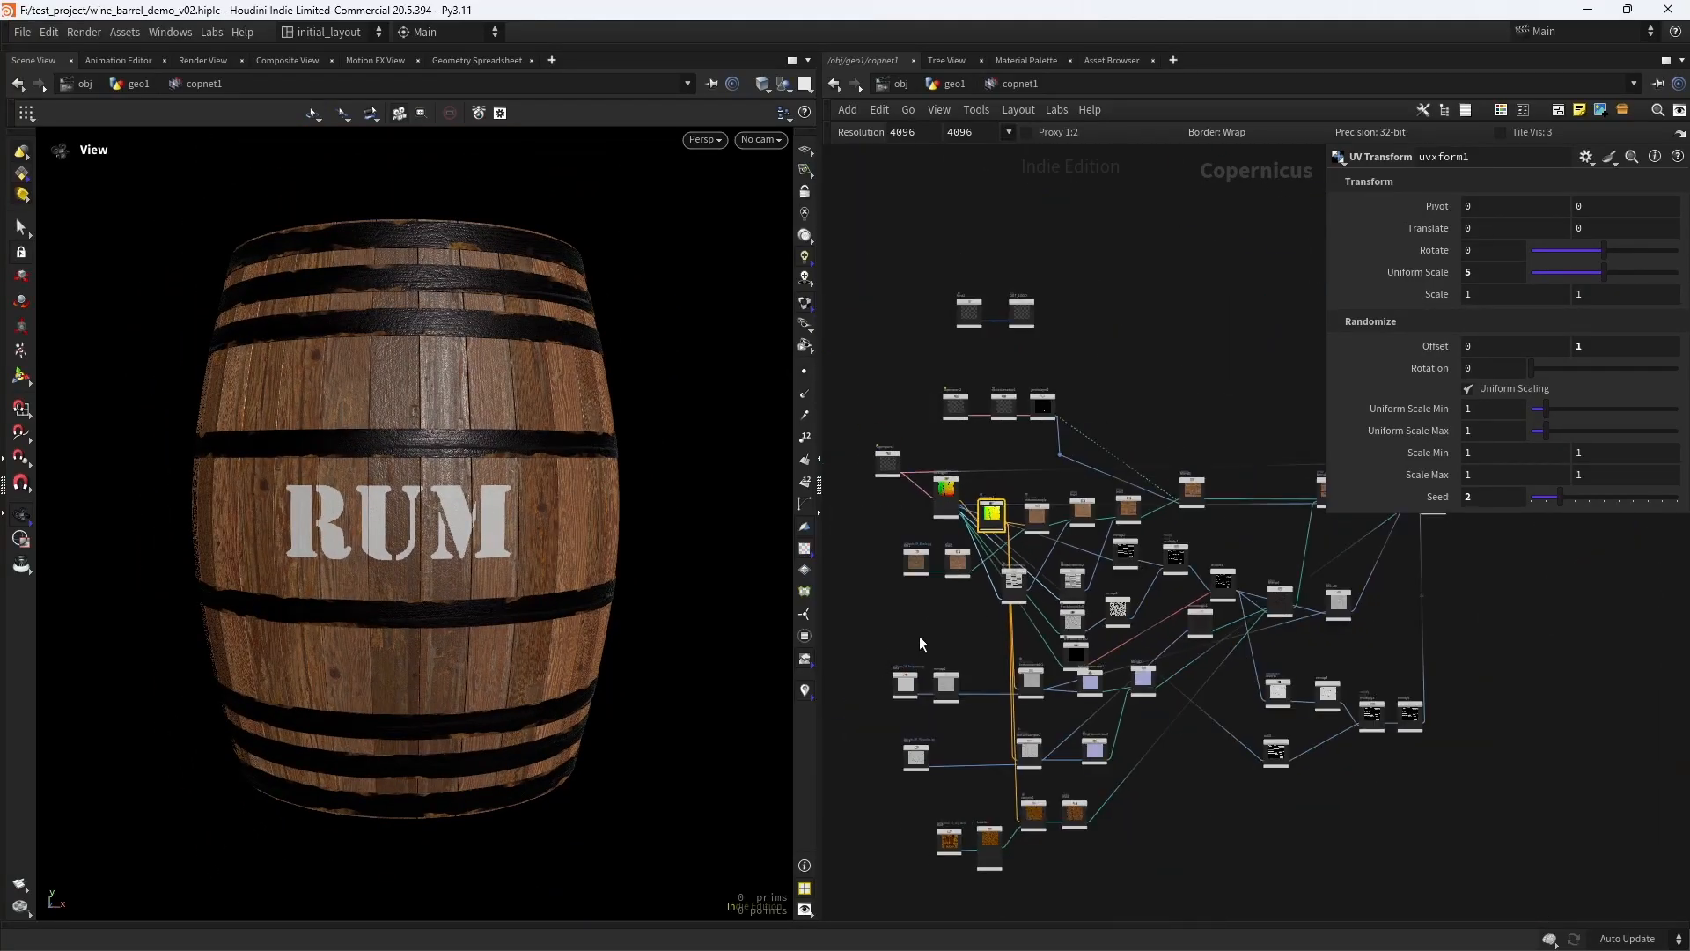
pyautogui.hotkey('ctrl', 's')
pyautogui.moveTo(1120, 435); pyautogui.dragTo(1158, 440, button='middle')
pyautogui.scroll(5, 1107, 360)
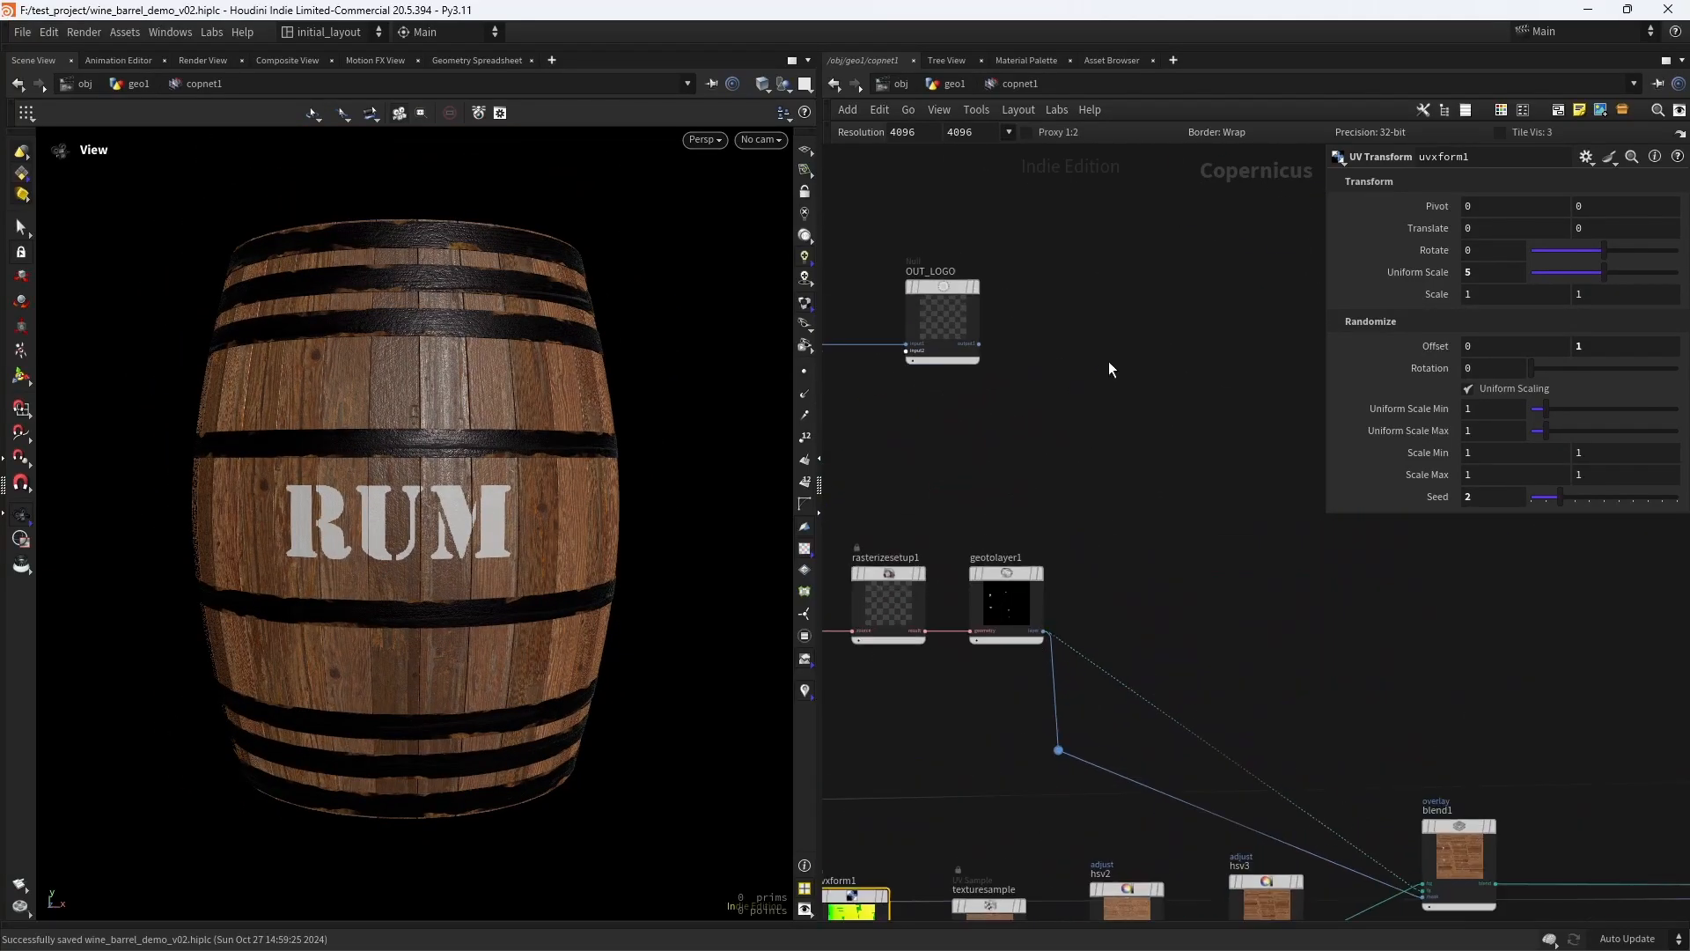
pyautogui.scroll(-8, 1108, 361)
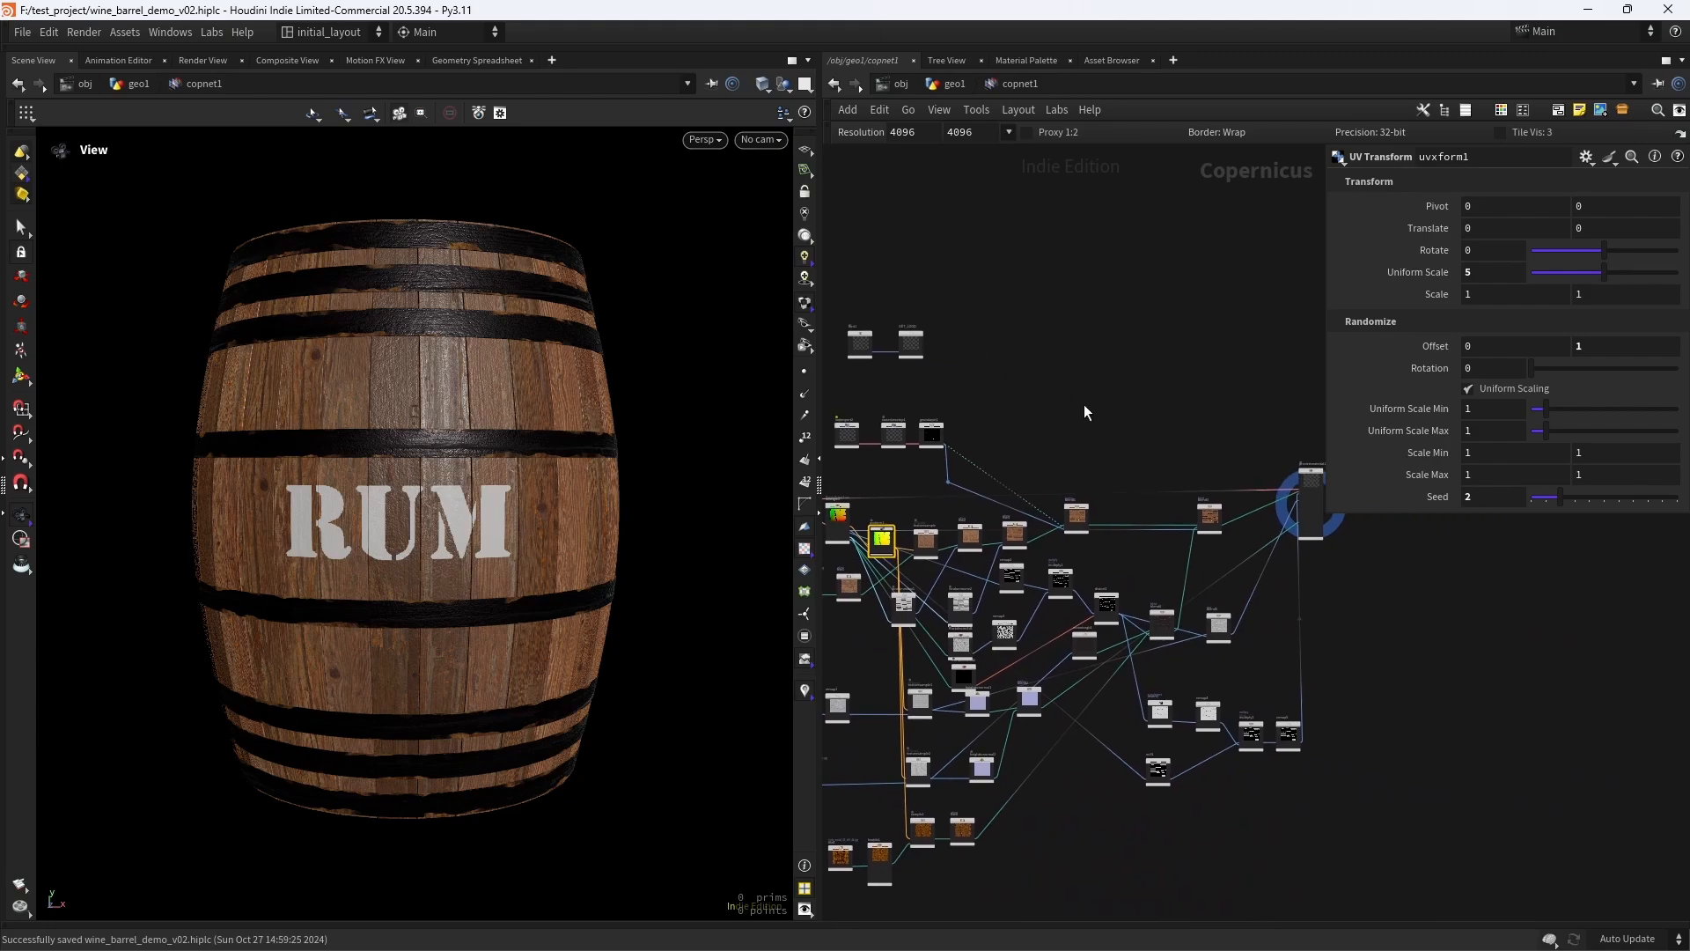
pyautogui.scroll(2, 1109, 400)
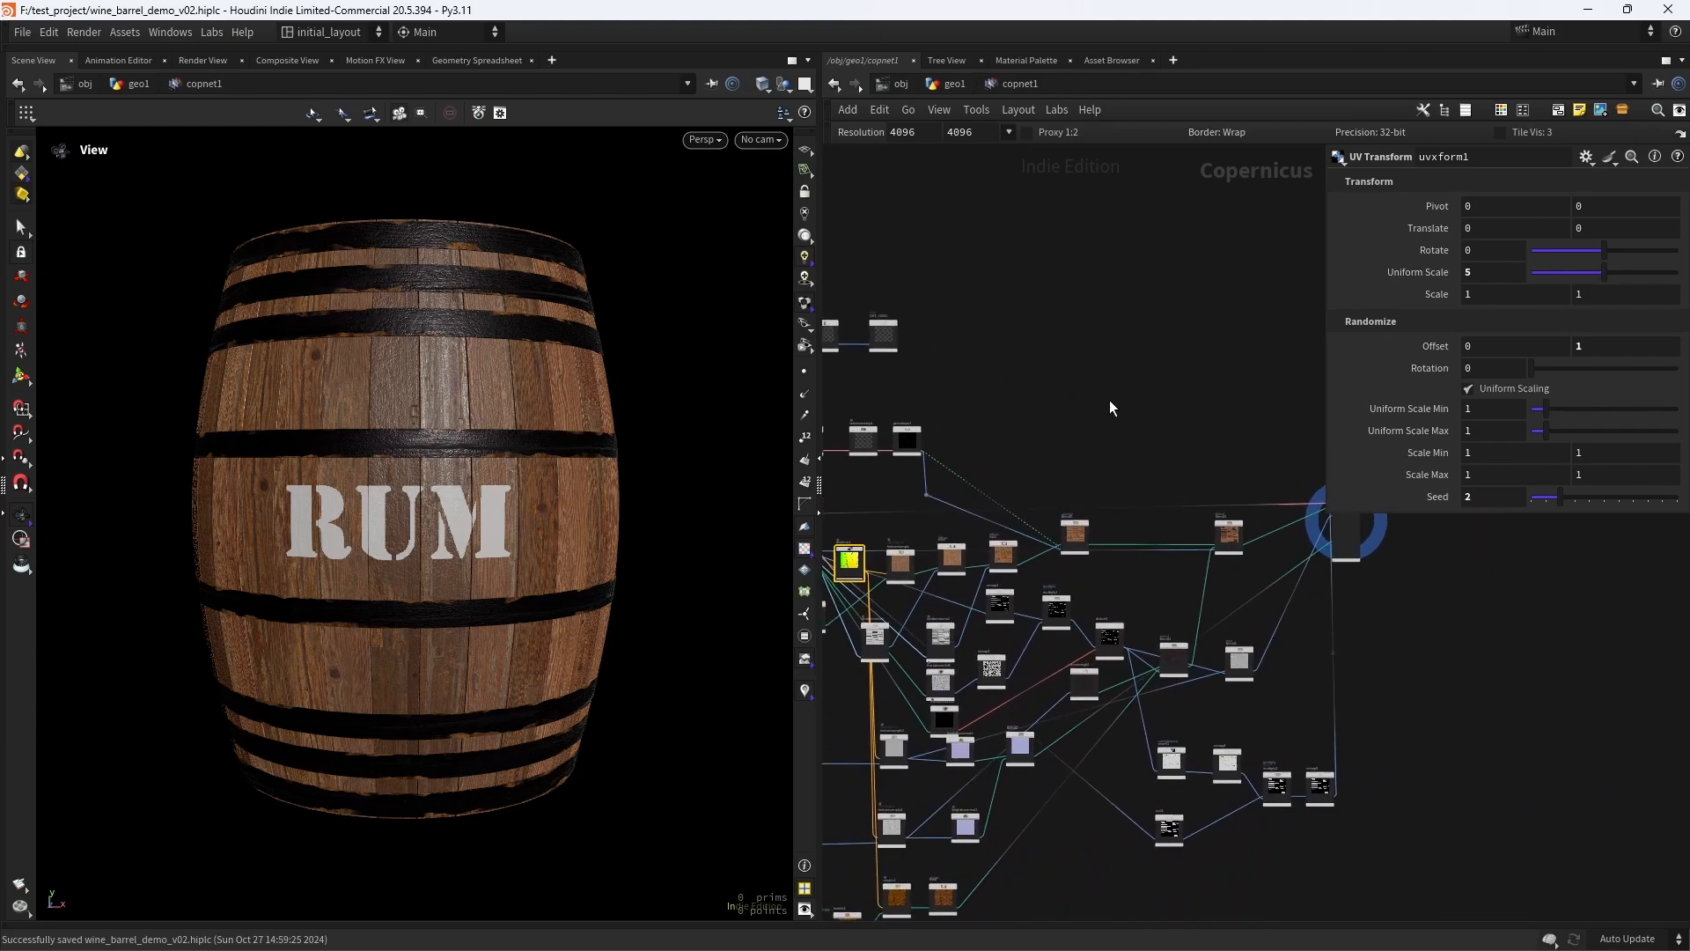